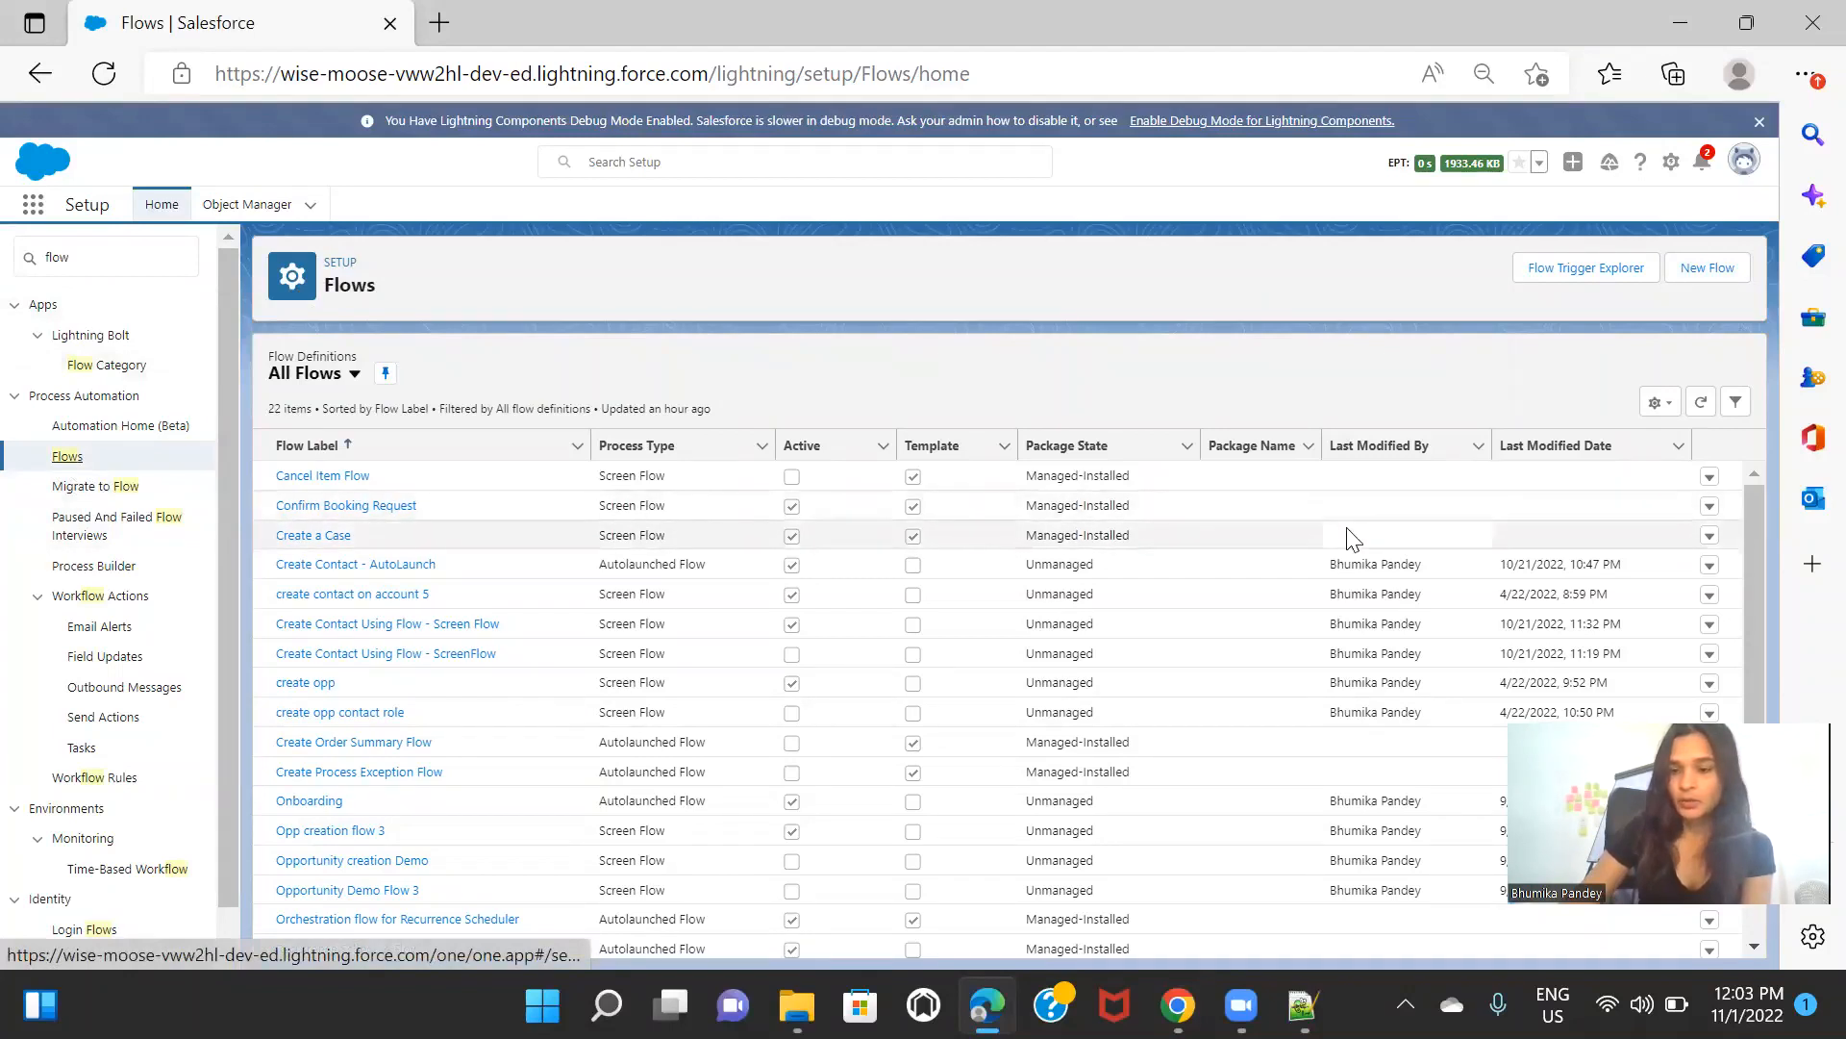
Step: Create a new record-triggered flow and choose Account as the triggering object
{"action": "left_click", "coordinate": [1715, 274]}
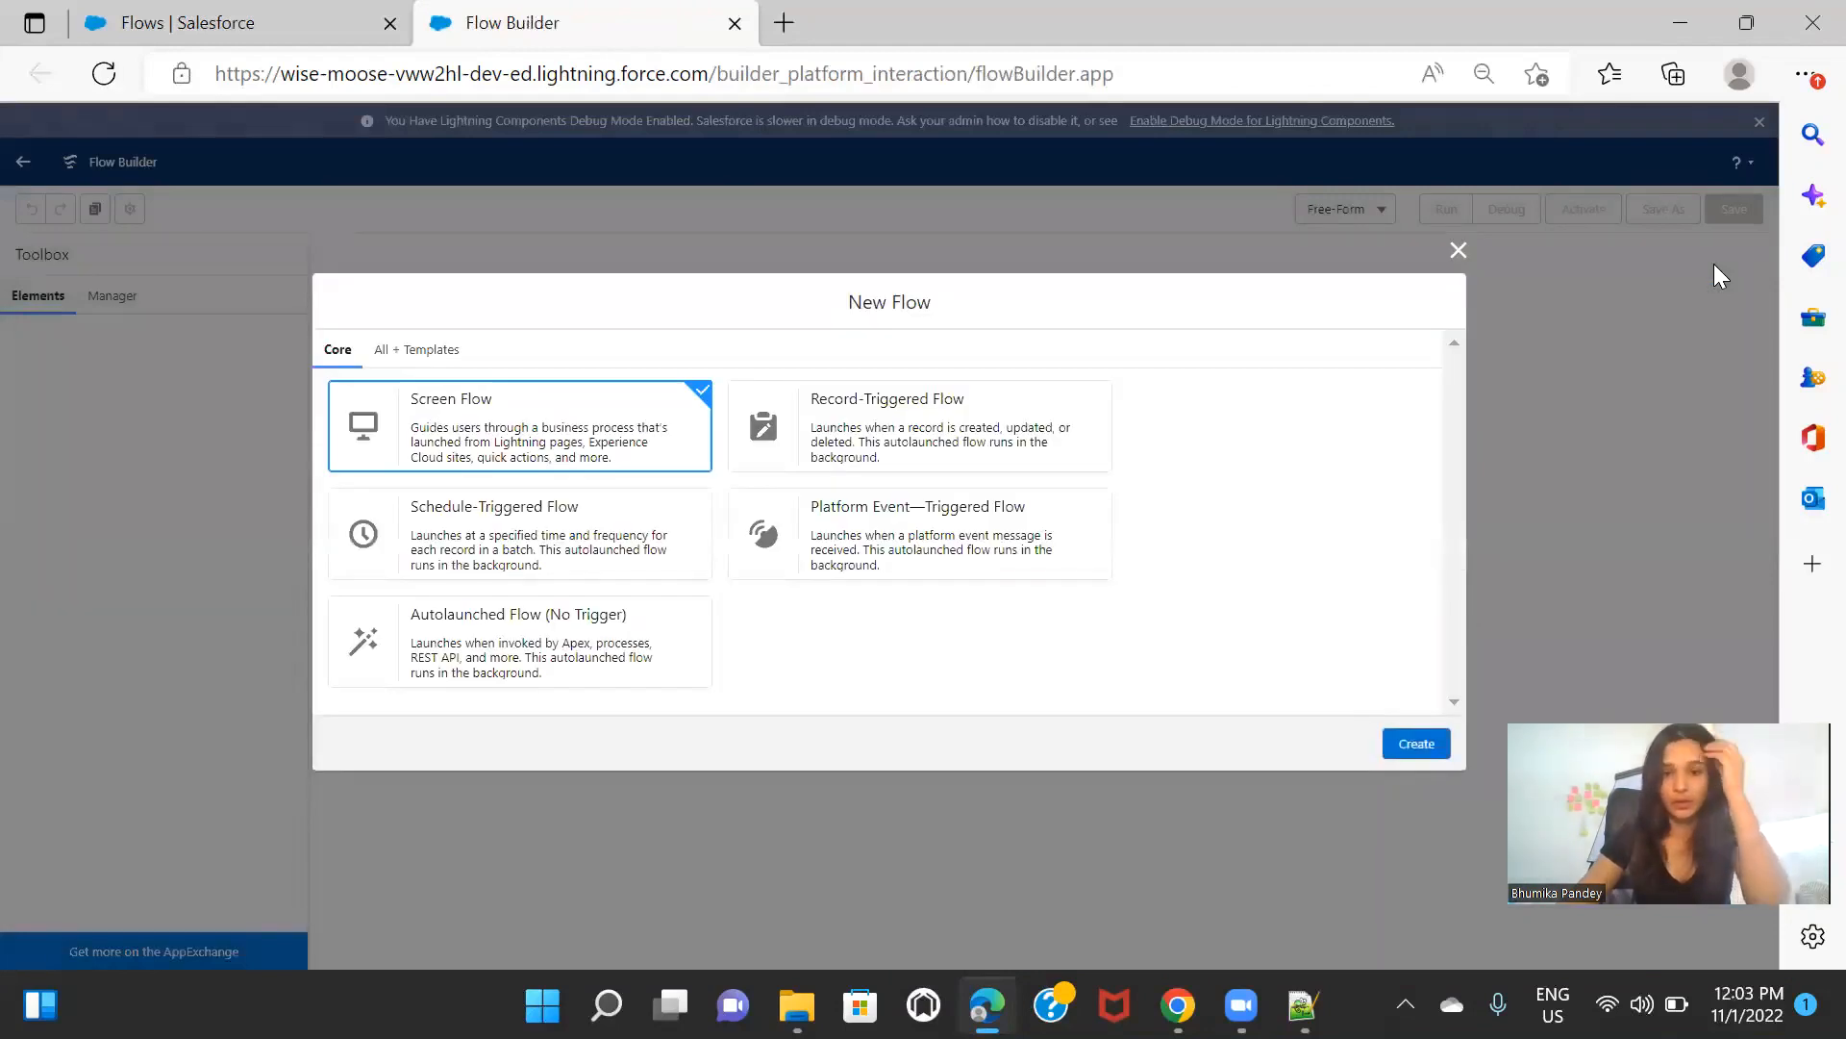
{"action": "left_click", "coordinate": [965, 409]}
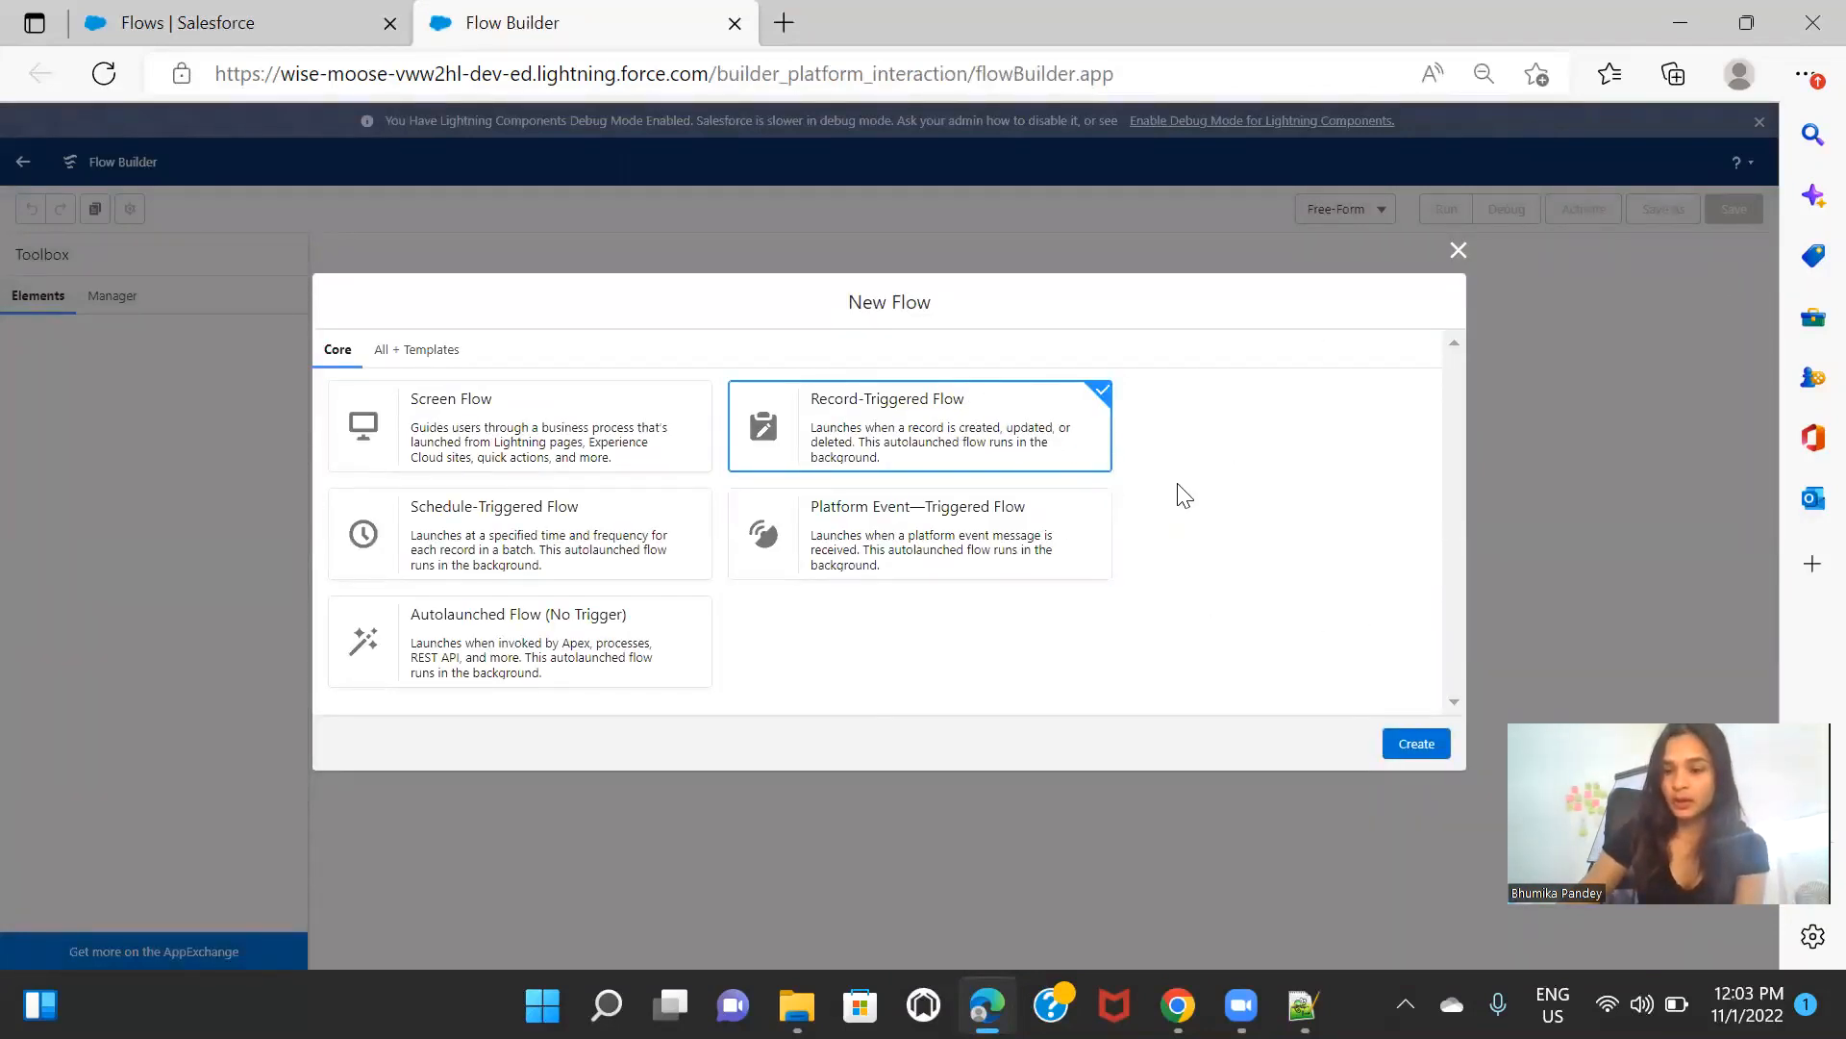
{"action": "left_click", "coordinate": [1417, 744]}
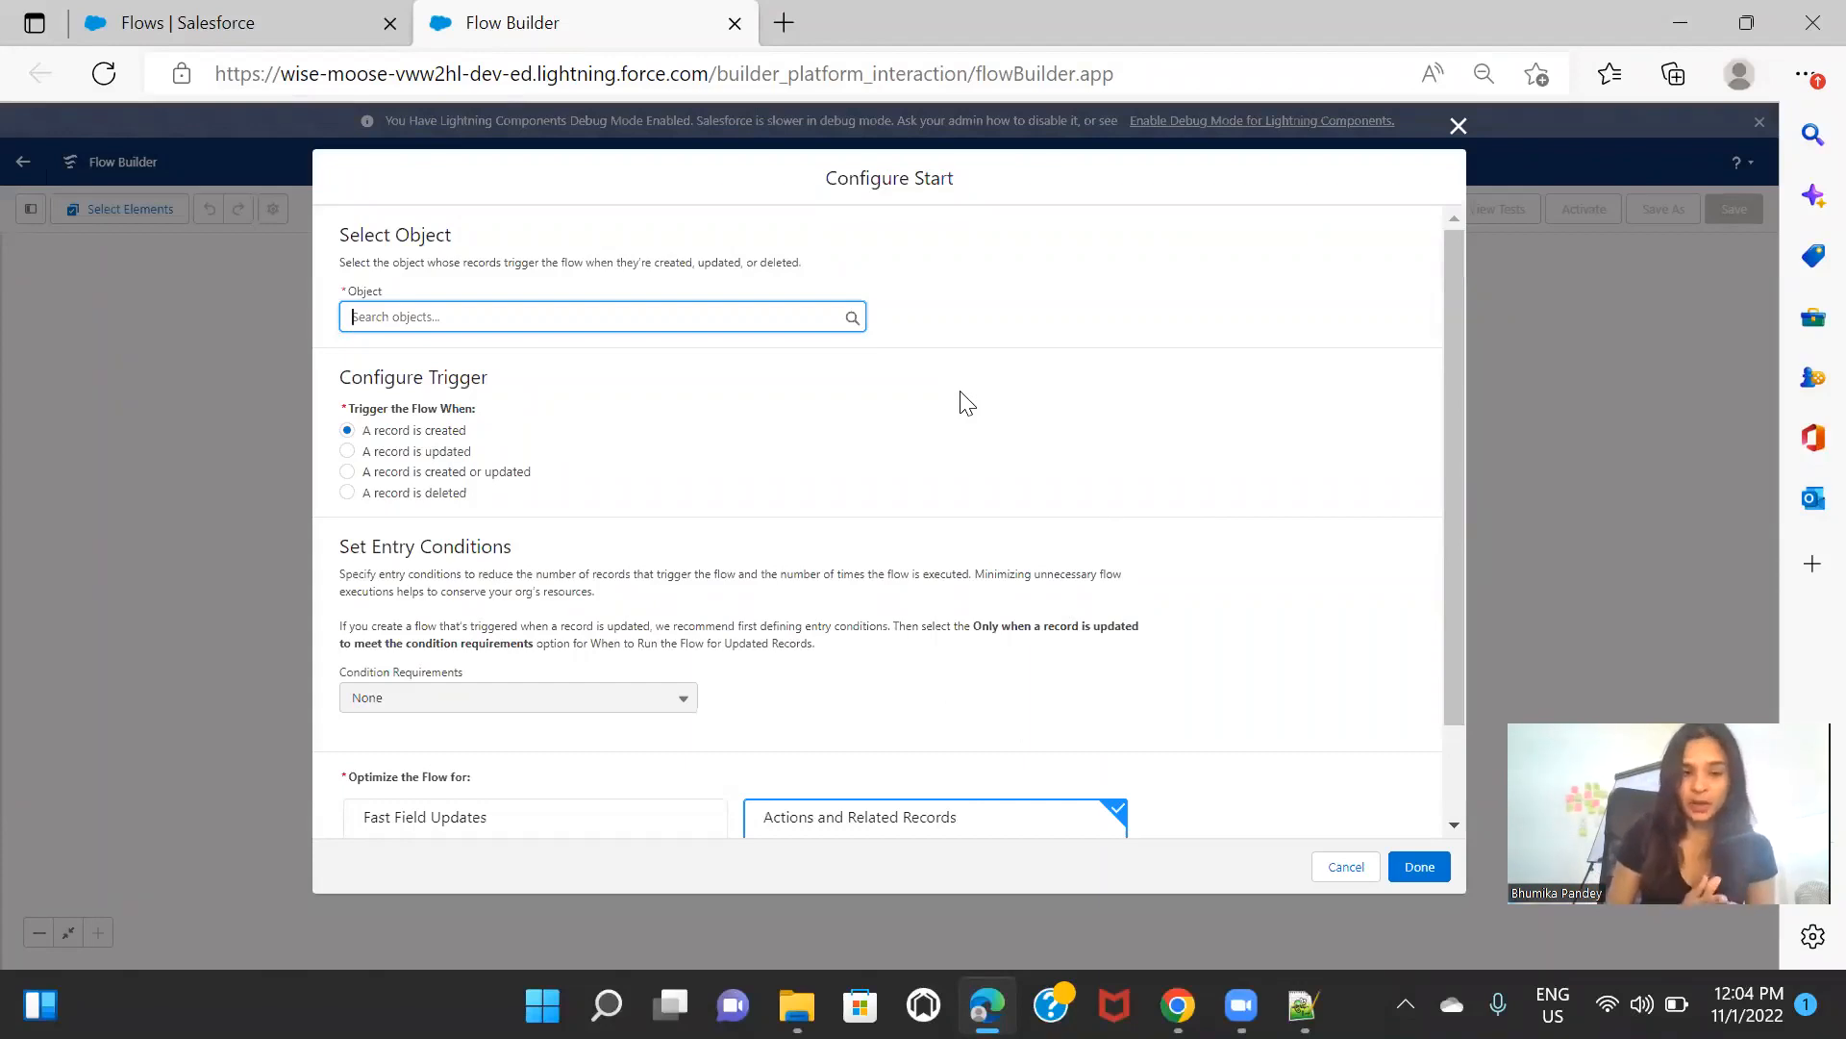
{"action": "type", "text": "Ac"}
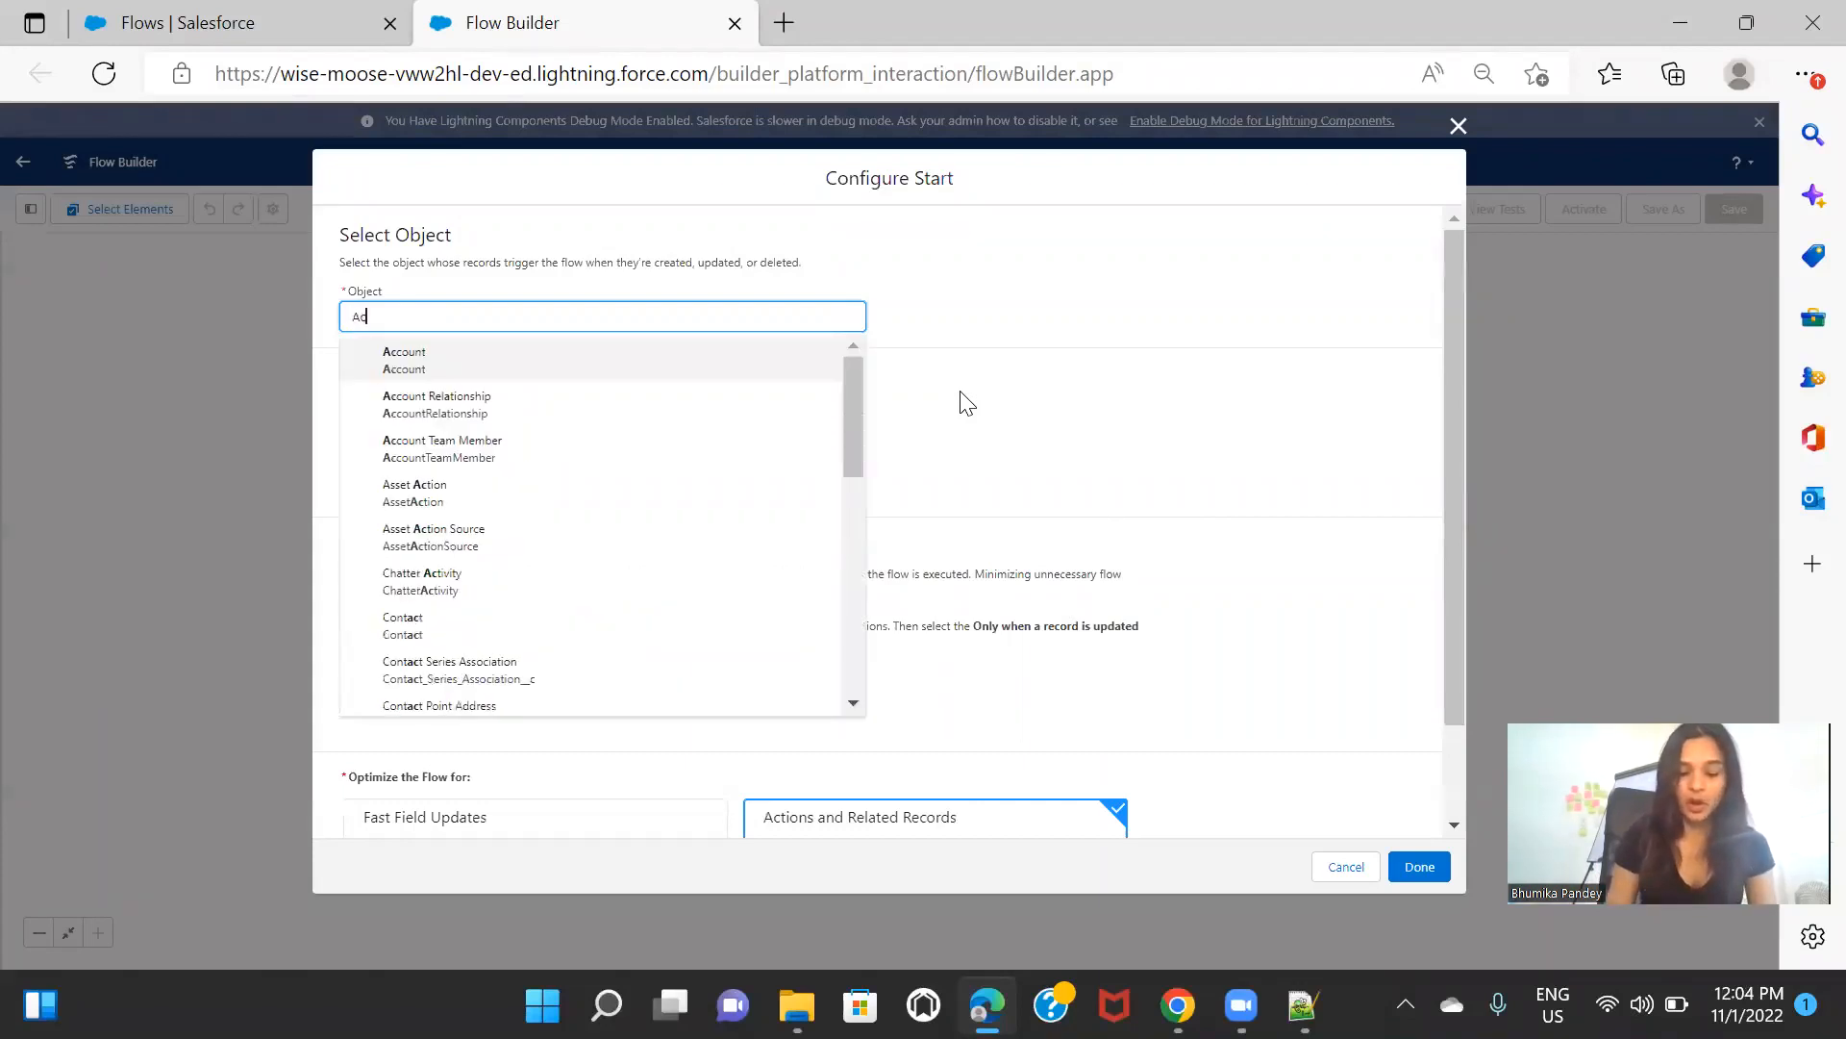
{"action": "left_click", "coordinate": [579, 366]}
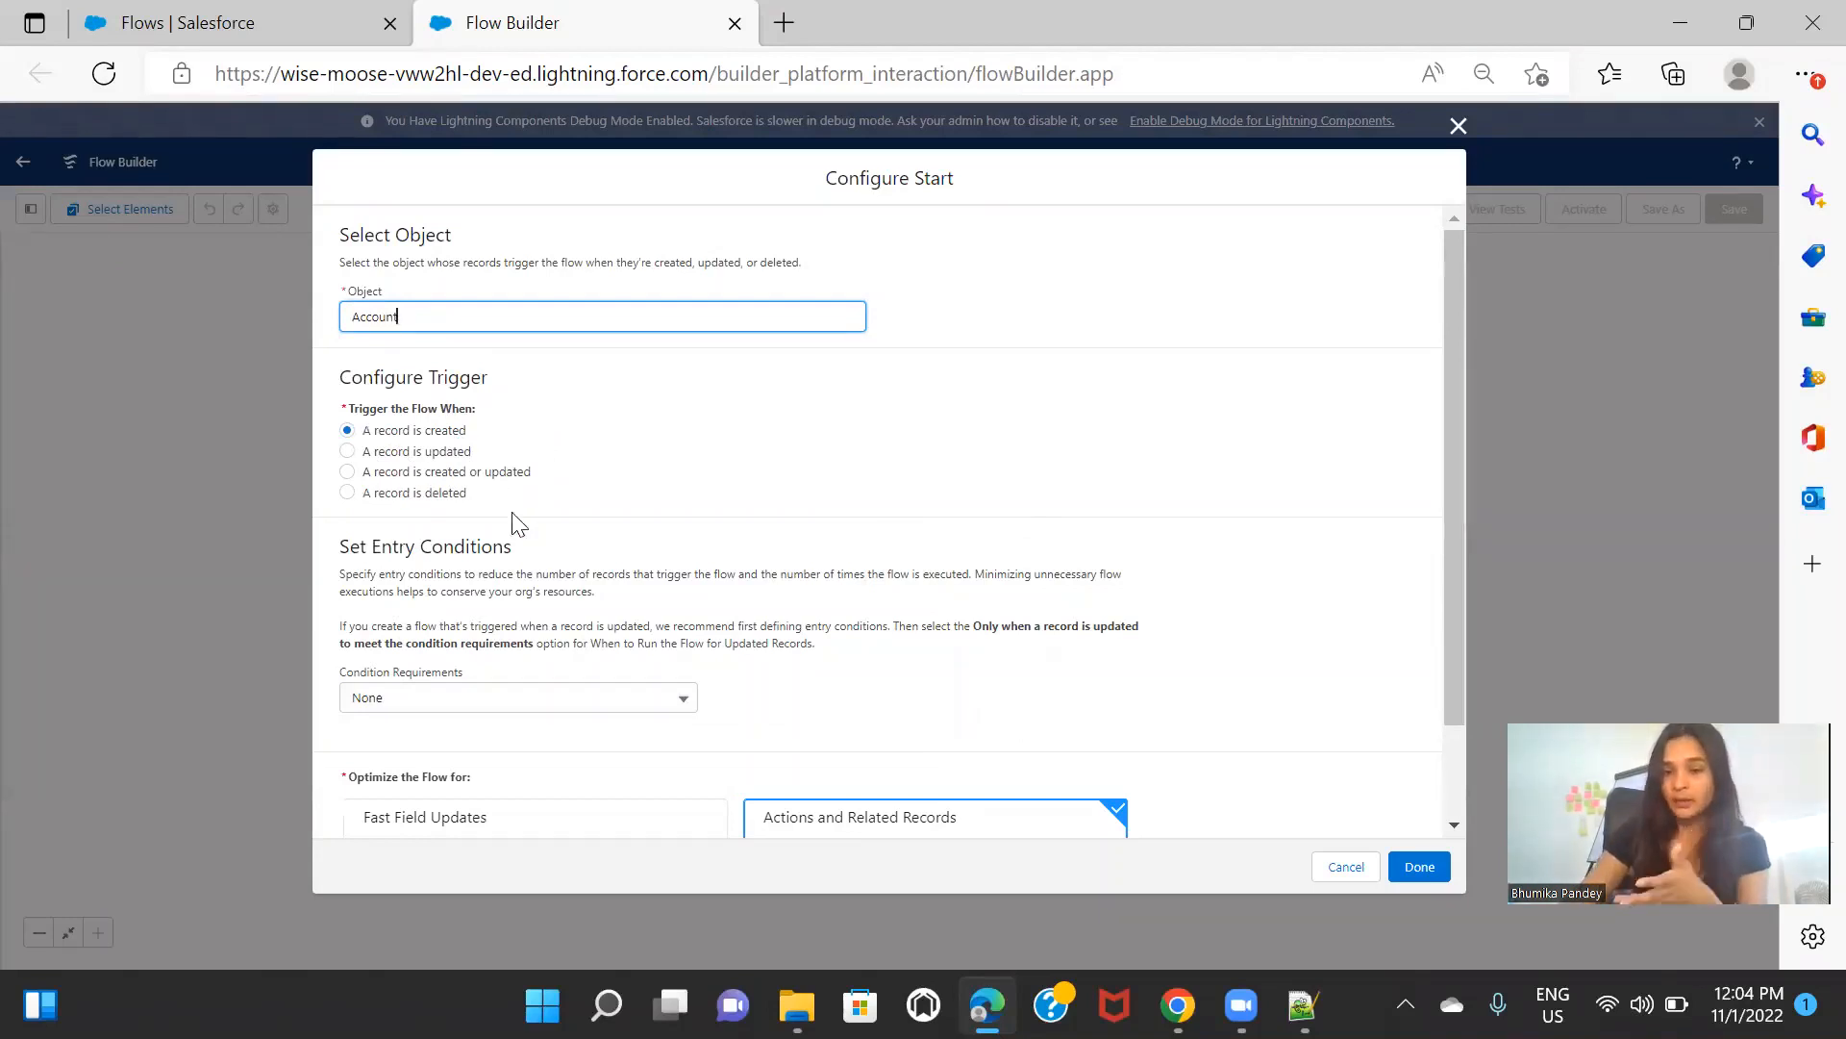
Step: Set the flow's entry conditions to All Conditions Are Met (AND), with Rating Equals Hot
{"action": "scroll", "coordinate": [783, 519], "scroll_direction": "down", "scroll_amount": 1}
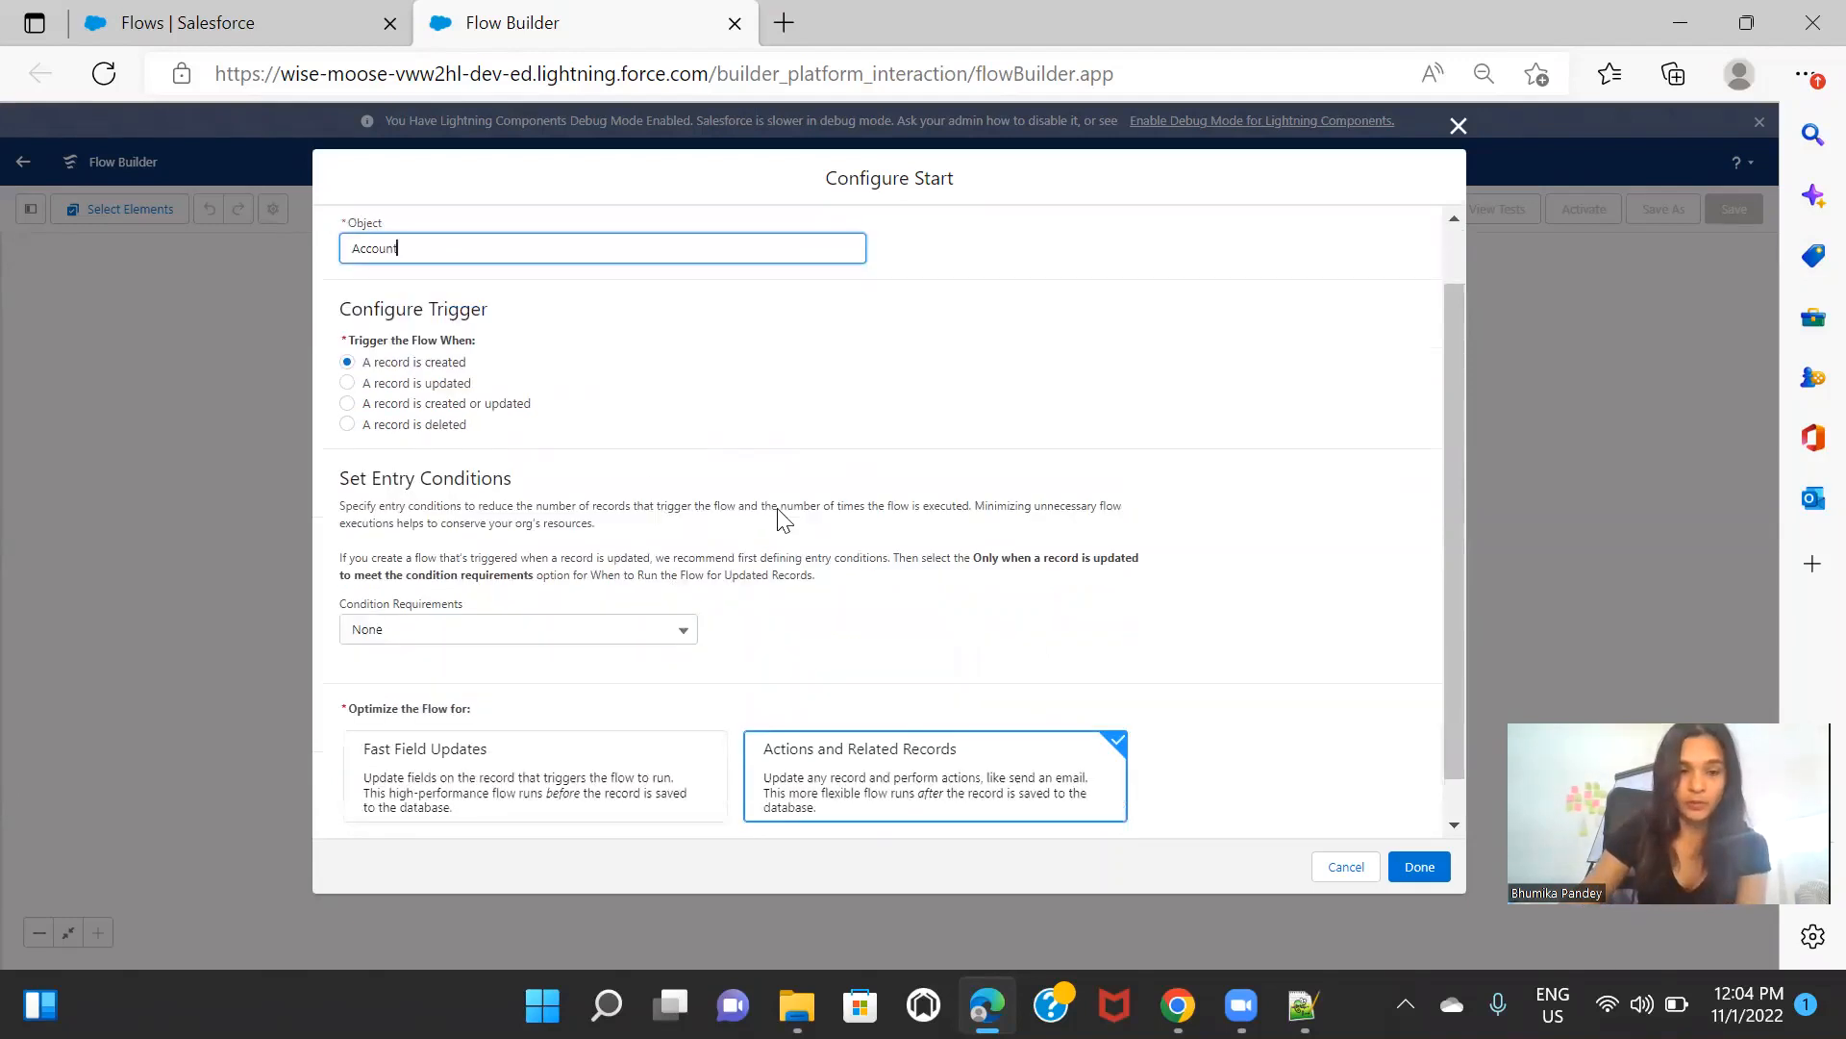
{"action": "scroll", "coordinate": [783, 519], "scroll_direction": "down", "scroll_amount": 1}
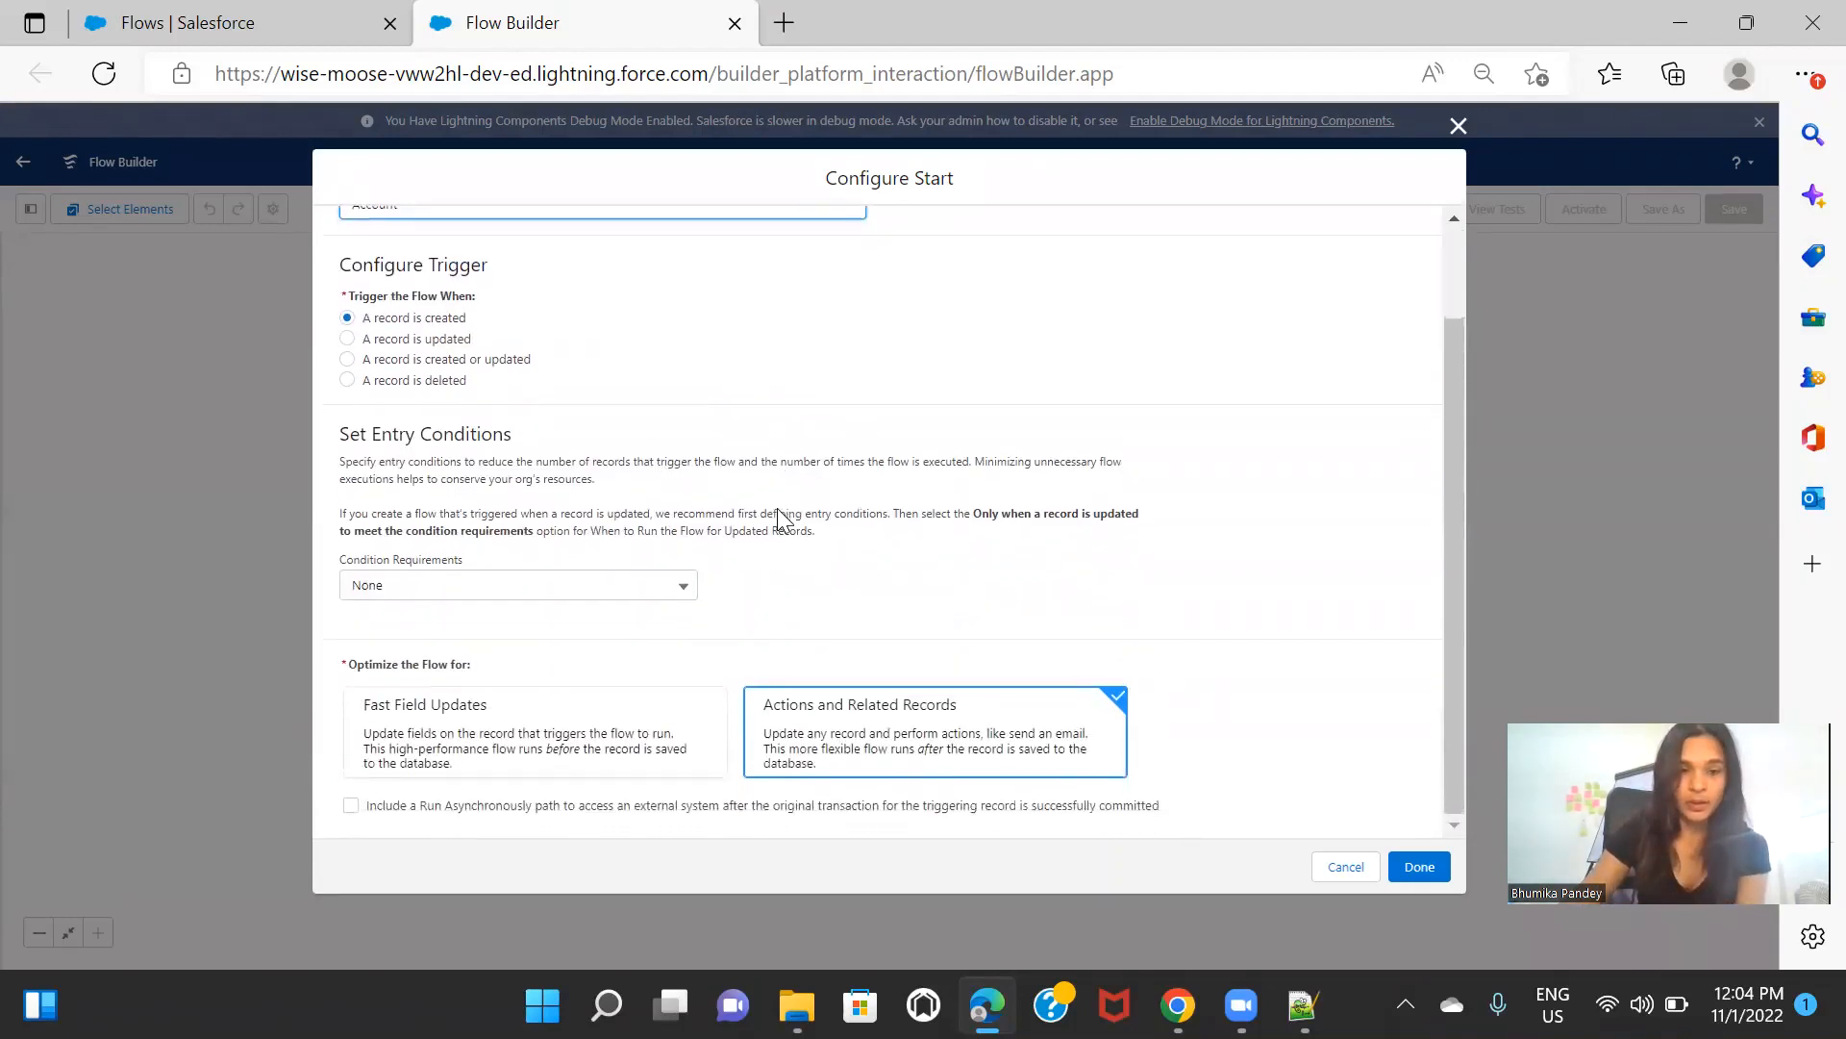
{"action": "left_click", "coordinate": [374, 589]}
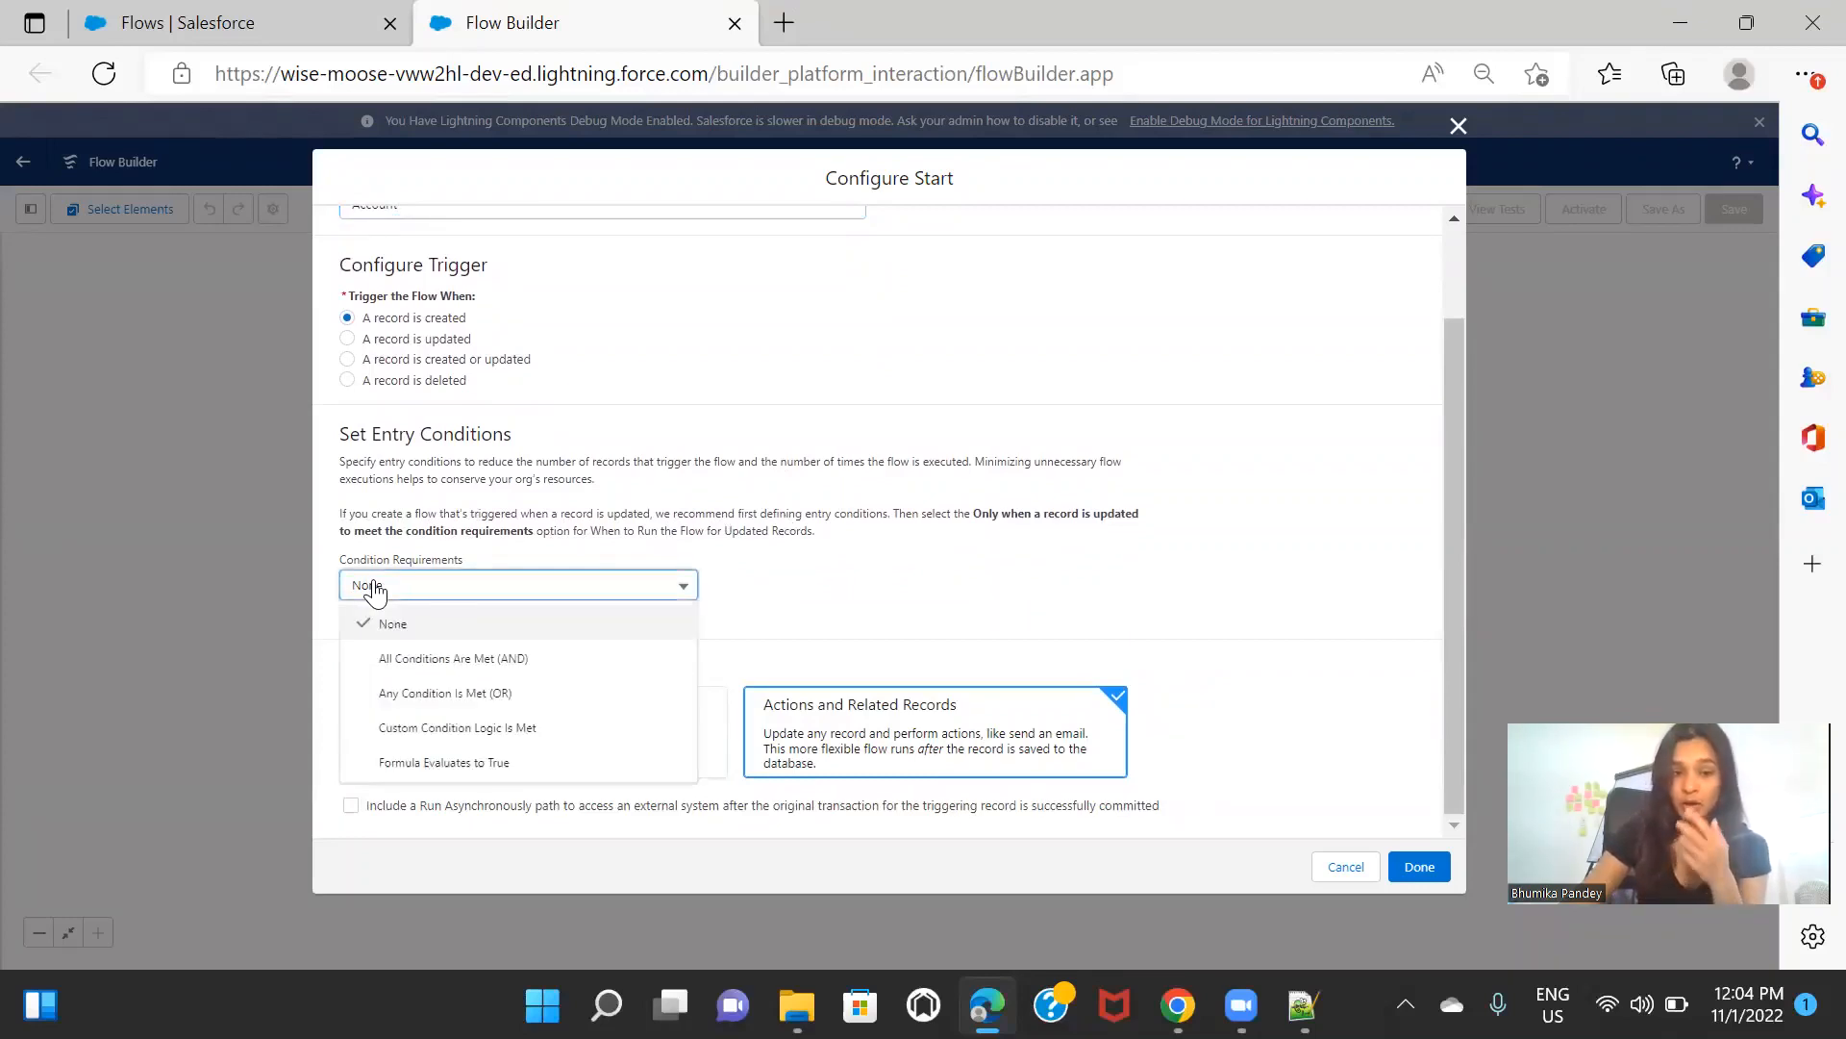
{"action": "left_click", "coordinate": [519, 658]}
{"action": "left_click", "coordinate": [508, 661]}
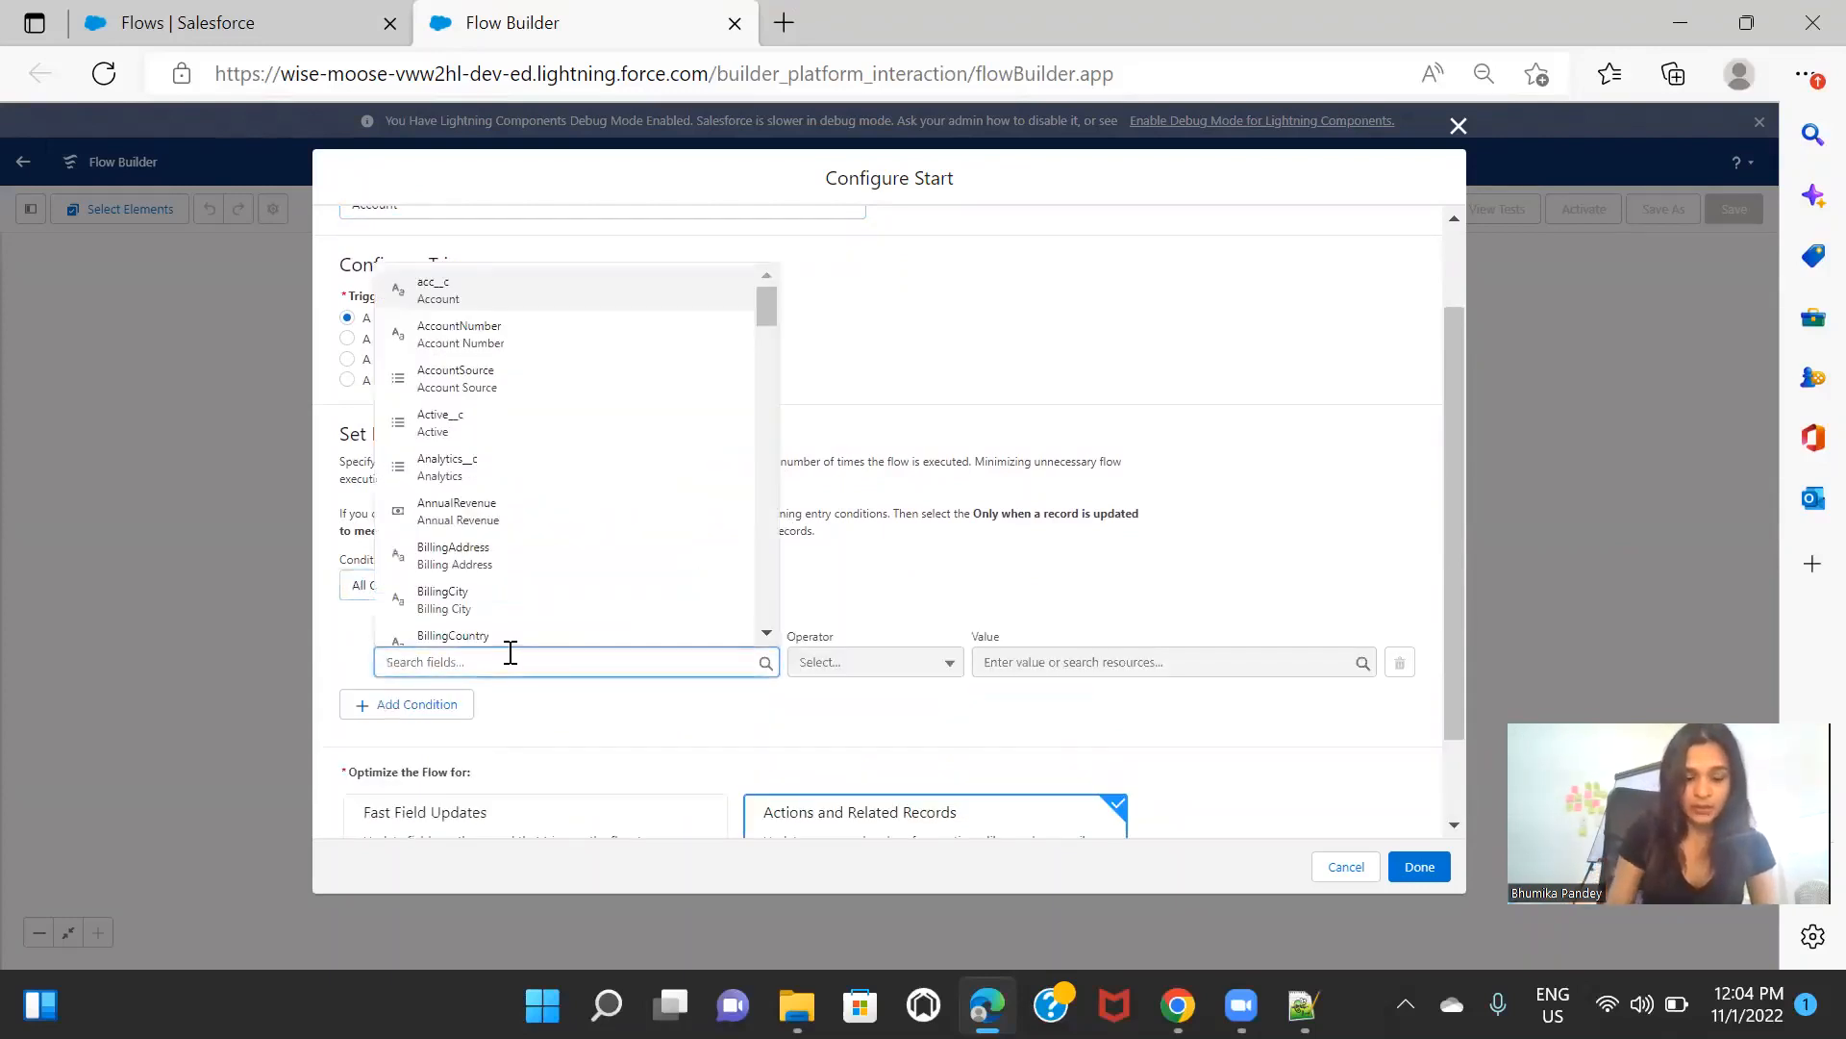
{"action": "type", "text": "rati"}
{"action": "left_click", "coordinate": [577, 618]}
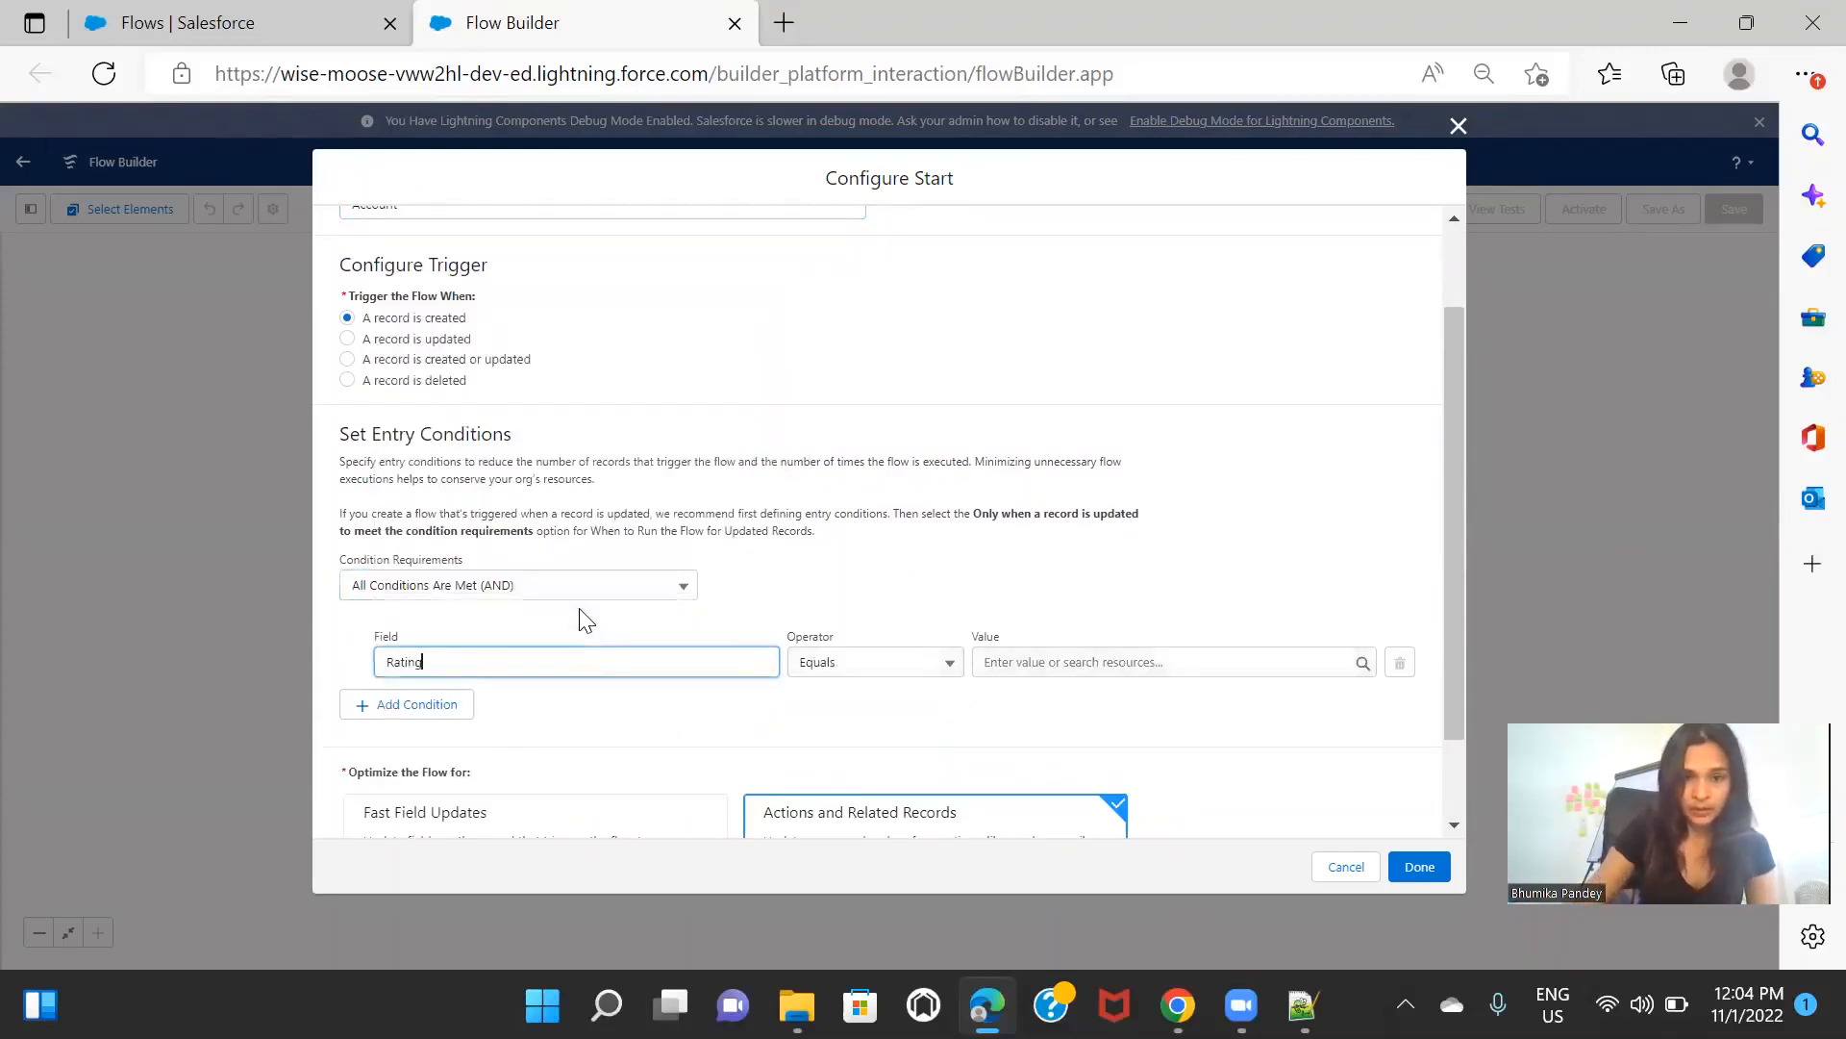
{"action": "left_click", "coordinate": [1046, 661]}
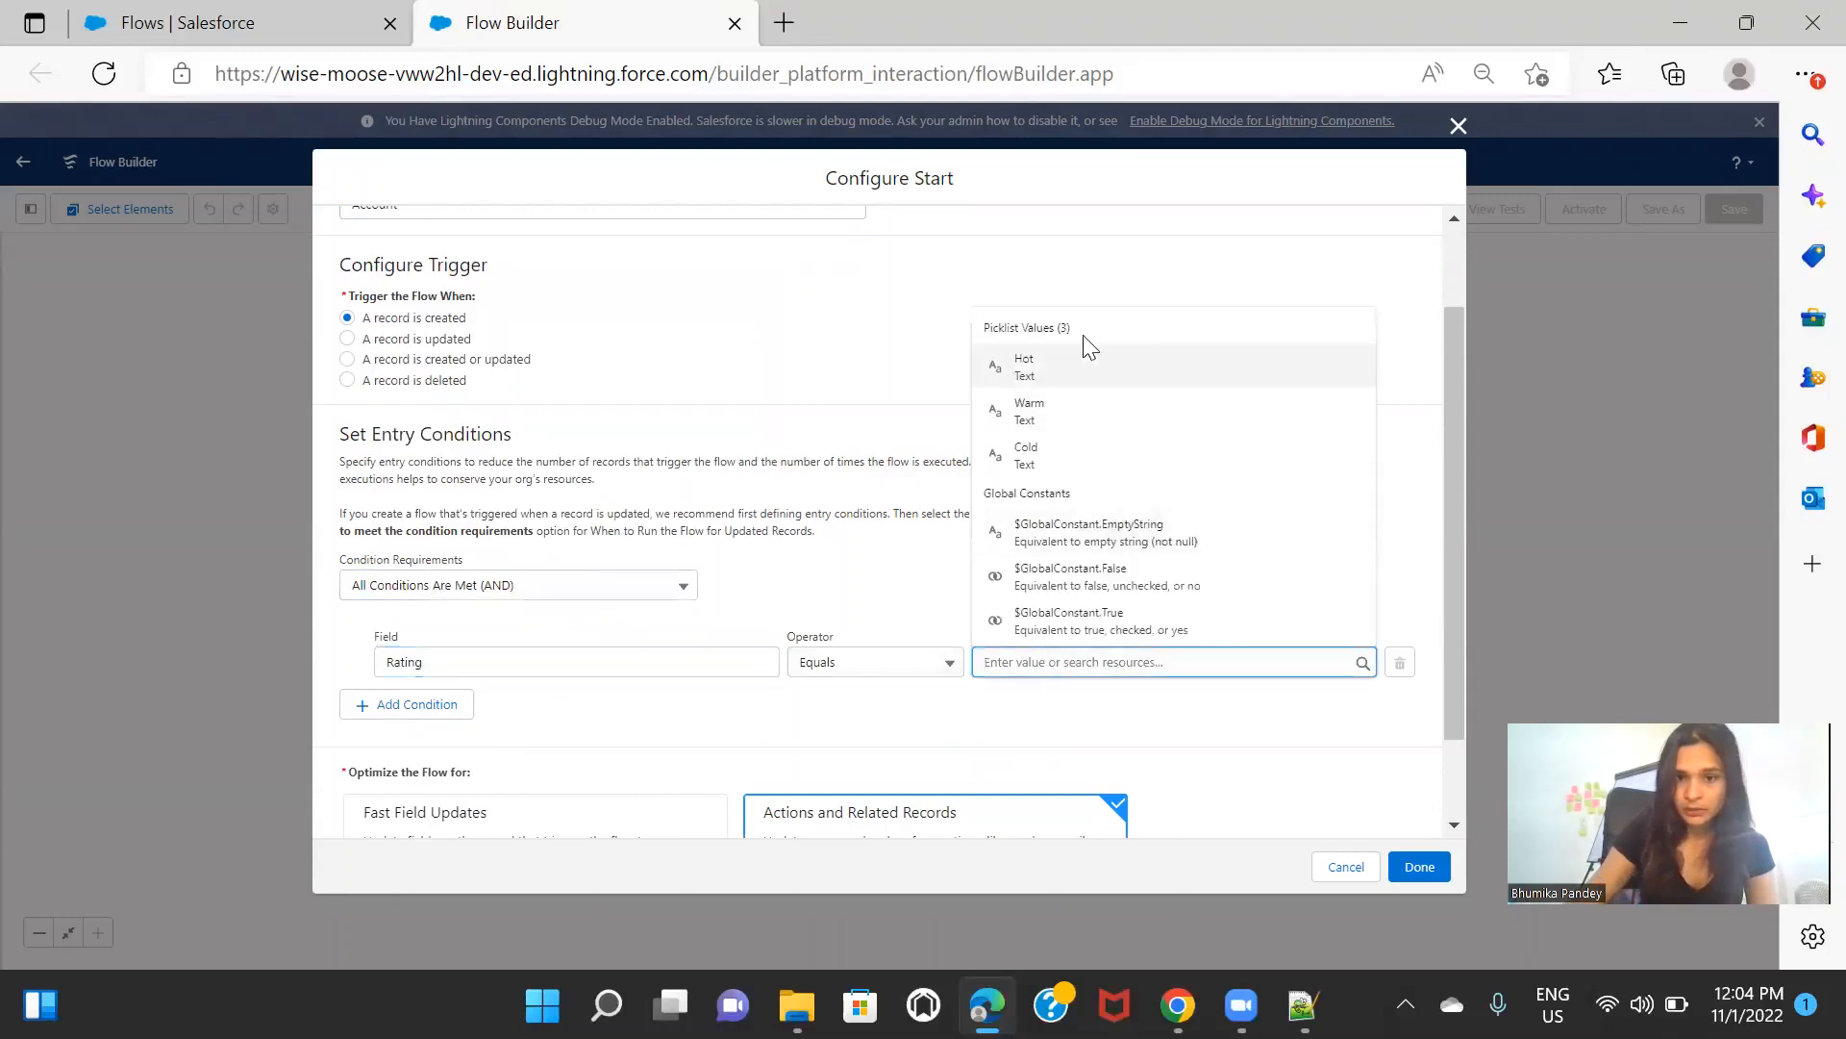
{"action": "left_click", "coordinate": [1072, 385]}
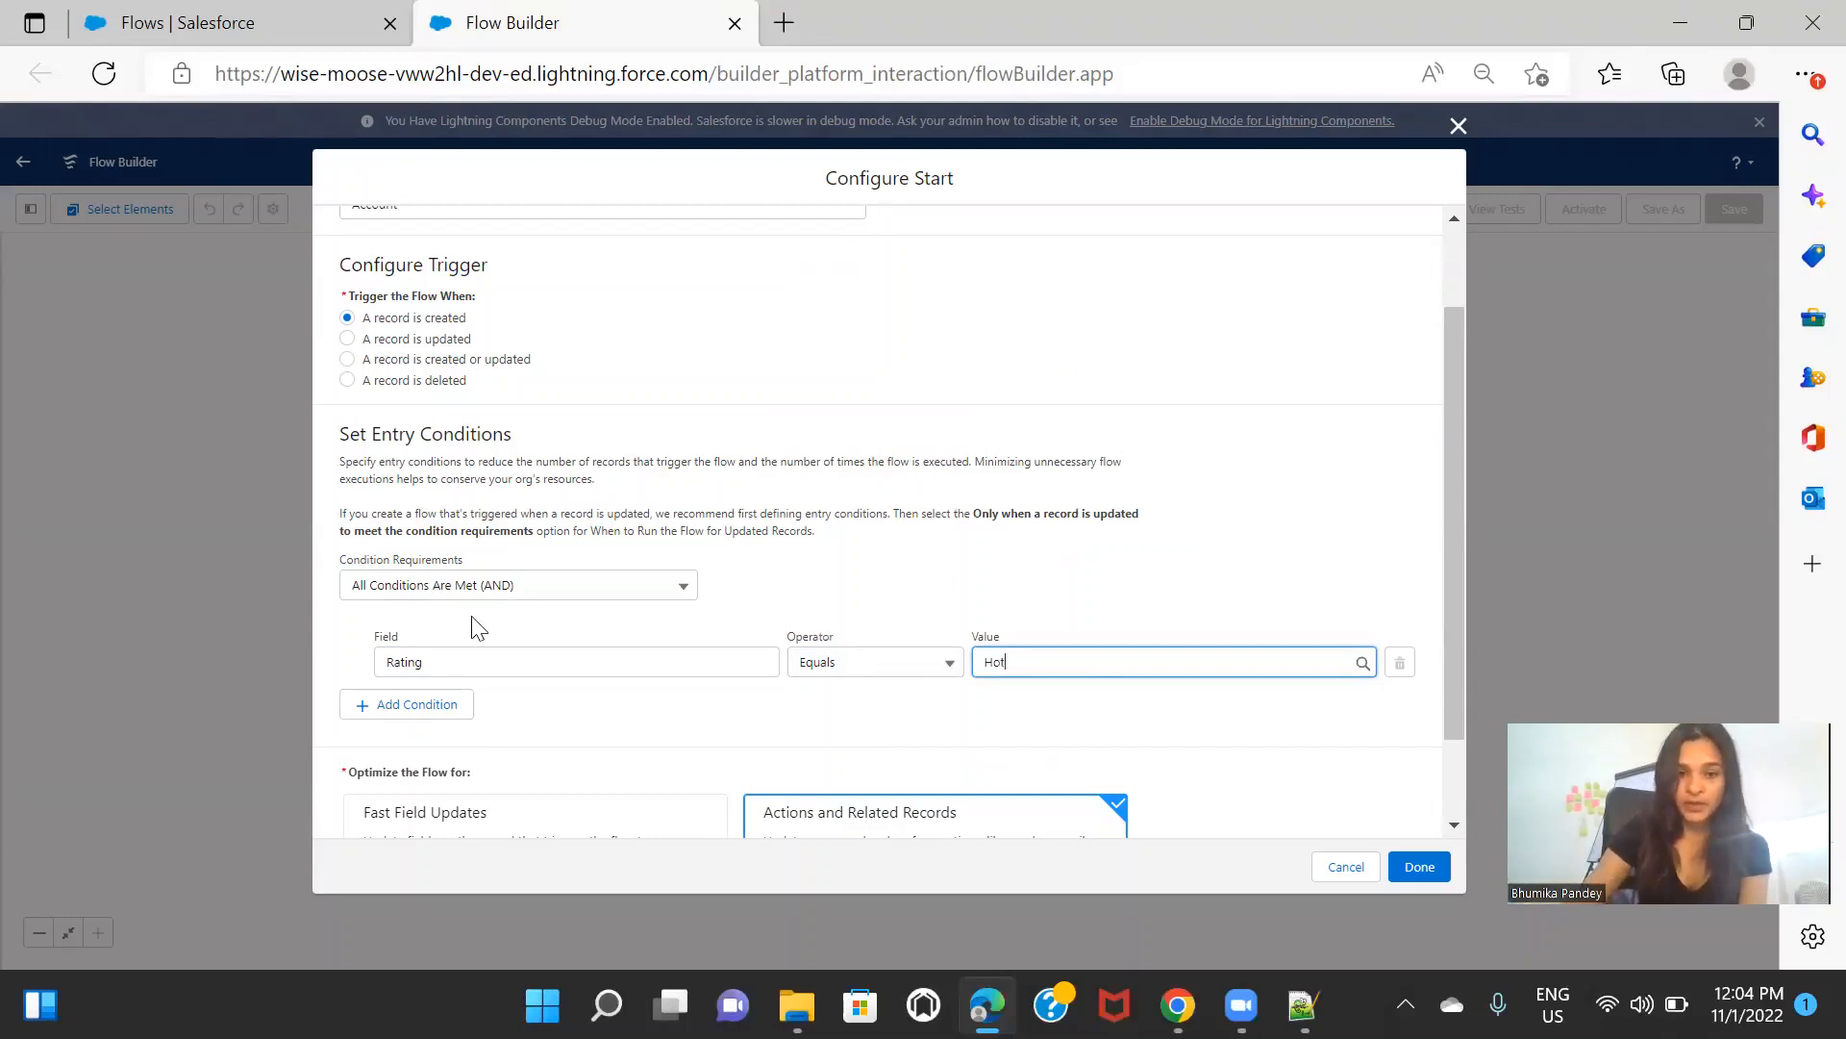
{"action": "left_click", "coordinate": [1101, 574]}
Step: Optimize the flow for Fast Field Updates and finish the start configuration
{"action": "scroll", "coordinate": [1096, 572], "scroll_direction": "down", "scroll_amount": 2}
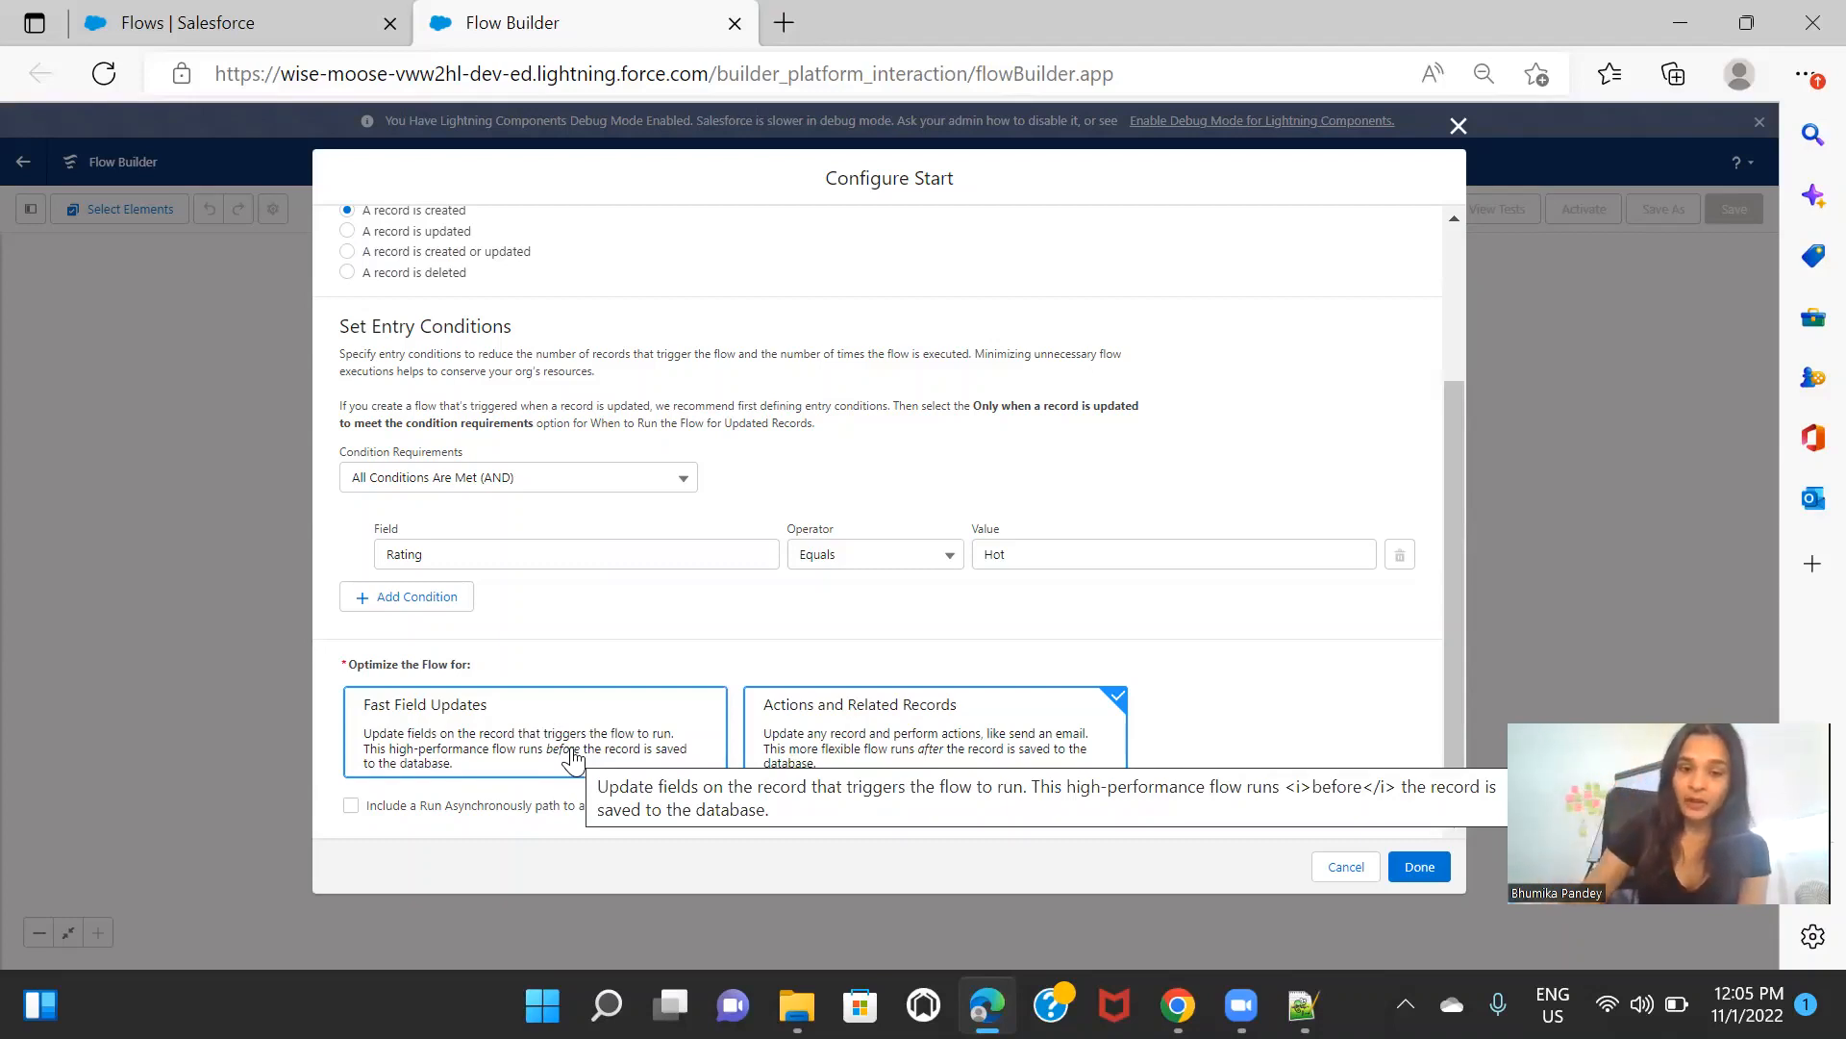
{"action": "left_click", "coordinate": [556, 761]}
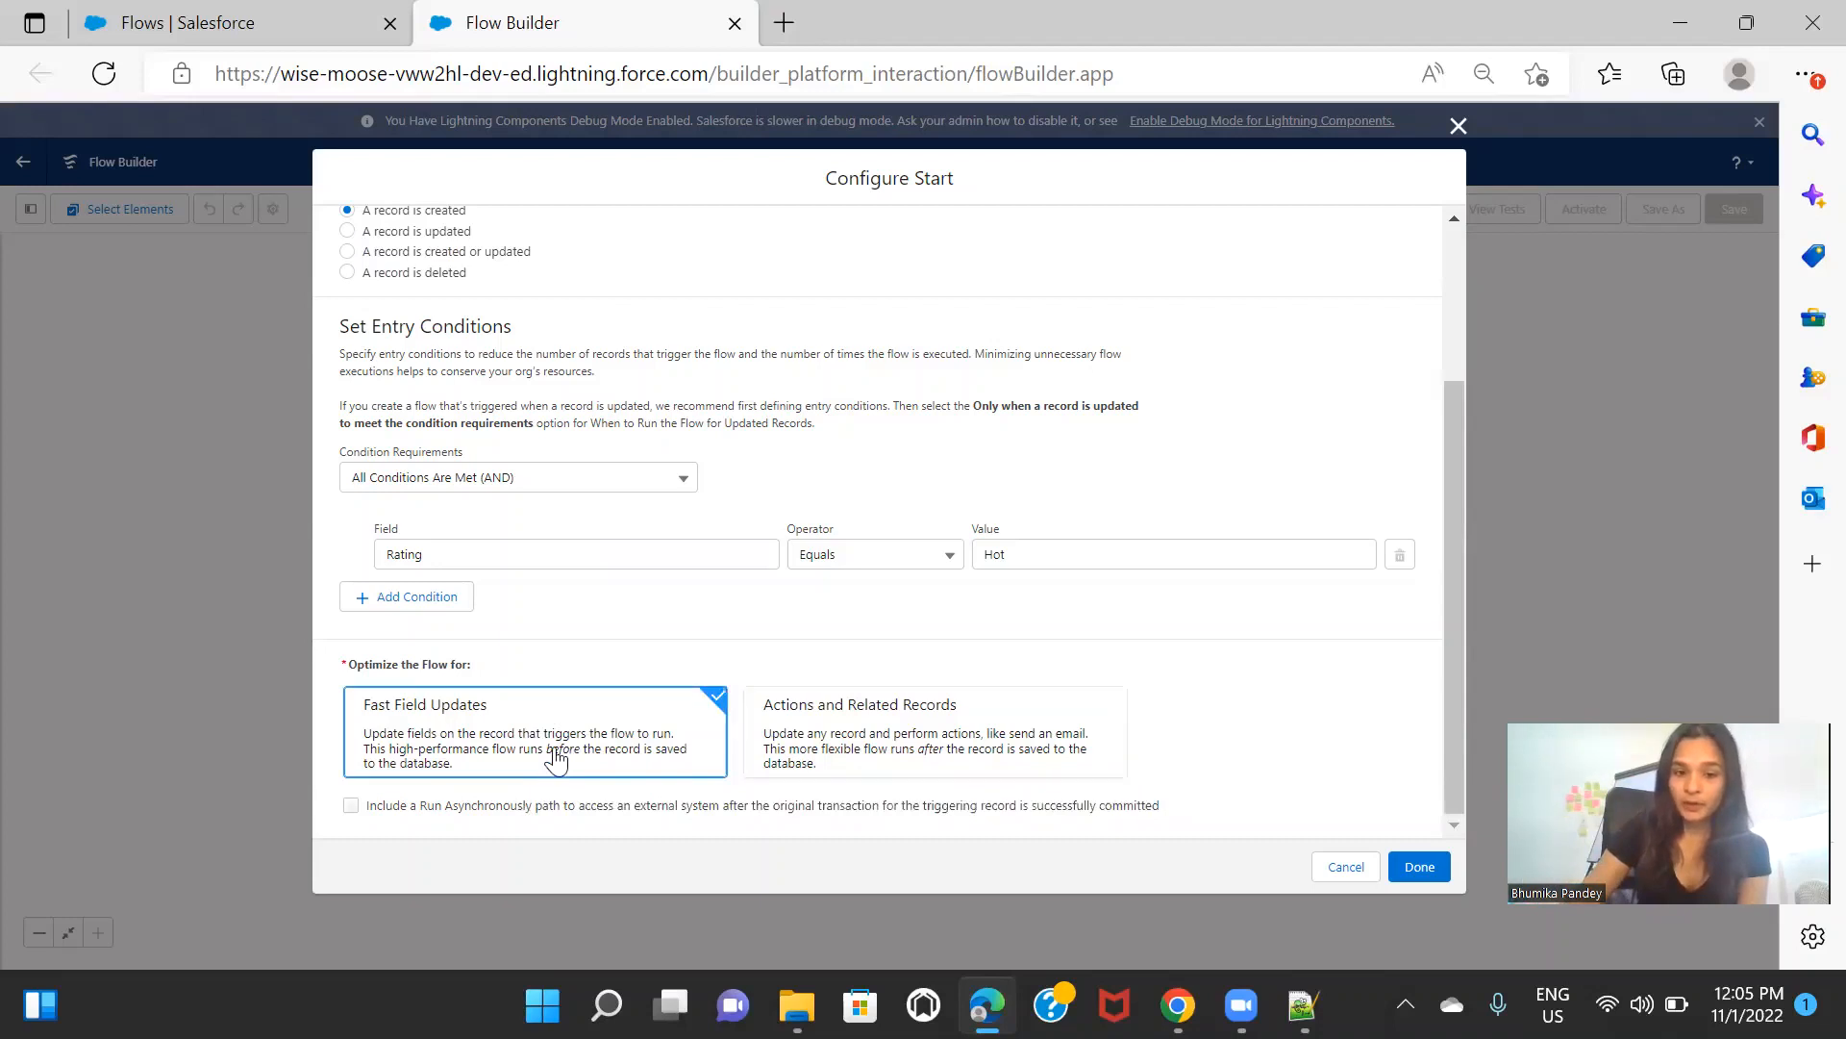
{"action": "left_click", "coordinate": [1419, 867]}
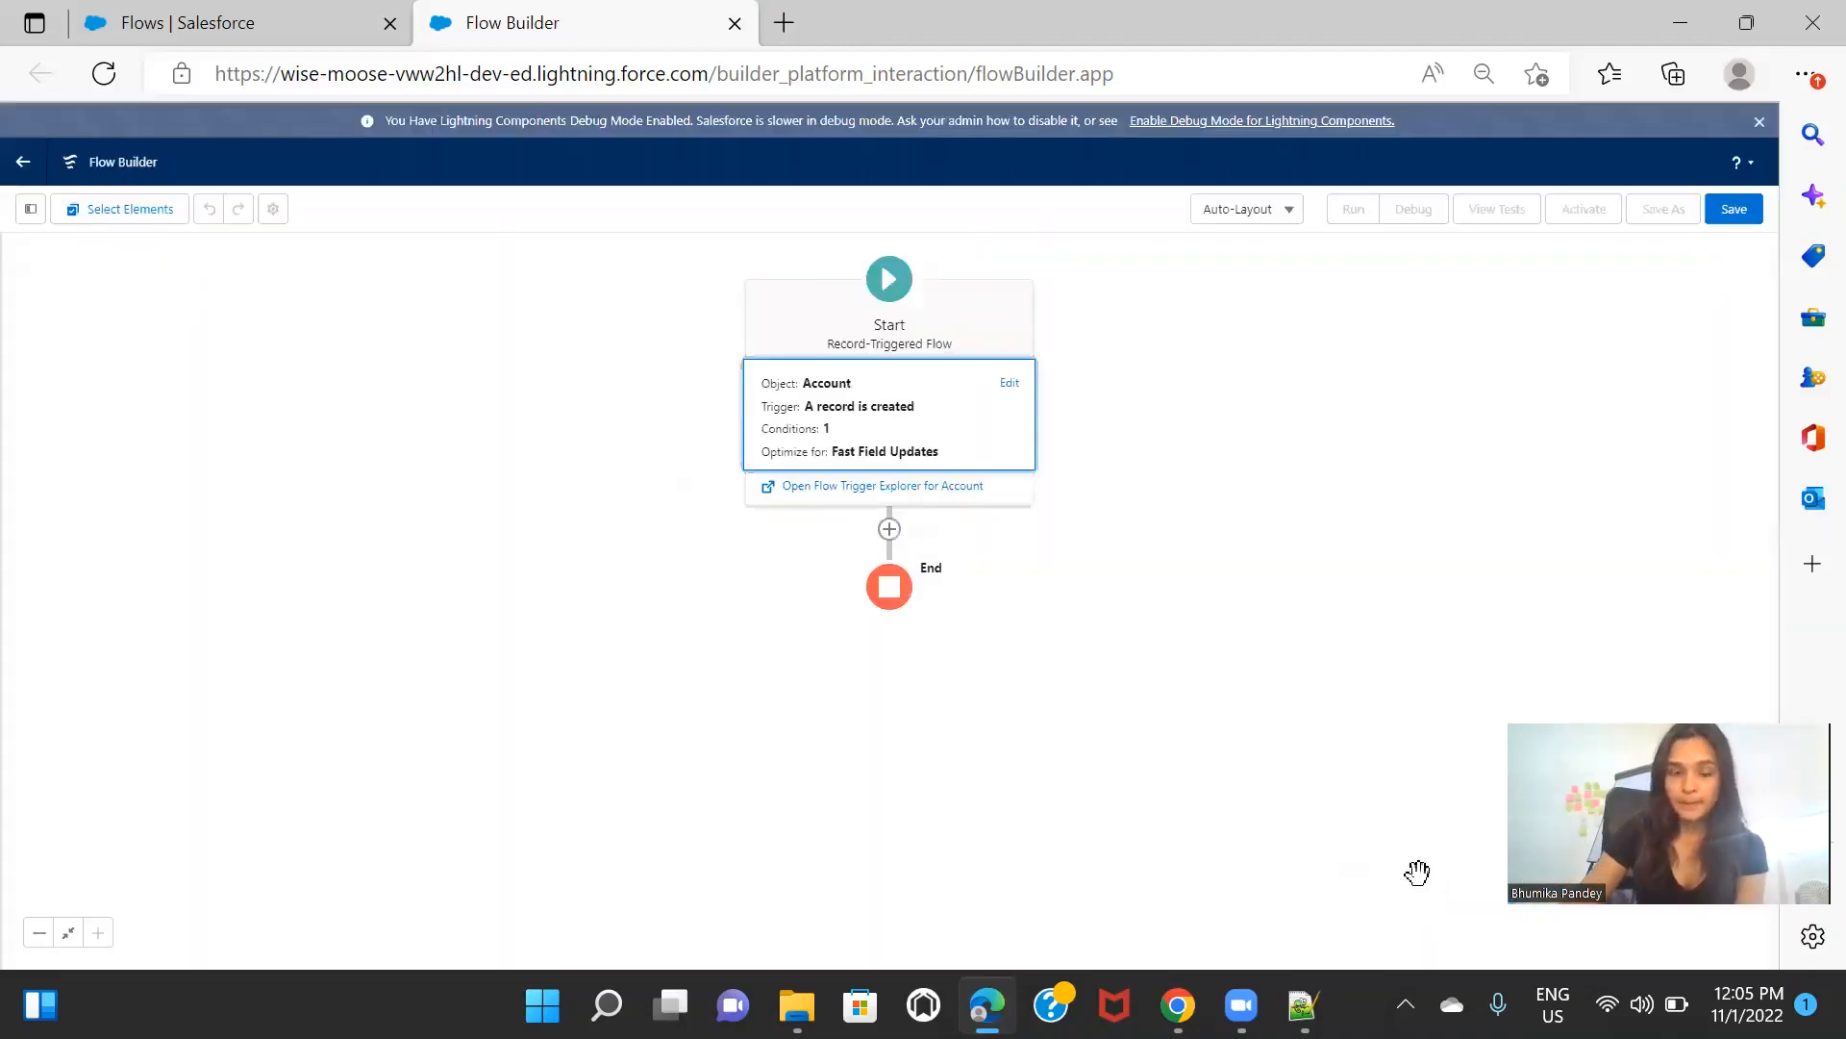
Step: Switch the canvas to Free-Form and add an Assignment element below Start, labelled "Assign Billling address to shipping address"
{"action": "left_click", "coordinate": [1266, 212]}
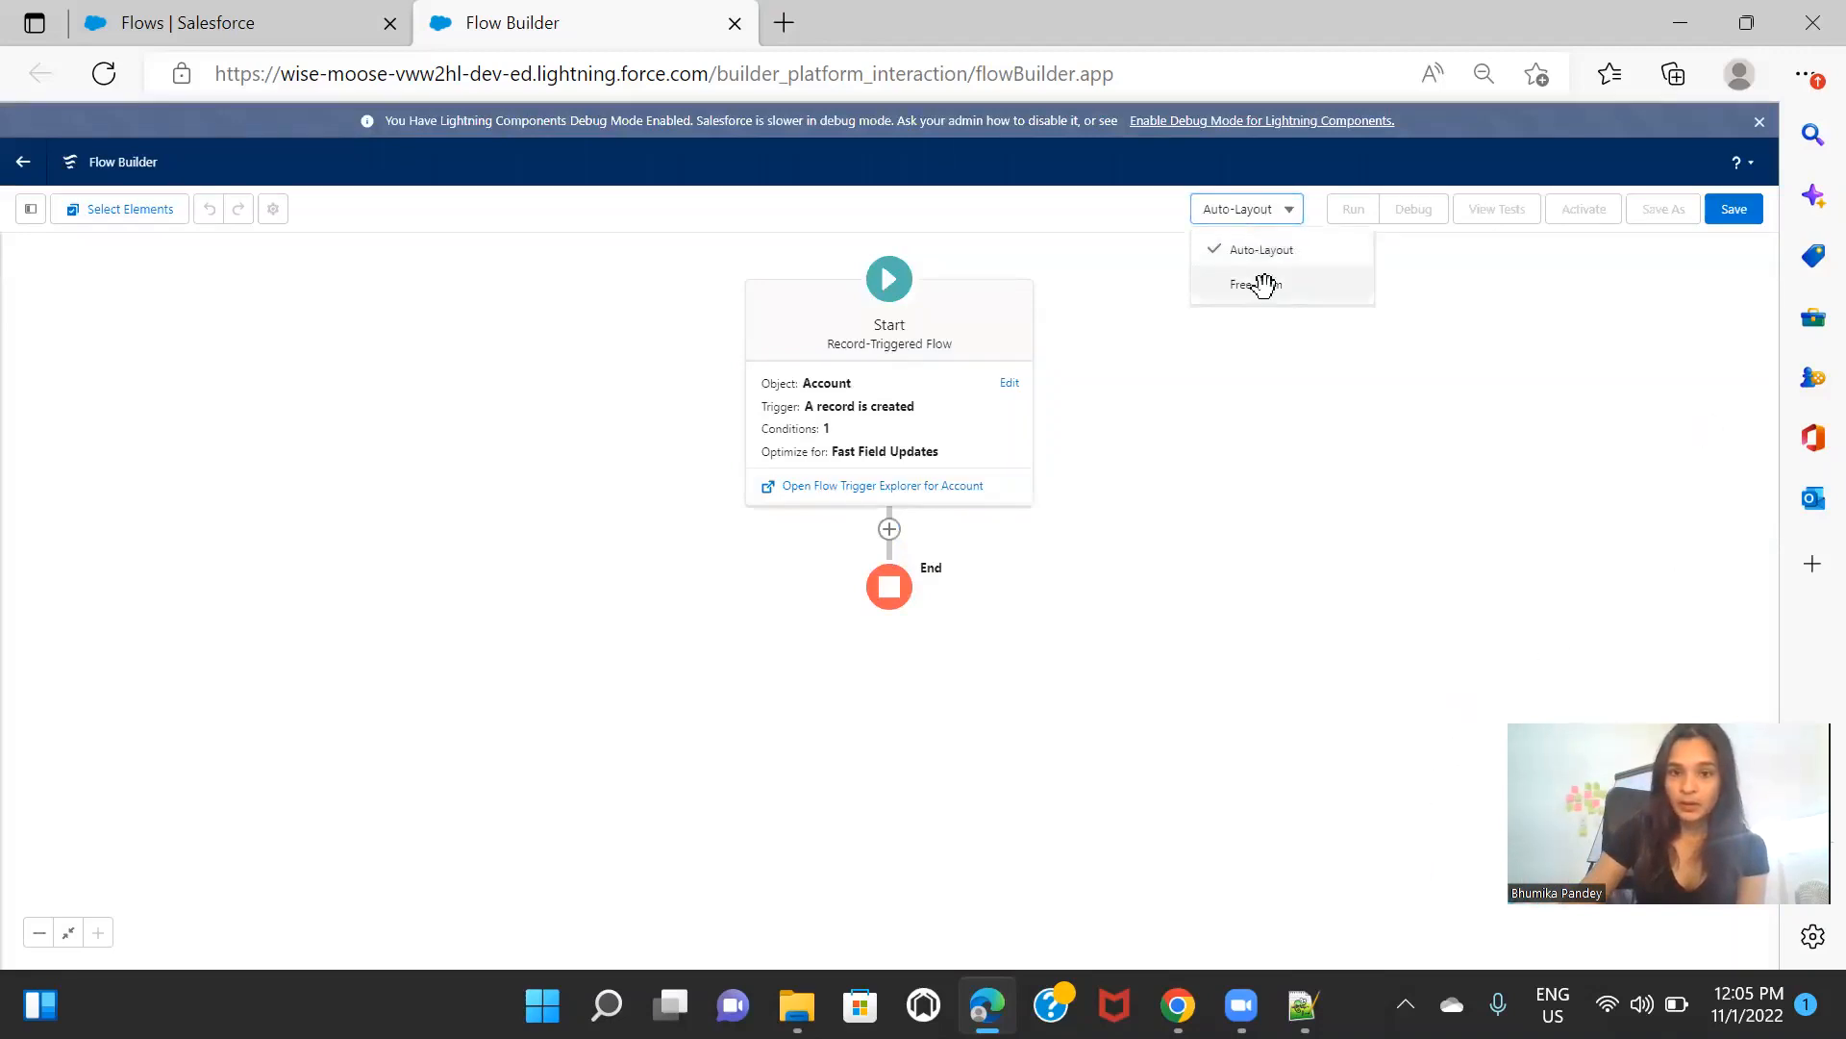
{"action": "left_click", "coordinate": [1256, 284]}
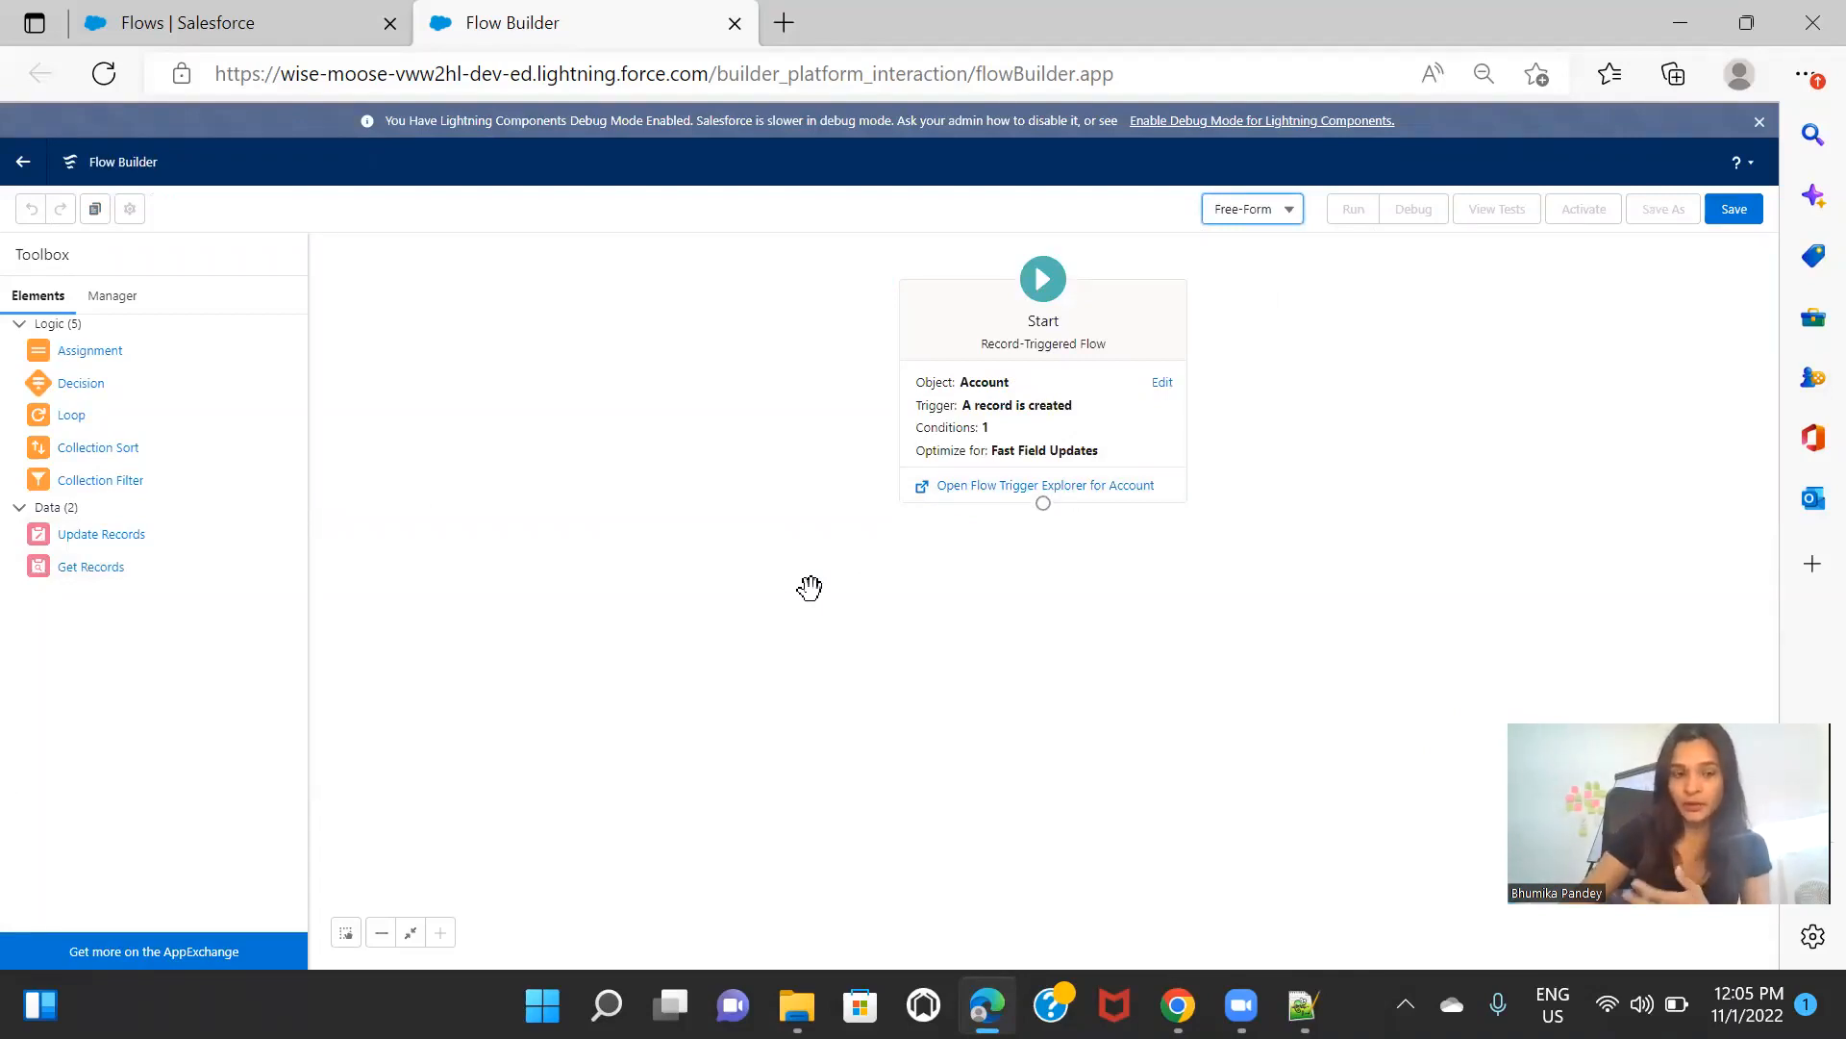
{"action": "left_click_drag", "start_coordinate": [83, 350], "coordinate": [1033, 594]}
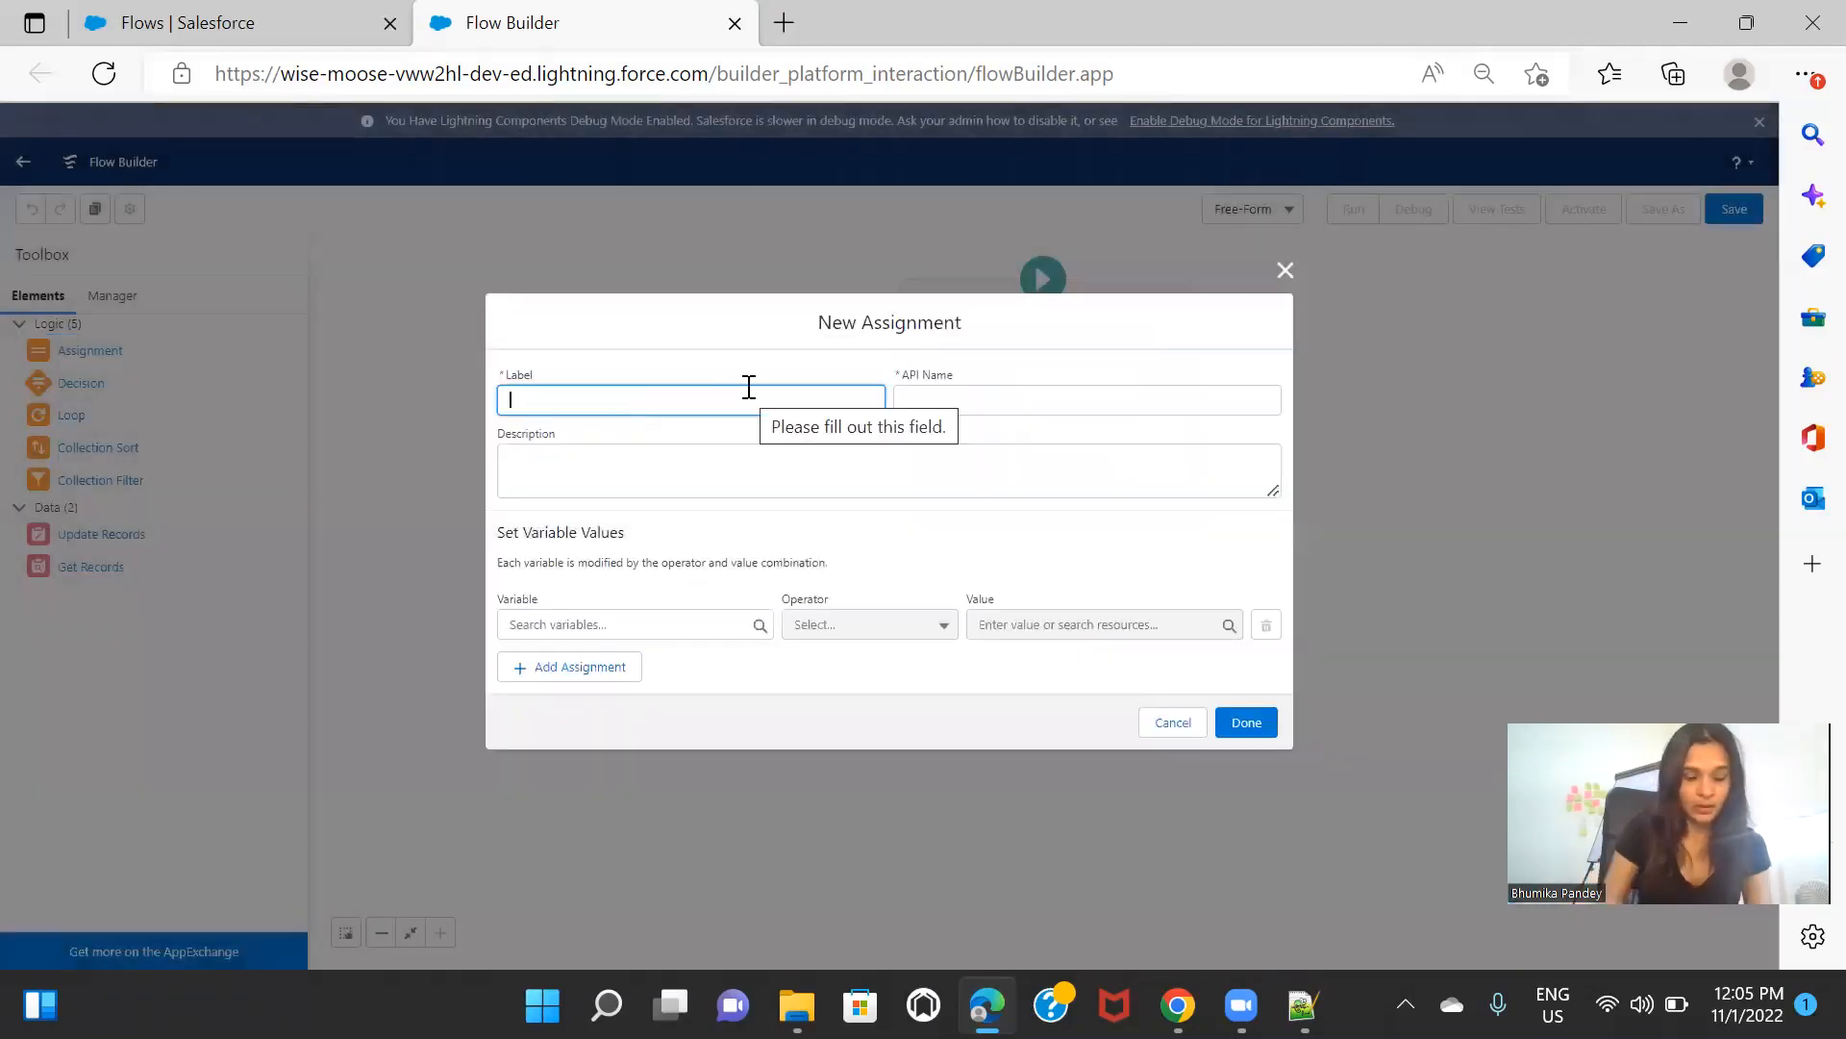
{"action": "type", "text": "Assig"}
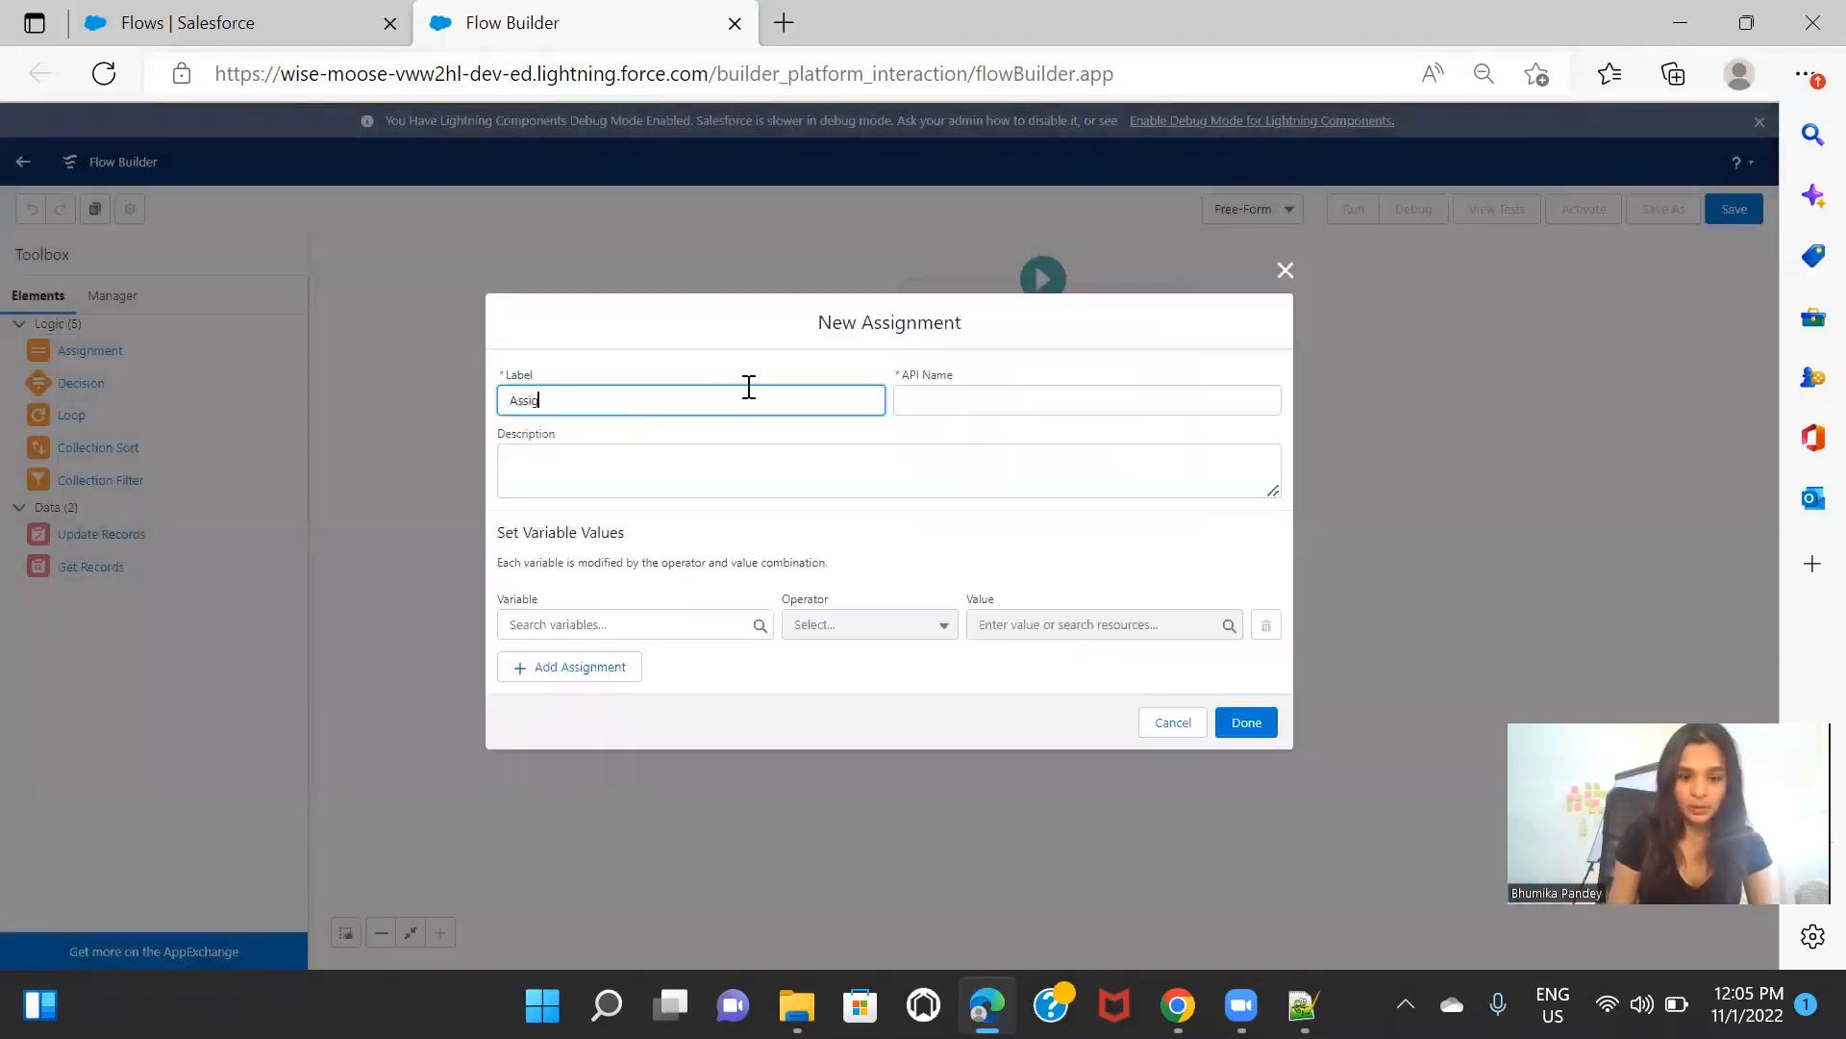
{"action": "type", "text": "n Bill"}
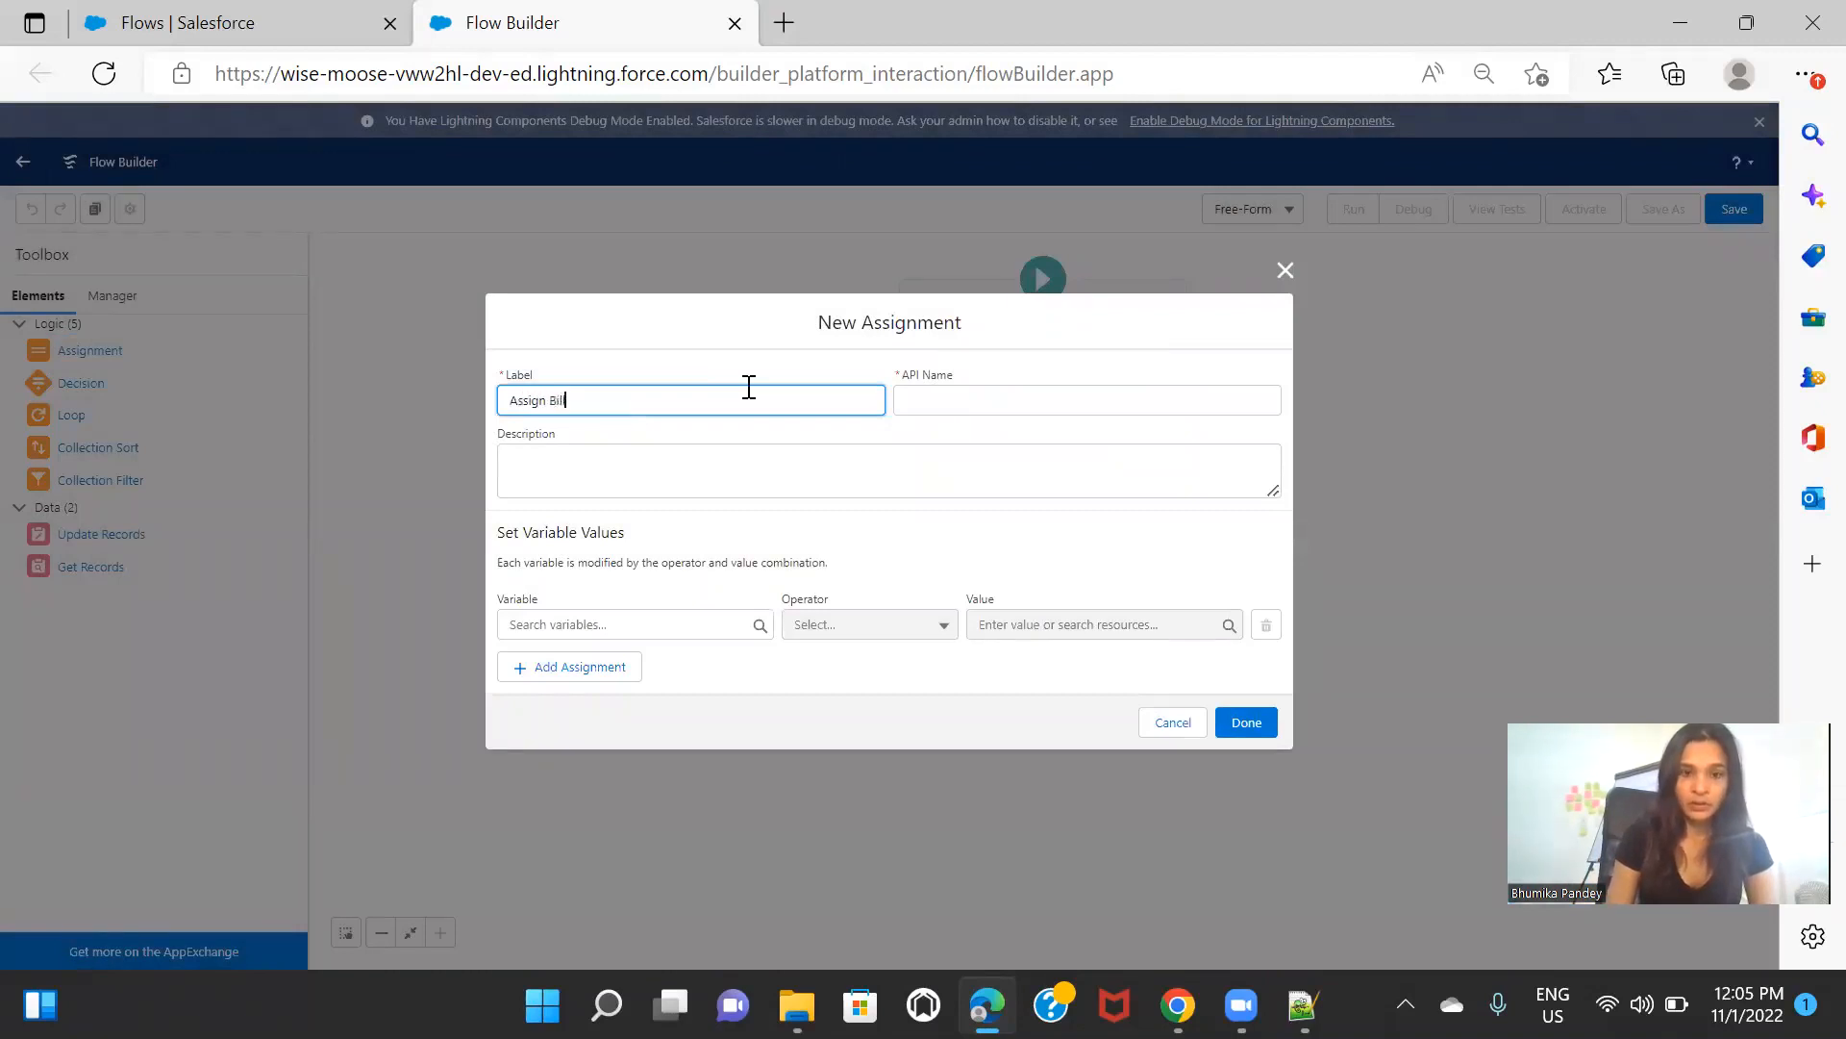
{"action": "type", "text": "ling addre"}
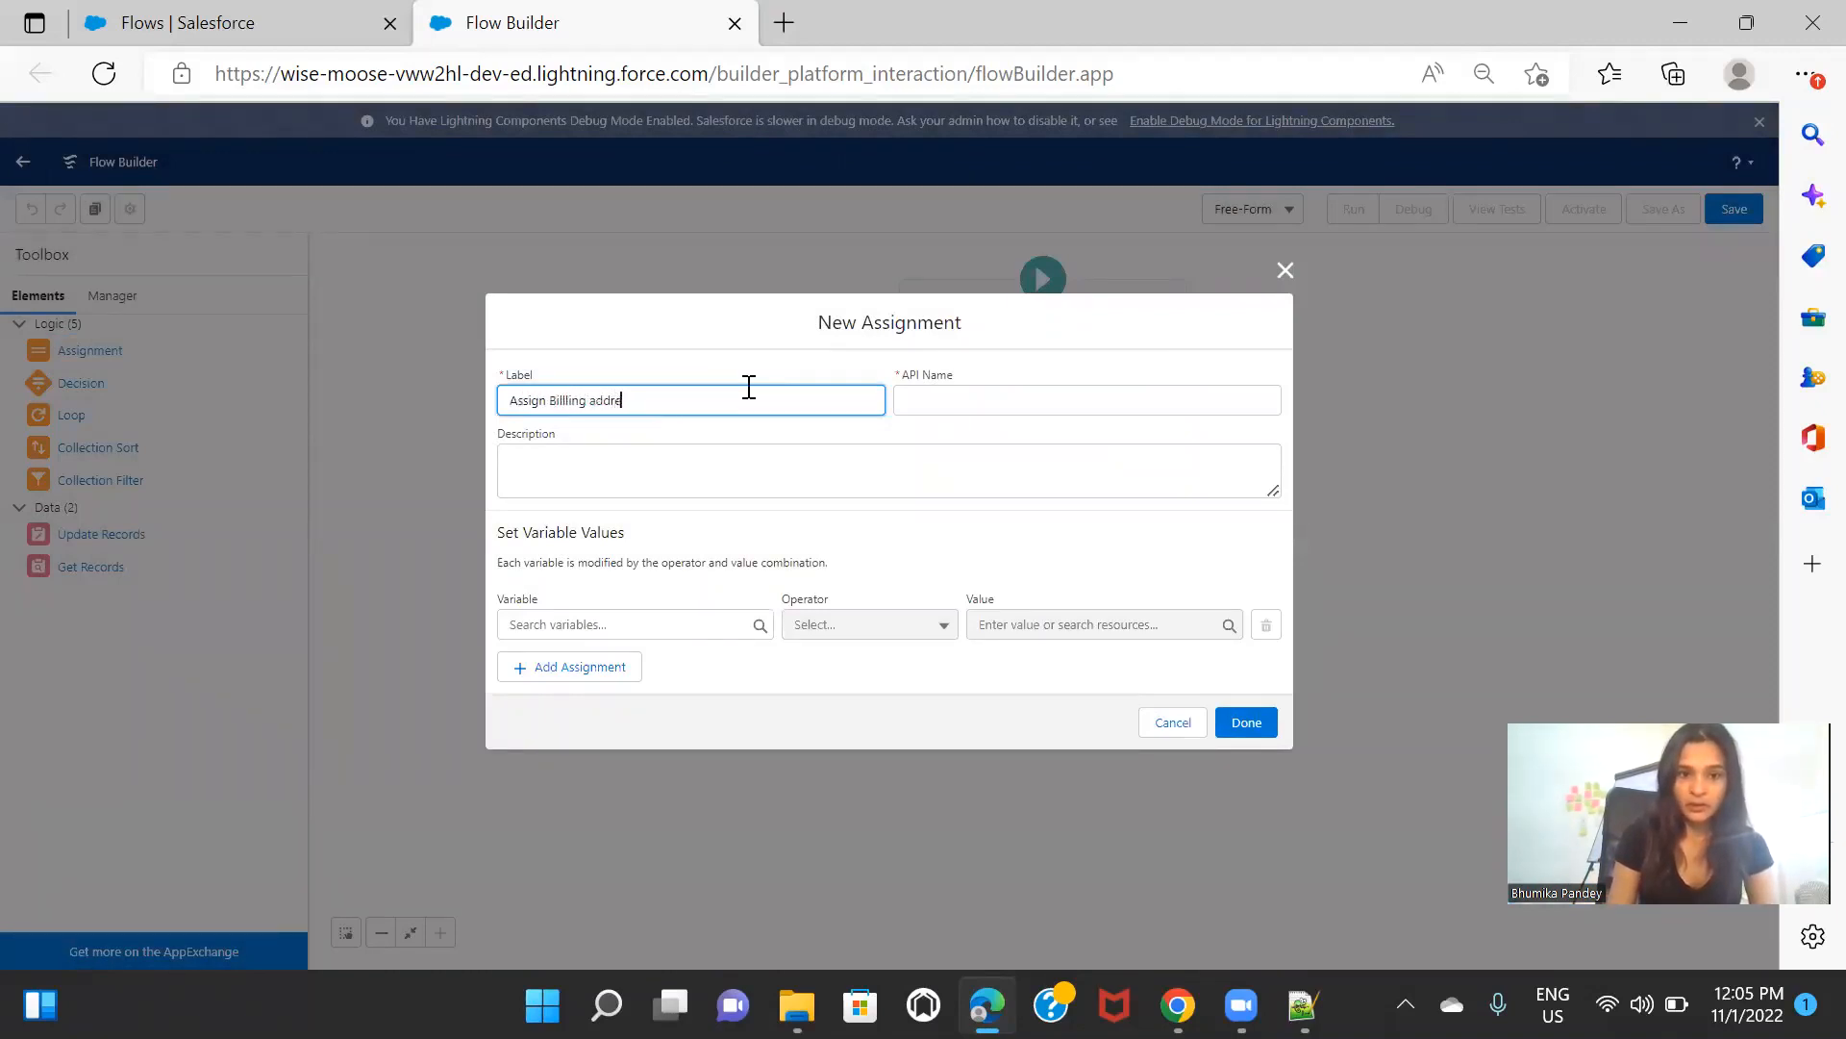
{"action": "type", "text": "ss to shippin"}
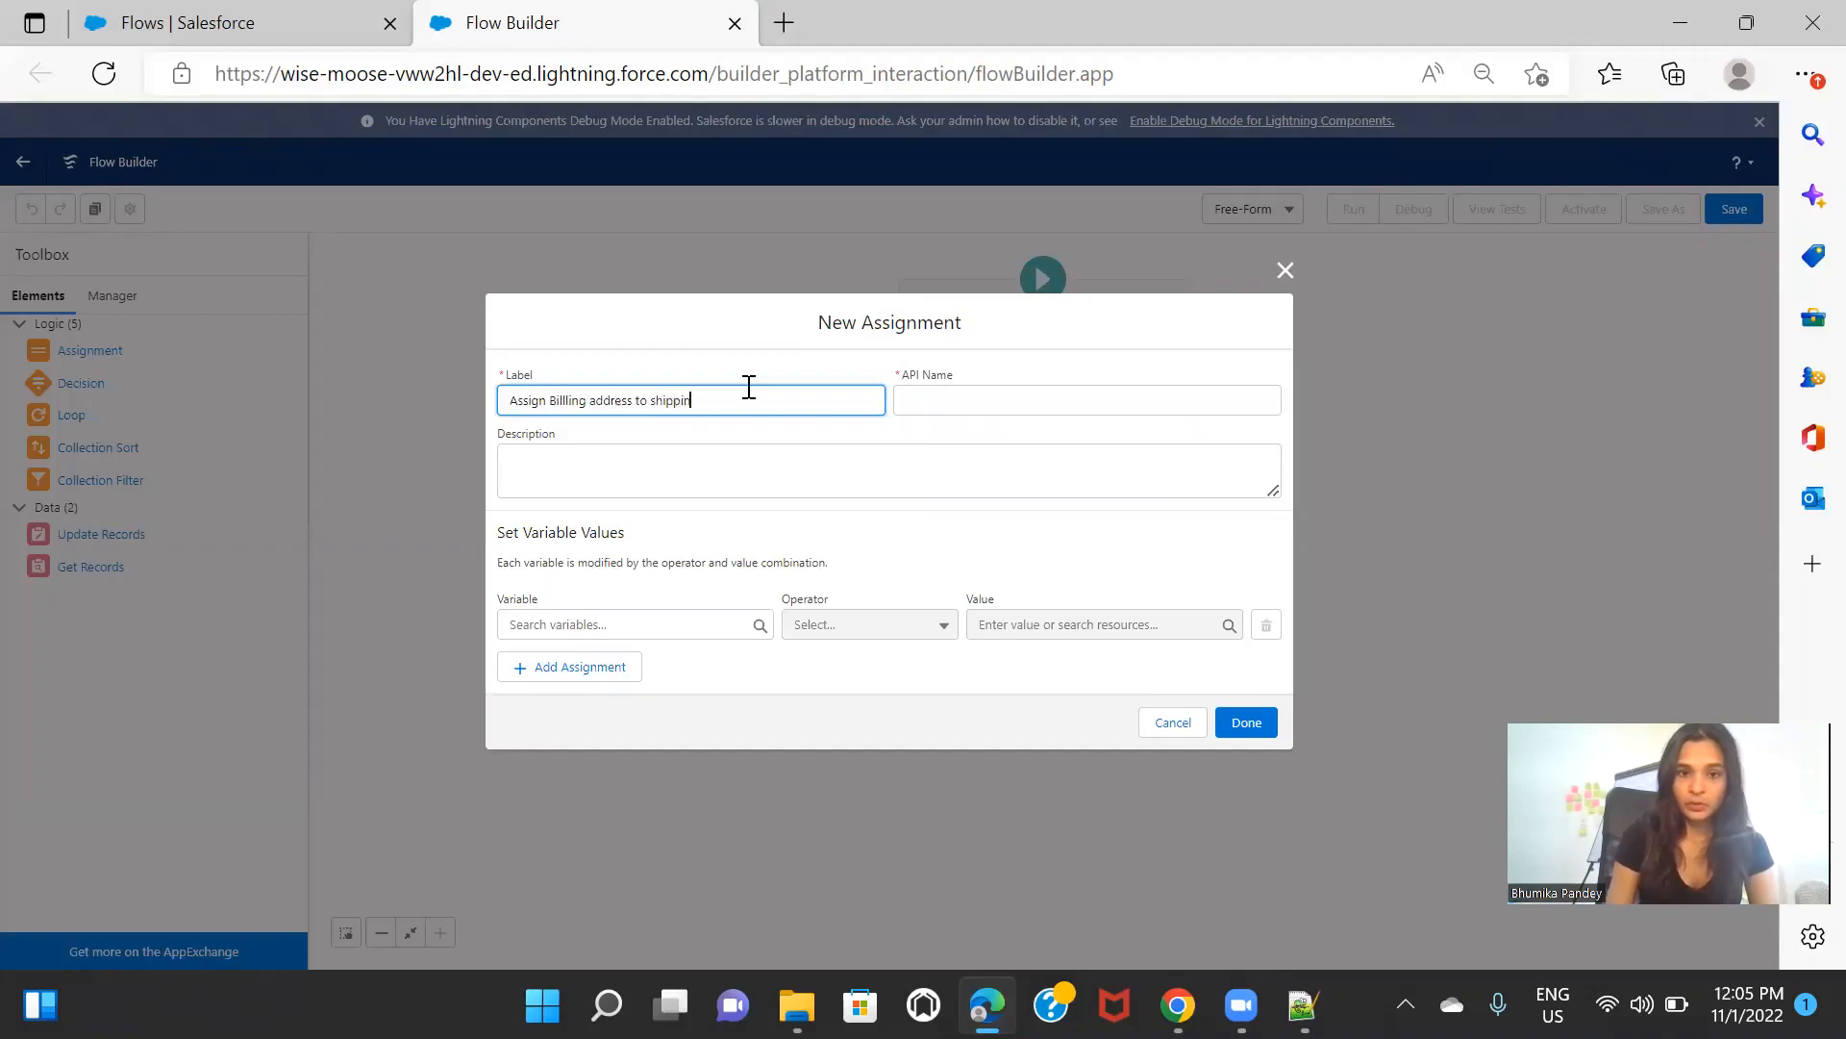
{"action": "type", "text": "g address"}
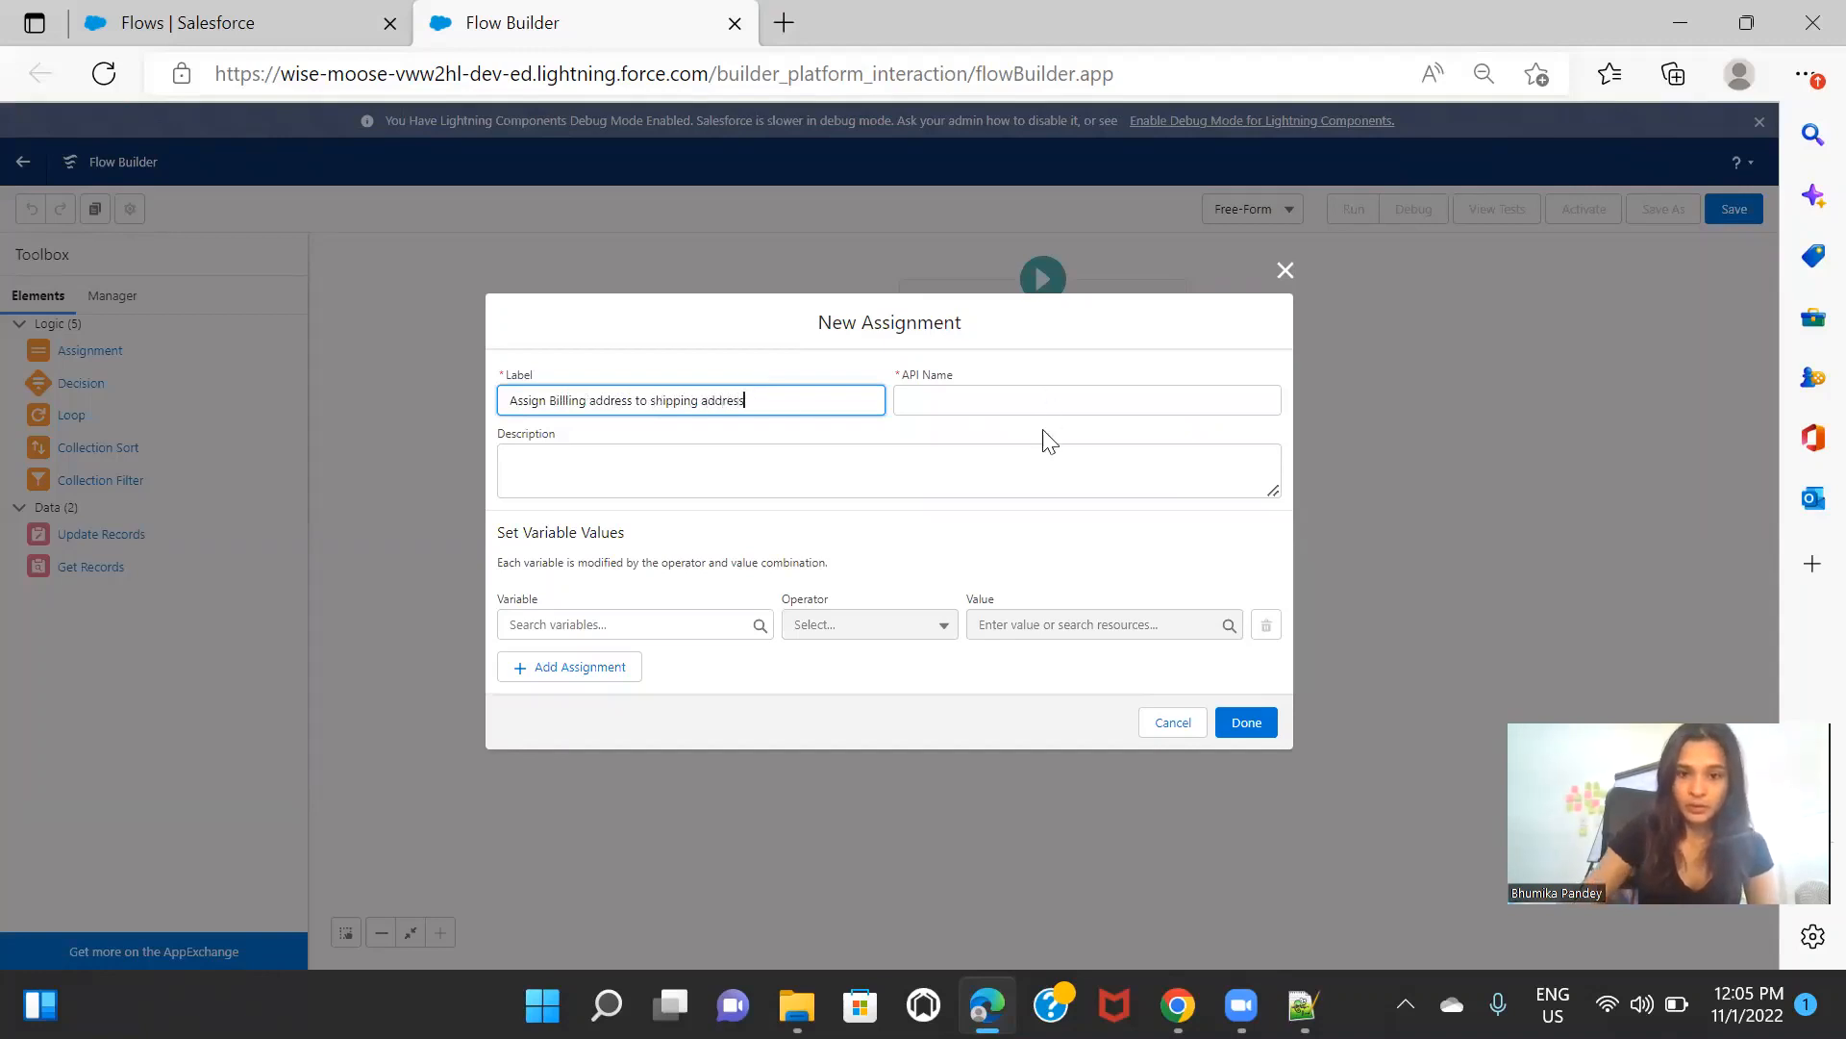
{"action": "left_click", "coordinate": [1044, 434]}
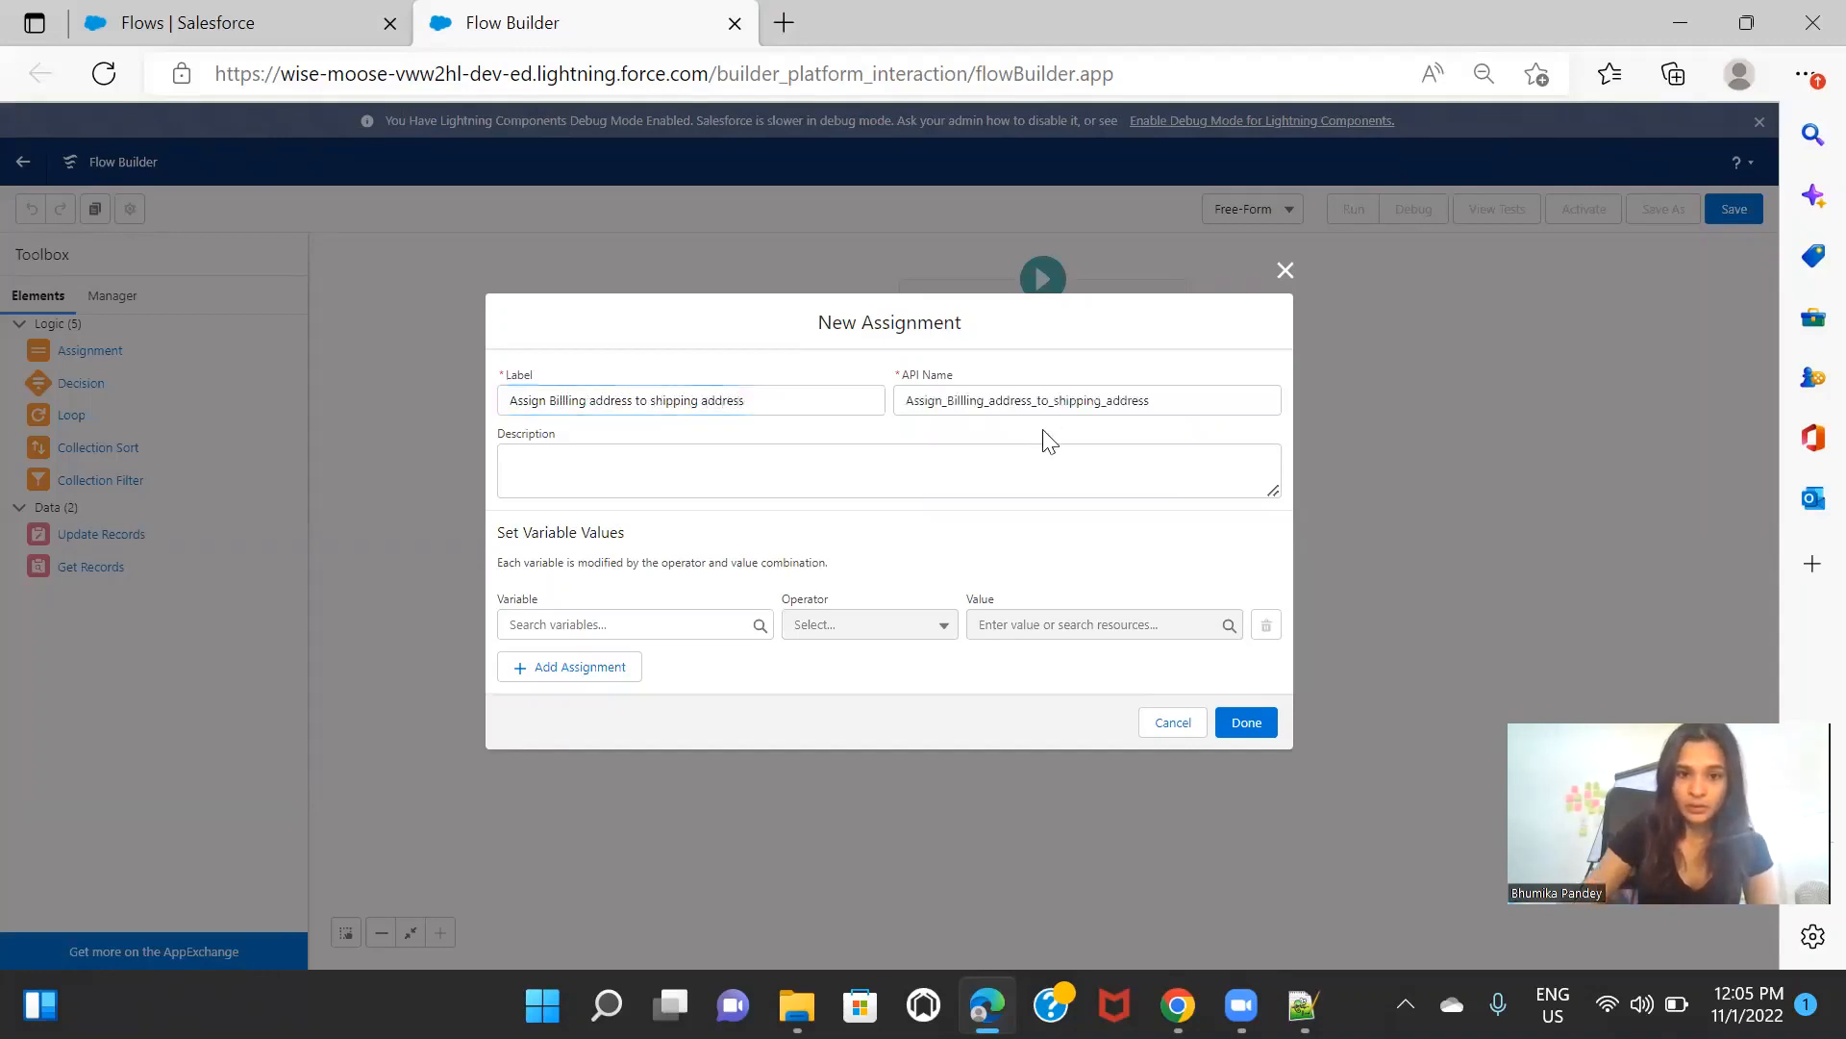
{"action": "left_click", "coordinate": [608, 623]}
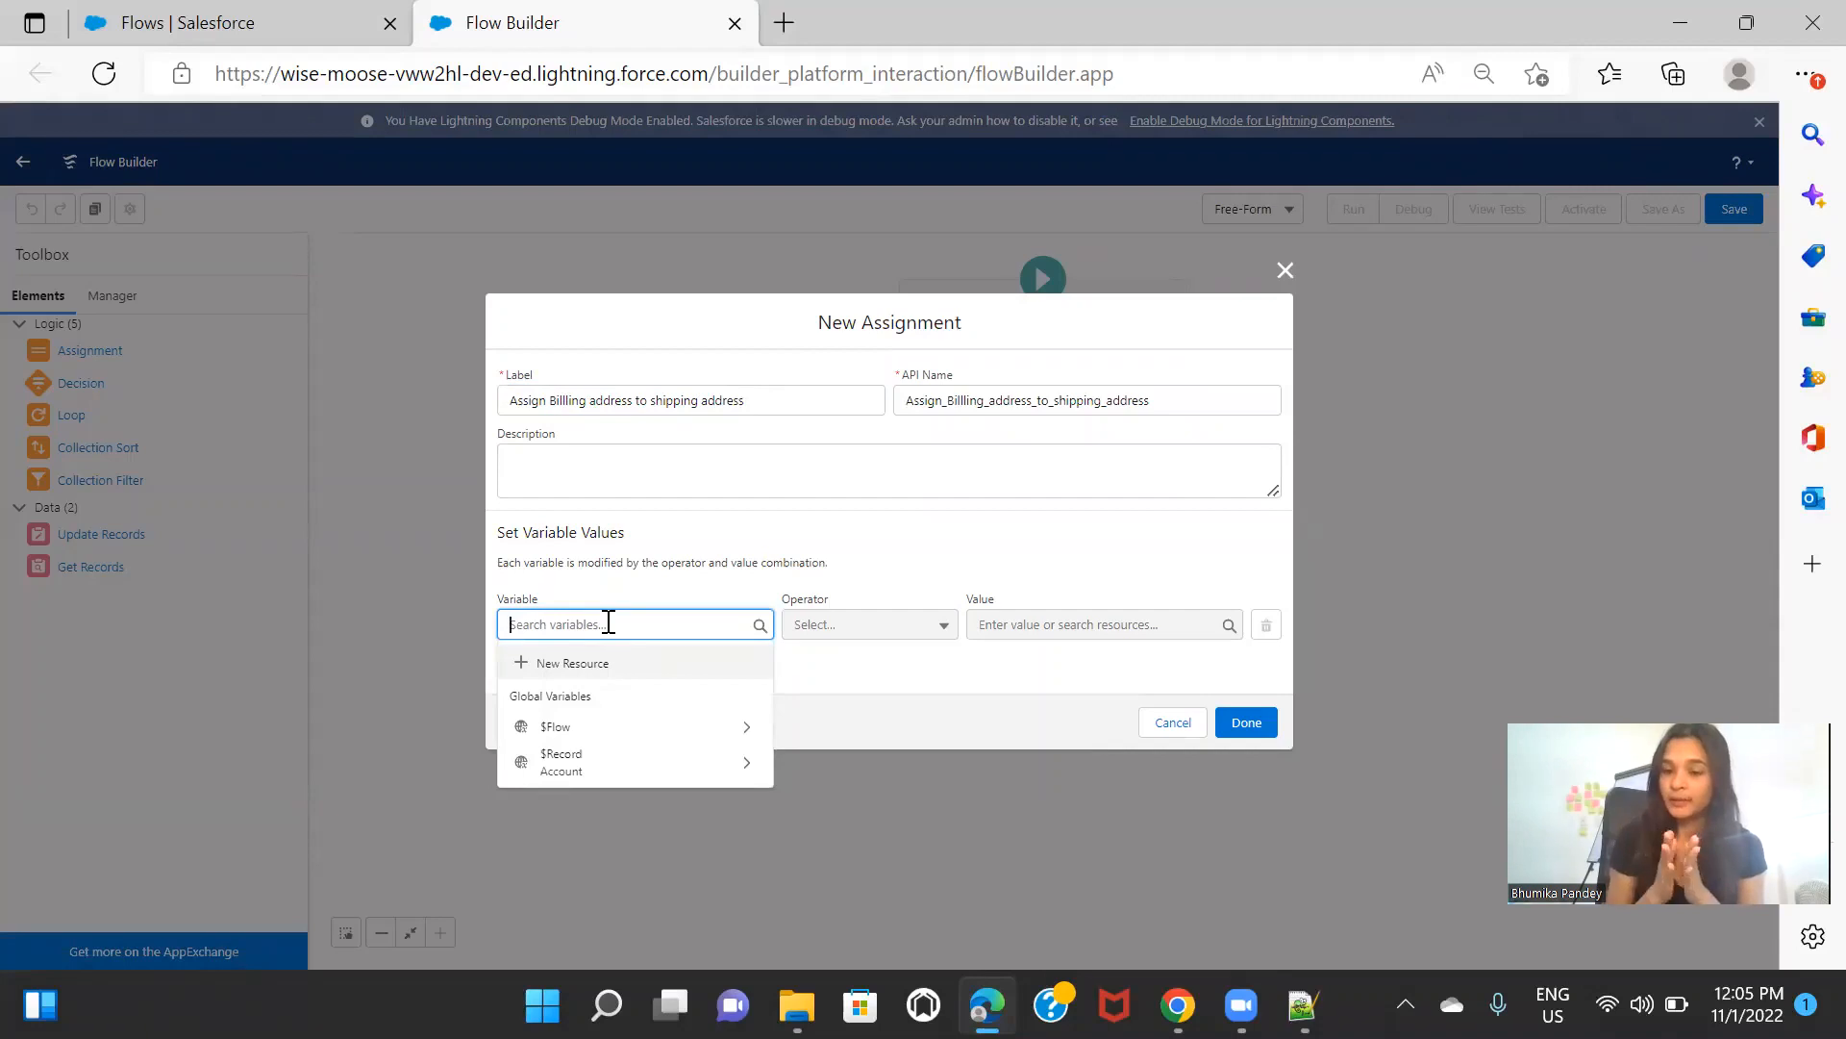
{"action": "left_click", "coordinate": [617, 765]}
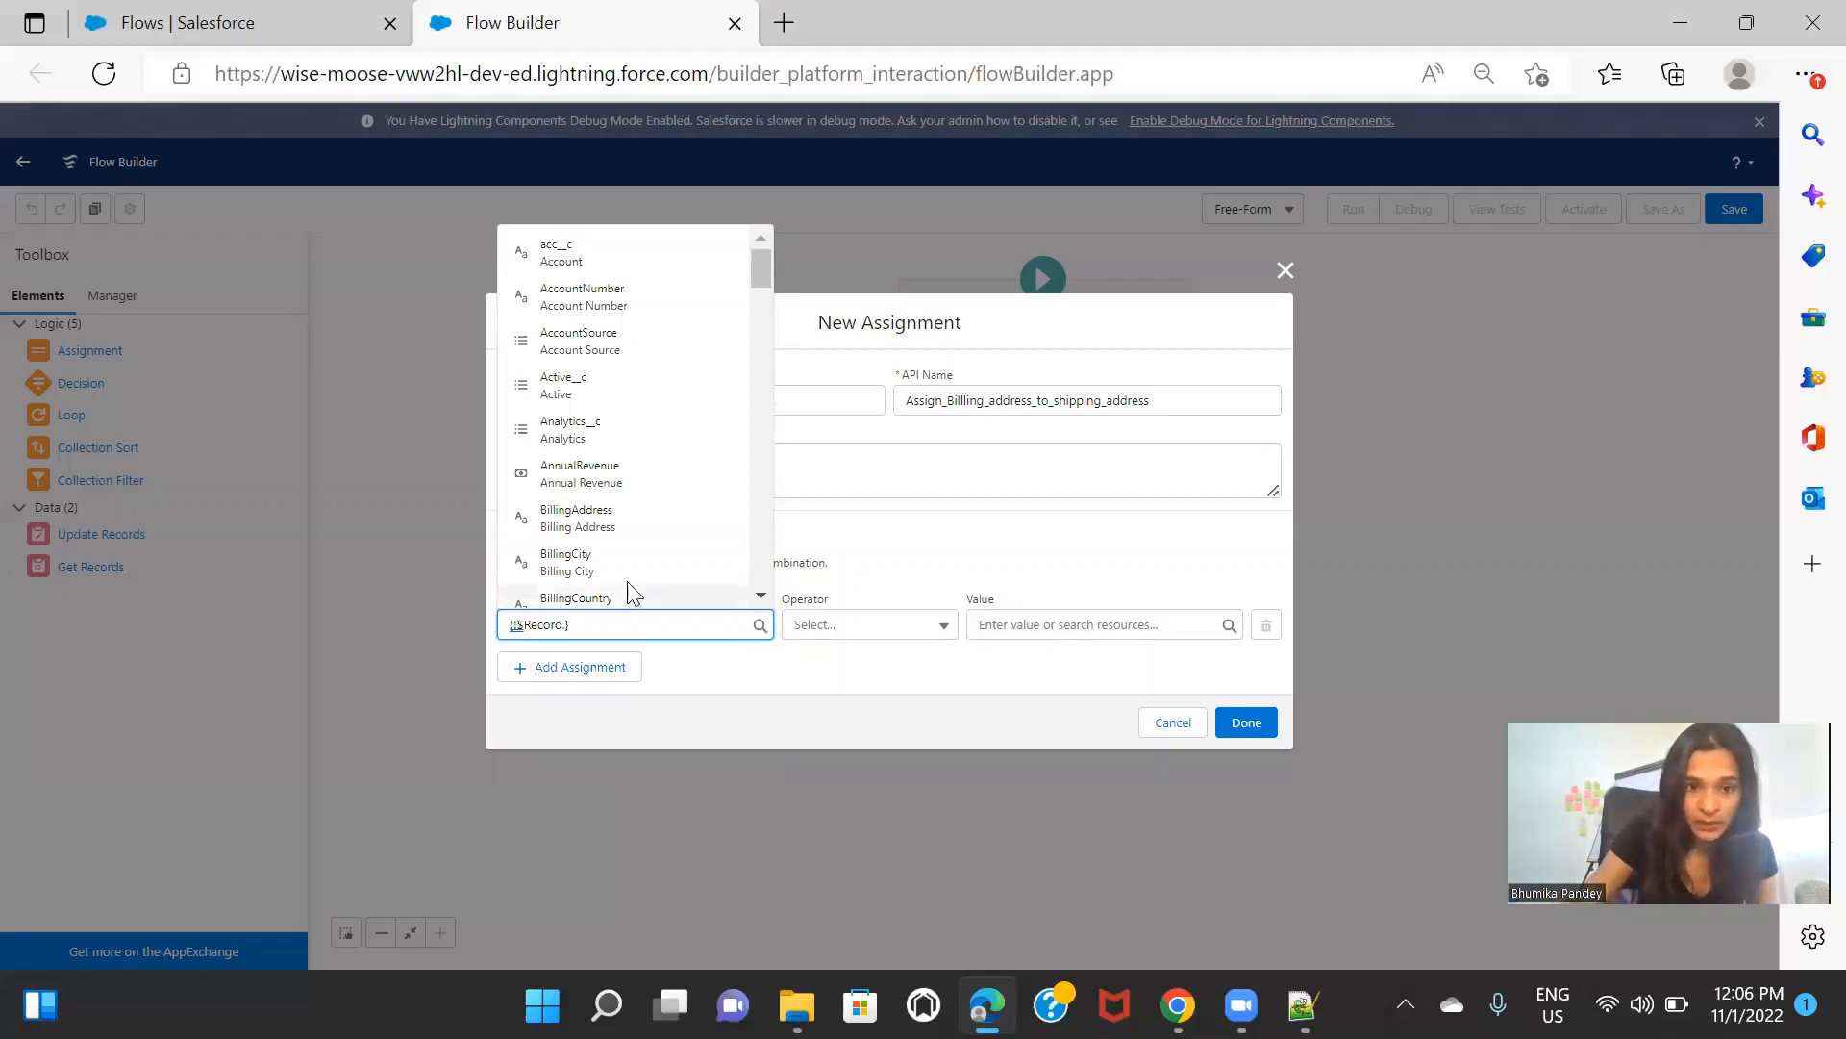
{"action": "left_click", "coordinate": [590, 566]}
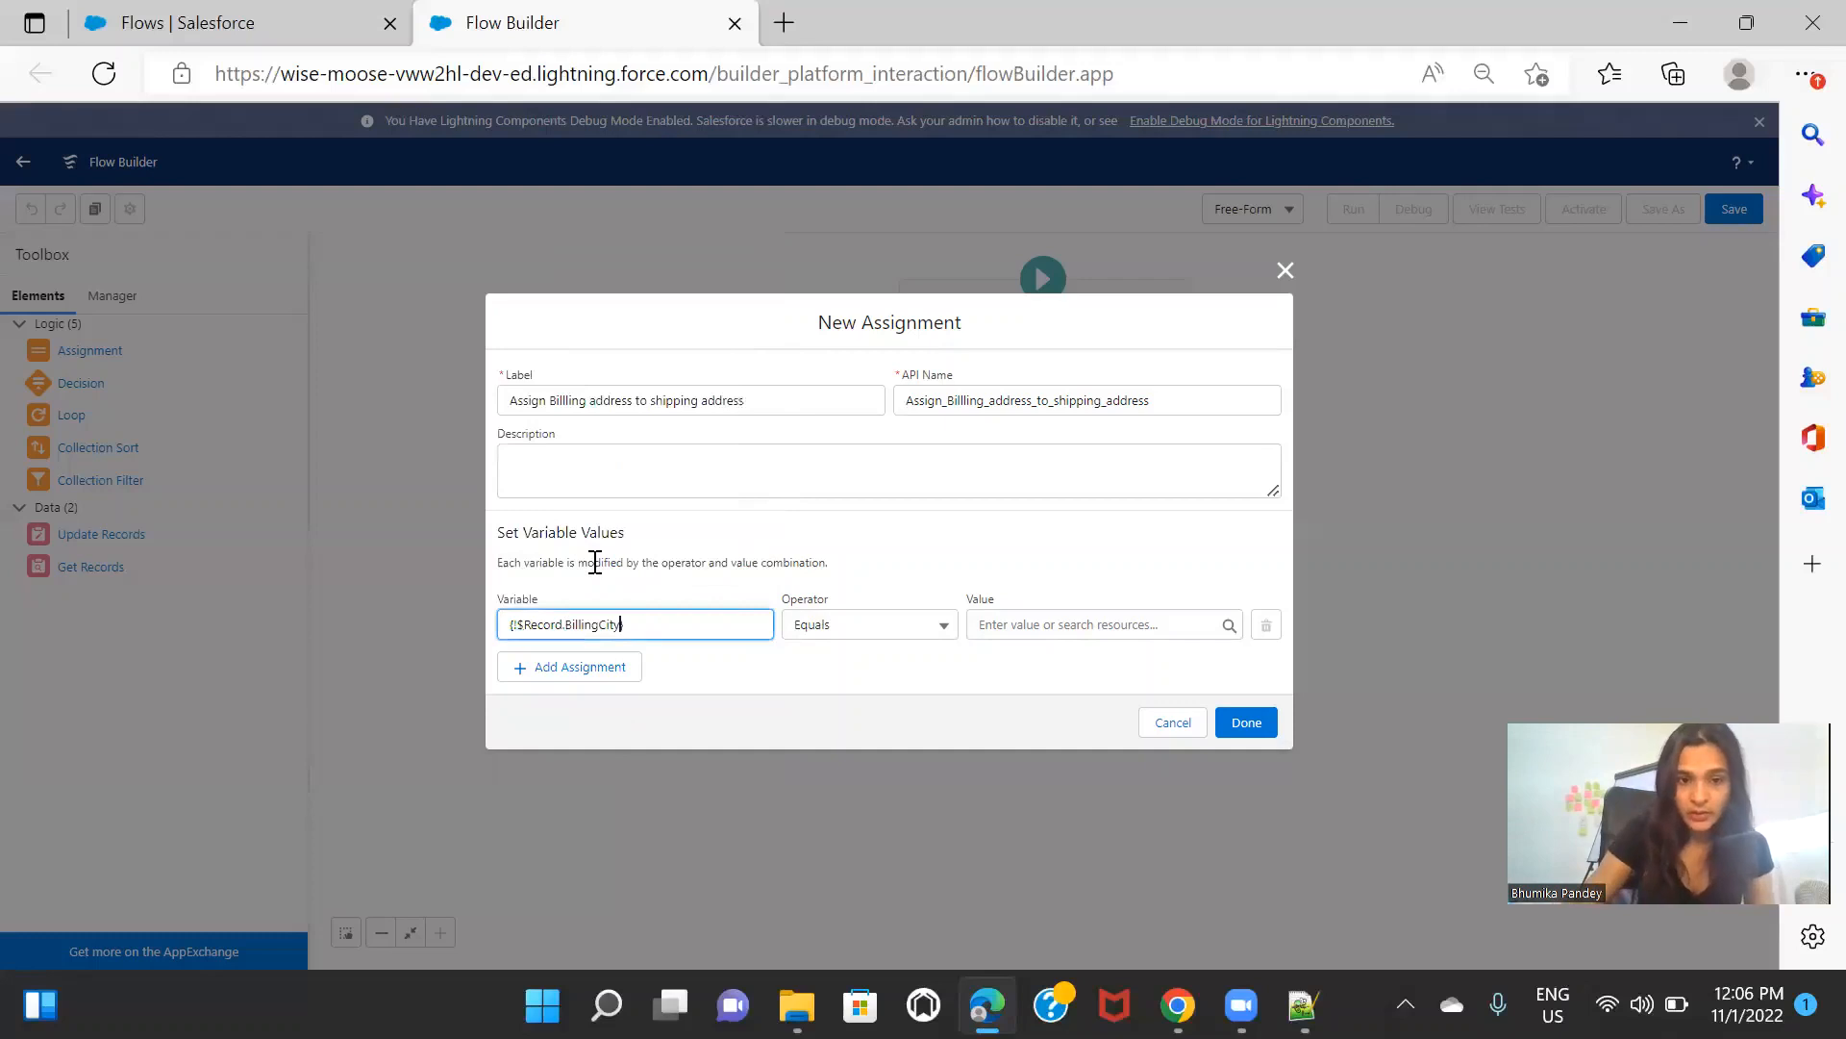
{"action": "left_click", "coordinate": [1049, 620]}
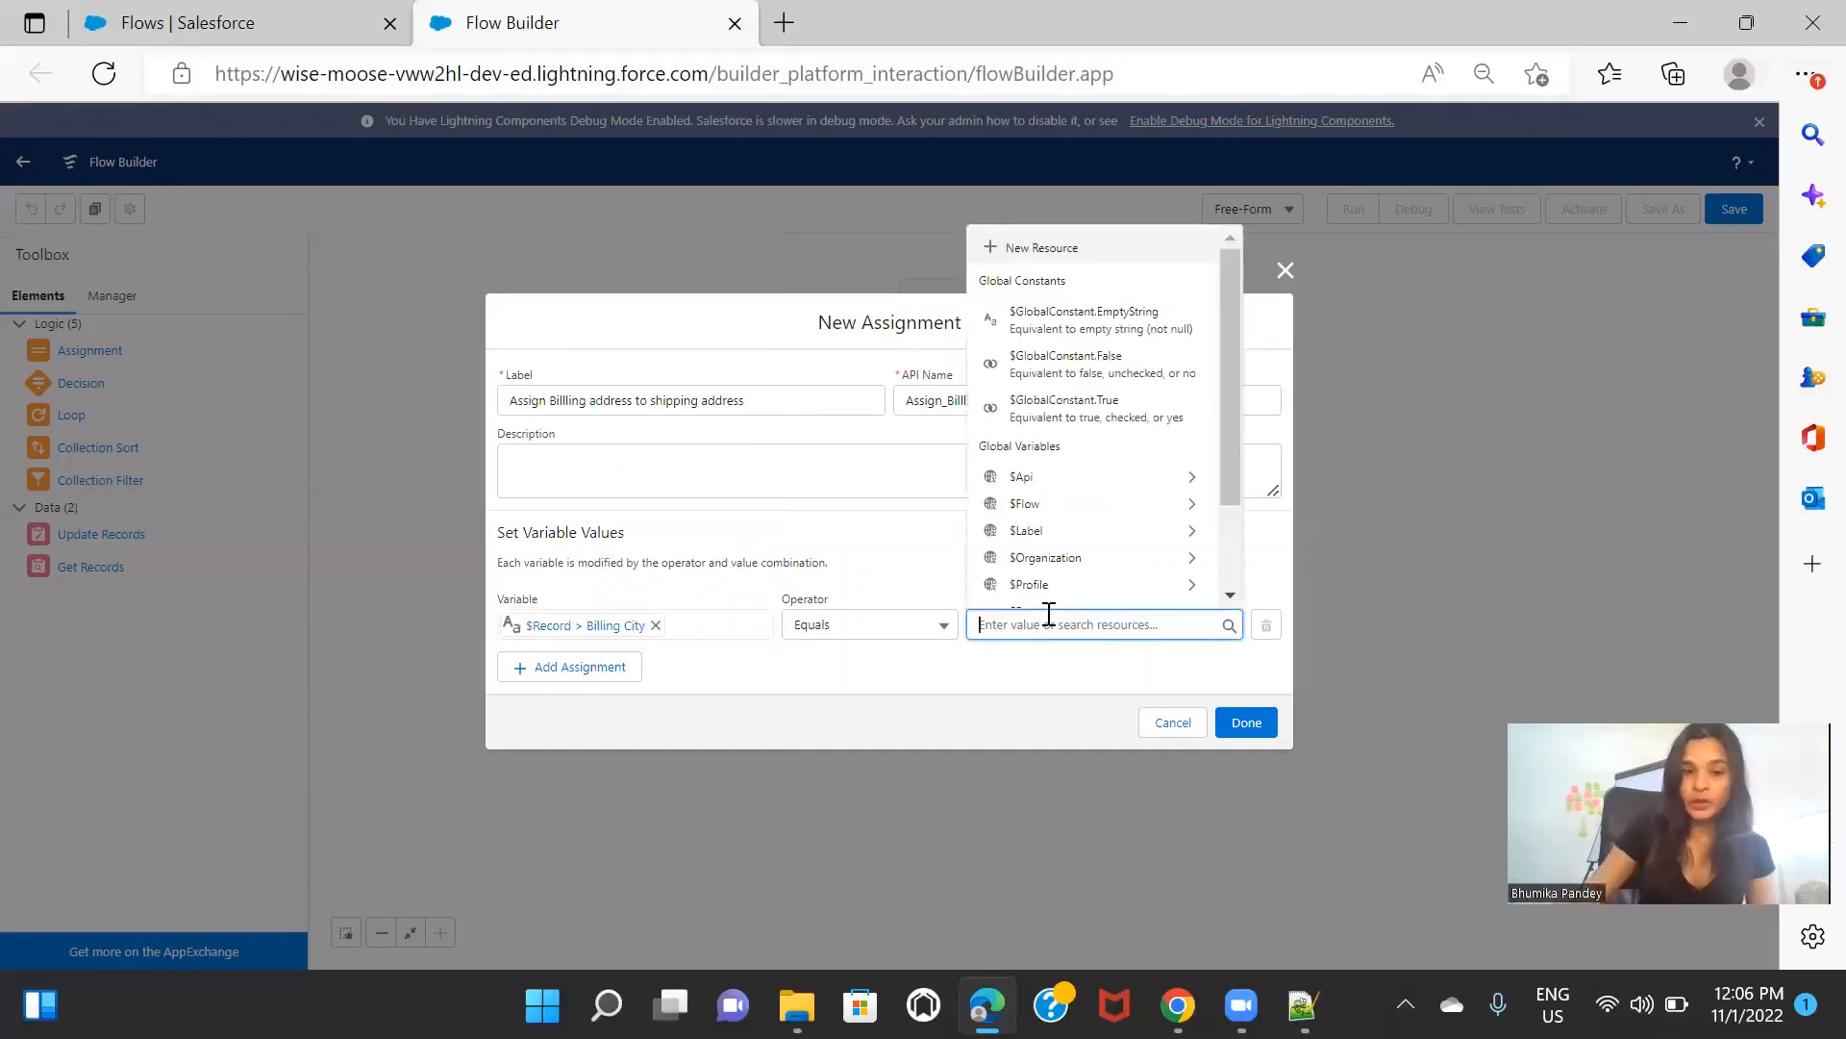
{"action": "left_click", "coordinate": [656, 626]}
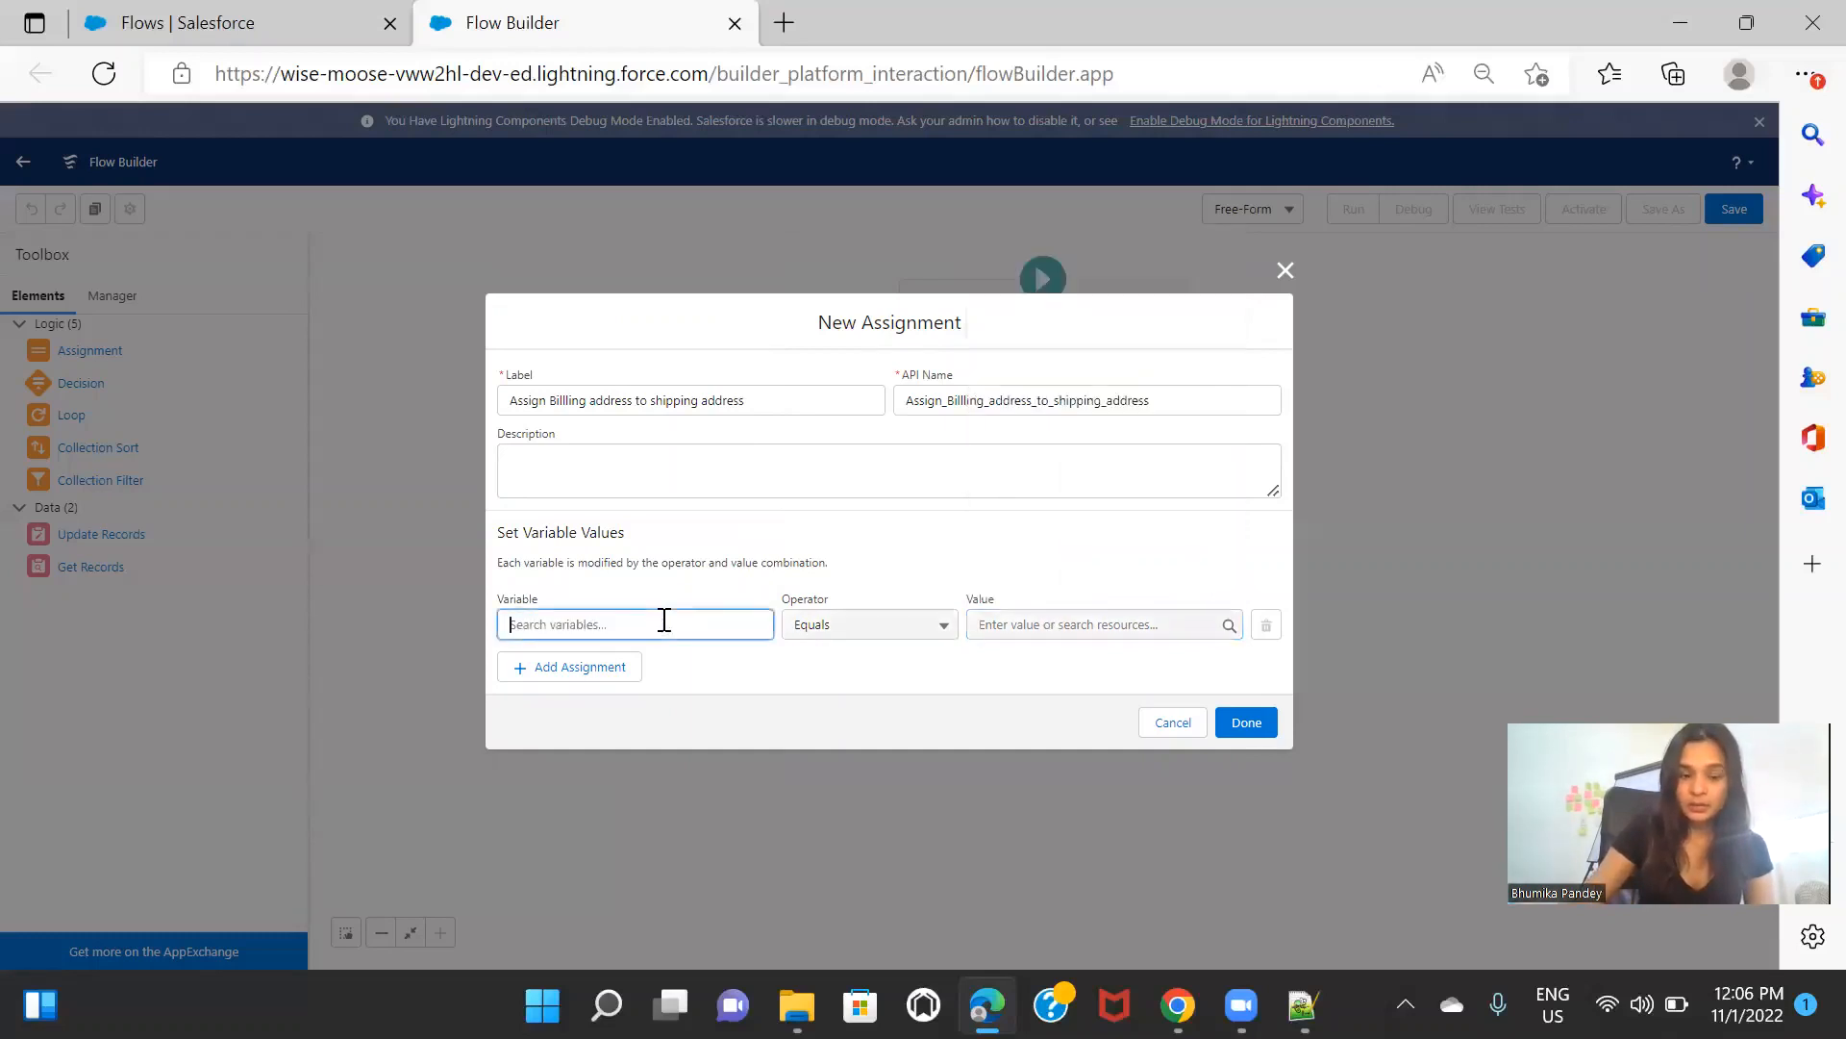
Step: Define the first assignment row so that $Record > Shipping City equals the record's BillingCity
{"action": "type", "text": "rec"}
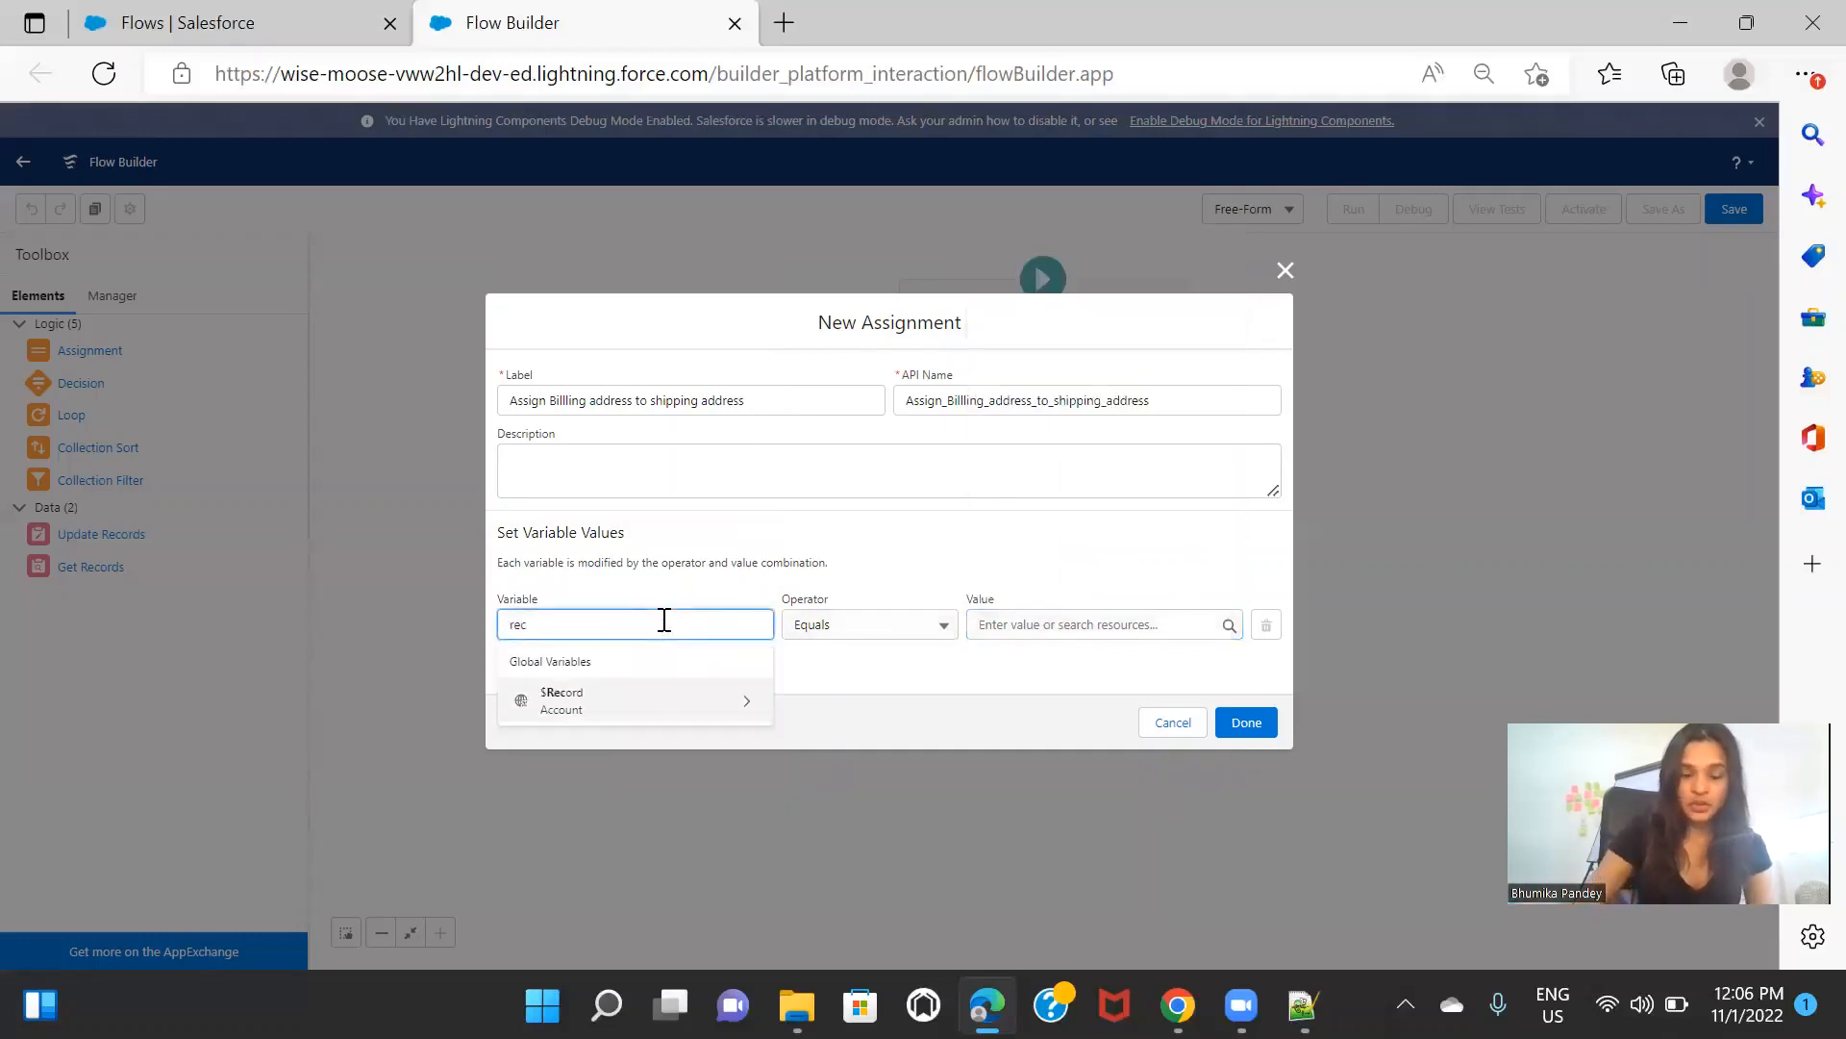
{"action": "left_click", "coordinate": [666, 702]}
{"action": "type", "text": "shi"}
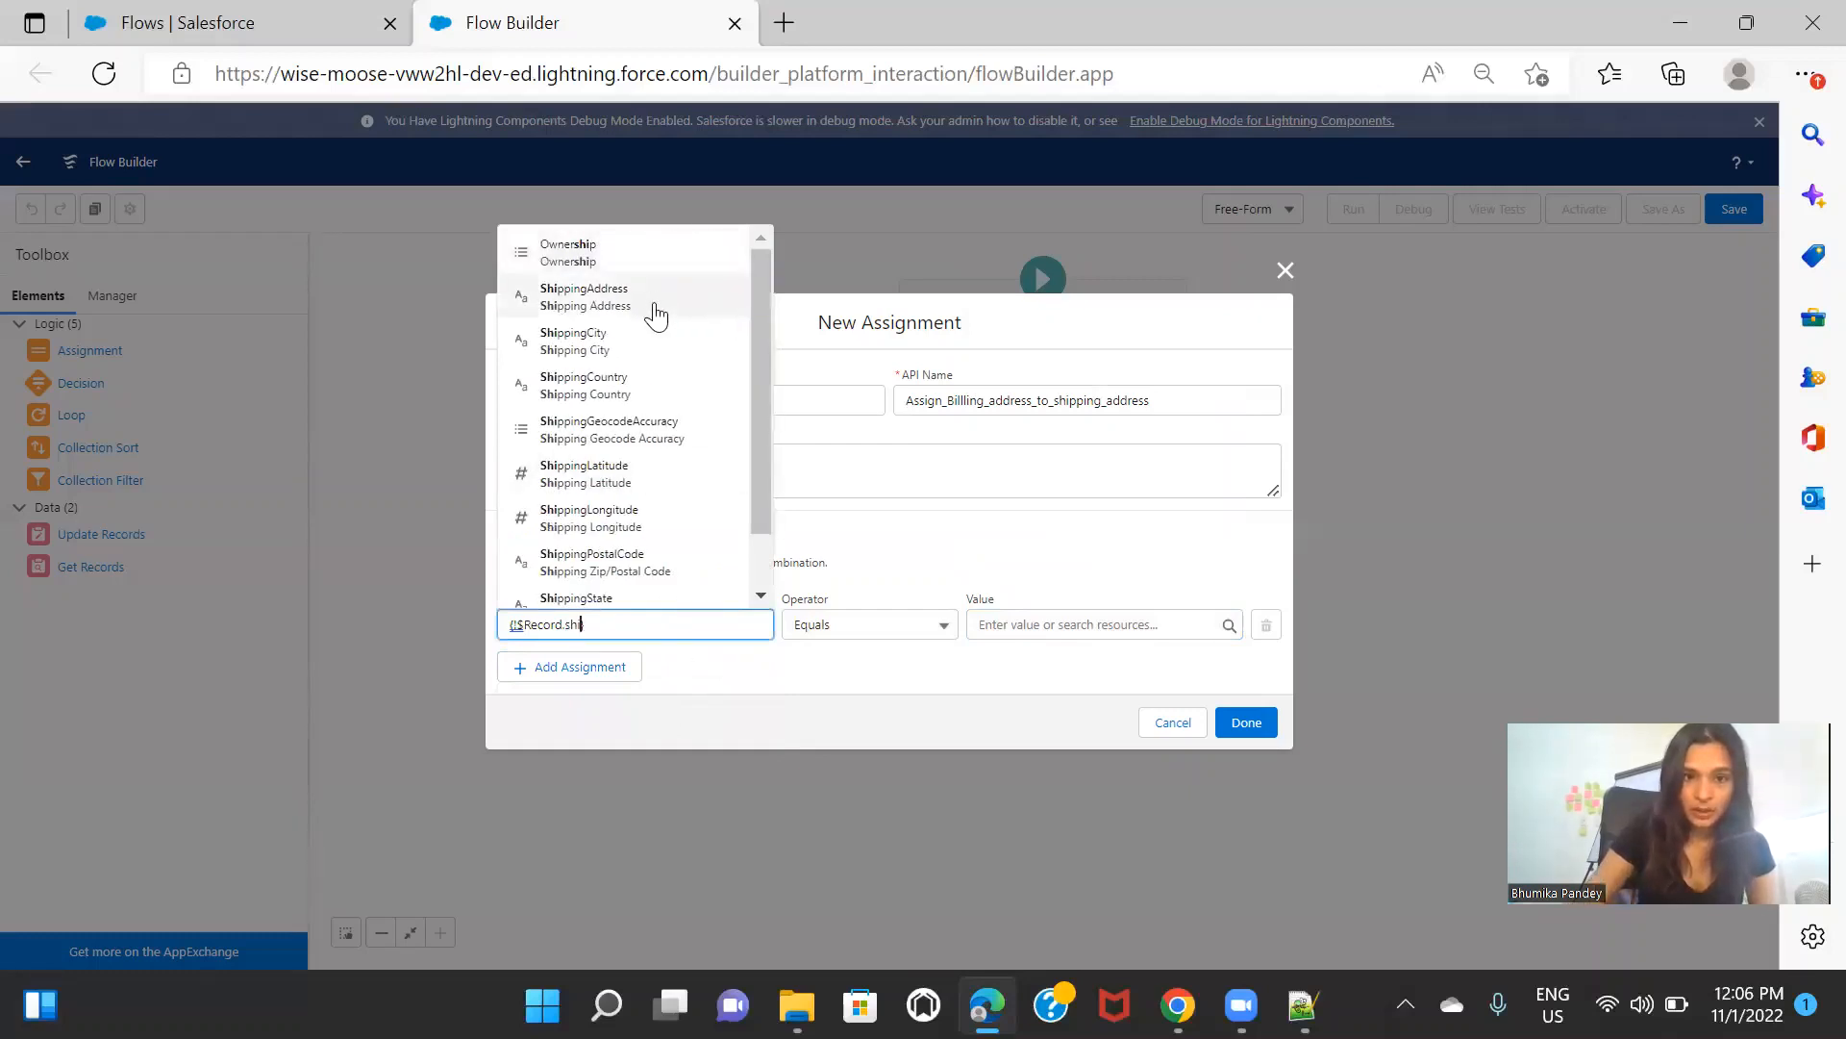
{"action": "left_click", "coordinate": [628, 361]}
{"action": "left_click", "coordinate": [1035, 624]}
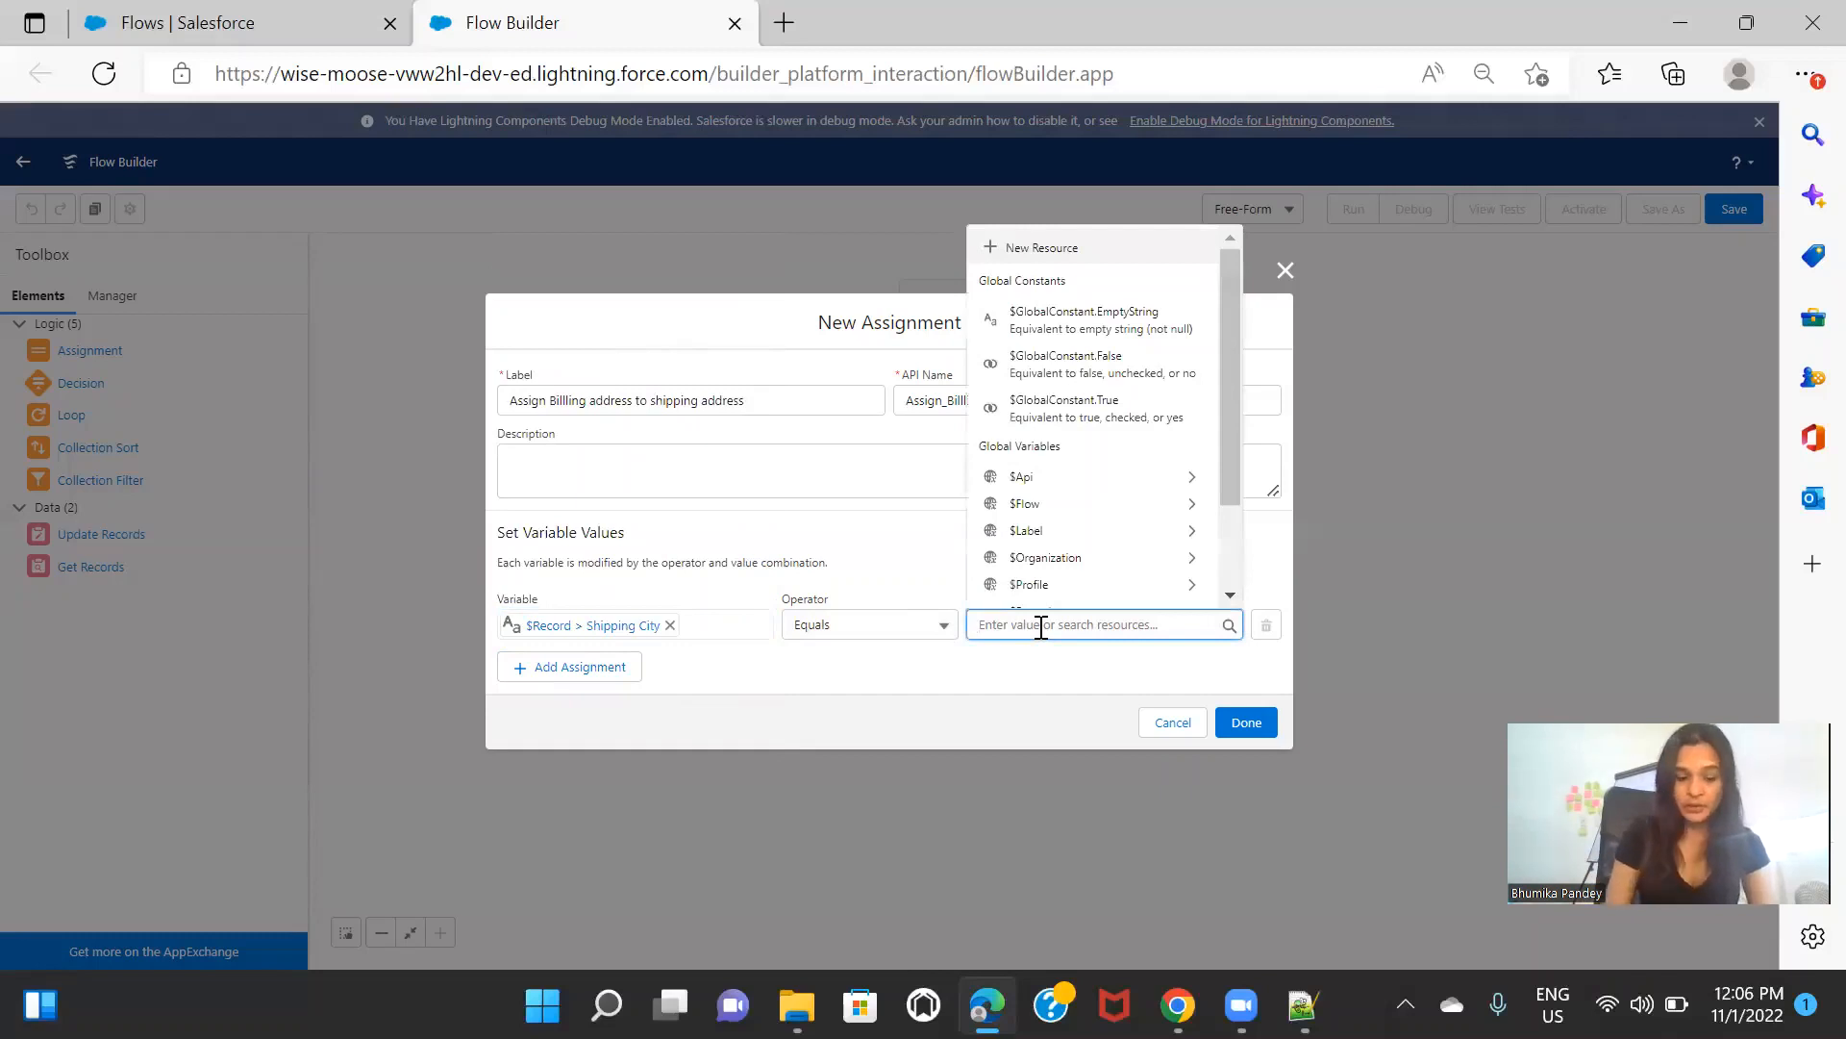
{"action": "type", "text": "re"}
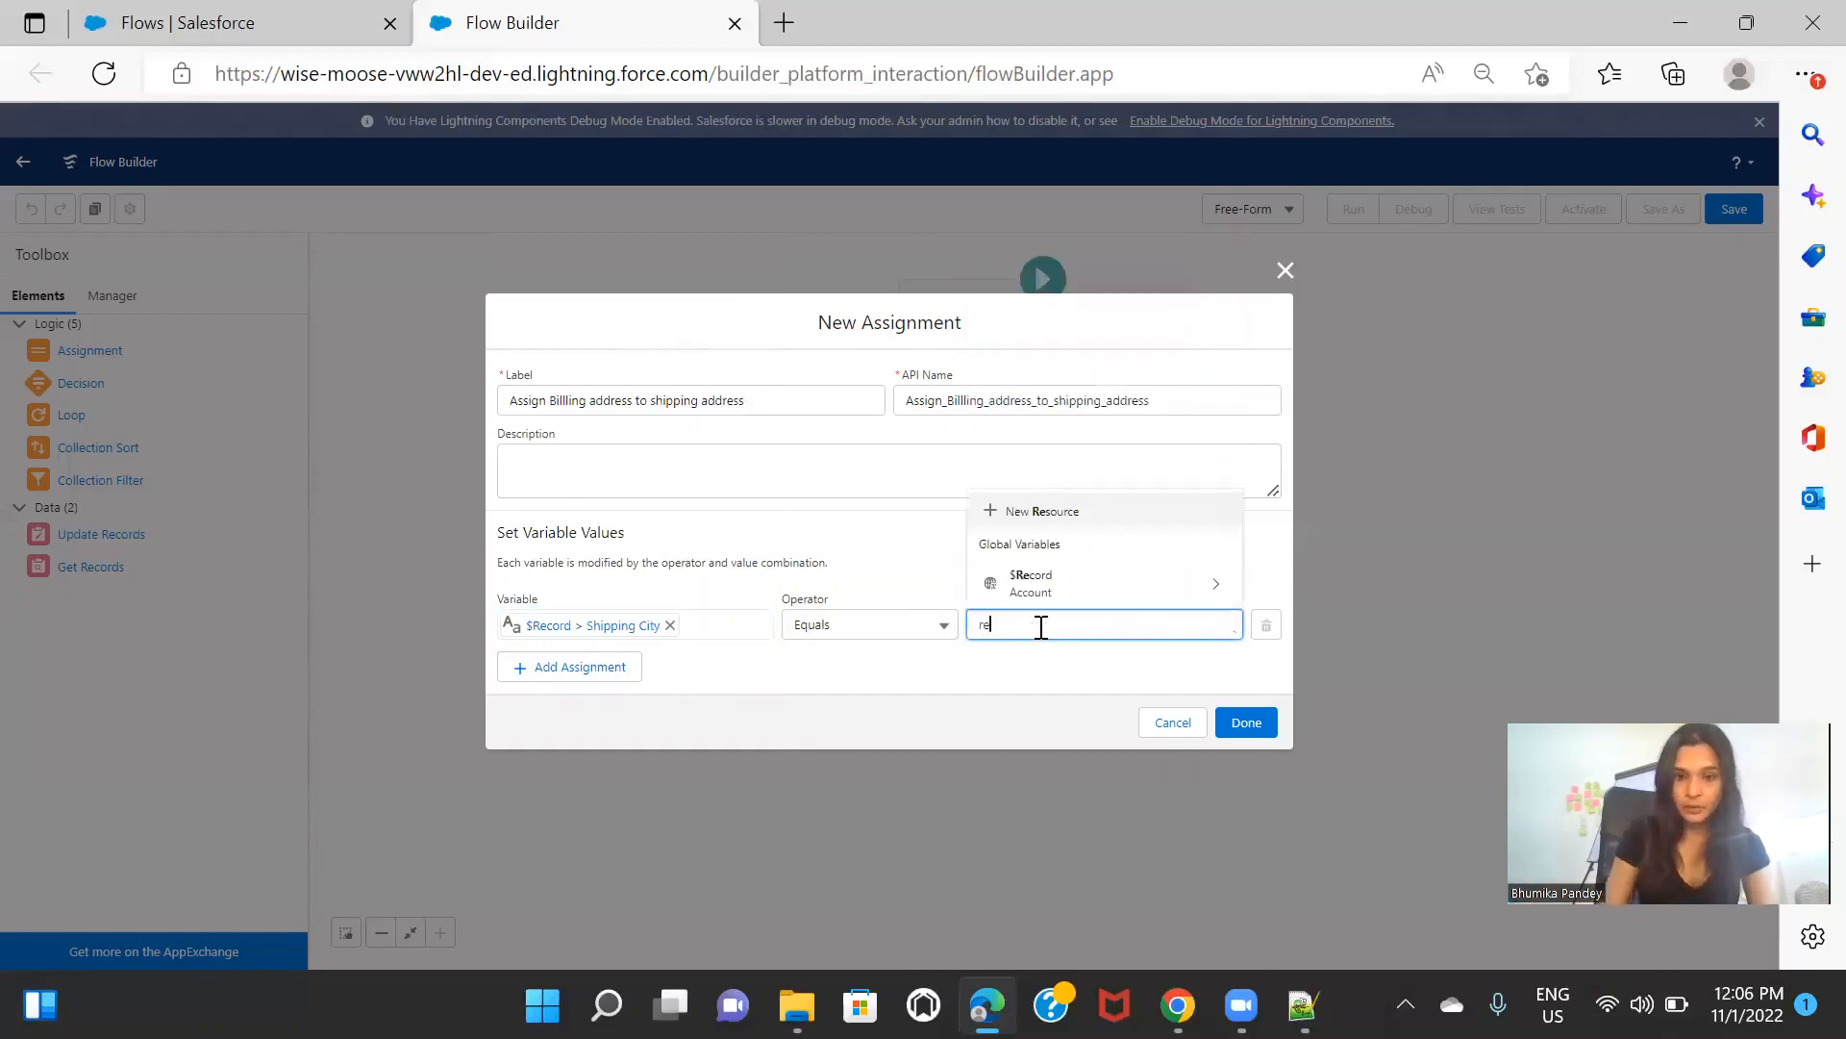
{"action": "left_click", "coordinate": [1087, 584]}
{"action": "type", "text": "Bi"}
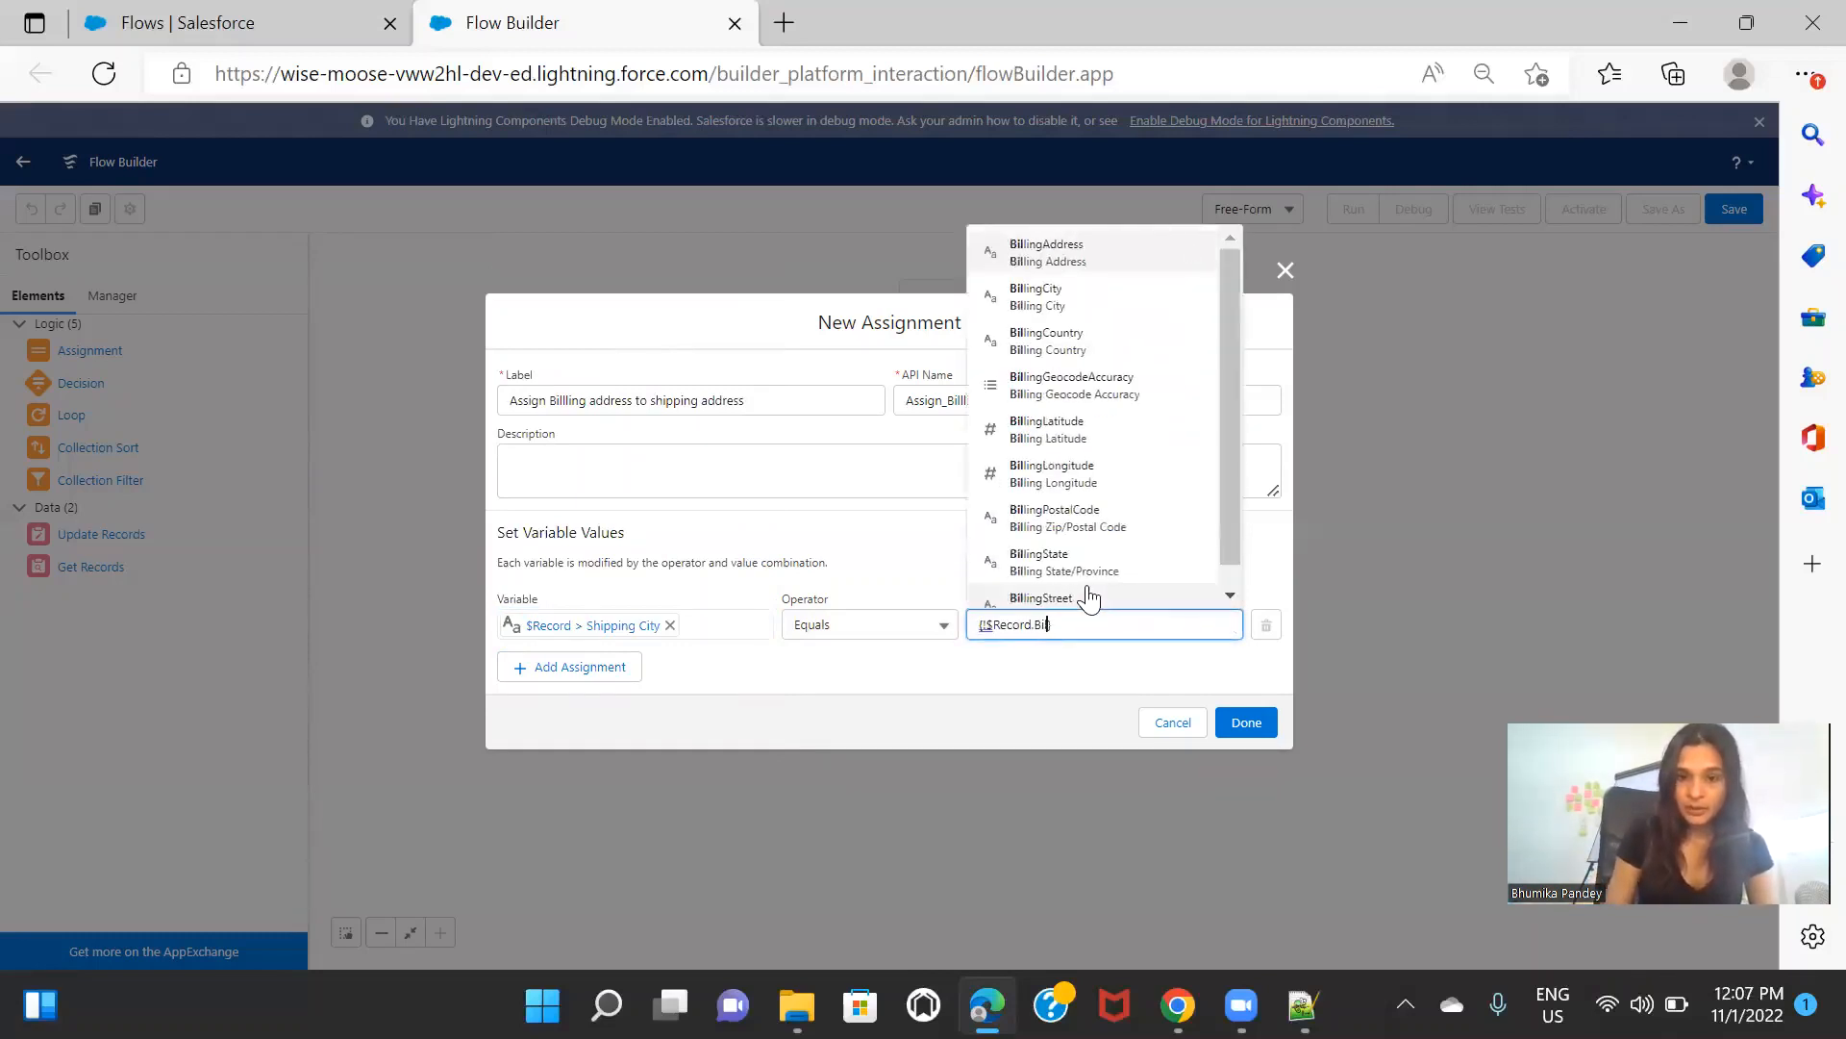
{"action": "type", "text": "l"}
{"action": "left_click", "coordinate": [1146, 290]}
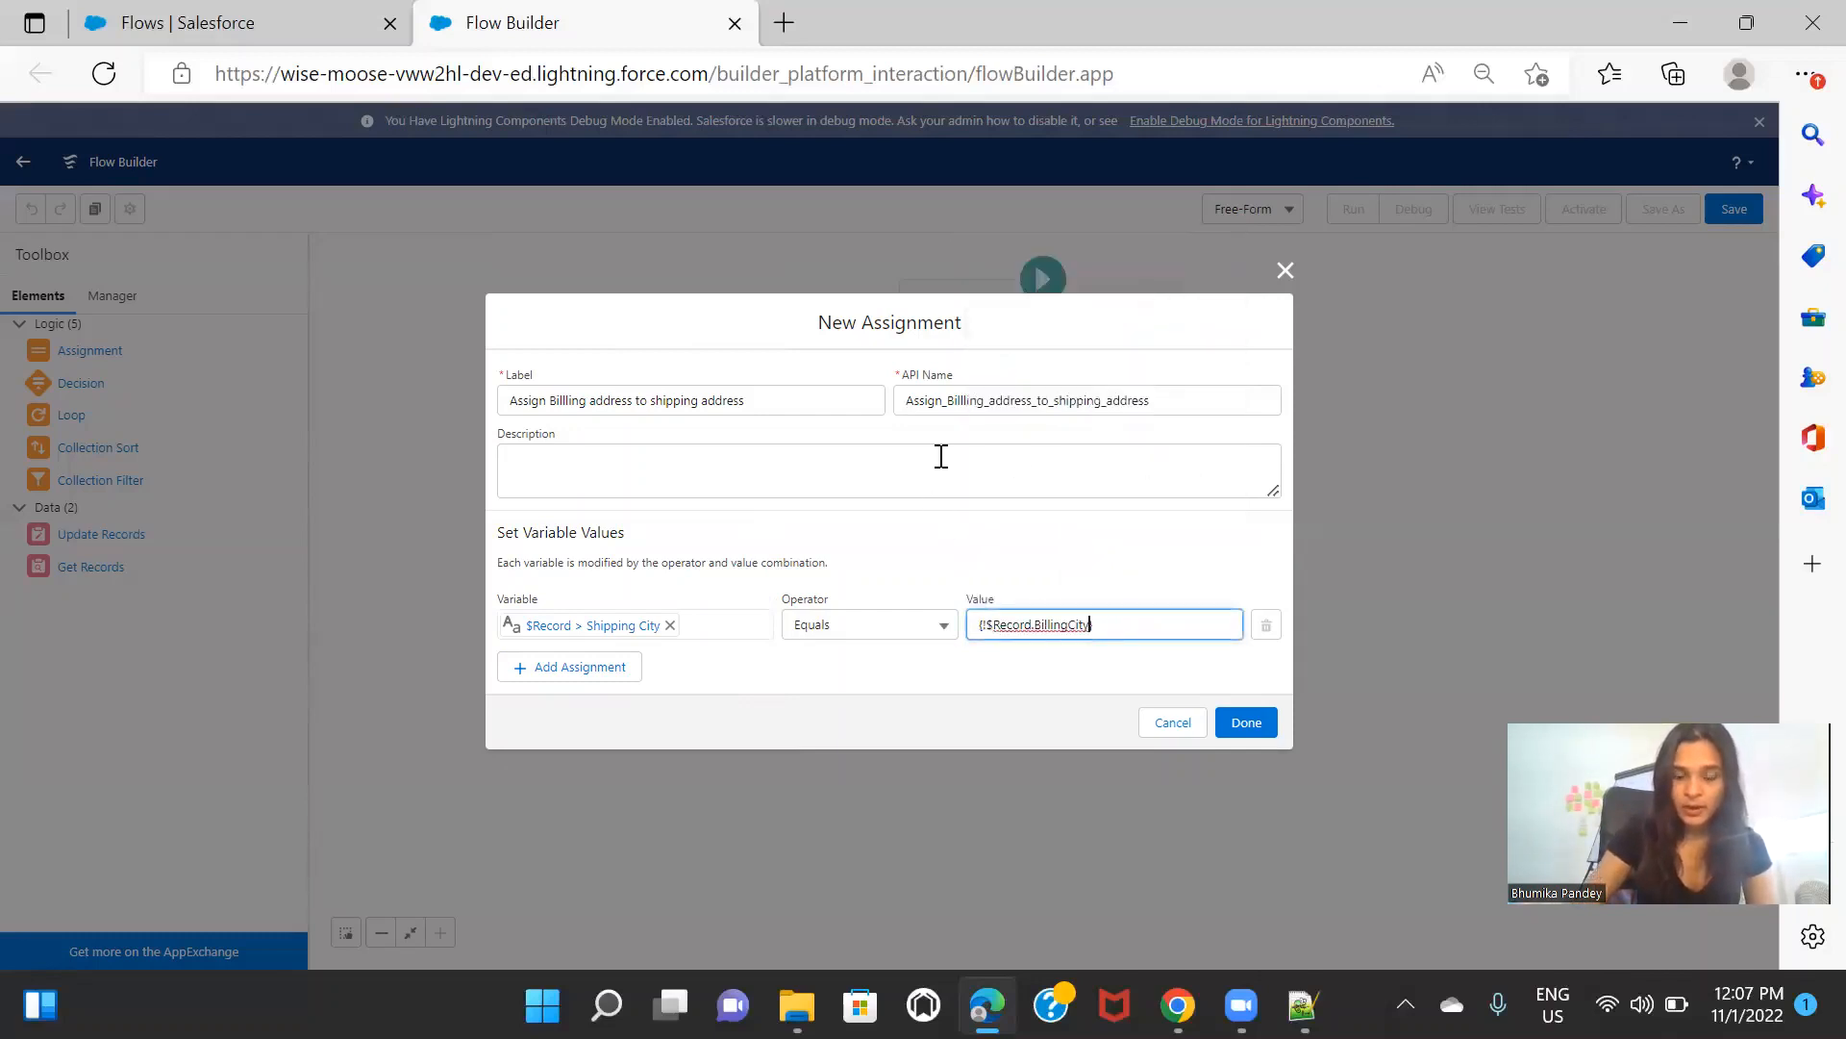
Step: Add a second assignment row setting $Record > Shipping Country equal to $Record > Billing Country
{"action": "left_click", "coordinate": [601, 671]}
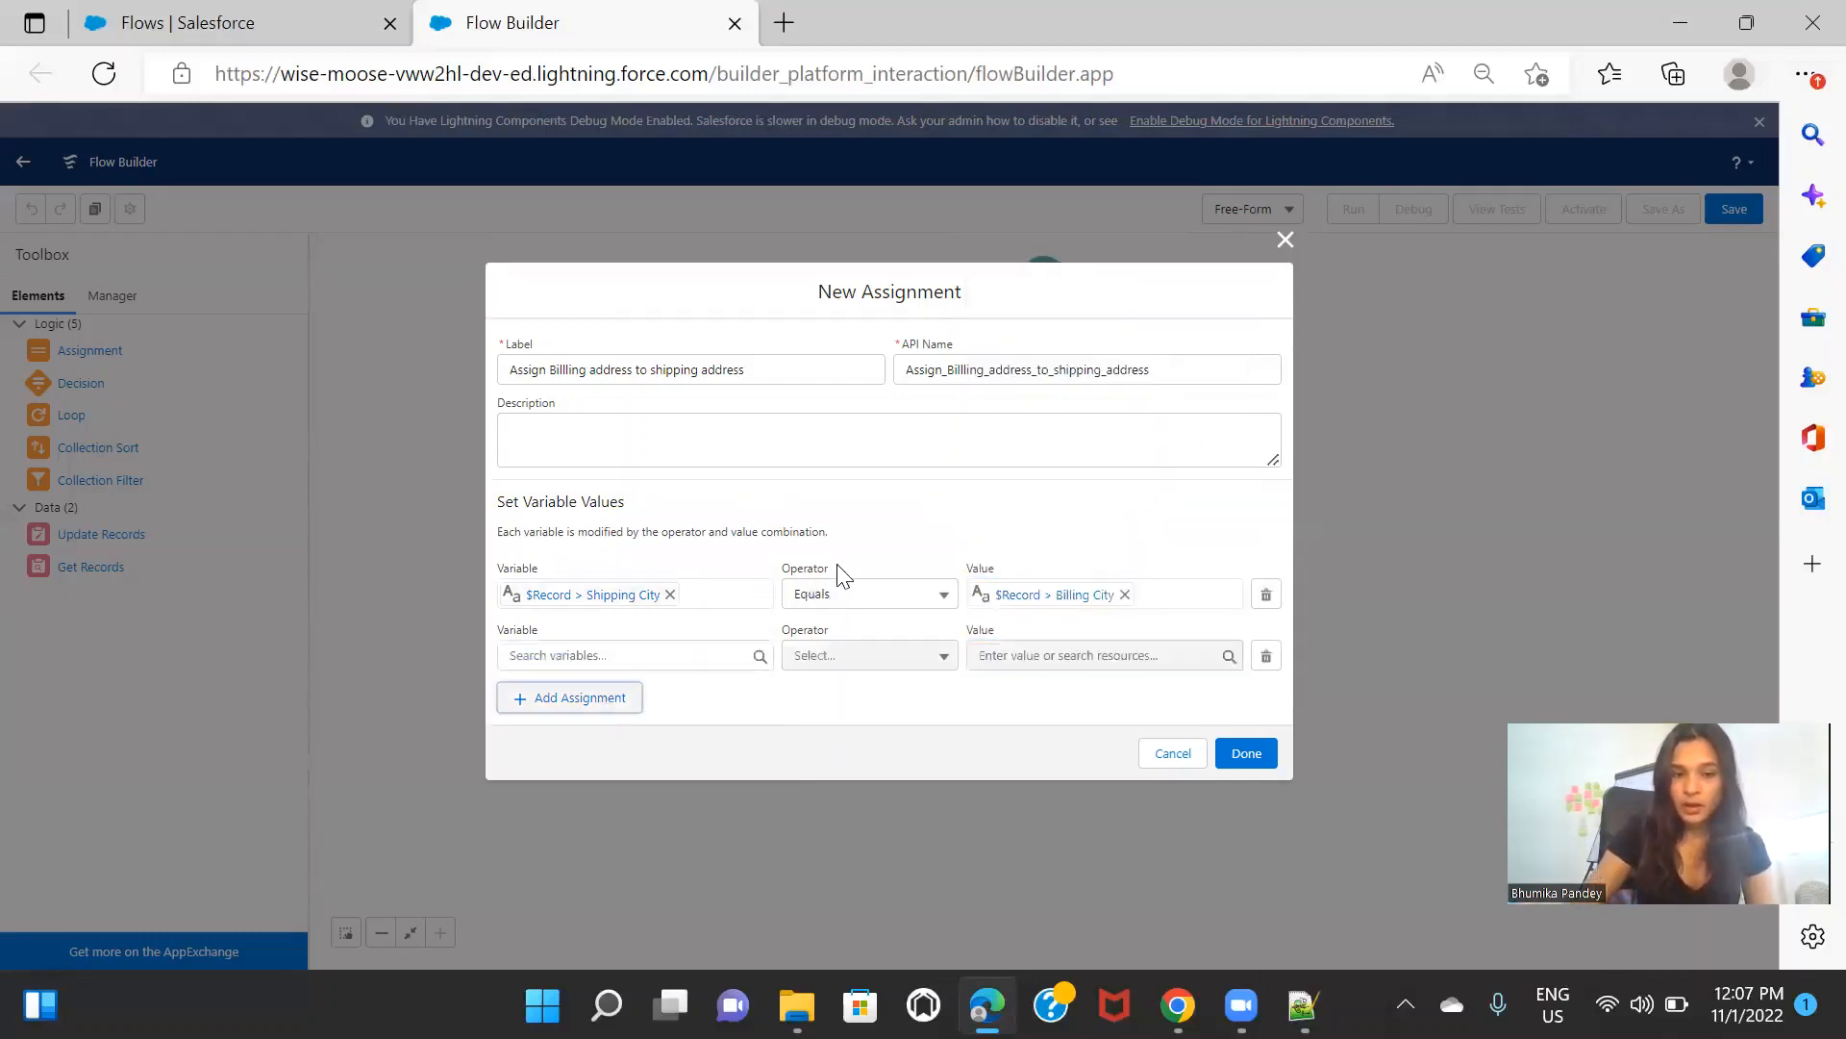
{"action": "left_click", "coordinate": [633, 658]}
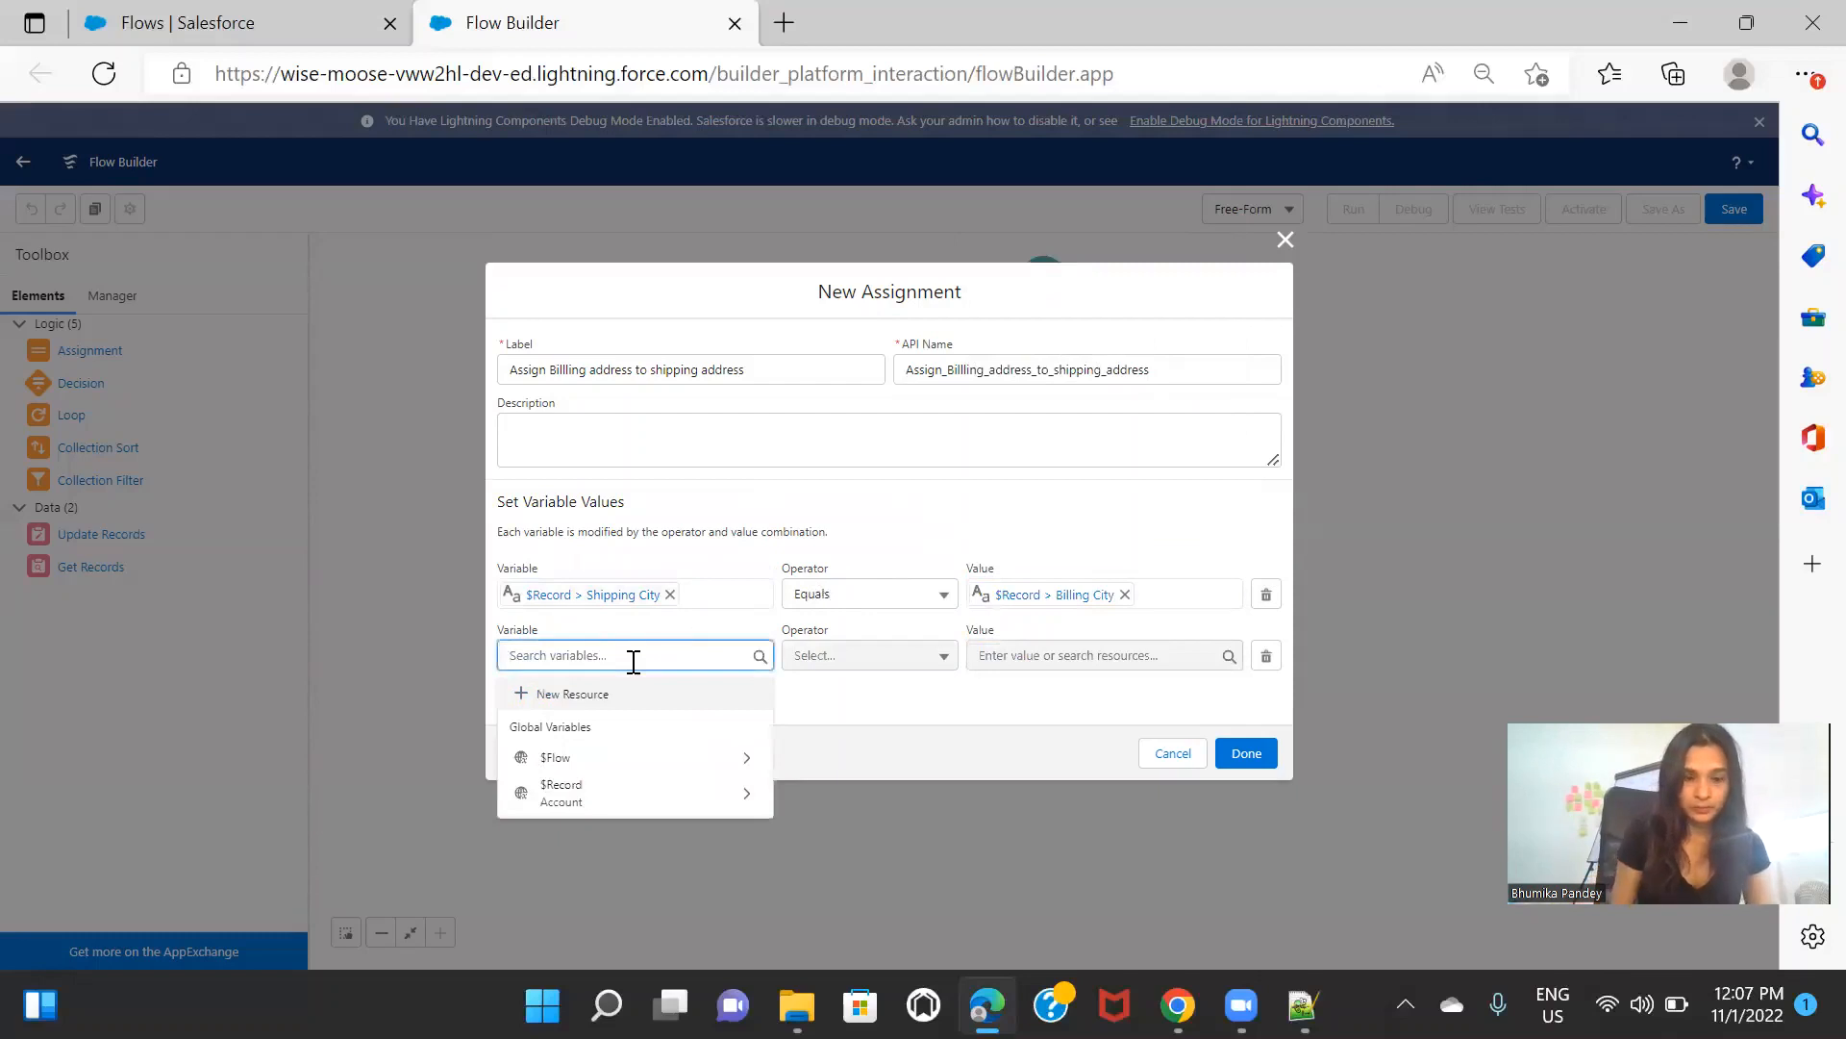
{"action": "left_click", "coordinate": [640, 790]}
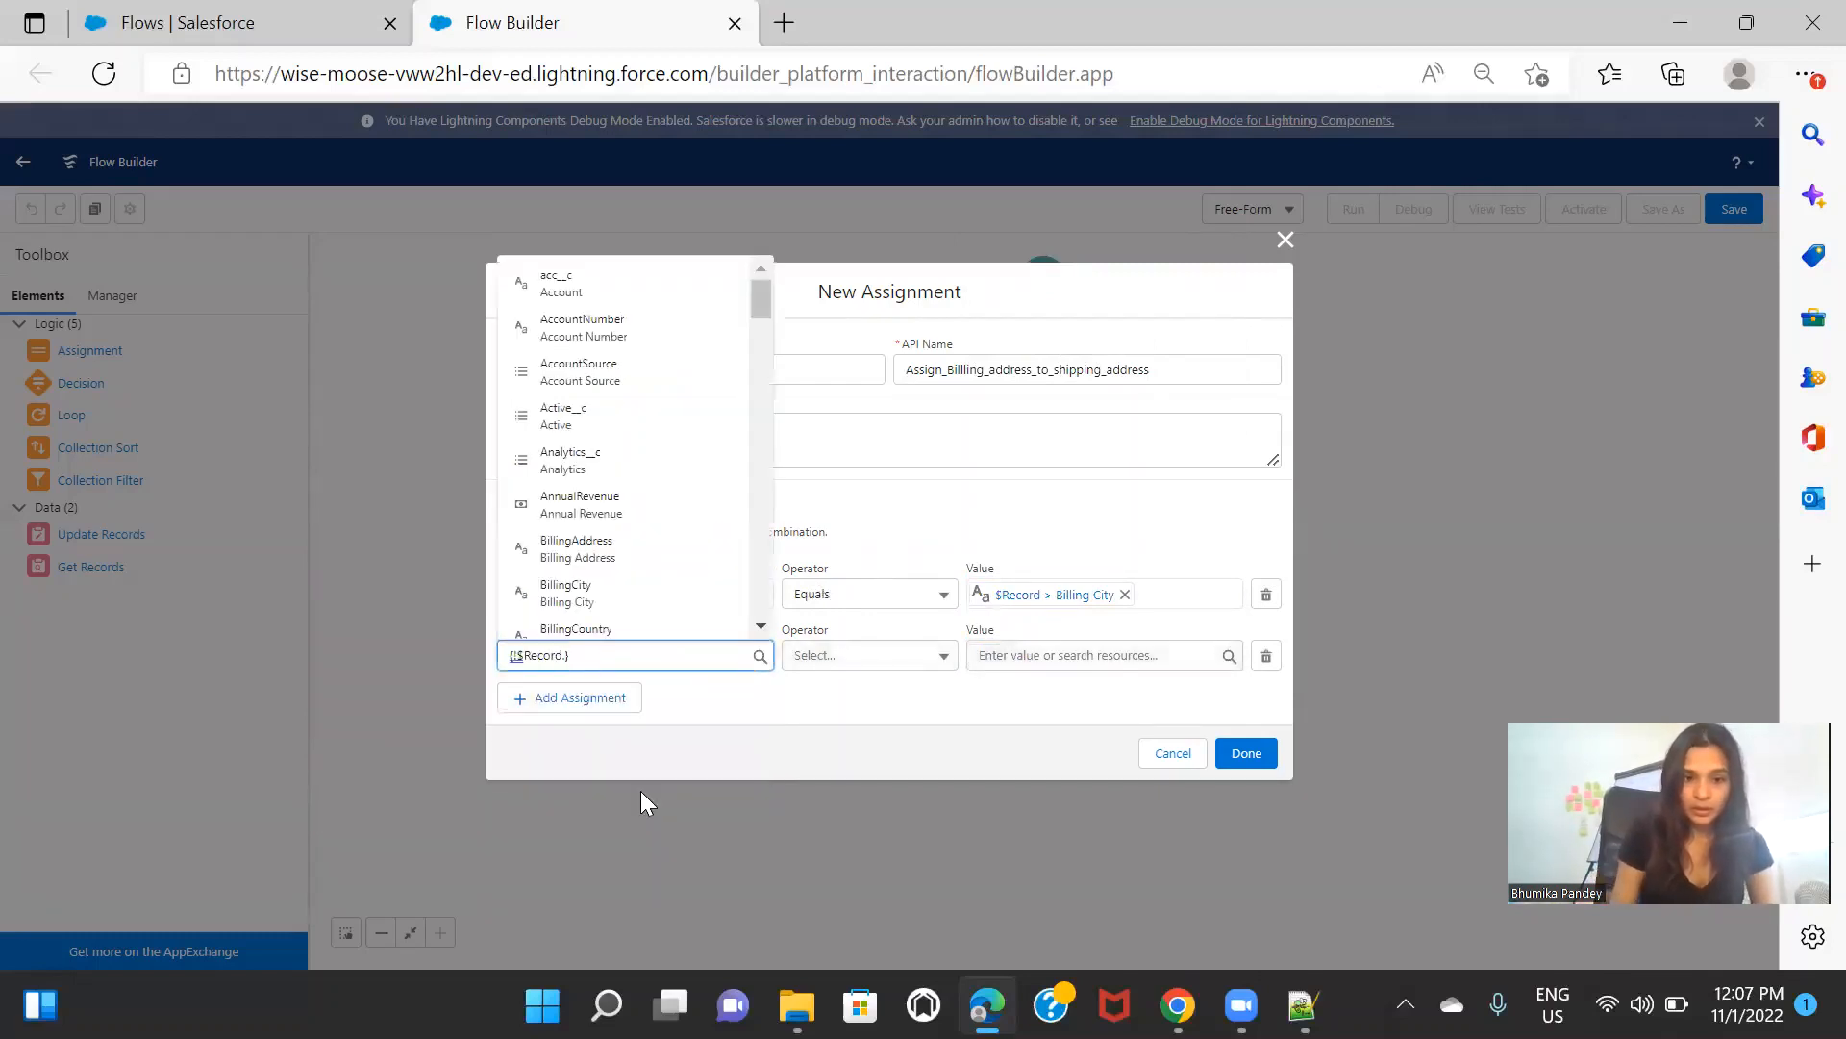
{"action": "type", "text": "shi"}
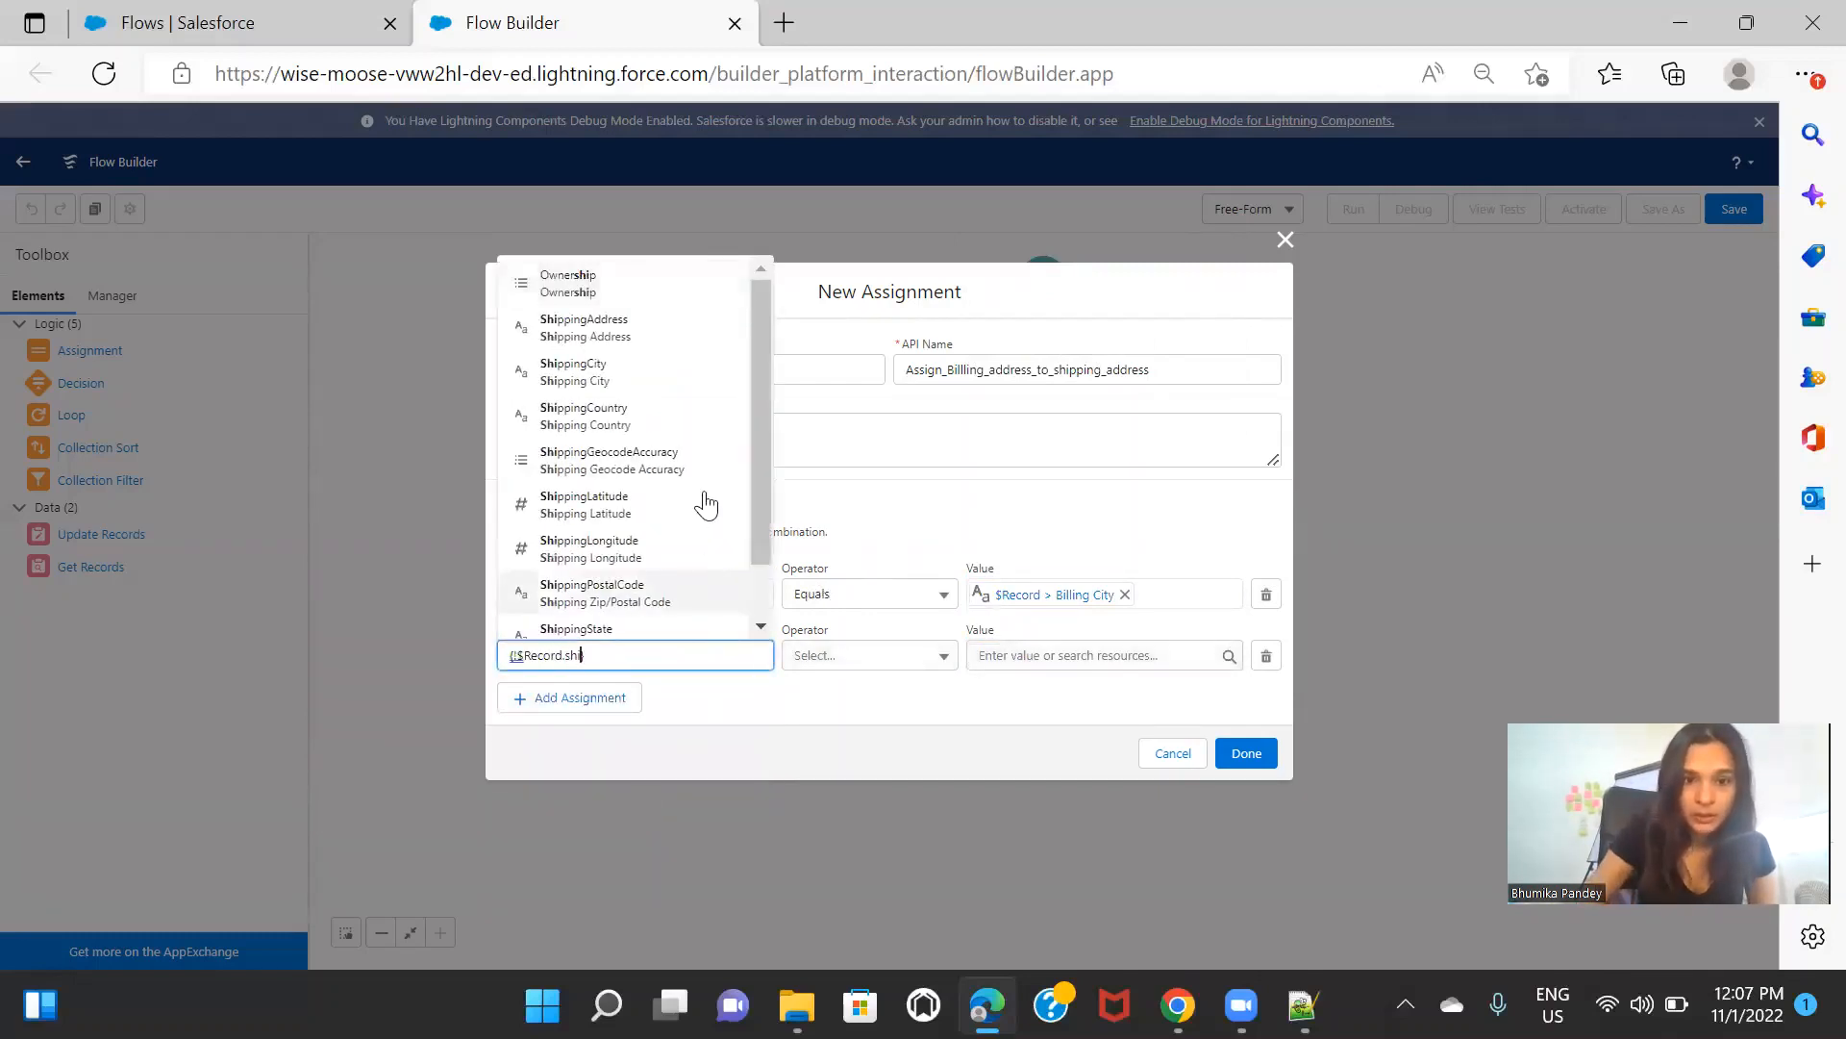
{"action": "left_click", "coordinate": [651, 413]}
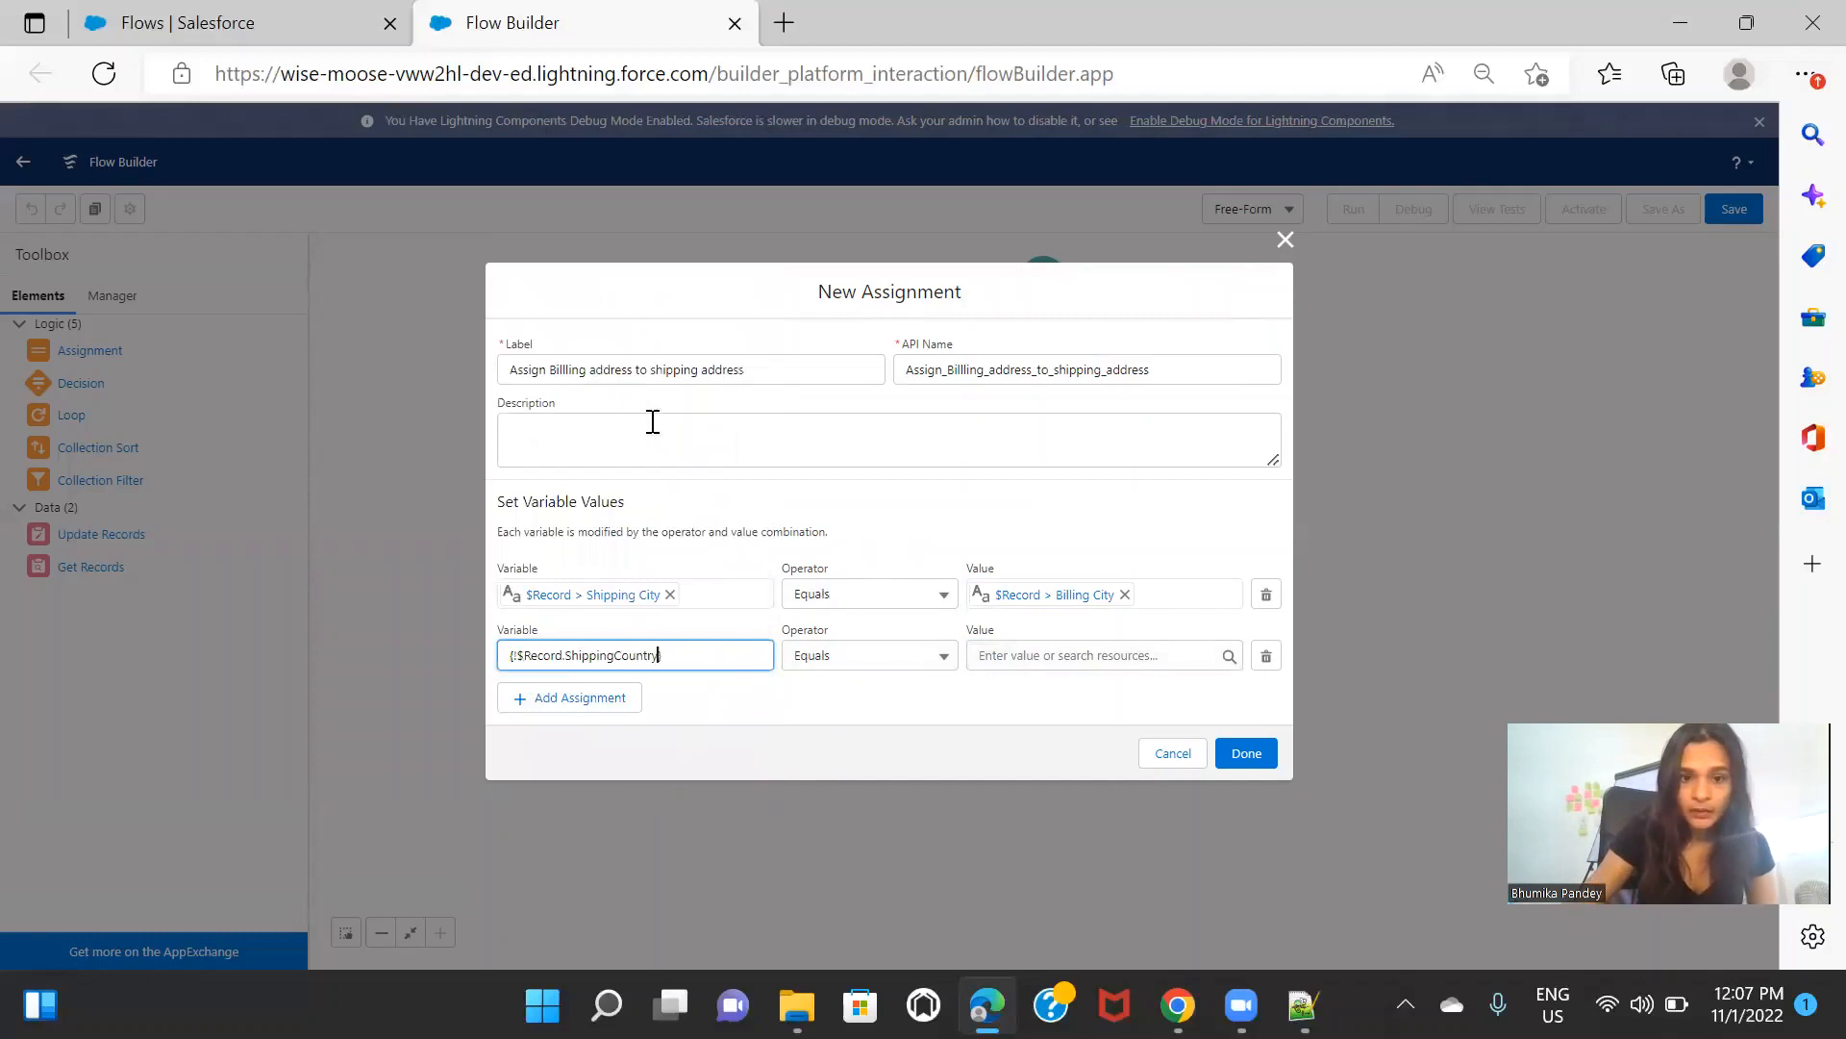
{"action": "left_click", "coordinate": [1046, 655]}
{"action": "type", "text": "reco"}
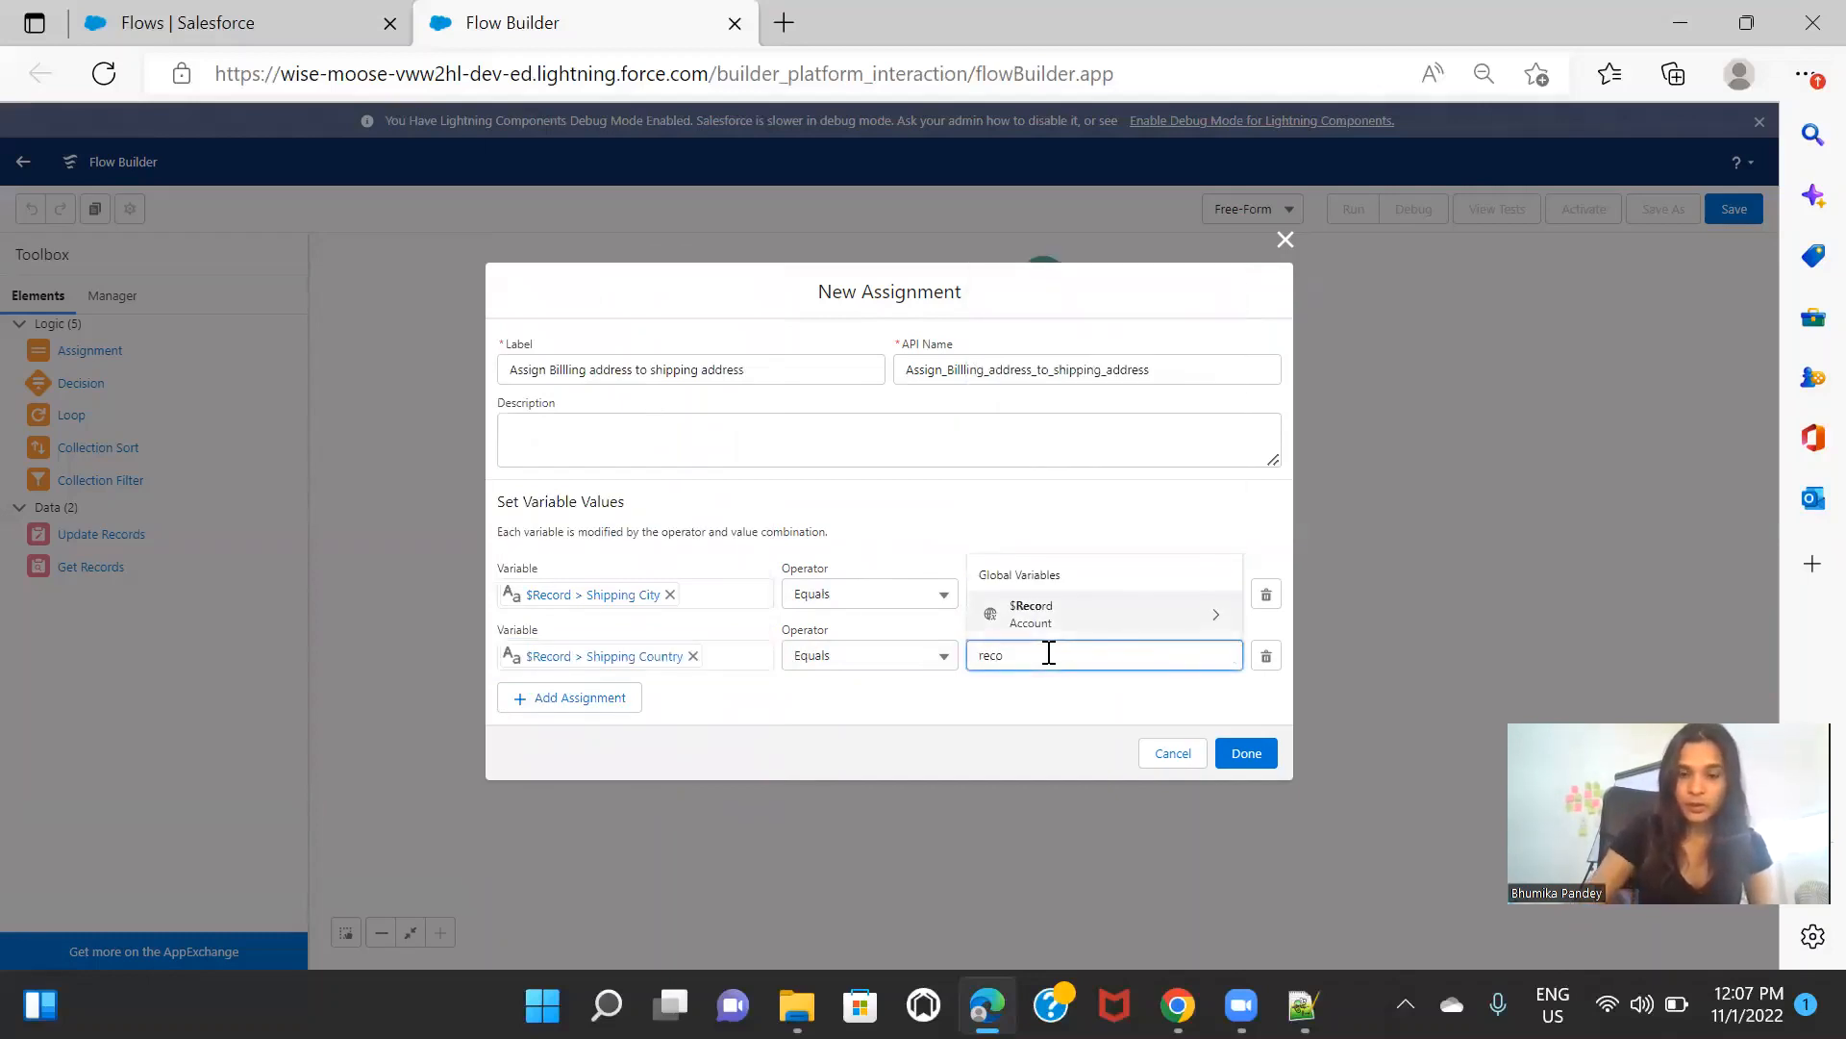
{"action": "left_click", "coordinate": [1106, 616]}
{"action": "type", "text": "bill}"}
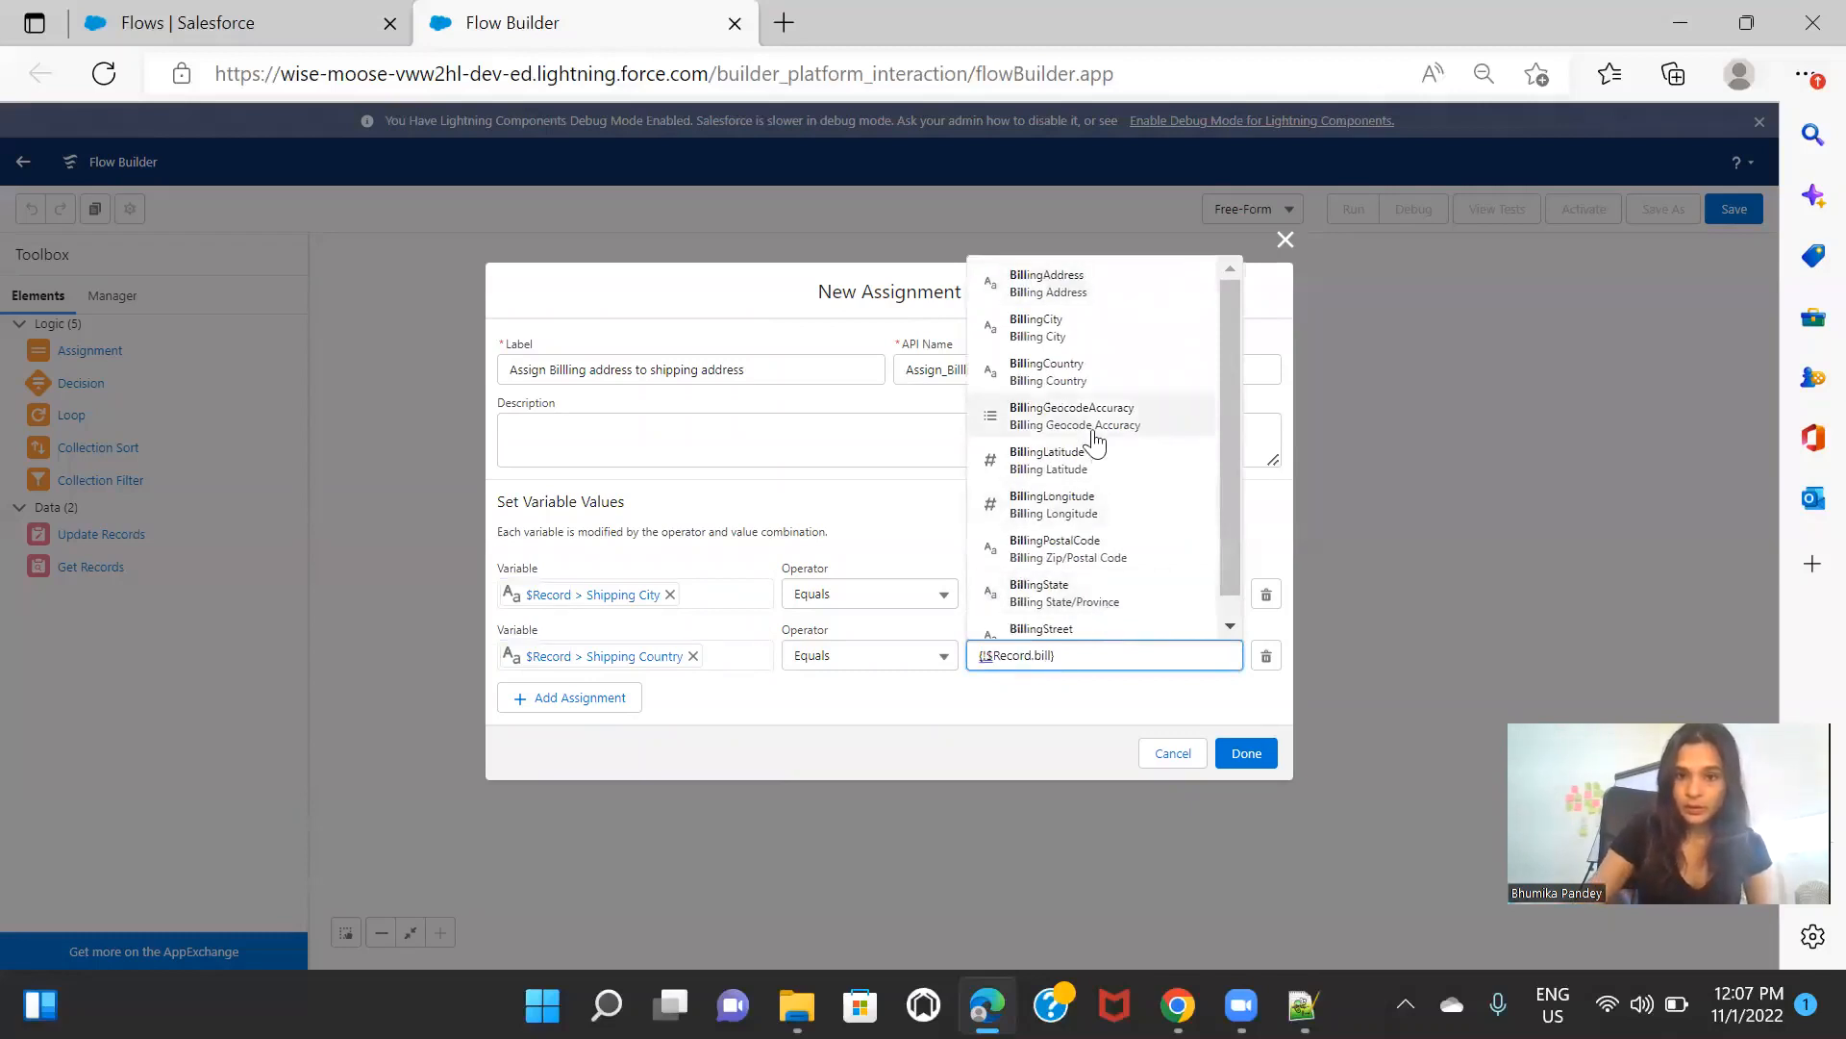
{"action": "left_click", "coordinate": [1067, 371]}
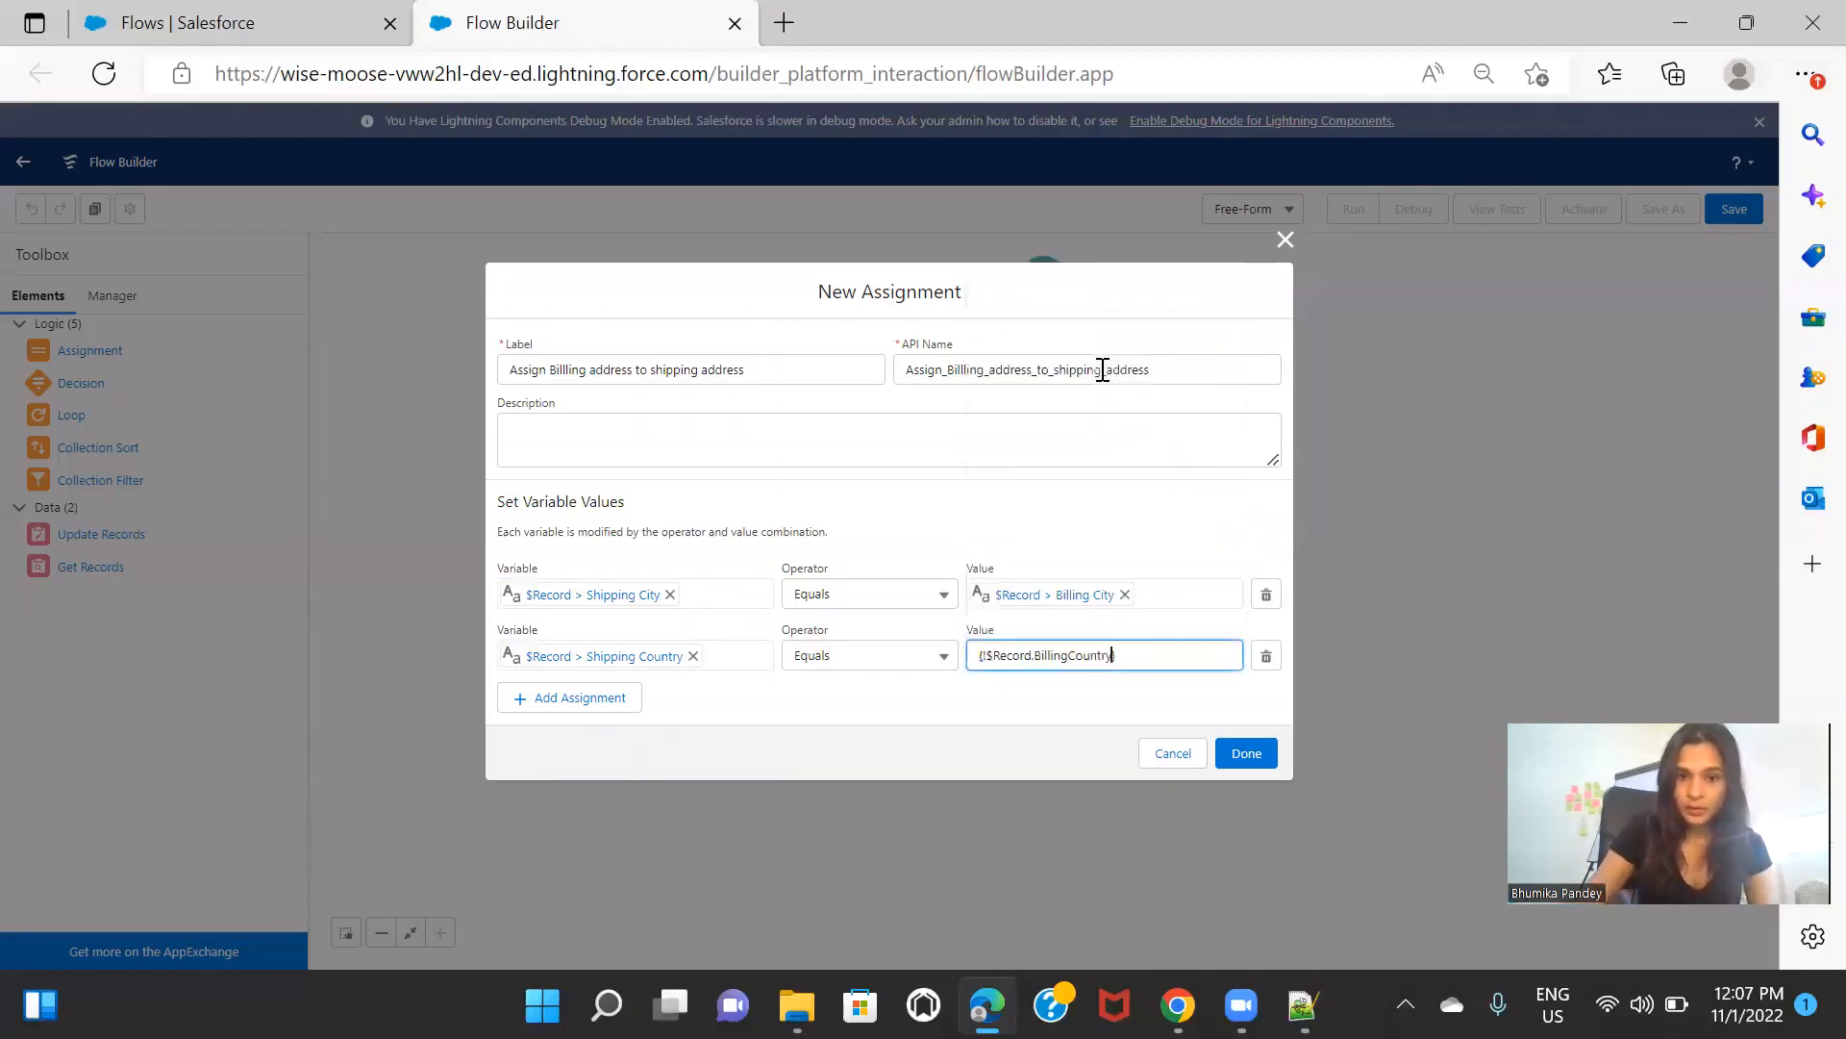
Step: Add a third assignment row setting $Record > Shipping Zip/Postal Code equal to $Record > Billing Zip/Postal Code
{"action": "left_click", "coordinate": [597, 697]}
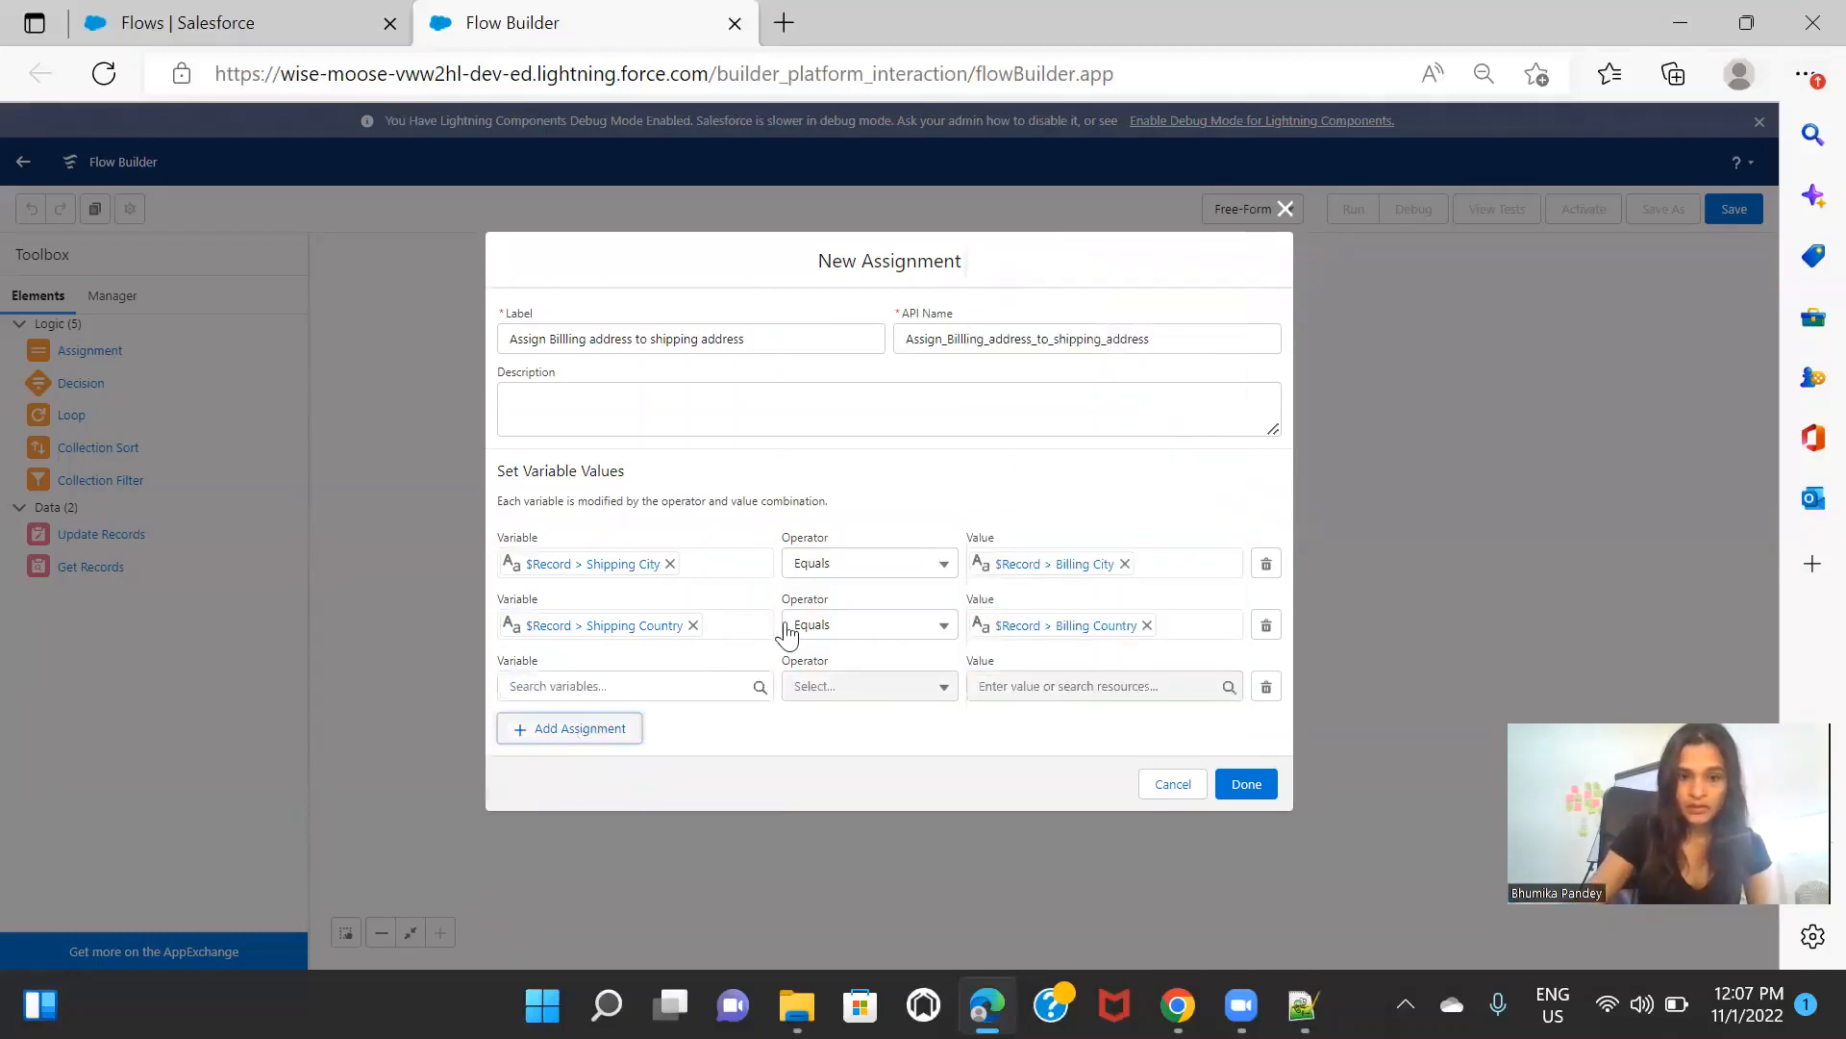
{"action": "left_click", "coordinate": [644, 686]}
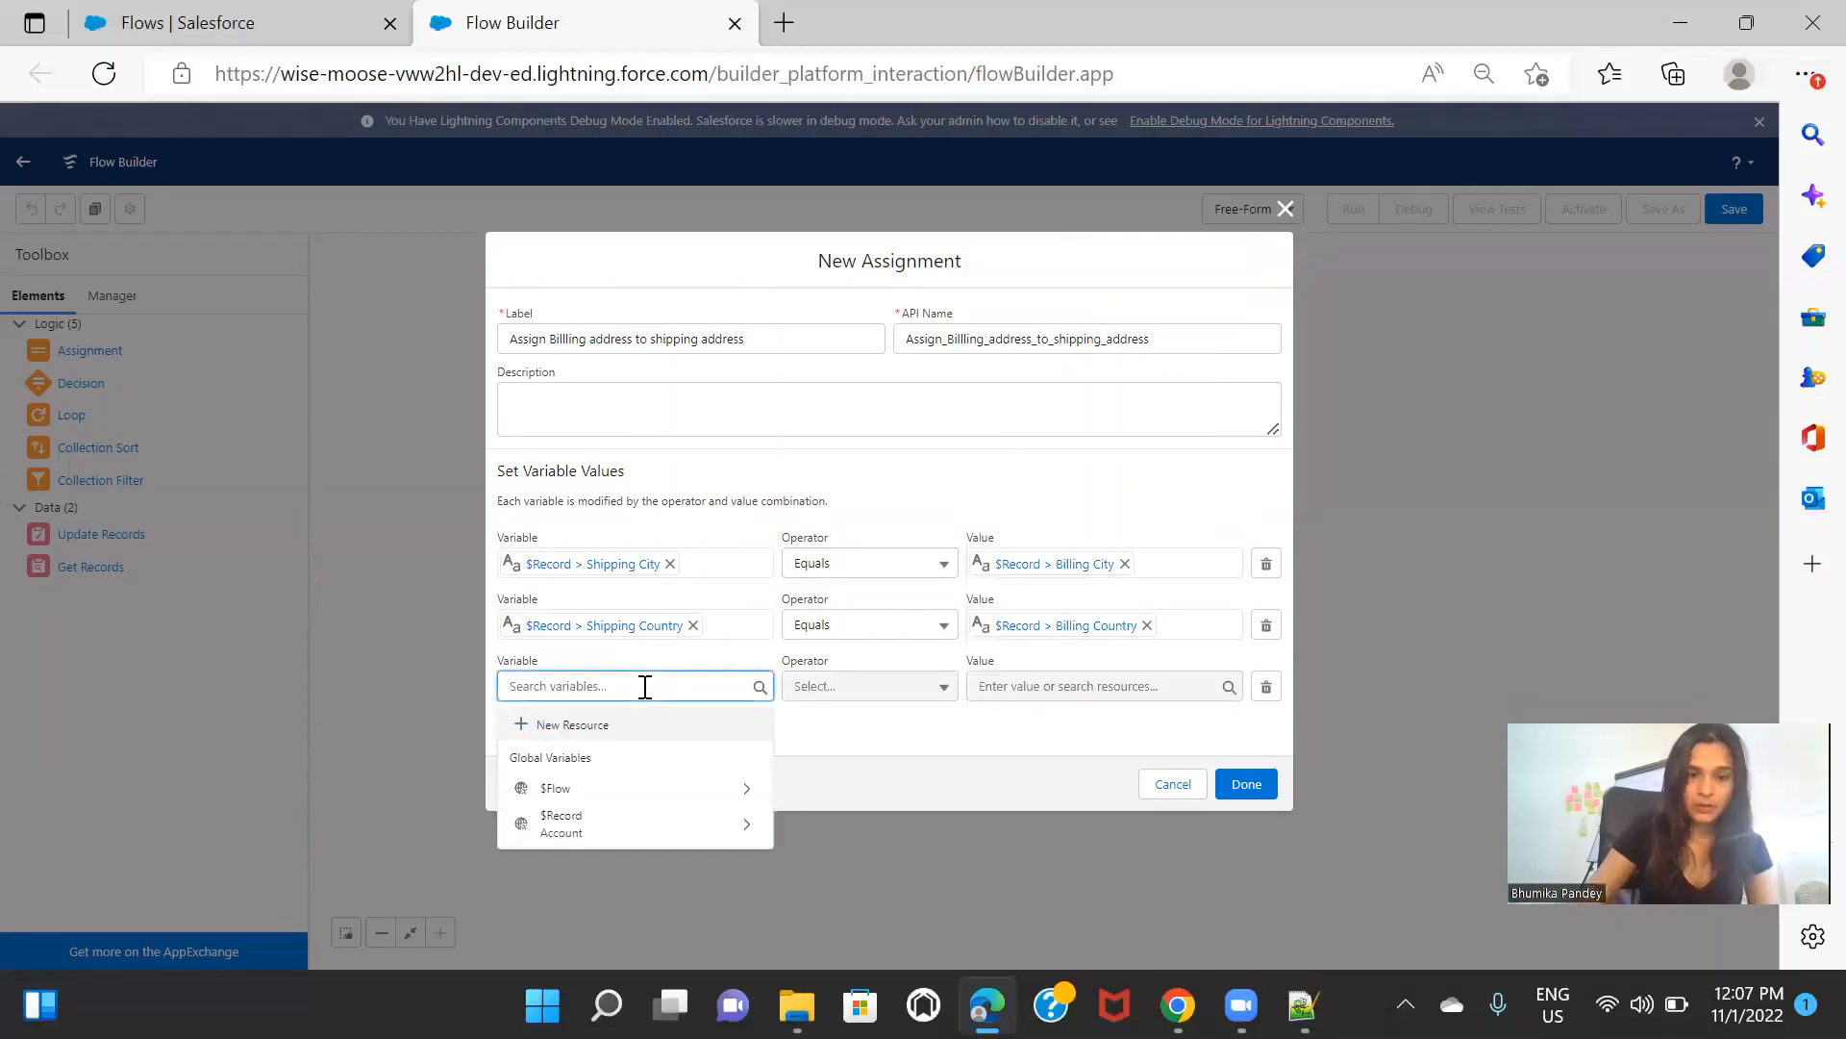
{"action": "left_click", "coordinate": [648, 833]}
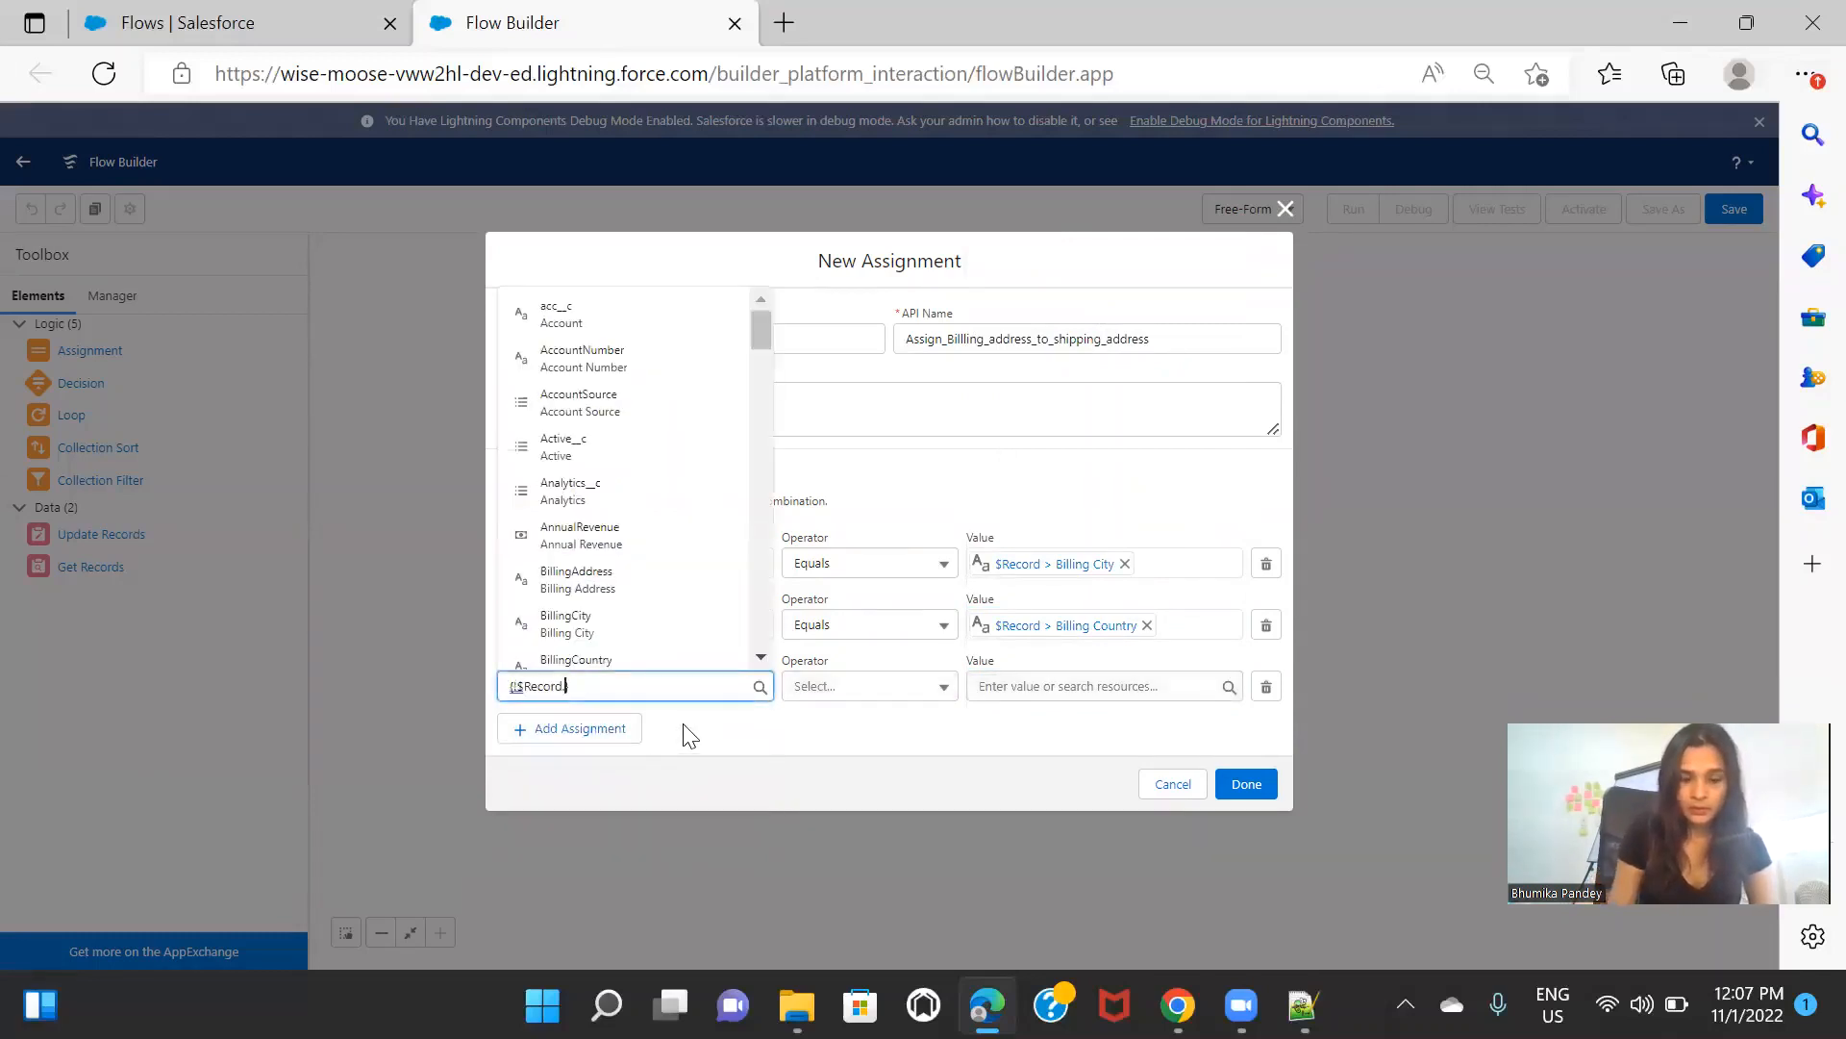
{"action": "type", "text": "sh"}
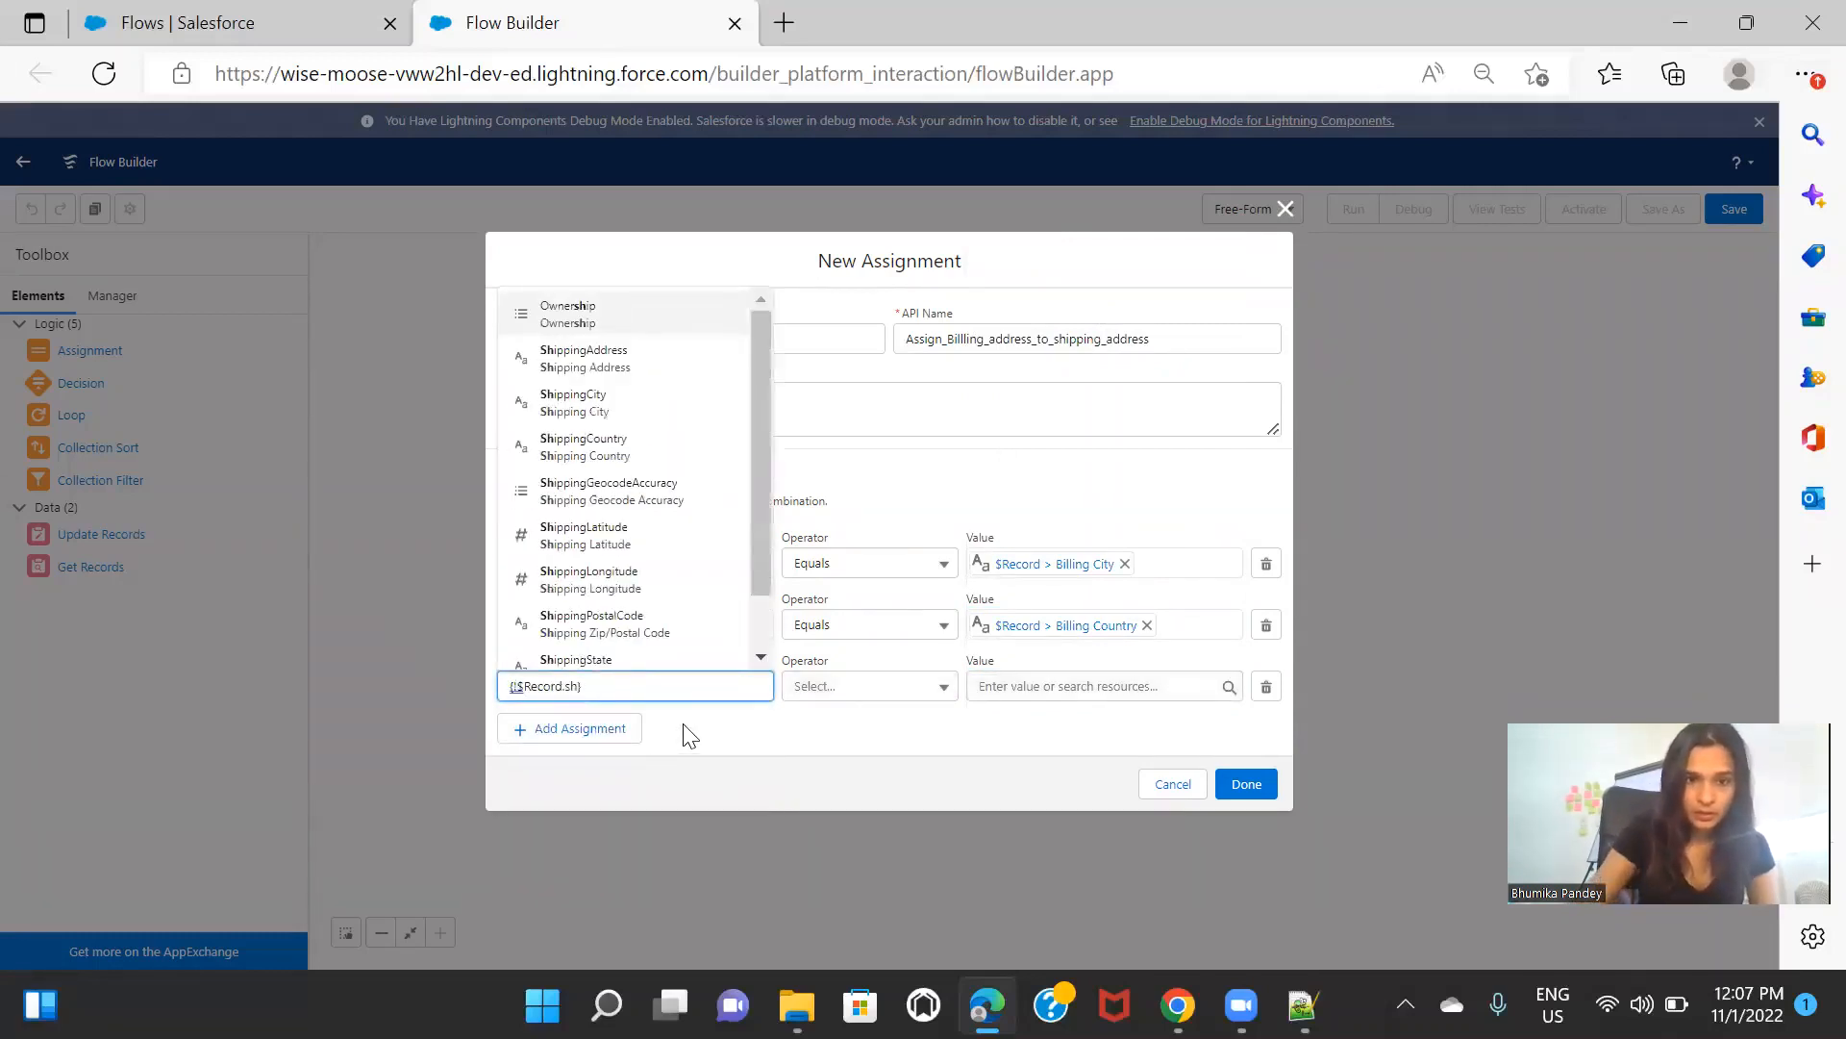
{"action": "left_click", "coordinate": [618, 625]}
{"action": "left_click", "coordinate": [1084, 687]}
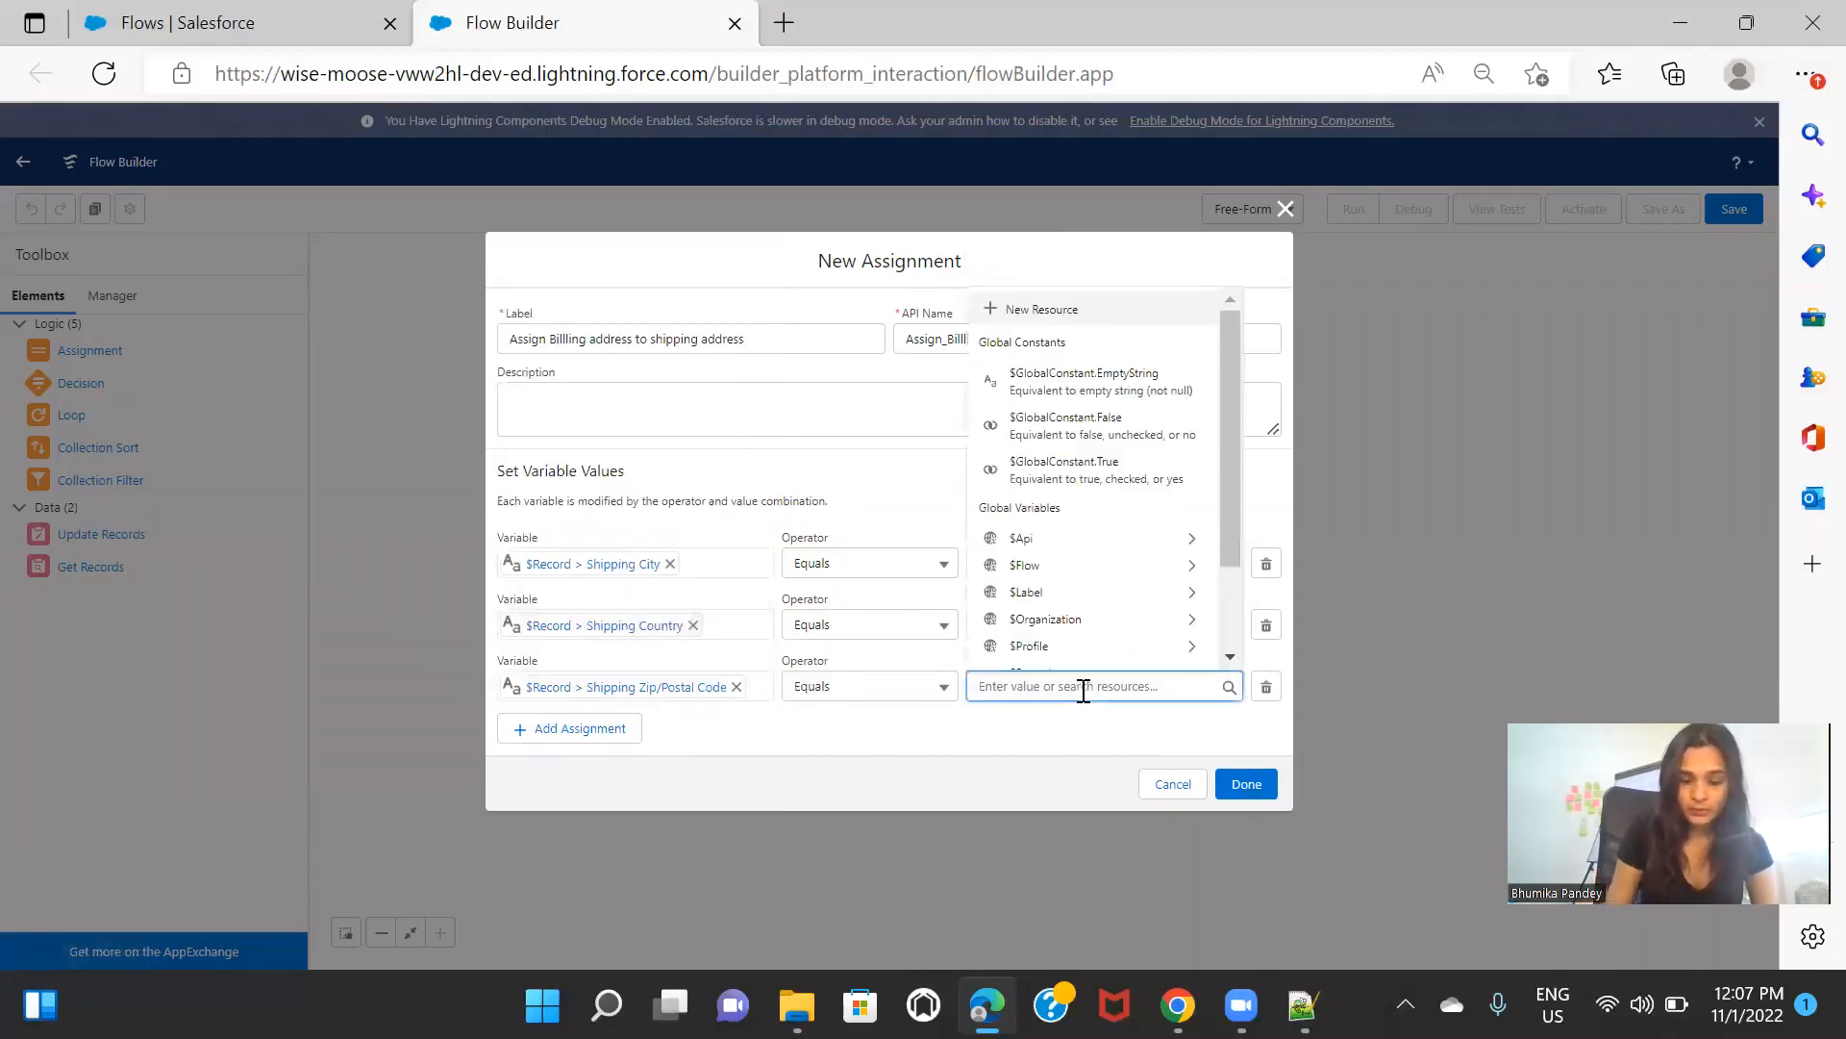
{"action": "type", "text": "b"}
{"action": "key", "text": "BackSpace"}
{"action": "type", "text": "re"}
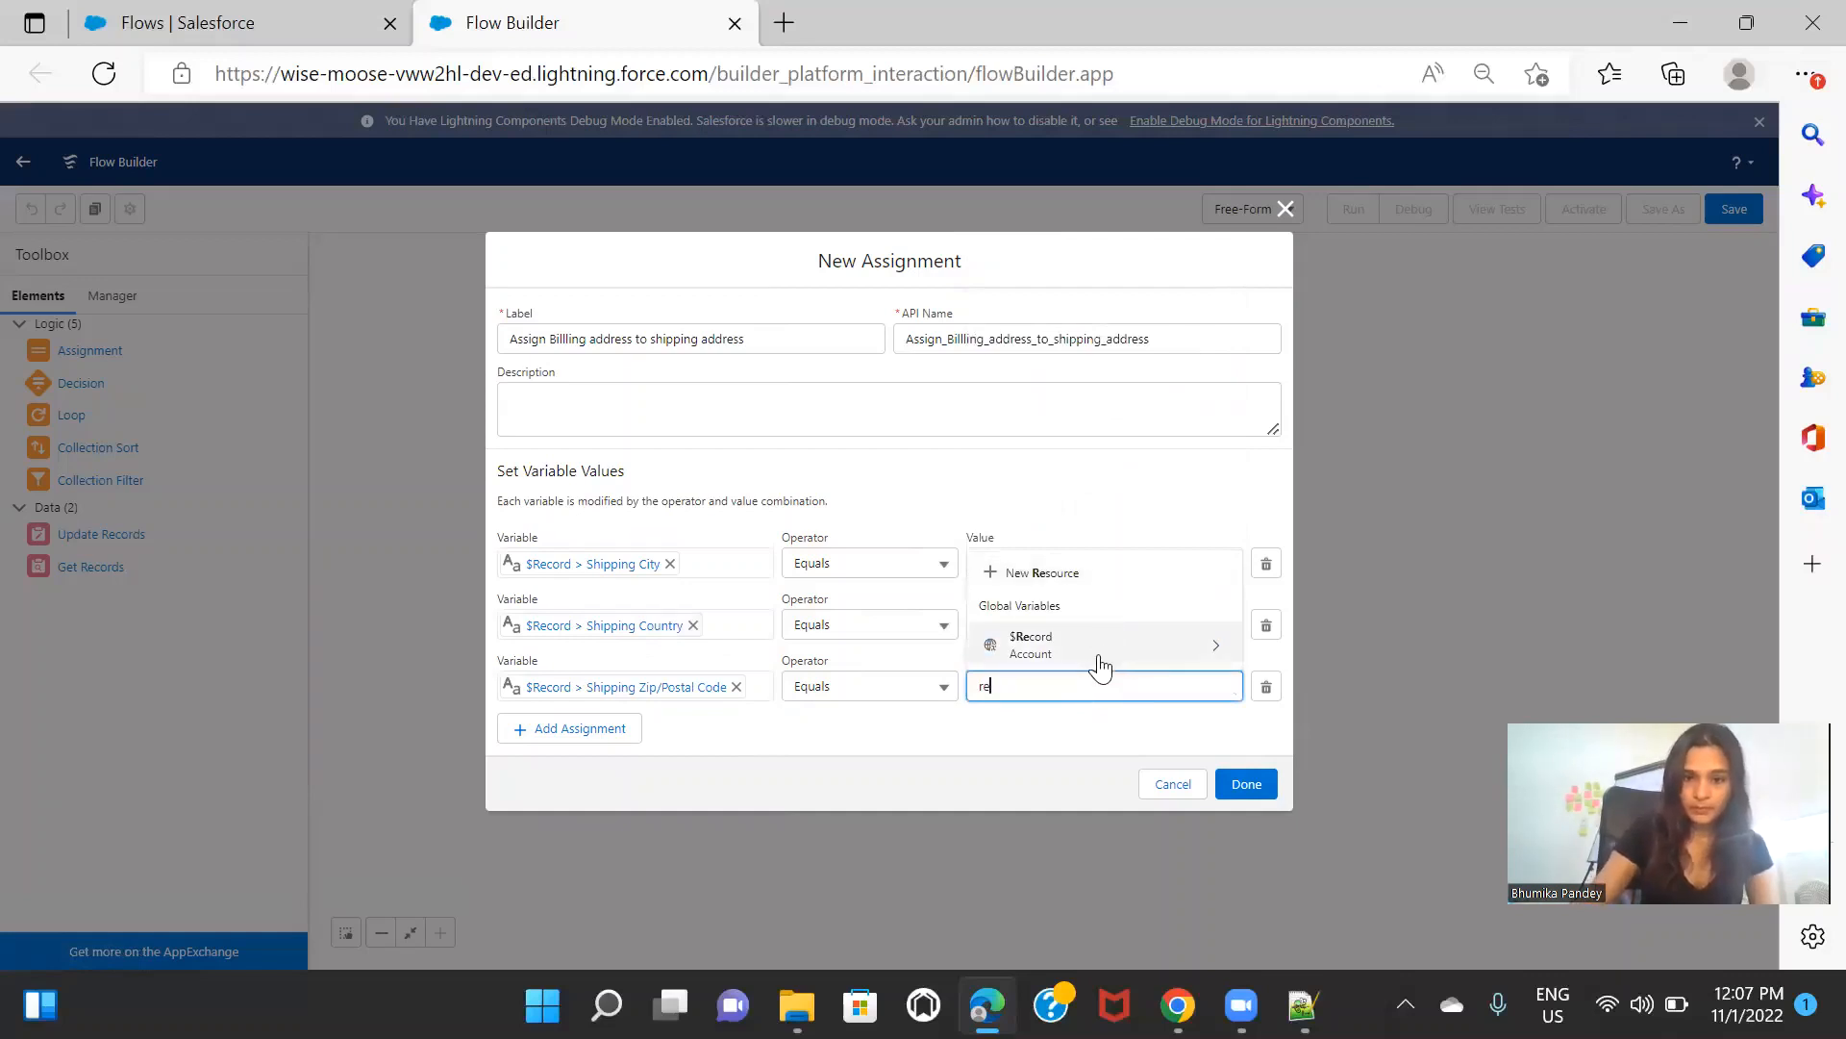
{"action": "left_click", "coordinate": [1100, 663]}
{"action": "type", "text": "bh"}
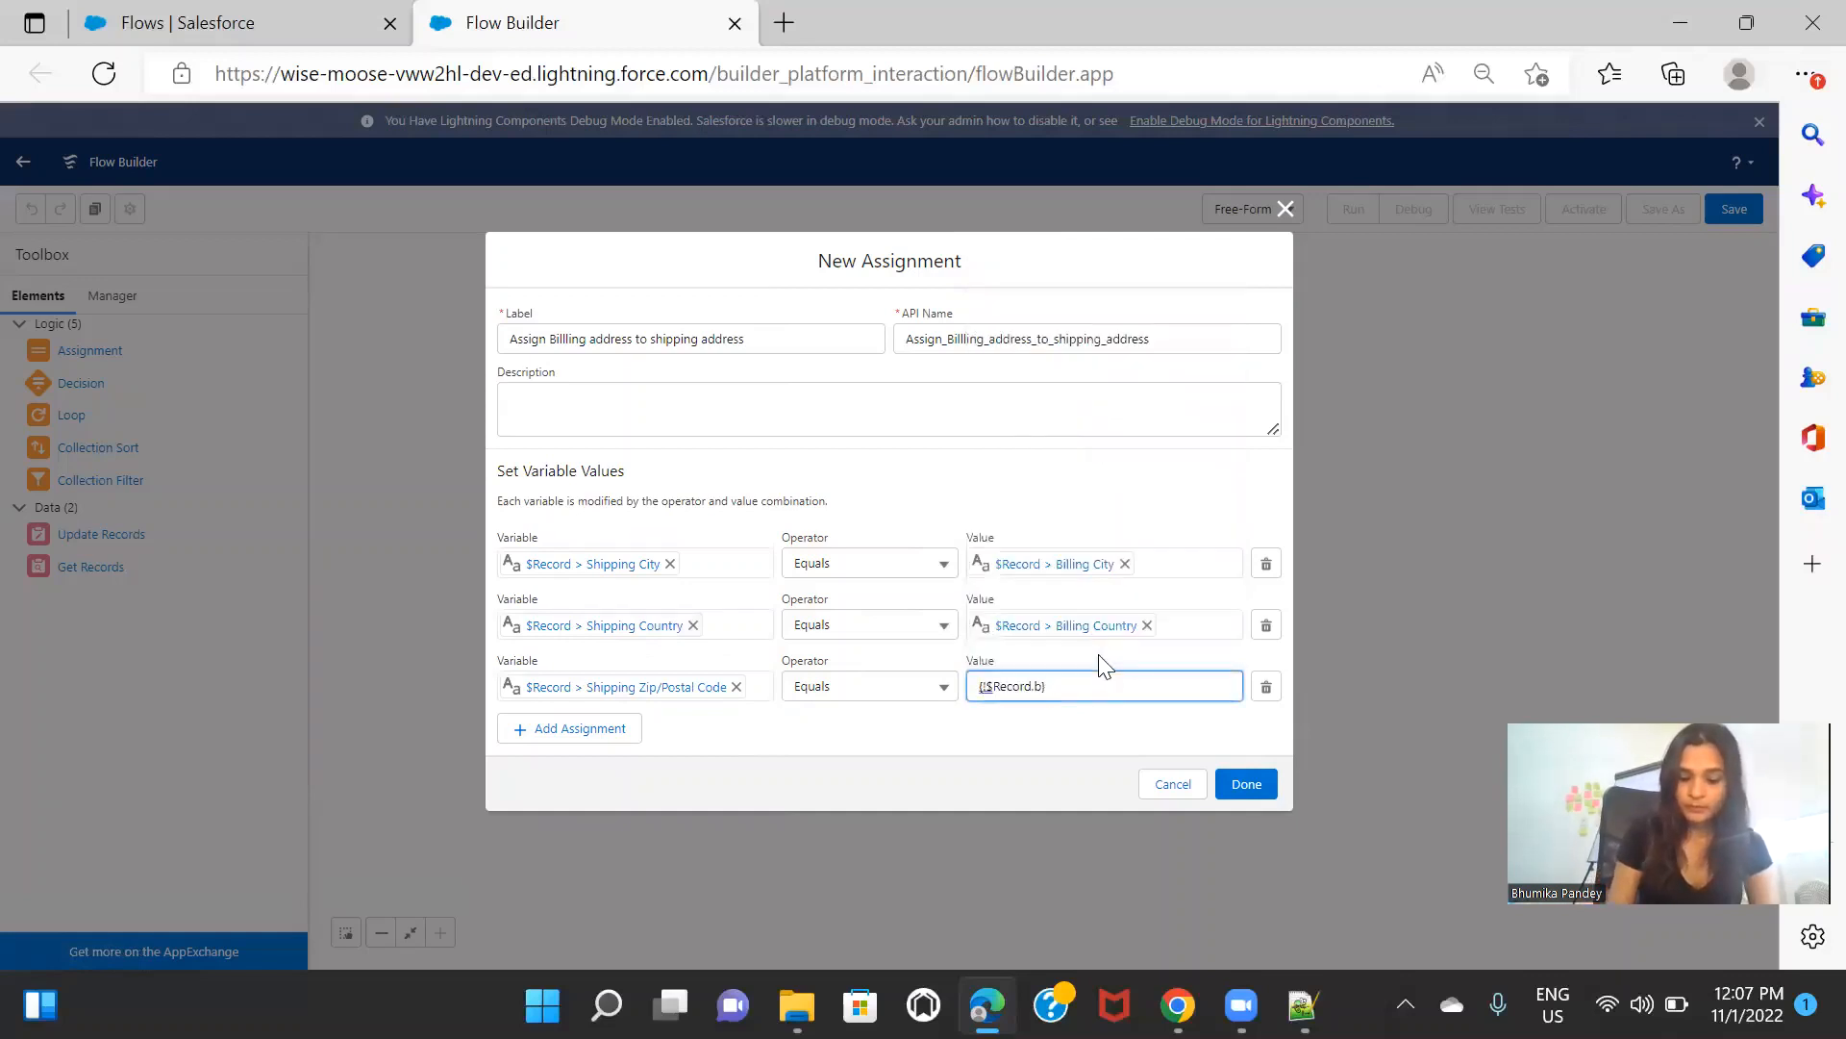
{"action": "type", "text": "ill"}
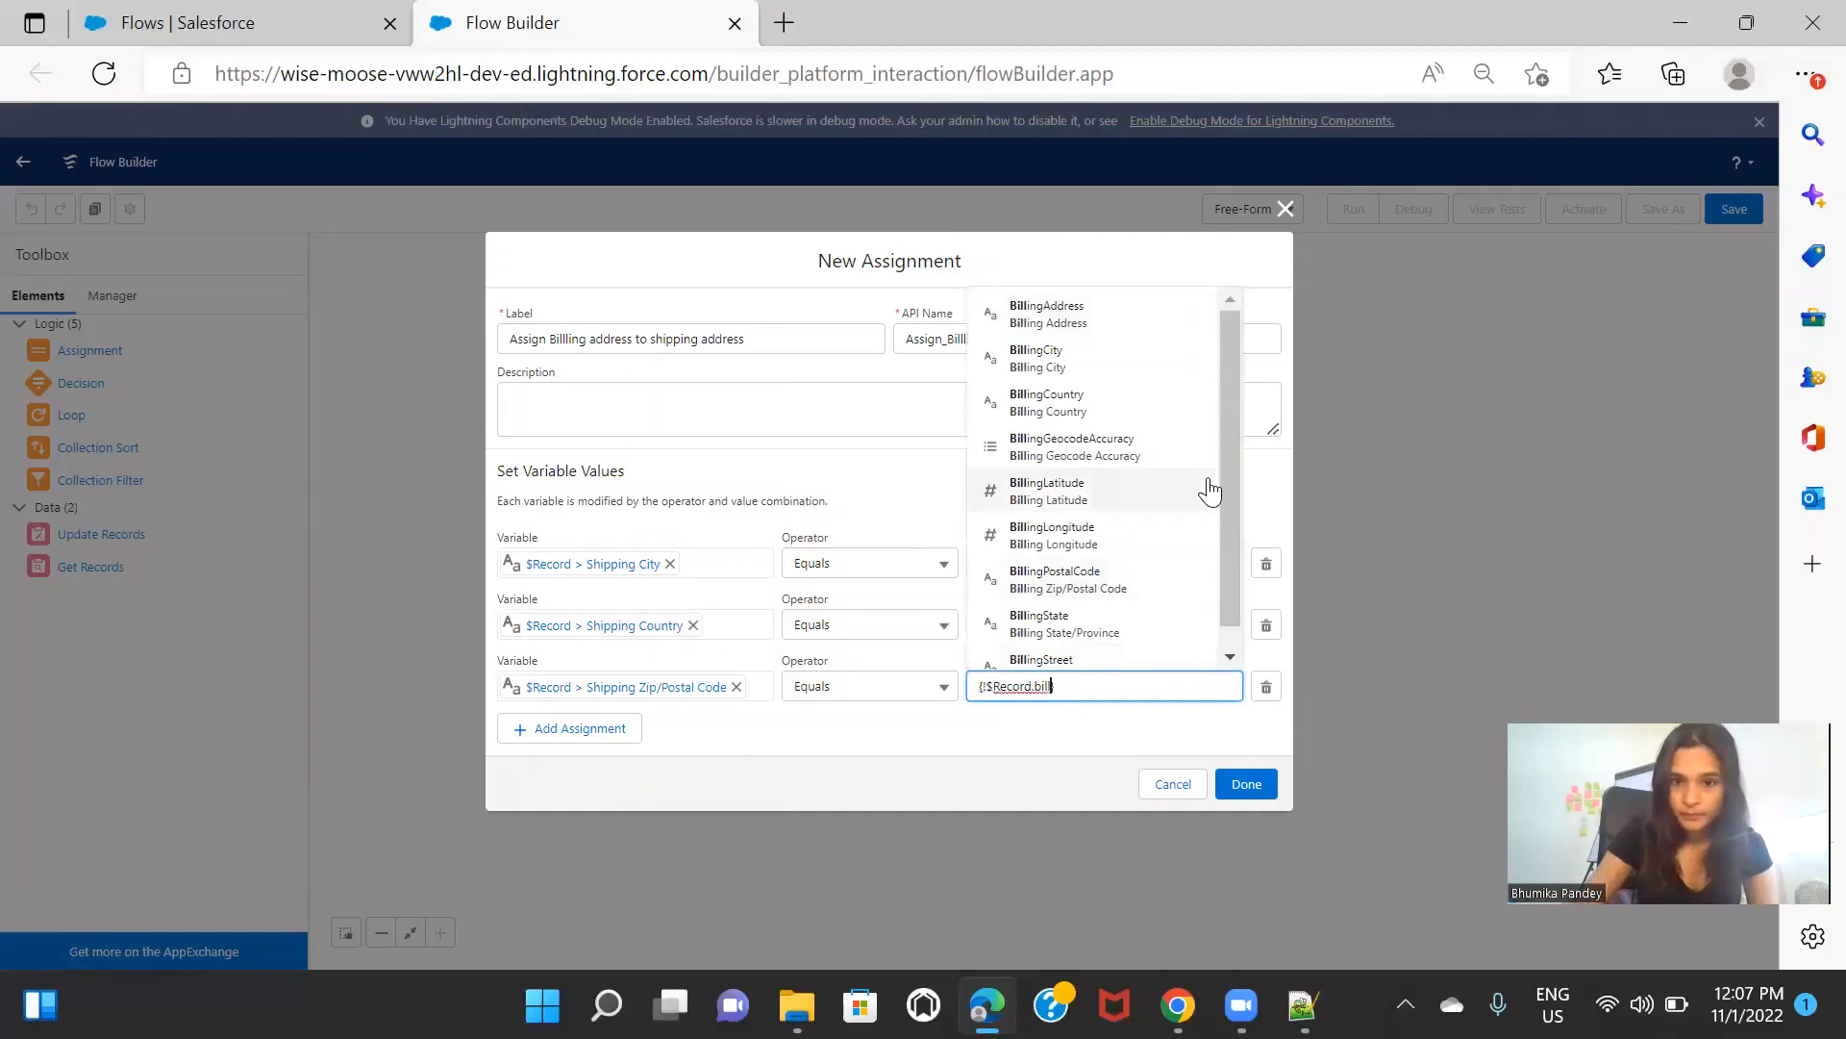
{"action": "left_click", "coordinate": [1163, 575]}
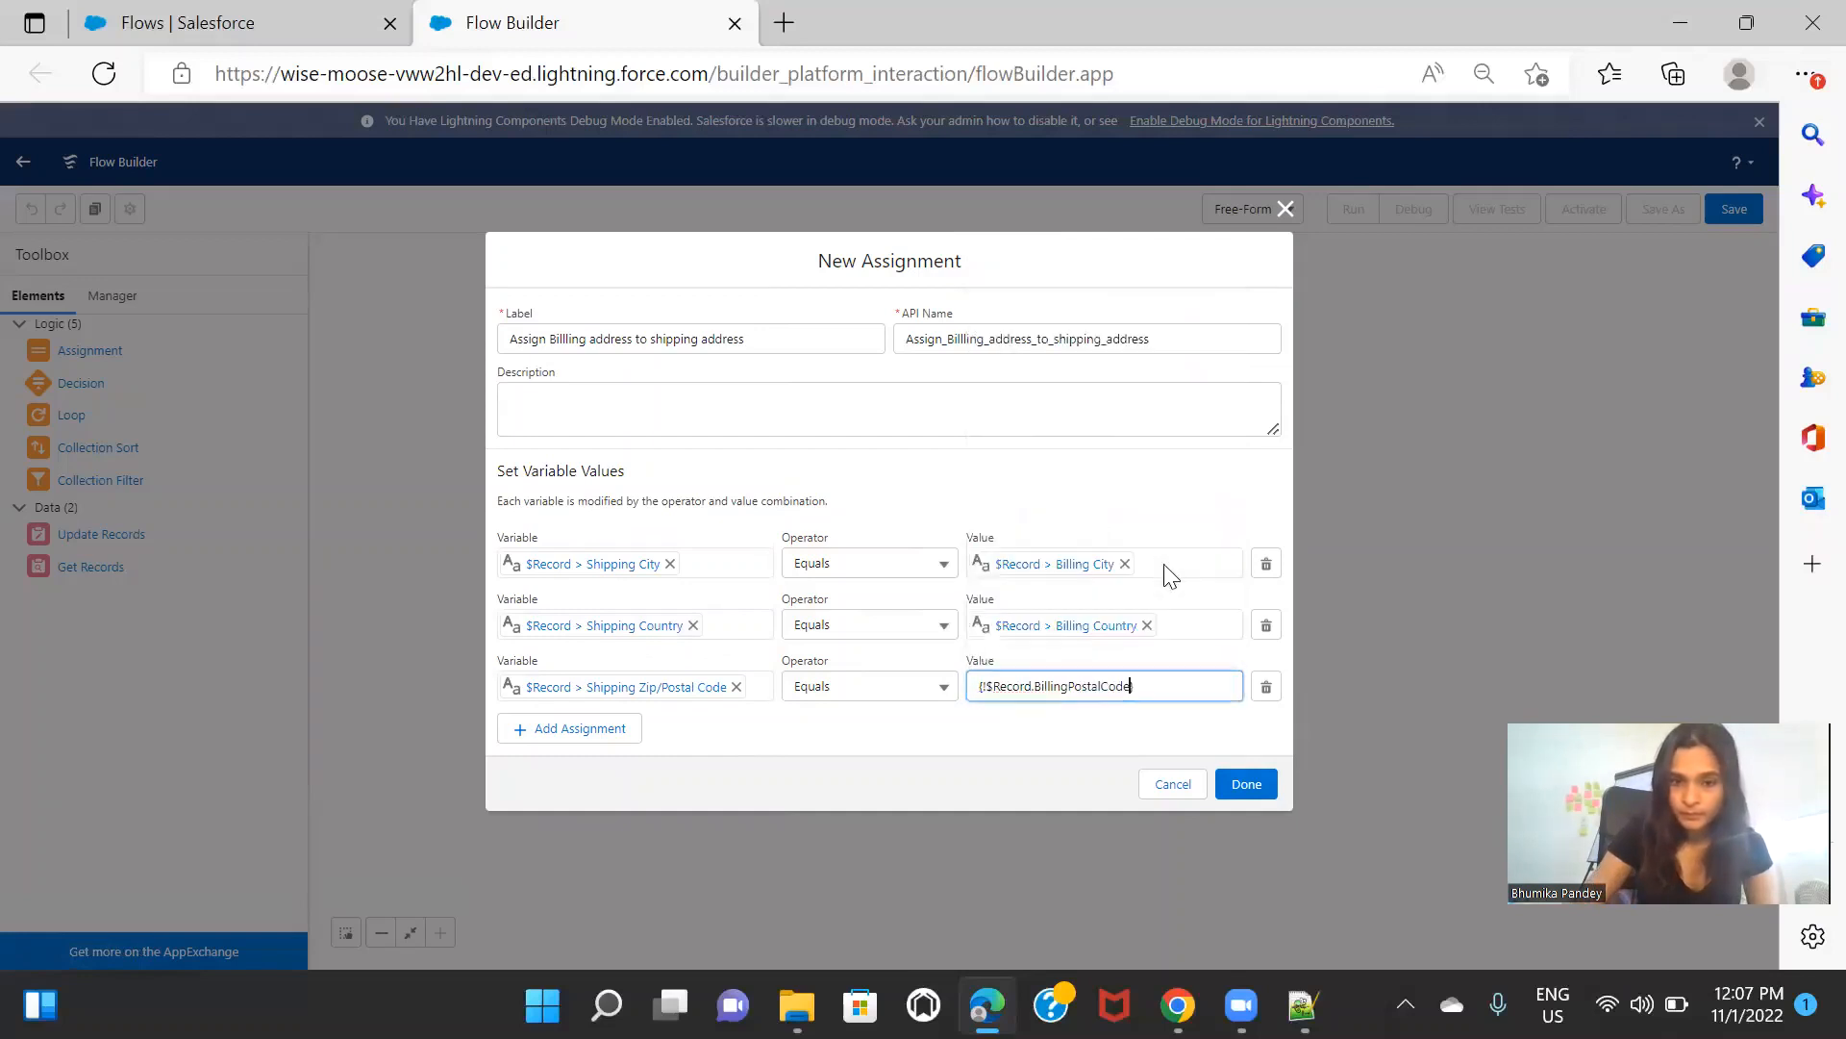
Step: Add a fourth assignment row setting $Record > Shipping Street equal to $Record > Billing Street
{"action": "left_click", "coordinate": [612, 731]}
{"action": "left_click", "coordinate": [693, 721]}
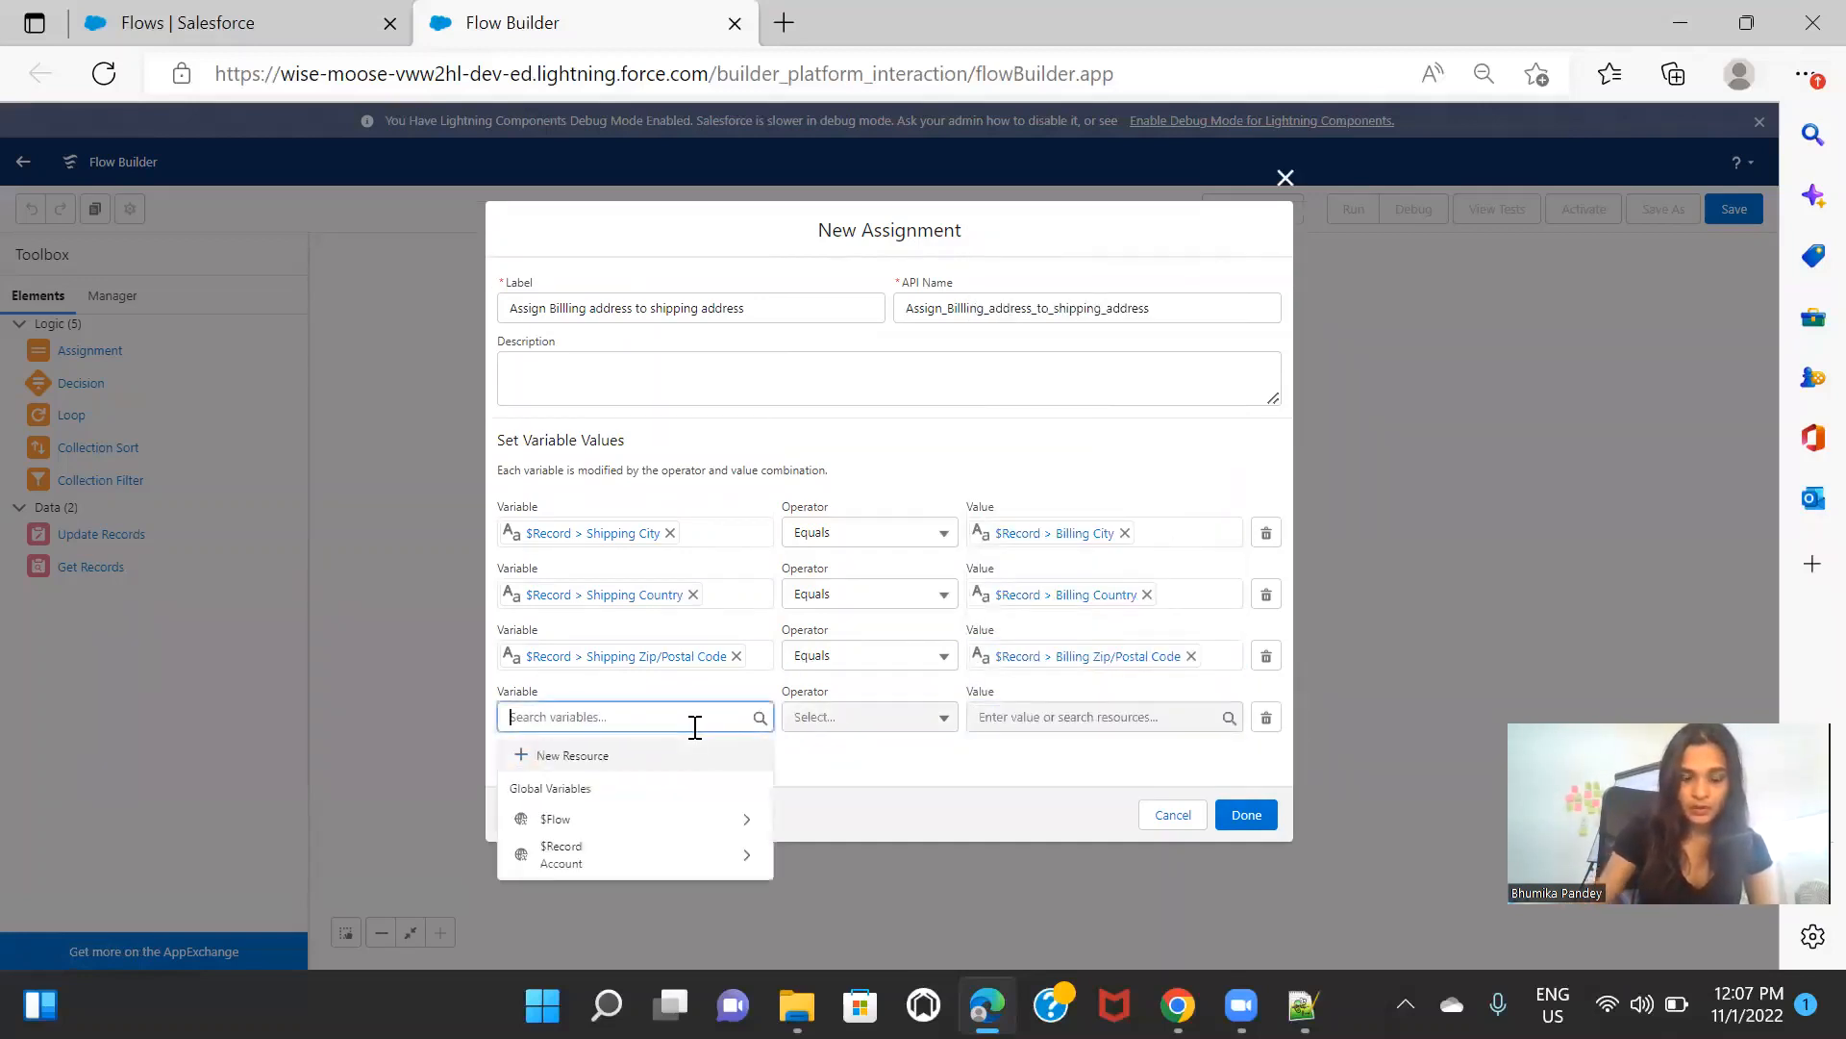
{"action": "type", "text": "{!$Record.sh"}
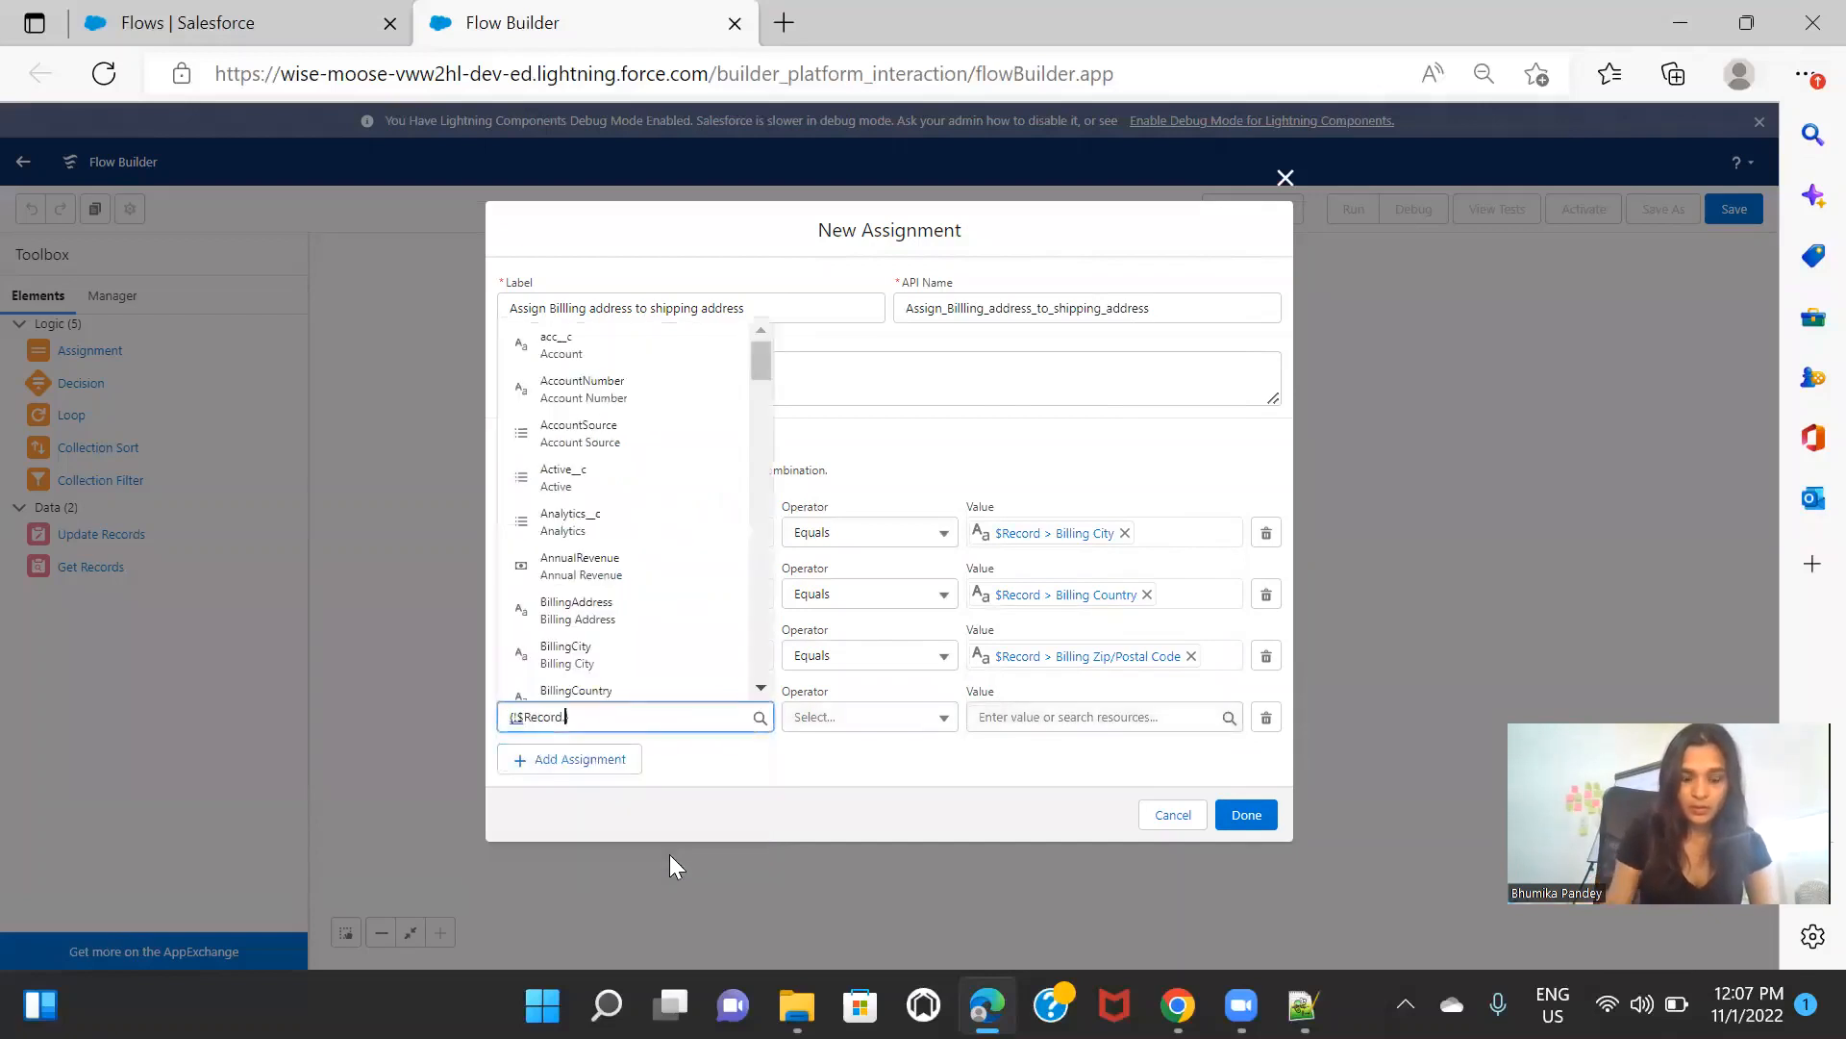
{"action": "type", "text": "ipp"}
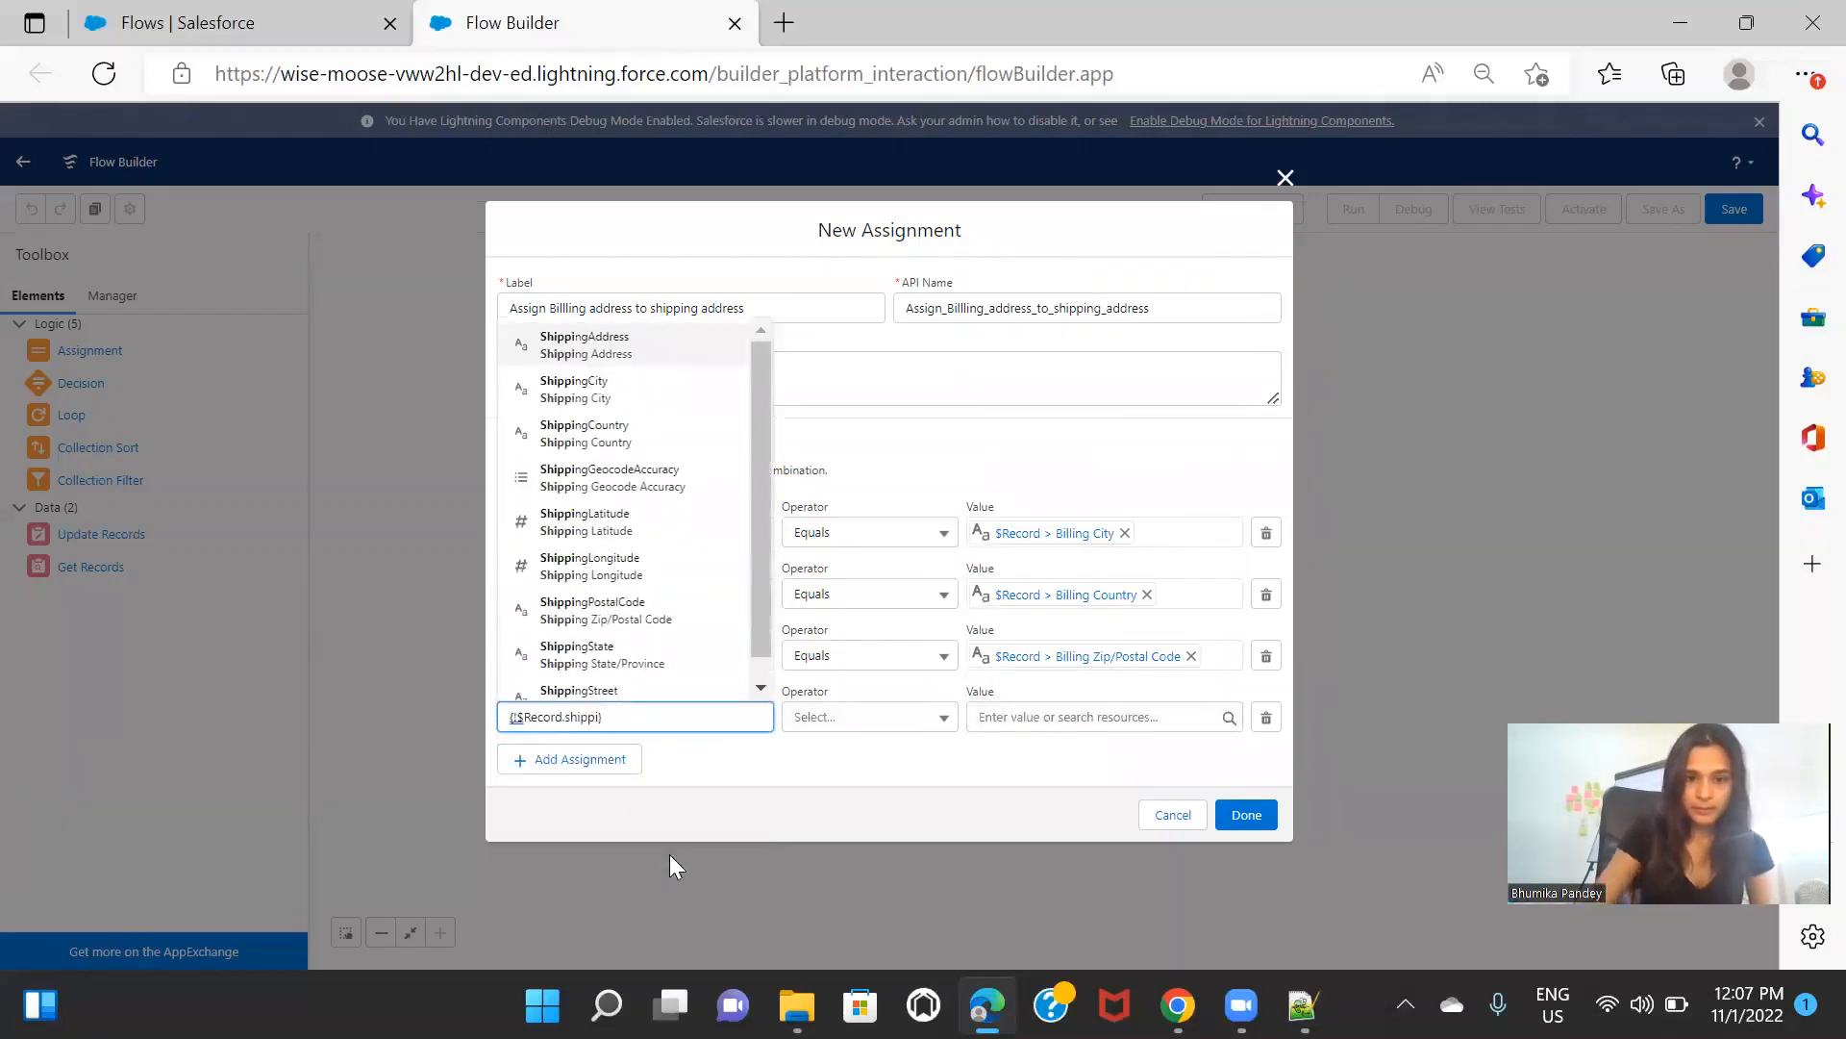
{"action": "type", "text": "i"}
{"action": "scroll", "coordinate": [678, 642], "scroll_direction": "down", "scroll_amount": 1}
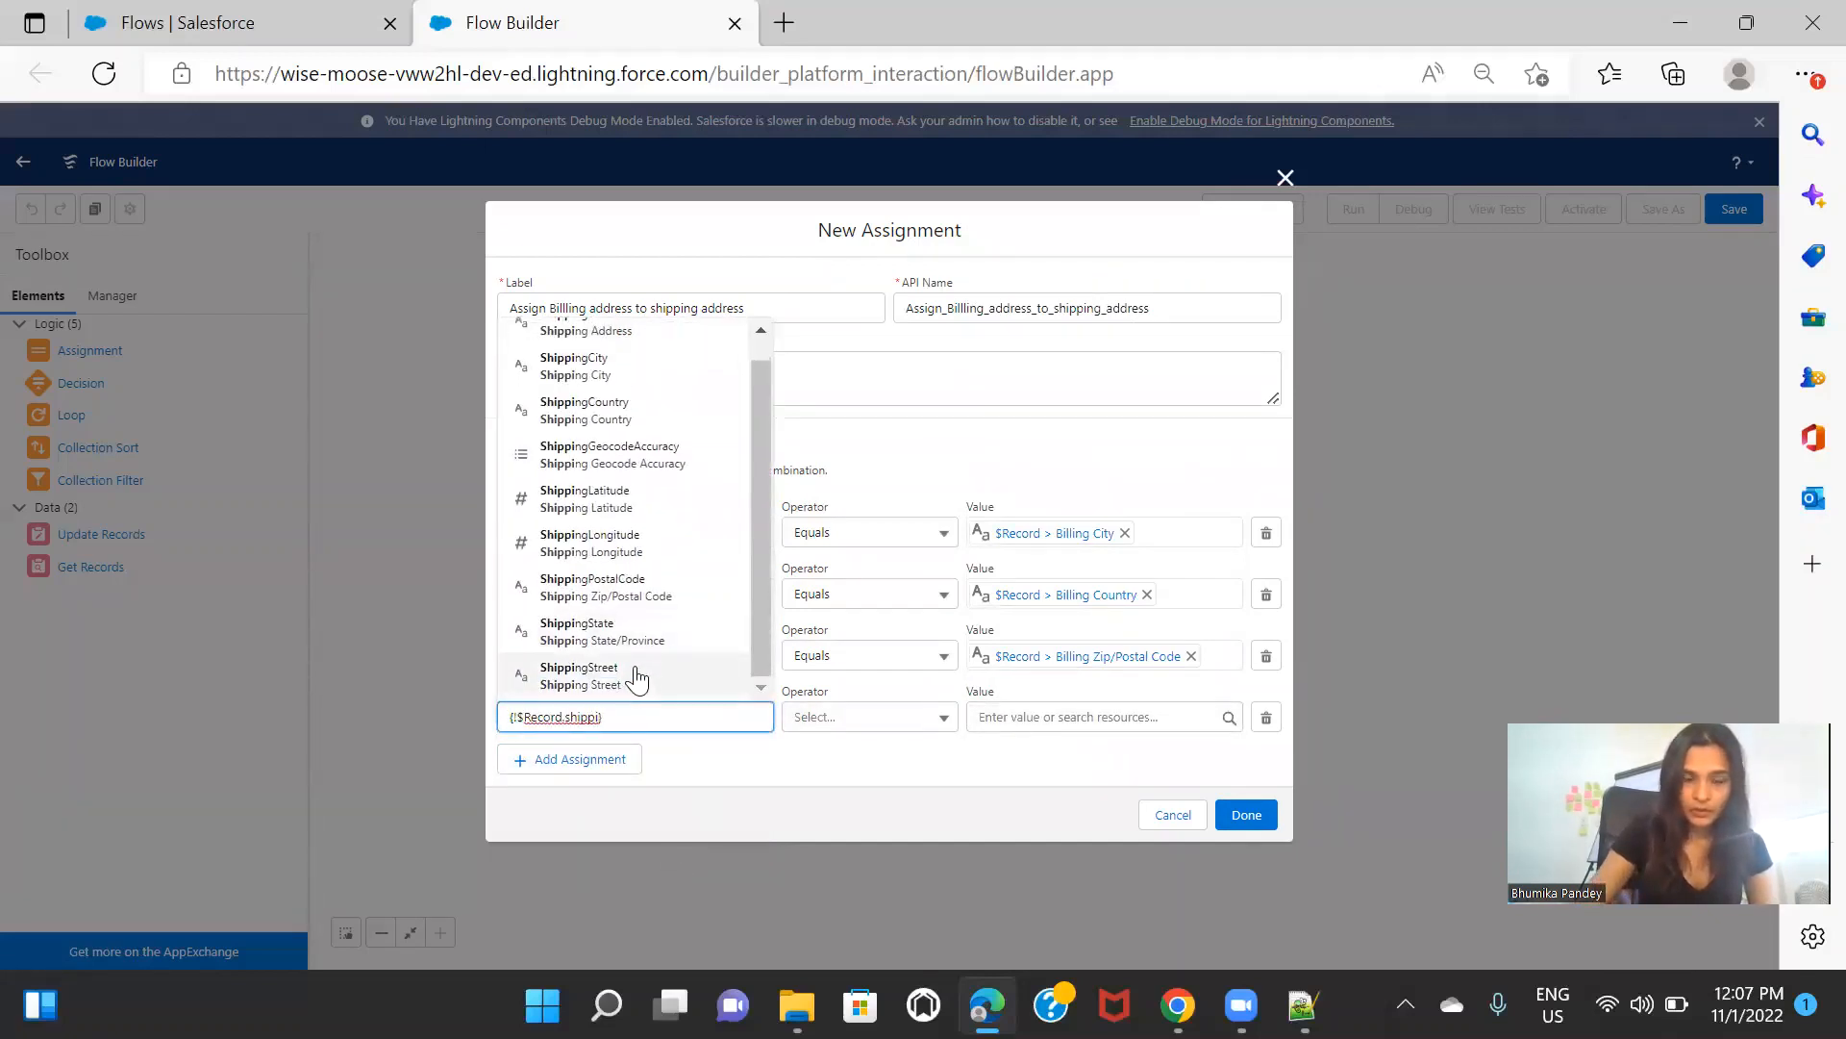
{"action": "left_click", "coordinate": [636, 678]}
{"action": "left_click", "coordinate": [1016, 717]}
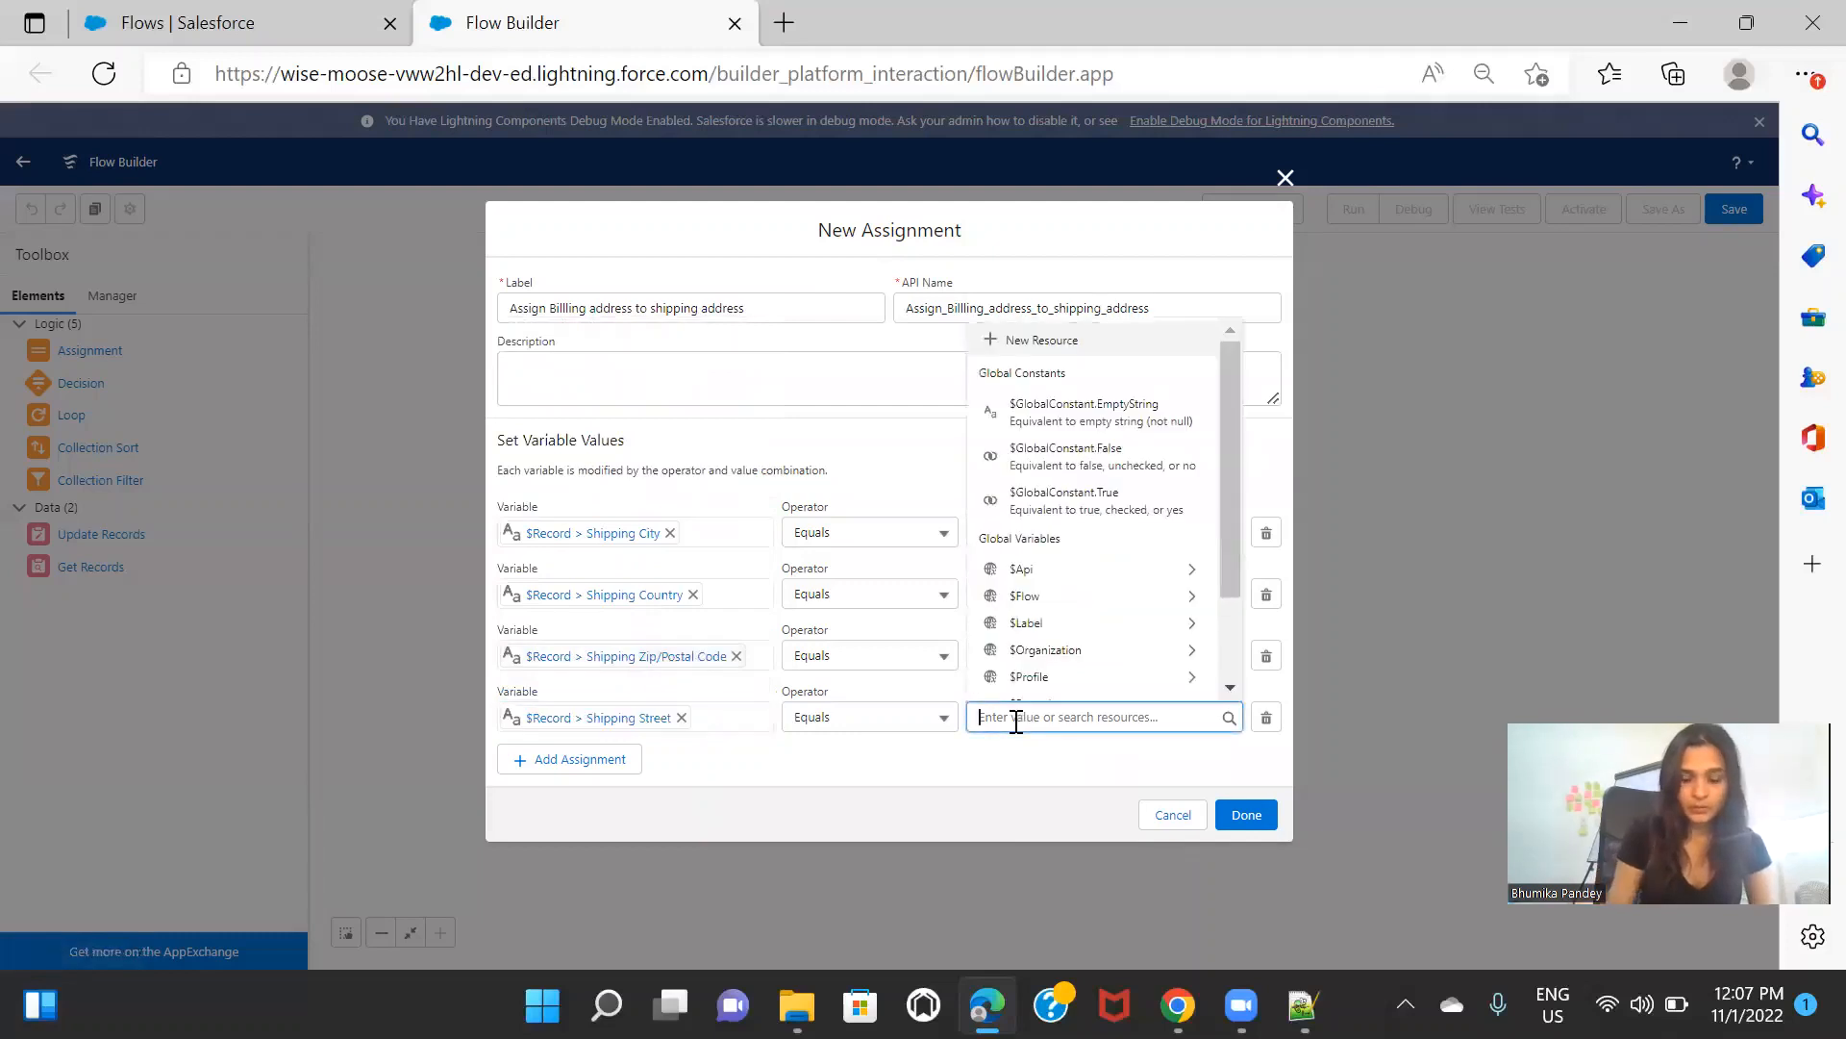
{"action": "type", "text": "{!$Record."}
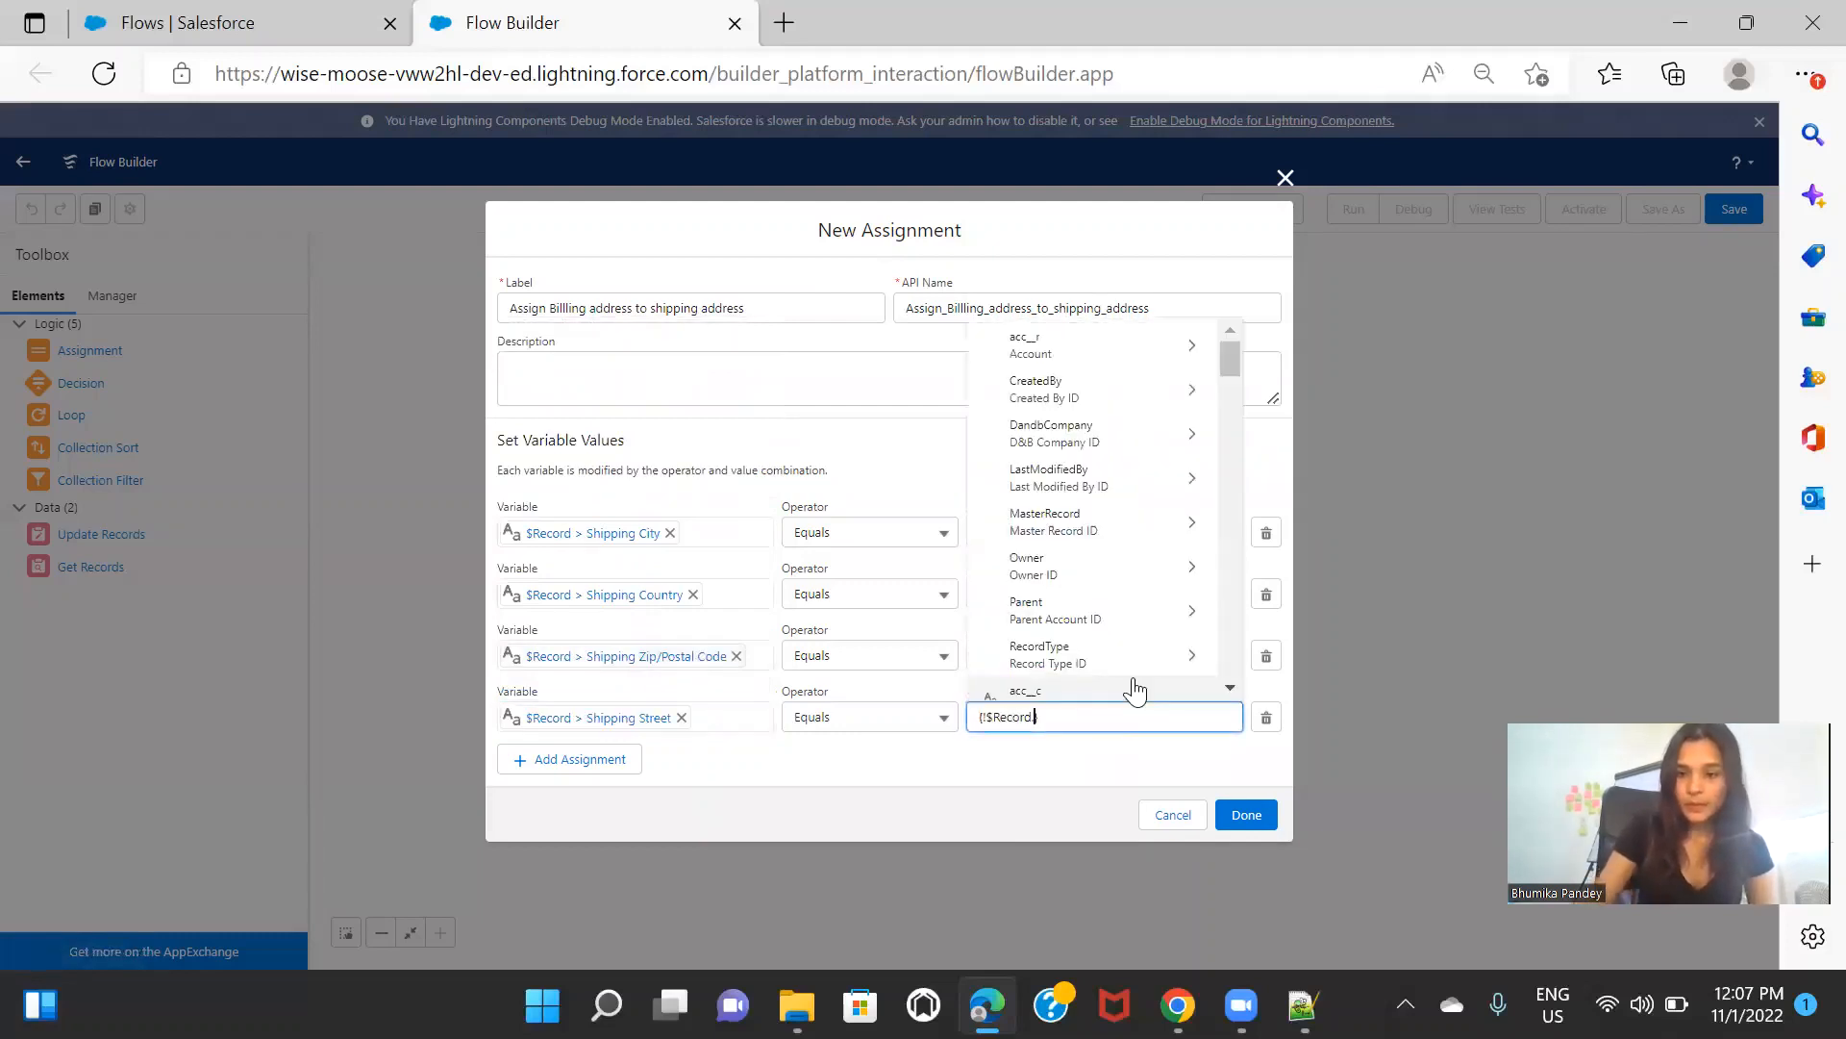
{"action": "type", "text": "bil"}
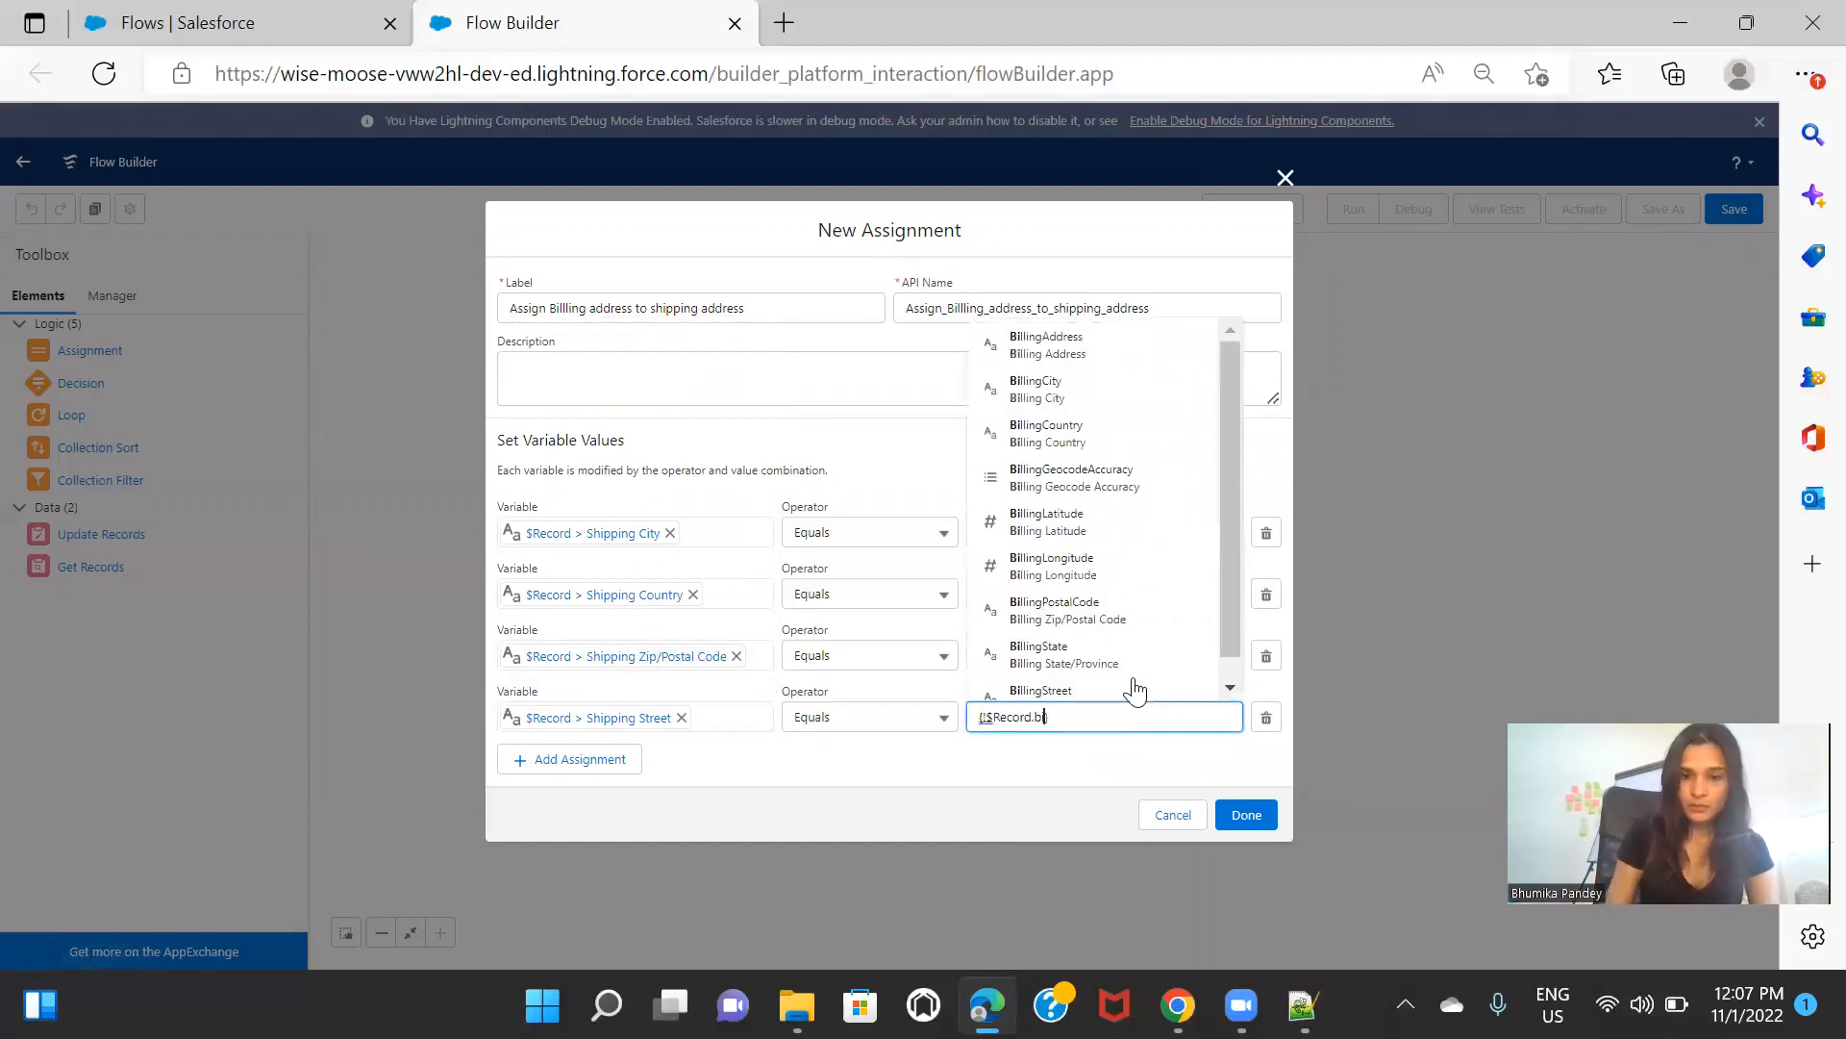
{"action": "left_click", "coordinate": [1133, 685]}
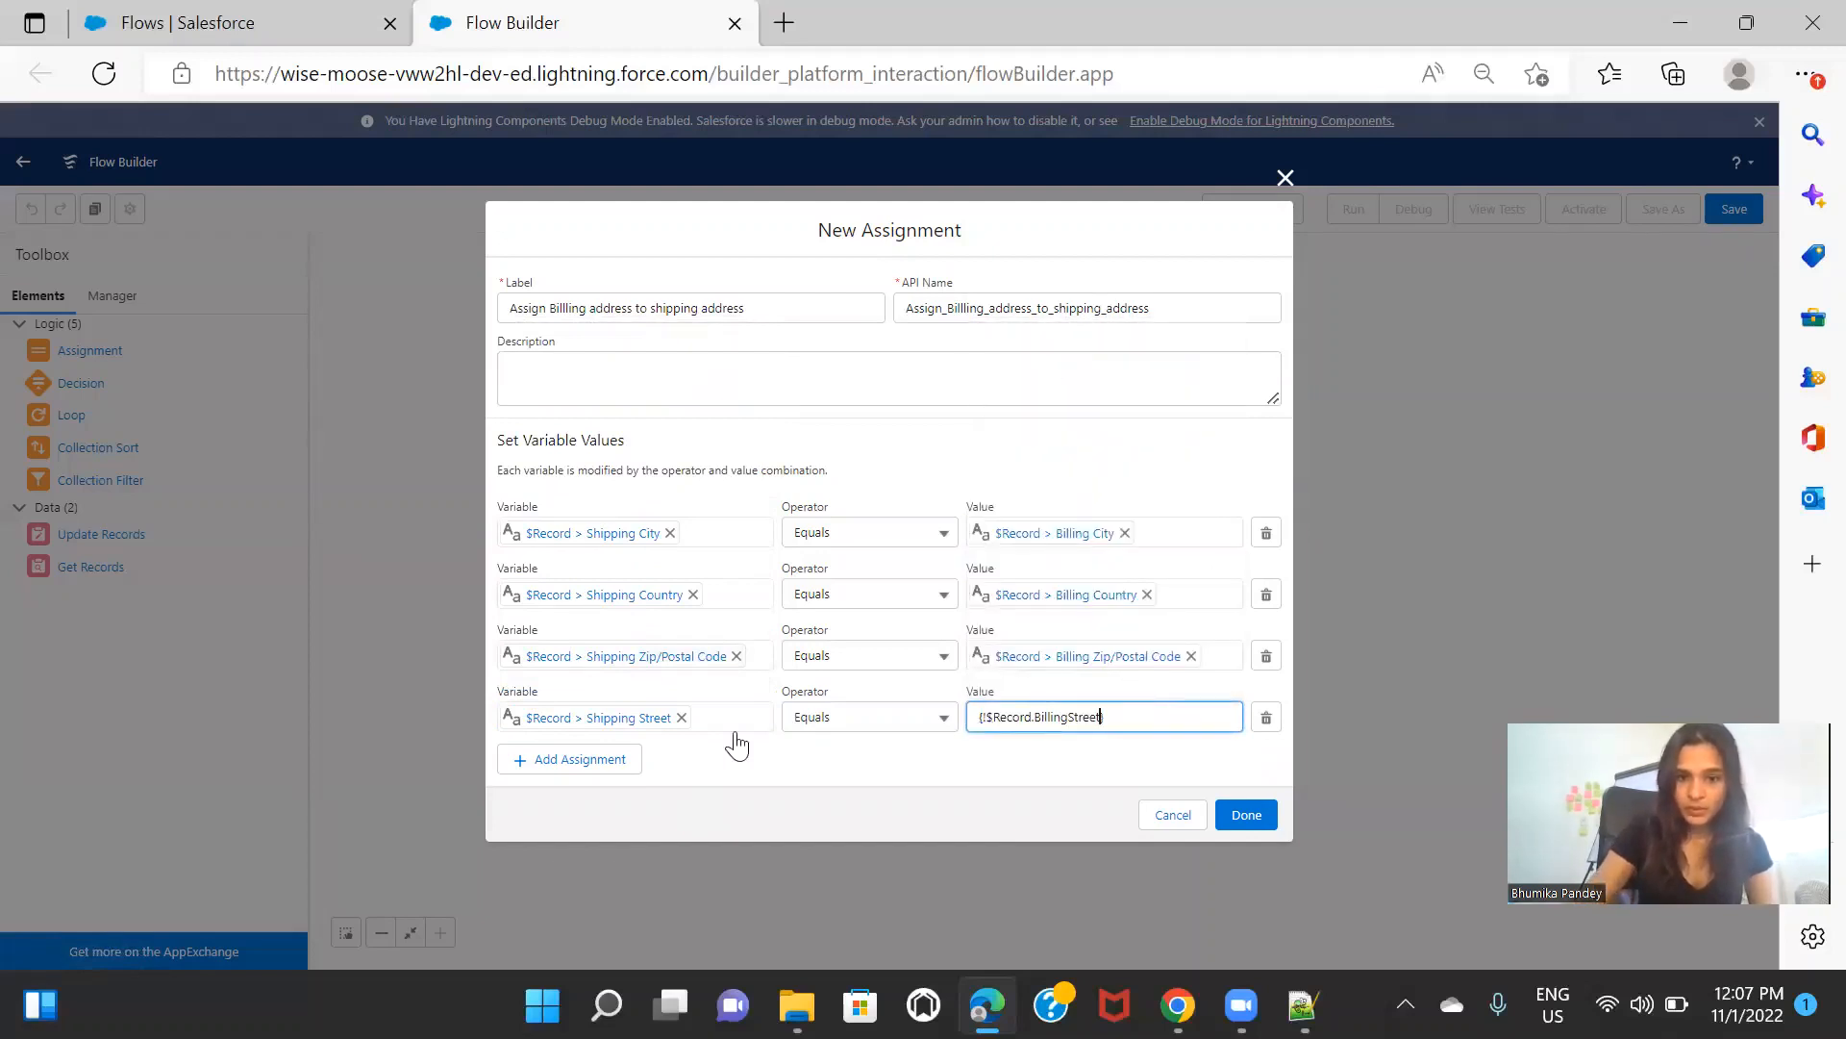
Step: Add a fifth assignment row setting $Record > Shipping State/Province equal to $Record > Billing State/Province
{"action": "left_click", "coordinate": [577, 762]}
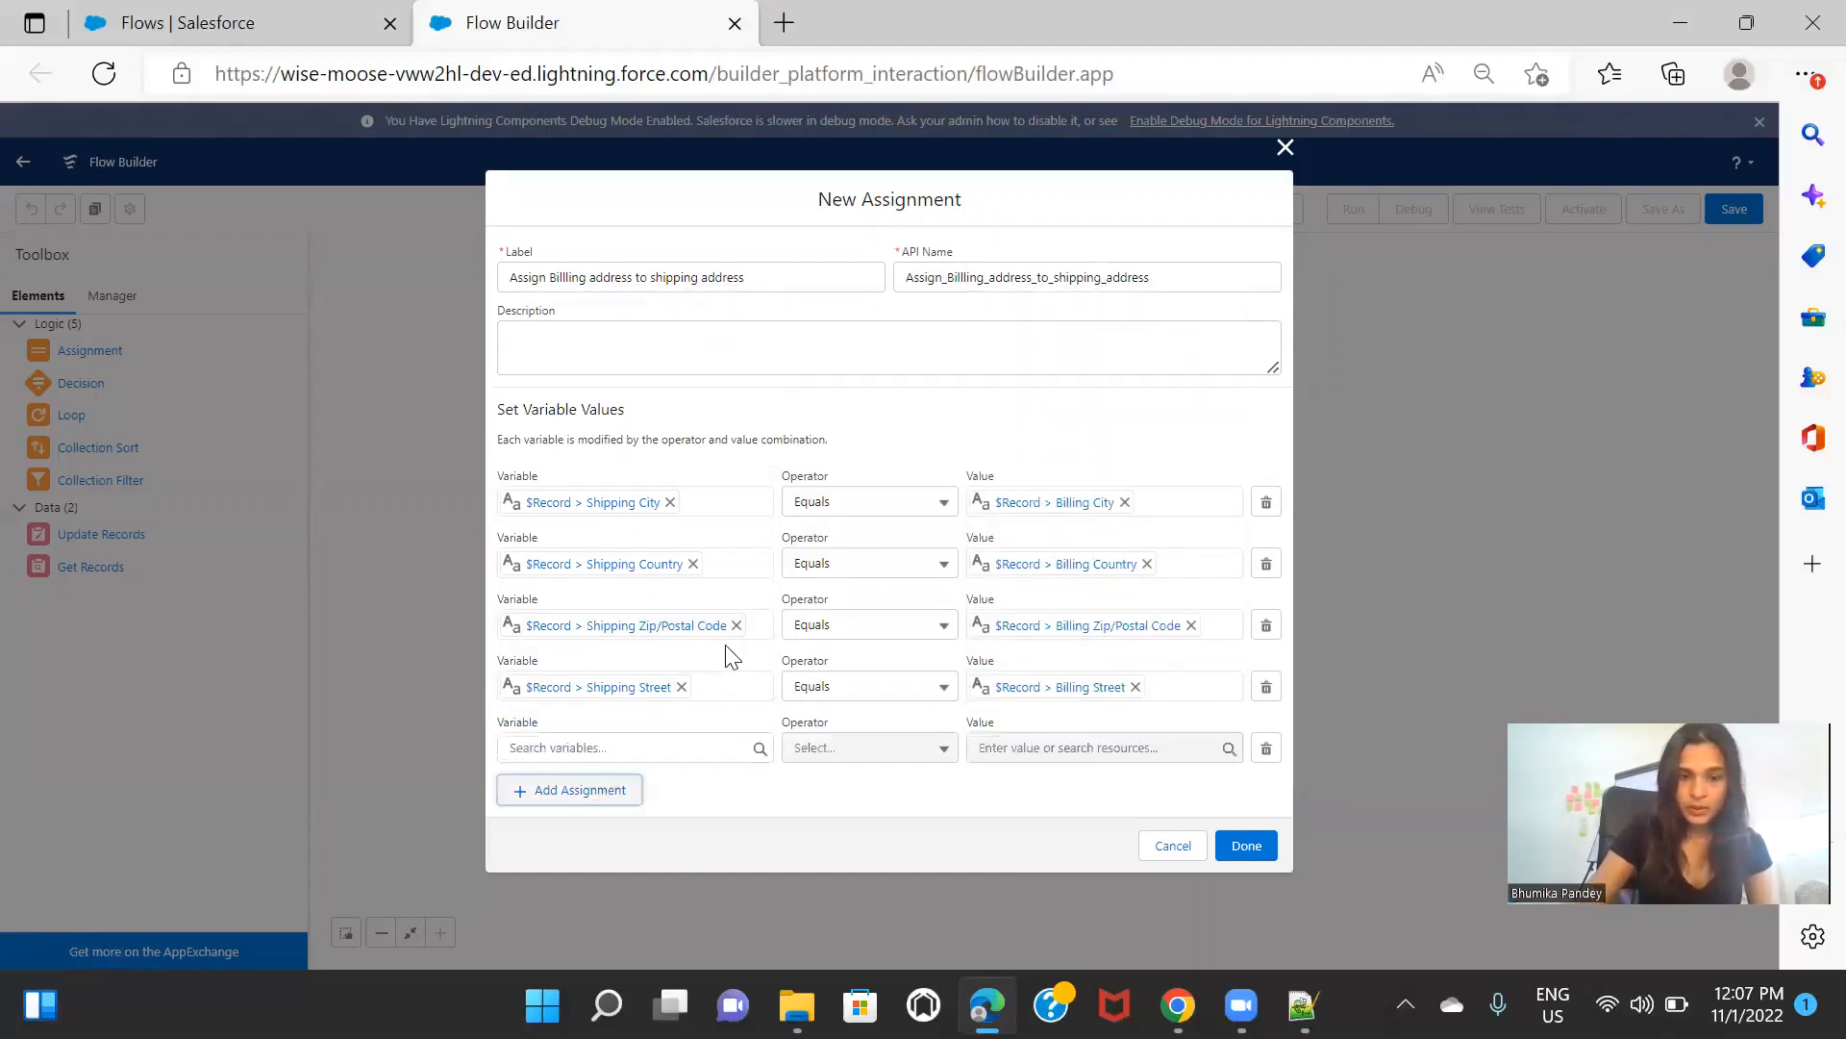
{"action": "left_click", "coordinate": [606, 749]}
{"action": "type", "text": "re"}
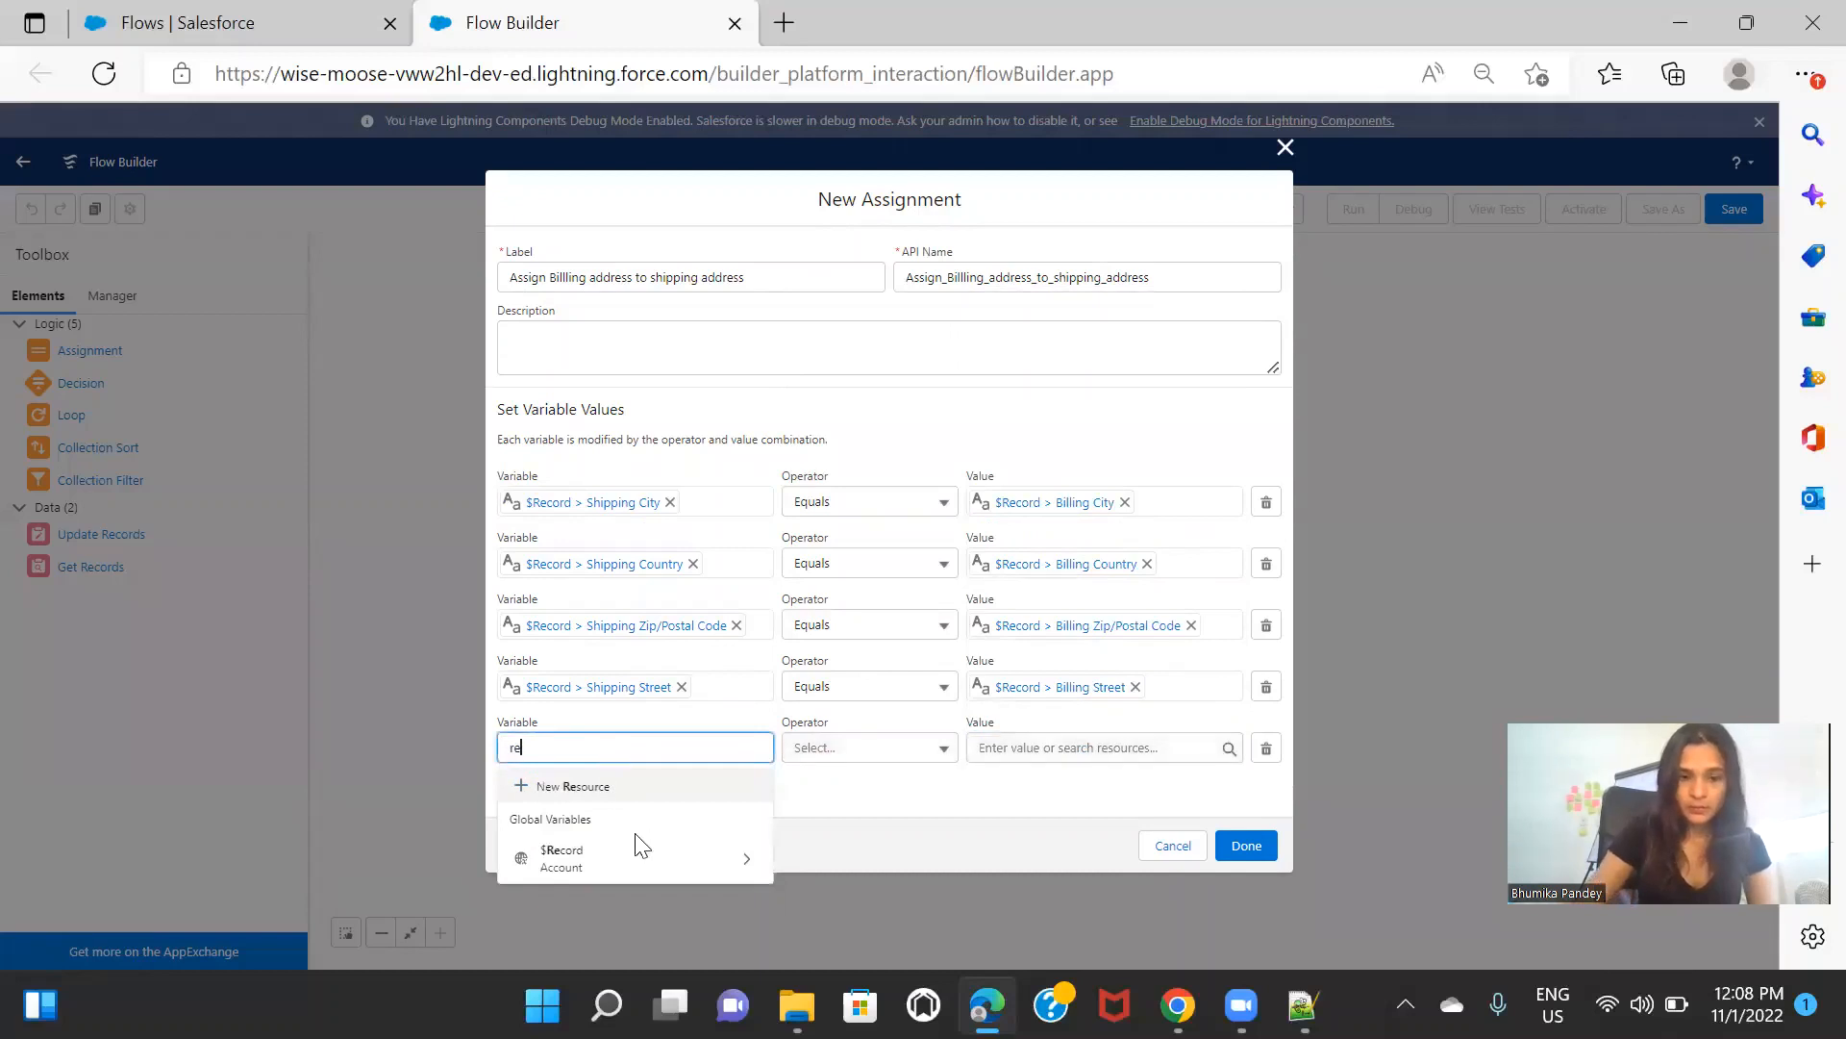
{"action": "left_click", "coordinate": [639, 858]}
{"action": "type", "text": "shipp"}
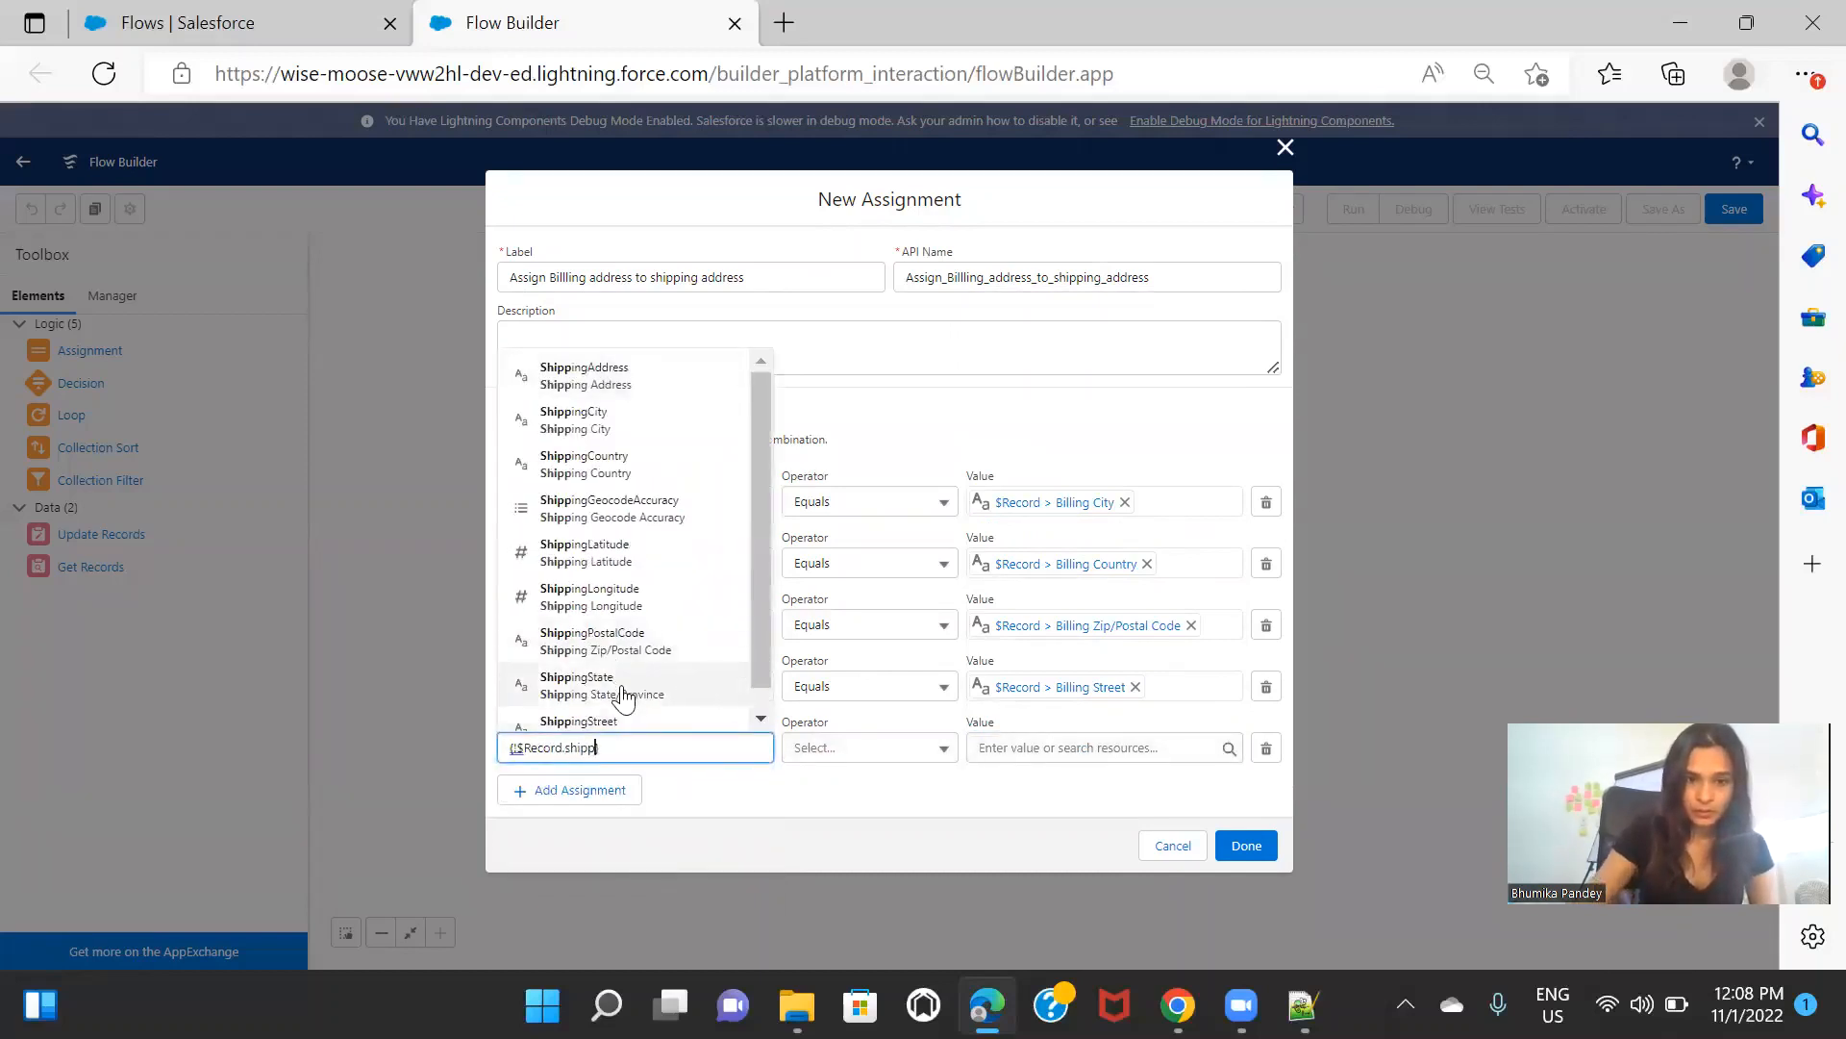
{"action": "left_click", "coordinate": [623, 696]}
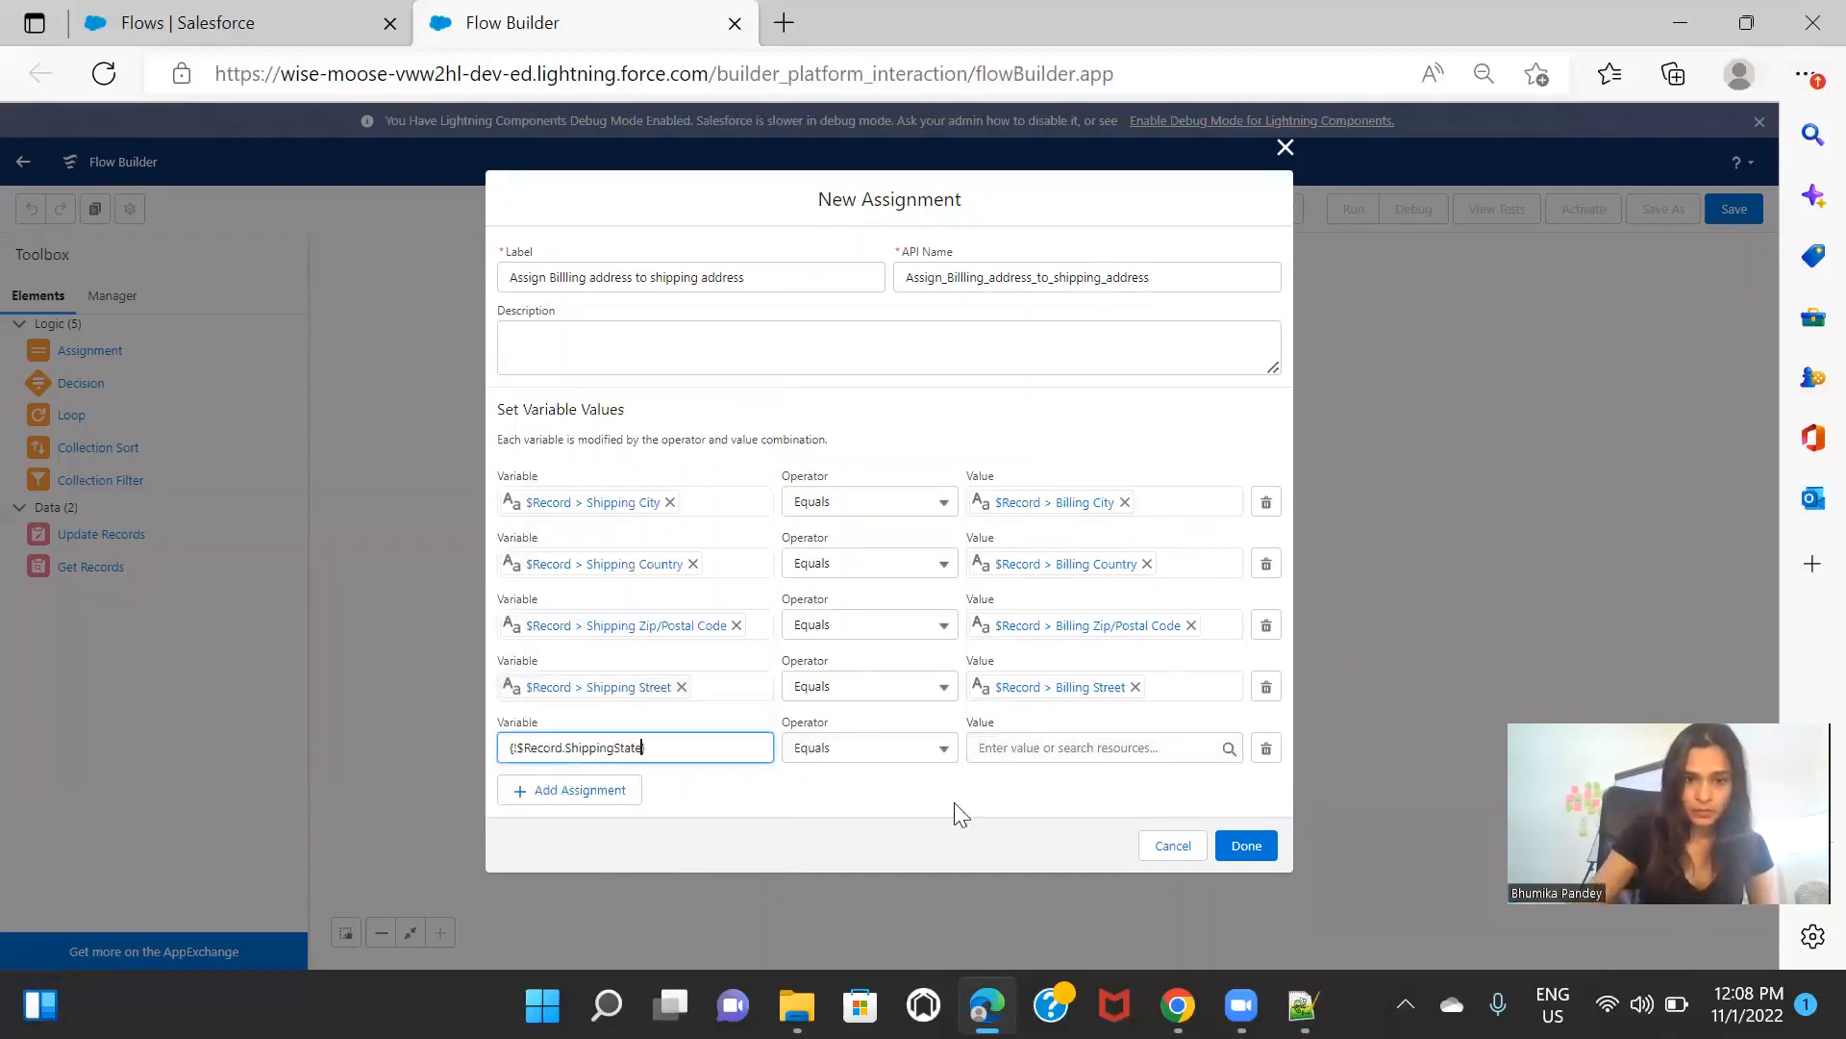
{"action": "left_click", "coordinate": [1040, 749]}
{"action": "type", "text": "rec"}
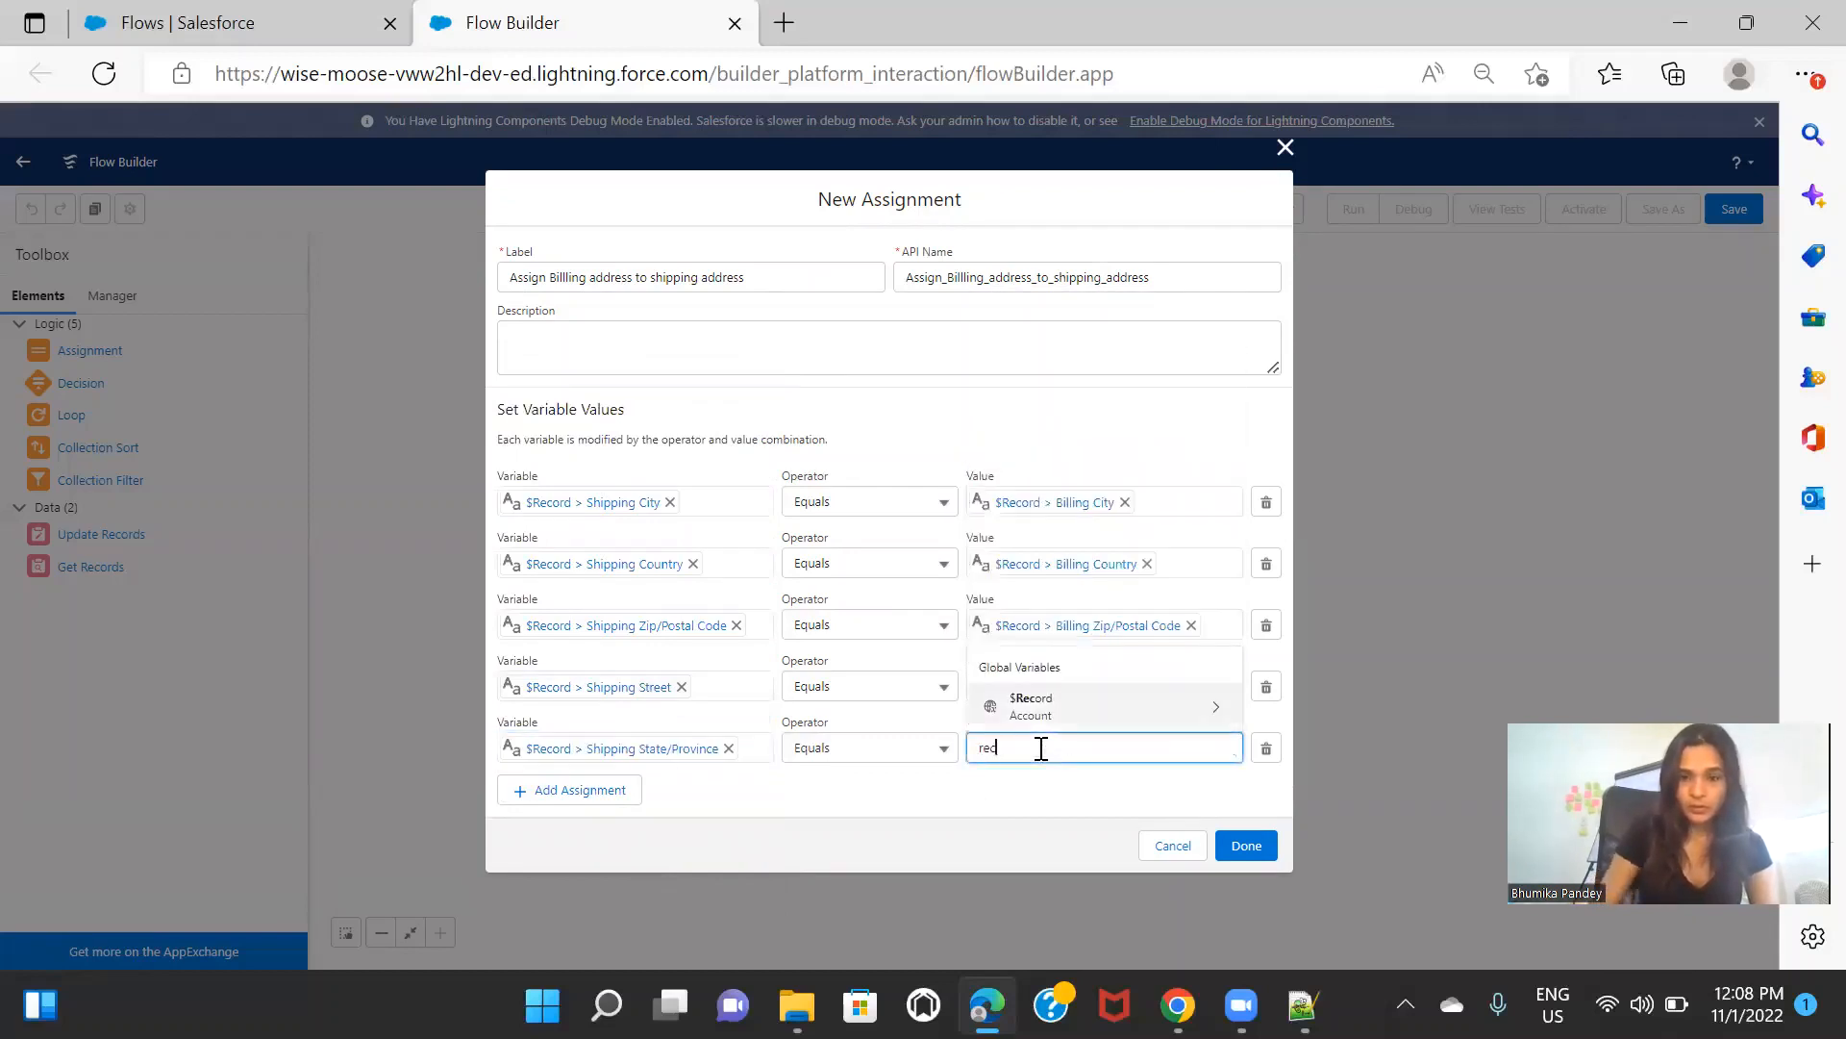
{"action": "left_click", "coordinate": [1043, 716]}
{"action": "type", "text": "billi"}
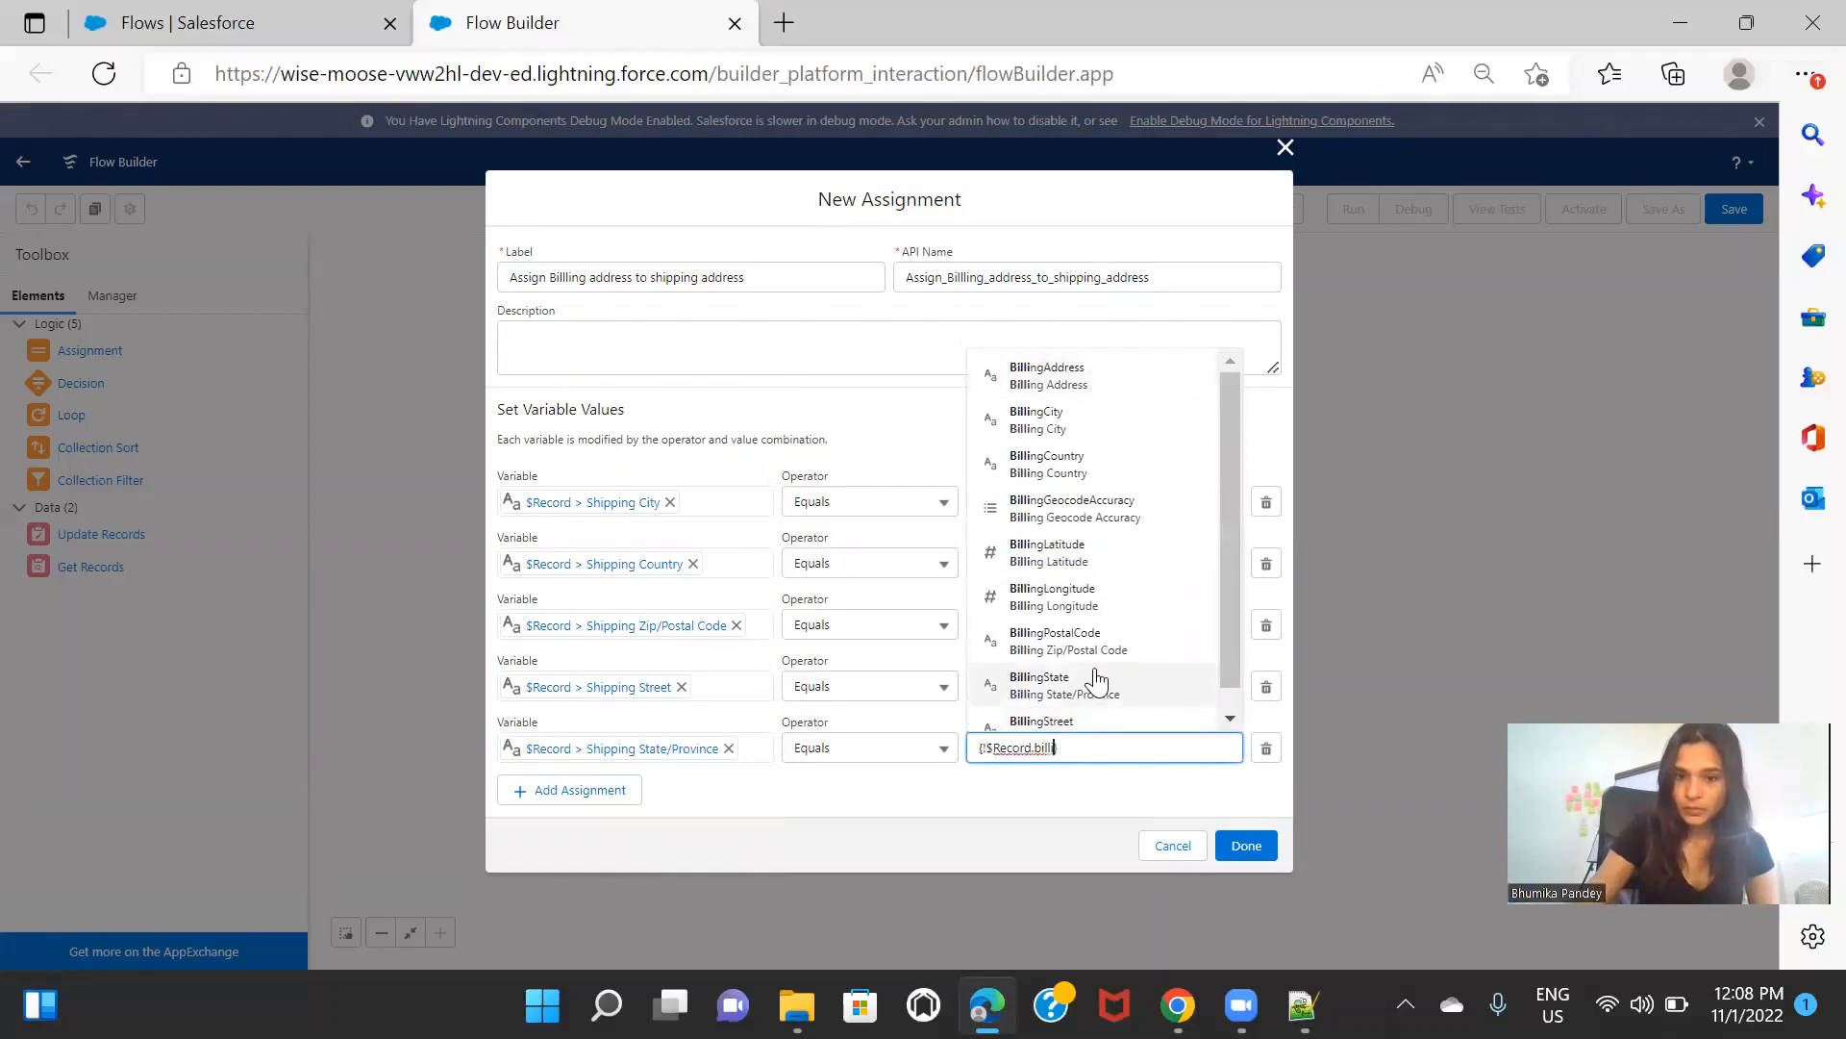
{"action": "left_click", "coordinate": [1091, 684]}
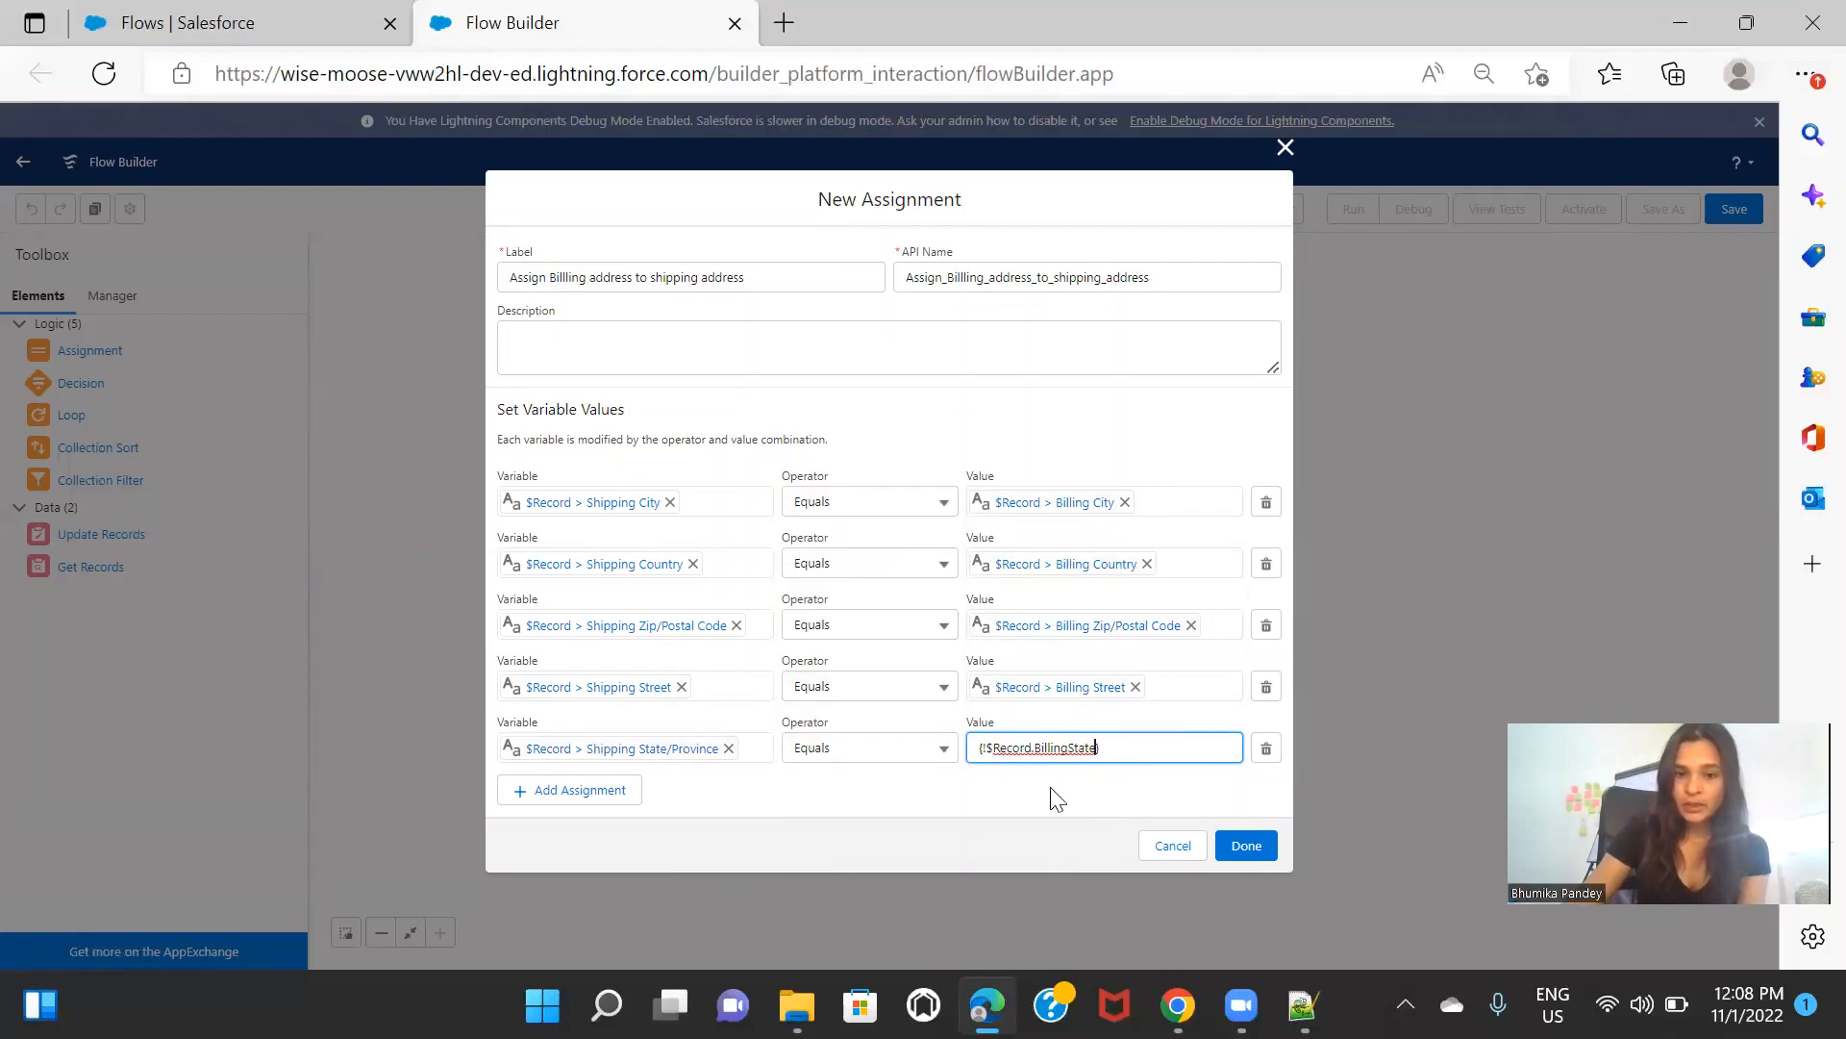
Step: Finish the new Assignment element and connect the Start element to it on the canvas
{"action": "left_click", "coordinate": [959, 798]}
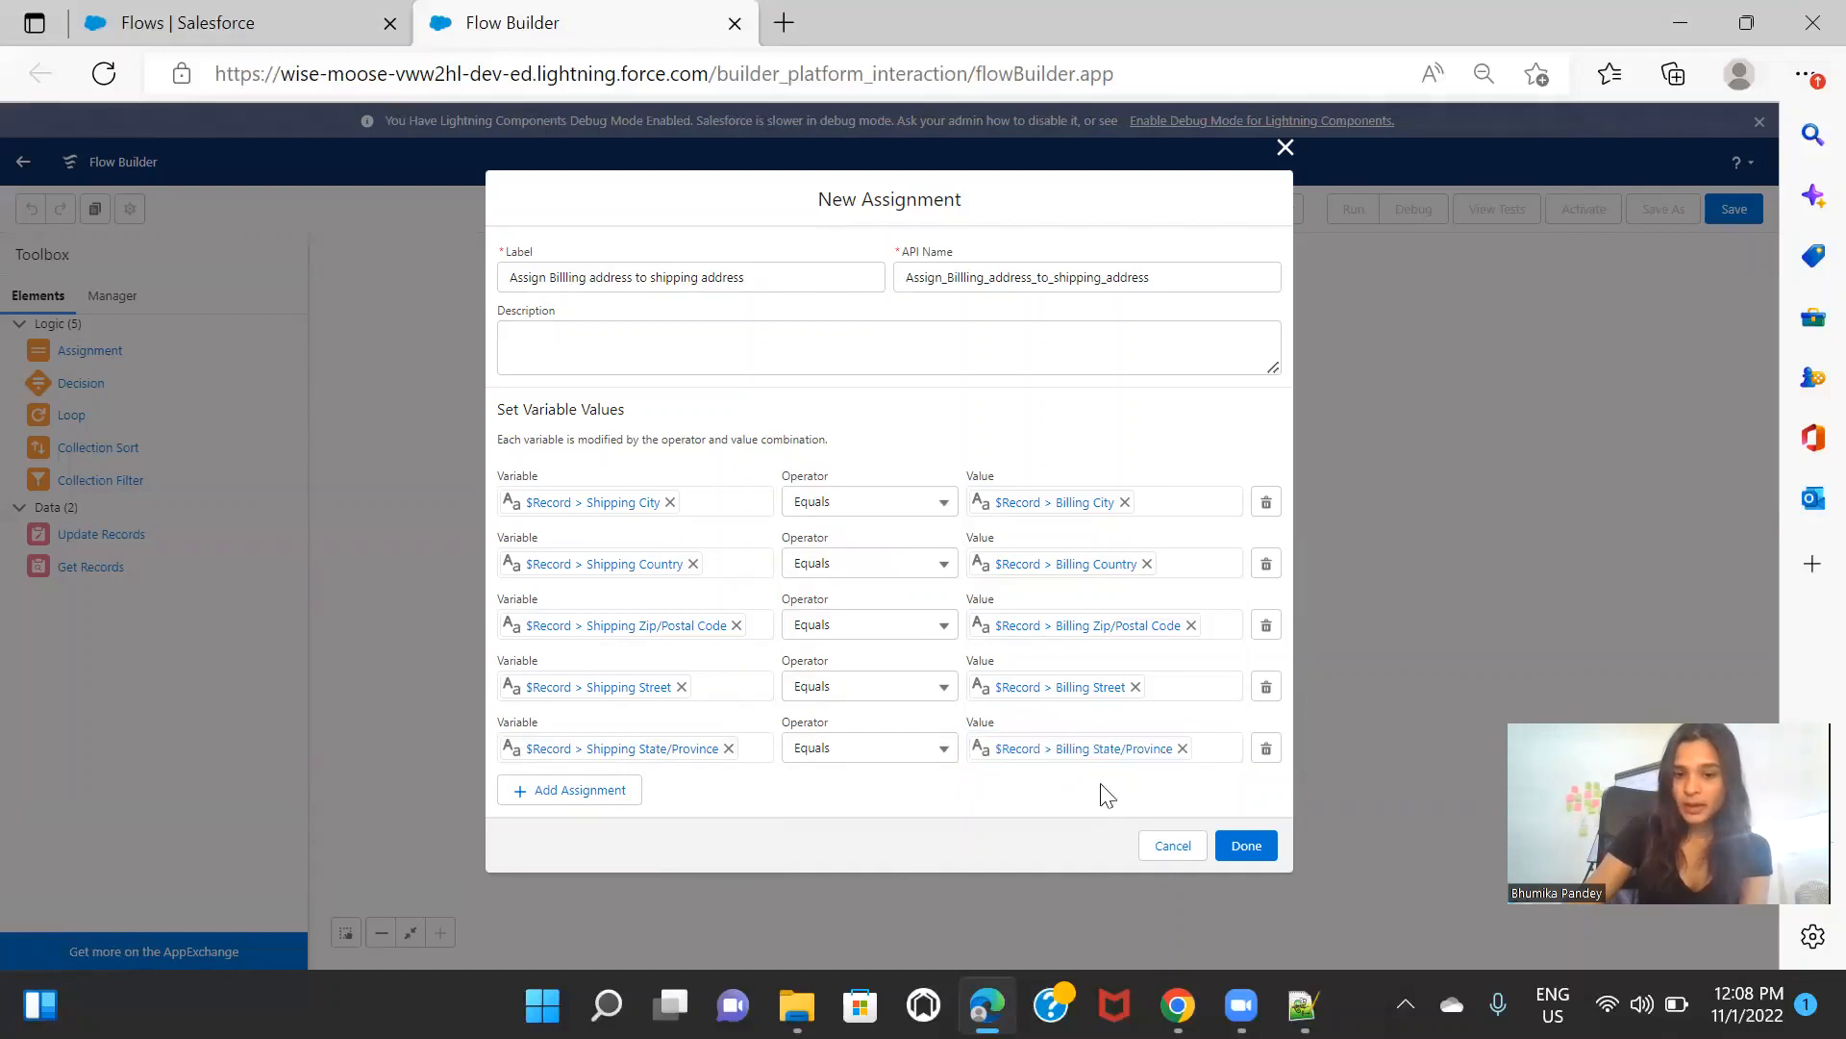
{"action": "left_click", "coordinate": [1244, 846]}
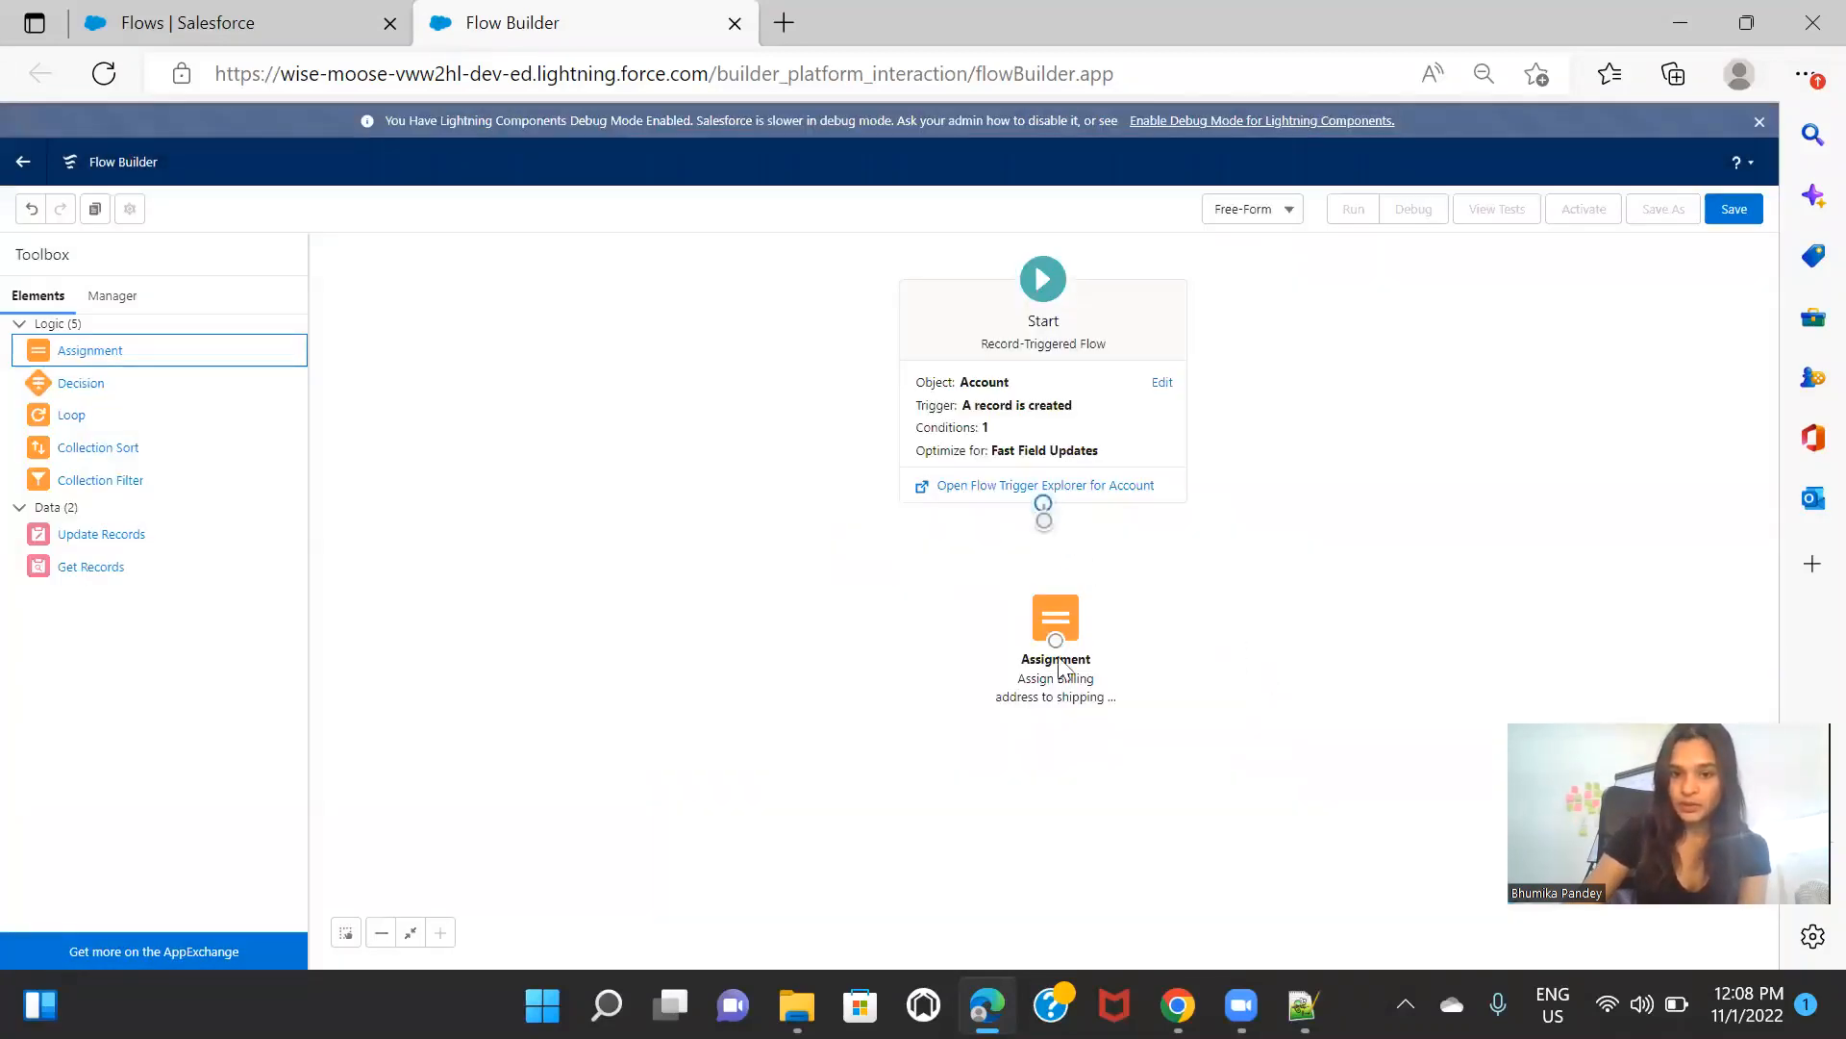
{"action": "left_click_drag", "start_coordinate": [1044, 503], "coordinate": [1055, 620]}
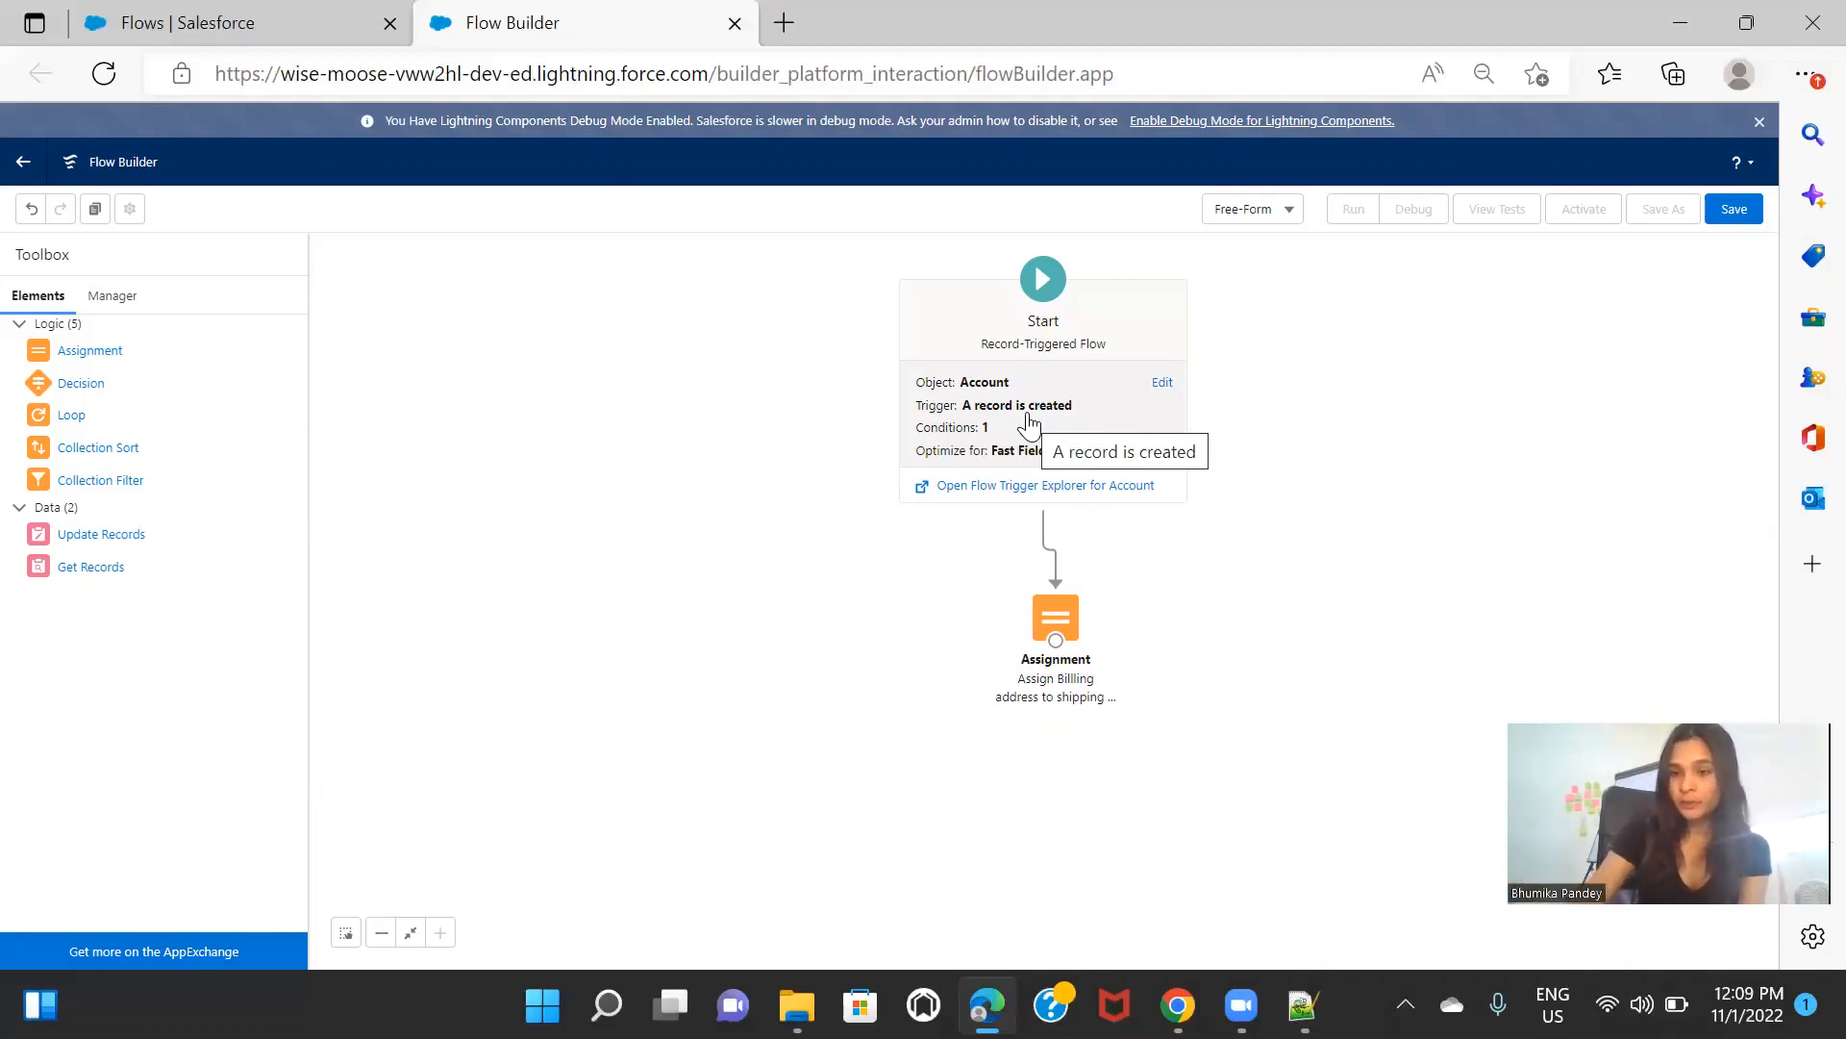
Step: Save the flow with the label Address Stamping and activate it
{"action": "left_click", "coordinate": [1734, 209]}
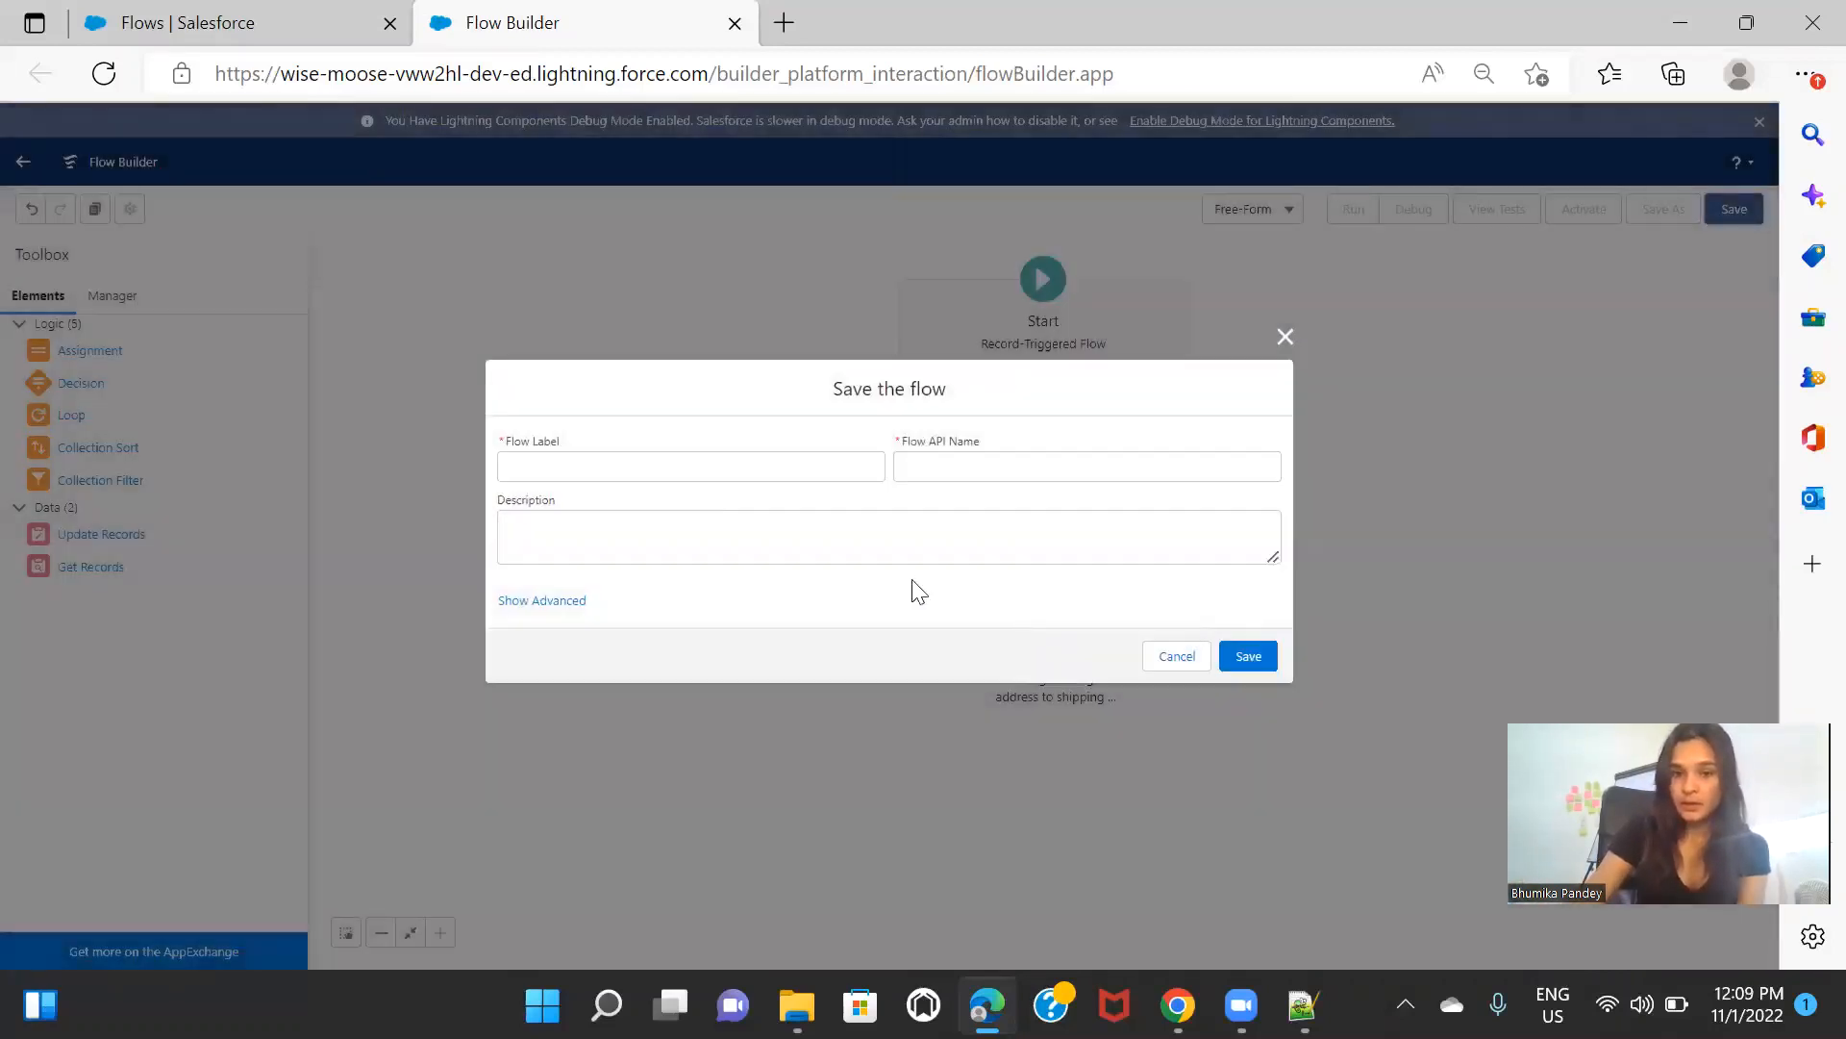
{"action": "left_click", "coordinate": [688, 461]}
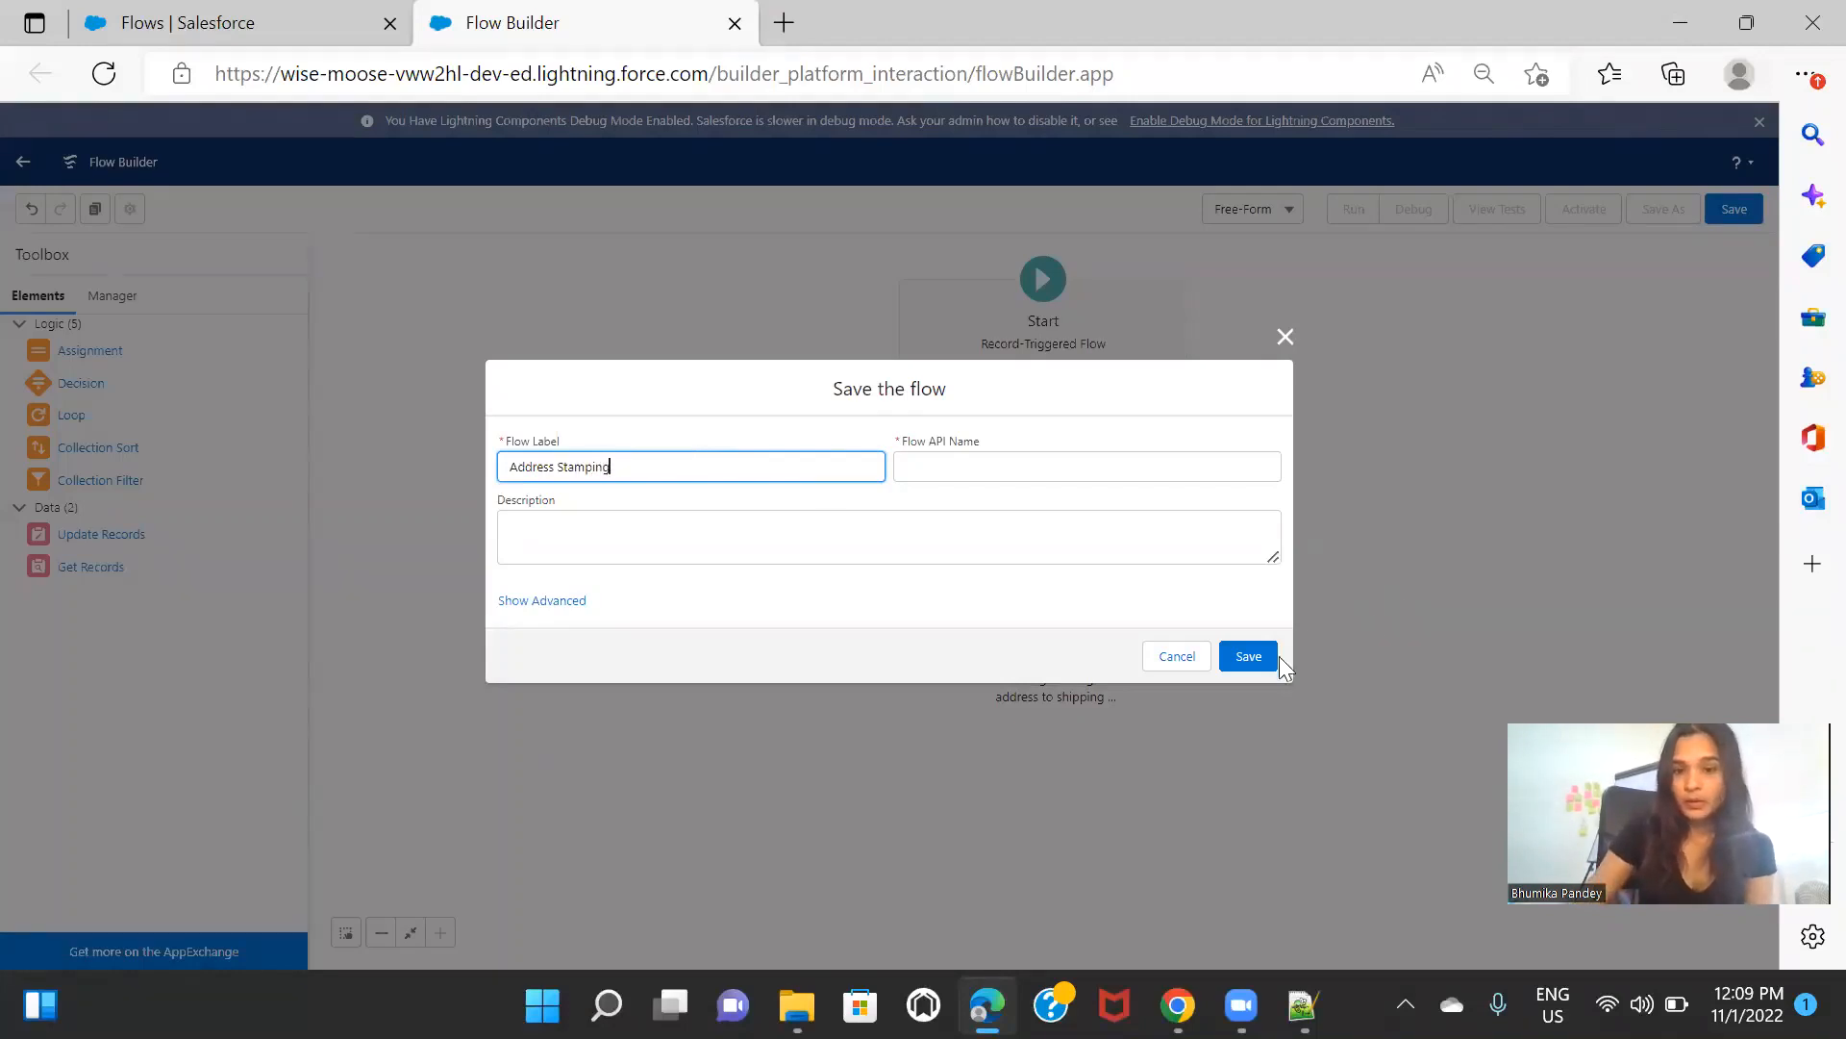
{"action": "left_click", "coordinate": [1247, 658]}
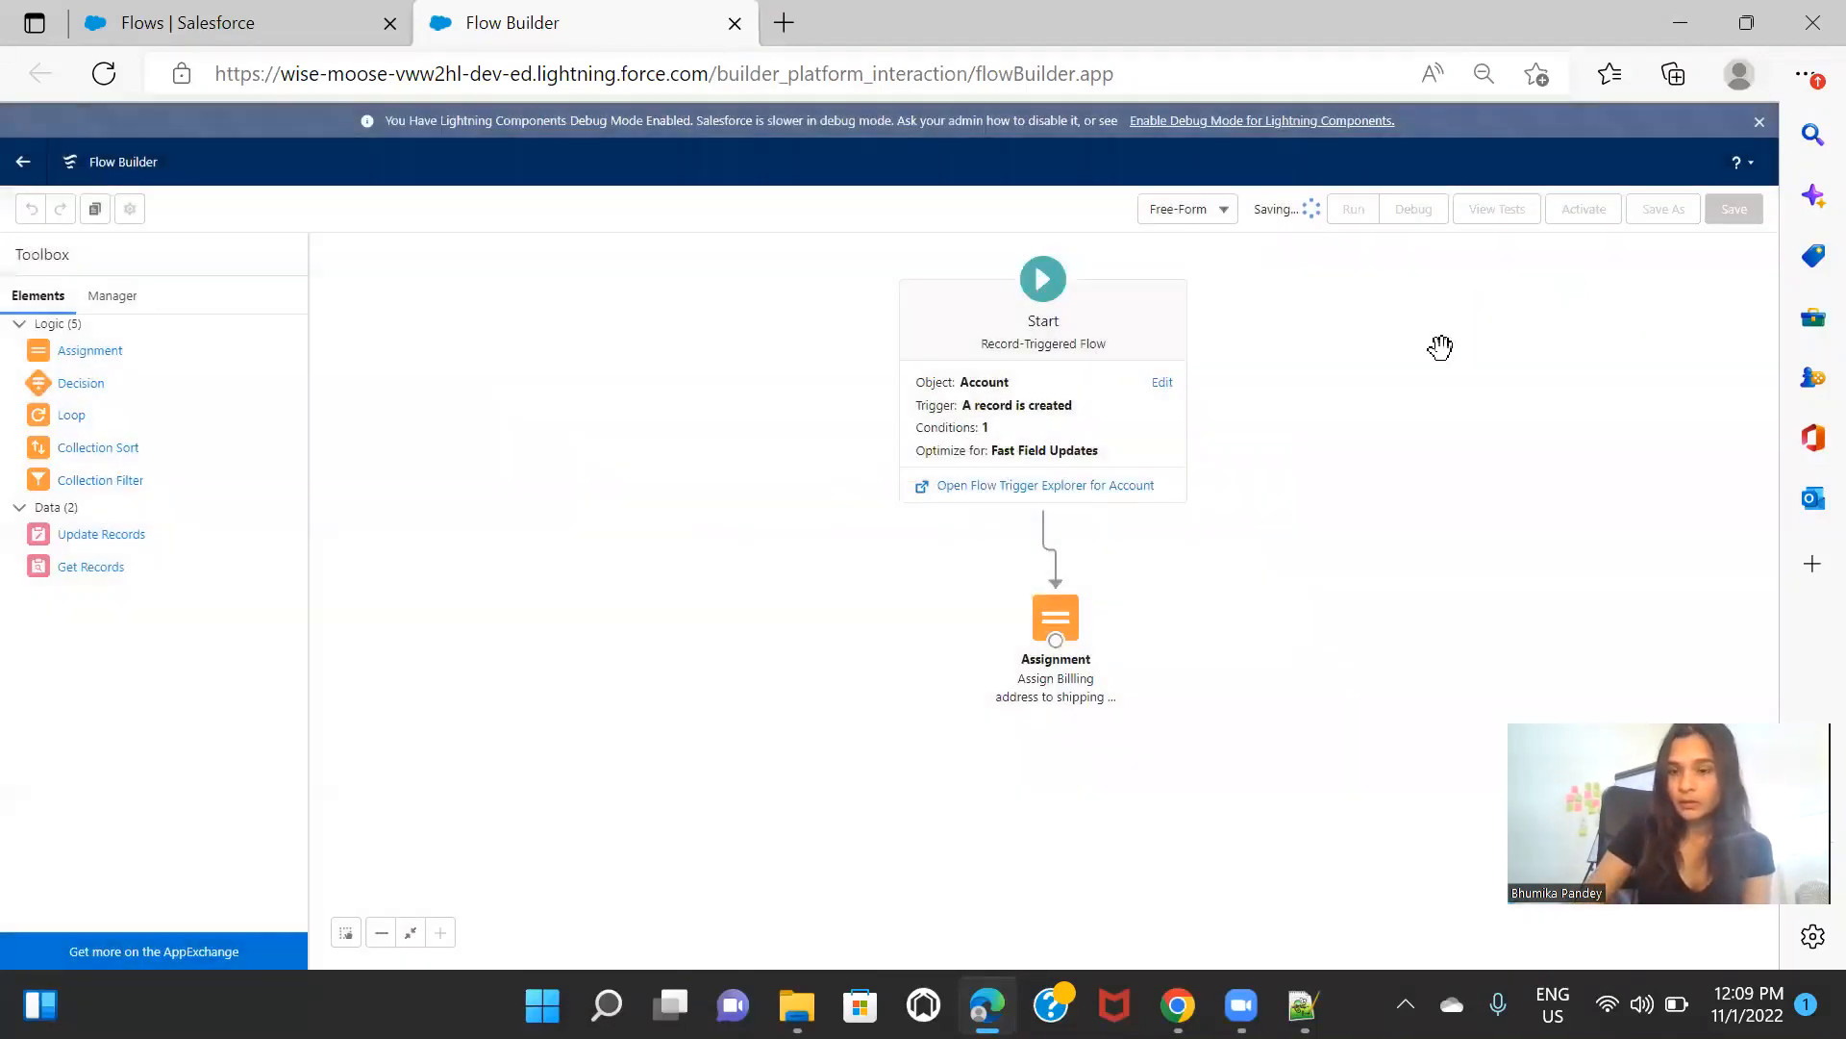
{"action": "left_click", "coordinate": [1586, 209]}
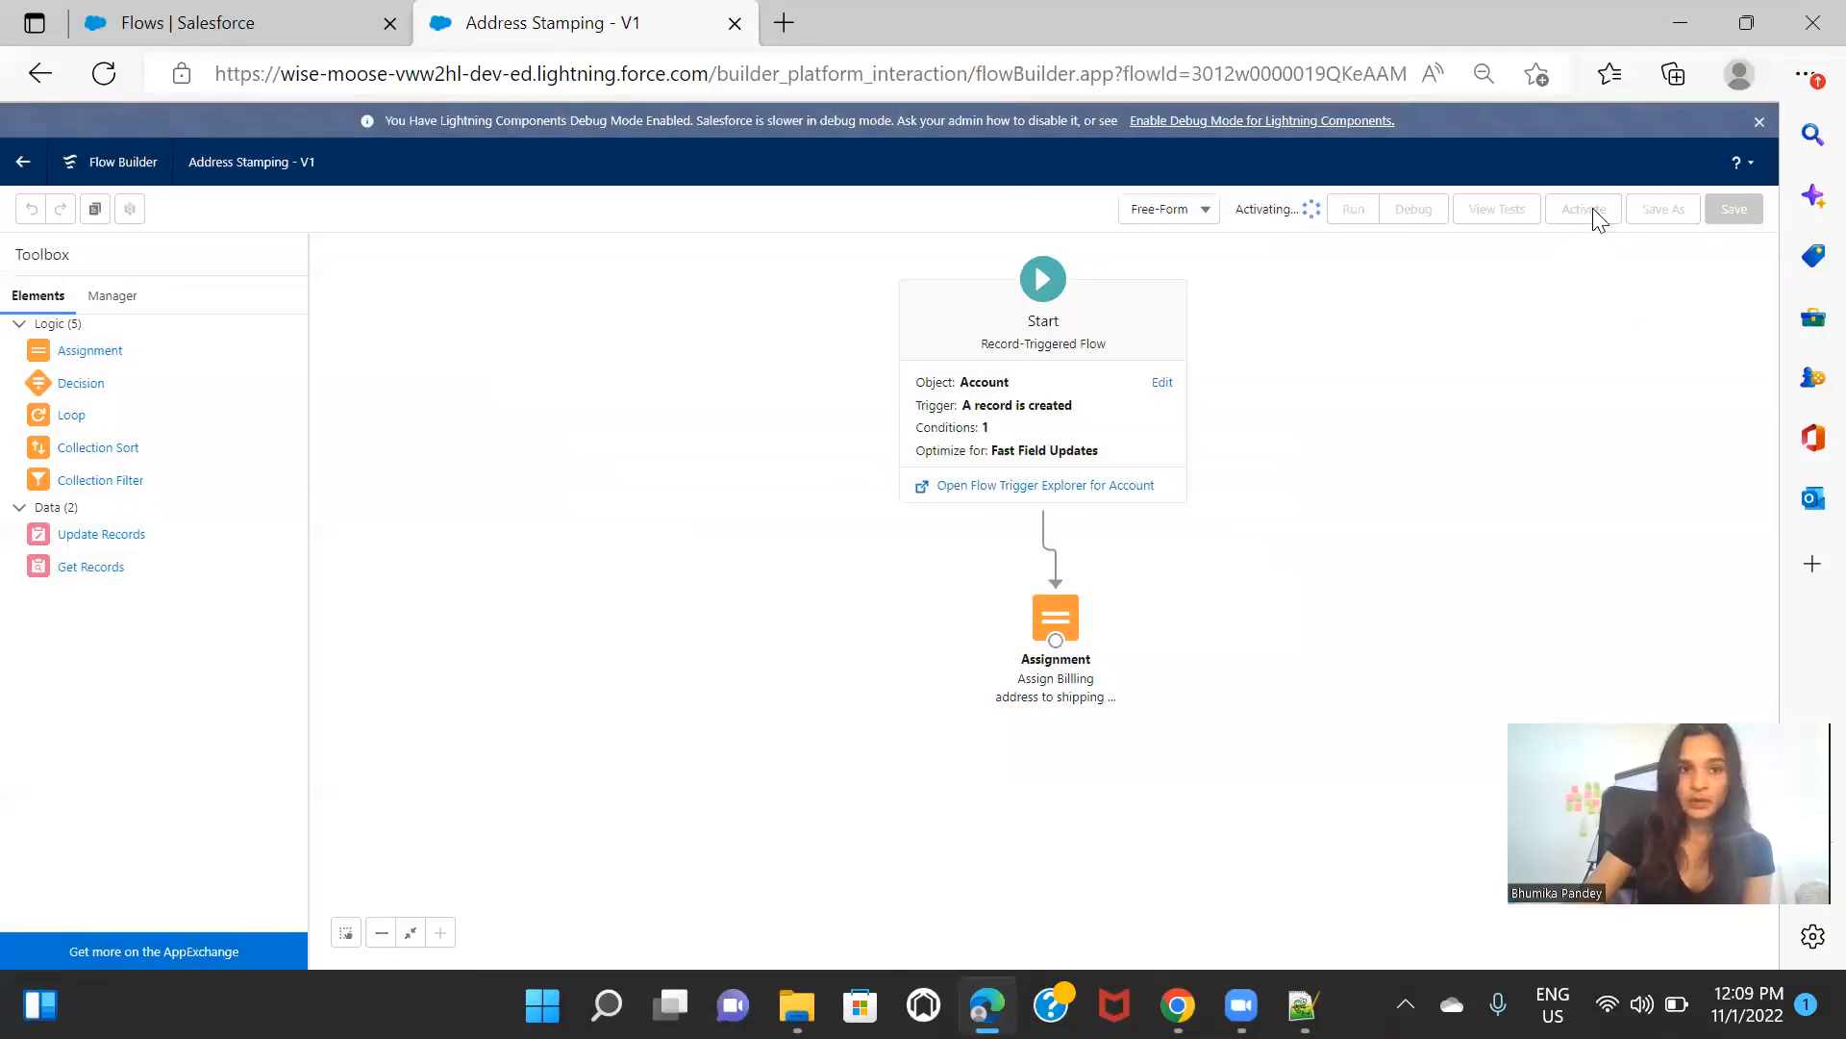
Step: Find Accounts through the App Launcher, open its list of records and dismiss the Guidance Center
{"action": "left_click", "coordinate": [230, 21]}
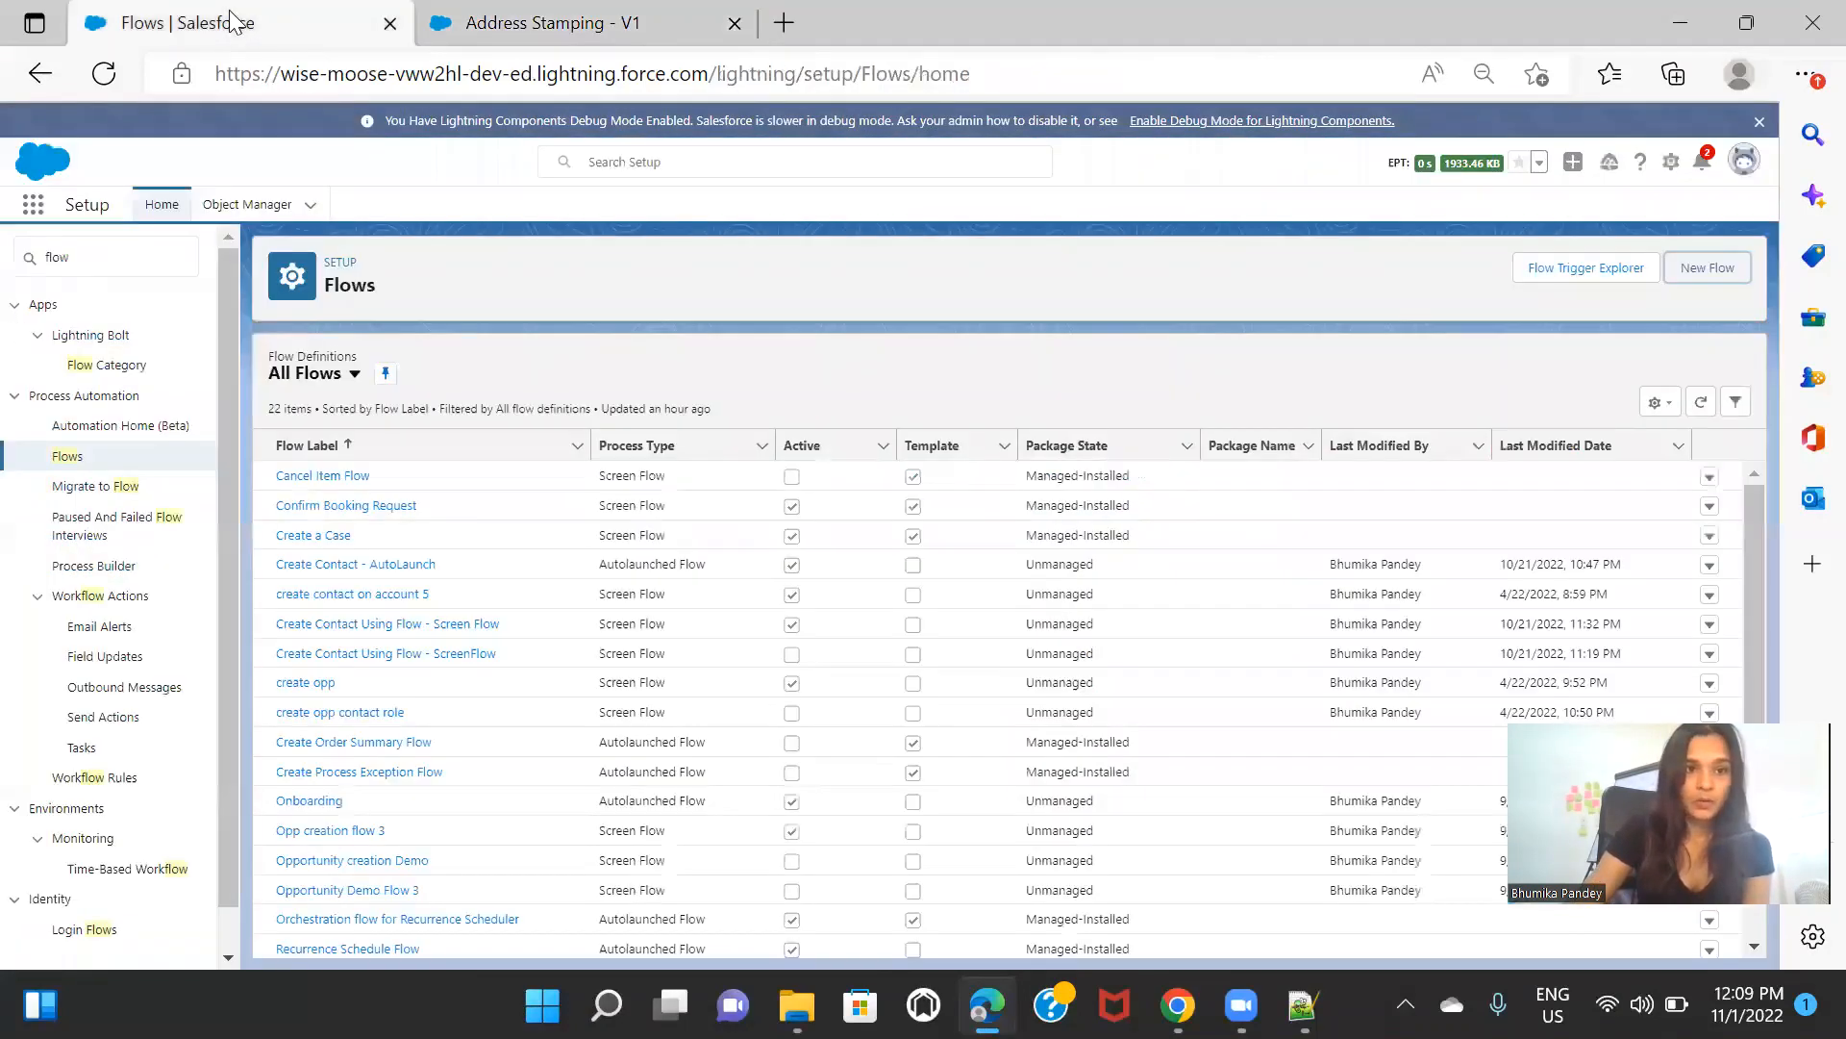
{"action": "left_click", "coordinate": [32, 205]}
{"action": "type", "text": "accou"}
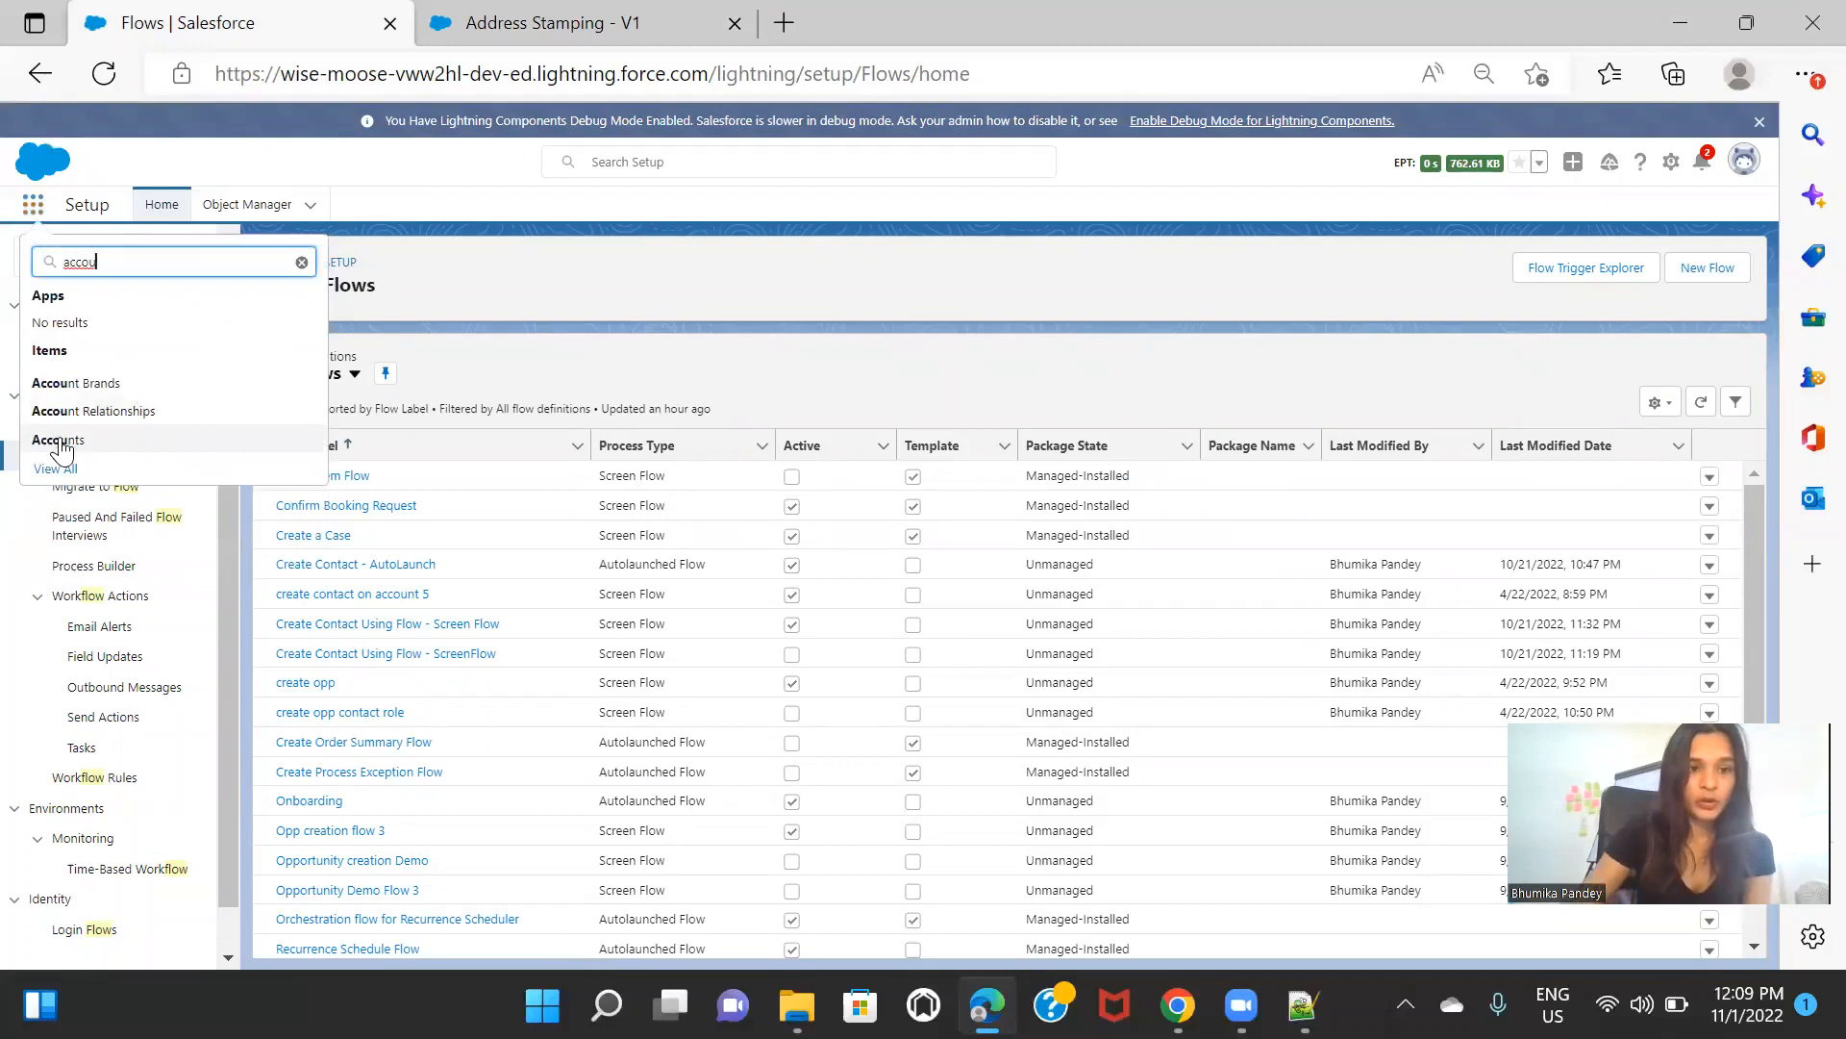
{"action": "left_click", "coordinate": [60, 438]}
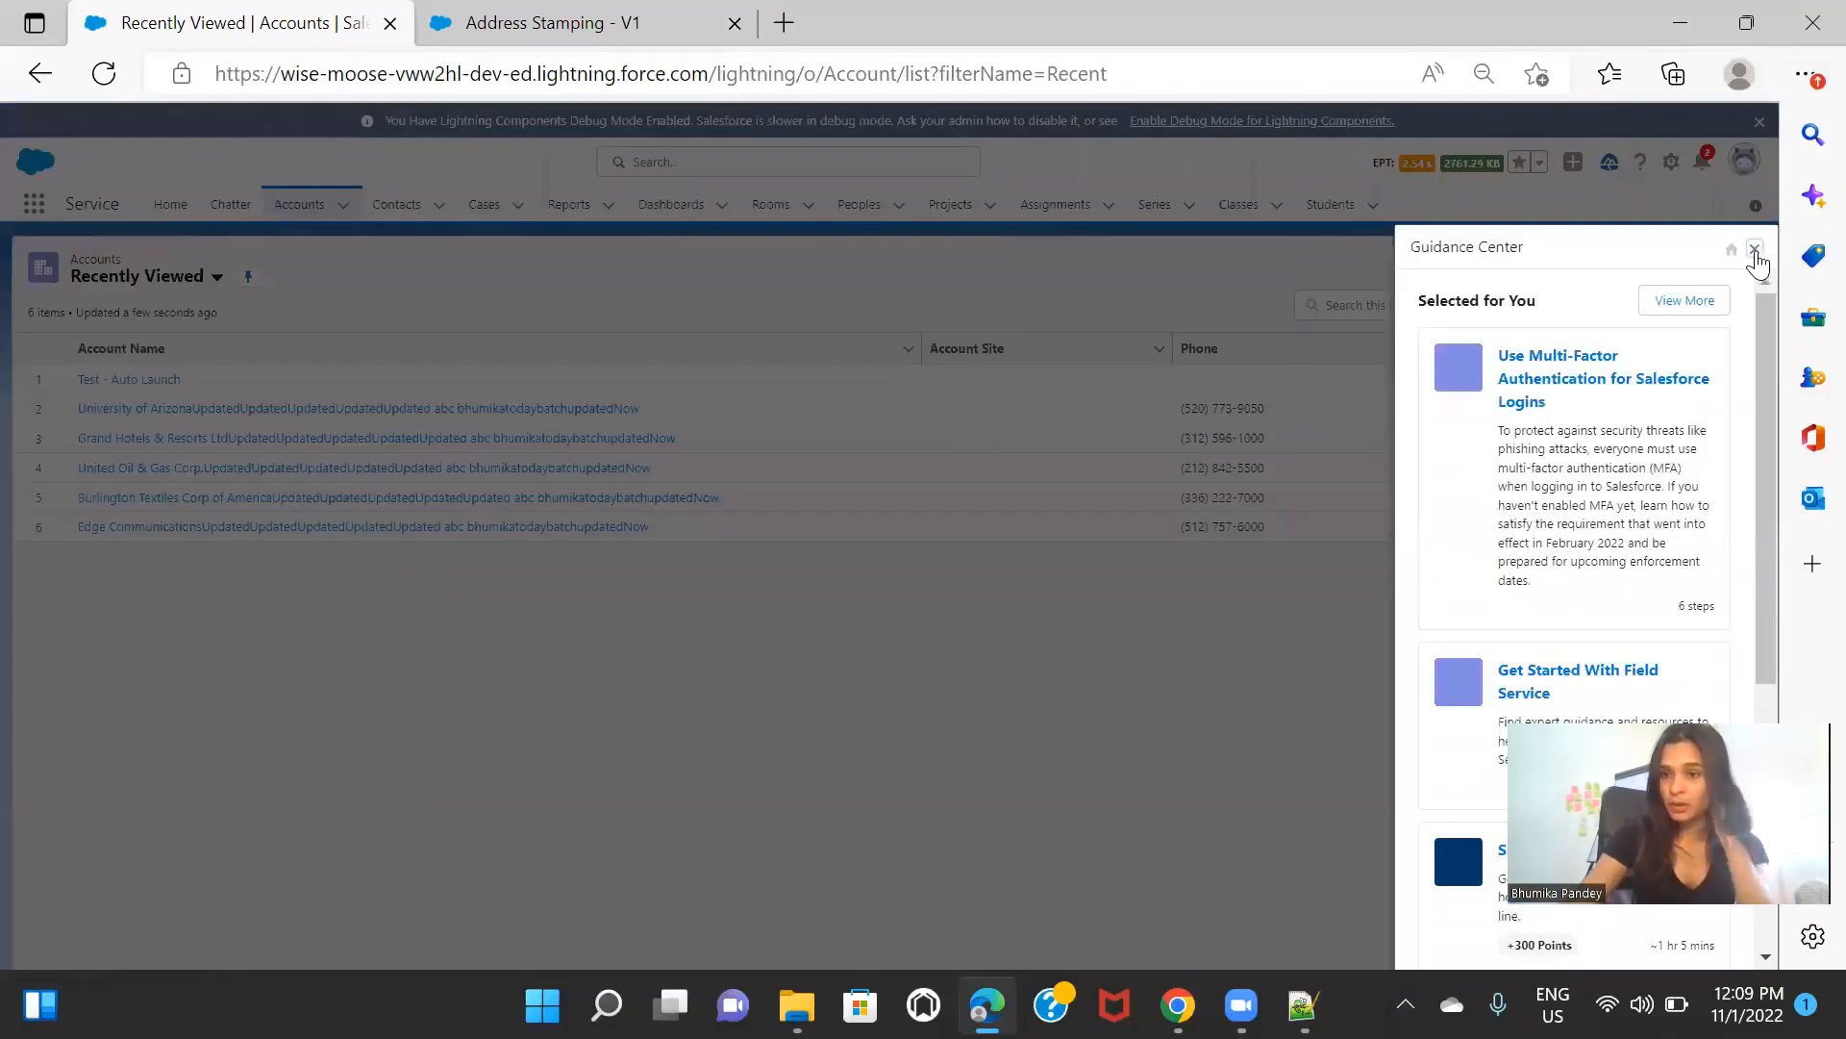
{"action": "left_click", "coordinate": [1755, 252]}
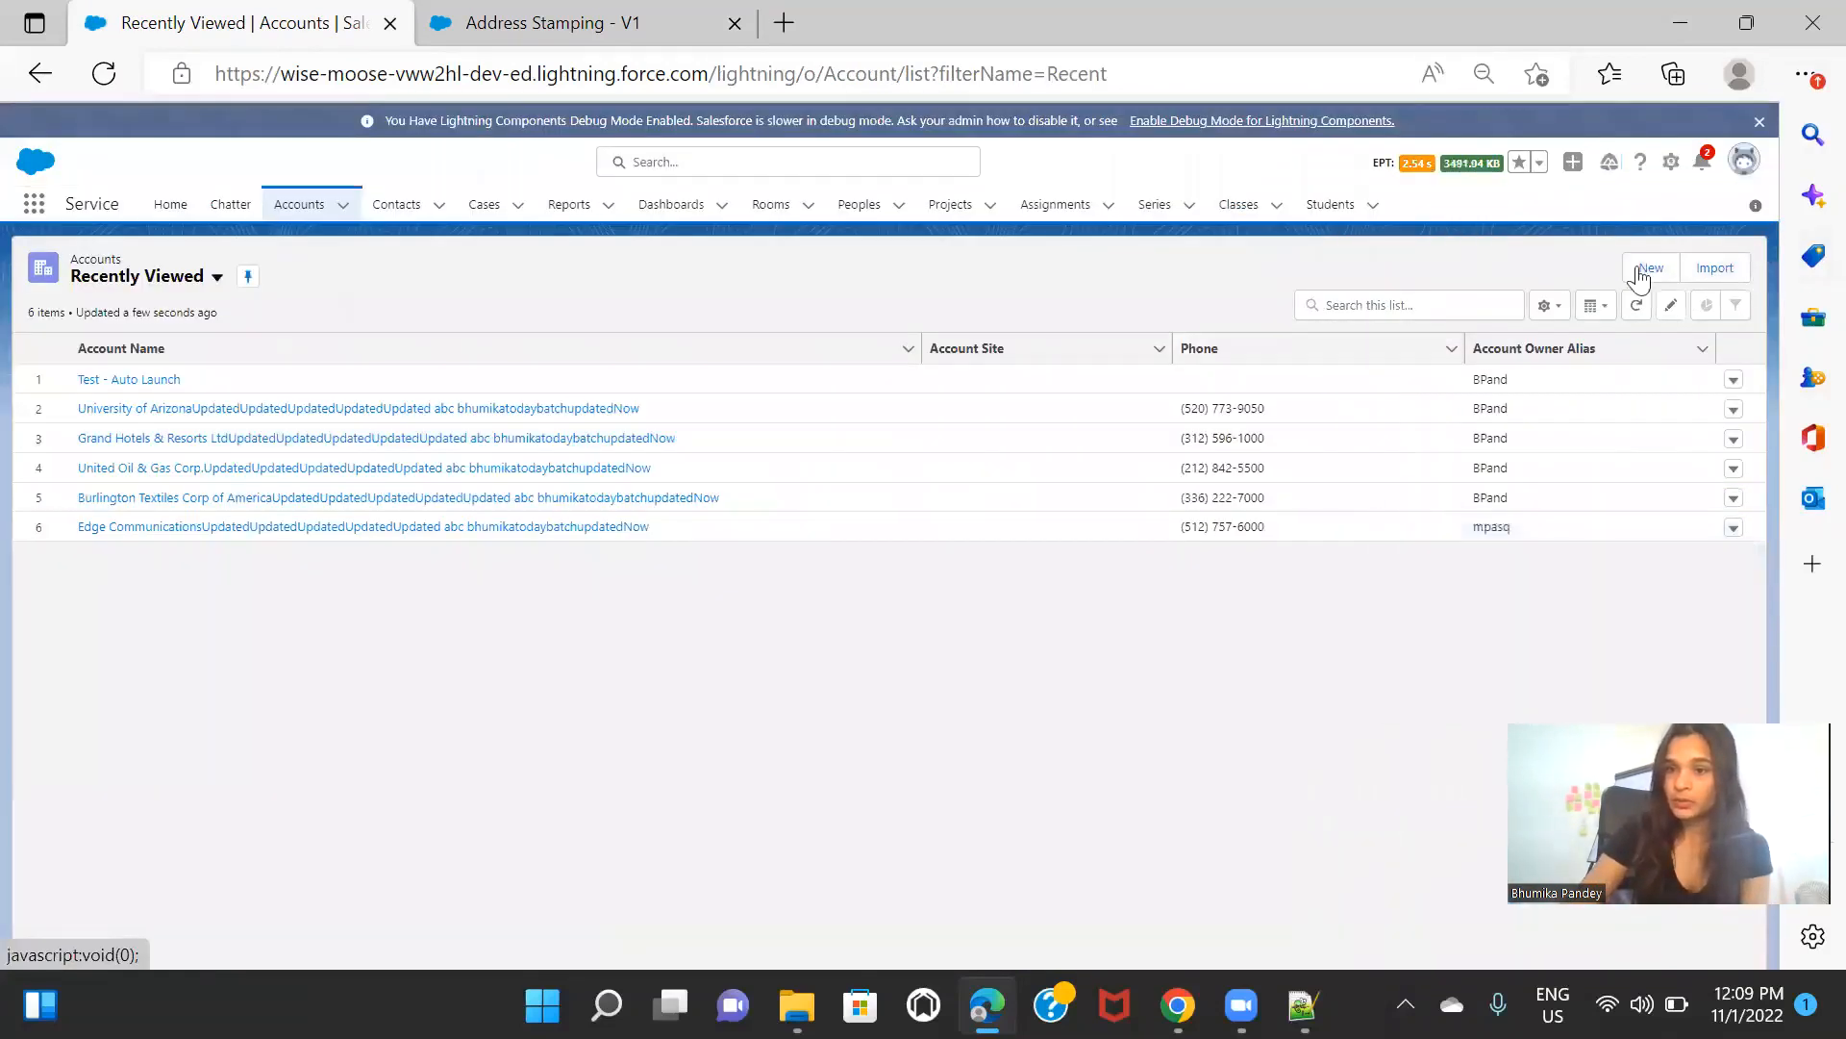
Step: Start a new account with the Rating set to Hot and the Account Name set to Account from Flow
{"action": "left_click", "coordinate": [1646, 269]}
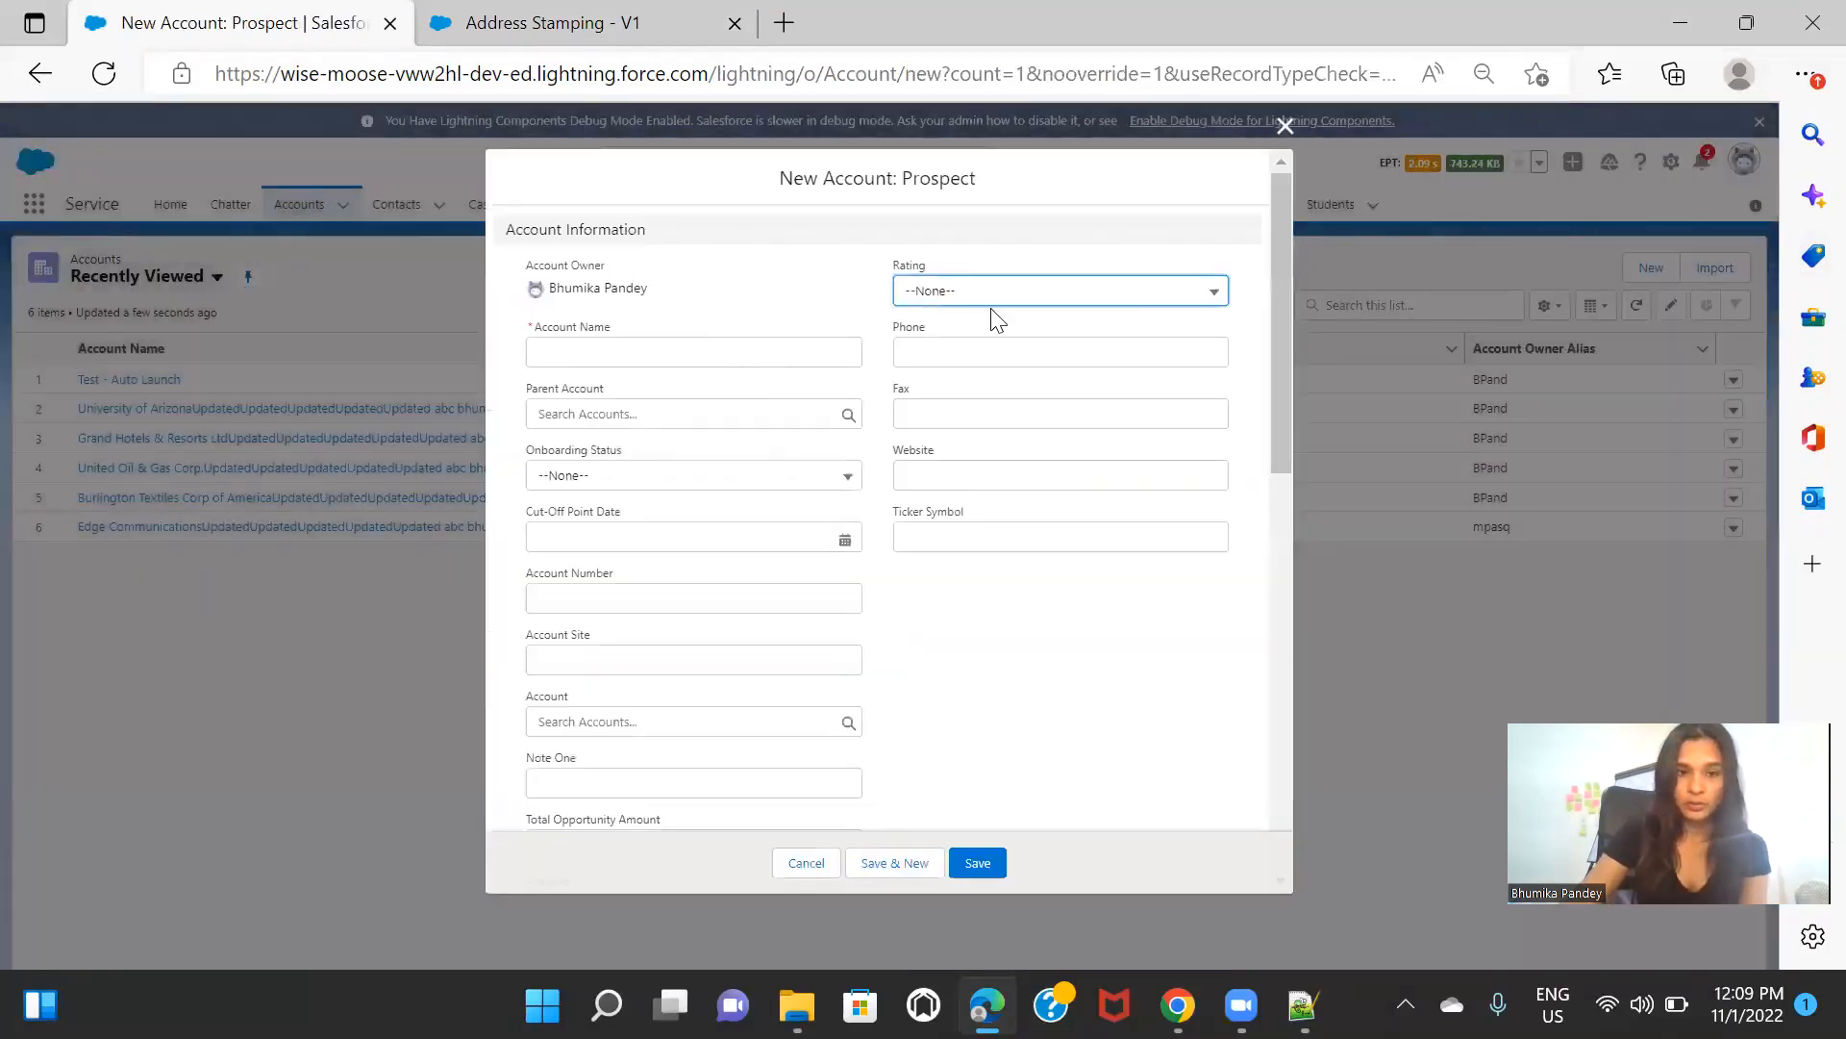
{"action": "left_click", "coordinate": [991, 293]}
{"action": "left_click", "coordinate": [988, 364]}
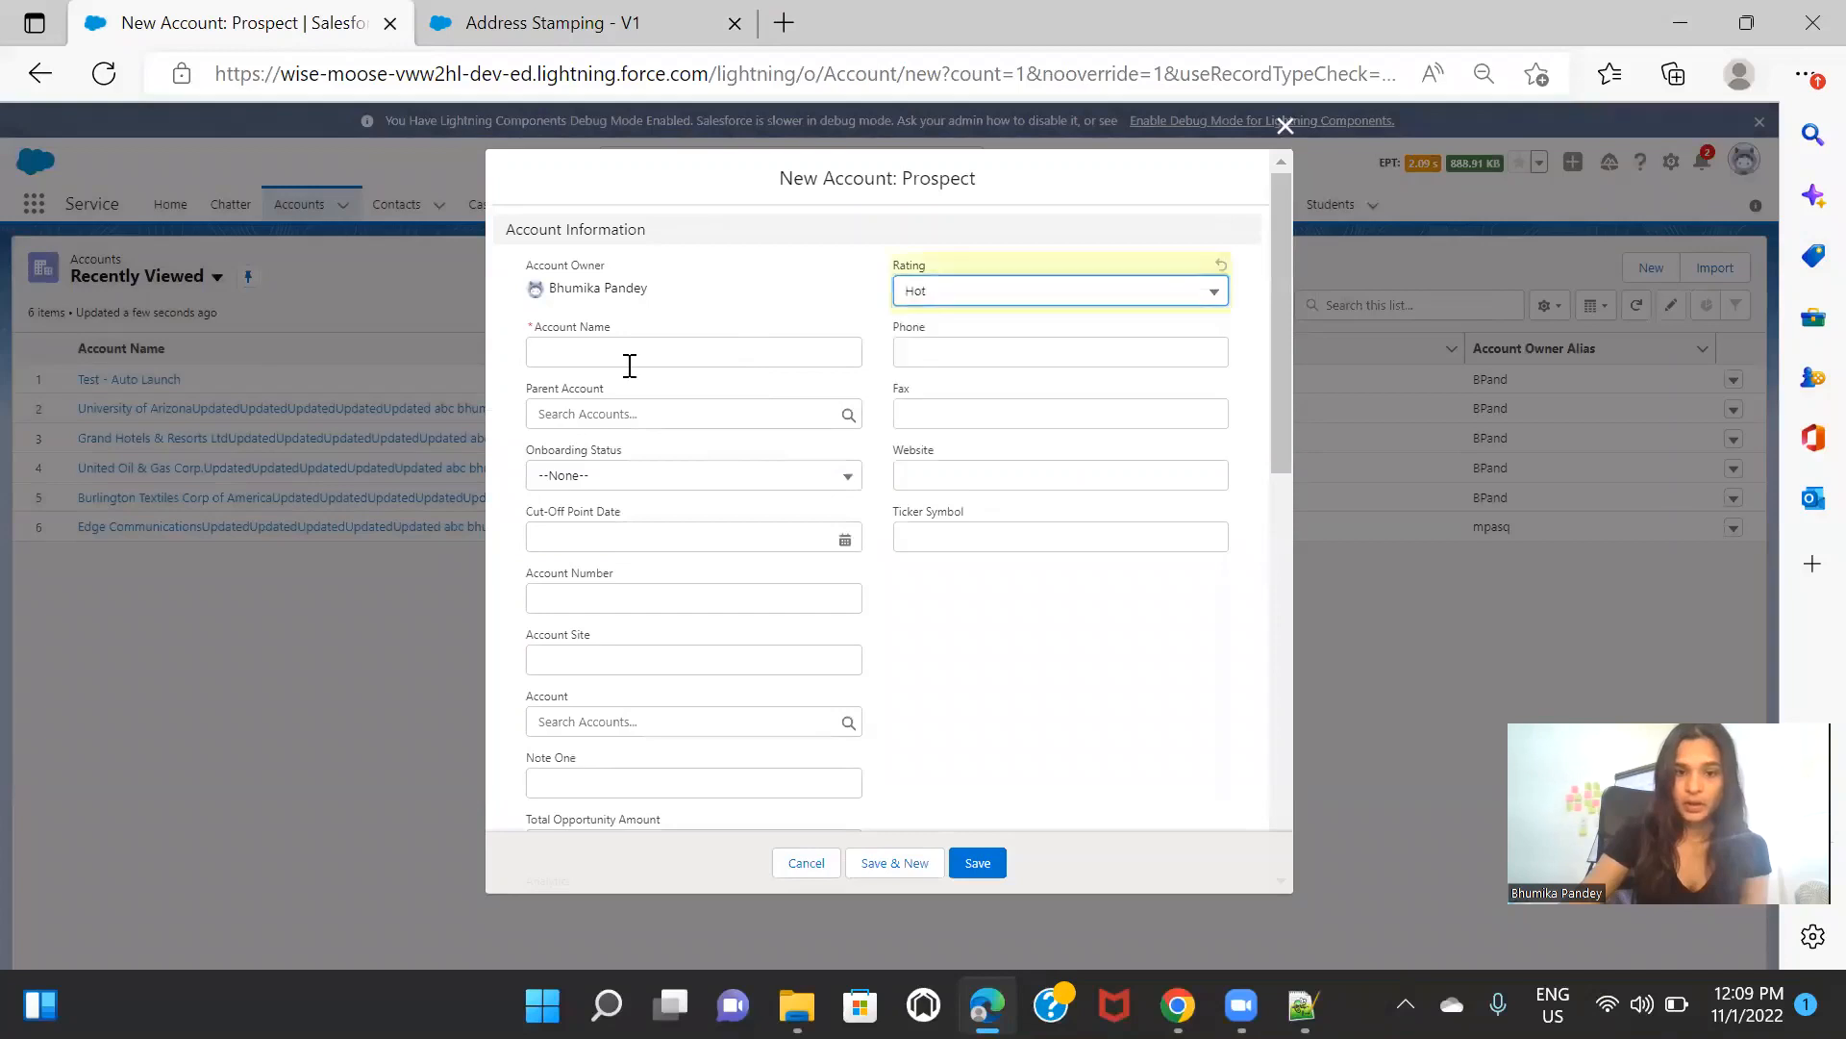
{"action": "left_click", "coordinate": [630, 361]}
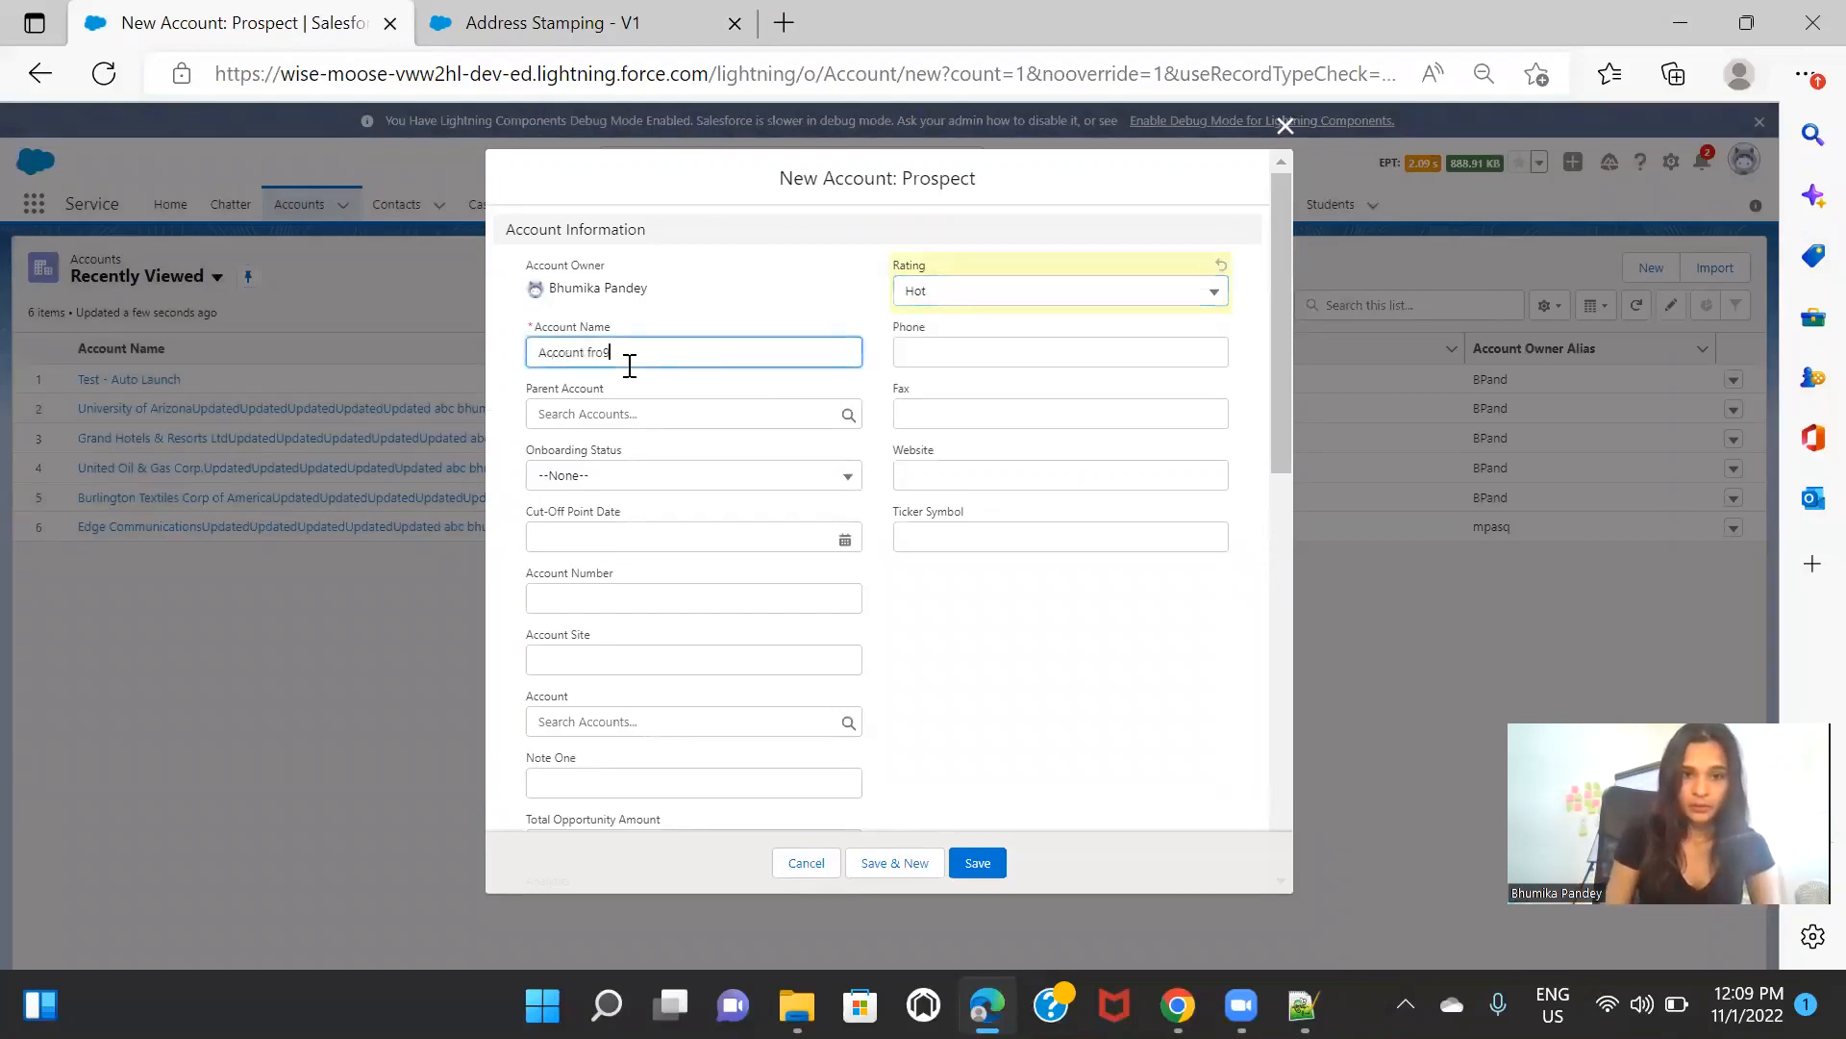
{"action": "type", "text": "Account from Flow"}
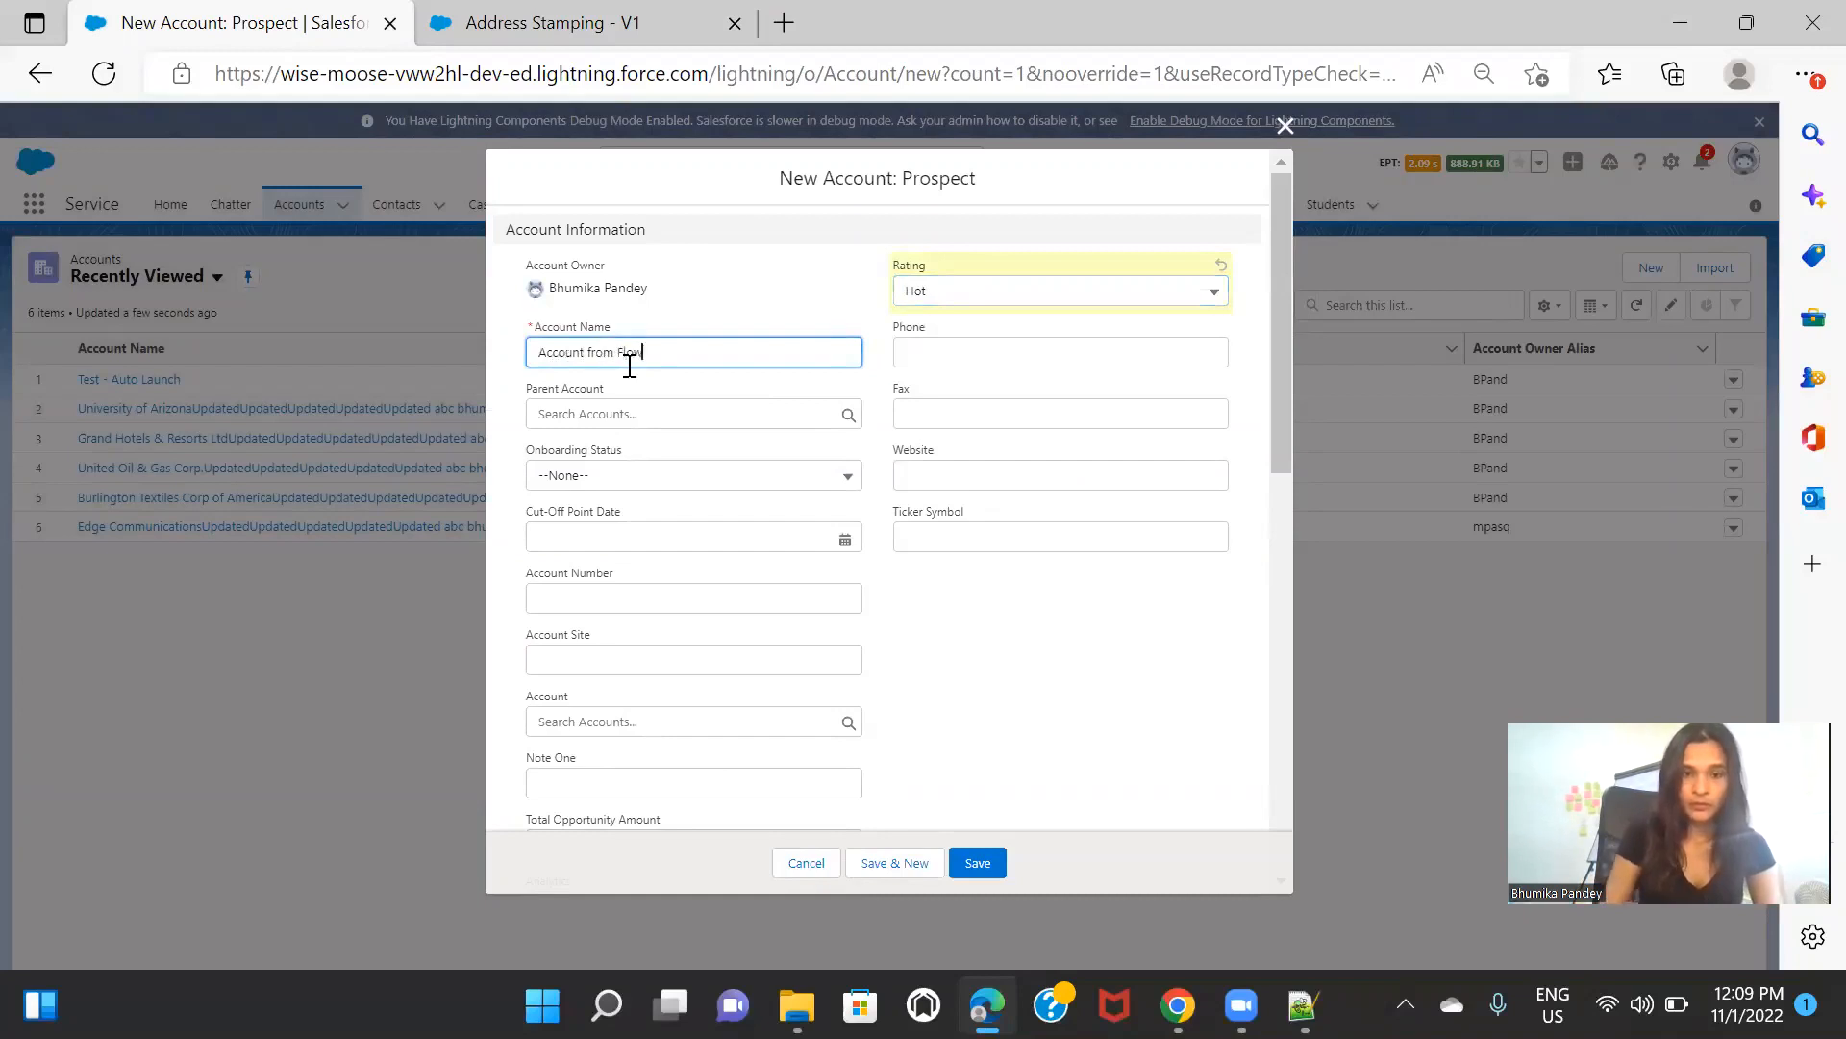
{"action": "left_click", "coordinate": [1072, 645]}
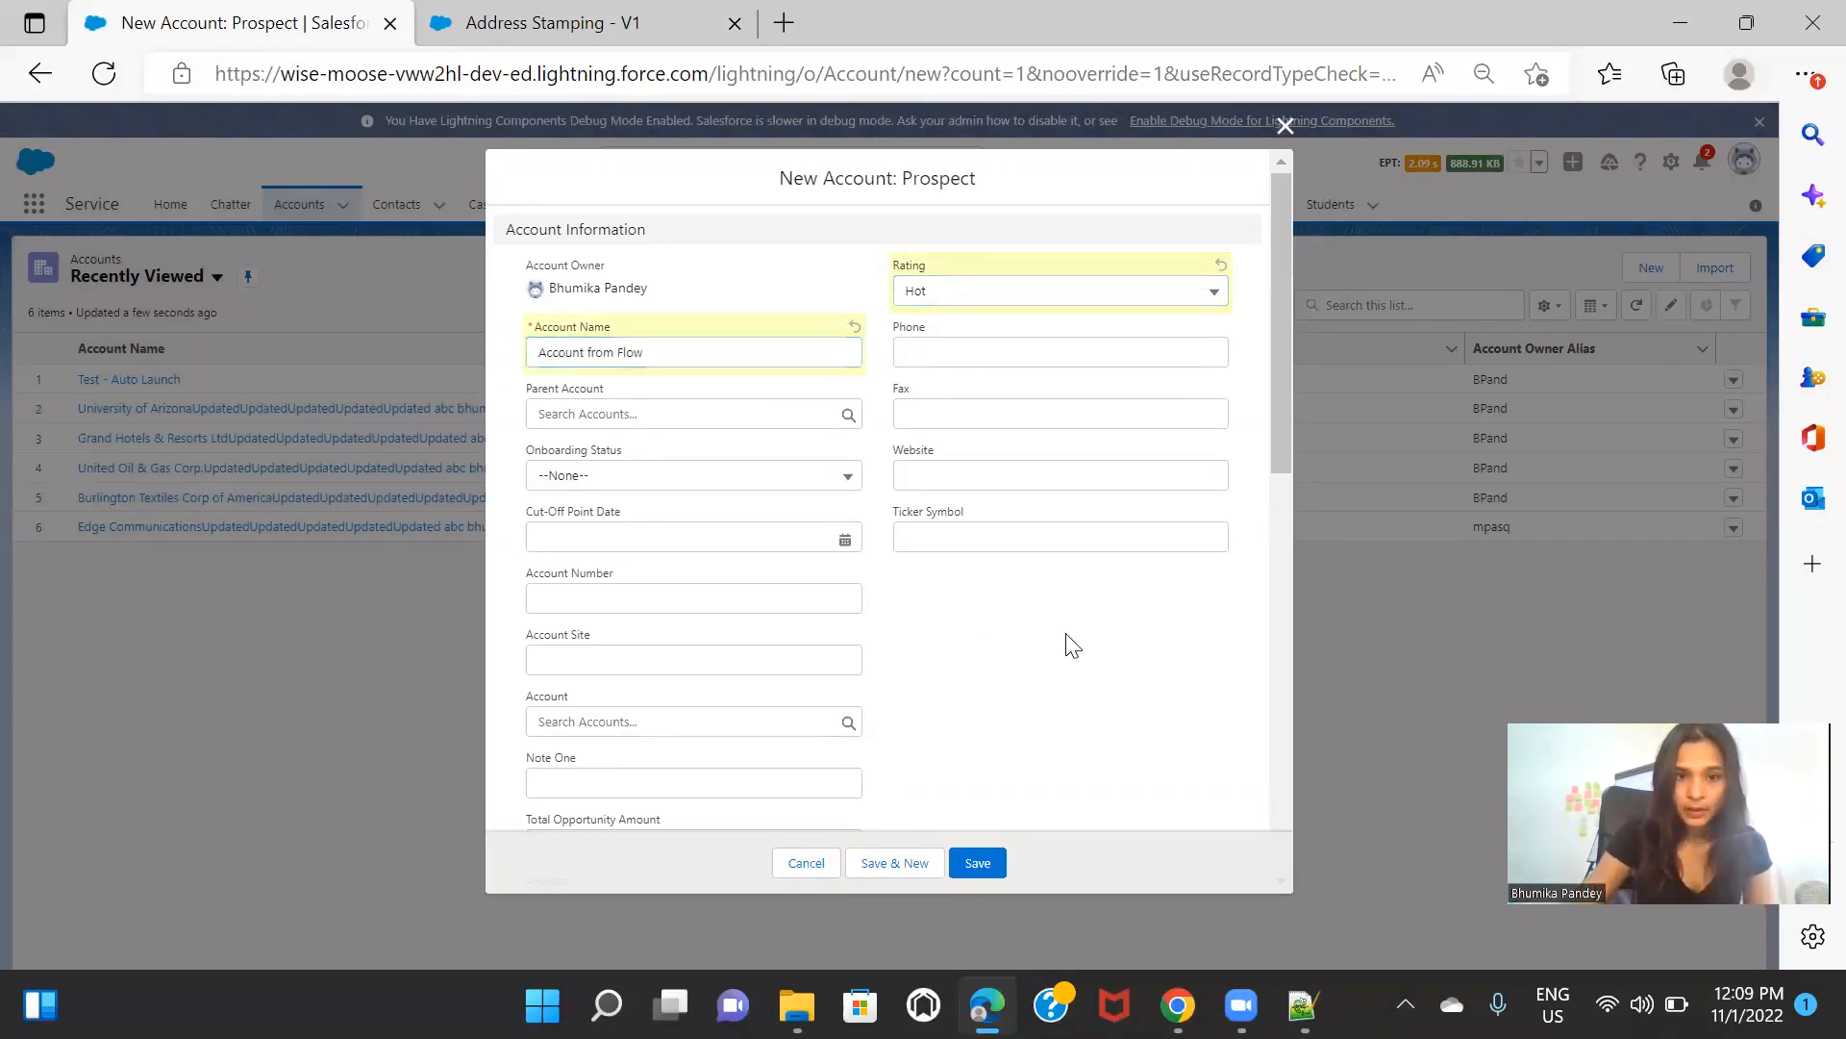
Step: Enter the street and city of the new account's billing address
{"action": "scroll", "coordinate": [1072, 646], "scroll_direction": "down", "scroll_amount": 6}
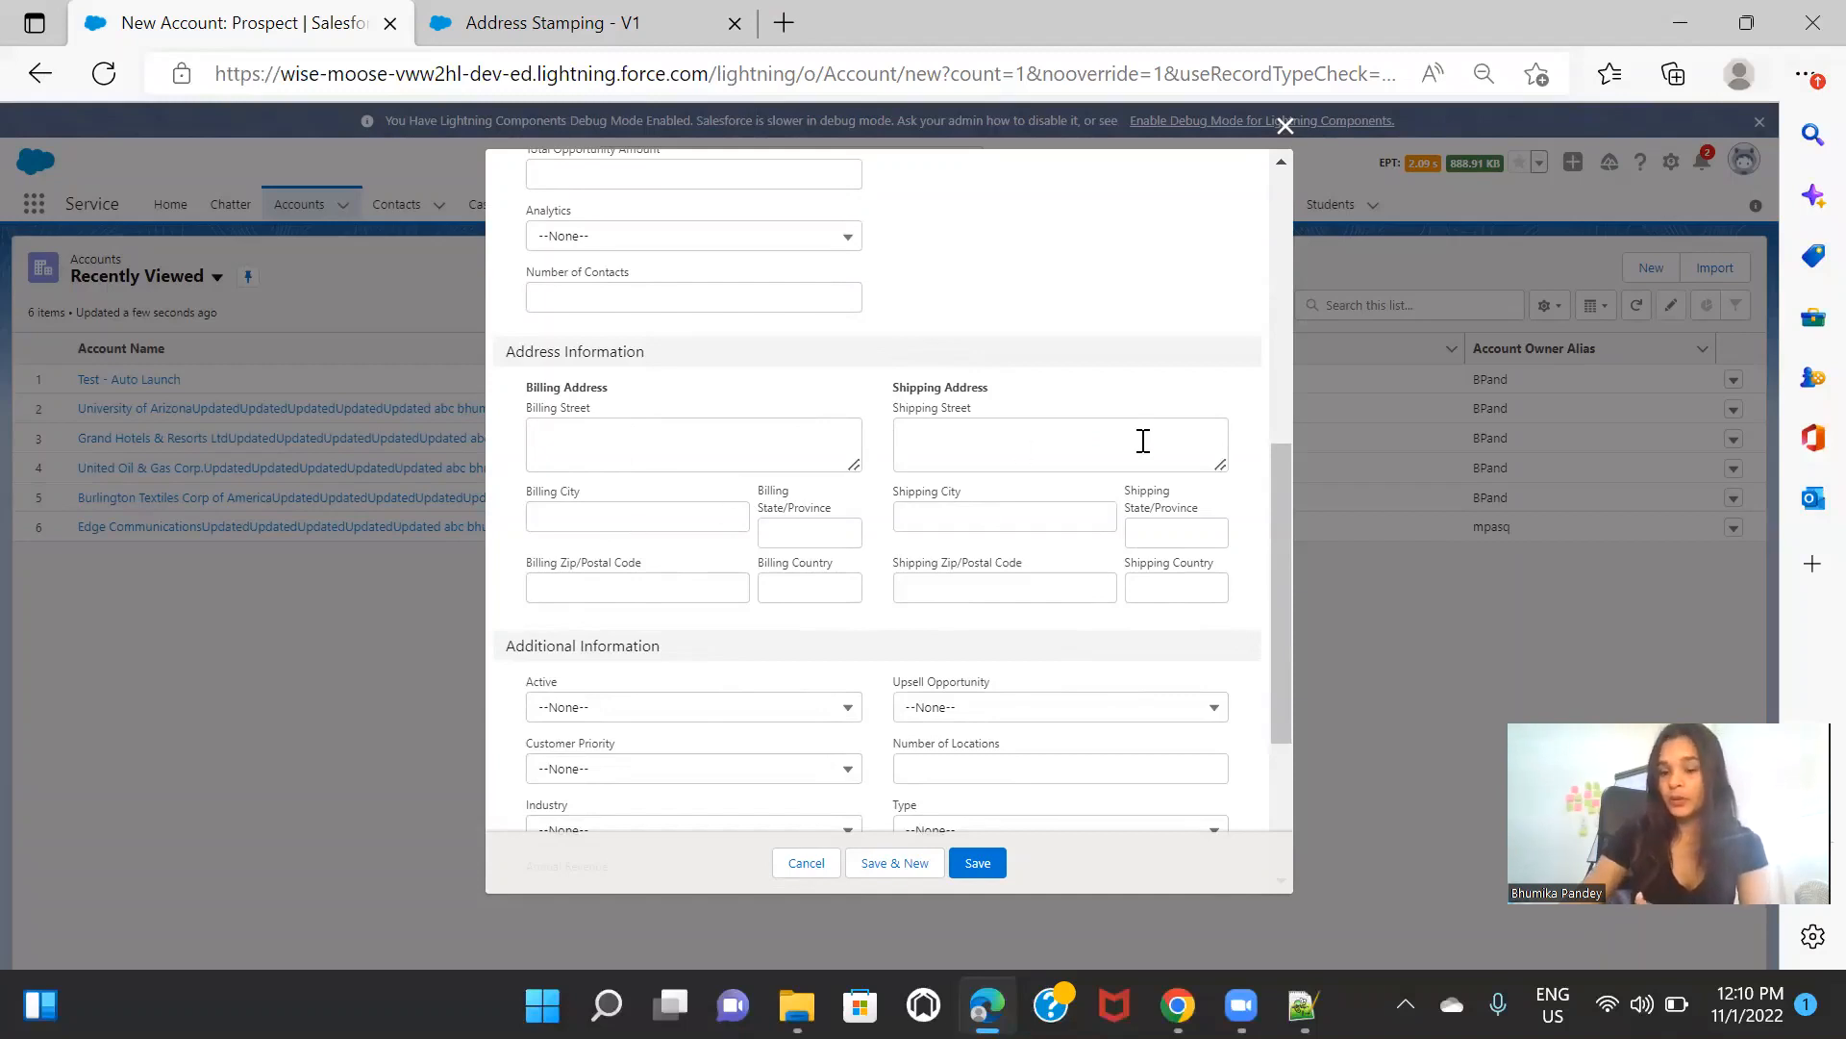
{"action": "left_click", "coordinate": [622, 444]}
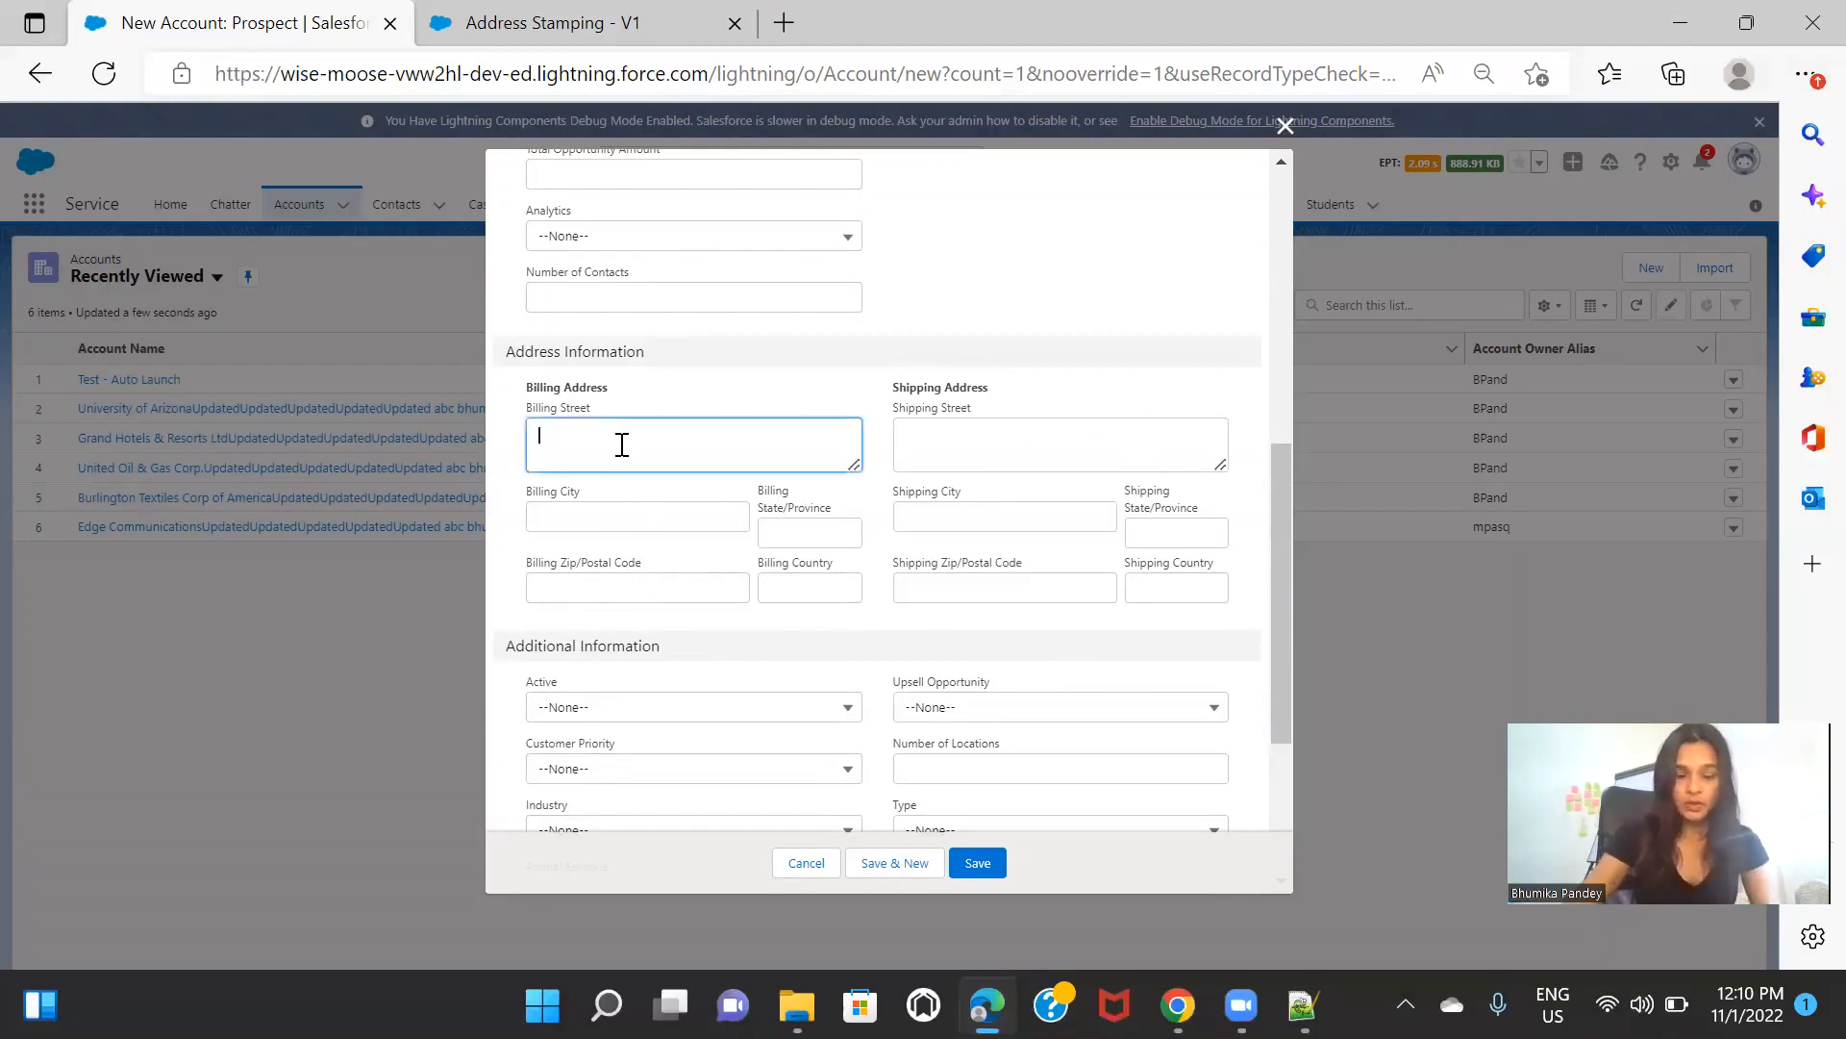
{"action": "type", "text": "1"}
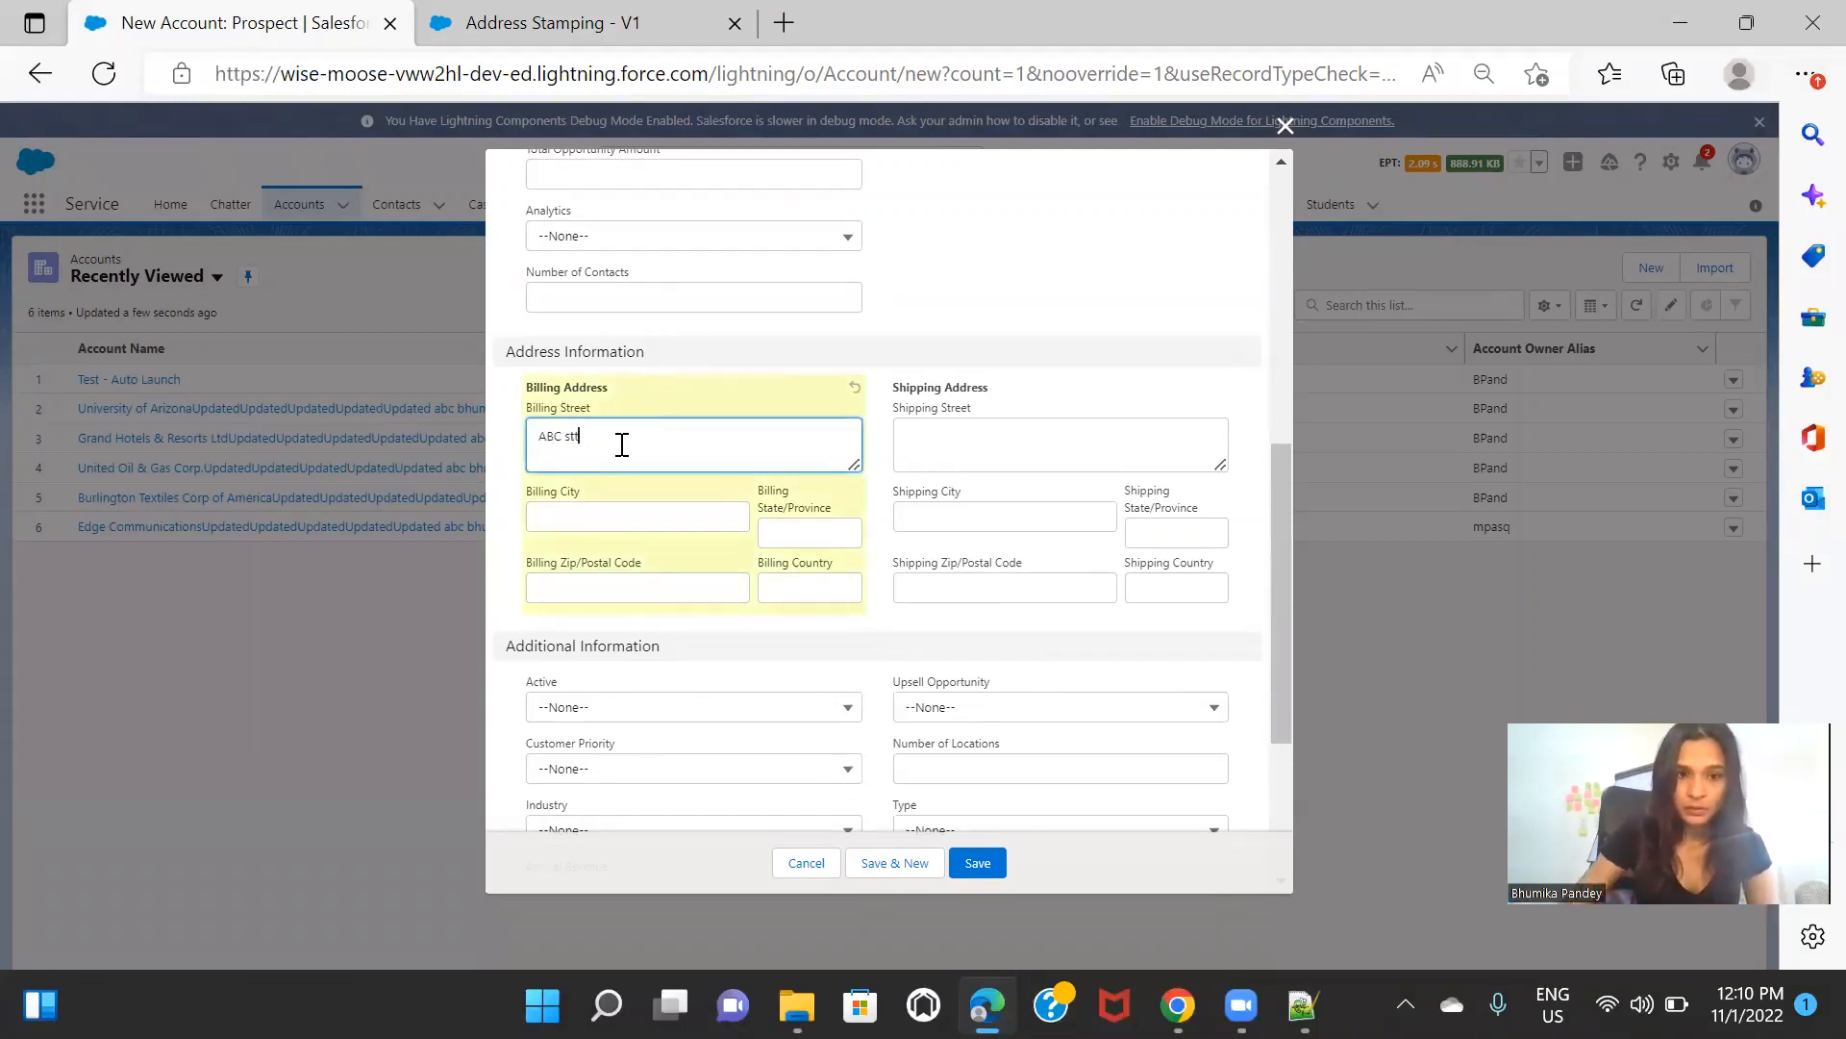
{"action": "left_click", "coordinate": [649, 520]}
{"action": "type", "text": "Quer"}
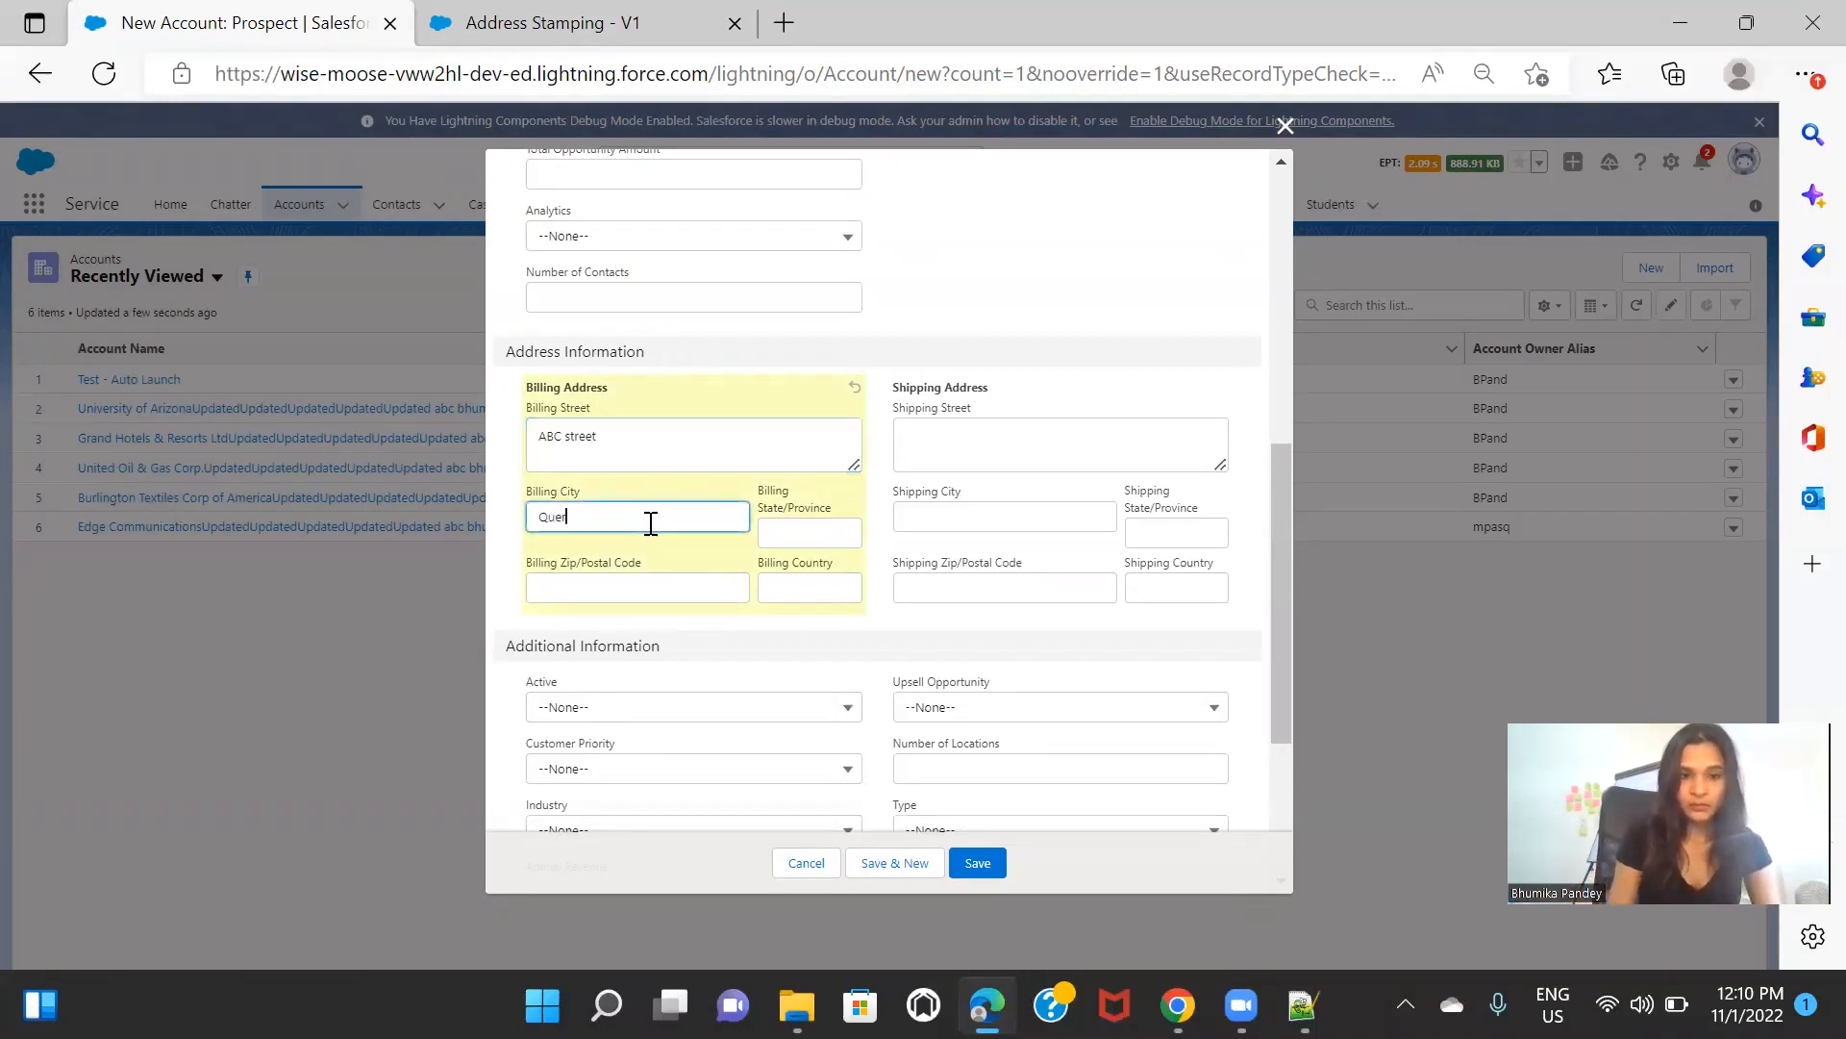
{"action": "type", "text": "etaro"}
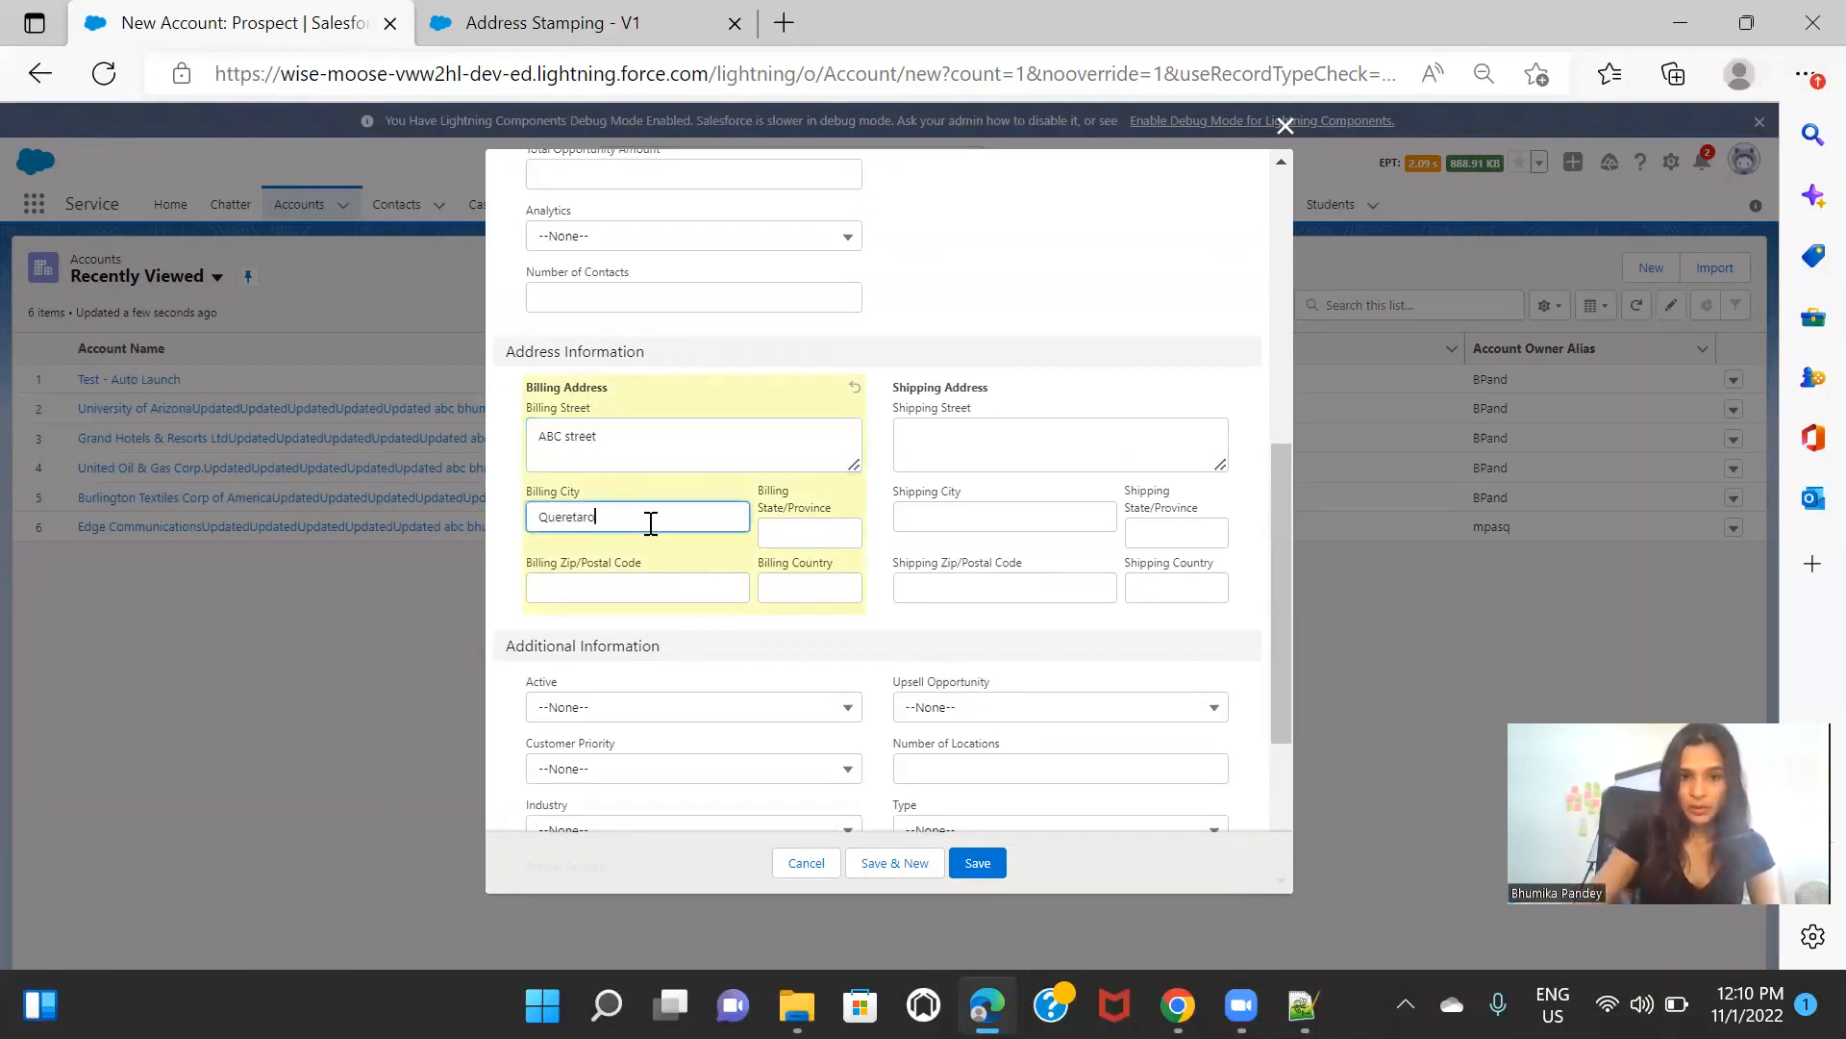
Step: Fill in the billing state/province with the state's abbreviation
{"action": "left_click", "coordinate": [789, 527]}
{"action": "type", "text": "4"}
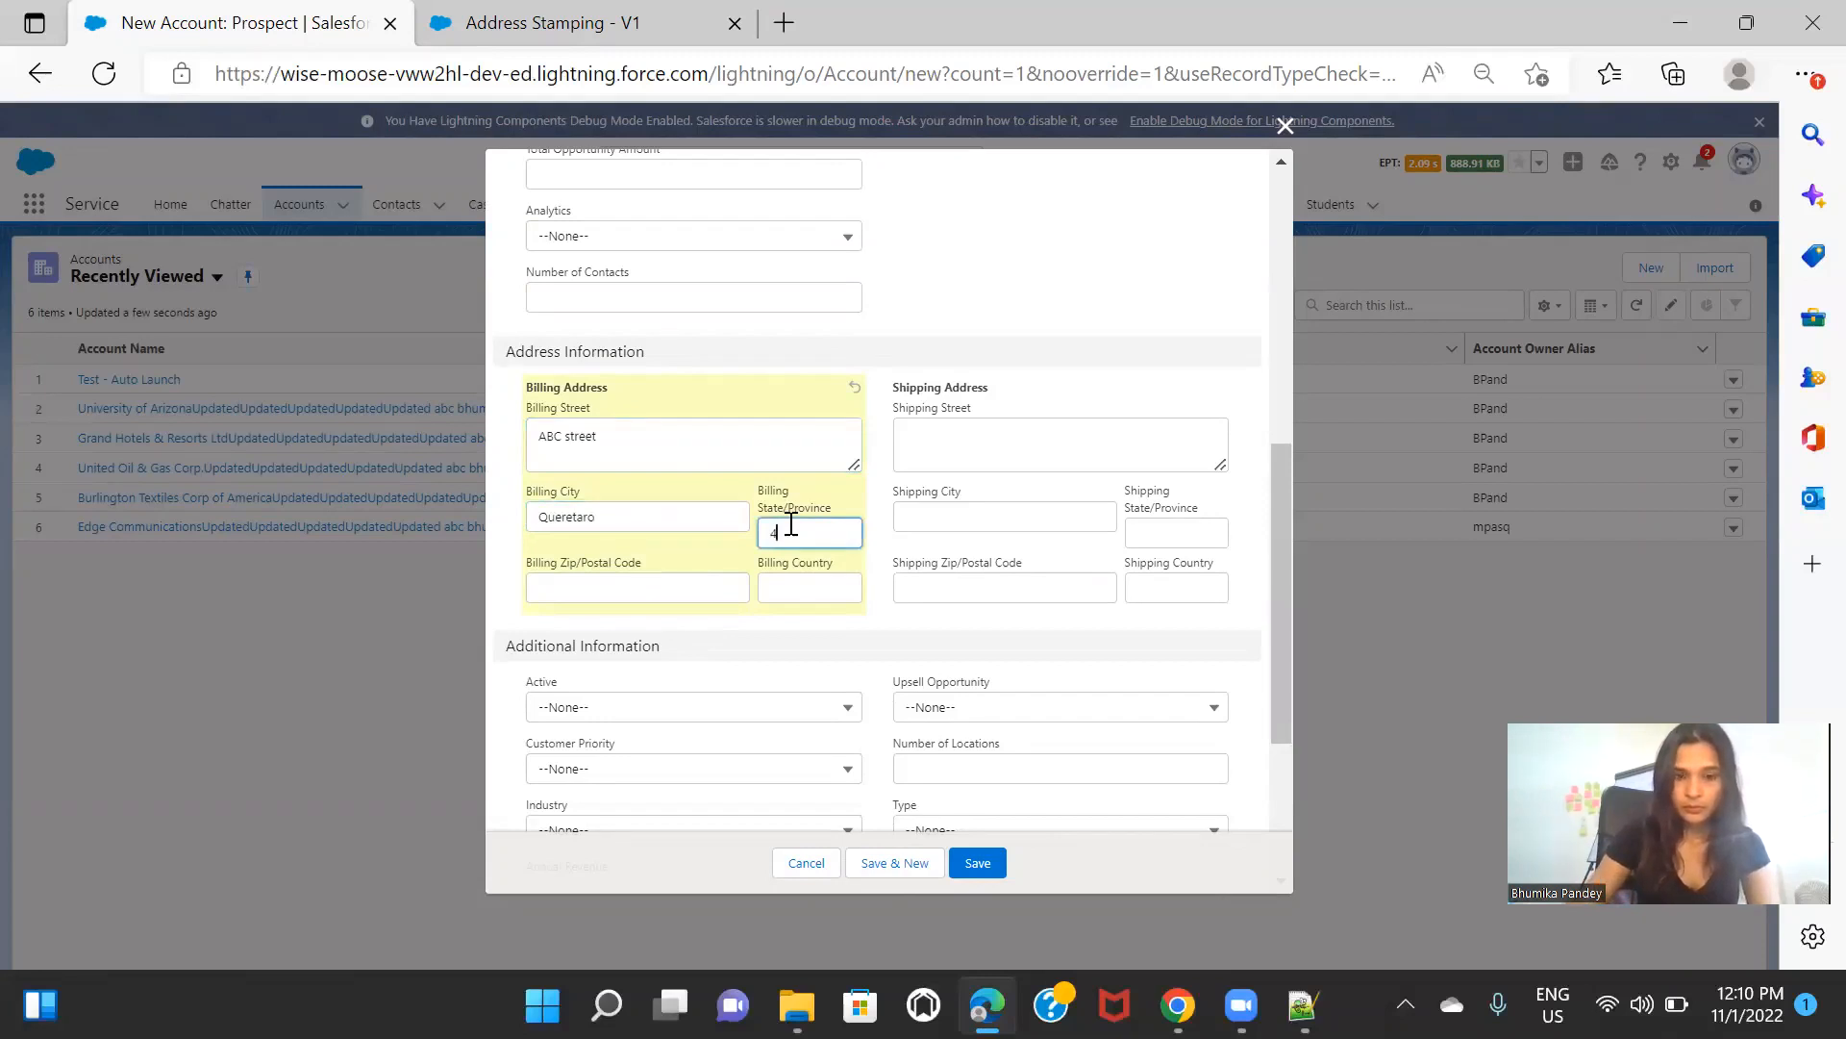
{"action": "type", "text": "34535"}
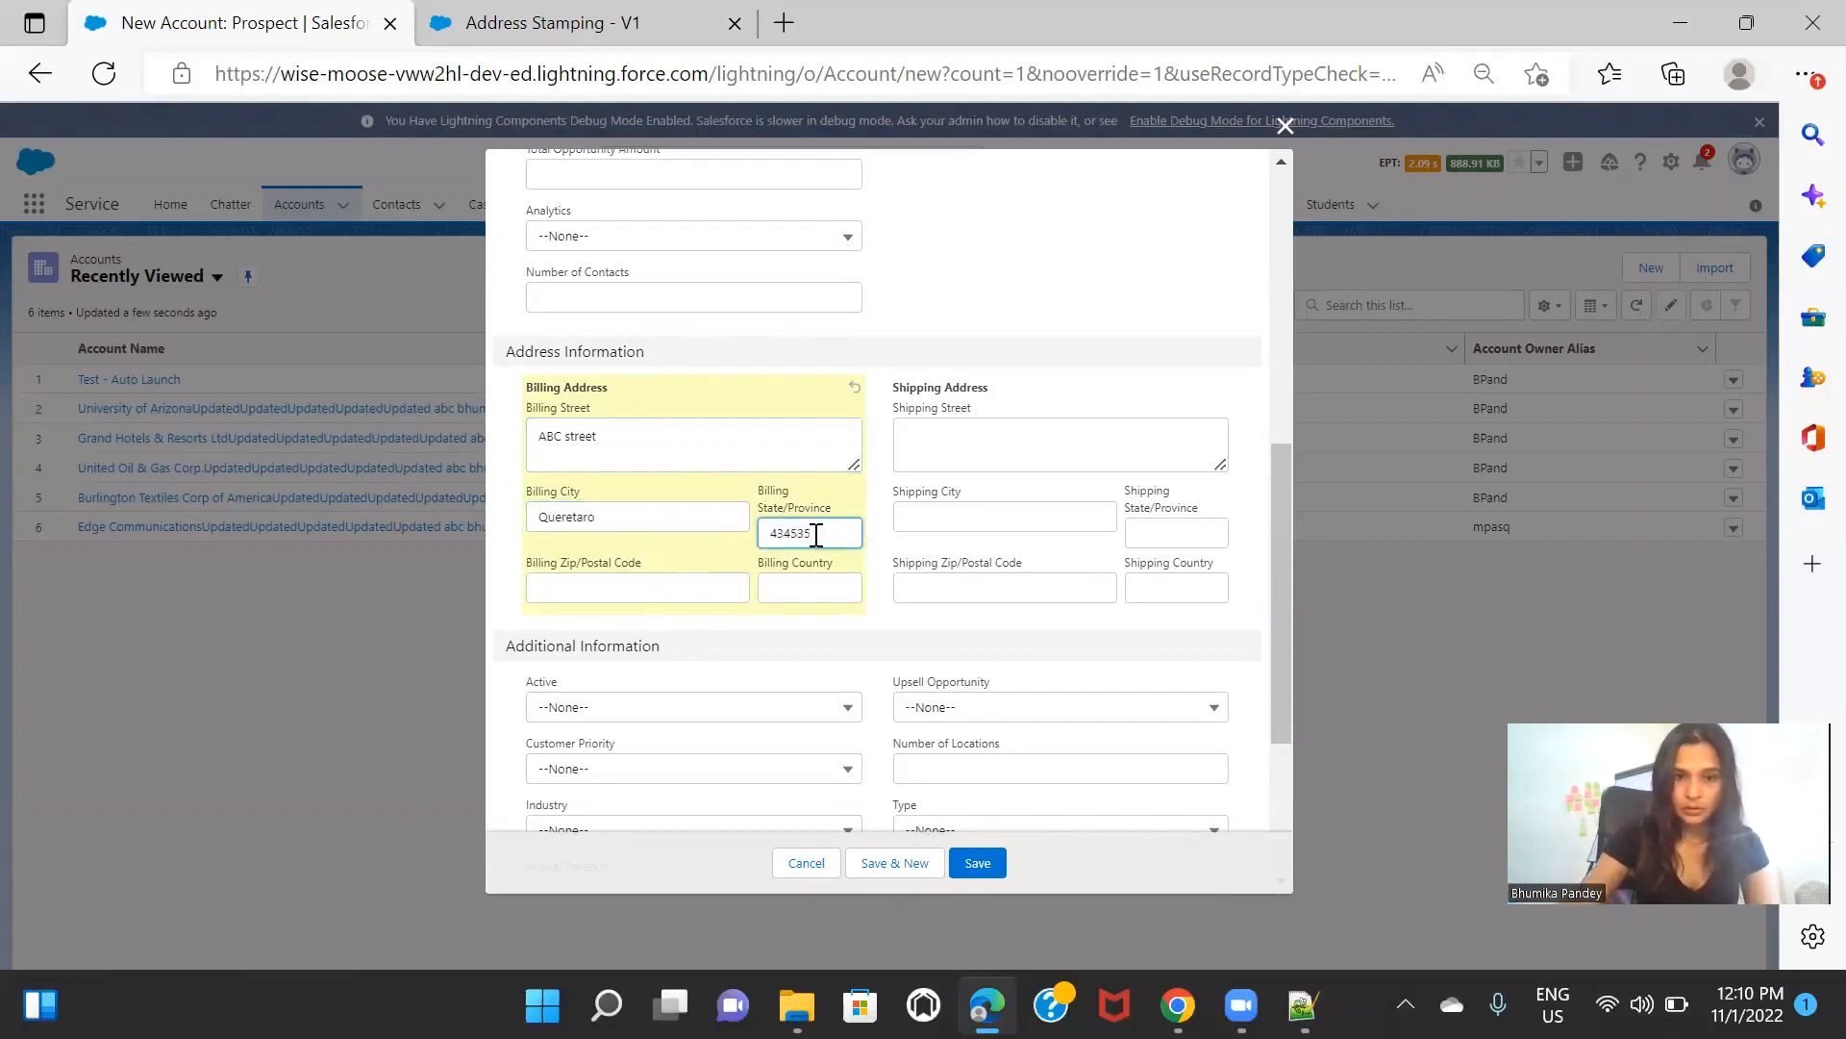
{"action": "left_click_drag", "start_coordinate": [817, 533], "coordinate": [772, 527]}
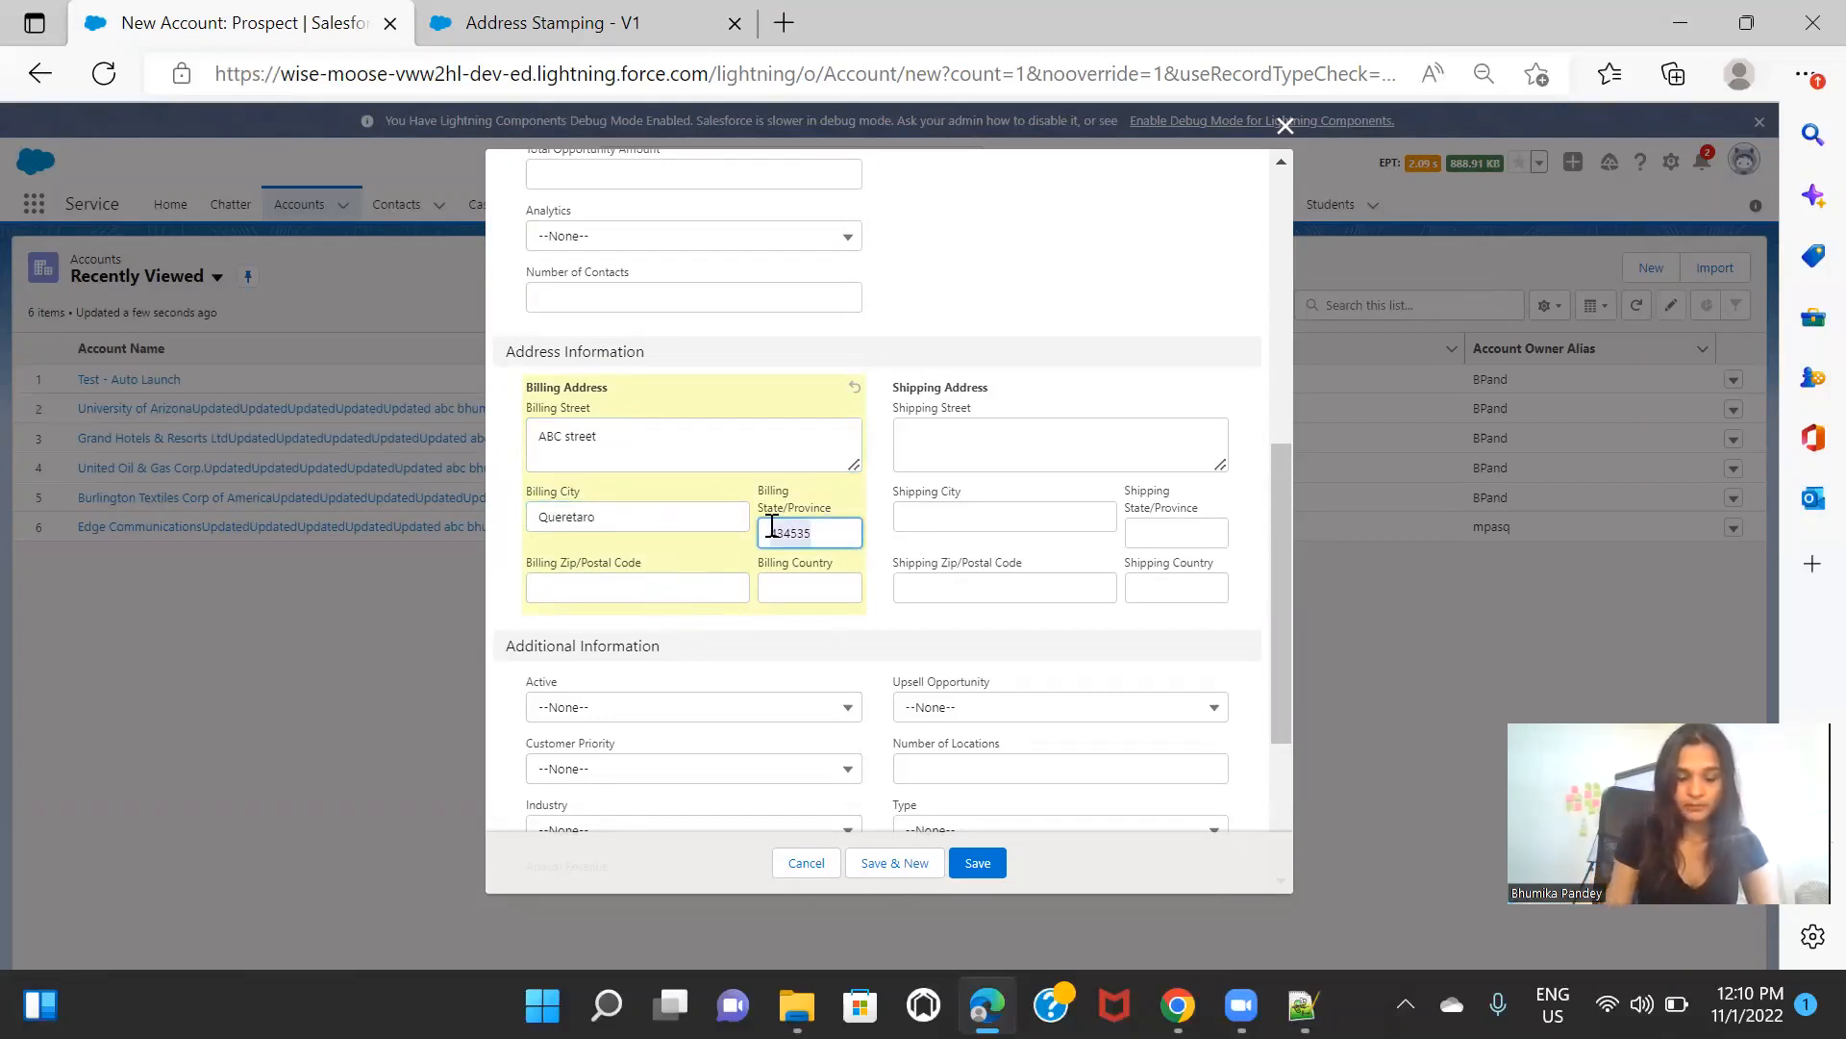
{"action": "type", "text": "Quere"}
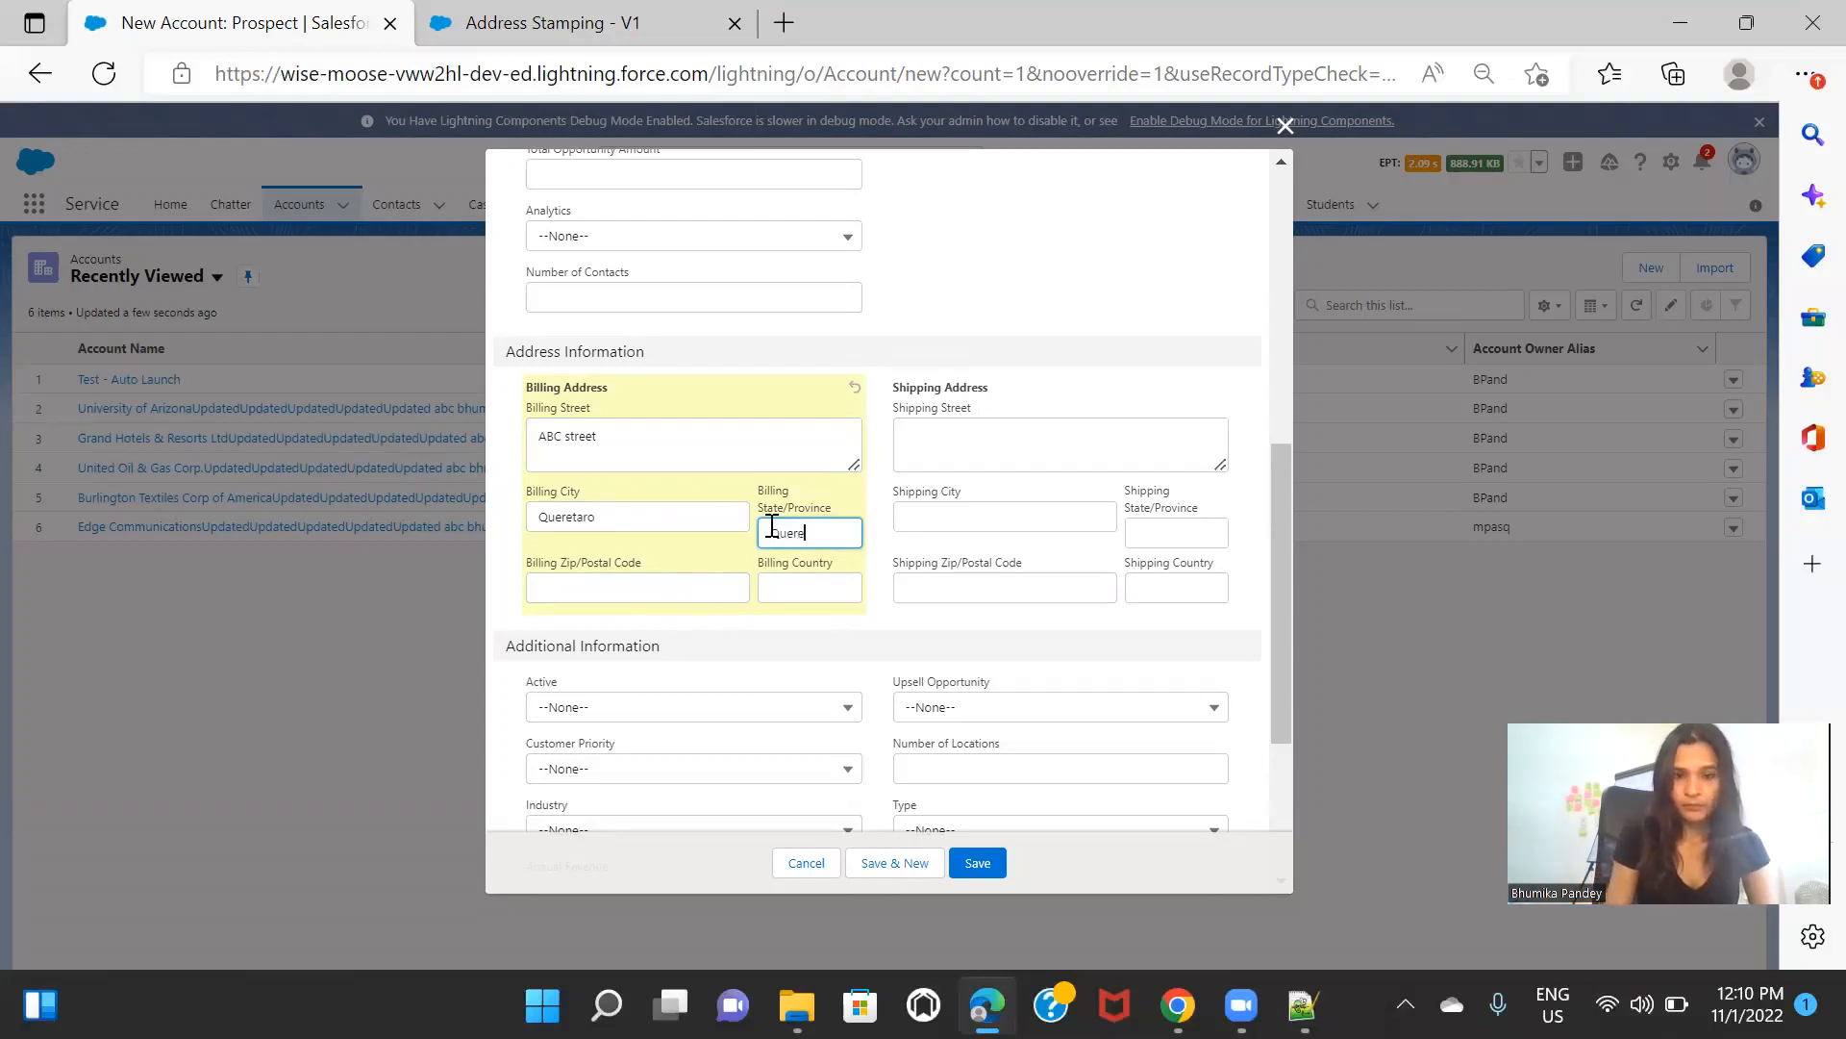
{"action": "type", "text": "QRO"}
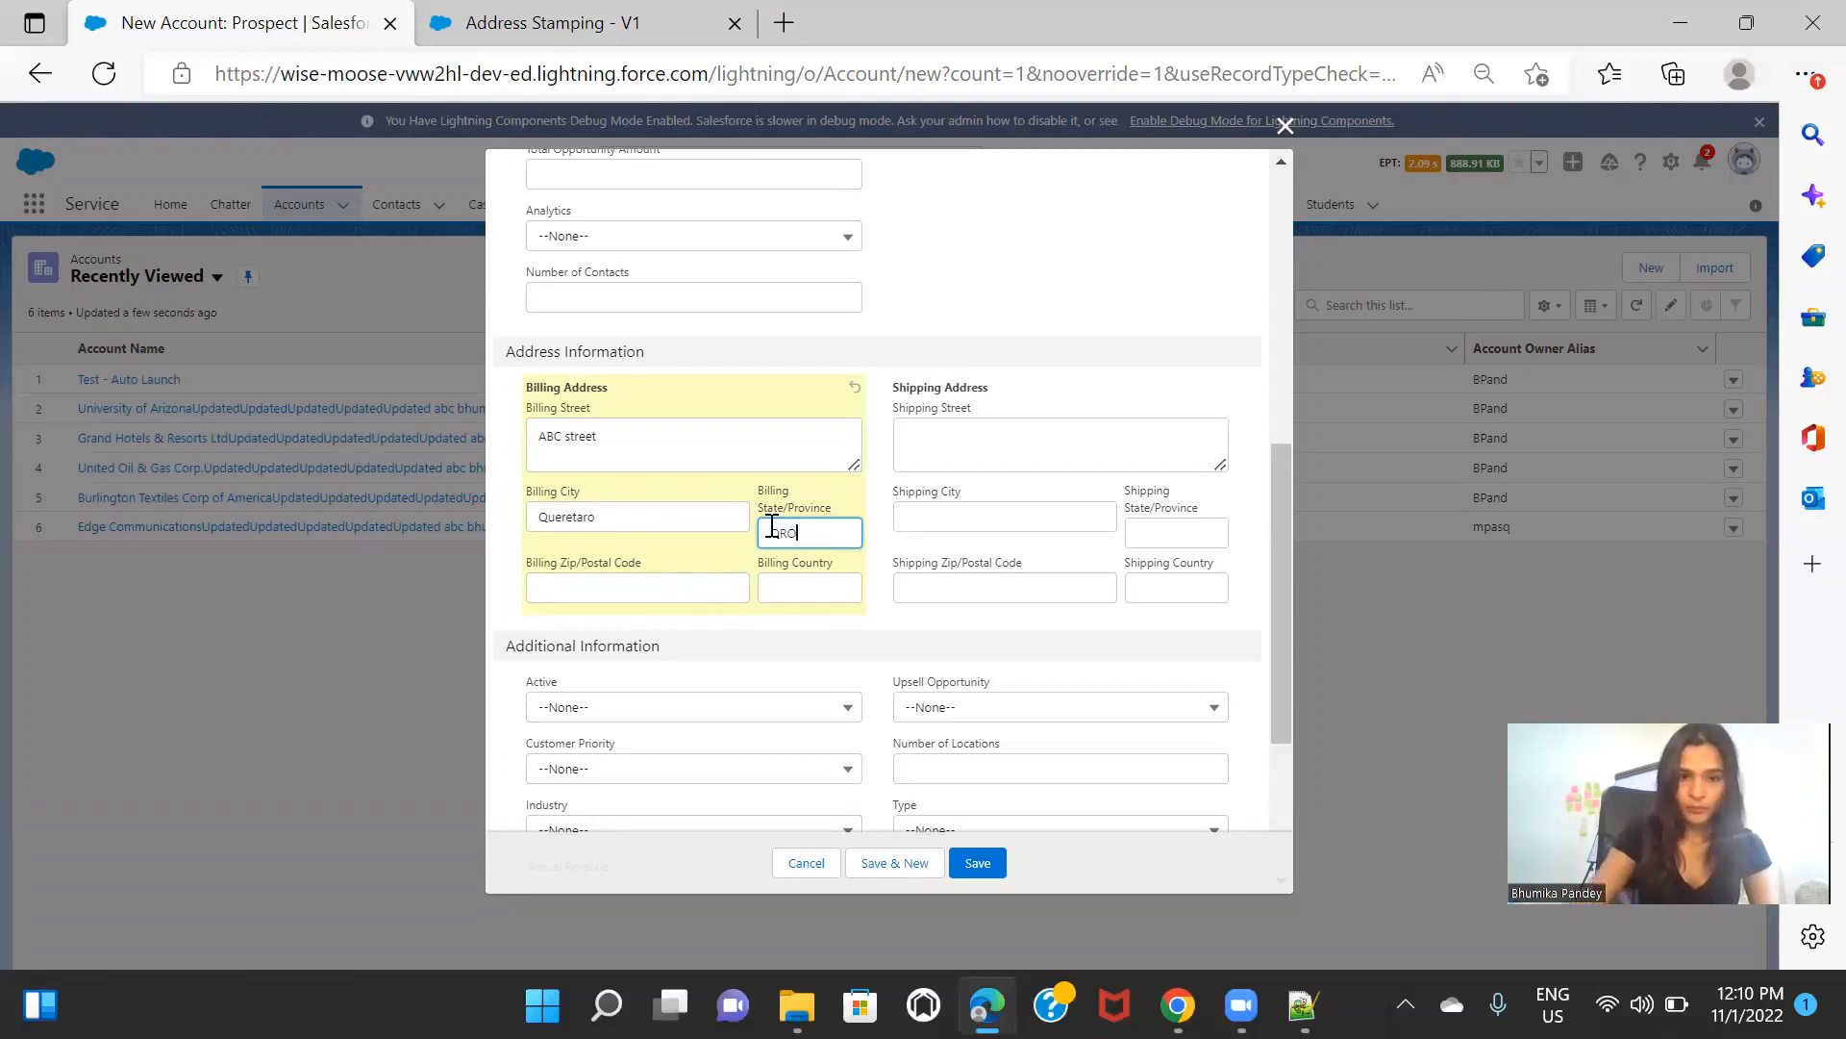
Step: Enter the billing zip/postal code and country, and save the account without filling in a shipping address
{"action": "left_click", "coordinate": [663, 577]}
{"action": "type", "text": "4655445"}
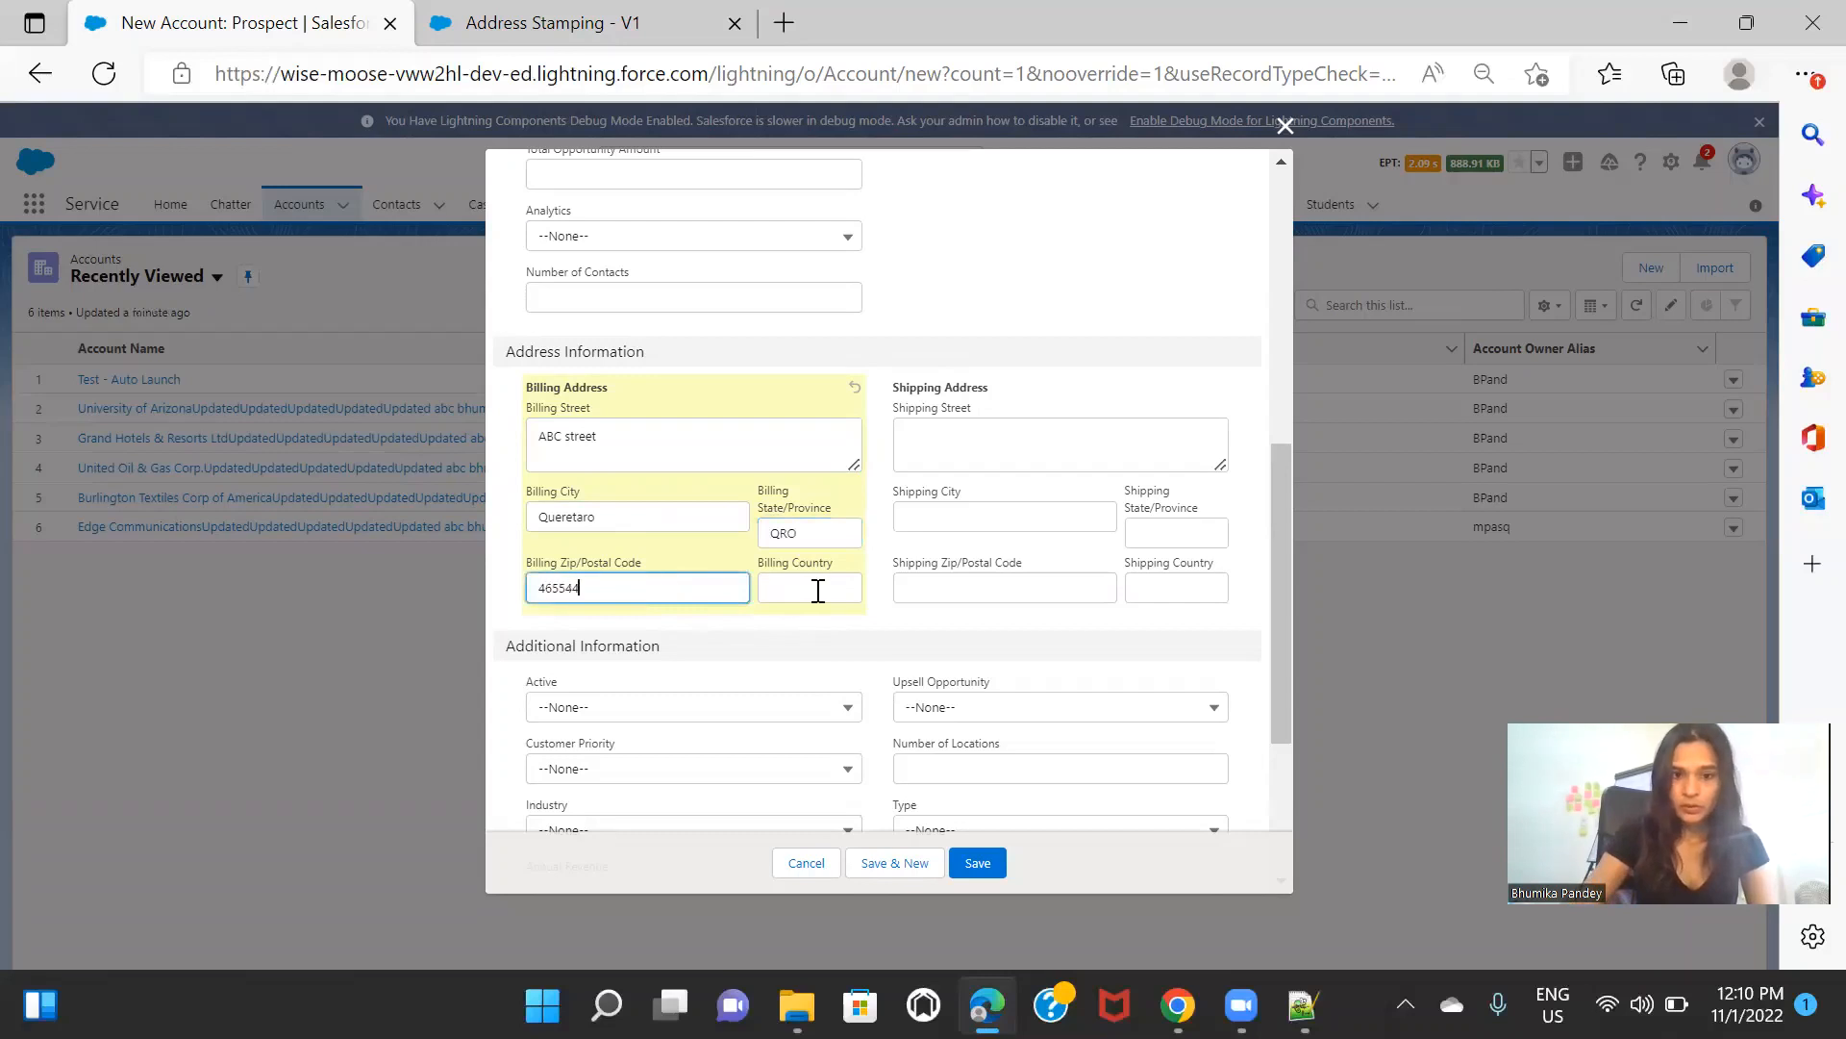
{"action": "left_click", "coordinate": [816, 589]}
{"action": "type", "text": "Mexico"}
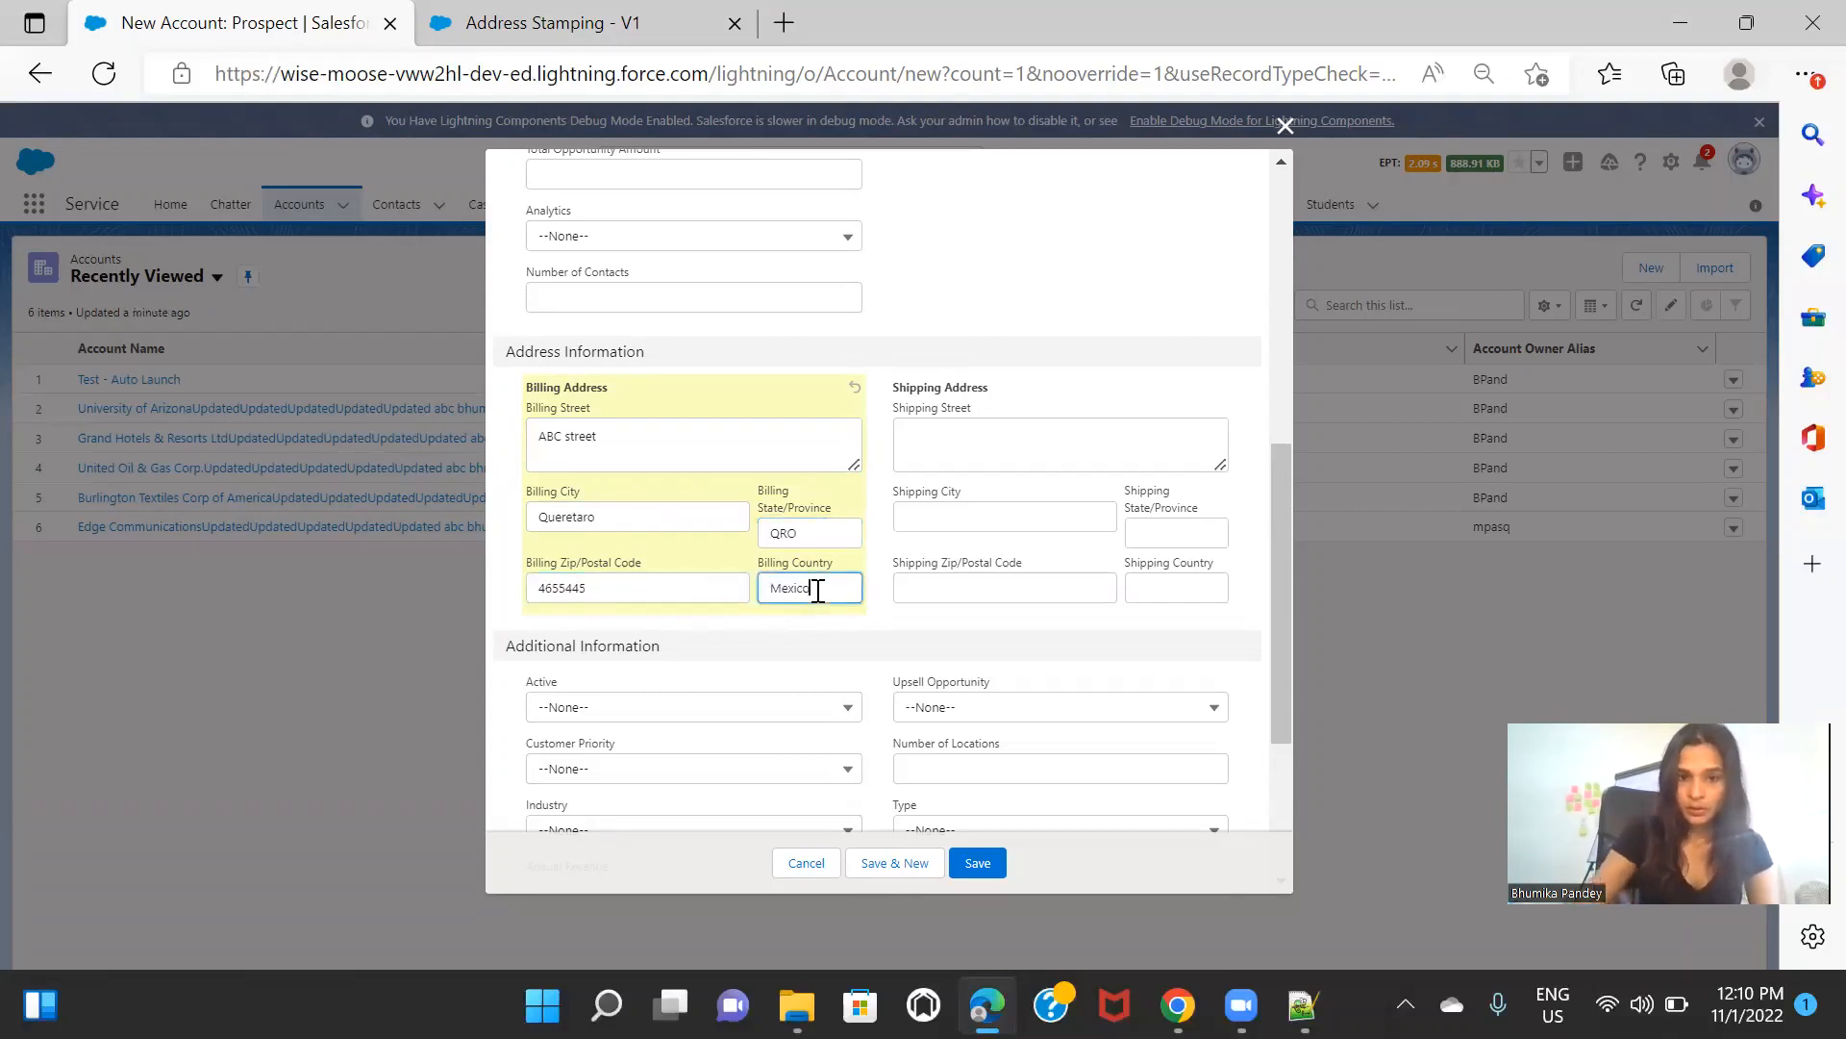
{"action": "left_click", "coordinate": [896, 647]}
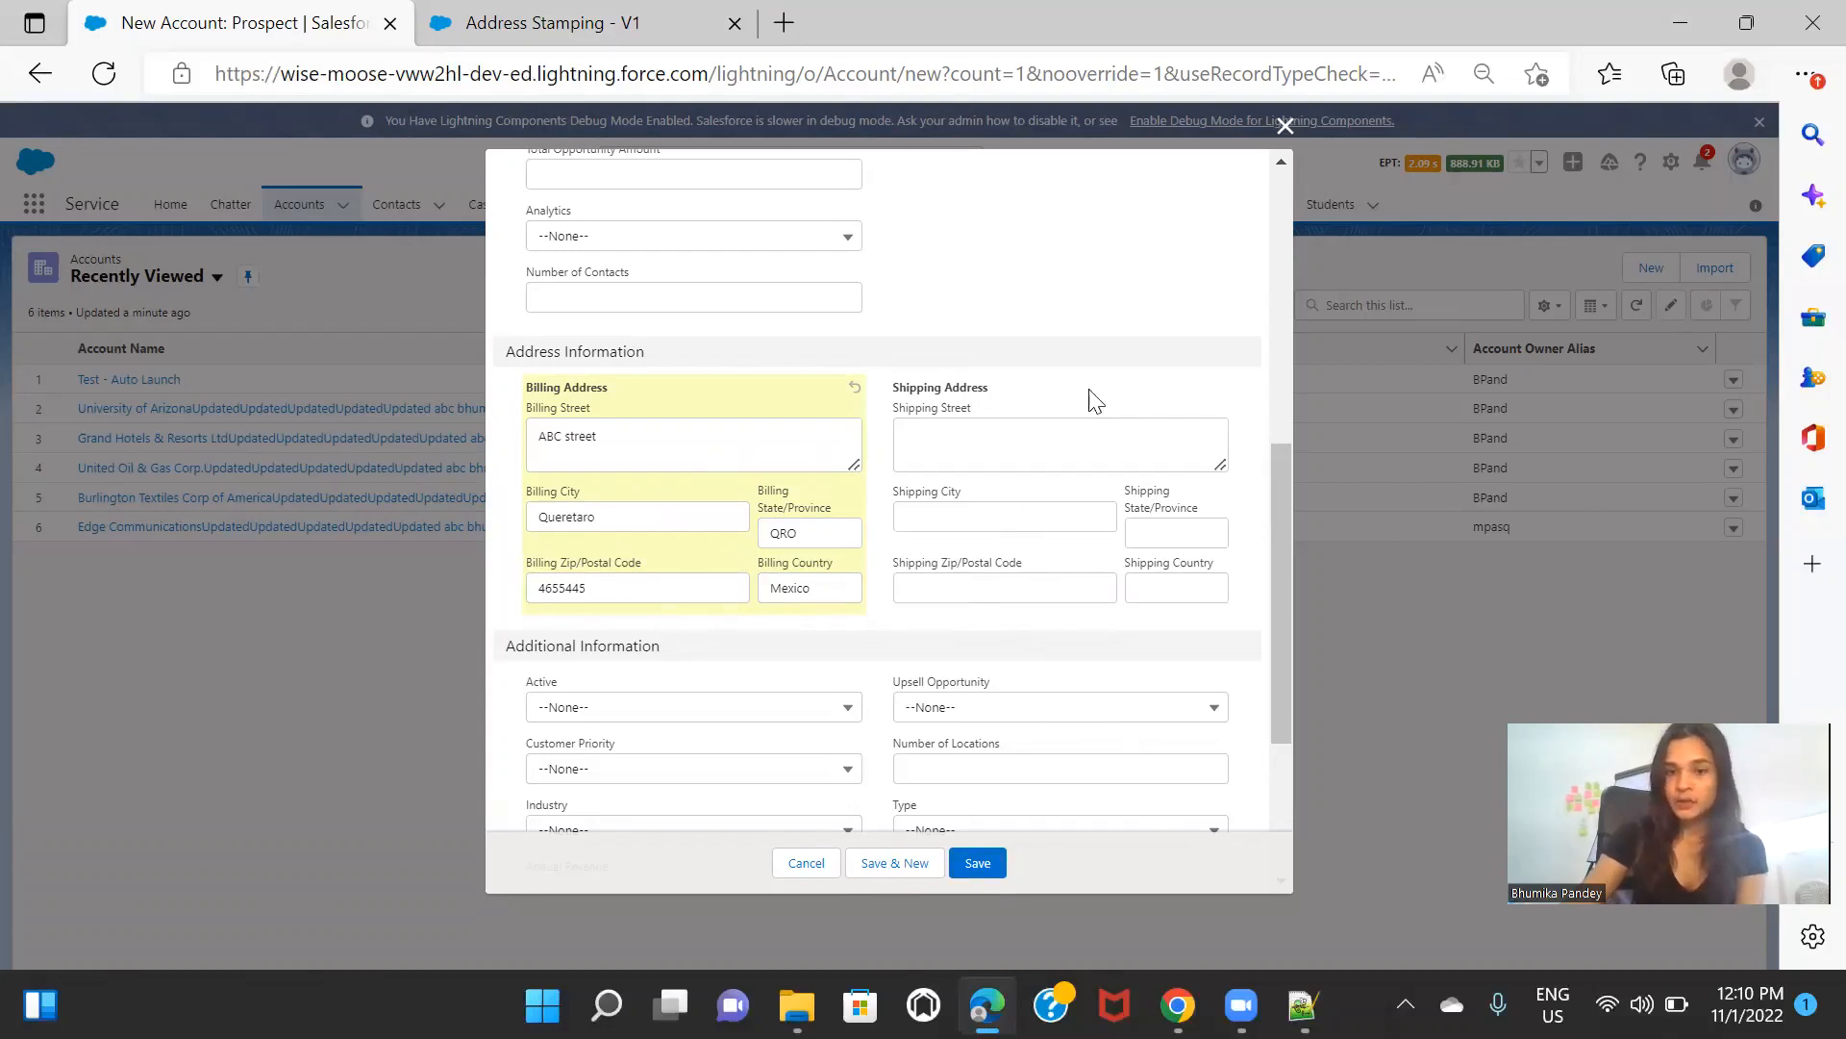
{"action": "left_click", "coordinate": [983, 864]}
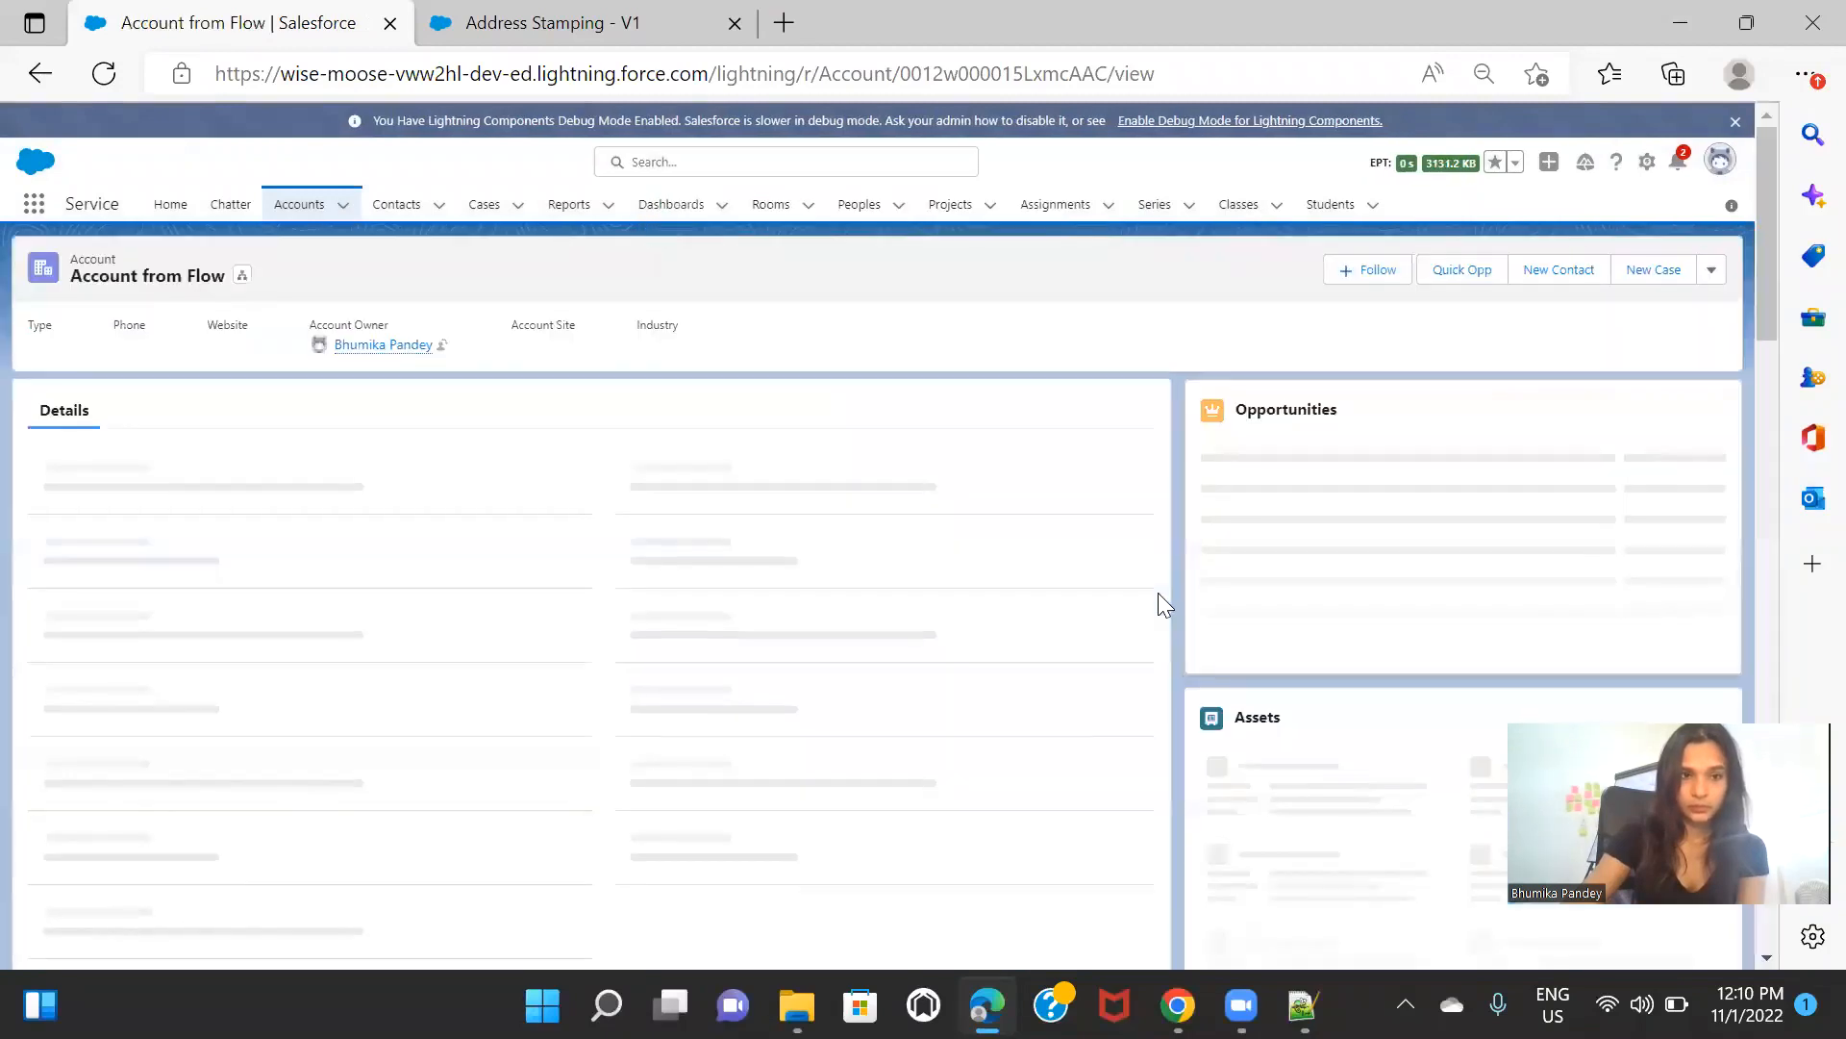
Step: Compare the saved account's billing and shipping addresses, and review the scenario slide in the Chrome presentation for the After Save requirement
{"action": "scroll", "coordinate": [923, 575], "scroll_direction": "down", "scroll_amount": 7}
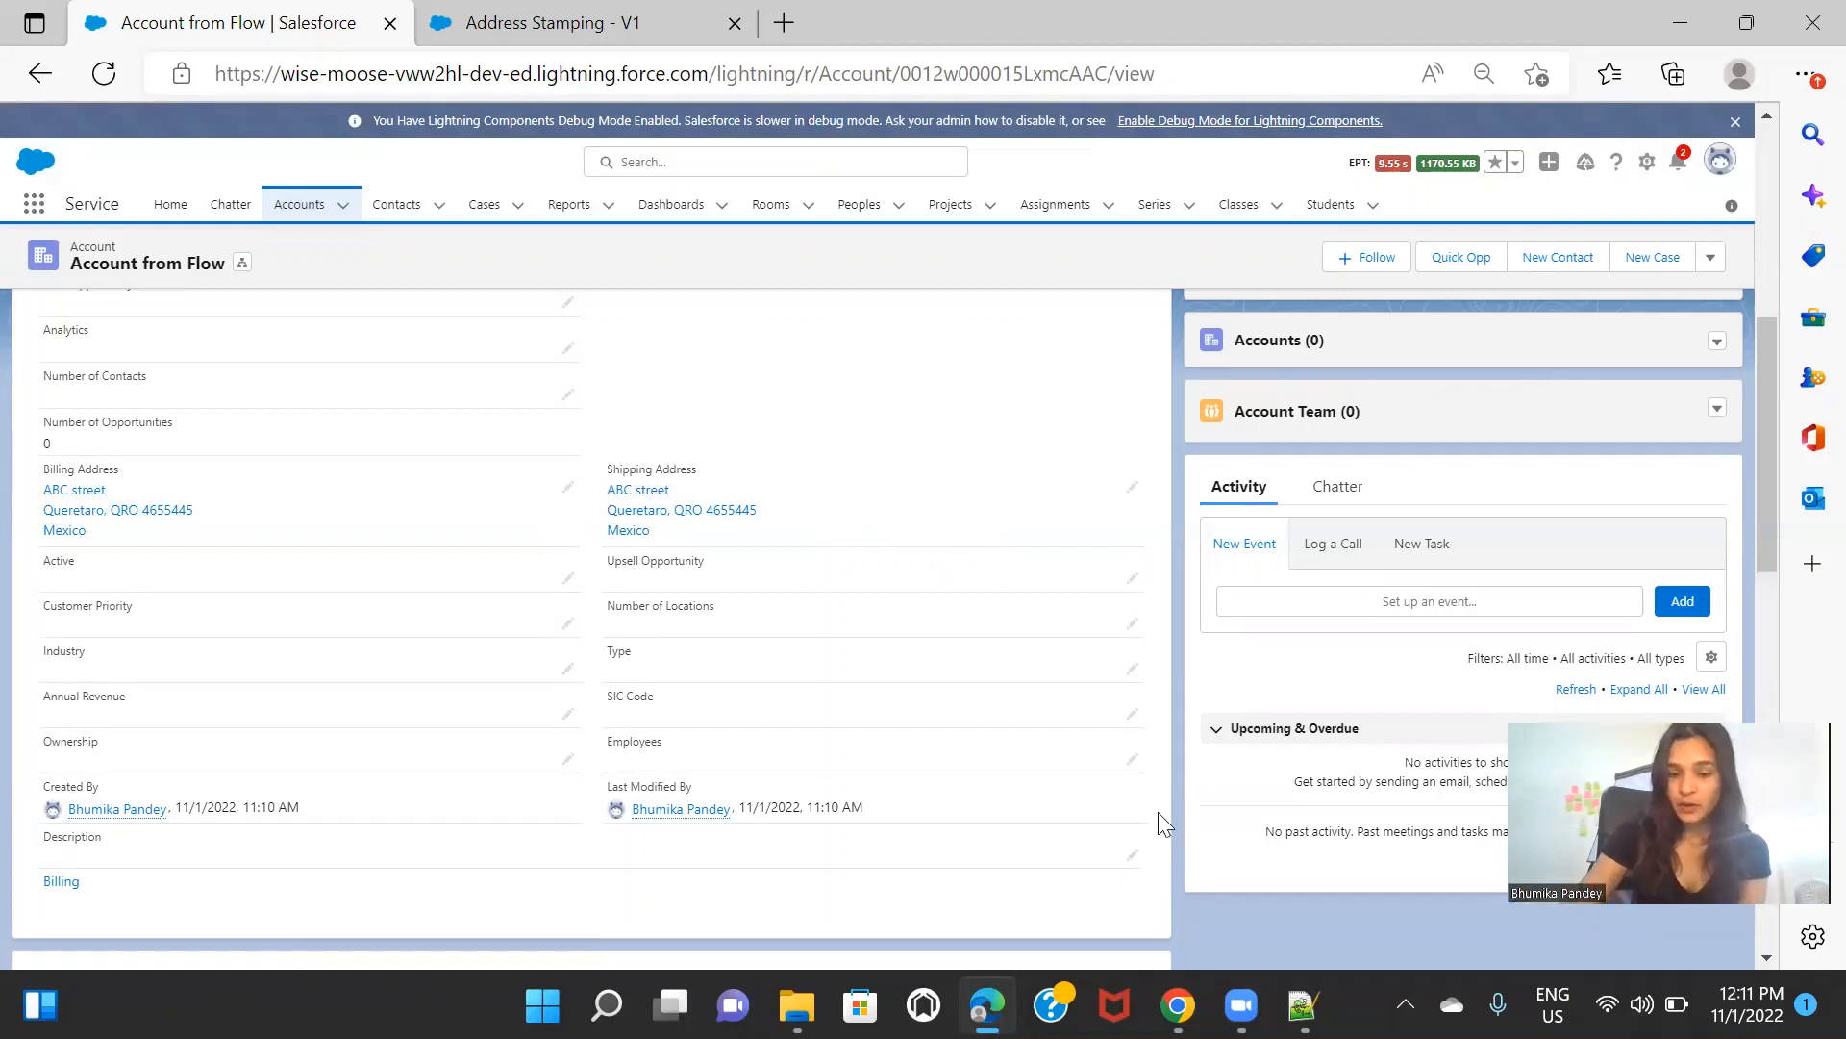
{"action": "mouse_move", "coordinate": [1177, 1005]}
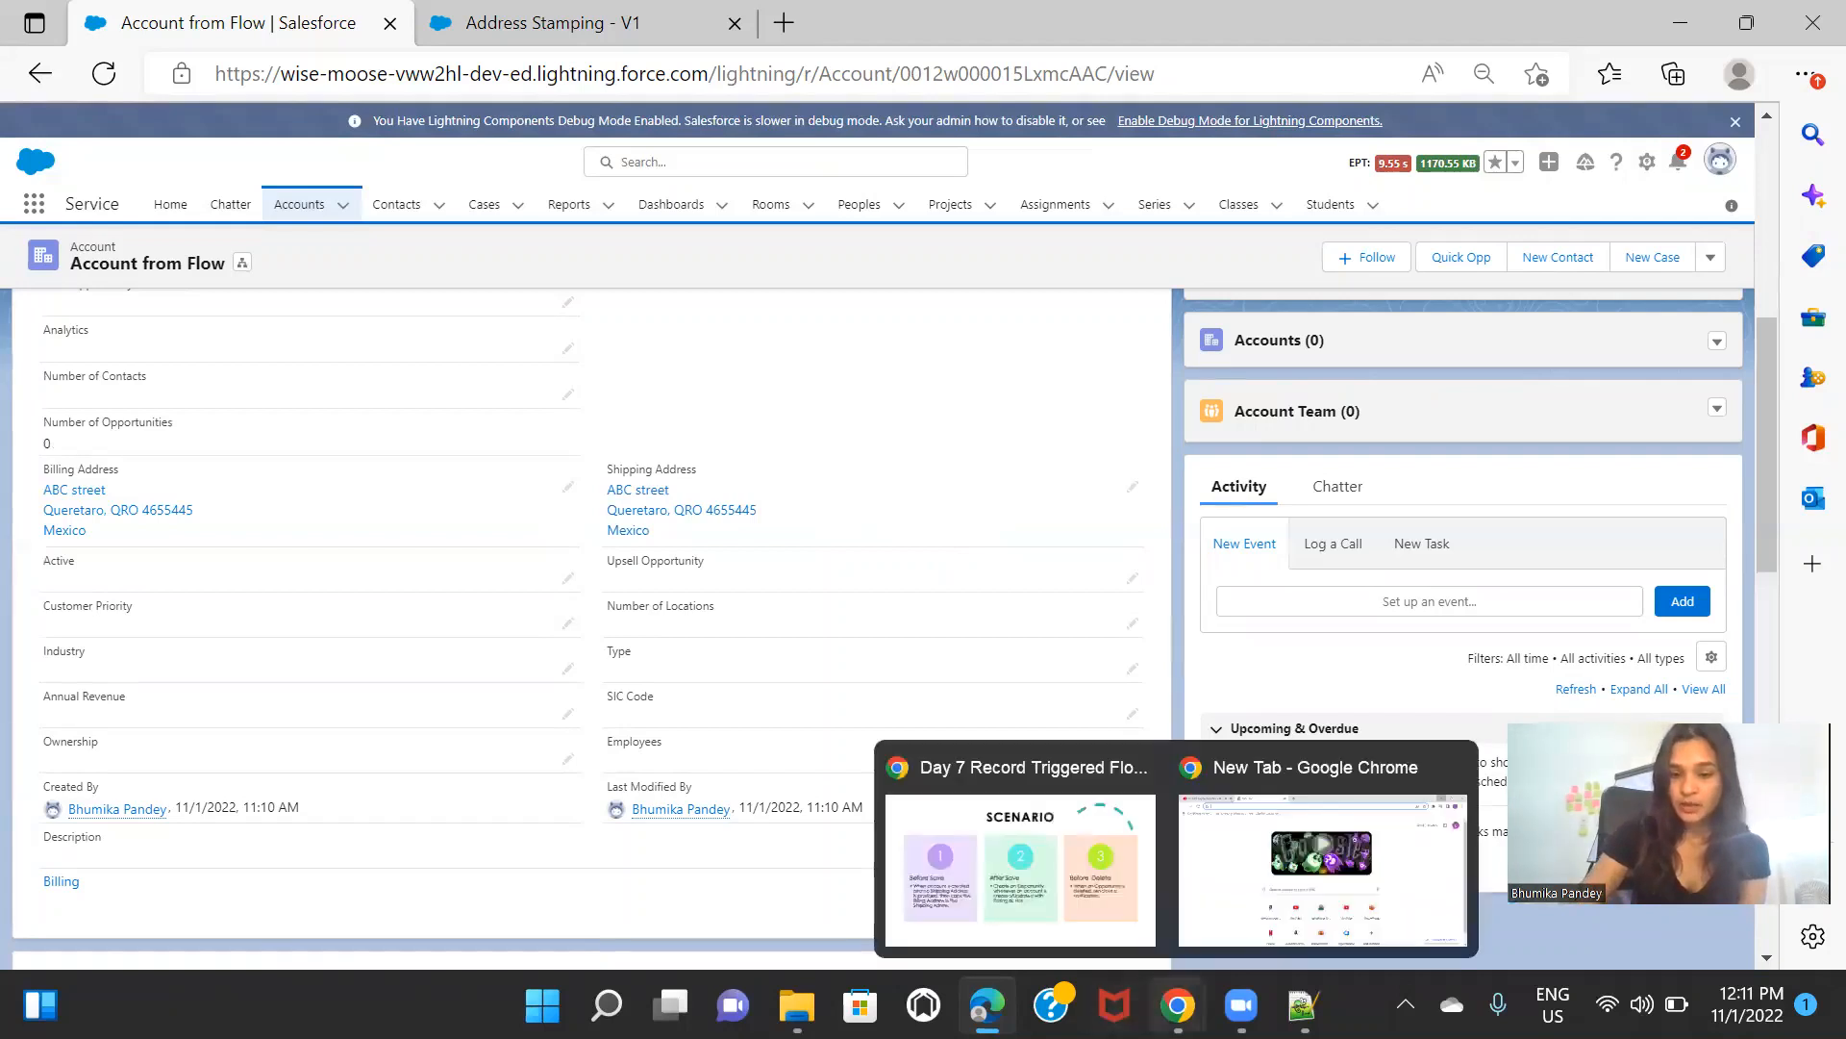
{"action": "left_click", "coordinate": [1035, 838]}
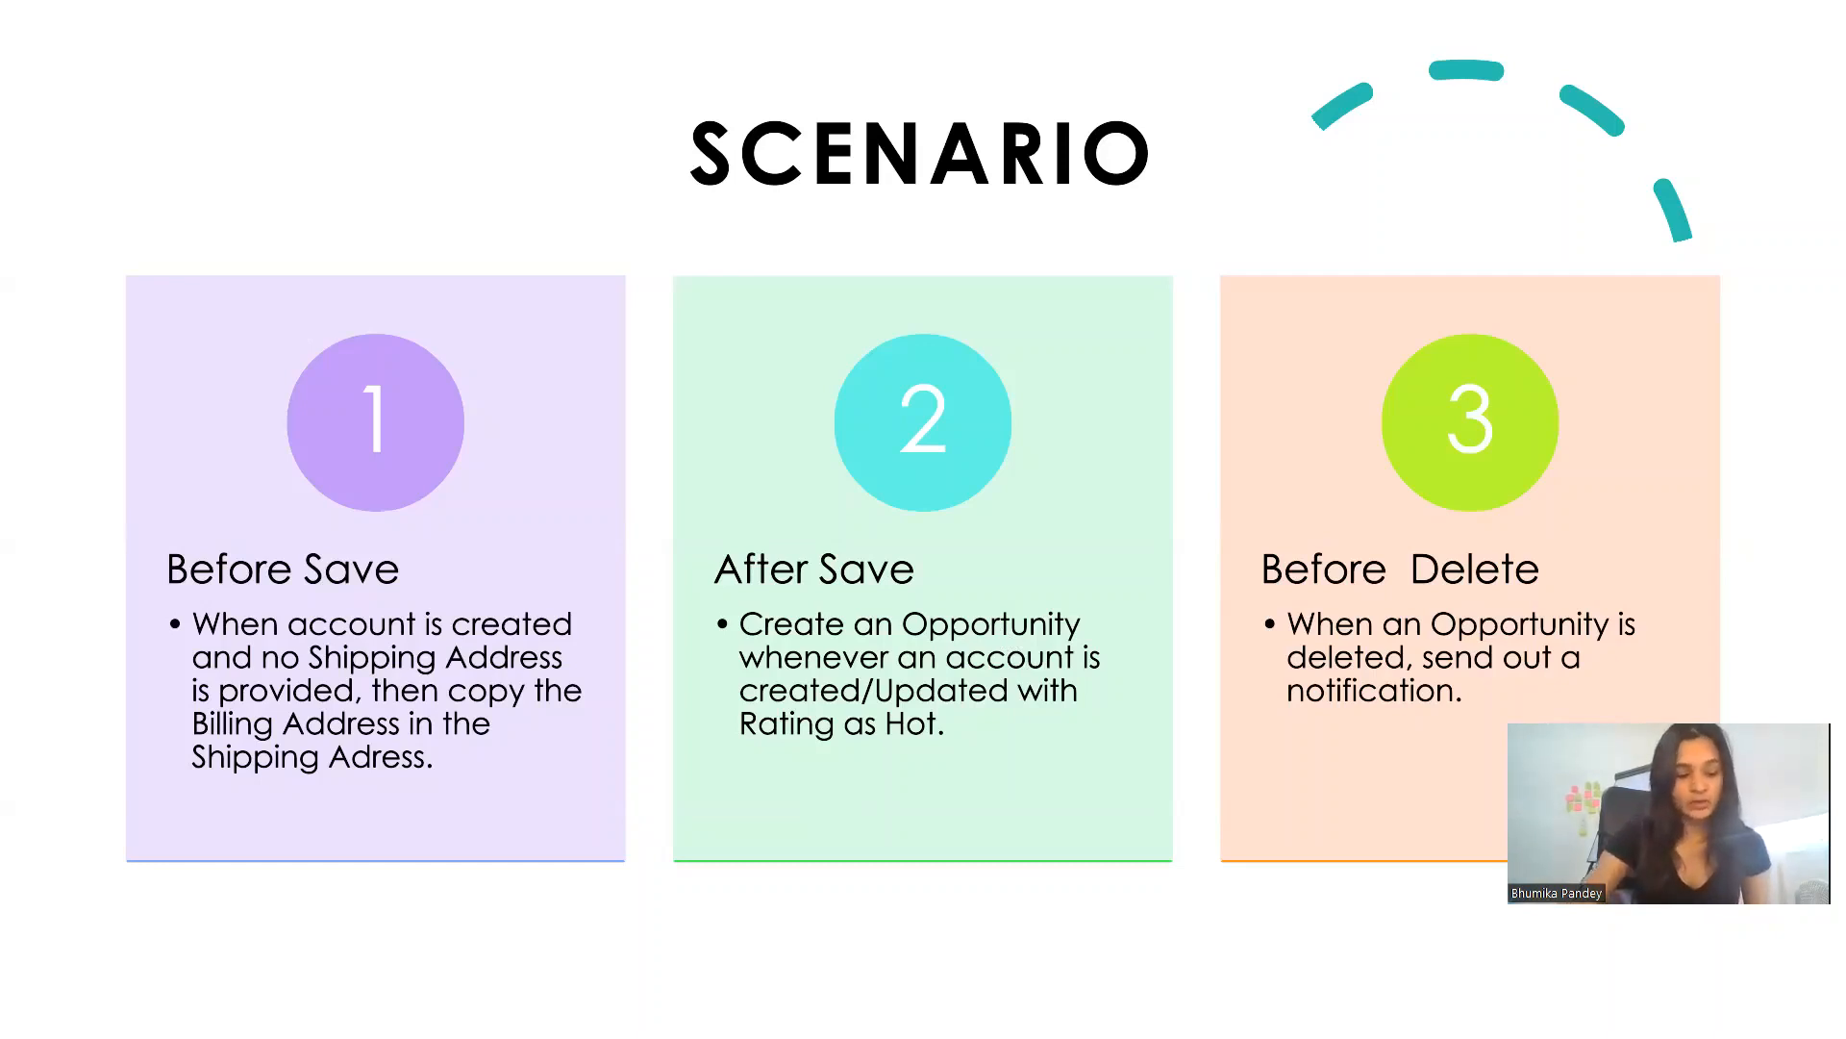
{"action": "key", "text": "alt+Tab"}
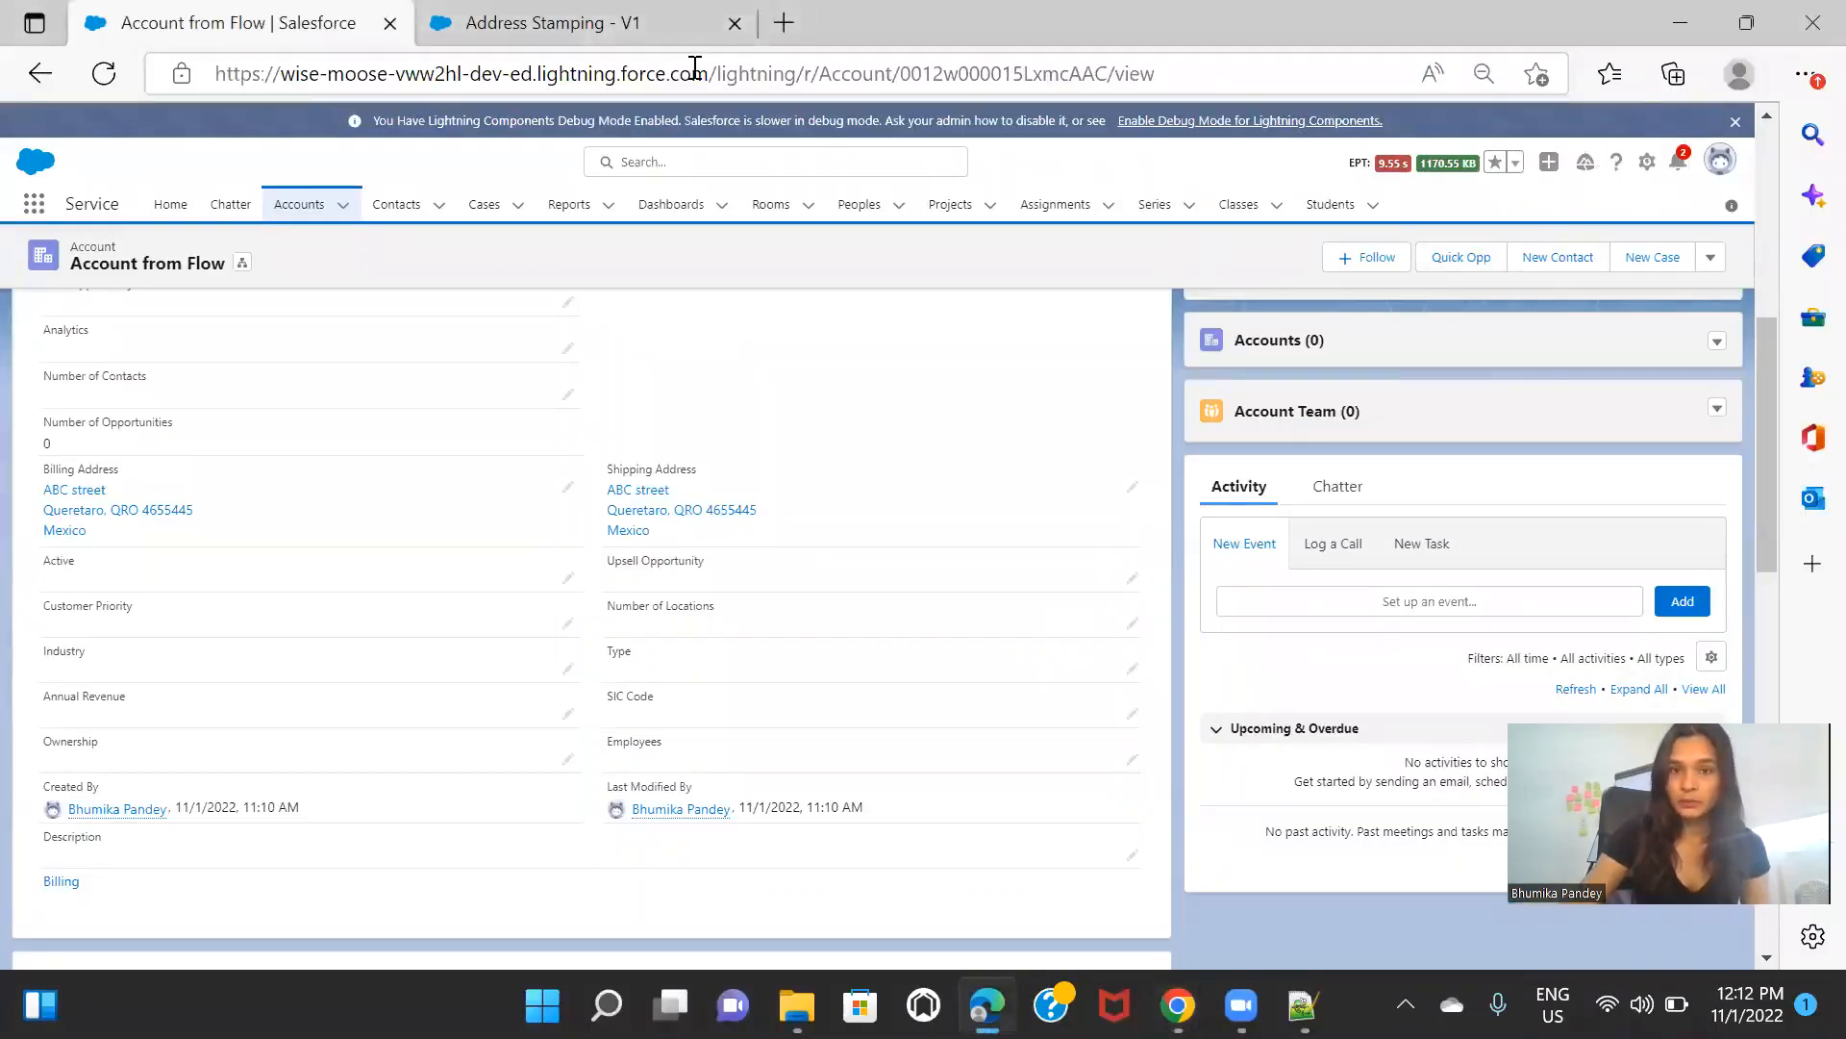
Step: Leave the Address Stamping flow for the Flows setup list and create a new Record-Triggered Flow
{"action": "left_click", "coordinate": [635, 27]}
{"action": "left_click", "coordinate": [23, 162]}
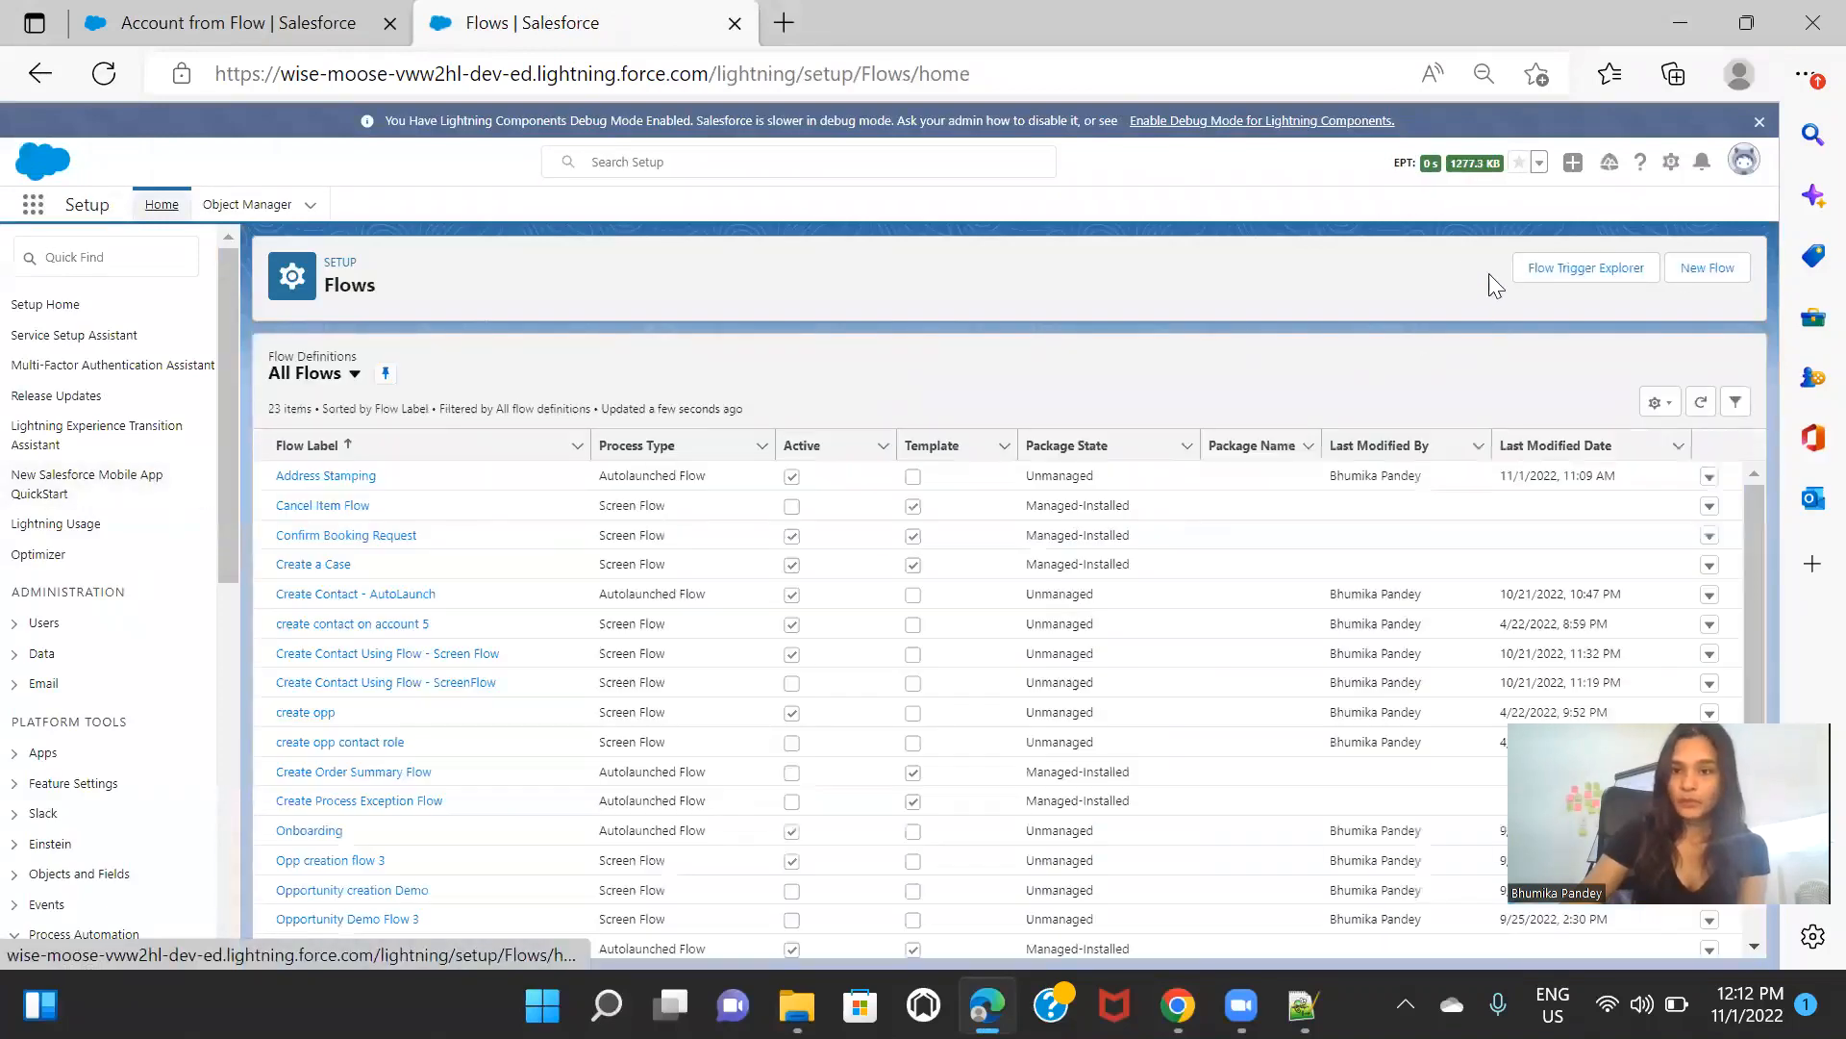
{"action": "left_click", "coordinate": [1706, 269]}
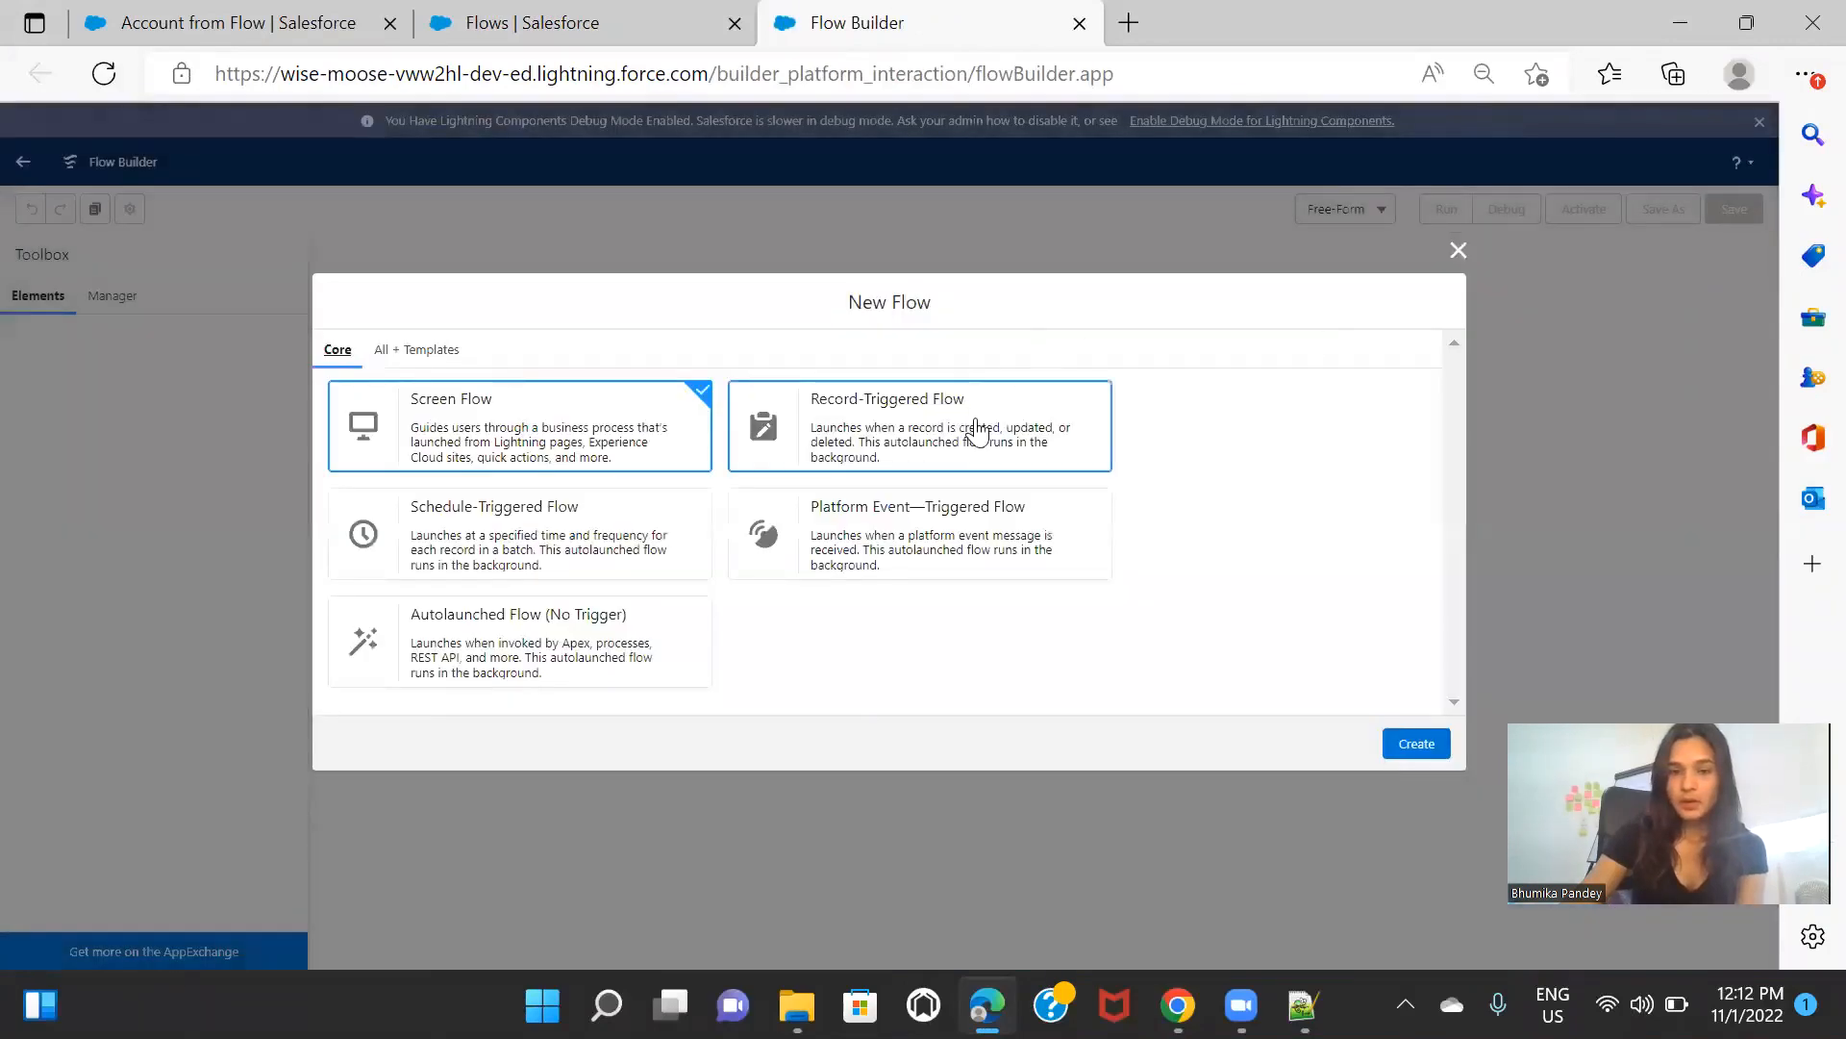
{"action": "left_click", "coordinate": [978, 433]}
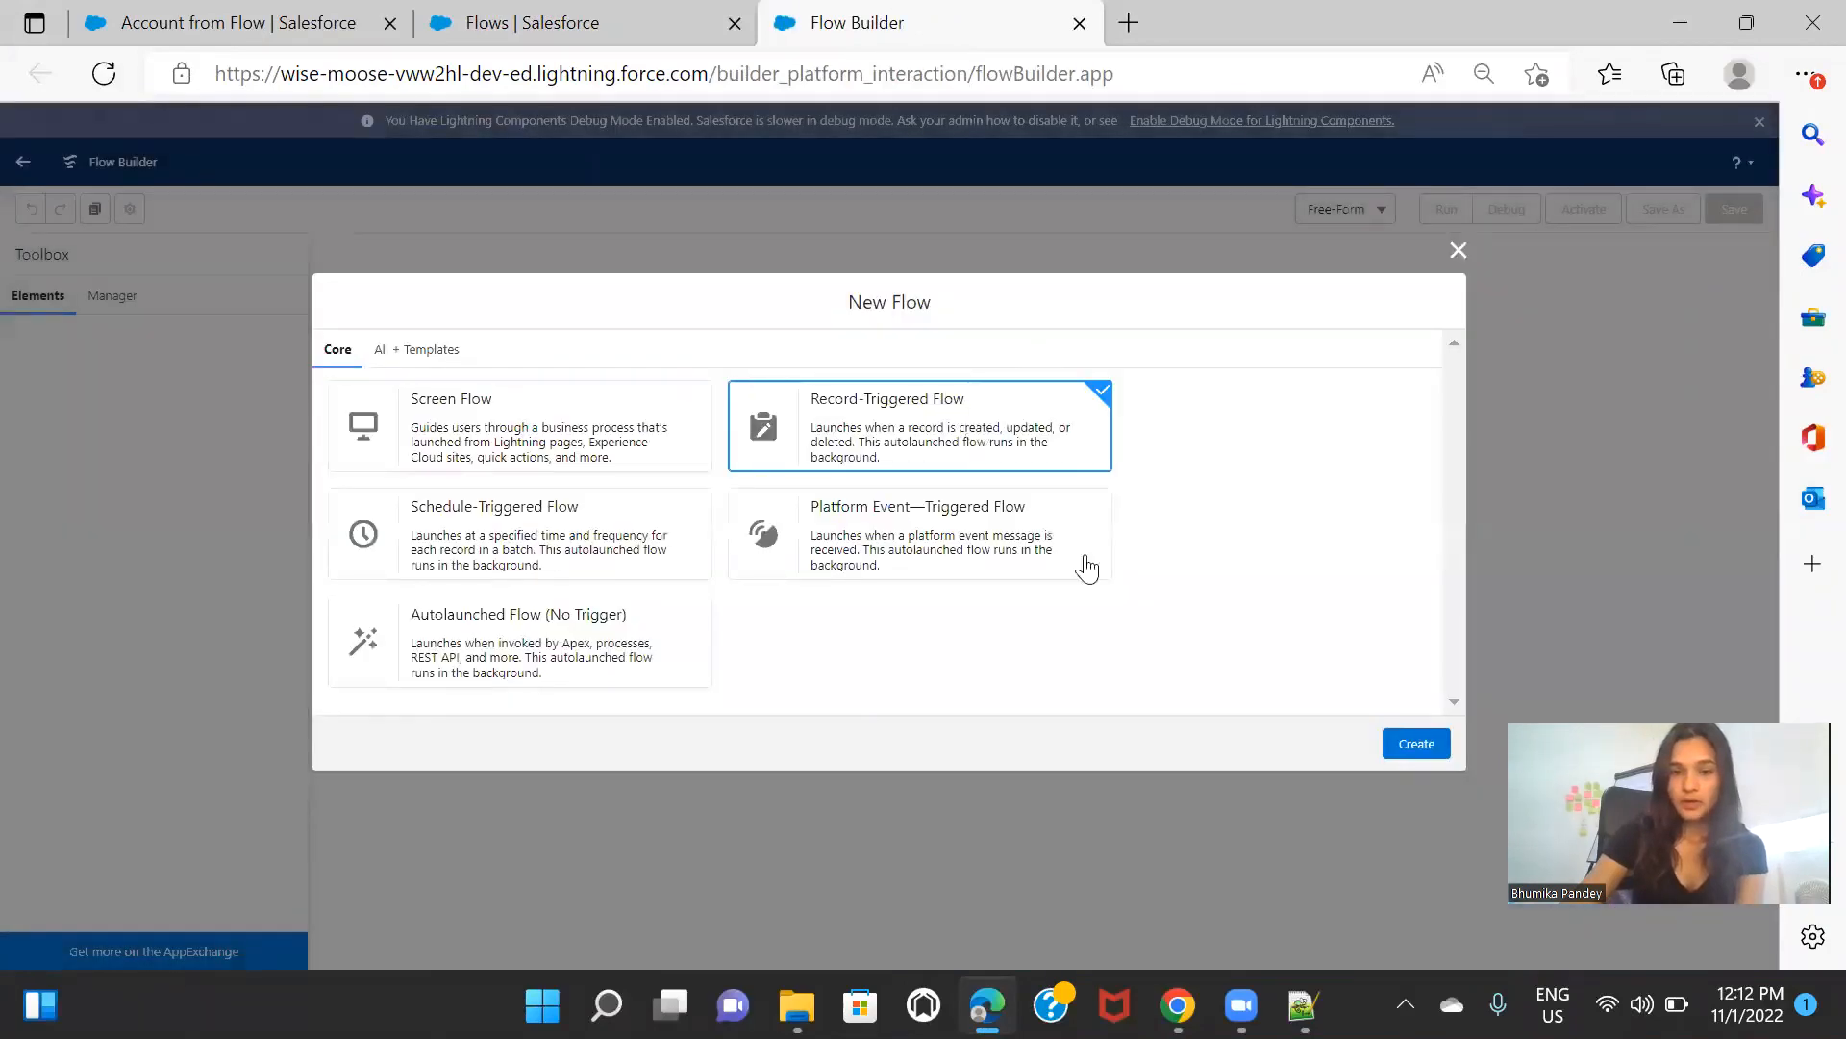
{"action": "left_click", "coordinate": [1420, 743]}
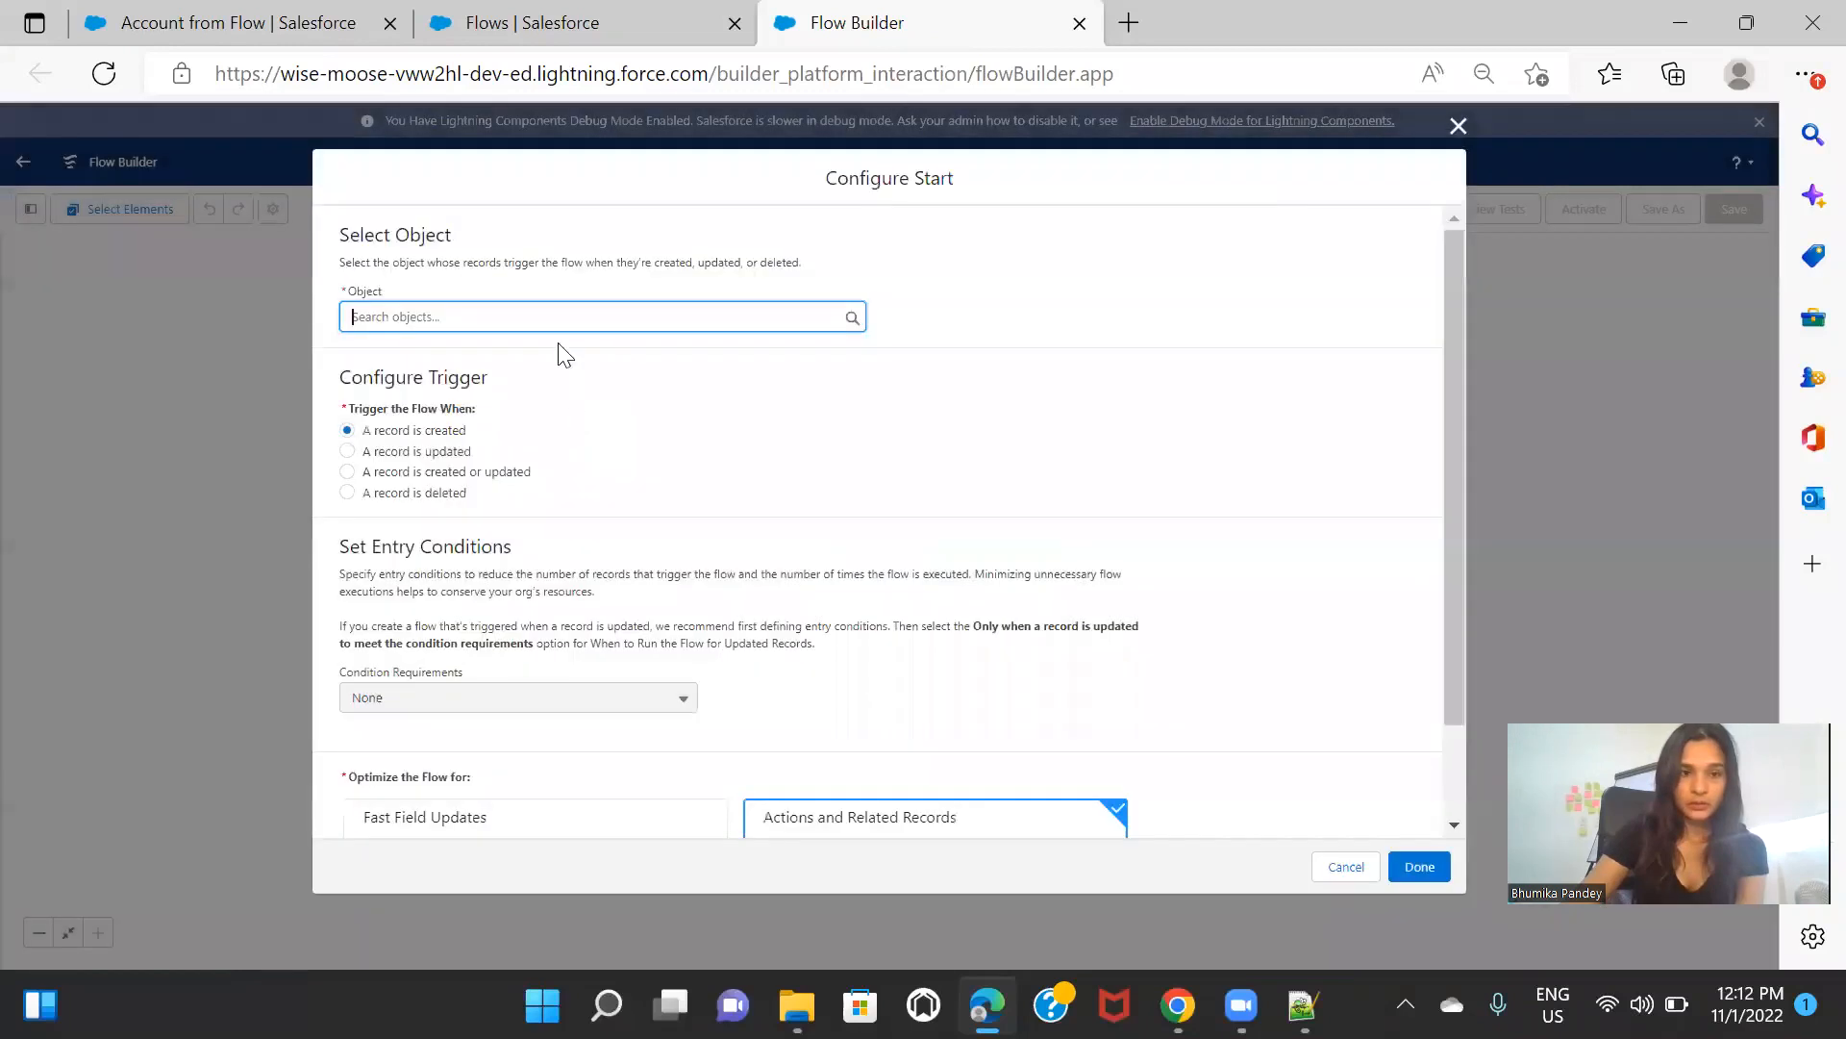
Step: Set the flow's object to Account and trigger it when a record is created or updated
{"action": "type", "text": "Account"}
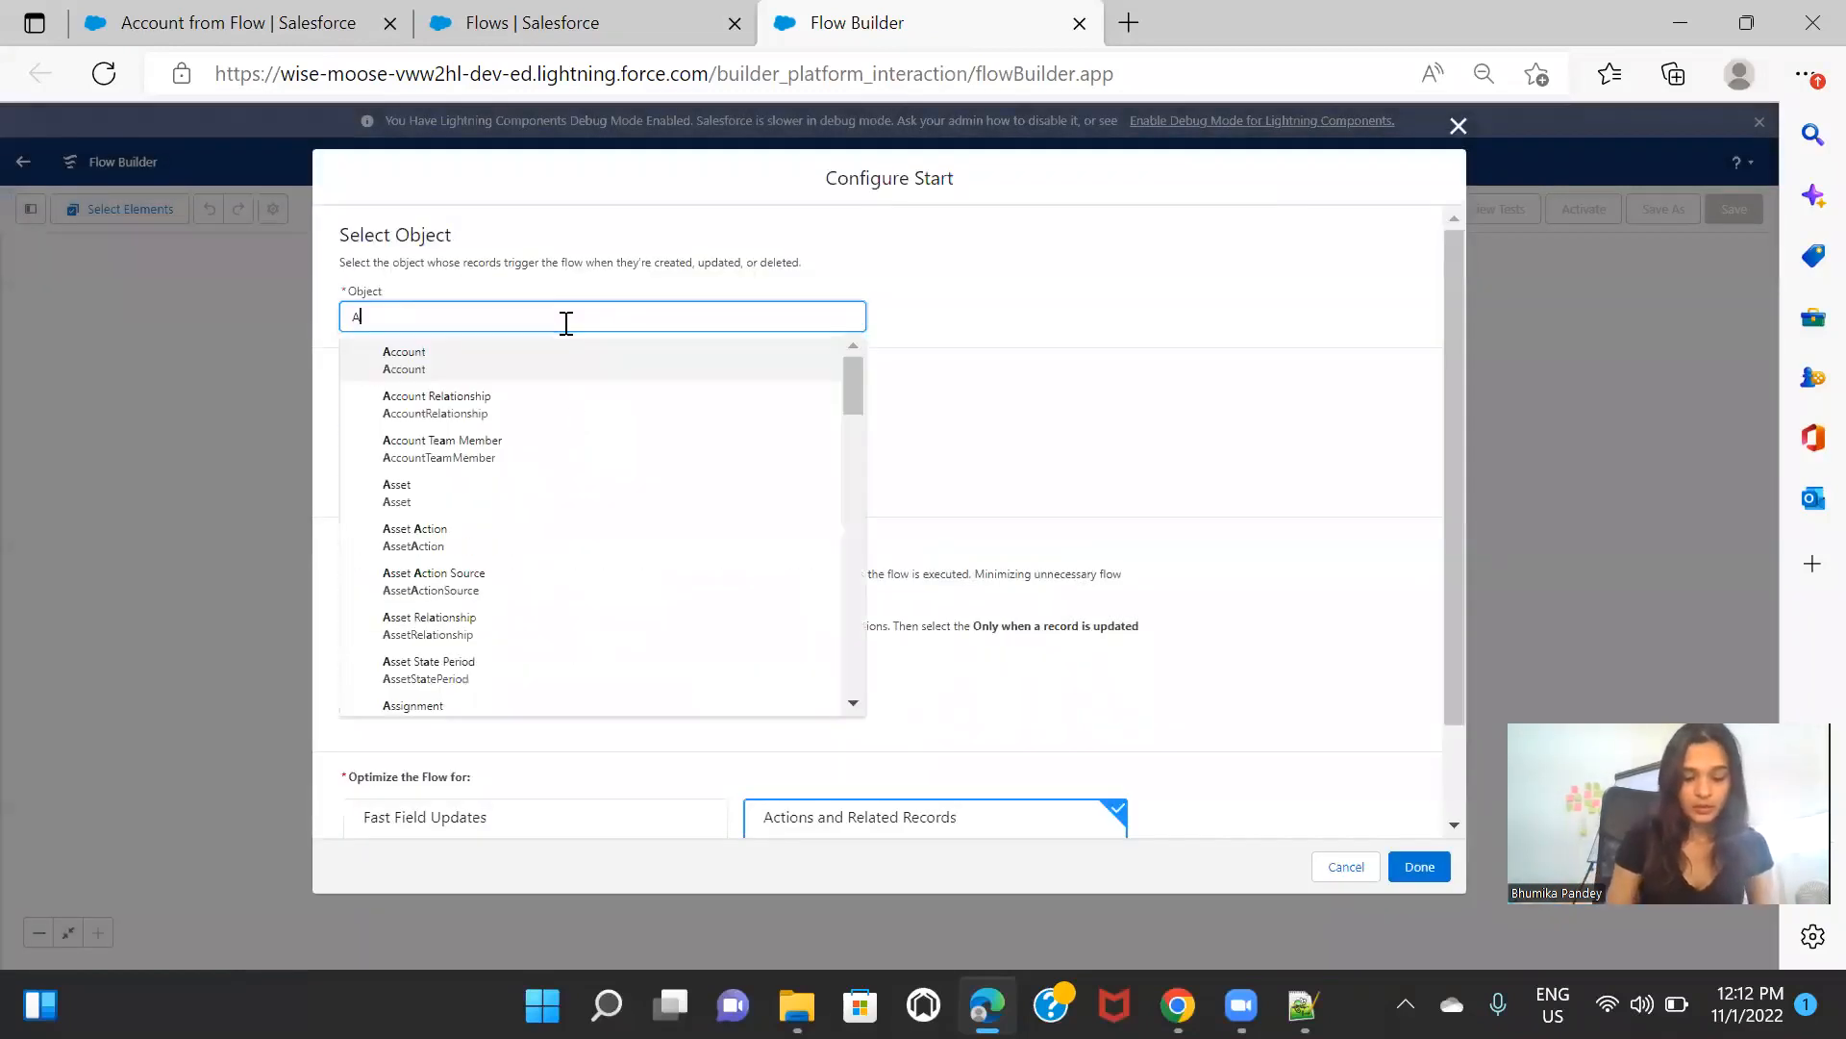
{"action": "left_click", "coordinate": [460, 362]}
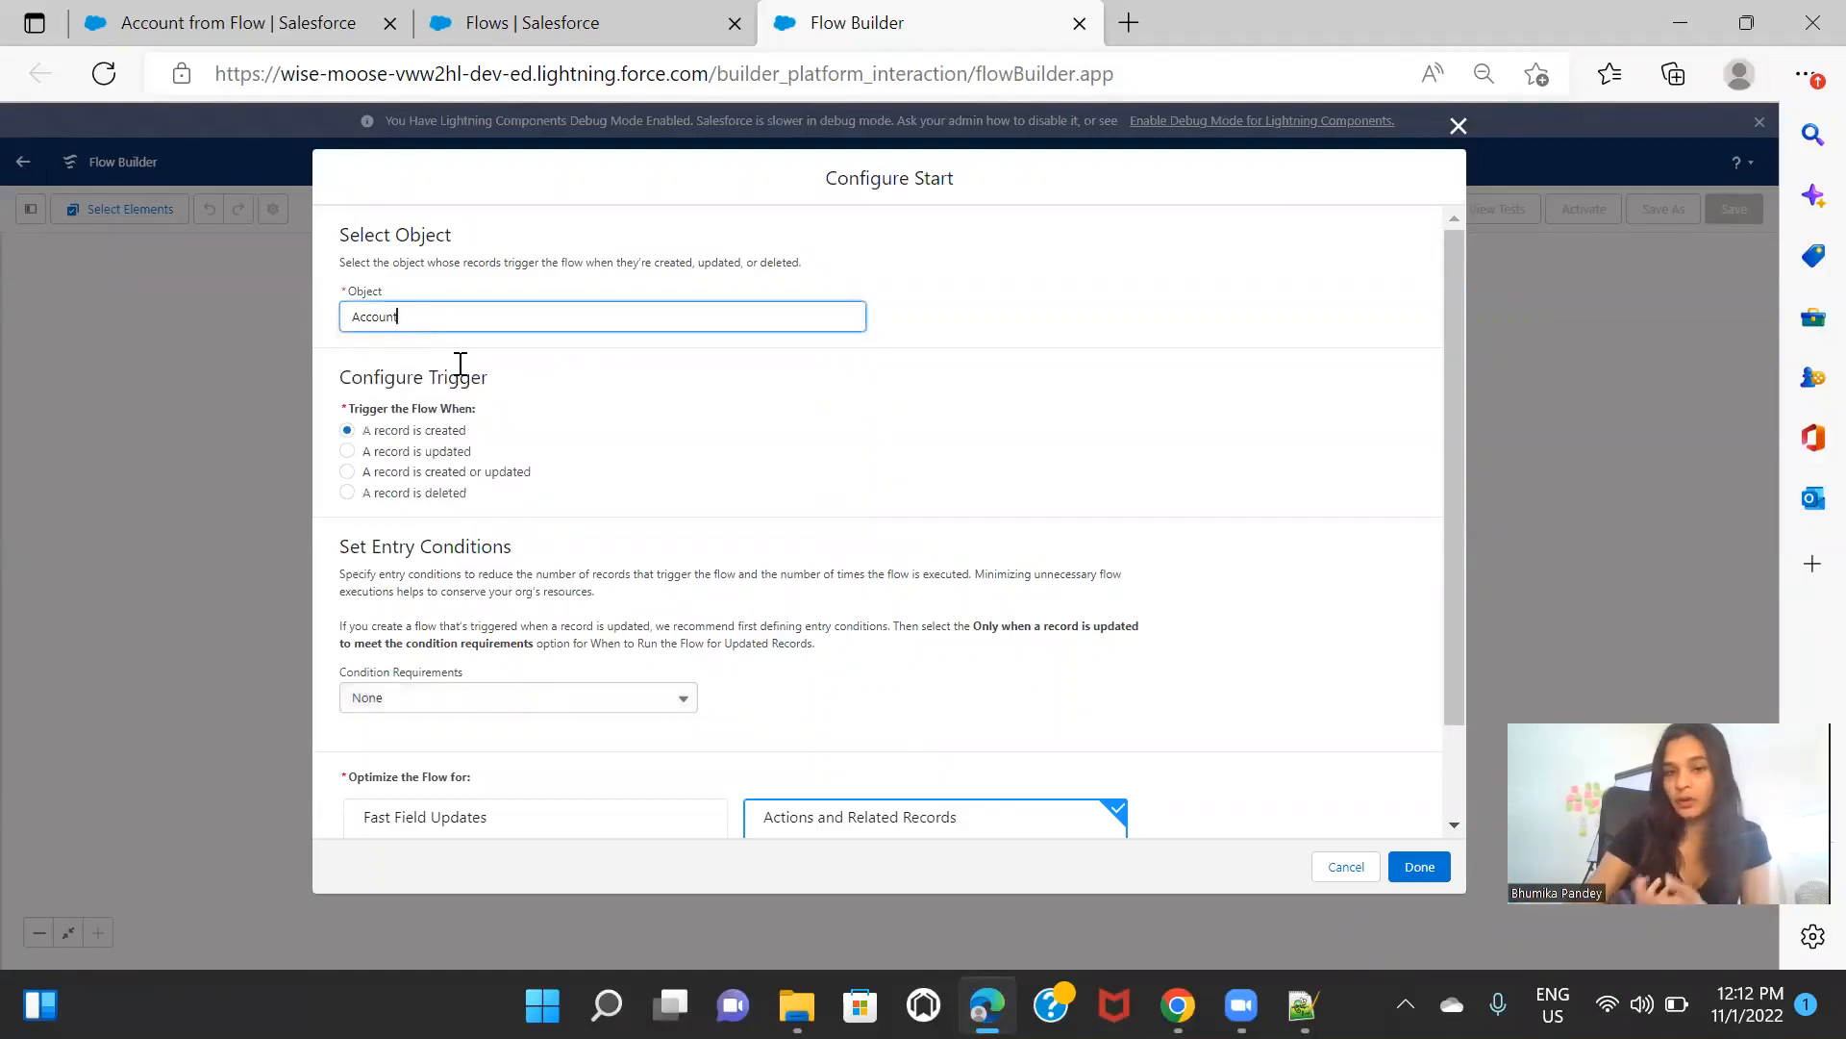
{"action": "left_click", "coordinate": [492, 472]}
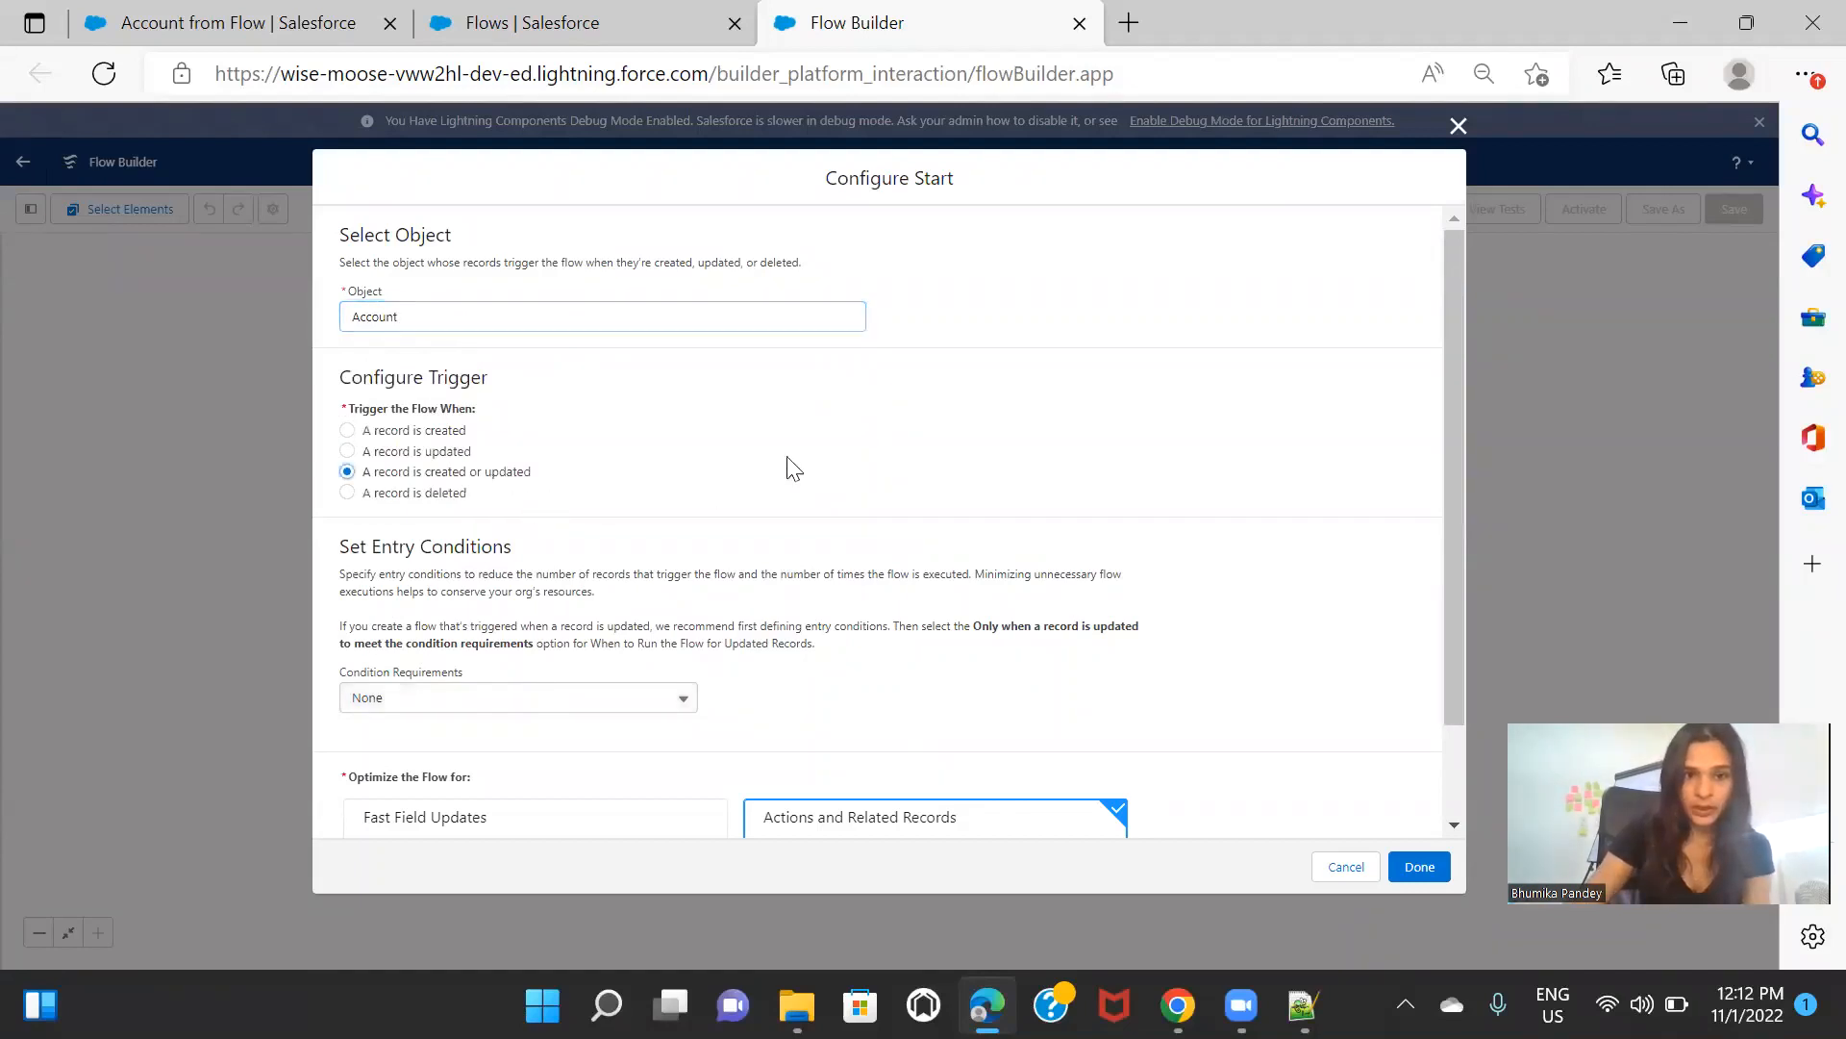
Step: Require all entry conditions to be met, with Rating Equals Hot, and finish the start configuration optimized for Actions and Related Records
{"action": "scroll", "coordinate": [846, 469], "scroll_direction": "down", "scroll_amount": 1}
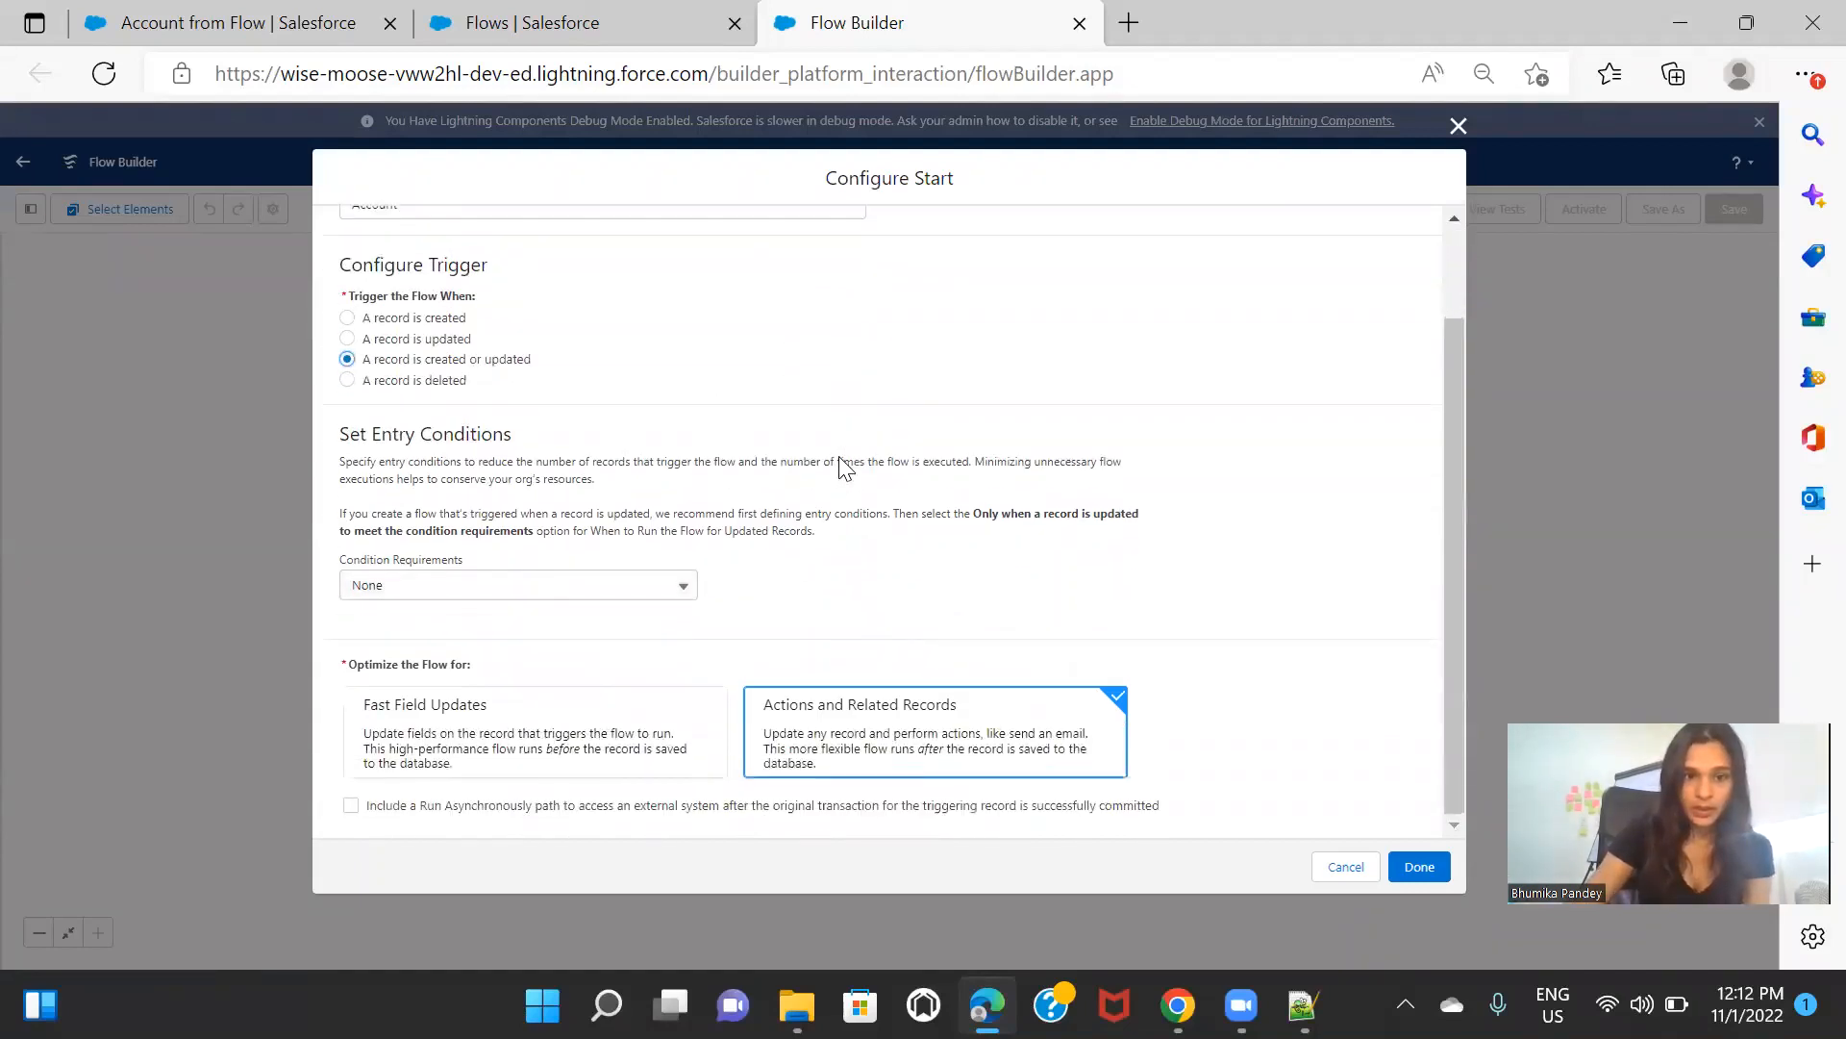
{"action": "left_click", "coordinate": [483, 591]}
{"action": "left_click", "coordinate": [689, 657]}
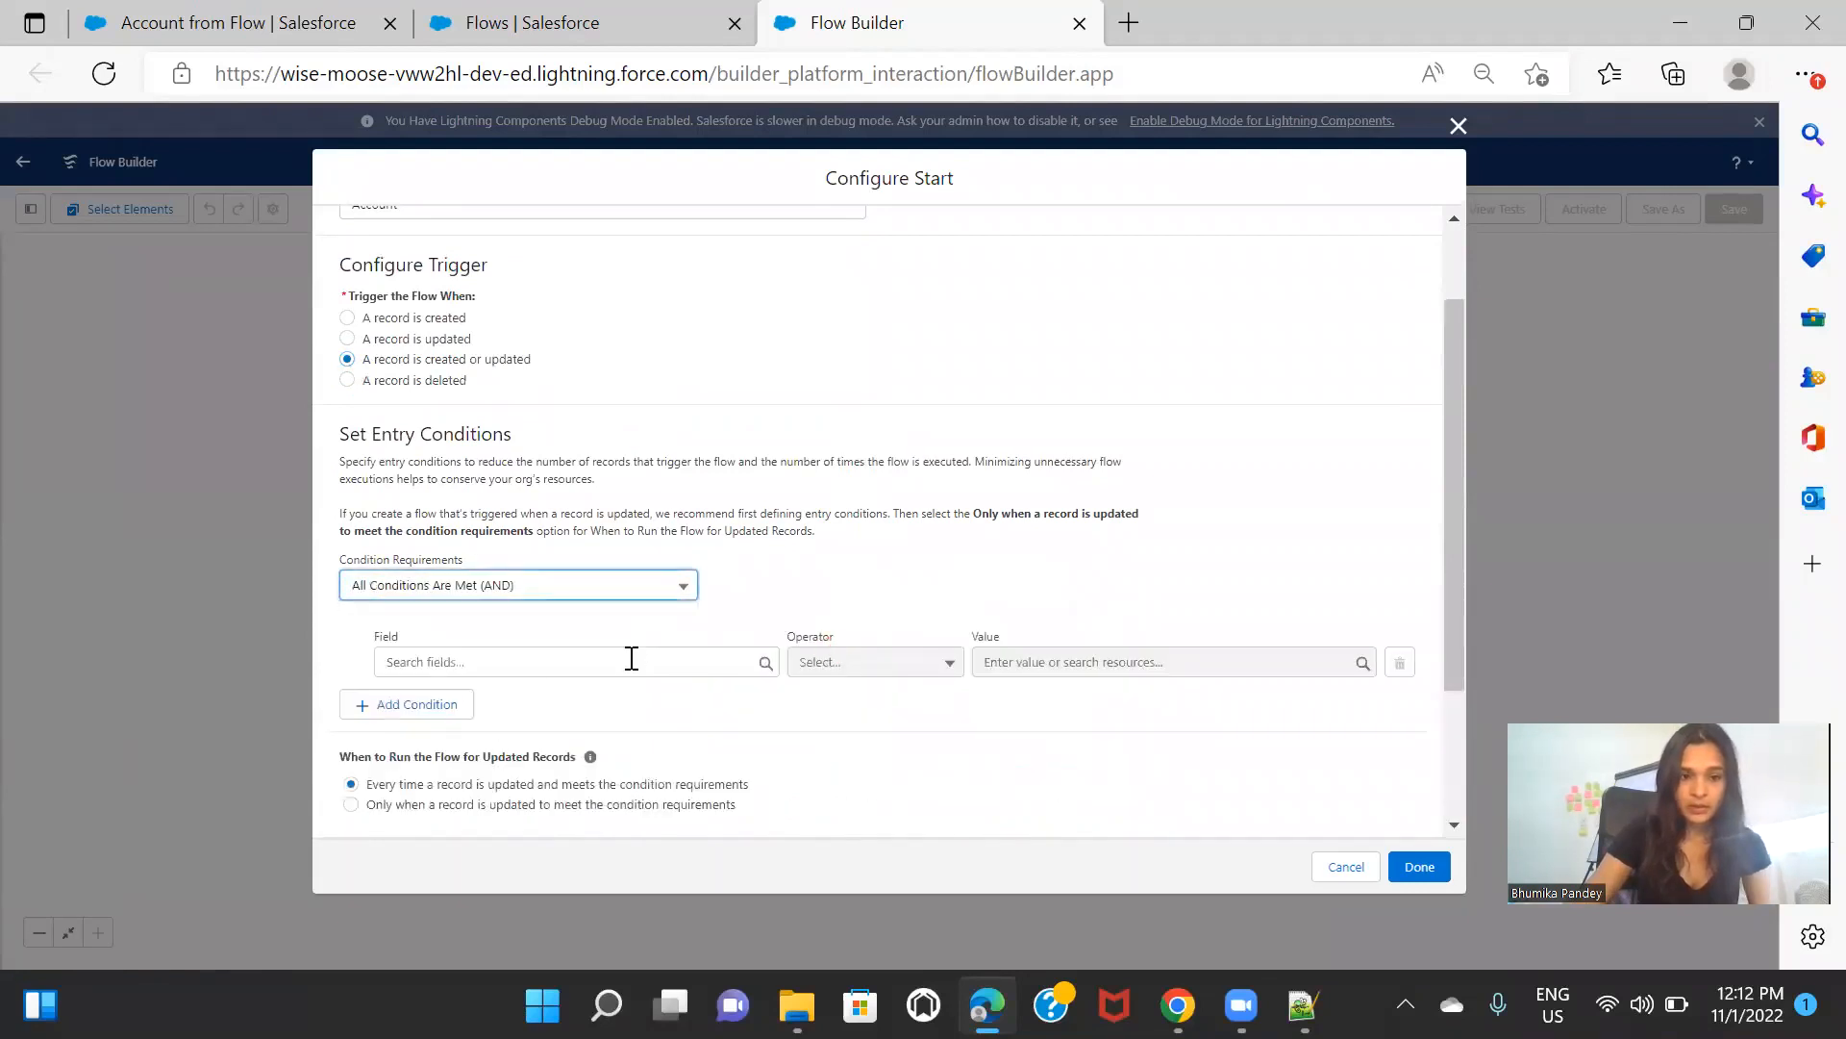
{"action": "left_click", "coordinate": [630, 661]}
{"action": "type", "text": "rati"}
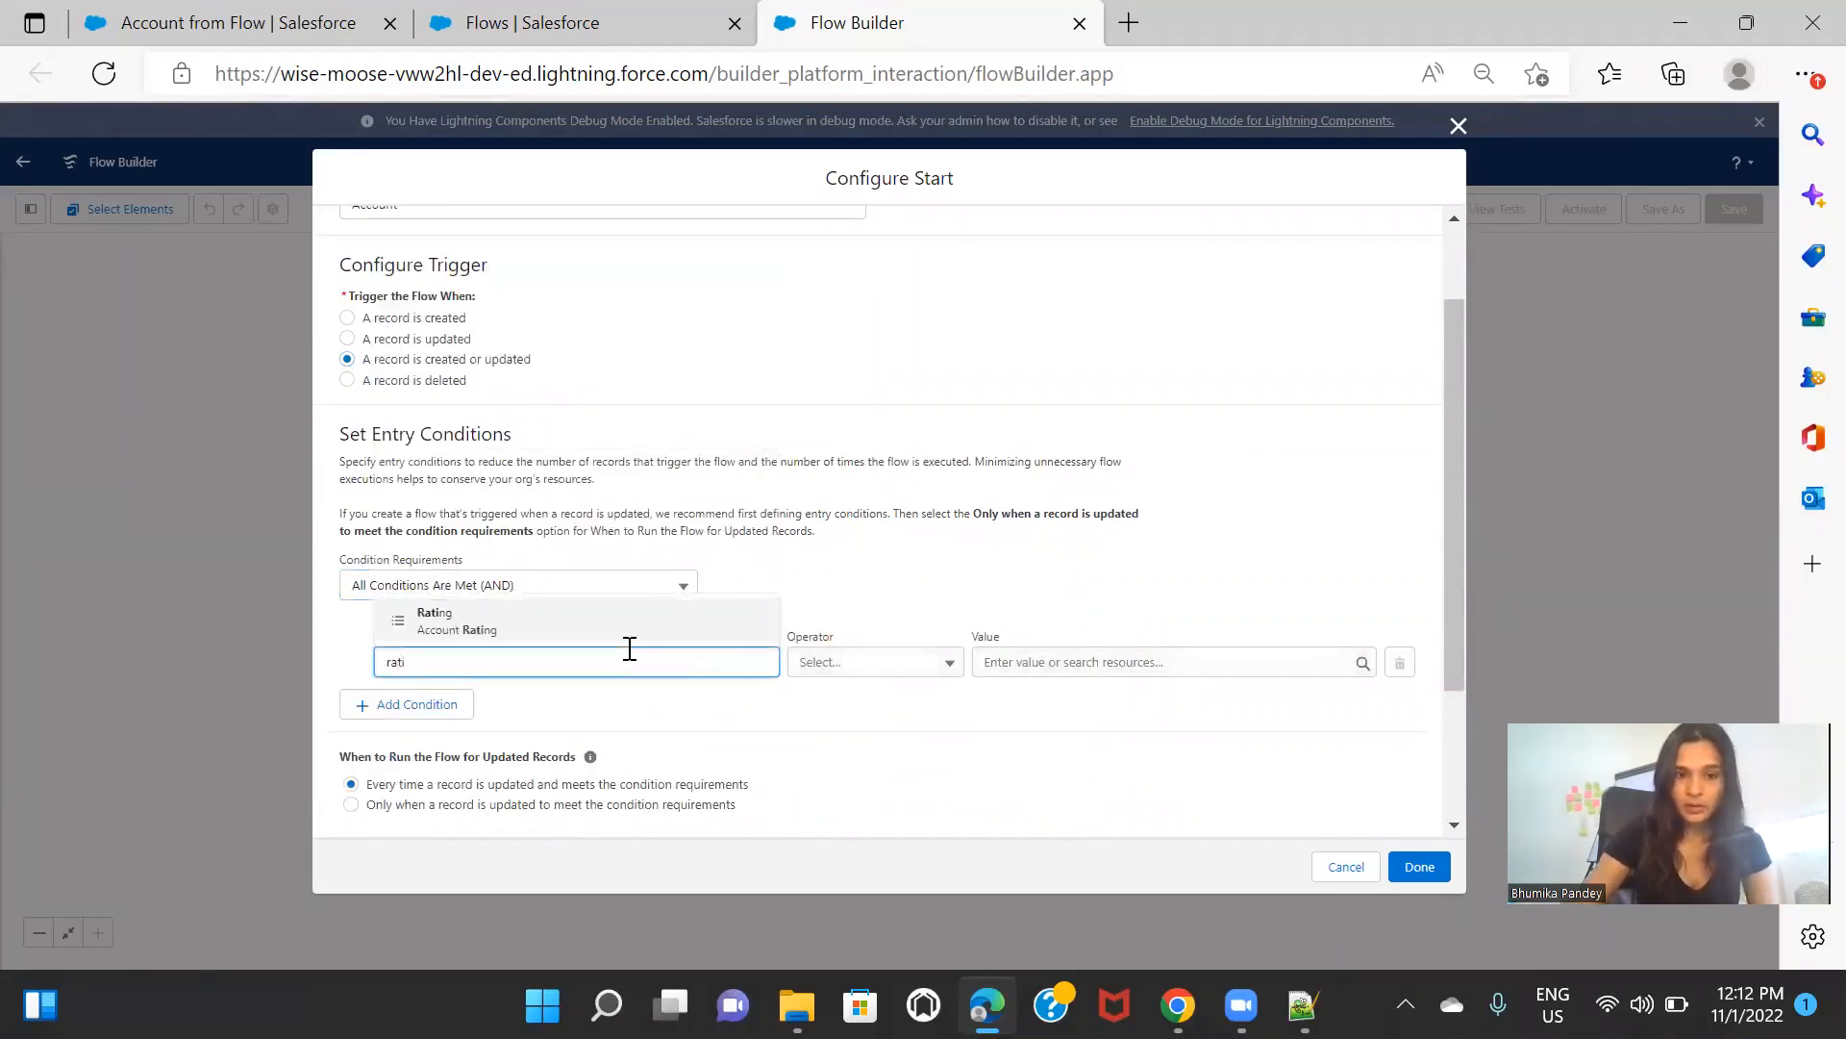
{"action": "left_click", "coordinate": [630, 621]}
{"action": "left_click", "coordinate": [1174, 664]}
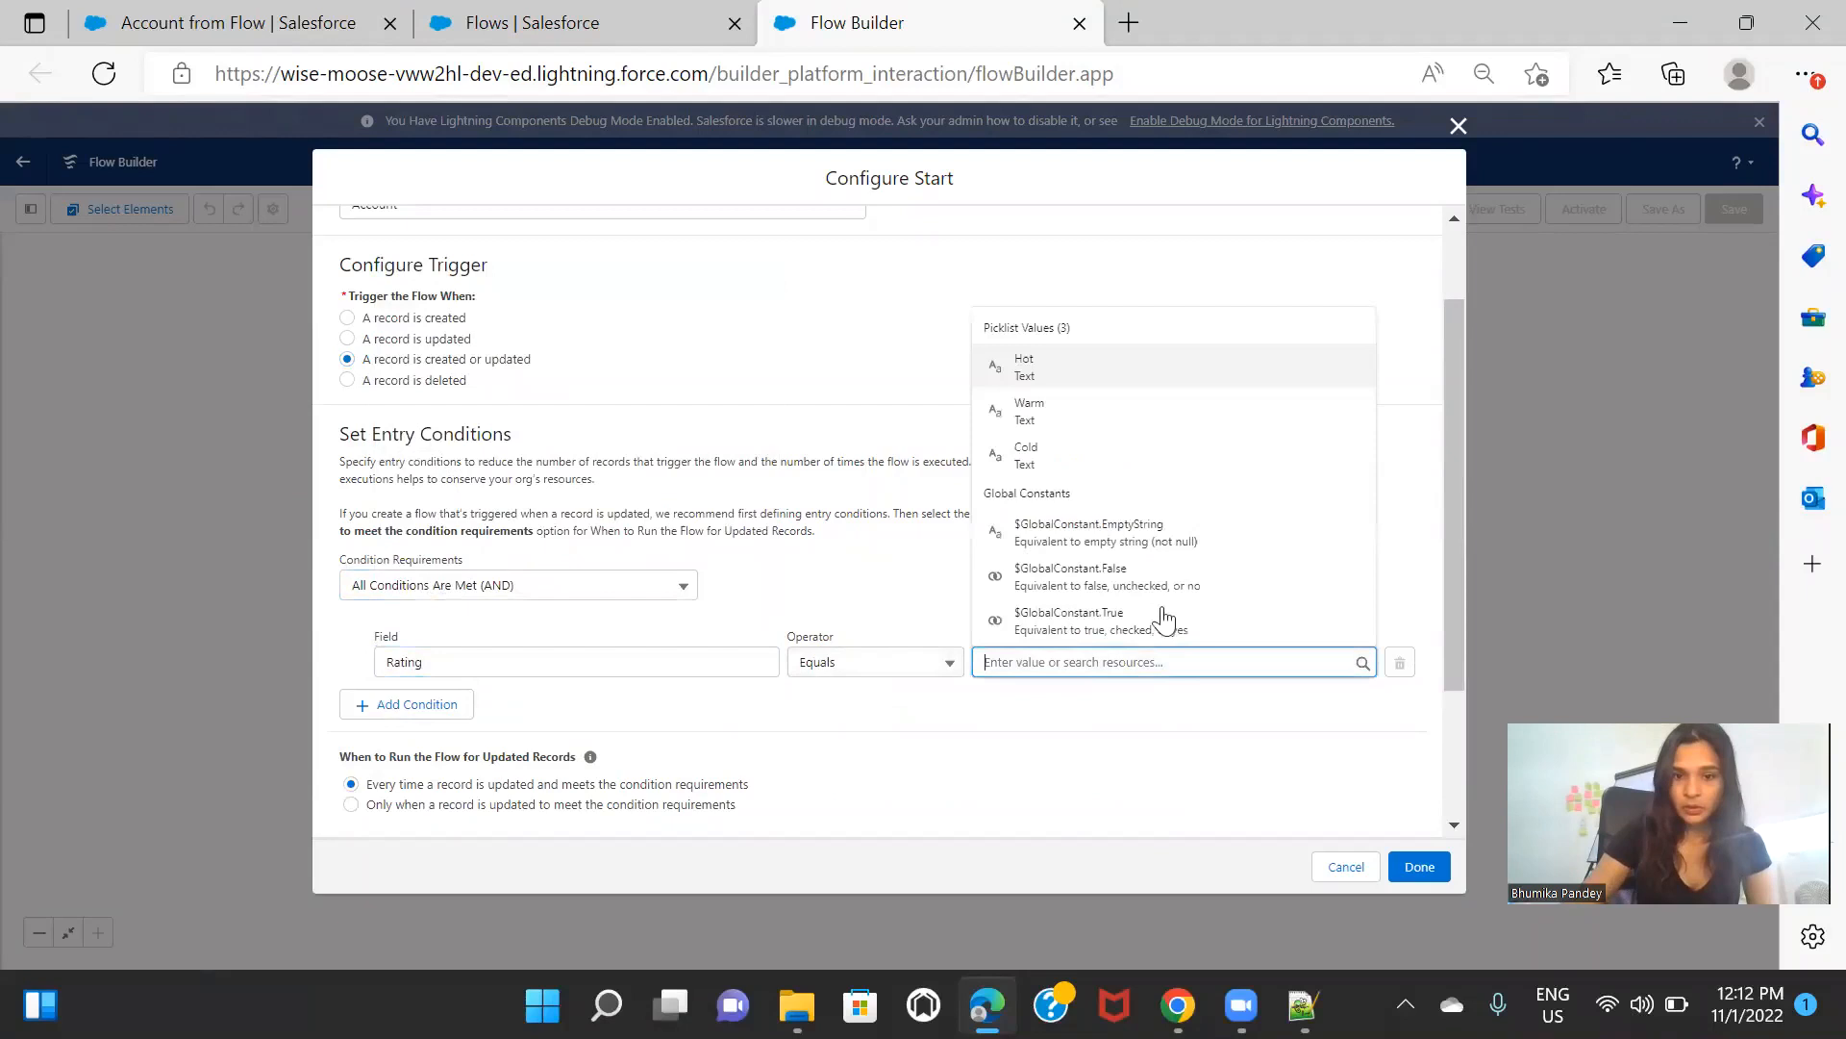
{"action": "left_click", "coordinate": [1115, 375]}
{"action": "scroll", "coordinate": [1023, 759], "scroll_direction": "down", "scroll_amount": 2}
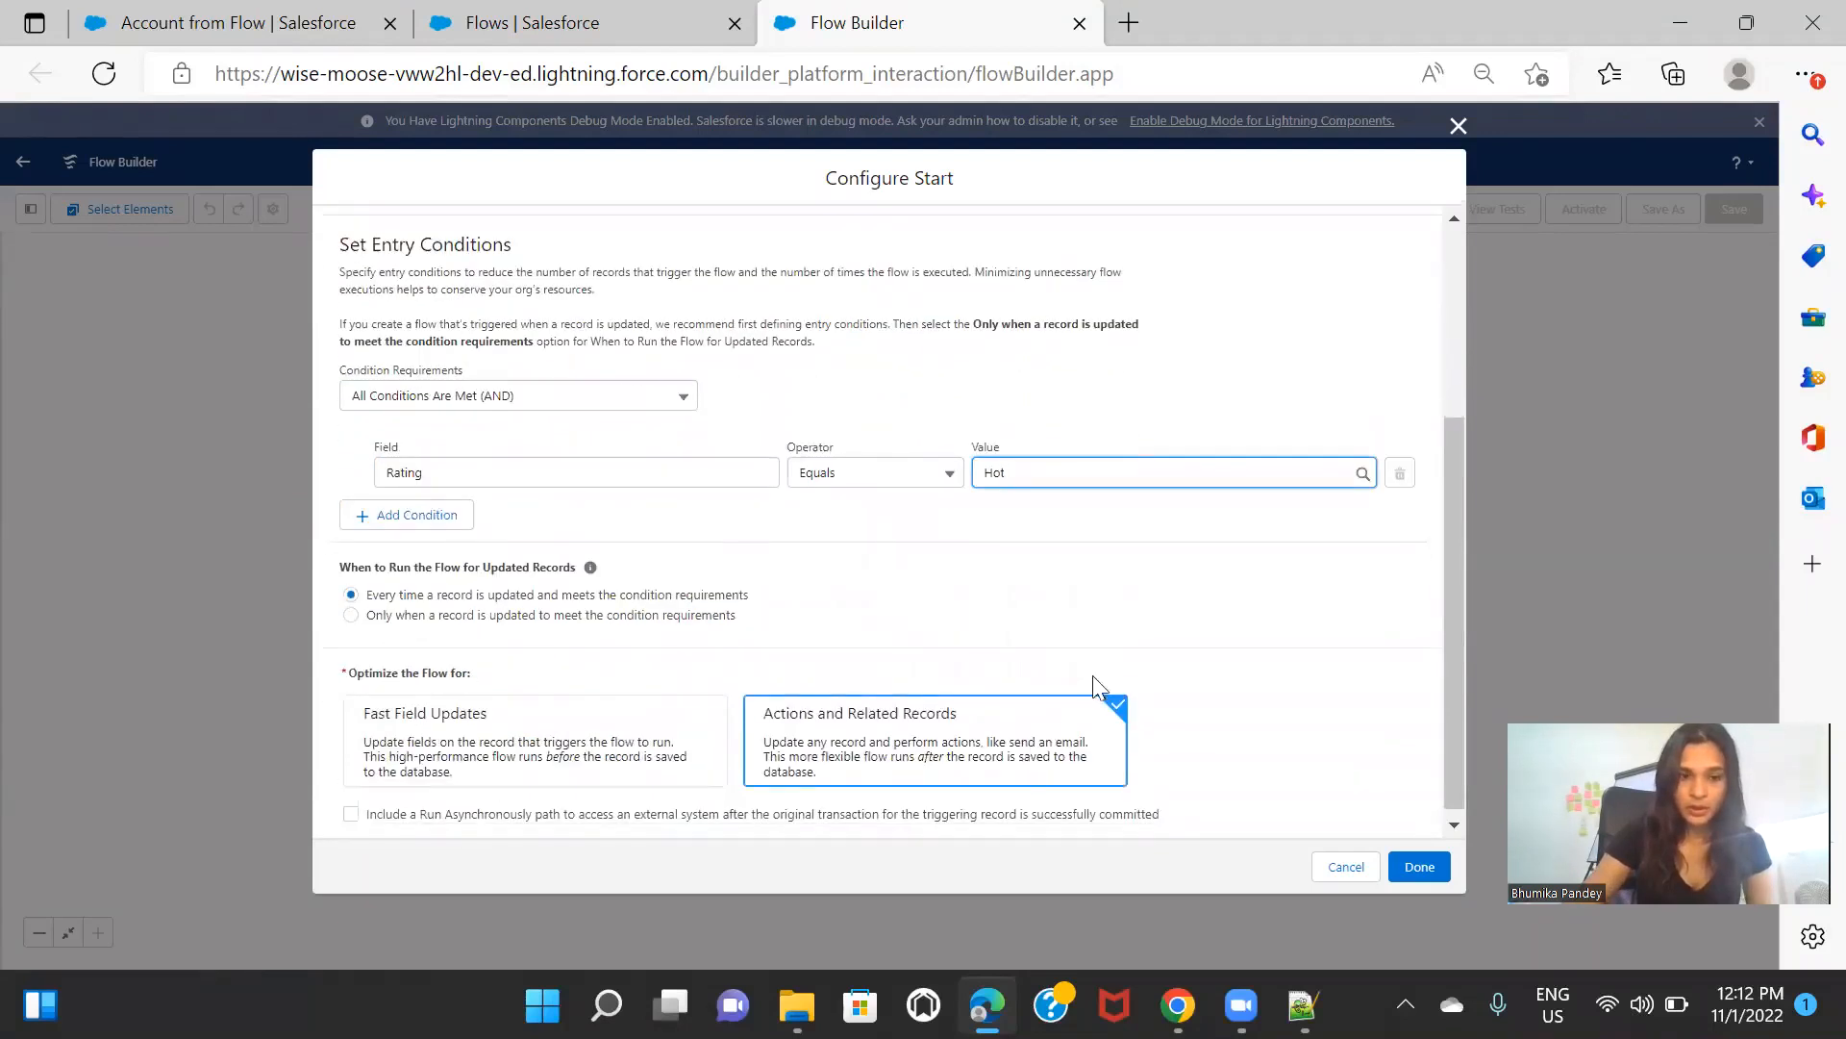
{"action": "scroll", "coordinate": [1106, 654], "scroll_direction": "down", "scroll_amount": 1}
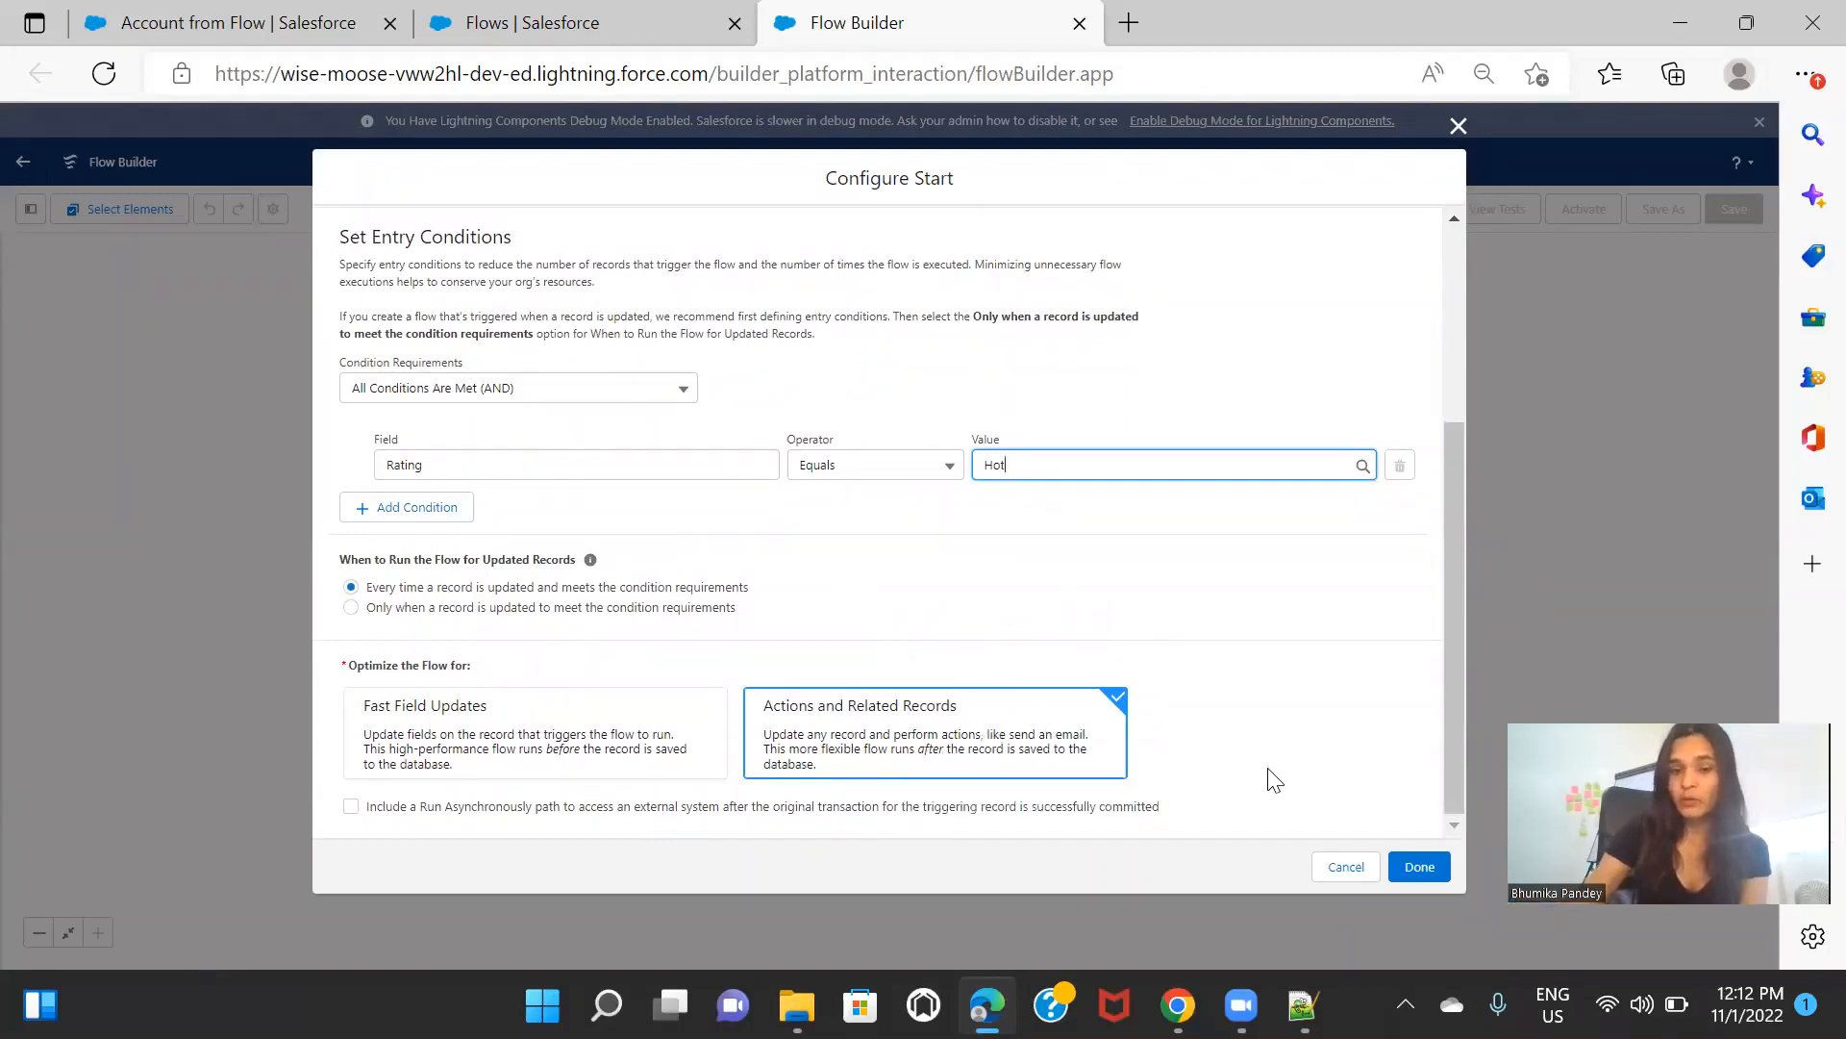
{"action": "left_click", "coordinate": [1420, 866]}
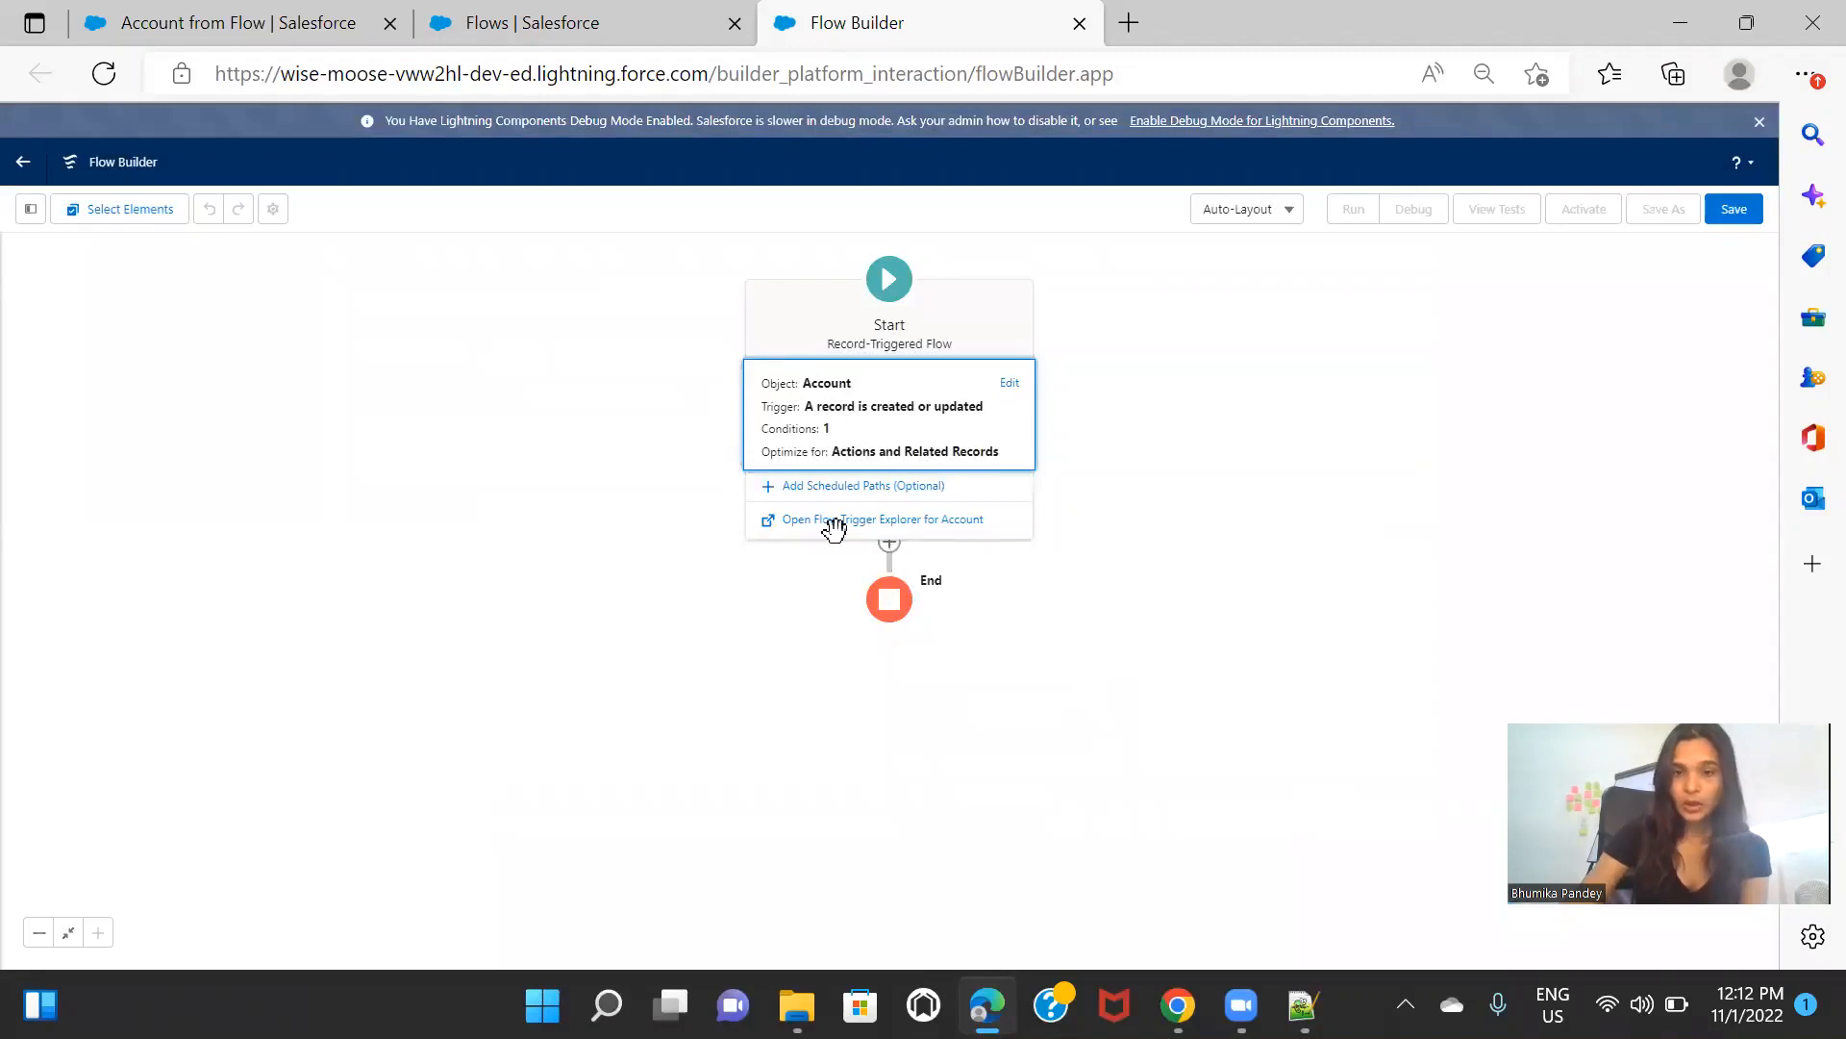
Step: Switch the flow canvas to Free-Form layout and add a Create Records element below the Start element
{"action": "left_click", "coordinate": [1241, 209]}
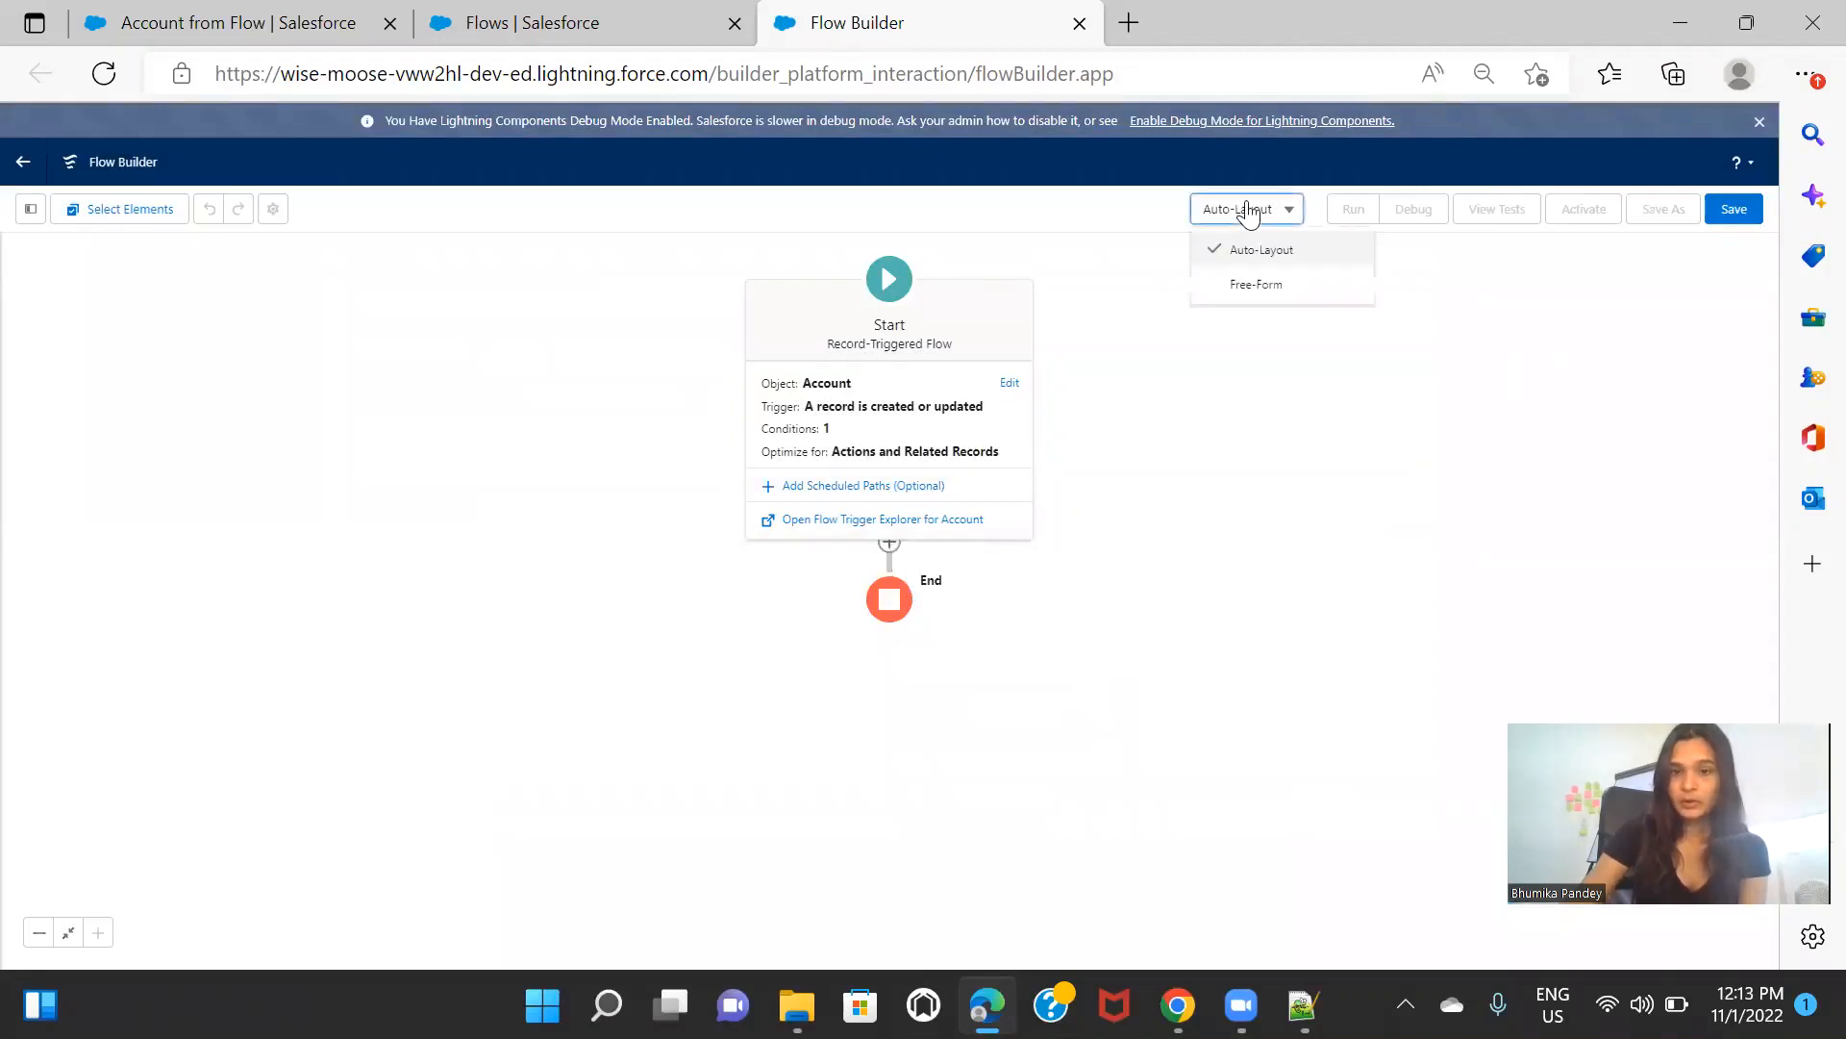
{"action": "left_click", "coordinate": [1258, 286]}
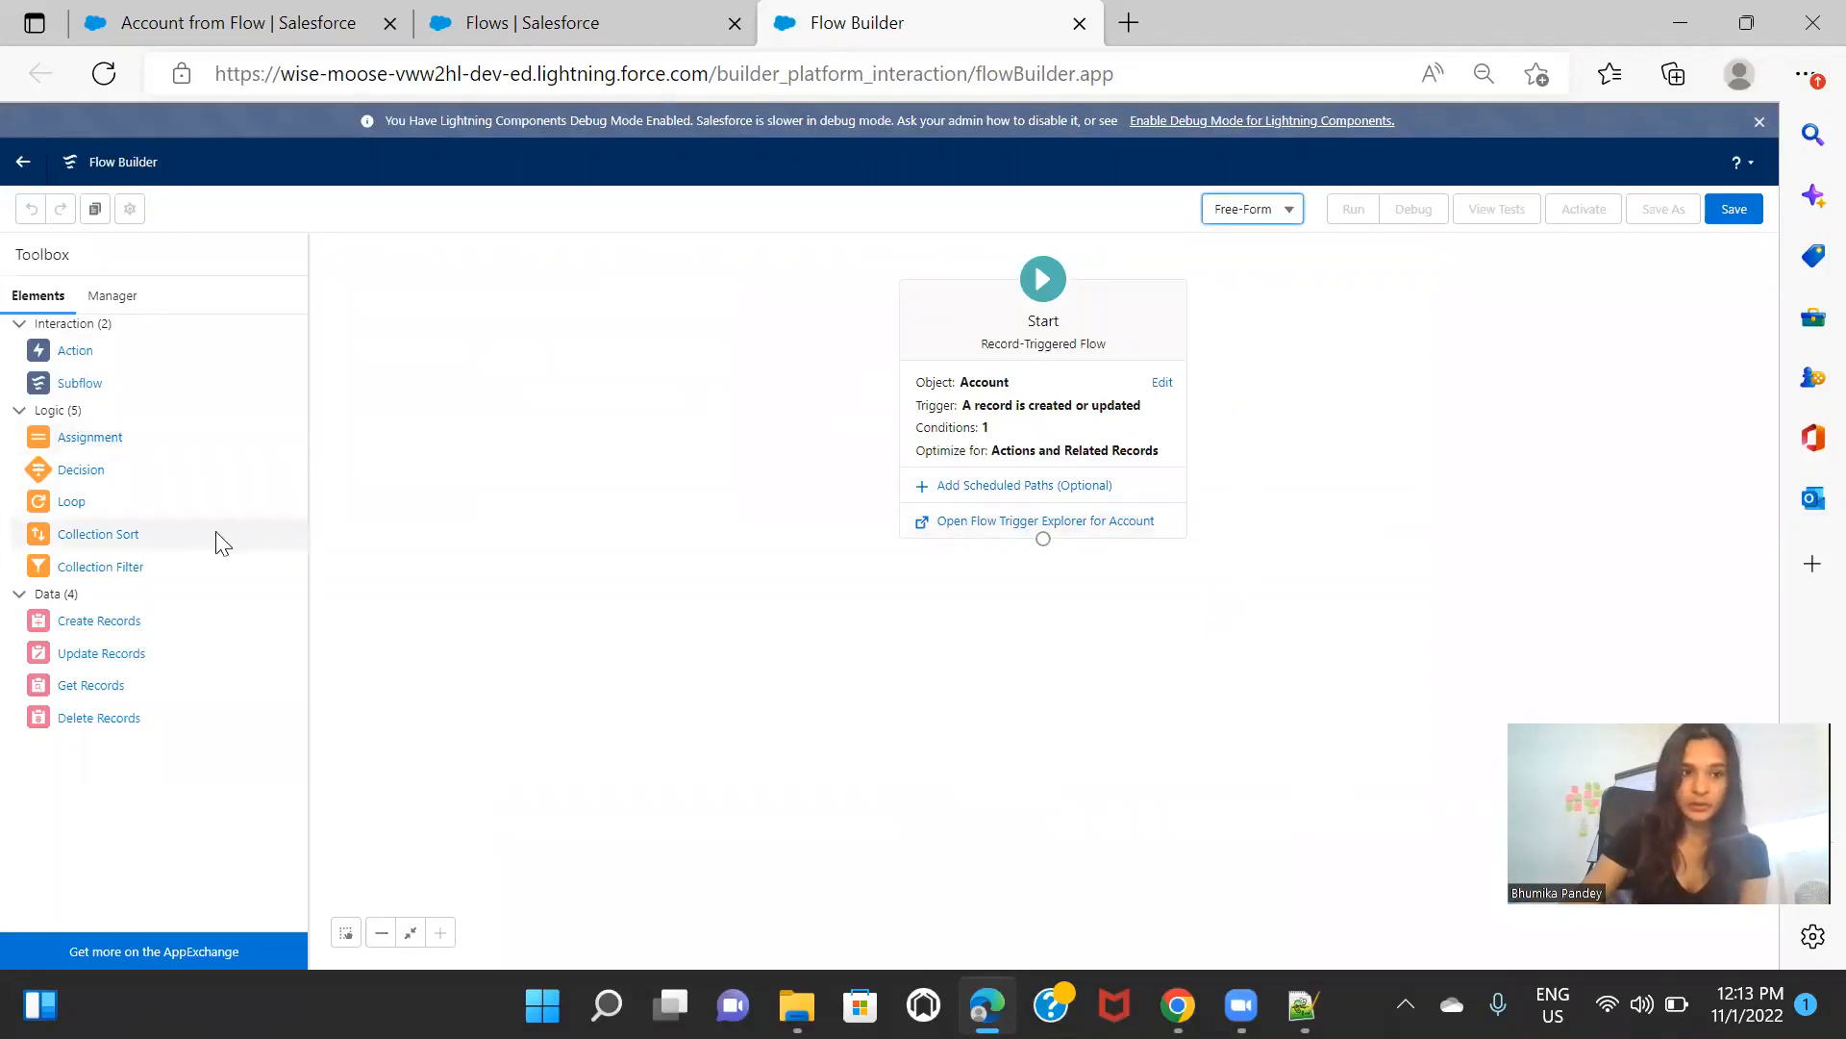
{"action": "left_click_drag", "start_coordinate": [110, 623], "coordinate": [1049, 656]}
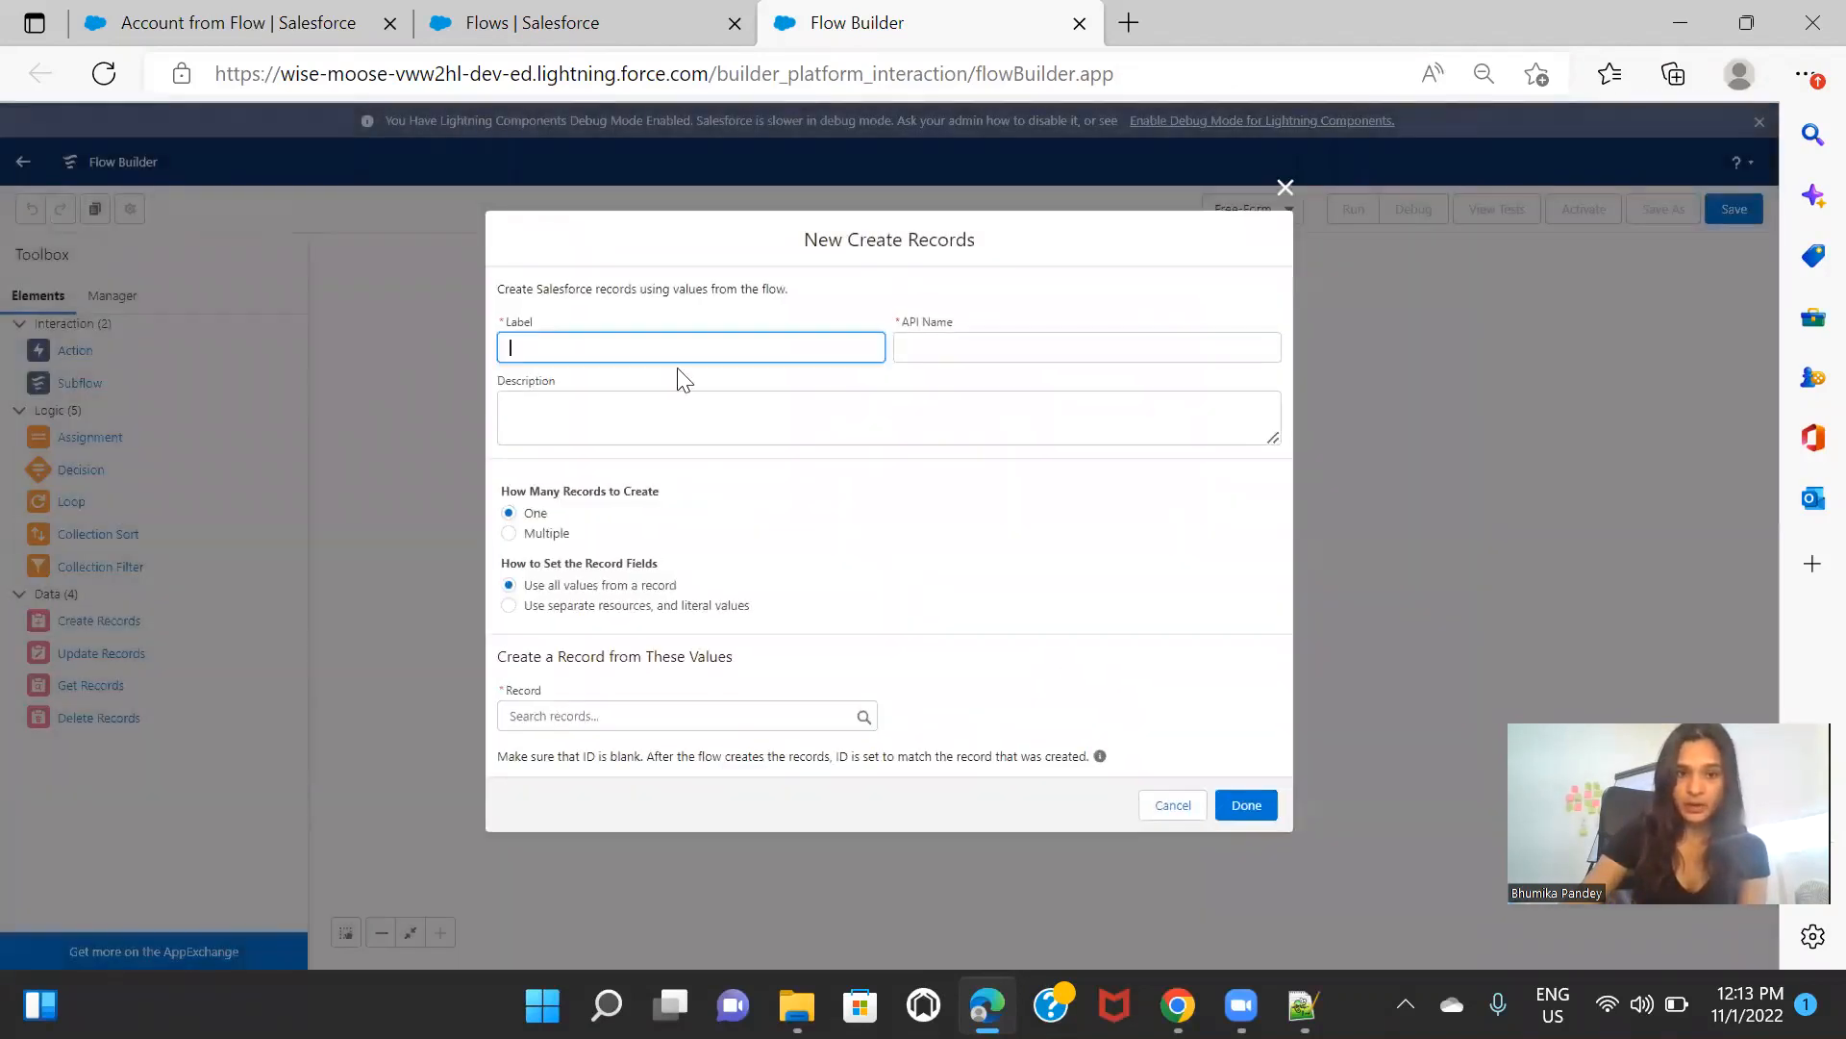
Step: Label the Create Records element "Create Opp when Account is created/updated" and let its API name fill in
{"action": "type", "text": "Create"}
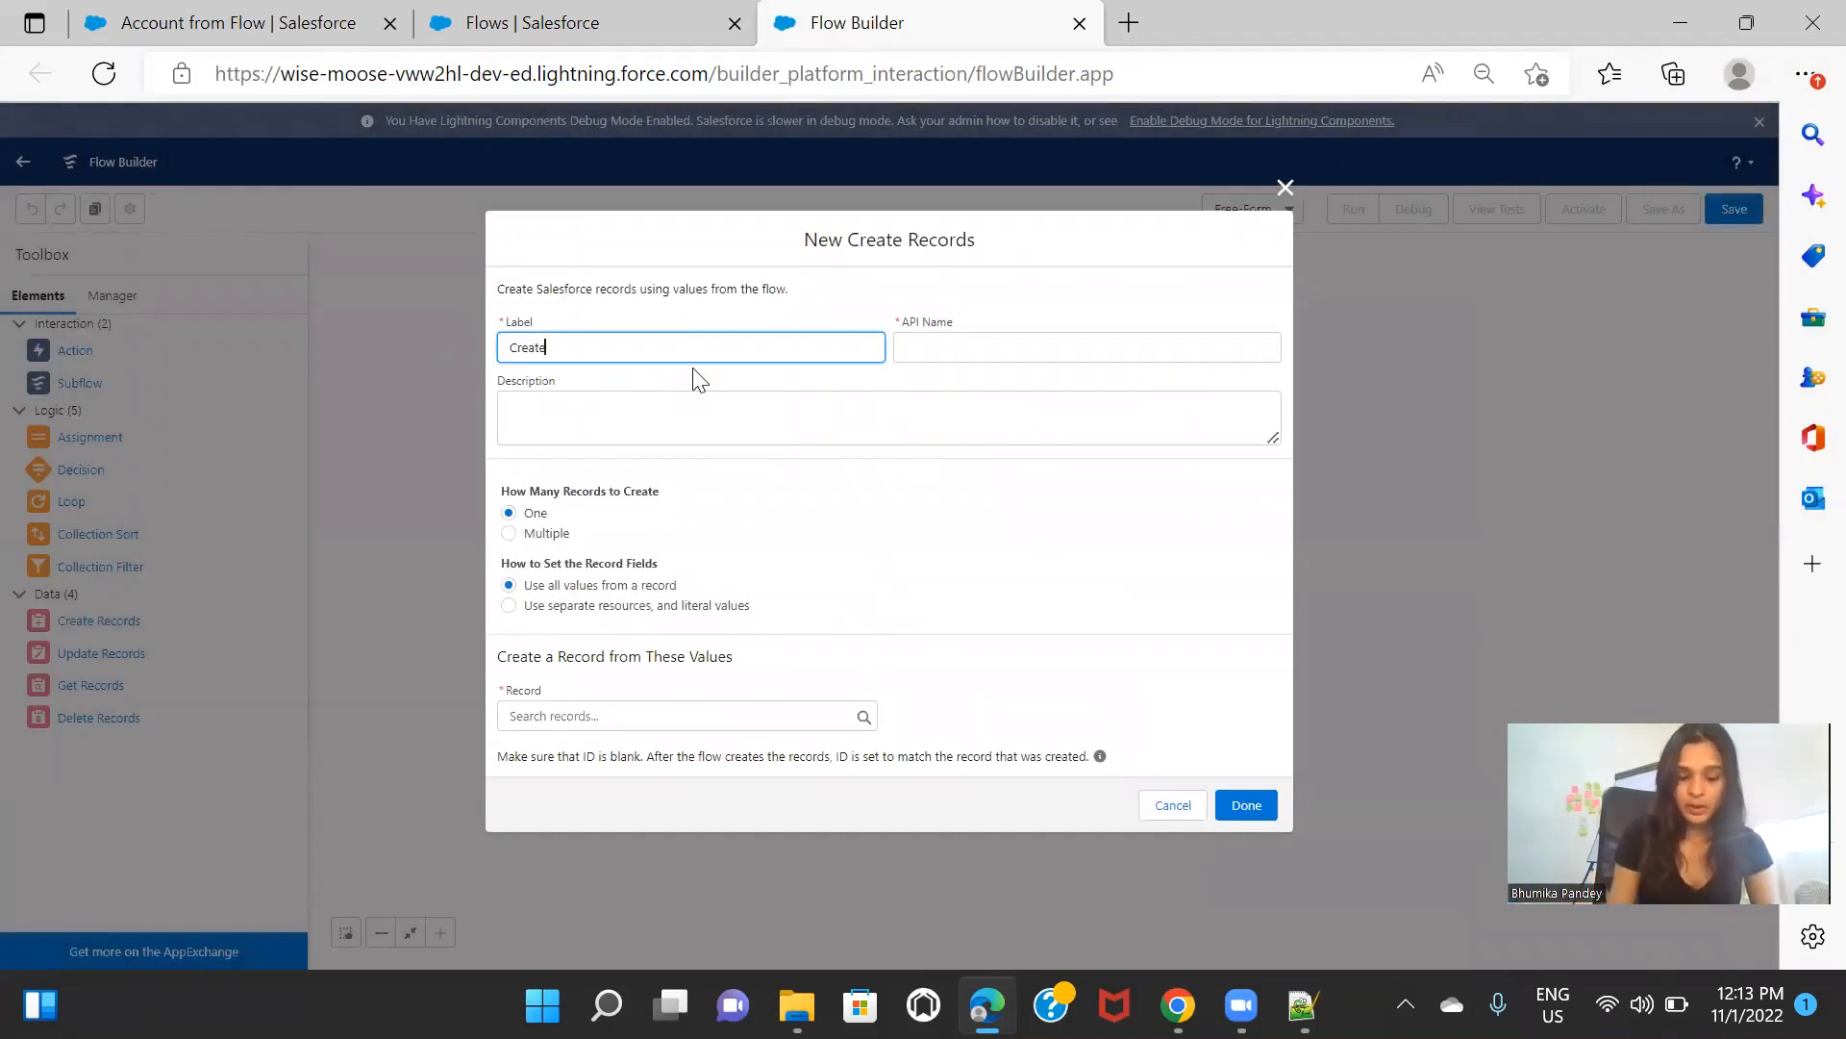
{"action": "type", "text": " Opp when "}
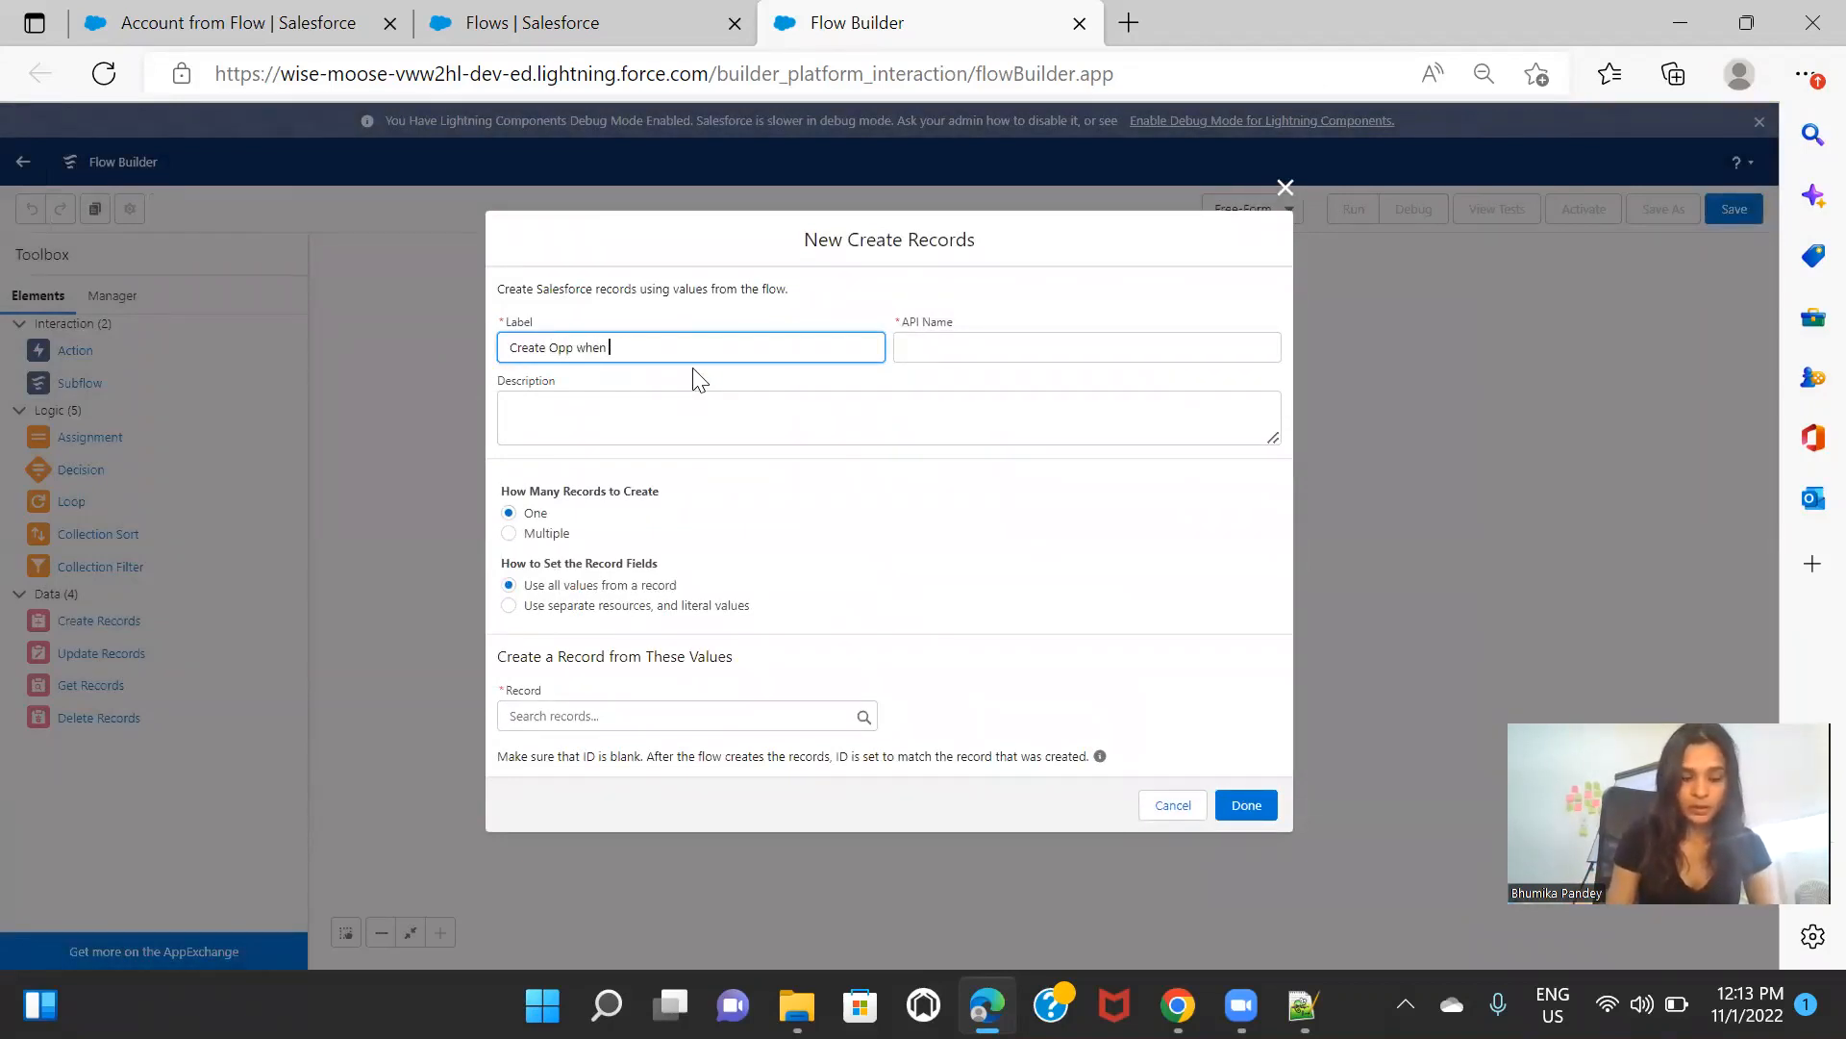
{"action": "type", "text": "Account is"}
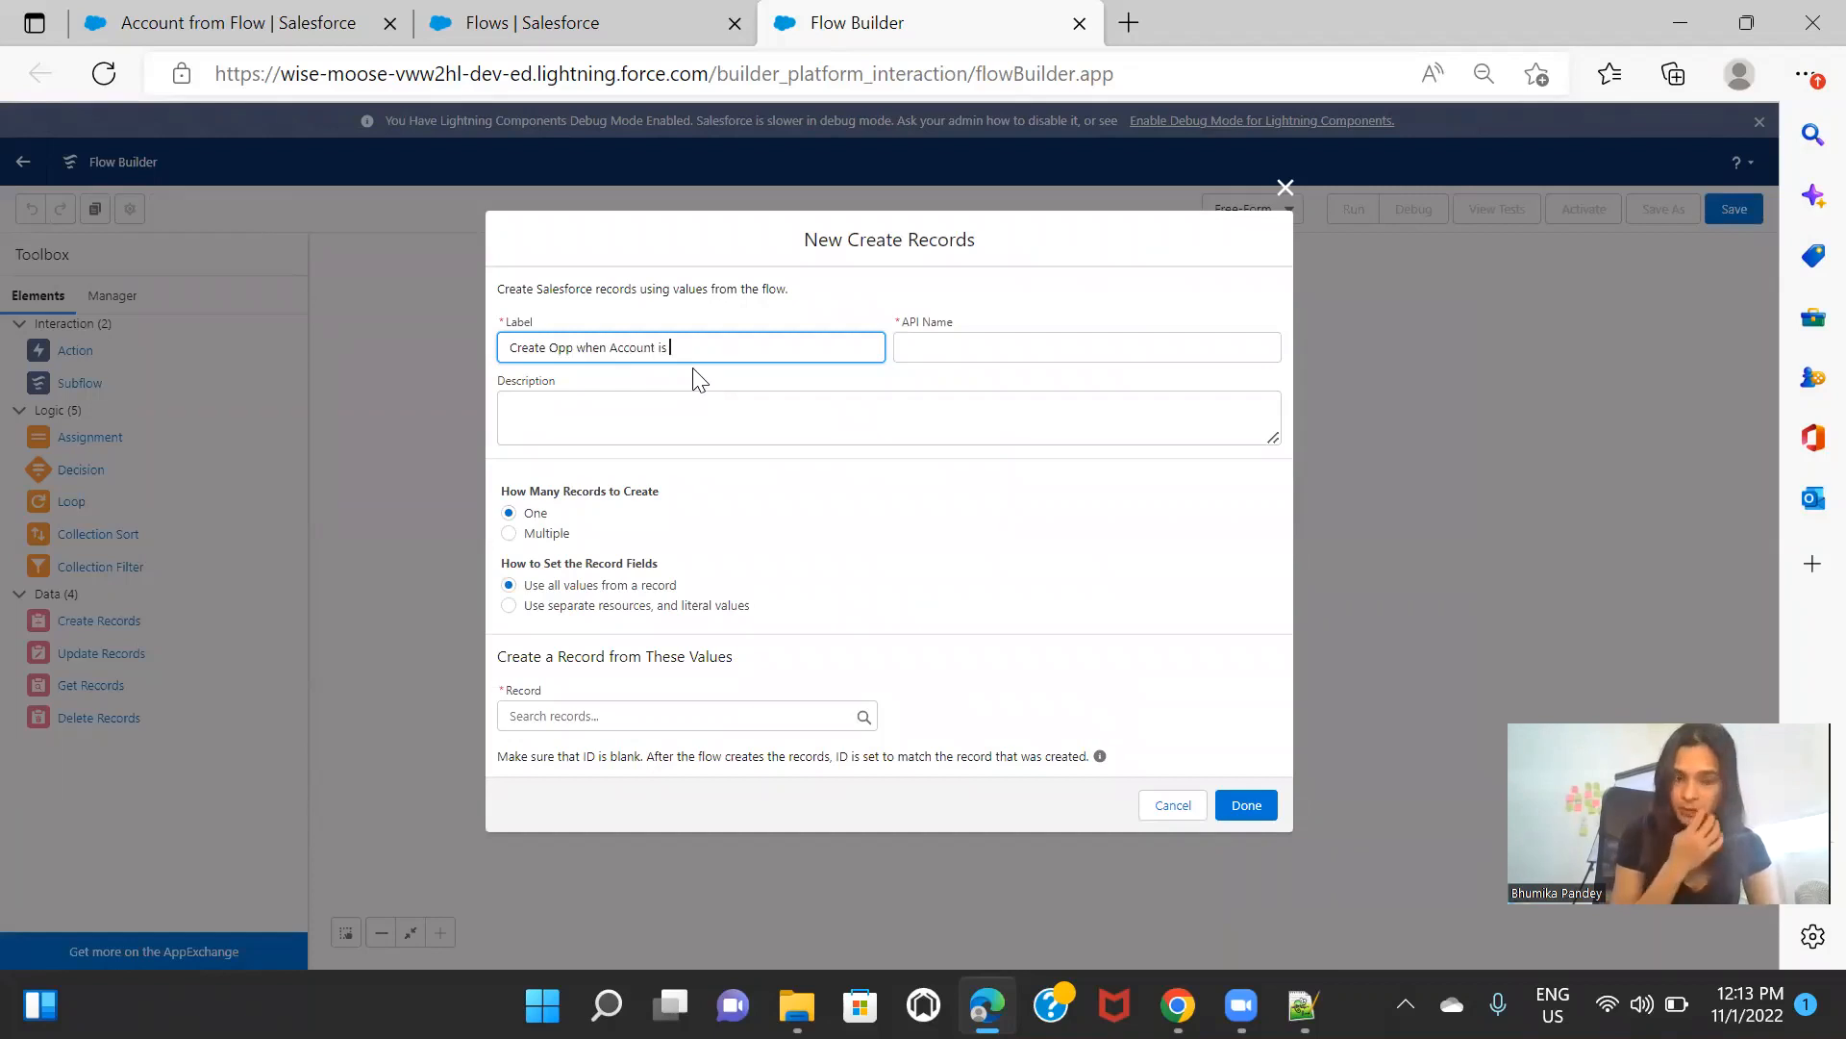
{"action": "type", "text": " created"}
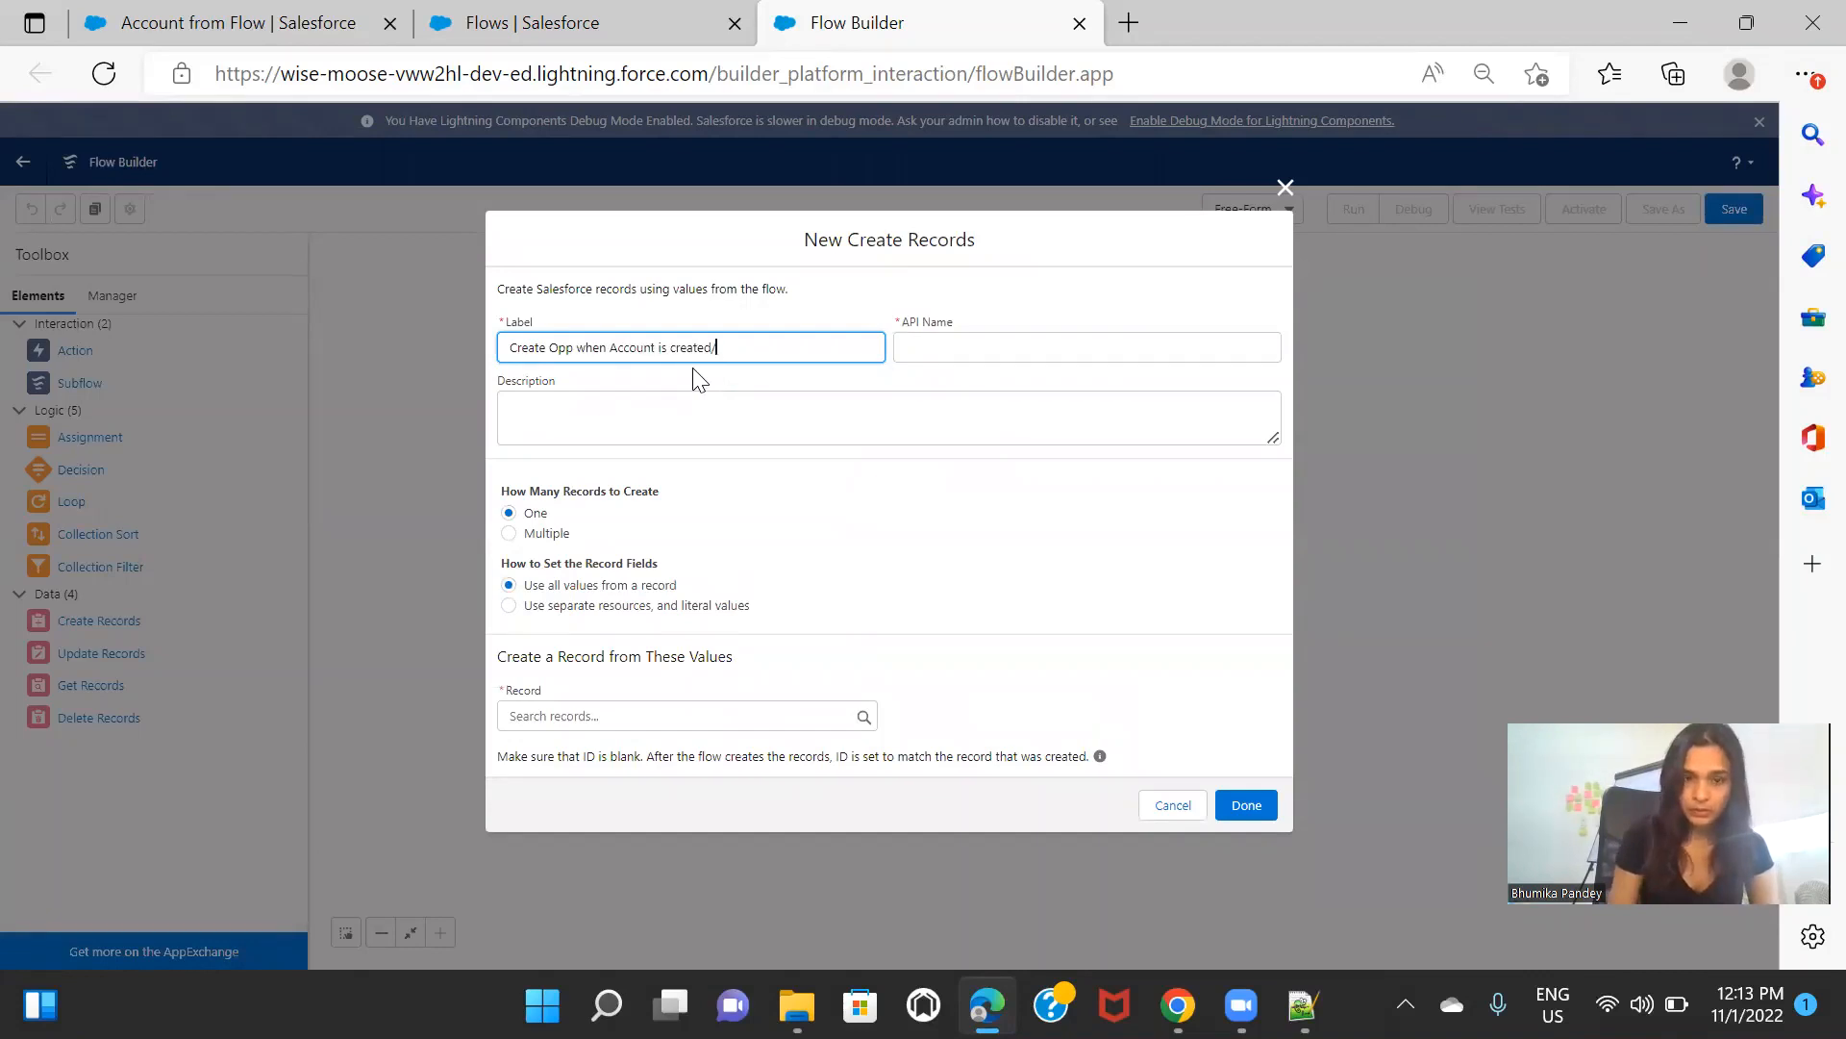
{"action": "type", "text": "/updated"}
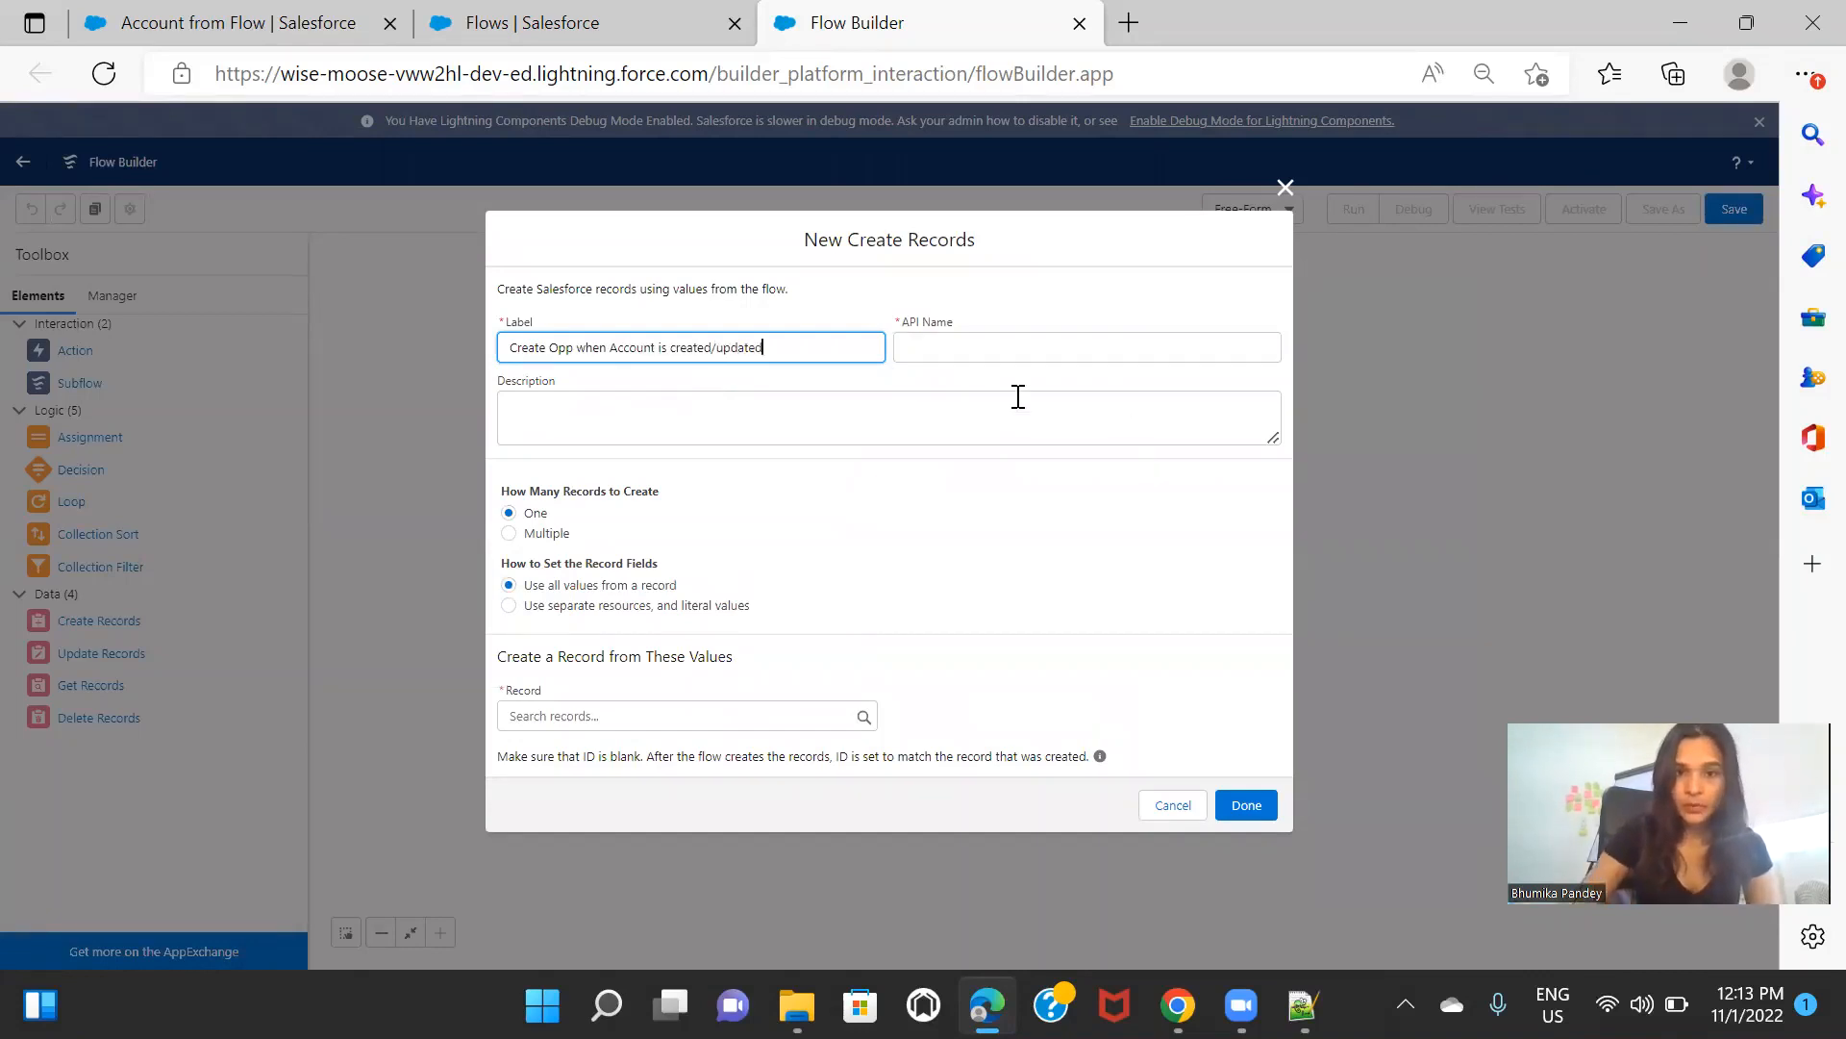
{"action": "left_click", "coordinate": [923, 486]}
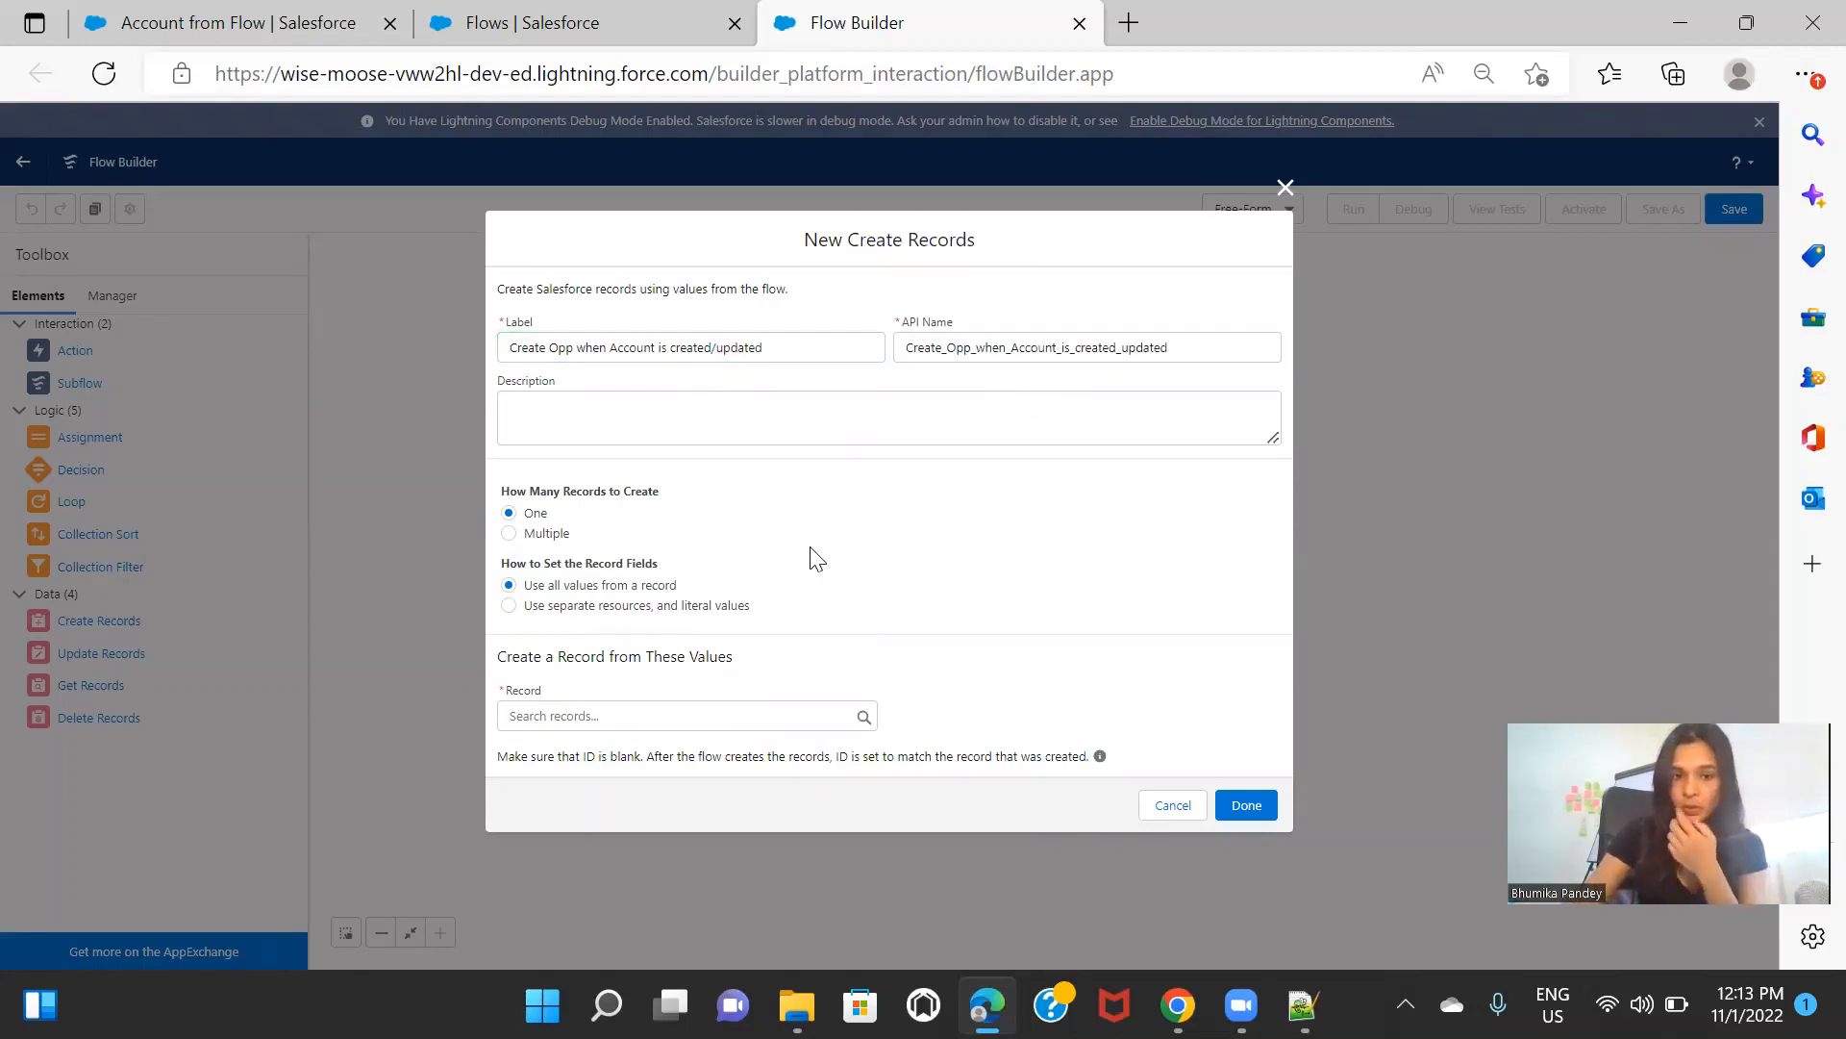
Step: Set the record fields using separate resources and literal values, and choose Opportunity as the object to create
{"action": "left_click", "coordinate": [681, 607]}
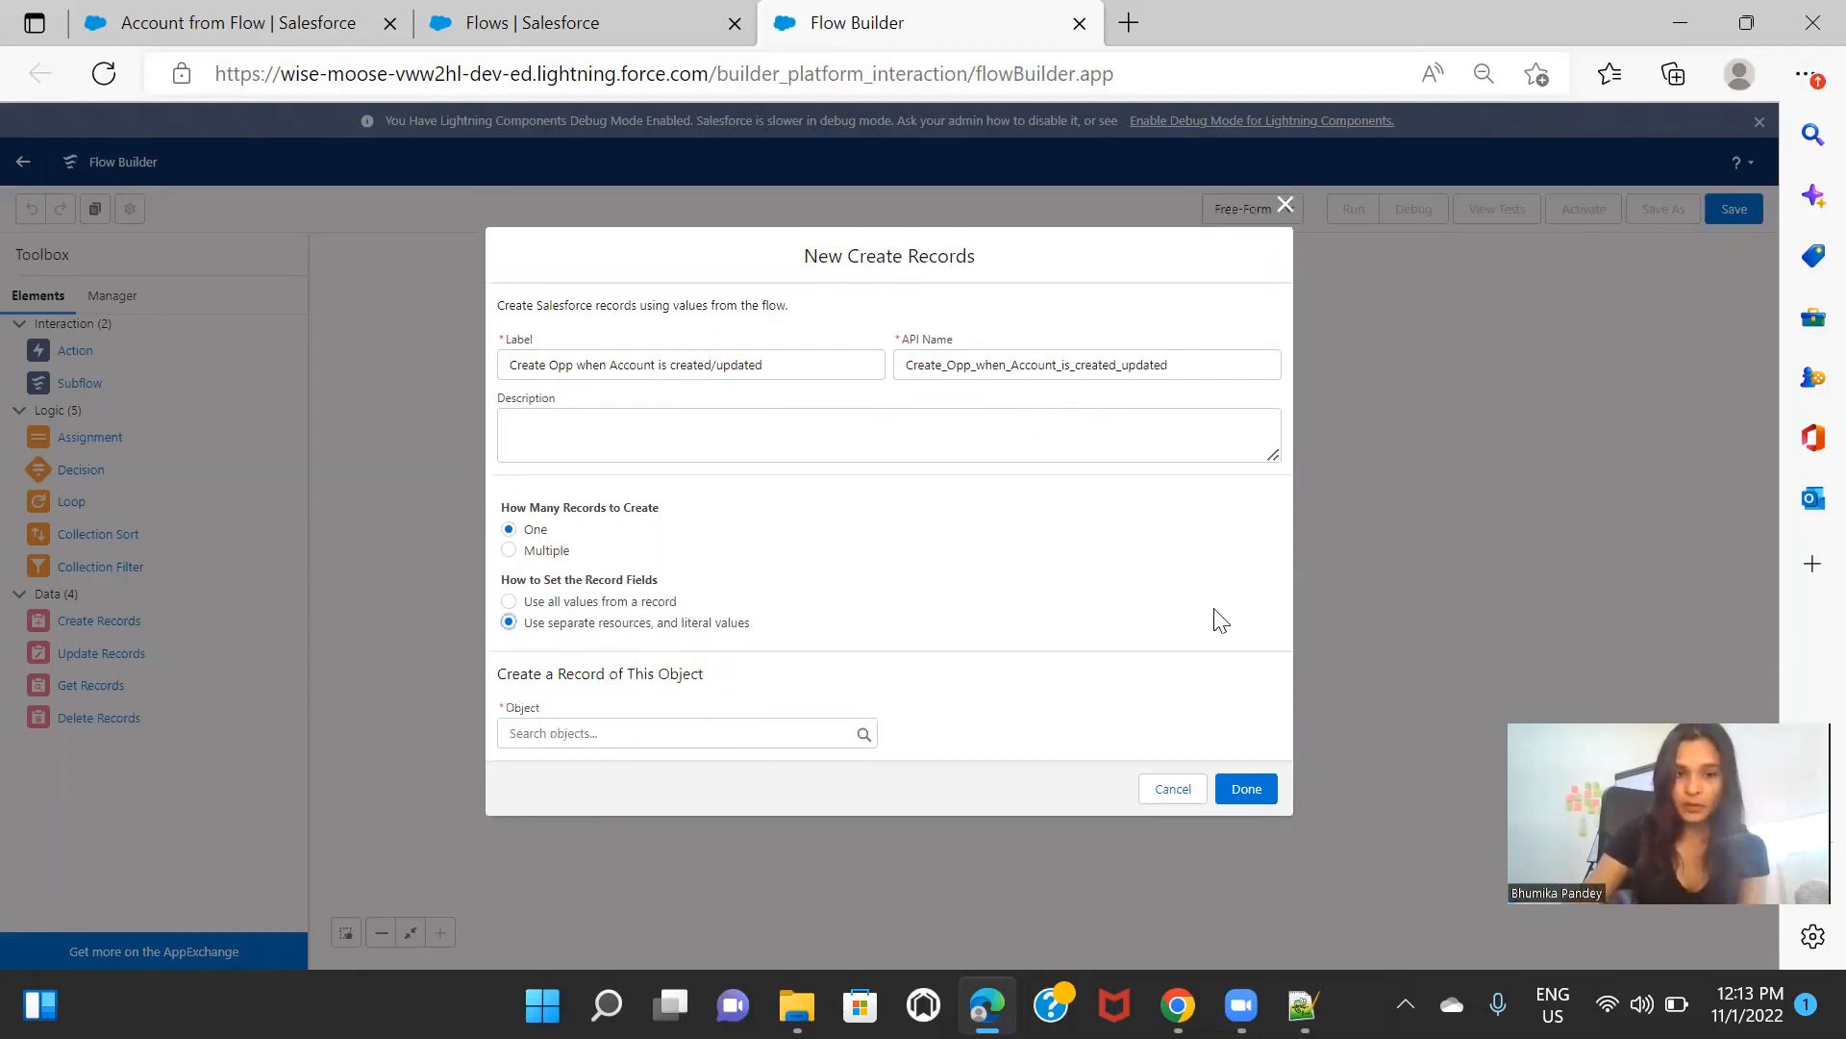
{"action": "left_click", "coordinate": [649, 733]}
{"action": "type", "text": "Oppor"}
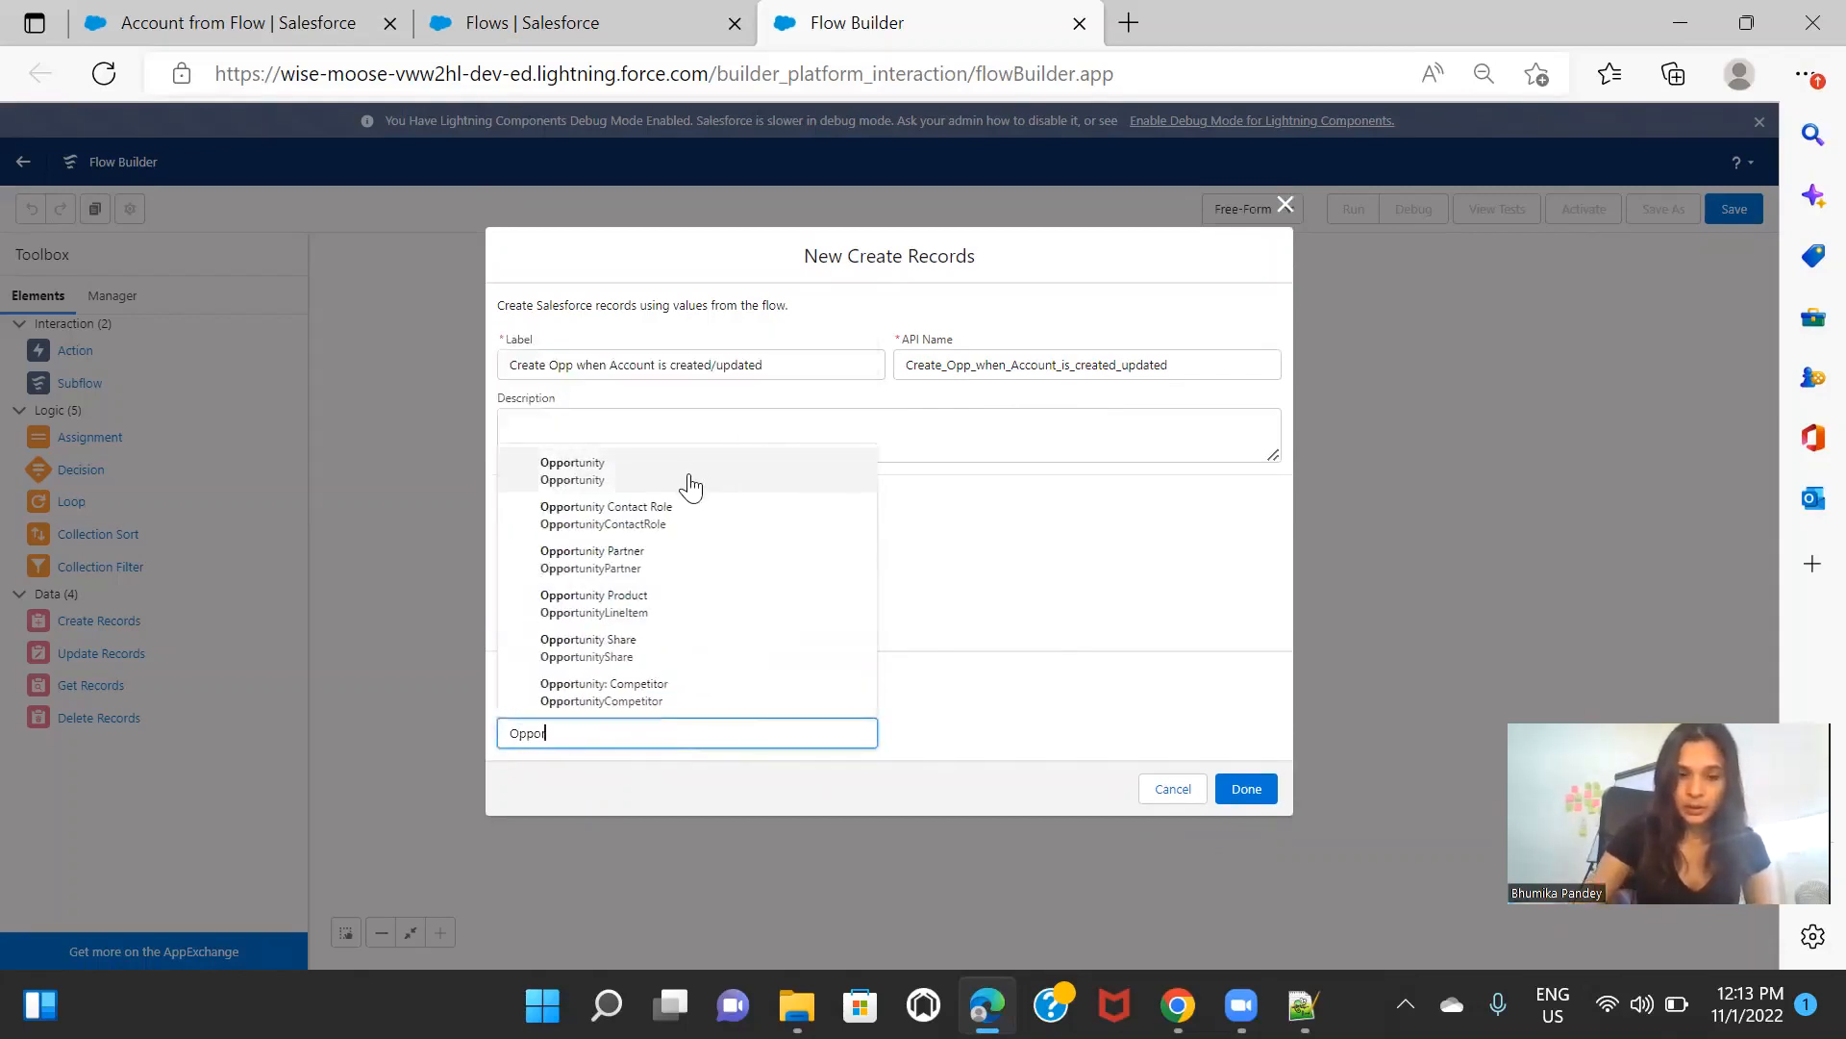
{"action": "left_click", "coordinate": [725, 471]}
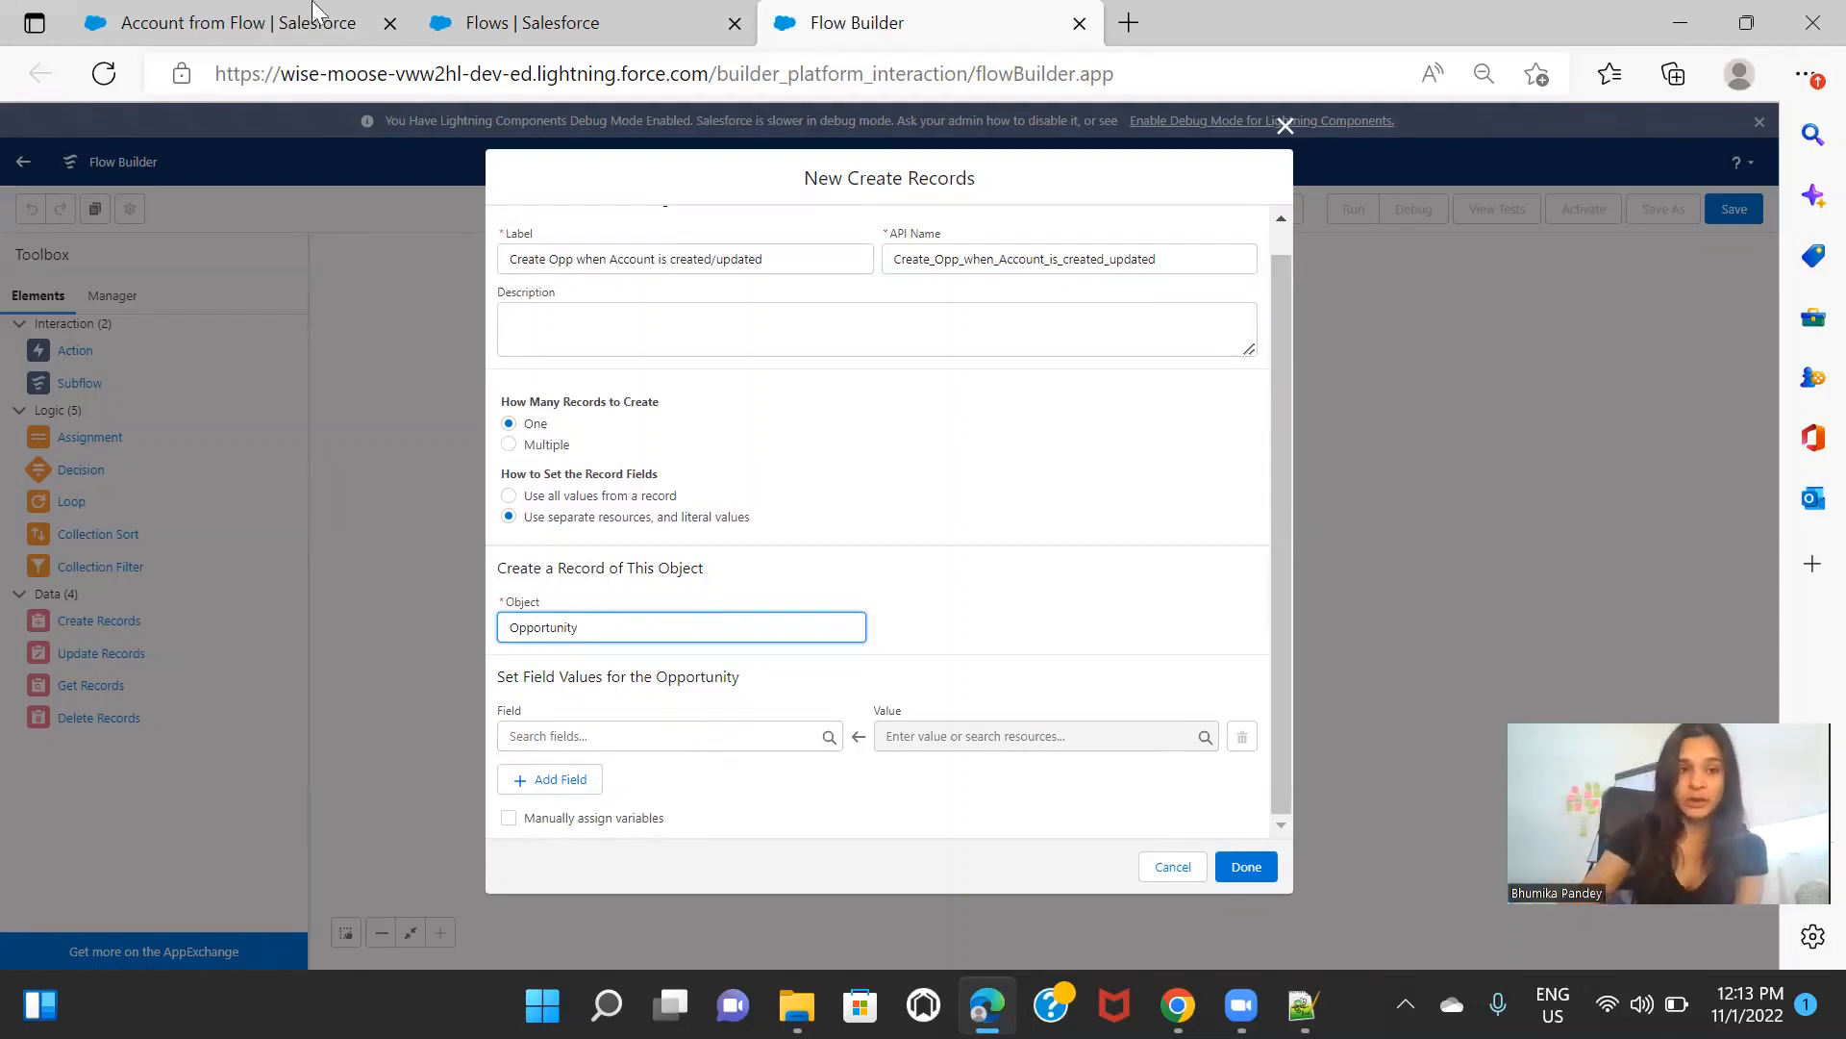
Step: Check the required fields on a new opportunity form from the Account from Flow record, and return to the flow without saving
{"action": "left_click", "coordinate": [101, 11]}
{"action": "scroll", "coordinate": [871, 478], "scroll_direction": "up", "scroll_amount": 2}
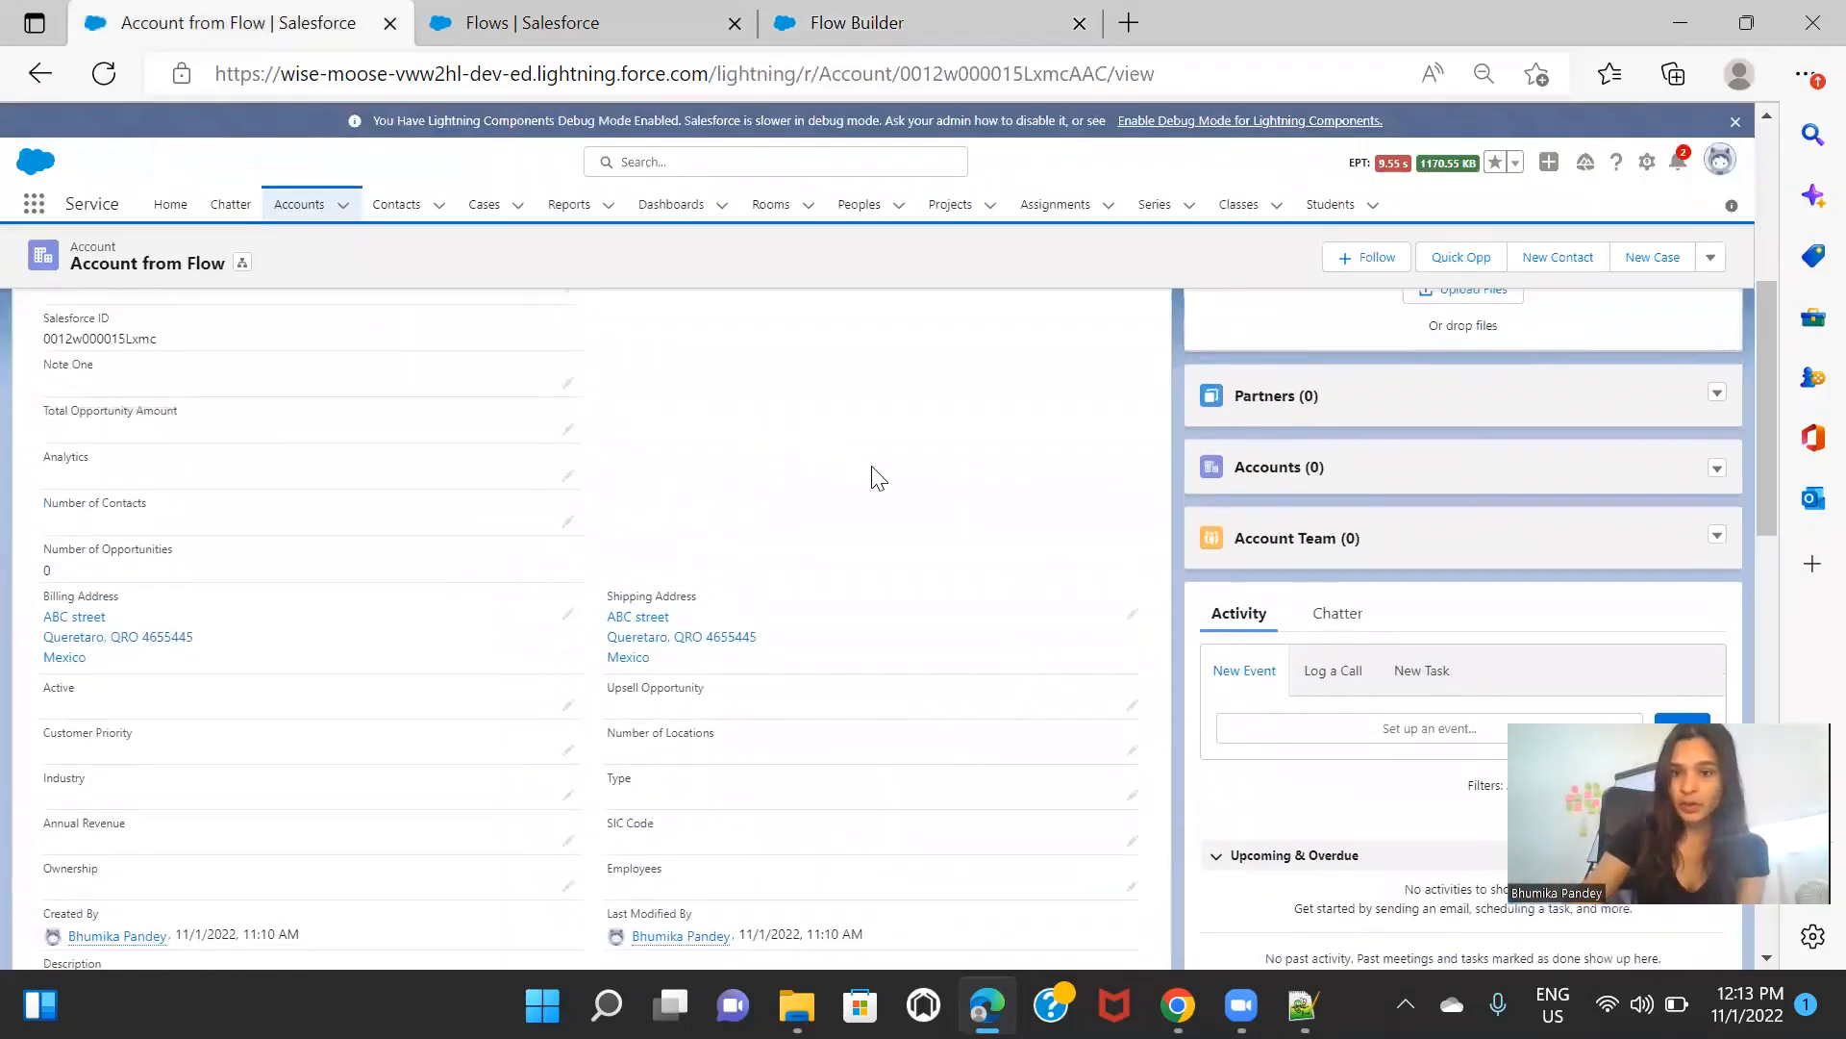
{"action": "scroll", "coordinate": [879, 478], "scroll_direction": "up", "scroll_amount": 4}
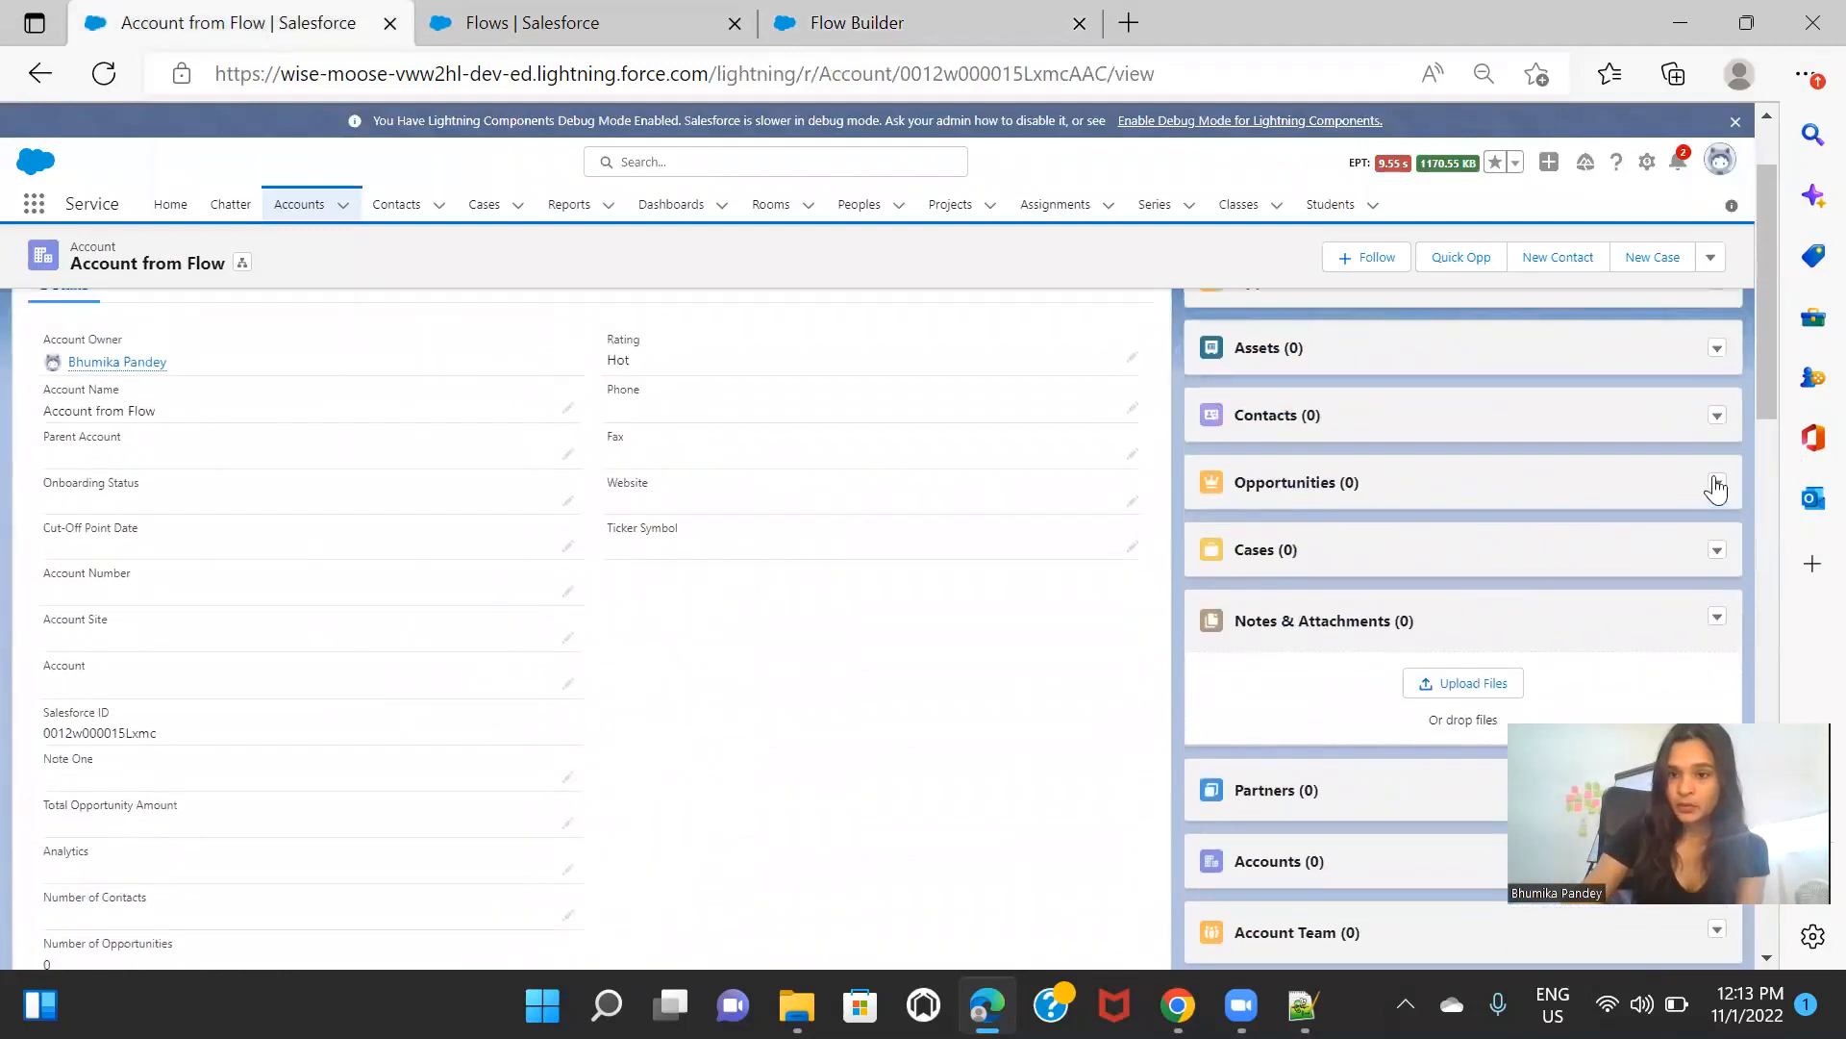
{"action": "left_click", "coordinate": [1716, 482]}
{"action": "left_click", "coordinate": [1656, 527]}
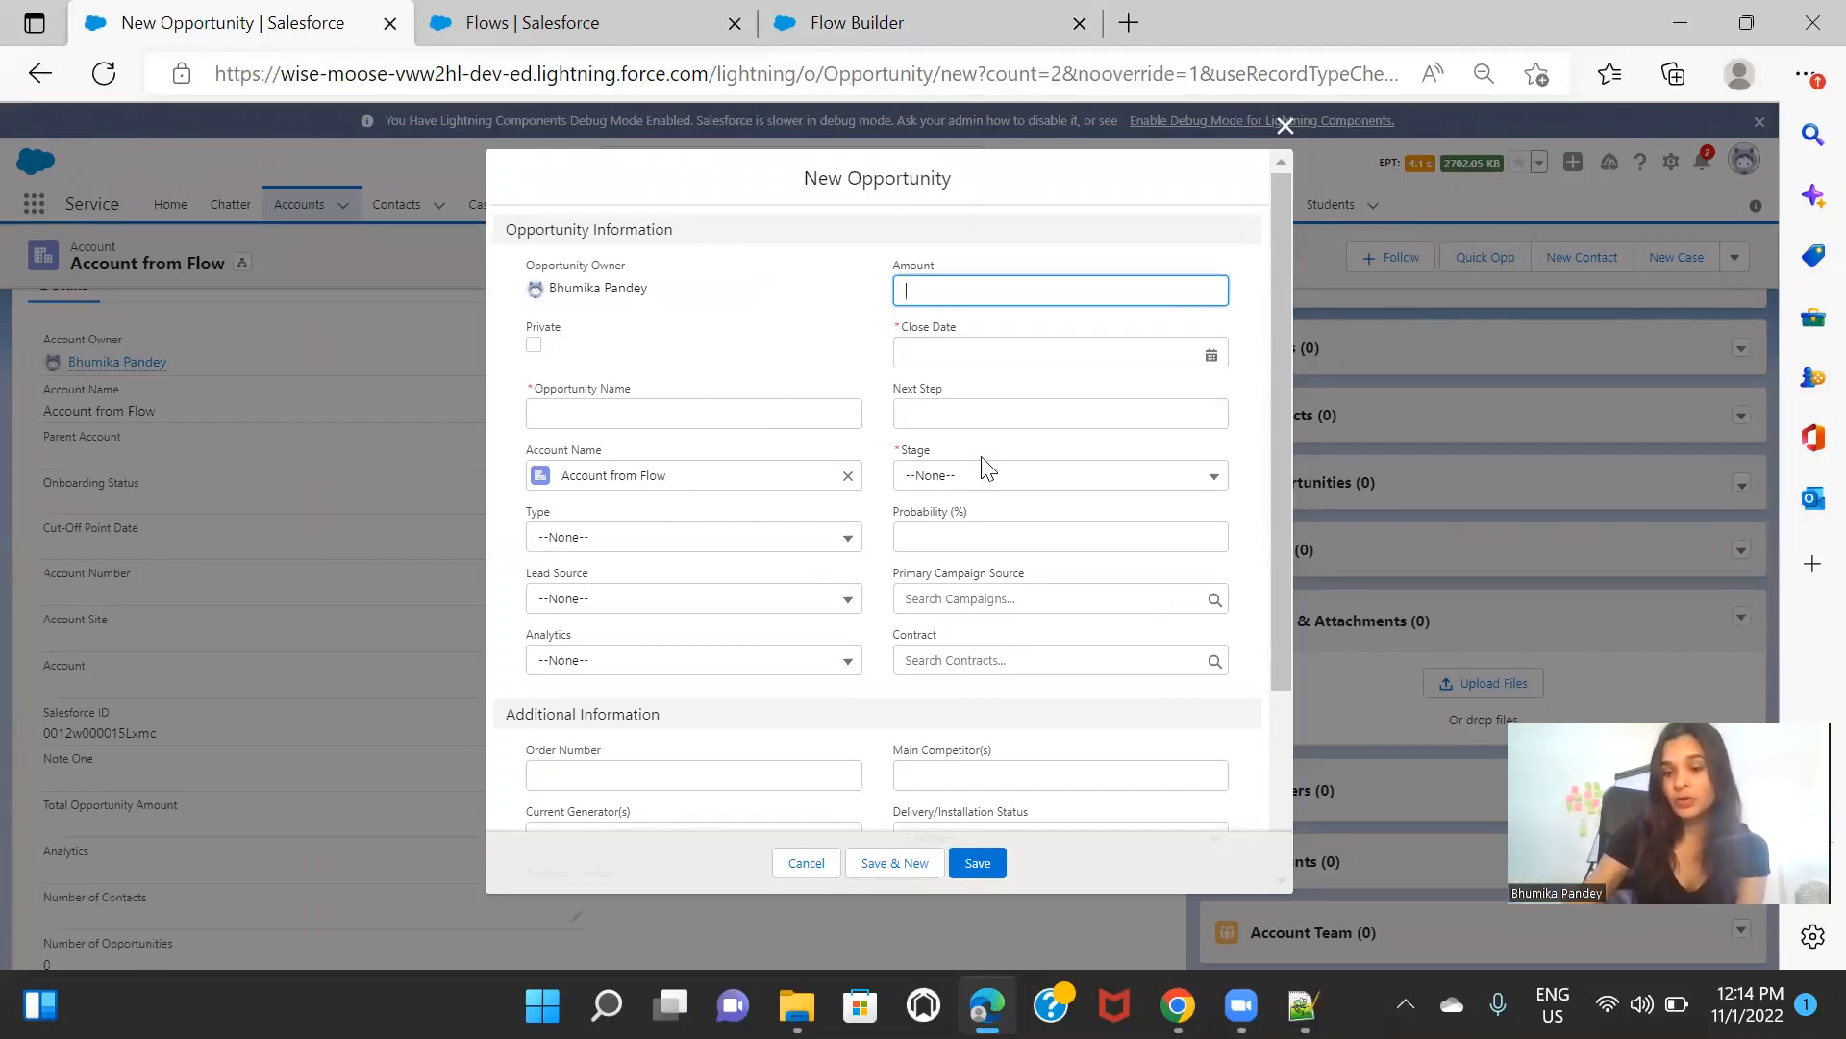
{"action": "left_click", "coordinate": [1286, 128]}
{"action": "left_click", "coordinate": [981, 19]}
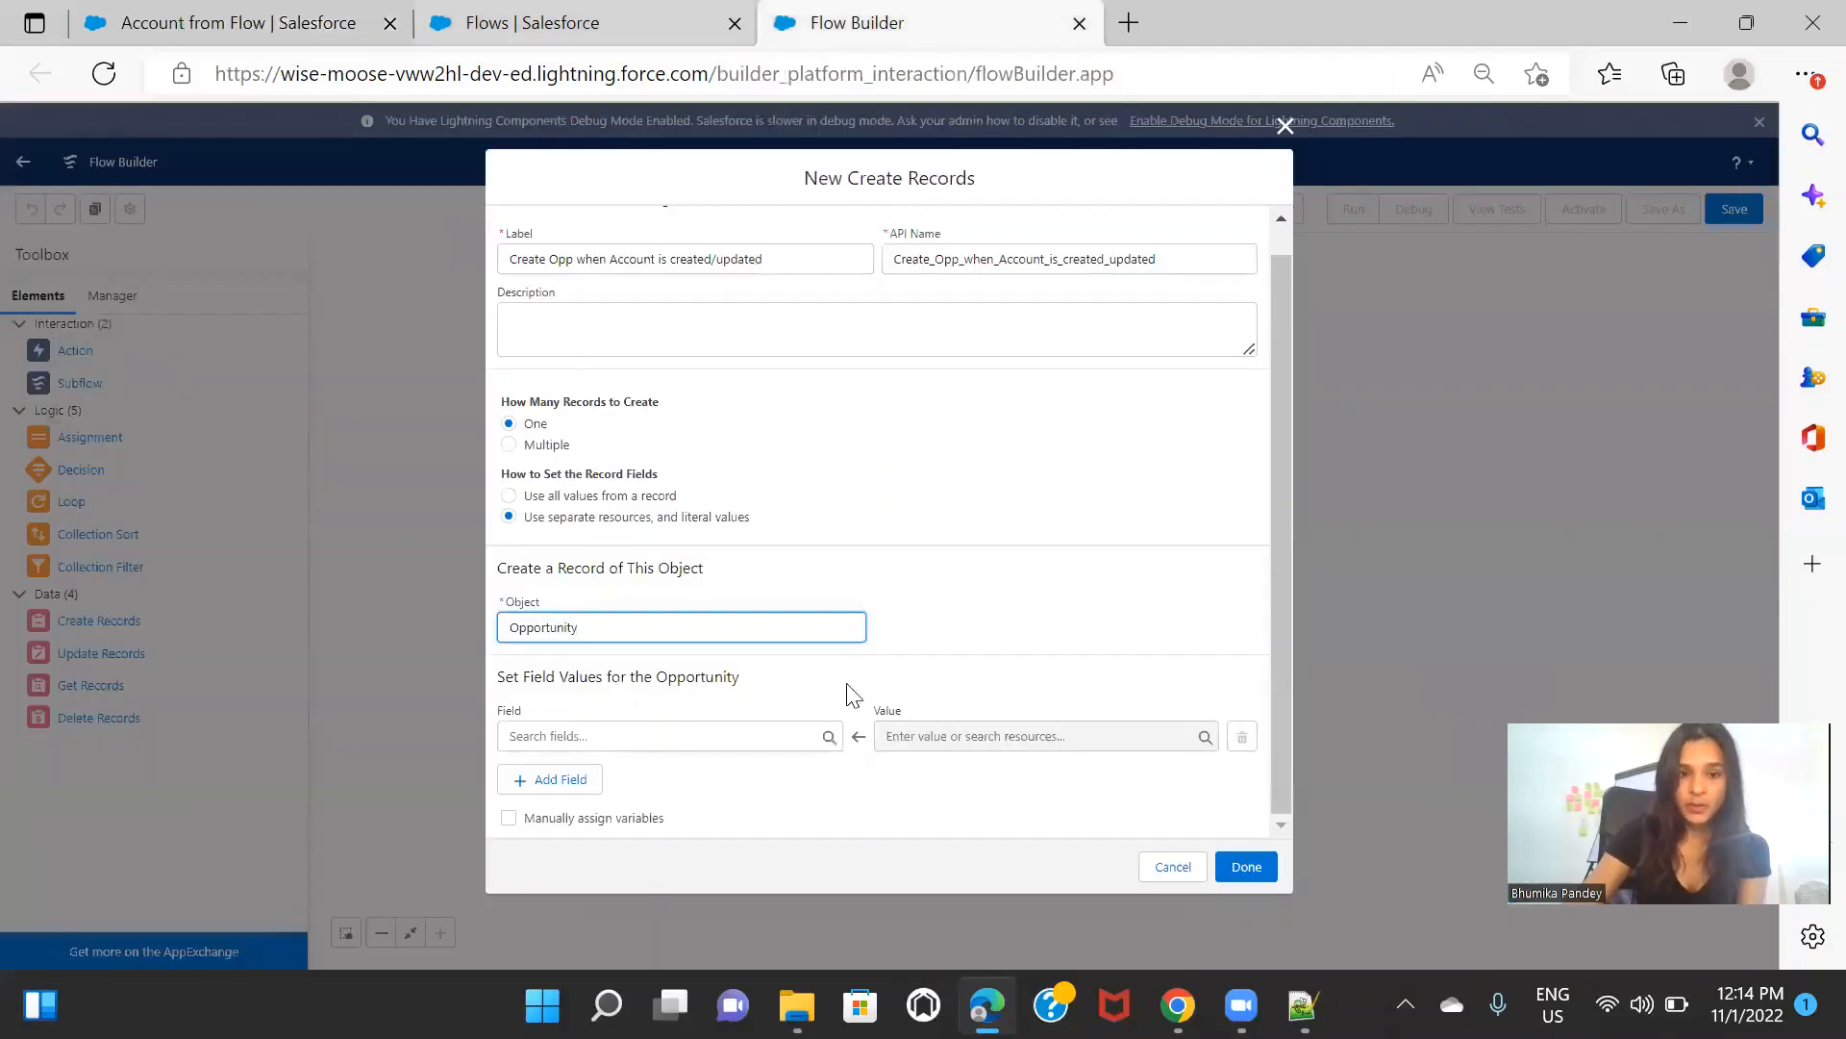
Step: Choose Name as the first field to set on the new Opportunity
{"action": "left_click", "coordinate": [632, 735]}
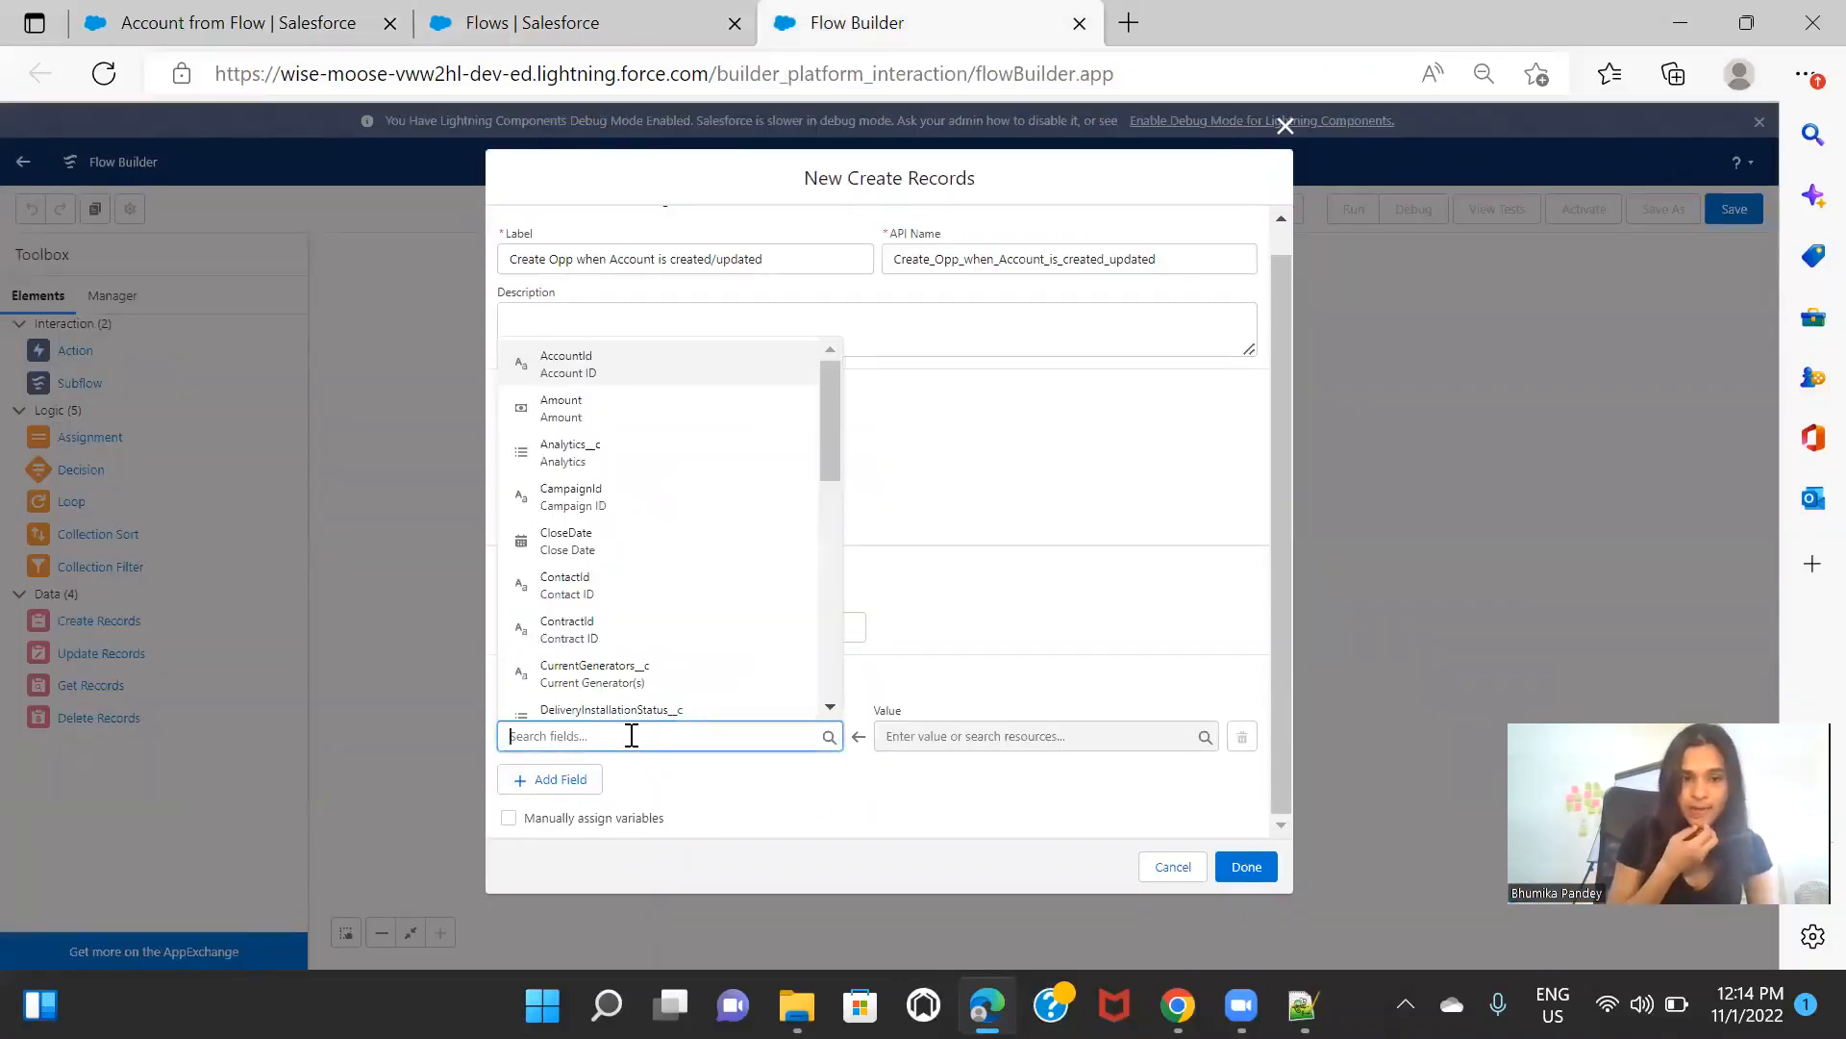
{"action": "type", "text": "nam"}
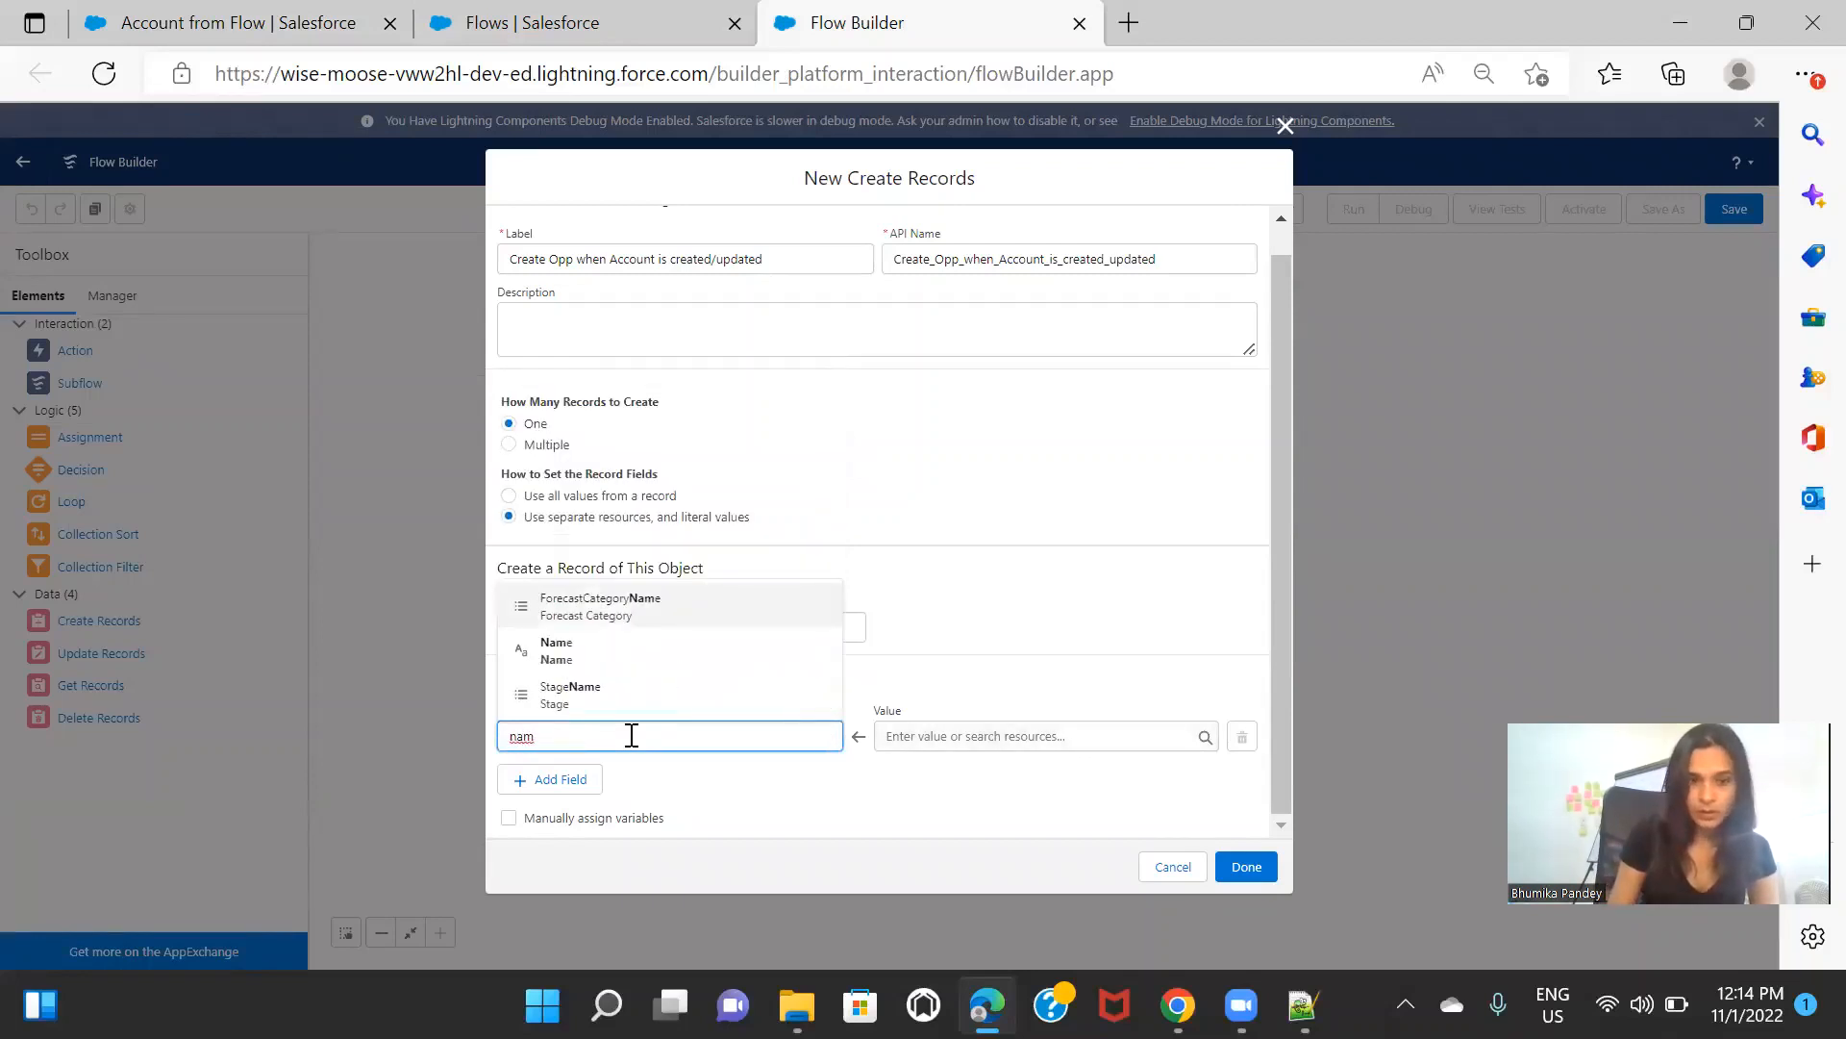
{"action": "key", "text": "BackSpace"}
{"action": "key", "text": "BackSpace"}
{"action": "key", "text": "BackSpace"}
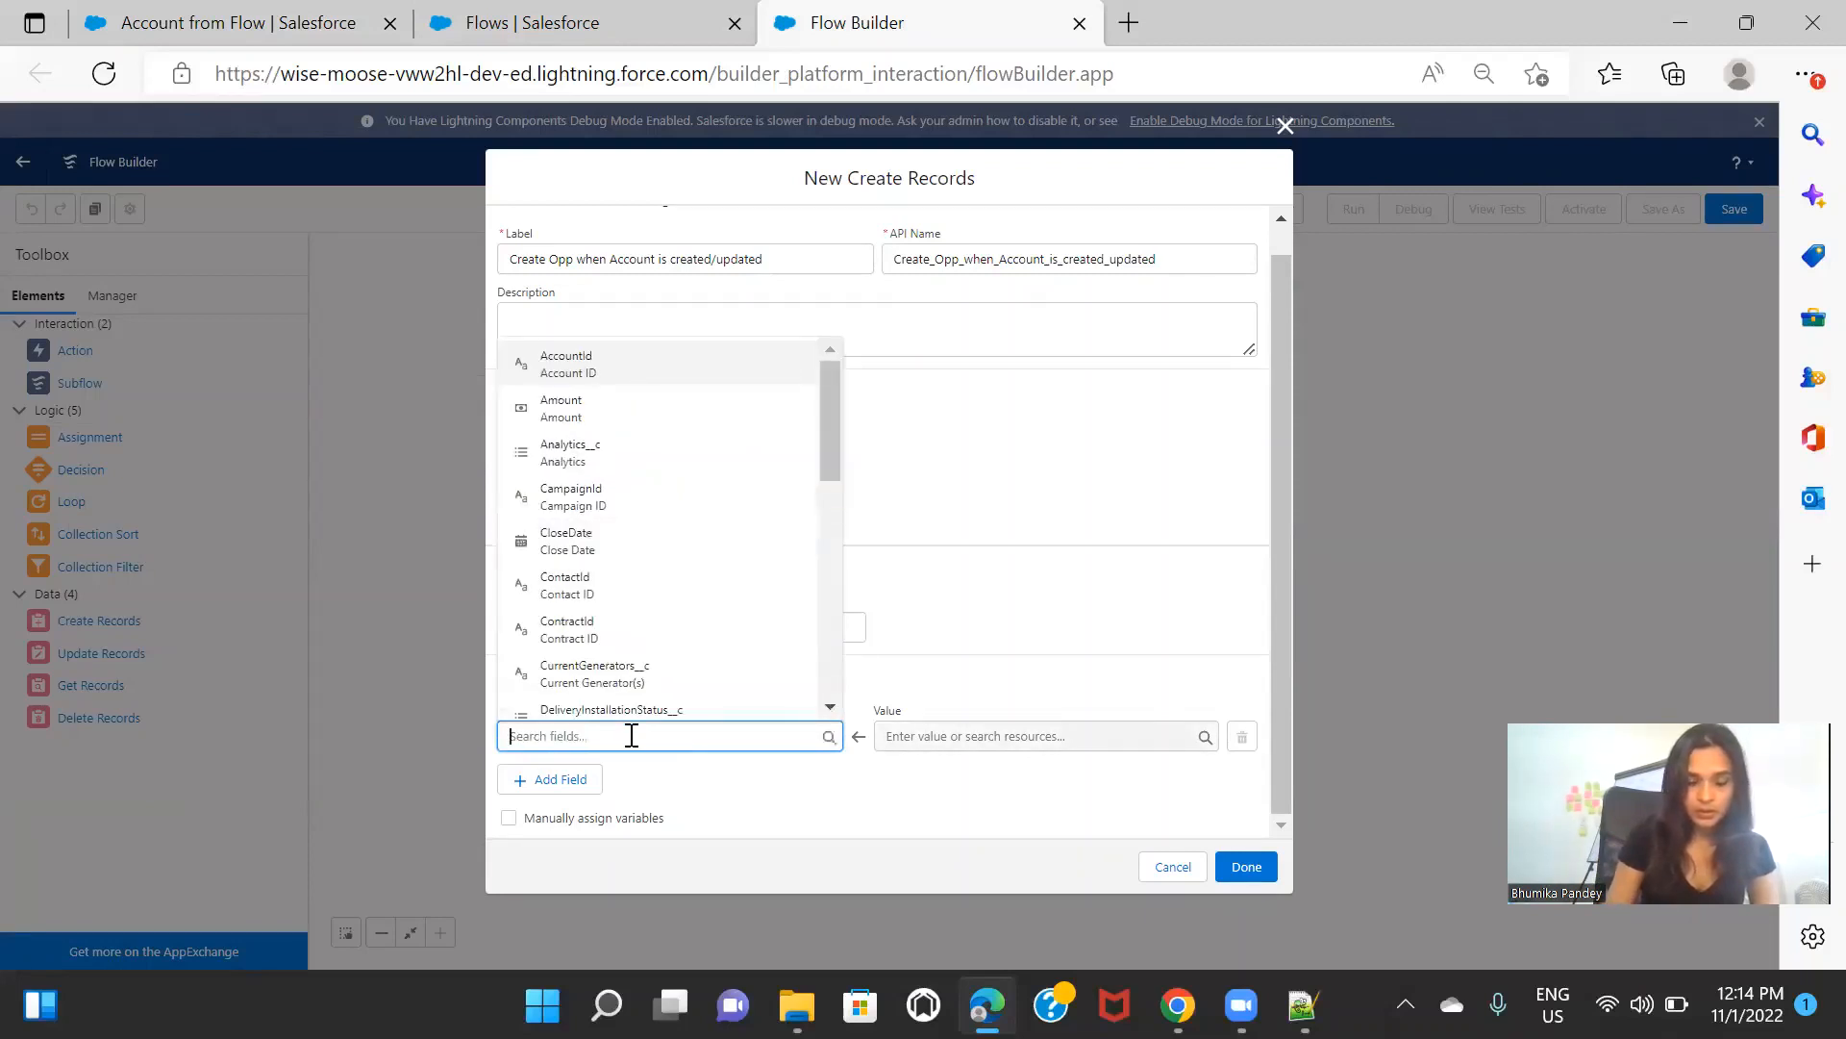
{"action": "type", "text": "re"}
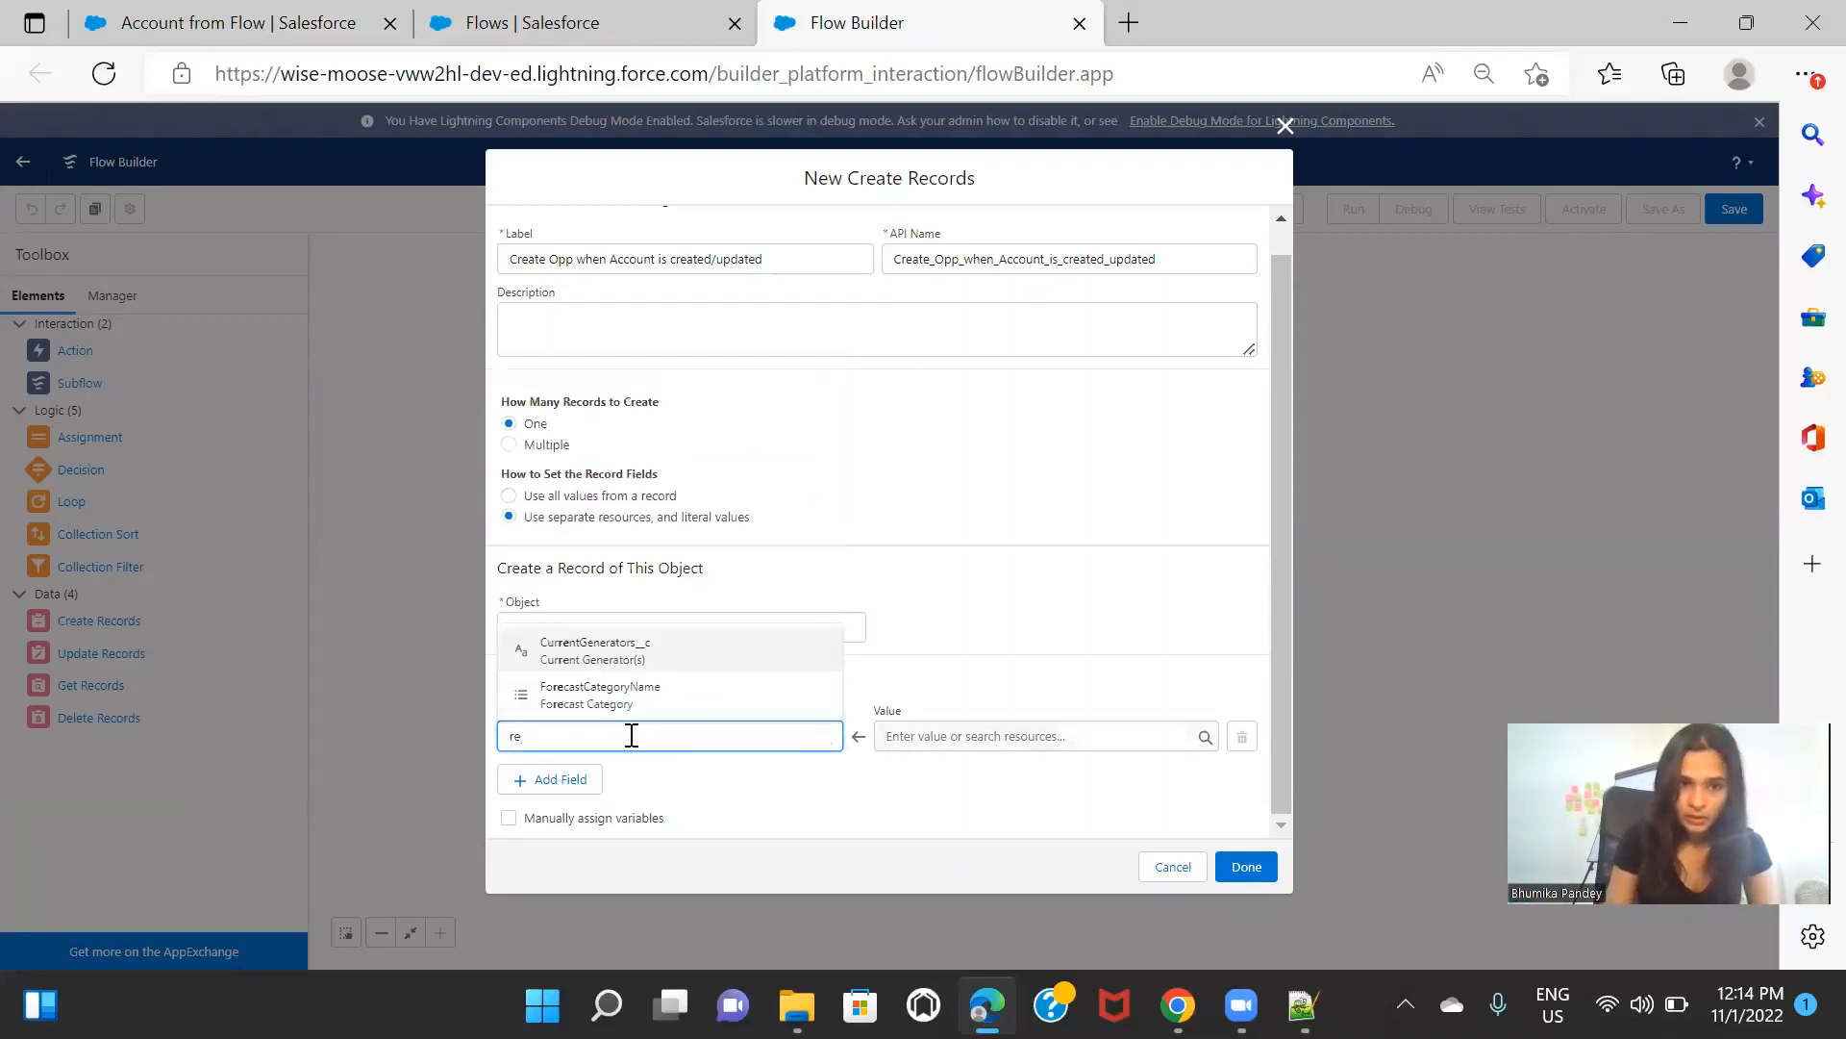
{"action": "key", "text": "BackSpace"}
{"action": "key", "text": "BackSpace"}
{"action": "type", "text": "nam"}
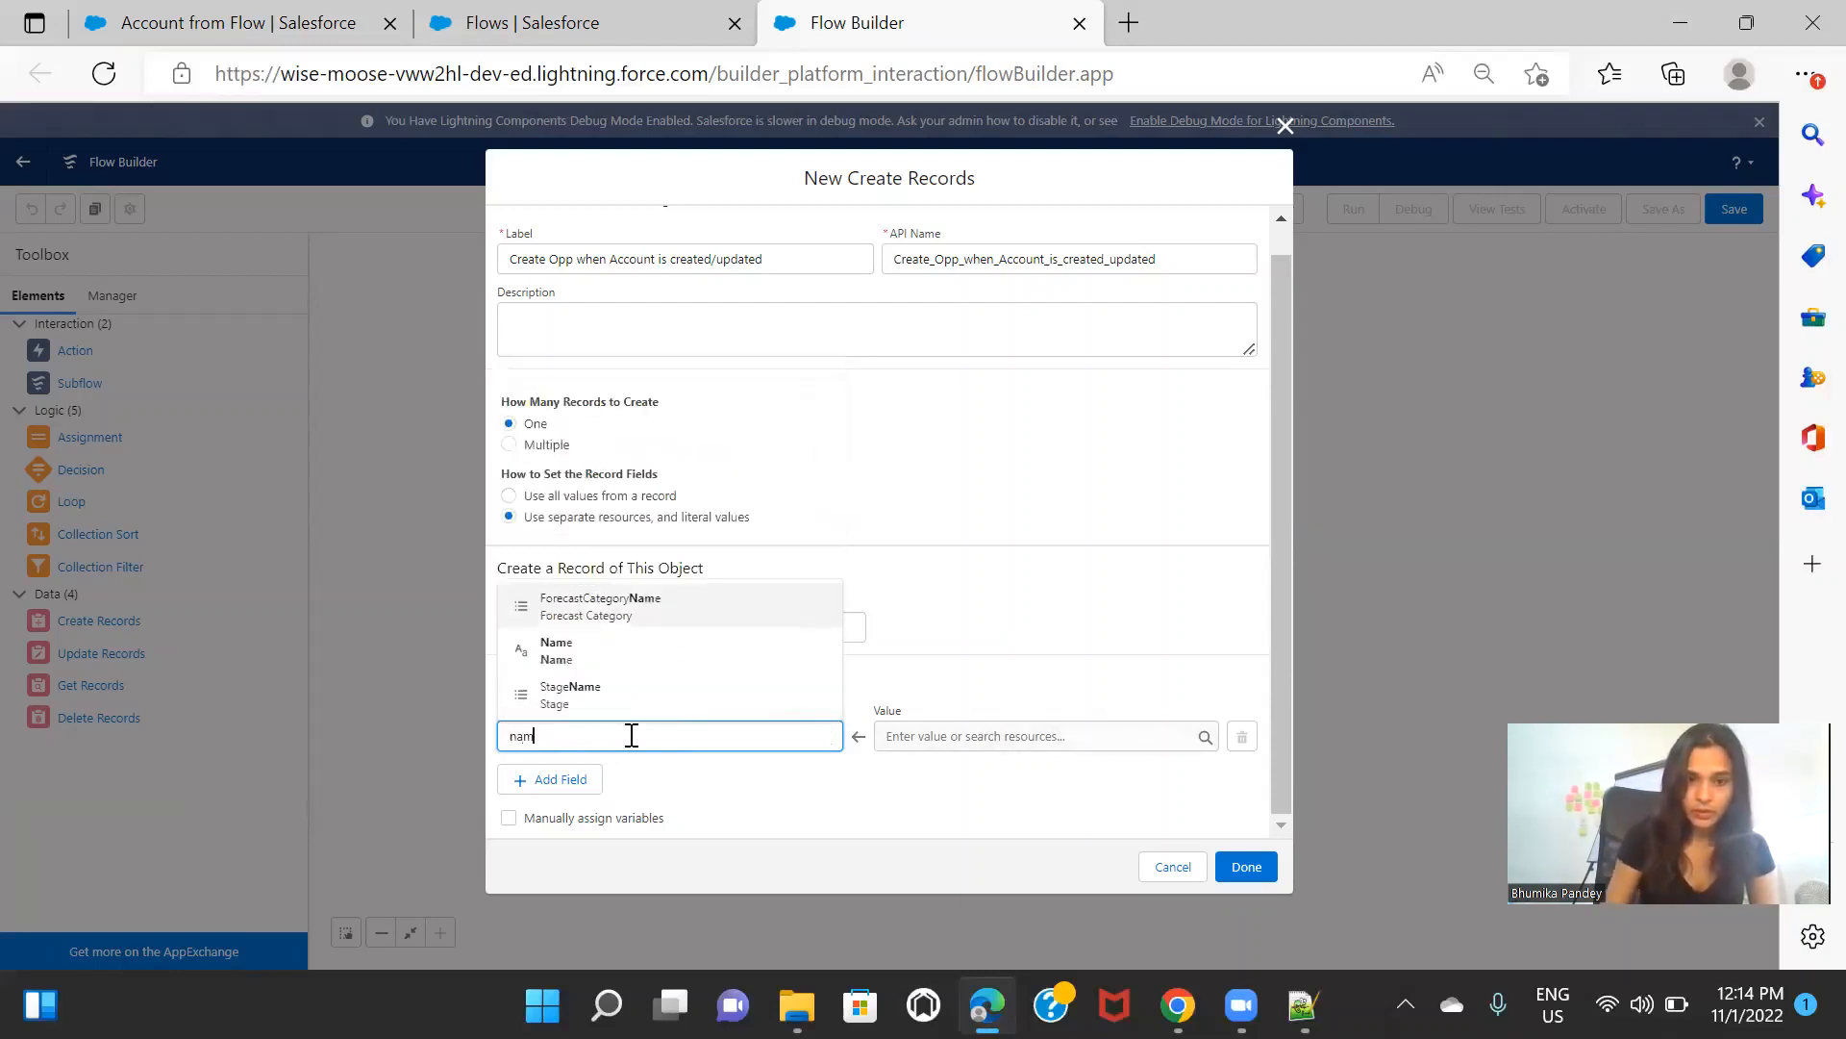
{"action": "left_click", "coordinate": [638, 651]}
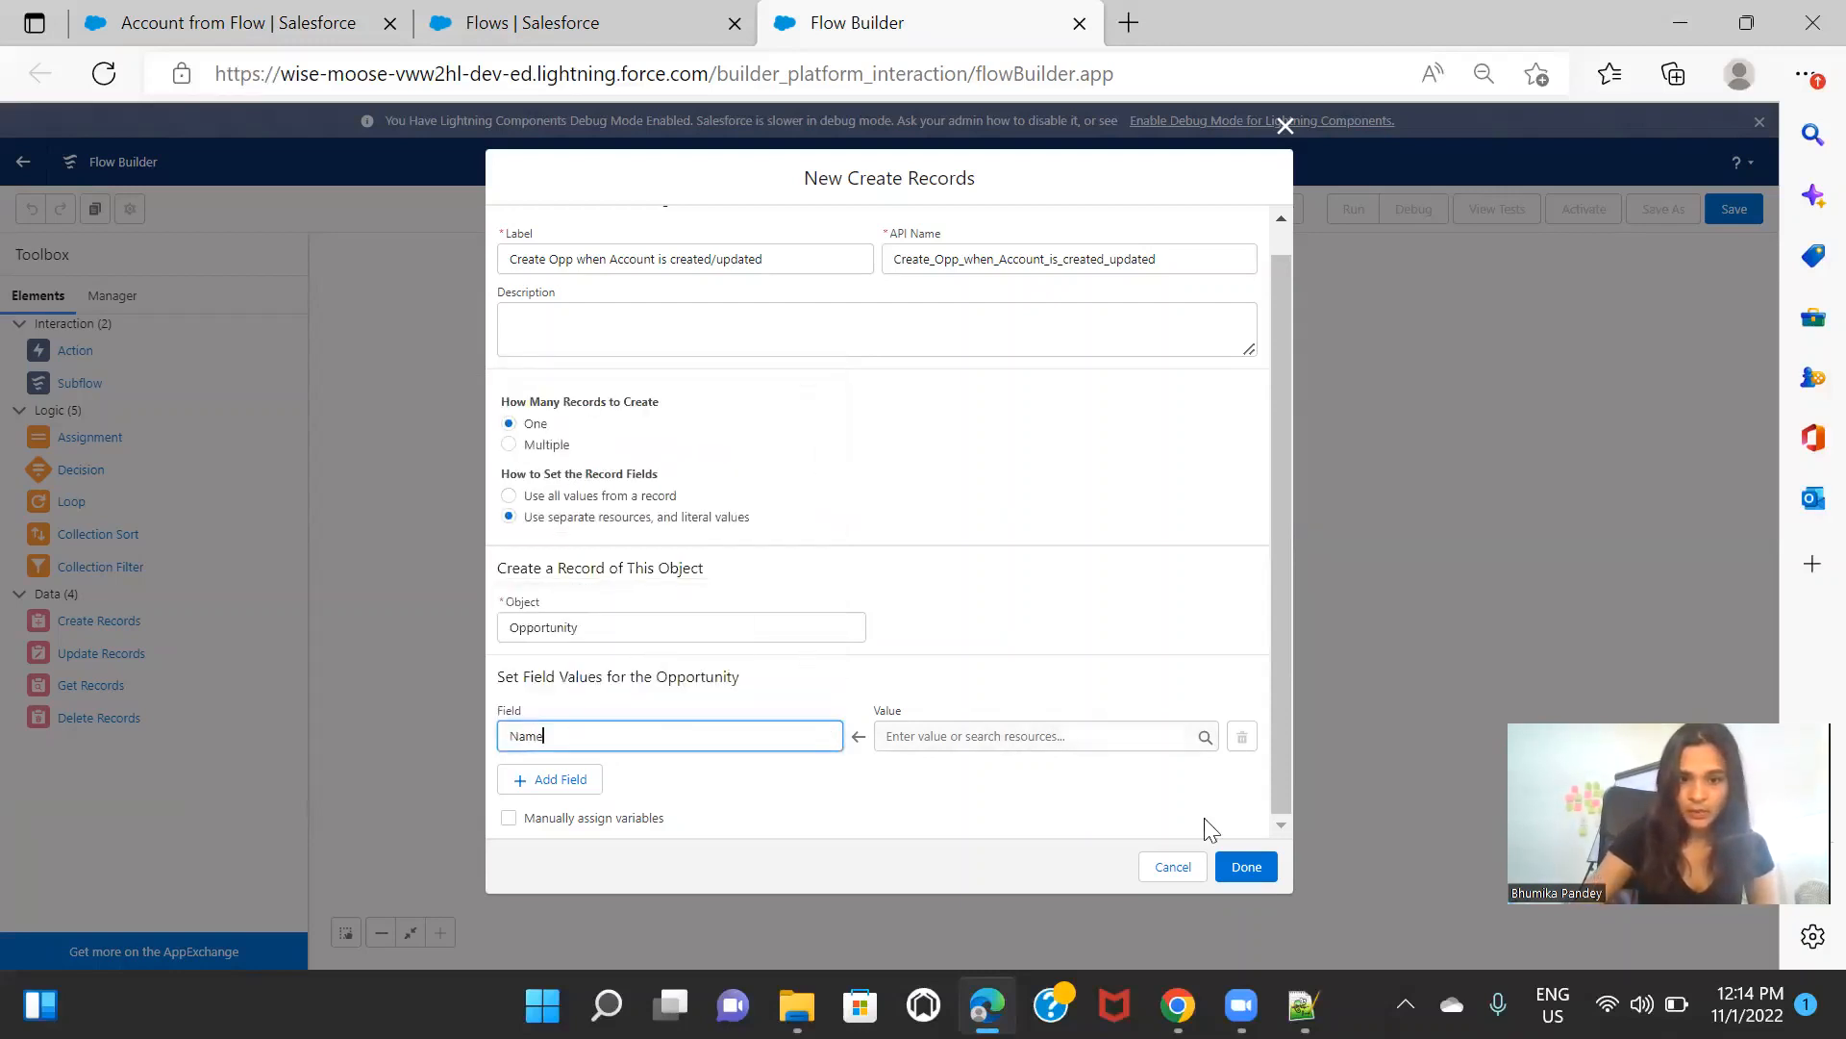
Step: Set the Opportunity's Name value to the triggering record's Account Name ($Record > Account Name)
{"action": "left_click", "coordinate": [970, 728]}
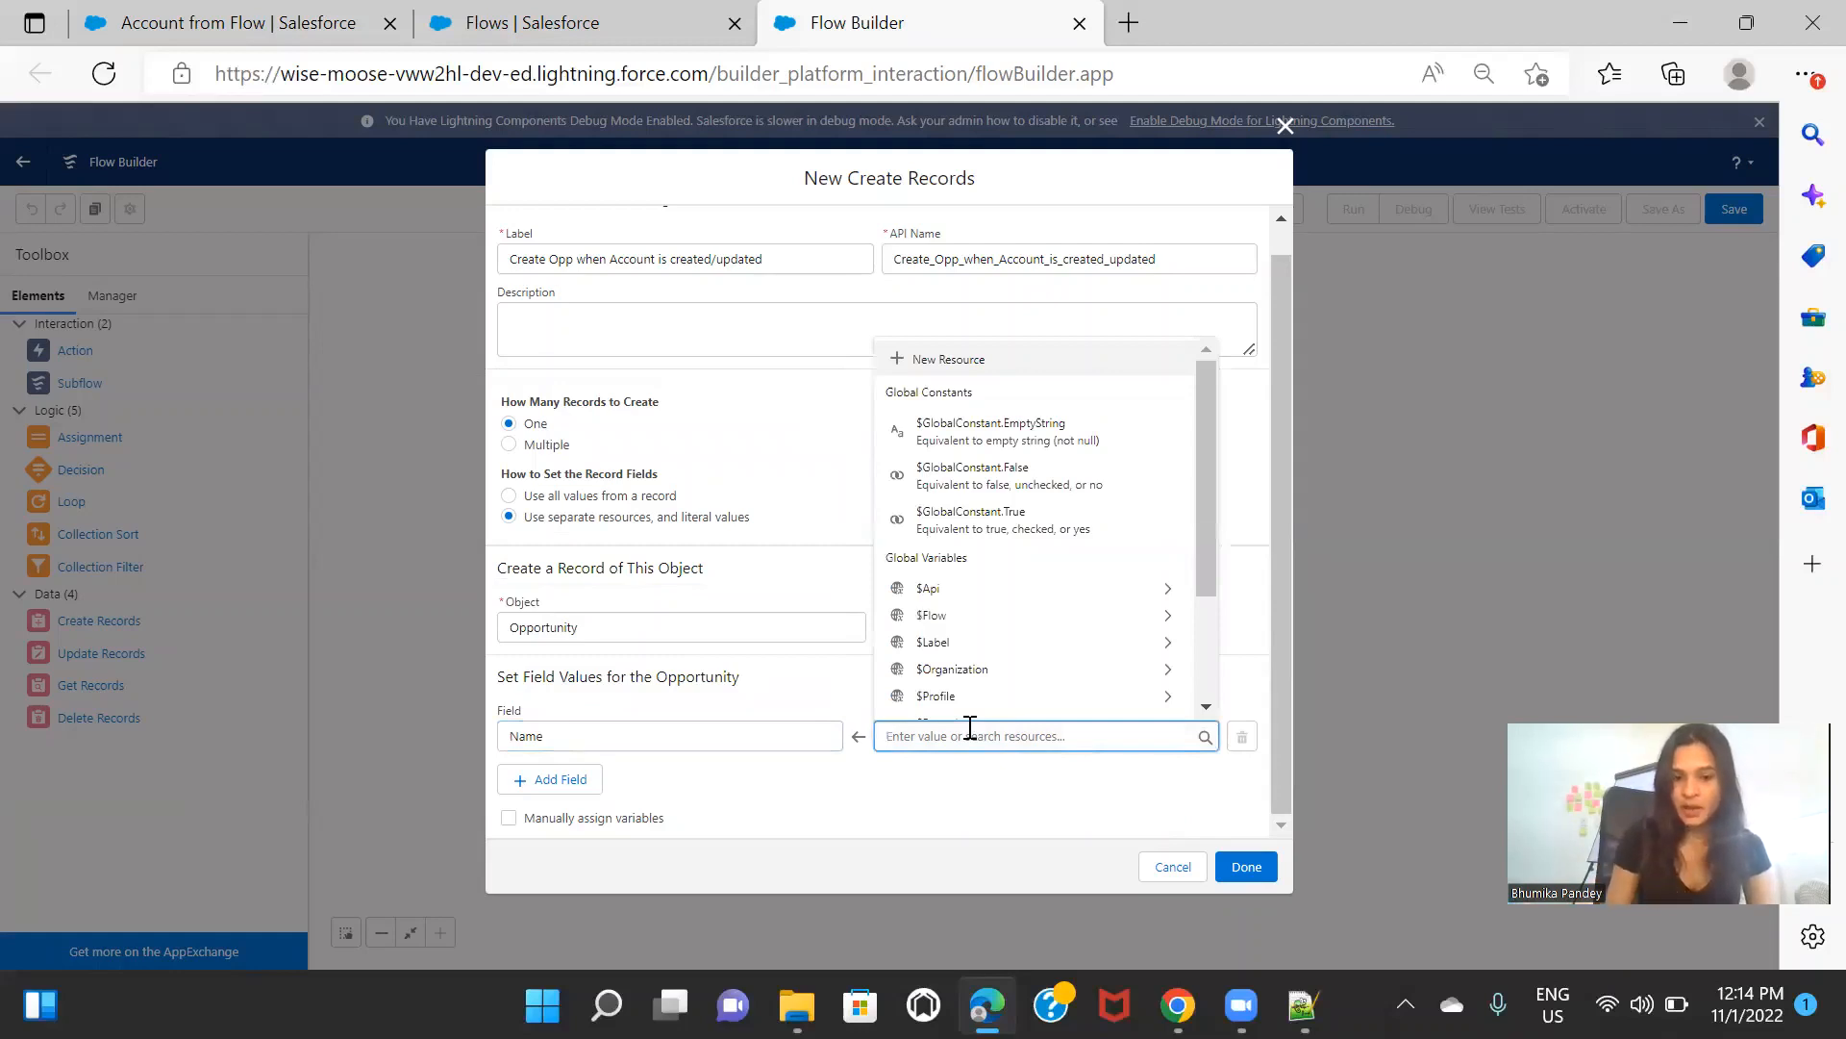
{"action": "type", "text": "acc"}
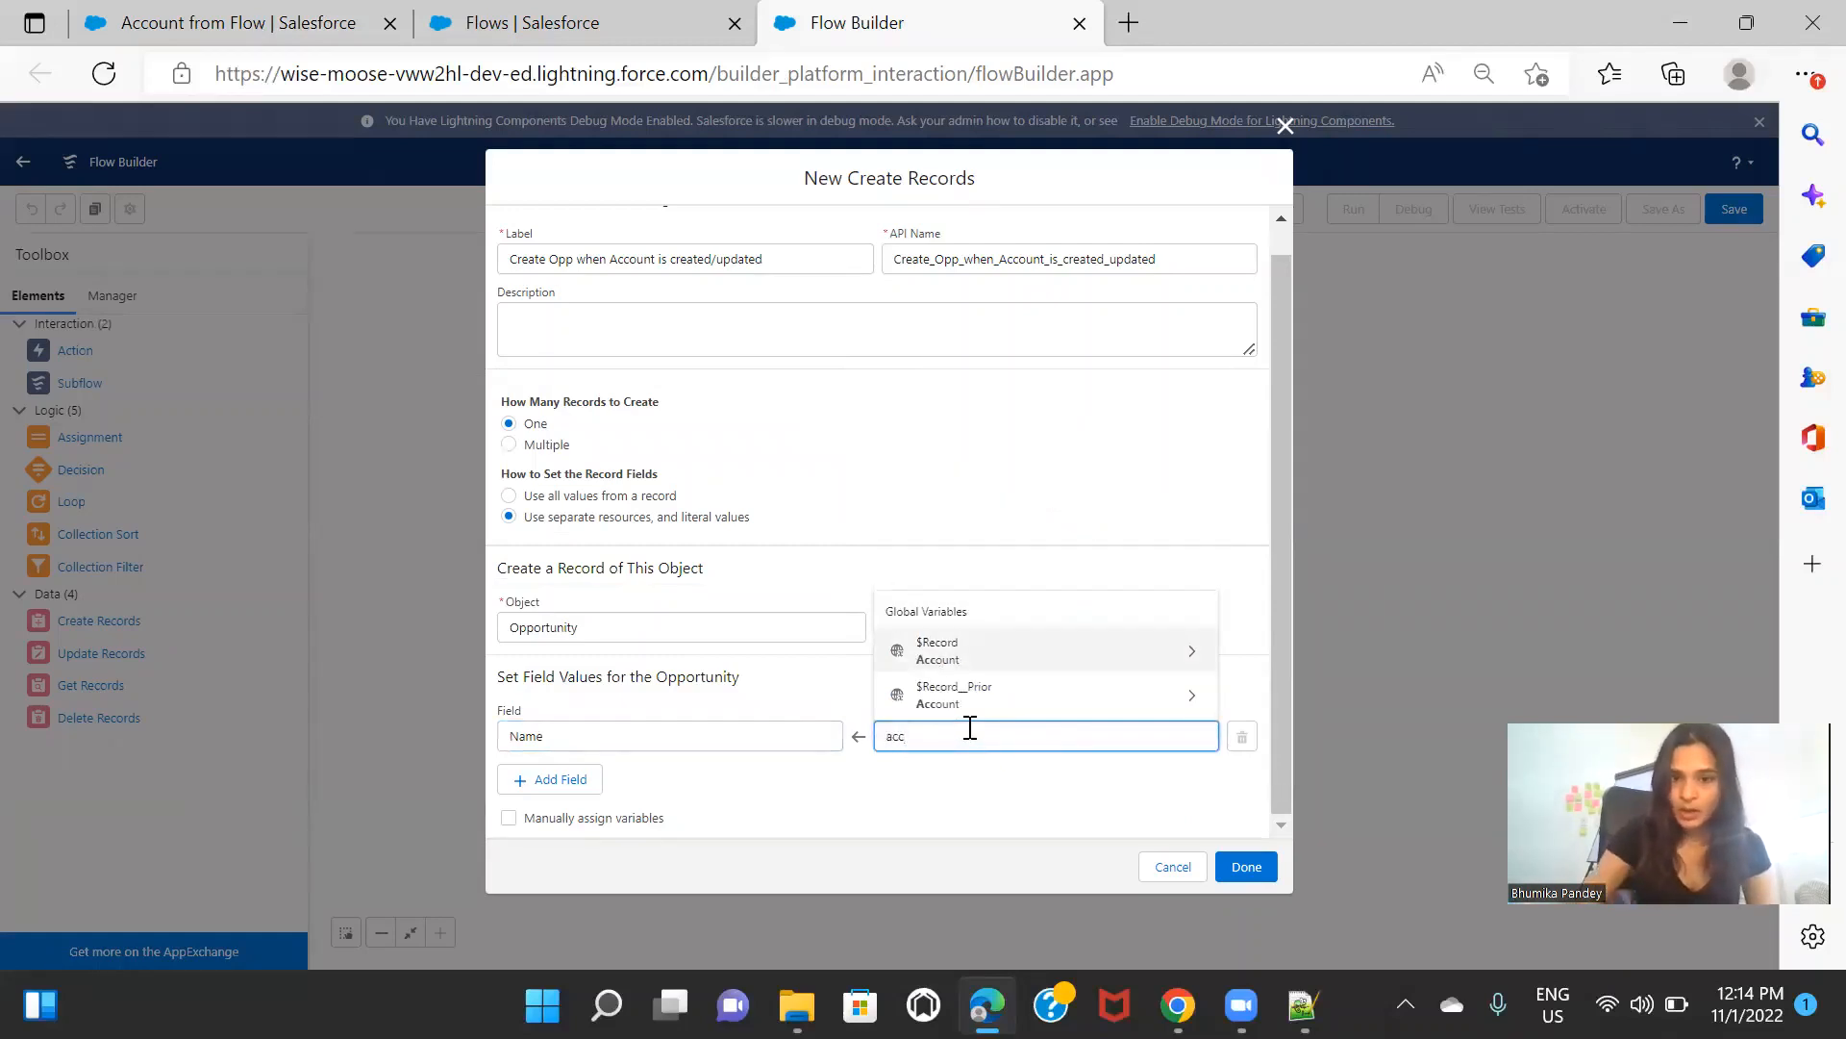
{"action": "left_click", "coordinate": [1088, 664]}
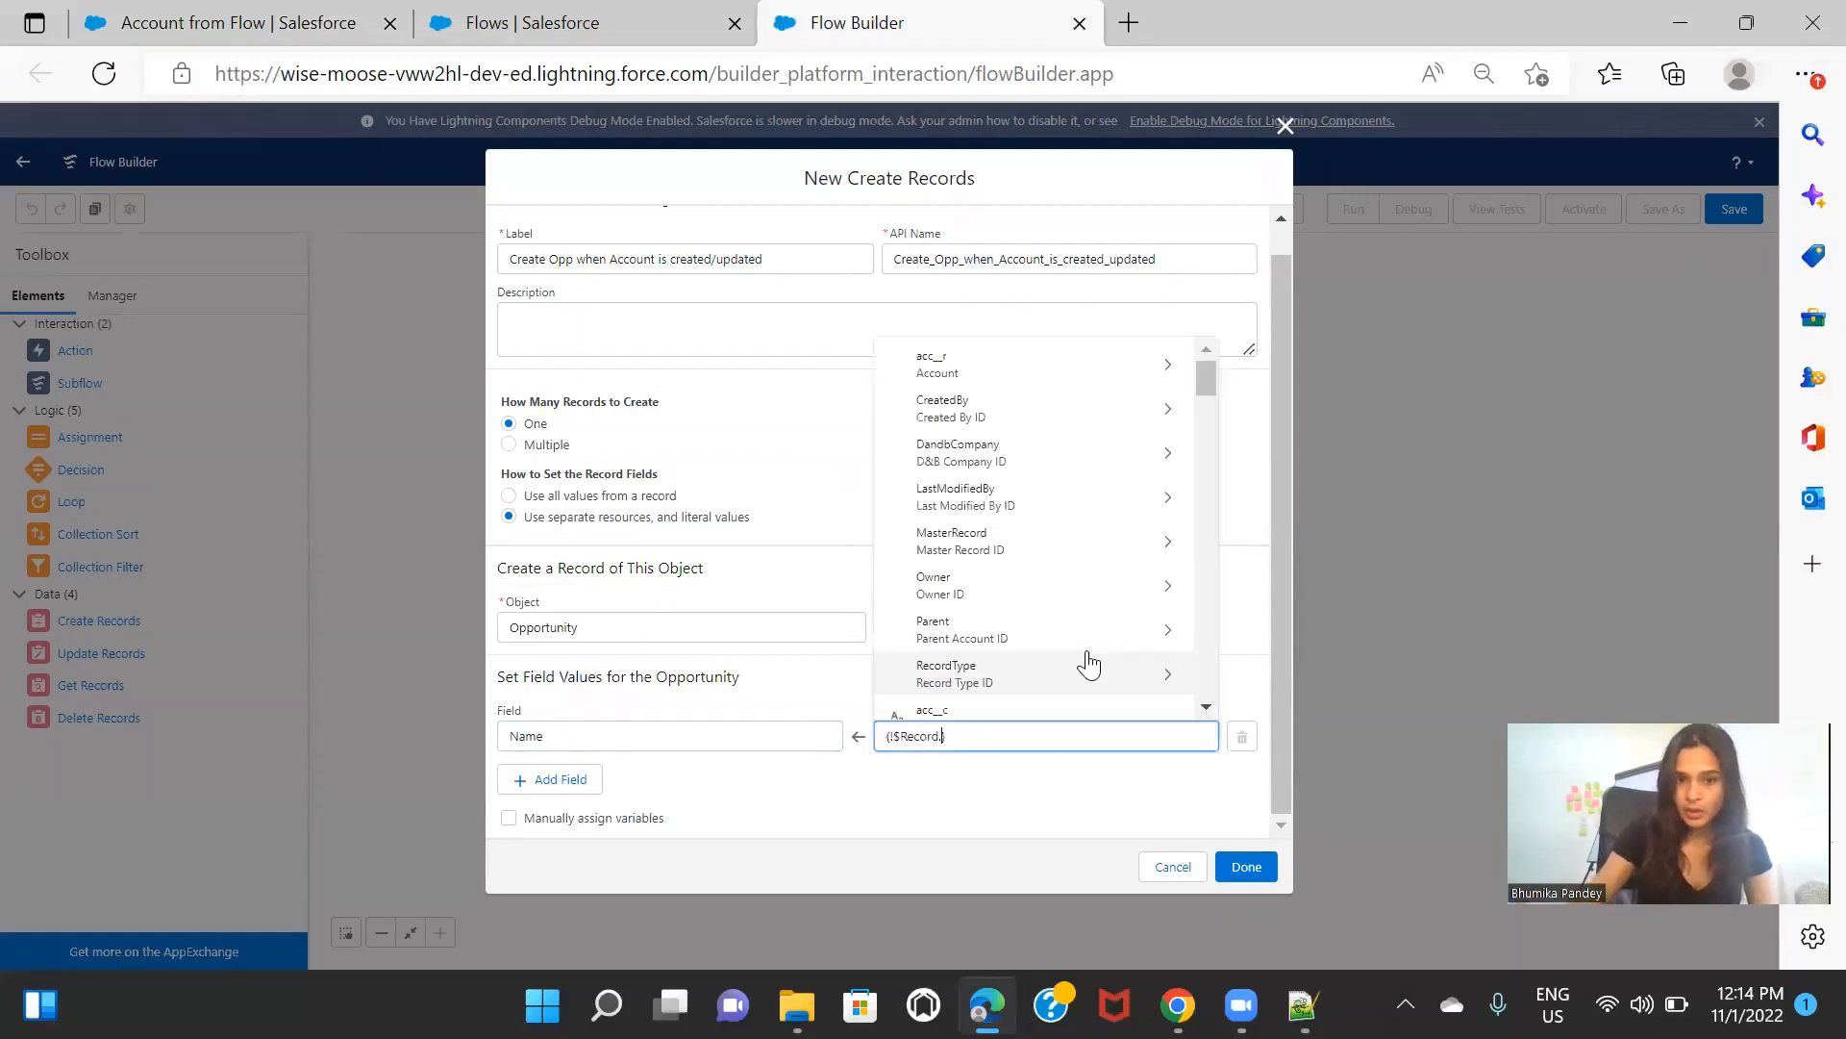
{"action": "type", "text": "N"}
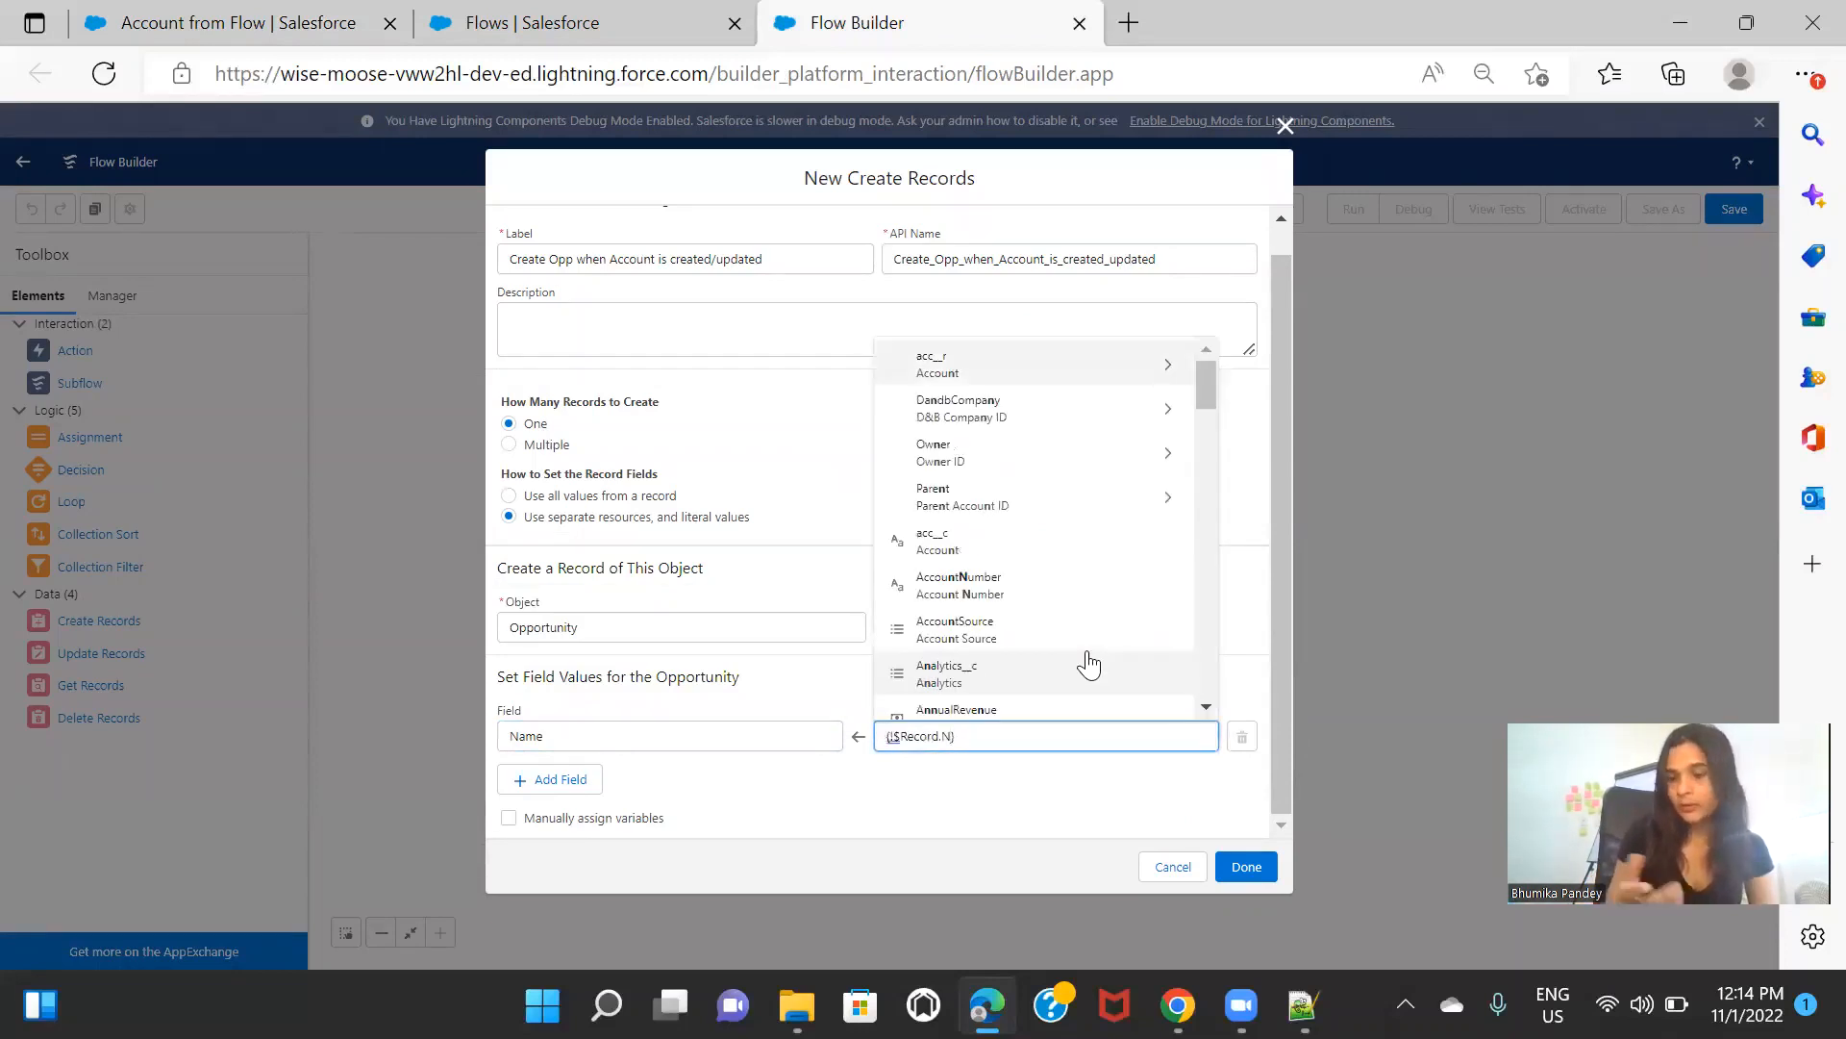
{"action": "type", "text": "}"}
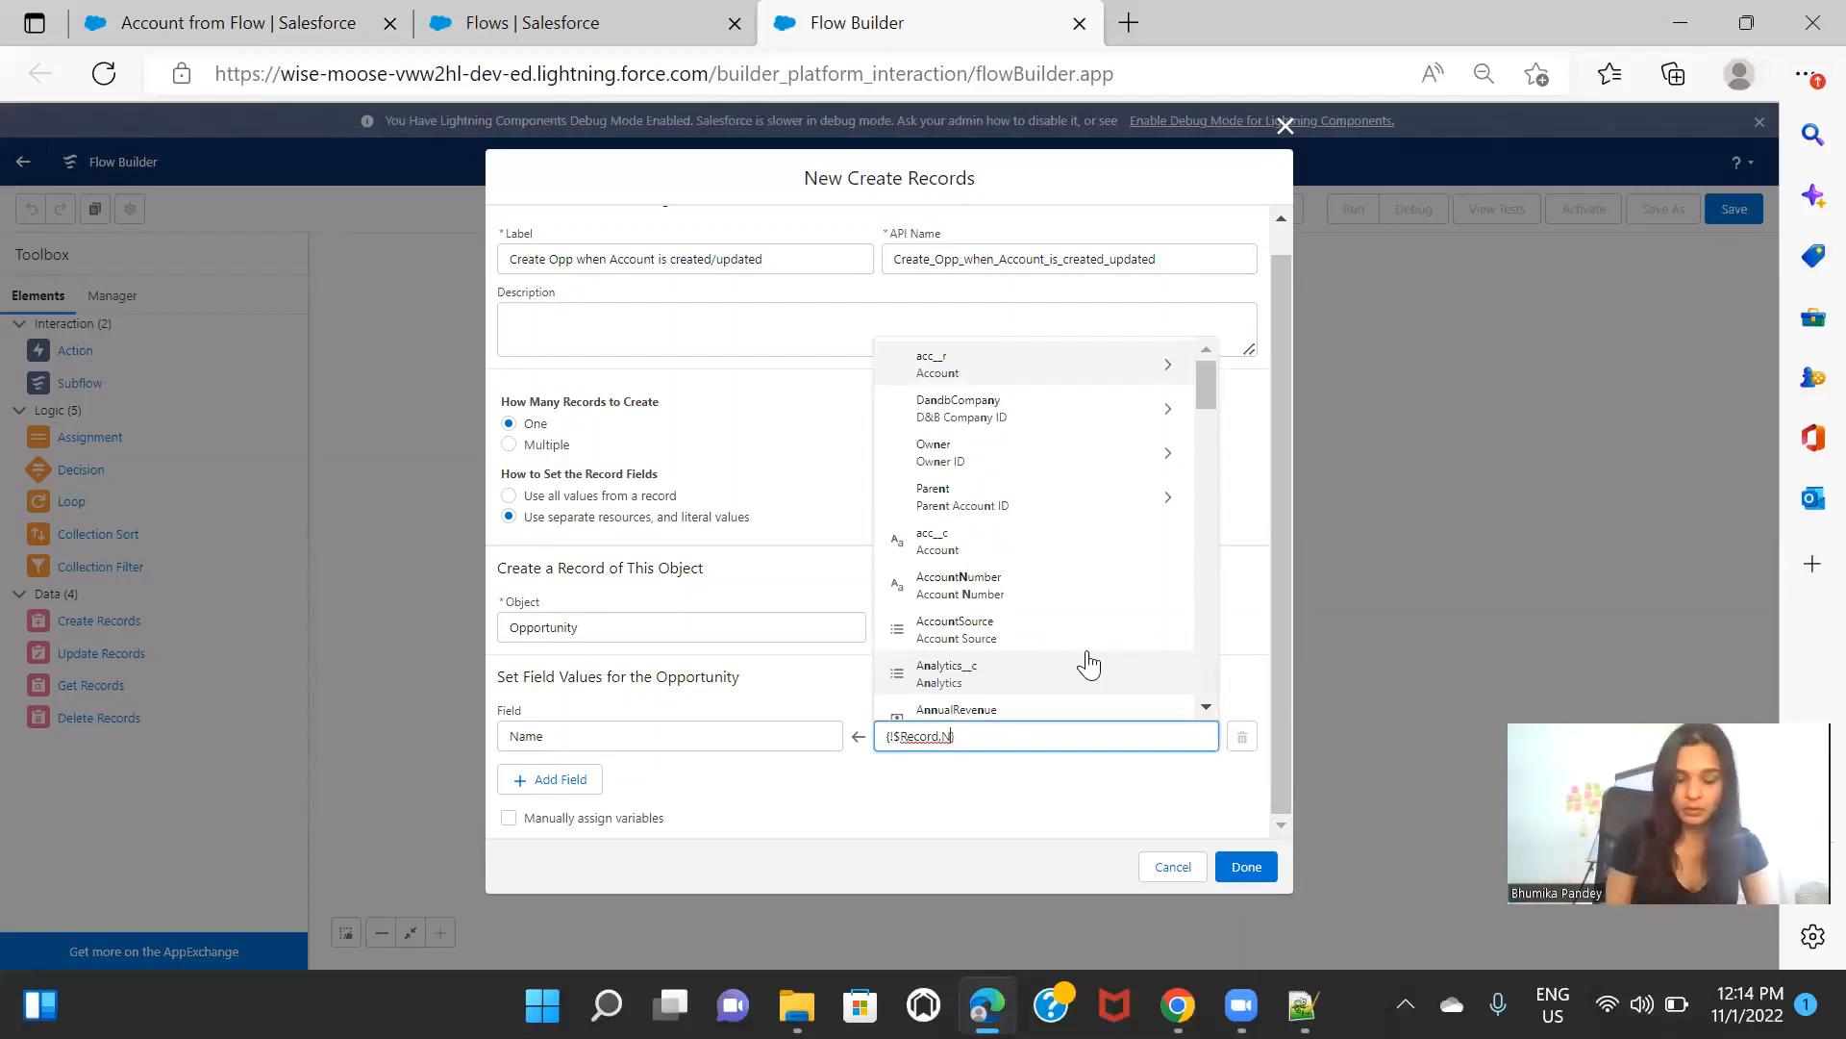
{"action": "type", "text": "a"}
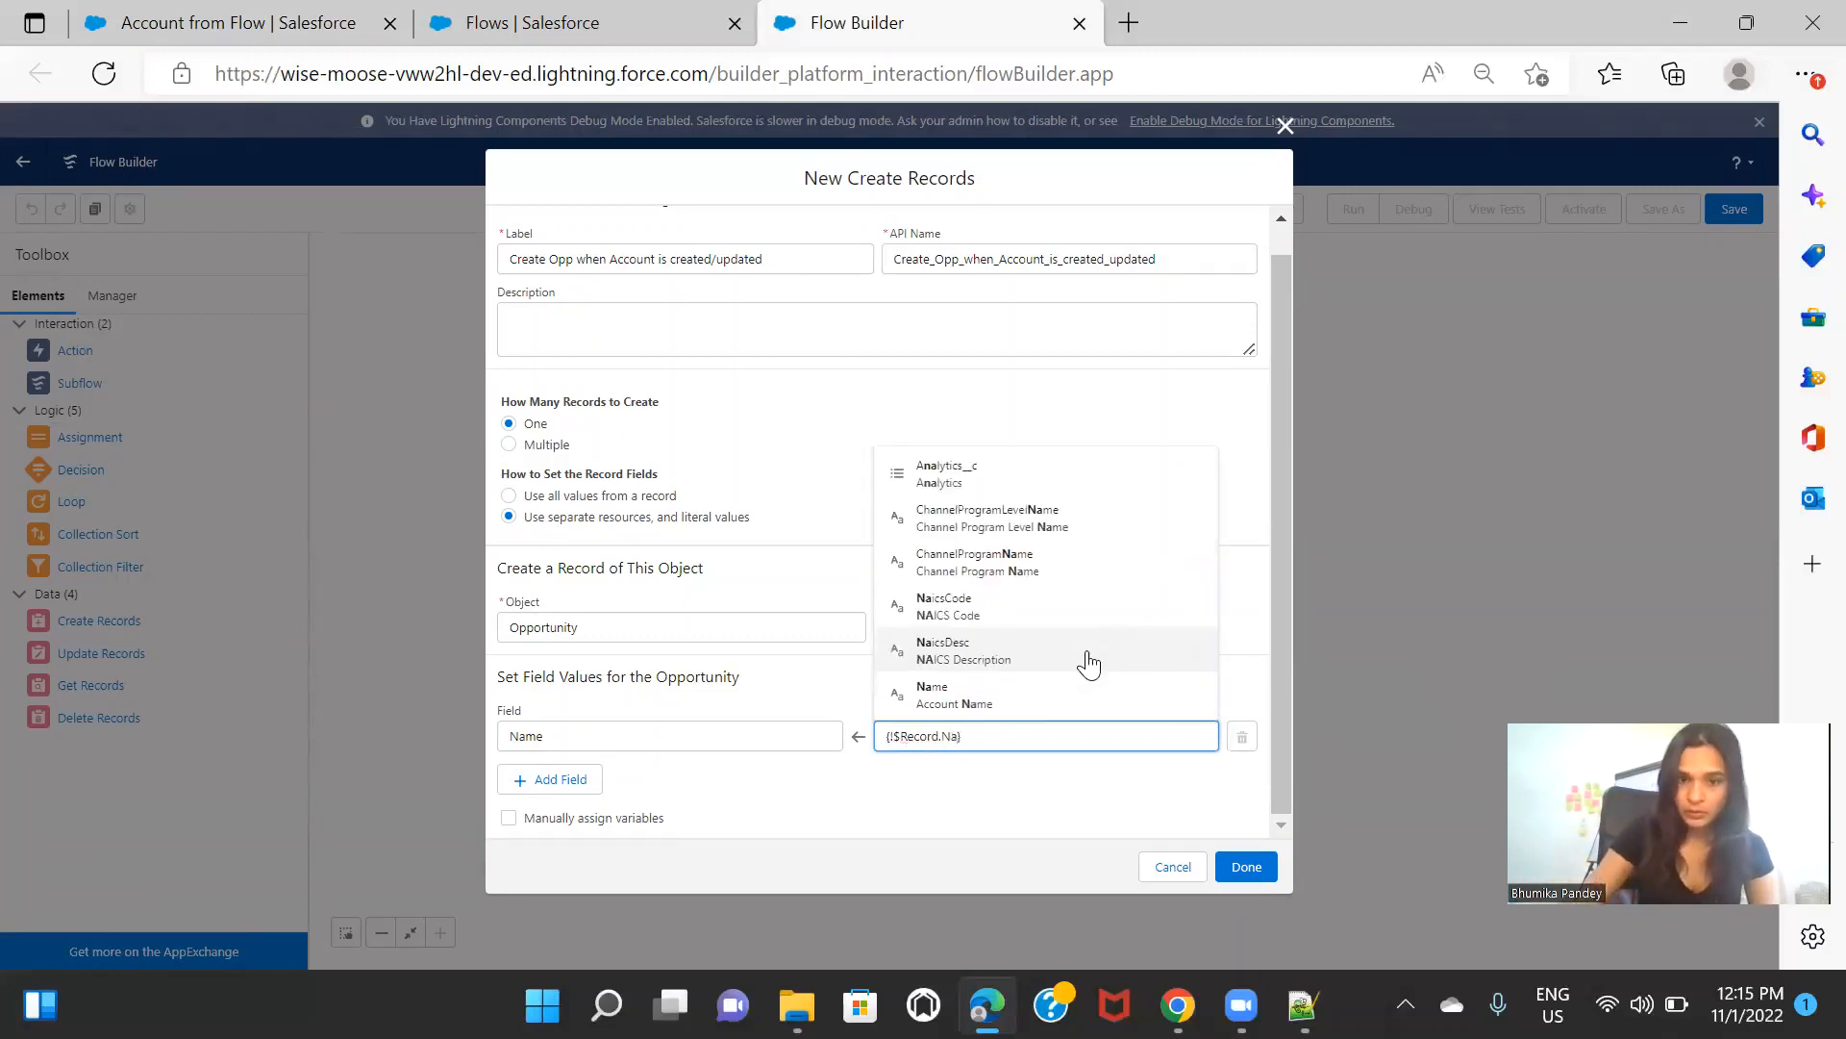
{"action": "left_click", "coordinate": [954, 693]}
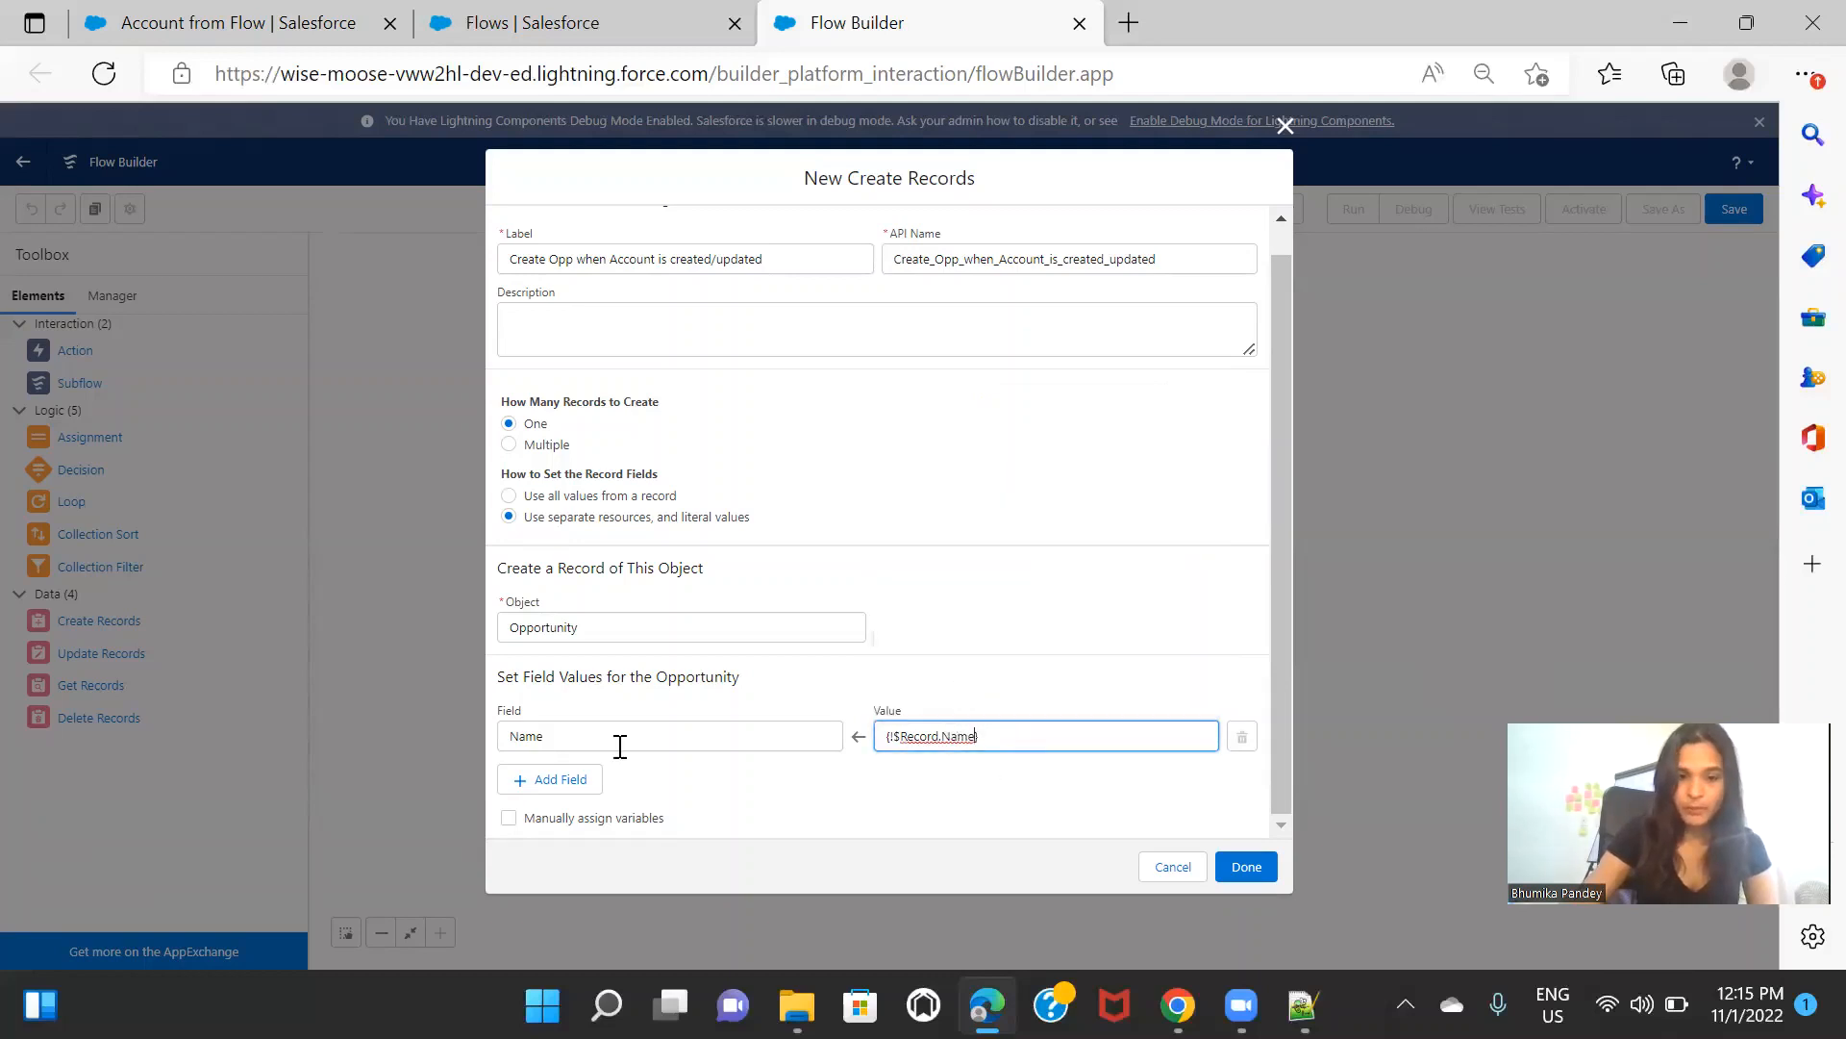
Step: Add CloseDate as the second Opportunity field and open a new resource for its value
{"action": "left_click", "coordinate": [544, 778]}
{"action": "scroll", "coordinate": [846, 734], "scroll_direction": "down", "scroll_amount": 1}
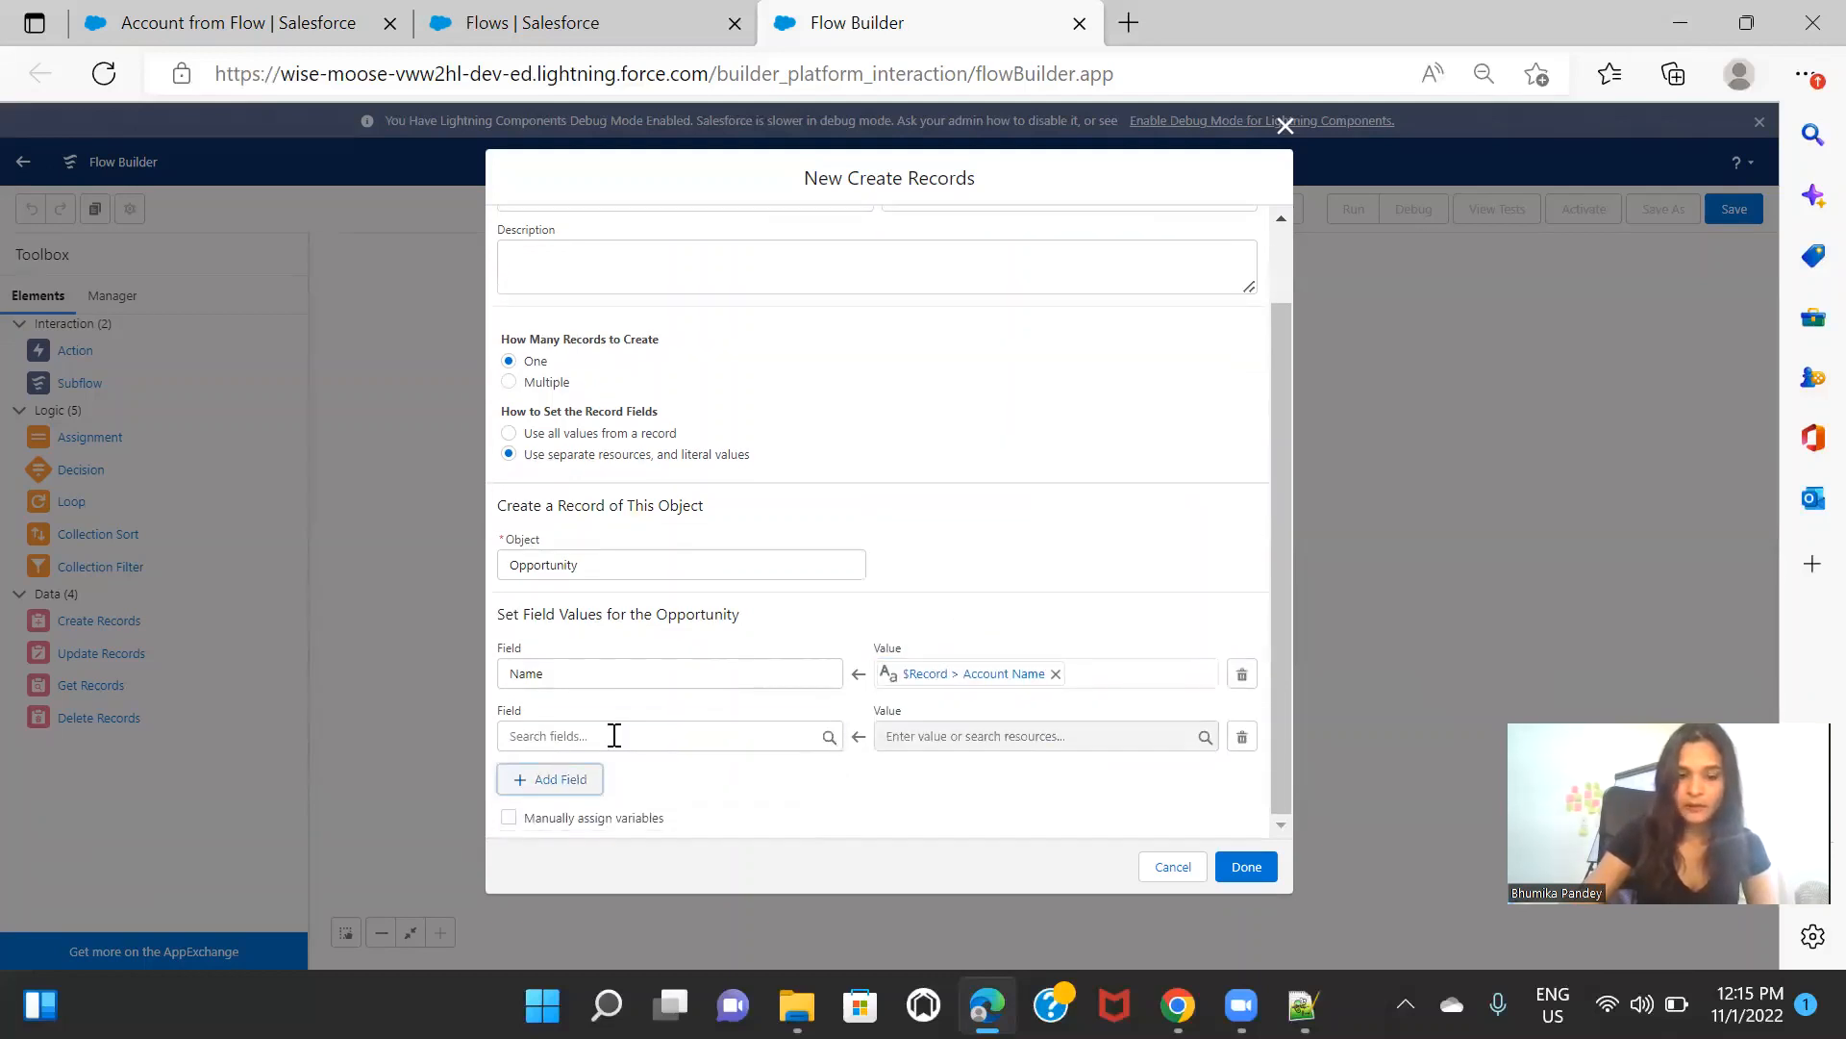
{"action": "left_click", "coordinate": [613, 734]}
{"action": "type", "text": "close"}
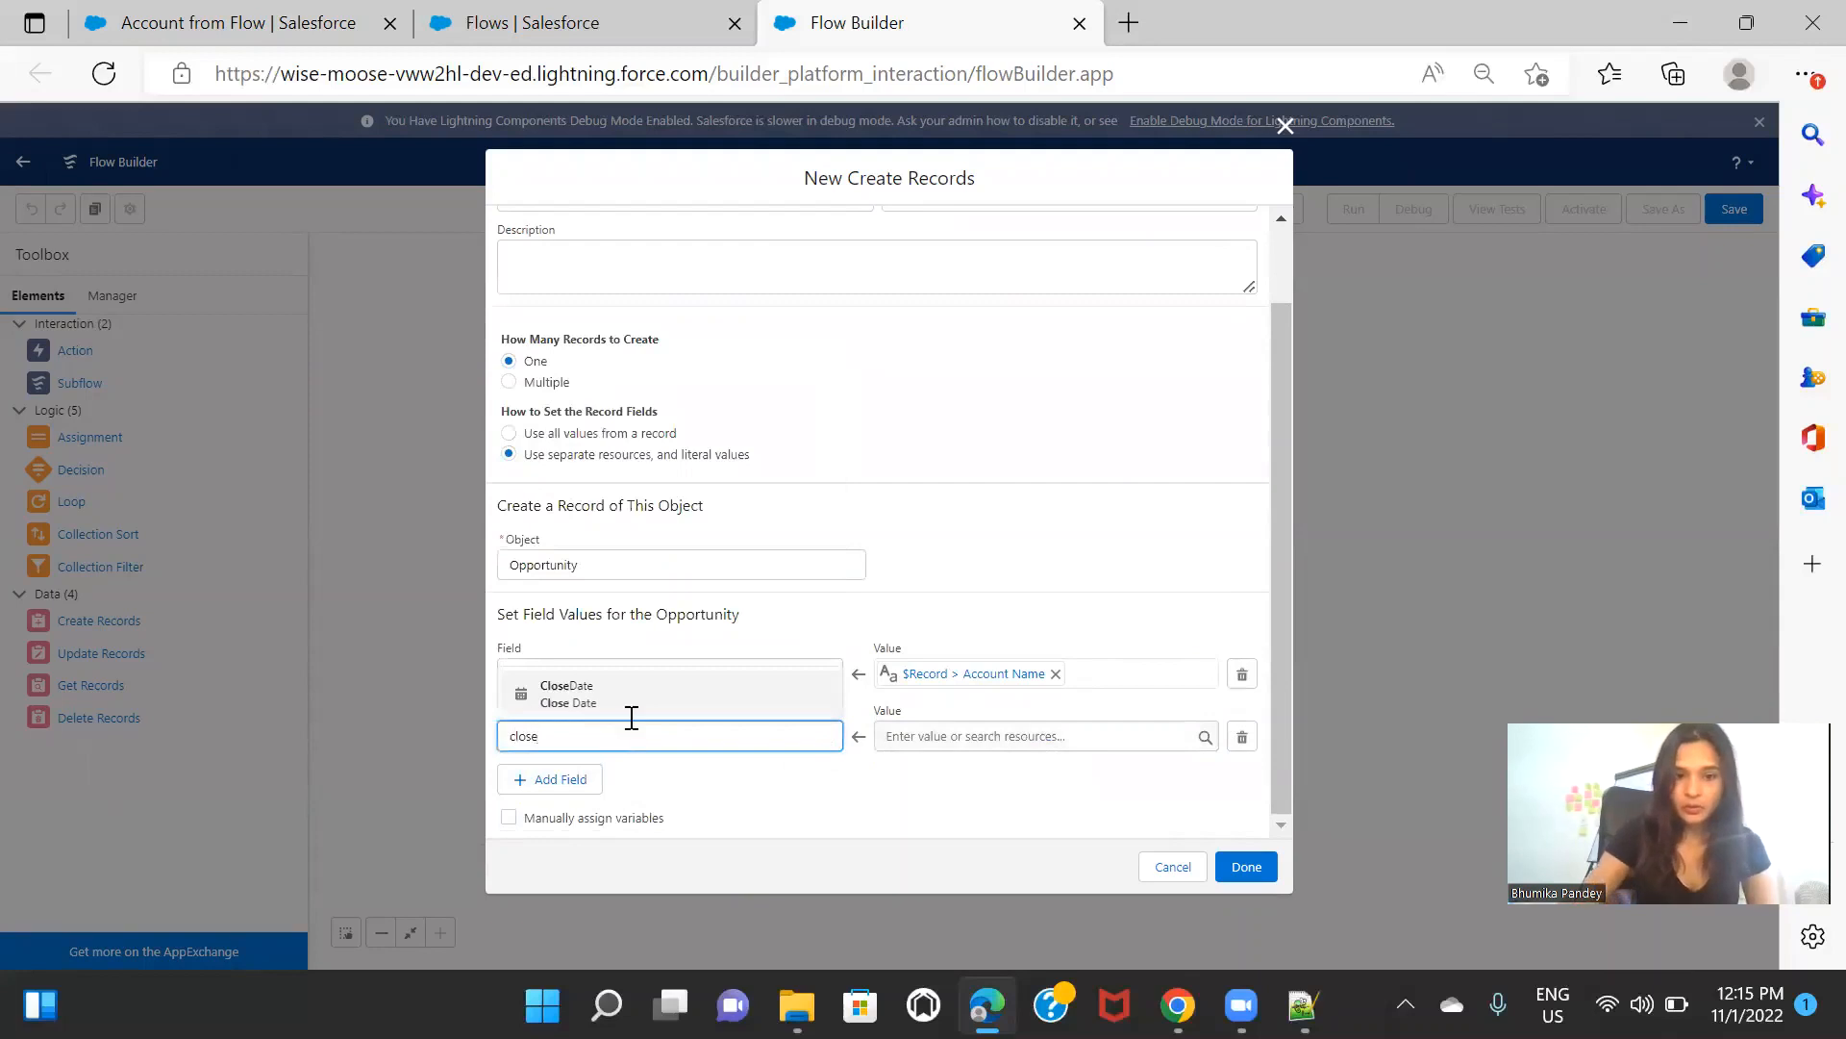
{"action": "left_click", "coordinate": [654, 696]}
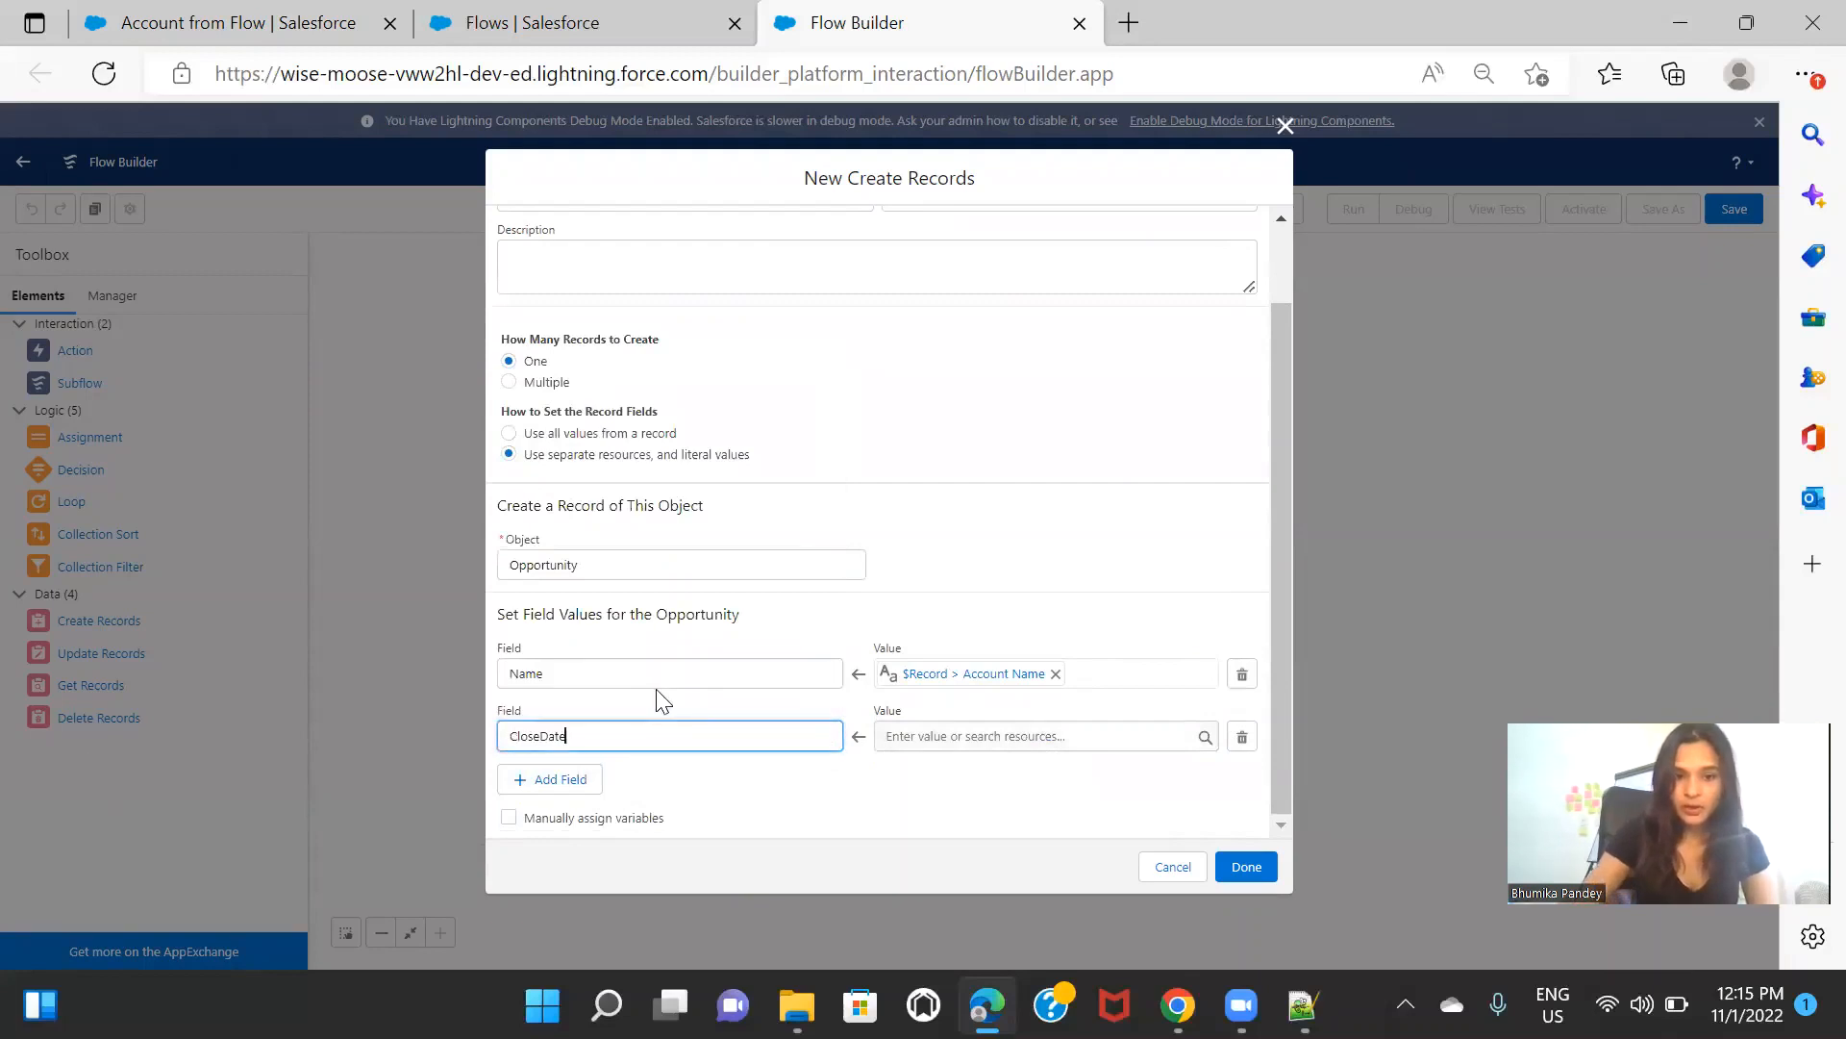
{"action": "left_click", "coordinate": [1045, 739]}
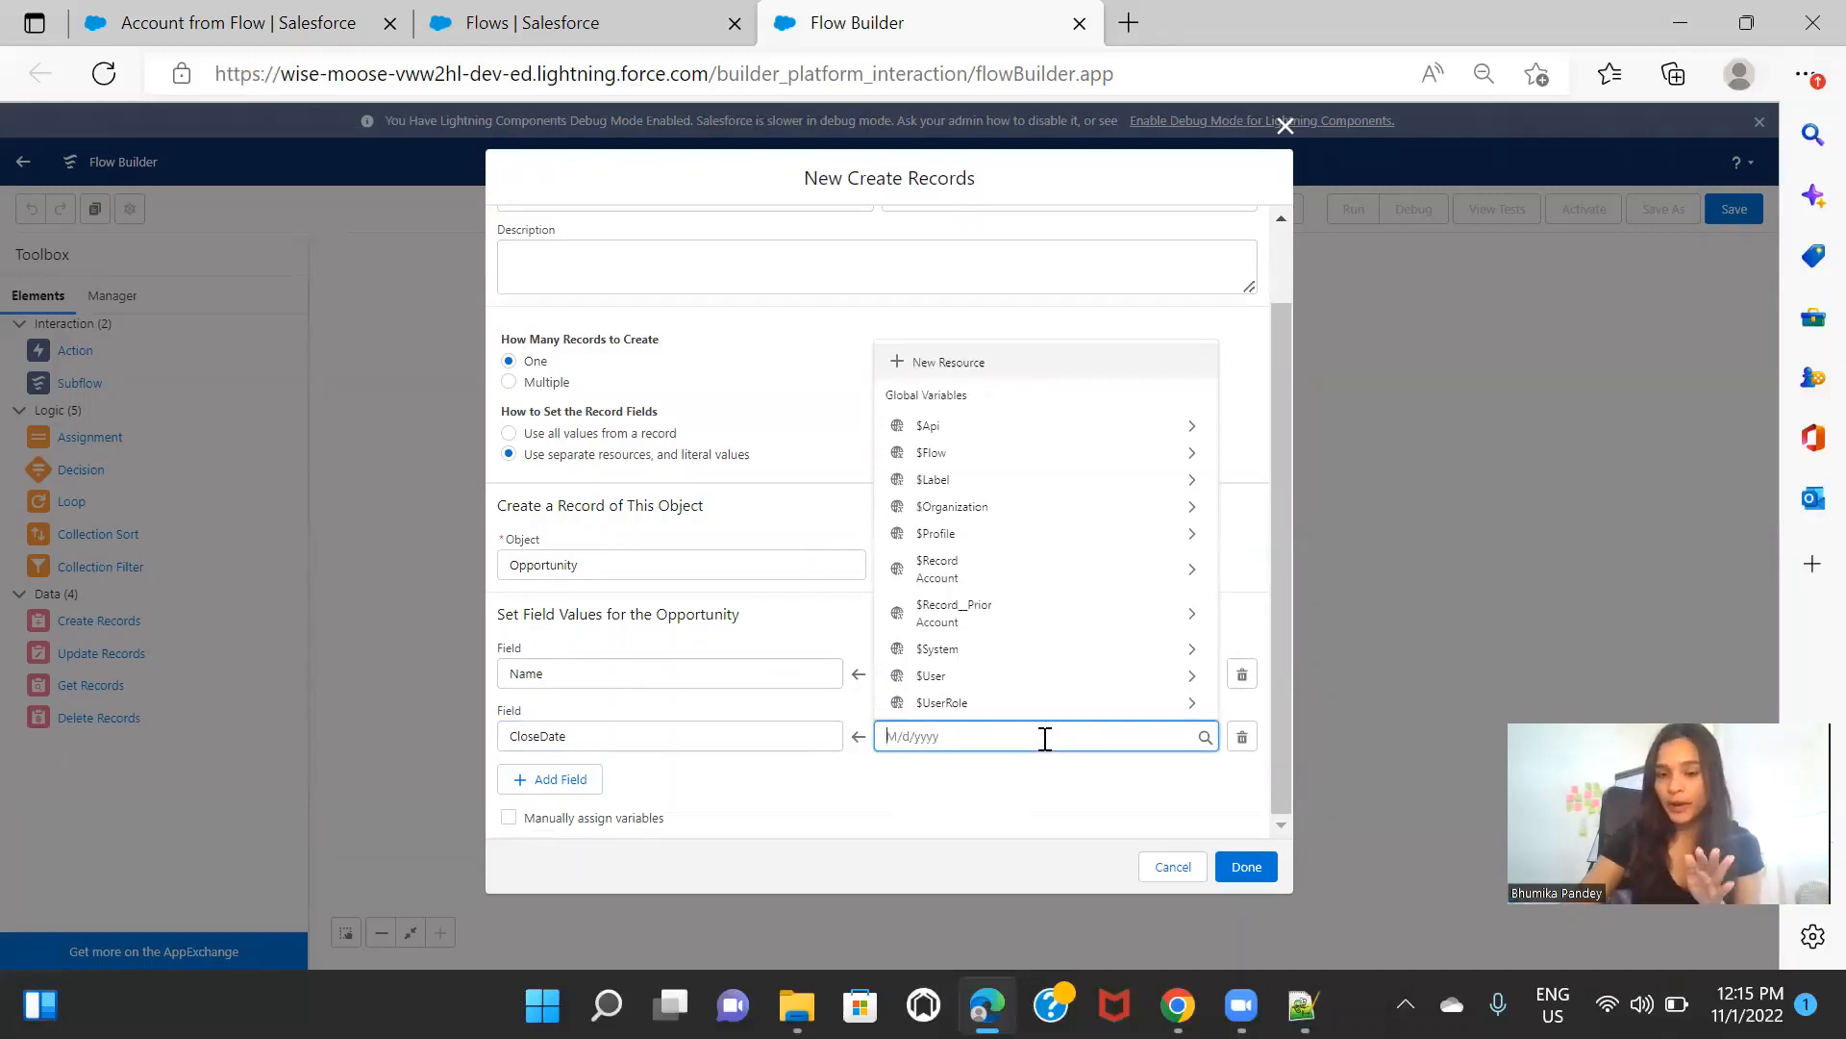
{"action": "left_click", "coordinate": [1034, 375]}
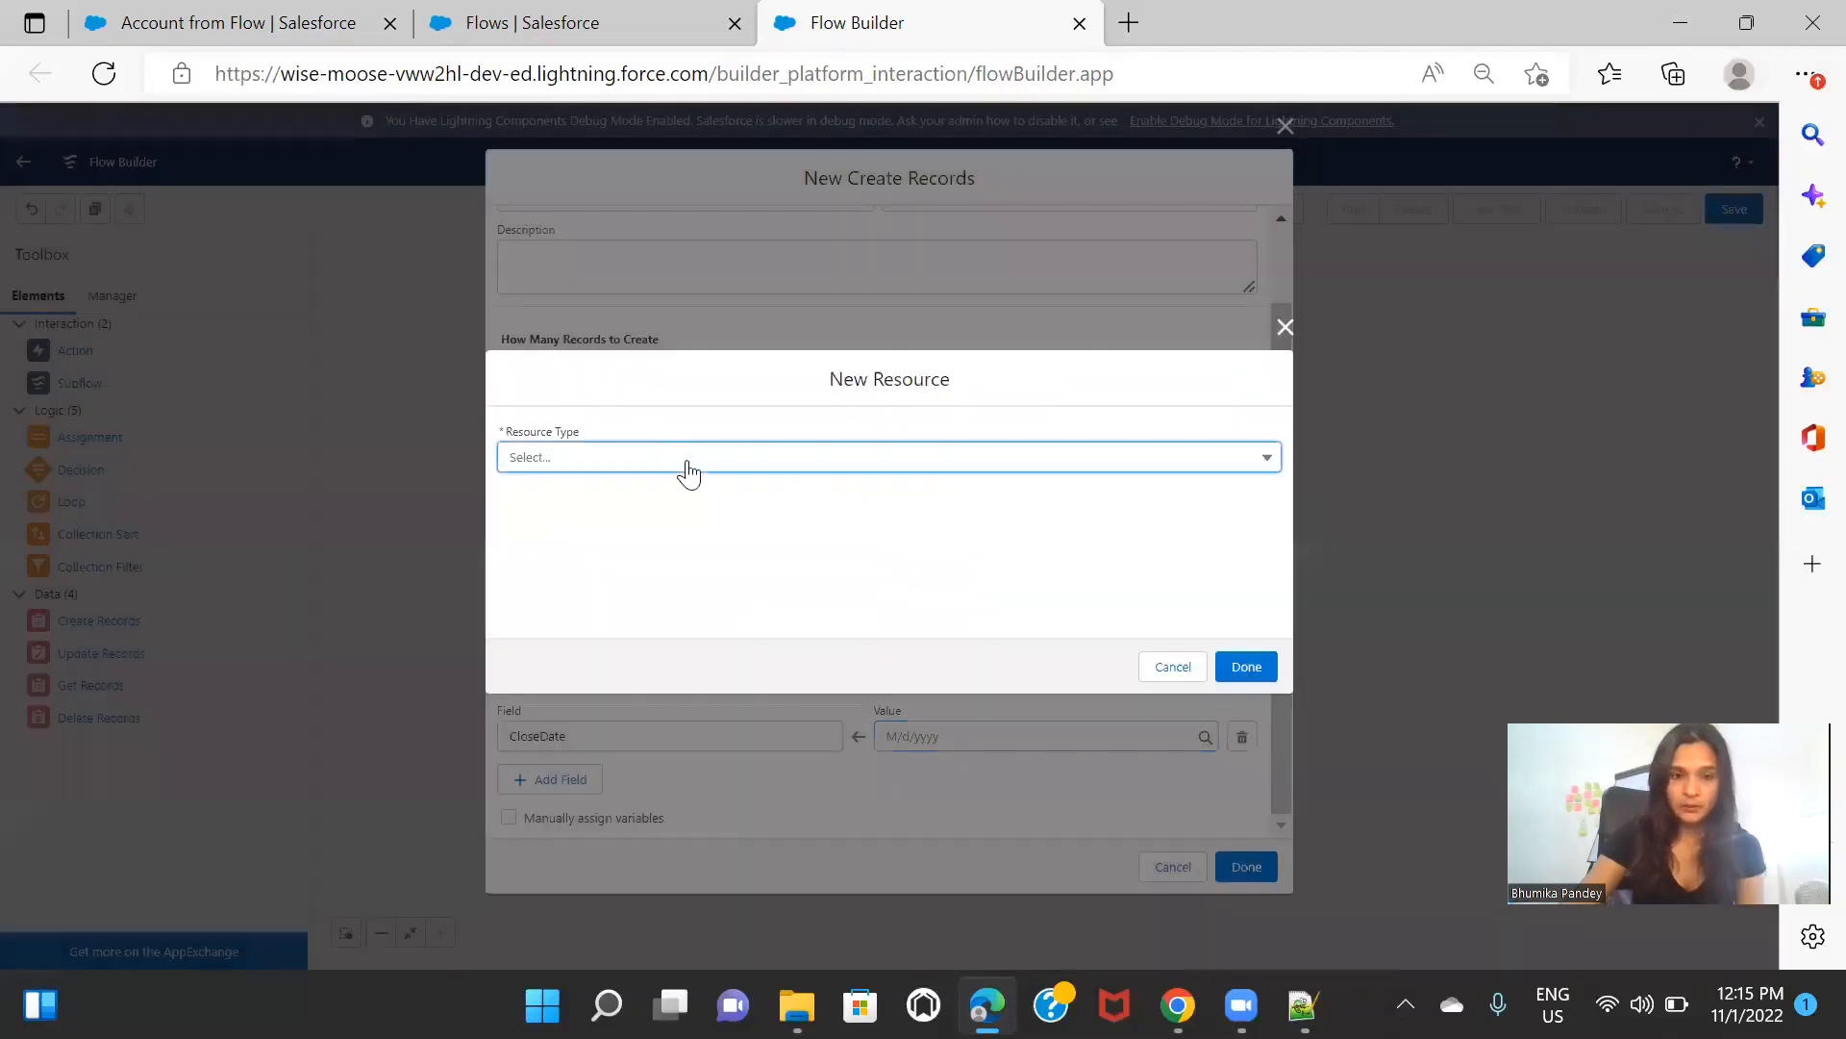
{"action": "left_click", "coordinate": [688, 452]}
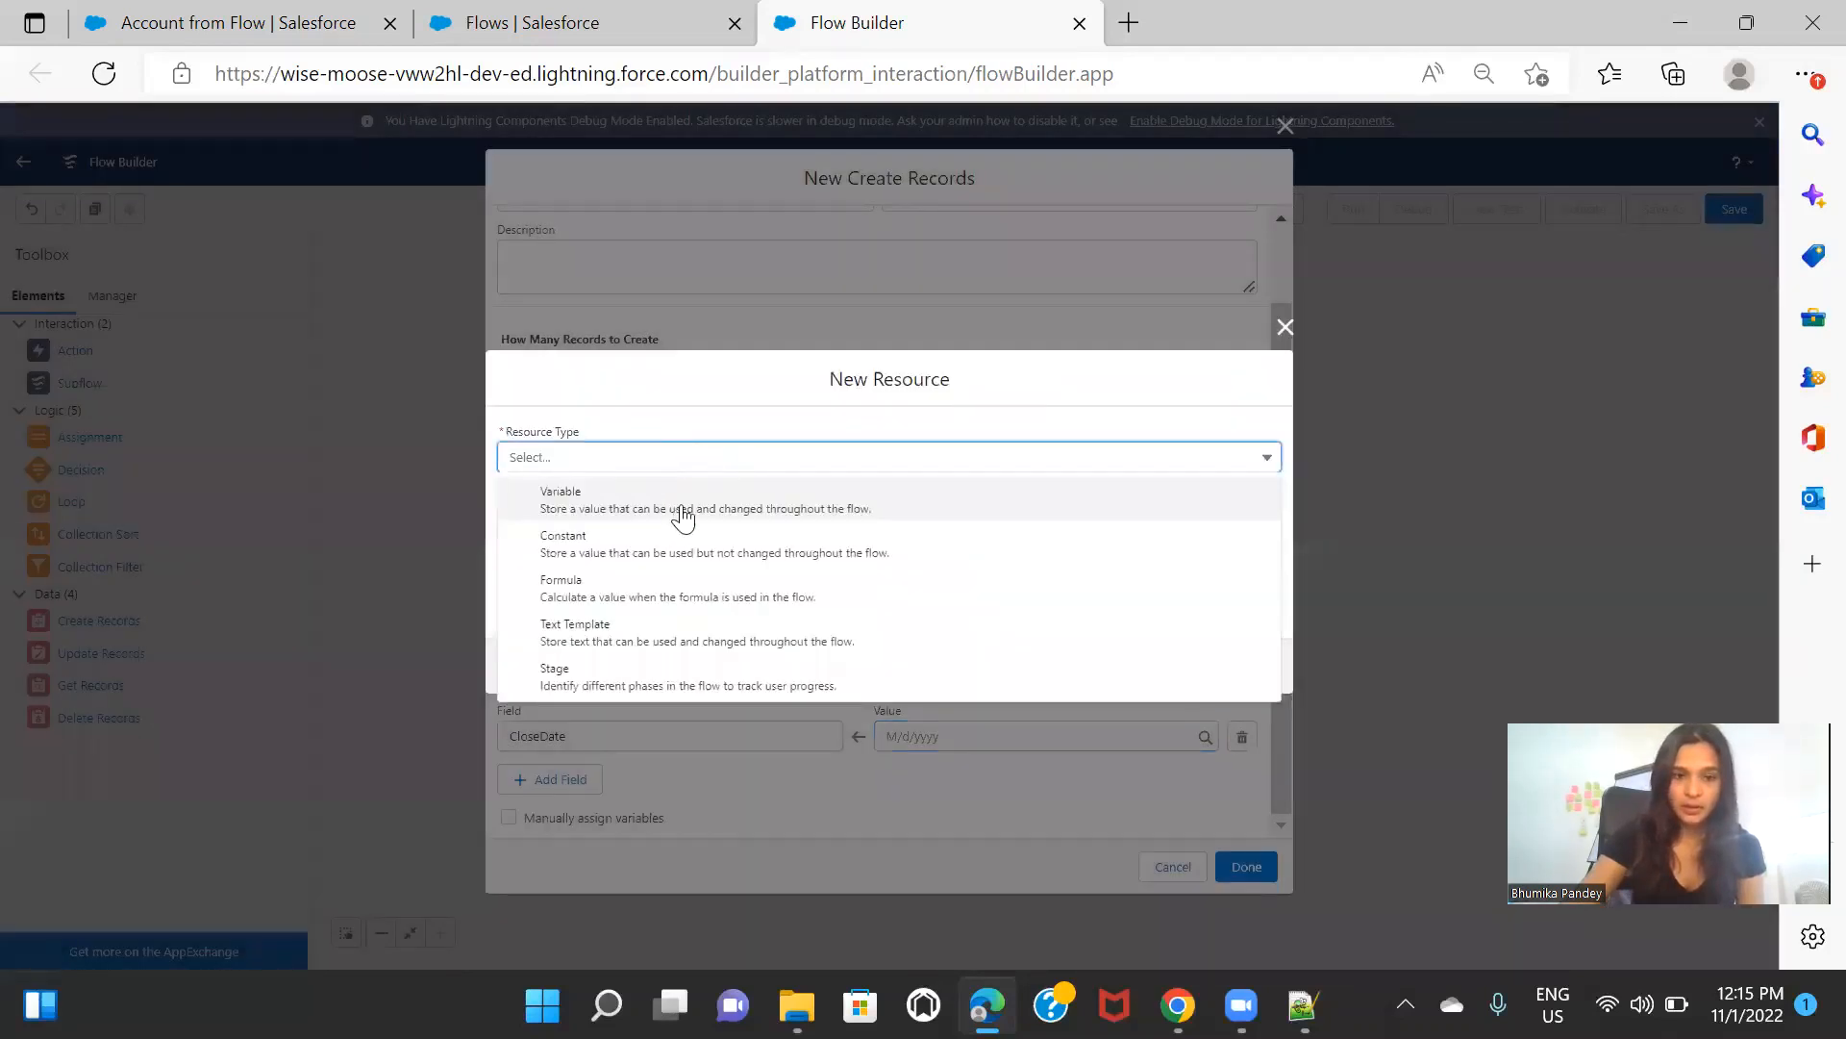
{"action": "left_click", "coordinate": [683, 510]}
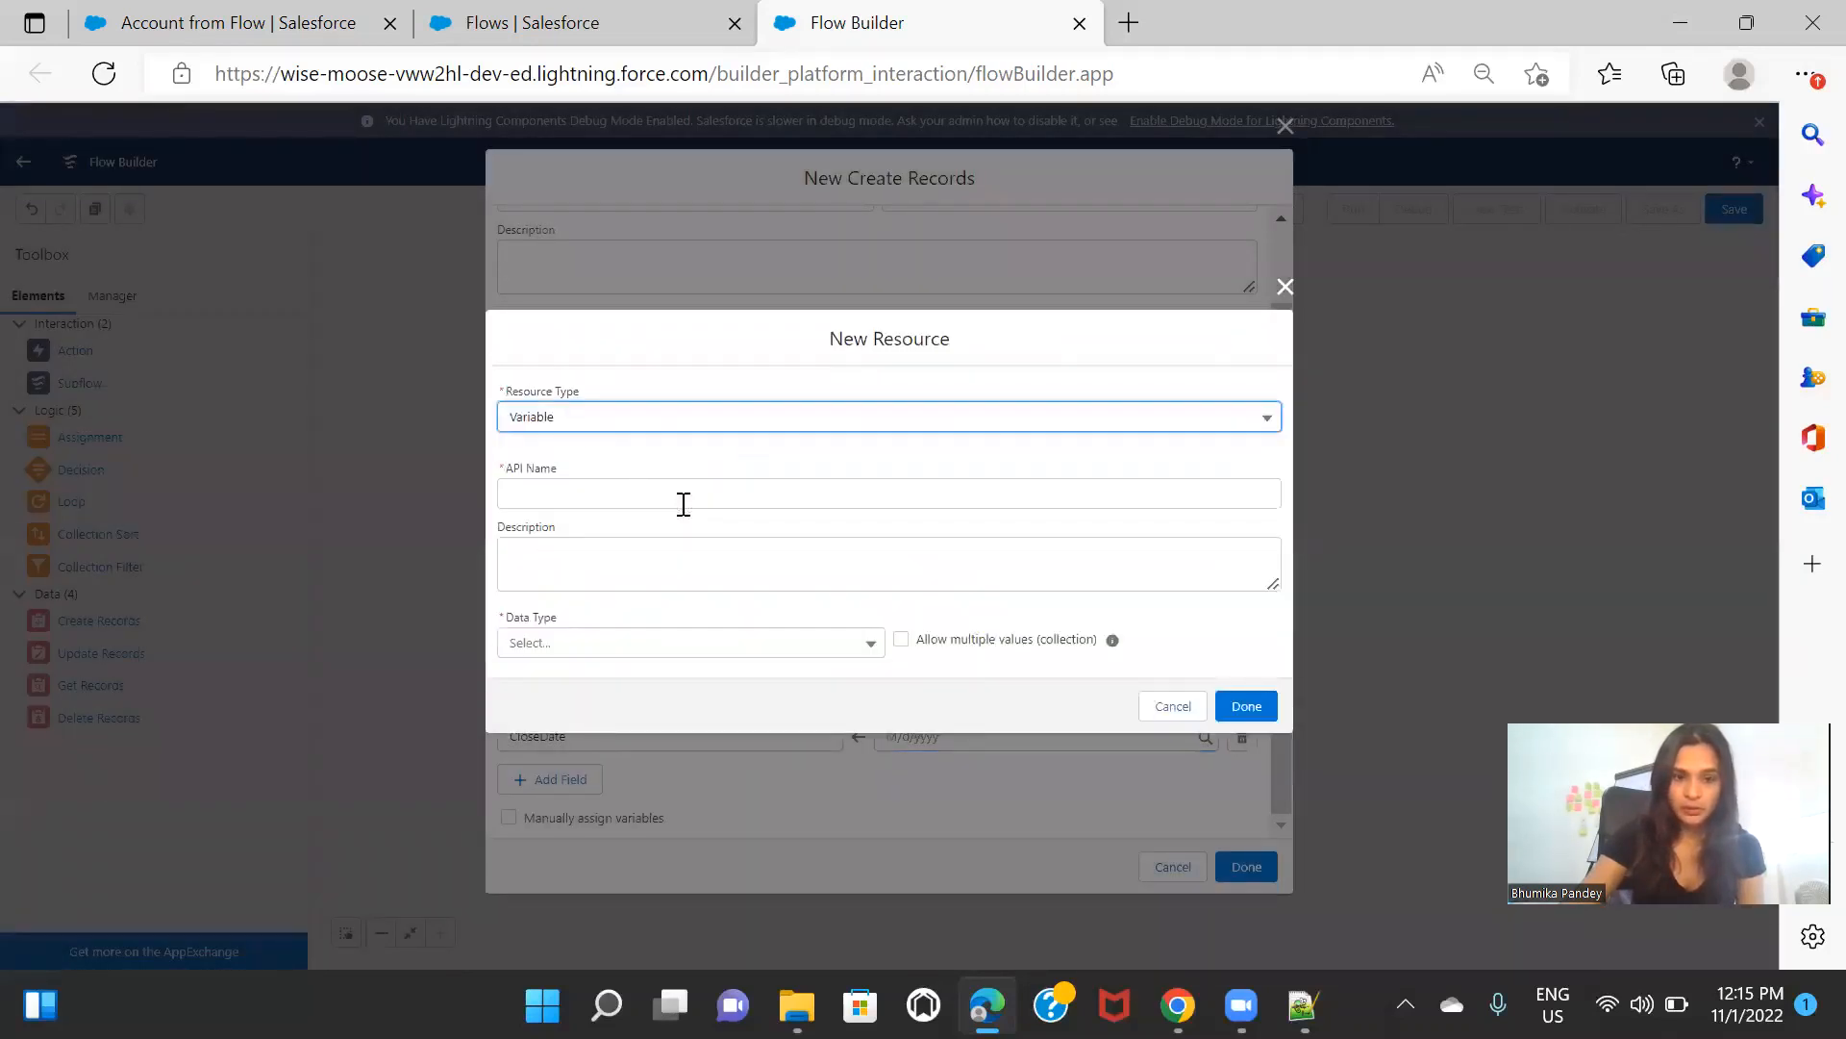
{"action": "left_click", "coordinate": [608, 497]}
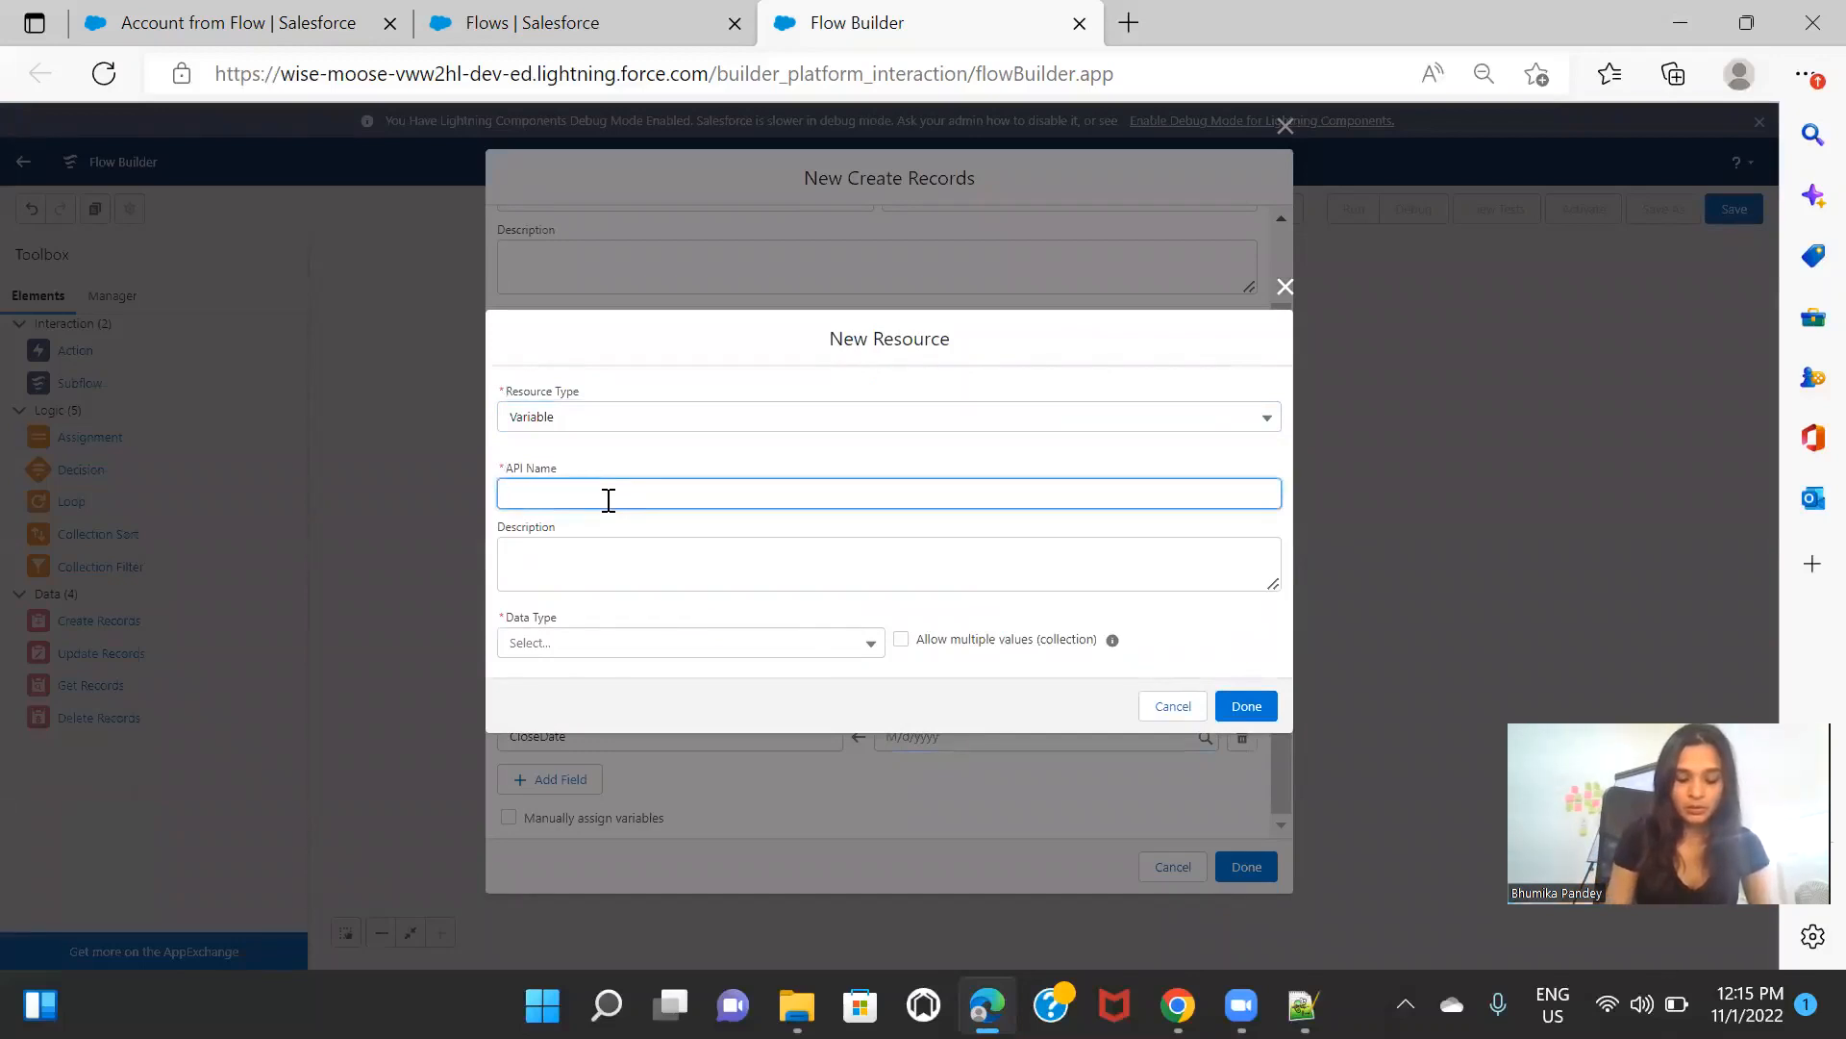
{"action": "type", "text": "CloseDateFormula"}
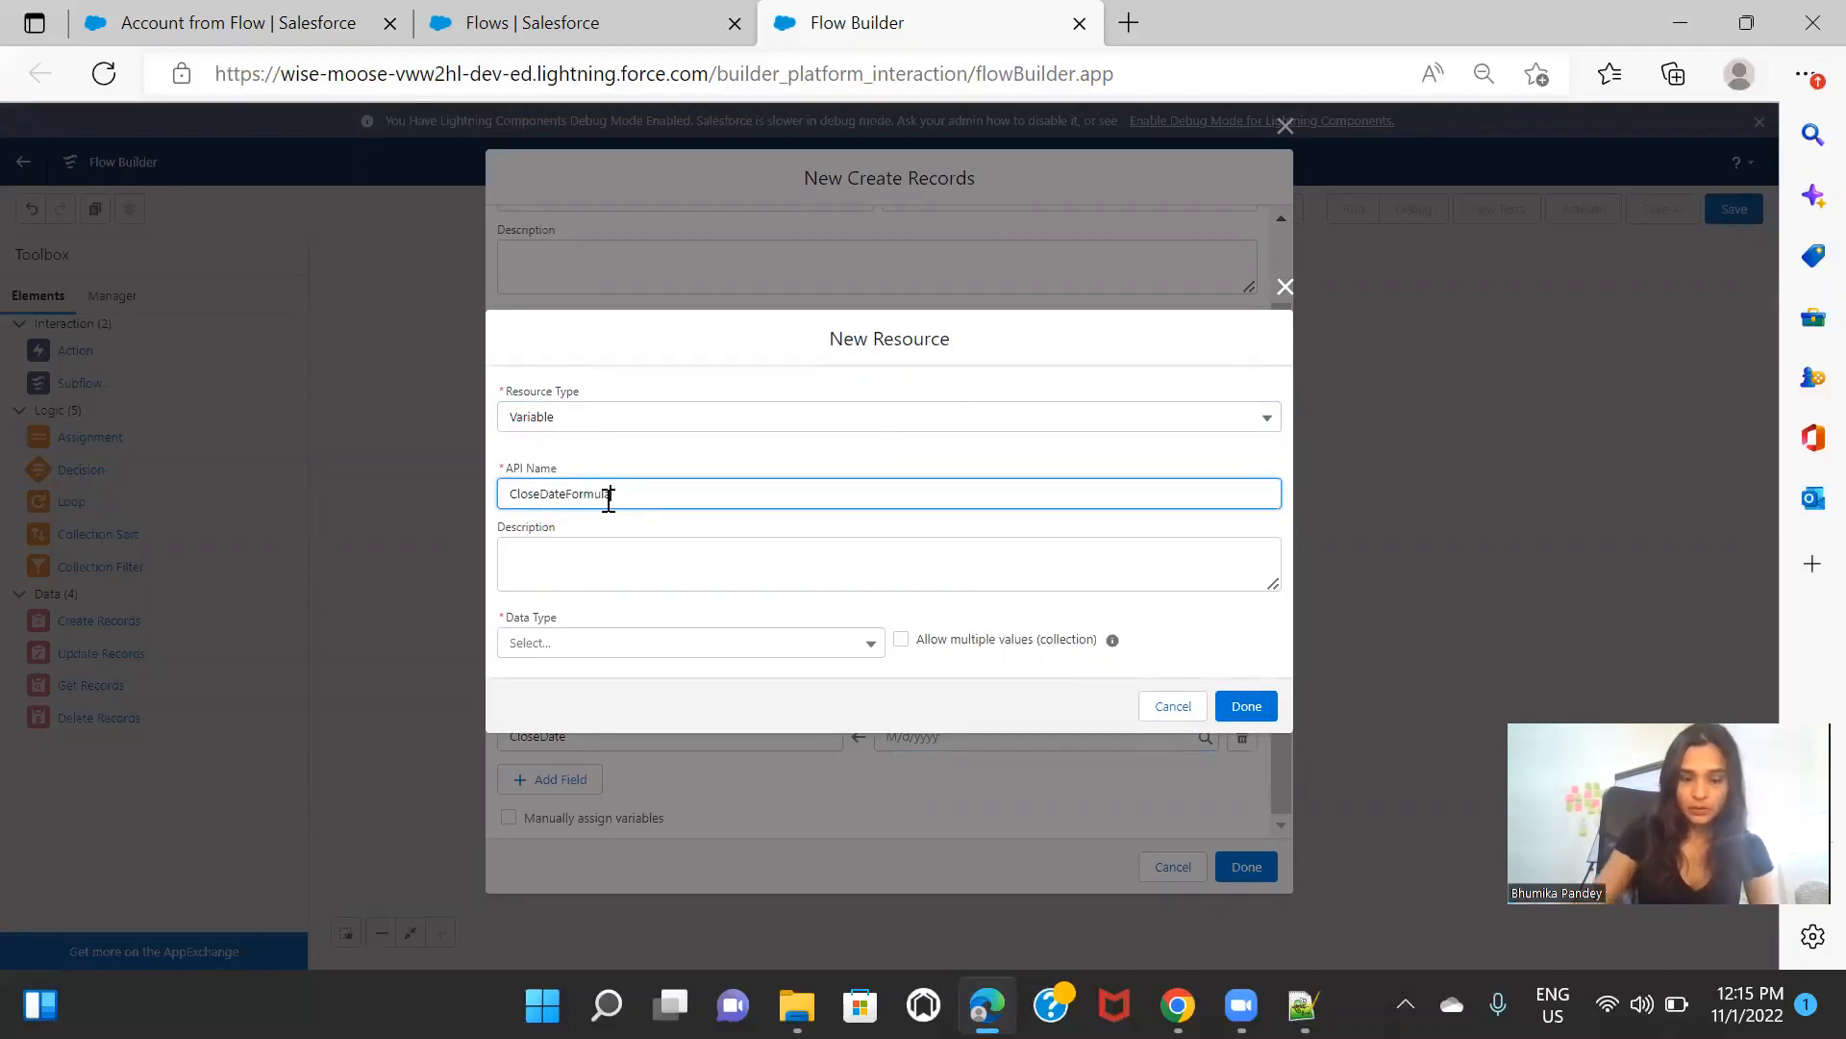
{"action": "left_click", "coordinate": [711, 661]}
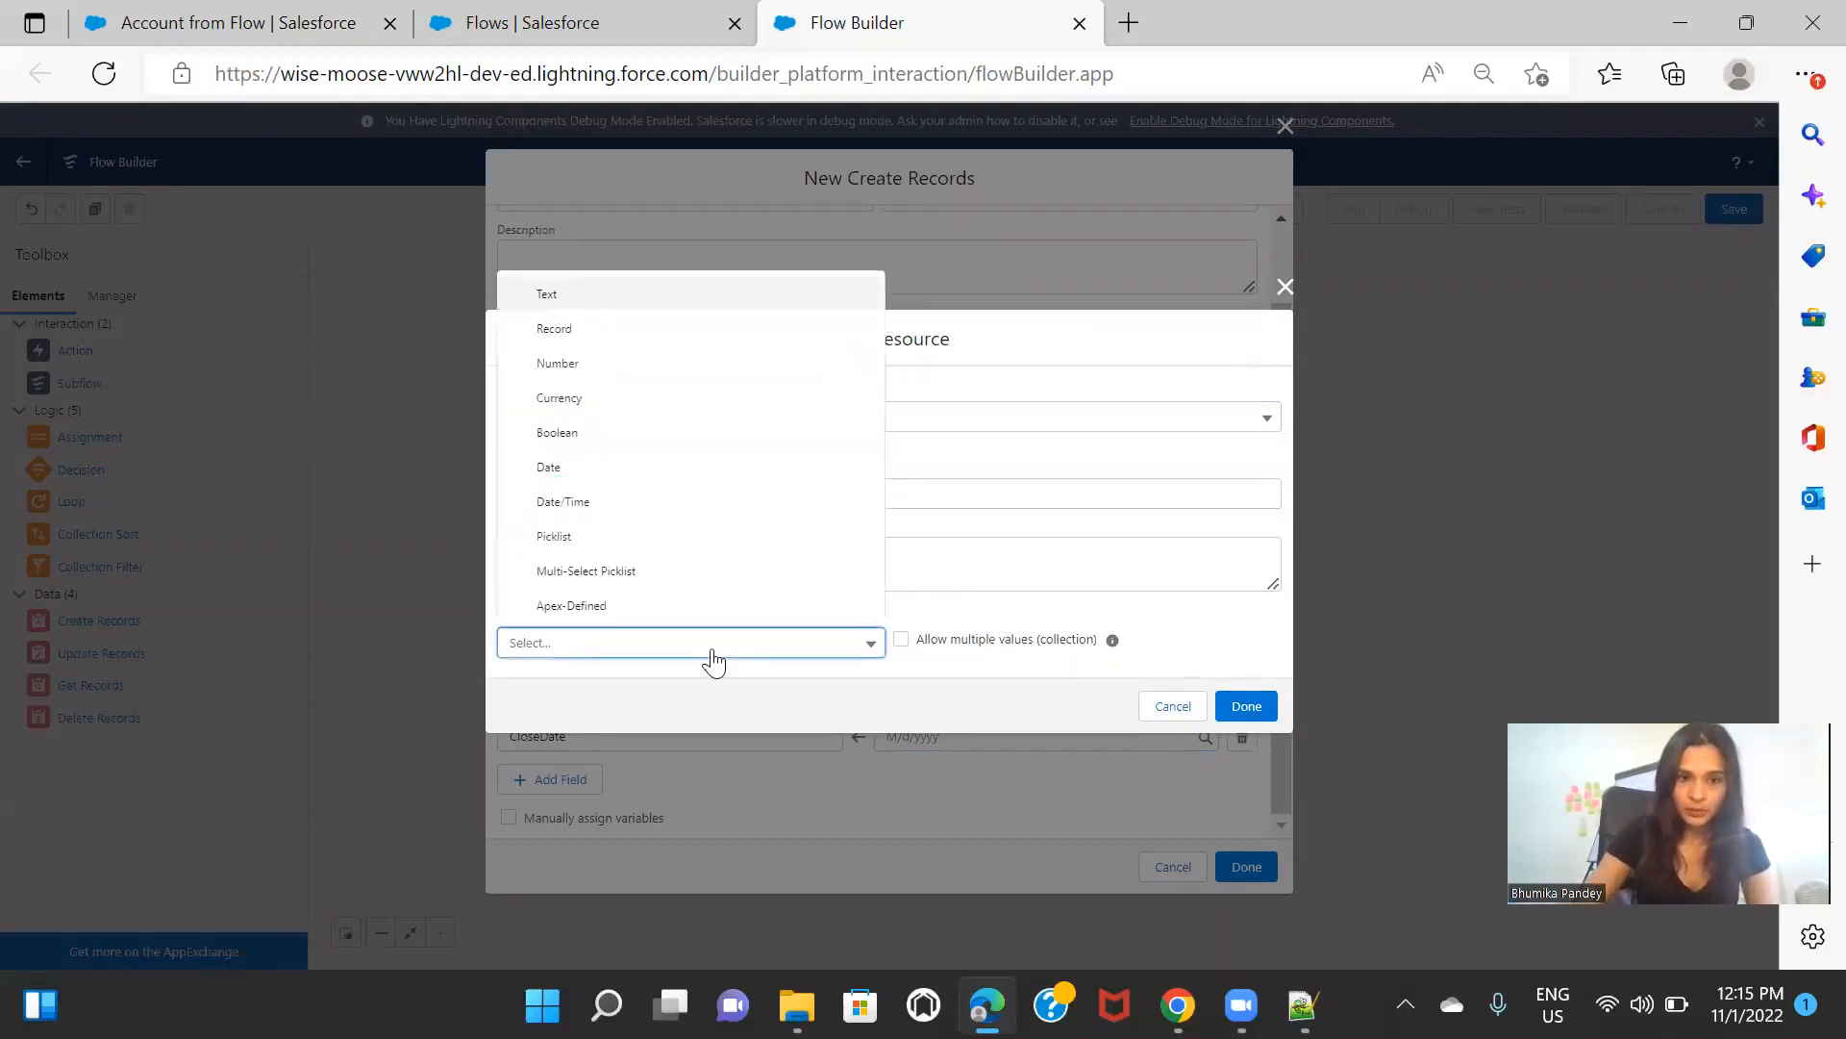
{"action": "left_click", "coordinate": [637, 470]}
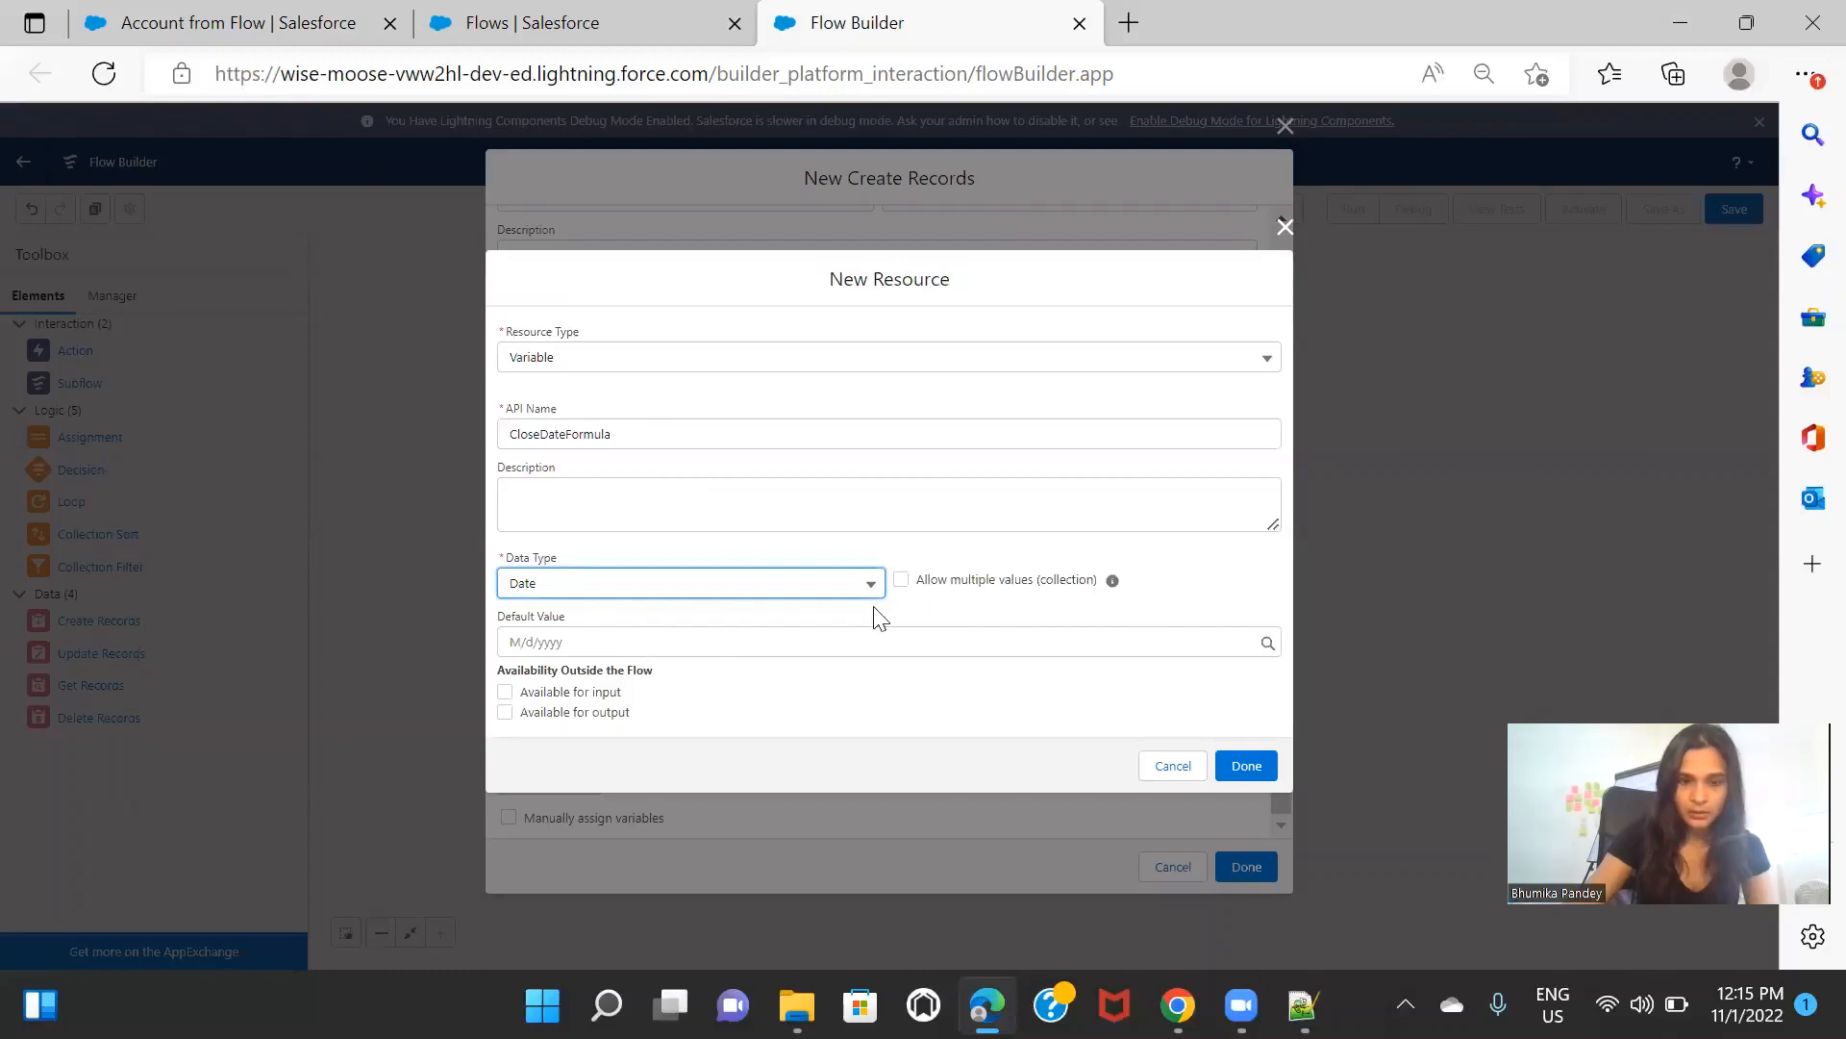
Step: Make the new resource a Formula and set its API name to CloseDateFormula
{"action": "left_click", "coordinate": [621, 371]}
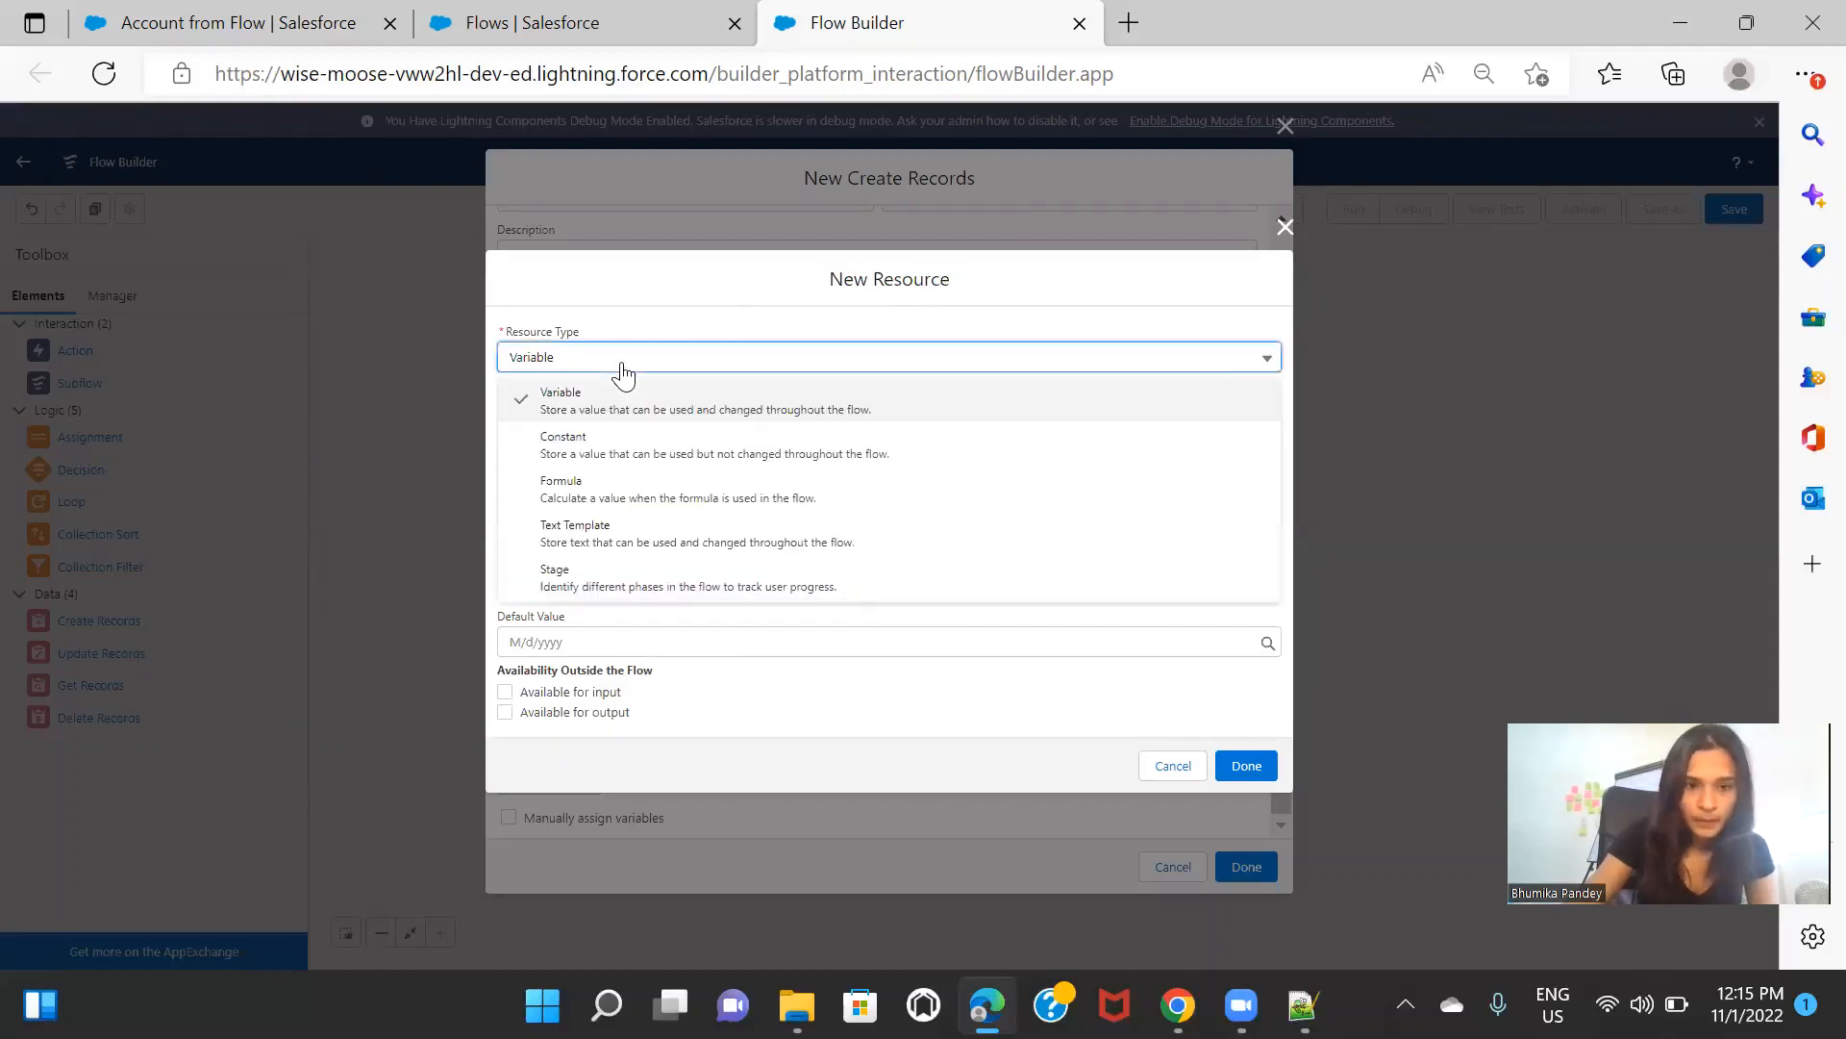
{"action": "left_click", "coordinate": [642, 498]}
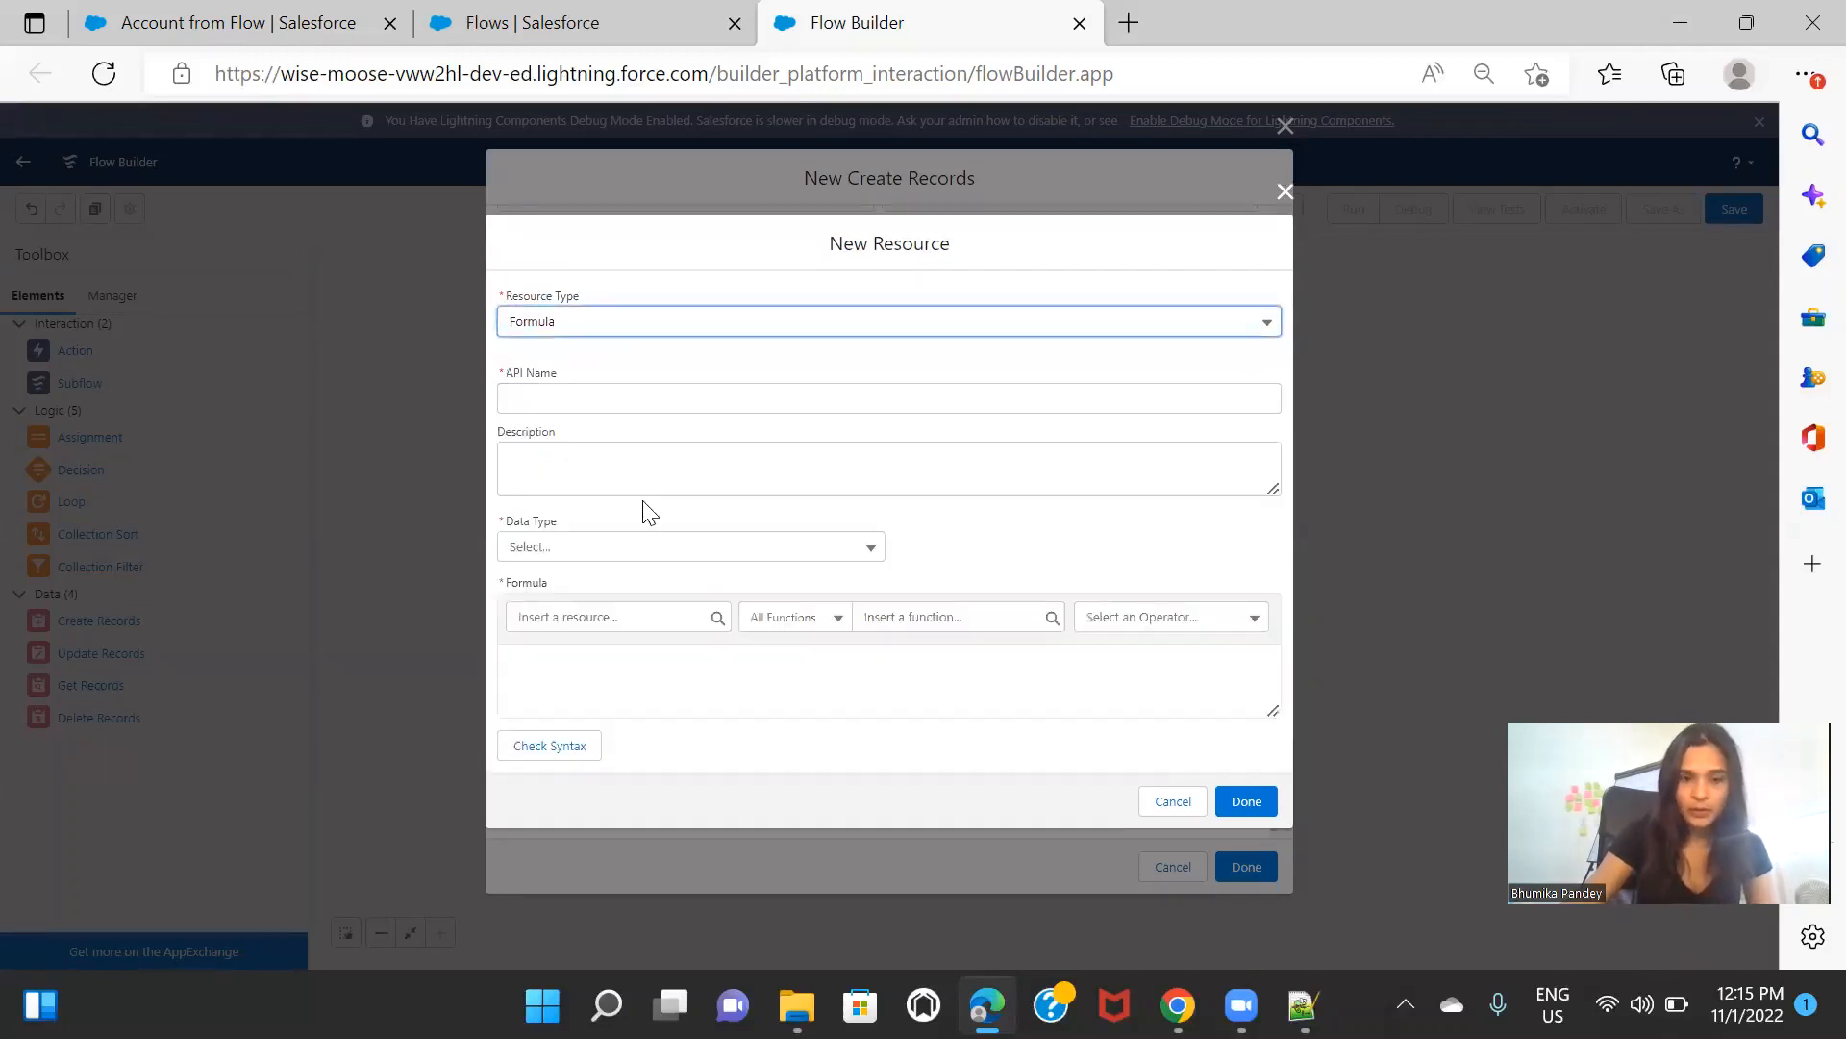
{"action": "left_click", "coordinate": [707, 679]}
{"action": "left_click", "coordinate": [621, 398]}
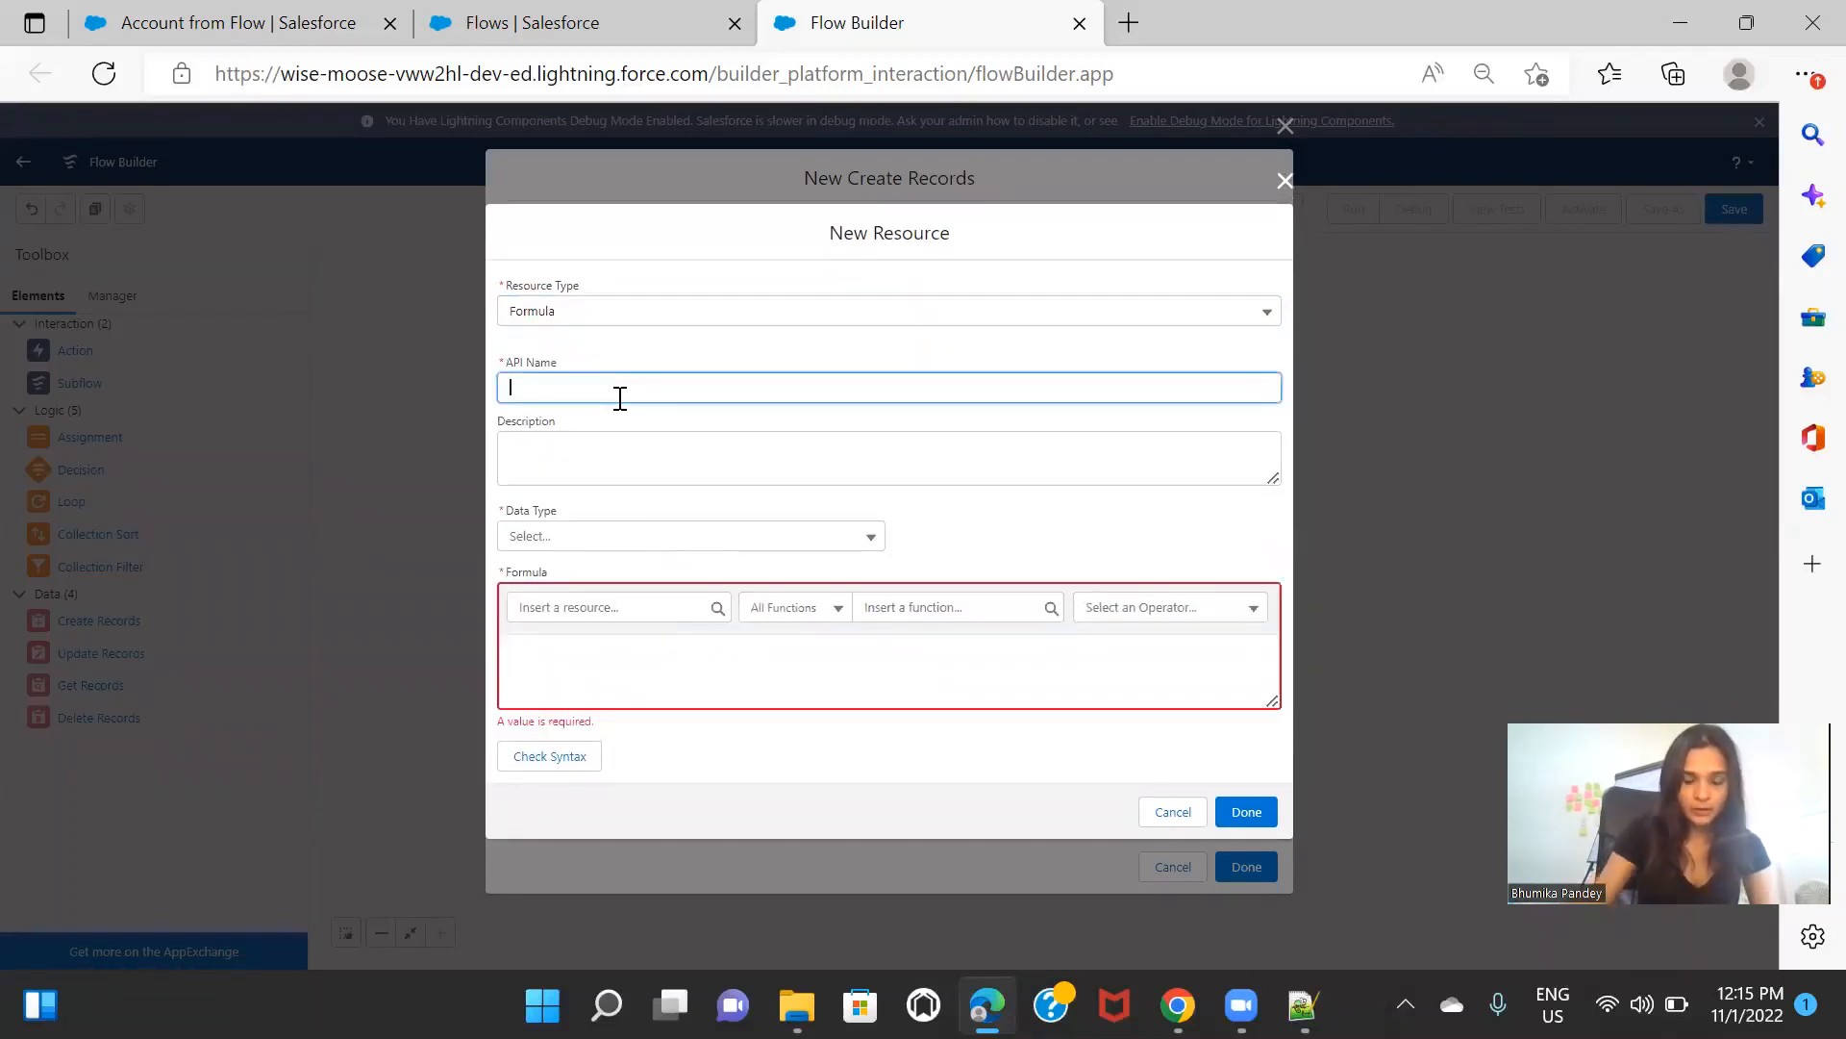
{"action": "type", "text": "CloseDat"}
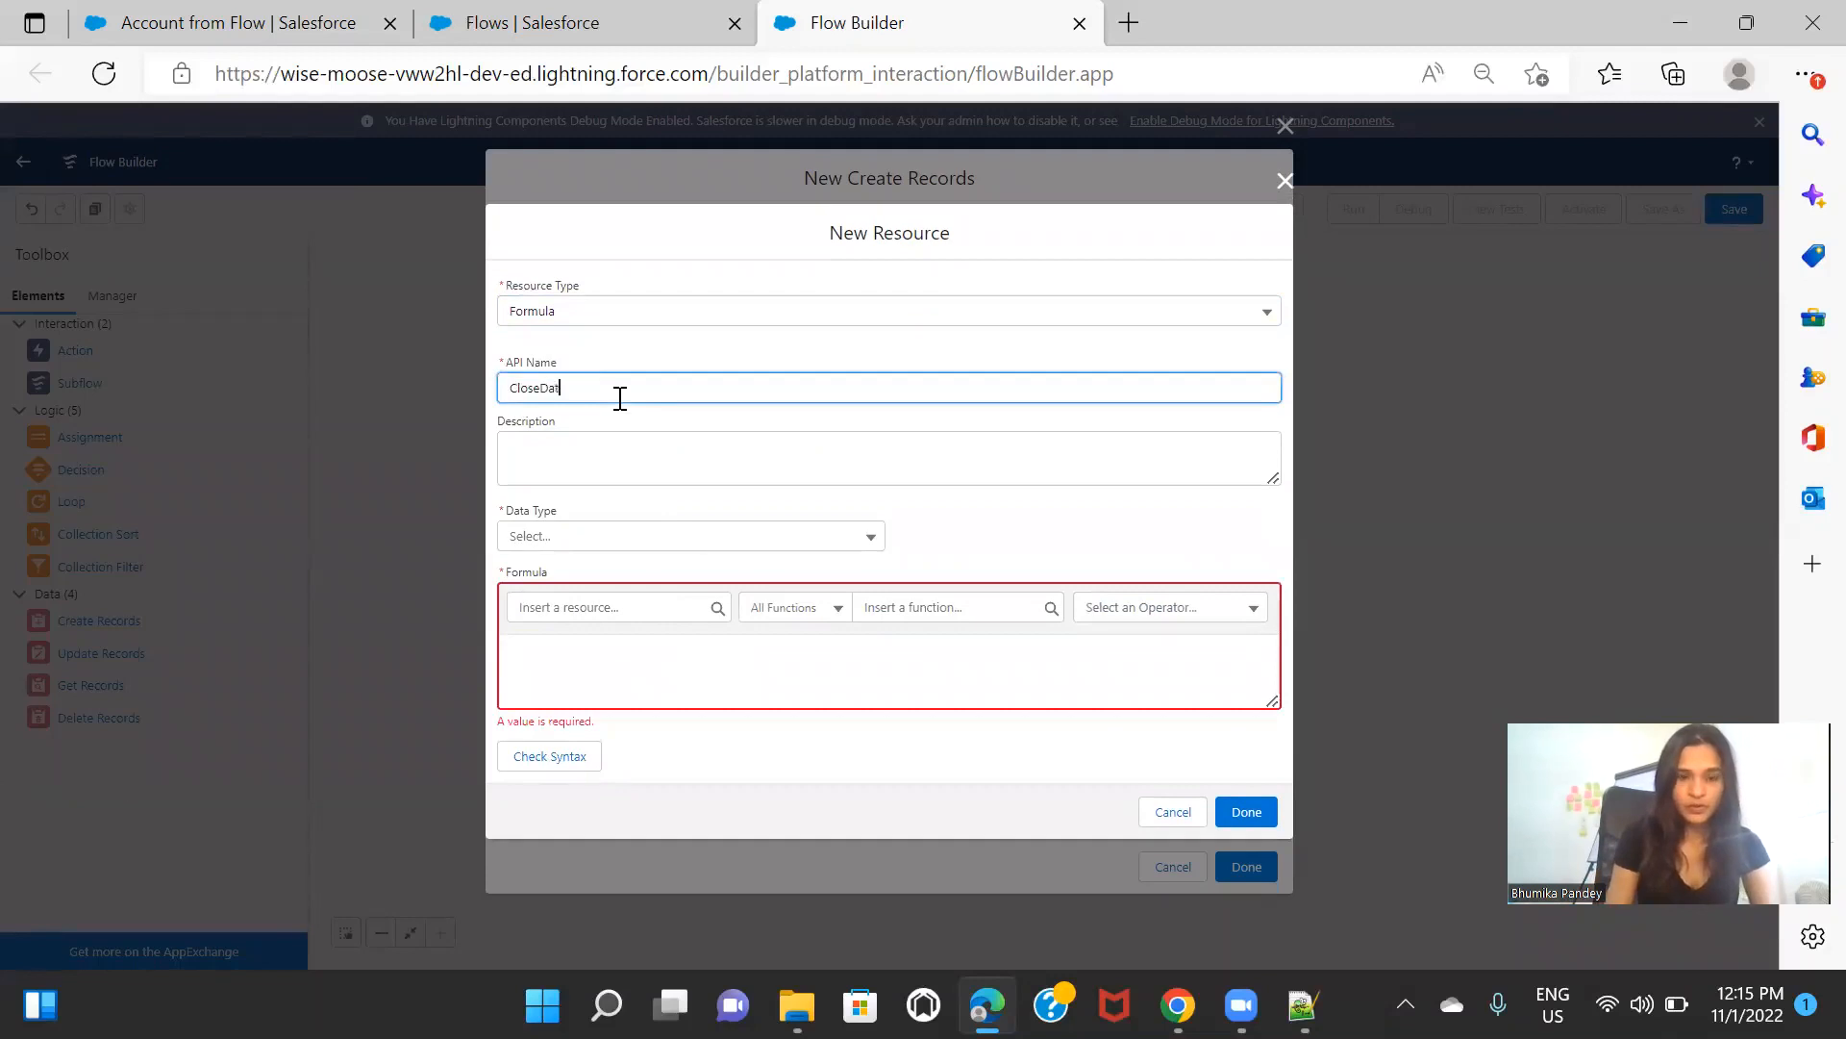
{"action": "type", "text": "eFormula"}
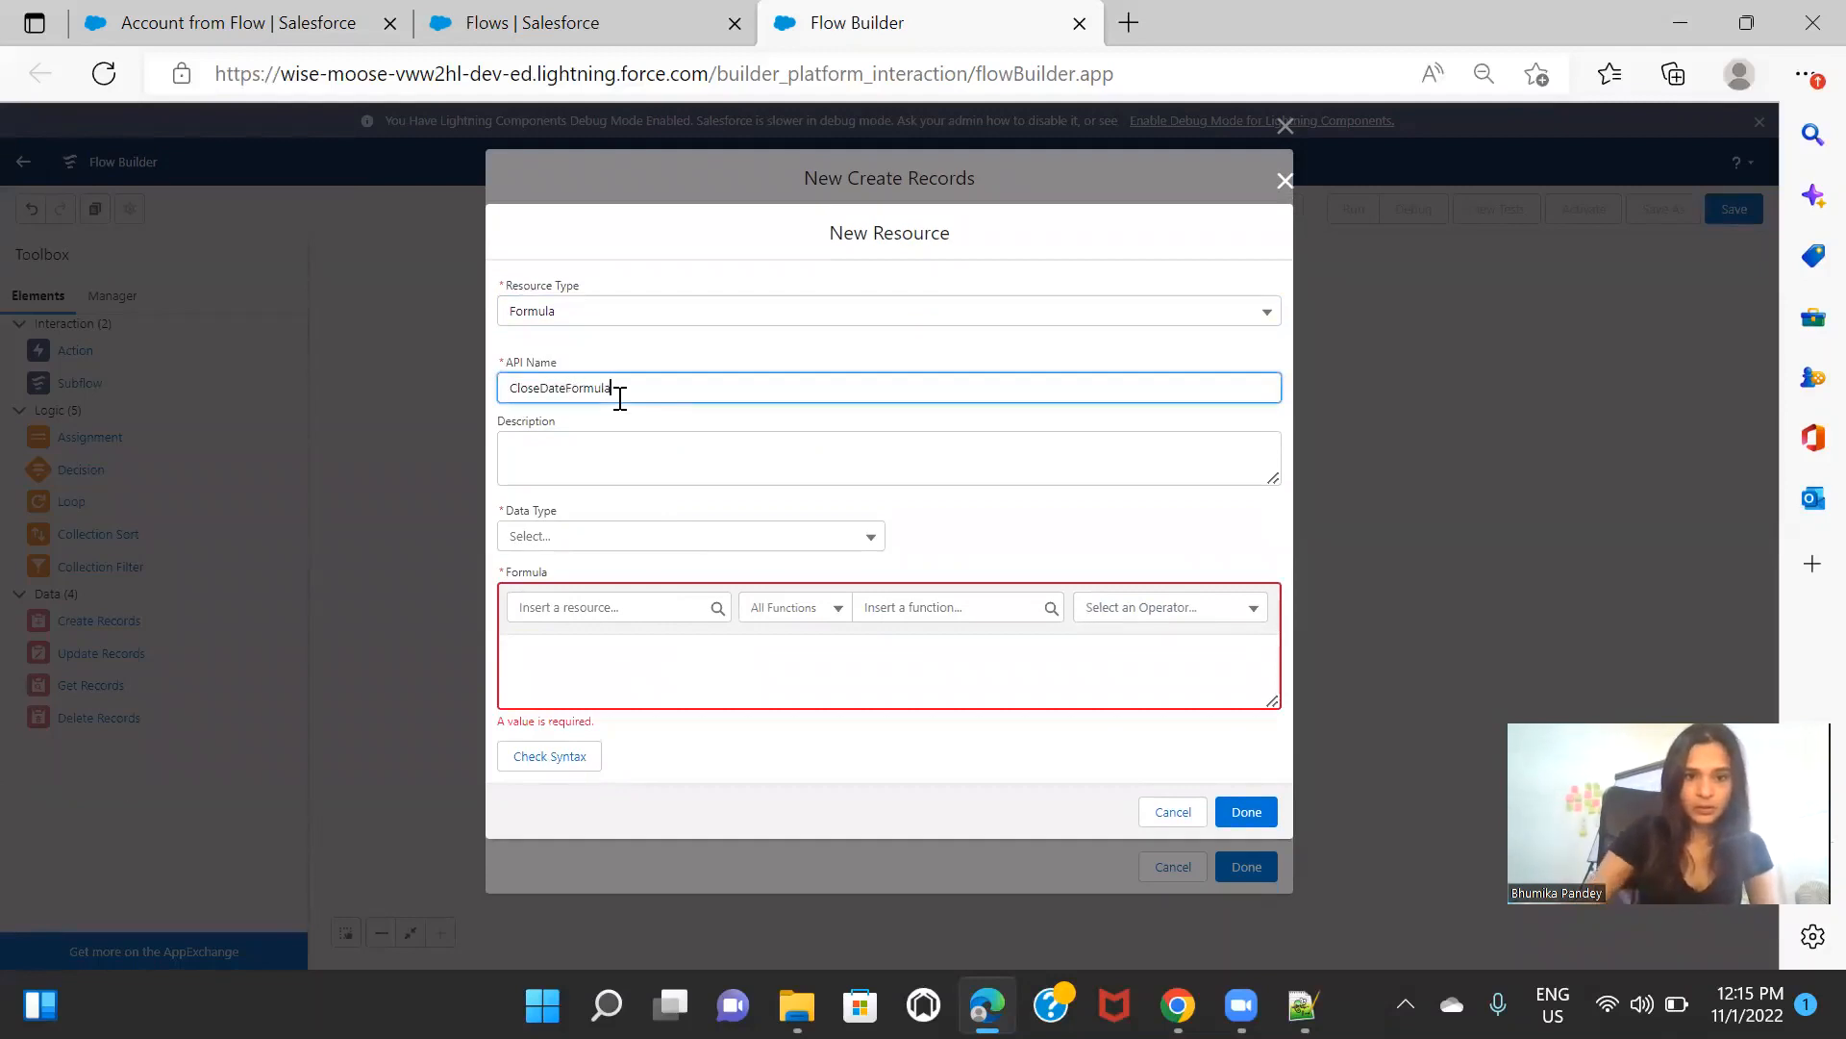
Step: Set the formula's data type to Date, enter today() as its formula, and finish creating the resource
{"action": "left_click", "coordinate": [643, 539]}
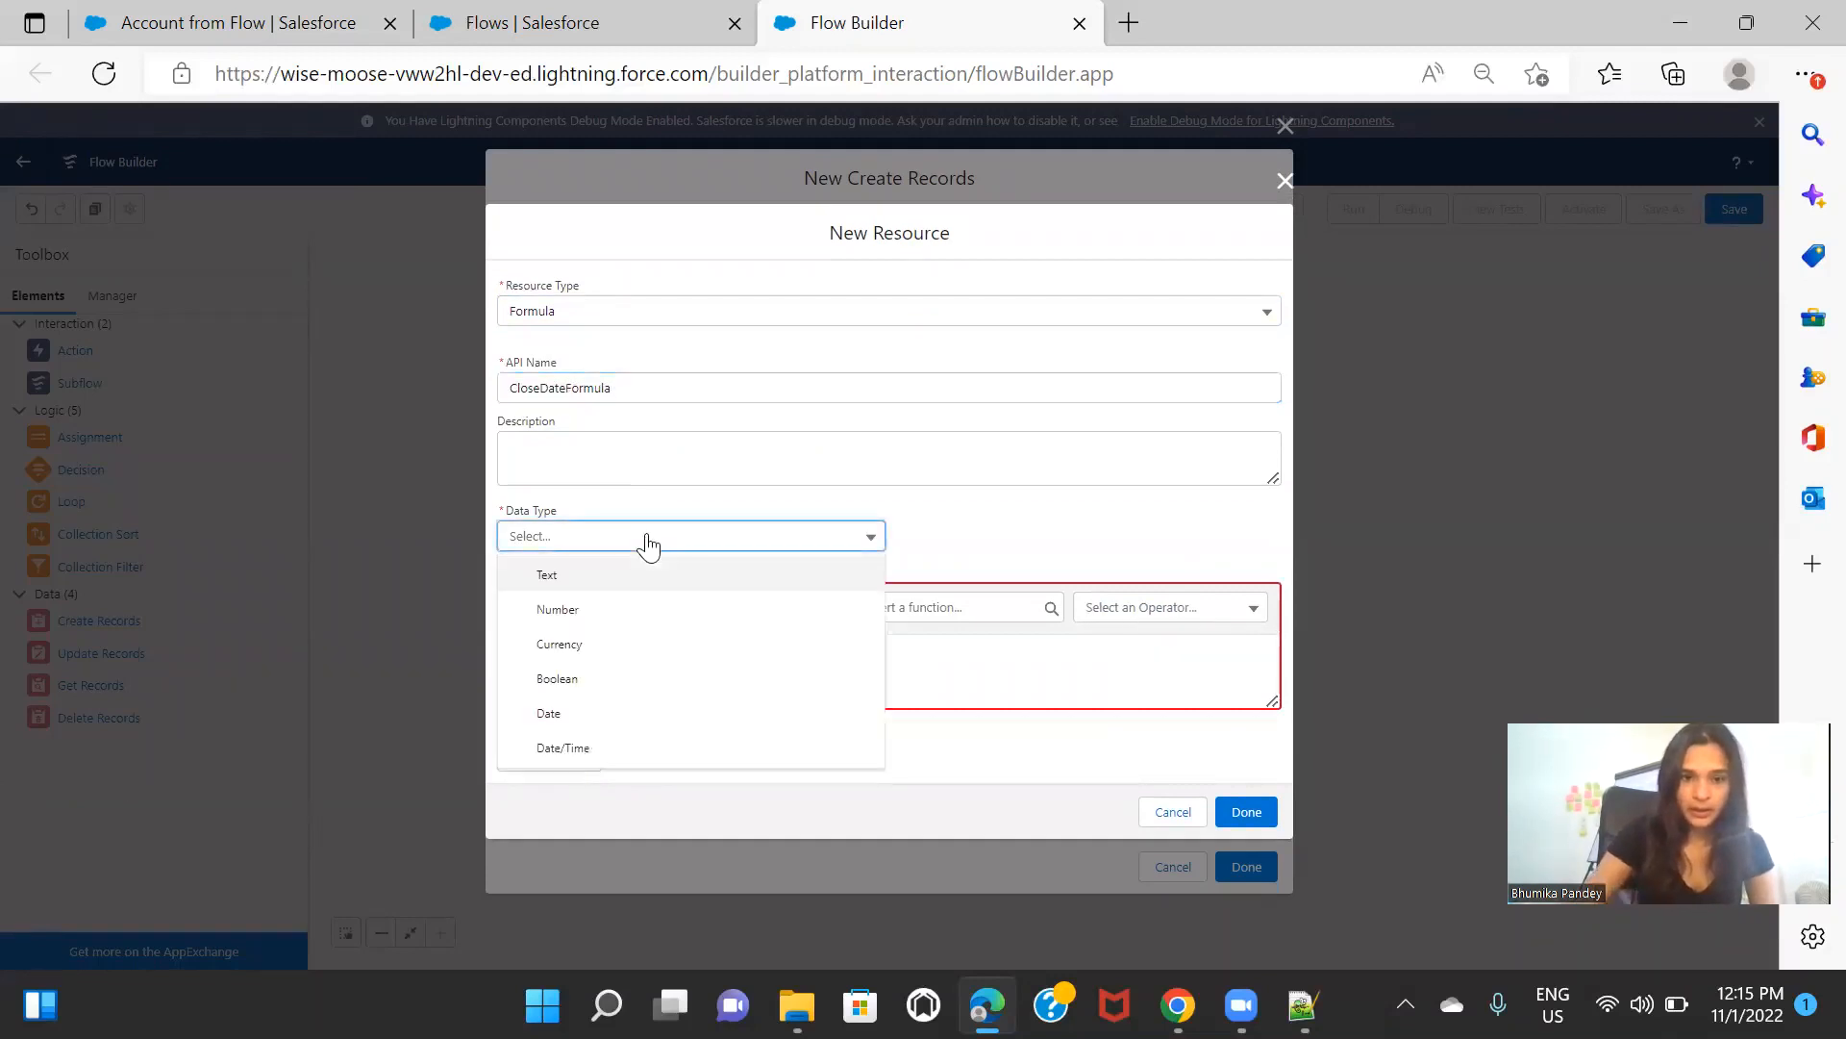
{"action": "left_click", "coordinate": [602, 717]}
{"action": "left_click", "coordinate": [653, 660]}
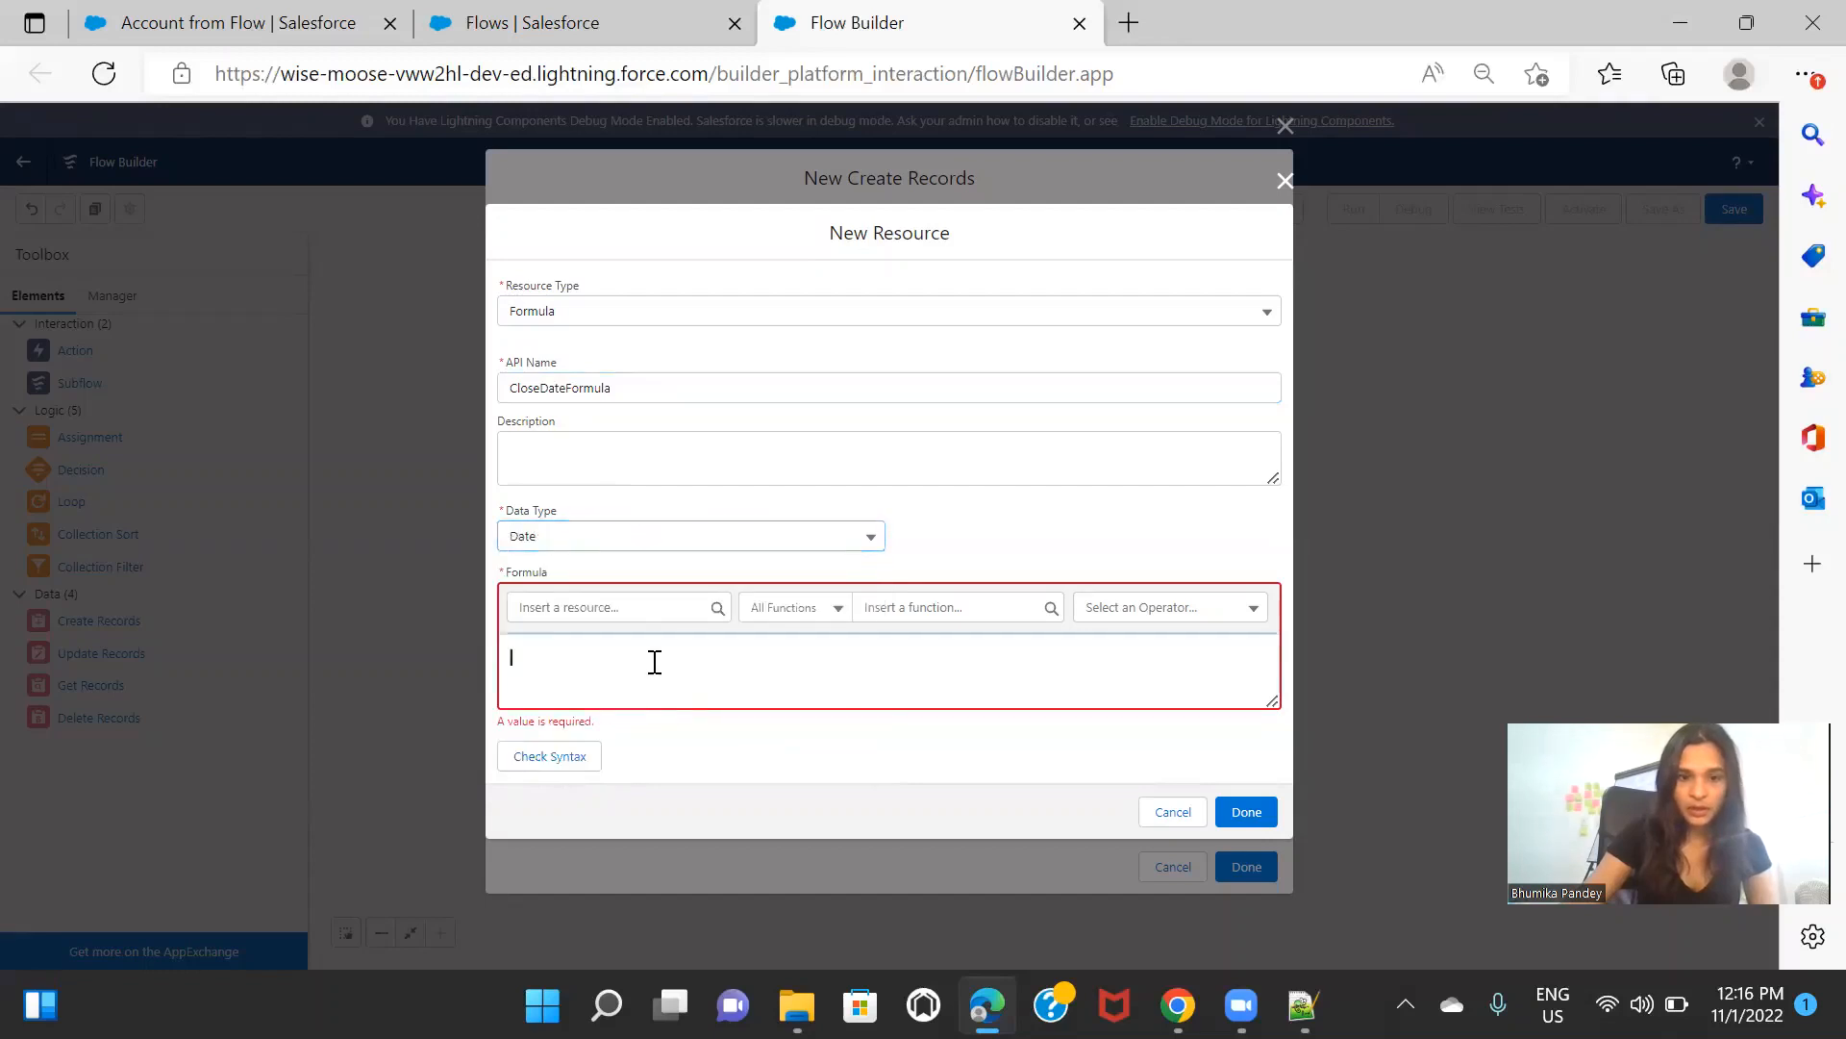
{"action": "type", "text": "today()"}
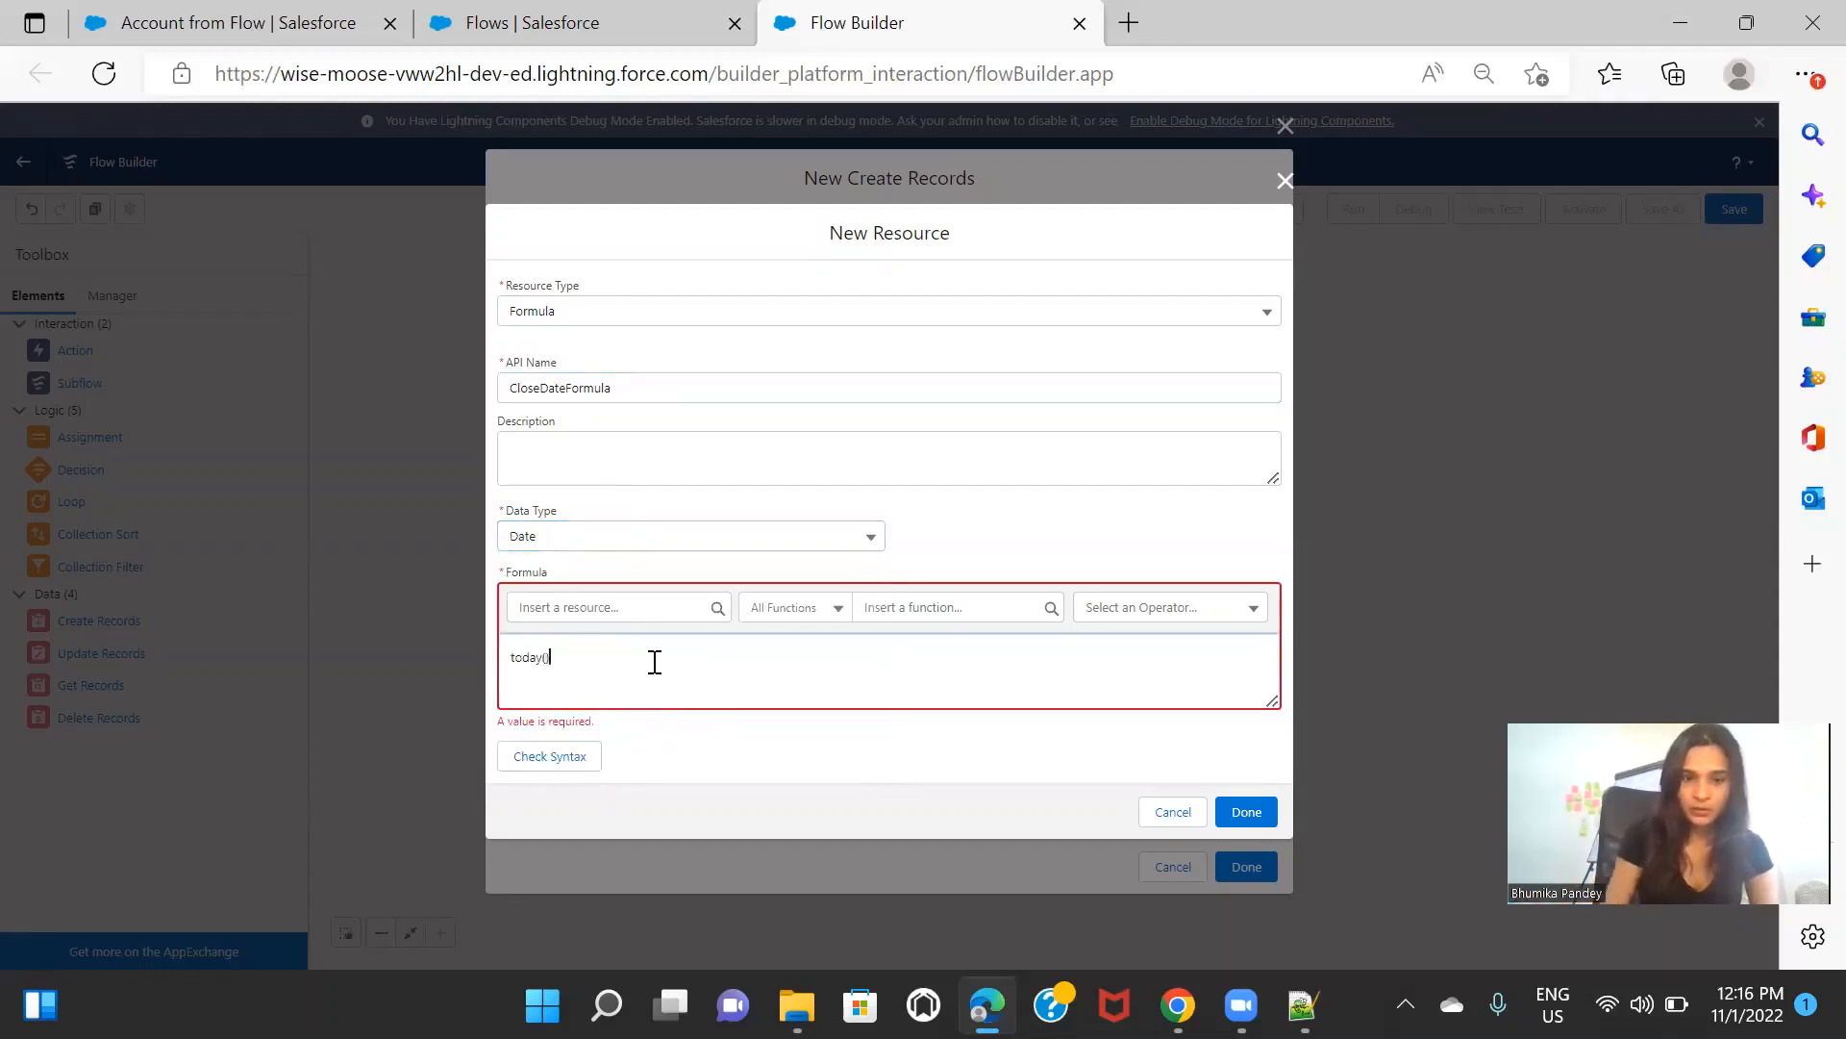
{"action": "left_click", "coordinate": [1057, 755]}
{"action": "left_click", "coordinate": [1247, 801]}
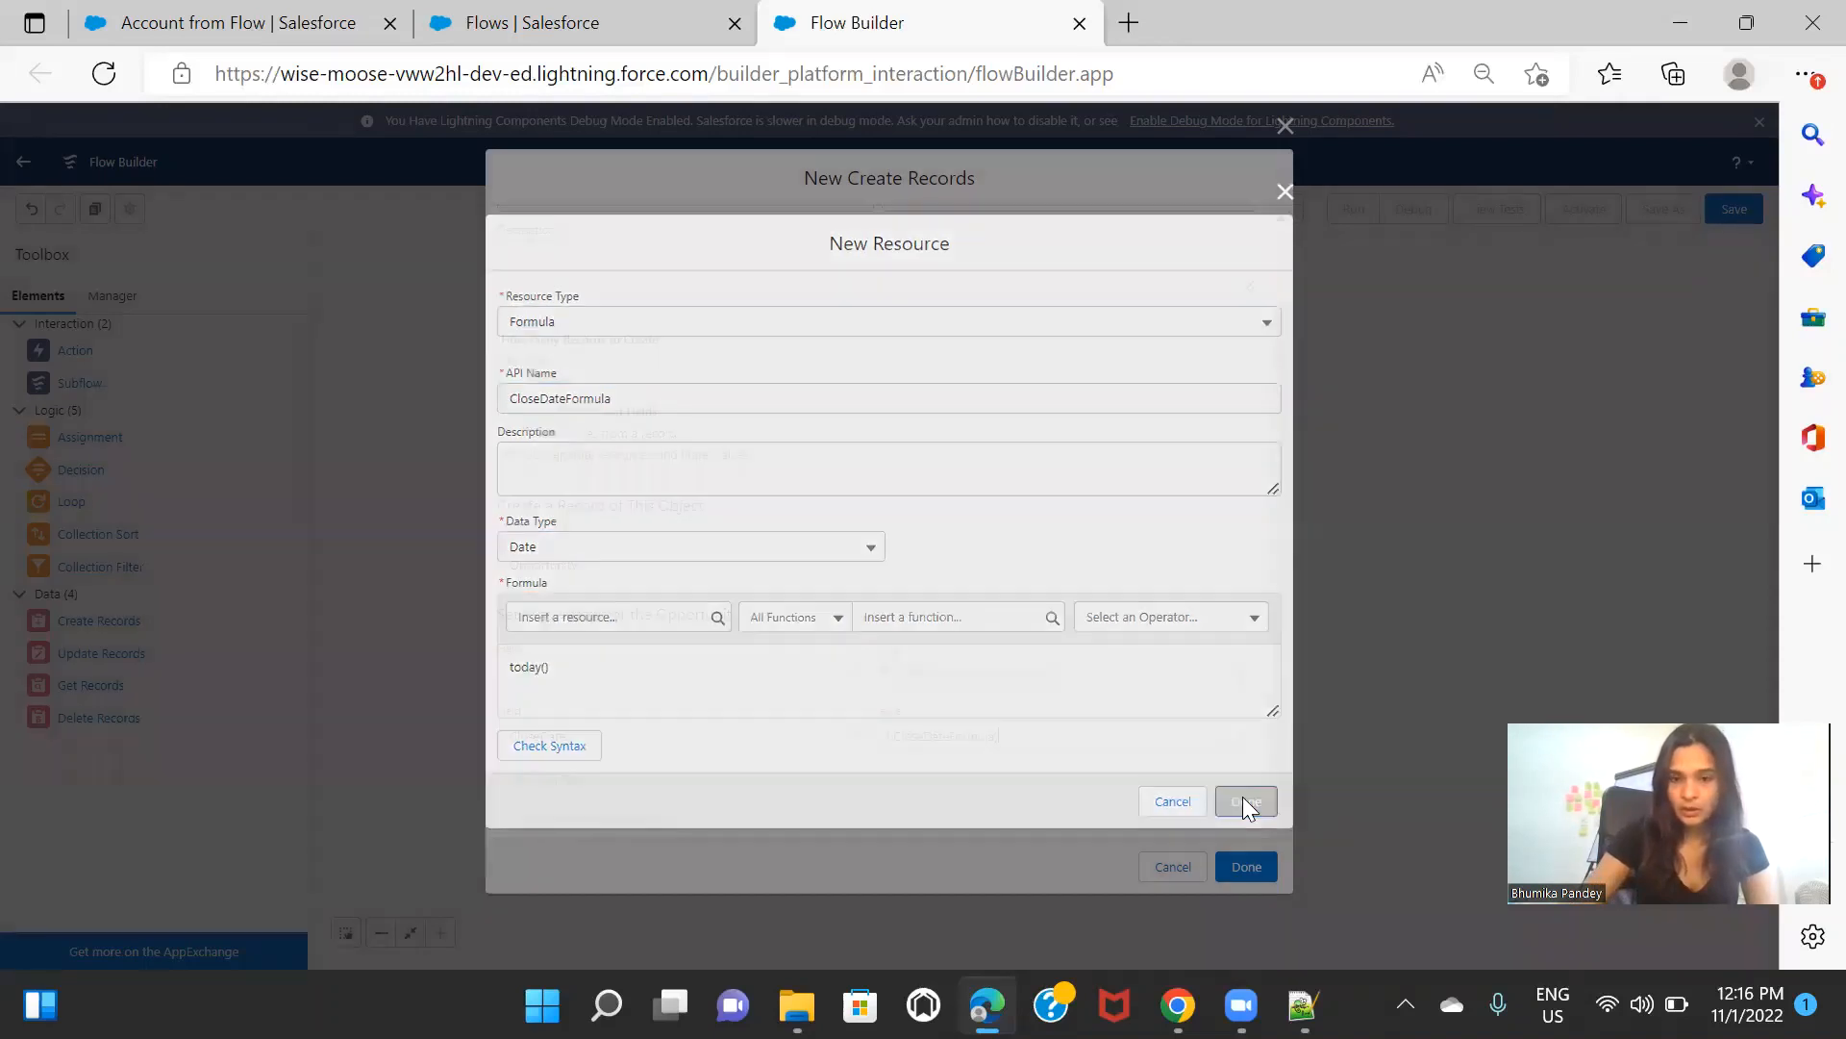
Step: Replace the formula reference in the CloseDate value with the literal date 2/2/2023
{"action": "scroll", "coordinate": [1034, 745], "scroll_direction": "down", "scroll_amount": 1}
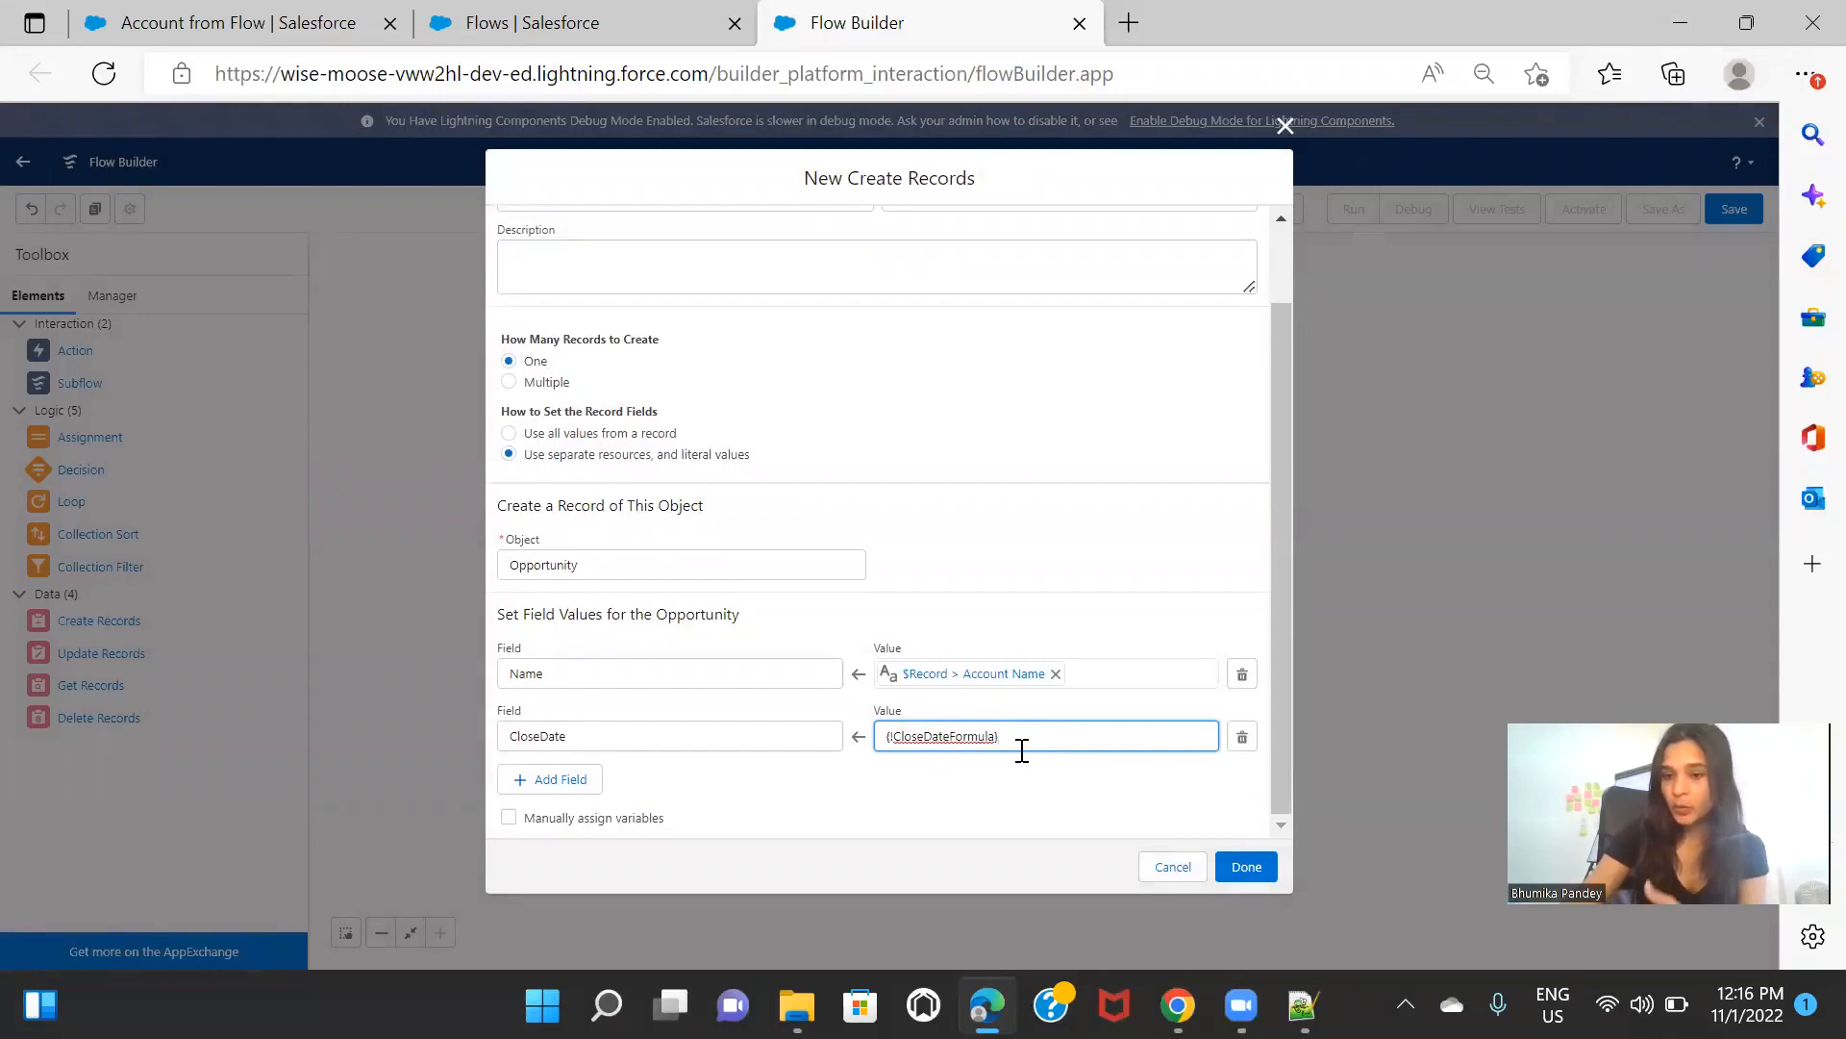
{"action": "left_click_drag", "start_coordinate": [1025, 749], "coordinate": [853, 757]}
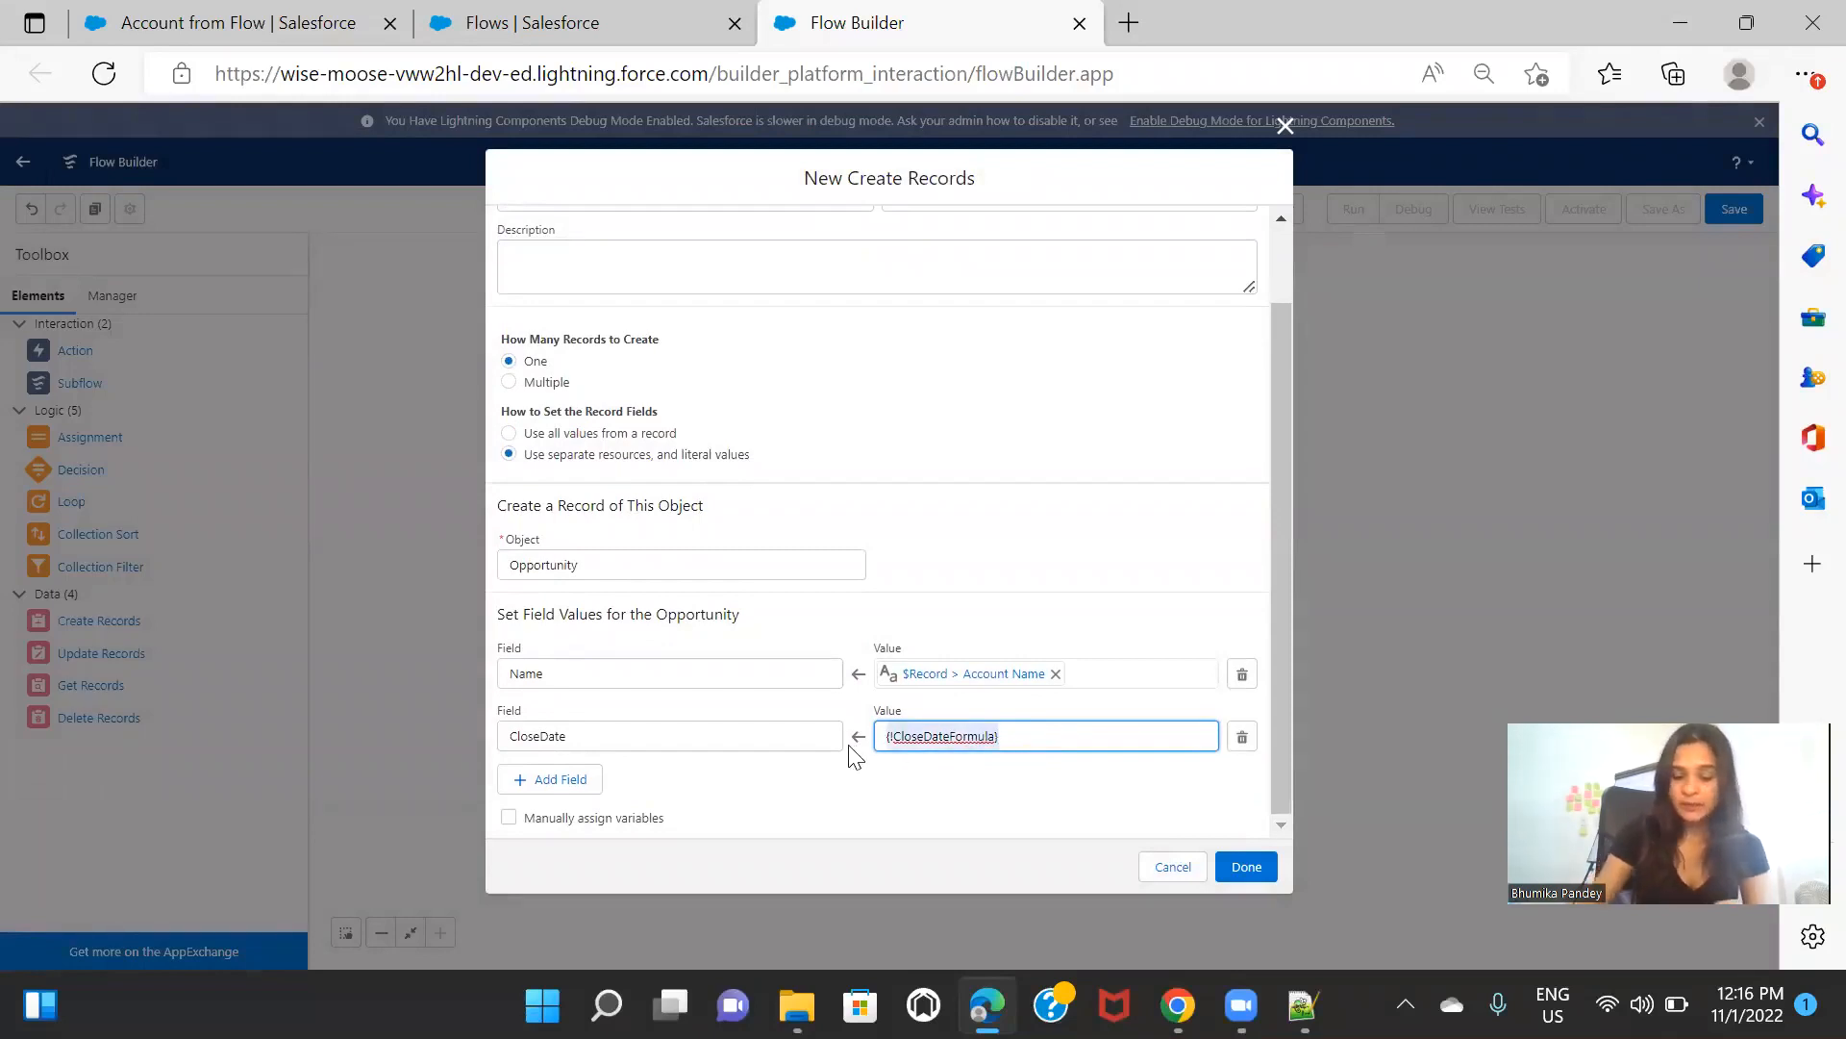
{"action": "type", "text": "/"}
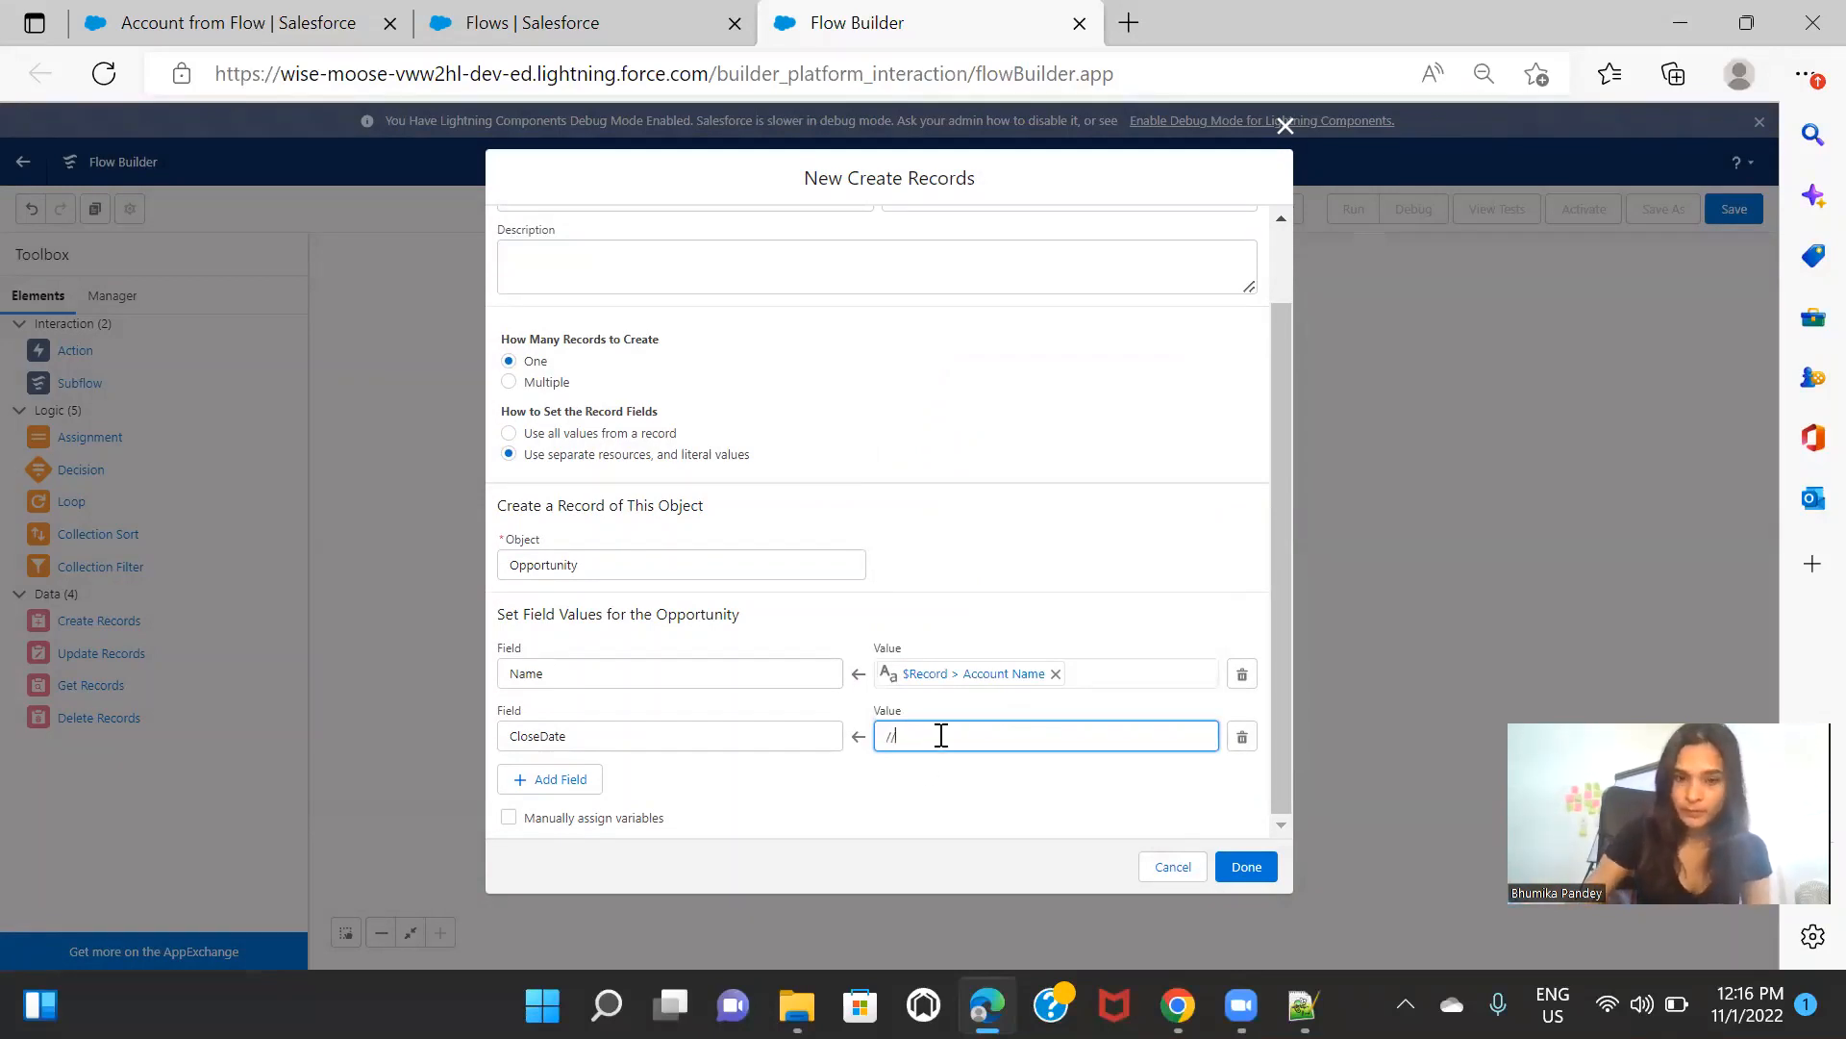
{"action": "key", "text": "BackSpace"}
{"action": "key", "text": "BackSpace"}
{"action": "type", "text": "2/2/"}
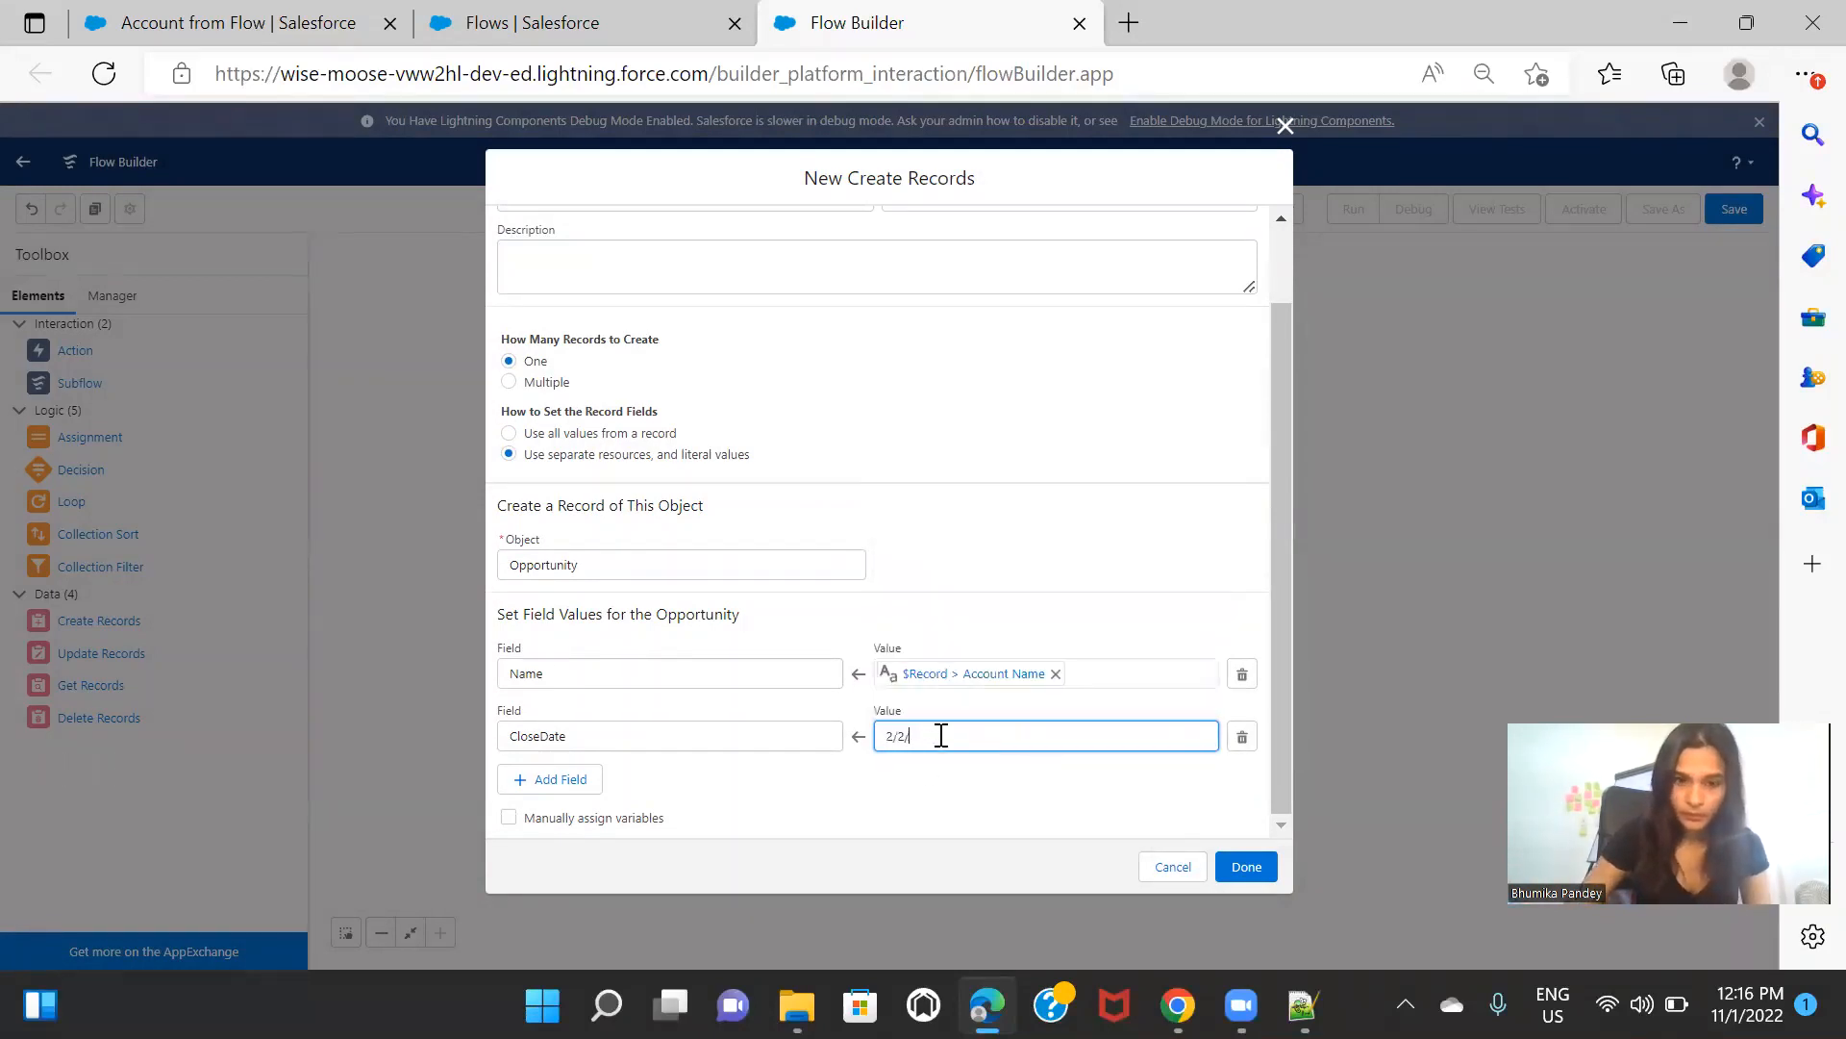
{"action": "type", "text": "2023"}
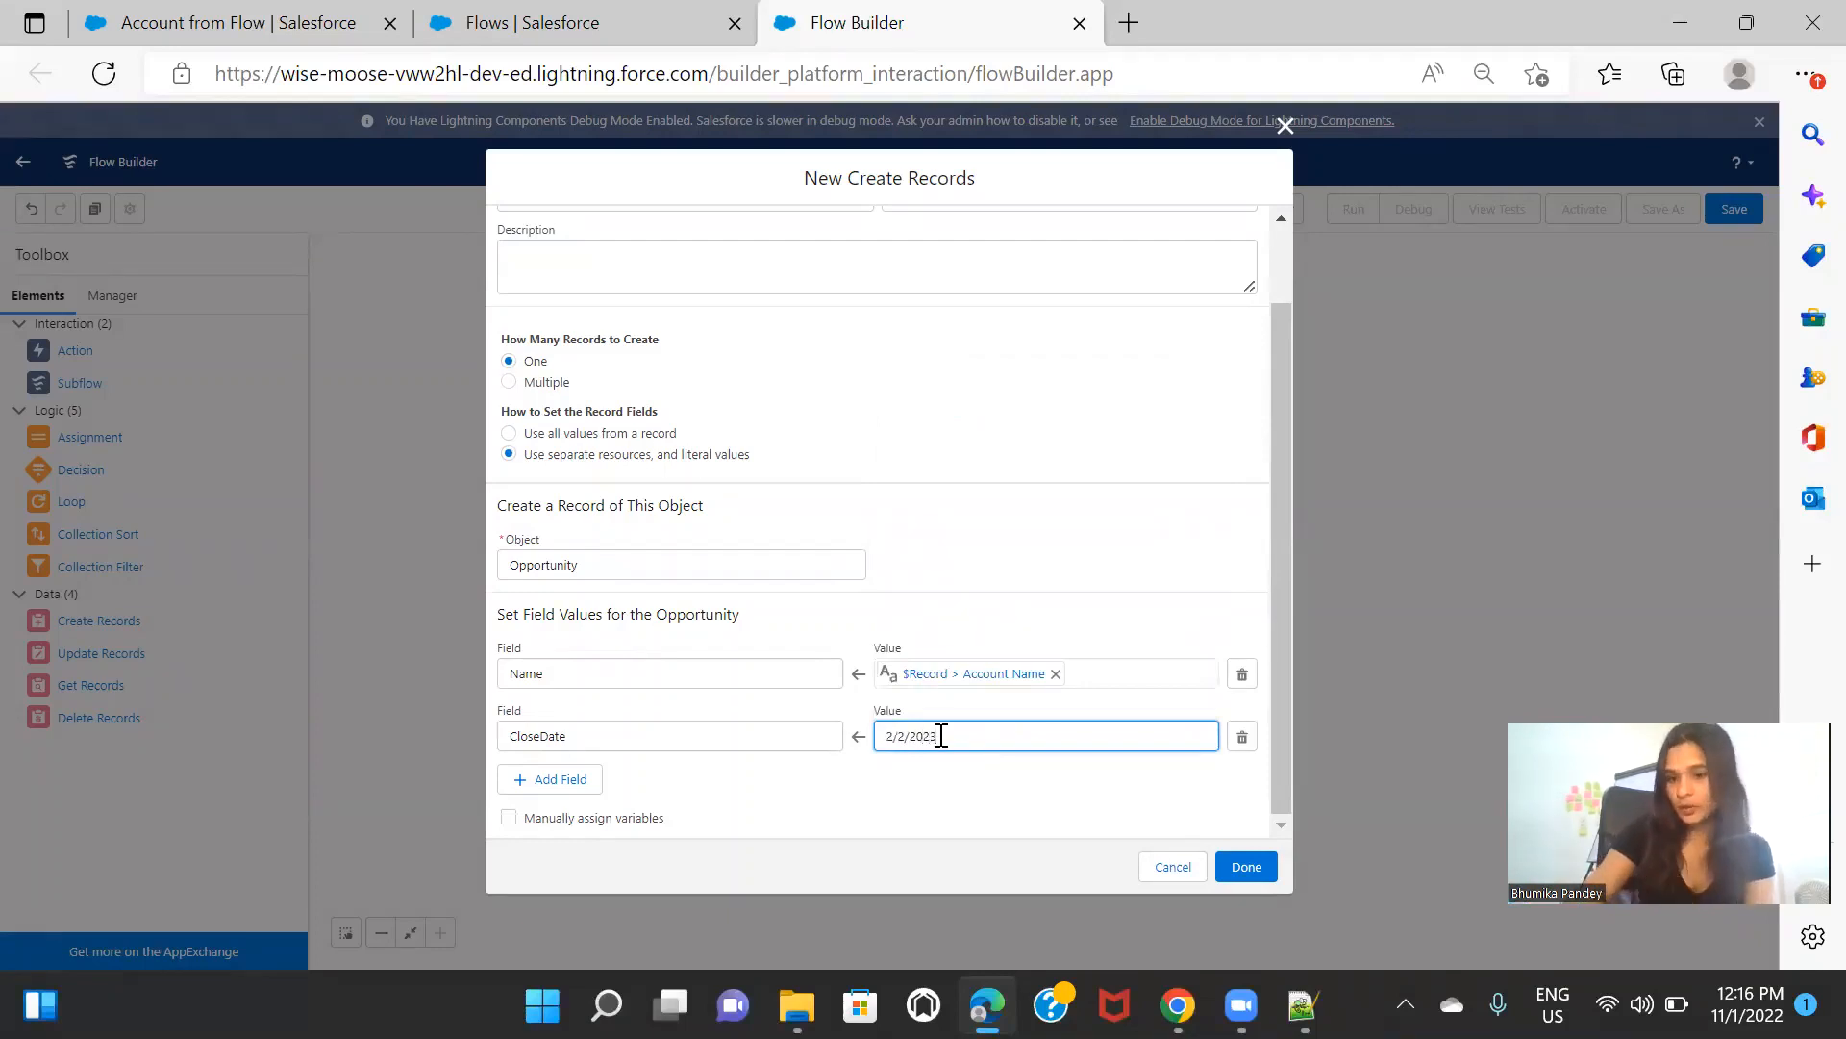
{"action": "left_click", "coordinate": [1001, 789]}
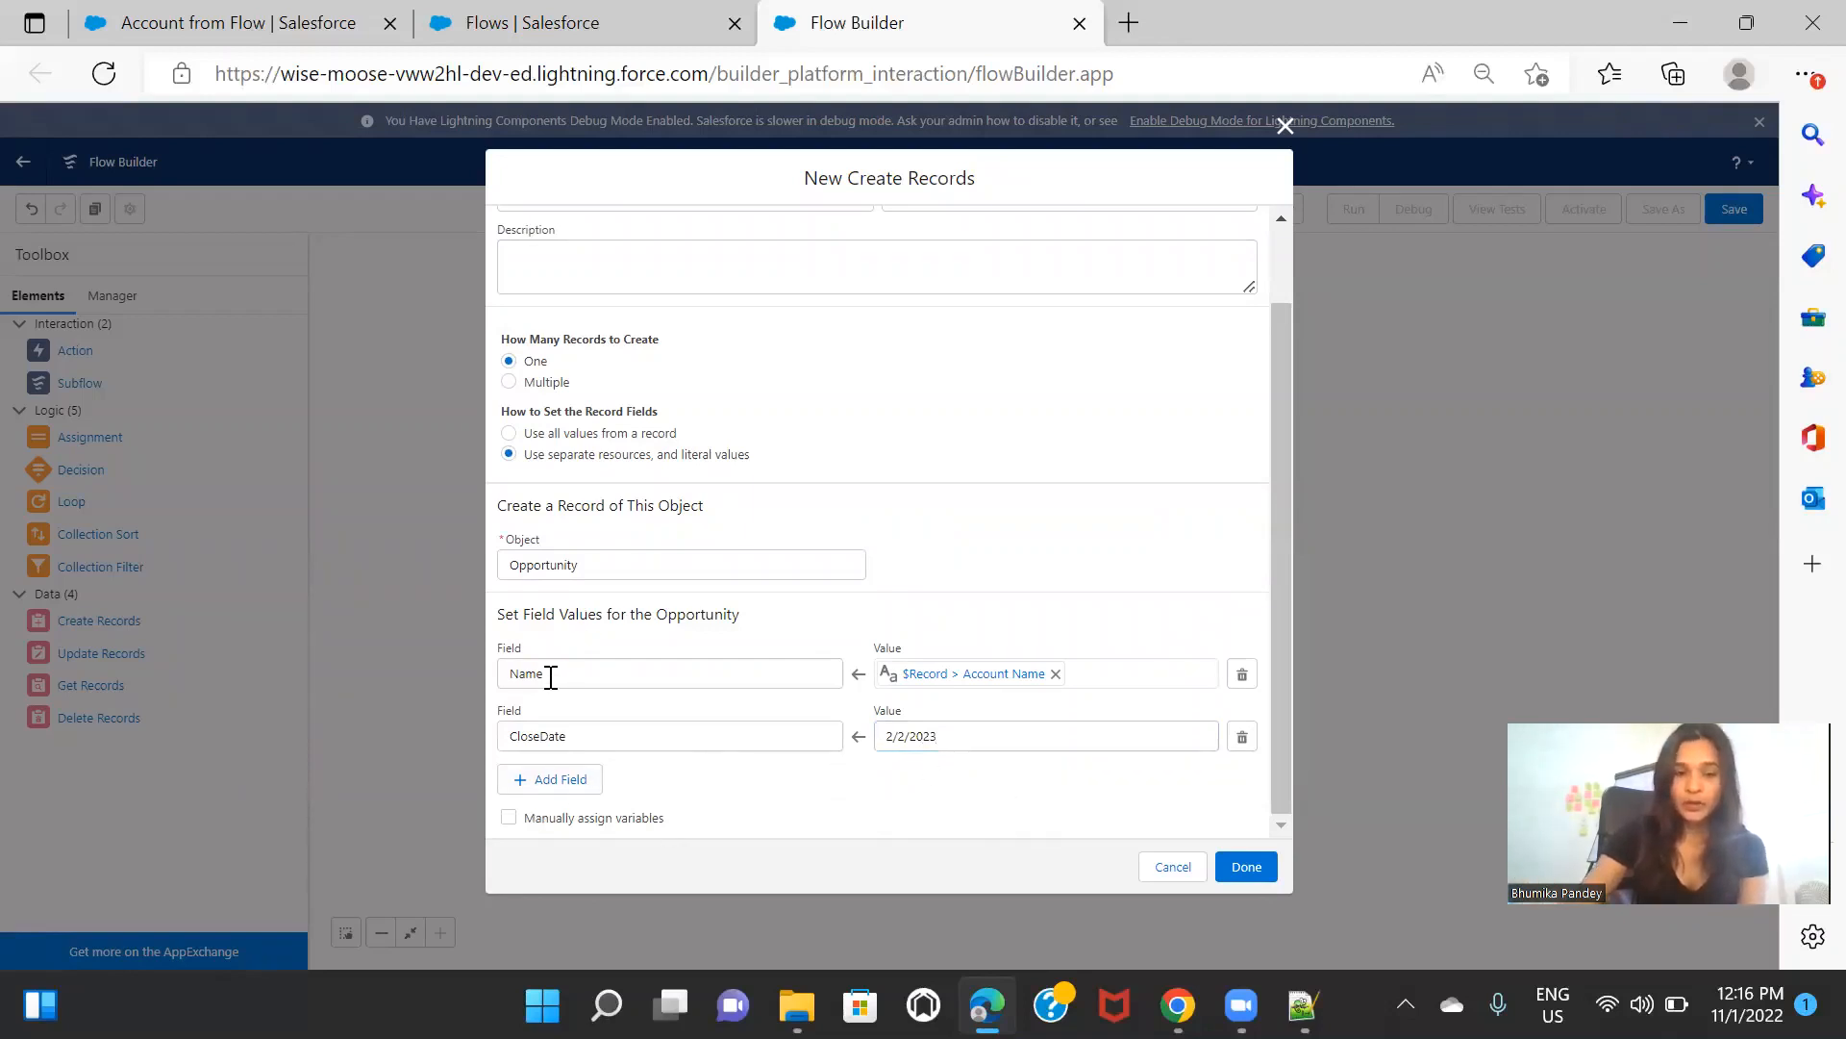
Step: Add StageName as the third Opportunity field and set its value to the Prospecting picklist option
{"action": "left_click", "coordinate": [560, 779]}
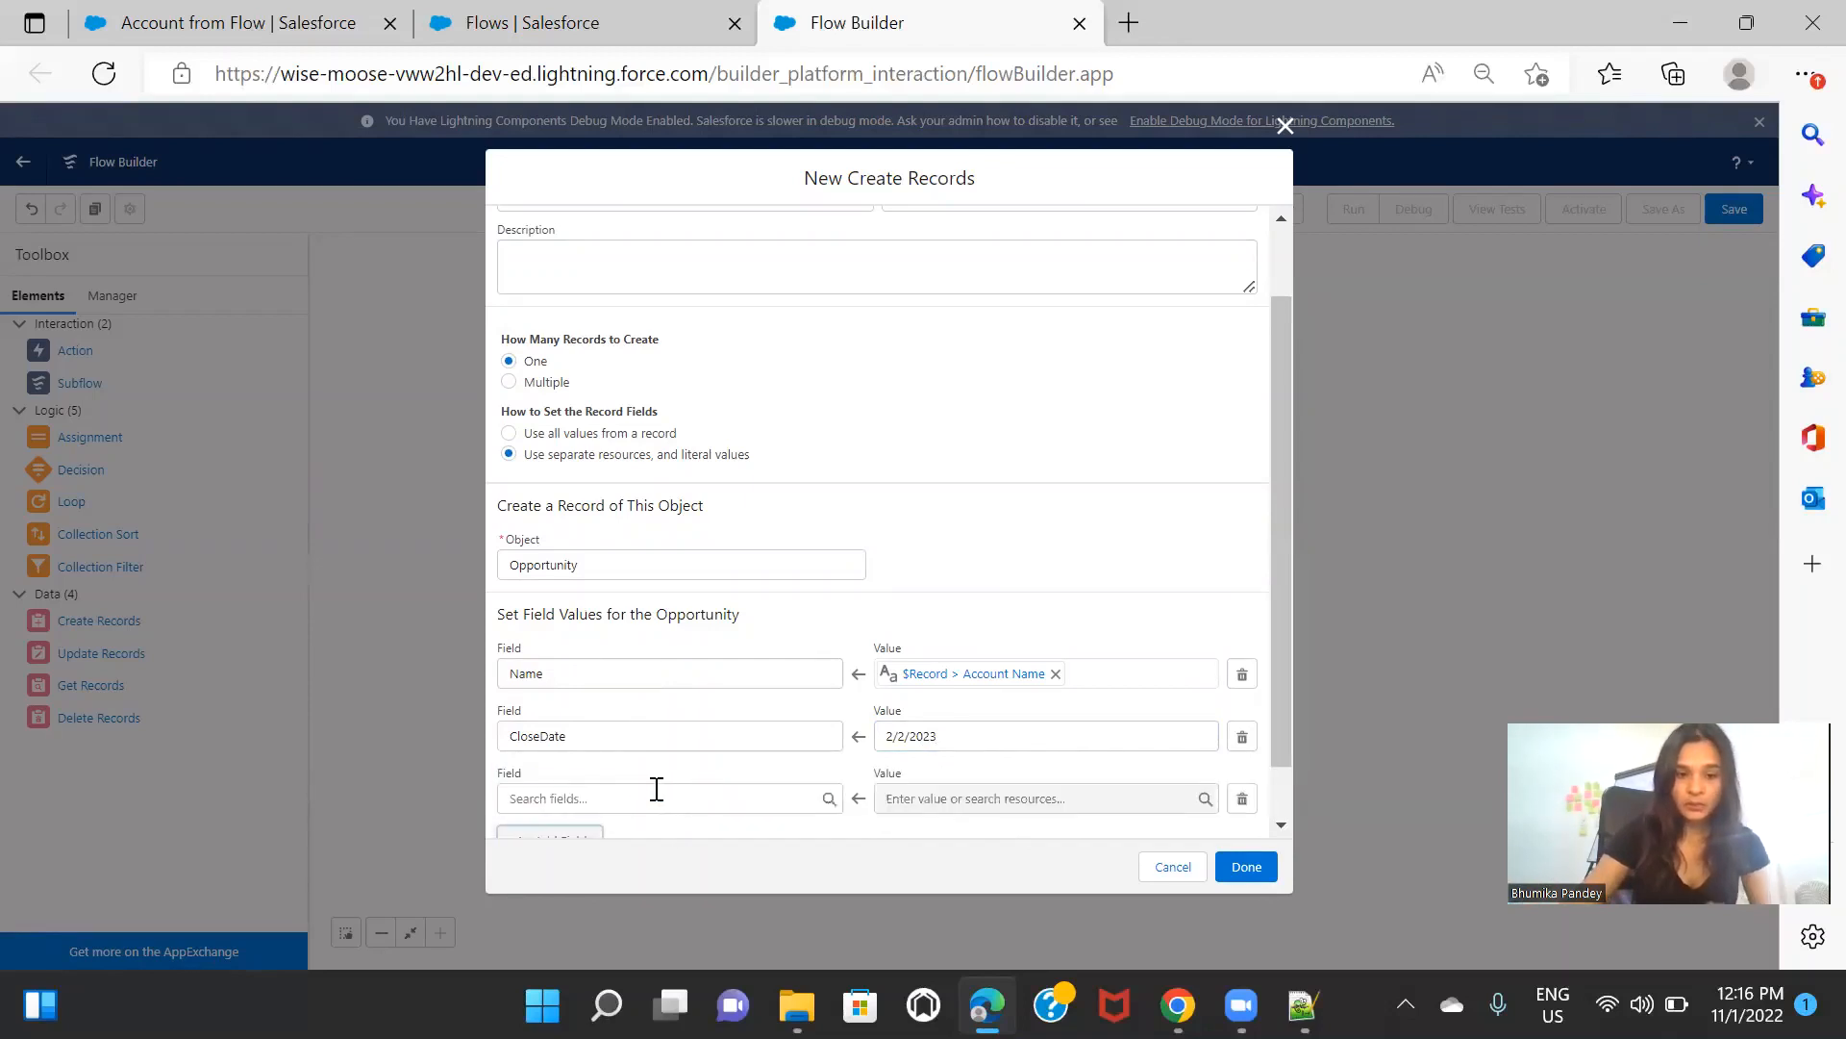
{"action": "left_click", "coordinate": [657, 791]}
{"action": "type", "text": "stag"}
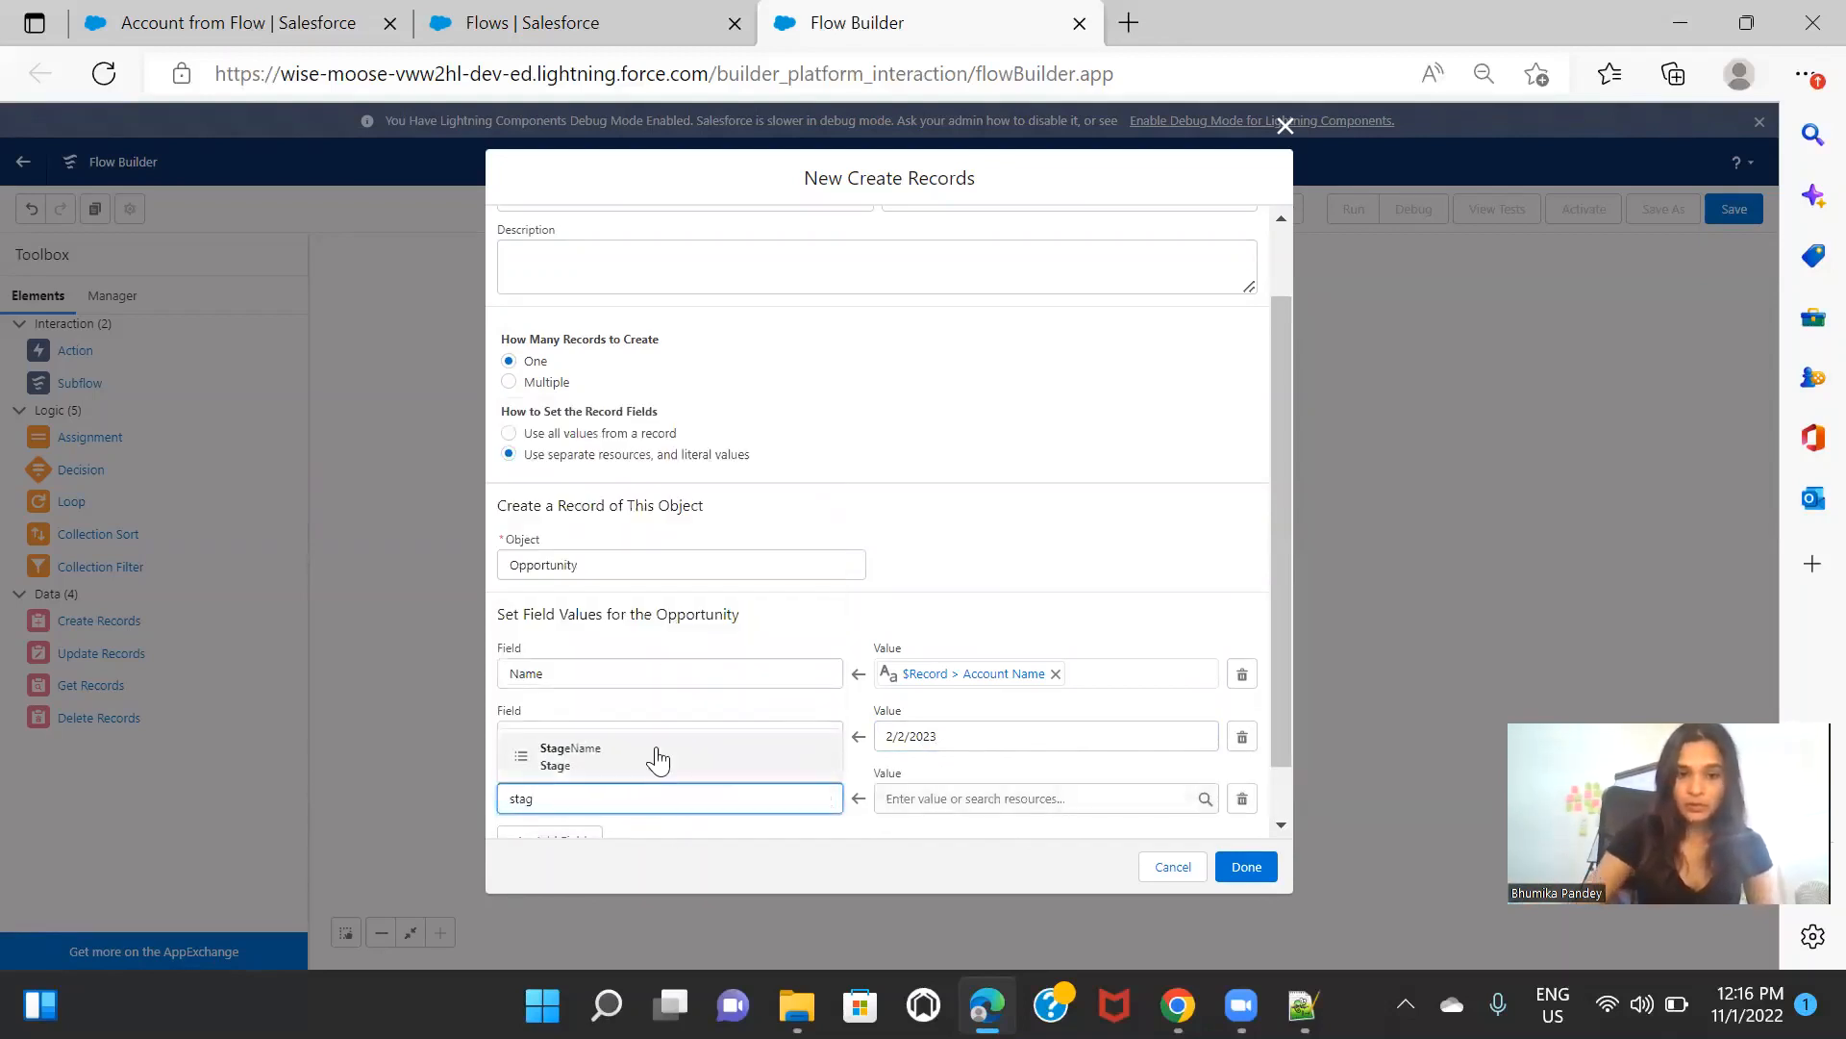
{"action": "left_click", "coordinate": [657, 760]}
{"action": "scroll", "coordinate": [1129, 746], "scroll_direction": "down", "scroll_amount": 1}
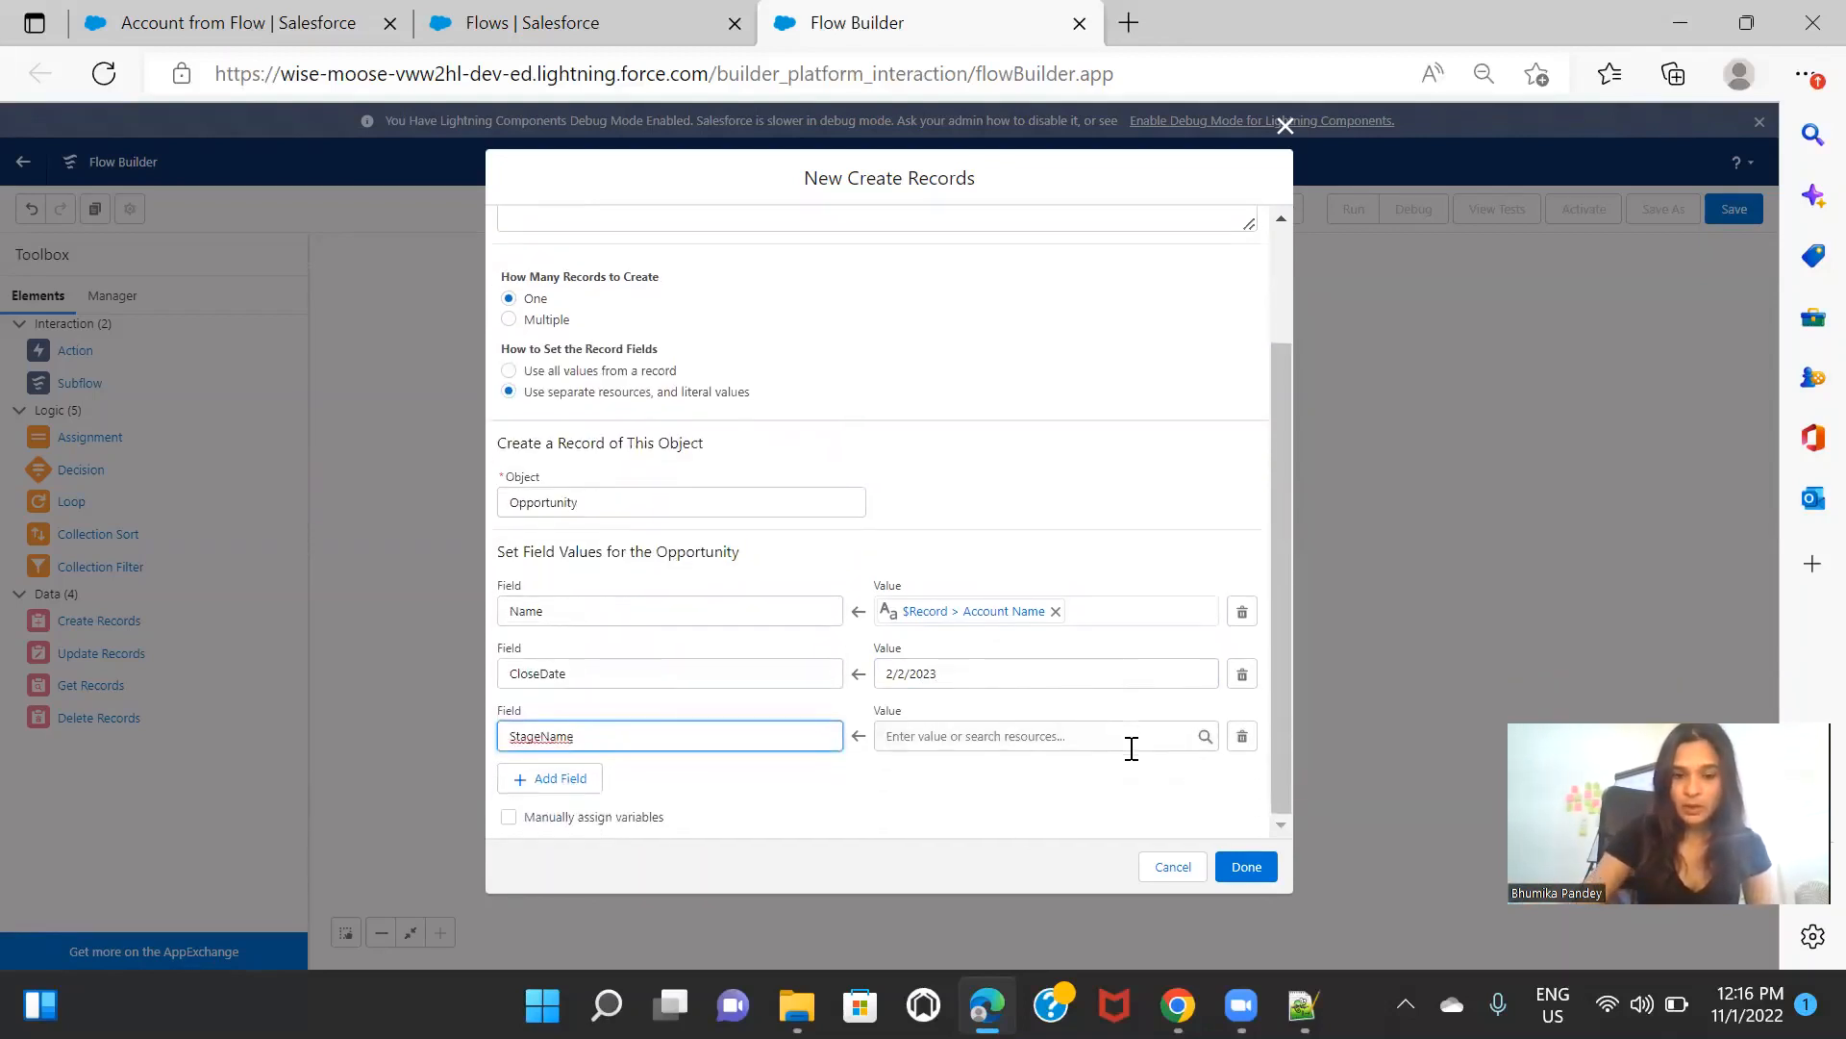
{"action": "left_click", "coordinate": [961, 737]}
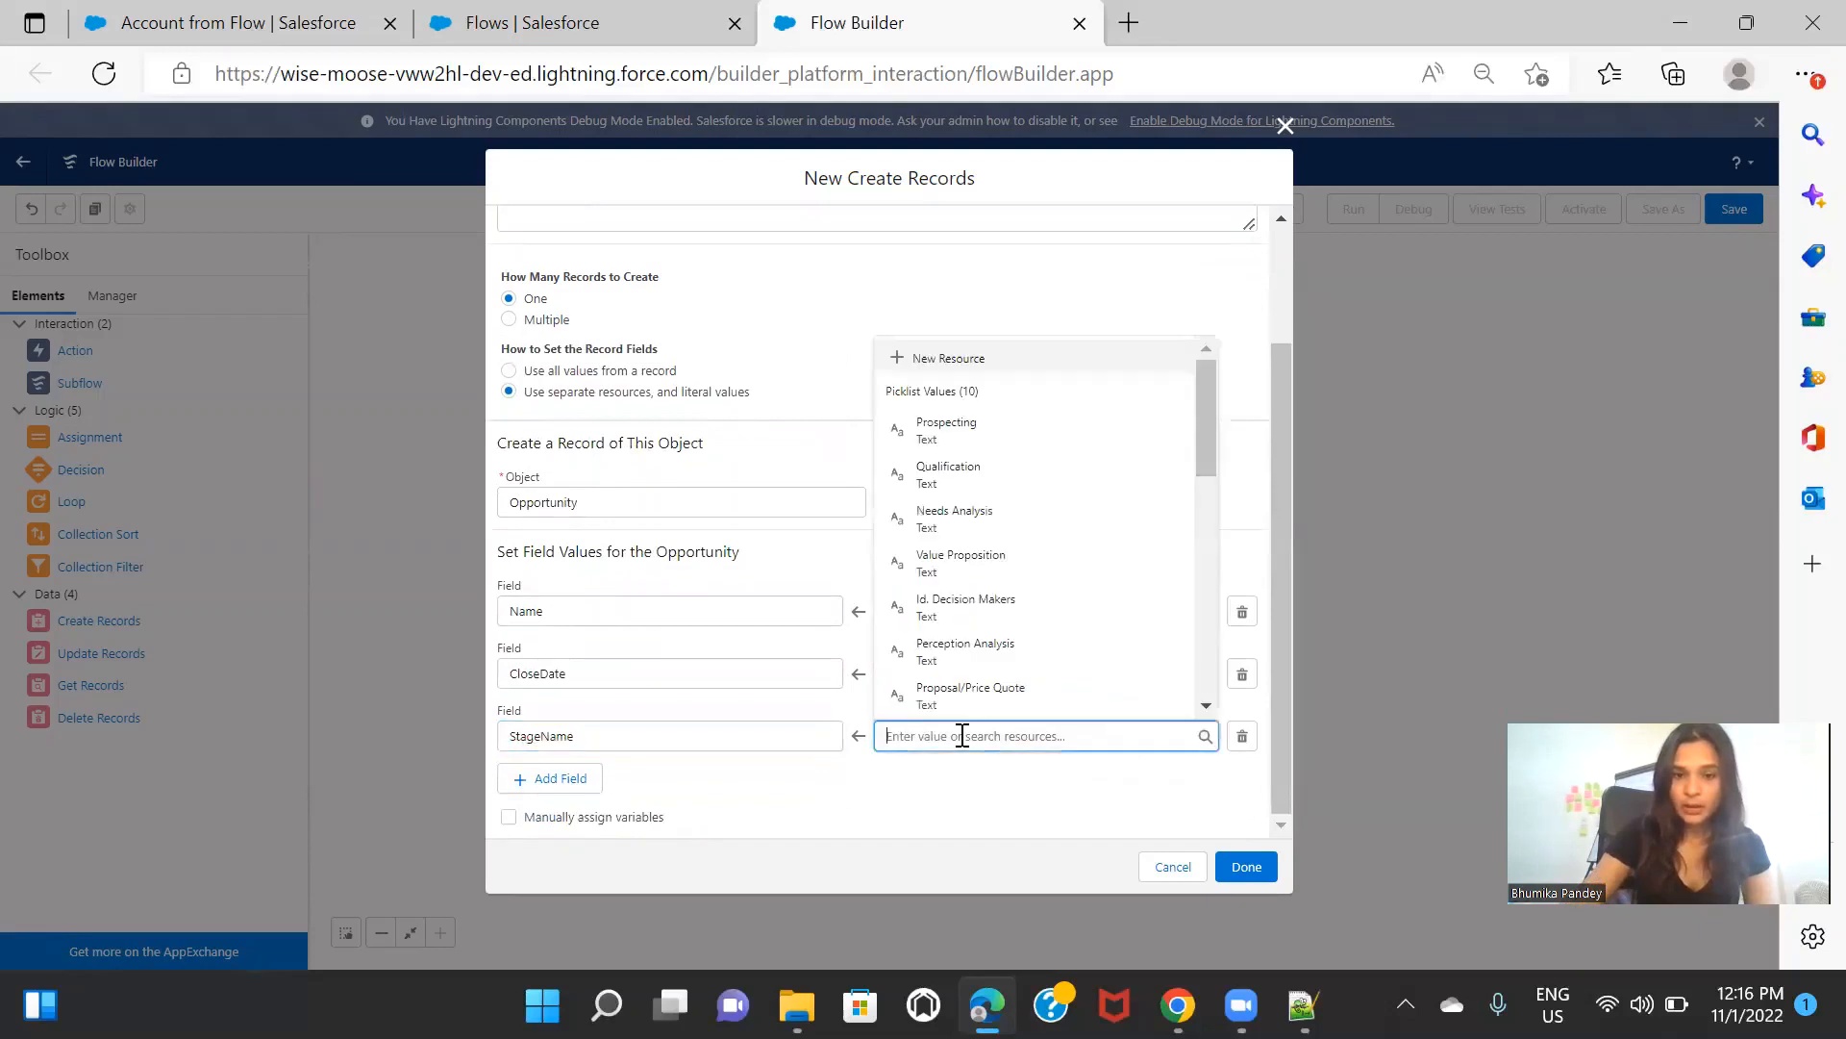
{"action": "left_click", "coordinate": [1027, 454]}
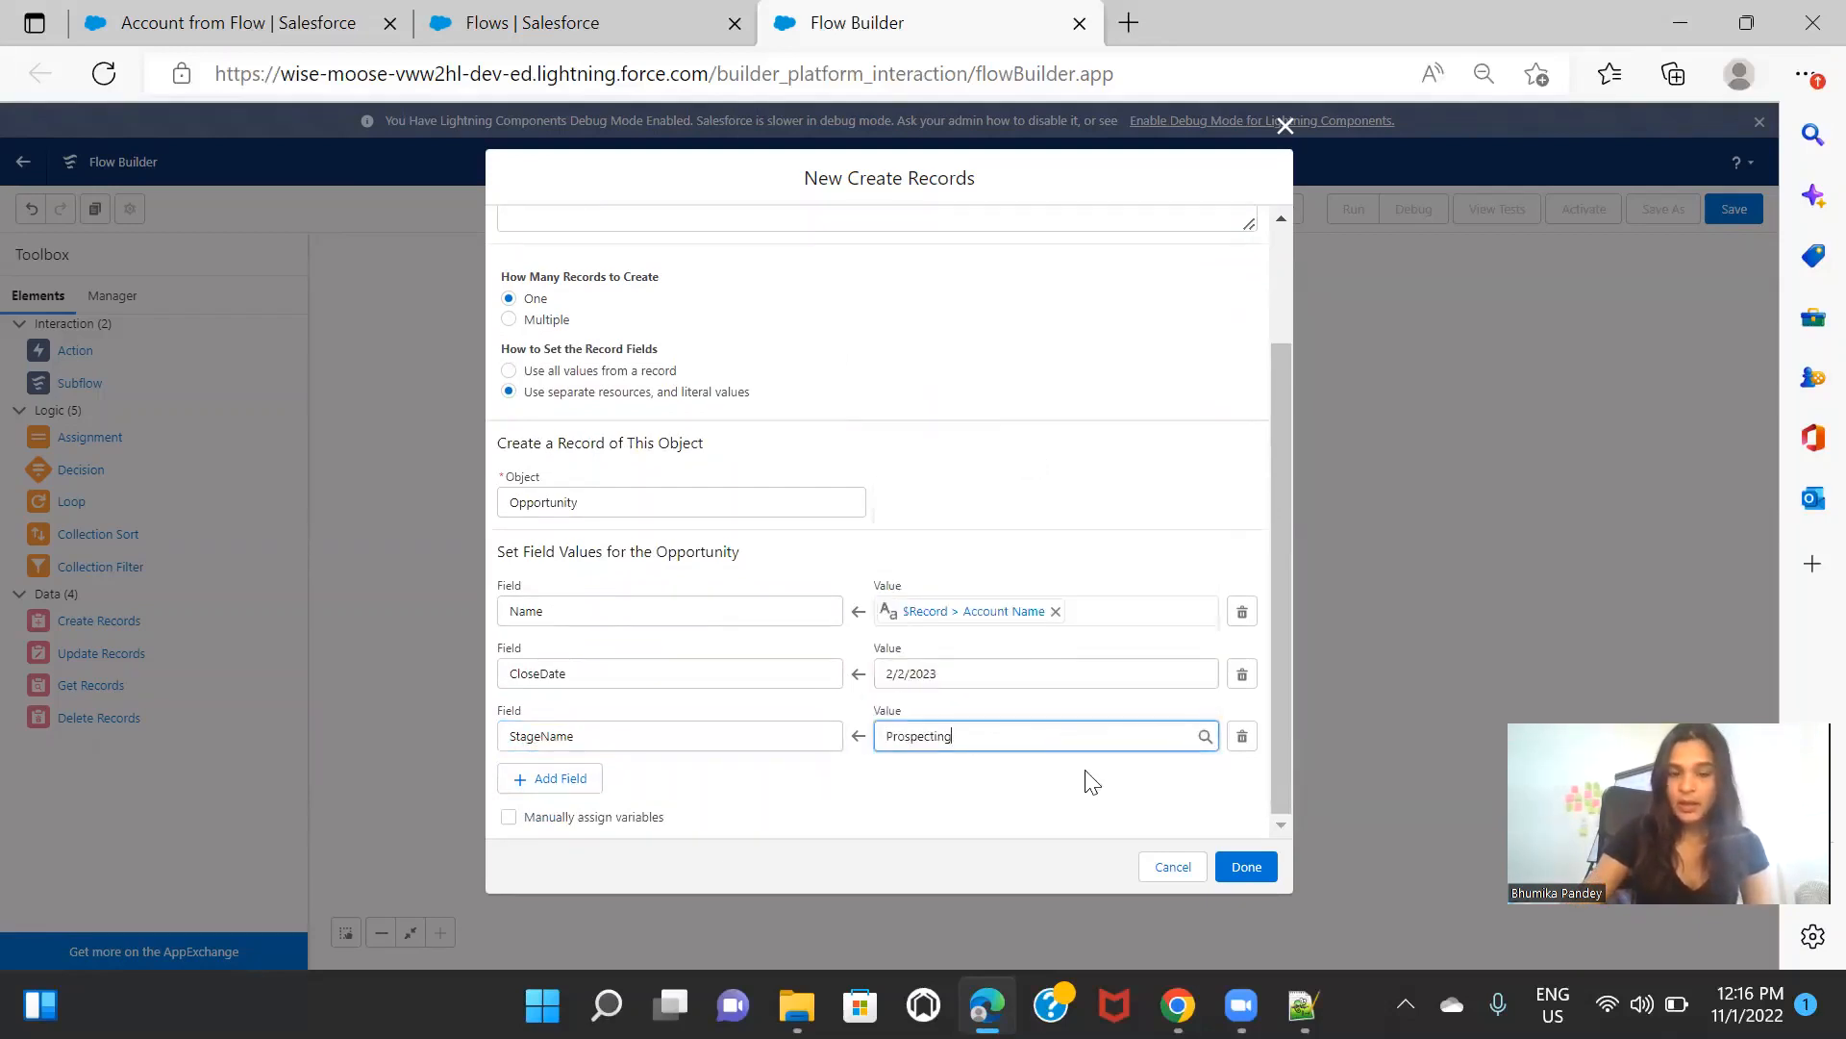
Step: Add AccountId as the fourth Opportunity field and set its value to the triggering record's Account ID ($Record > Account ID)
{"action": "left_click", "coordinate": [584, 790]}
{"action": "scroll", "coordinate": [687, 784], "scroll_direction": "down", "scroll_amount": 1}
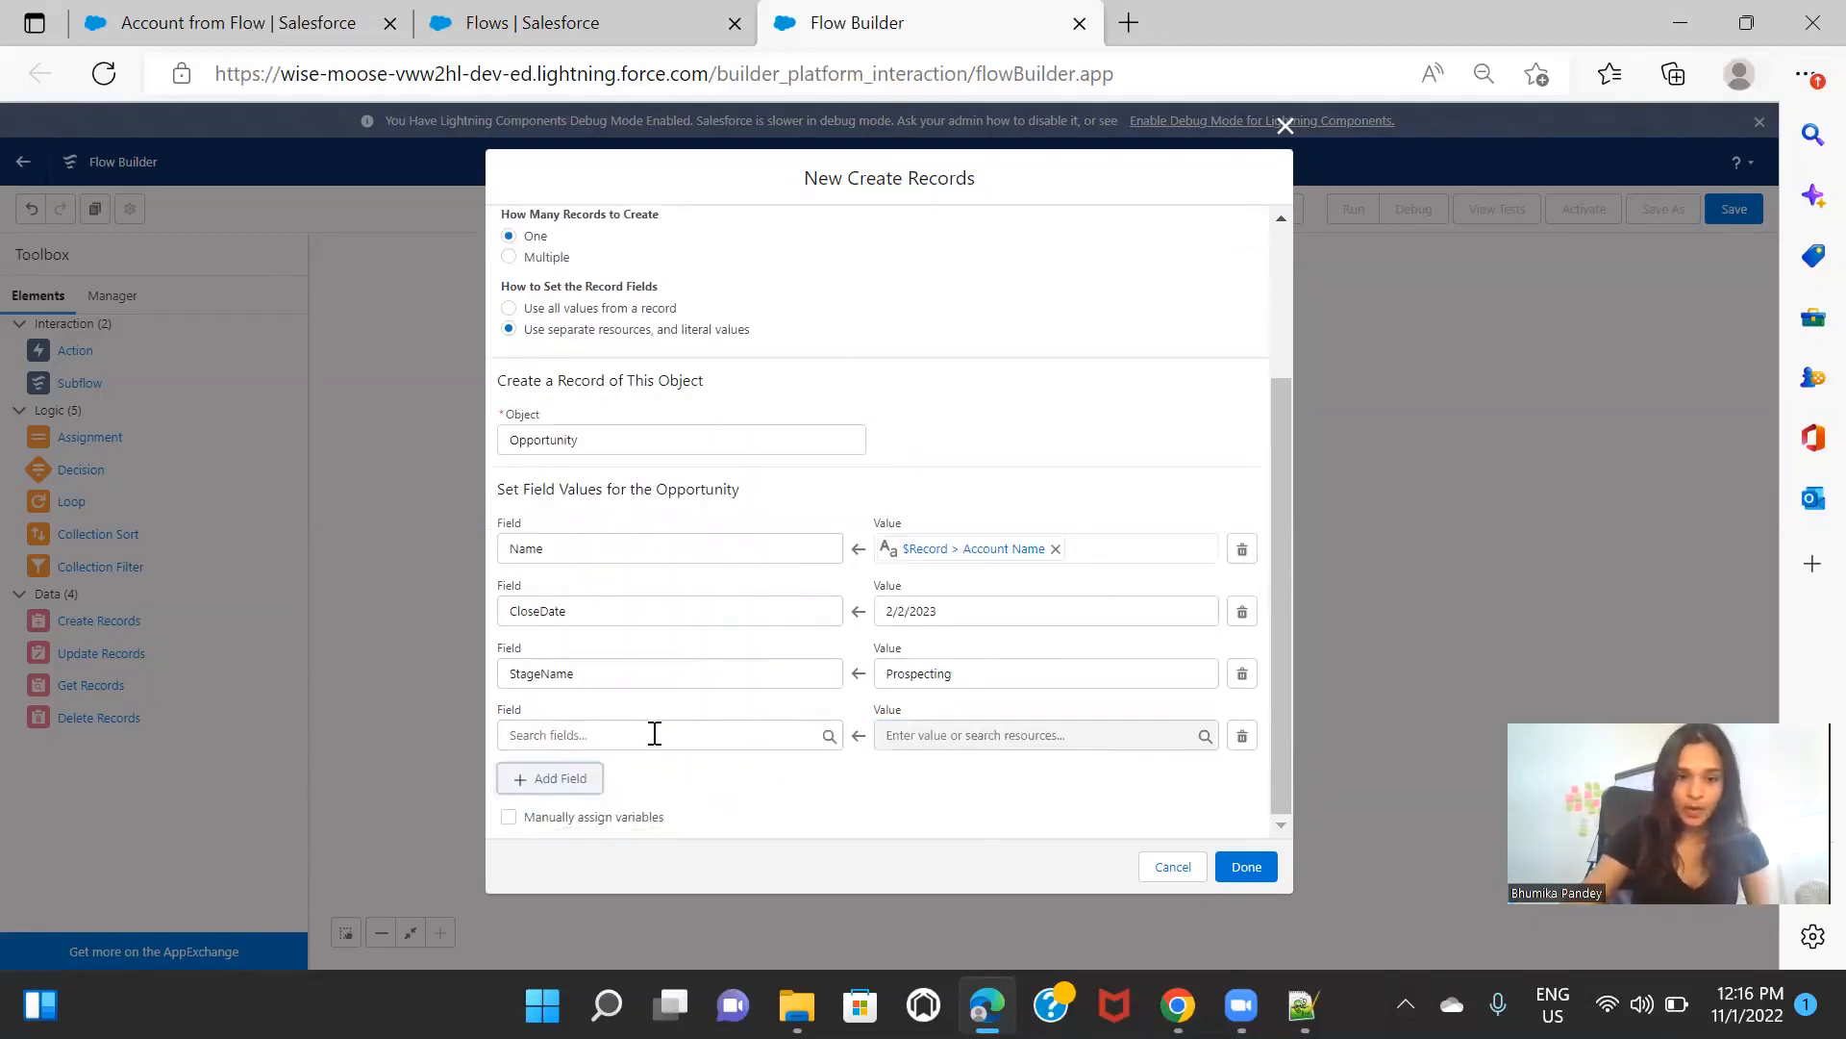
{"action": "left_click", "coordinate": [655, 733]}
{"action": "type", "text": "accou"}
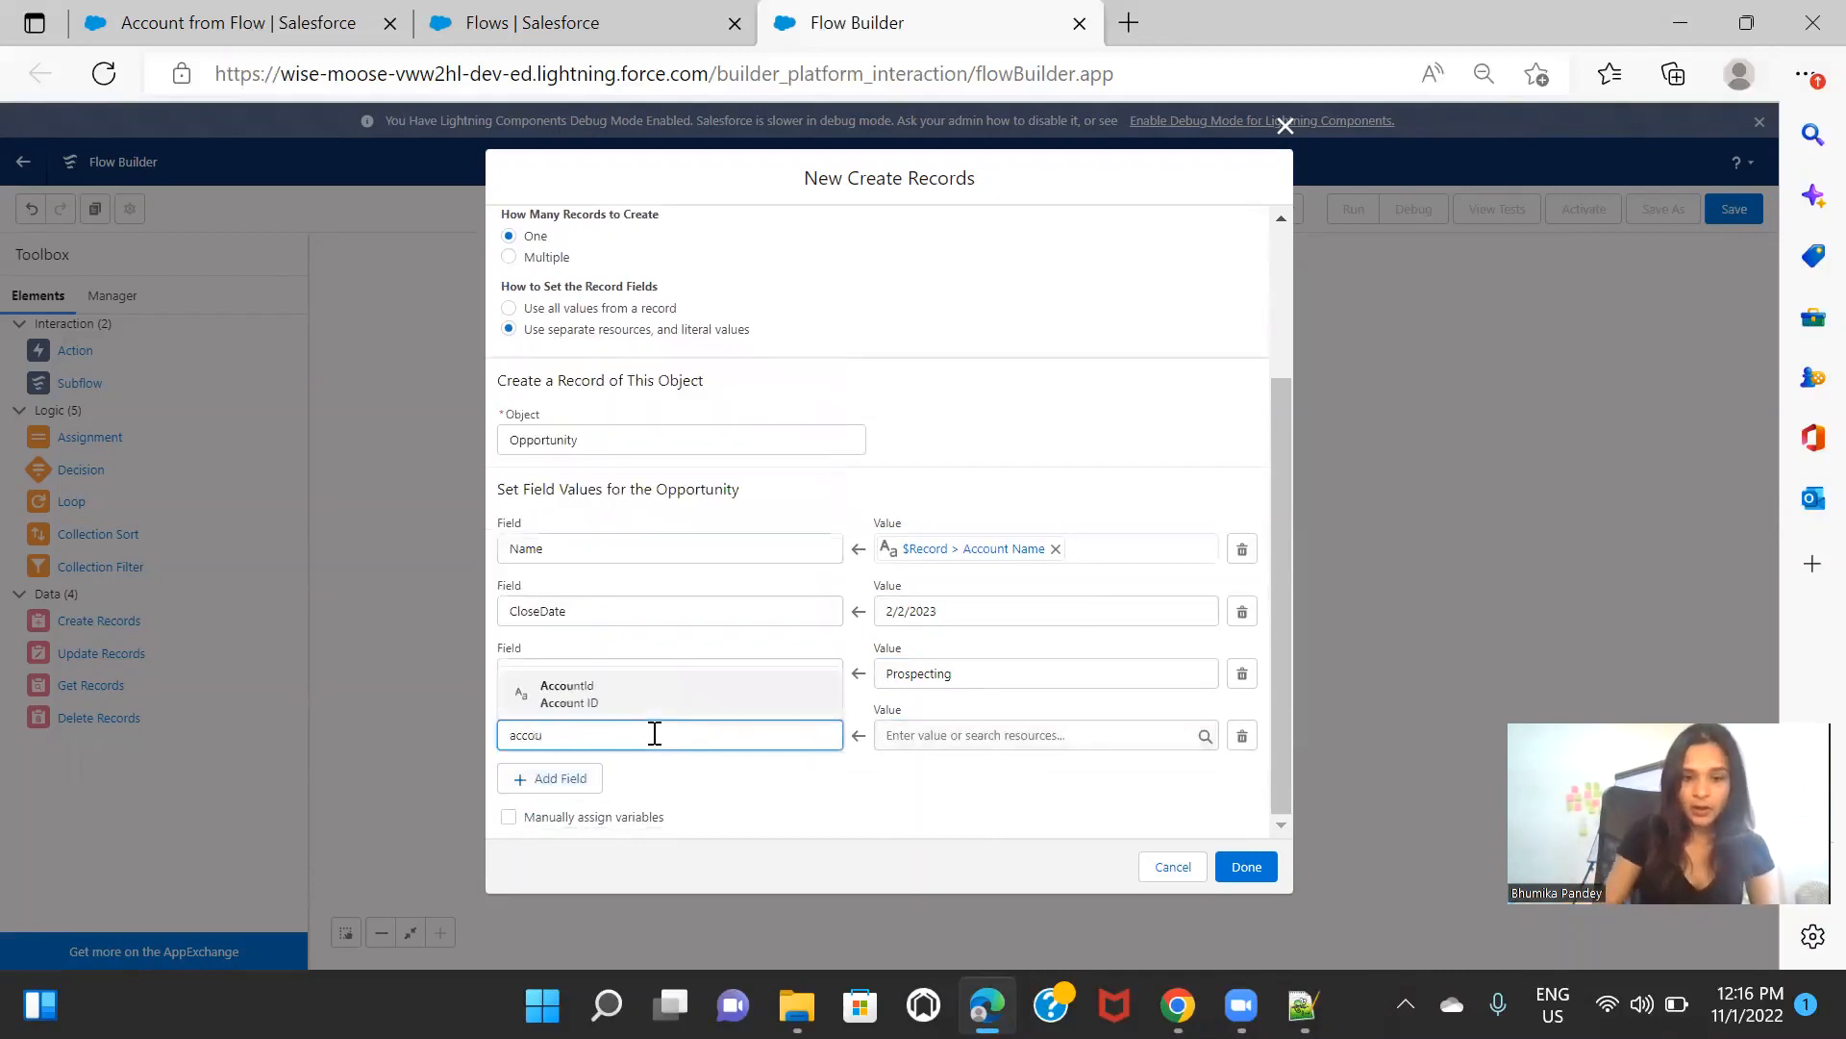
{"action": "left_click", "coordinate": [668, 707]}
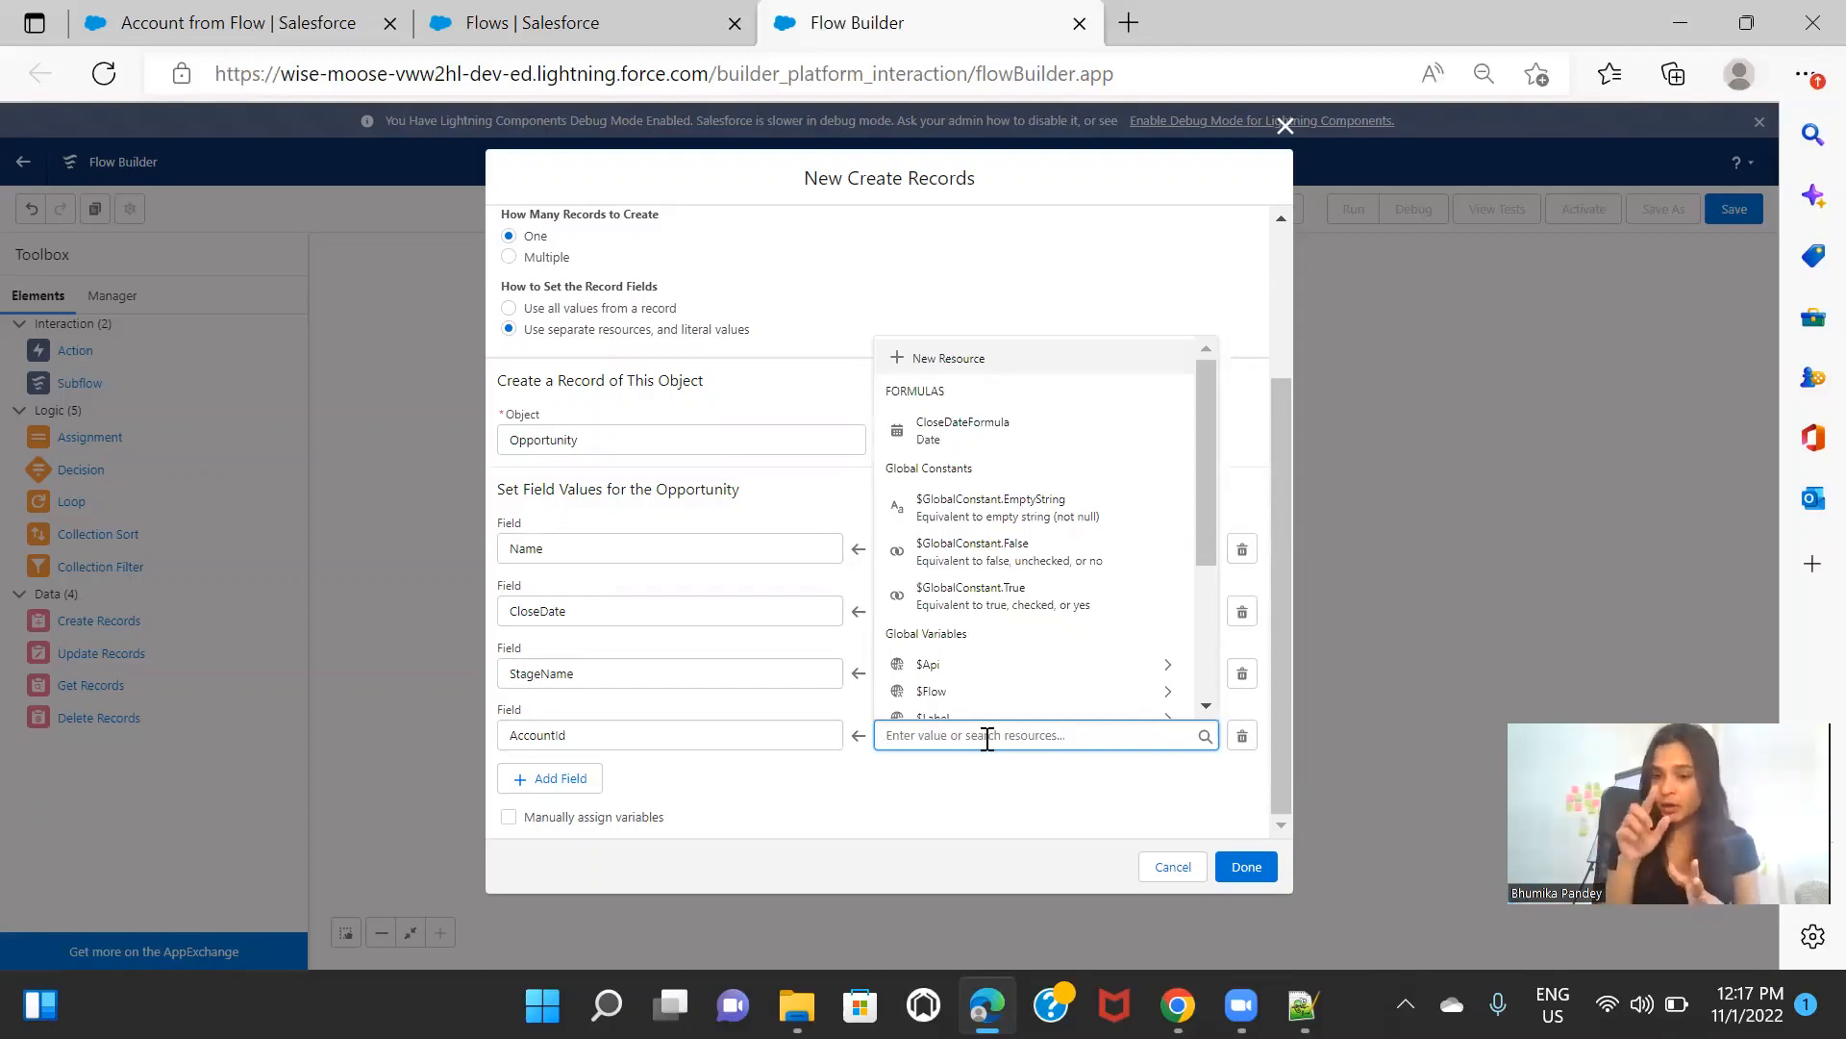
{"action": "type", "text": "re"}
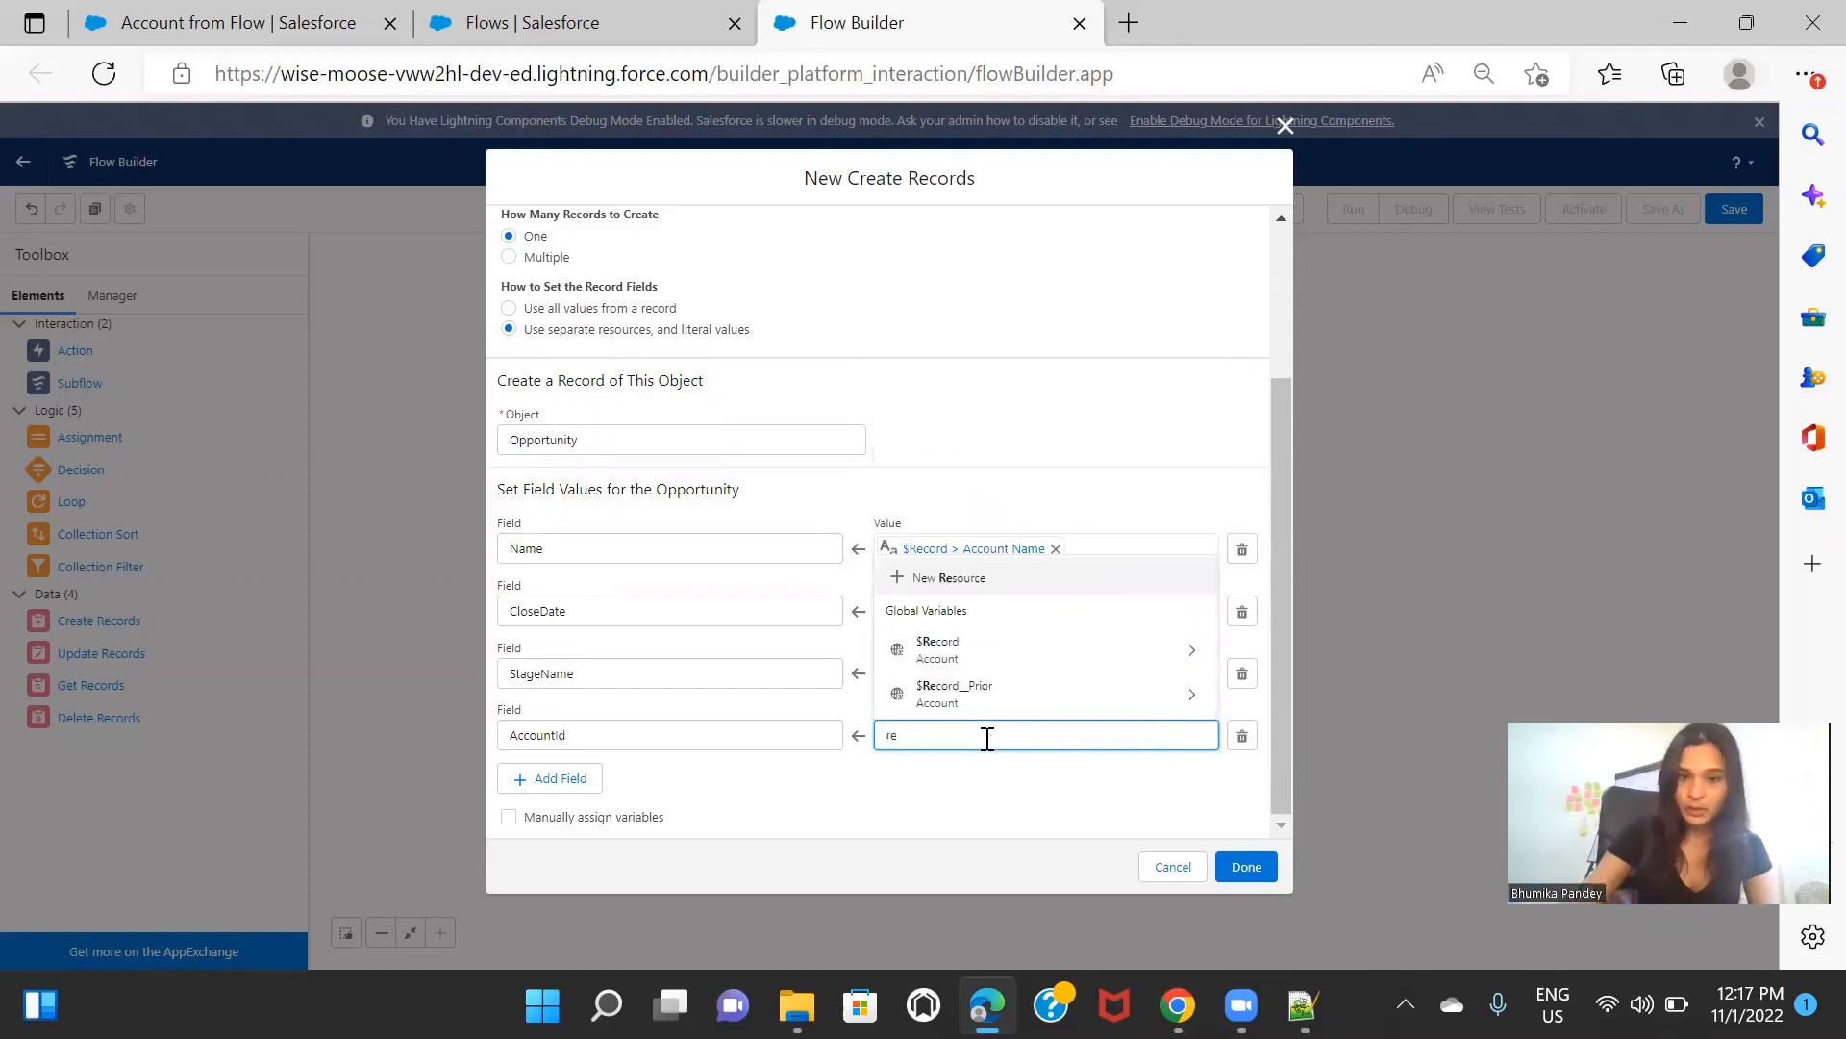
{"action": "left_click", "coordinate": [991, 649]}
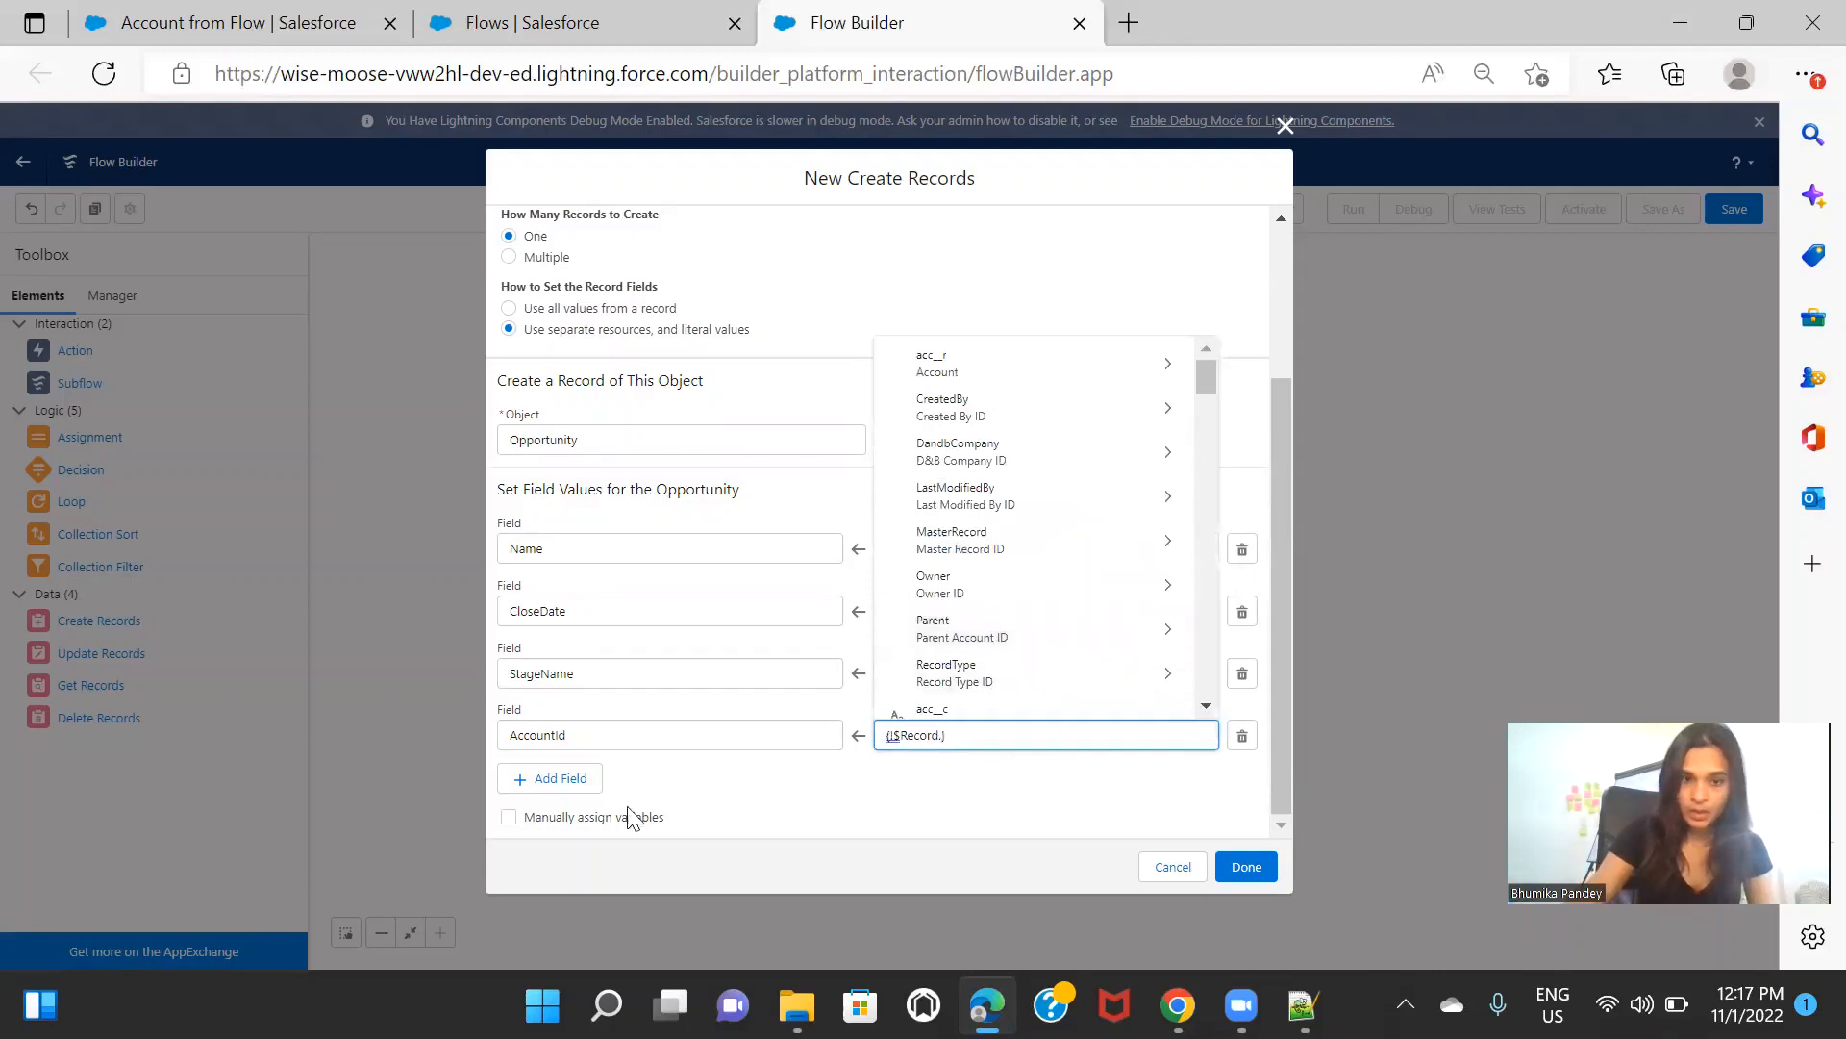
{"action": "type", "text": "Id"}
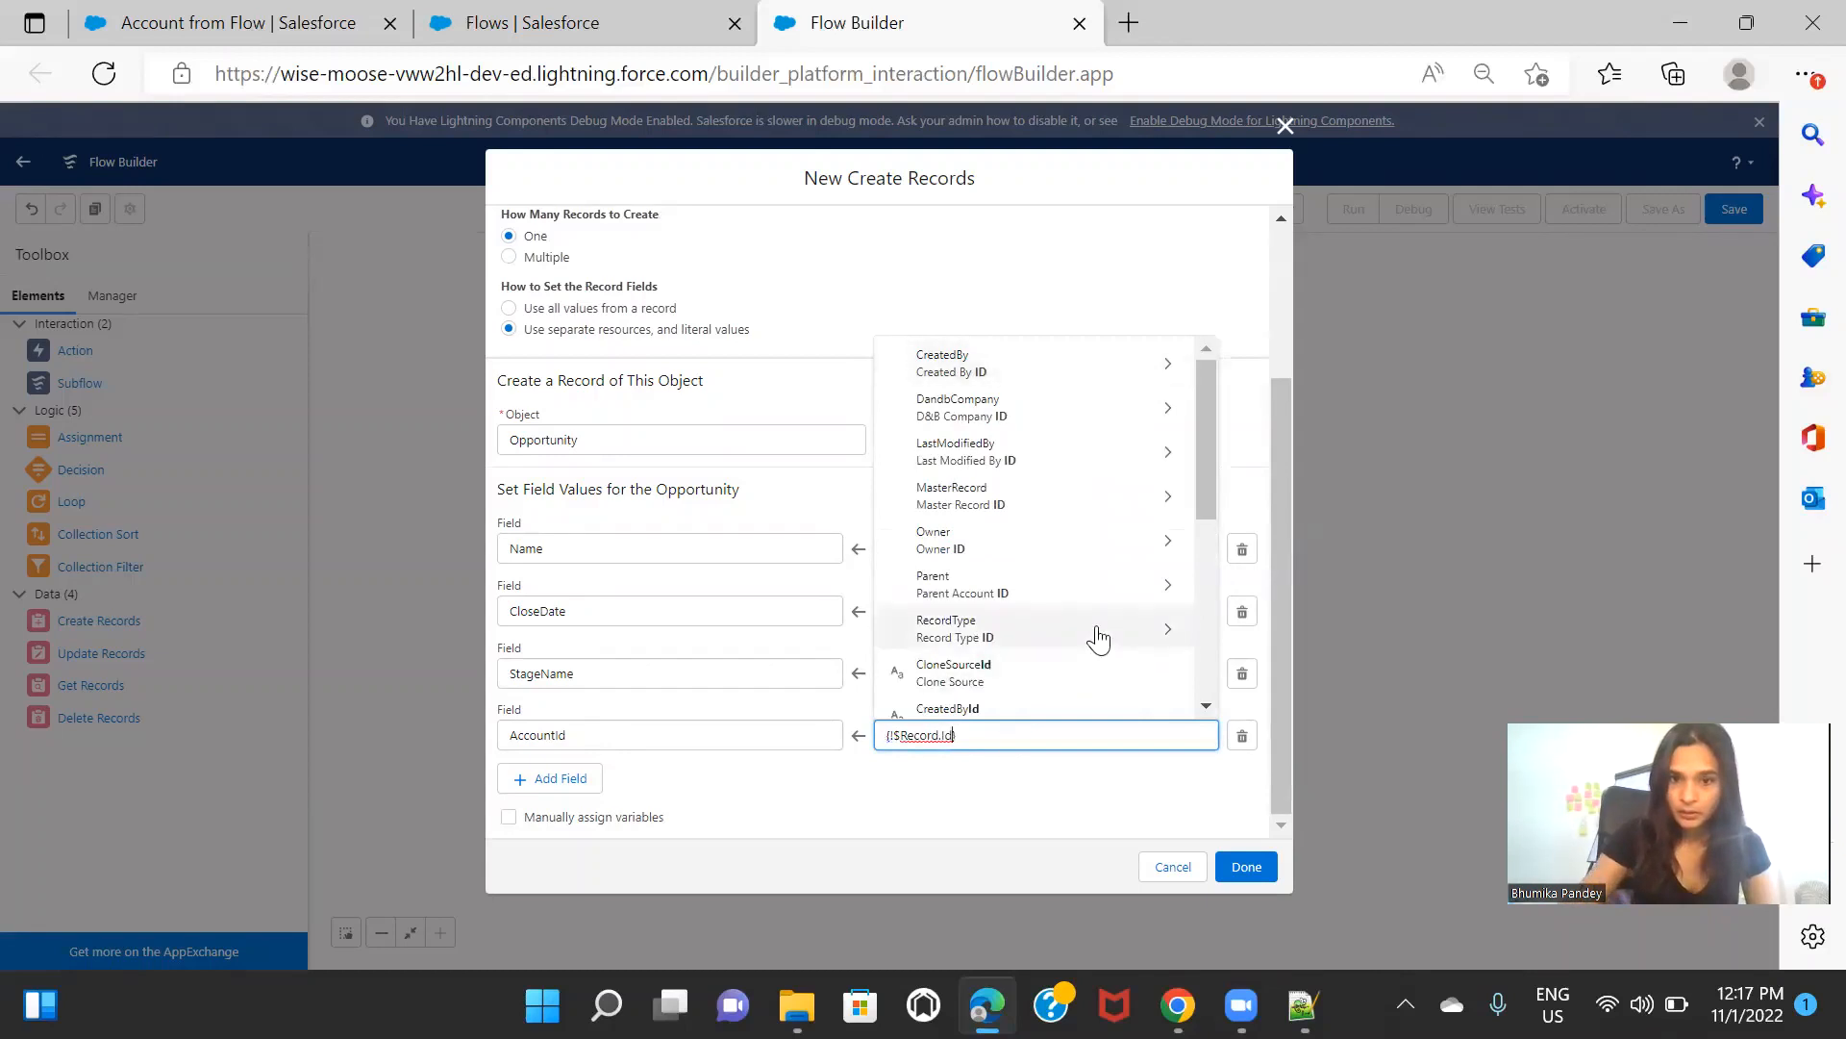
{"action": "scroll", "coordinate": [1092, 631], "scroll_direction": "down", "scroll_amount": 3}
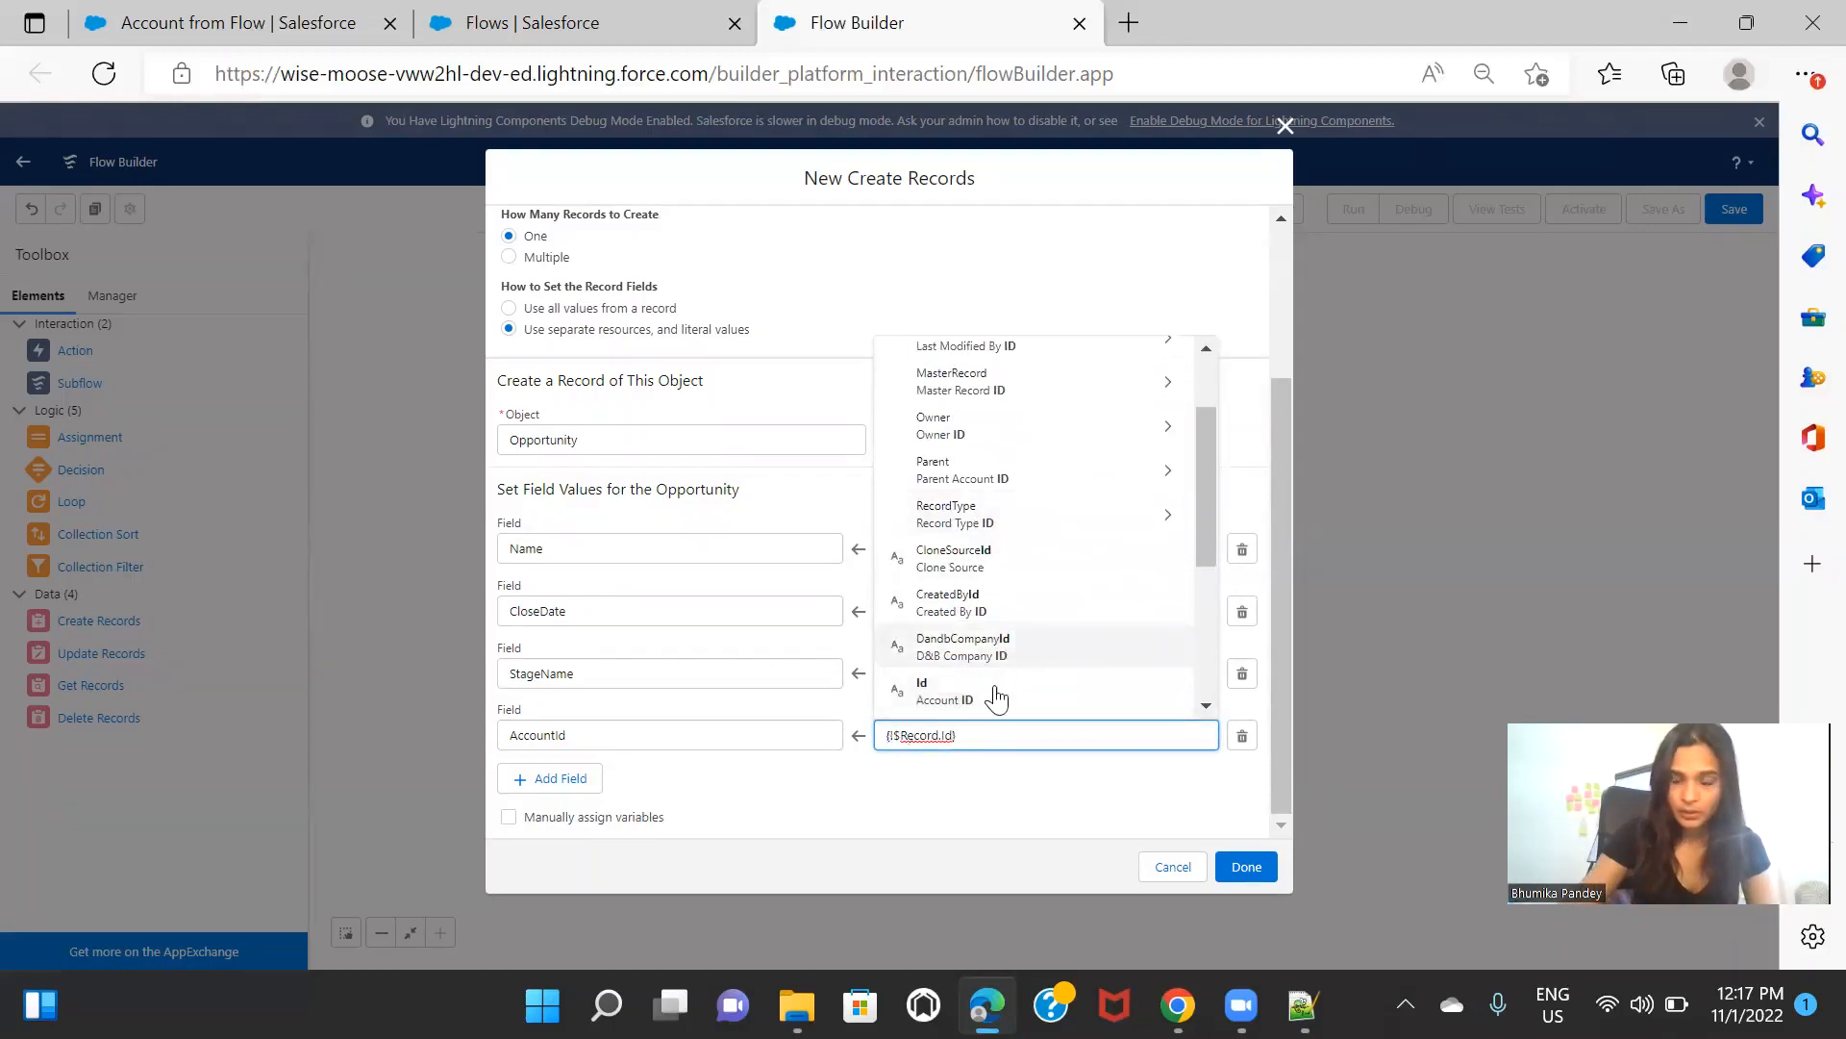
{"action": "type", "text": "}"}
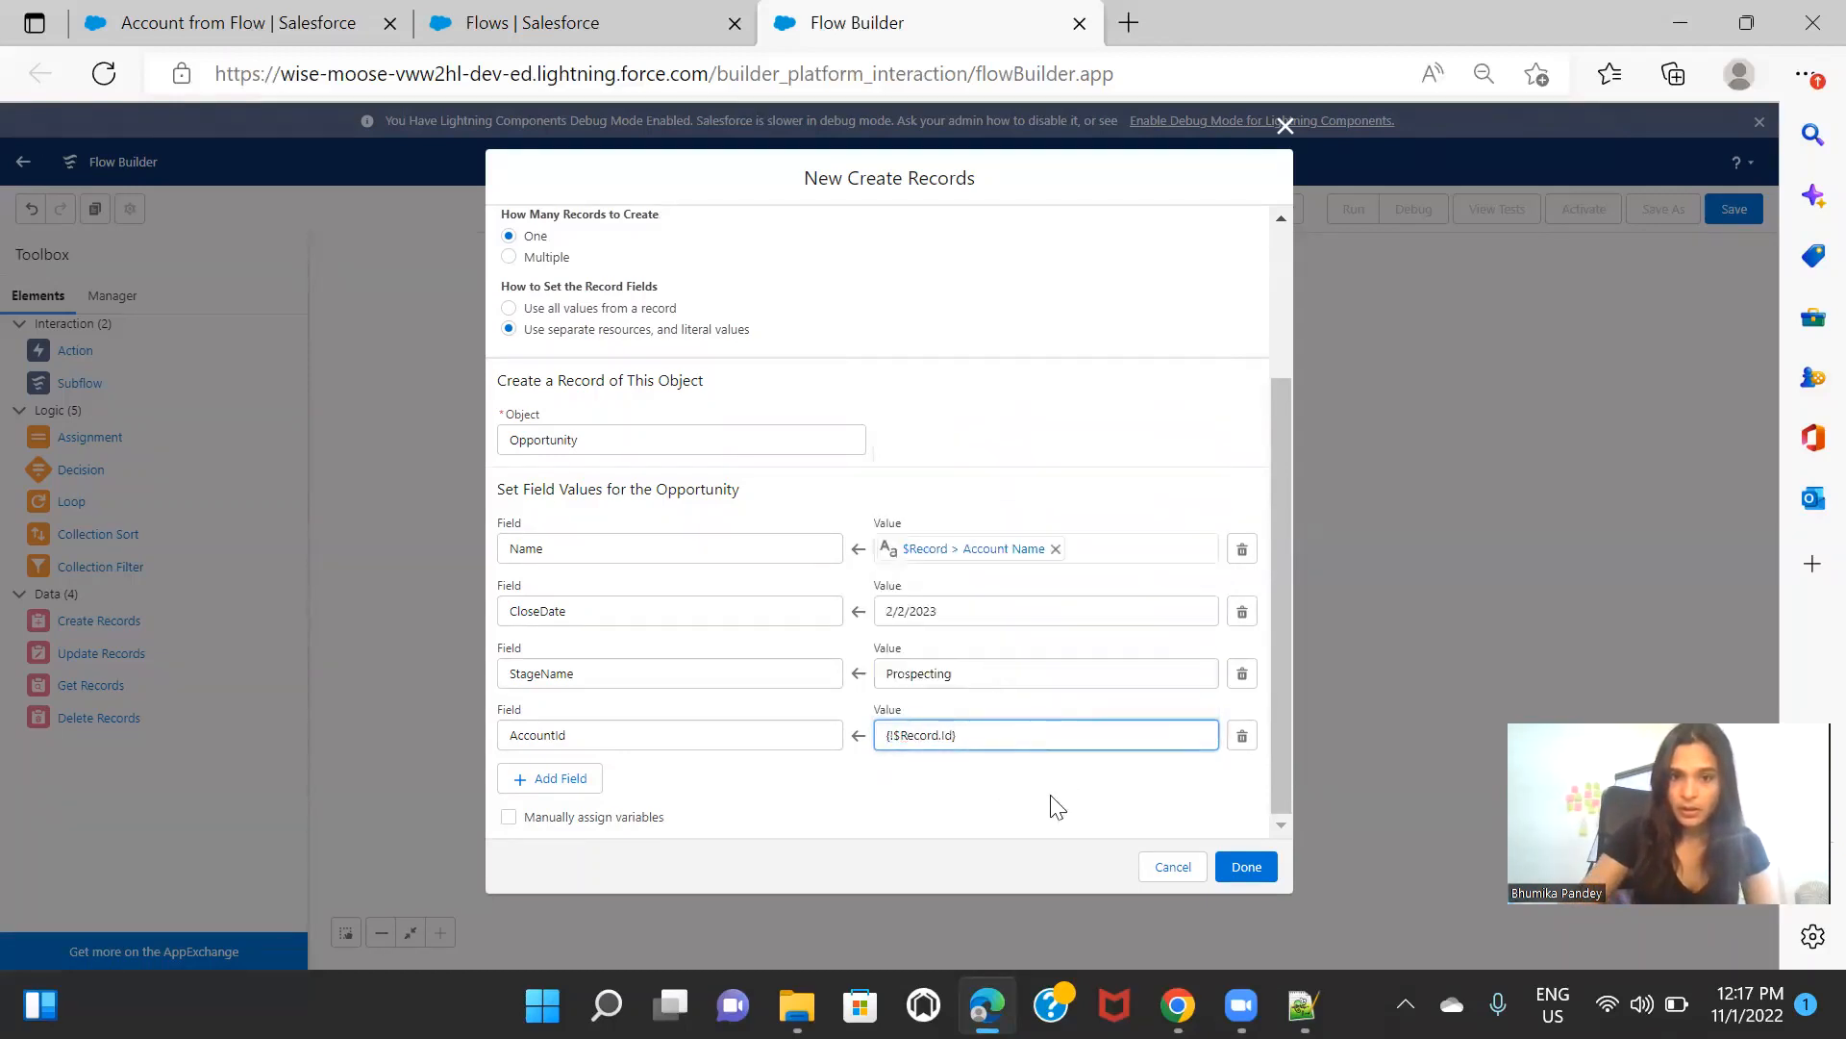
{"action": "left_click", "coordinate": [1058, 806]}
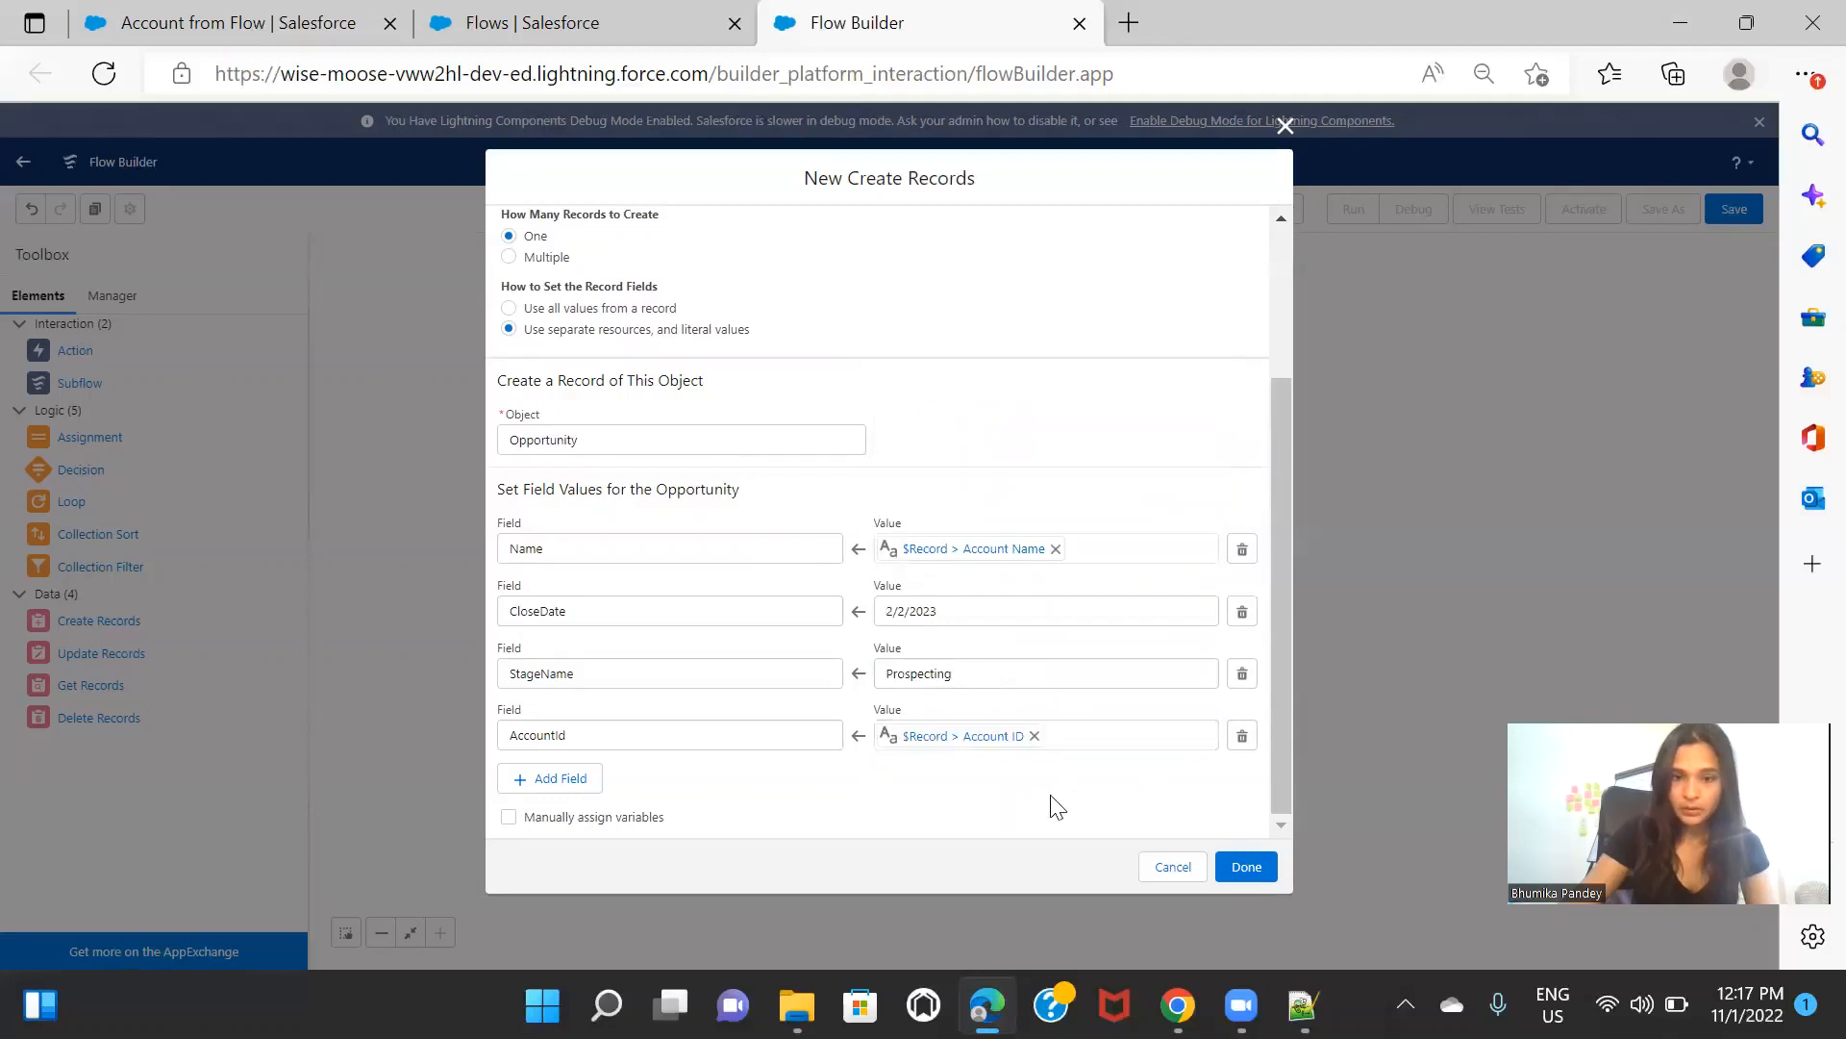
Step: Finish the Create Records element and connect the Start element to it
{"action": "left_click", "coordinate": [1249, 868]}
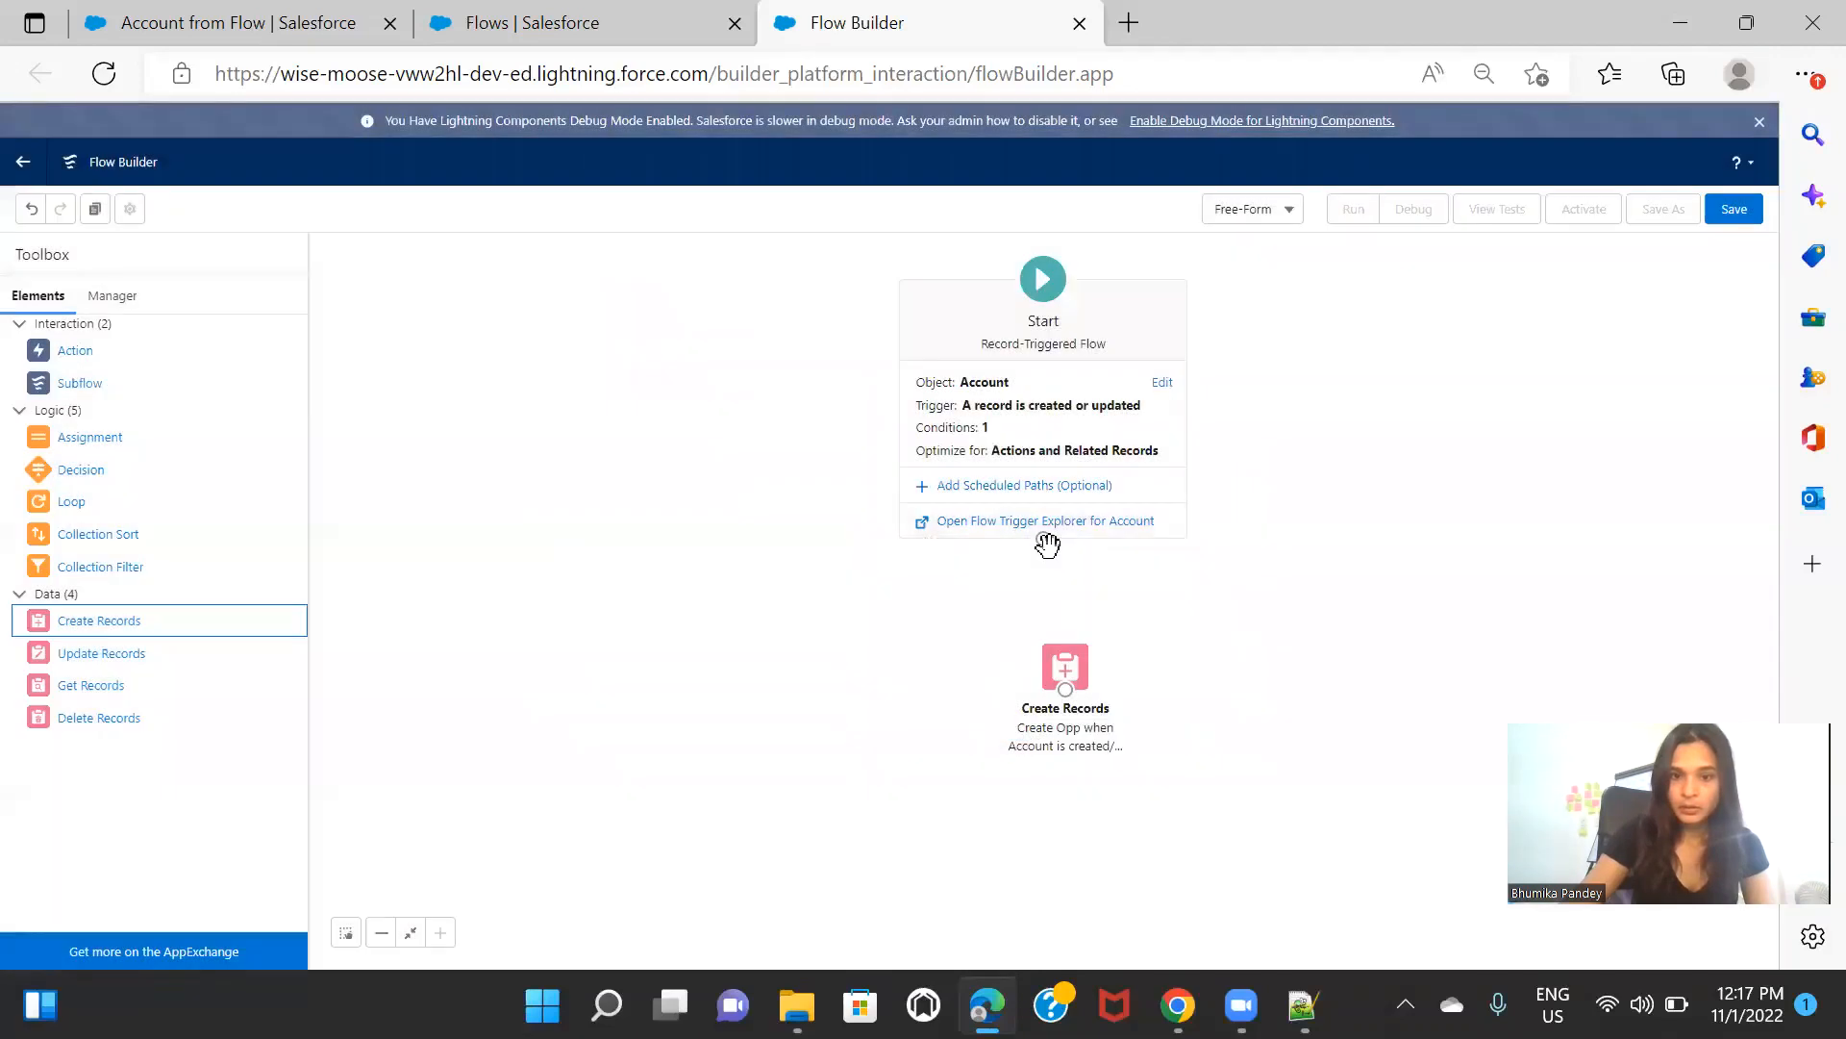
{"action": "left_click_drag", "start_coordinate": [1044, 550], "coordinate": [1065, 665]}
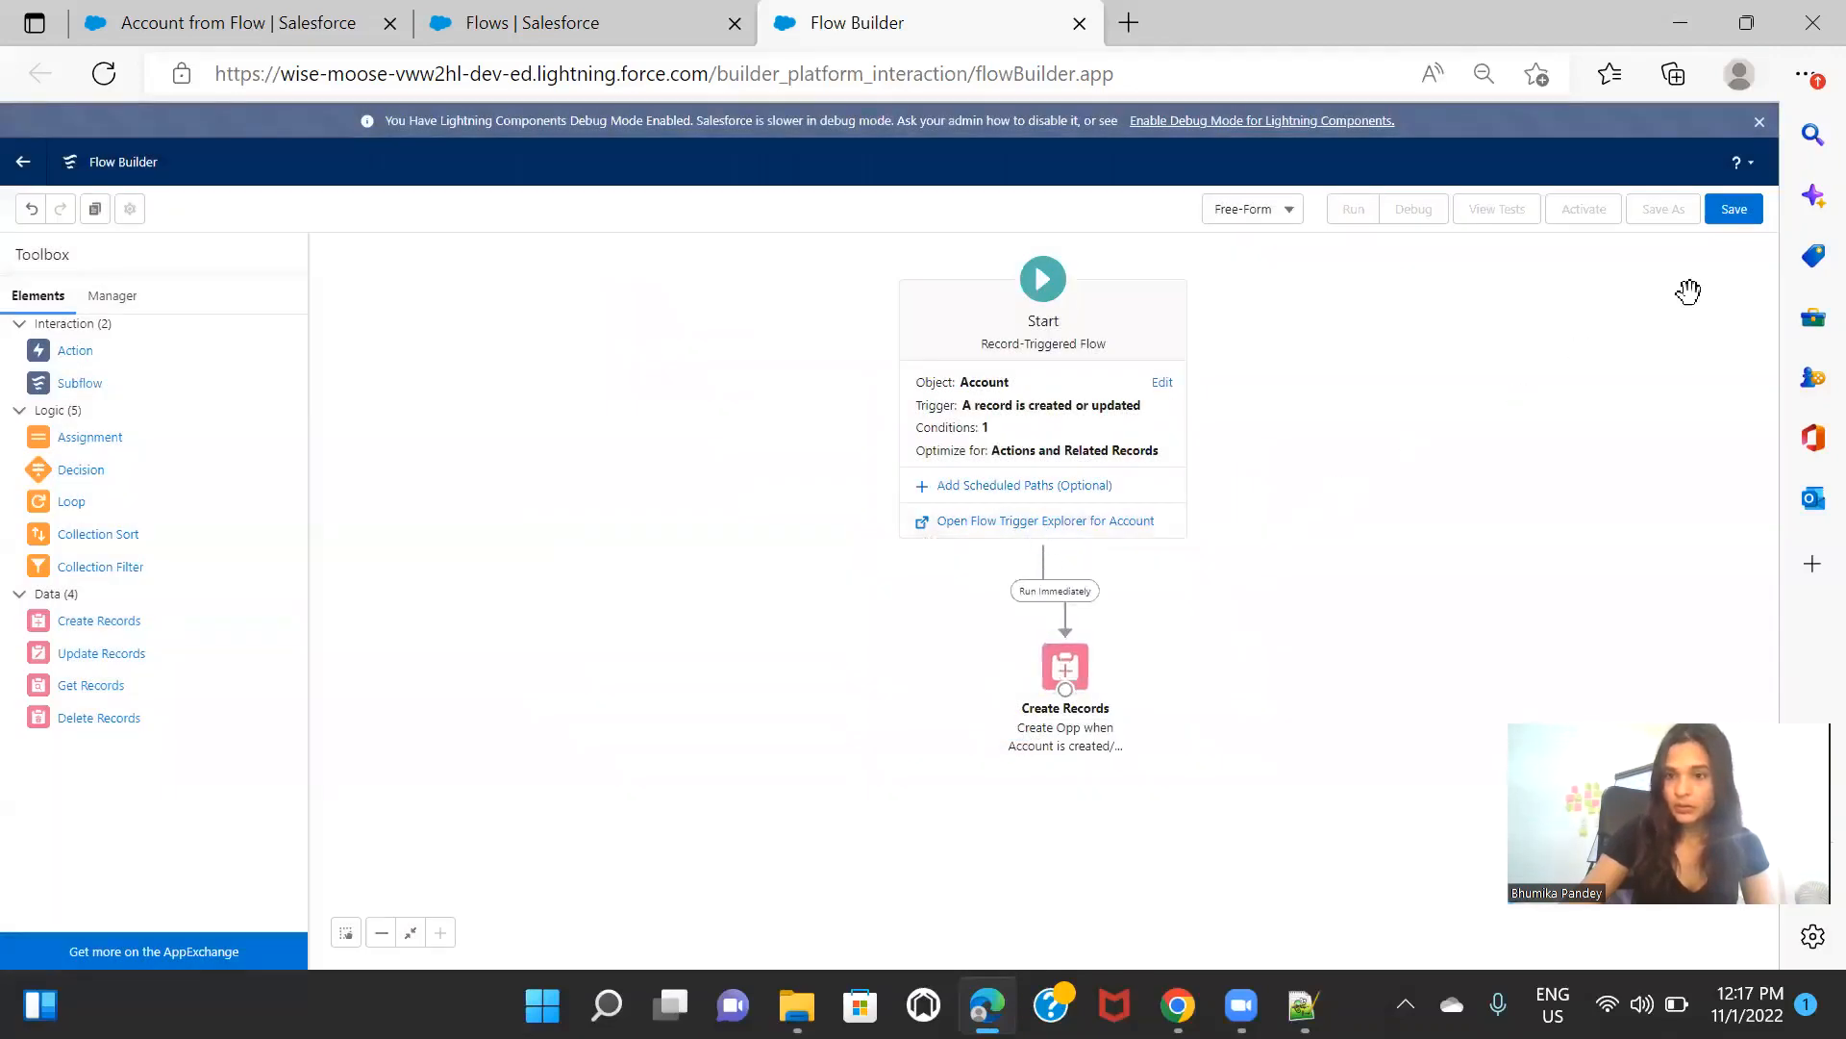
Step: Save the flow with the label "Opp Creation from Account" and activate it
{"action": "left_click", "coordinate": [1735, 208]}
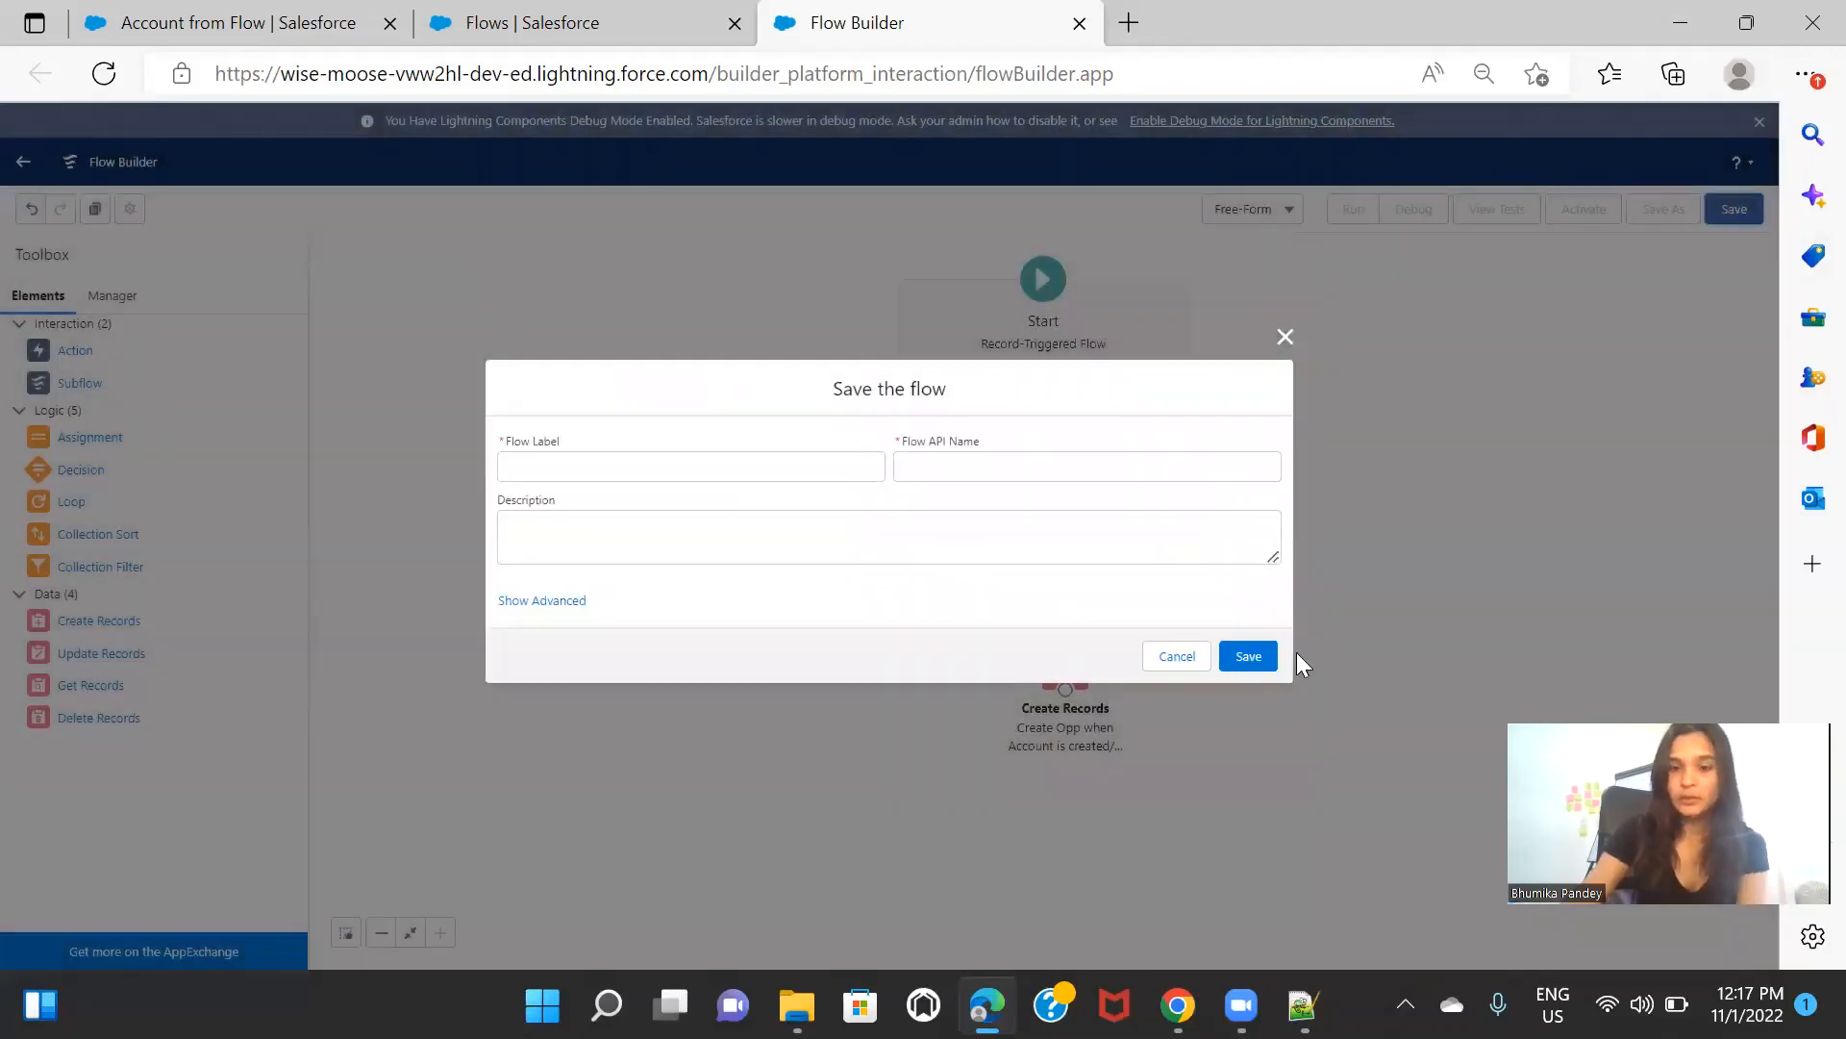
{"action": "left_click", "coordinate": [686, 466]}
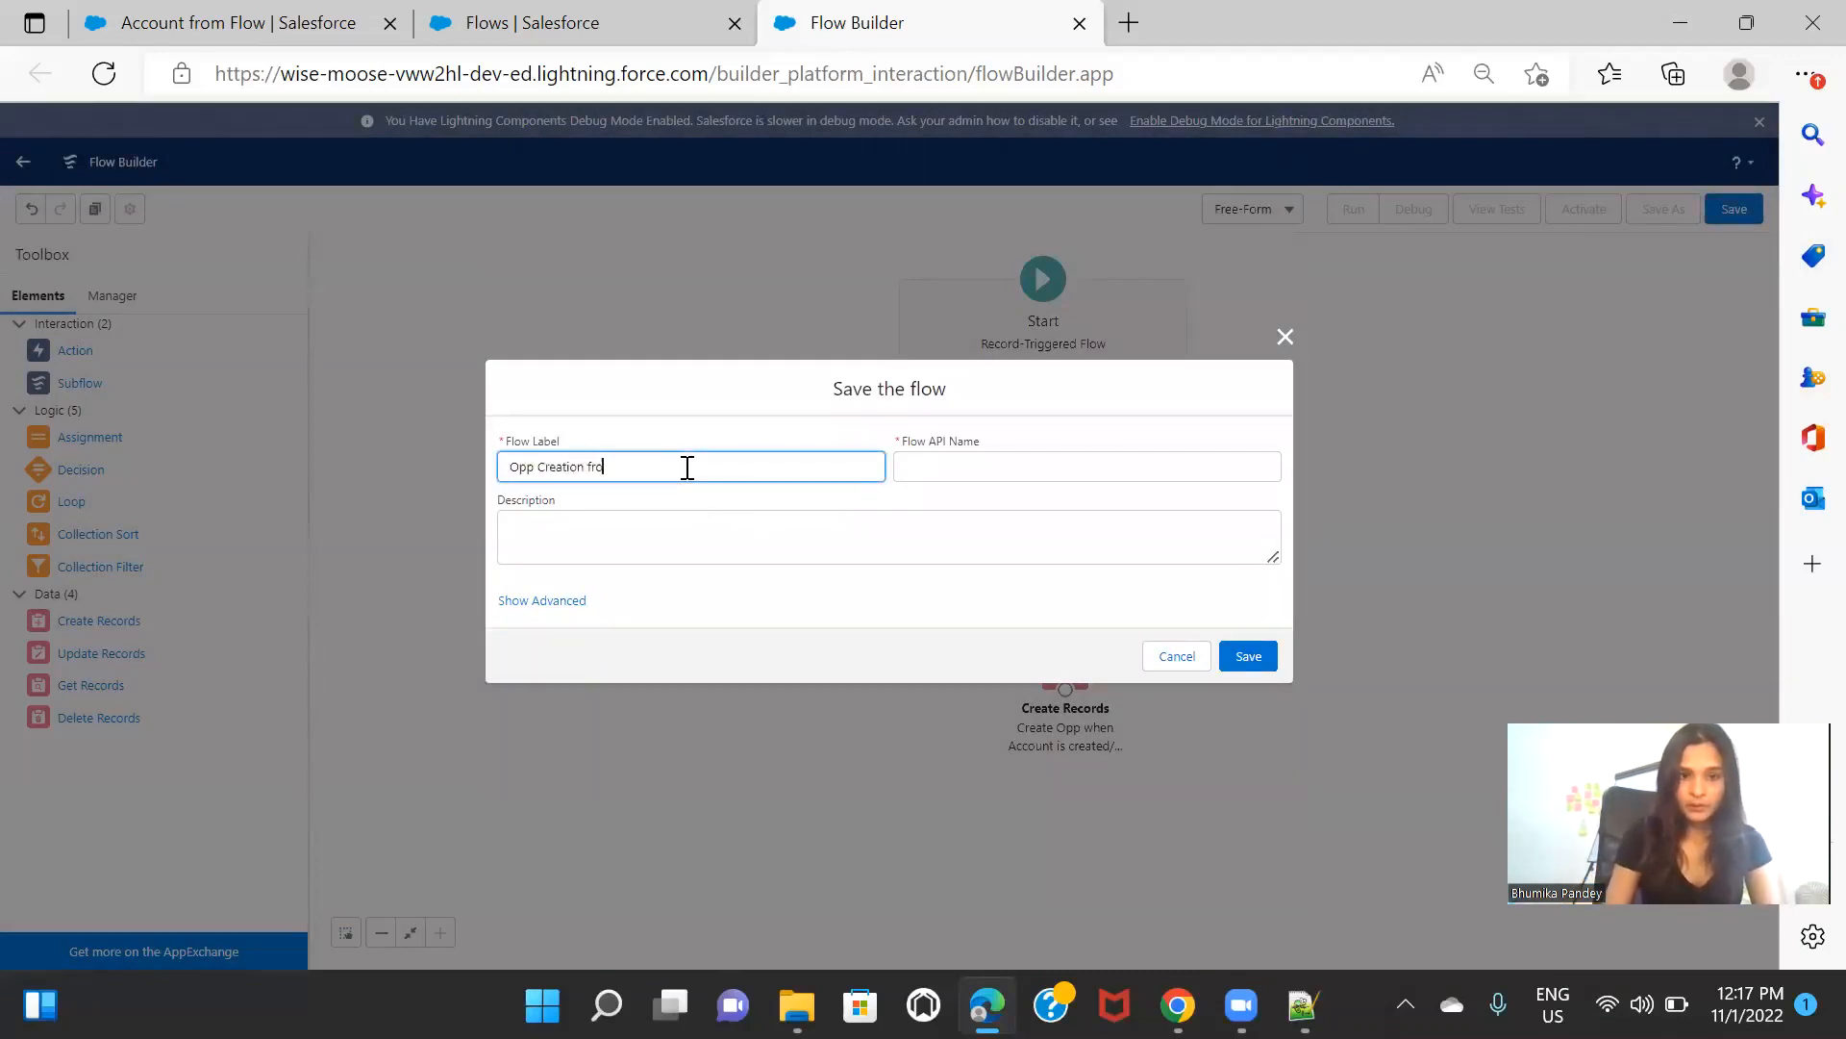
{"action": "type", "text": "Opp Creation from Account"}
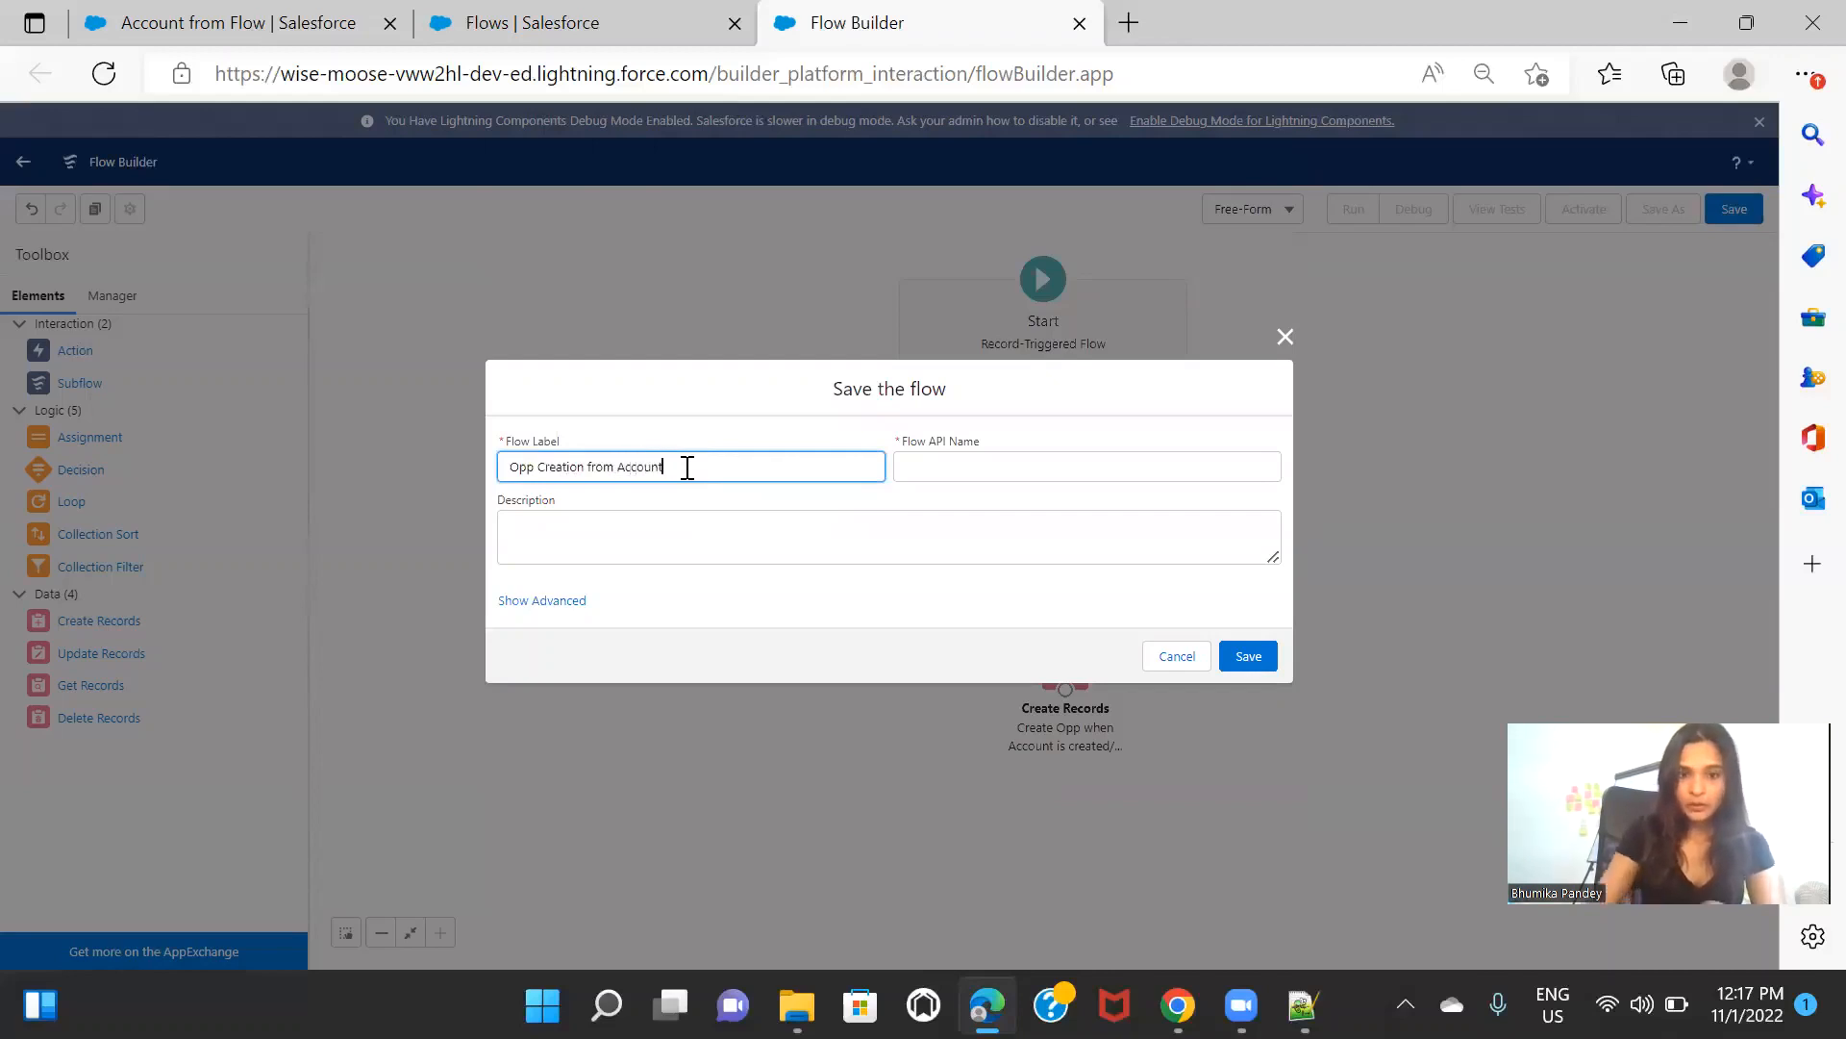
{"action": "left_click", "coordinate": [775, 429]}
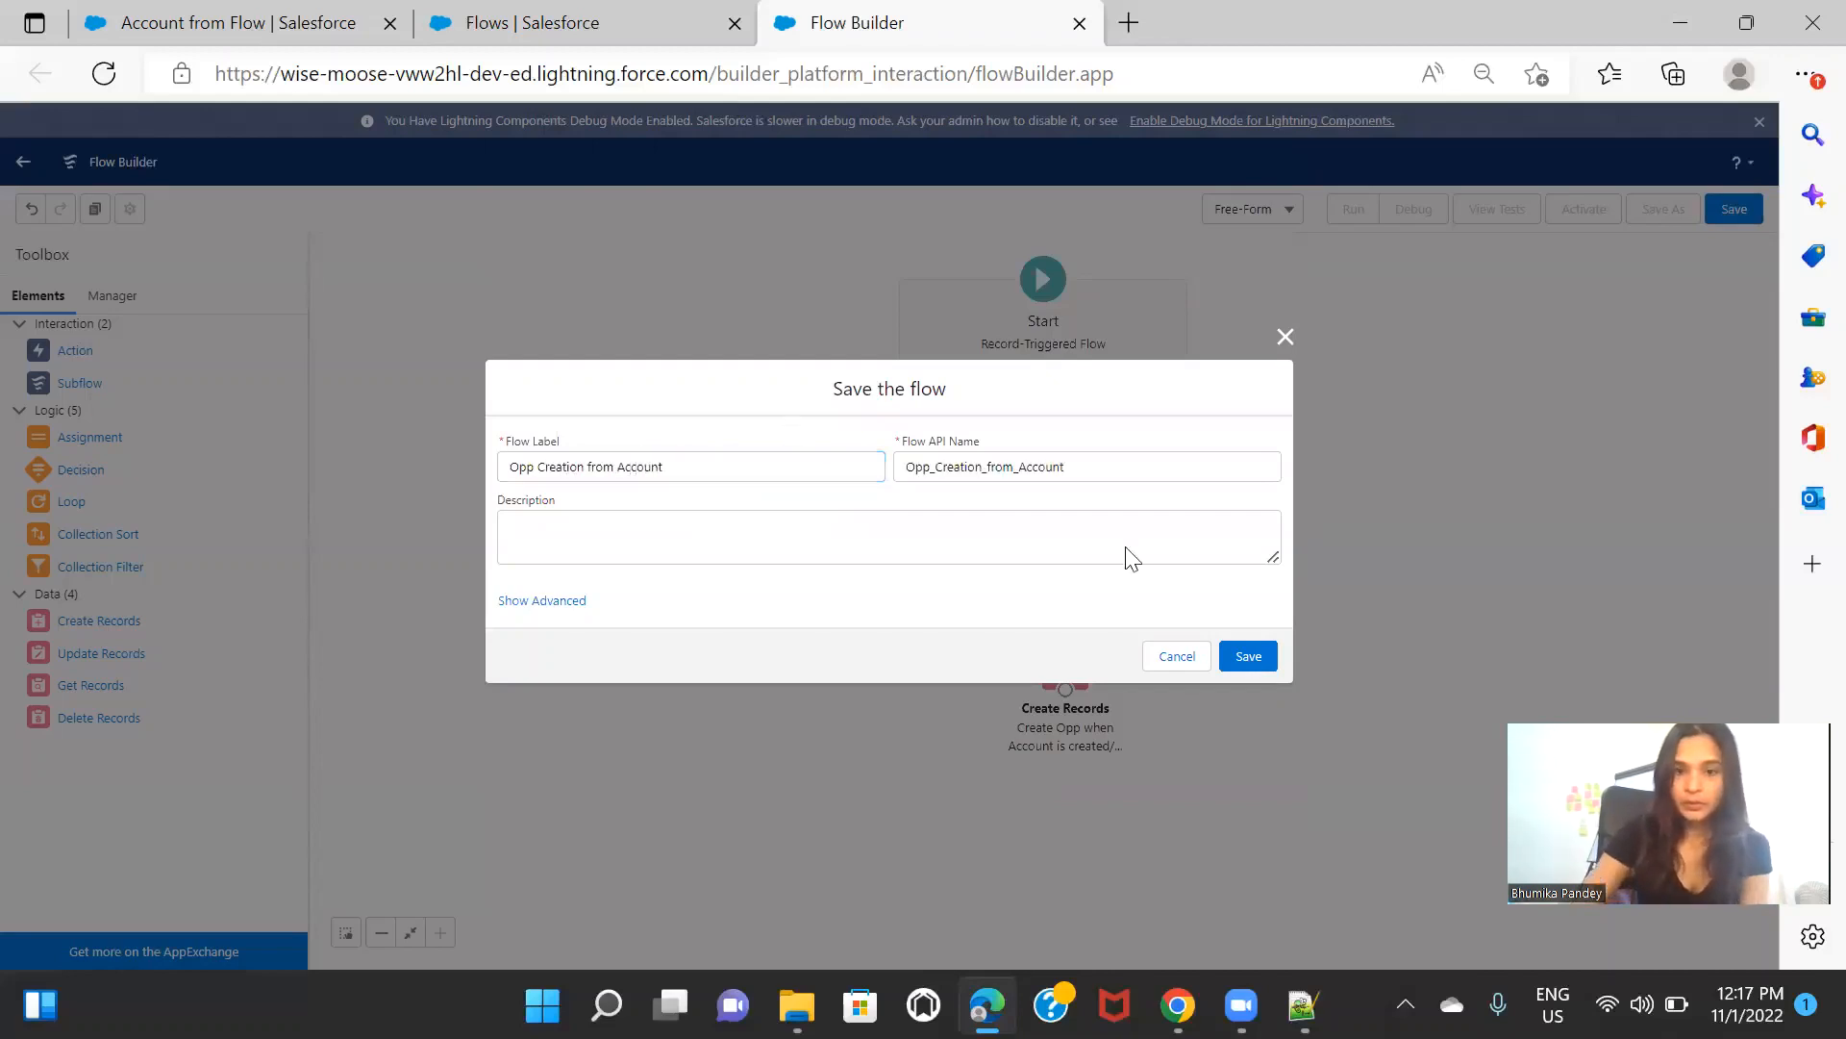
{"action": "left_click", "coordinate": [1246, 657]}
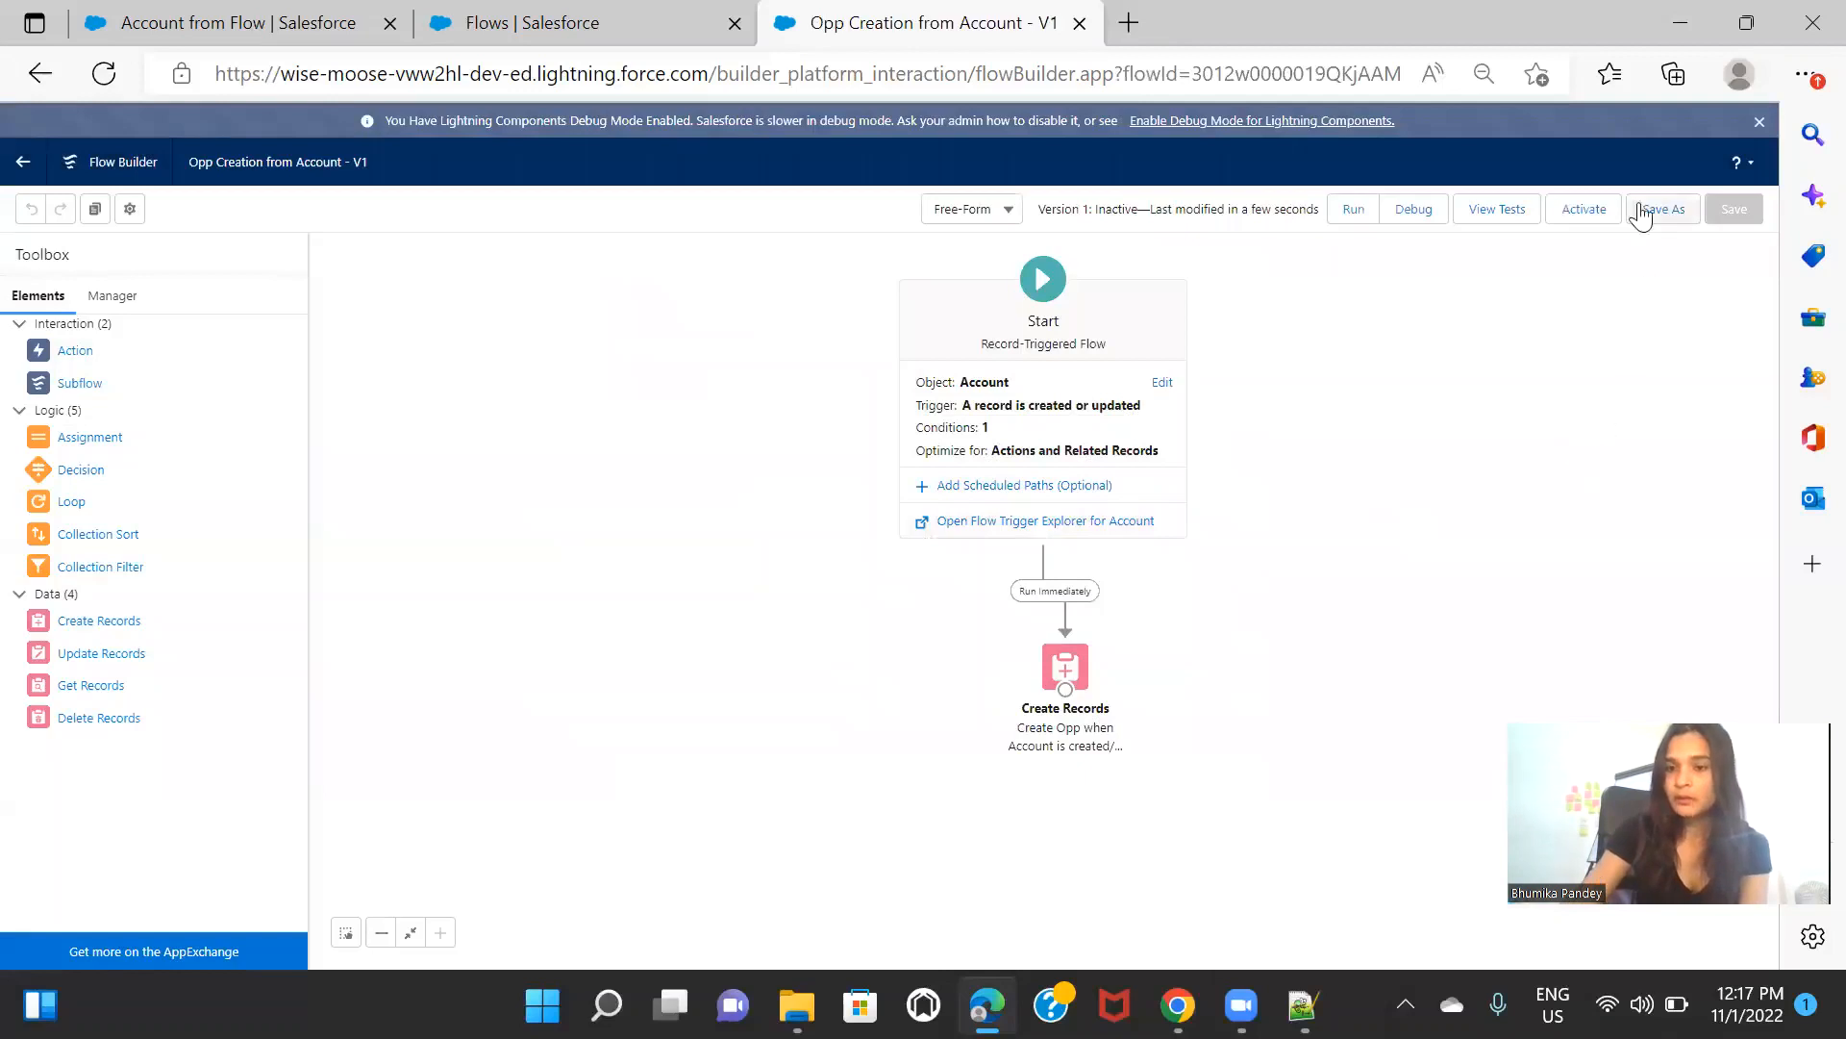
{"action": "left_click", "coordinate": [1574, 210]}
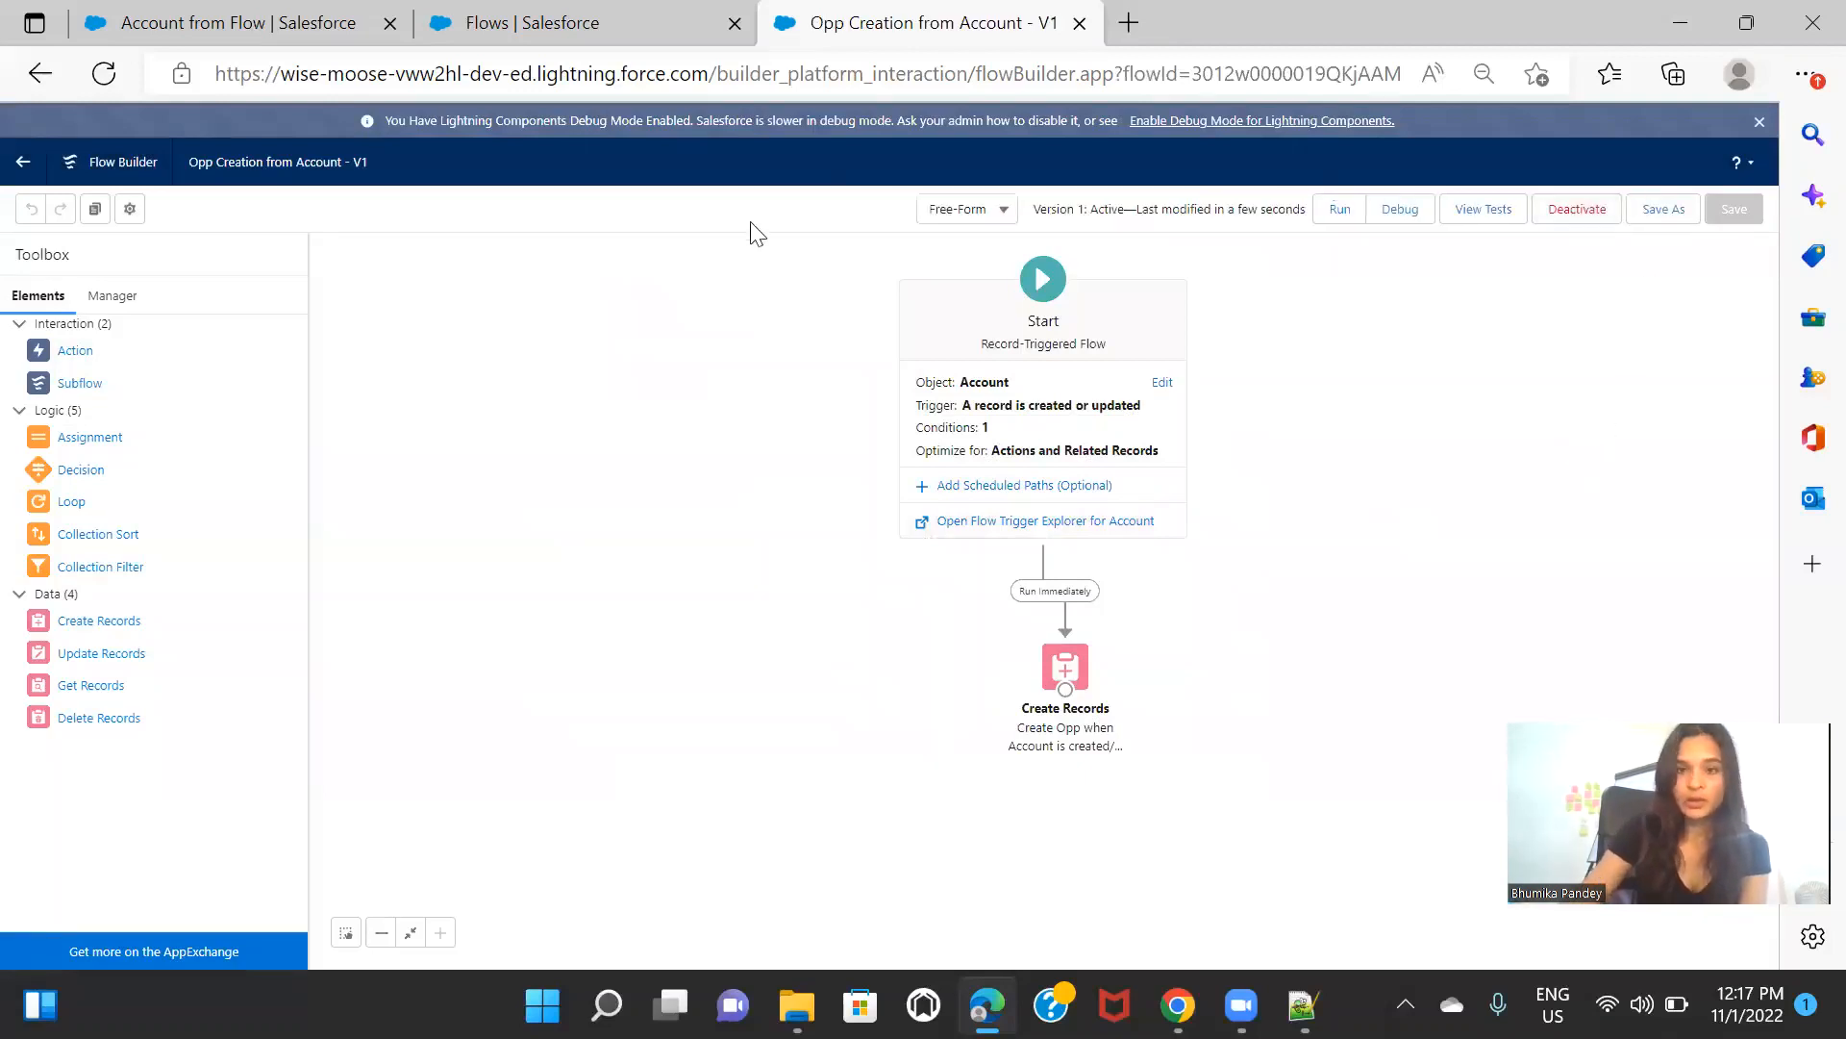
Step: Switch to the Salesforce accounts and create a Prospect account named "Acc One" with the rating Hot
{"action": "left_click", "coordinate": [250, 19]}
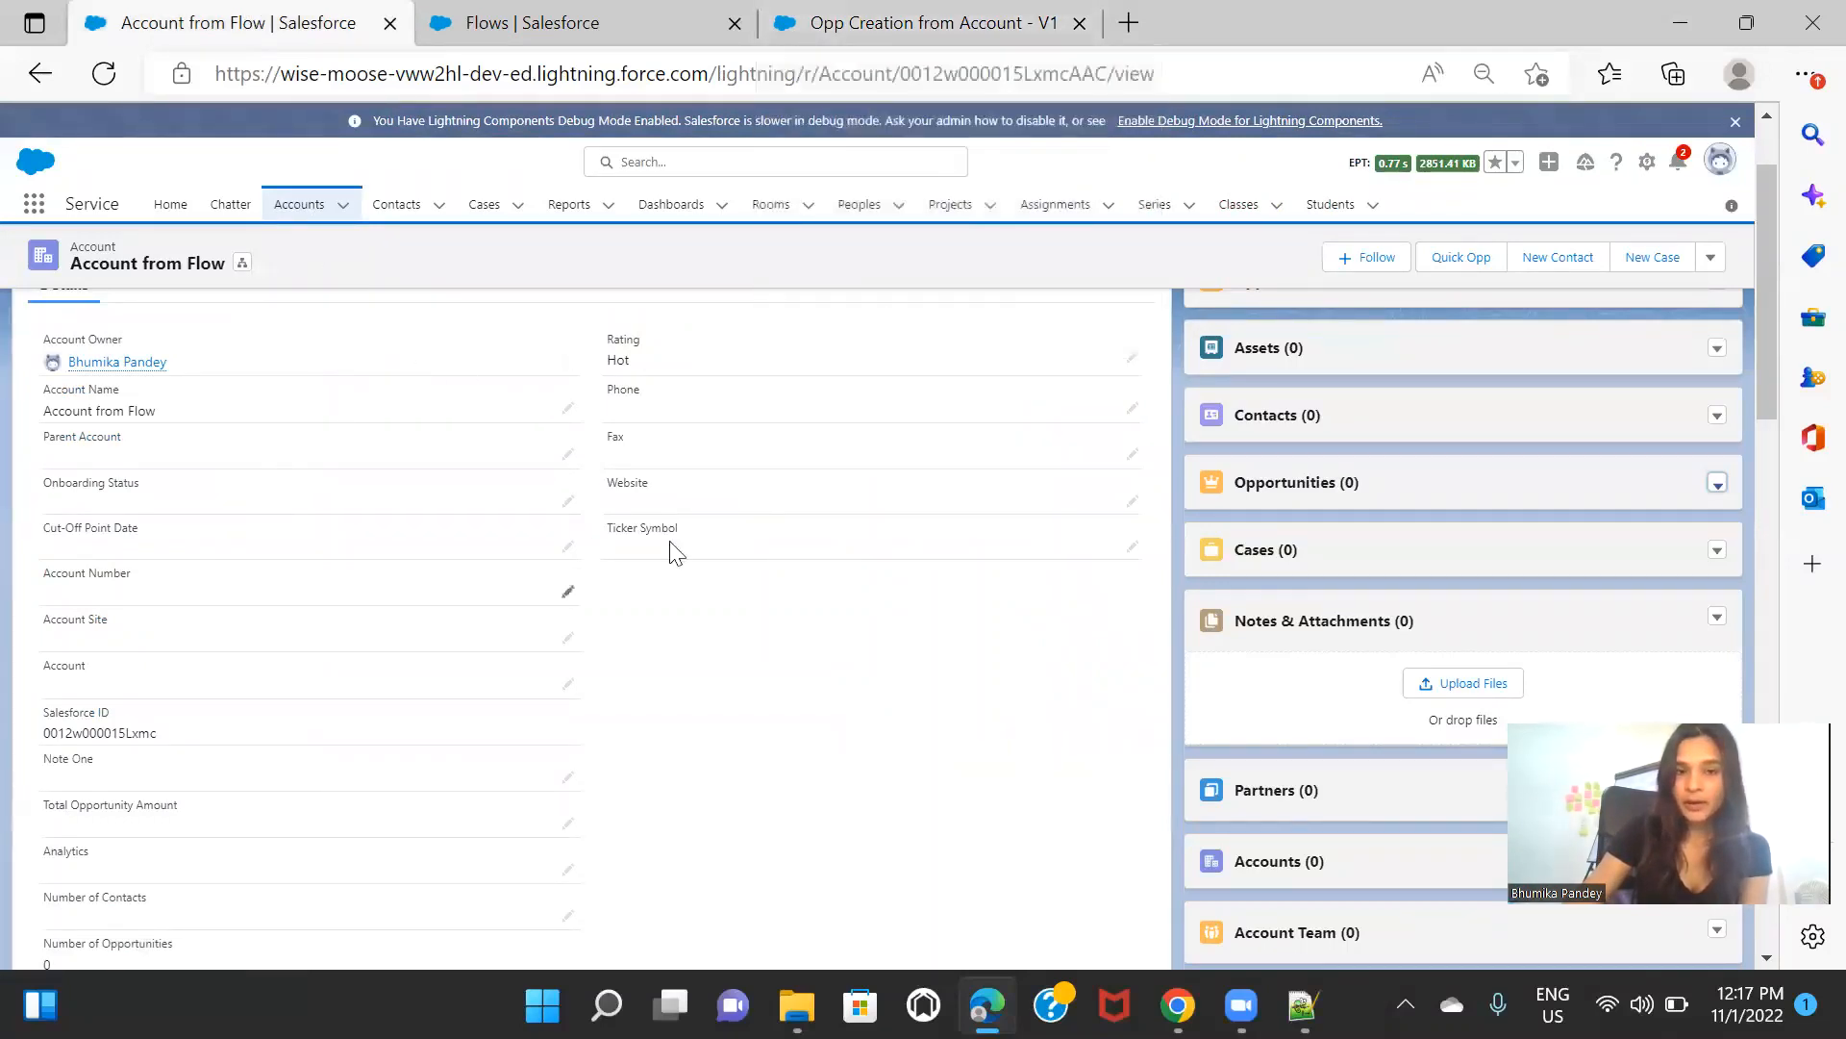
{"action": "left_click", "coordinate": [297, 205]}
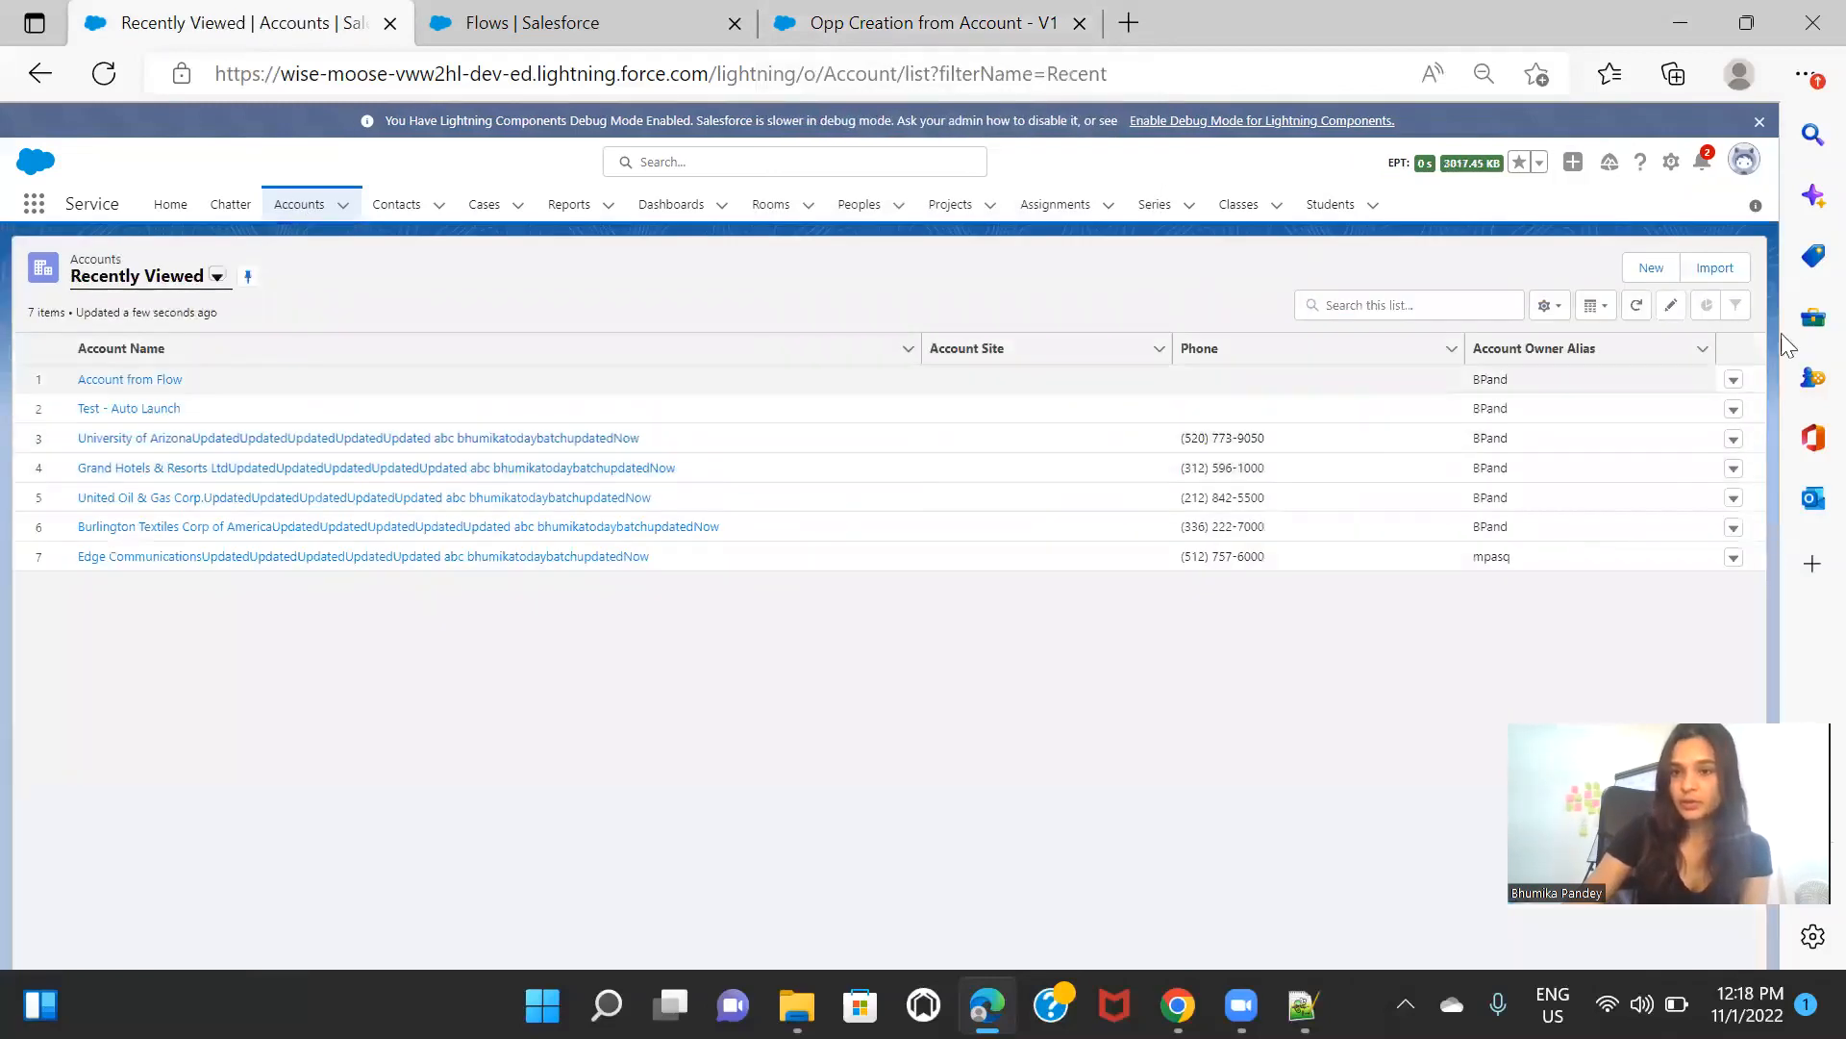
{"action": "left_click", "coordinate": [1651, 267]}
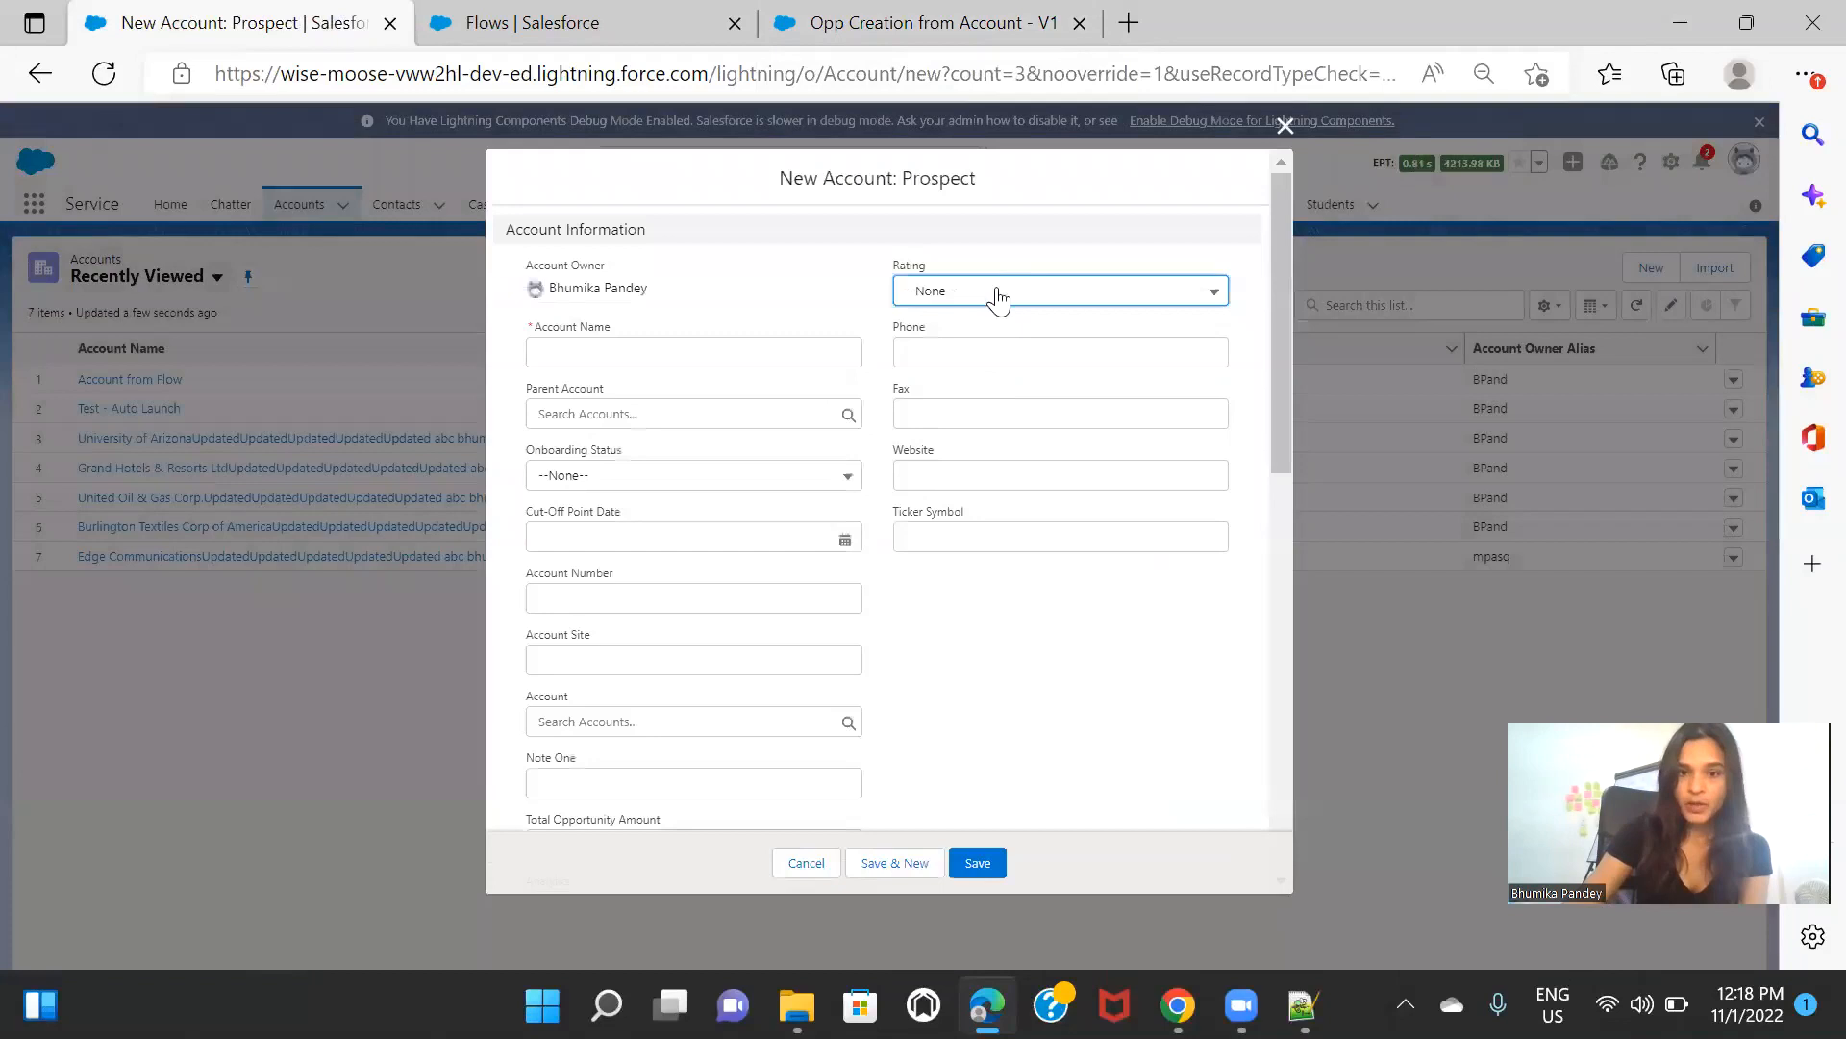
{"action": "left_click", "coordinate": [994, 290]}
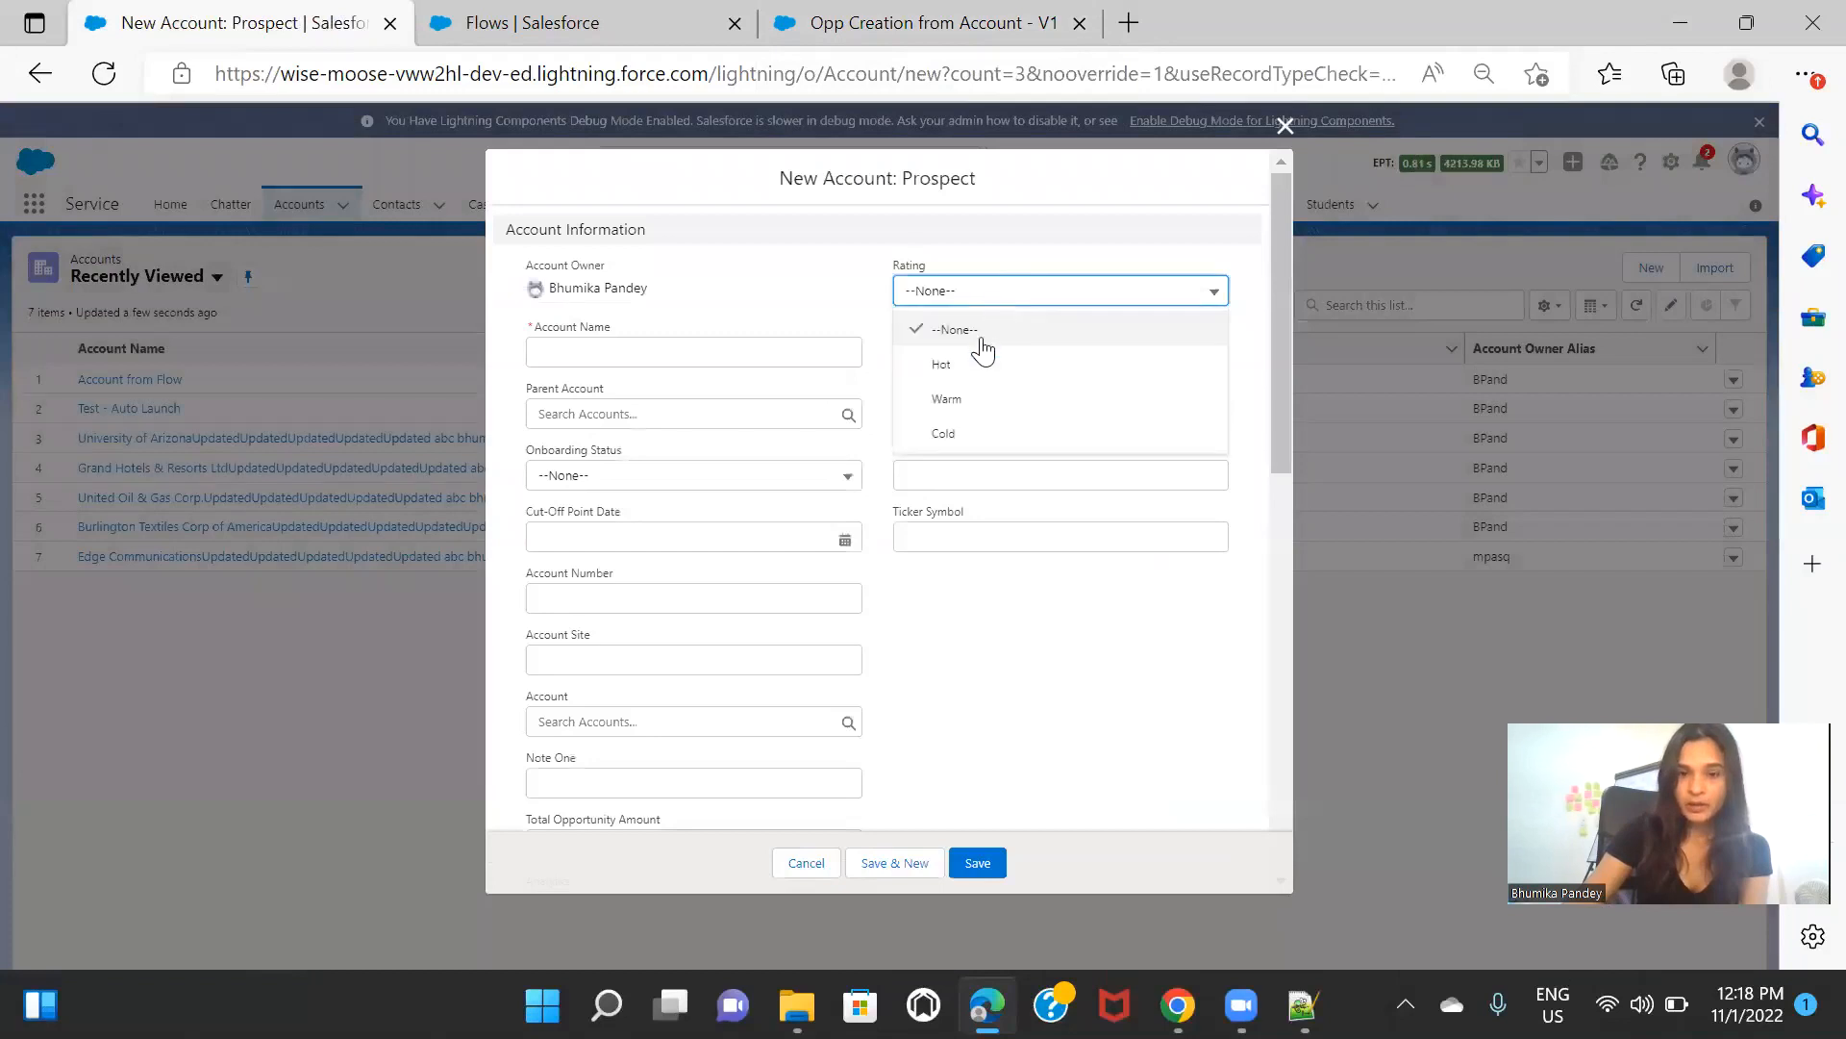
{"action": "left_click", "coordinate": [986, 364]}
{"action": "left_click", "coordinate": [661, 352]}
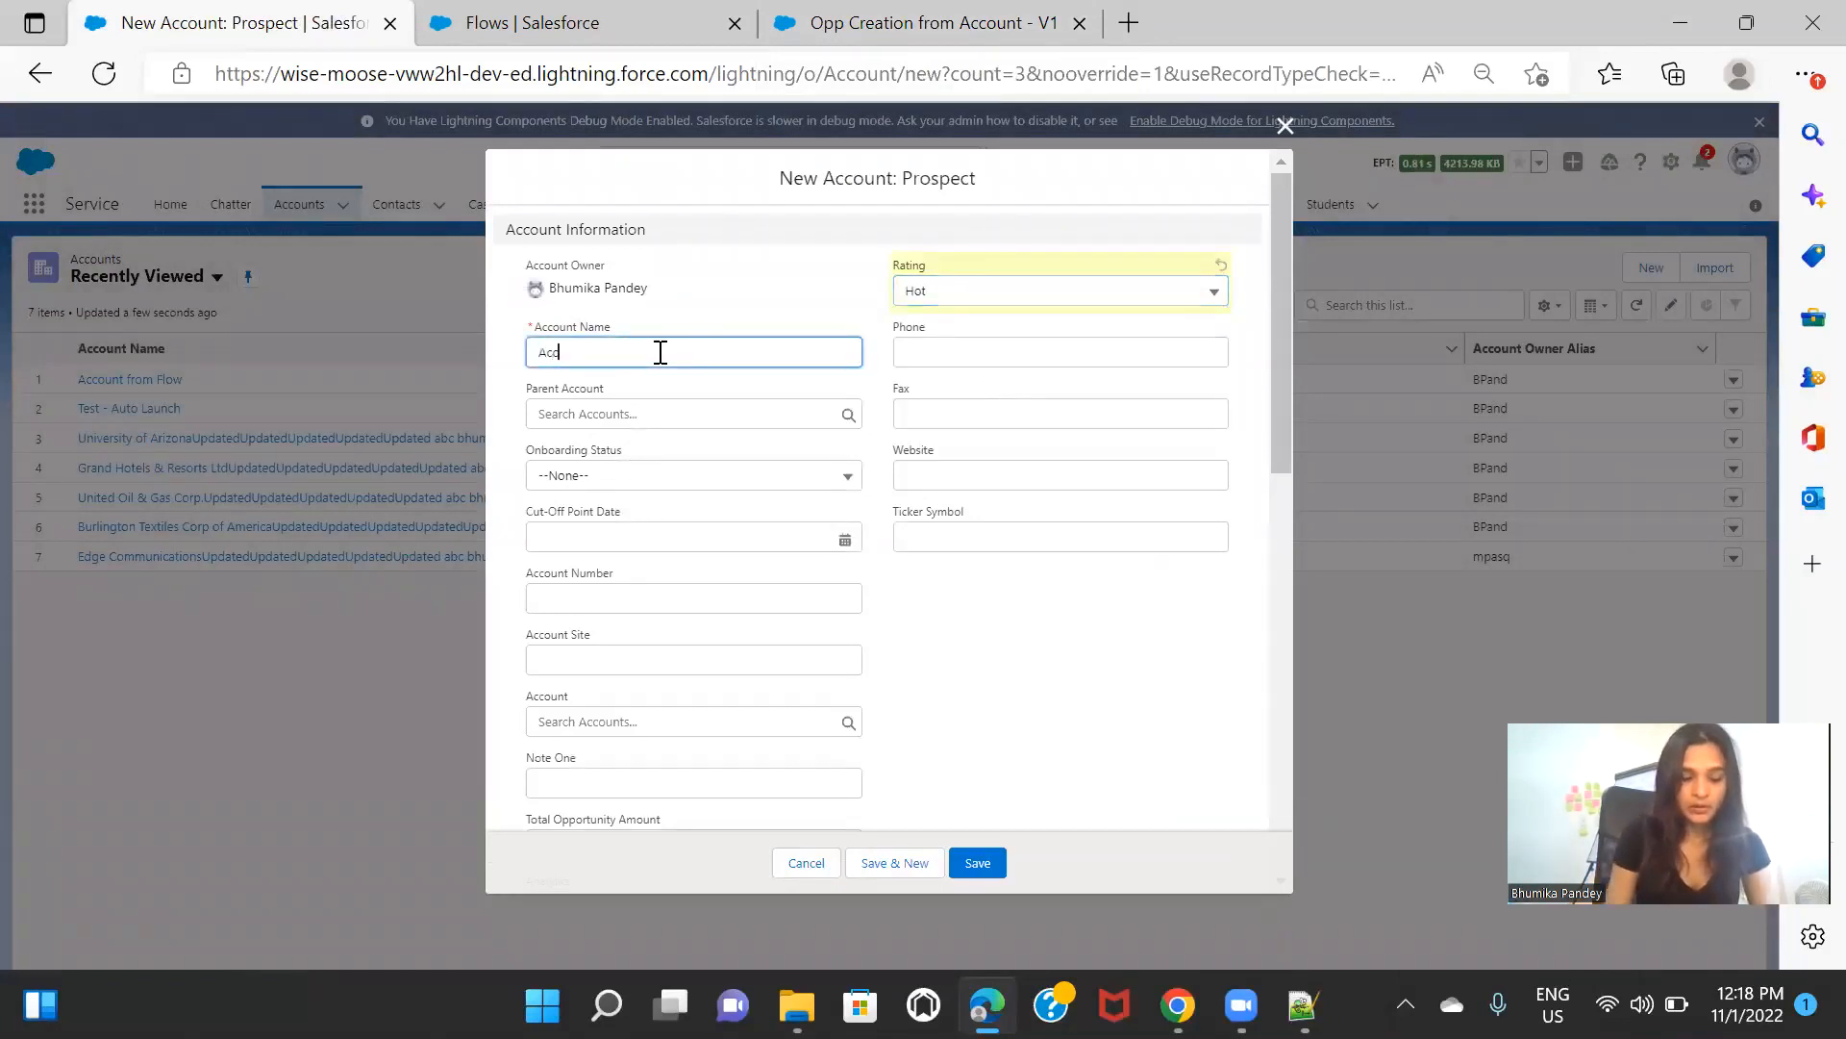
{"action": "type", "text": "Acc One"}
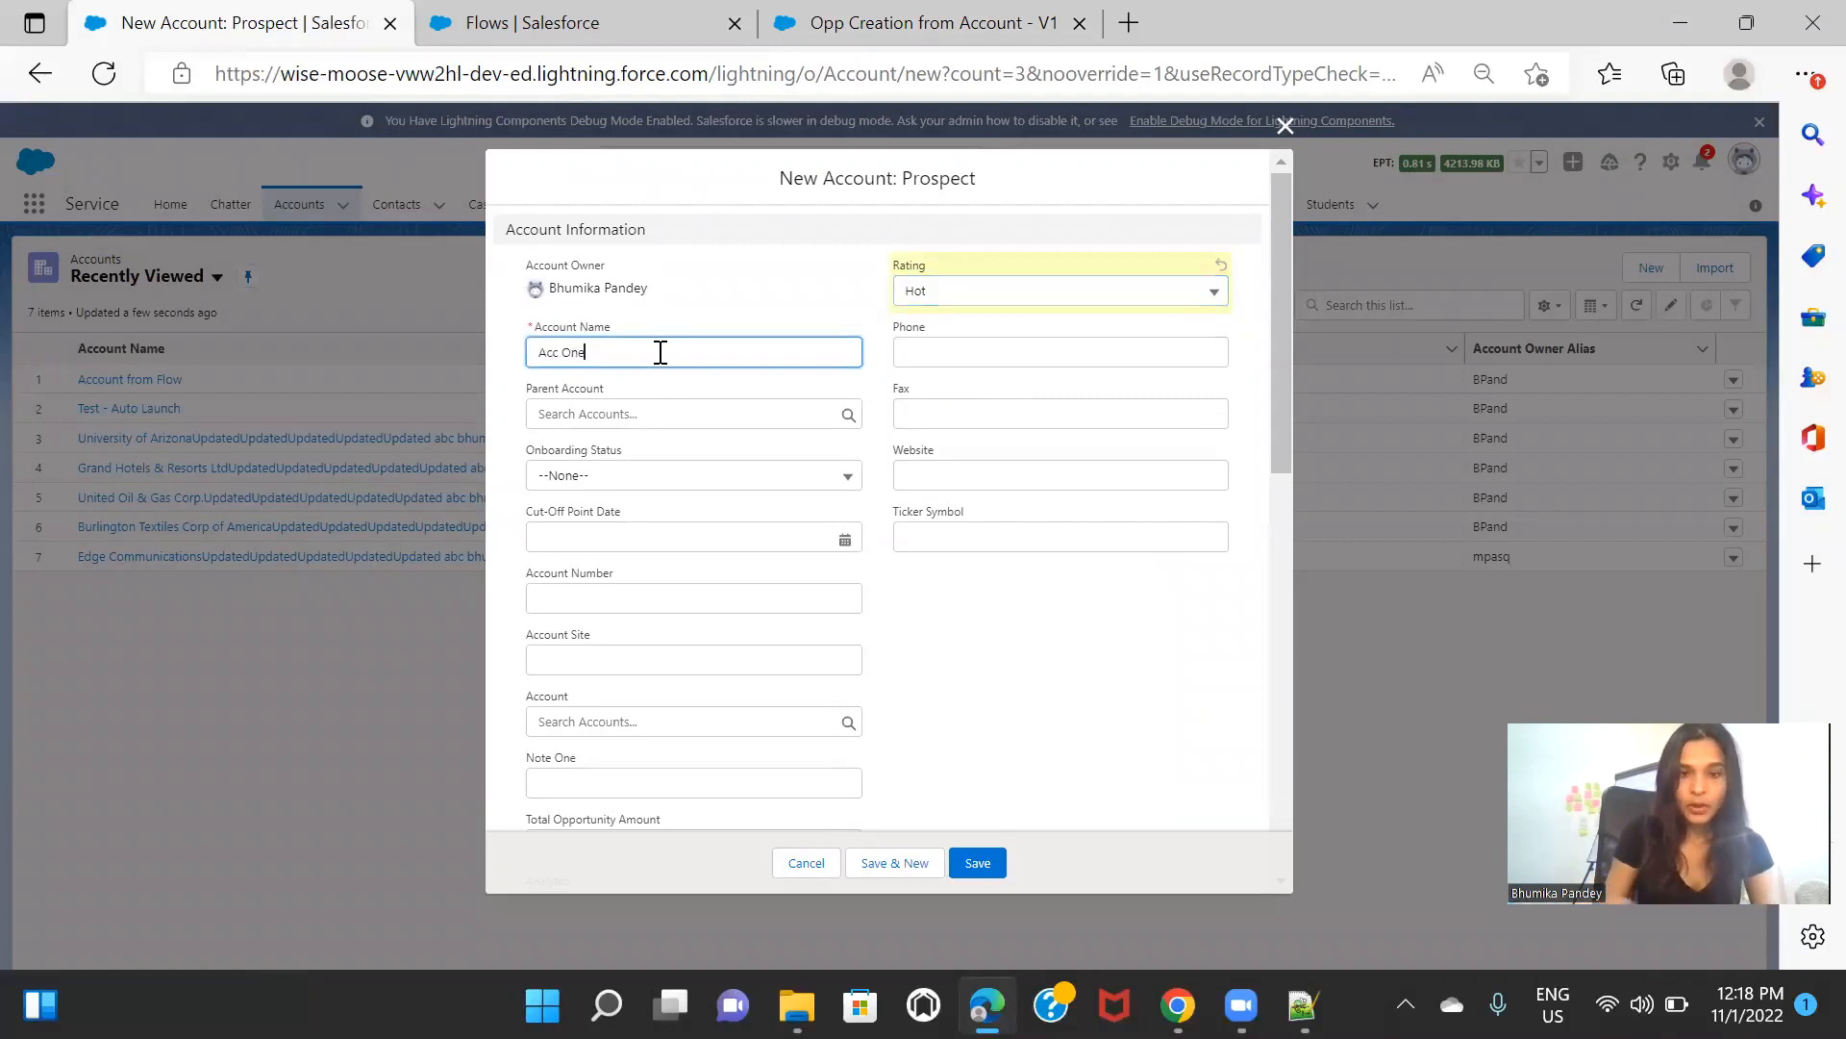
{"action": "left_click", "coordinate": [1074, 651]}
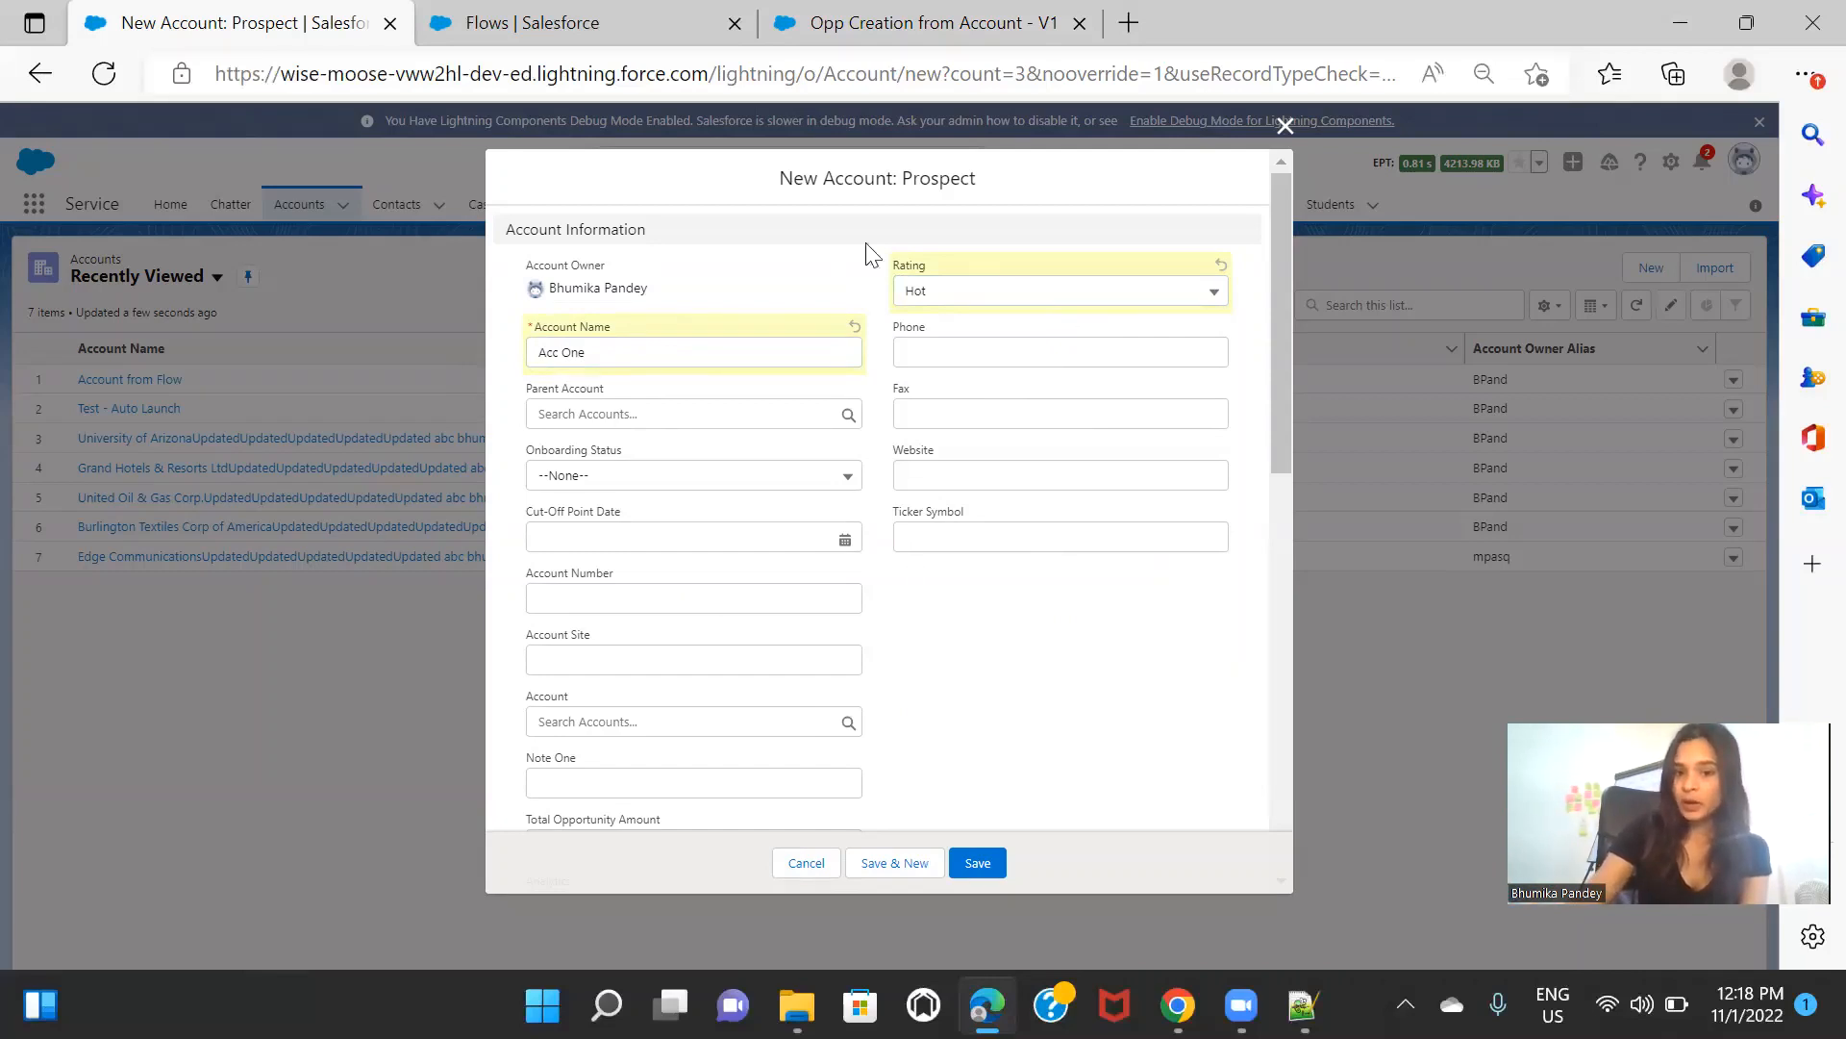
{"action": "scroll", "coordinate": [1004, 623], "scroll_direction": "down", "scroll_amount": 10}
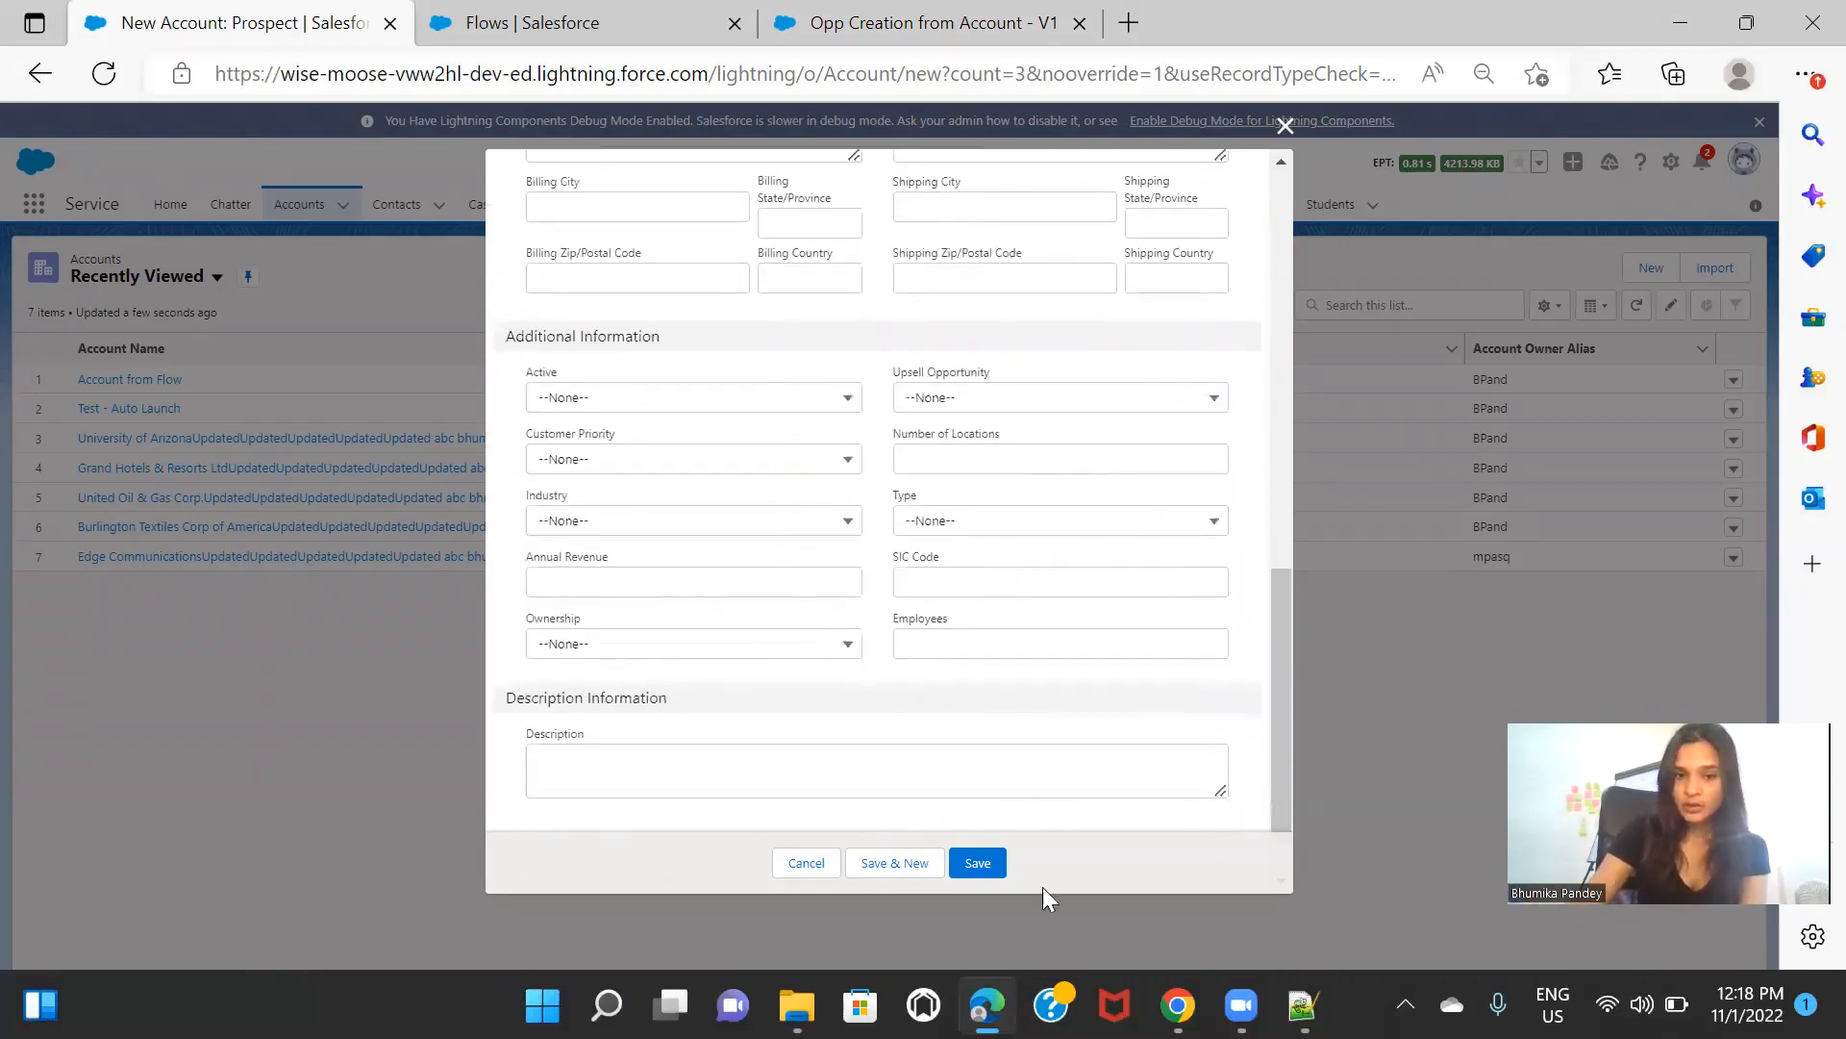
{"action": "left_click", "coordinate": [977, 862]}
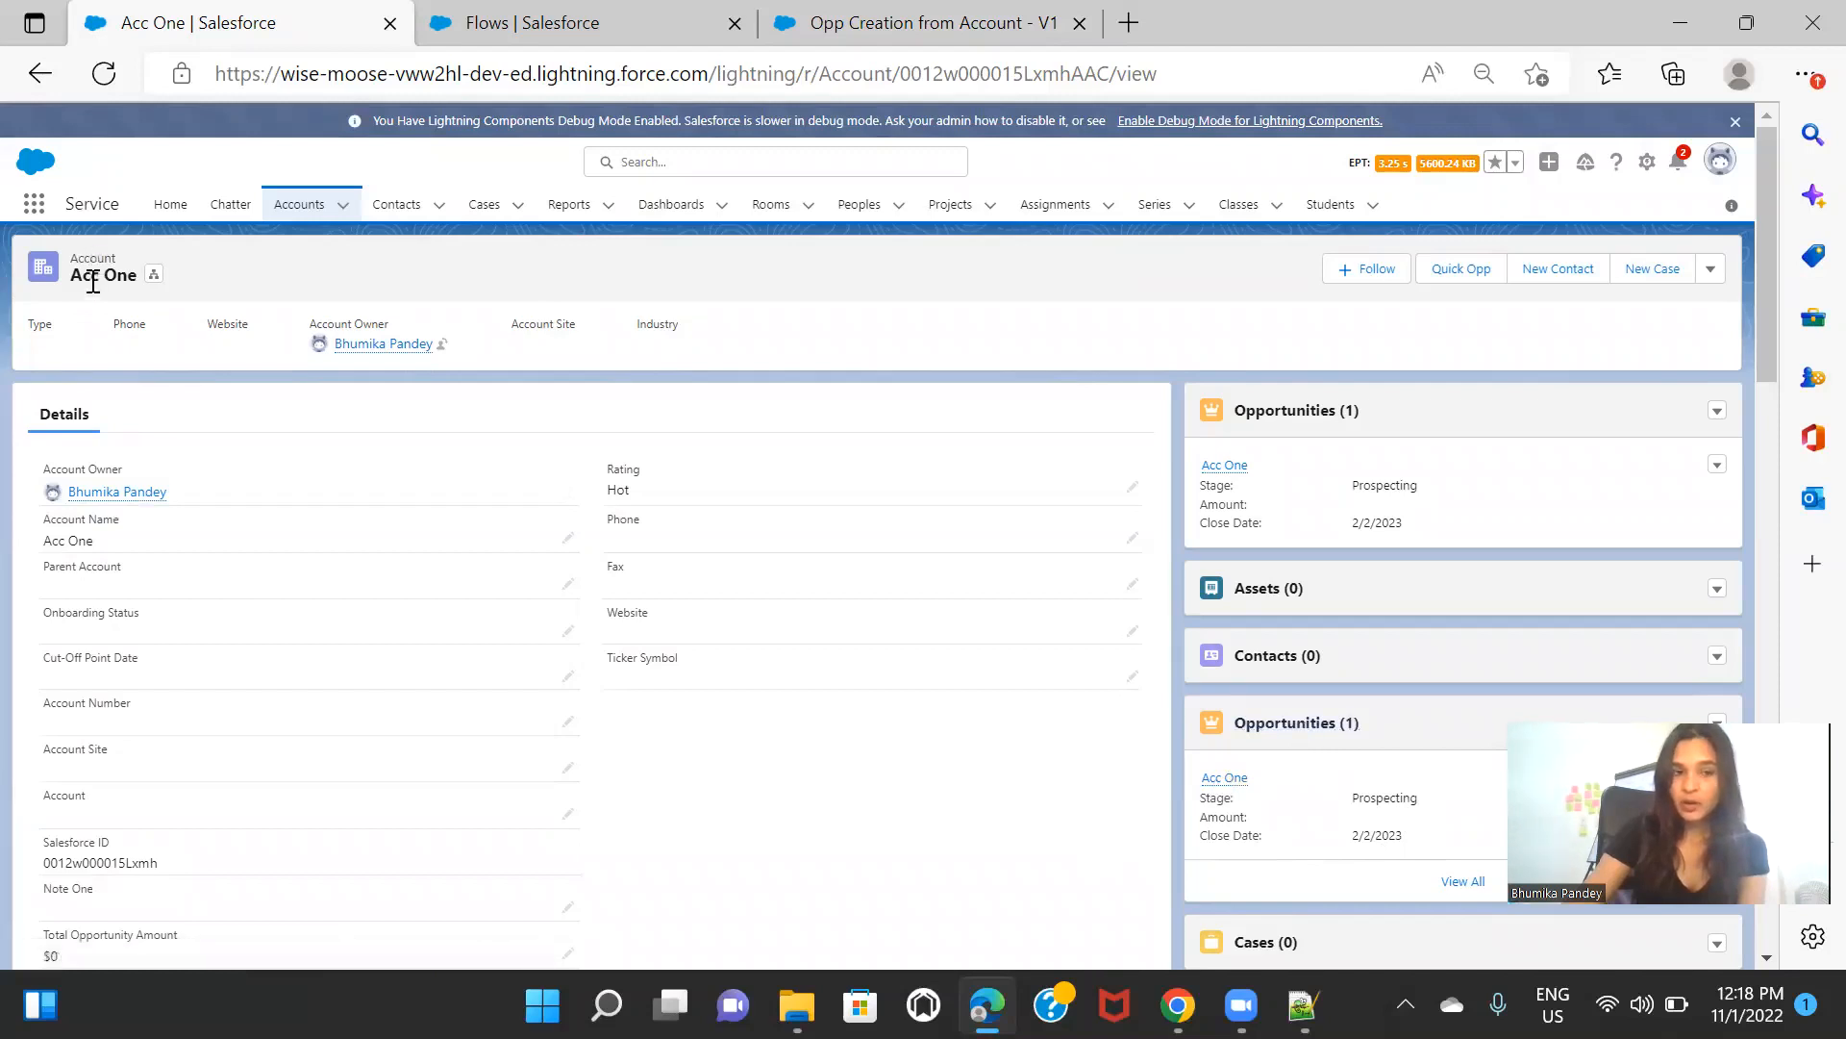
Step: Review the Acc One account's related opportunity, and save a phone number on the account to test the flow on update
{"action": "left_click", "coordinate": [1218, 787]}
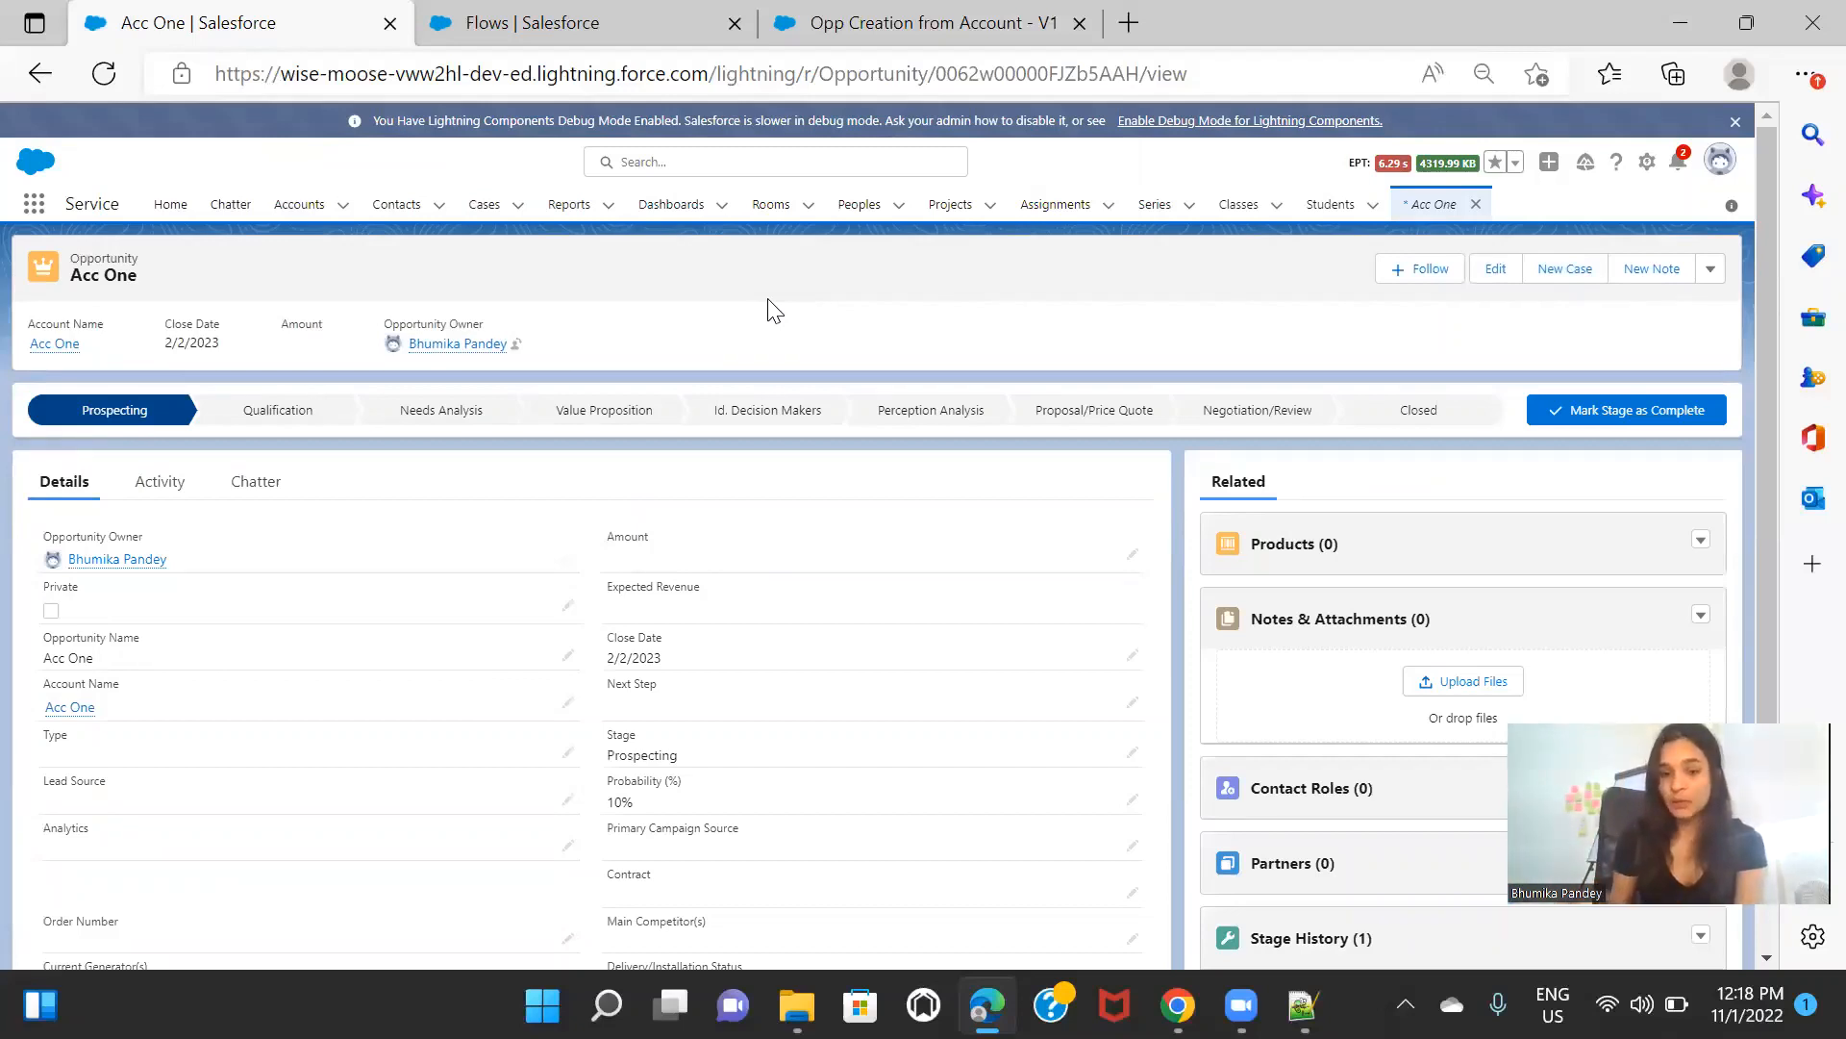
{"action": "left_click", "coordinate": [69, 346]}
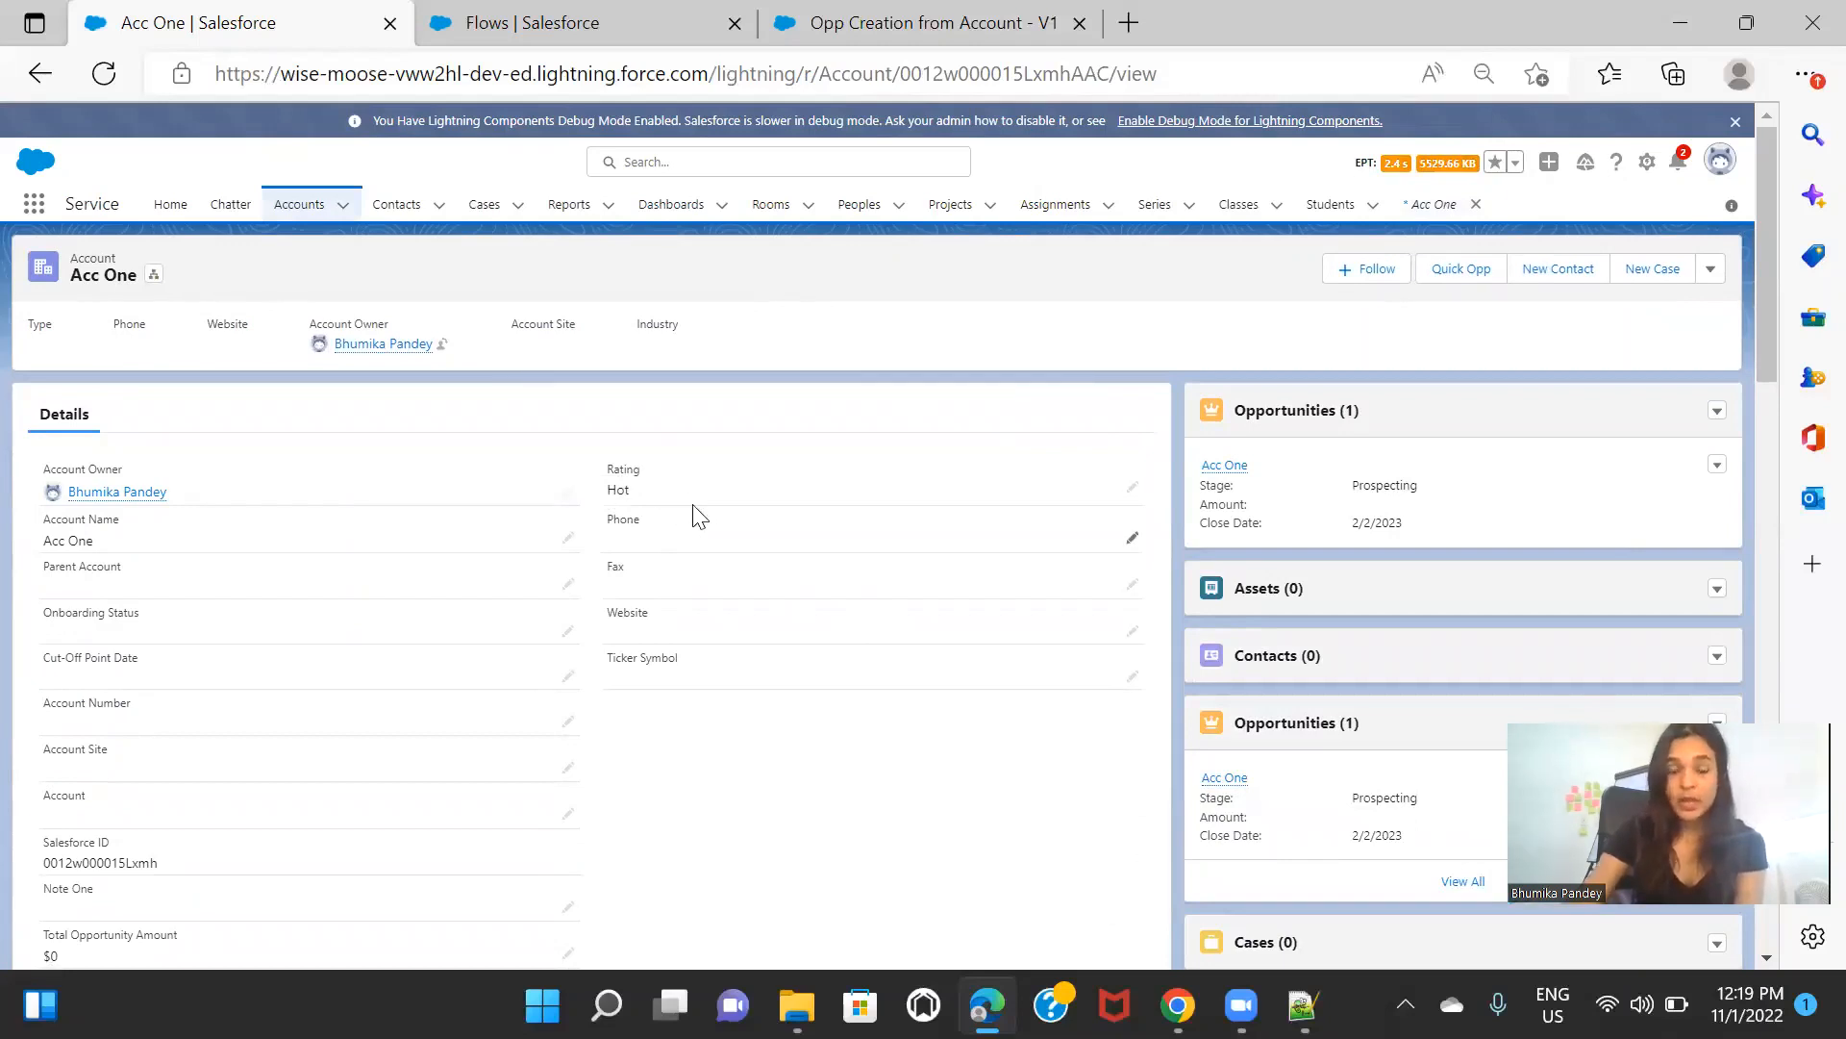
{"action": "left_click", "coordinate": [1132, 539]}
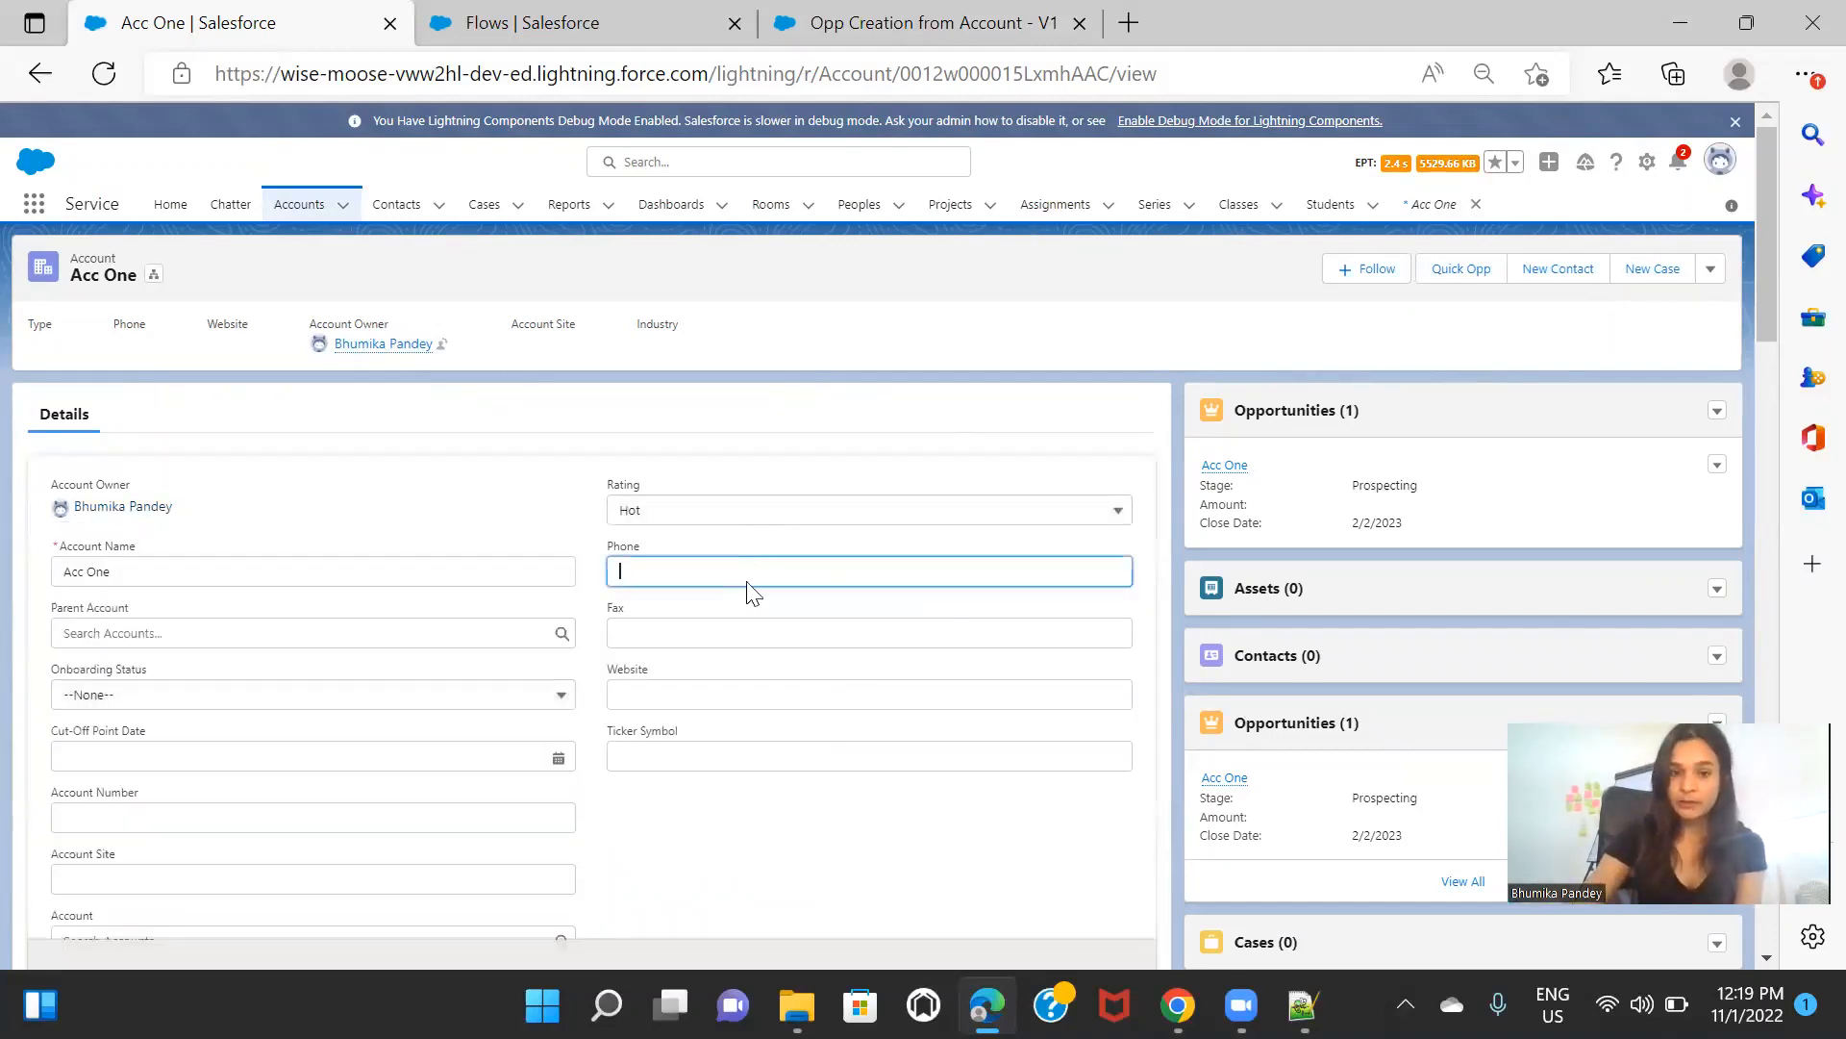
{"action": "type", "text": "868768768"}
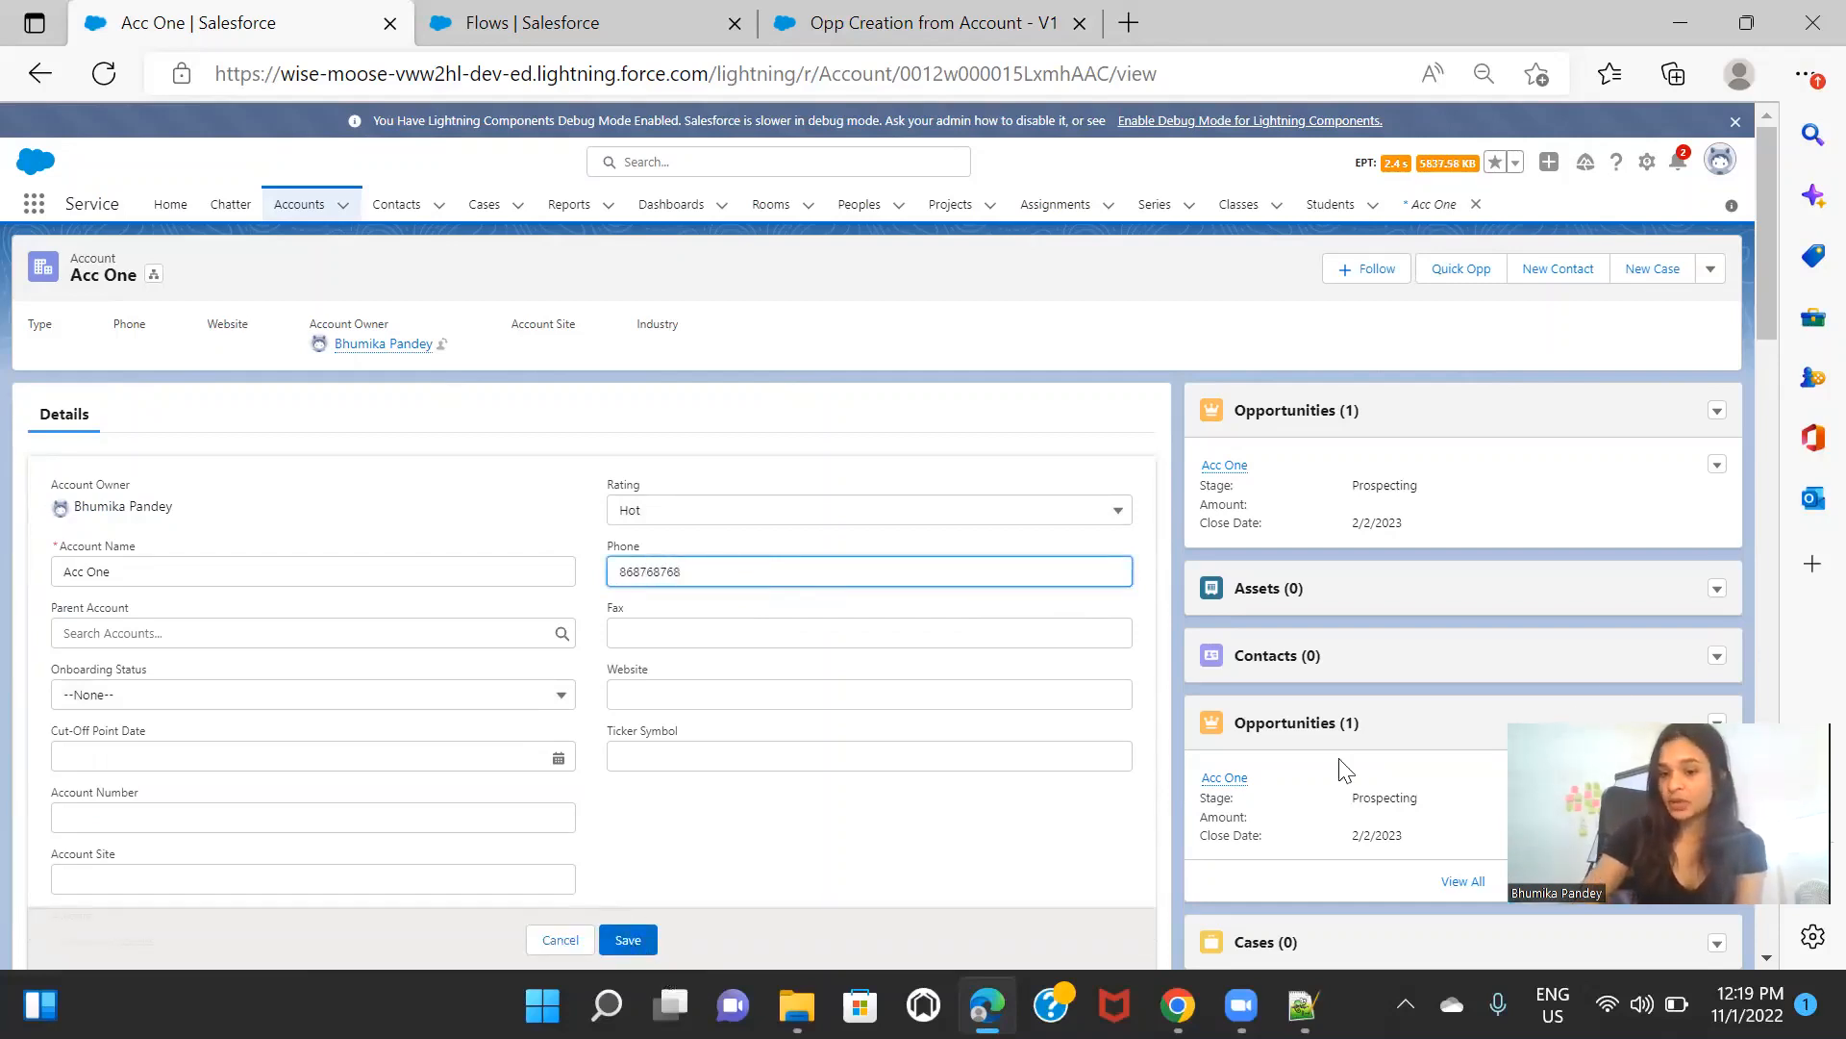
{"action": "left_click", "coordinate": [628, 940]}
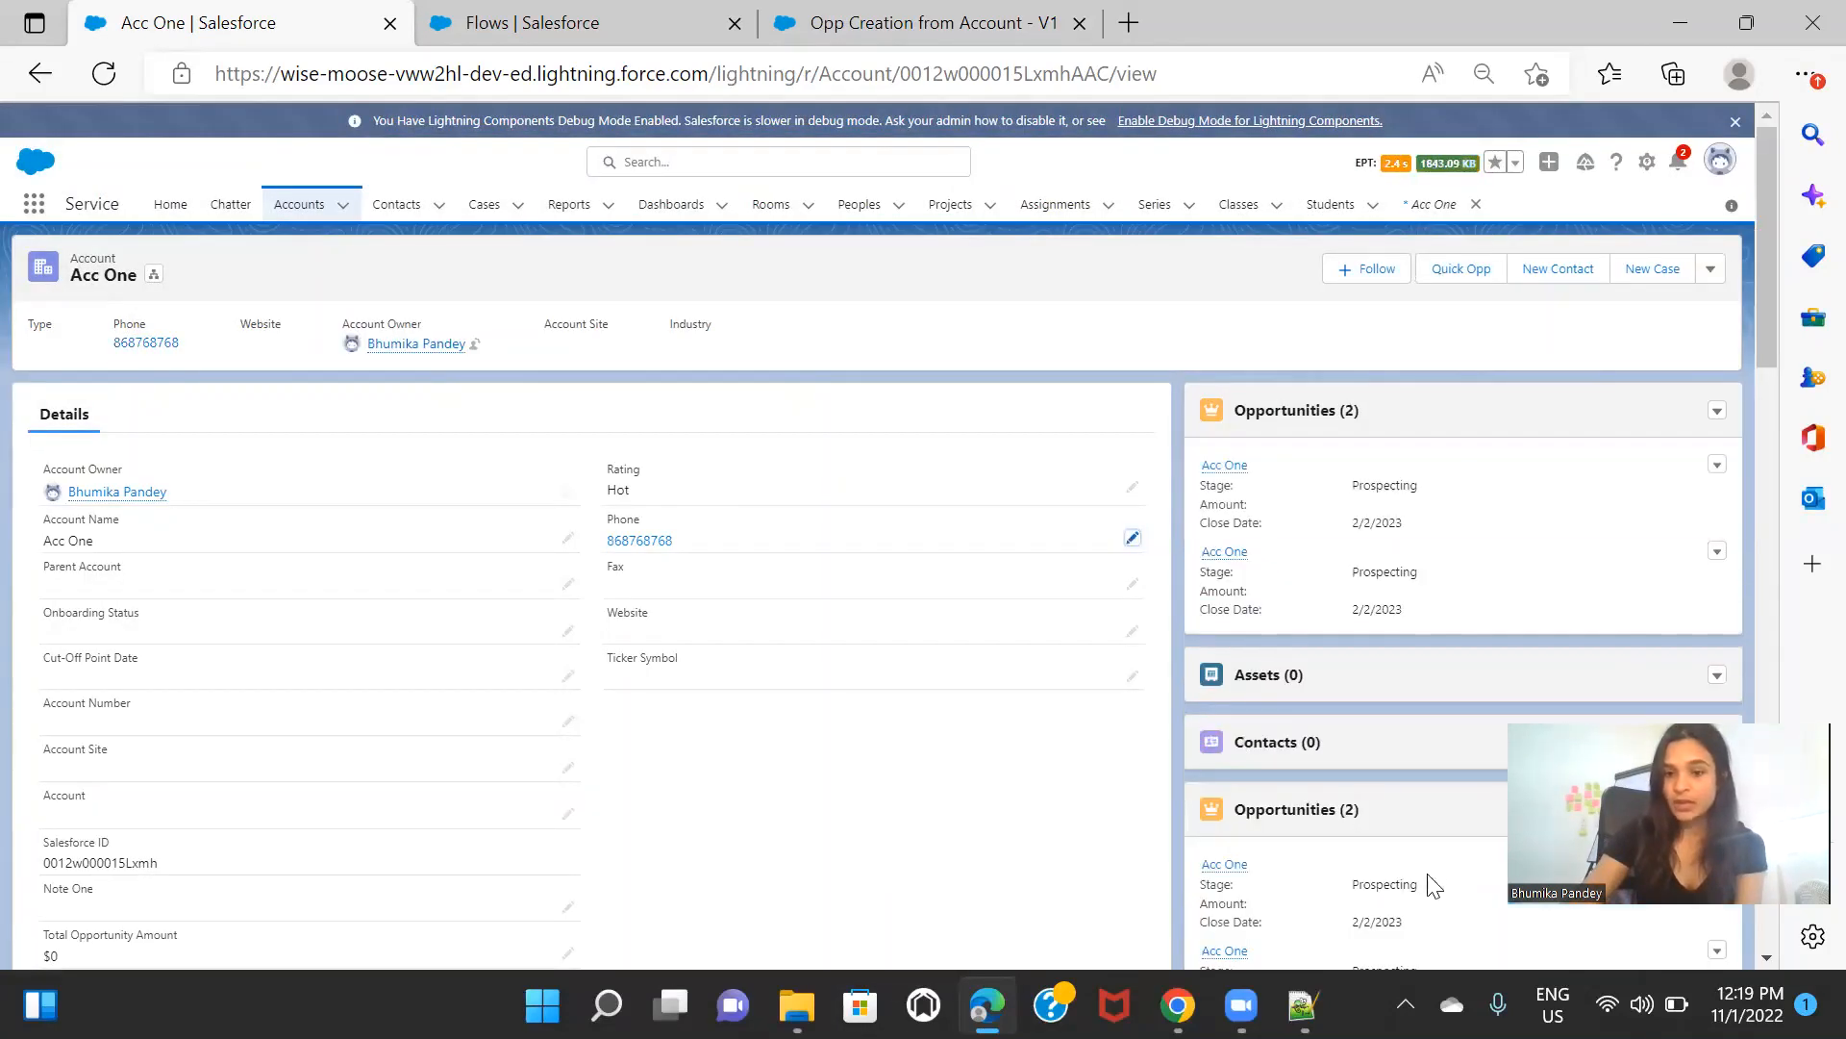
{"action": "scroll", "coordinate": [1053, 770], "scroll_direction": "down", "scroll_amount": 1}
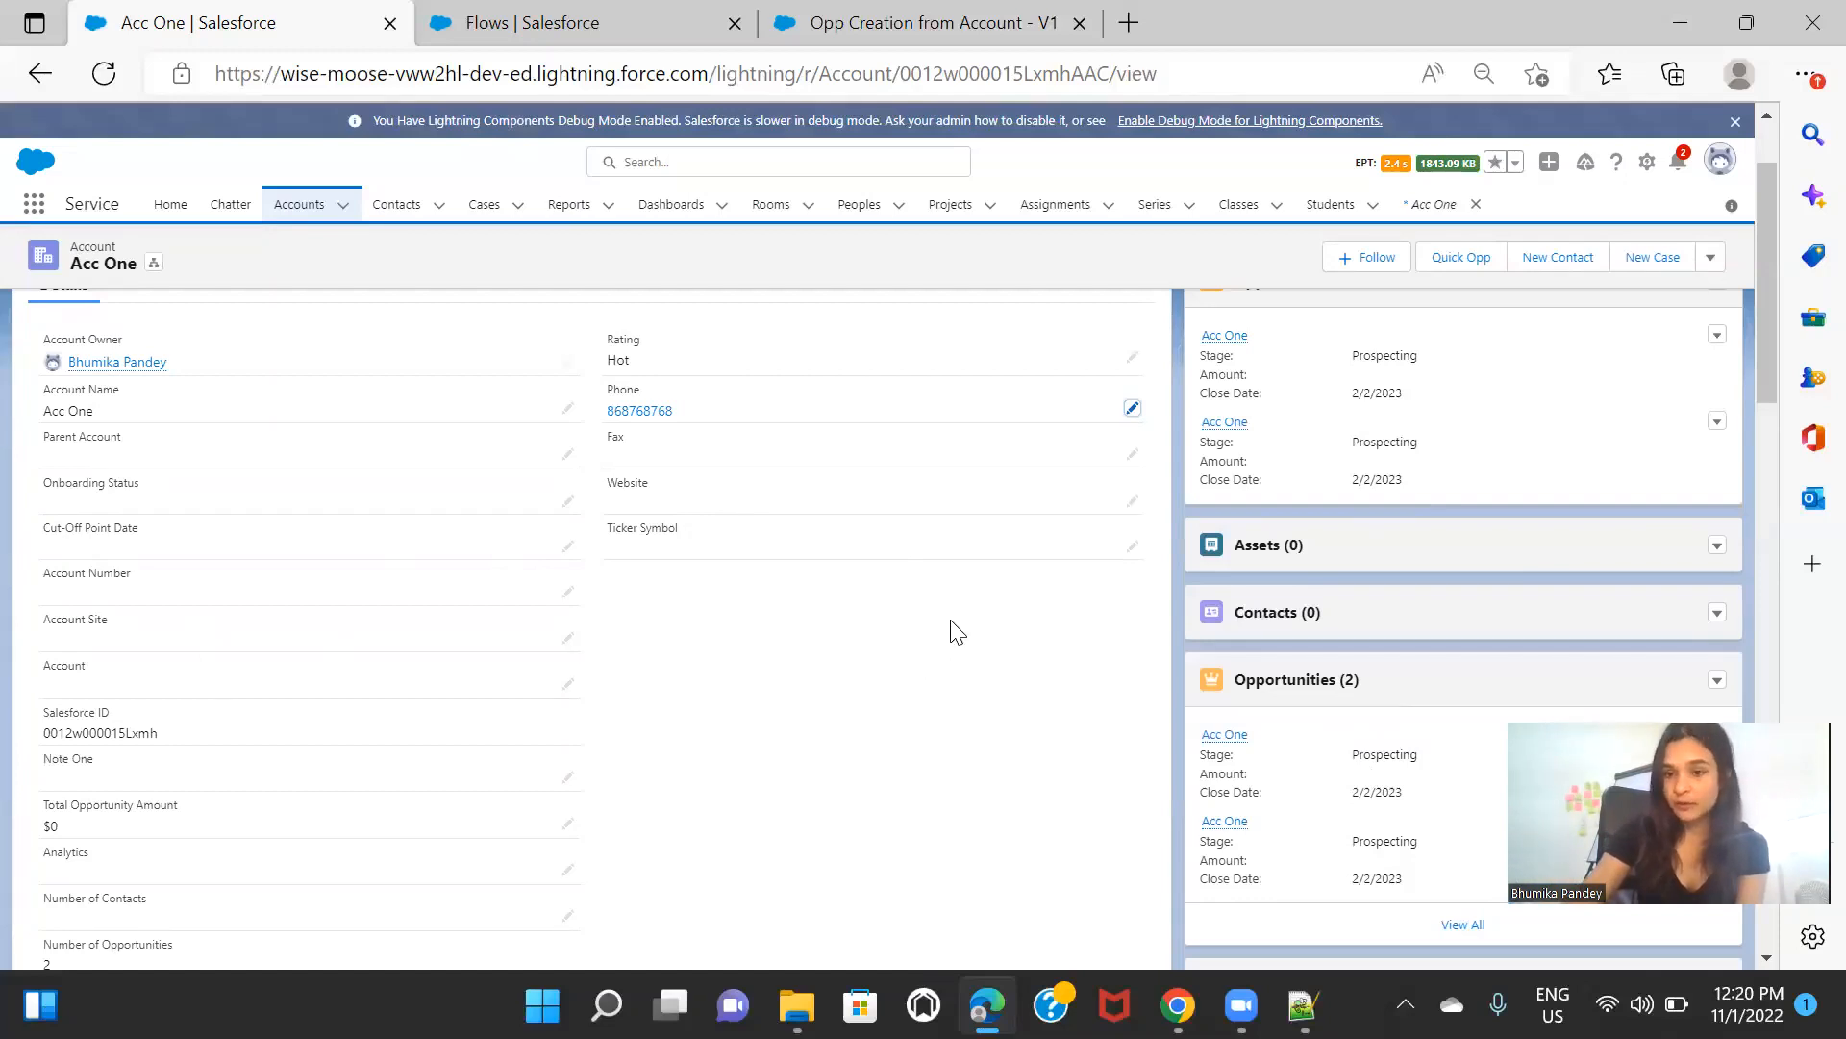
Step: Switch to the Opp Creation from Account flow and add a second Start entry condition: Rating Is Changed with the value $GlobalConstant.True
{"action": "left_click", "coordinate": [885, 24]}
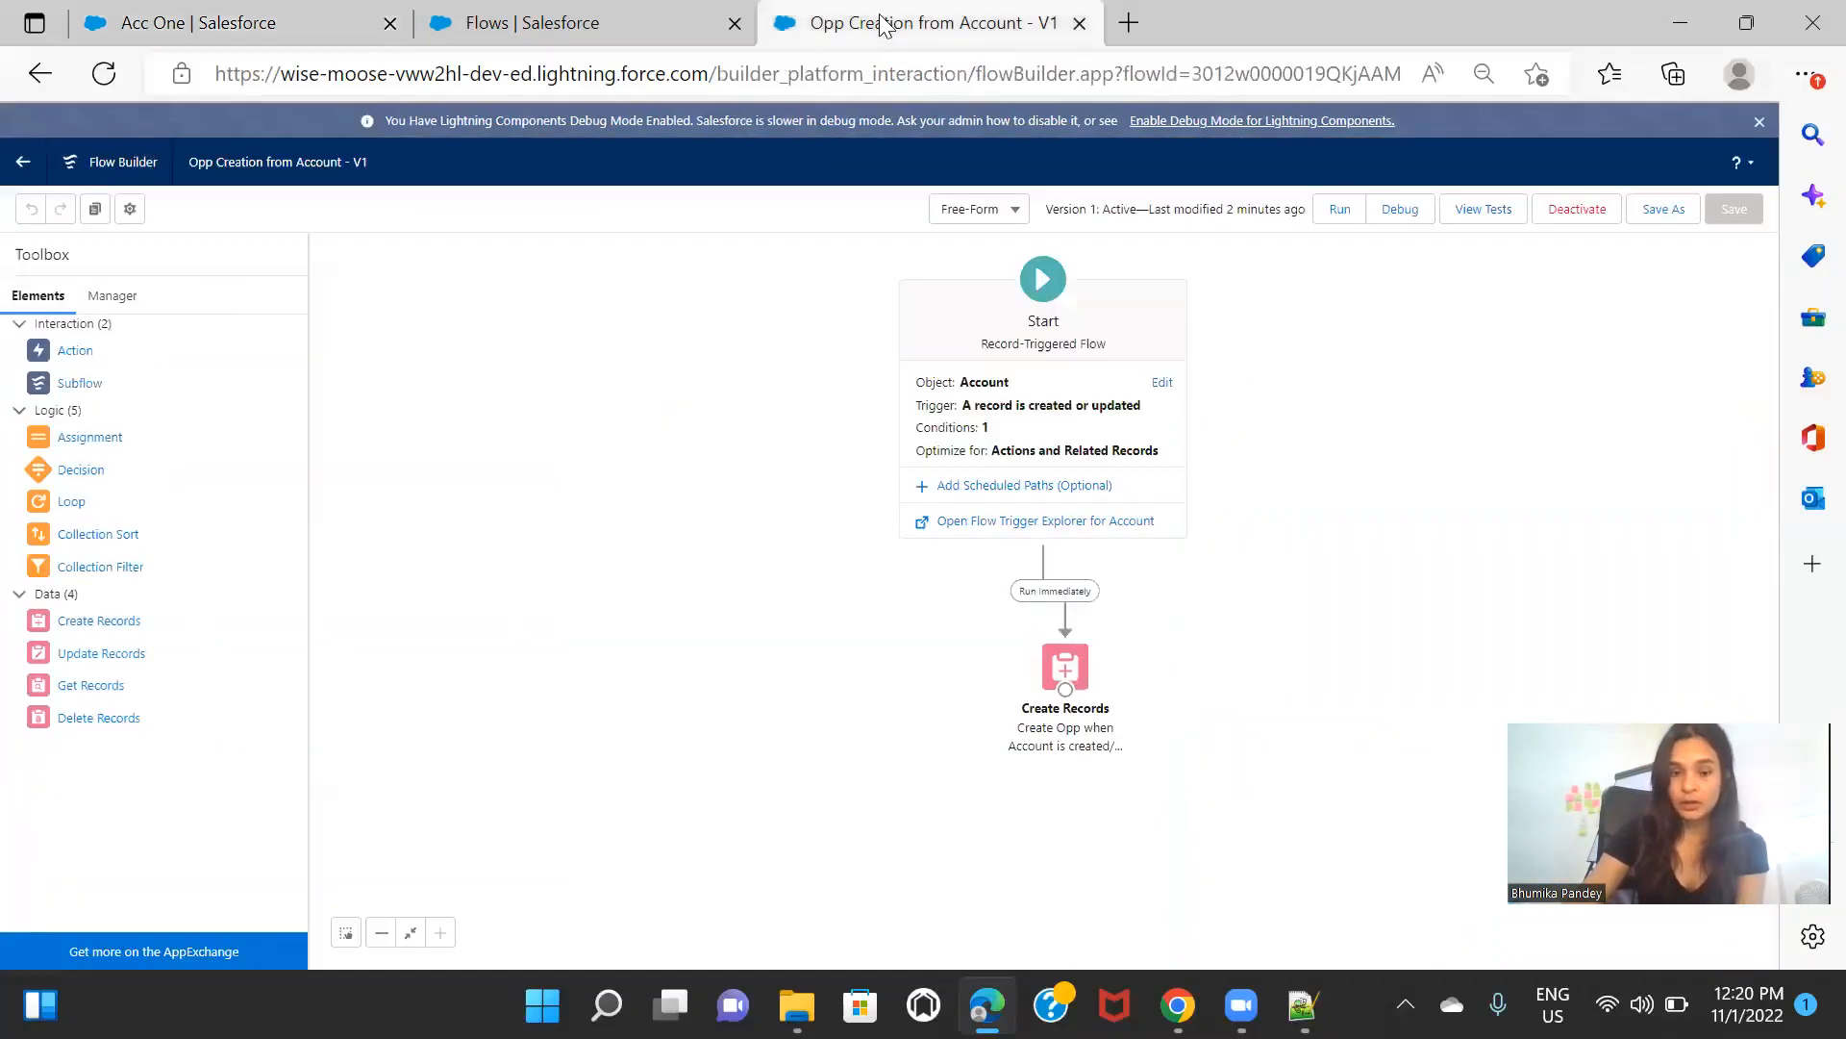
{"action": "left_click", "coordinate": [1164, 383]}
{"action": "scroll", "coordinate": [1029, 529], "scroll_direction": "down", "scroll_amount": 1}
{"action": "scroll", "coordinate": [1029, 528], "scroll_direction": "down", "scroll_amount": 2}
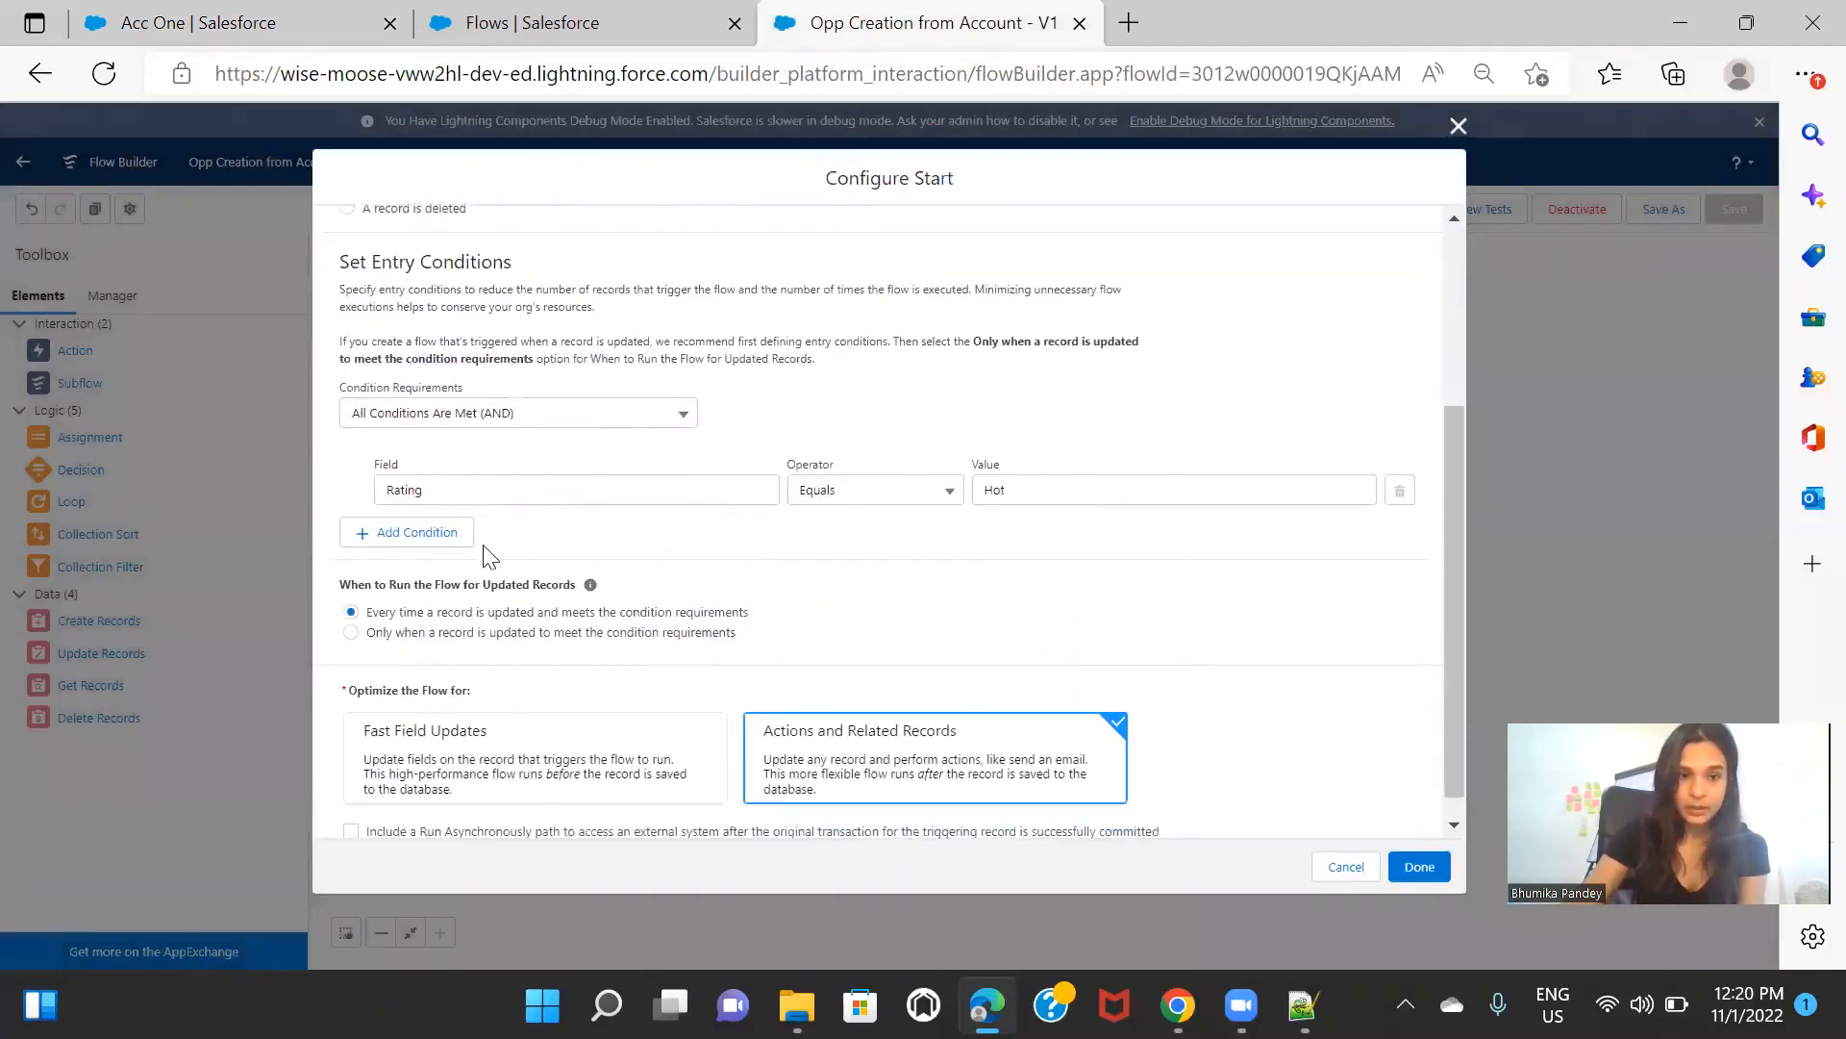
{"action": "left_click", "coordinate": [448, 530]}
{"action": "left_click", "coordinate": [628, 552]}
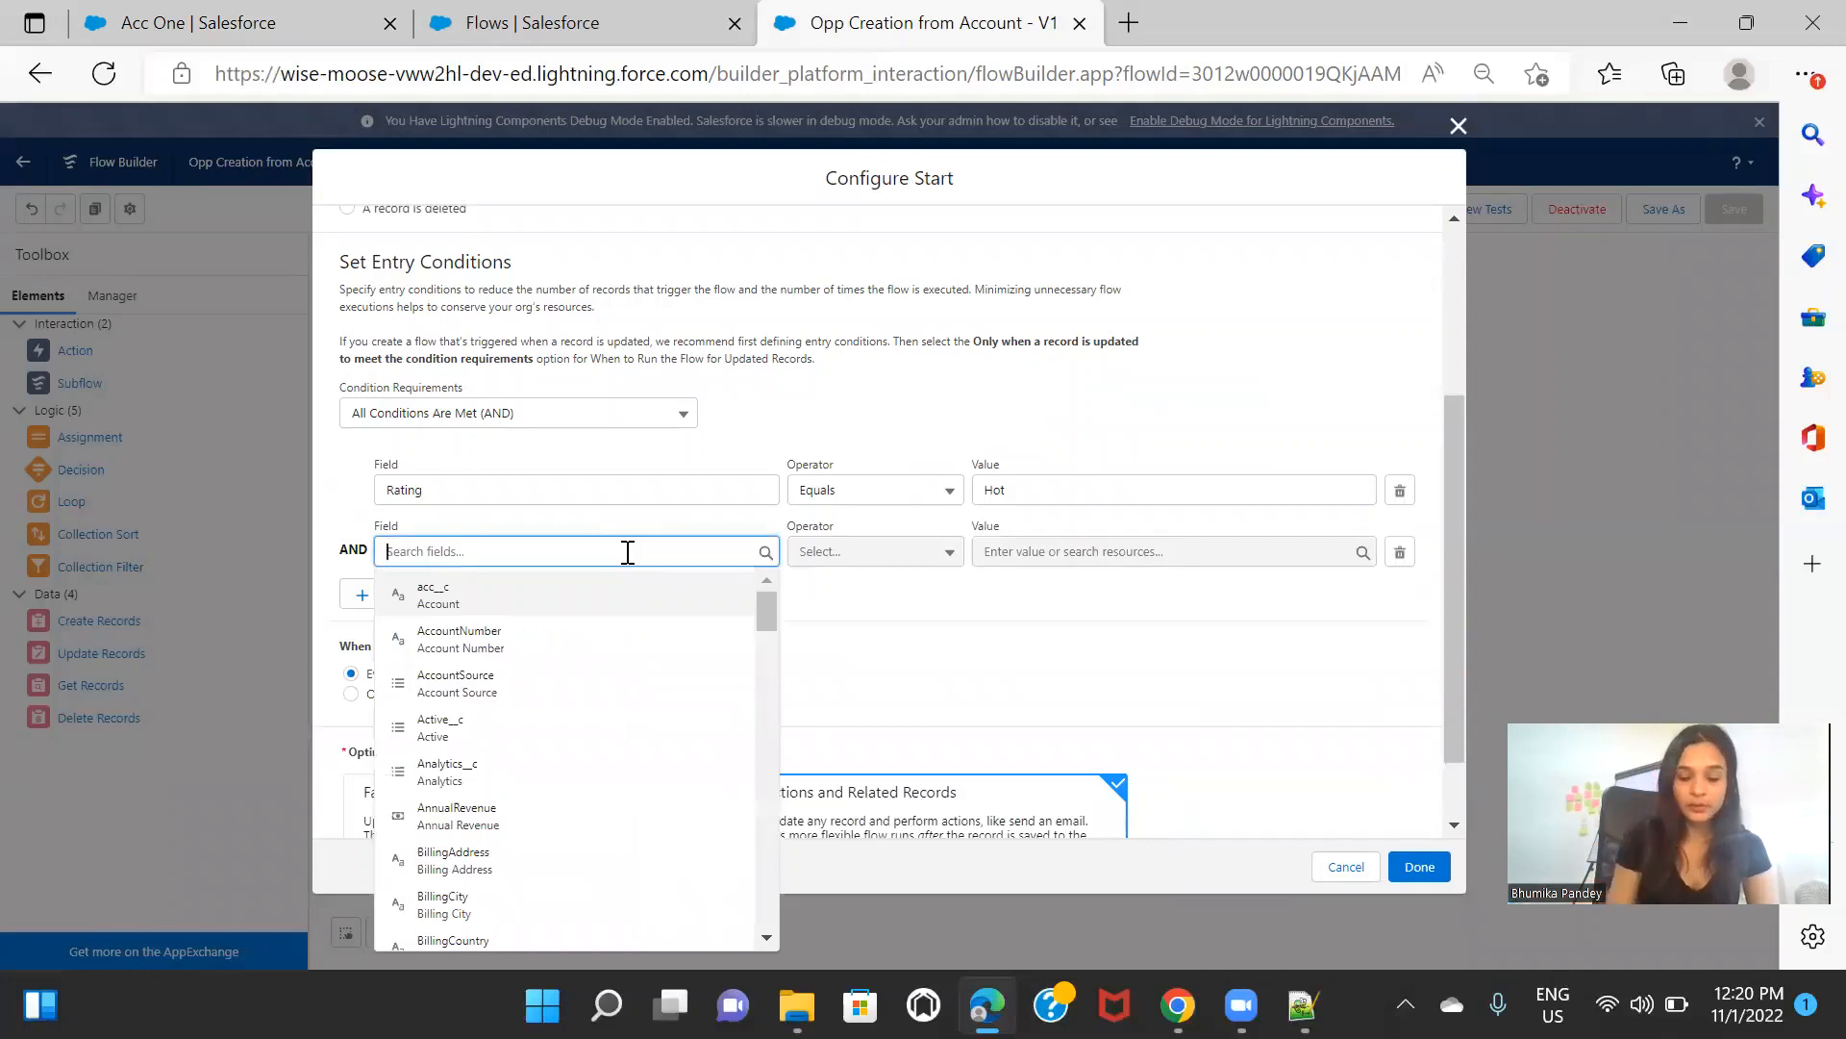
{"action": "type", "text": "rat"}
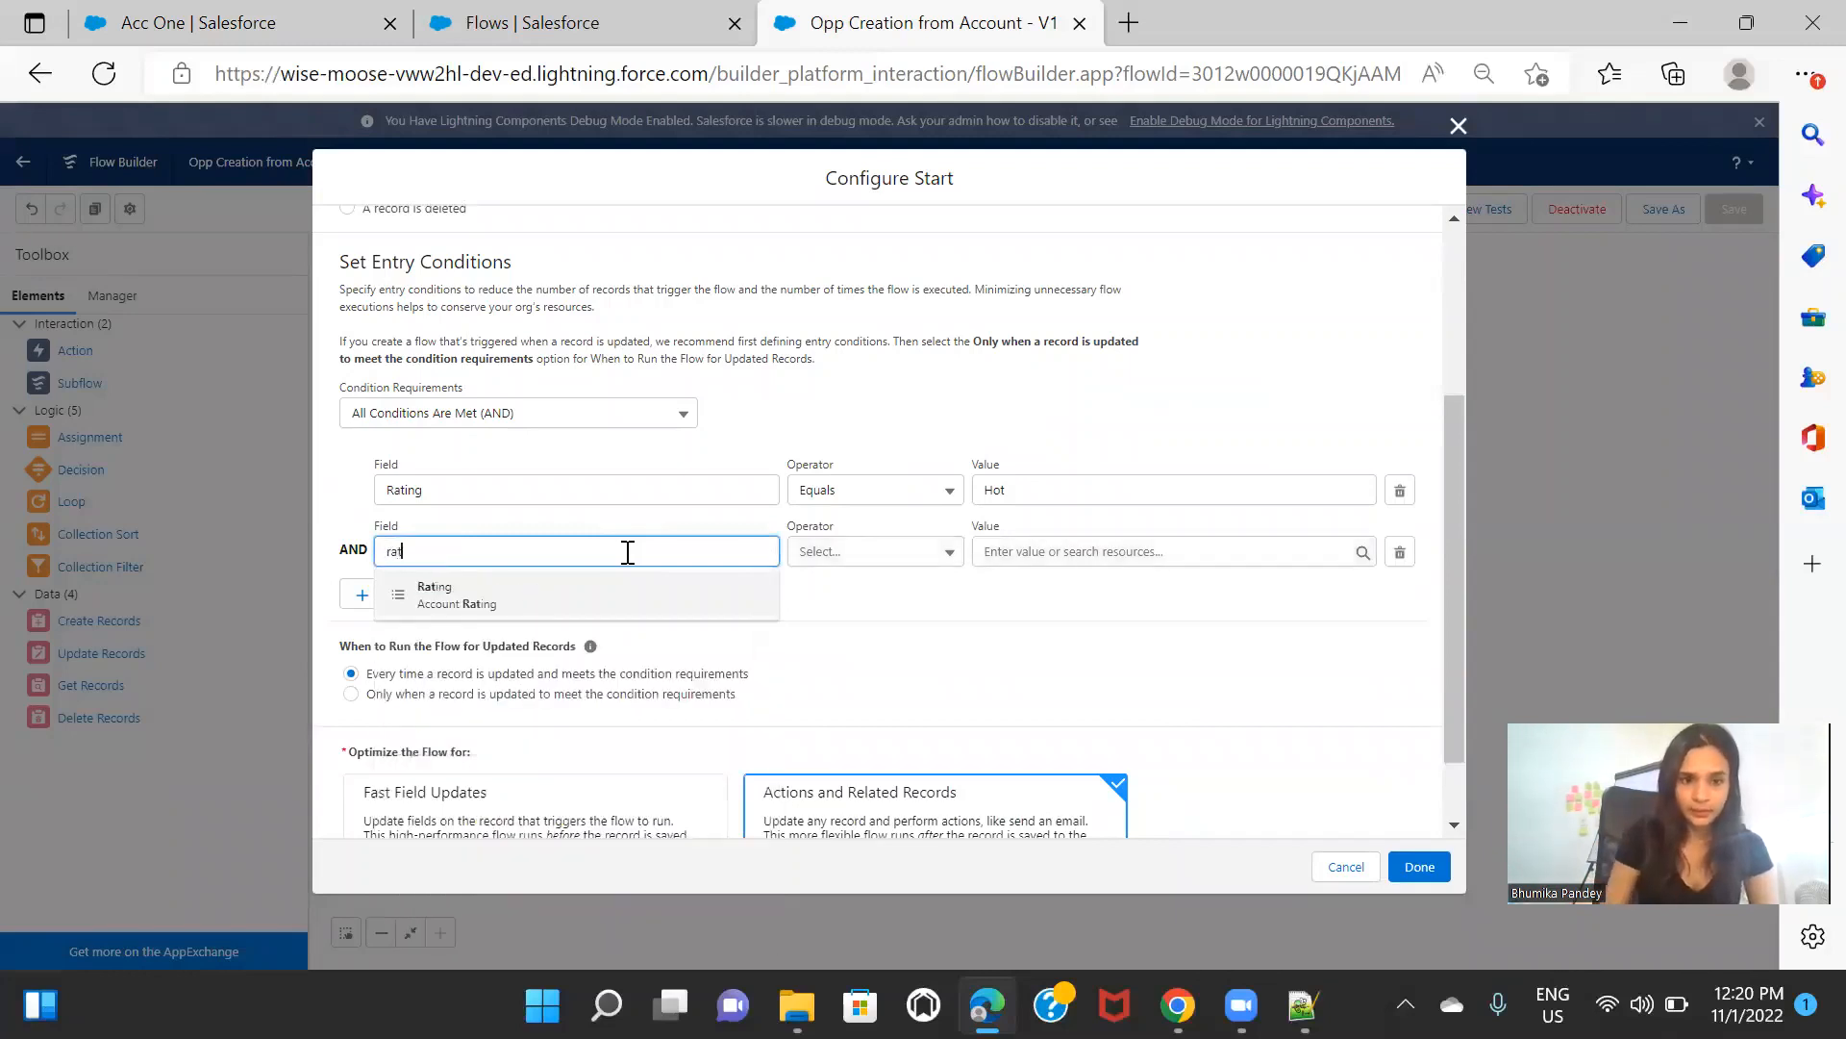
{"action": "left_click", "coordinate": [650, 604]}
{"action": "left_click", "coordinate": [870, 557]}
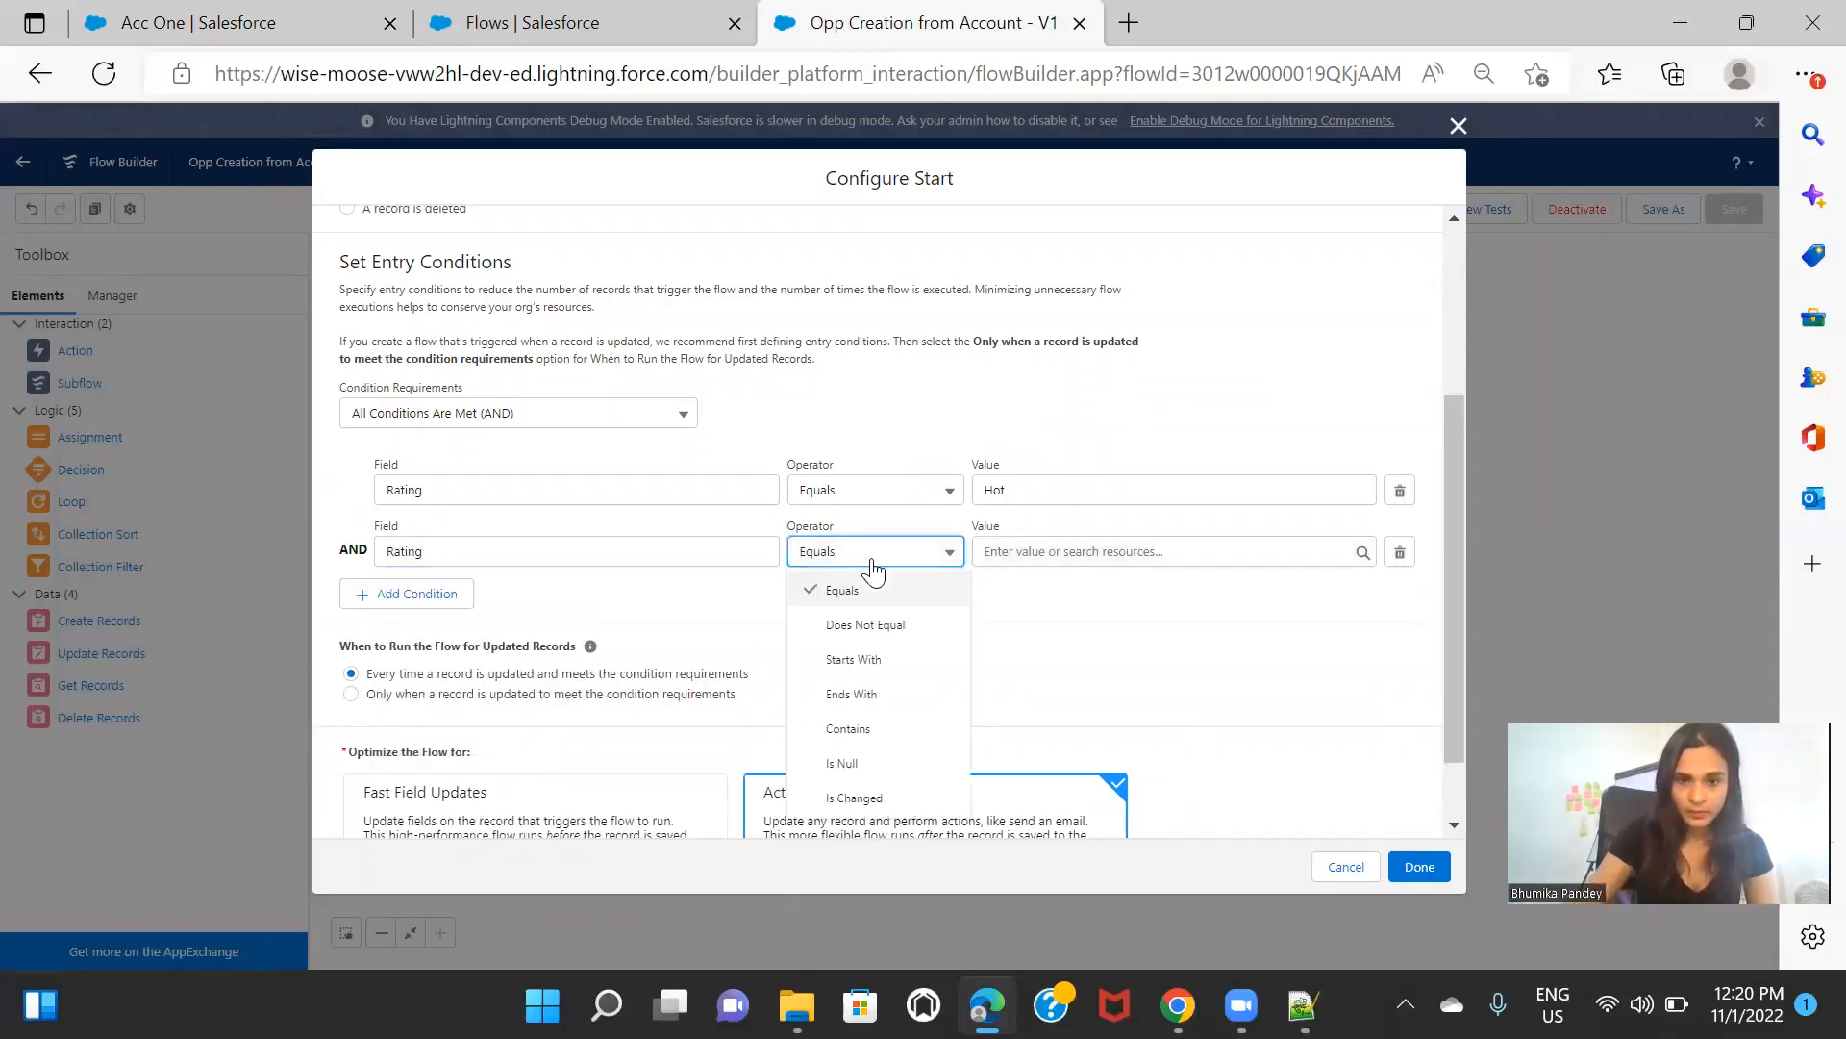
{"action": "left_click", "coordinate": [885, 799]}
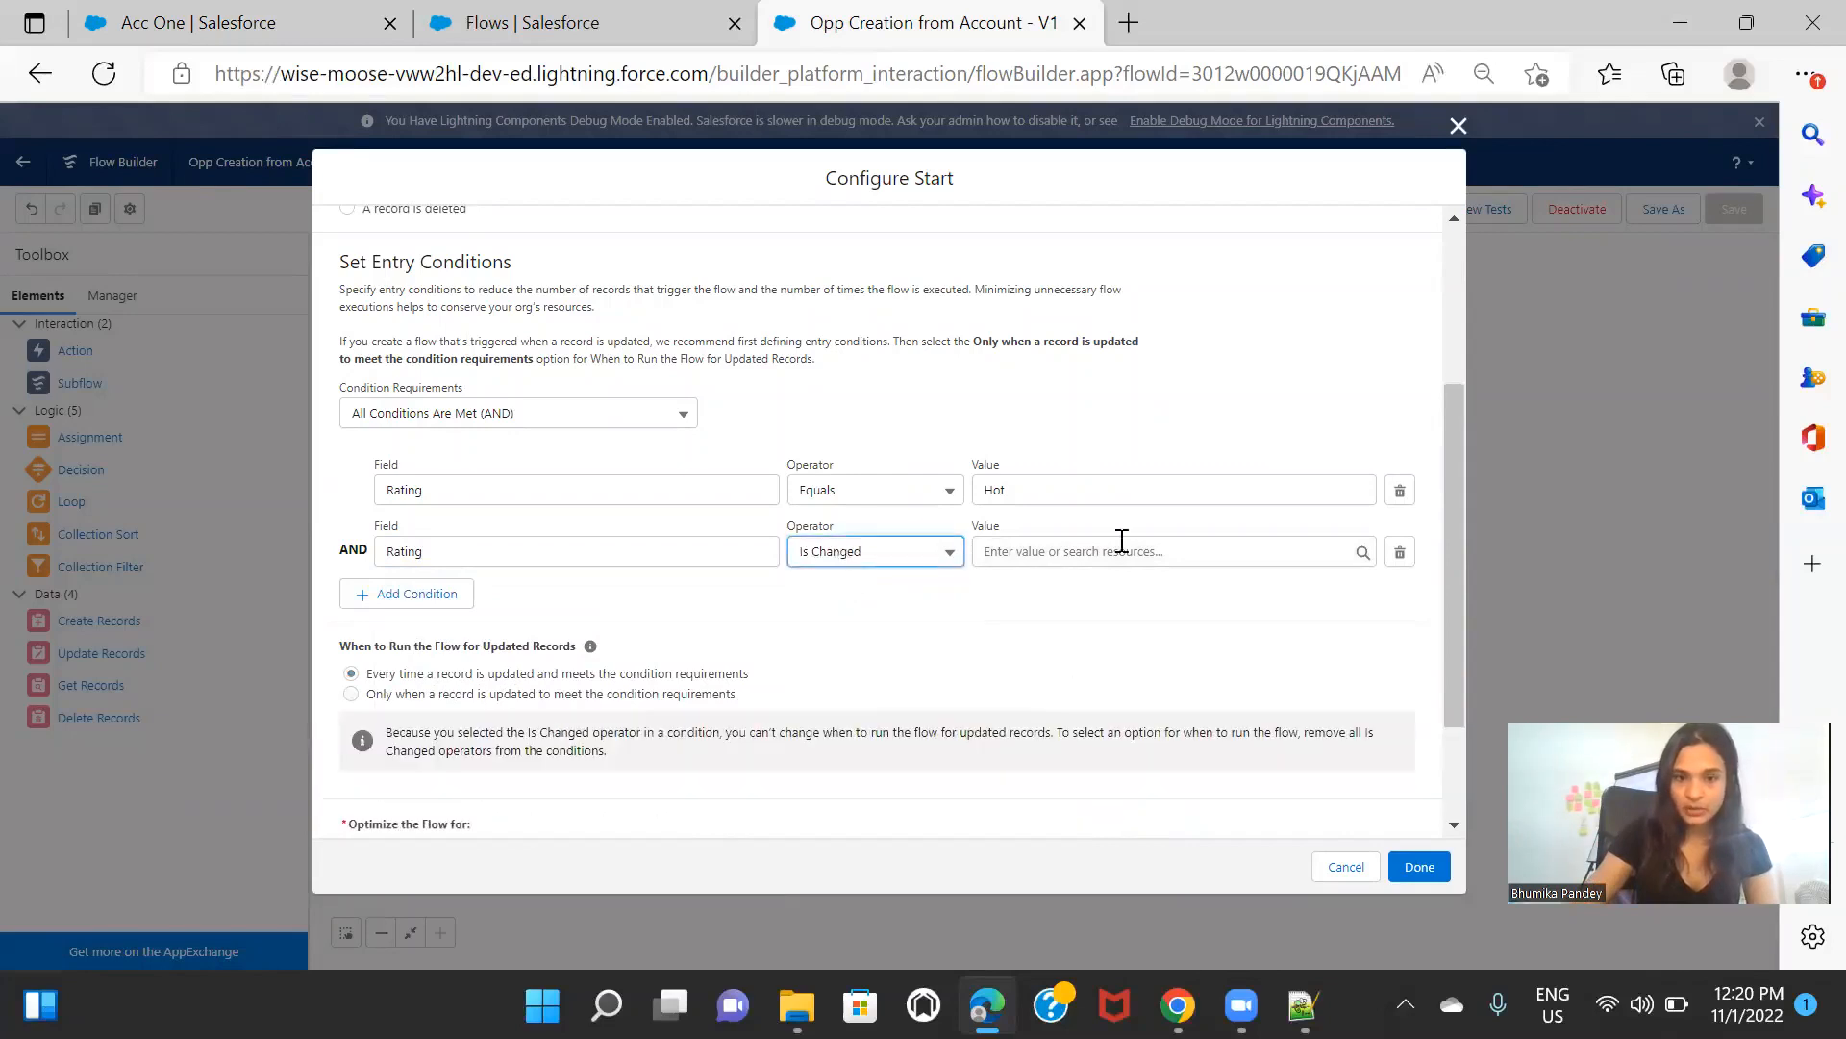
{"action": "left_click", "coordinate": [1079, 556]}
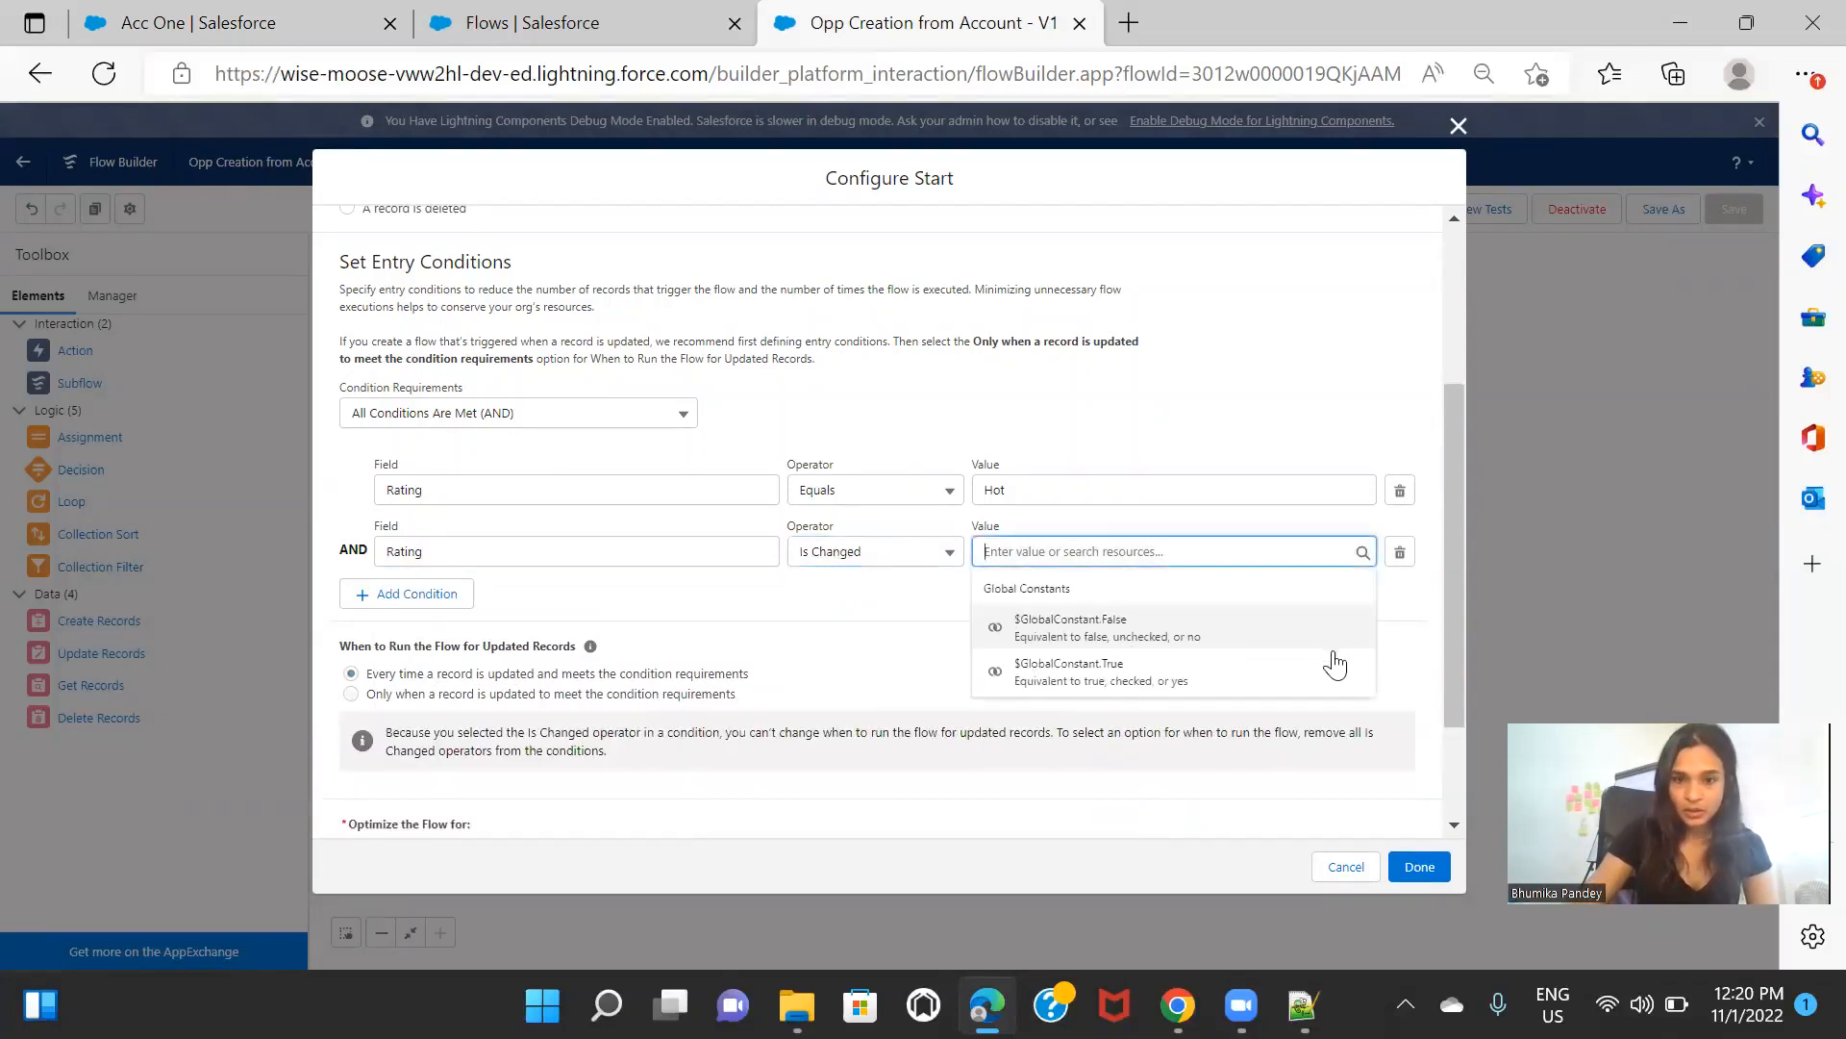
{"action": "left_click", "coordinate": [1195, 675]}
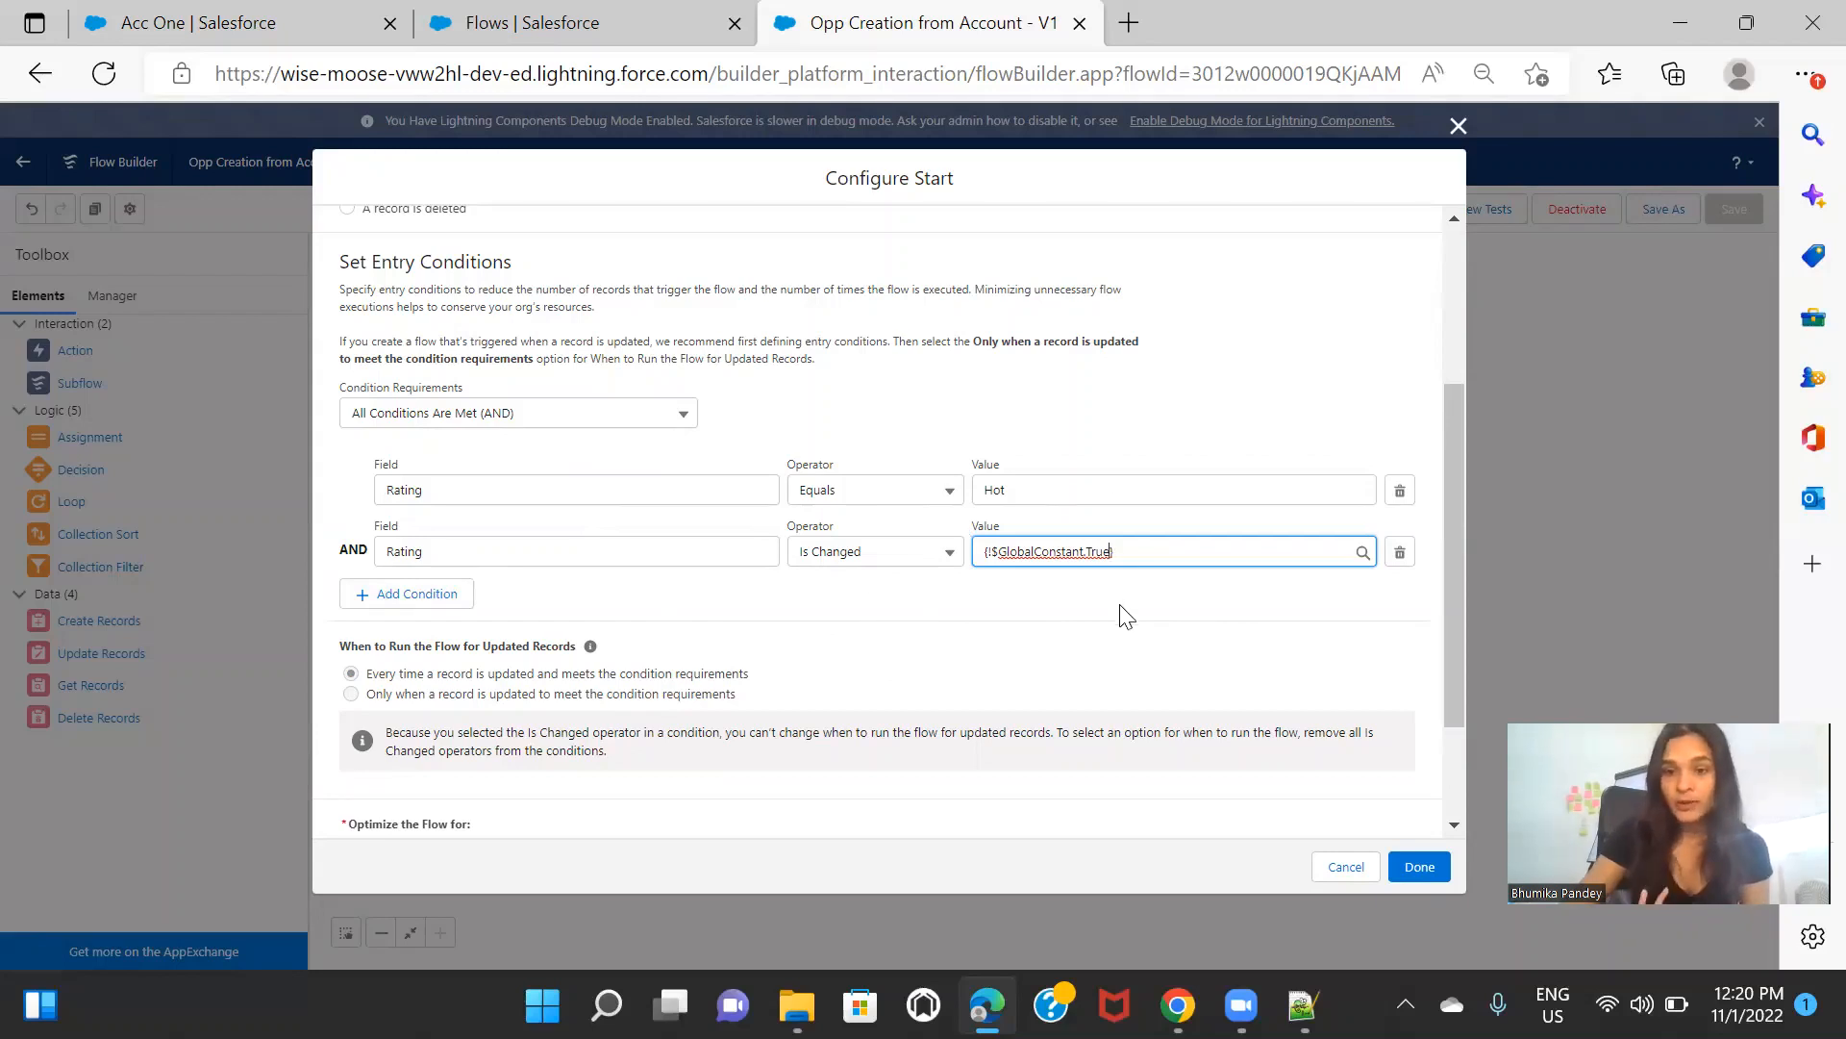
{"action": "left_click", "coordinate": [1420, 867]}
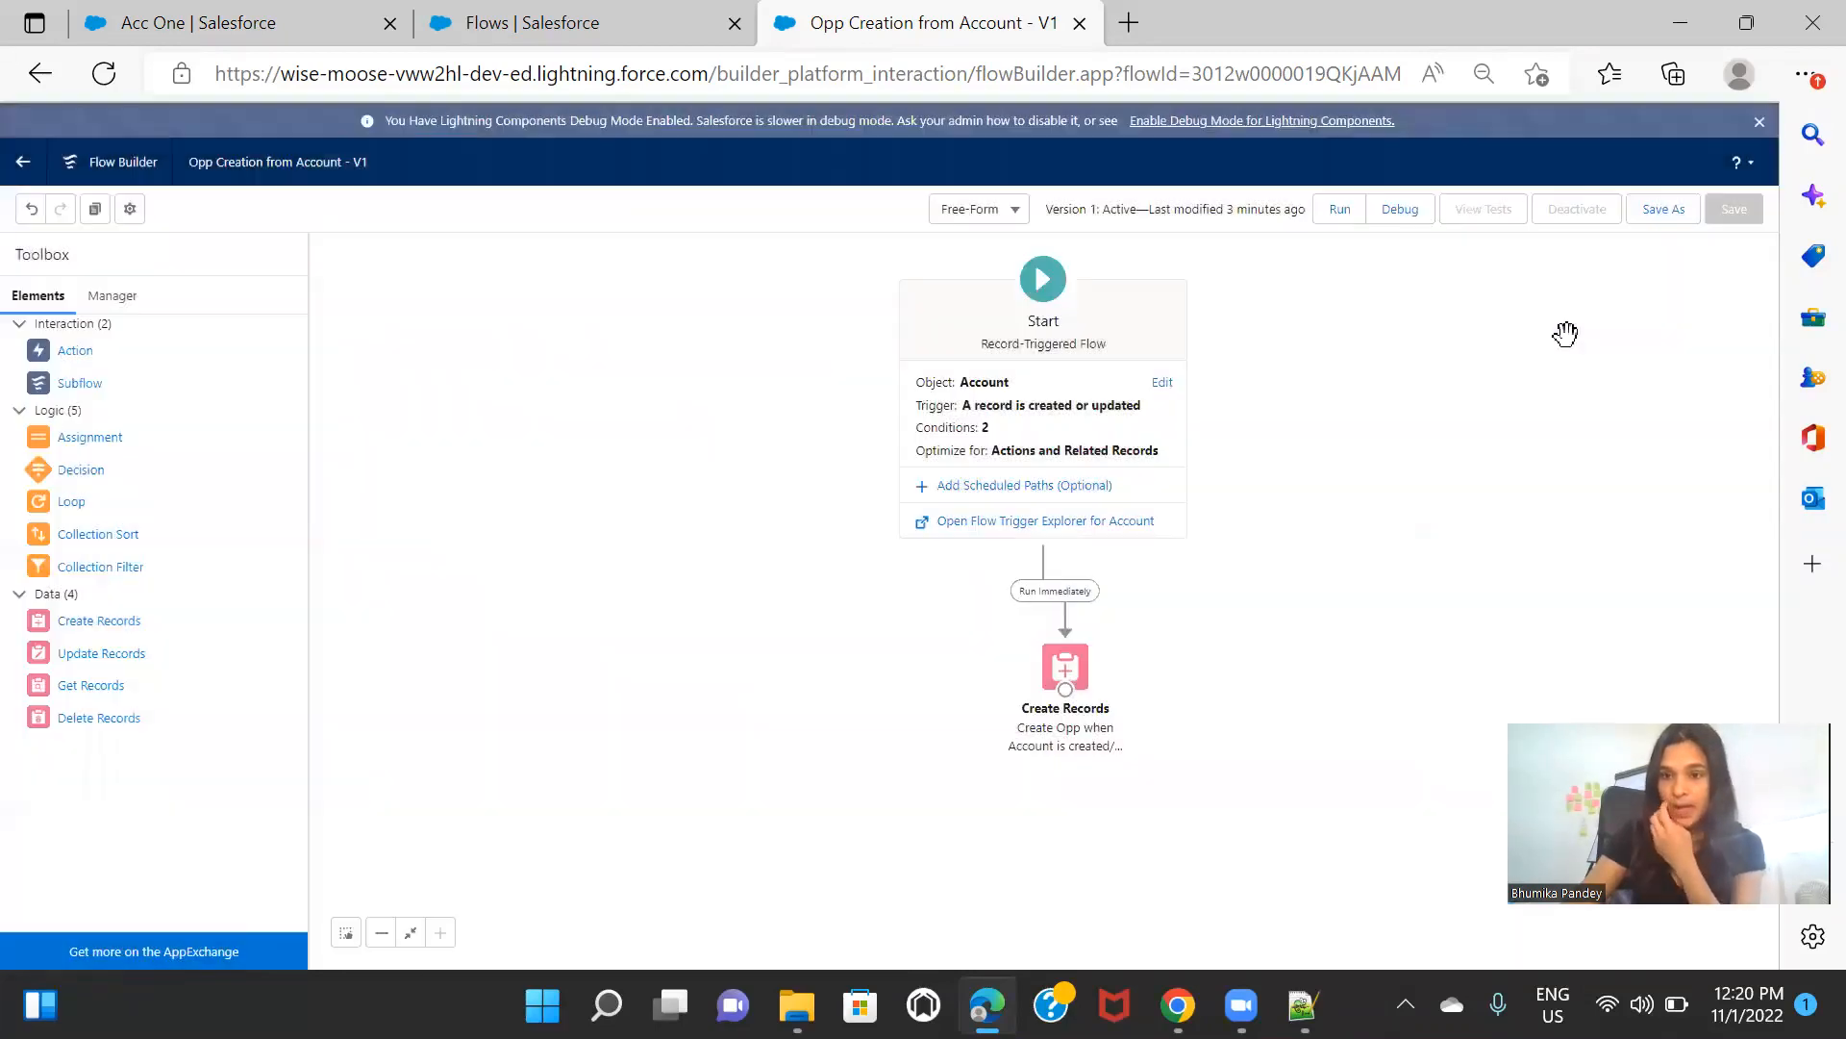
Step: Save the flow as a new version with the label "Opp Creation from Account2" and activate it
{"action": "left_click", "coordinate": [1662, 229]}
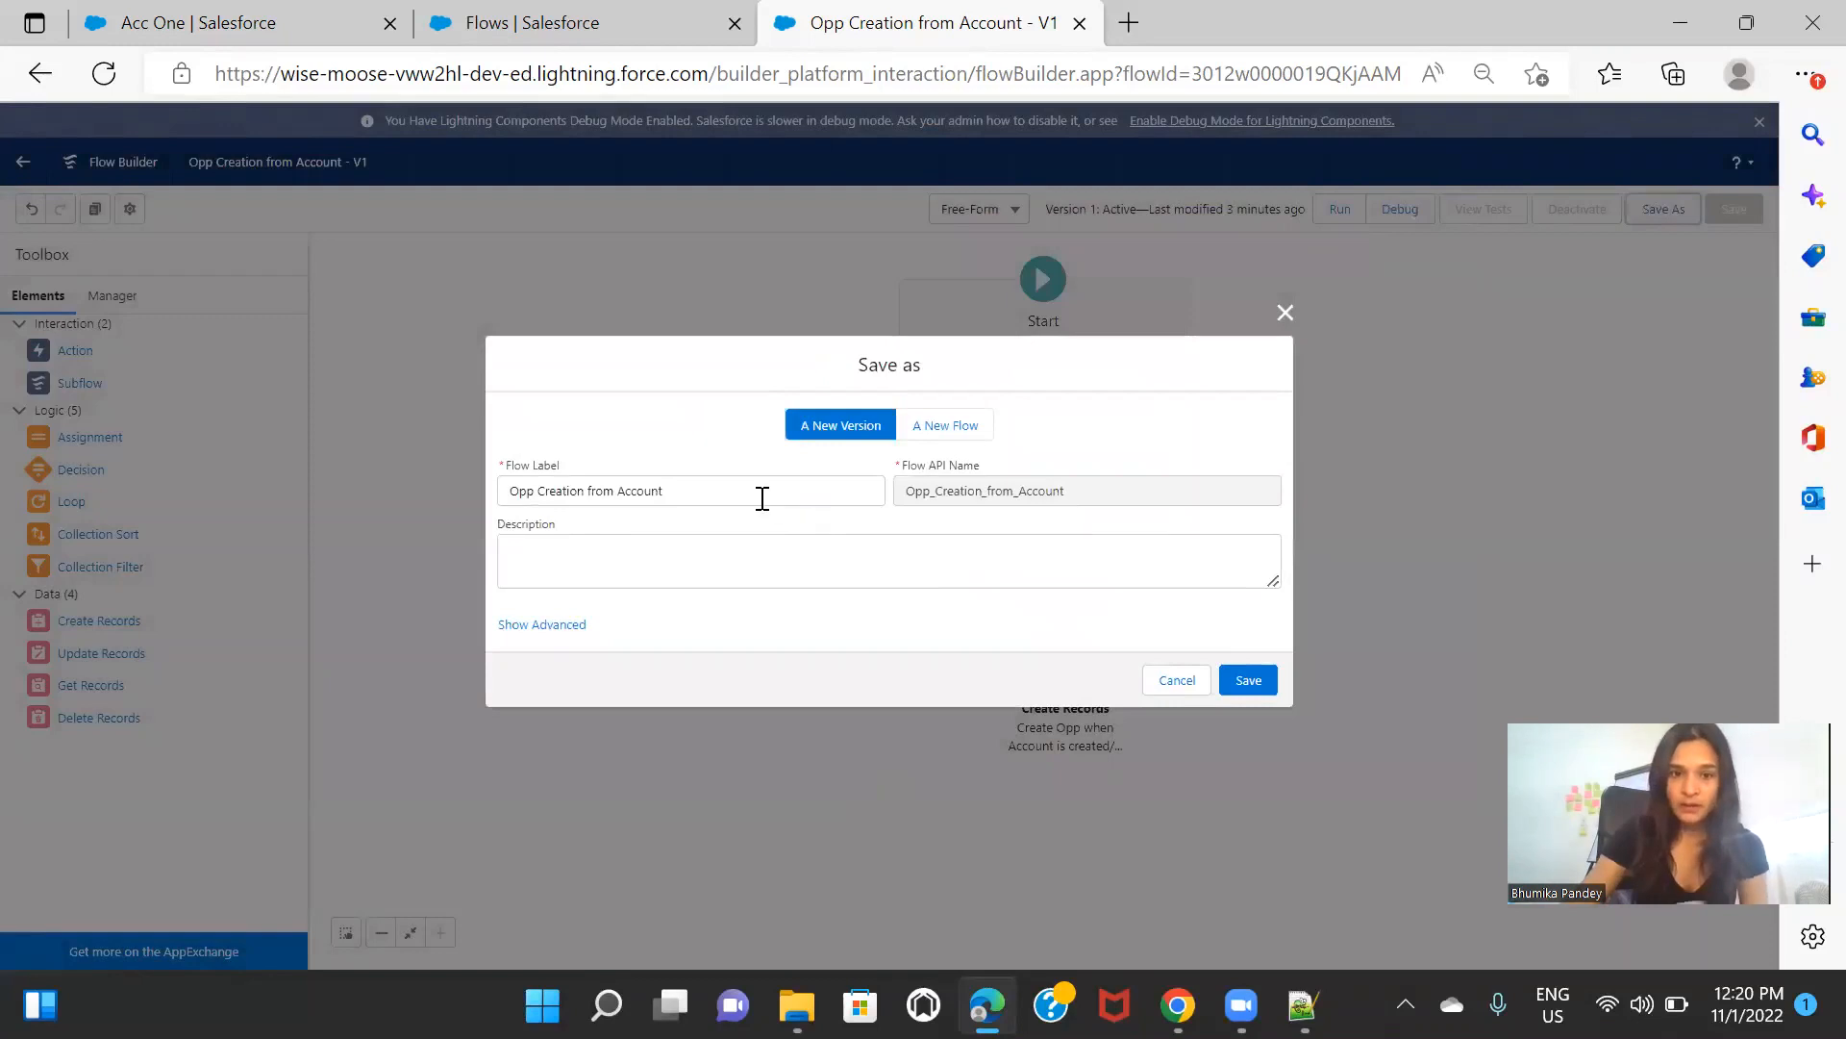
{"action": "left_click", "coordinate": [763, 498]}
{"action": "type", "text": "2"}
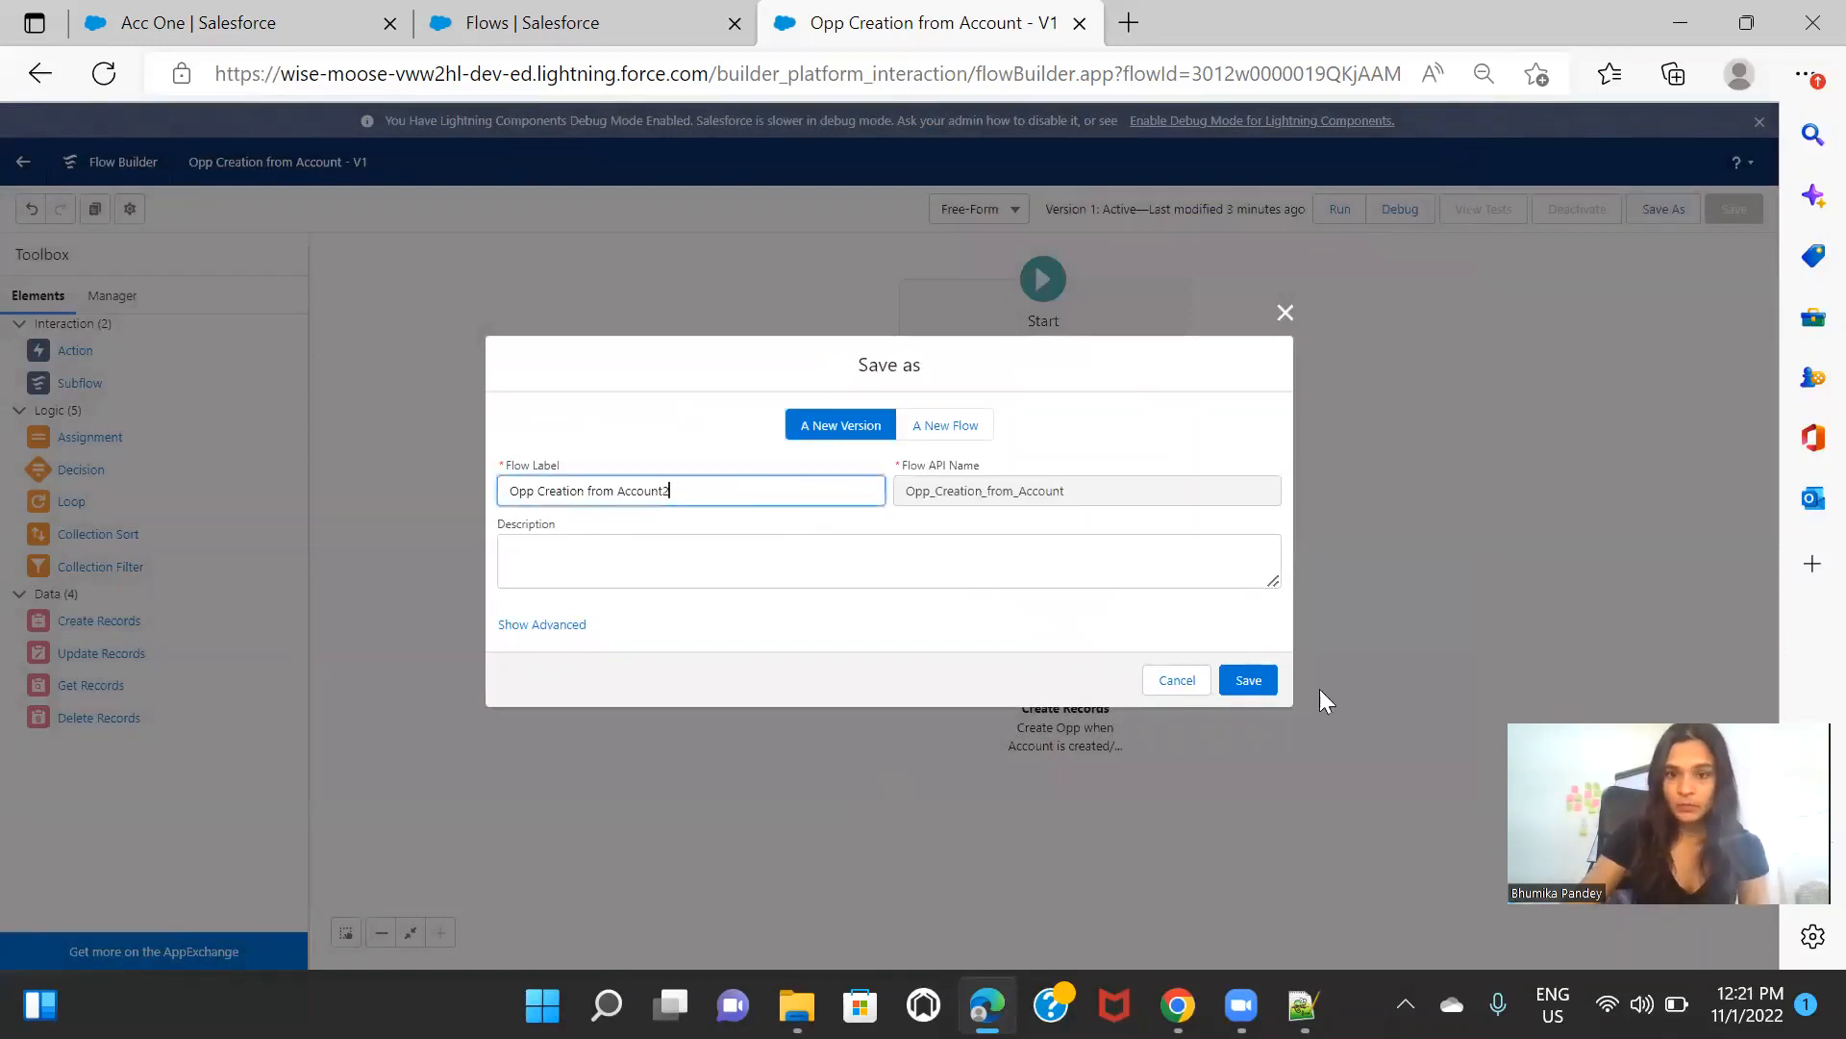
{"action": "left_click", "coordinate": [1248, 679]}
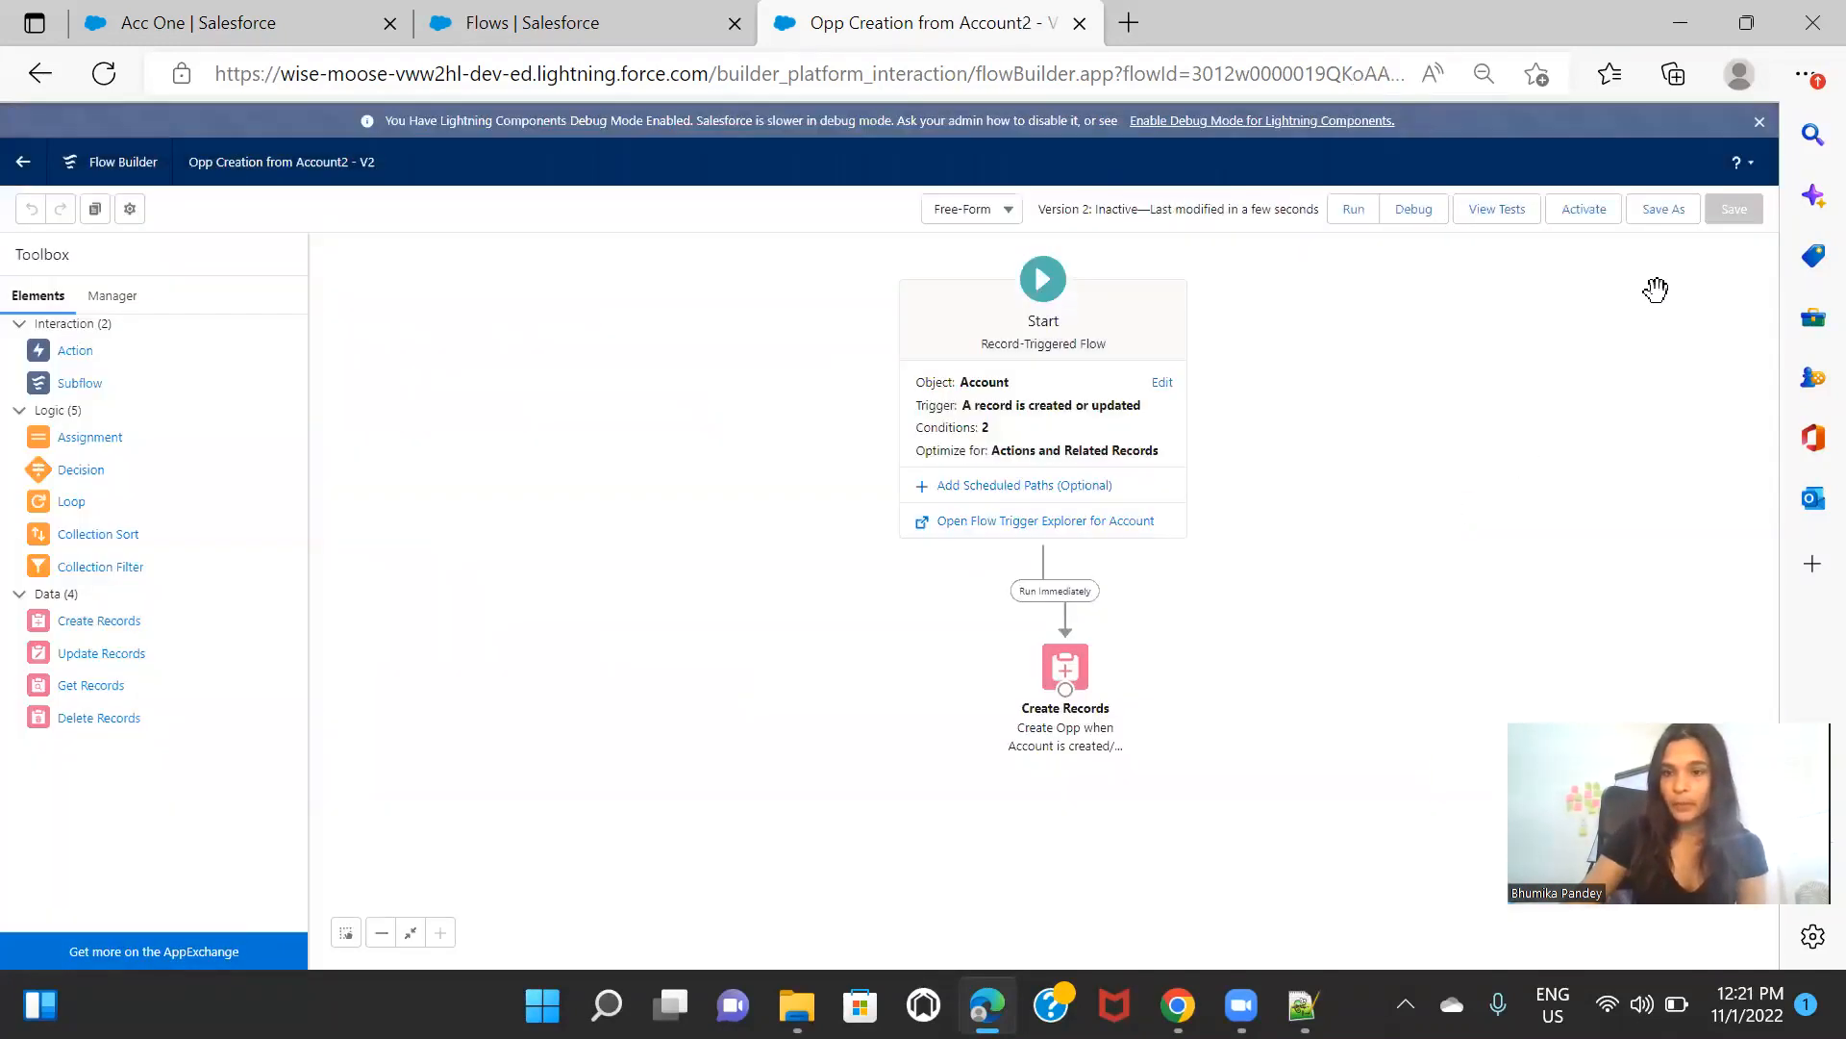
{"action": "left_click", "coordinate": [1582, 212]}
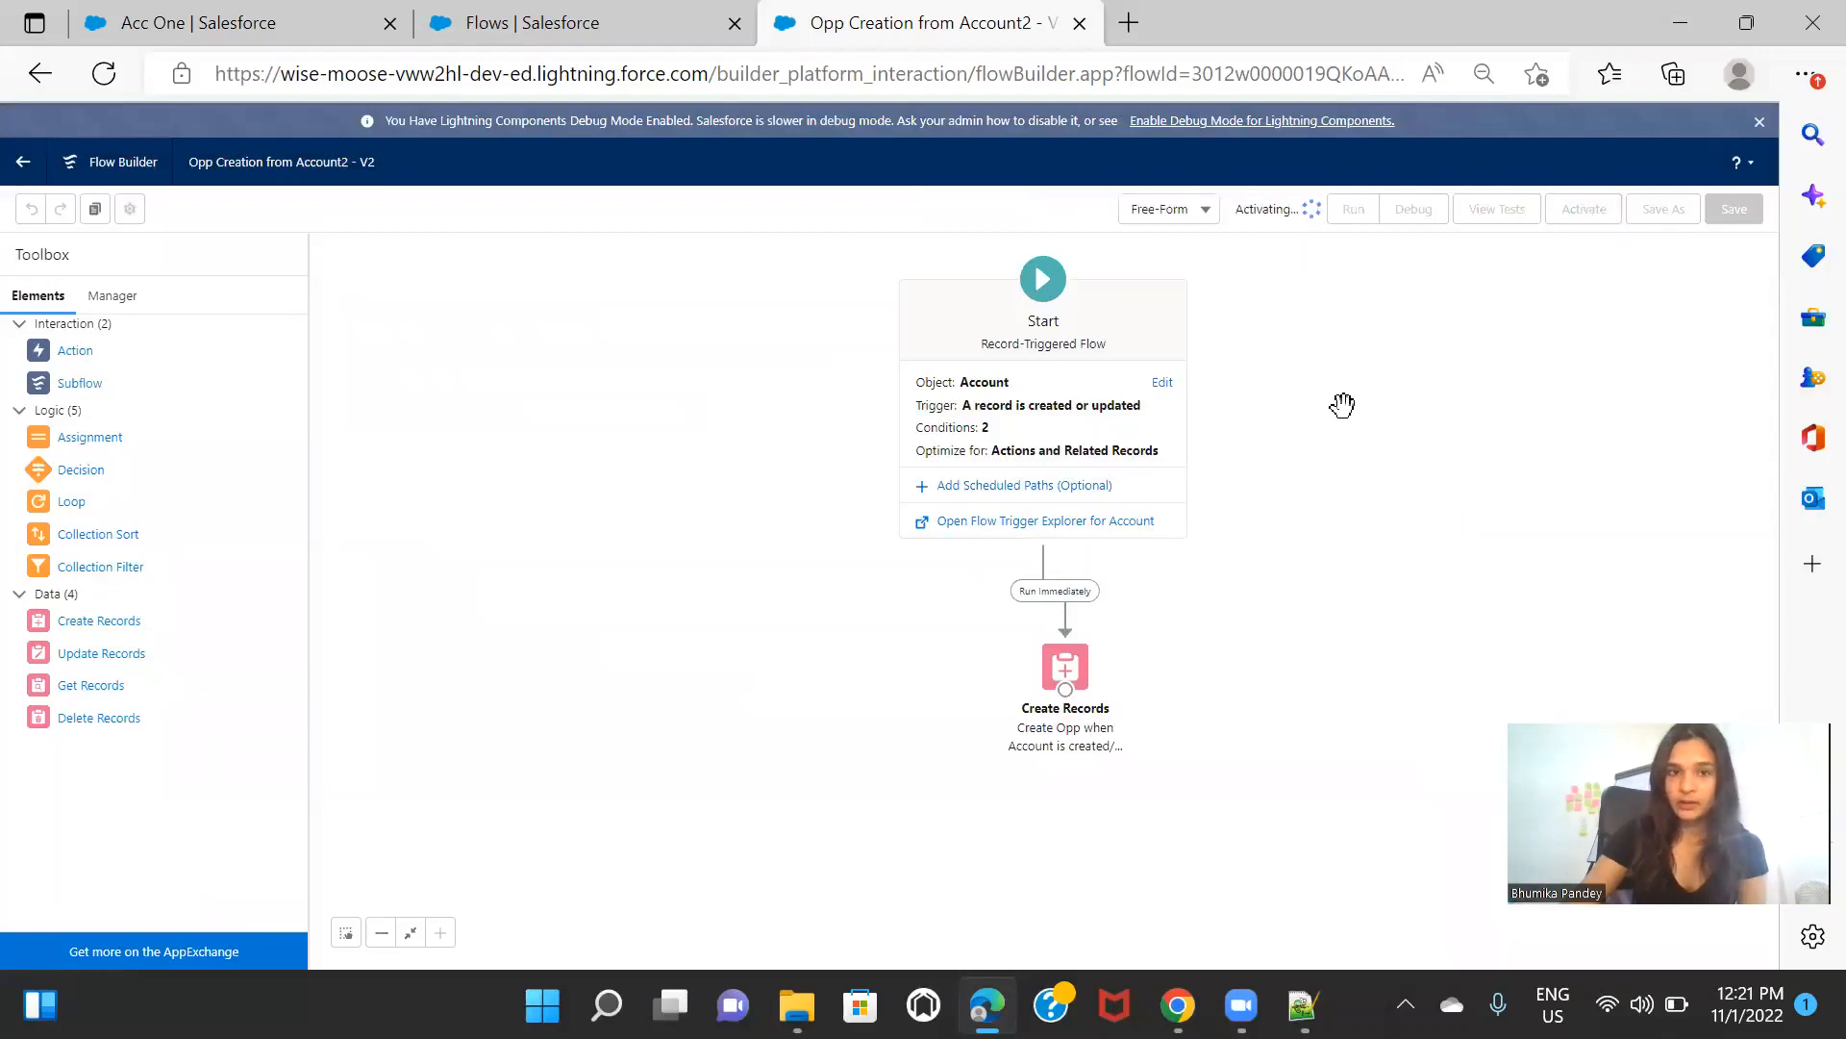
Step: Return to the Acc One account and save its rating as Warm
{"action": "left_click", "coordinate": [197, 21]}
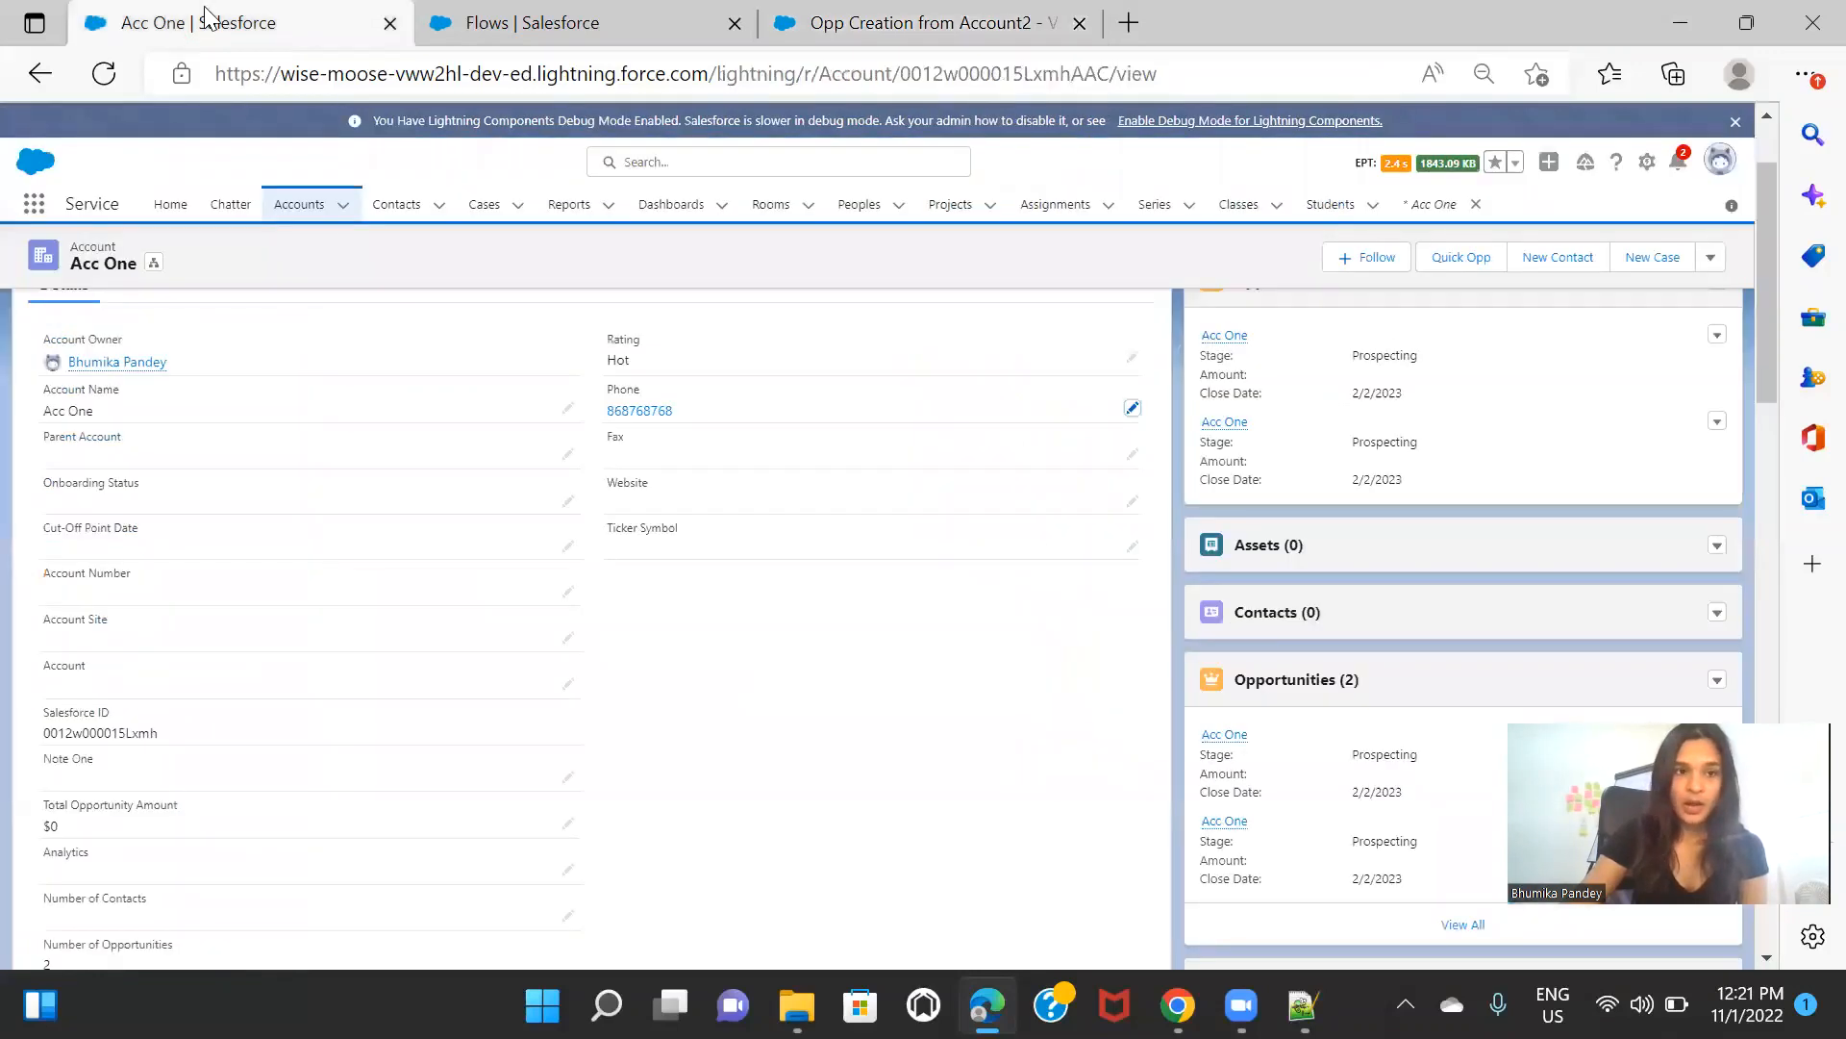
{"action": "left_click", "coordinate": [1133, 358]}
{"action": "left_click", "coordinate": [866, 381]}
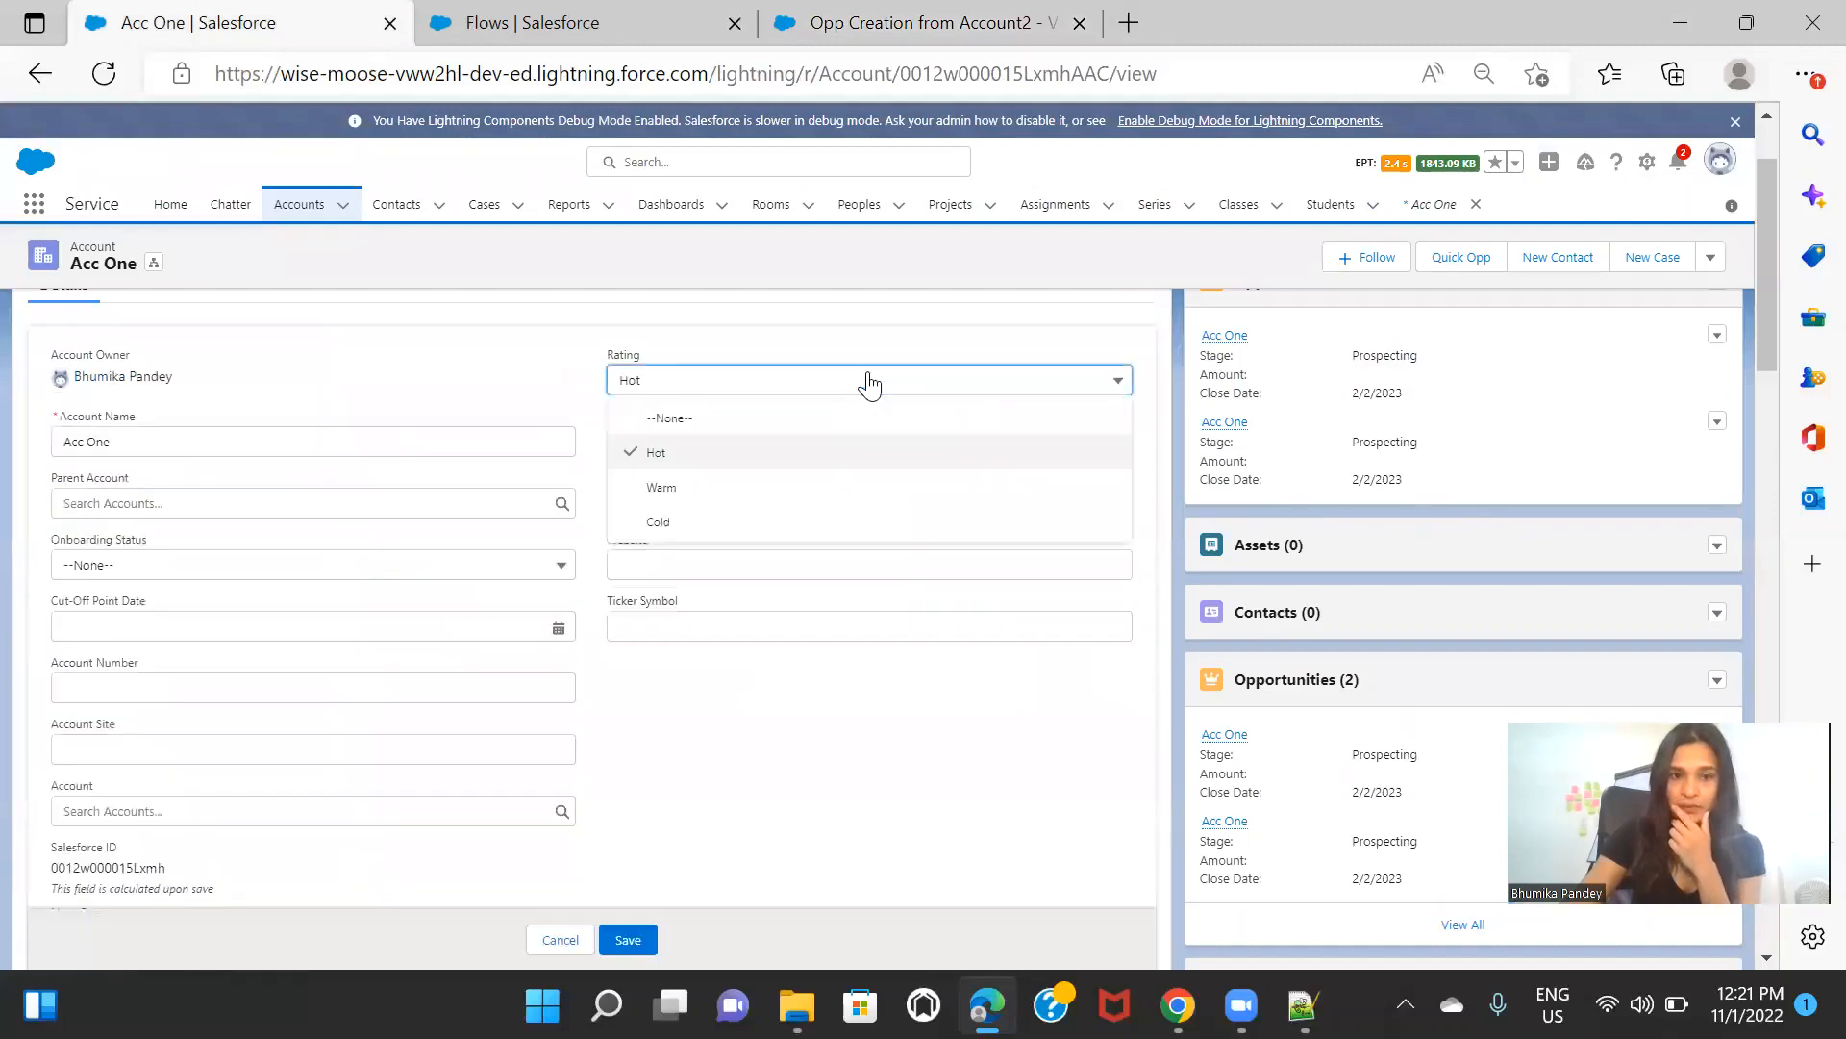
{"action": "left_click", "coordinate": [784, 503]}
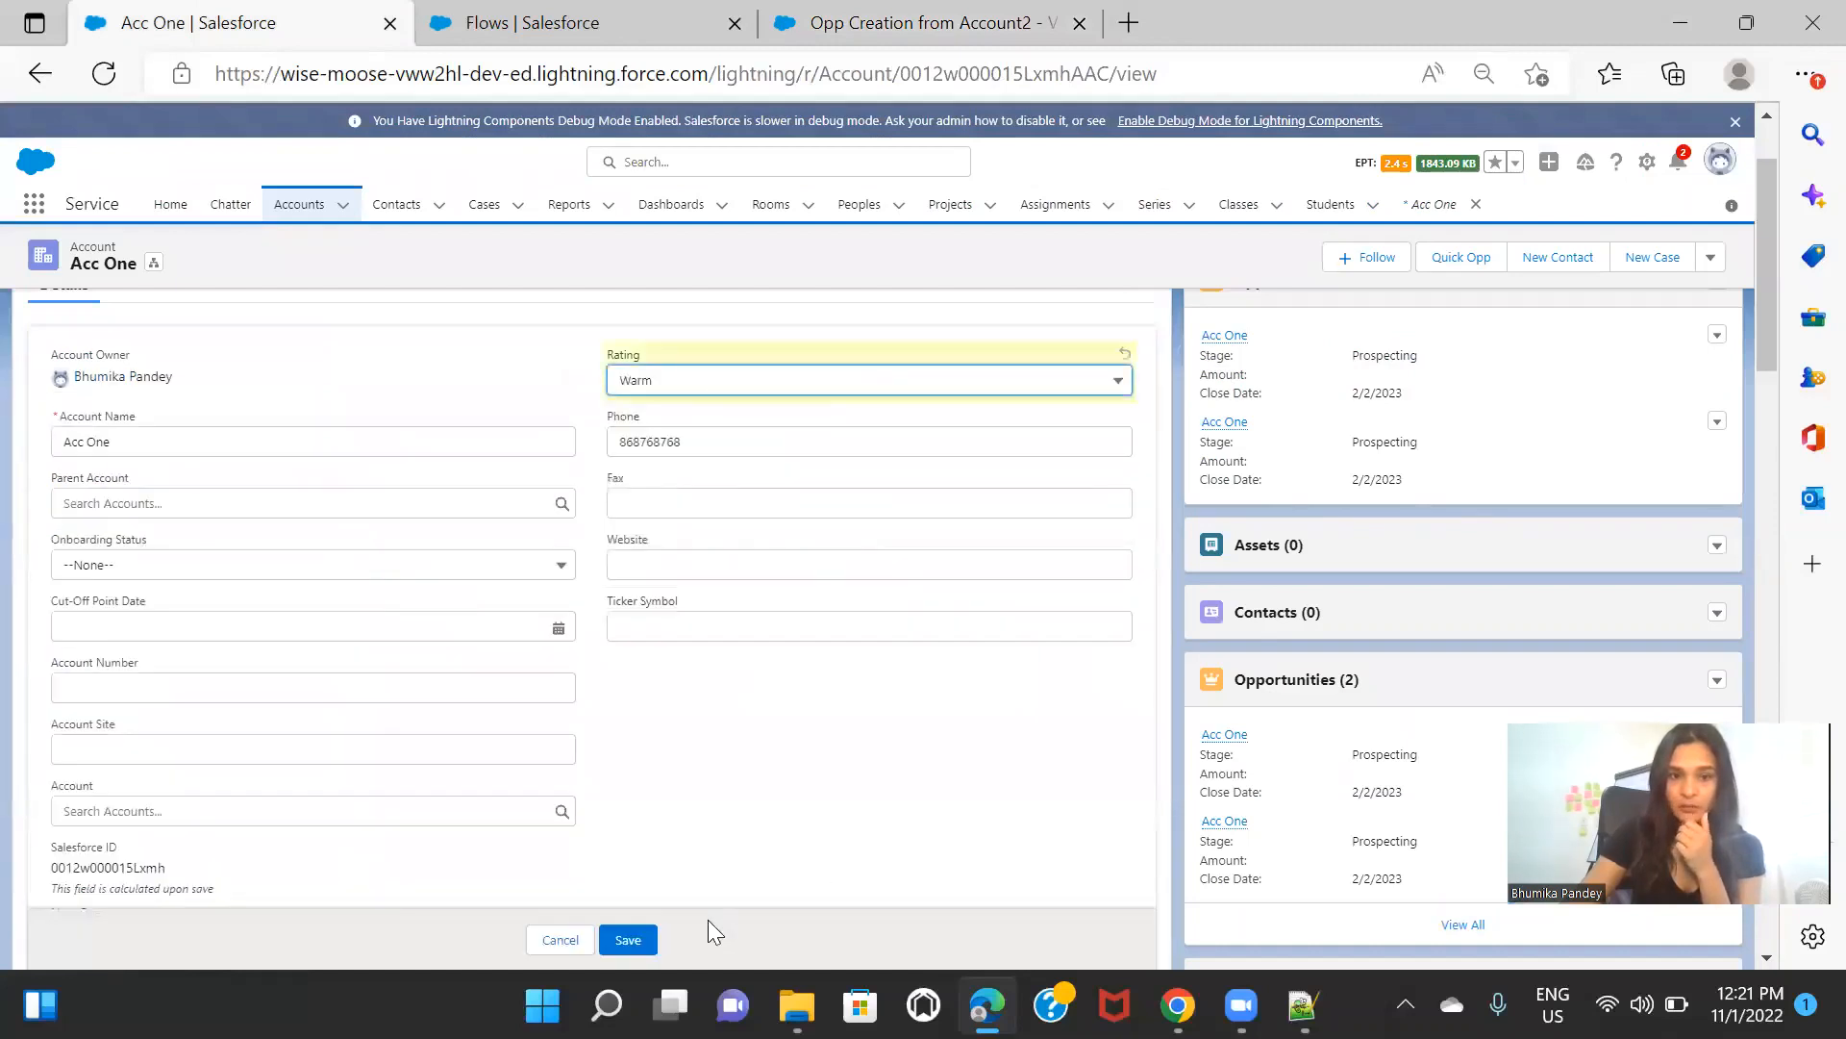
{"action": "left_click", "coordinate": [628, 940]}
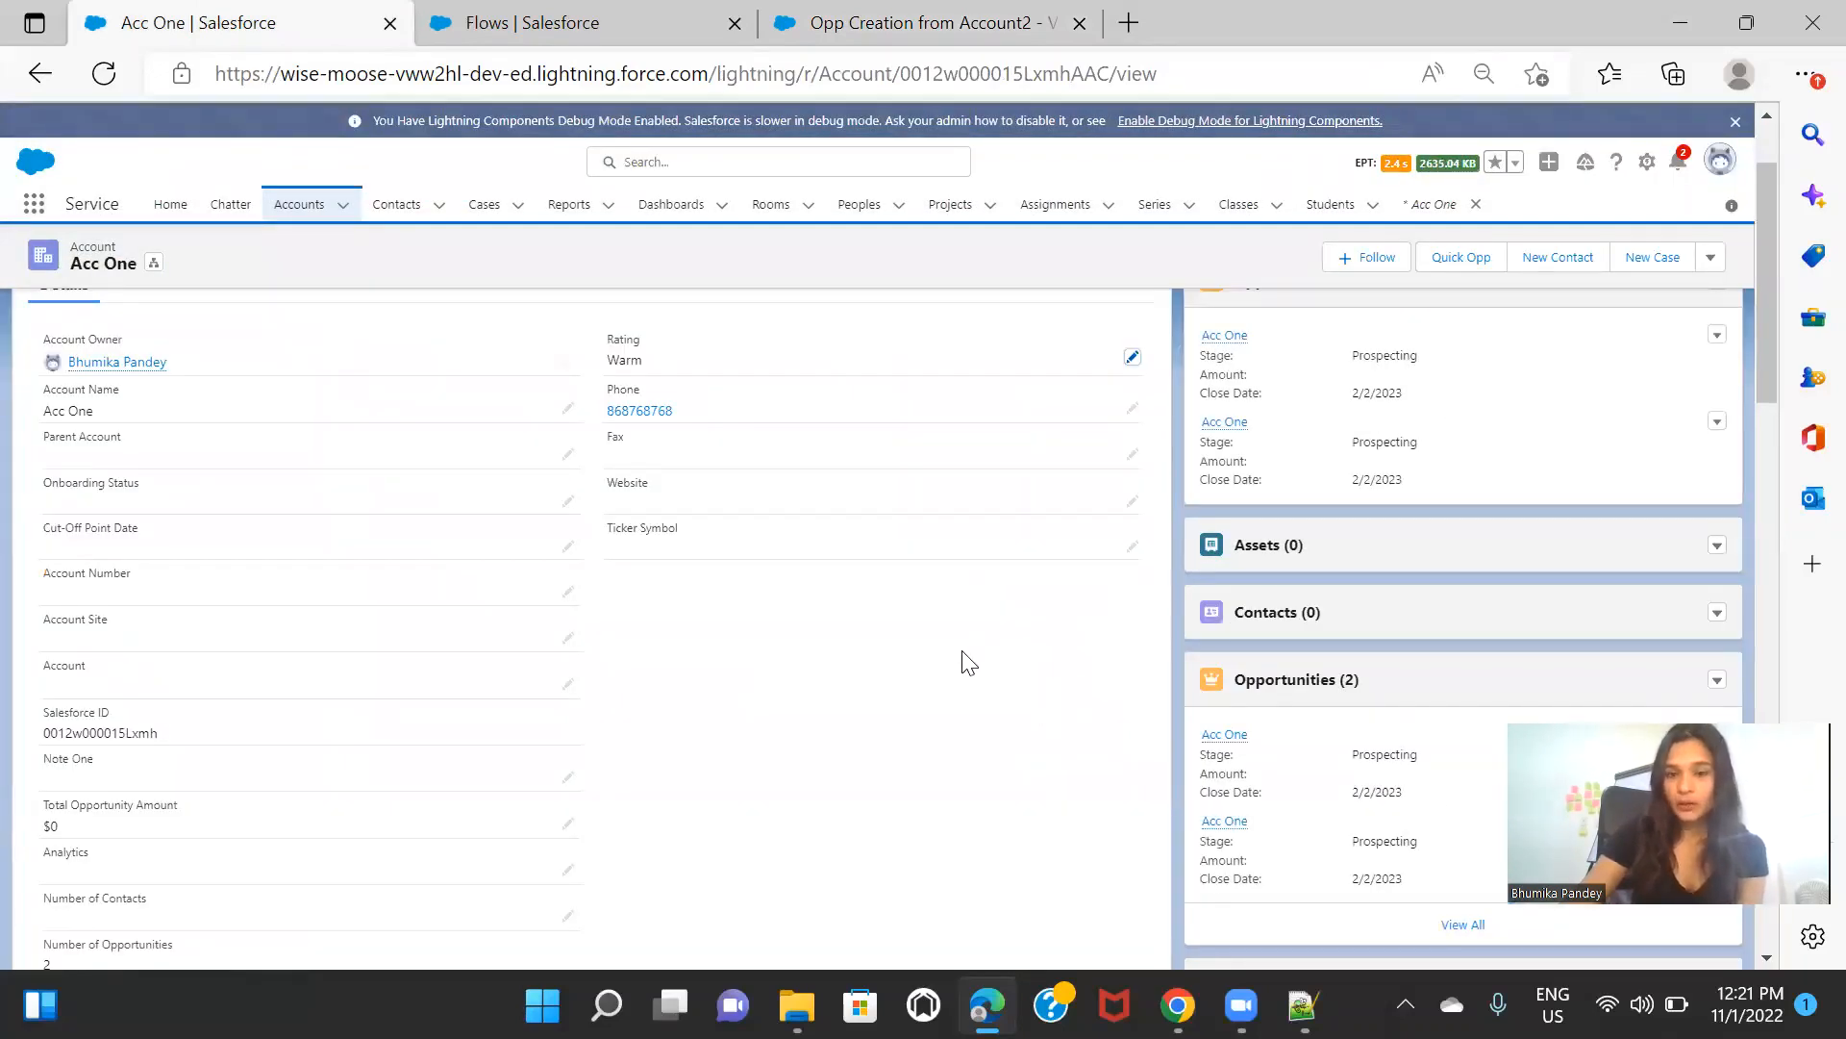
Step: Save the Acc One account's rating as Hot and check its related opportunities
{"action": "scroll", "coordinate": [967, 662], "scroll_direction": "up", "scroll_amount": 2}
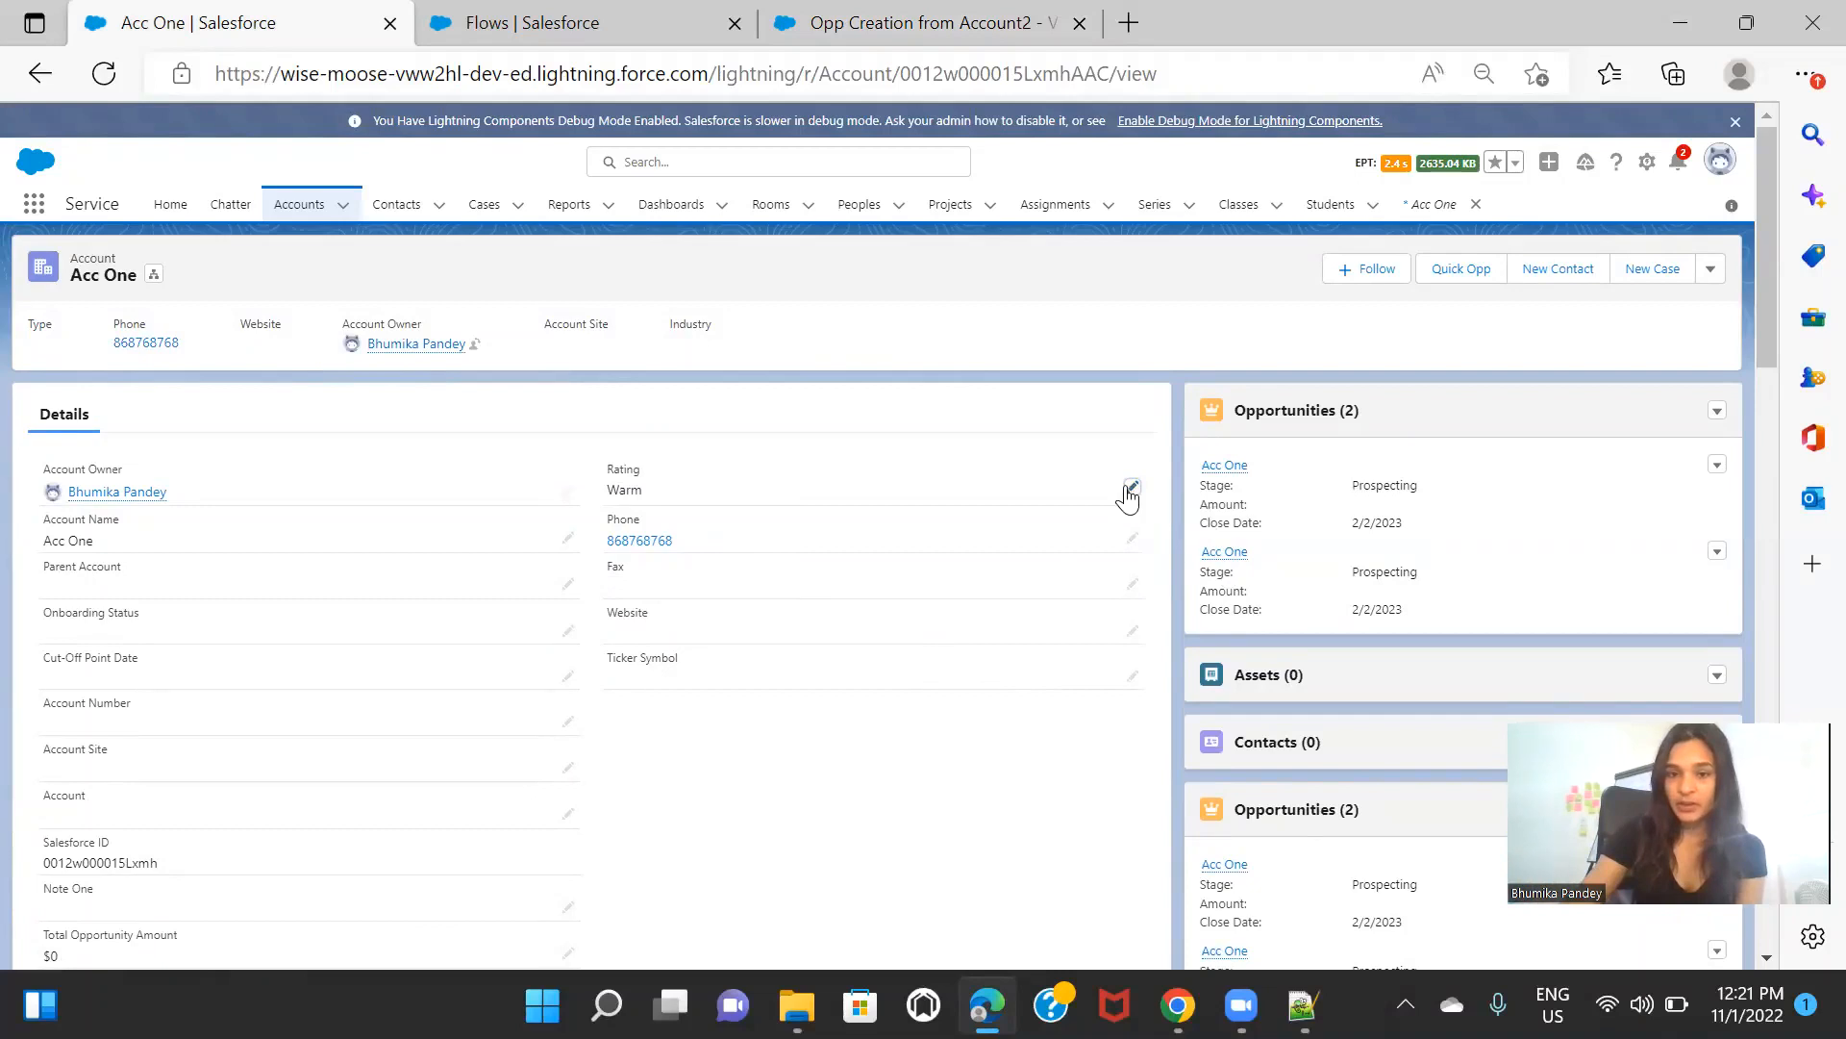
{"action": "left_click", "coordinate": [1130, 490]}
{"action": "left_click", "coordinate": [921, 514]}
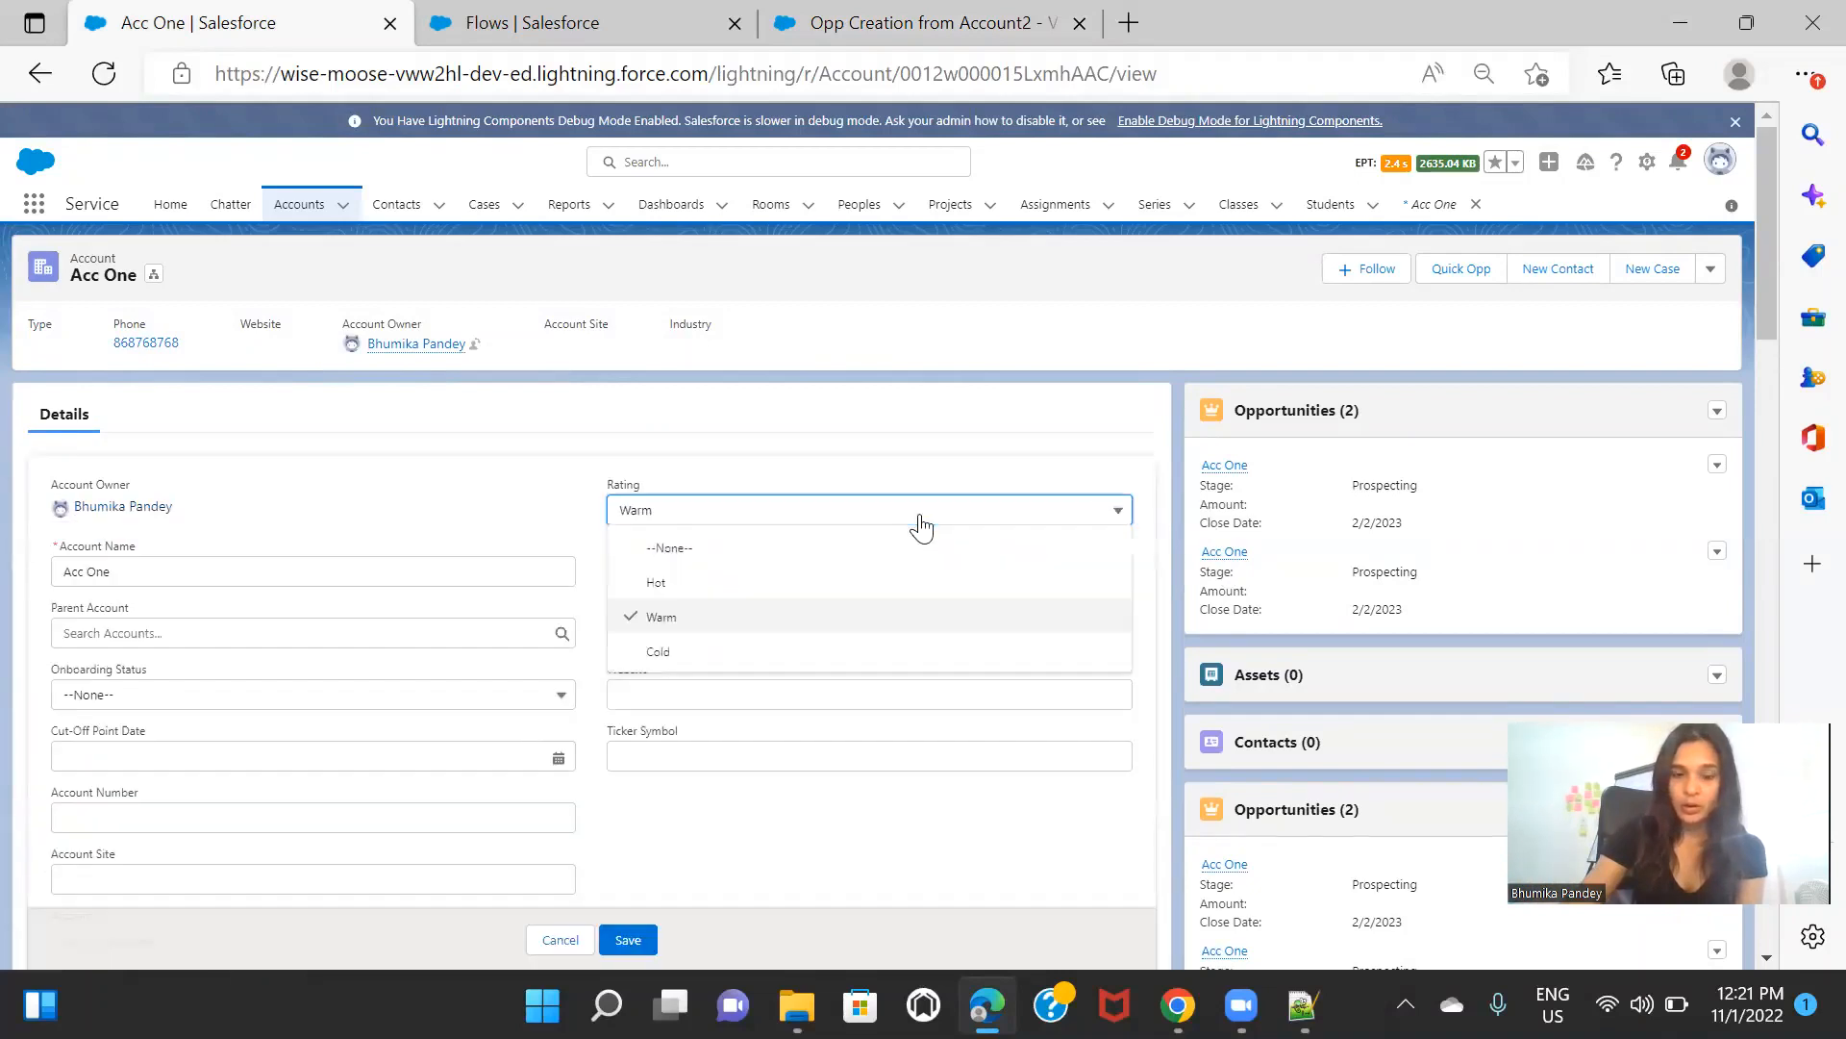
{"action": "left_click", "coordinate": [825, 587]}
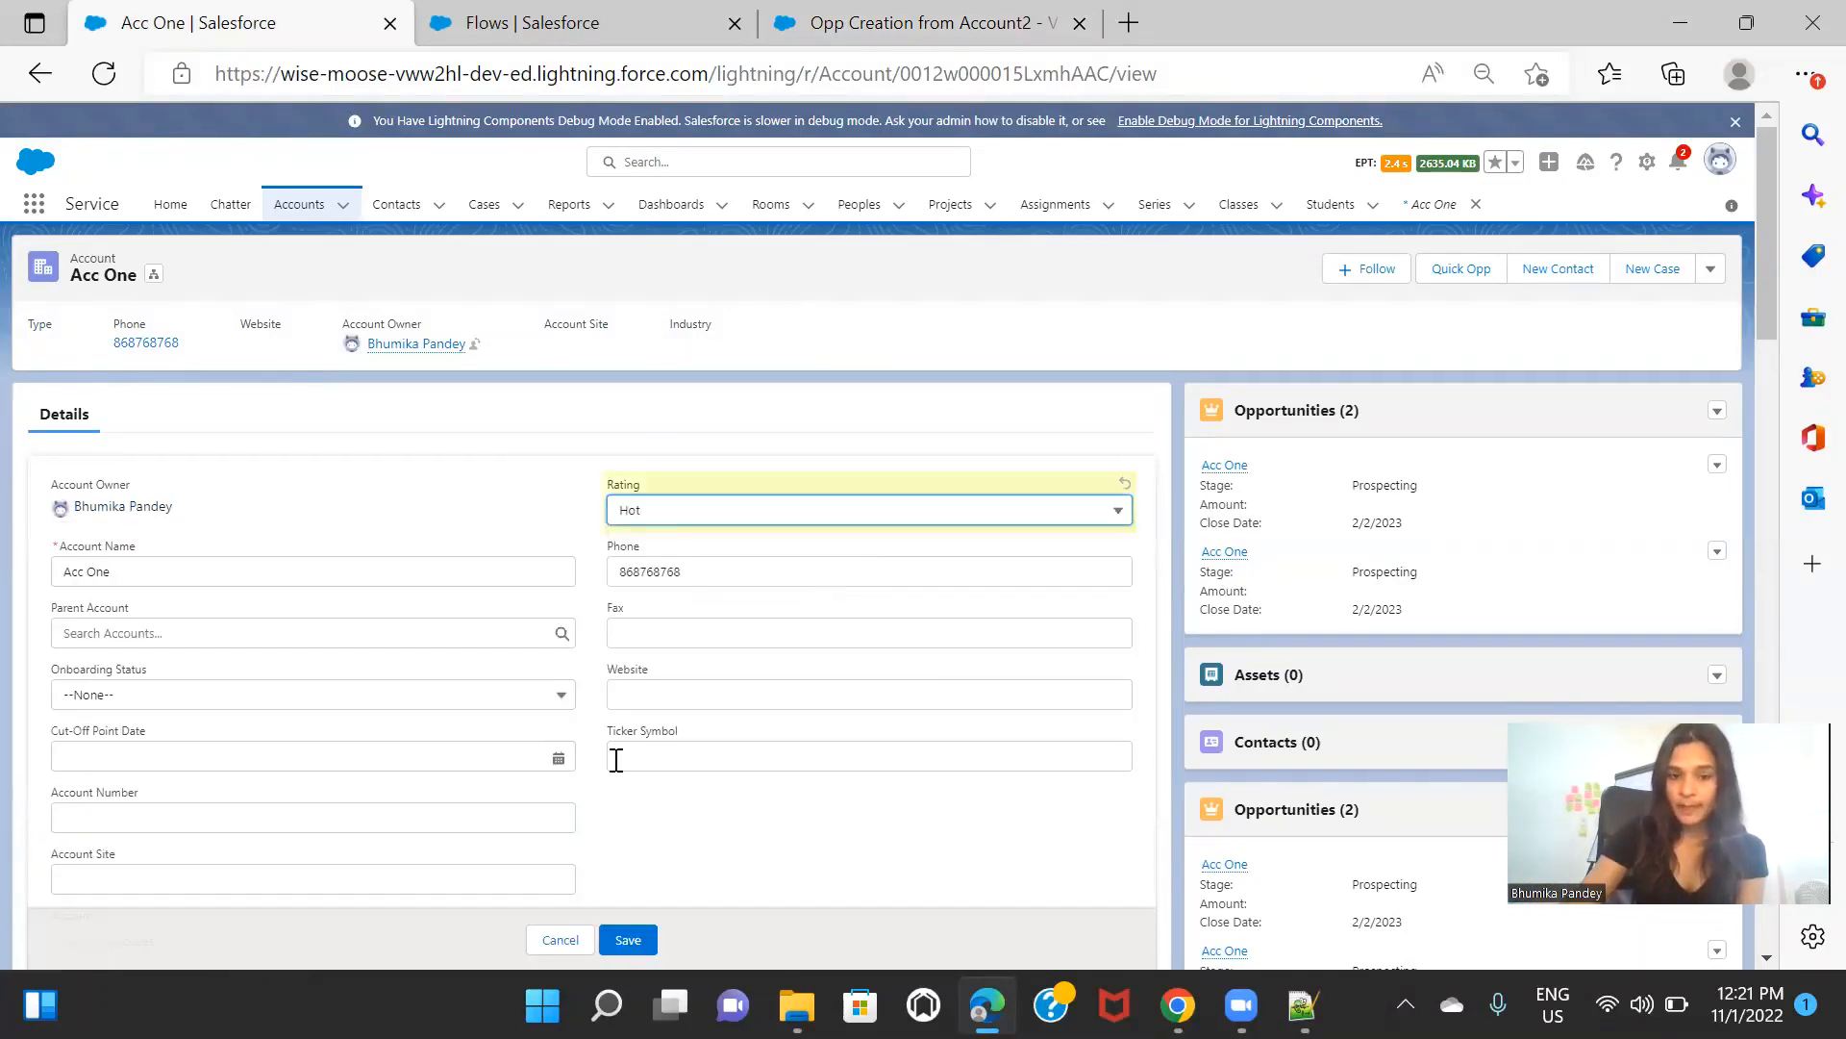
{"action": "left_click", "coordinate": [627, 942]}
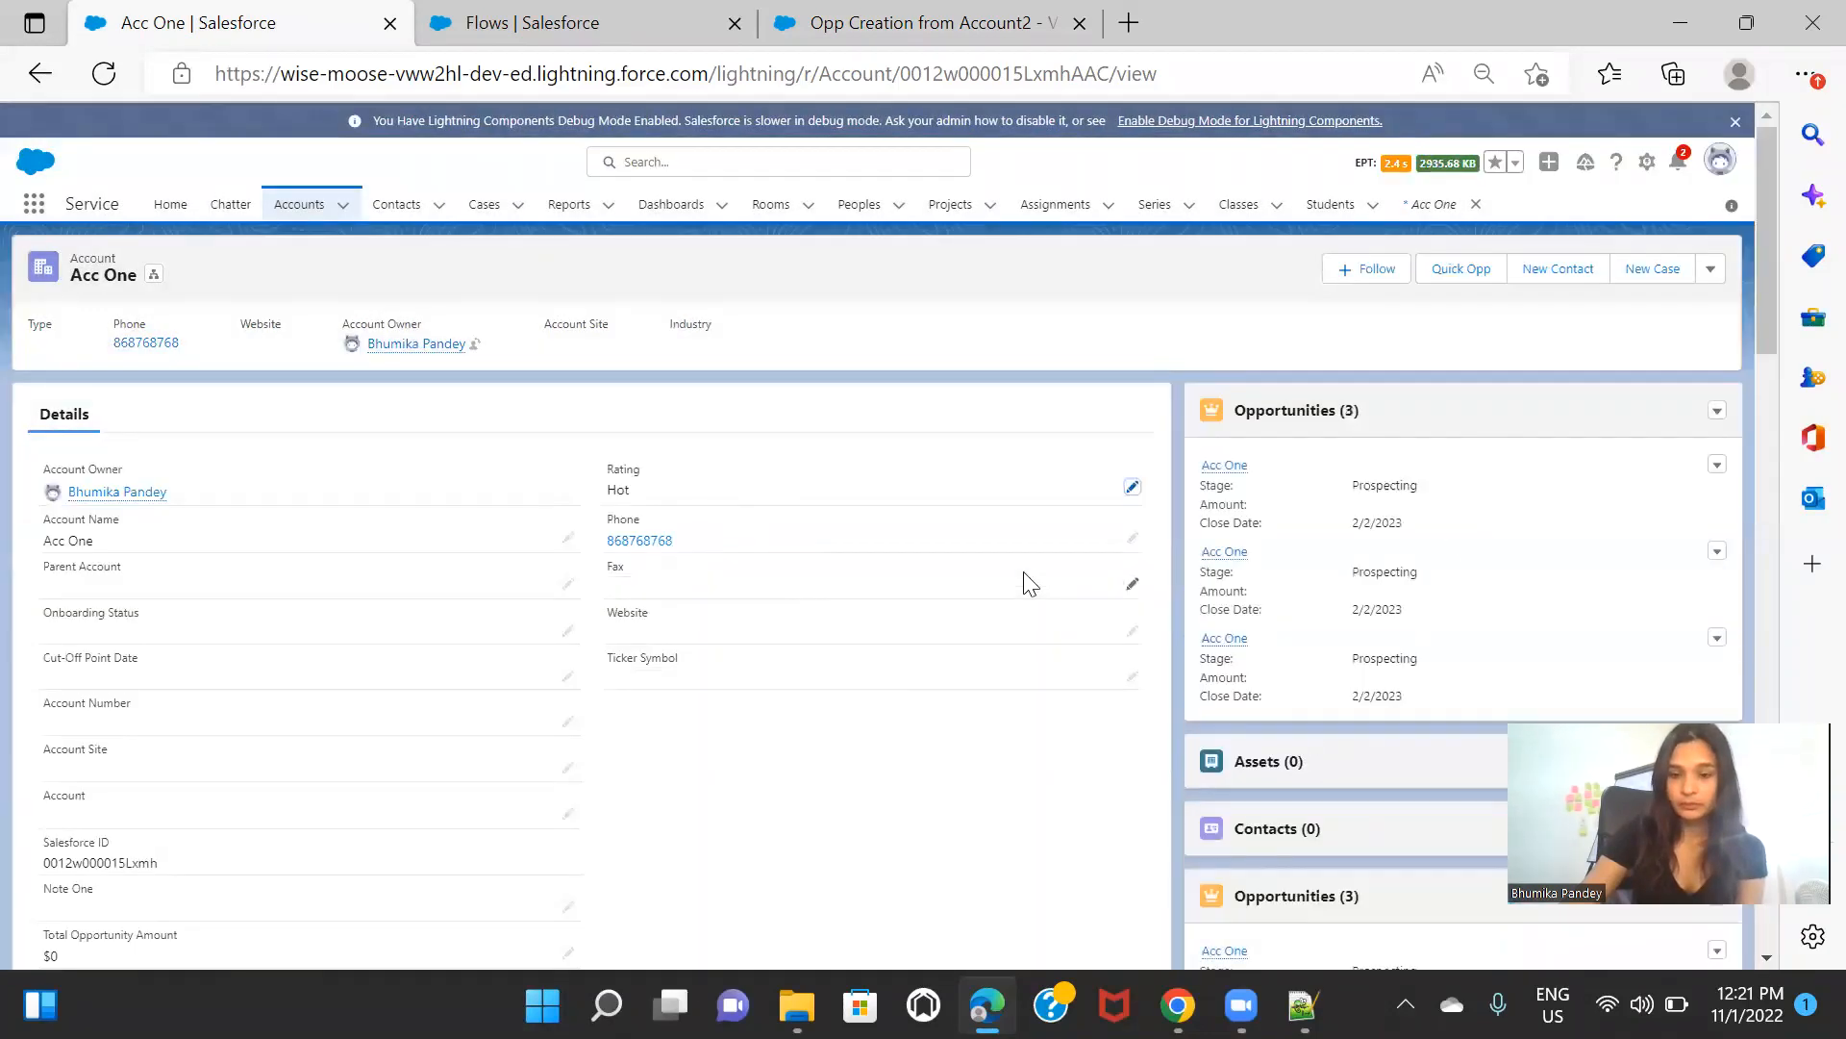
{"action": "scroll", "coordinate": [1048, 596], "scroll_direction": "down", "scroll_amount": 1}
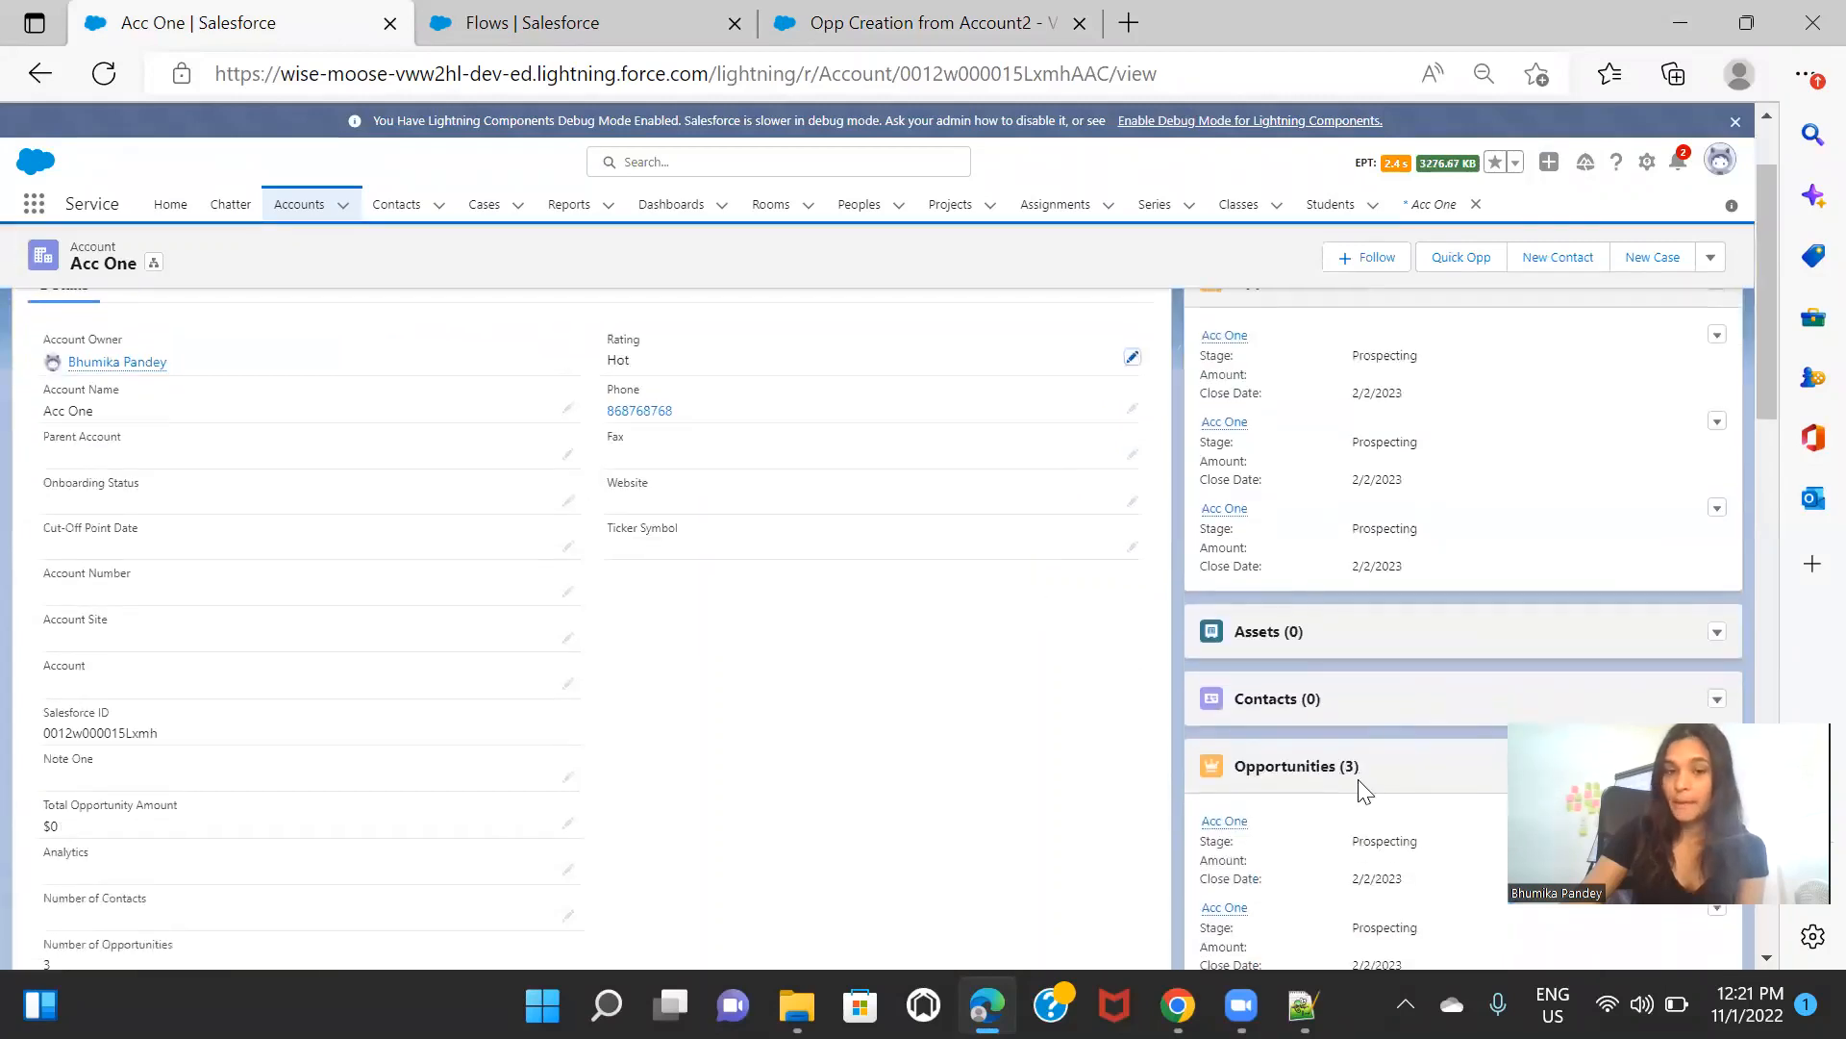
Step: Enter a fax number and change the phone number on Acc One, save the account, and check its related opportunities
{"action": "scroll", "coordinate": [813, 699], "scroll_direction": "up", "scroll_amount": 1}
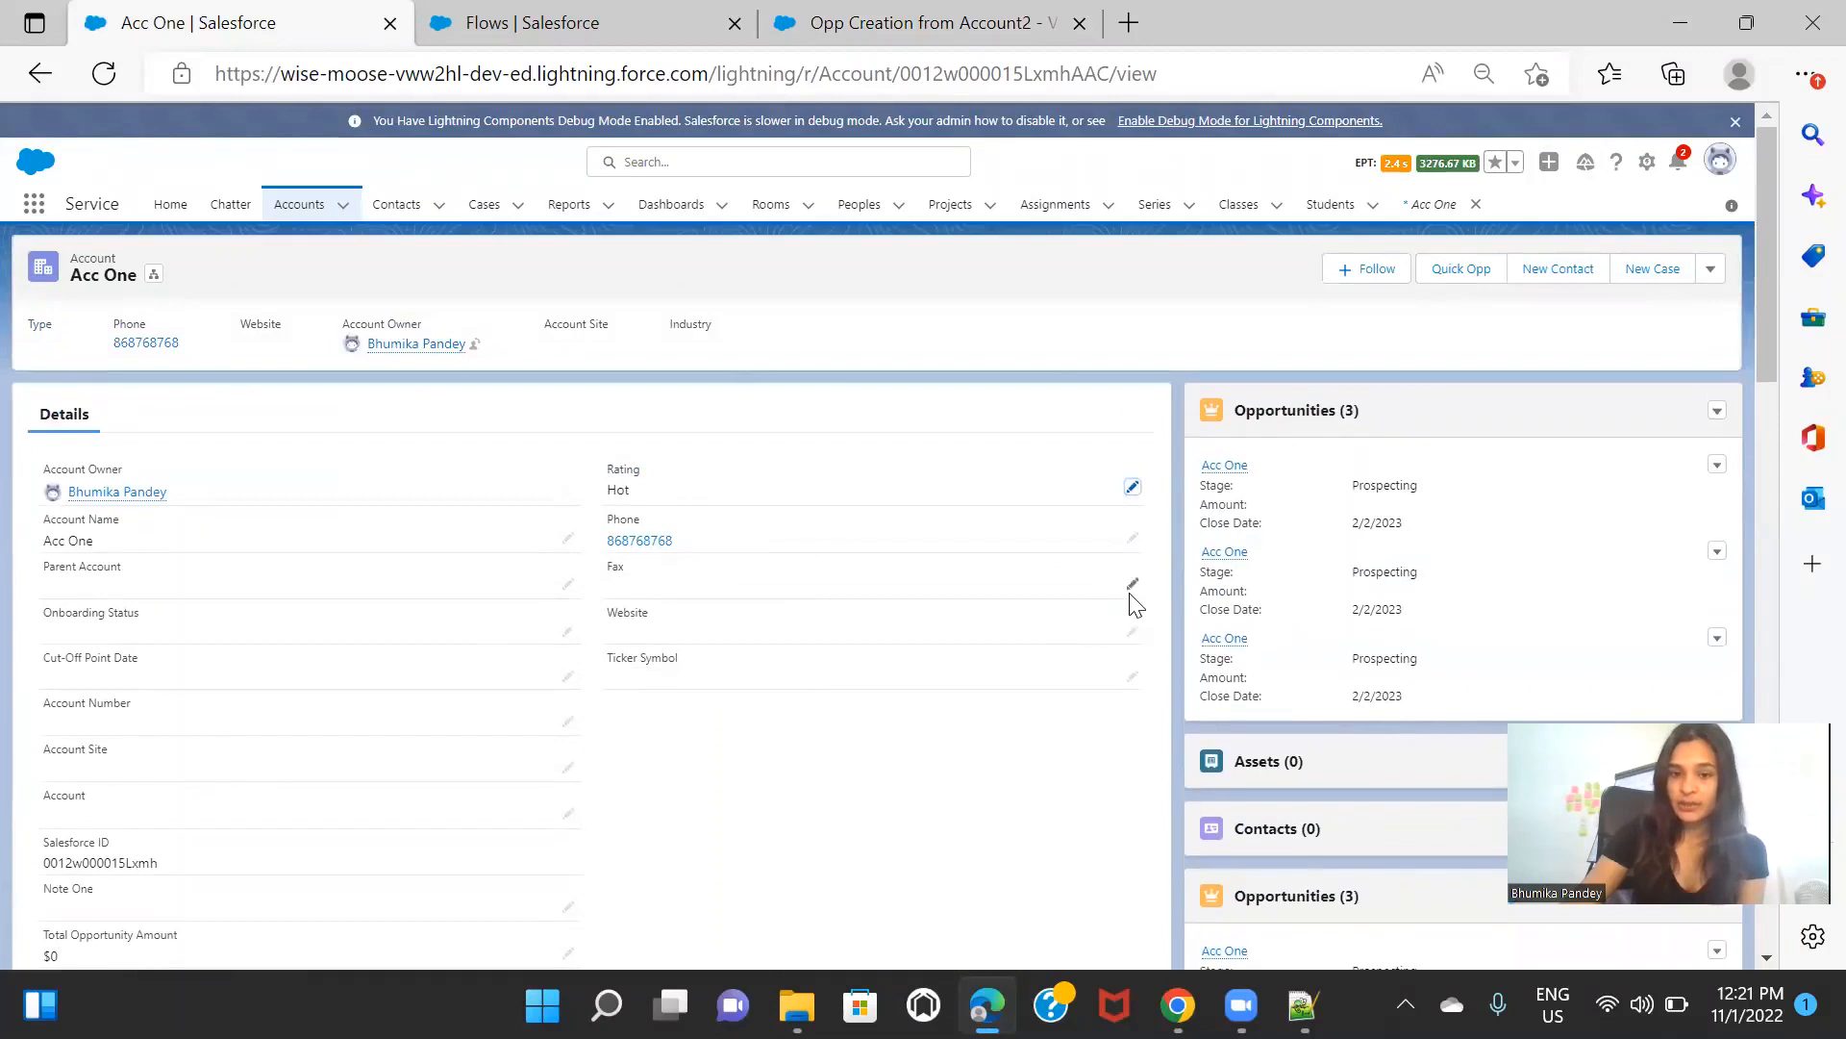
{"action": "double_click", "coordinate": [670, 588]}
{"action": "type", "text": "45345345345"}
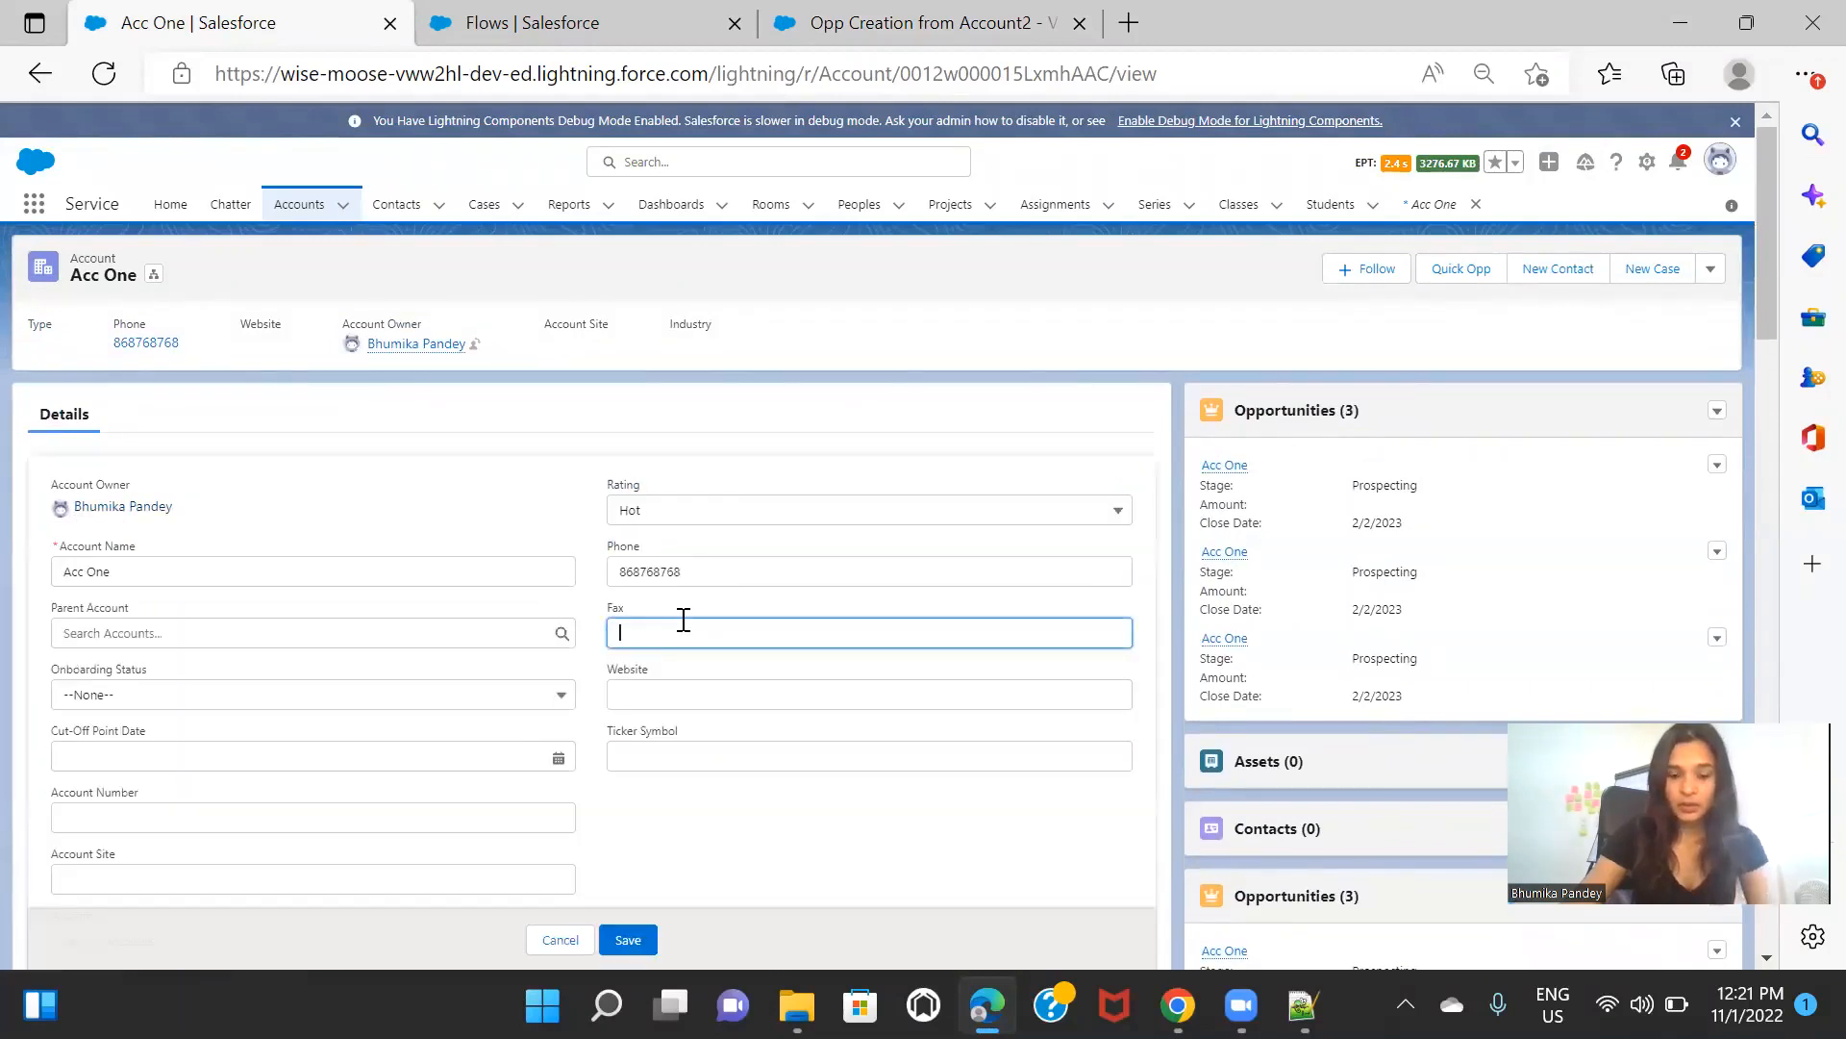
{"action": "left_click", "coordinate": [766, 575]}
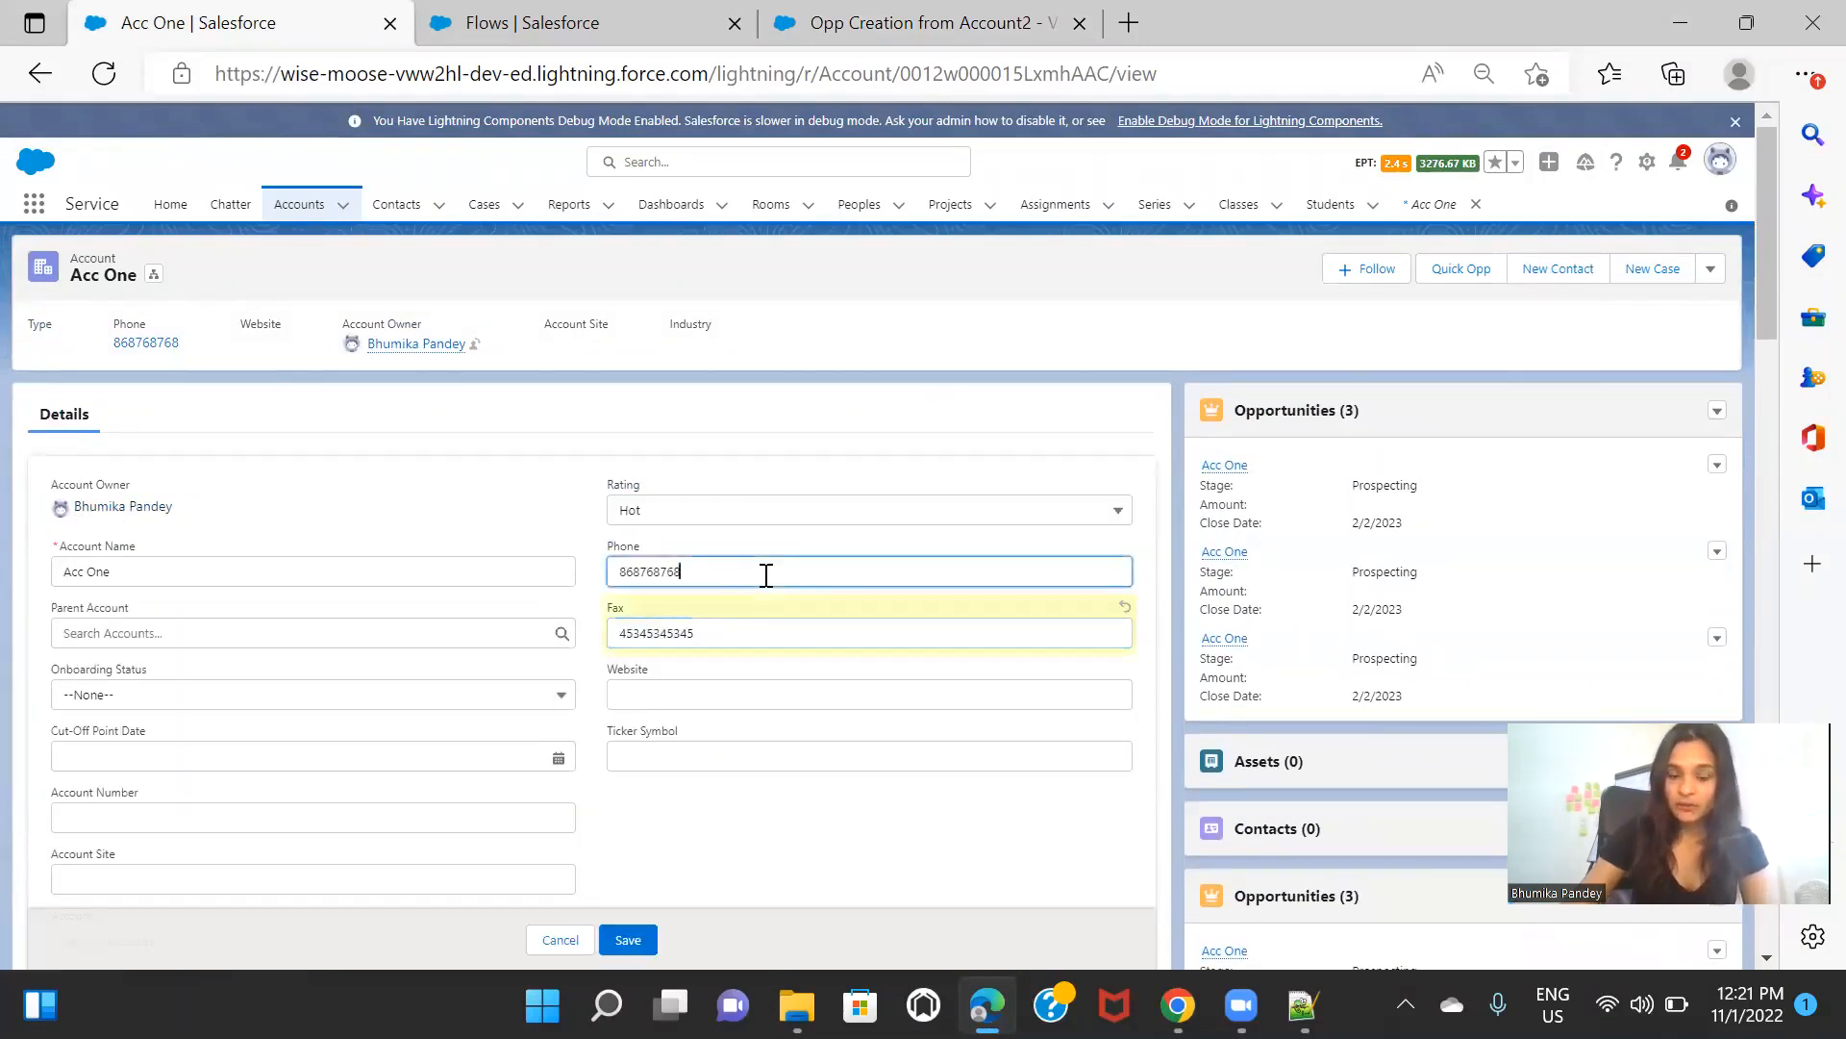
{"action": "key", "text": "BackSpace"}
{"action": "type", "text": "45654"}
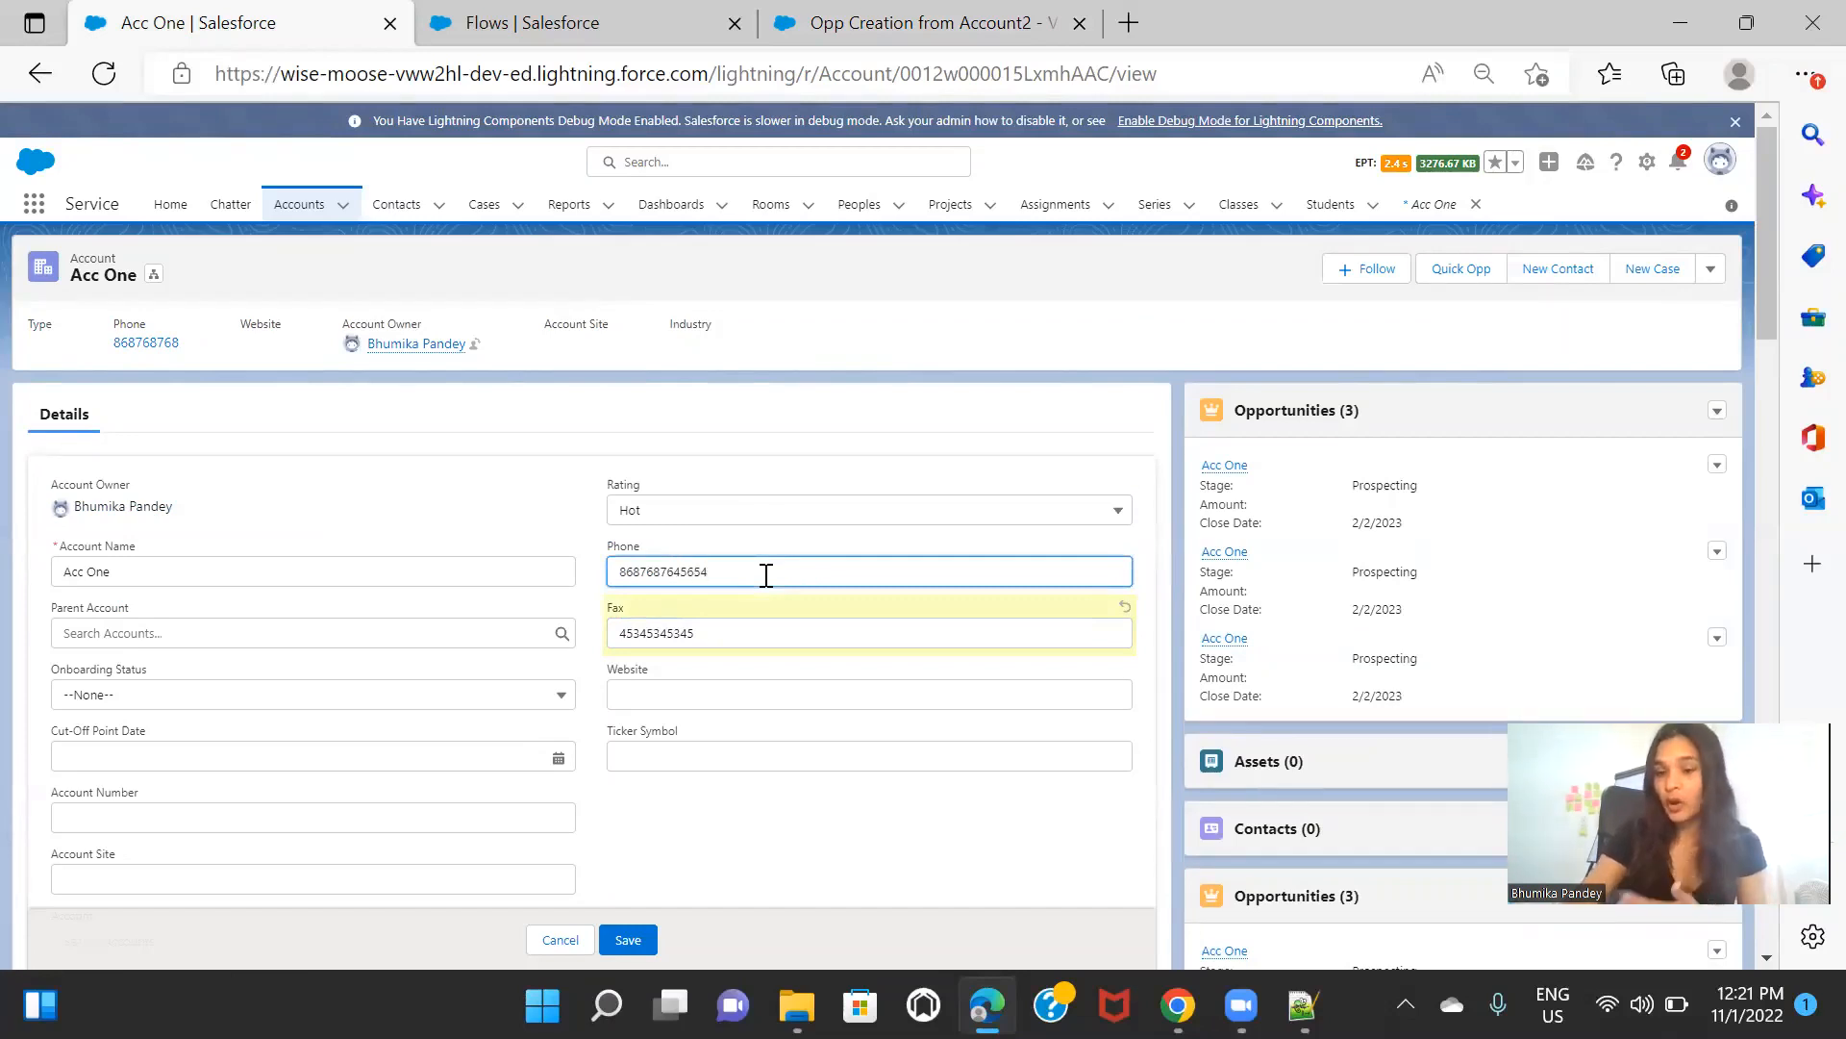
{"action": "left_click", "coordinate": [625, 941]}
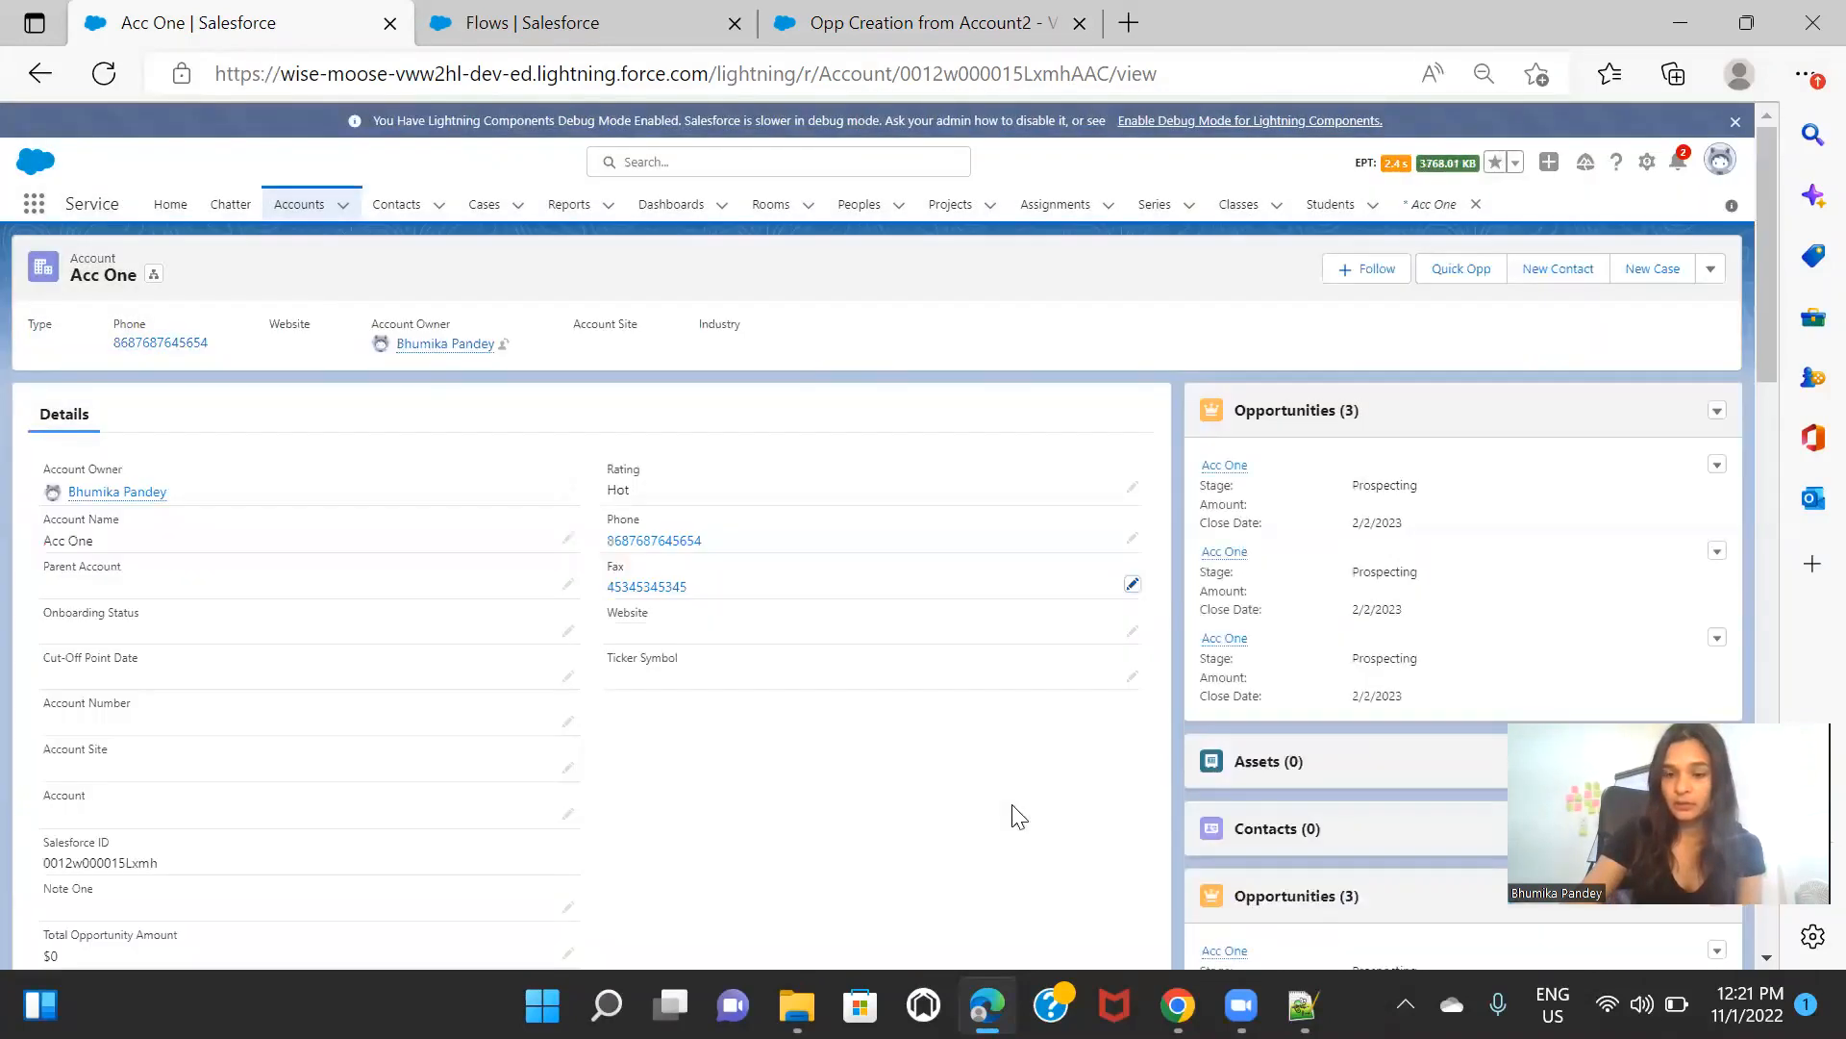
{"action": "scroll", "coordinate": [1018, 815], "scroll_direction": "down", "scroll_amount": 2}
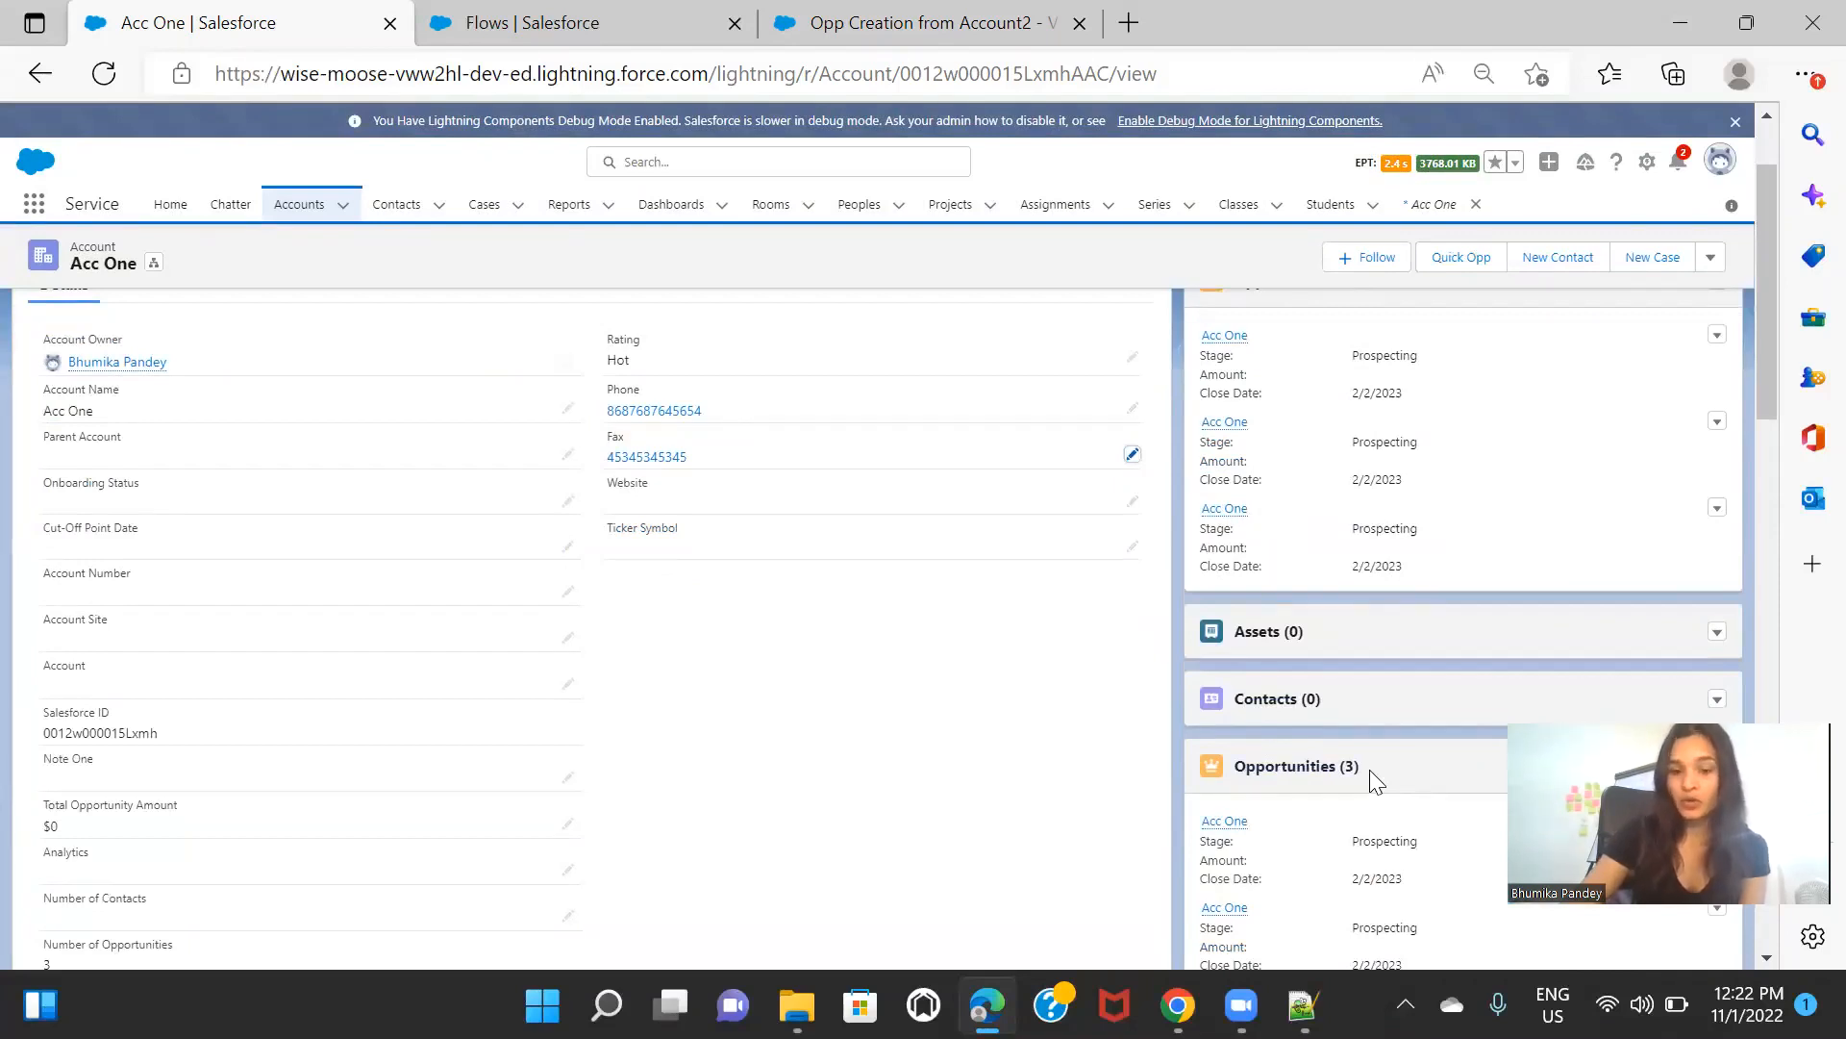
{"action": "scroll", "coordinate": [853, 753], "scroll_direction": "up", "scroll_amount": 2}
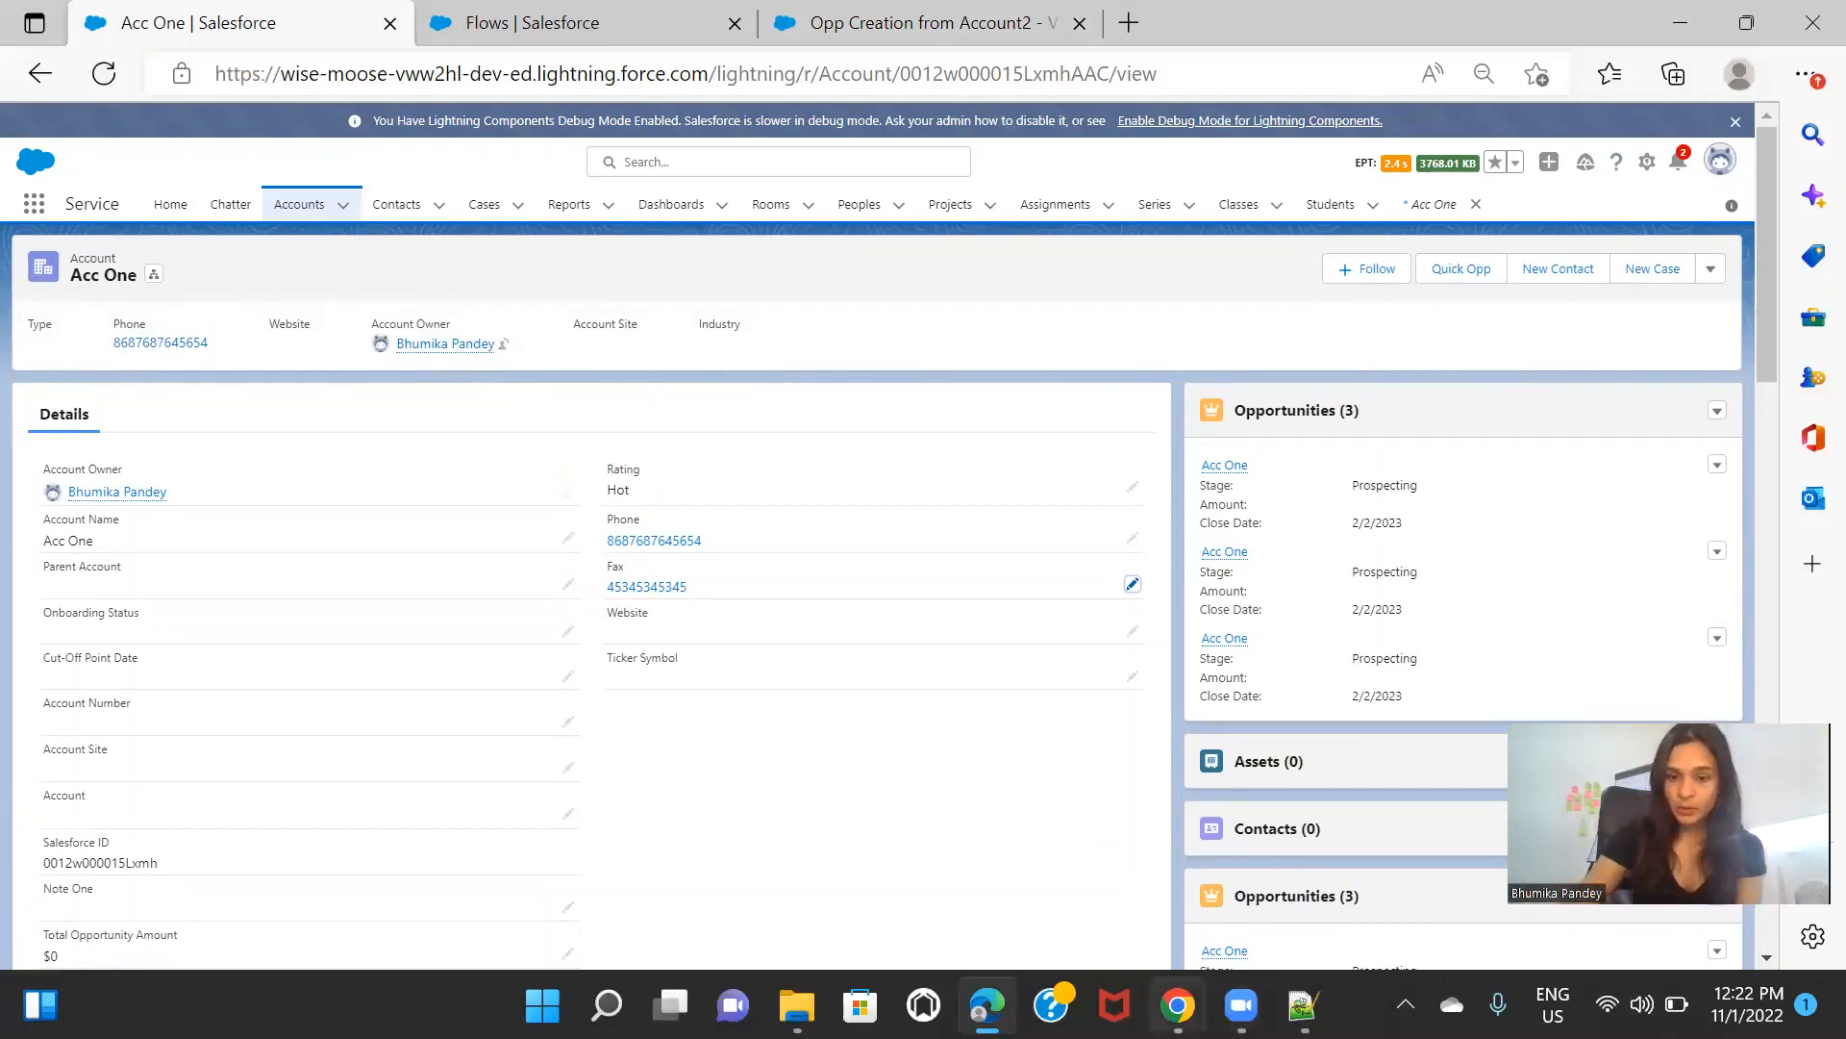
Step: Switch to the presentation and review the Before Delete scenario on the slide
{"action": "mouse_move", "coordinate": [1164, 1010]}
{"action": "left_click", "coordinate": [1090, 867]}
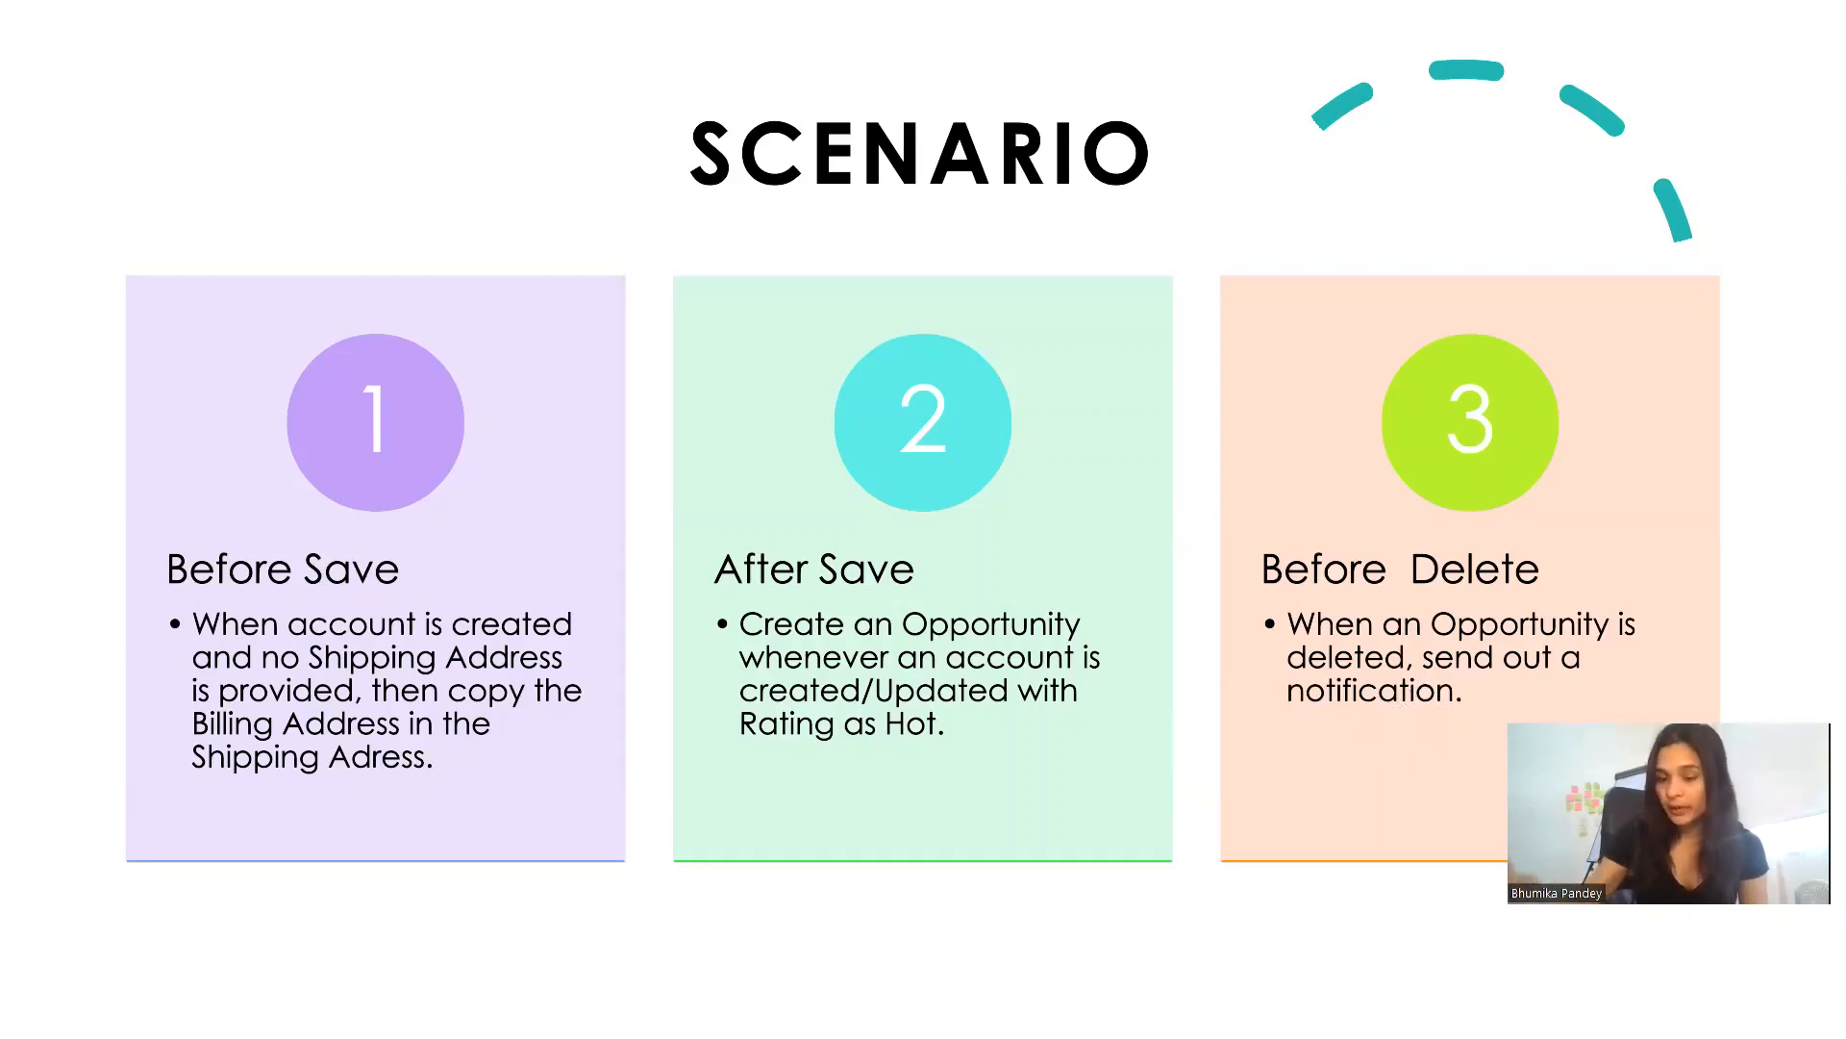
{"action": "key", "text": "alt+Tab"}
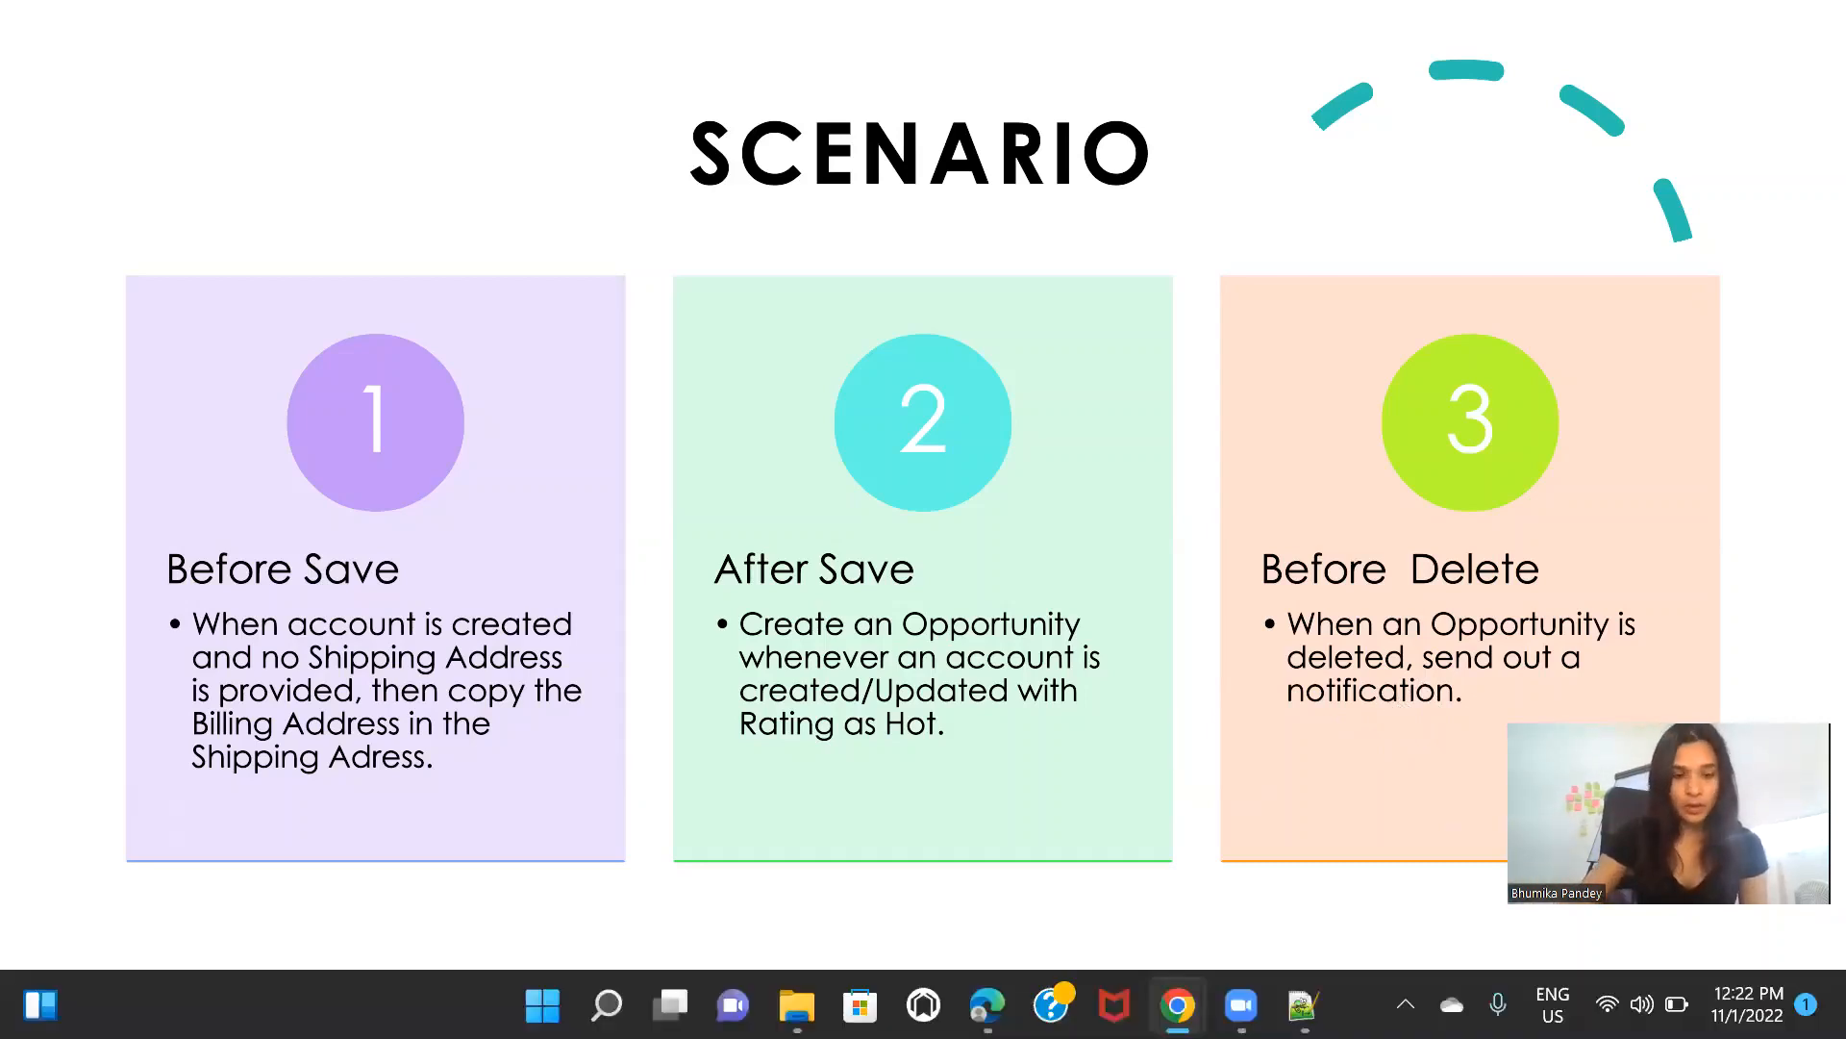
Step: Return to the Flows setup page in the browser and create a new Record-Triggered Flow
{"action": "left_click", "coordinate": [679, 14]}
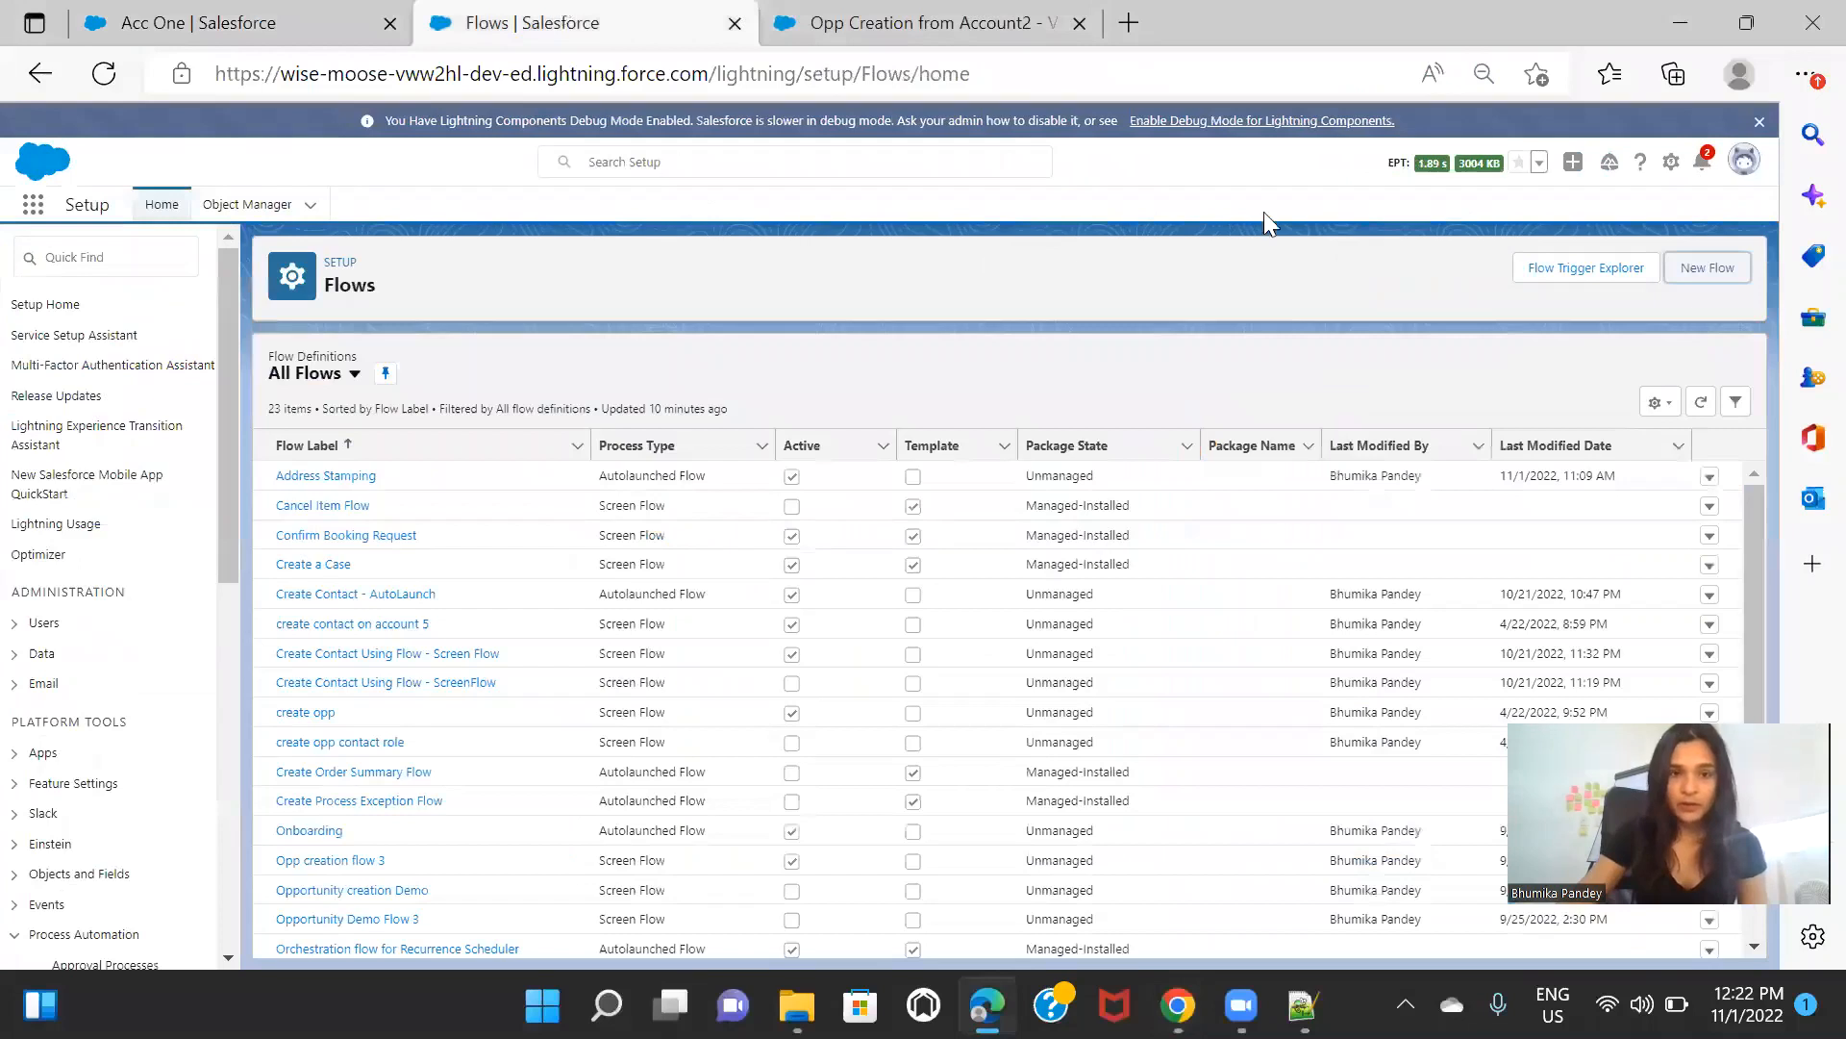
{"action": "left_click", "coordinate": [1723, 273]}
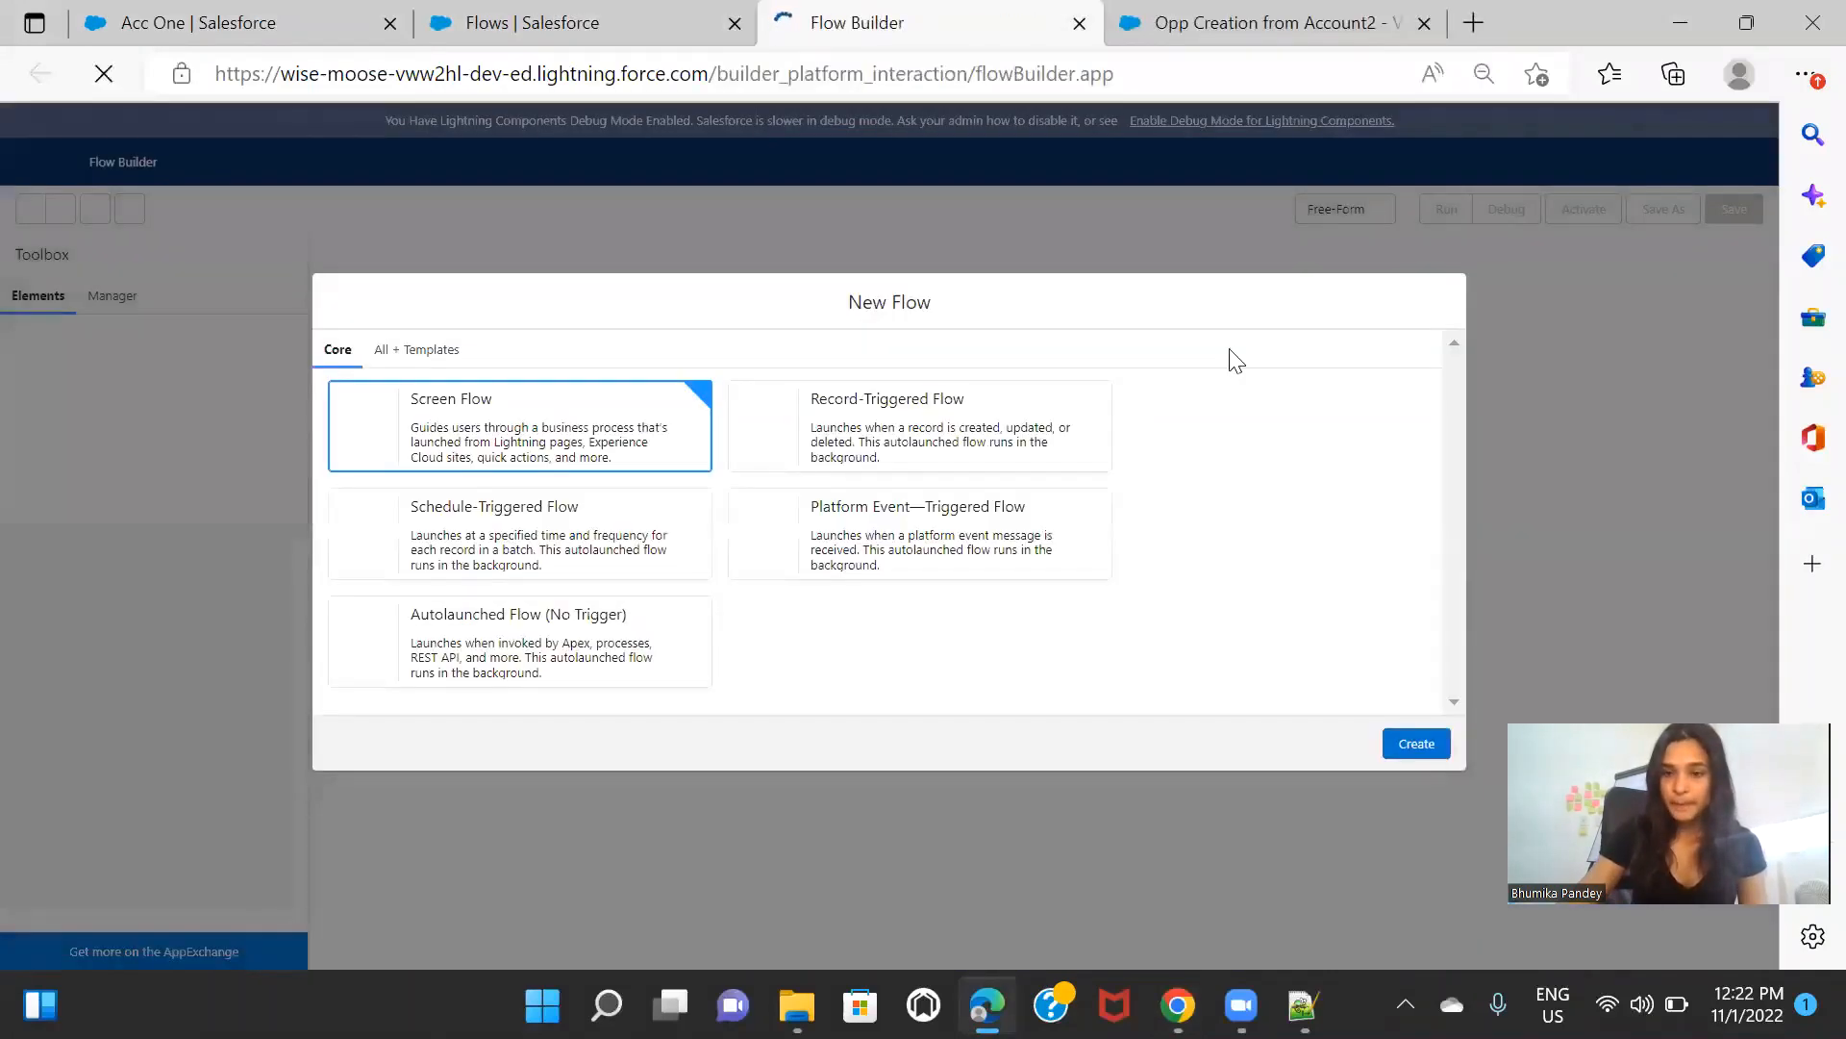
{"action": "left_click", "coordinate": [941, 440]}
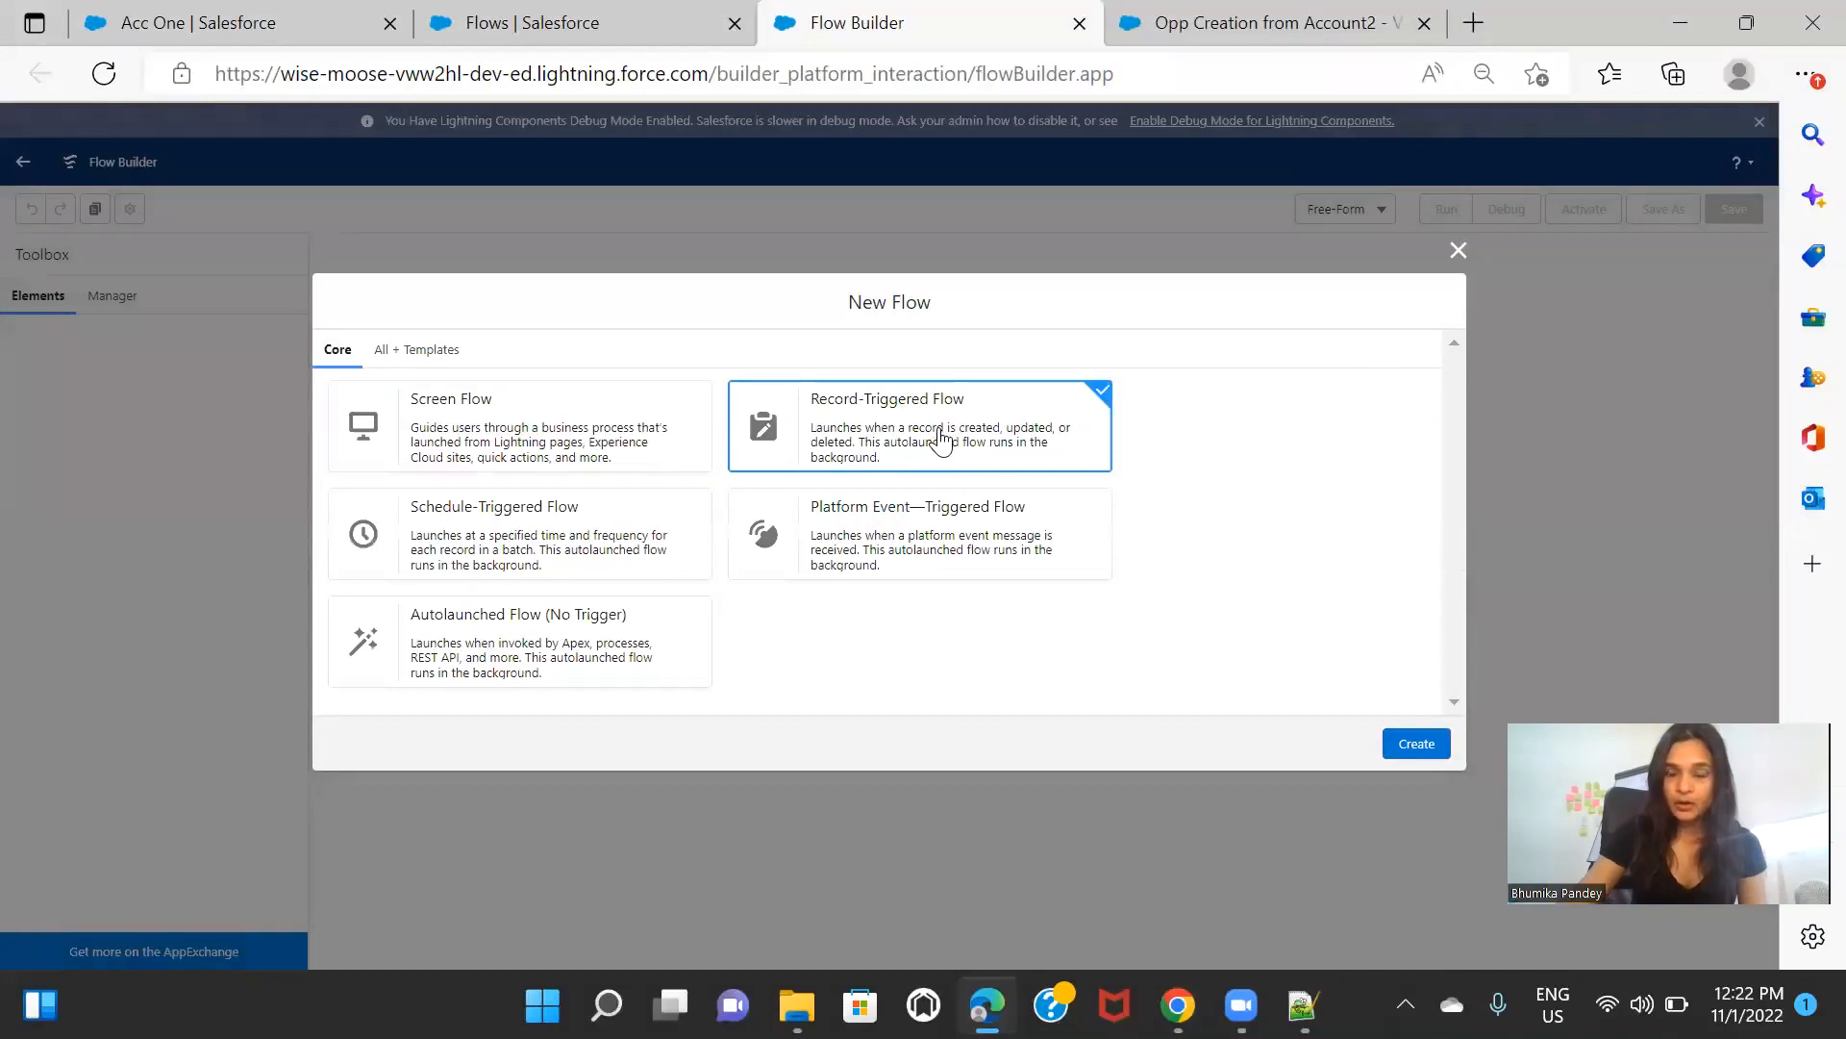
{"action": "left_click", "coordinate": [1415, 744]}
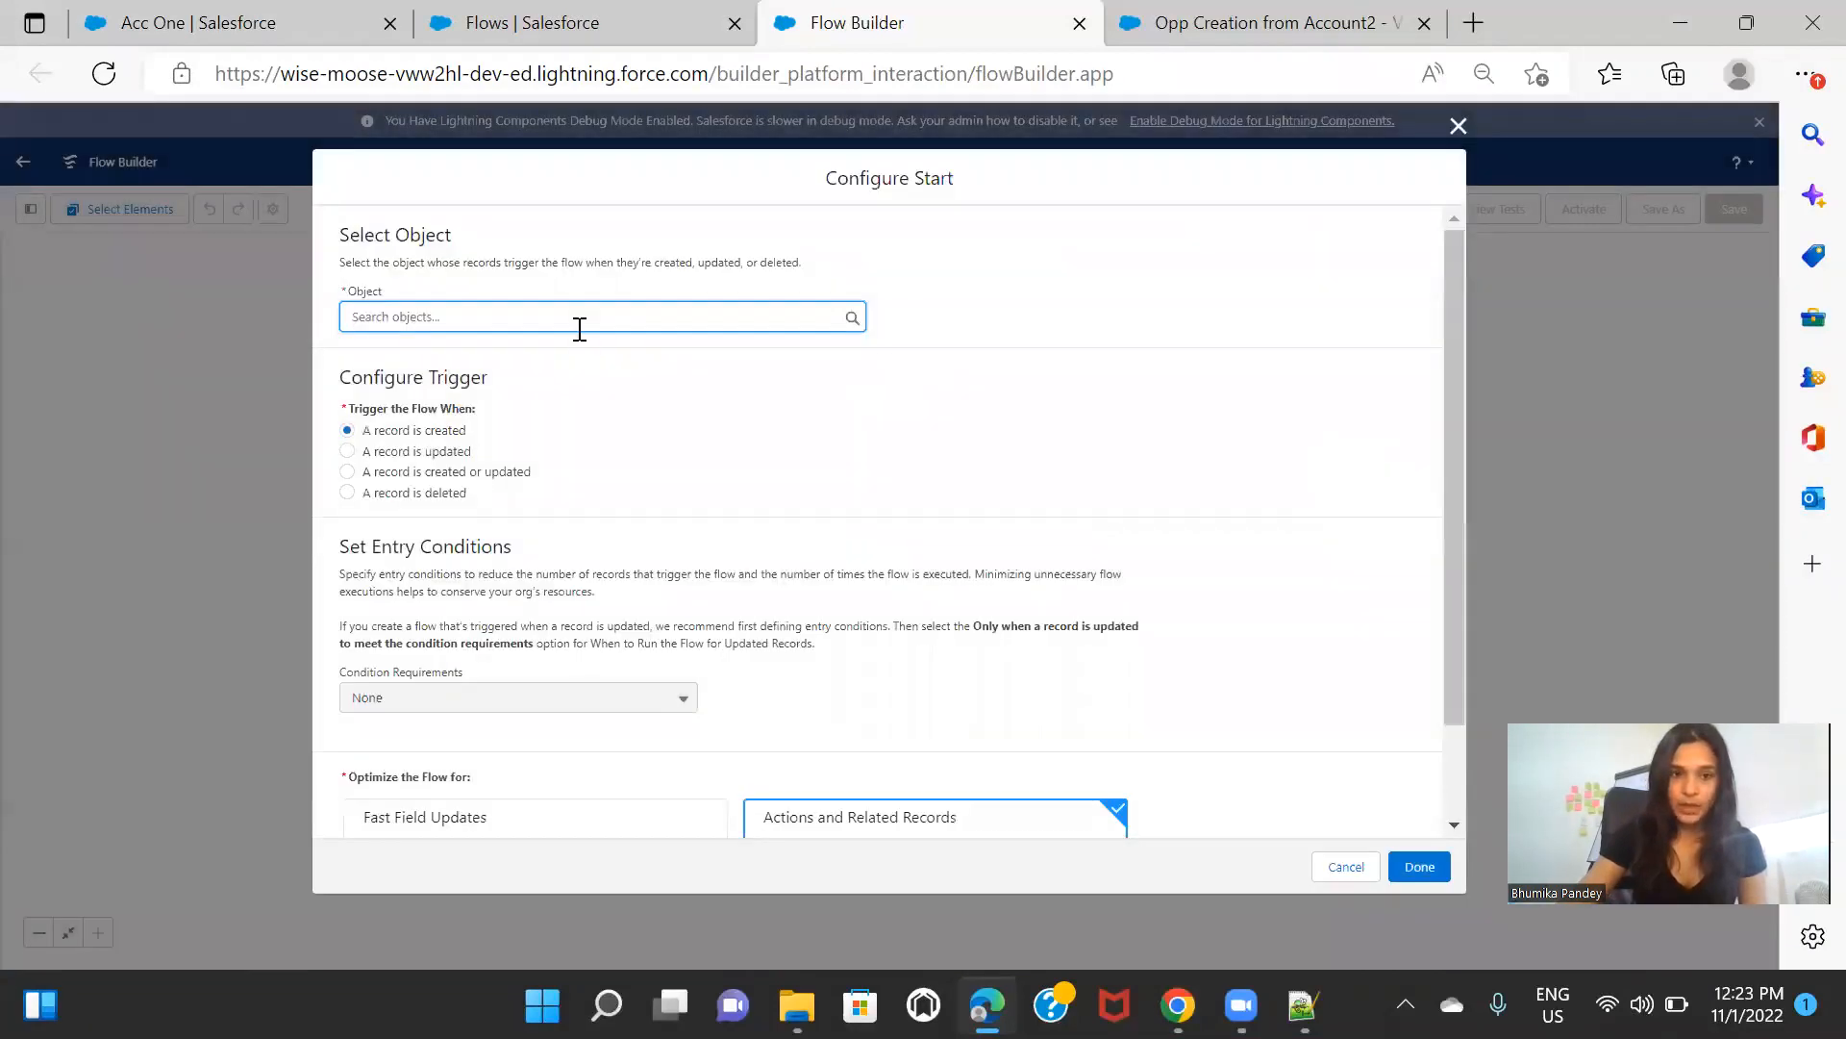
Step: Set the flow's object to Opportunity and trigger it when a record is deleted
{"action": "type", "text": "oppo"}
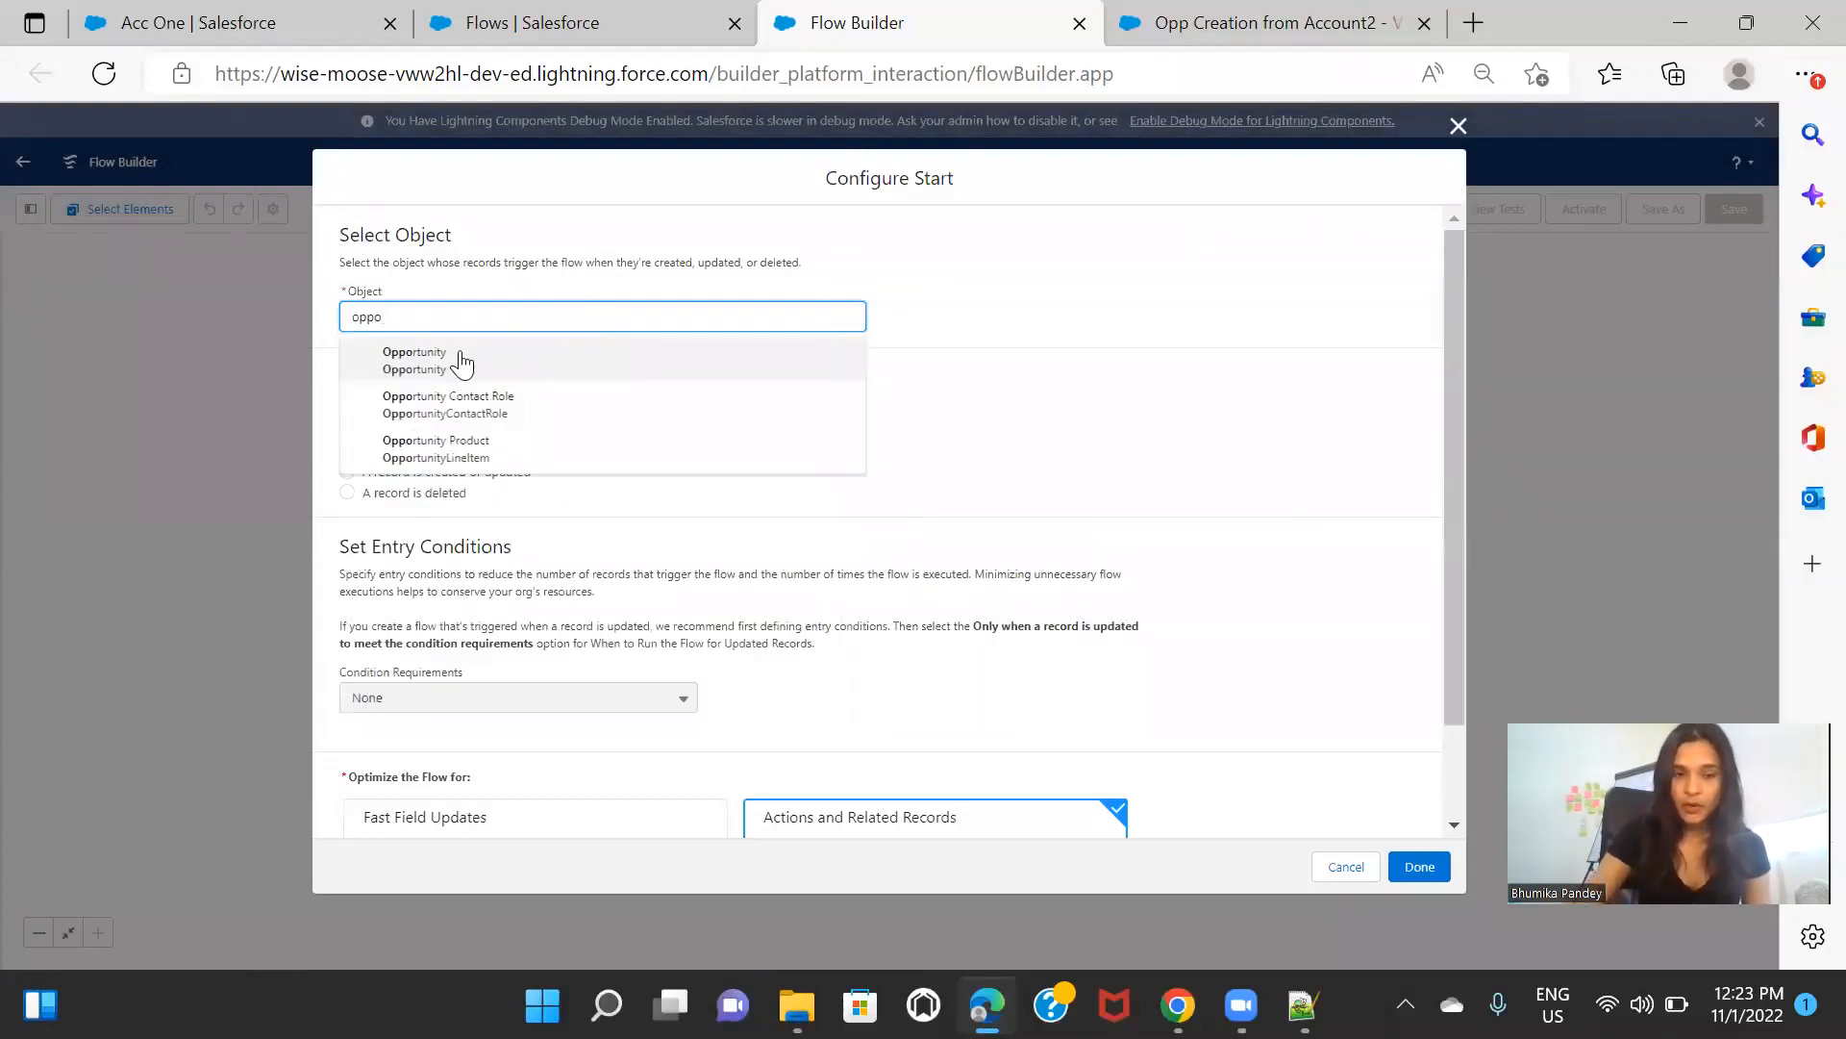
{"action": "left_click", "coordinate": [460, 363]}
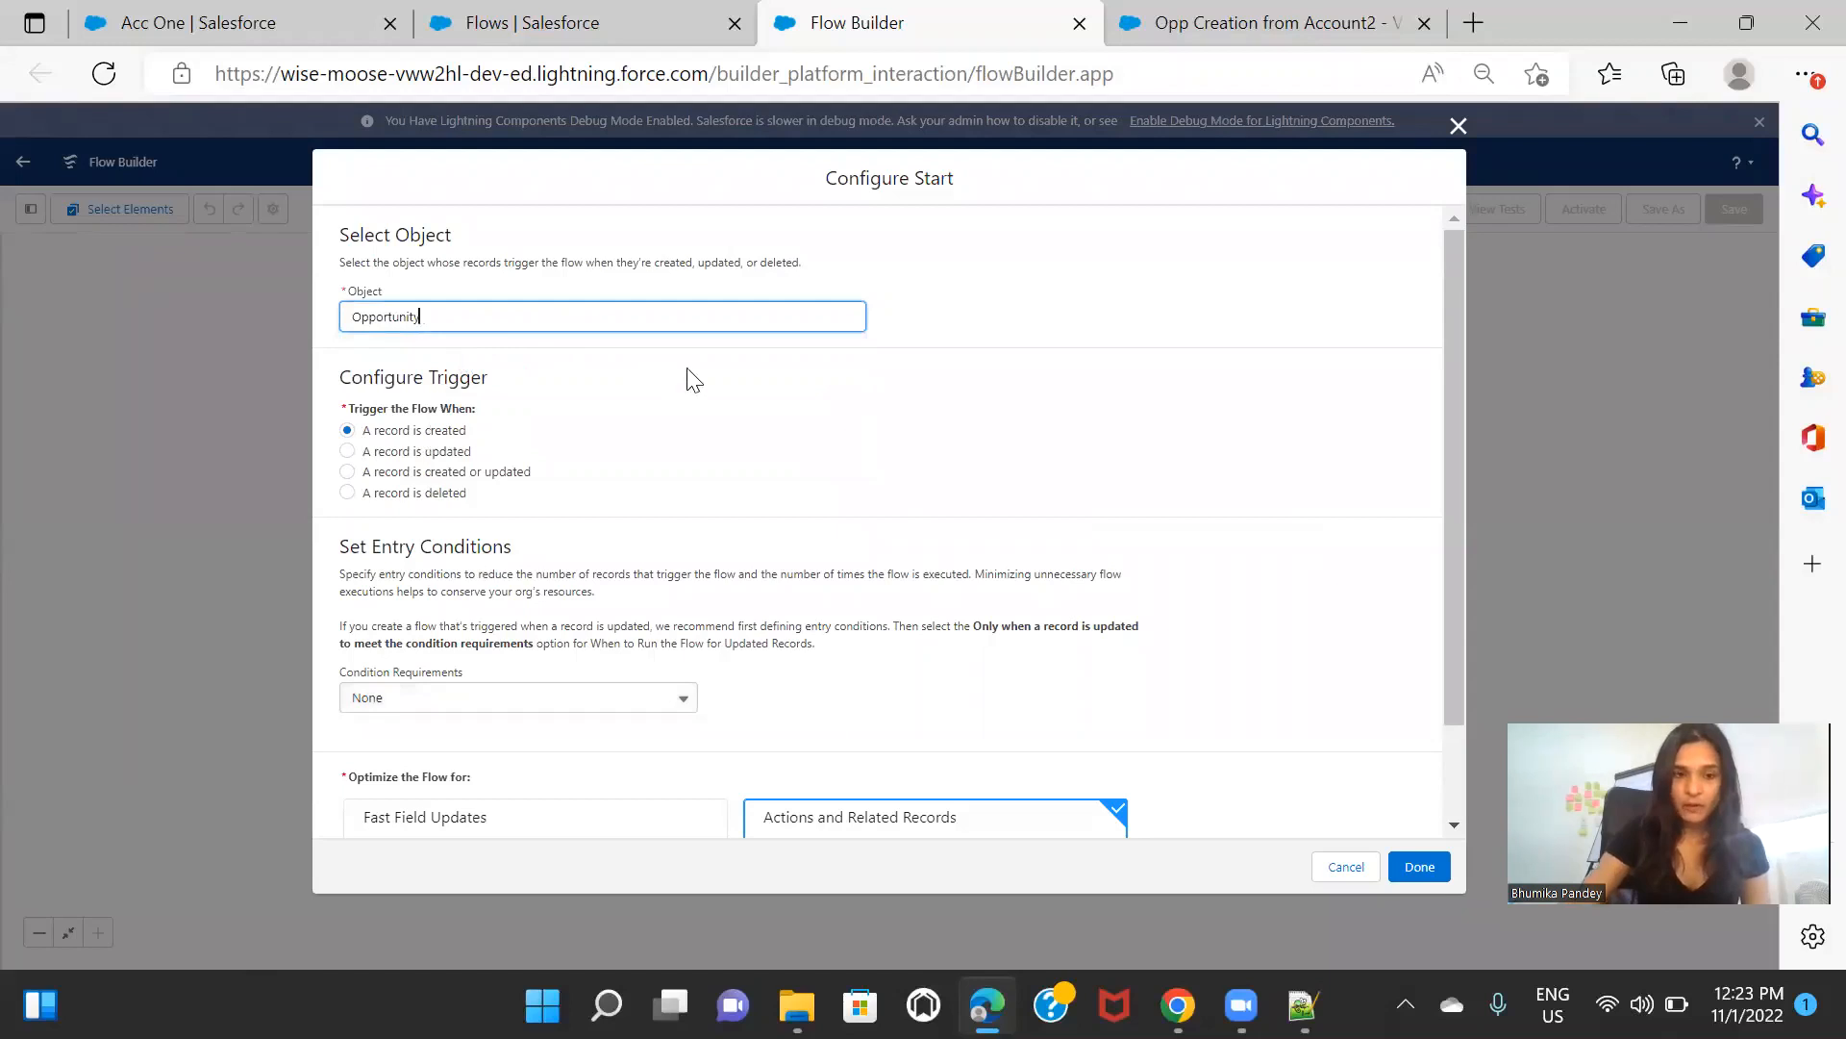
{"action": "left_click", "coordinate": [412, 493]}
Step: Set the entry conditions to All Conditions Are Met (AND), with StageName Equals Closed Lost
{"action": "scroll", "coordinate": [862, 550], "scroll_direction": "down", "scroll_amount": 1}
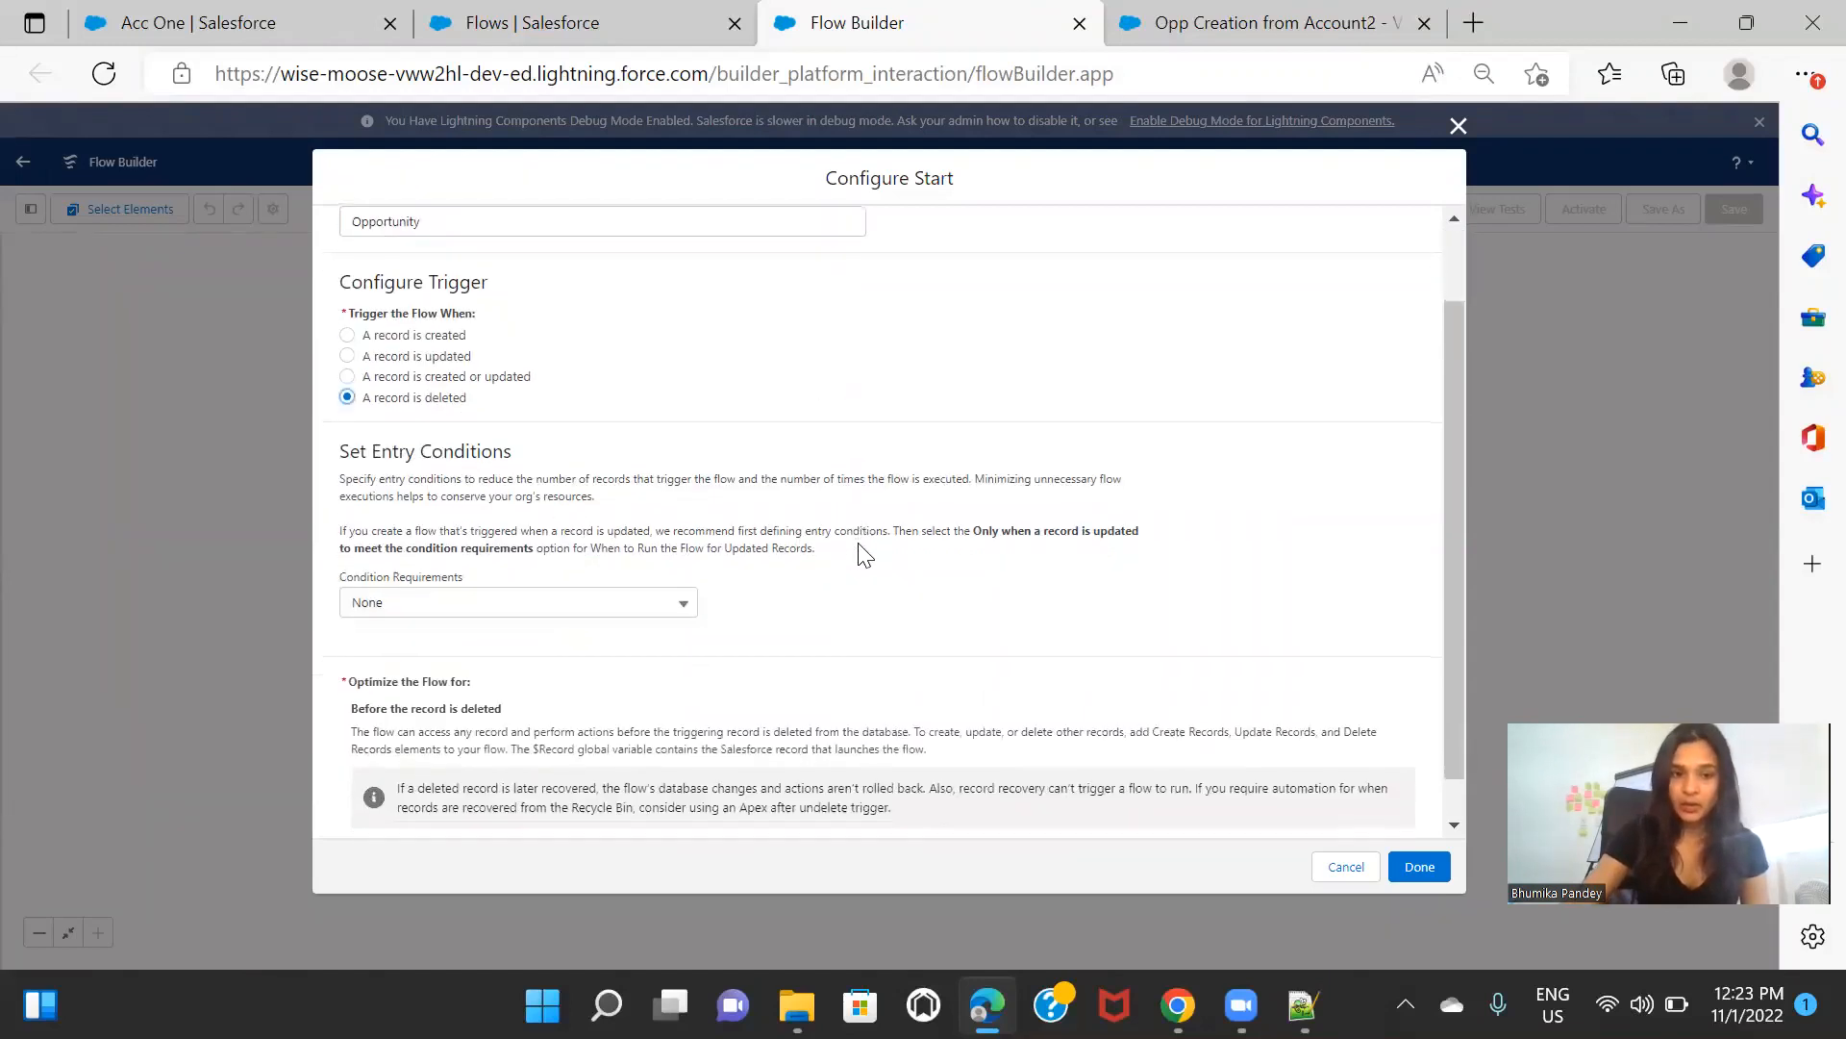
{"action": "left_click", "coordinate": [509, 606]}
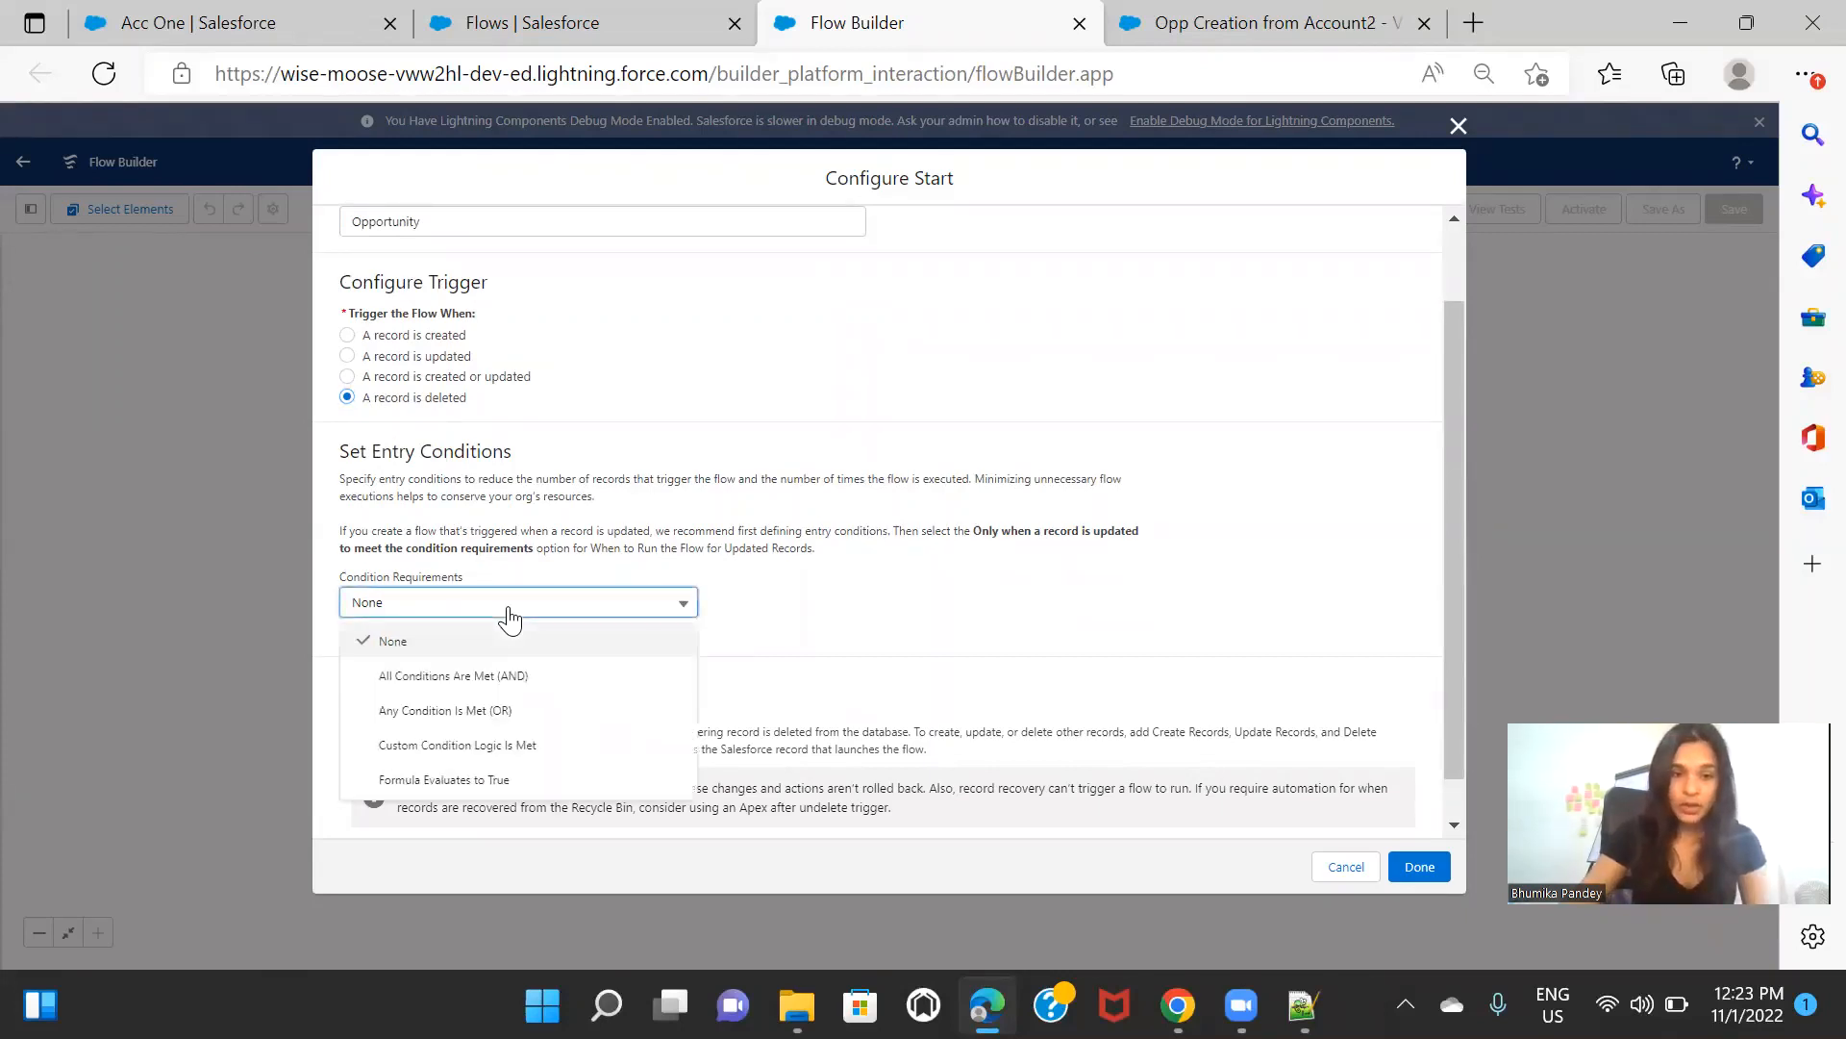
{"action": "left_click", "coordinate": [519, 674]}
{"action": "left_click", "coordinate": [529, 678]}
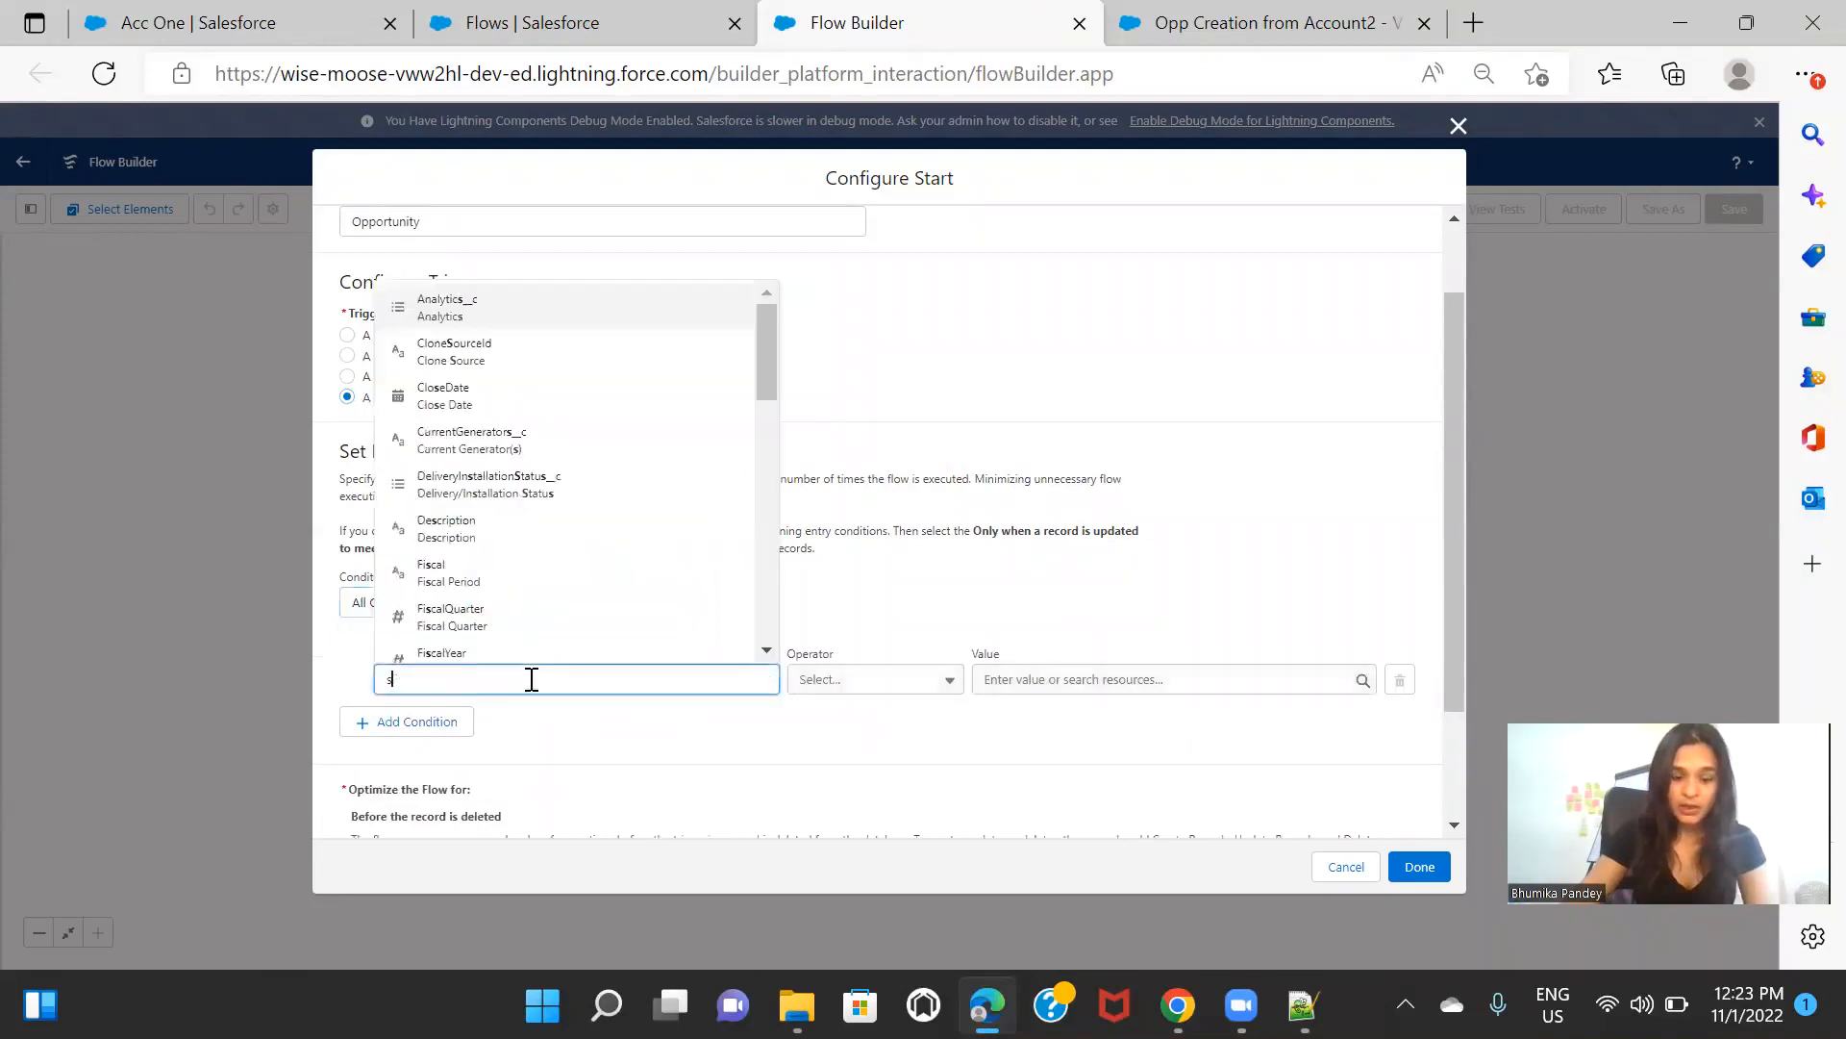
{"action": "type", "text": "sta"}
{"action": "left_click", "coordinate": [516, 602]}
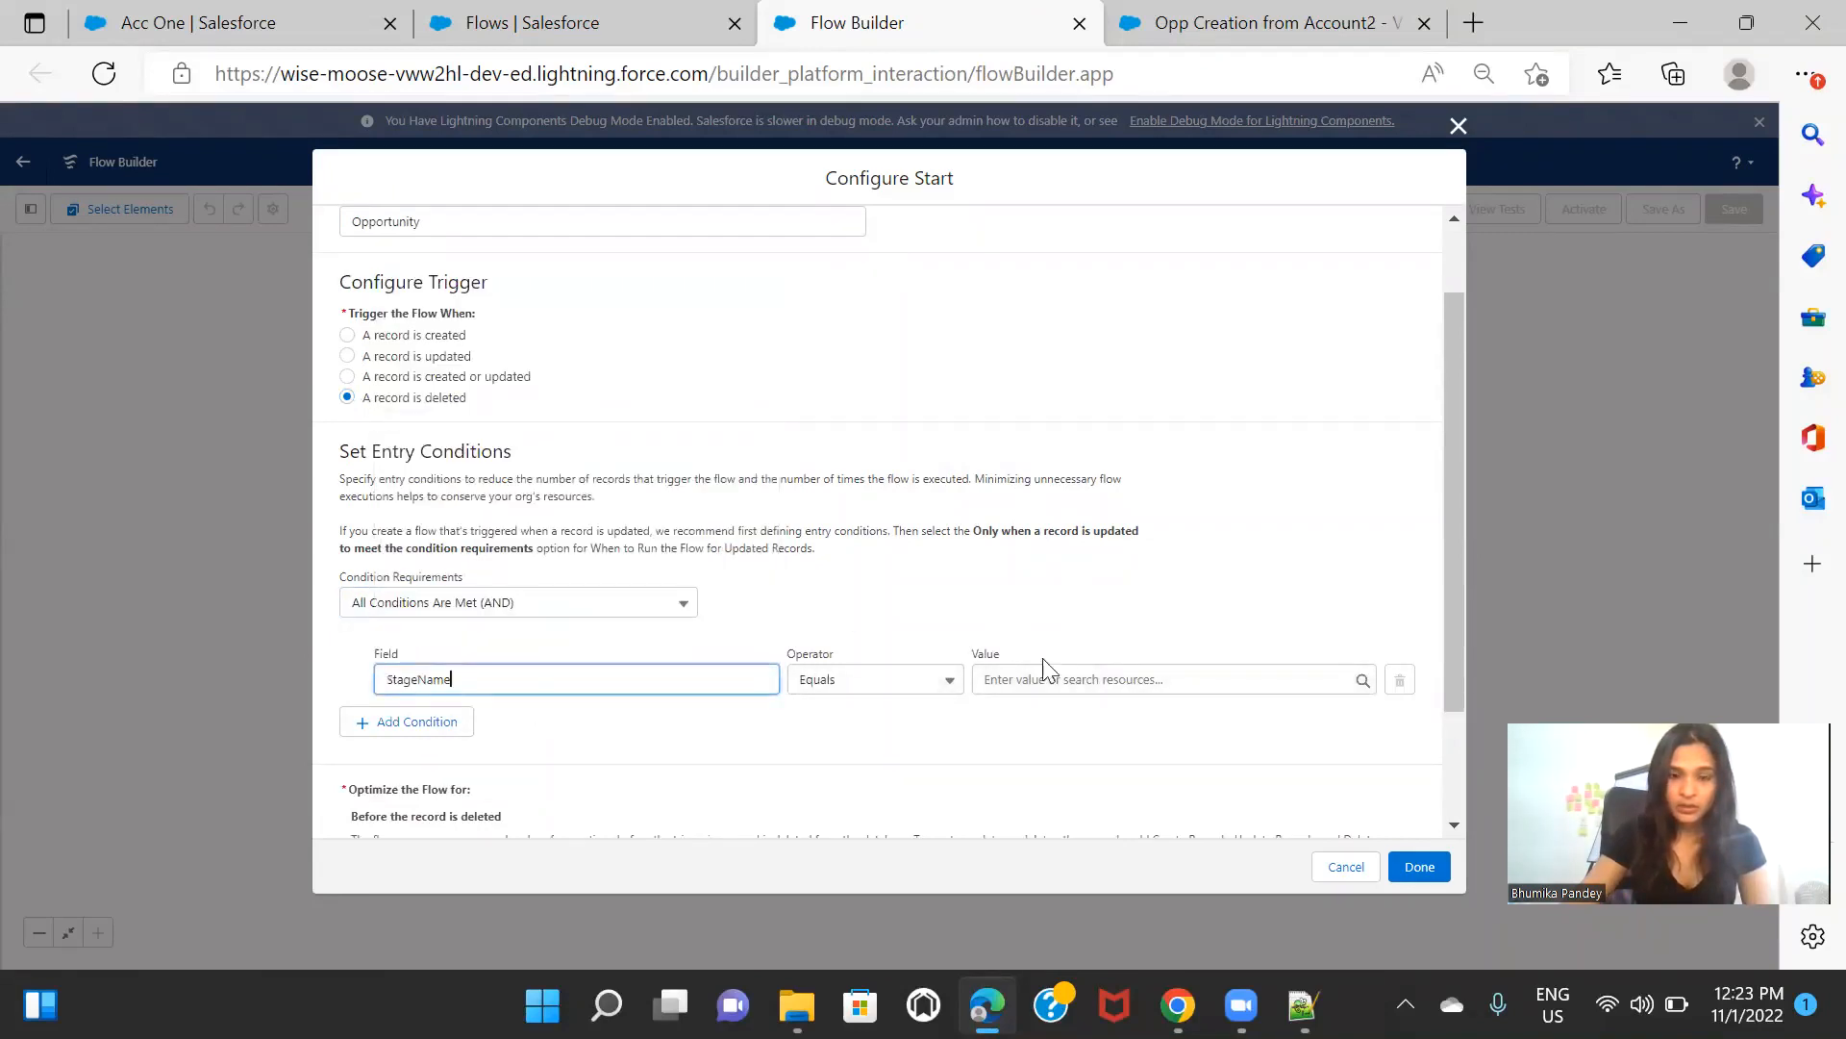
{"action": "left_click", "coordinate": [1049, 678]}
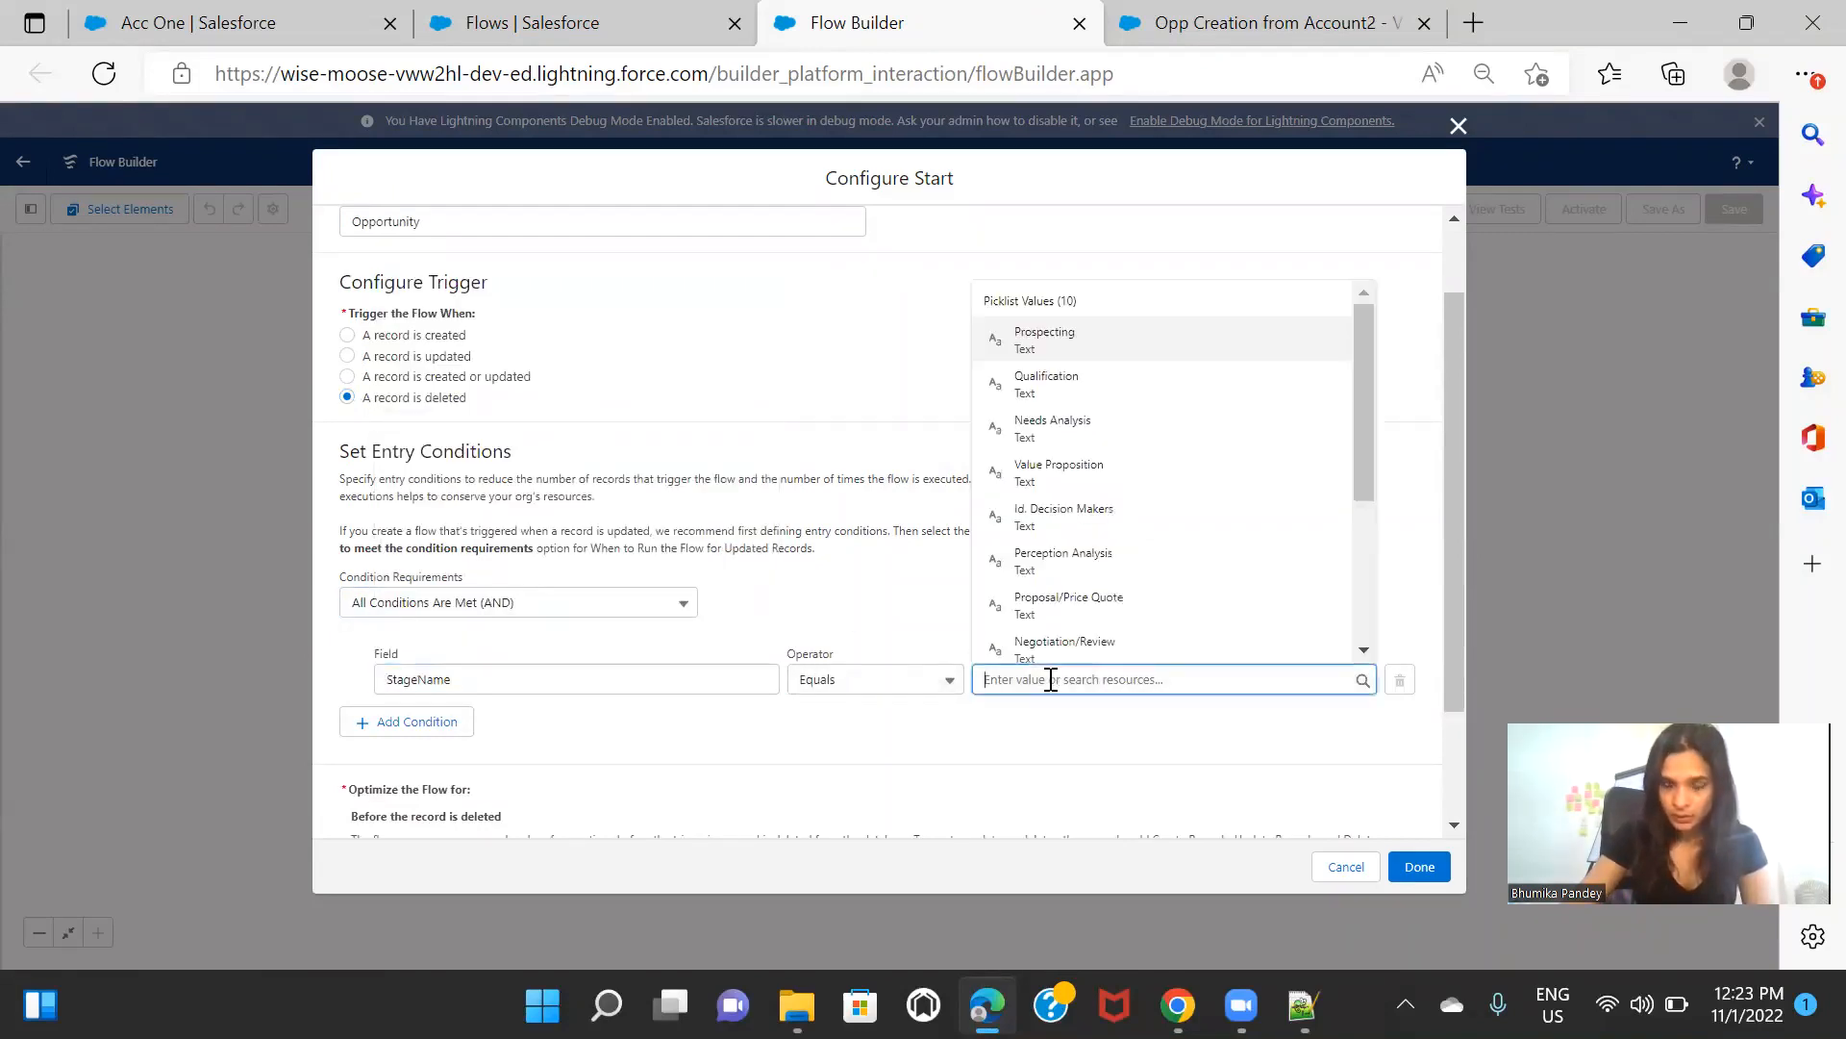
{"action": "type", "text": "lo"}
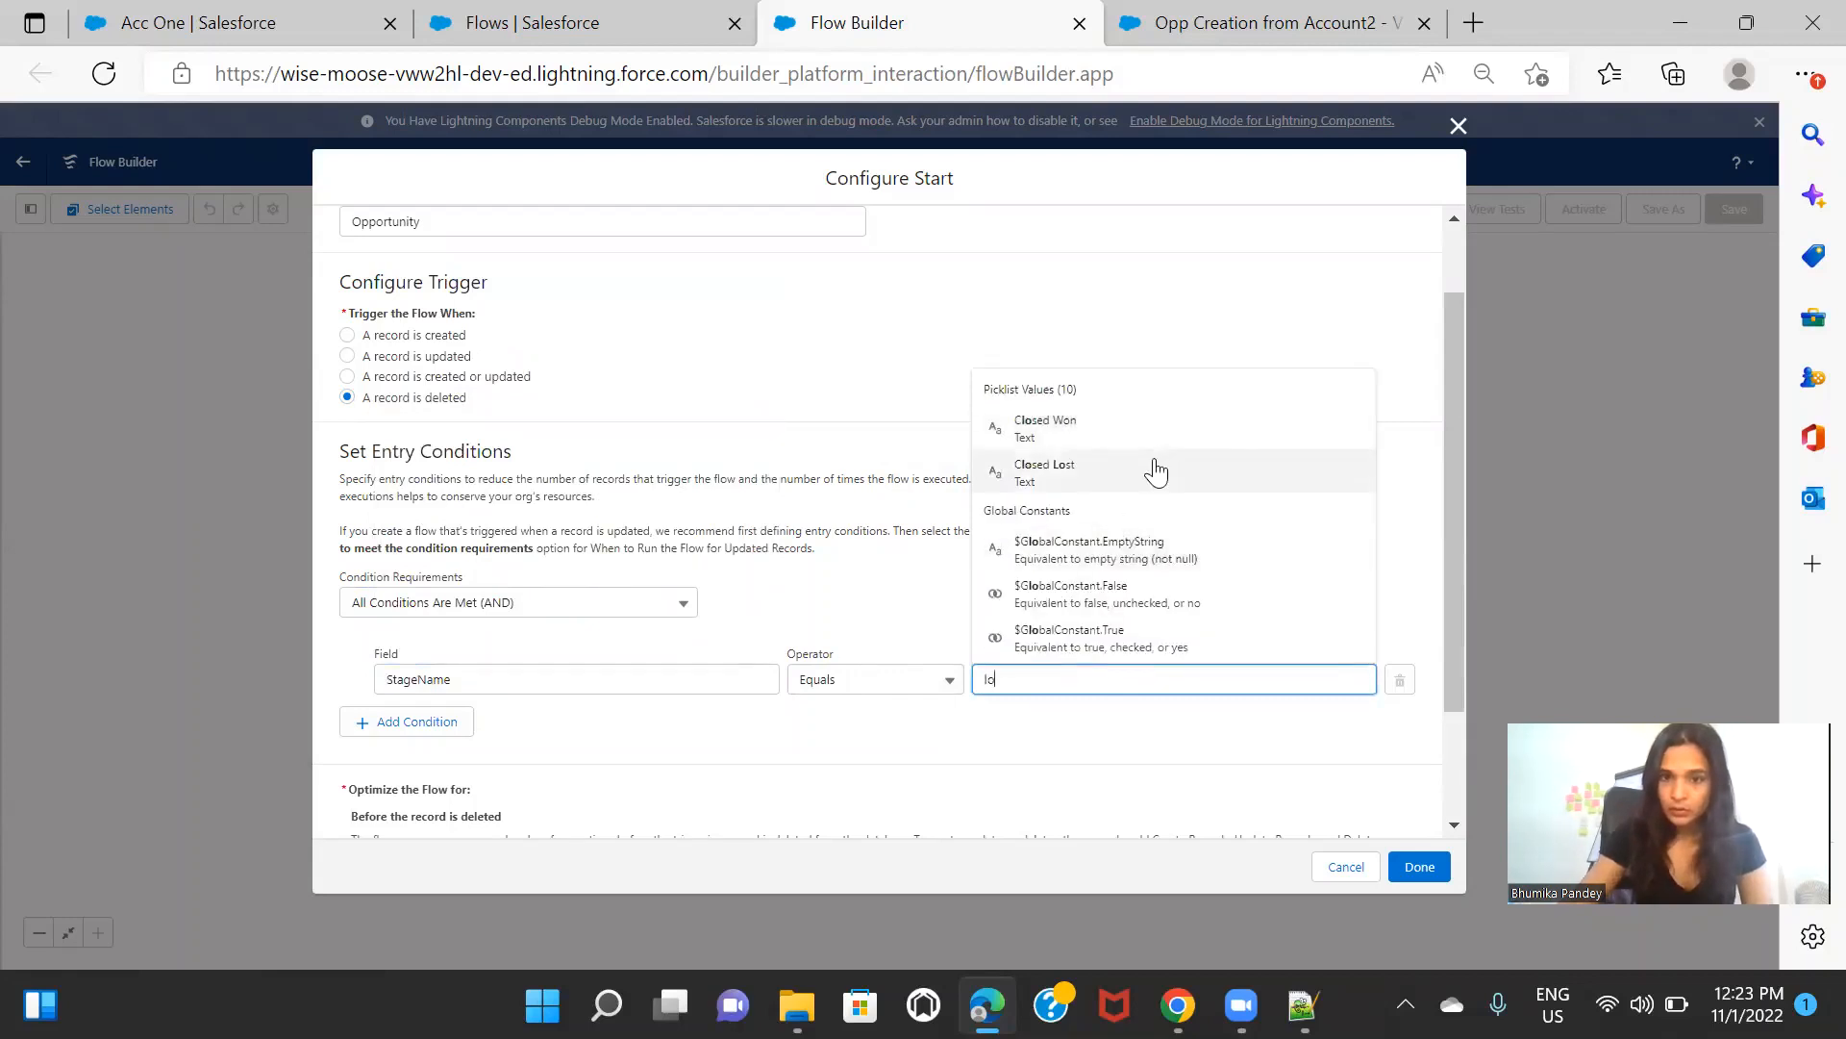
{"action": "left_click", "coordinate": [1114, 475]}
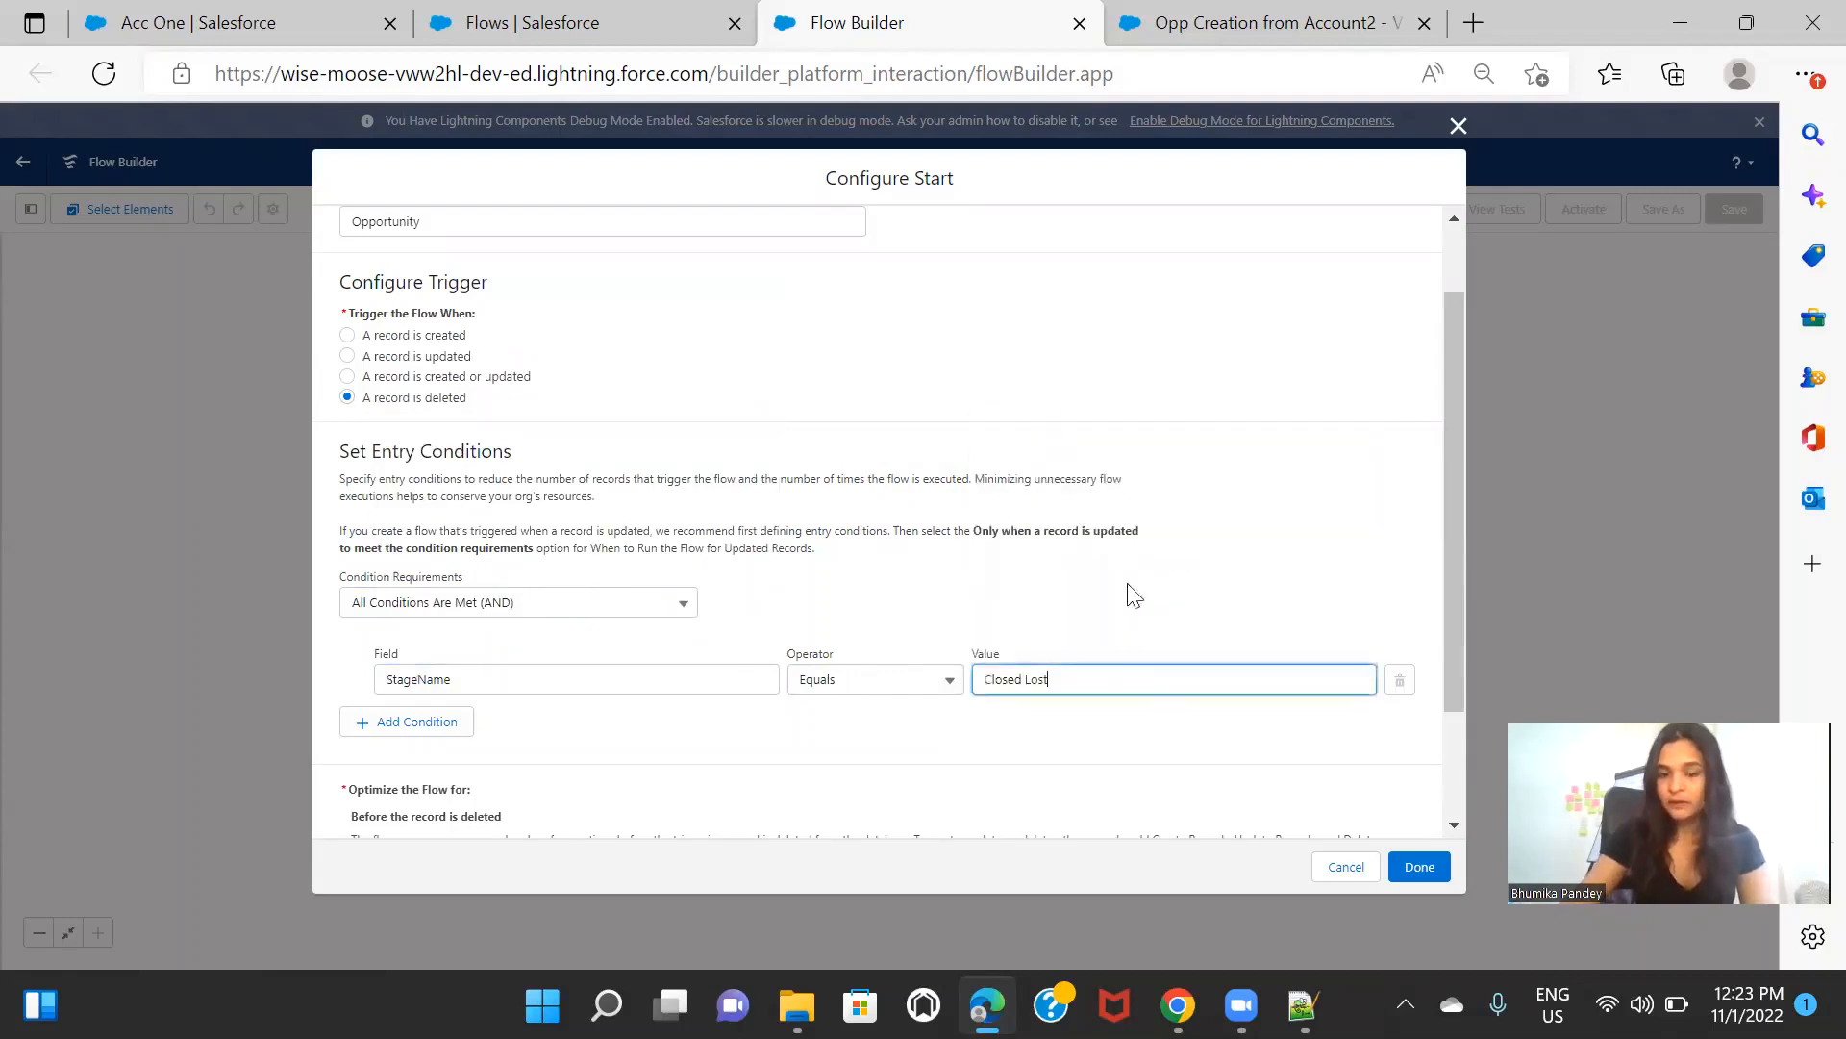
{"action": "left_click", "coordinate": [1147, 749]}
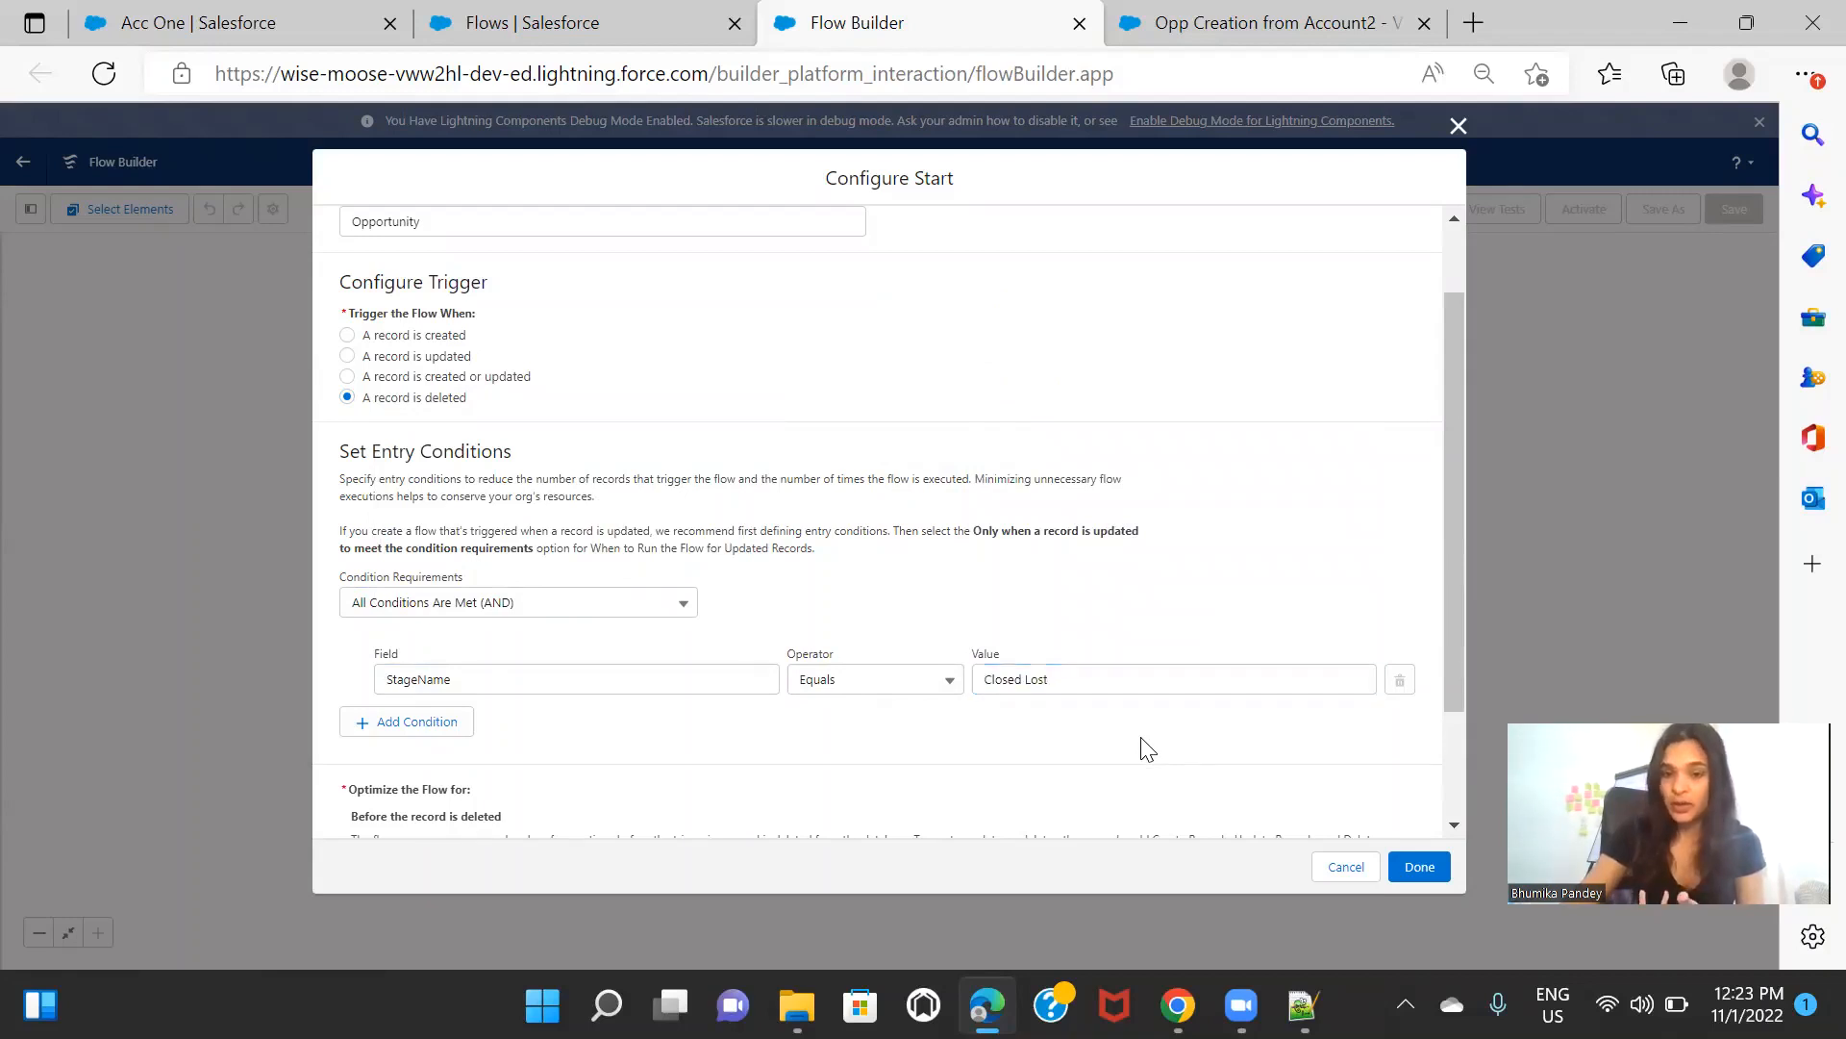
Step: Check the flow's Before the record is deleted optimization and confirm the start configuration
{"action": "scroll", "coordinate": [1047, 779], "scroll_direction": "down", "scroll_amount": 2}
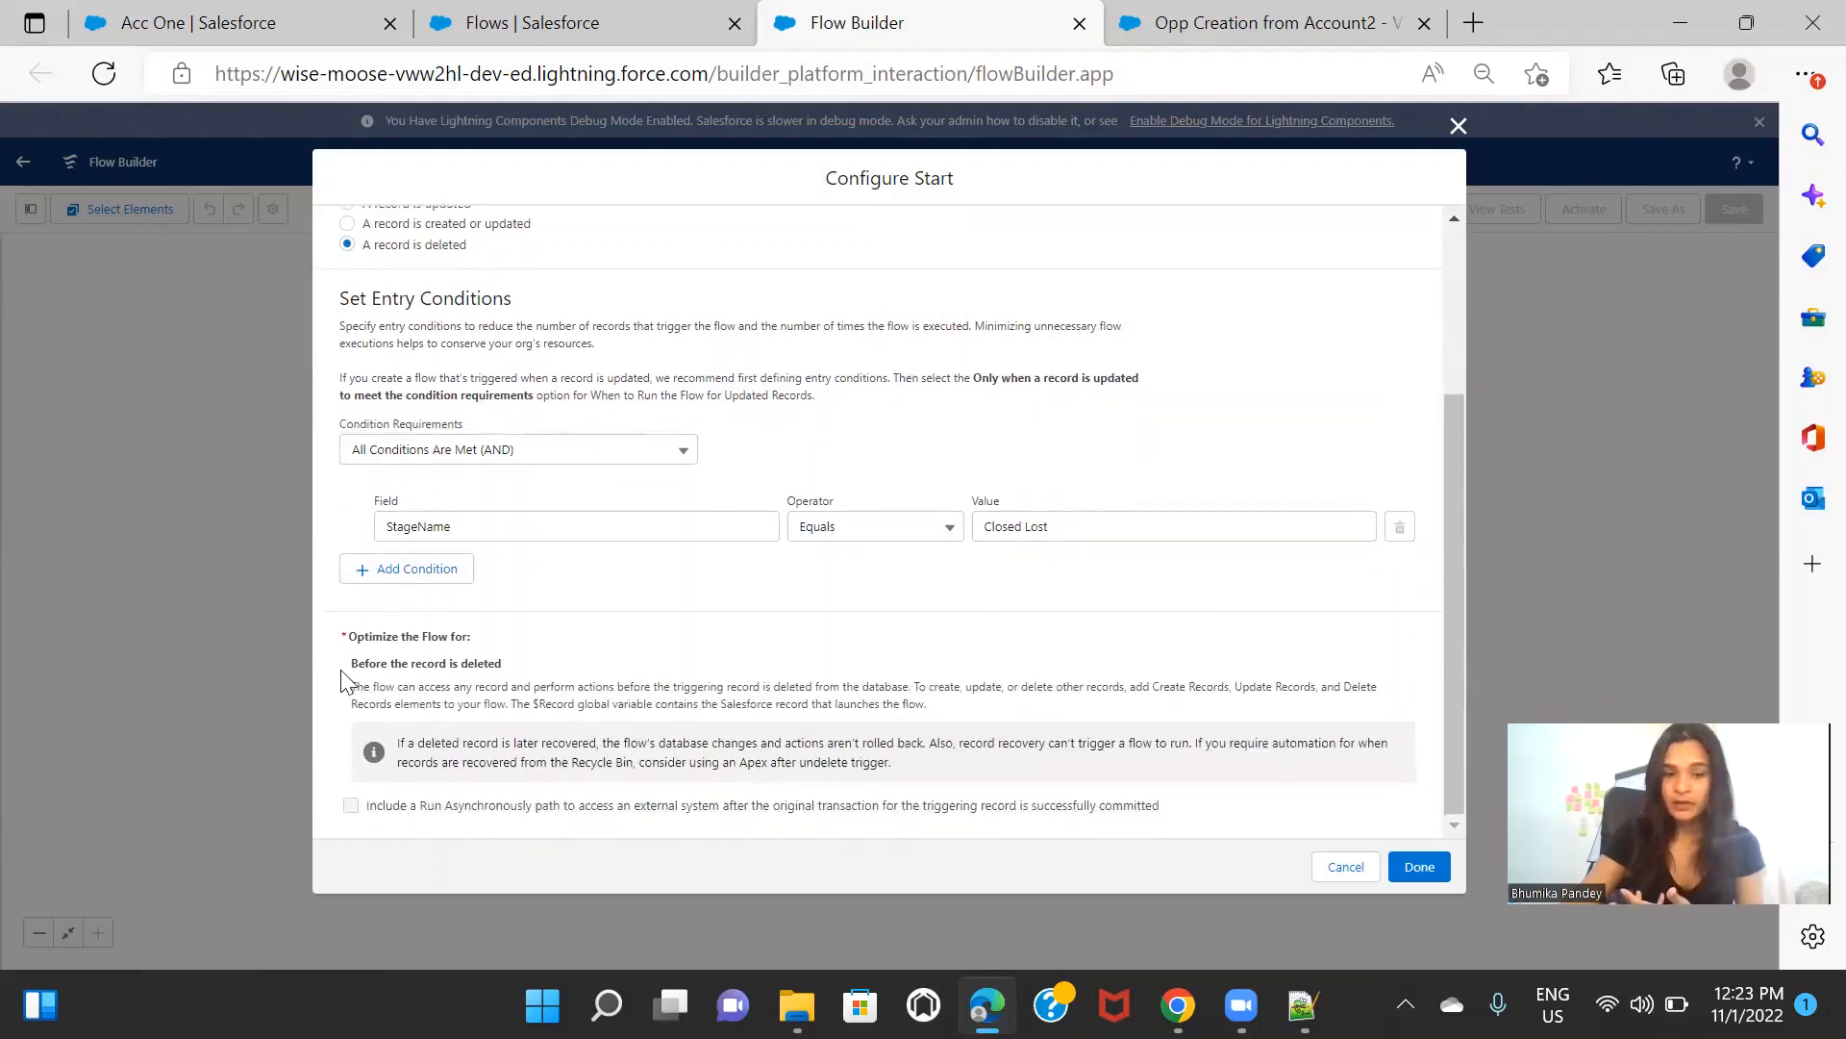
{"action": "left_click_drag", "start_coordinate": [348, 665], "coordinate": [497, 673]}
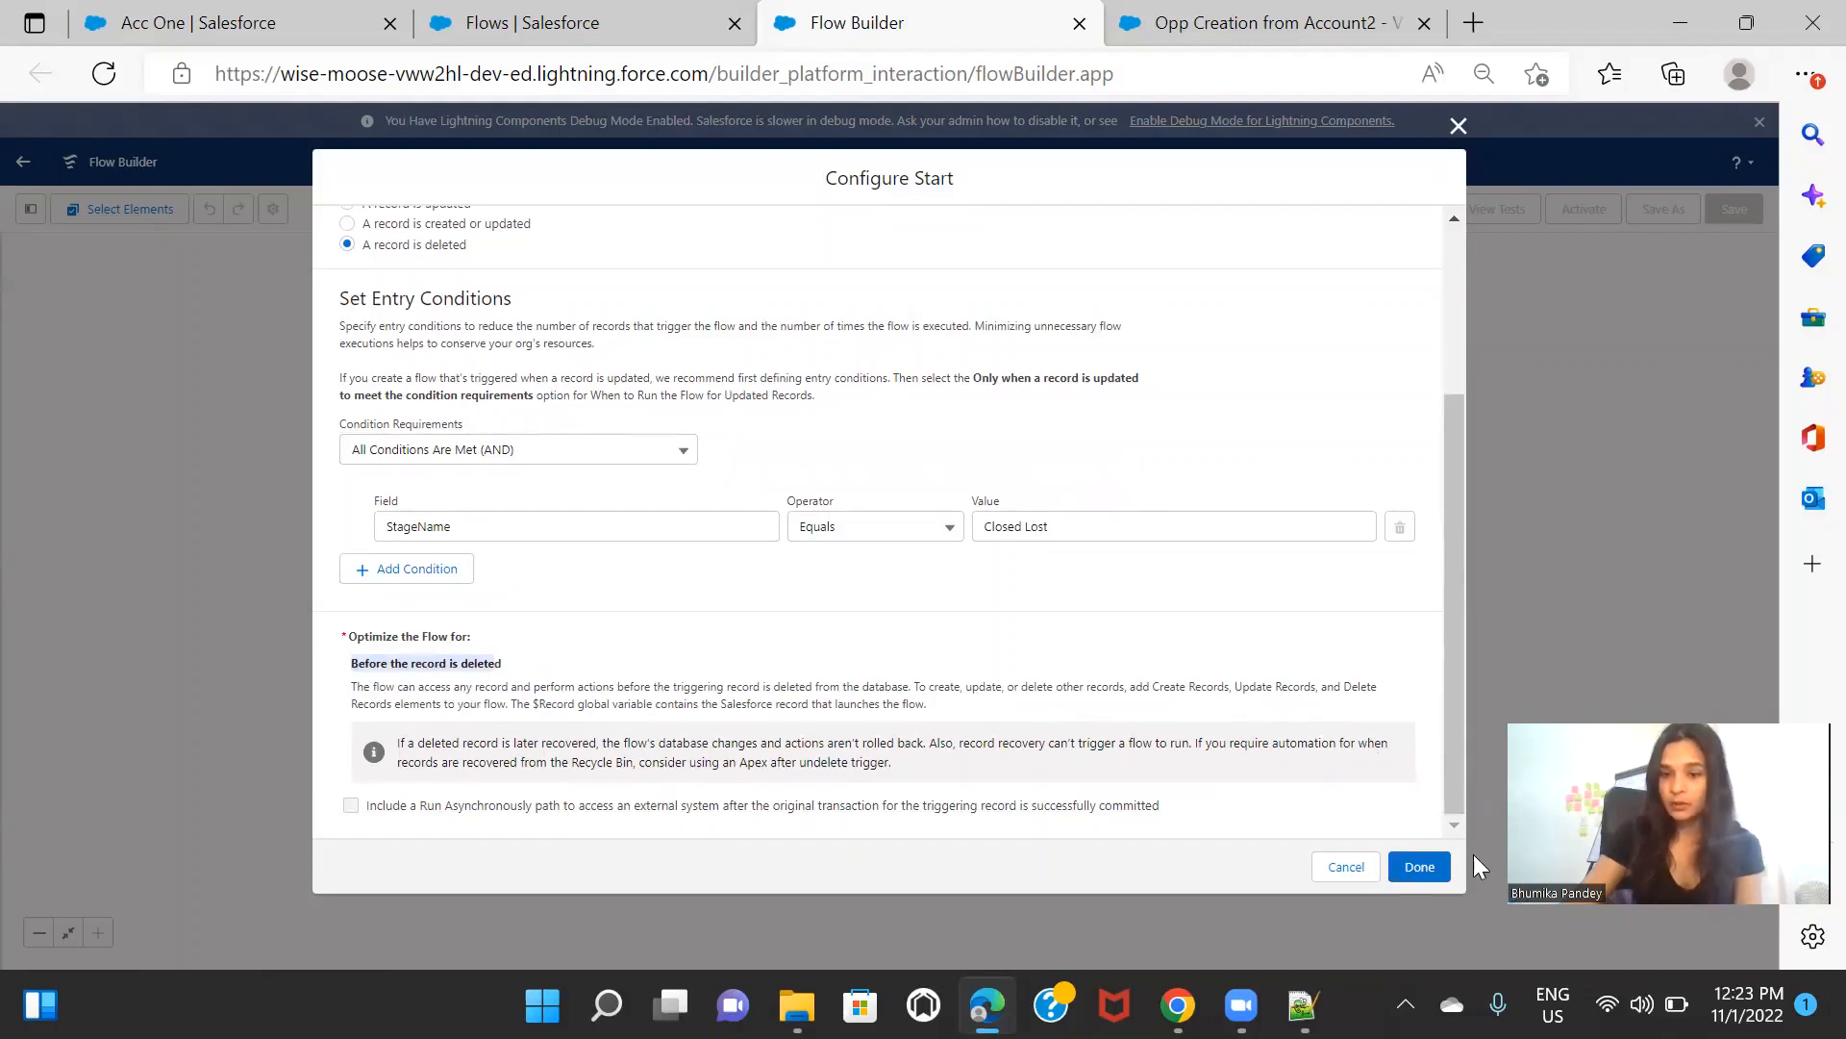
{"action": "left_click", "coordinate": [1420, 867]}
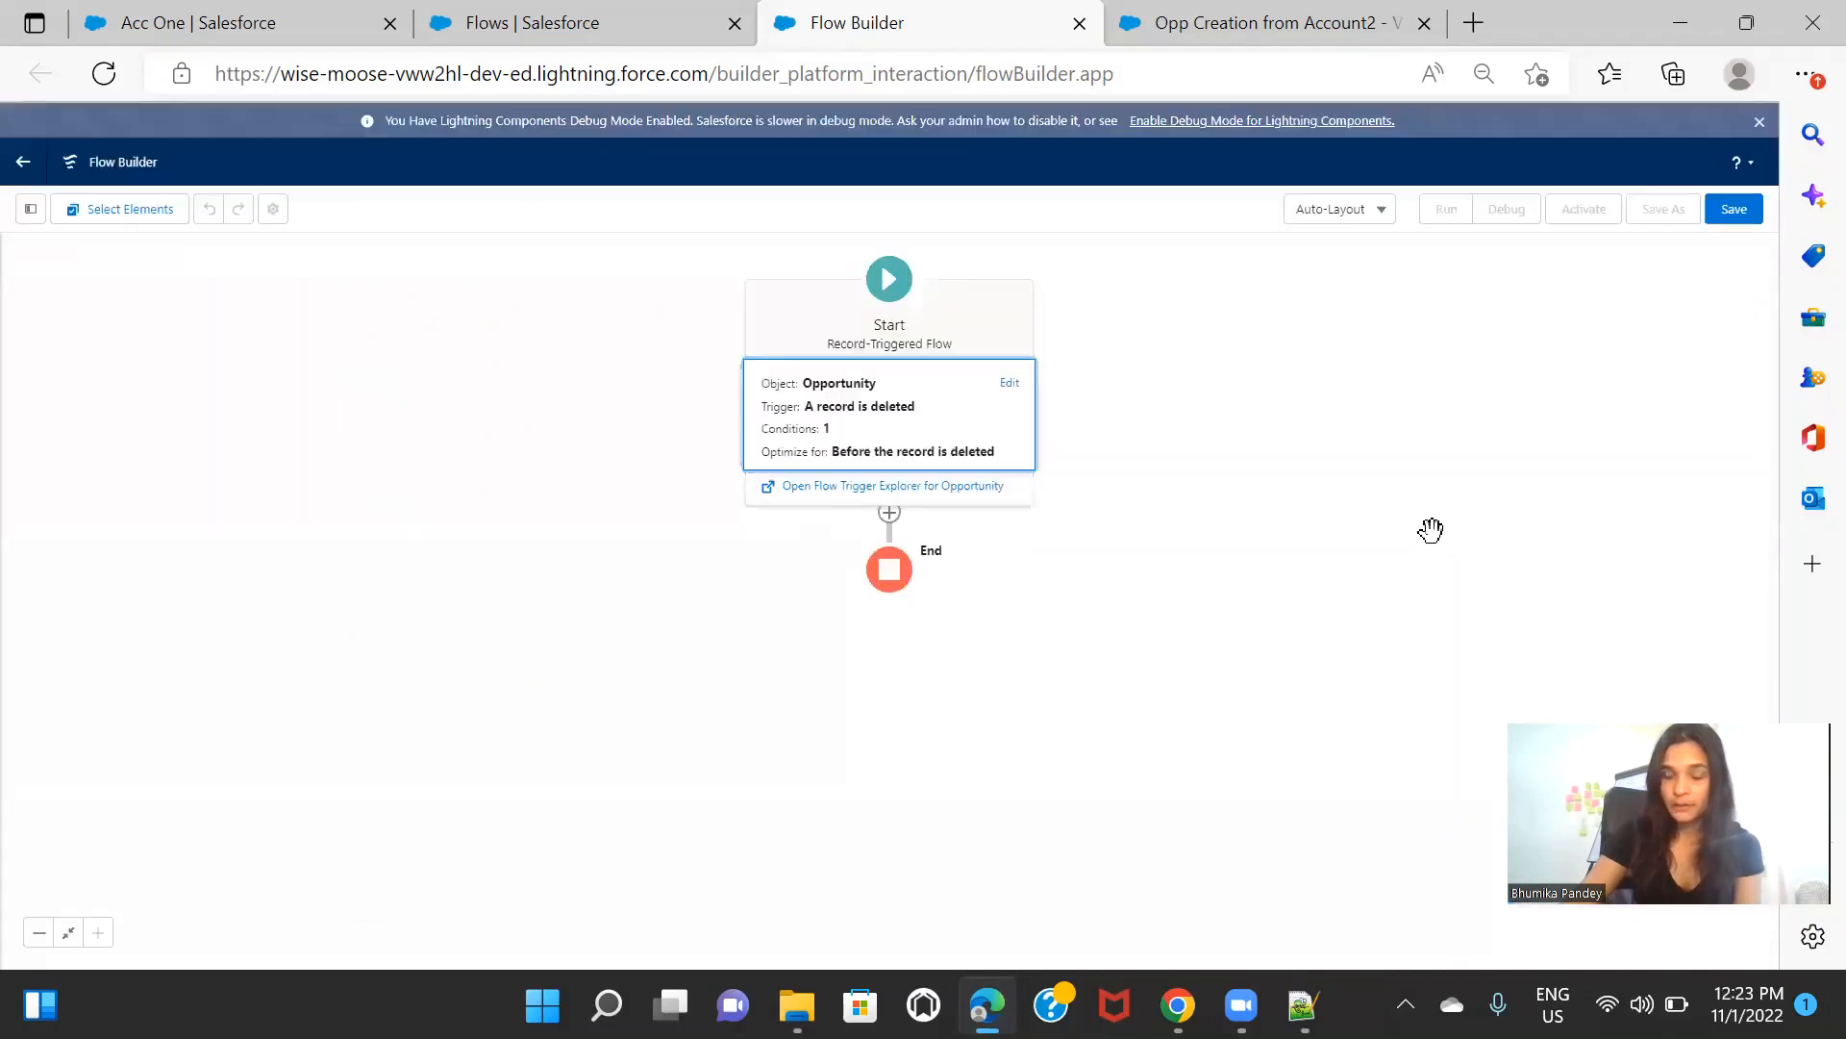
{"action": "left_click", "coordinate": [1332, 211]}
{"action": "left_click", "coordinate": [1255, 551]}
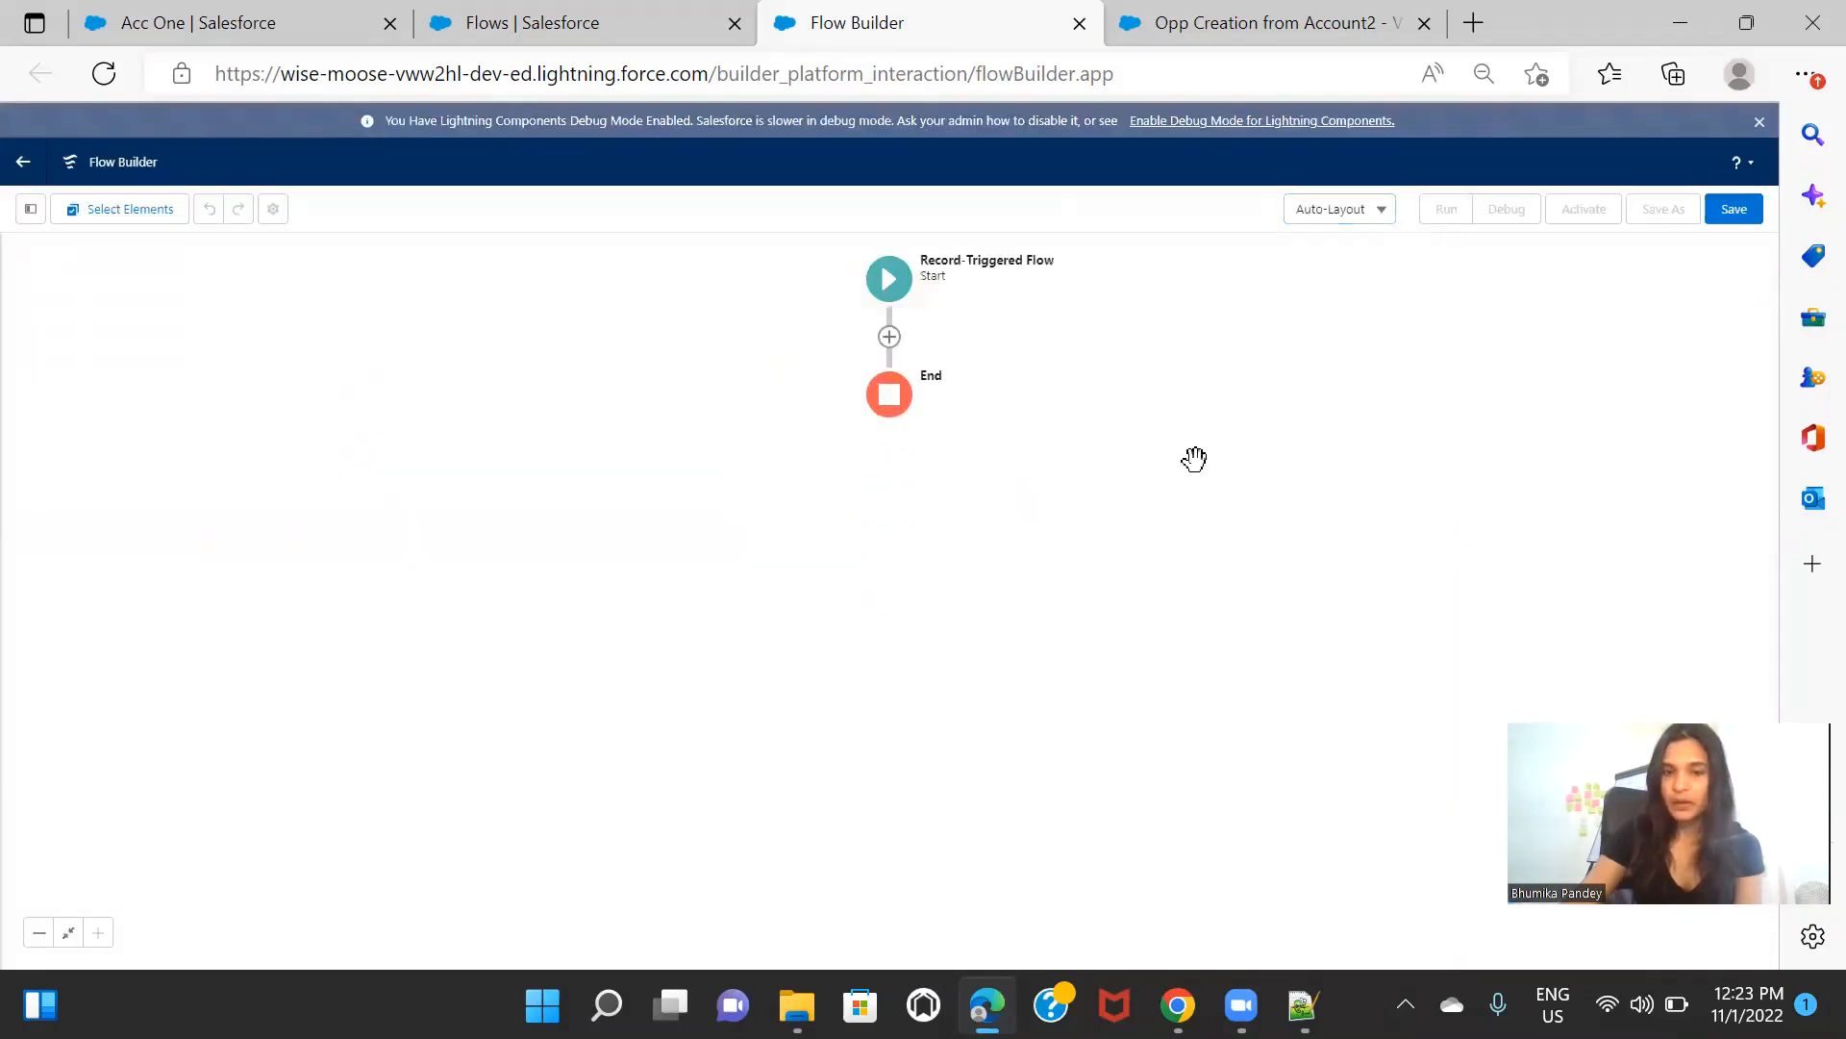
{"action": "left_click", "coordinate": [905, 301]}
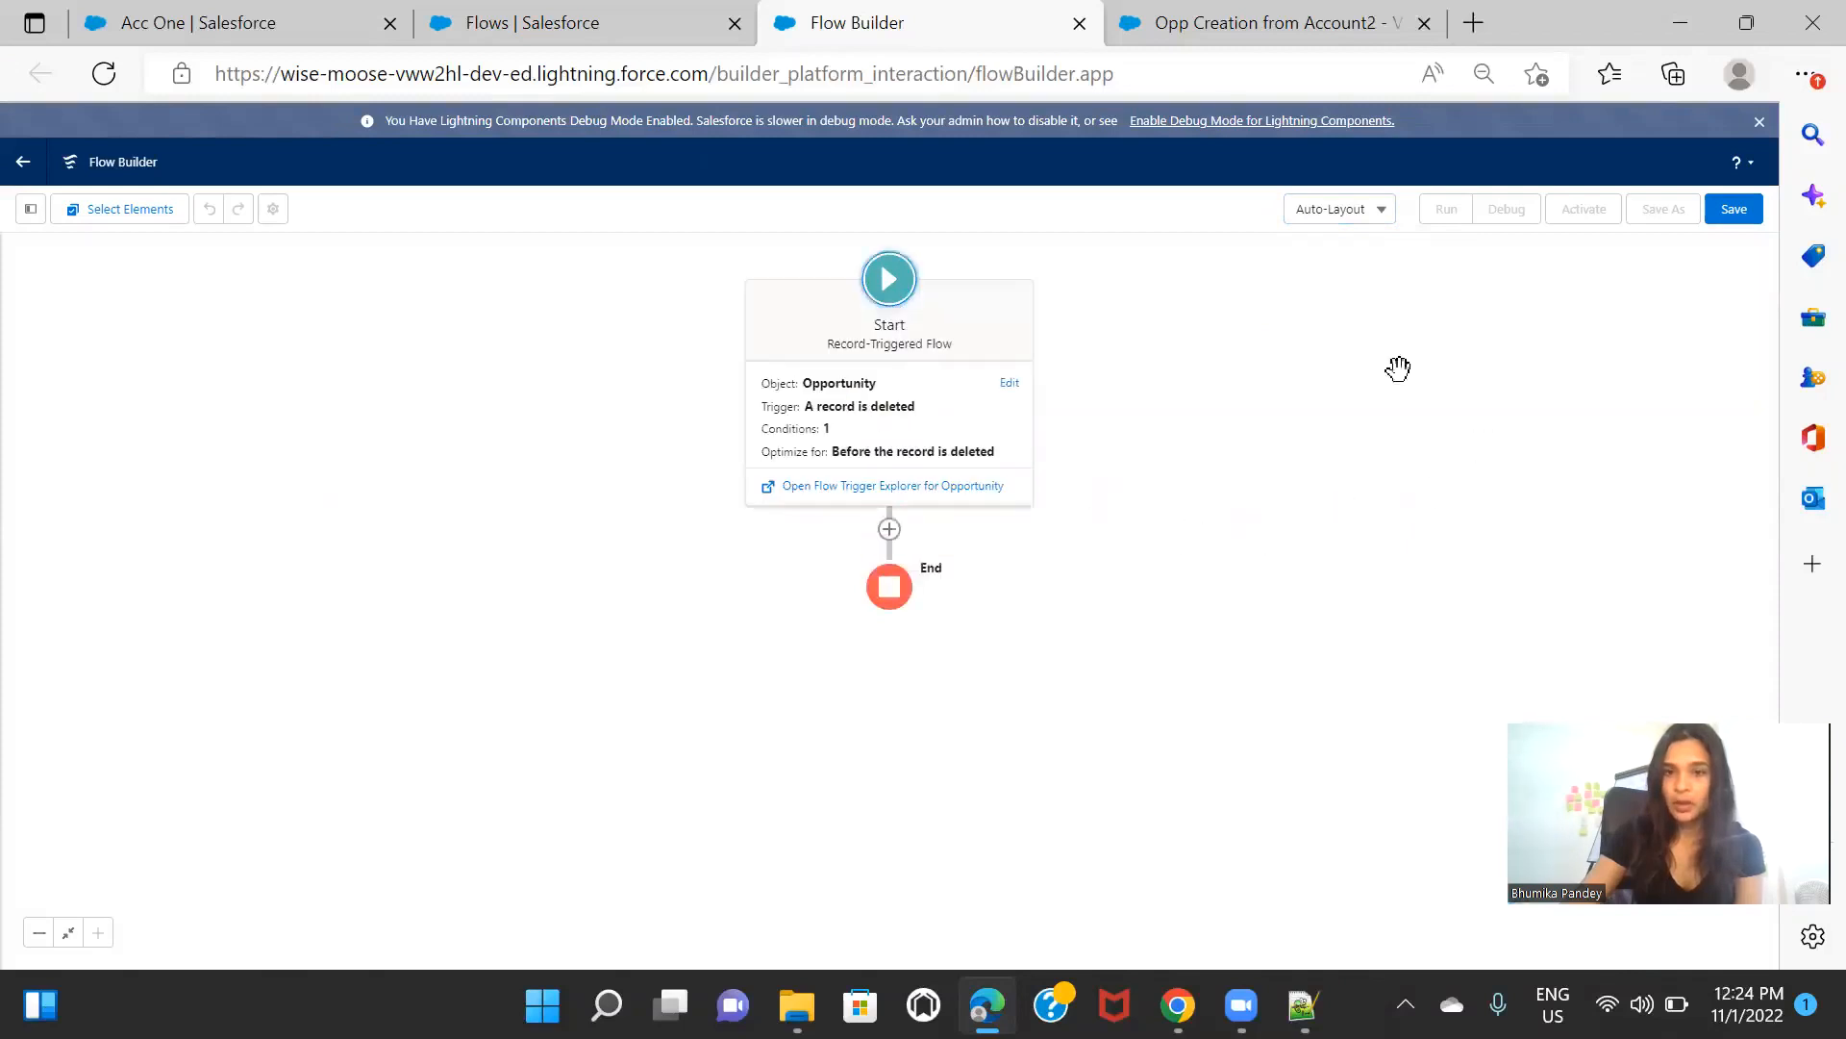
{"action": "mouse_move", "coordinate": [1271, 12]}
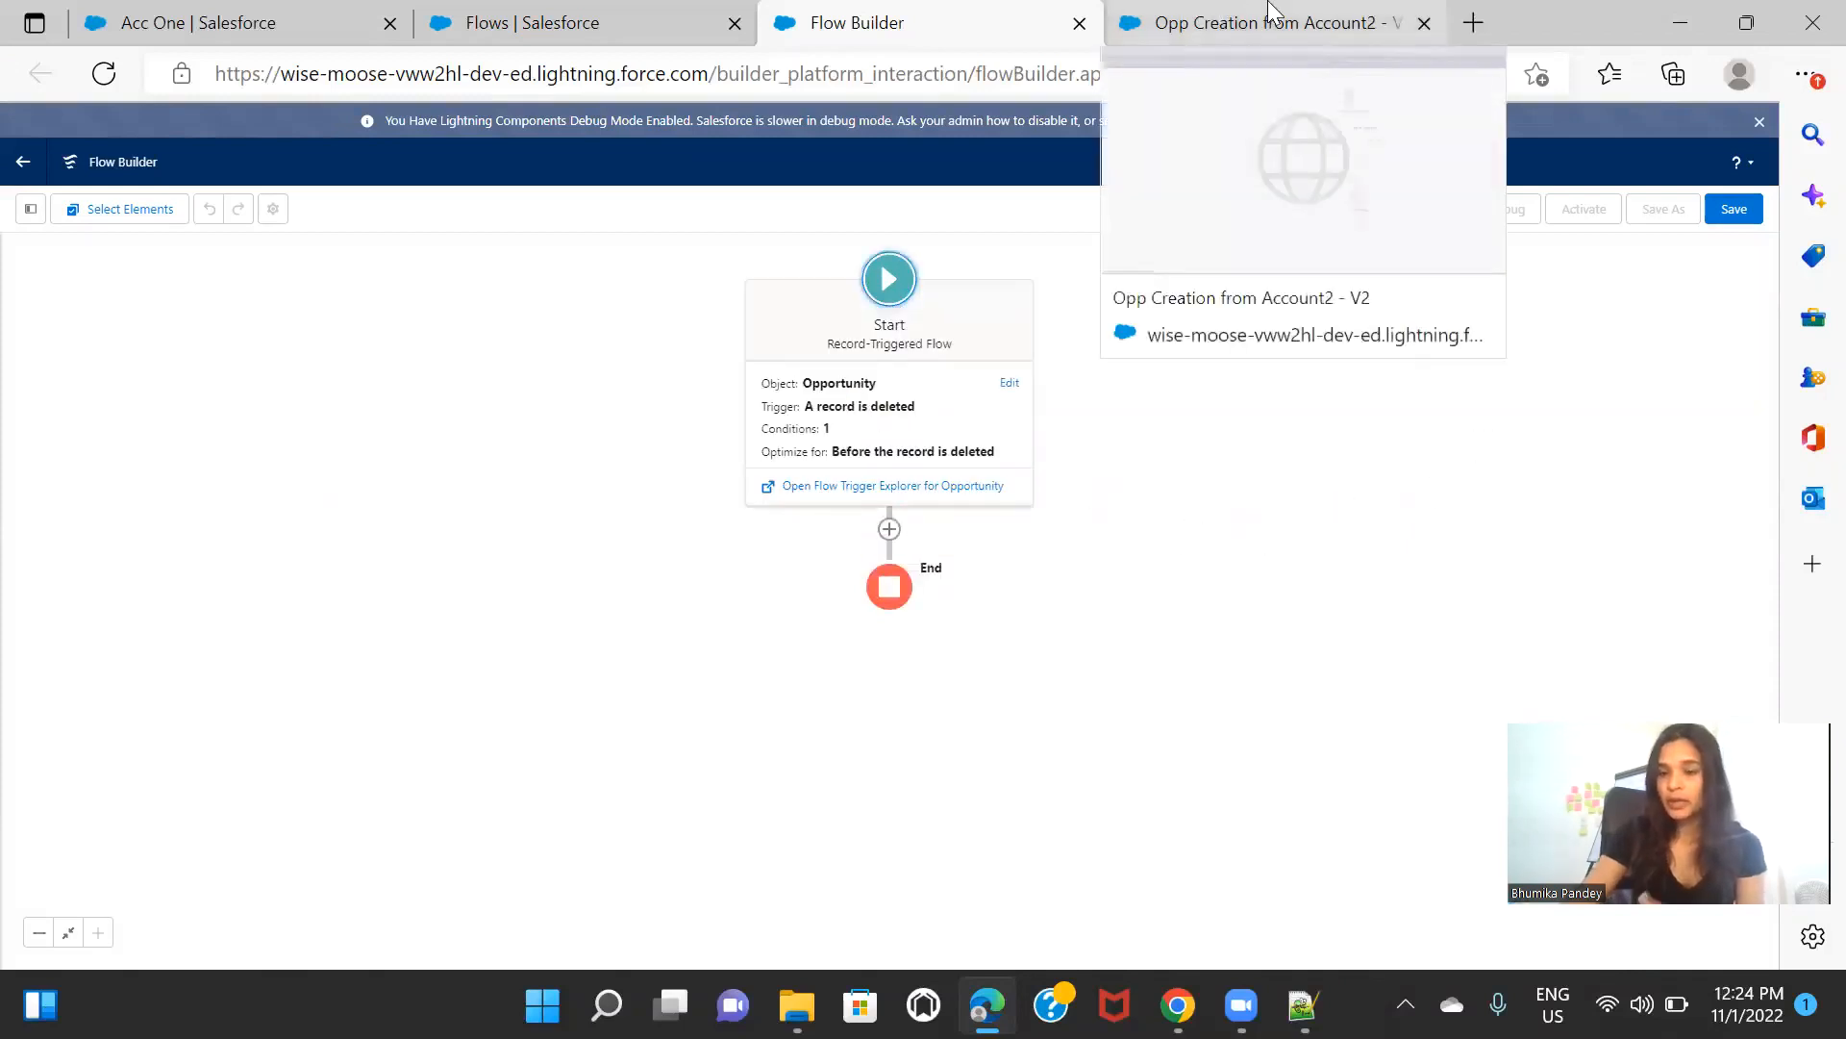
{"action": "left_click", "coordinate": [1269, 12]}
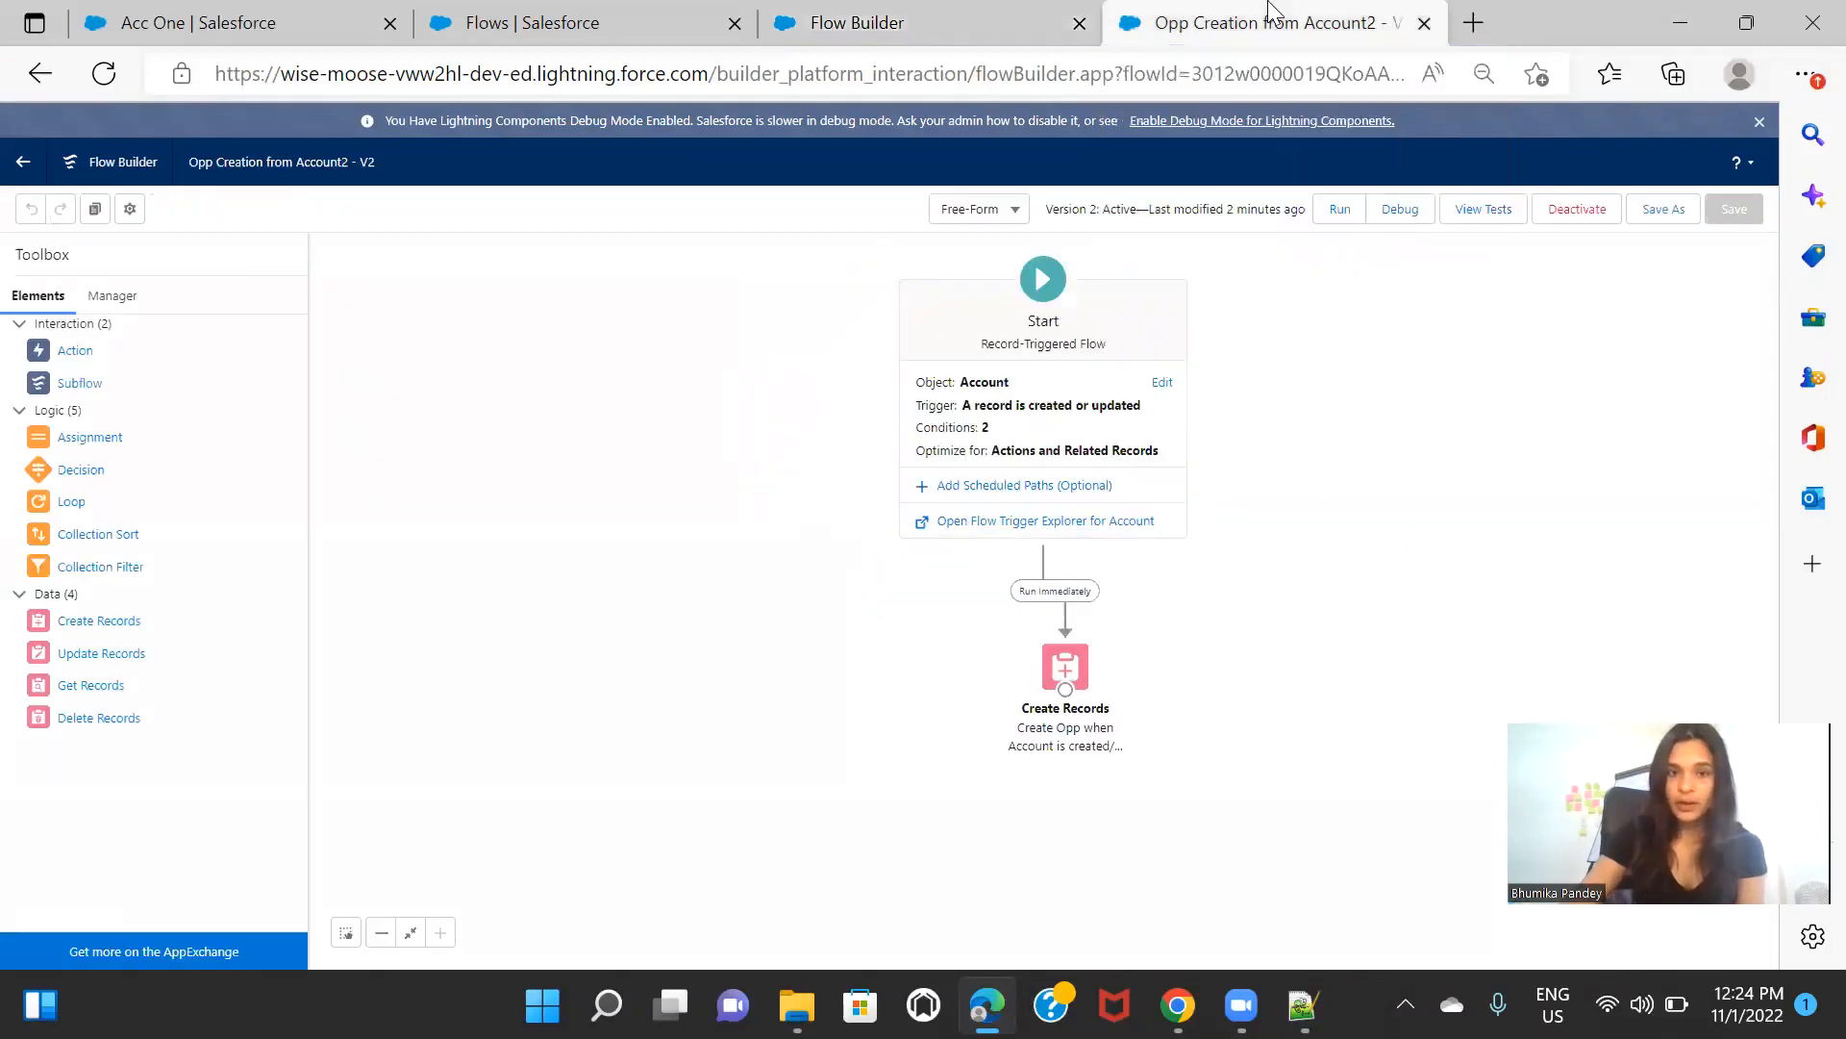
Step: Return to the Flows setup page, search setup for "custom no" and open Custom Notifications
{"action": "left_click", "coordinate": [506, 13]}
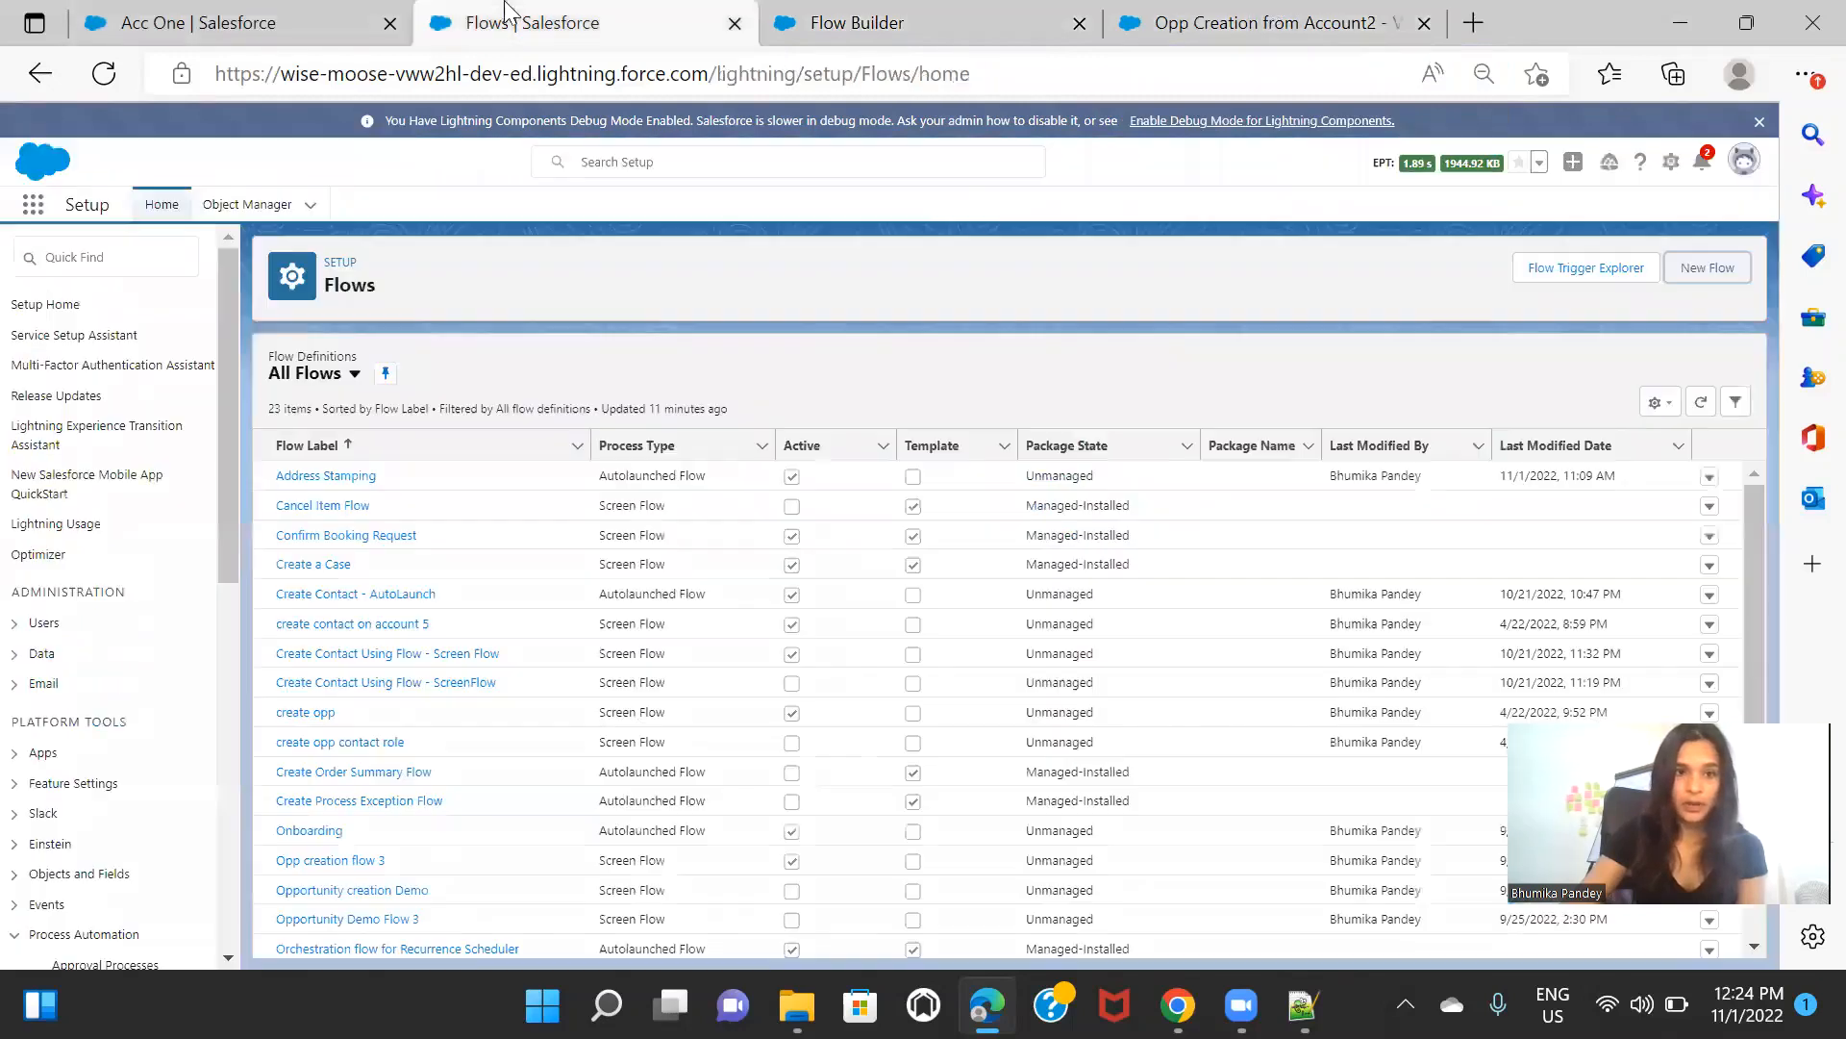
{"action": "left_click", "coordinate": [136, 269]}
{"action": "type", "text": "cust"}
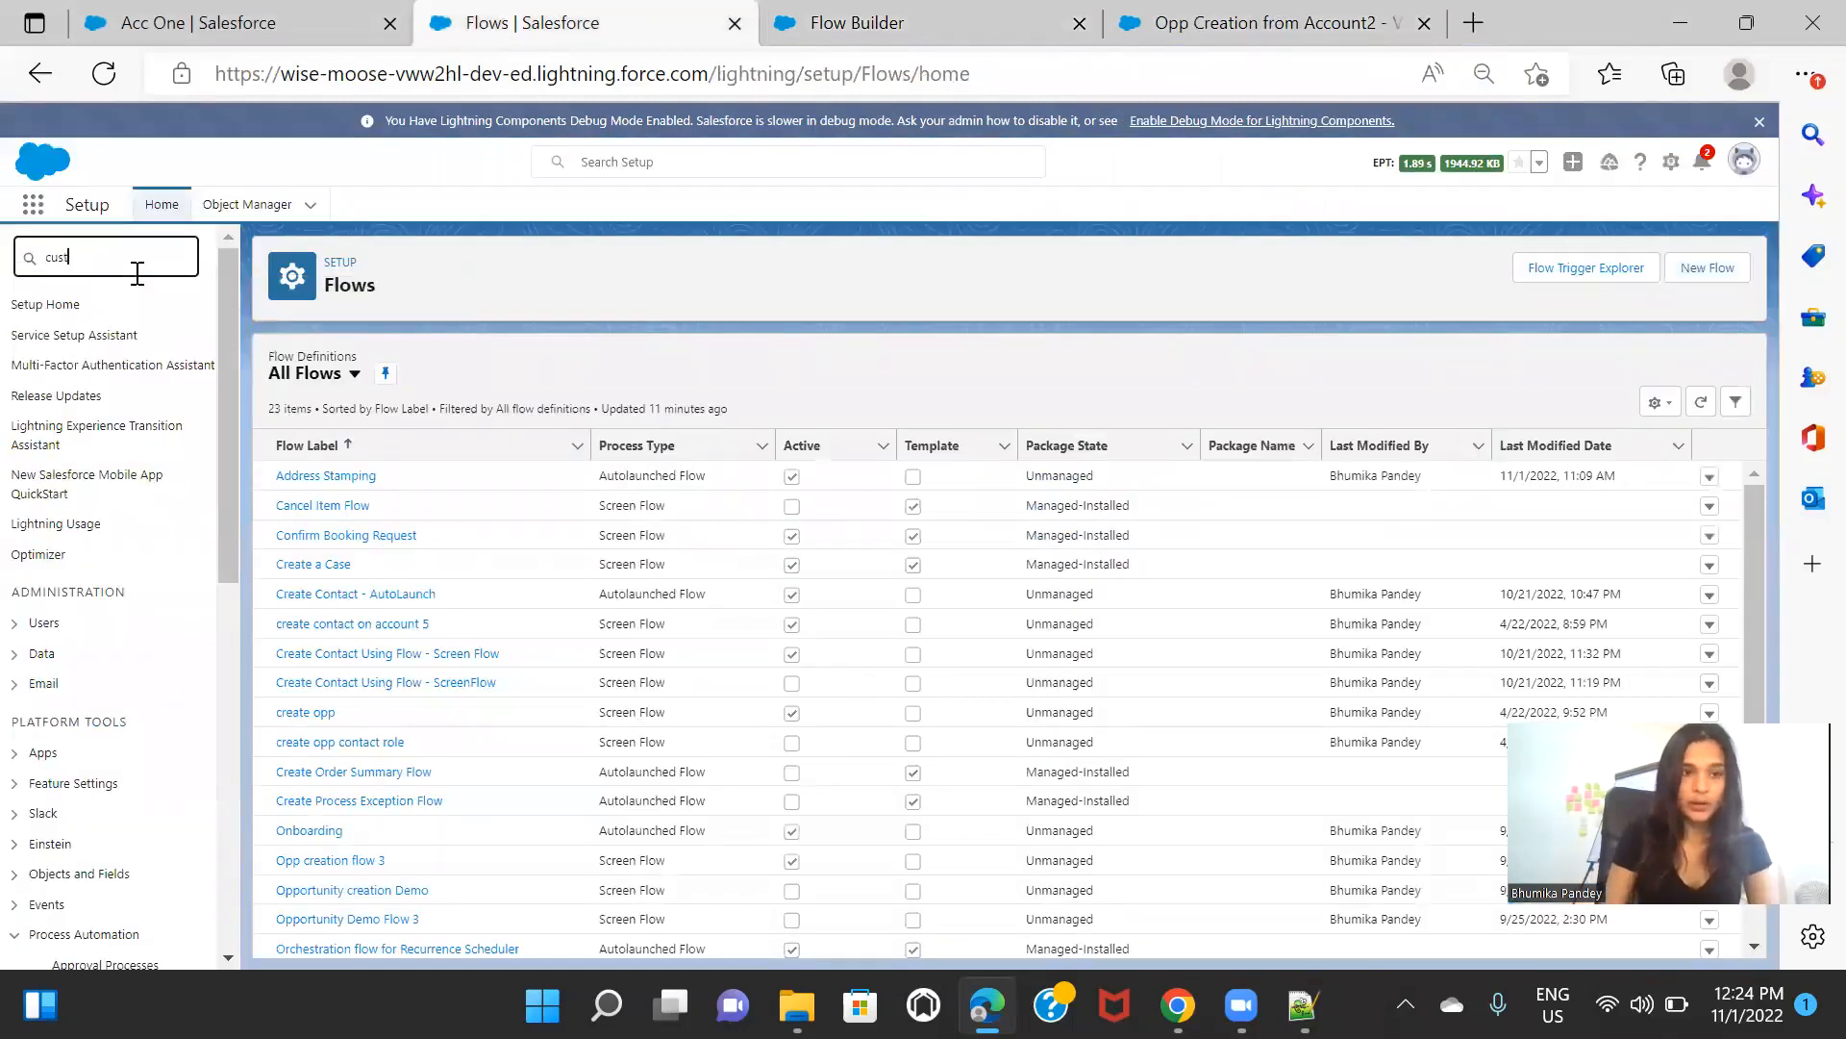
{"action": "type", "text": "om no"}
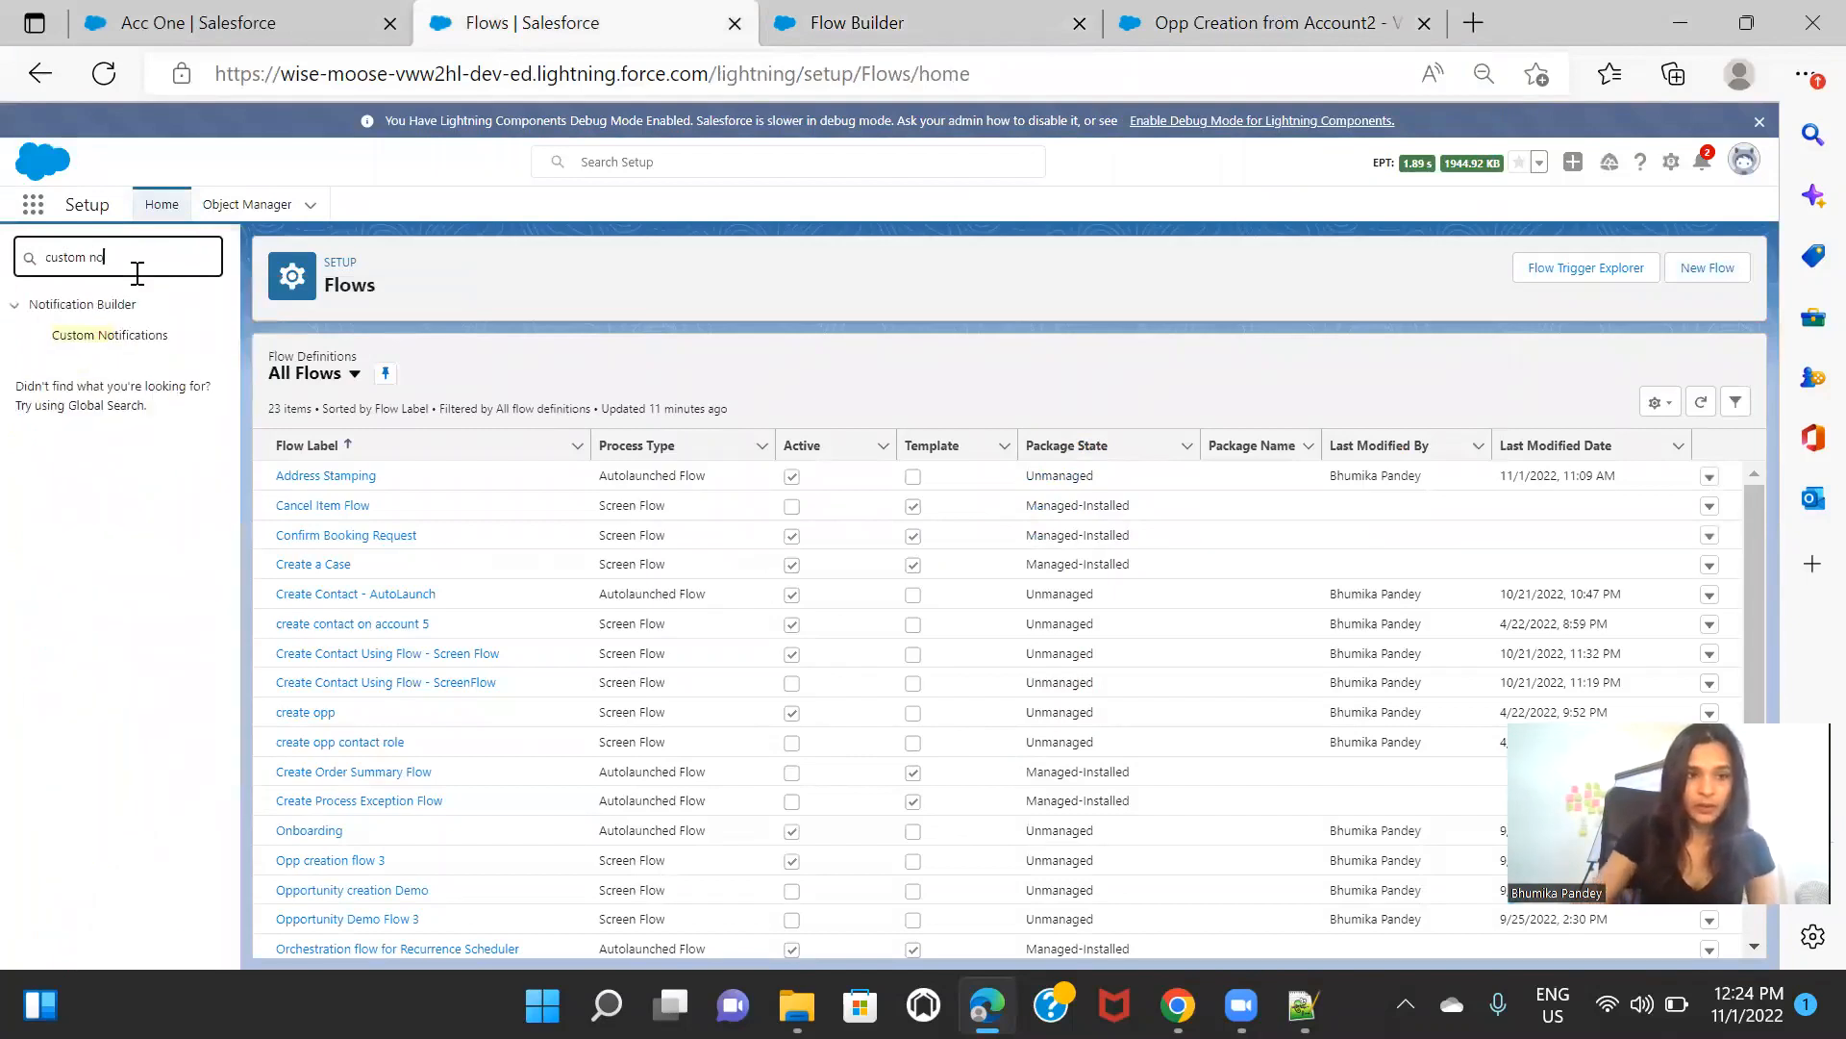
{"action": "left_click", "coordinate": [137, 336]}
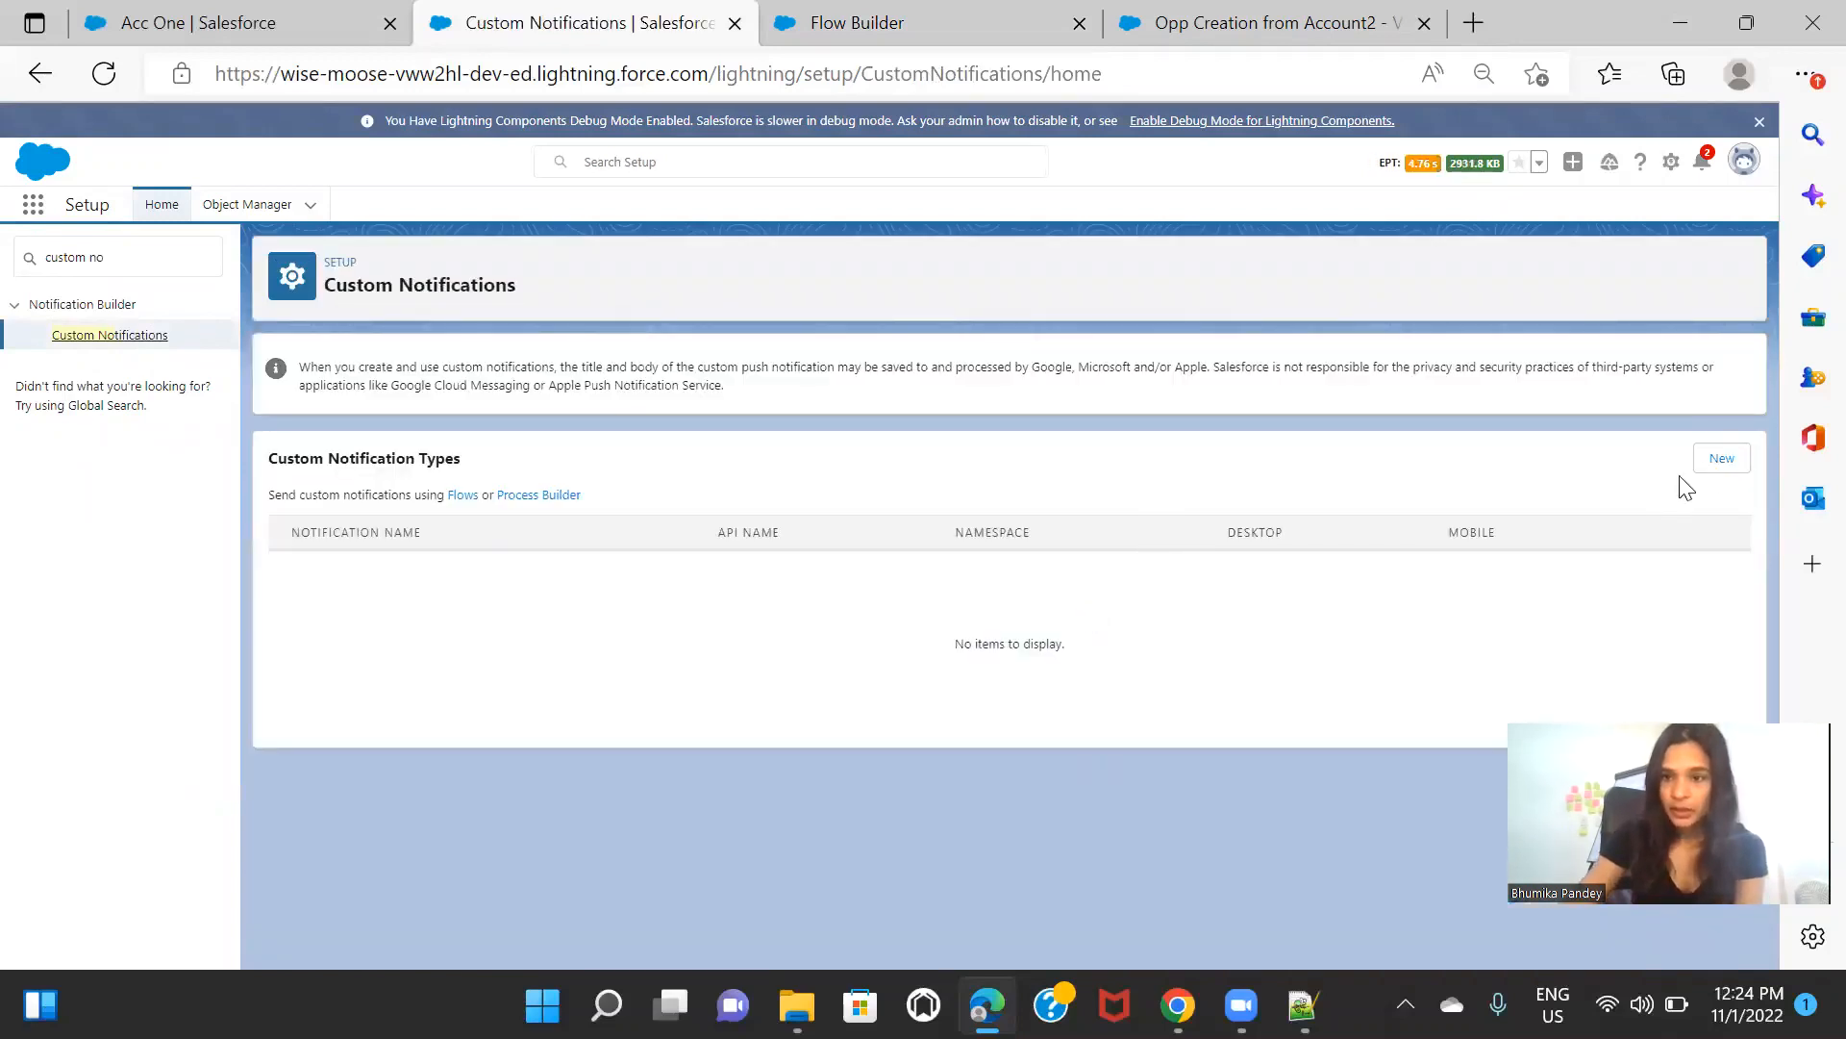
Step: Start a new custom notification type and name it "Notification for Opp Deletion"
{"action": "left_click", "coordinate": [1717, 467]}
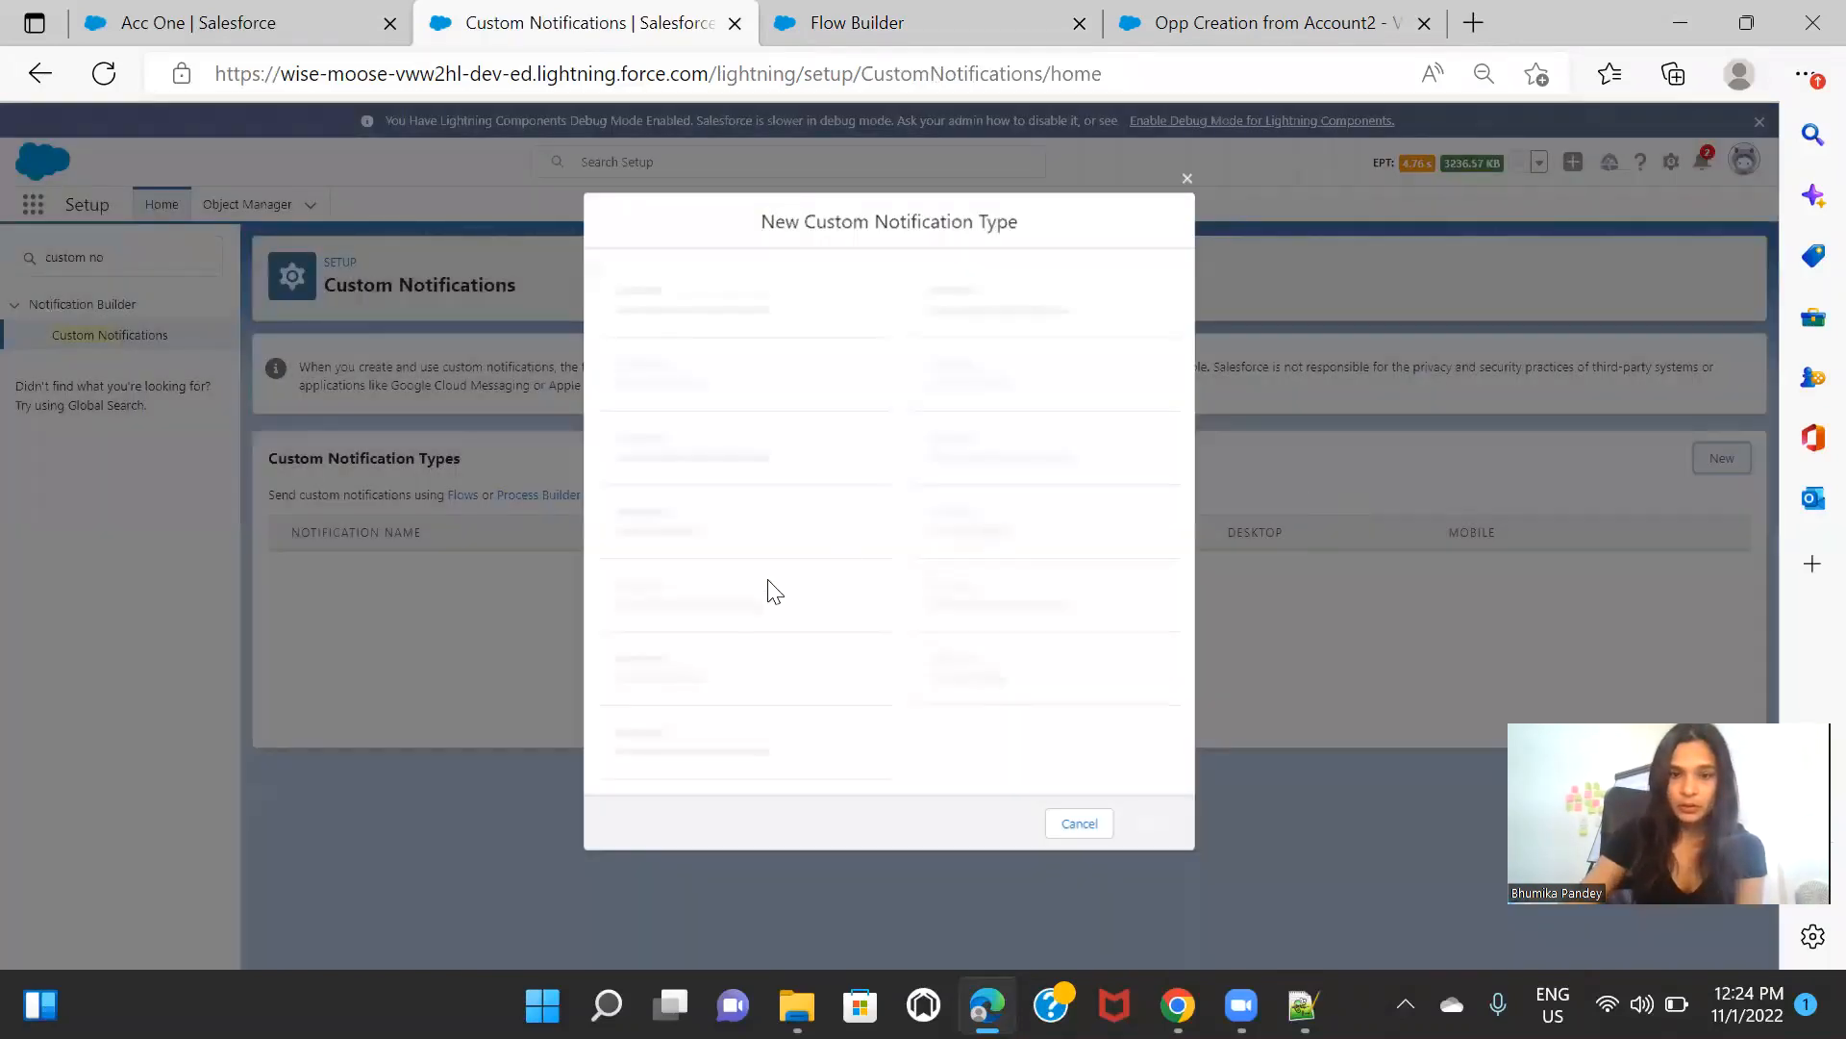
{"action": "left_click", "coordinate": [828, 451]}
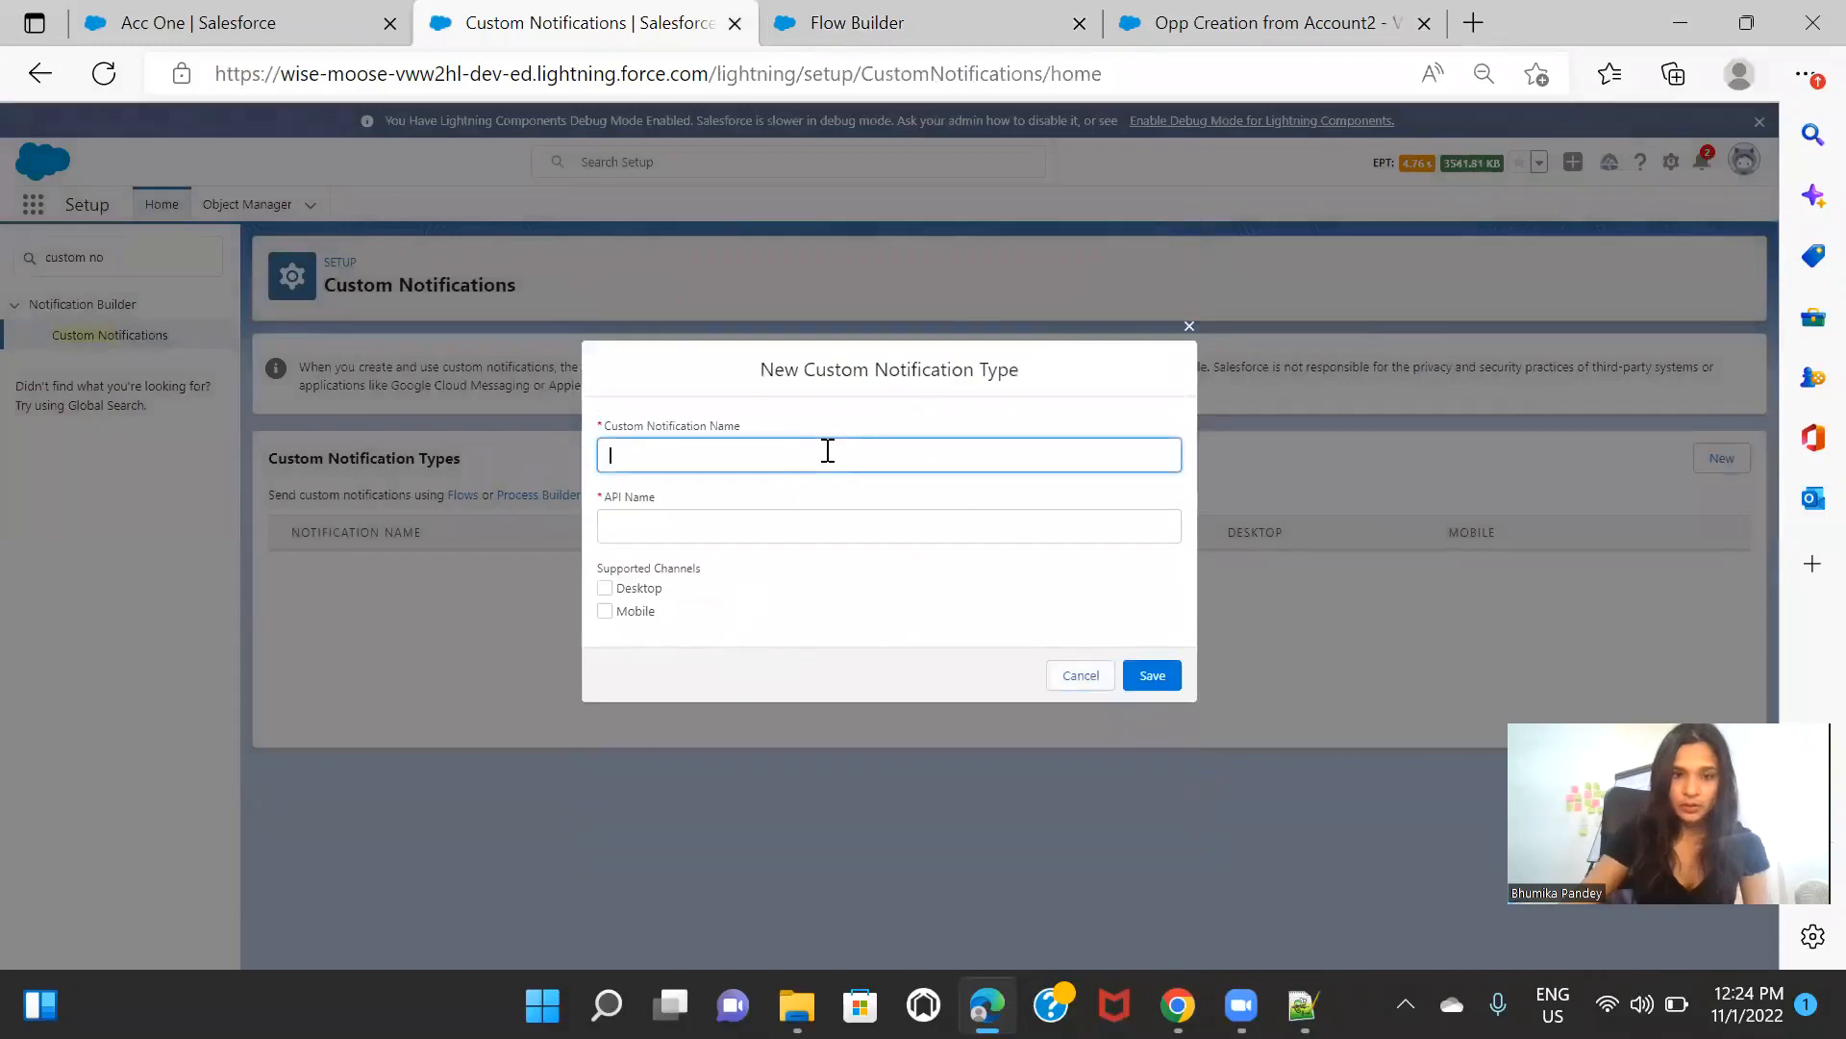
{"action": "type", "text": "Notifica"}
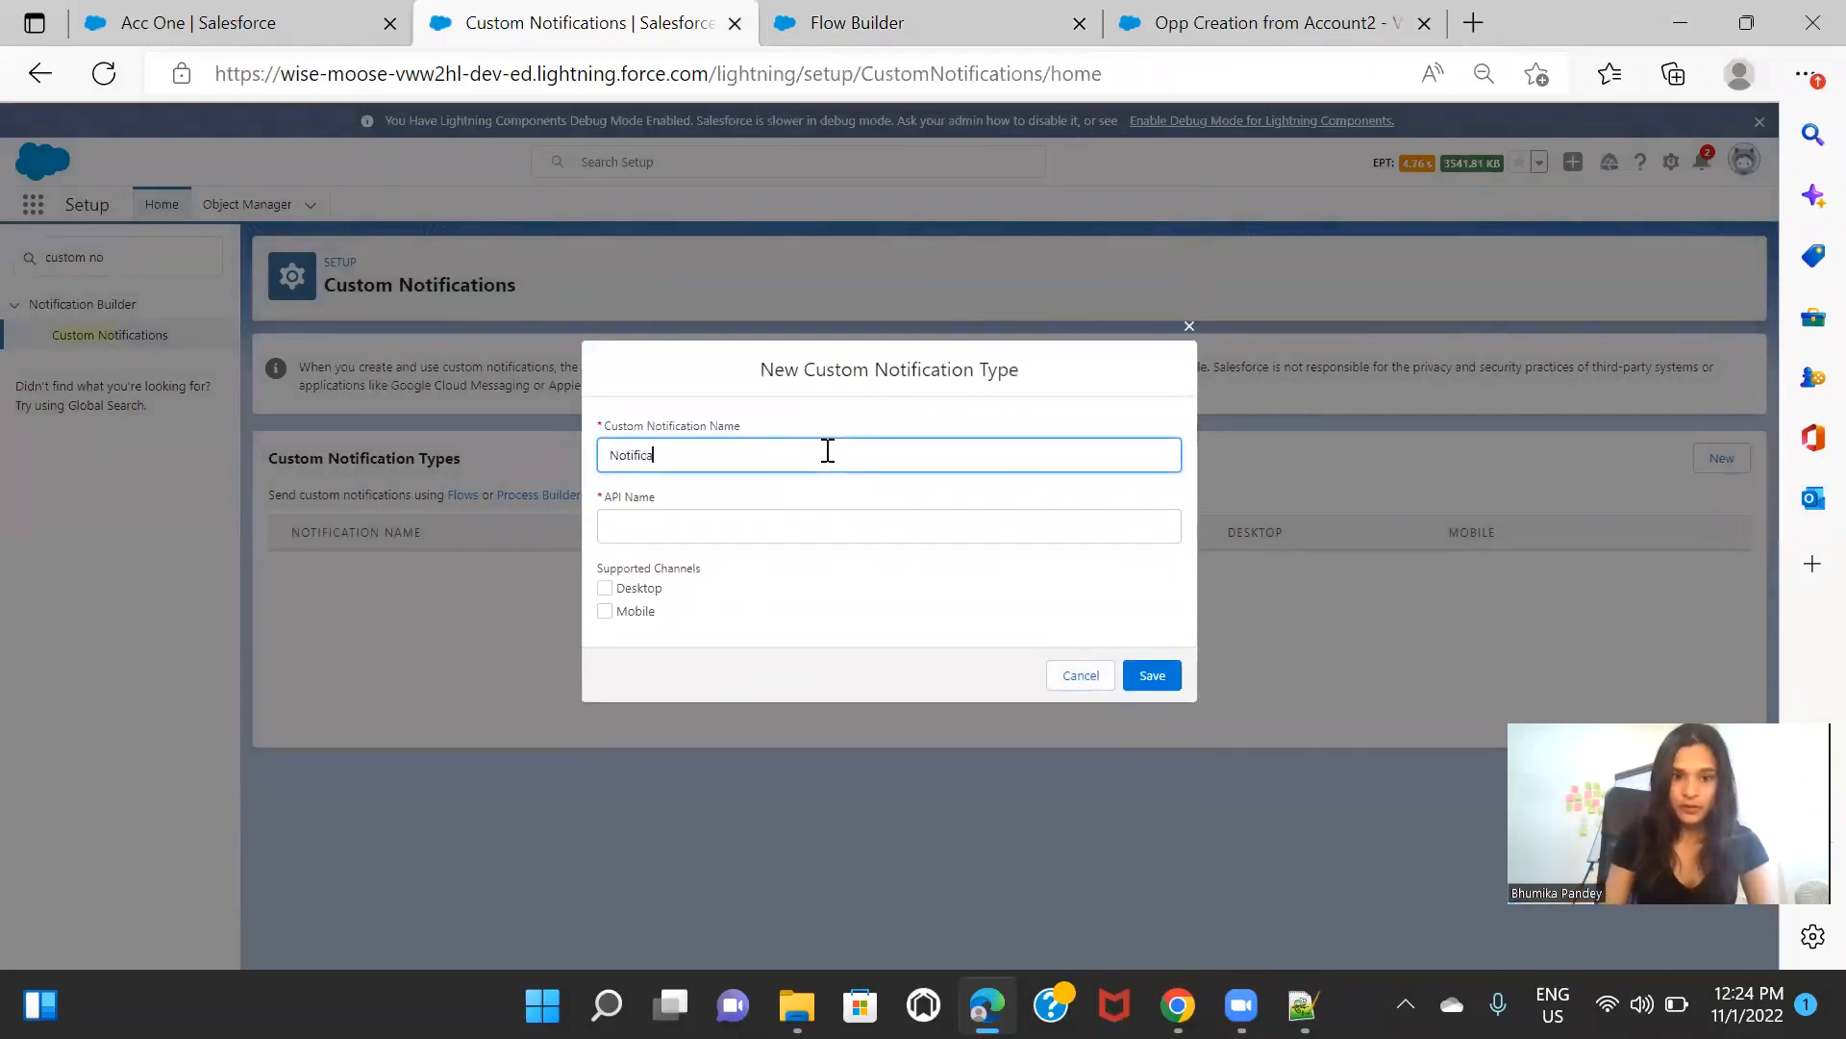
{"action": "type", "text": "tionfor O"}
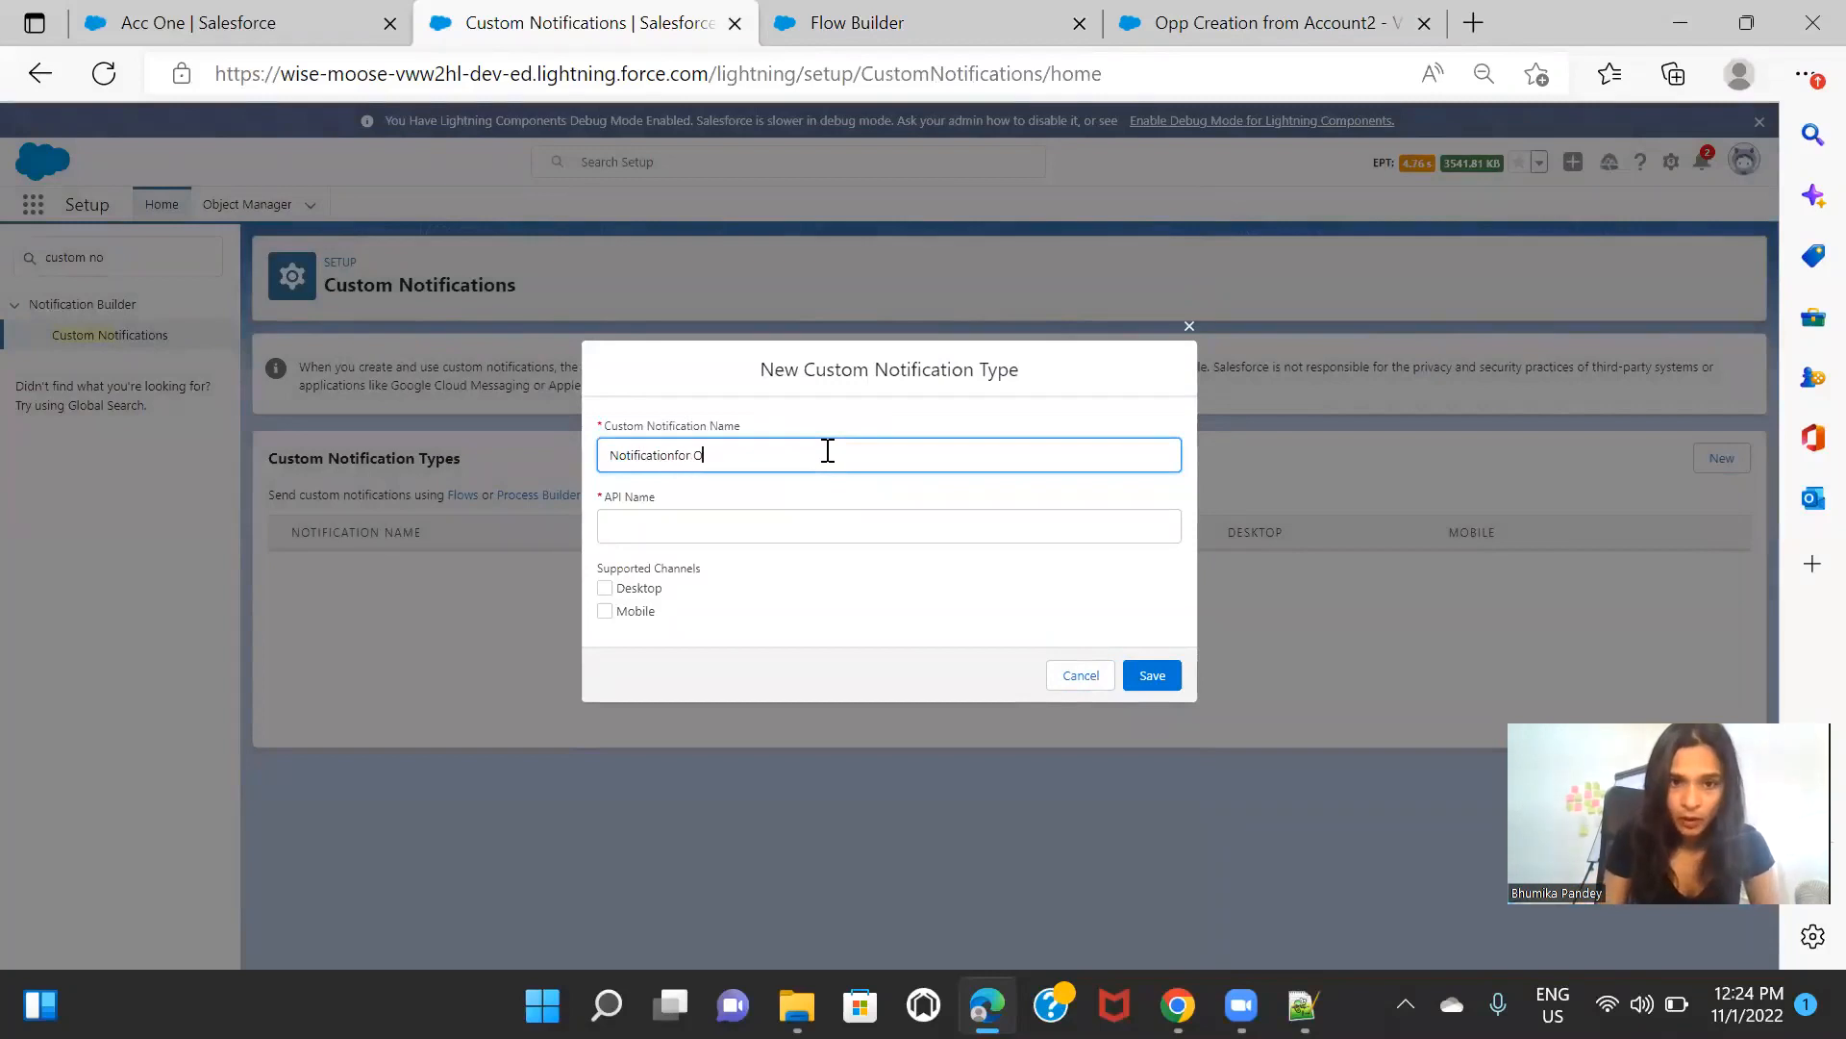
{"action": "key", "text": "BackSpace"}
{"action": "key", "text": "BackSpace"}
{"action": "key", "text": "BackSpace"}
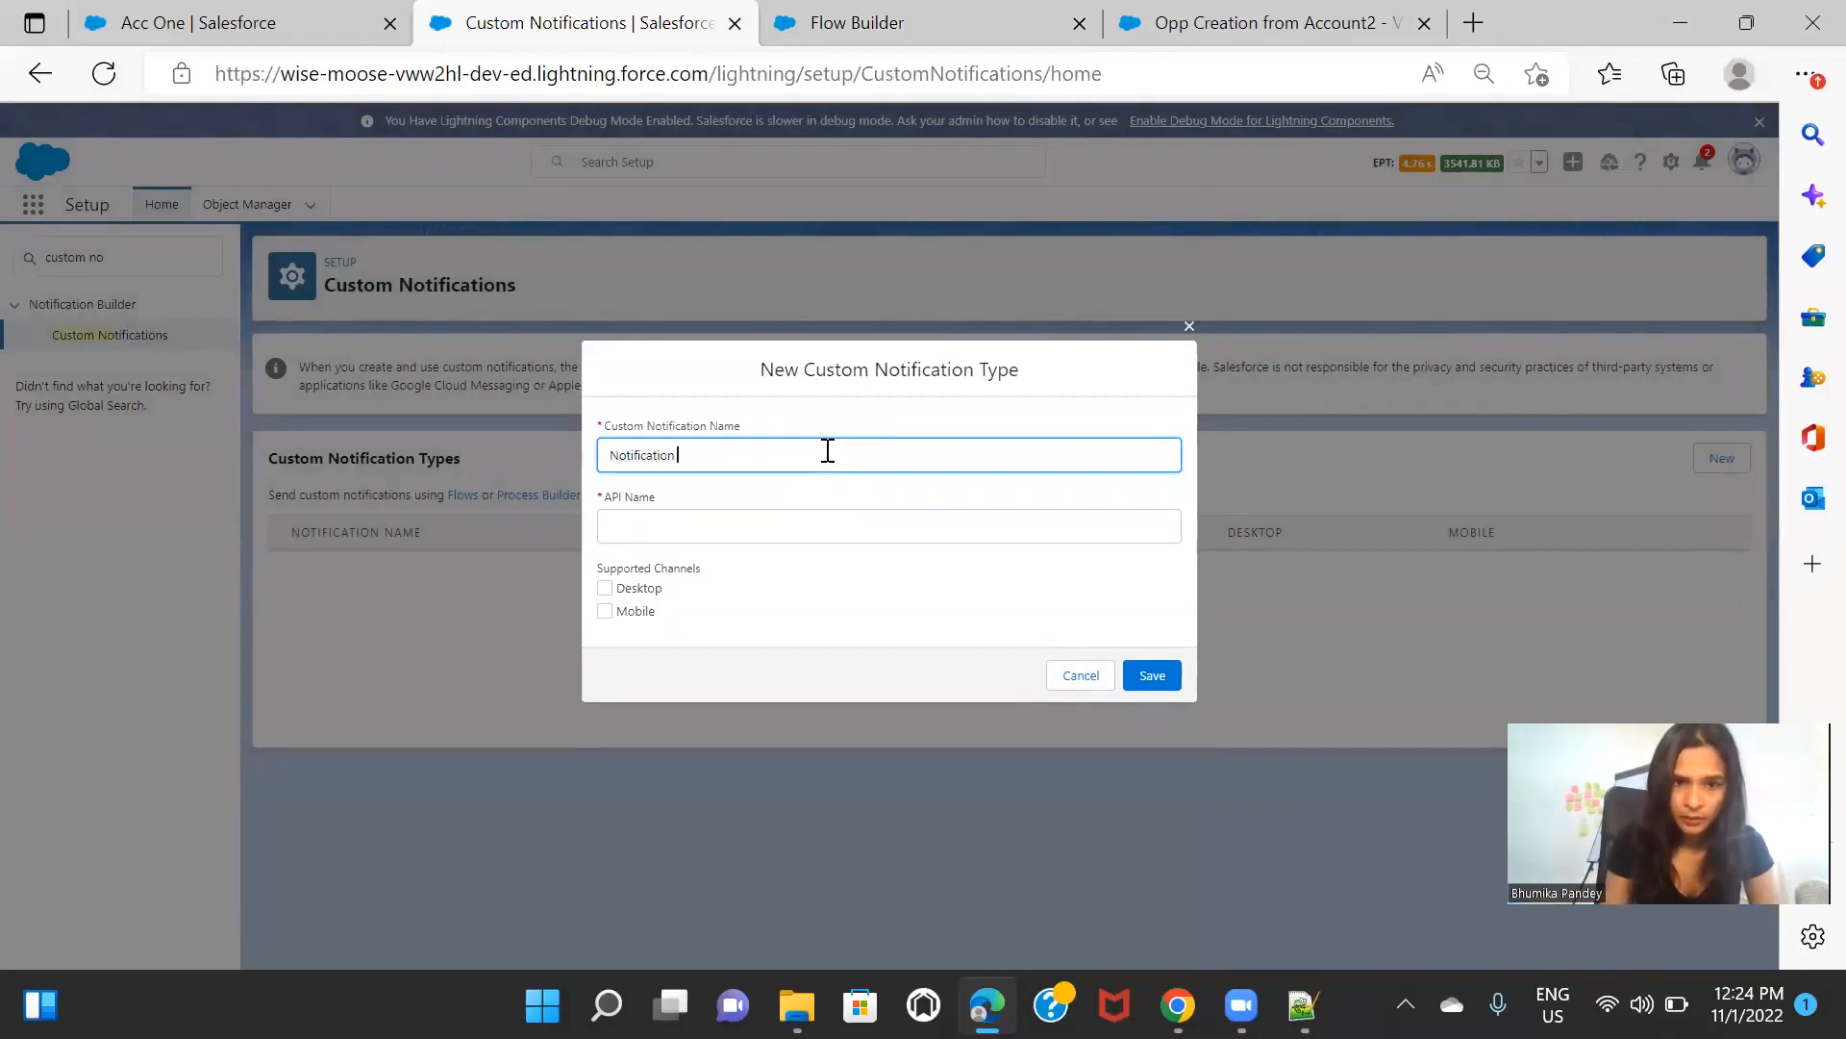
{"action": "type", "text": "for Opp "}
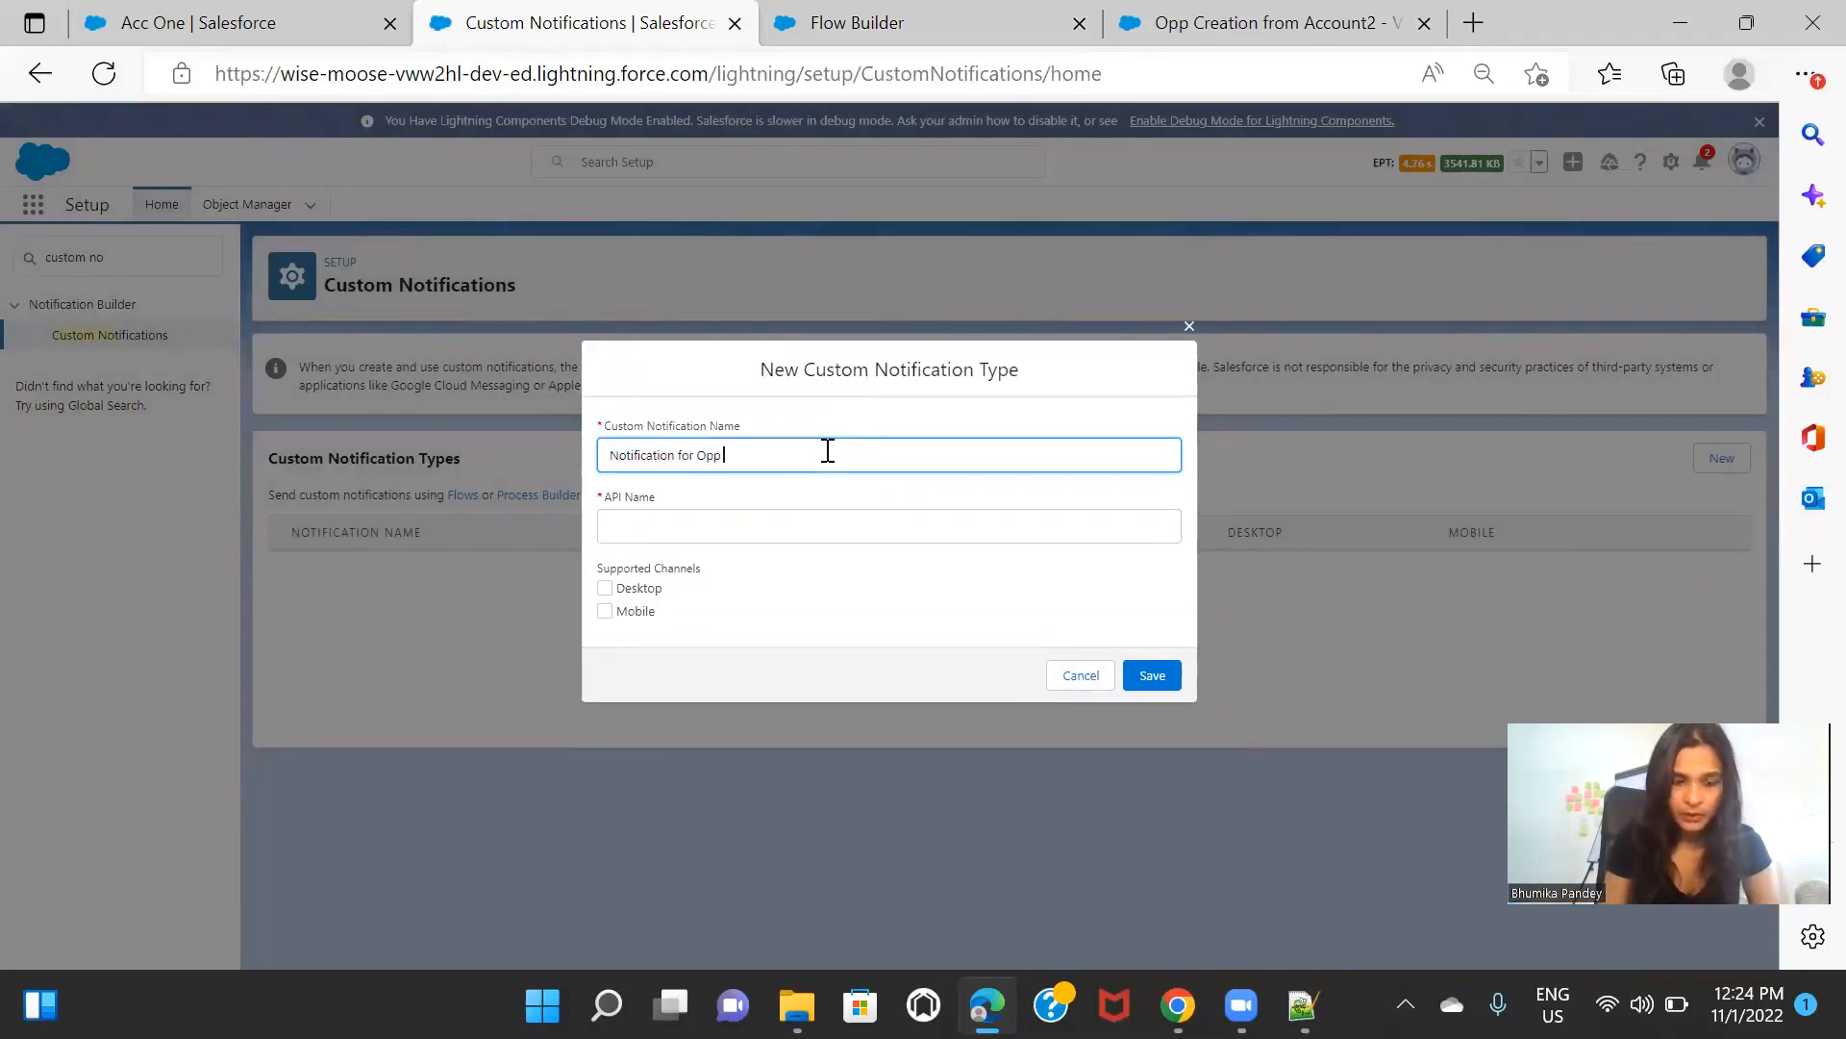
{"action": "type", "text": "Deleto"}
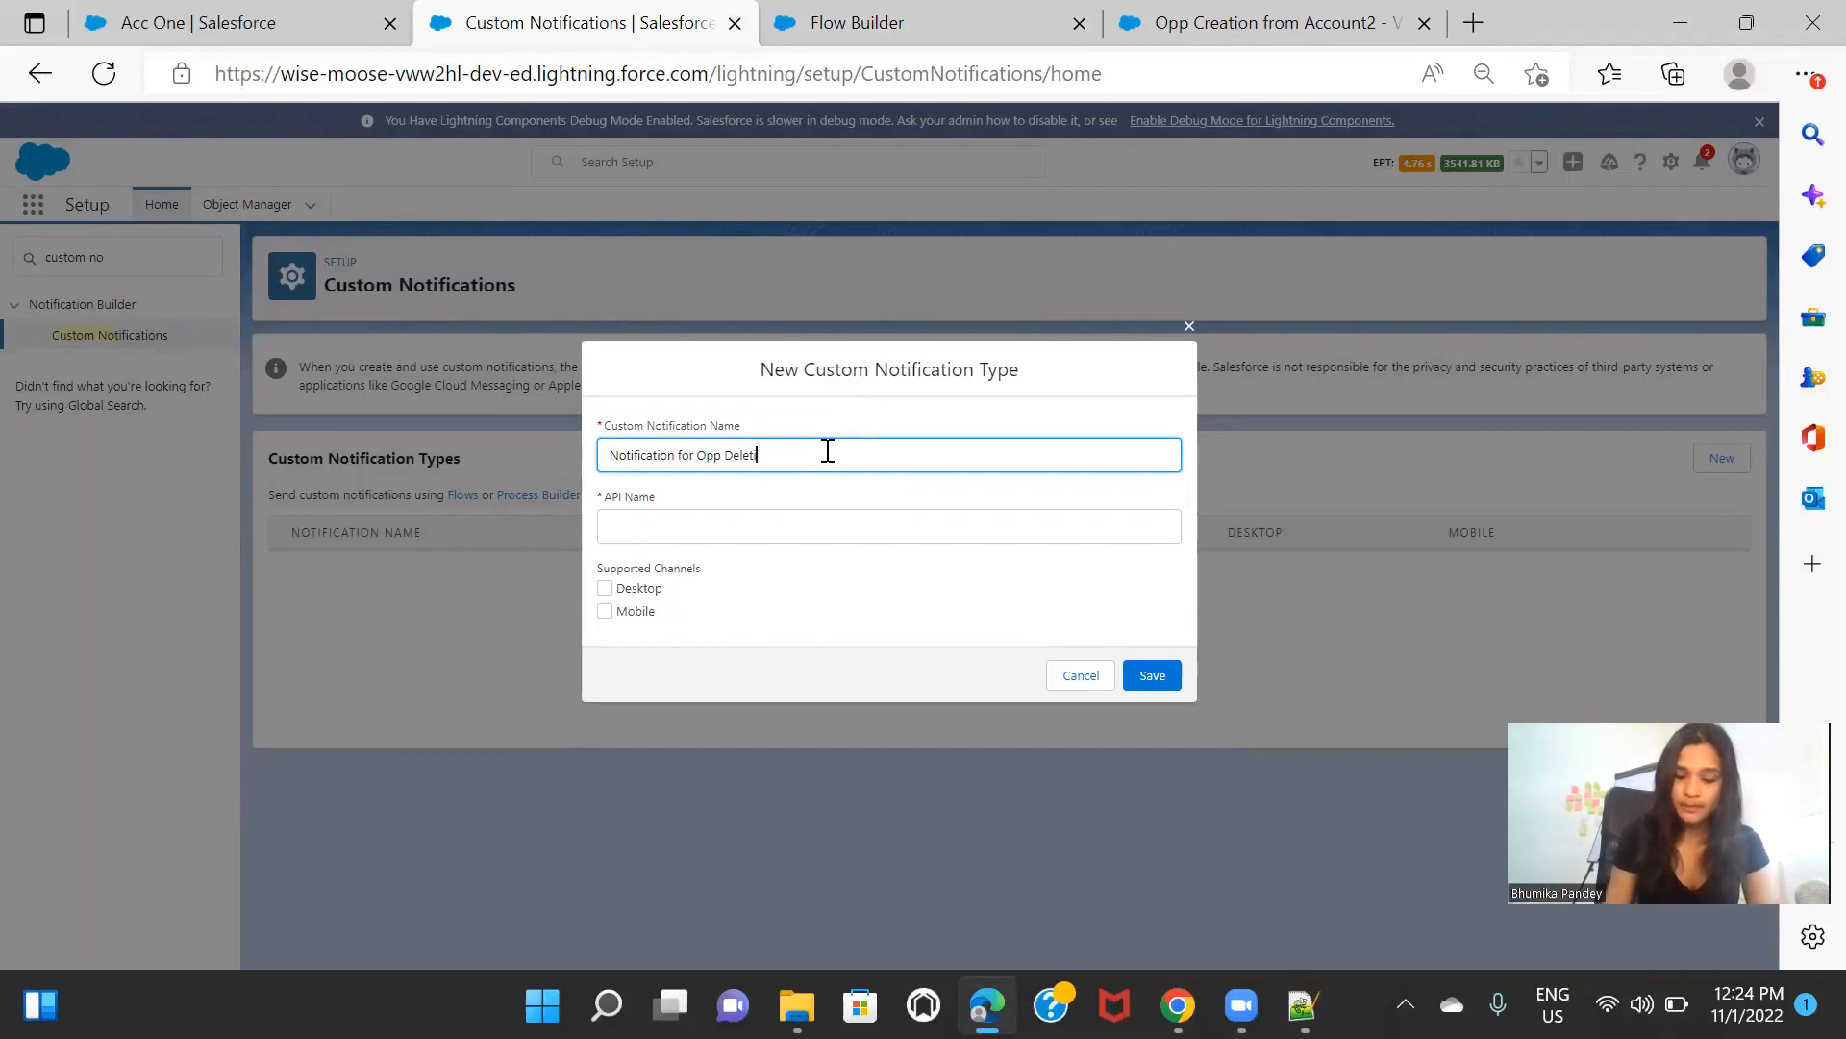
{"action": "type", "text": "ion"}
{"action": "left_click", "coordinate": [851, 500]}
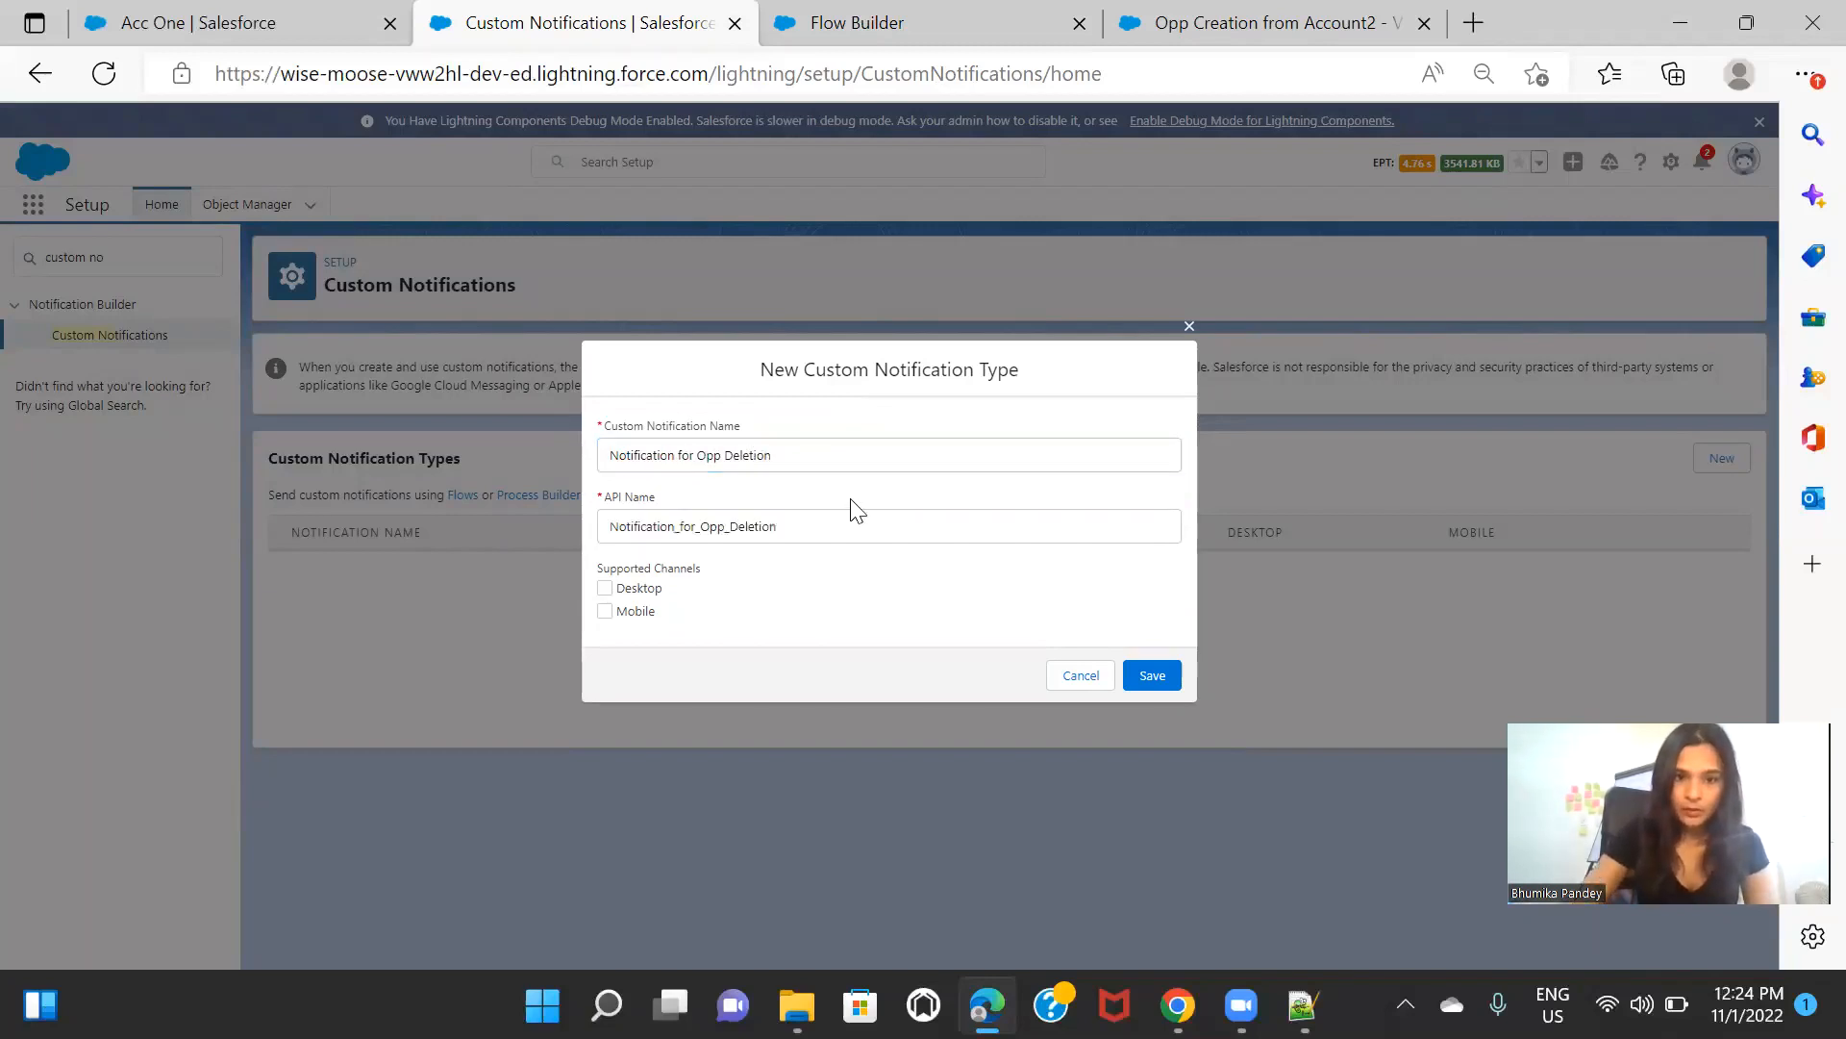
Step: Enable the Desktop channel for the new custom notification type and save it
{"action": "left_click", "coordinate": [609, 588]}
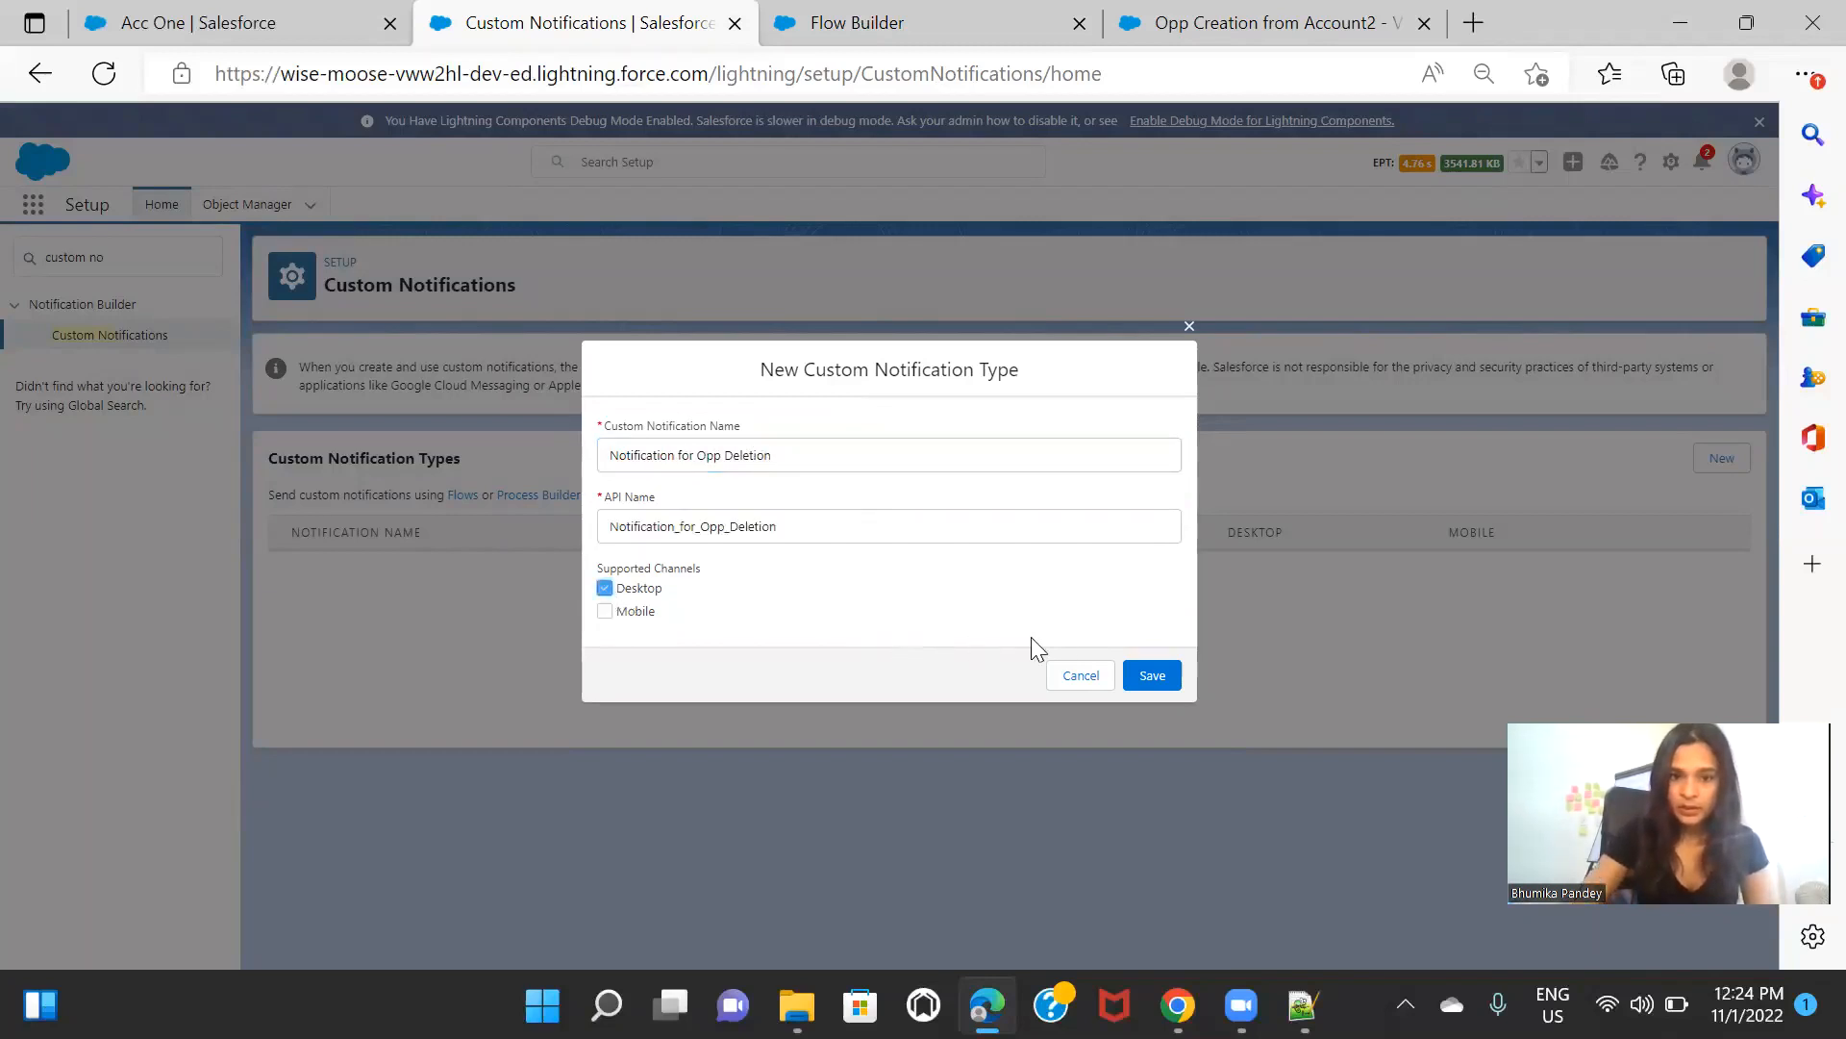
{"action": "left_click", "coordinate": [1165, 679]}
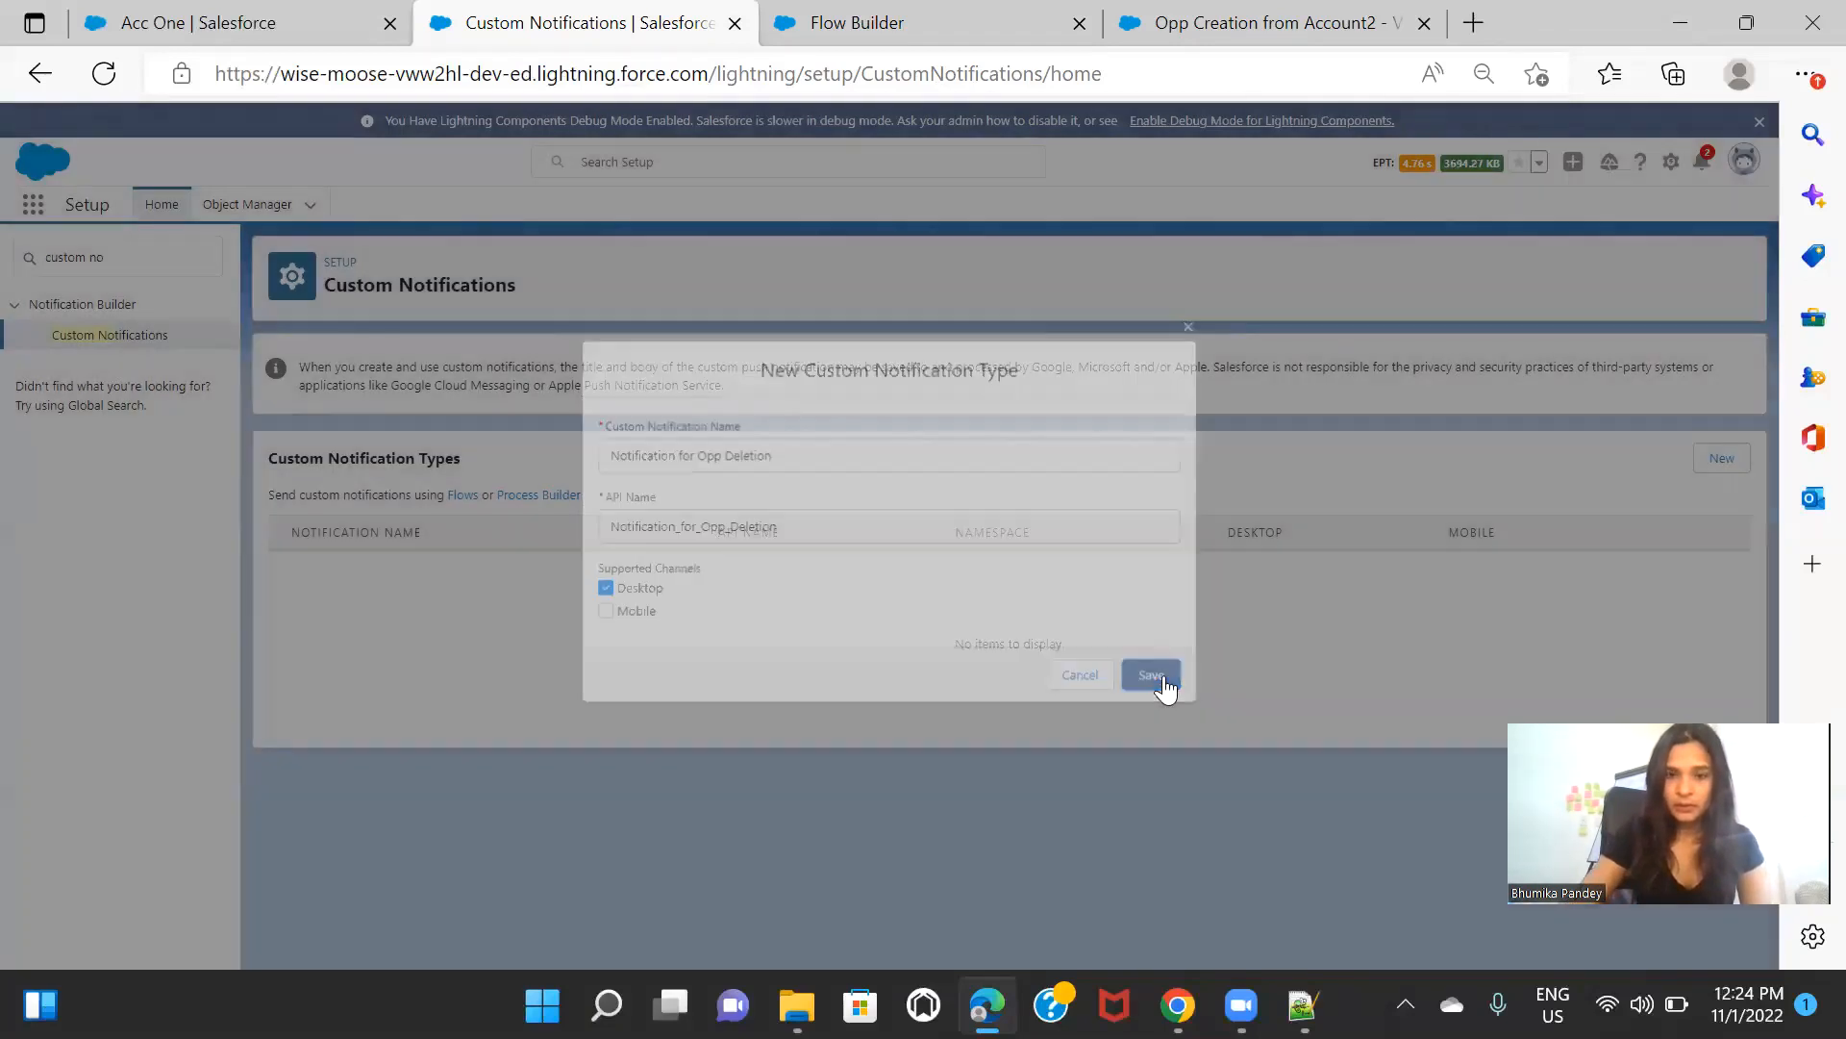
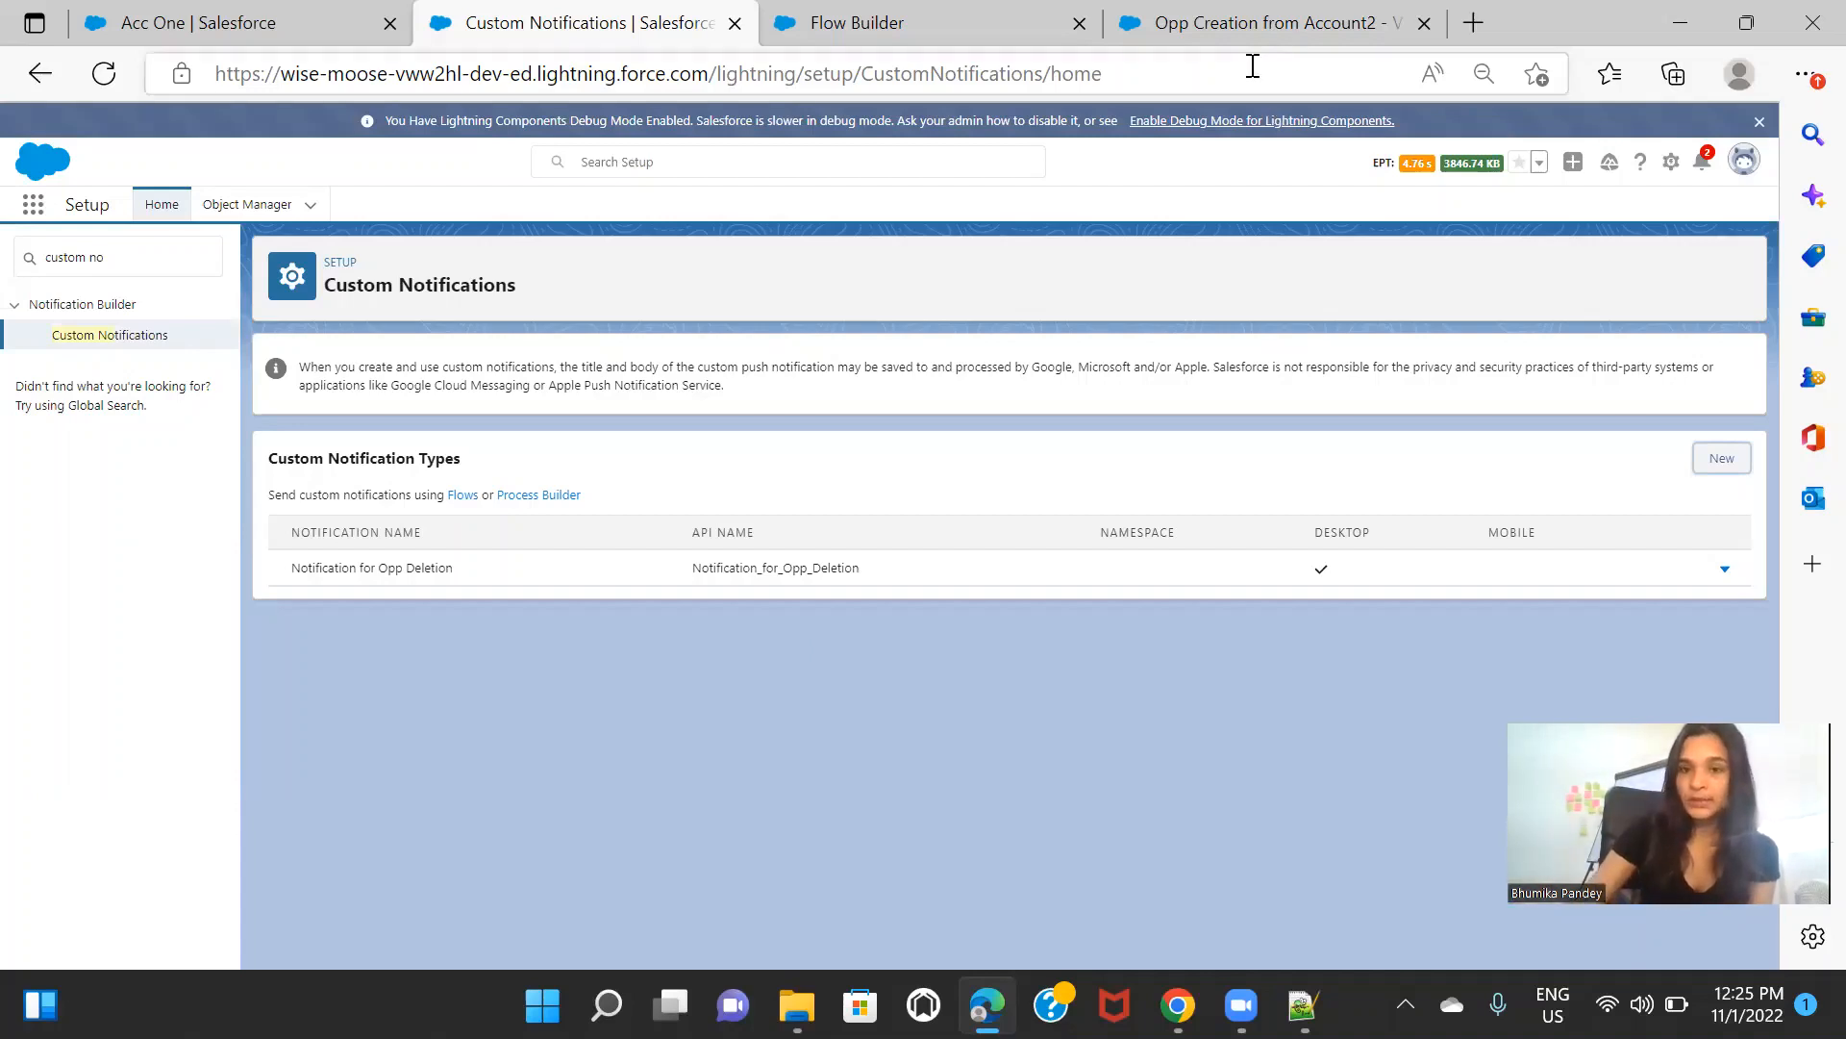
Step: Return to the unsaved opportunity deletion flow, close the Opp Creation from Account2 flow, and set the canvas layout to Free-Form
{"action": "left_click", "coordinate": [1221, 17]}
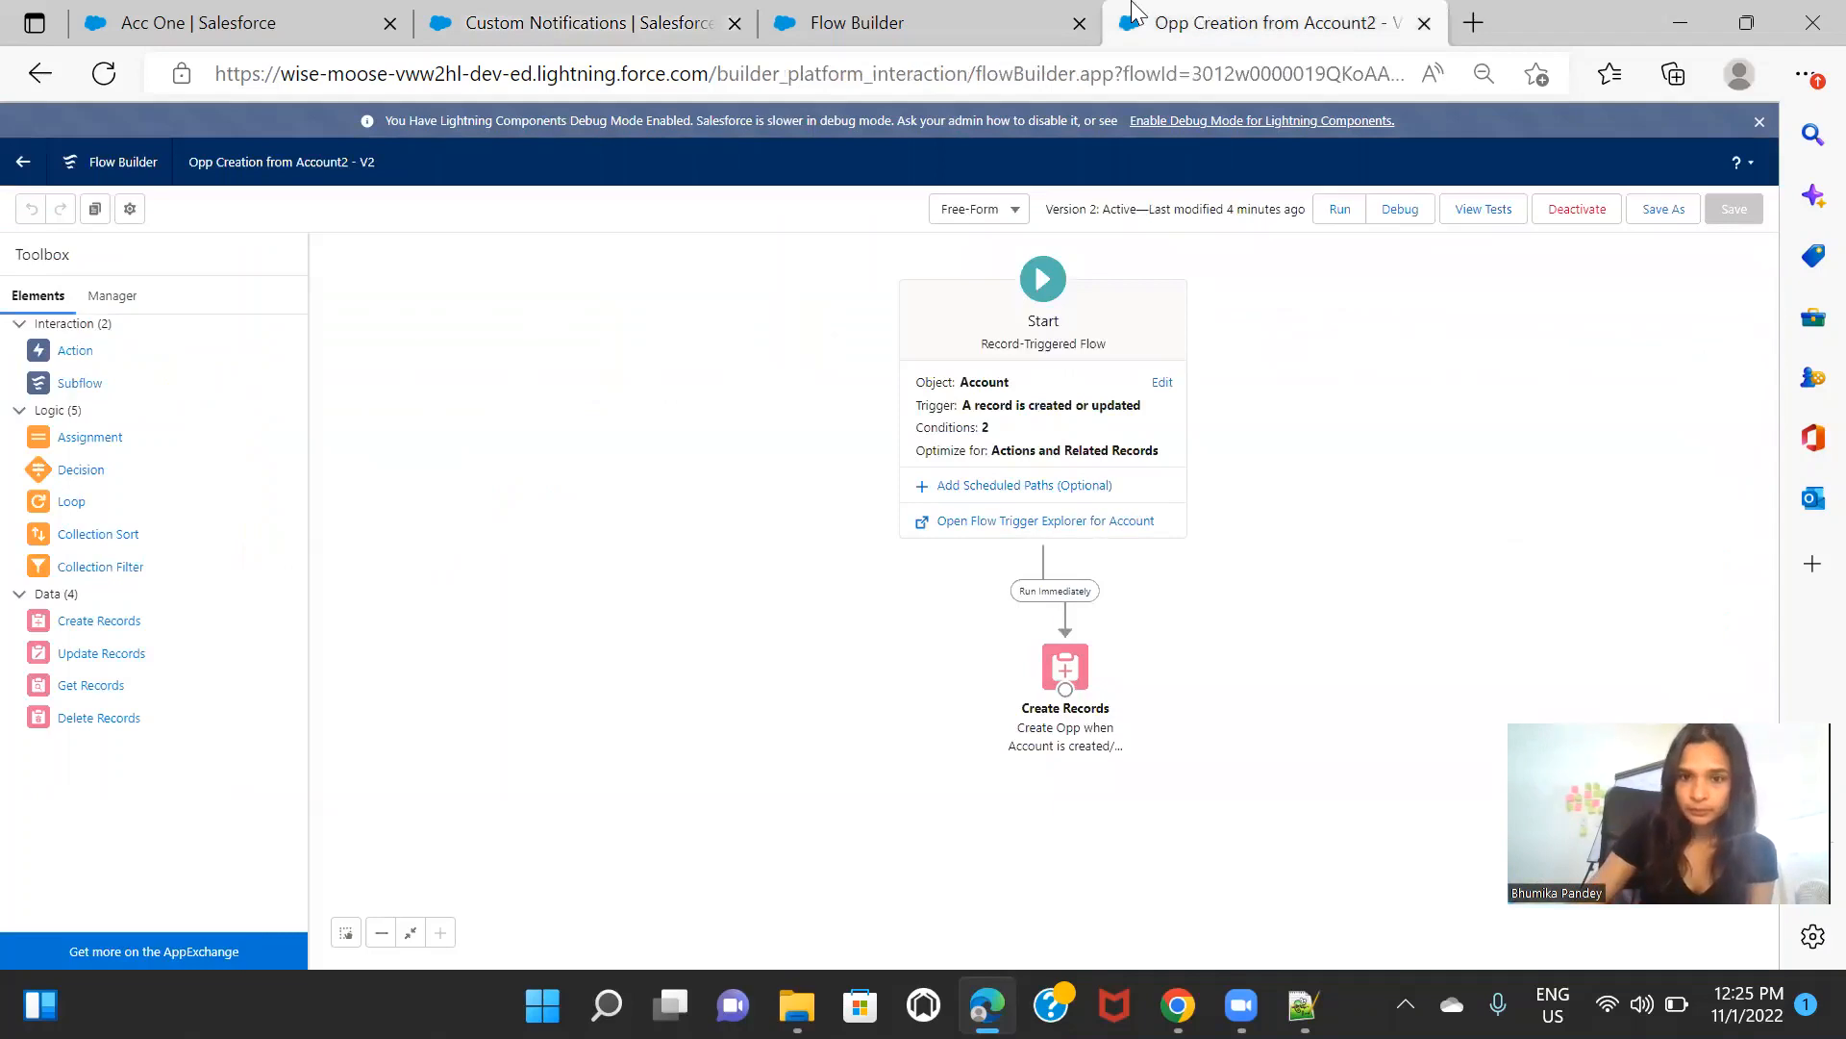
{"action": "left_click", "coordinate": [940, 18]}
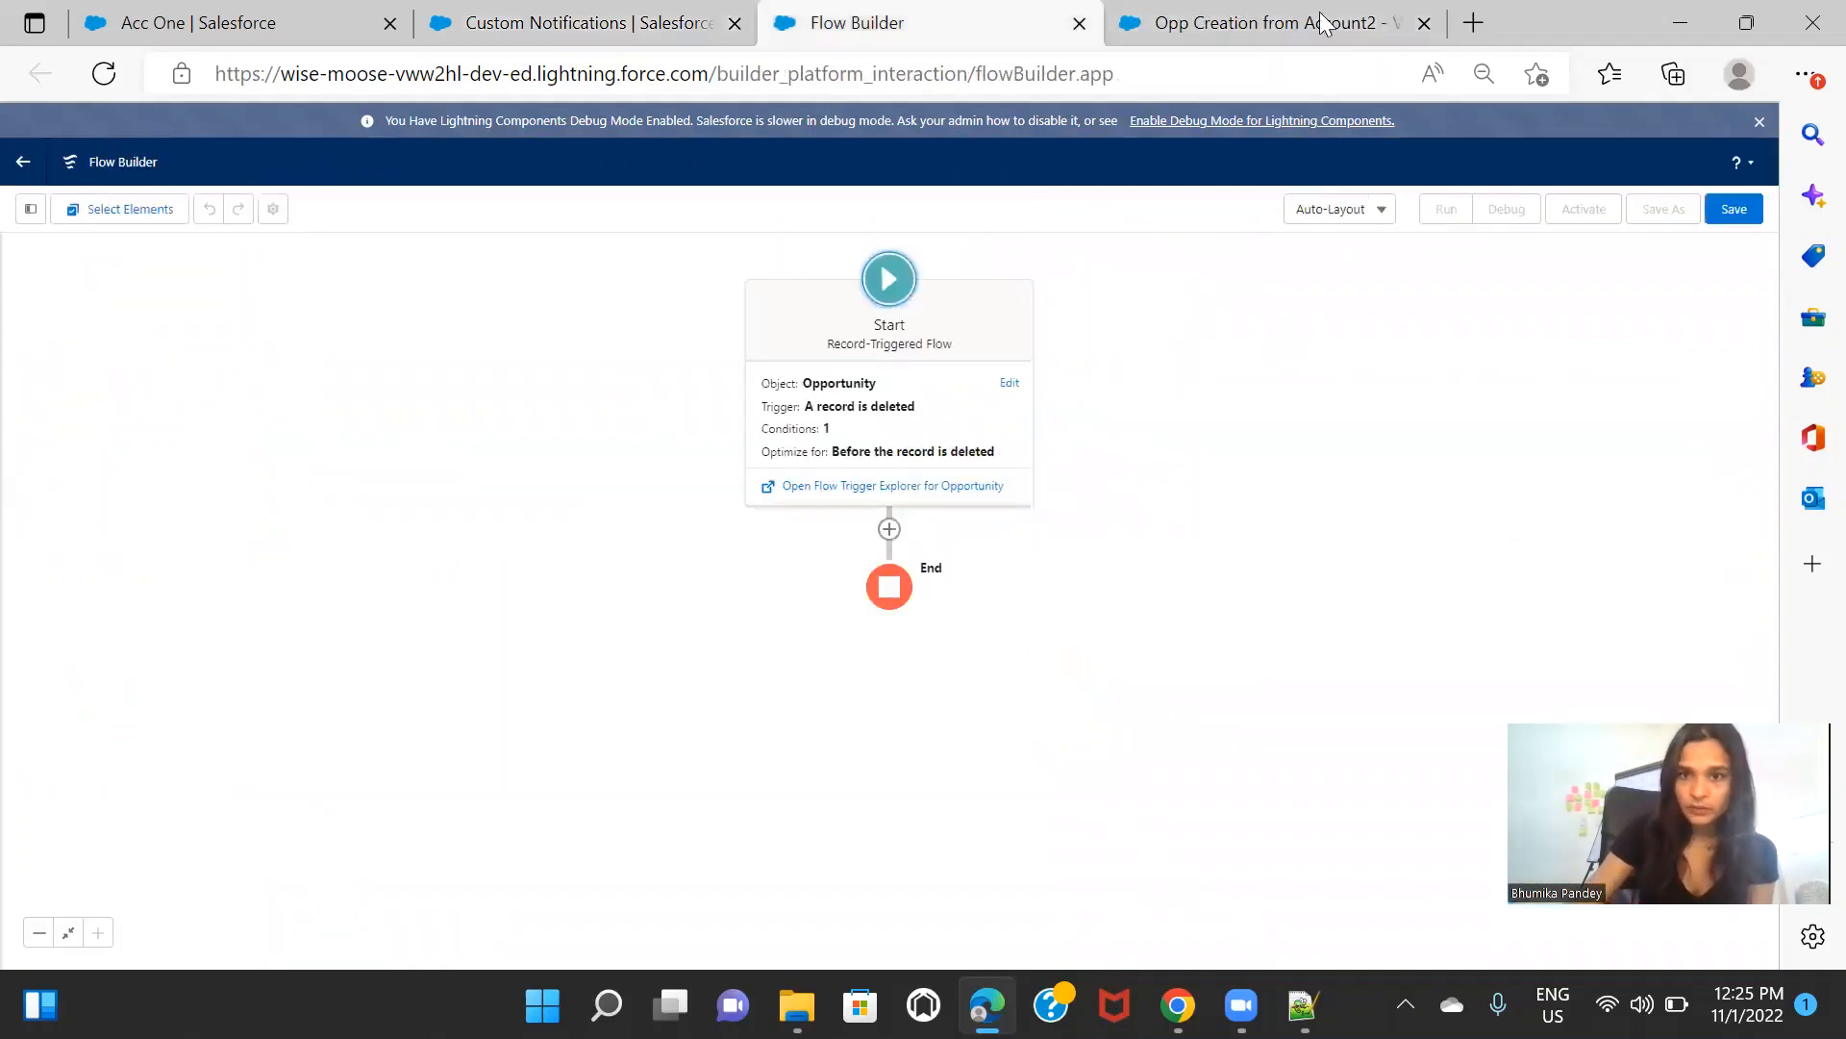
{"action": "left_click", "coordinate": [1424, 23]}
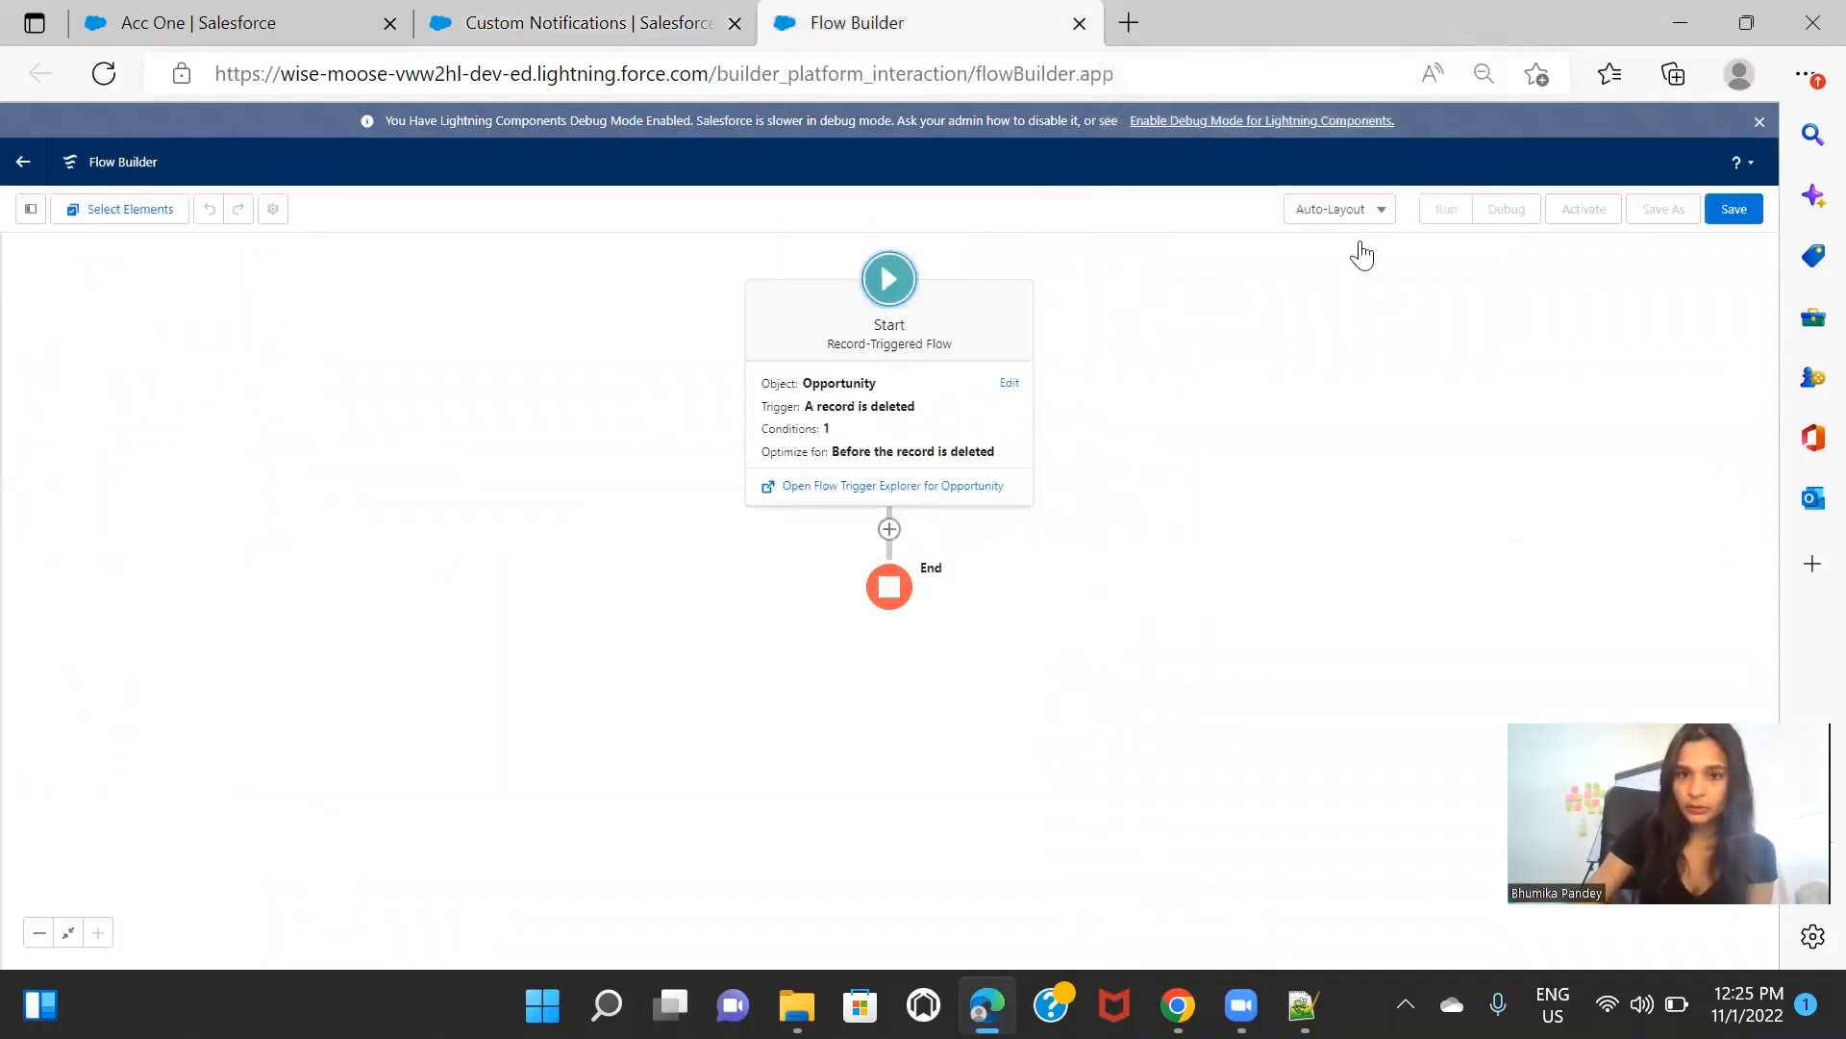
{"action": "left_click", "coordinate": [1381, 211]}
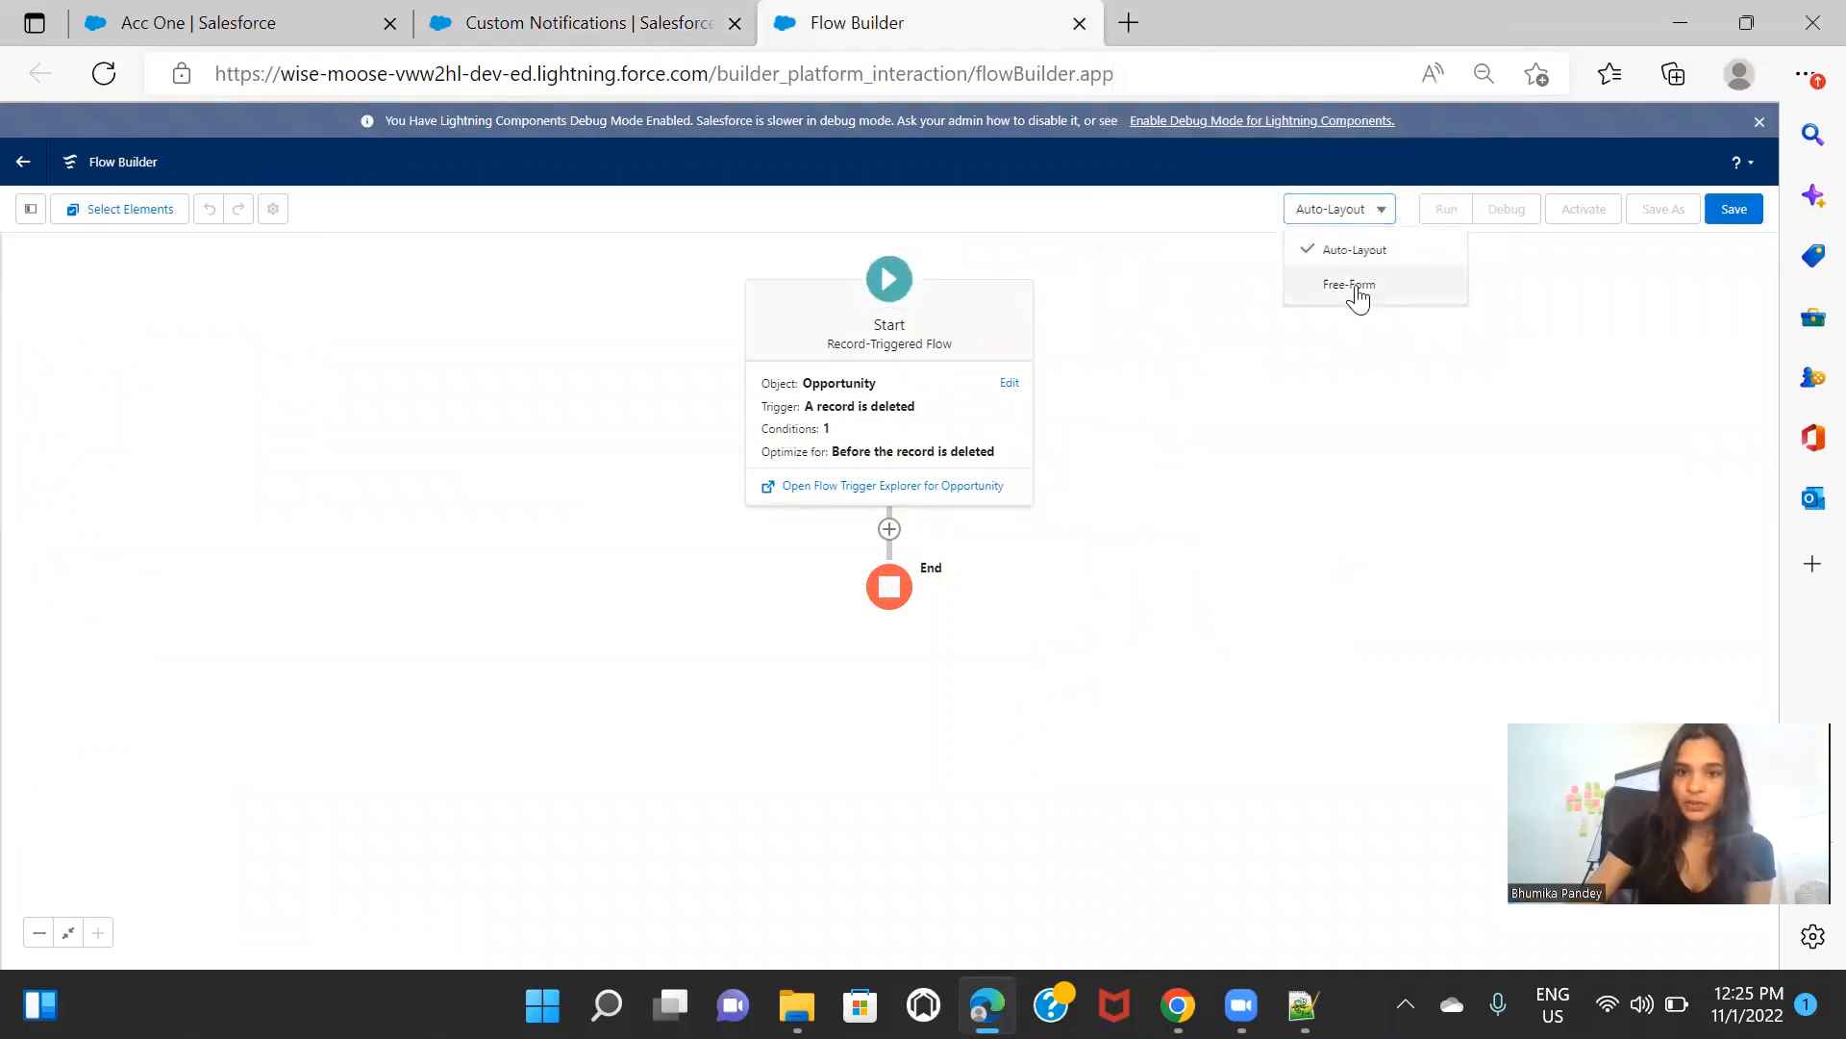
{"action": "left_click", "coordinate": [1354, 285]}
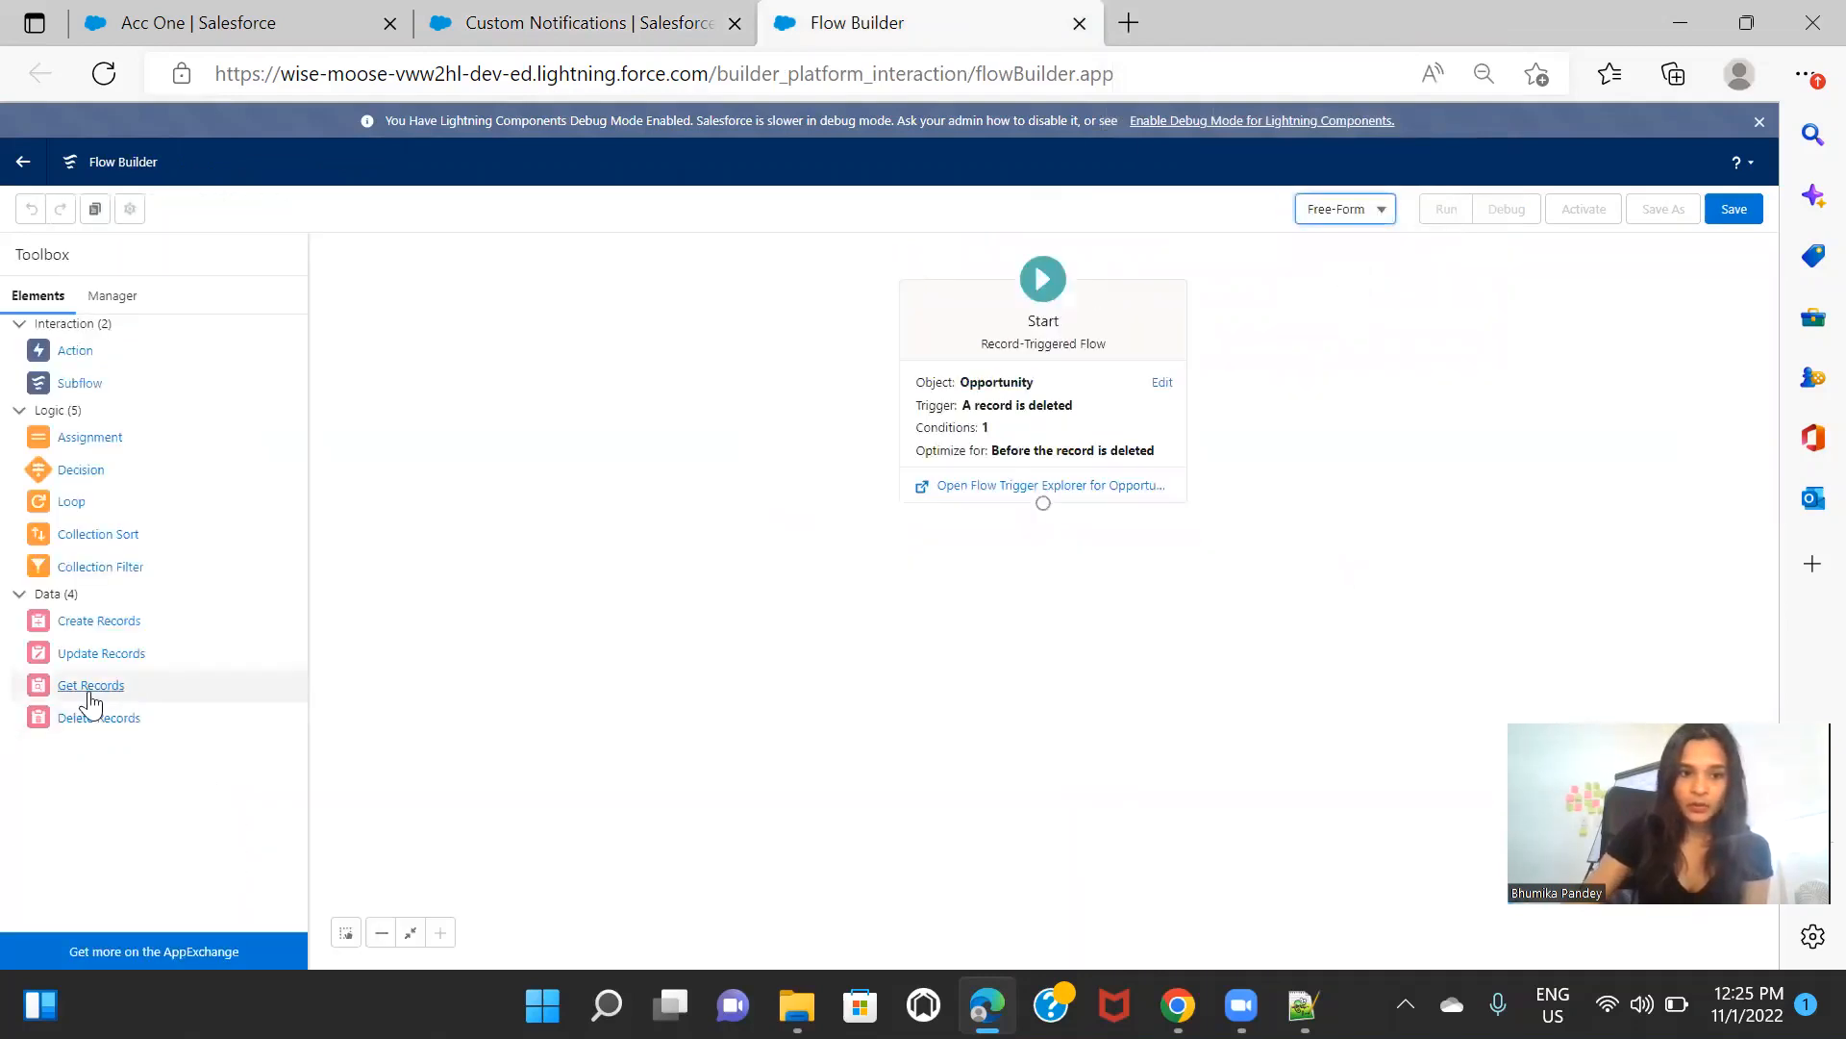
Step: Add a Get Records element below the Start element and label it "Get Notification Records"
{"action": "left_click_drag", "start_coordinate": [88, 686], "coordinate": [1042, 615]}
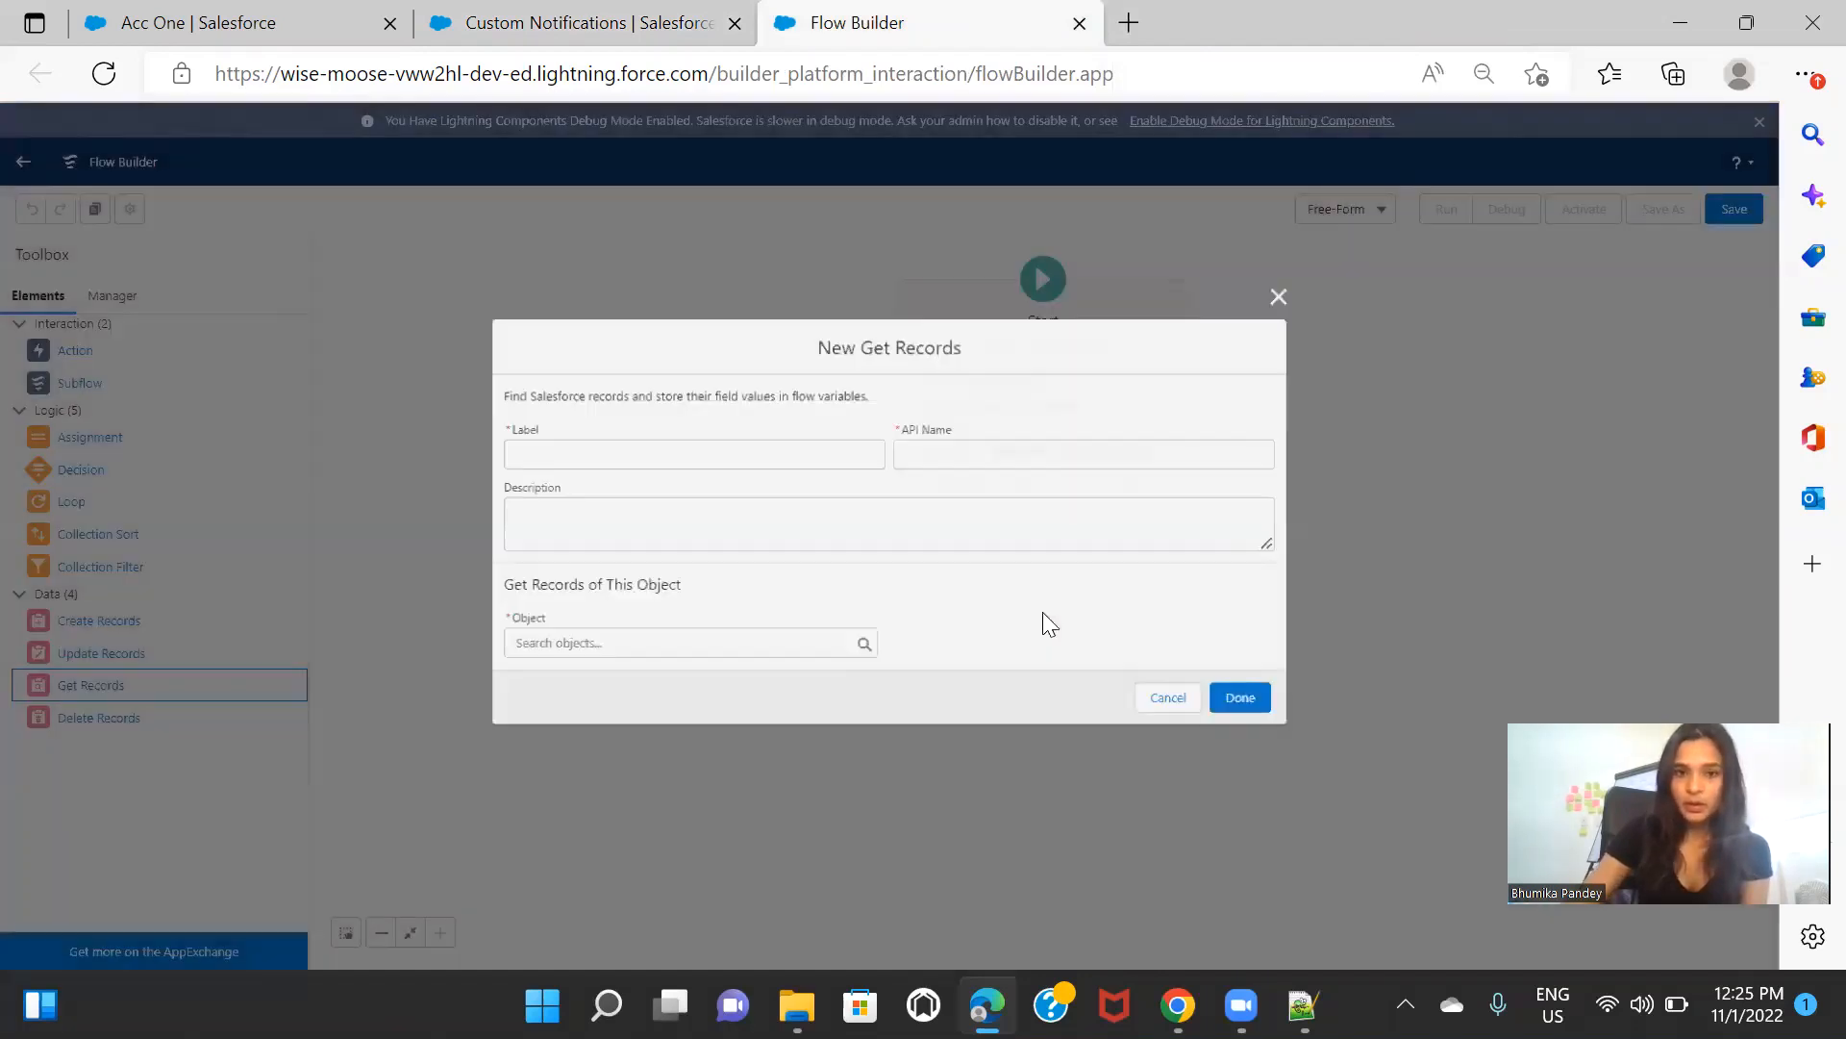
{"action": "type", "text": "Get "}
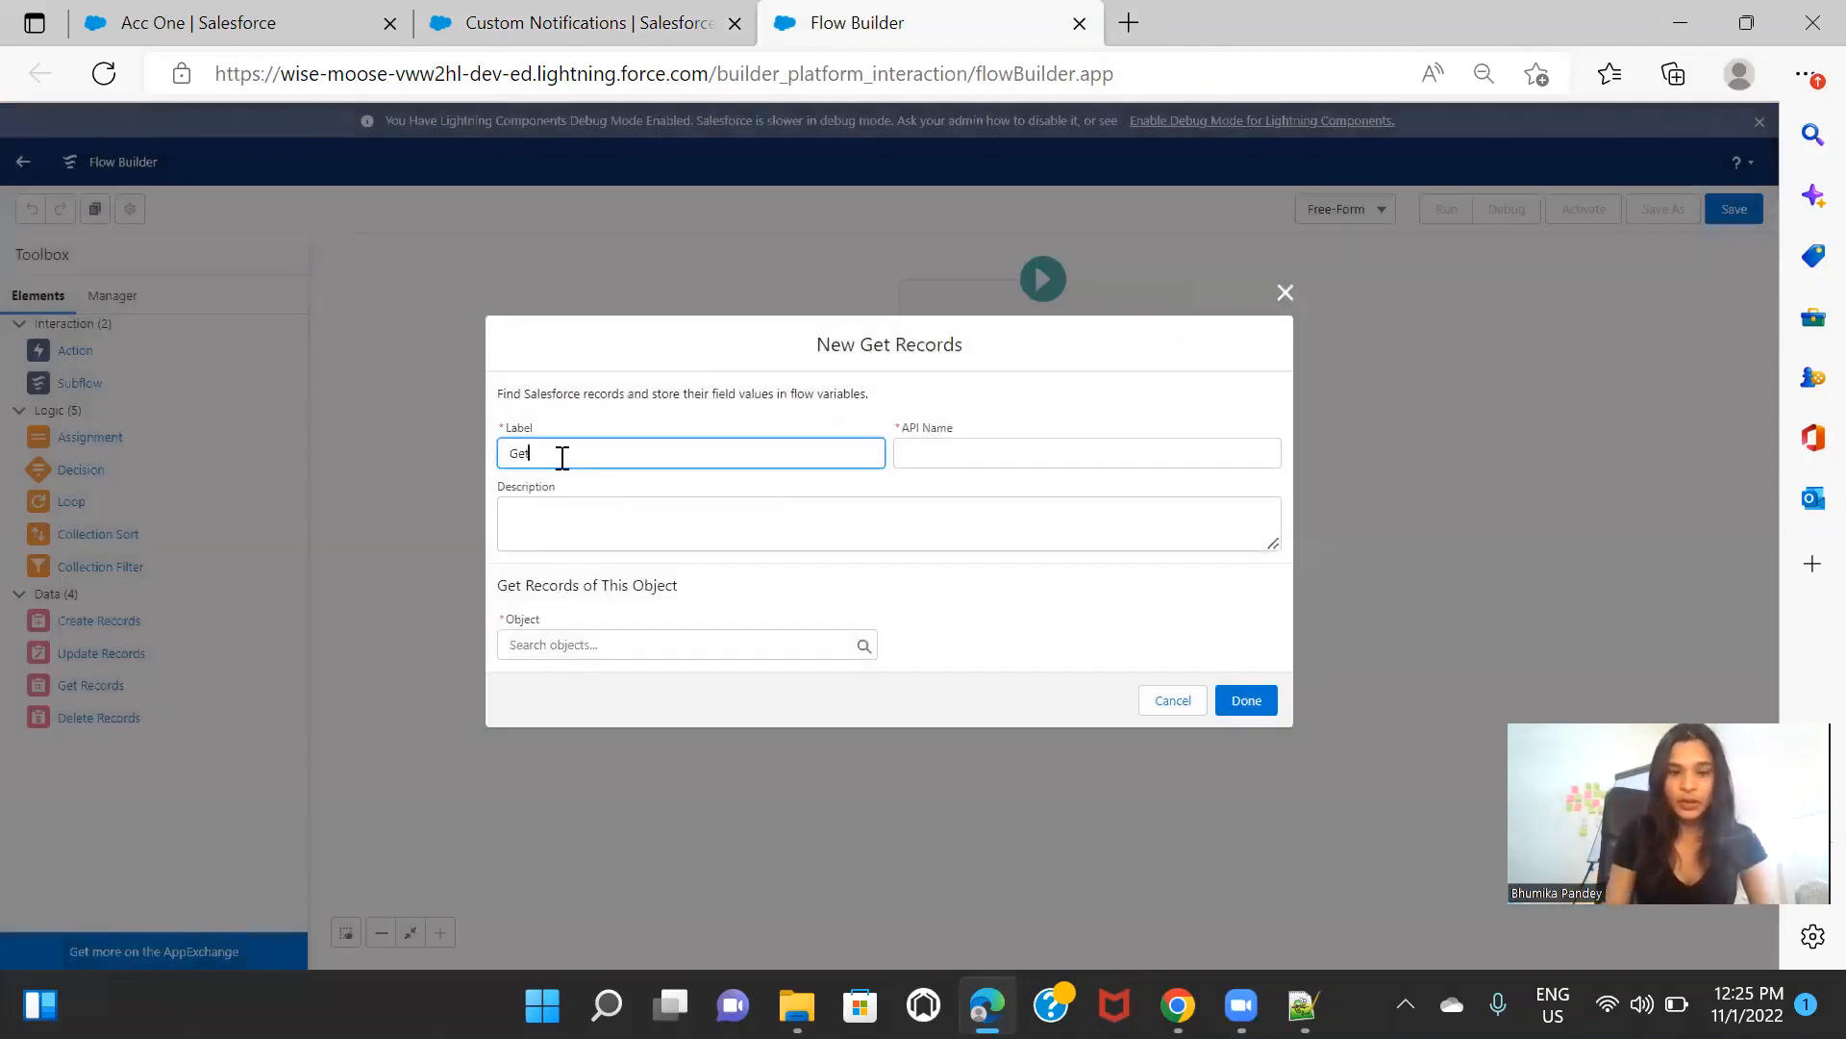
{"action": "type", "text": "Notificatio"}
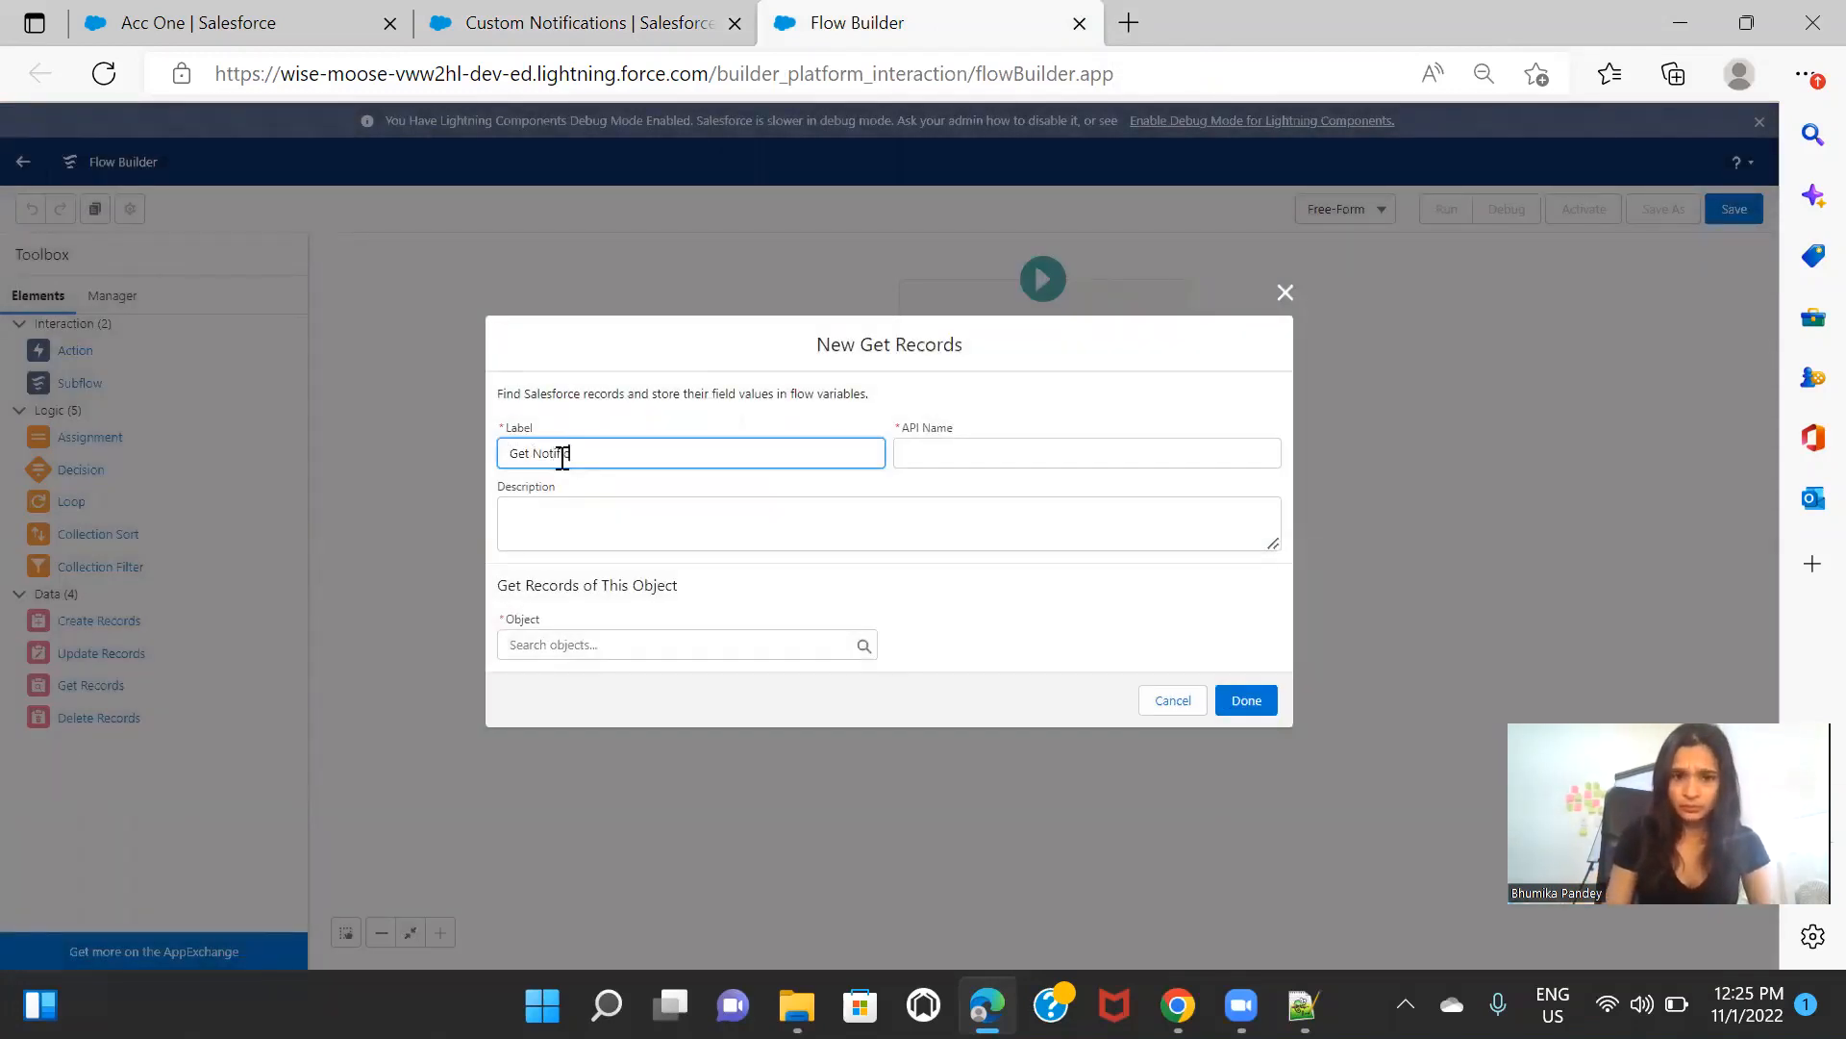
{"action": "type", "text": "n Re"}
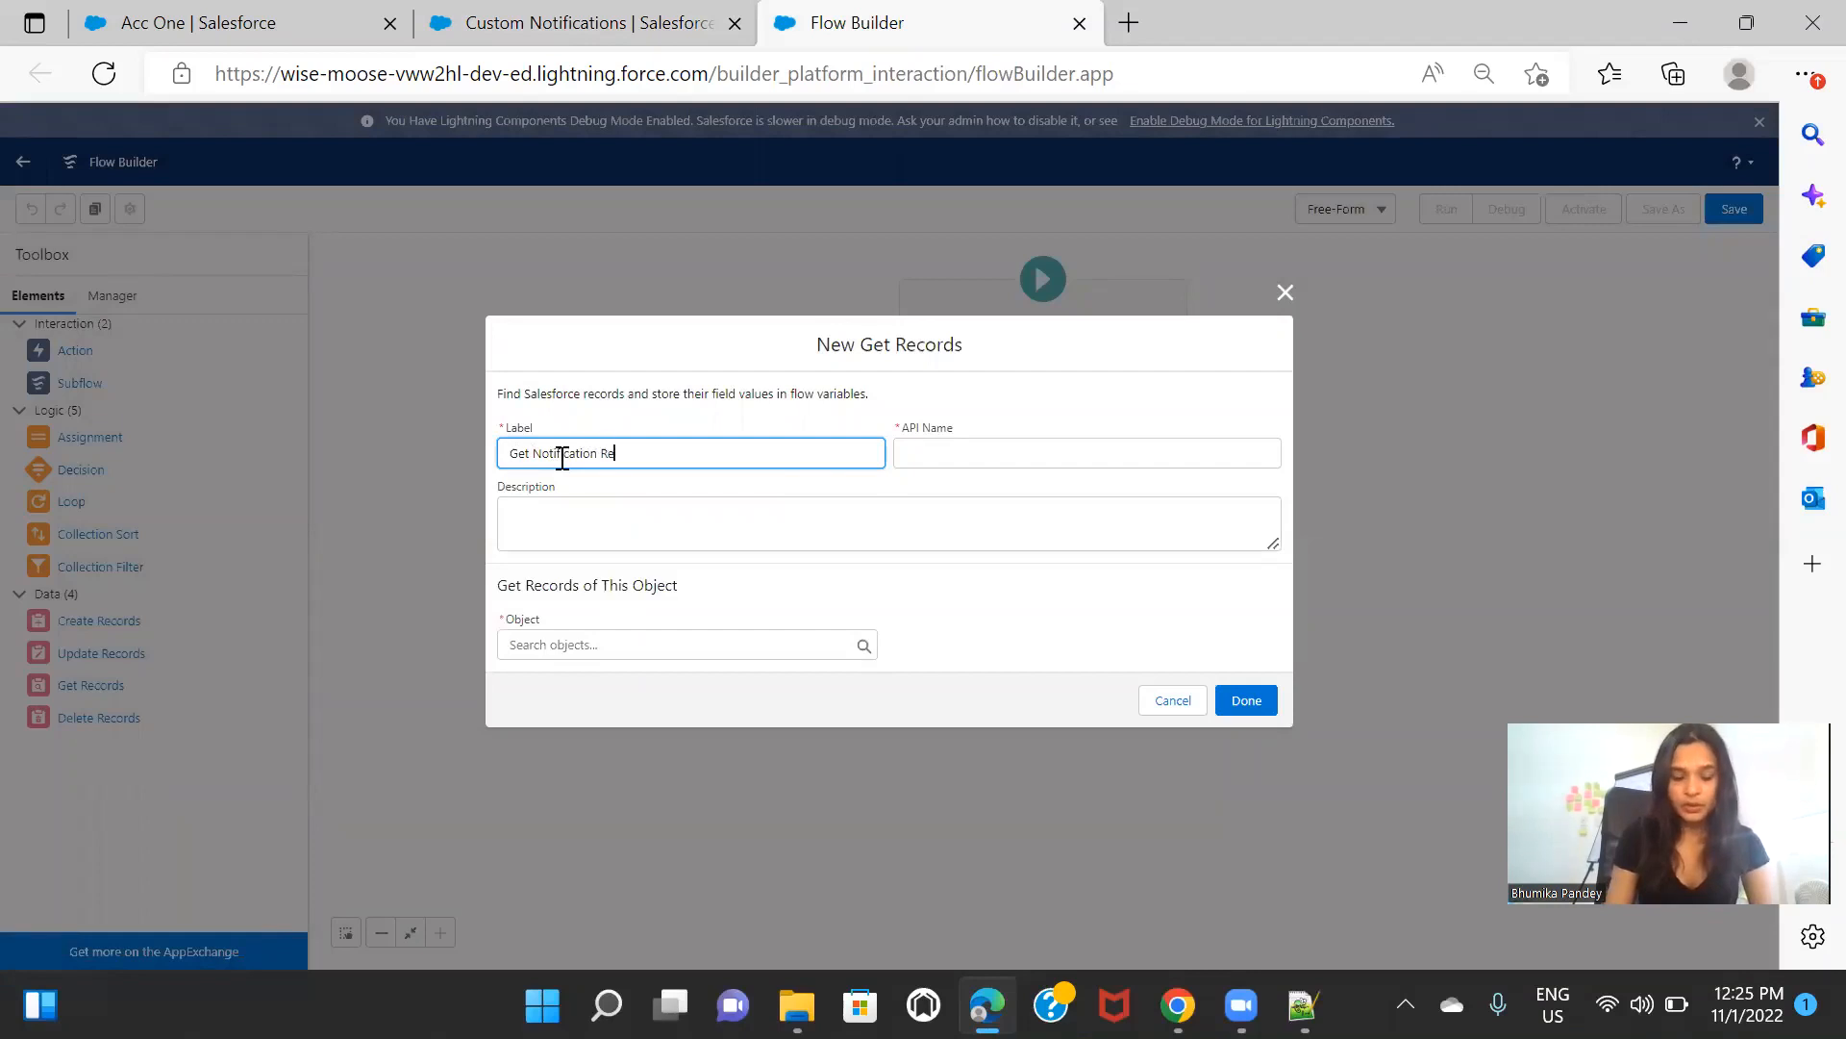
{"action": "type", "text": "cords"}
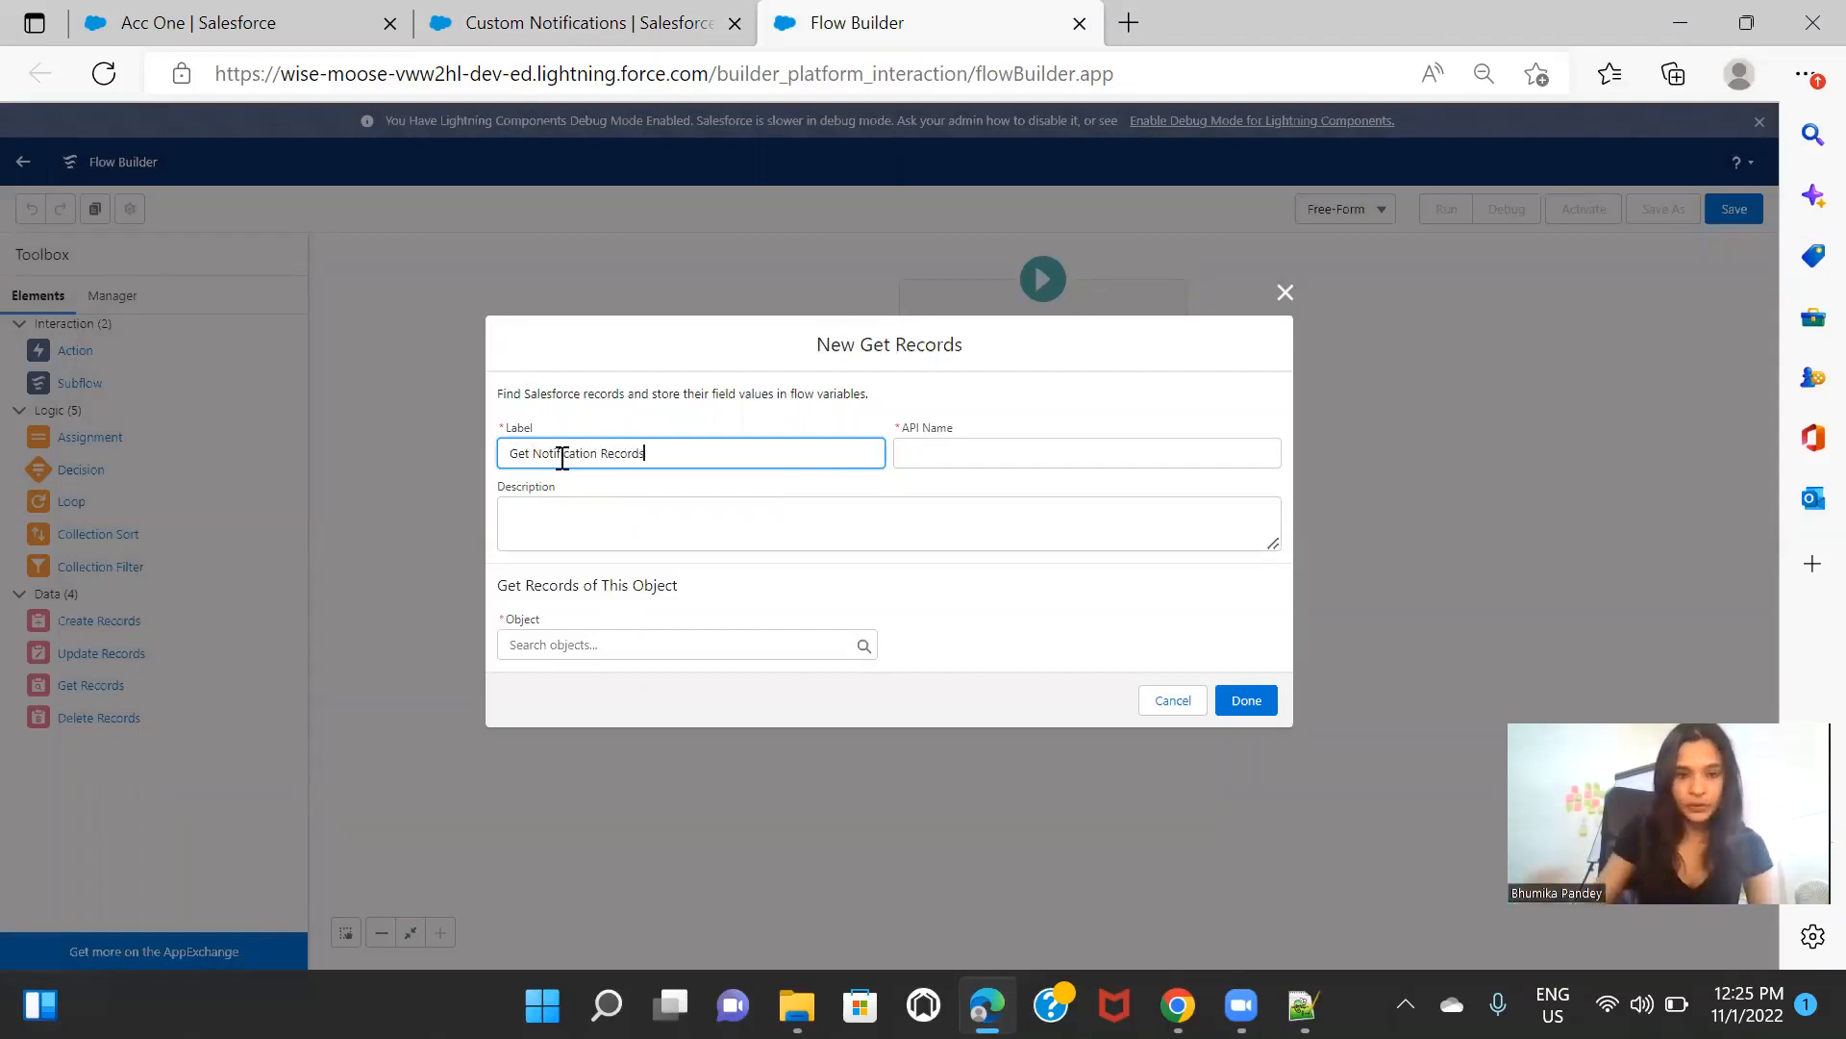
{"action": "left_click", "coordinate": [963, 494]}
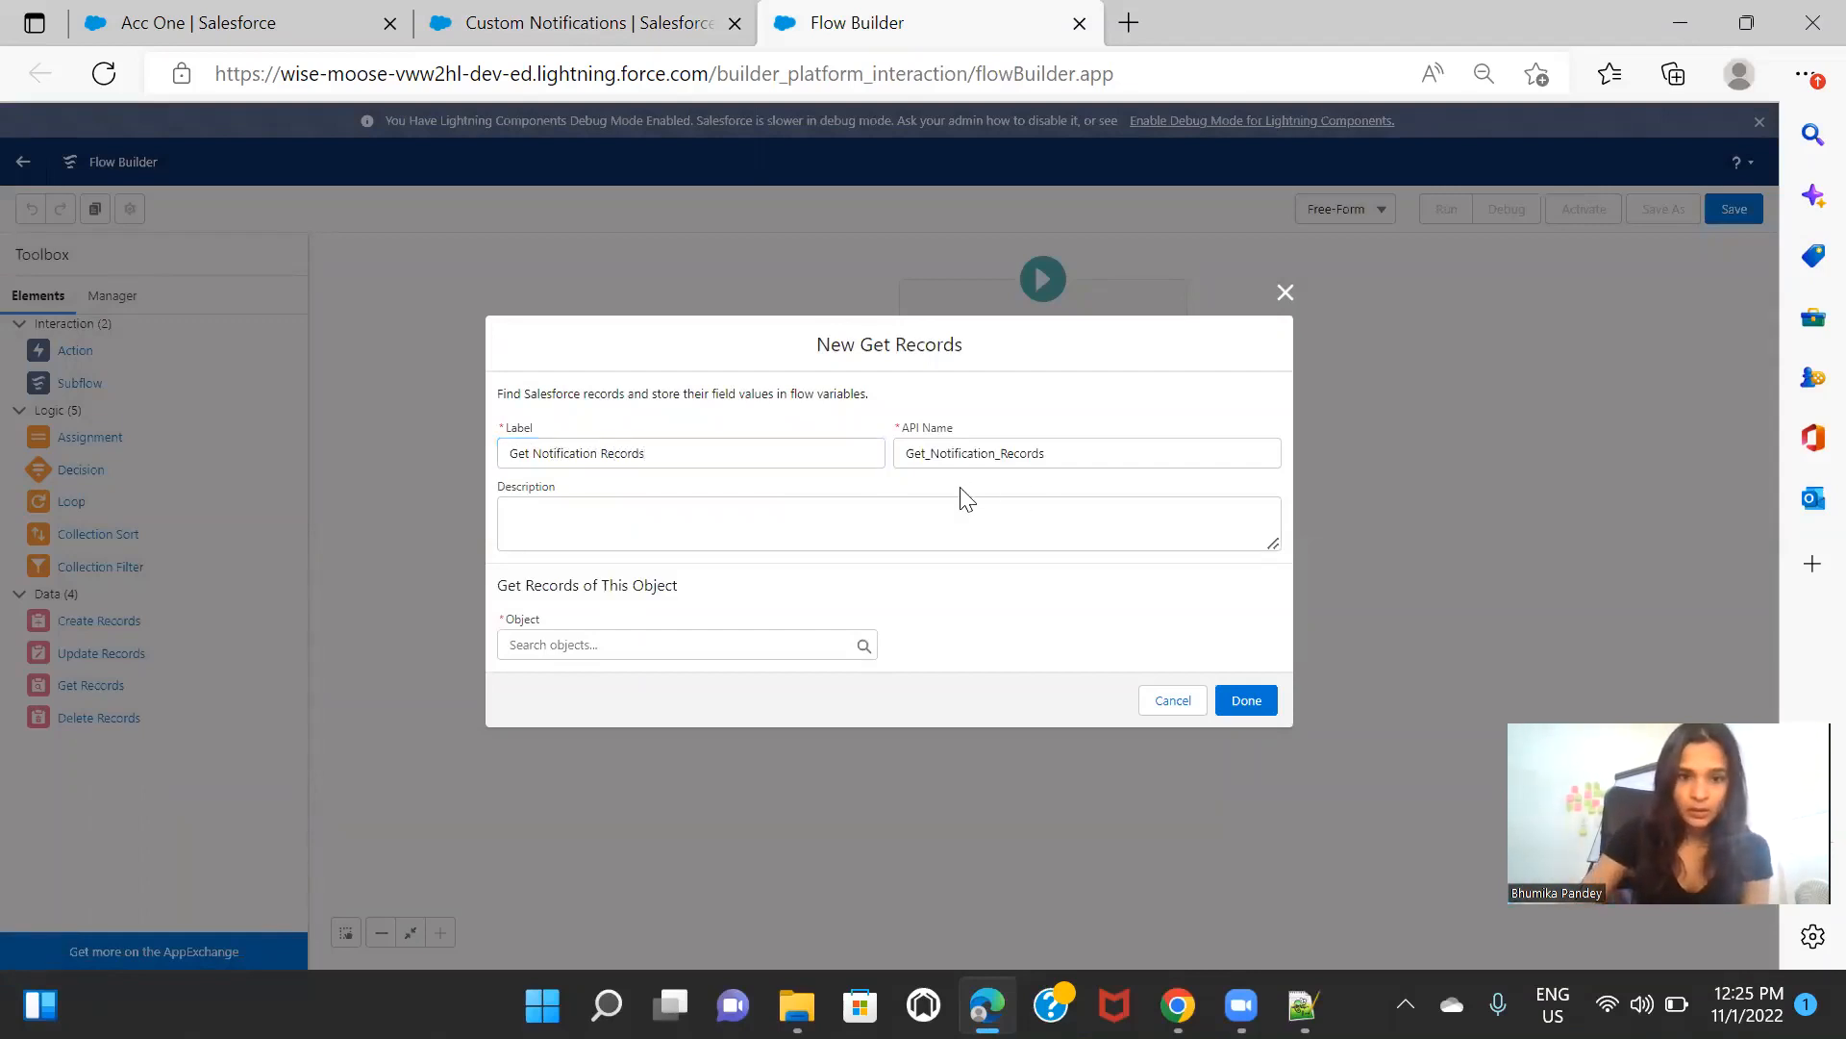
Step: Search the element's objects for "custom no" and choose Custom Notification Type as the object to retrieve
{"action": "left_click", "coordinate": [644, 651]}
{"action": "type", "text": "c"}
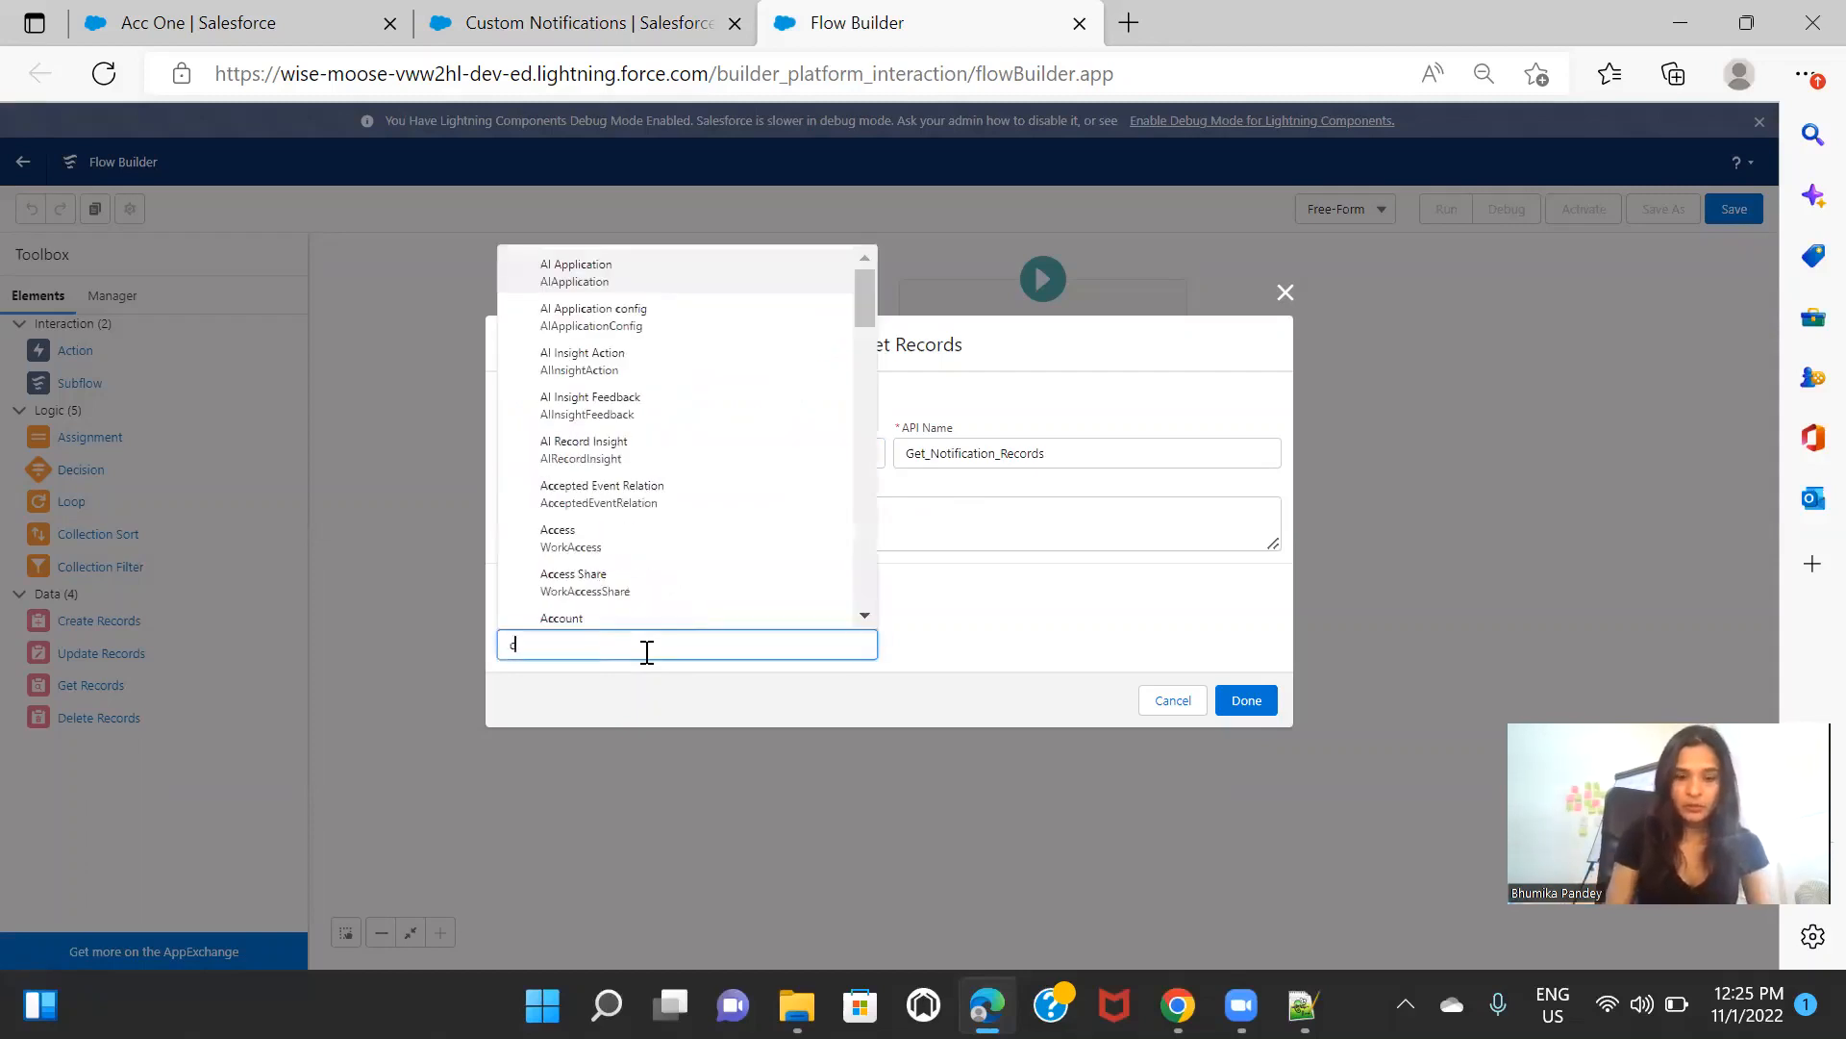
{"action": "type", "text": "ustom no"}
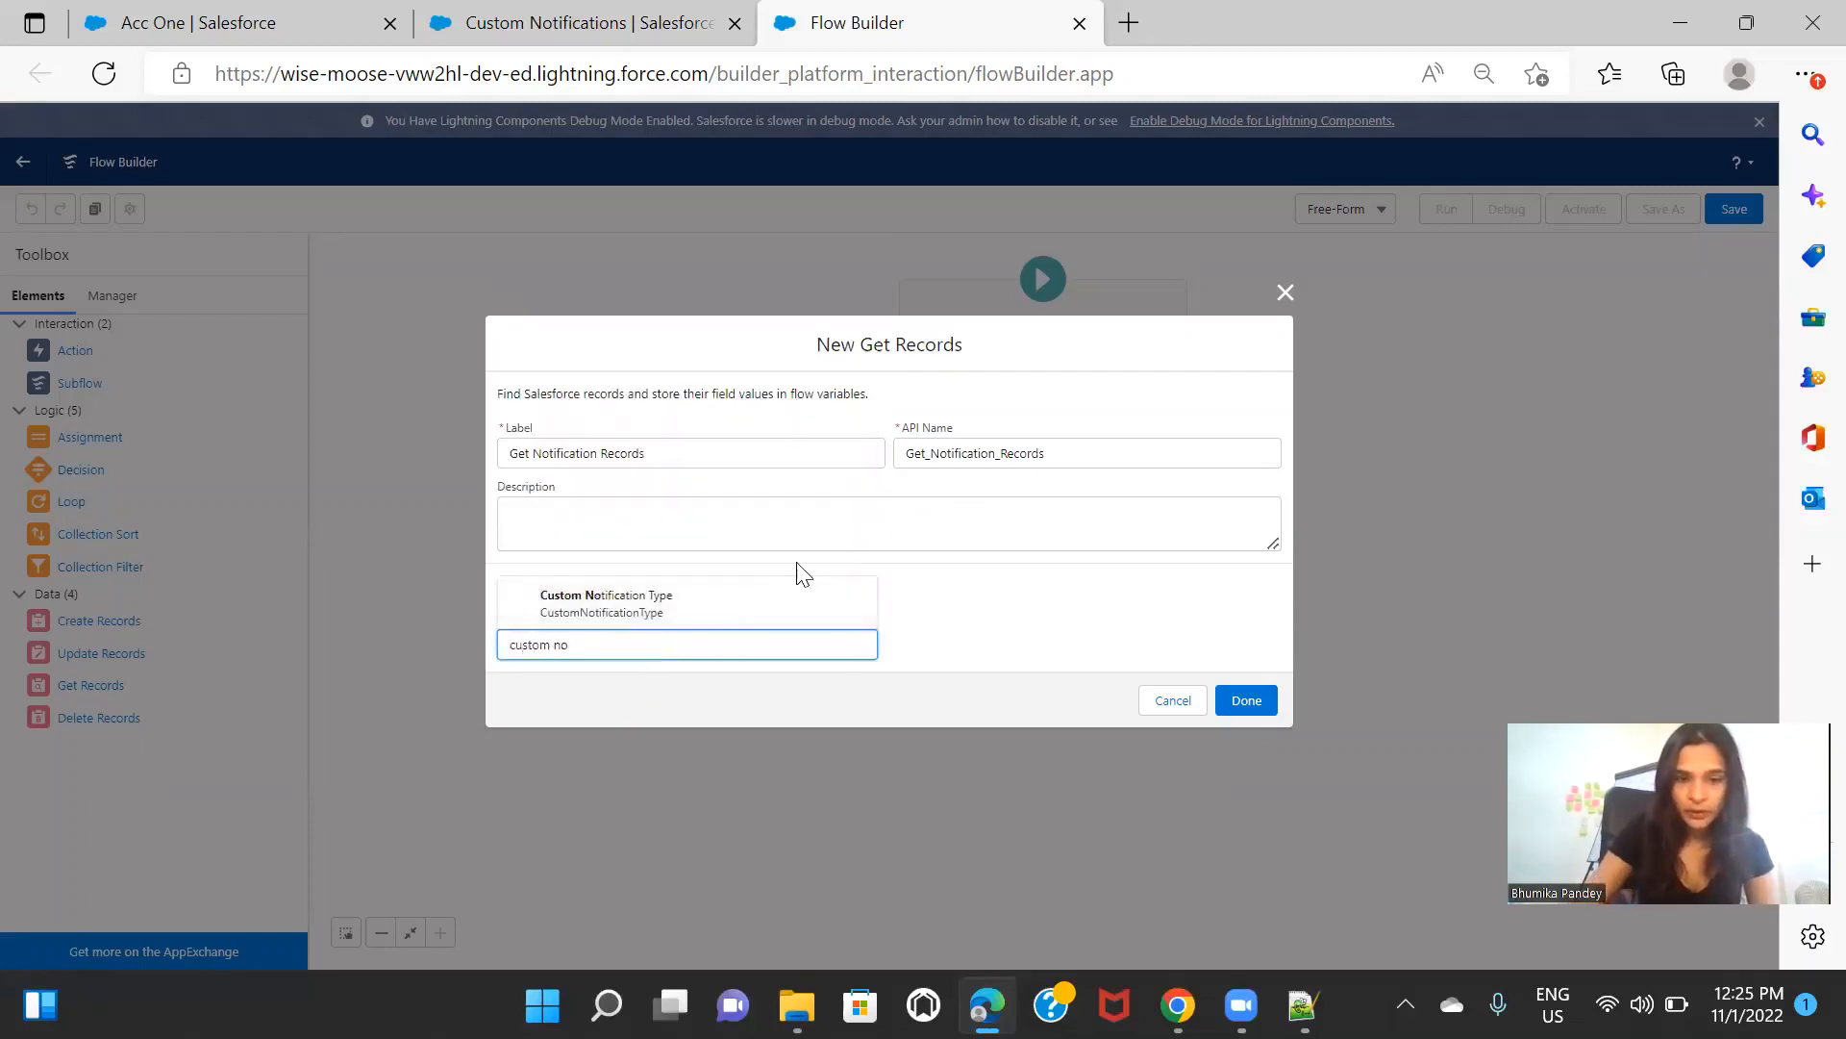
{"action": "left_click", "coordinate": [732, 614]}
{"action": "scroll", "coordinate": [1023, 563], "scroll_direction": "down", "scroll_amount": 3}
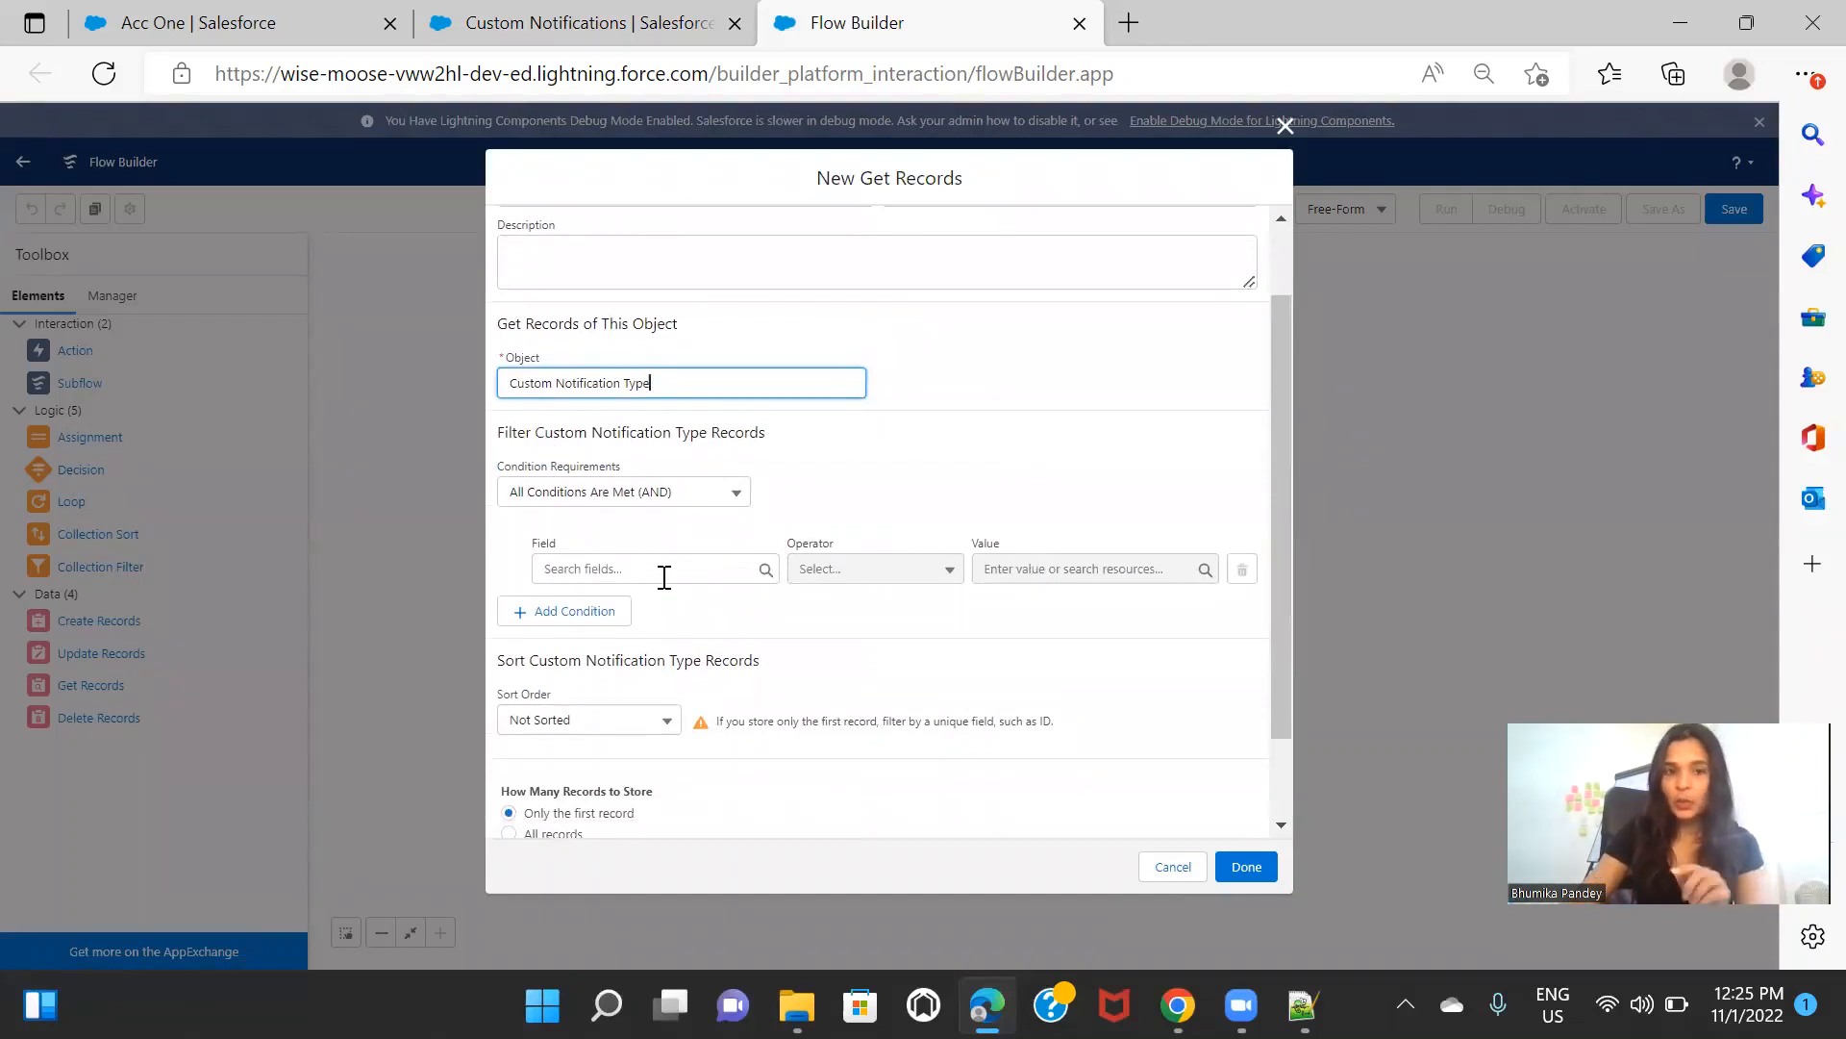
Step: Filter the records by DeveloperName Equals Notification_for_Opp_Deletion, copying the API name from the Custom Notifications setup page
{"action": "left_click", "coordinate": [588, 13]}
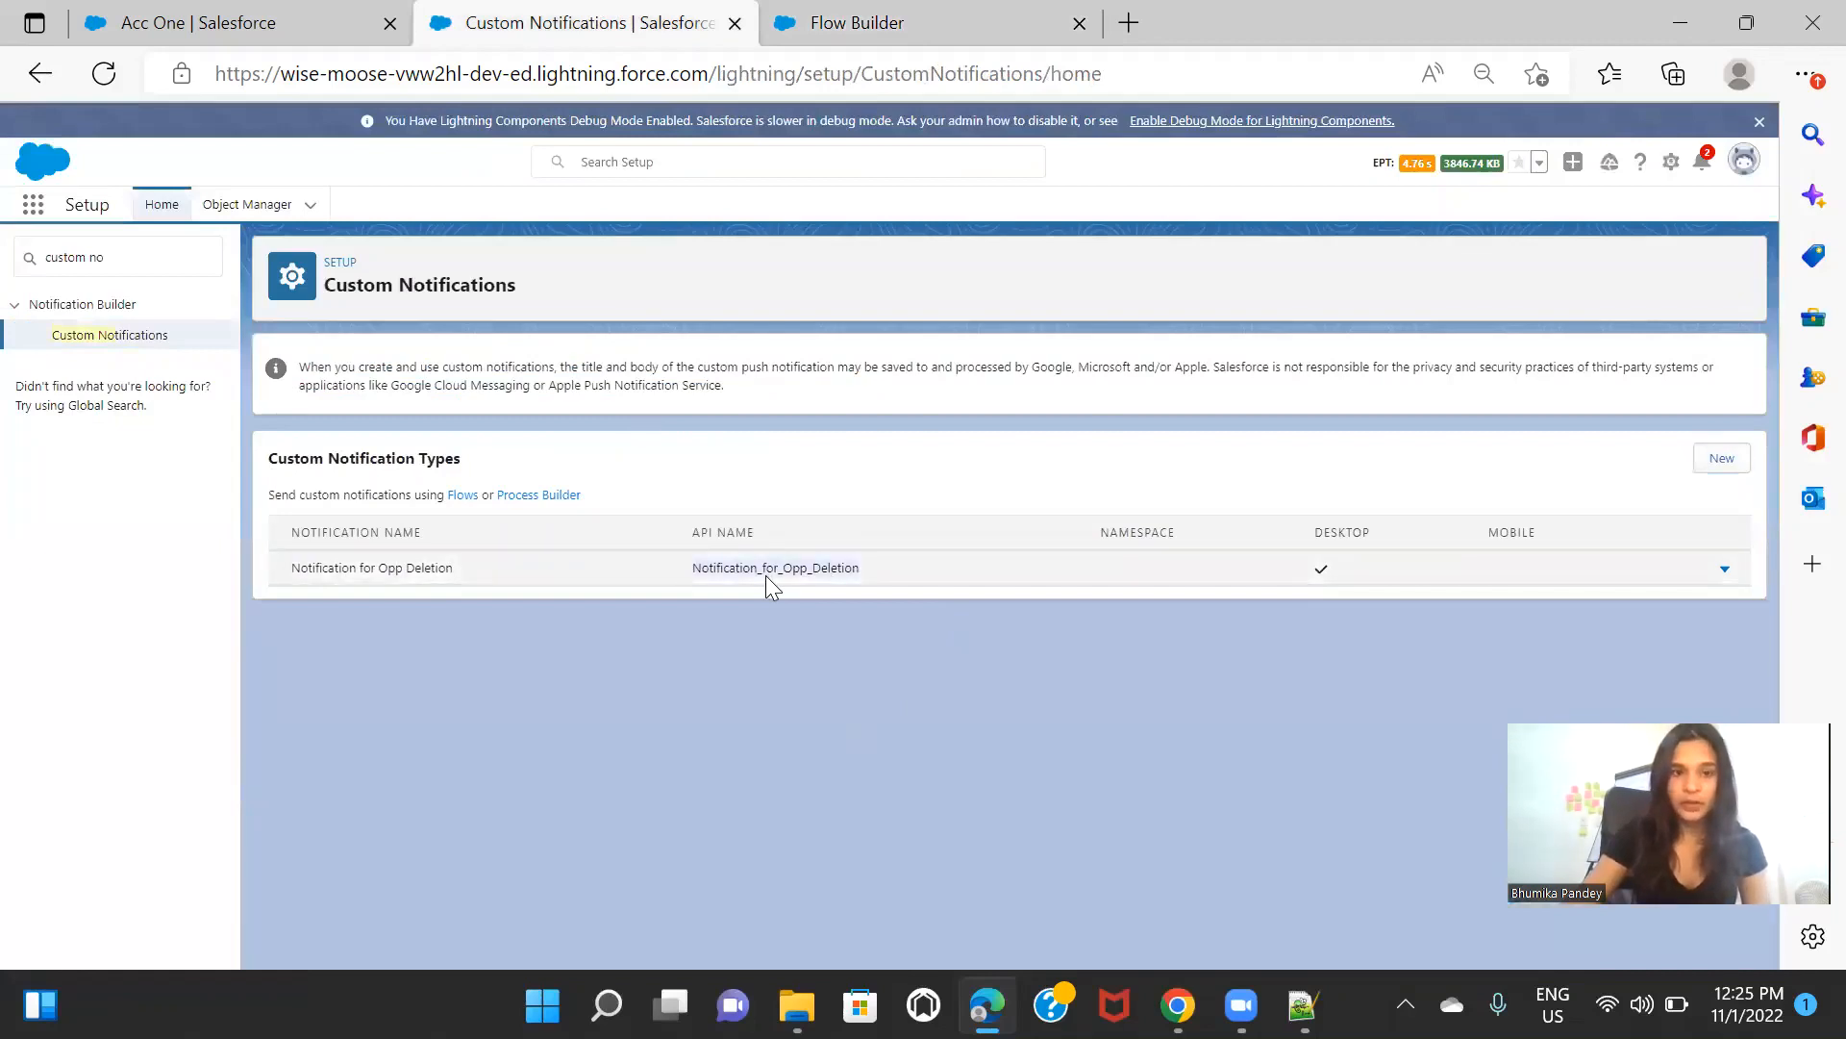
{"action": "left_click", "coordinate": [851, 23]}
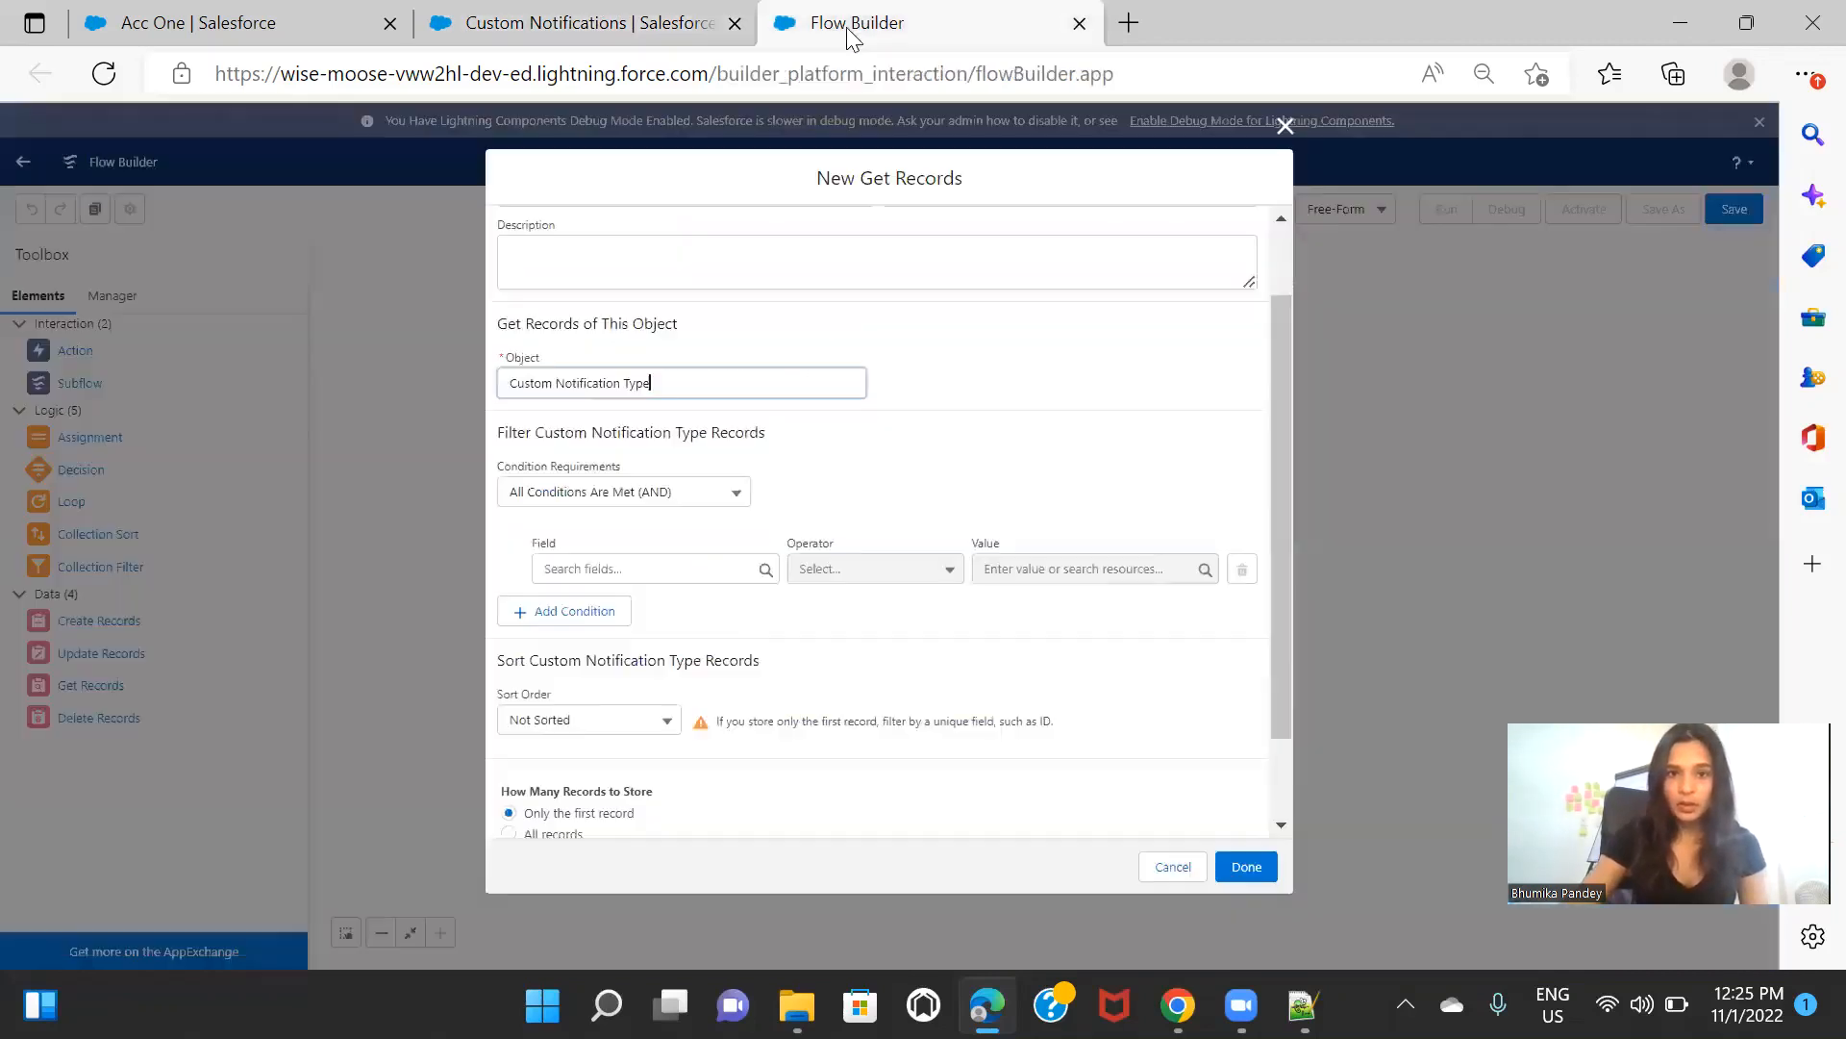
{"action": "left_click", "coordinate": [673, 566]}
{"action": "type", "text": "dev"}
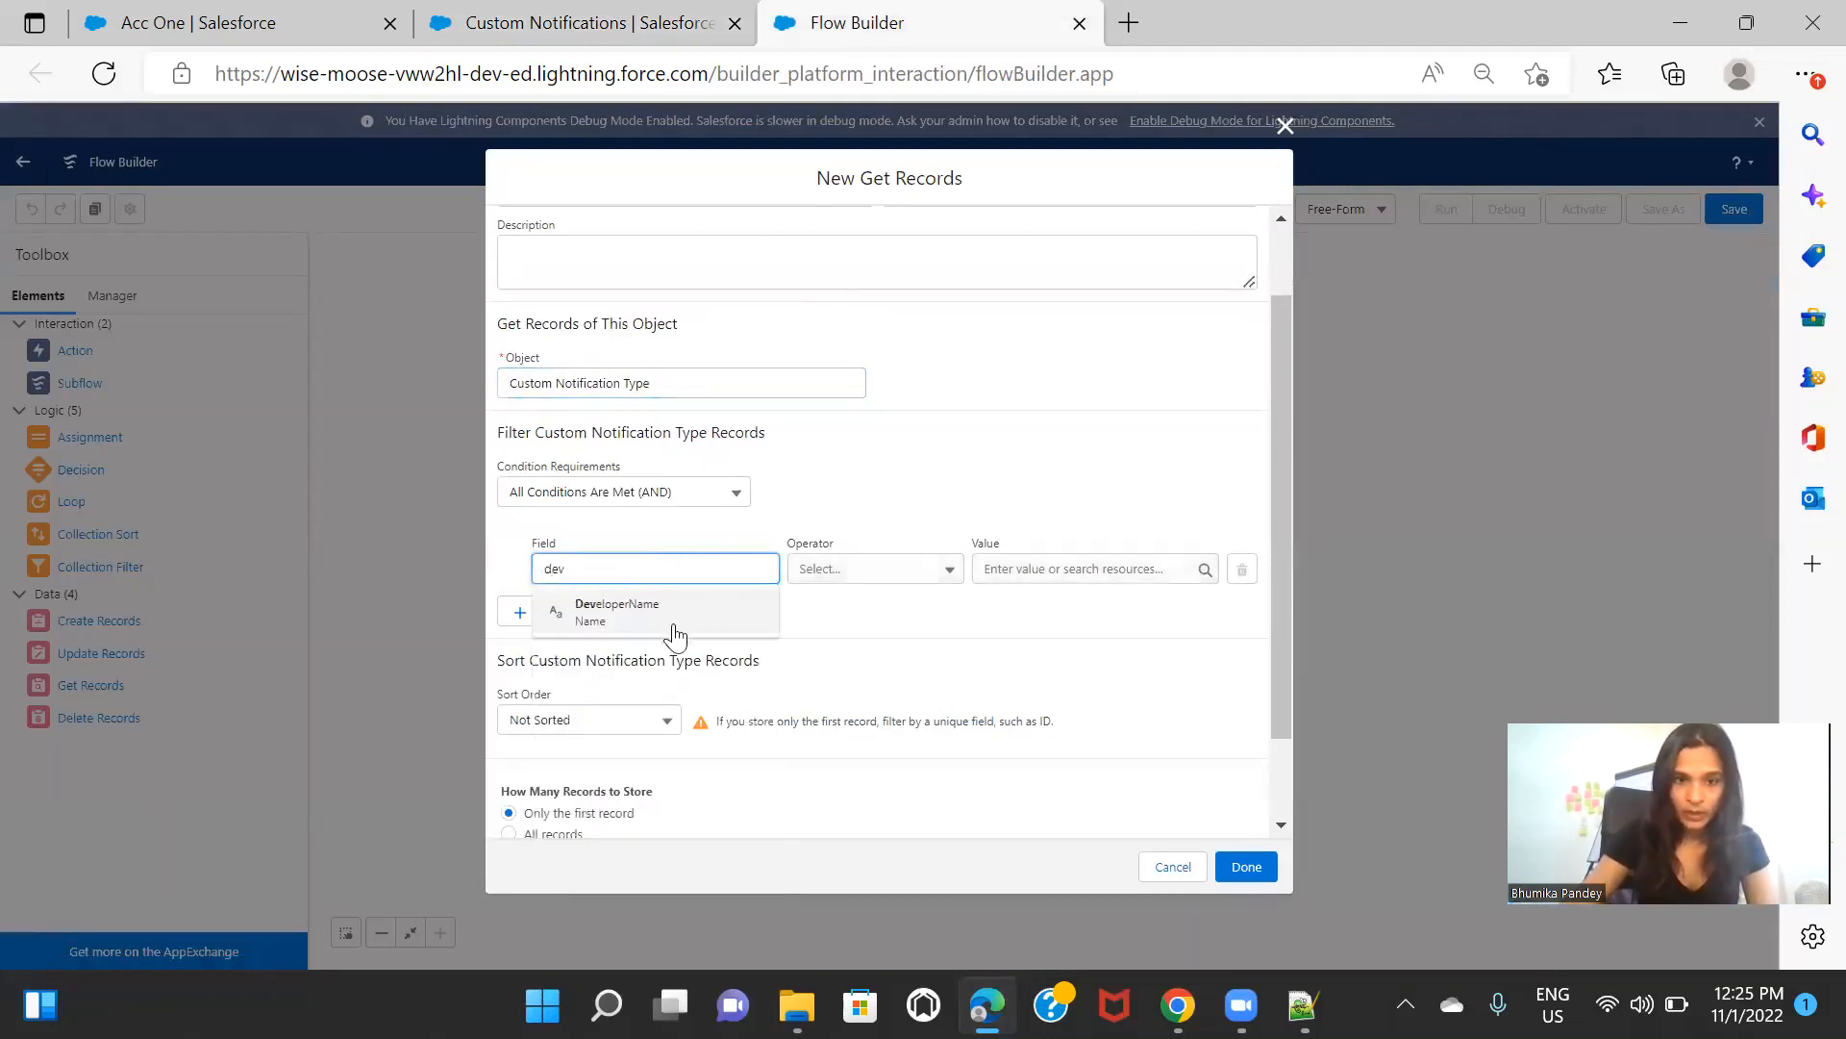
{"action": "left_click", "coordinate": [674, 630]}
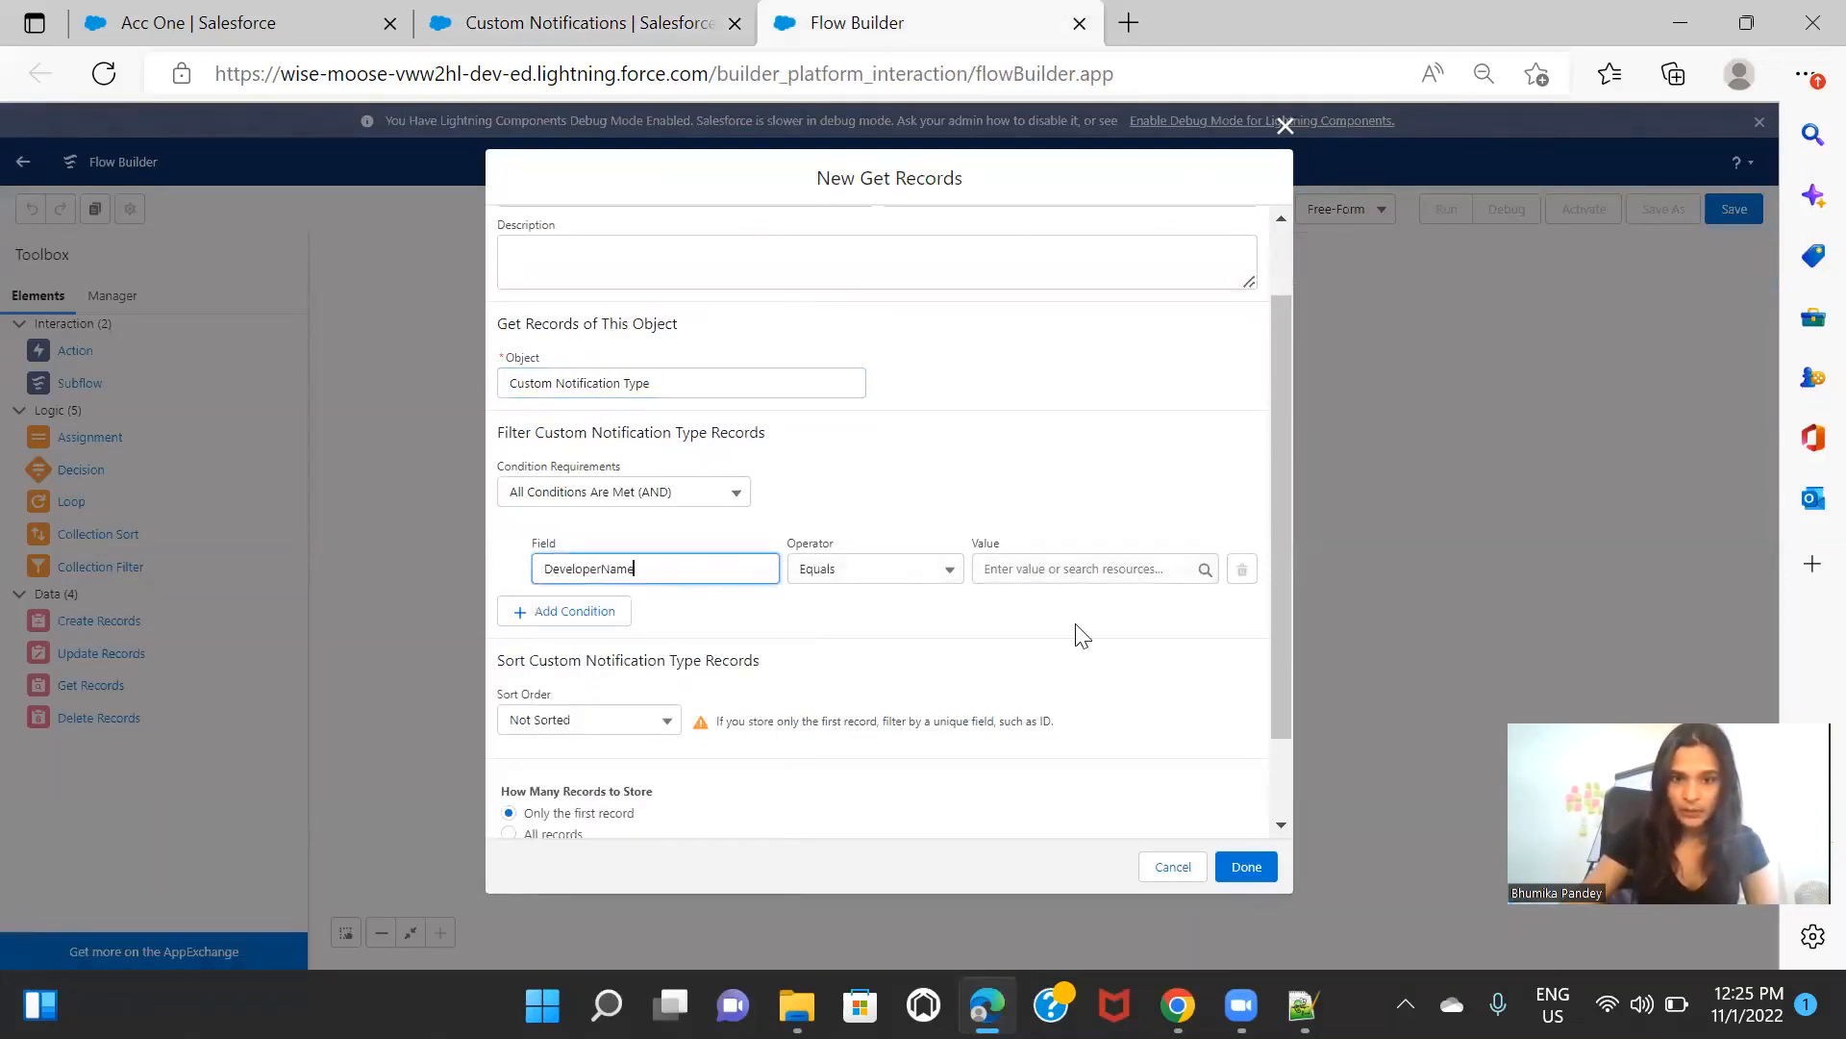
{"action": "left_click", "coordinate": [1057, 569]}
{"action": "type", "text": "Notification_for_Opp_Deletion"}
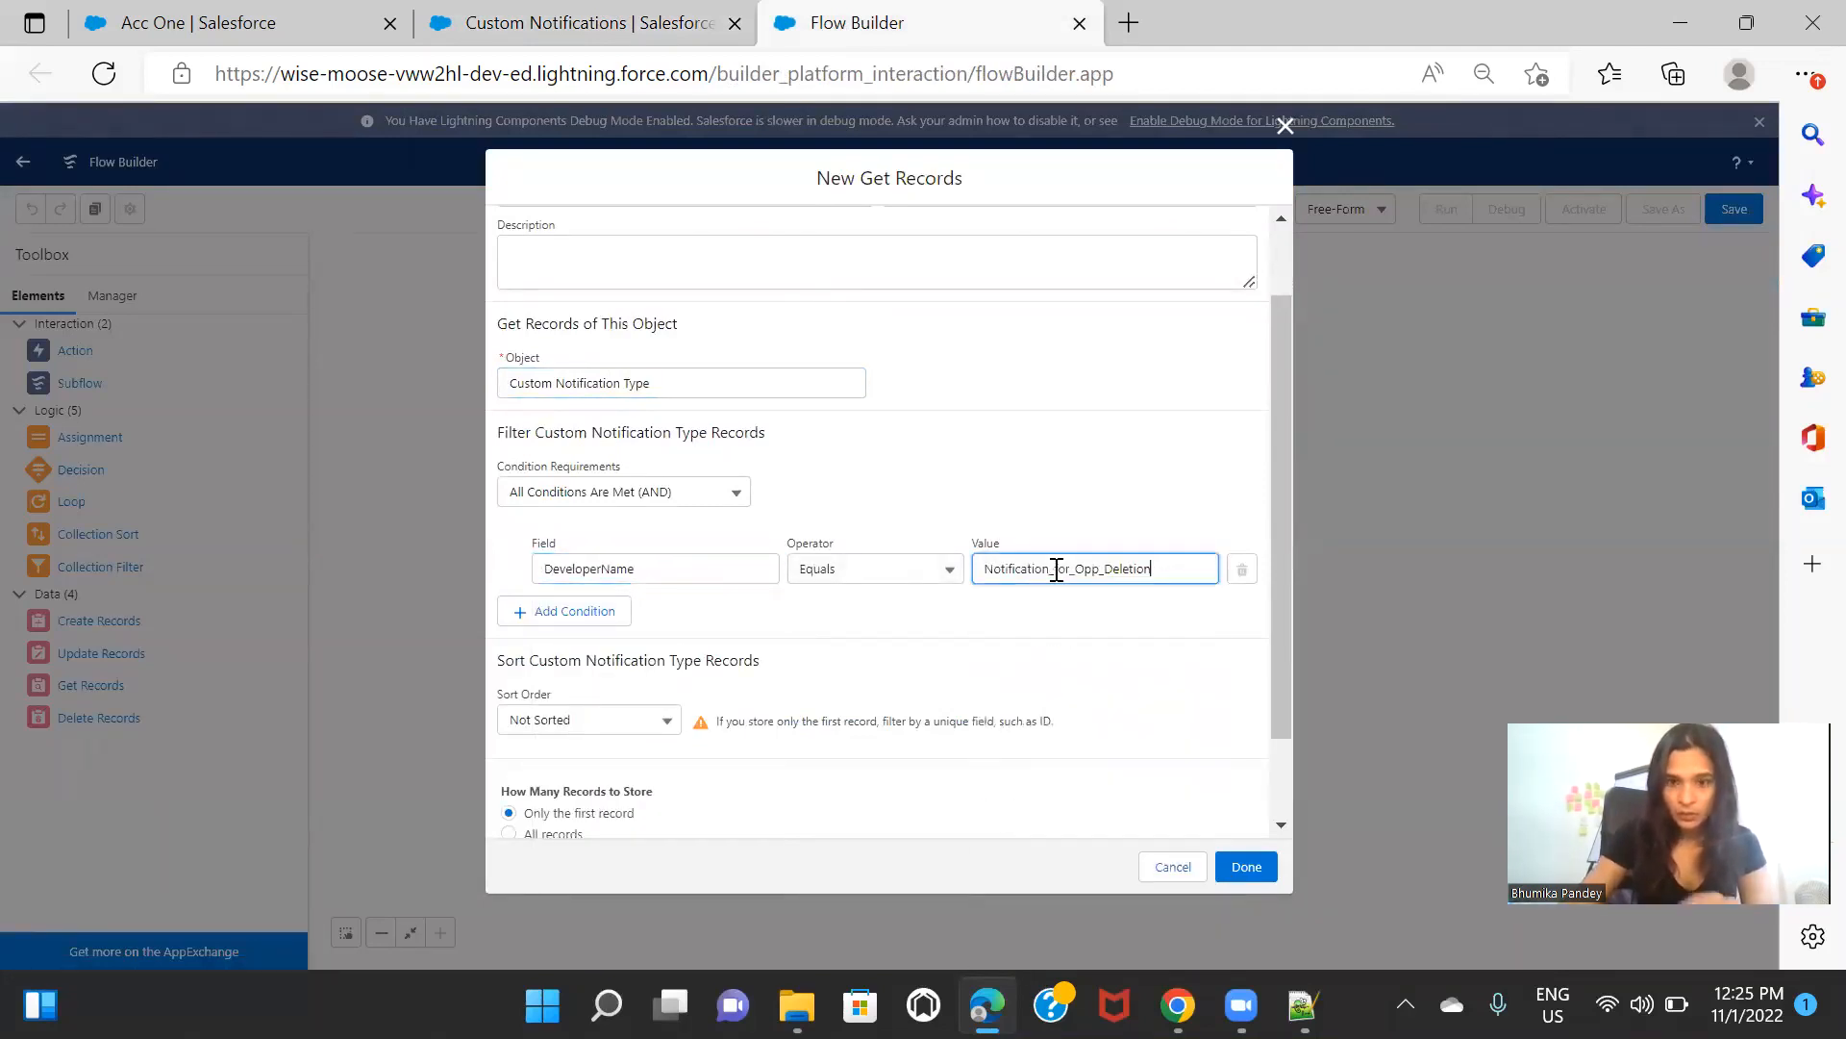
{"action": "left_click", "coordinate": [1125, 625]}
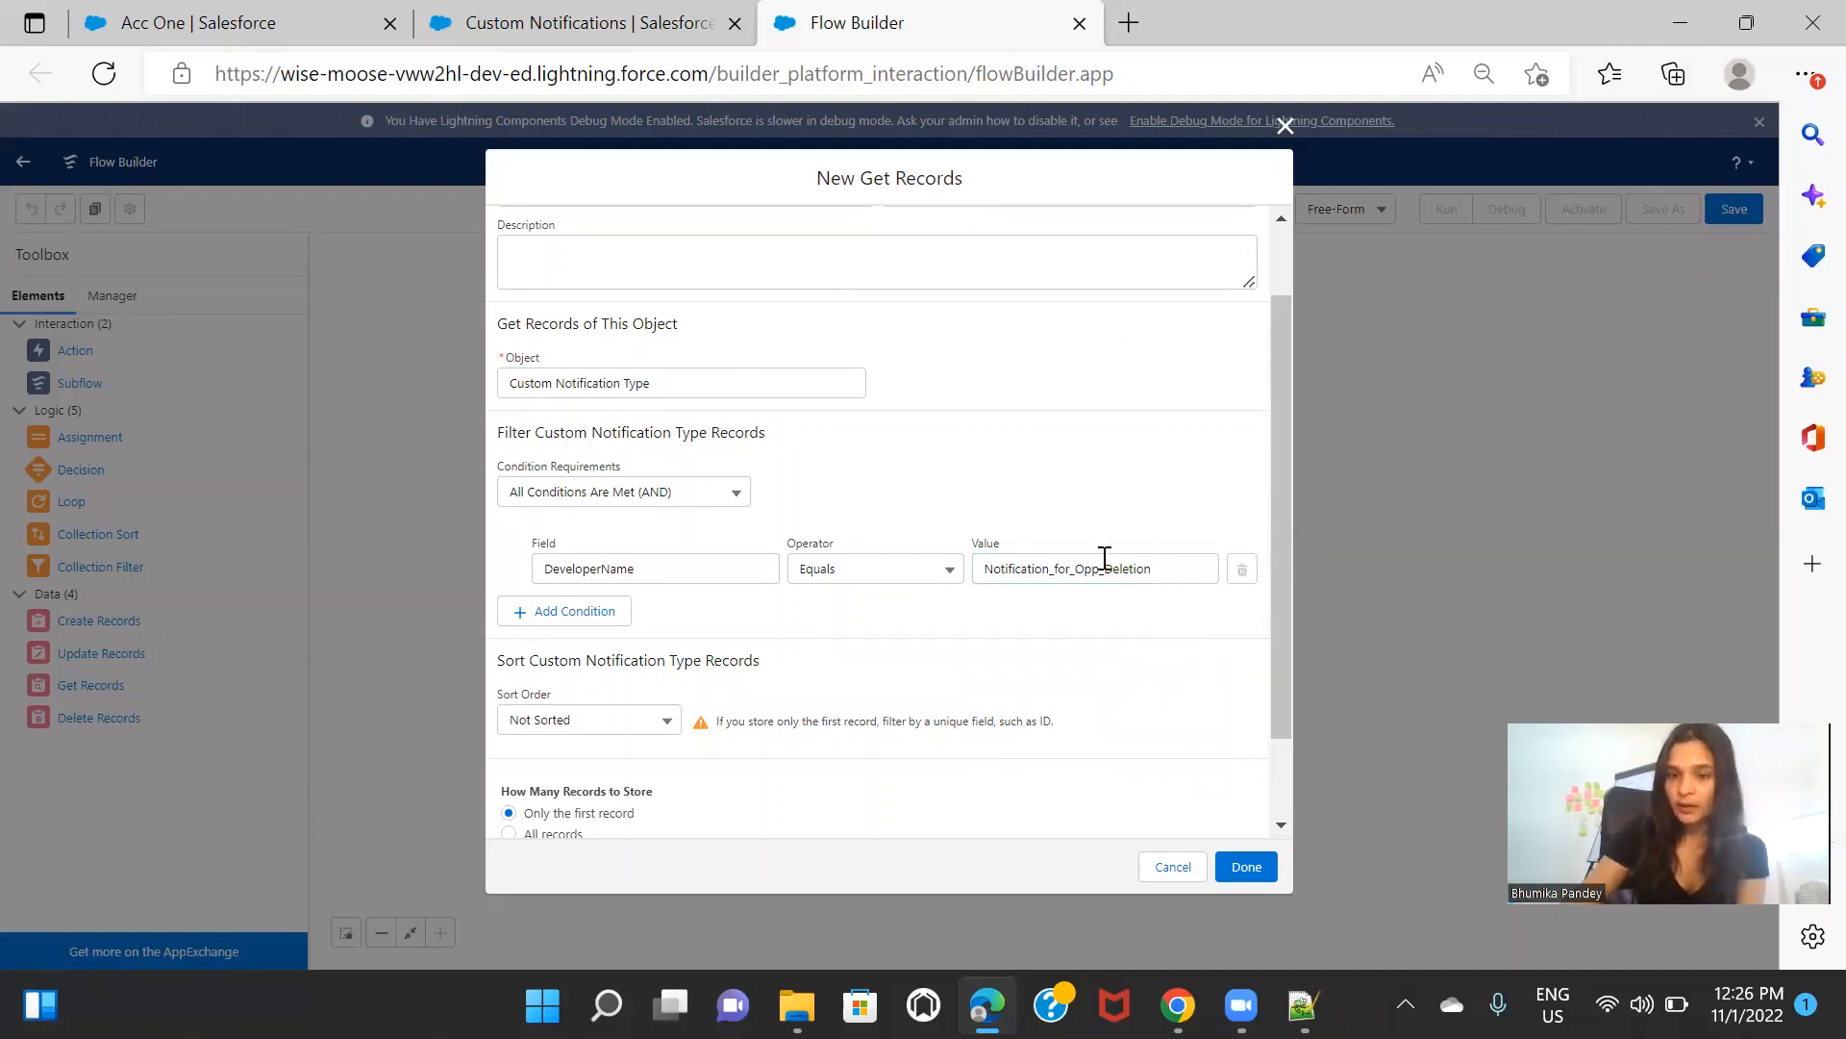
Step: Check the filter value against the notification type's API name and confirm the Get Records element with its default storage options
{"action": "left_click", "coordinate": [513, 14]}
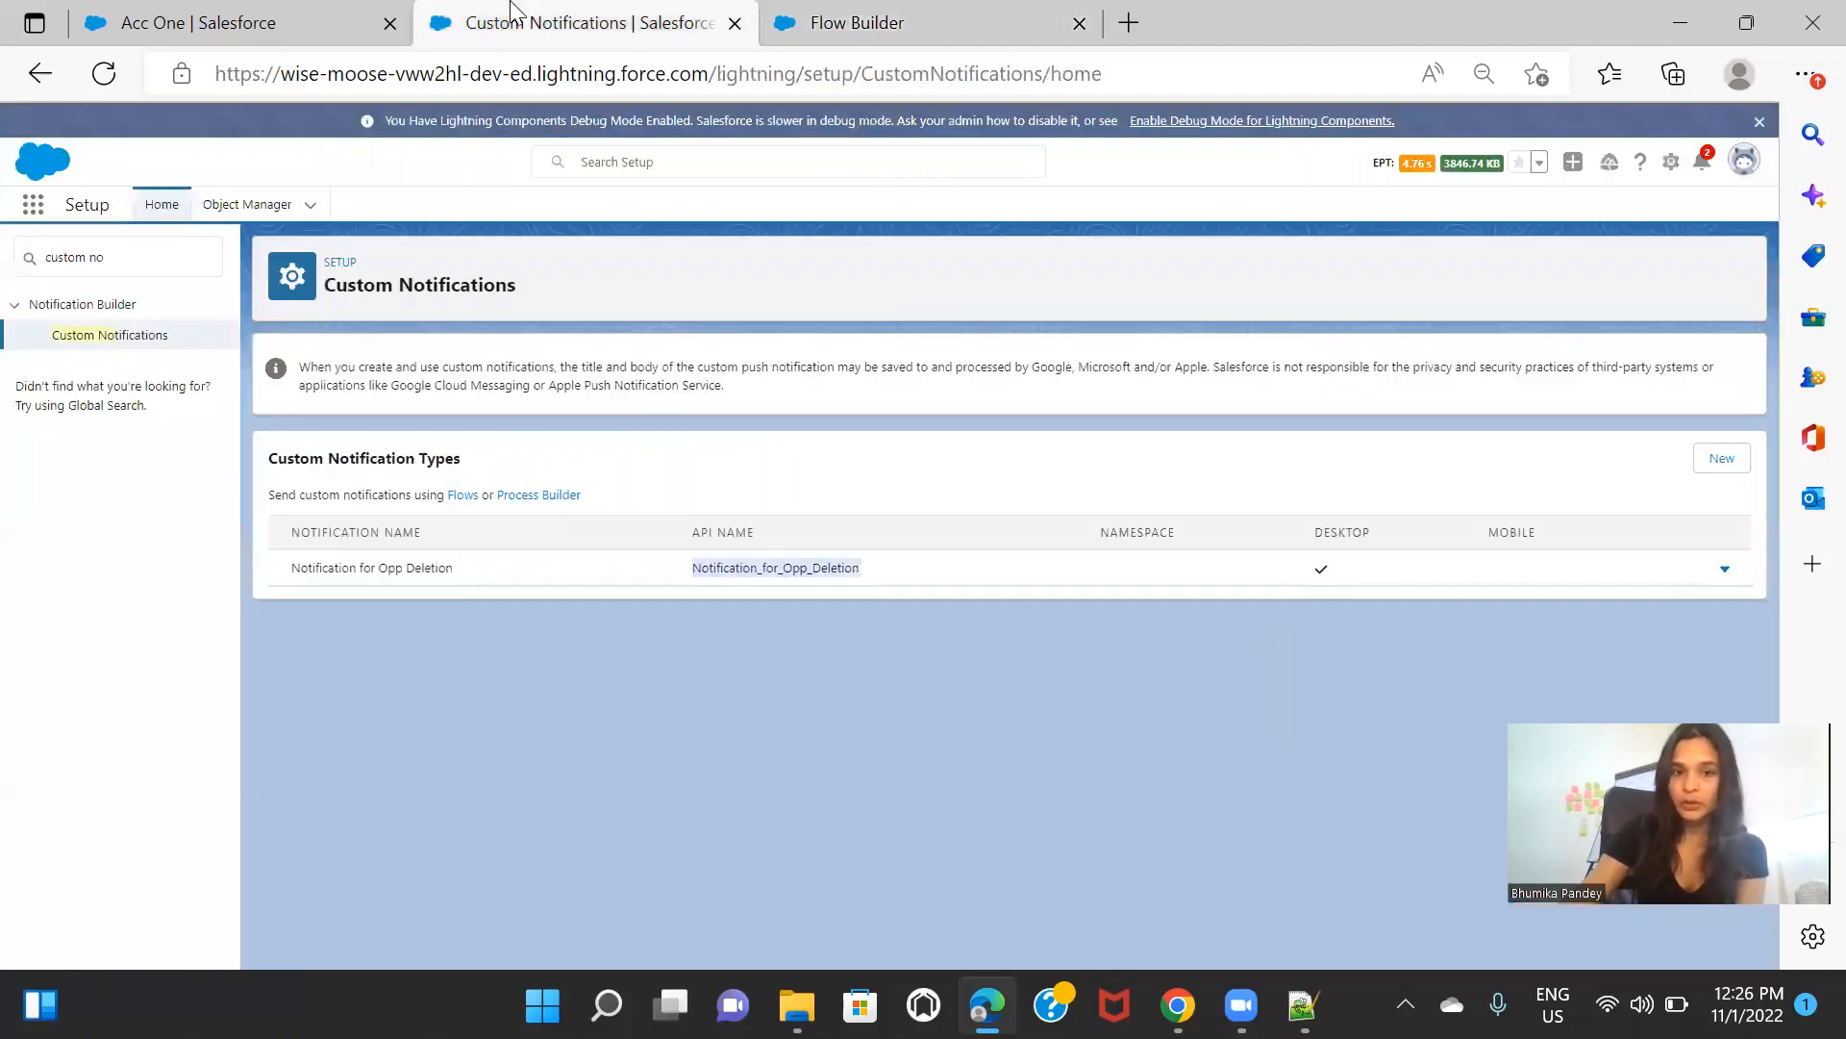
{"action": "left_click", "coordinate": [894, 11]}
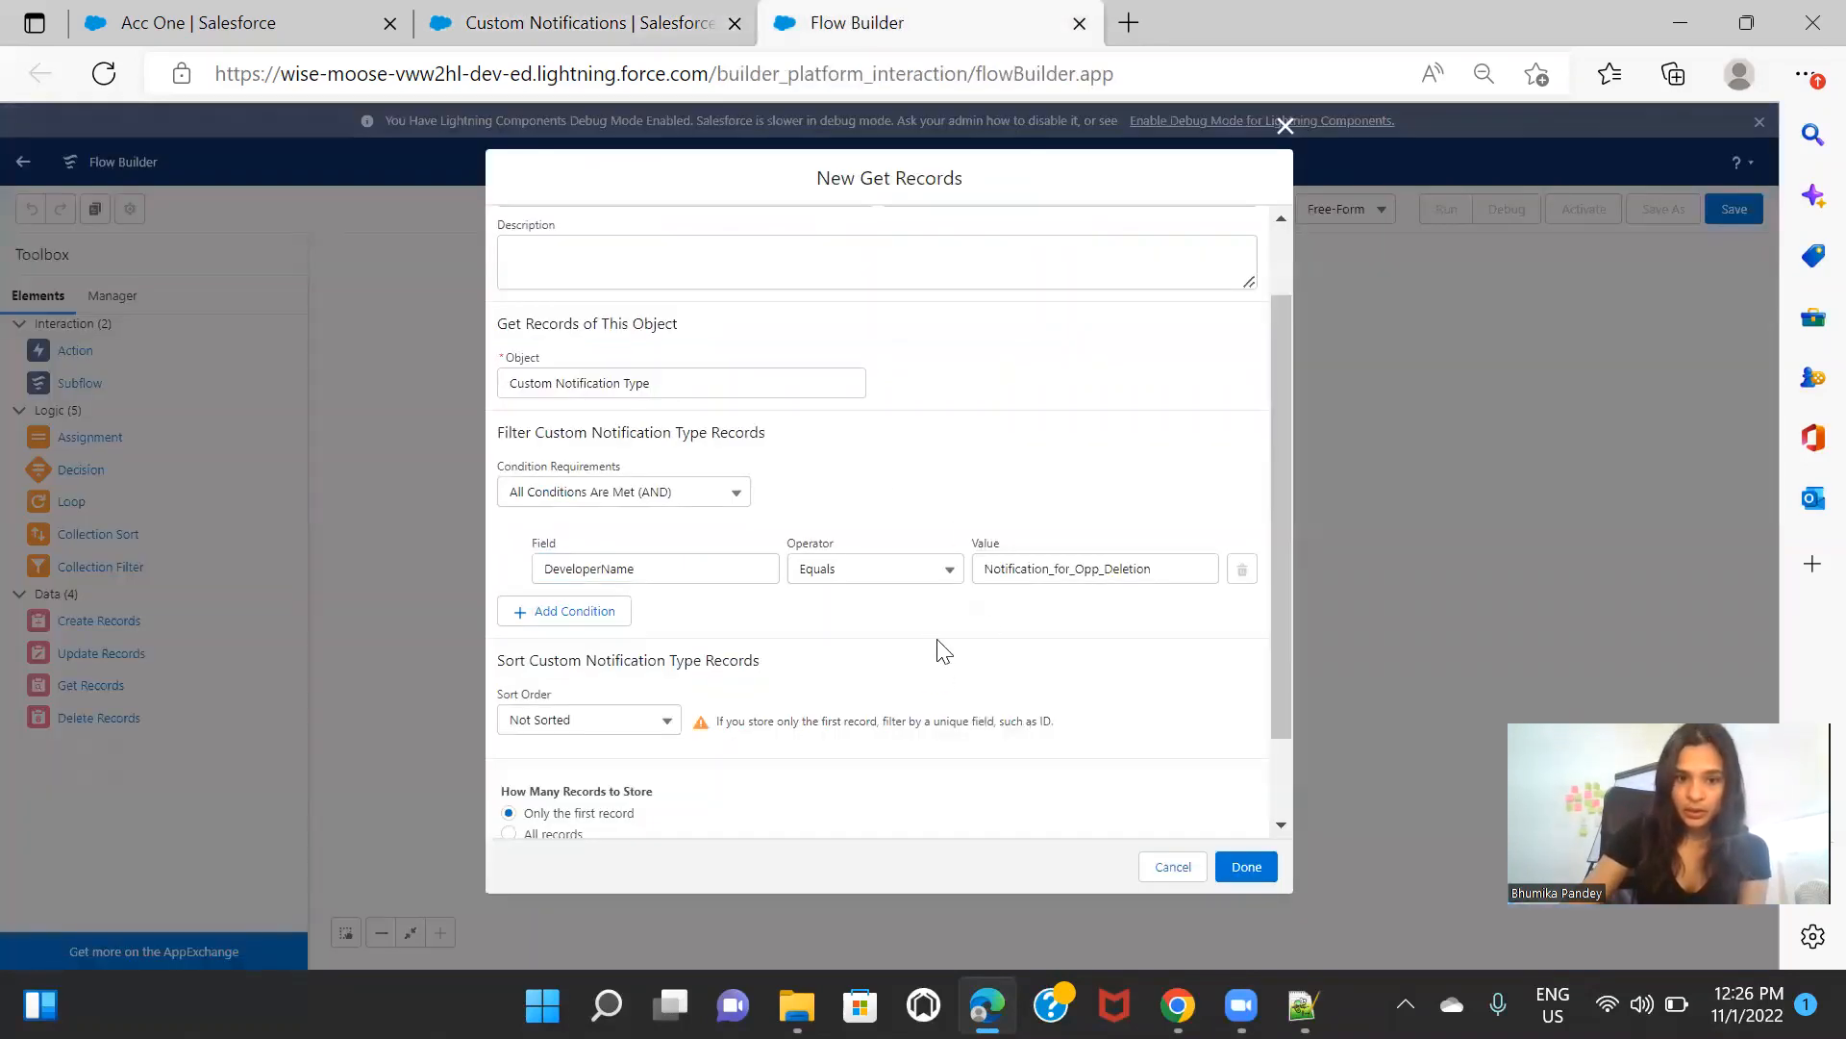
{"action": "scroll", "coordinate": [943, 651], "scroll_direction": "down", "scroll_amount": 2}
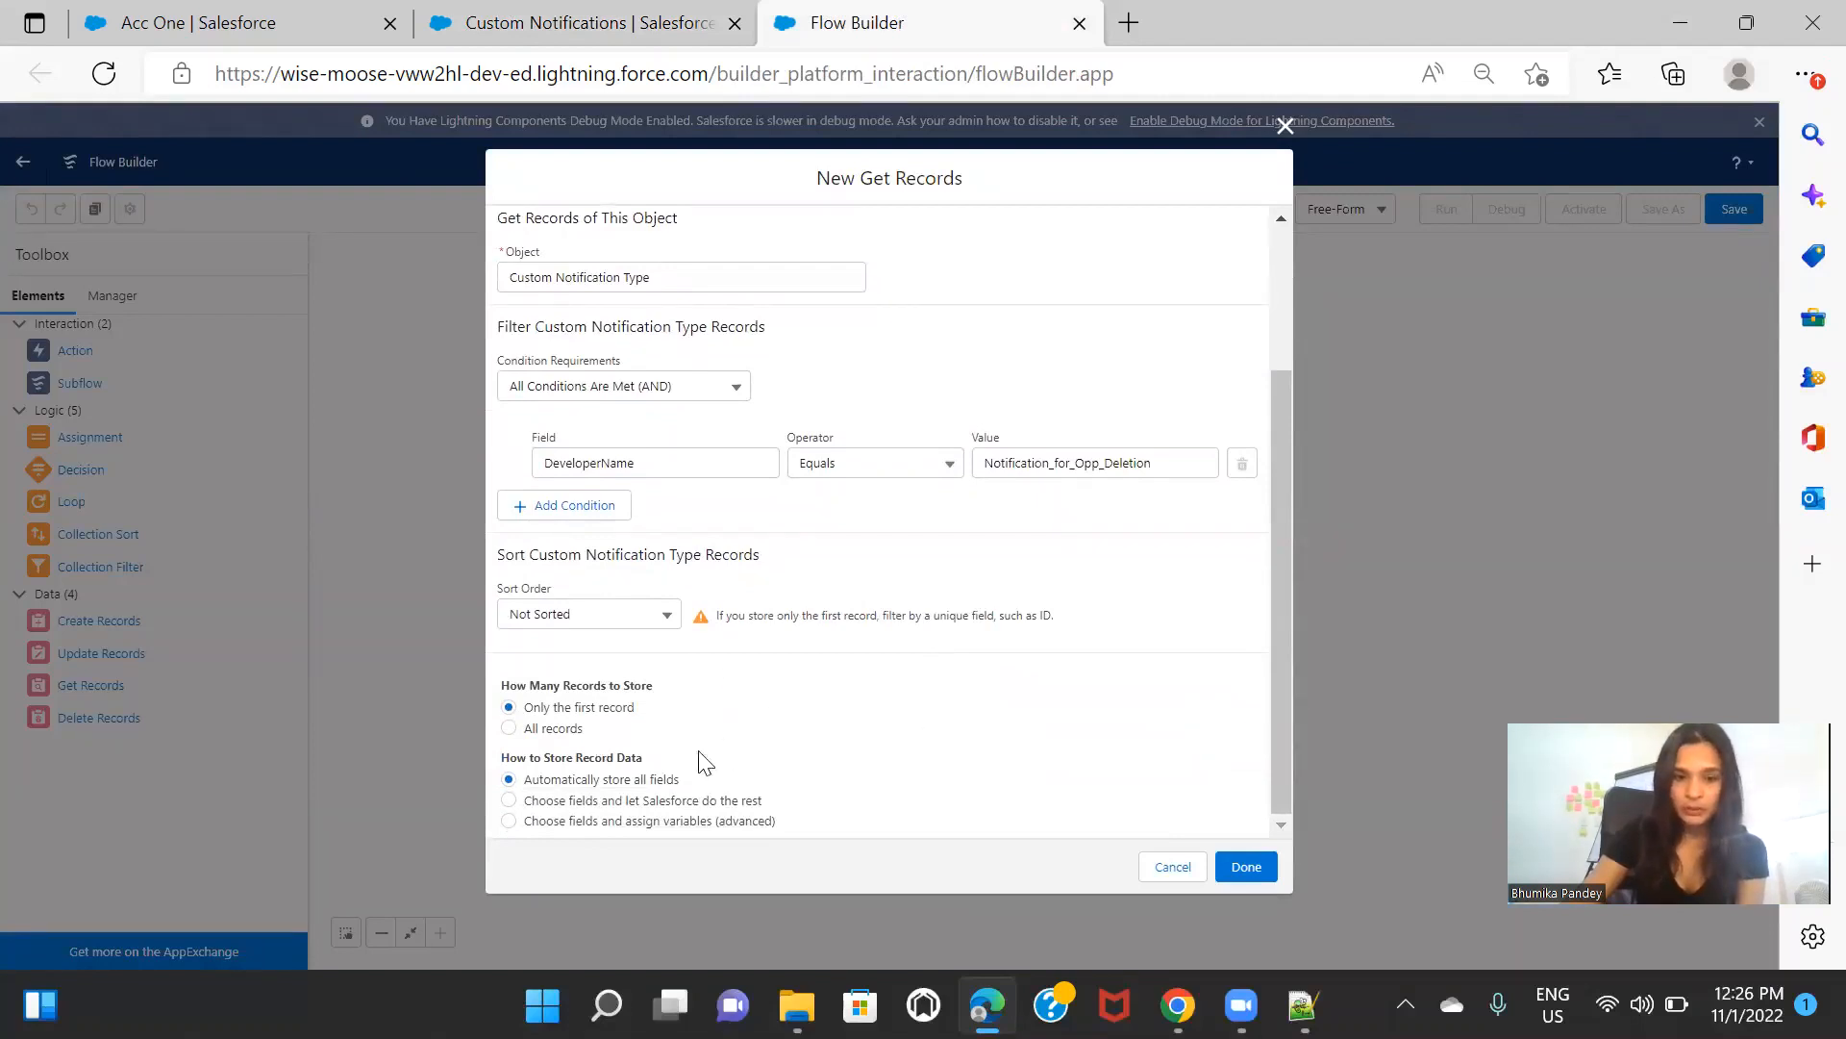
{"action": "left_click", "coordinate": [1248, 869]}
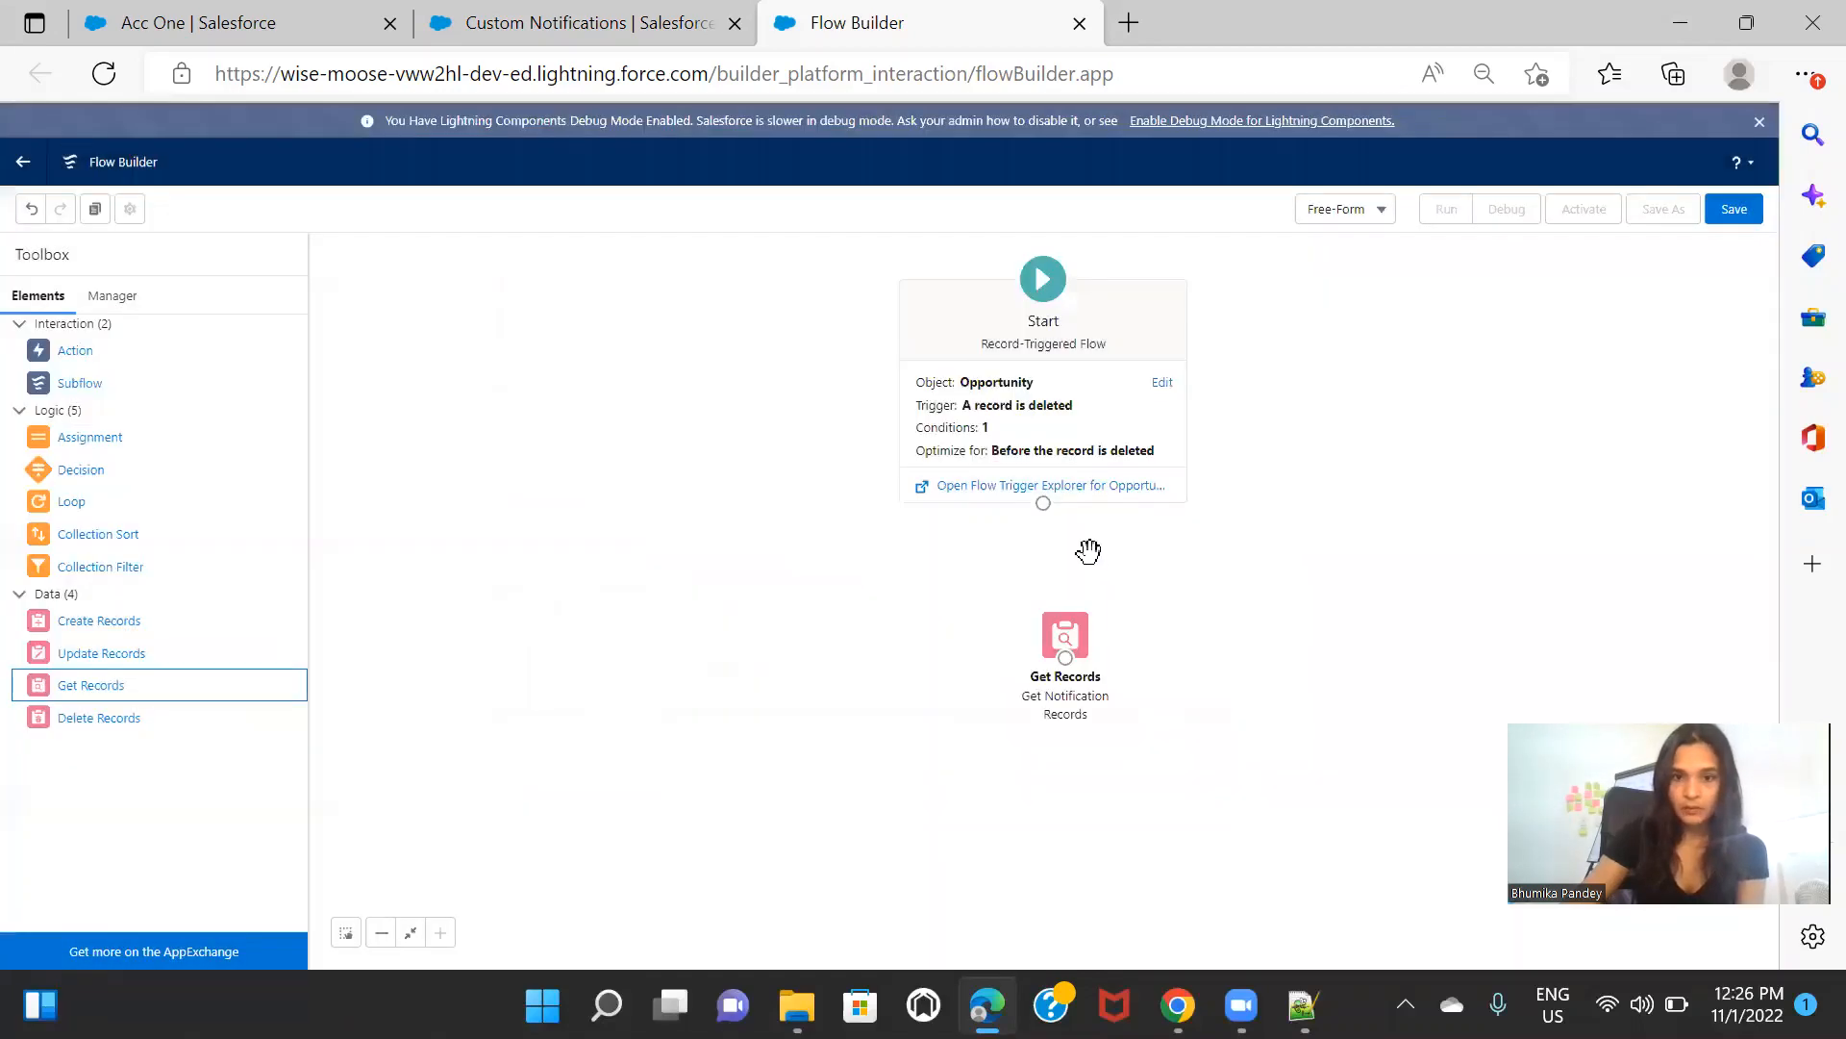
Step: Connect the Start element to Get Notification Records and move the Get Records element slightly closer to Start
{"action": "left_click_drag", "start_coordinate": [1049, 501], "coordinate": [1089, 598]}
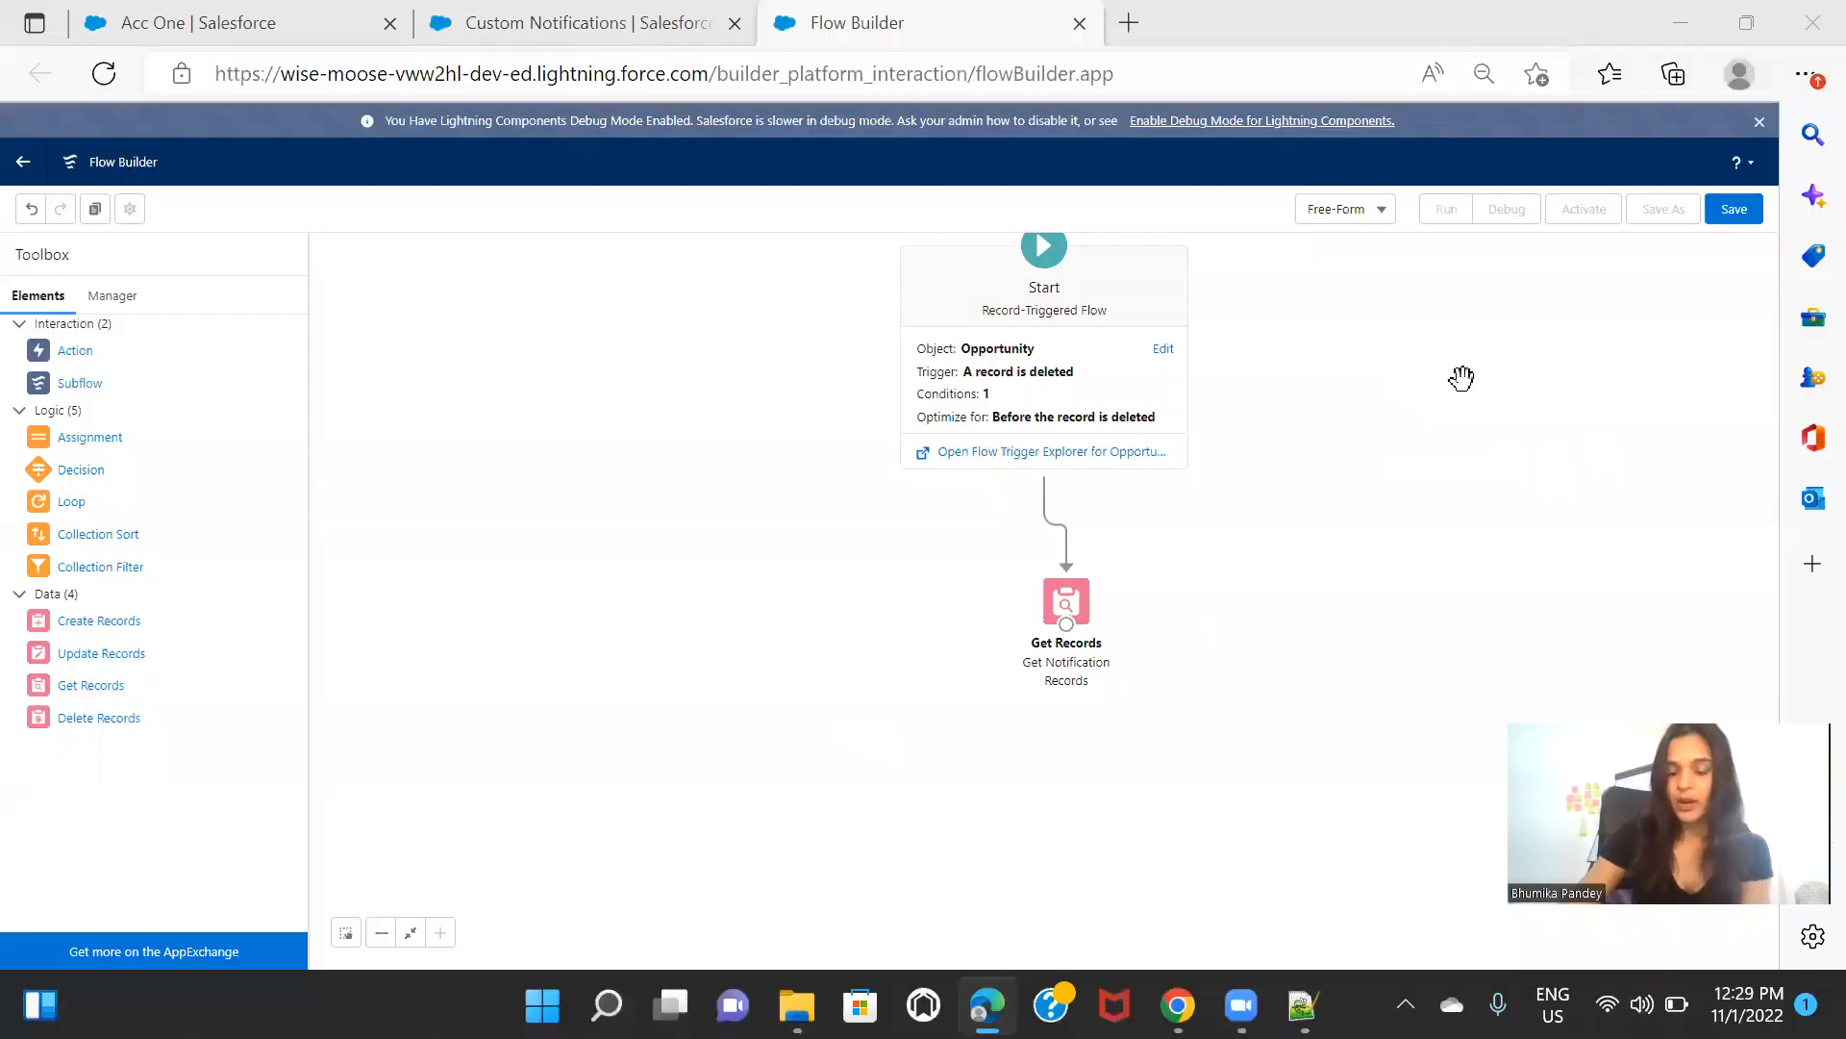
{"action": "left_click", "coordinate": [1079, 612]}
{"action": "left_click_drag", "start_coordinate": [1079, 611], "coordinate": [1079, 585]}
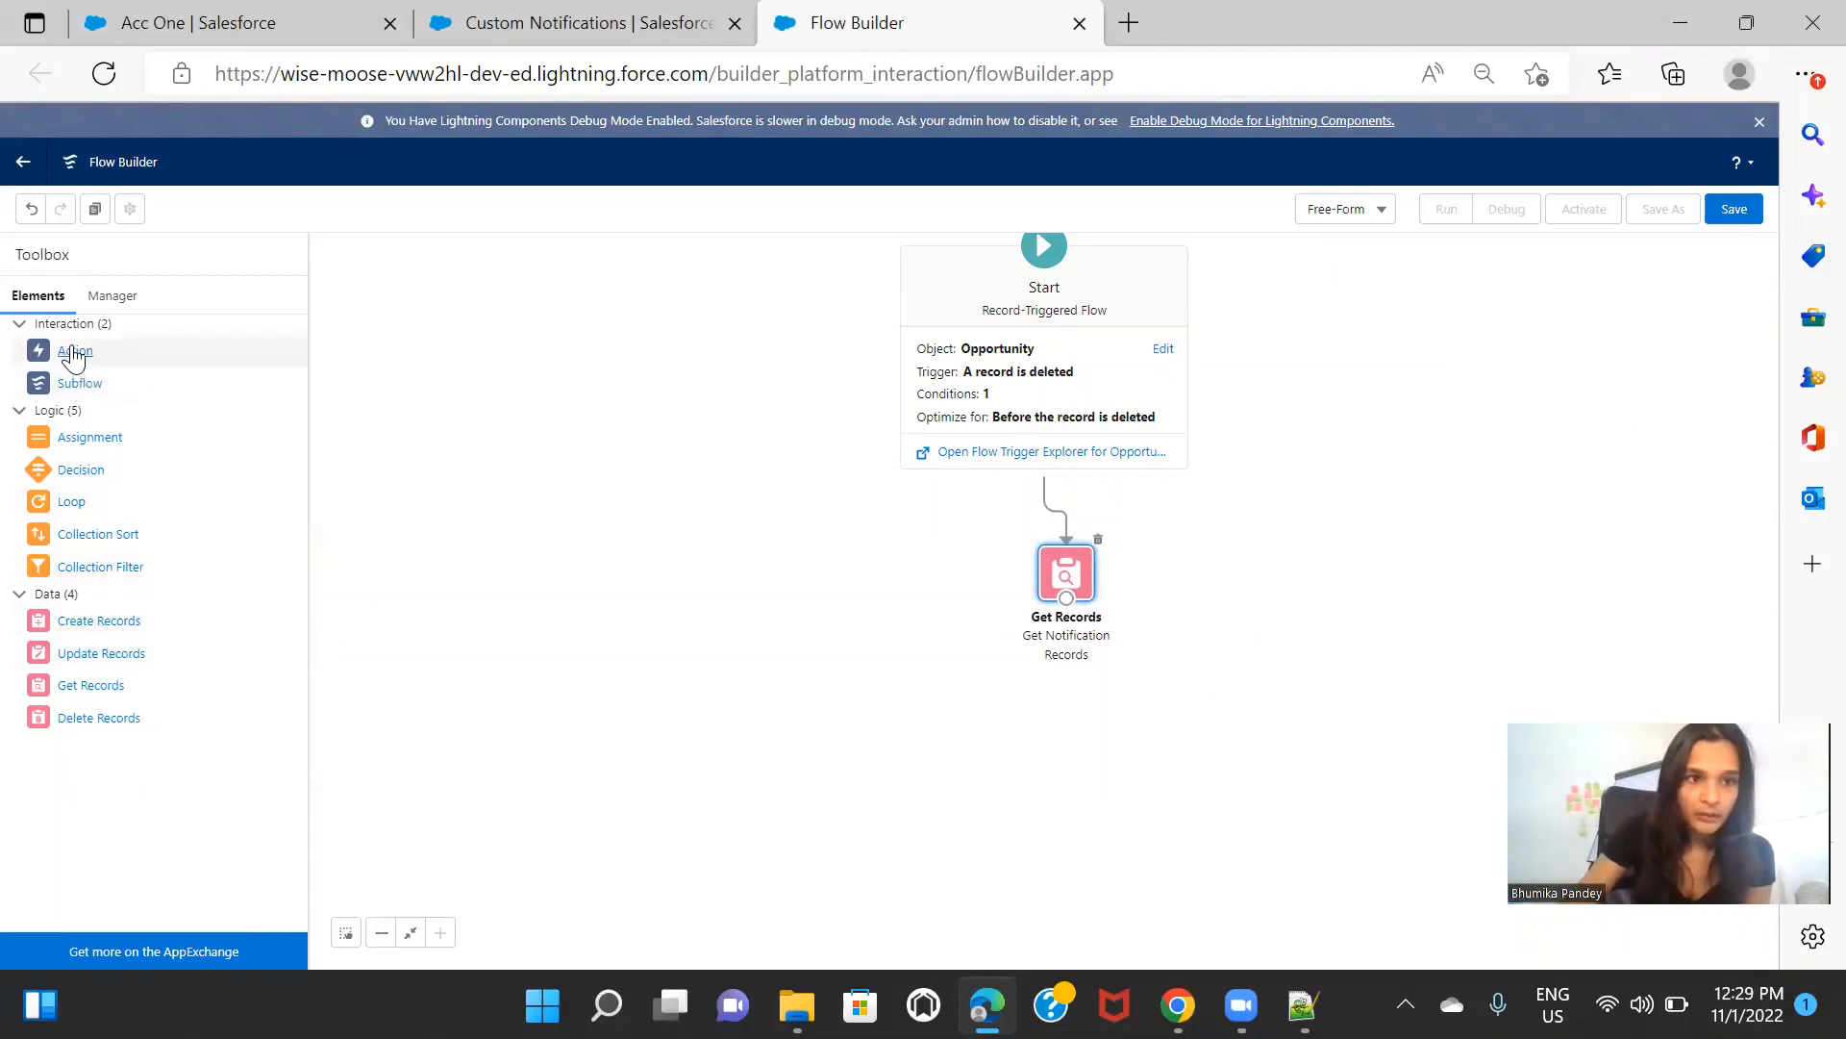
{"action": "left_click_drag", "start_coordinate": [72, 352], "coordinate": [1042, 717]}
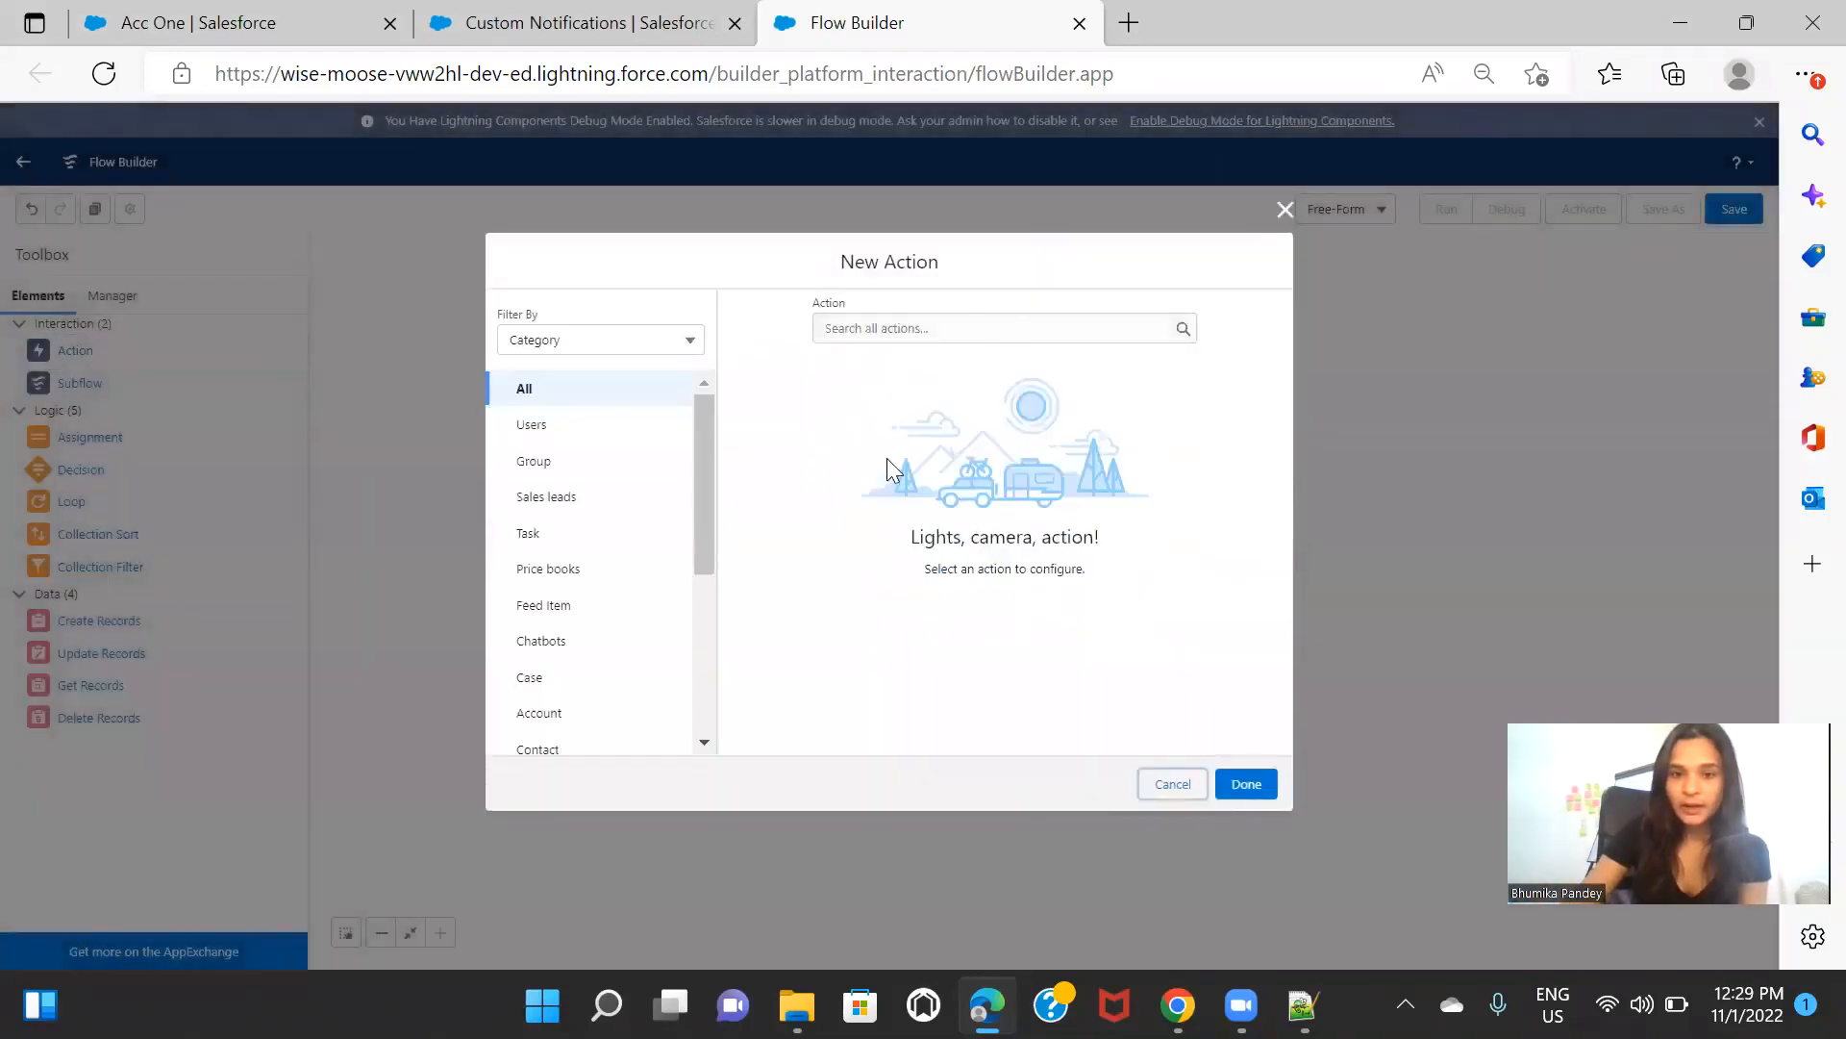
{"action": "left_click", "coordinate": [927, 332]}
{"action": "type", "text": "cuyst"}
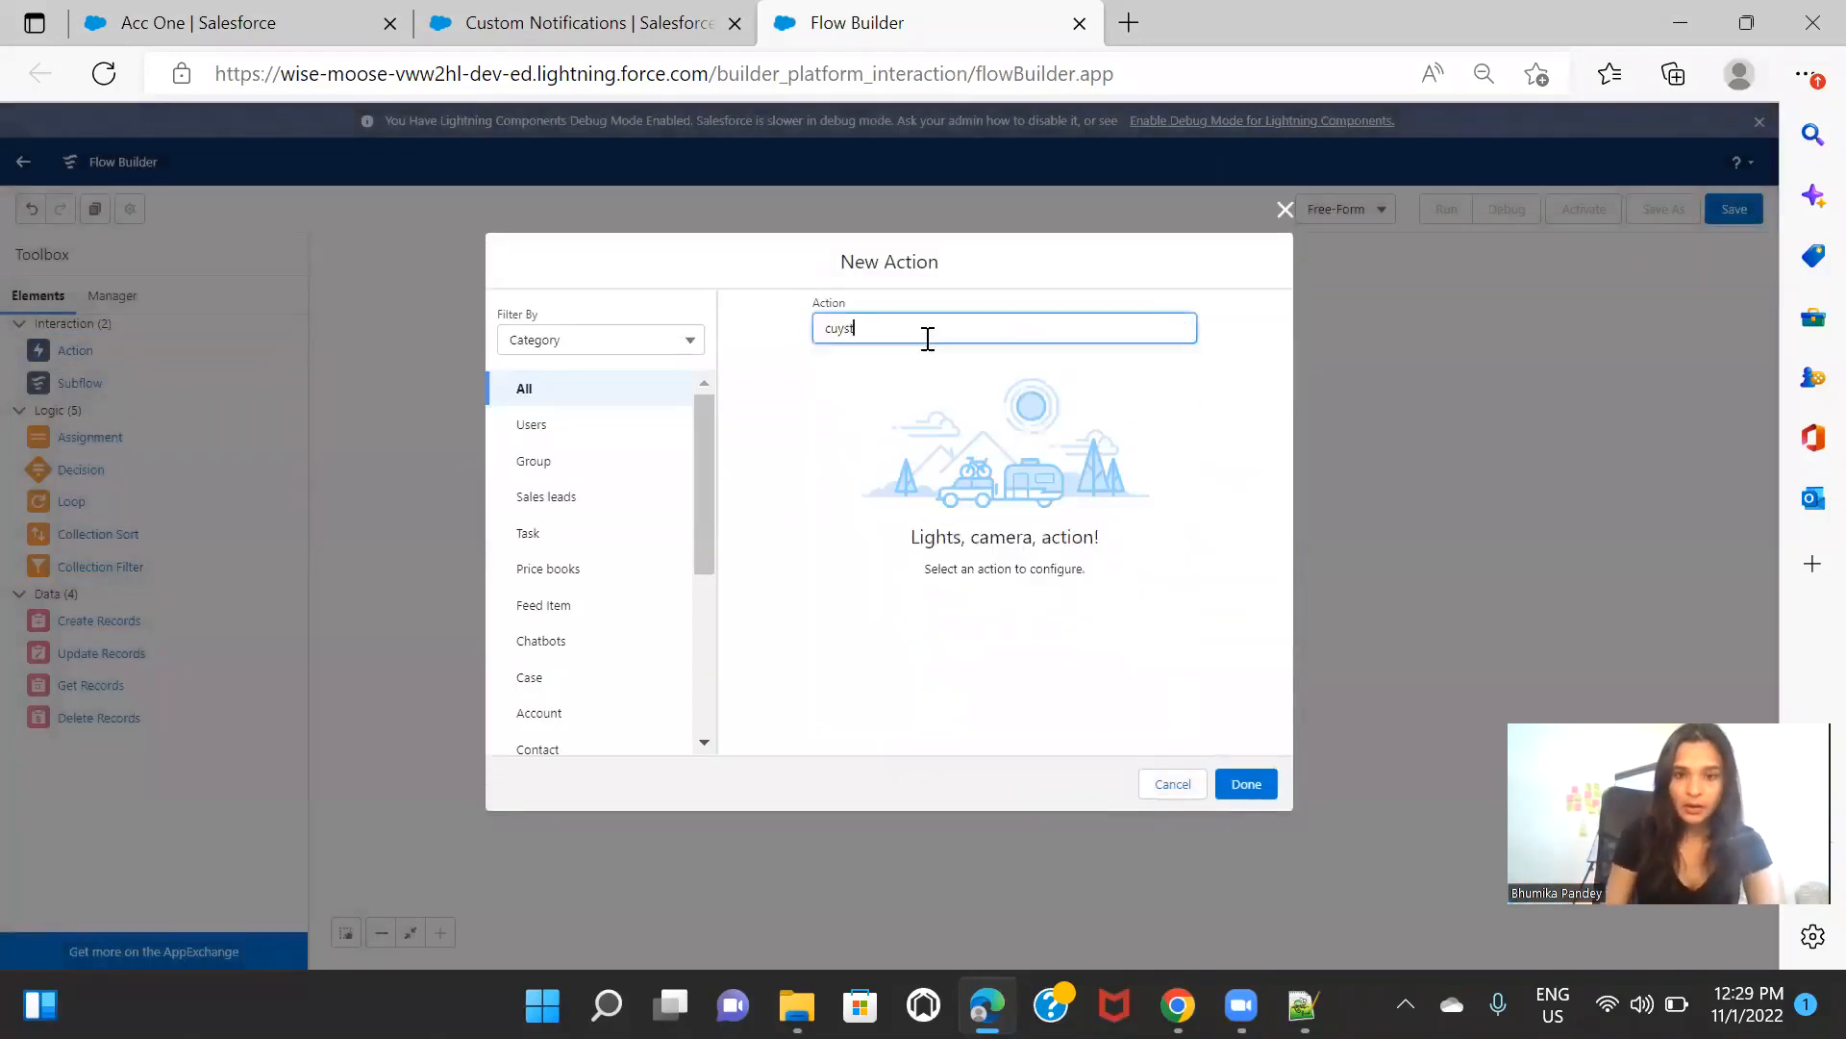
{"action": "key", "text": "BackSpace"}
{"action": "key", "text": "BackSpace"}
{"action": "key", "text": "BackSpace"}
{"action": "type", "text": "s"}
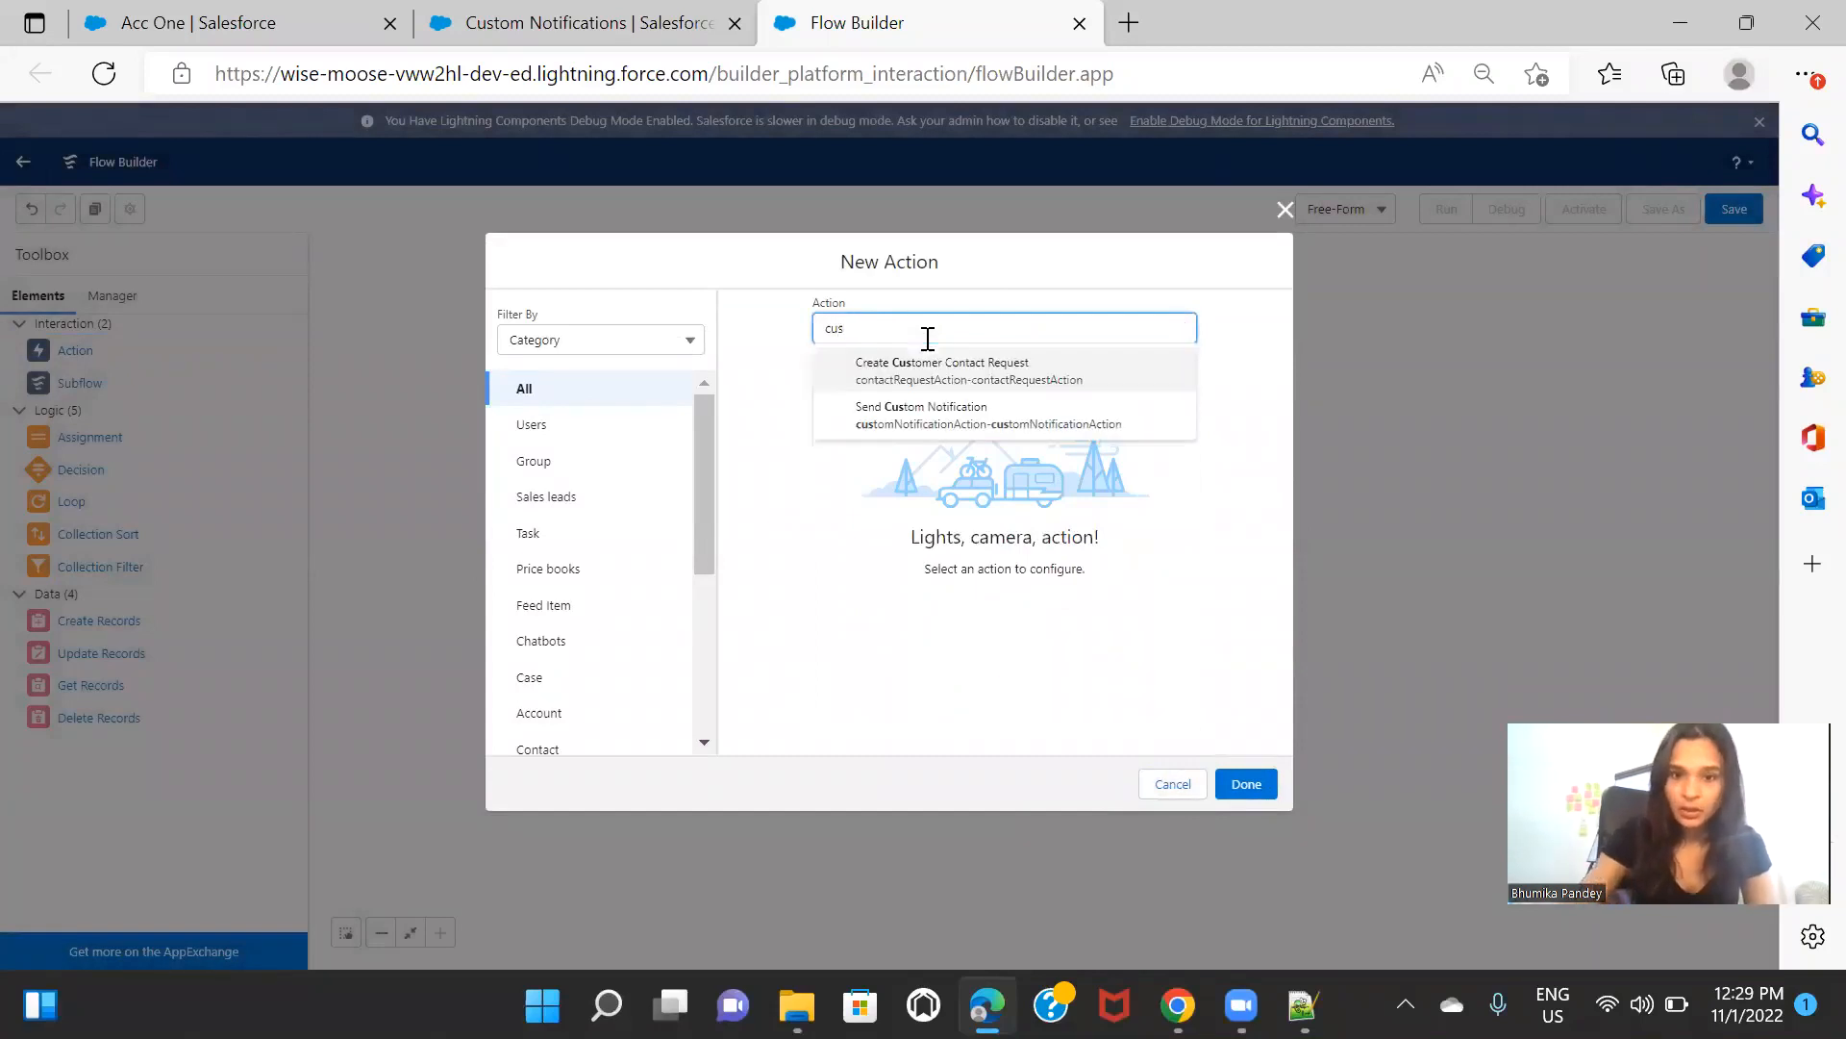
{"action": "left_click", "coordinate": [961, 421]}
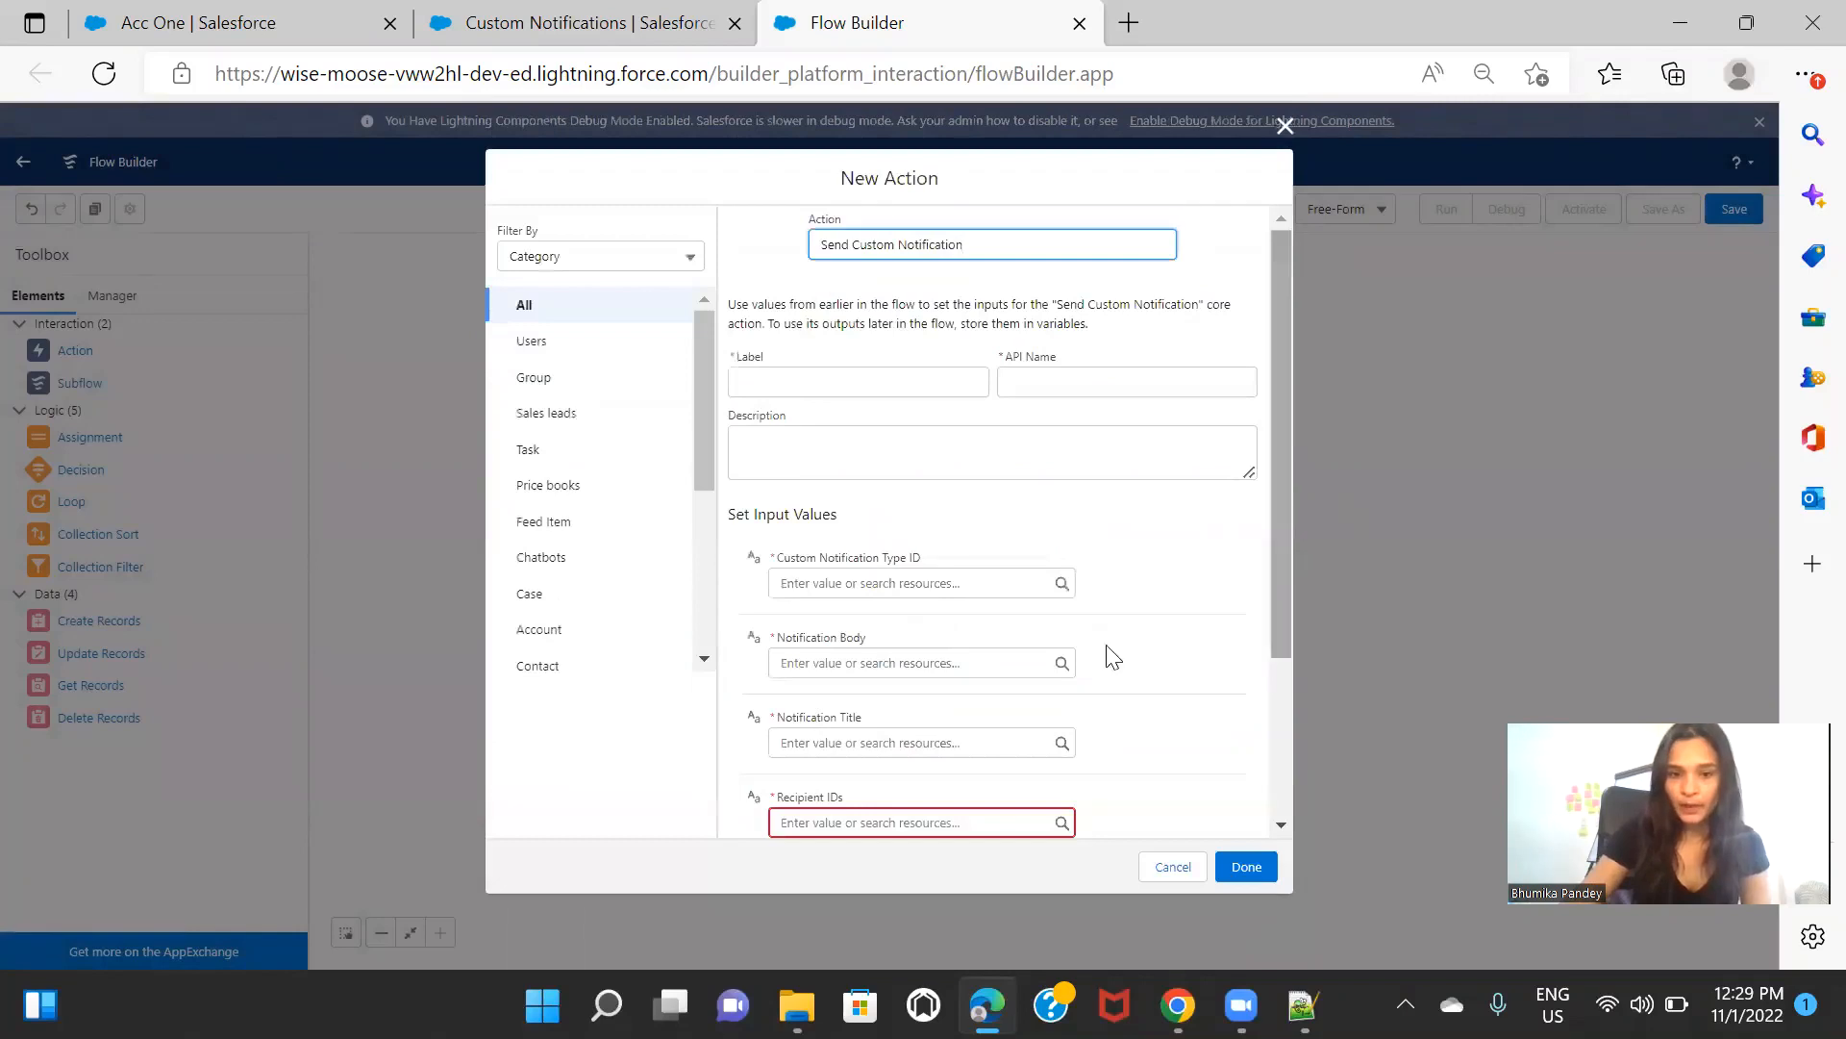
{"action": "scroll", "coordinate": [1191, 585], "scroll_direction": "down", "scroll_amount": 2}
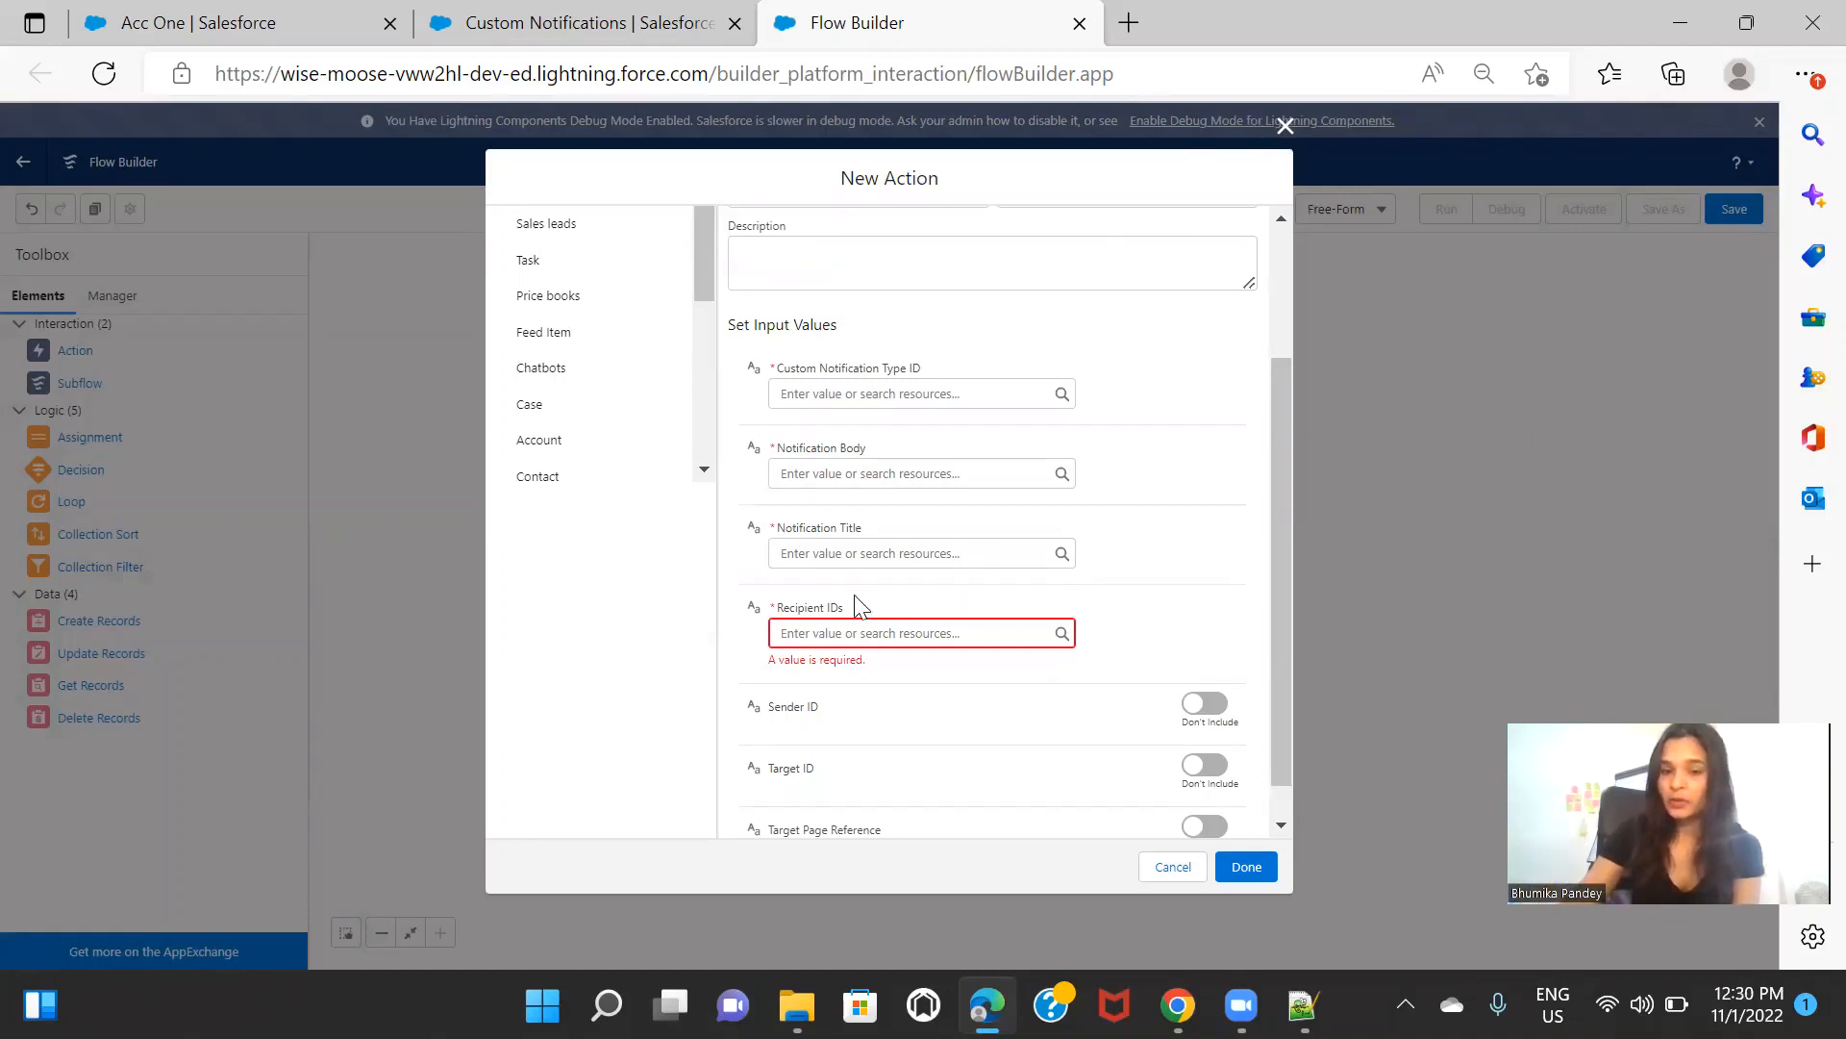
{"action": "left_click", "coordinate": [1285, 128]}
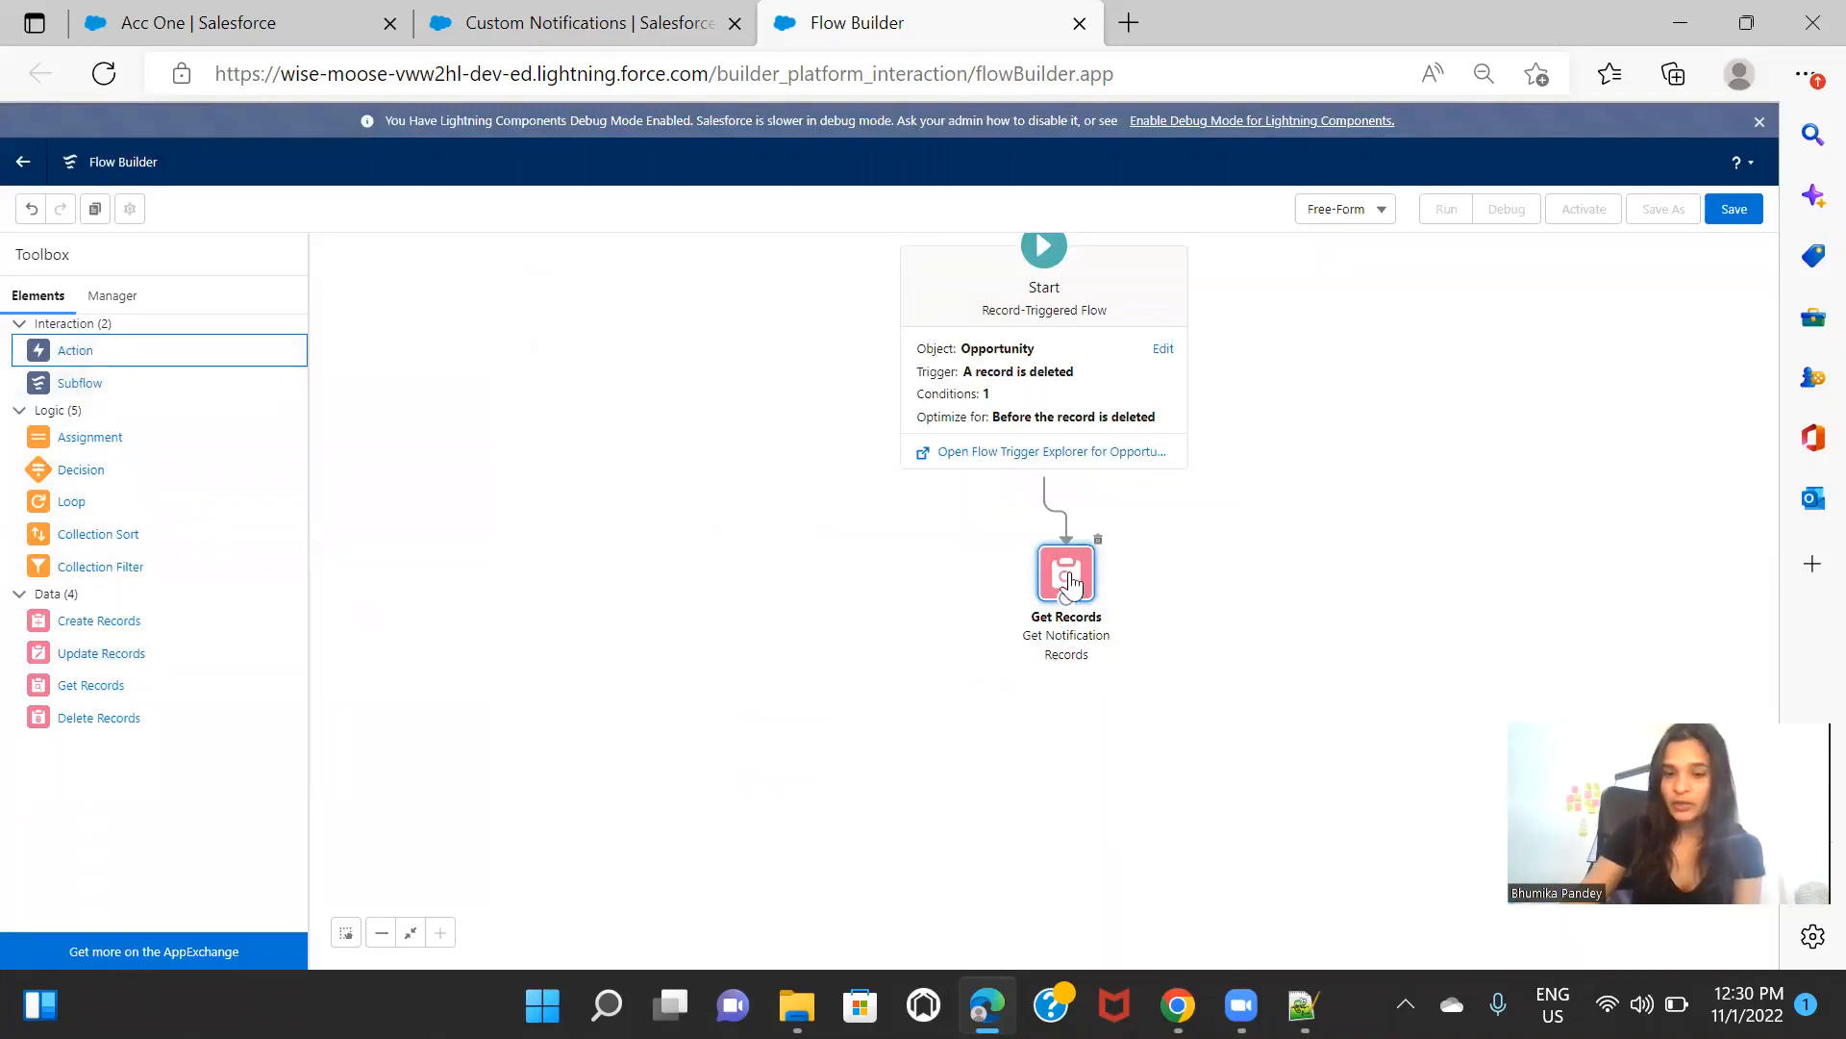
Step: Move Get Notification Records slightly closer to Start and add an Assignment element below it labelled "get recipient ids"
{"action": "left_click_drag", "start_coordinate": [1062, 583], "coordinate": [1070, 558]}
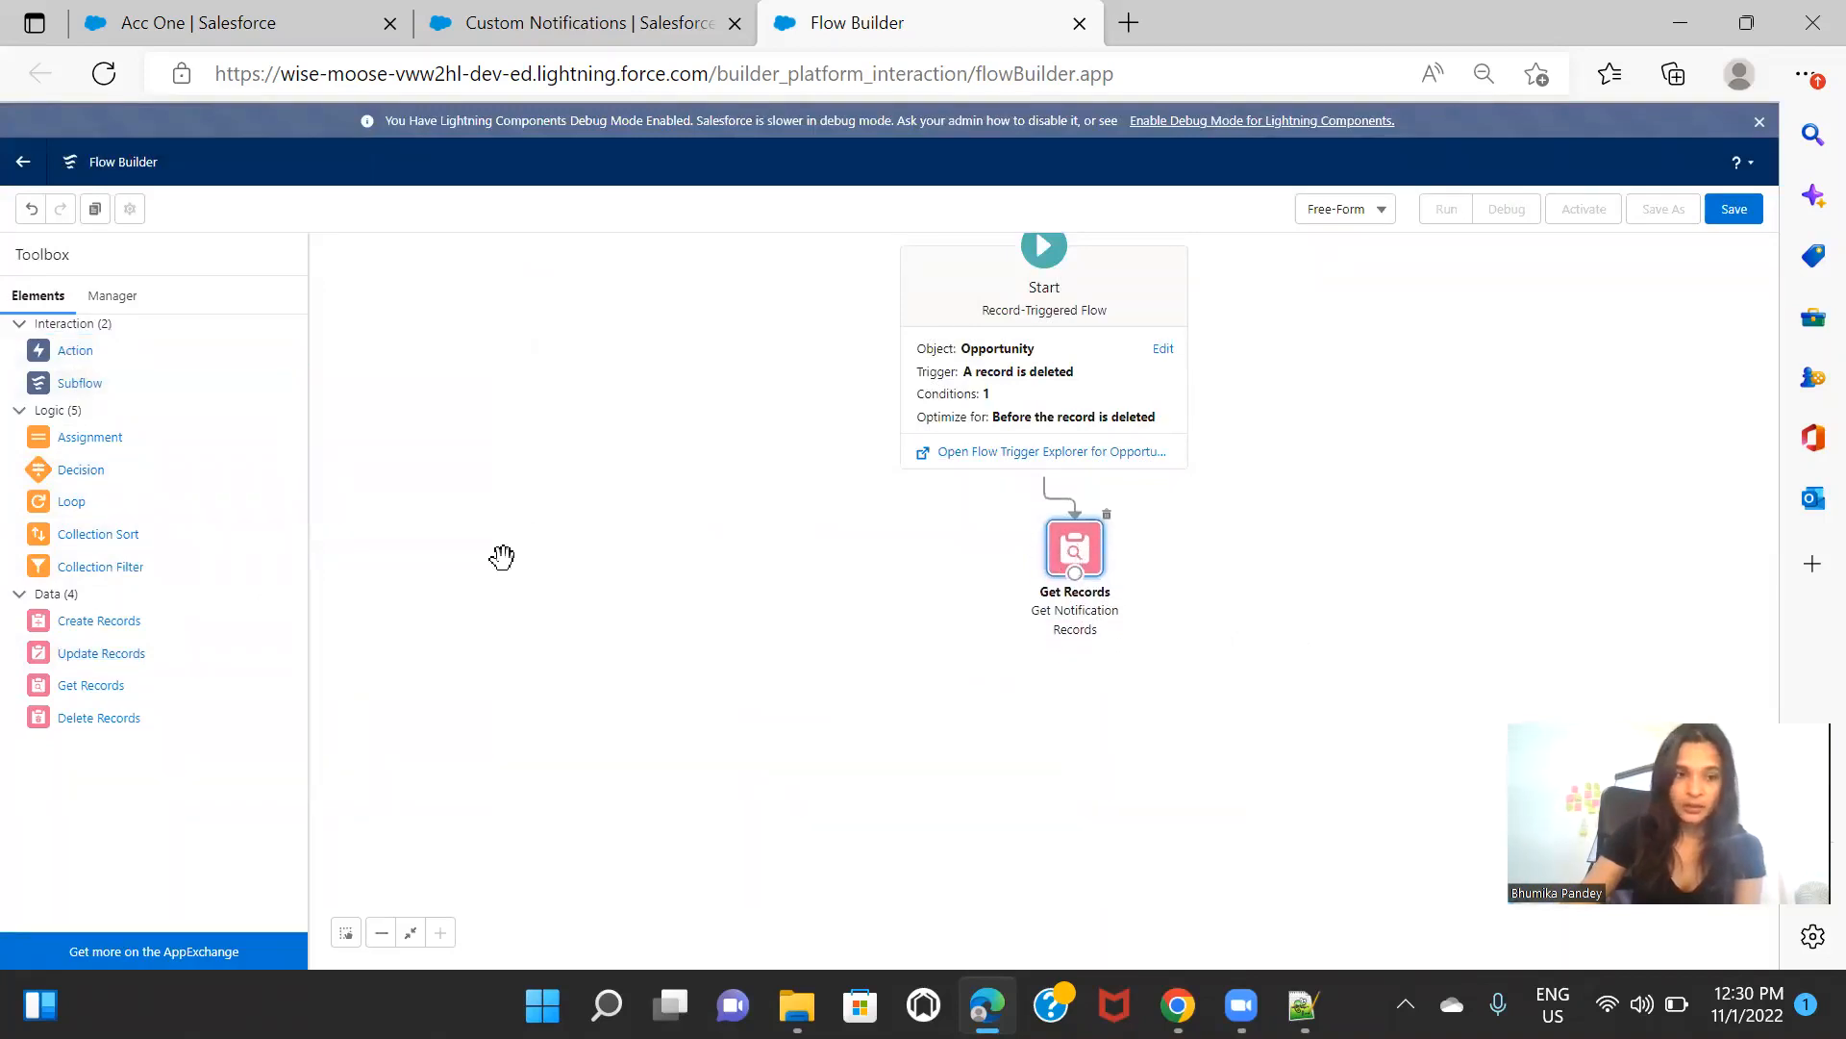
{"action": "left_click_drag", "start_coordinate": [85, 438], "coordinate": [1050, 677]}
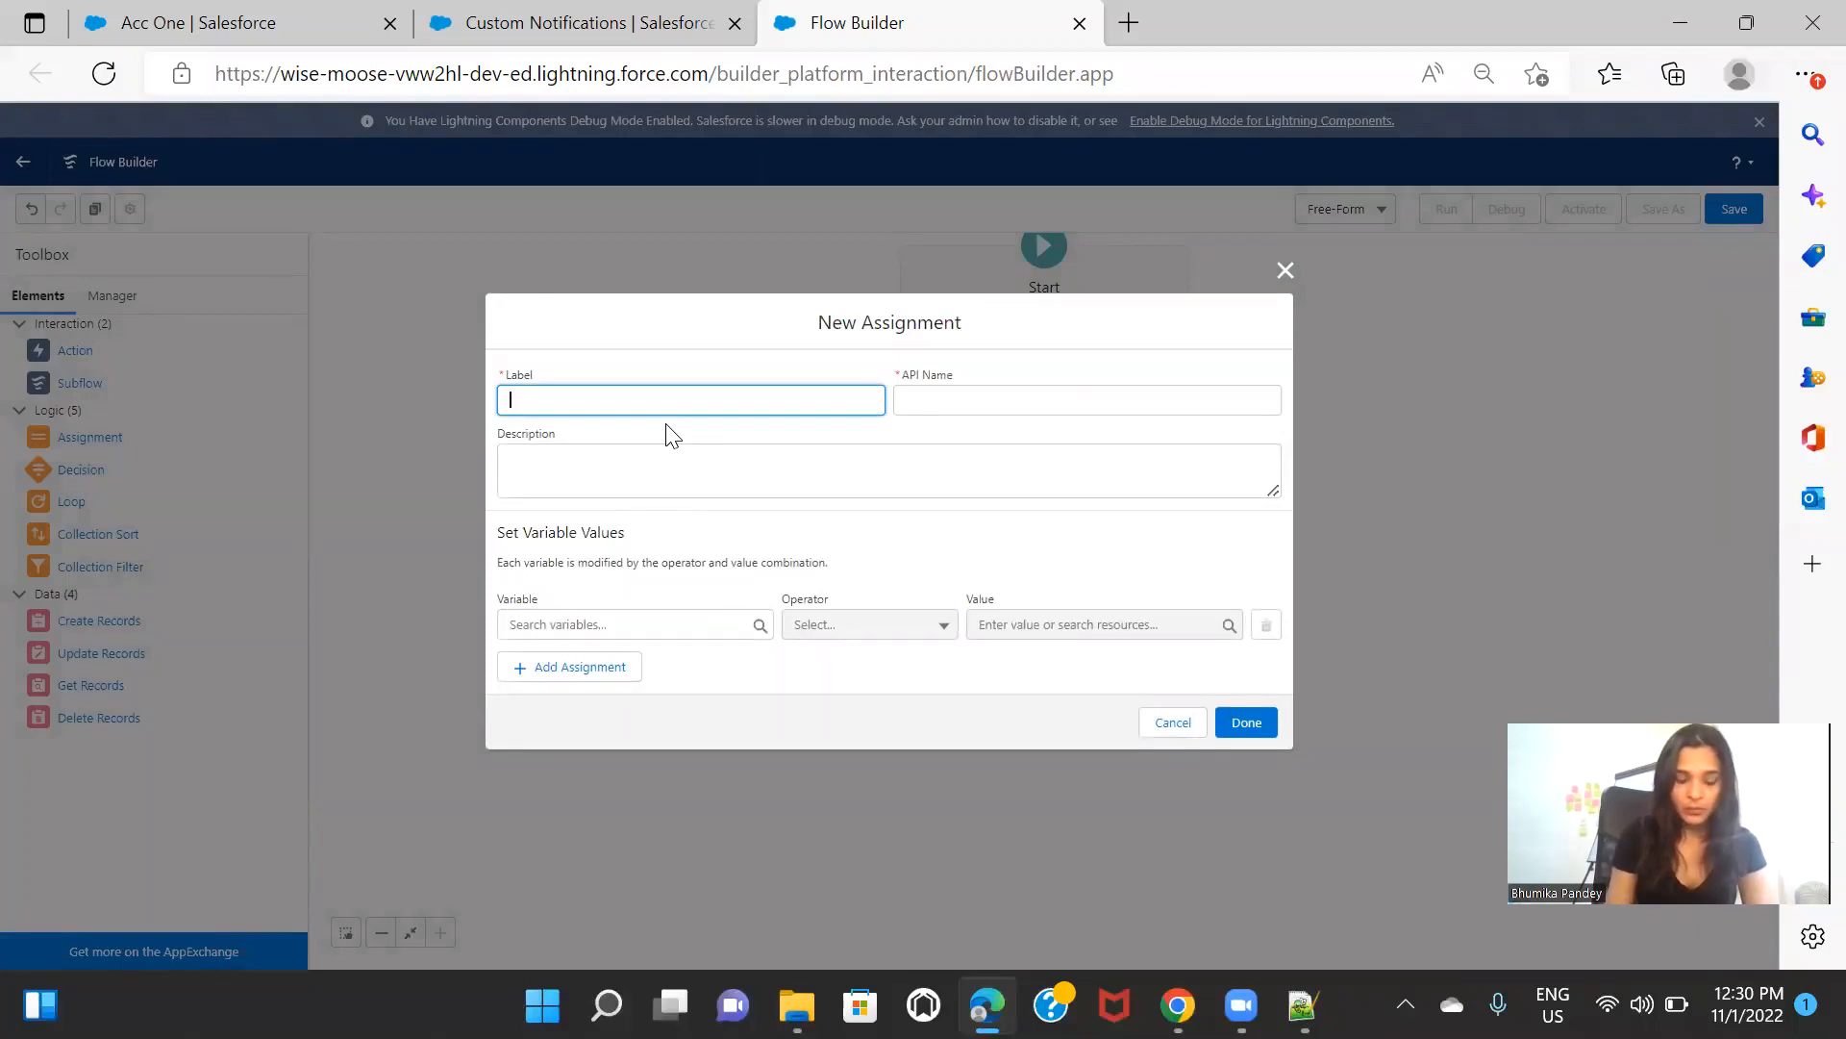
{"action": "type", "text": "ge"}
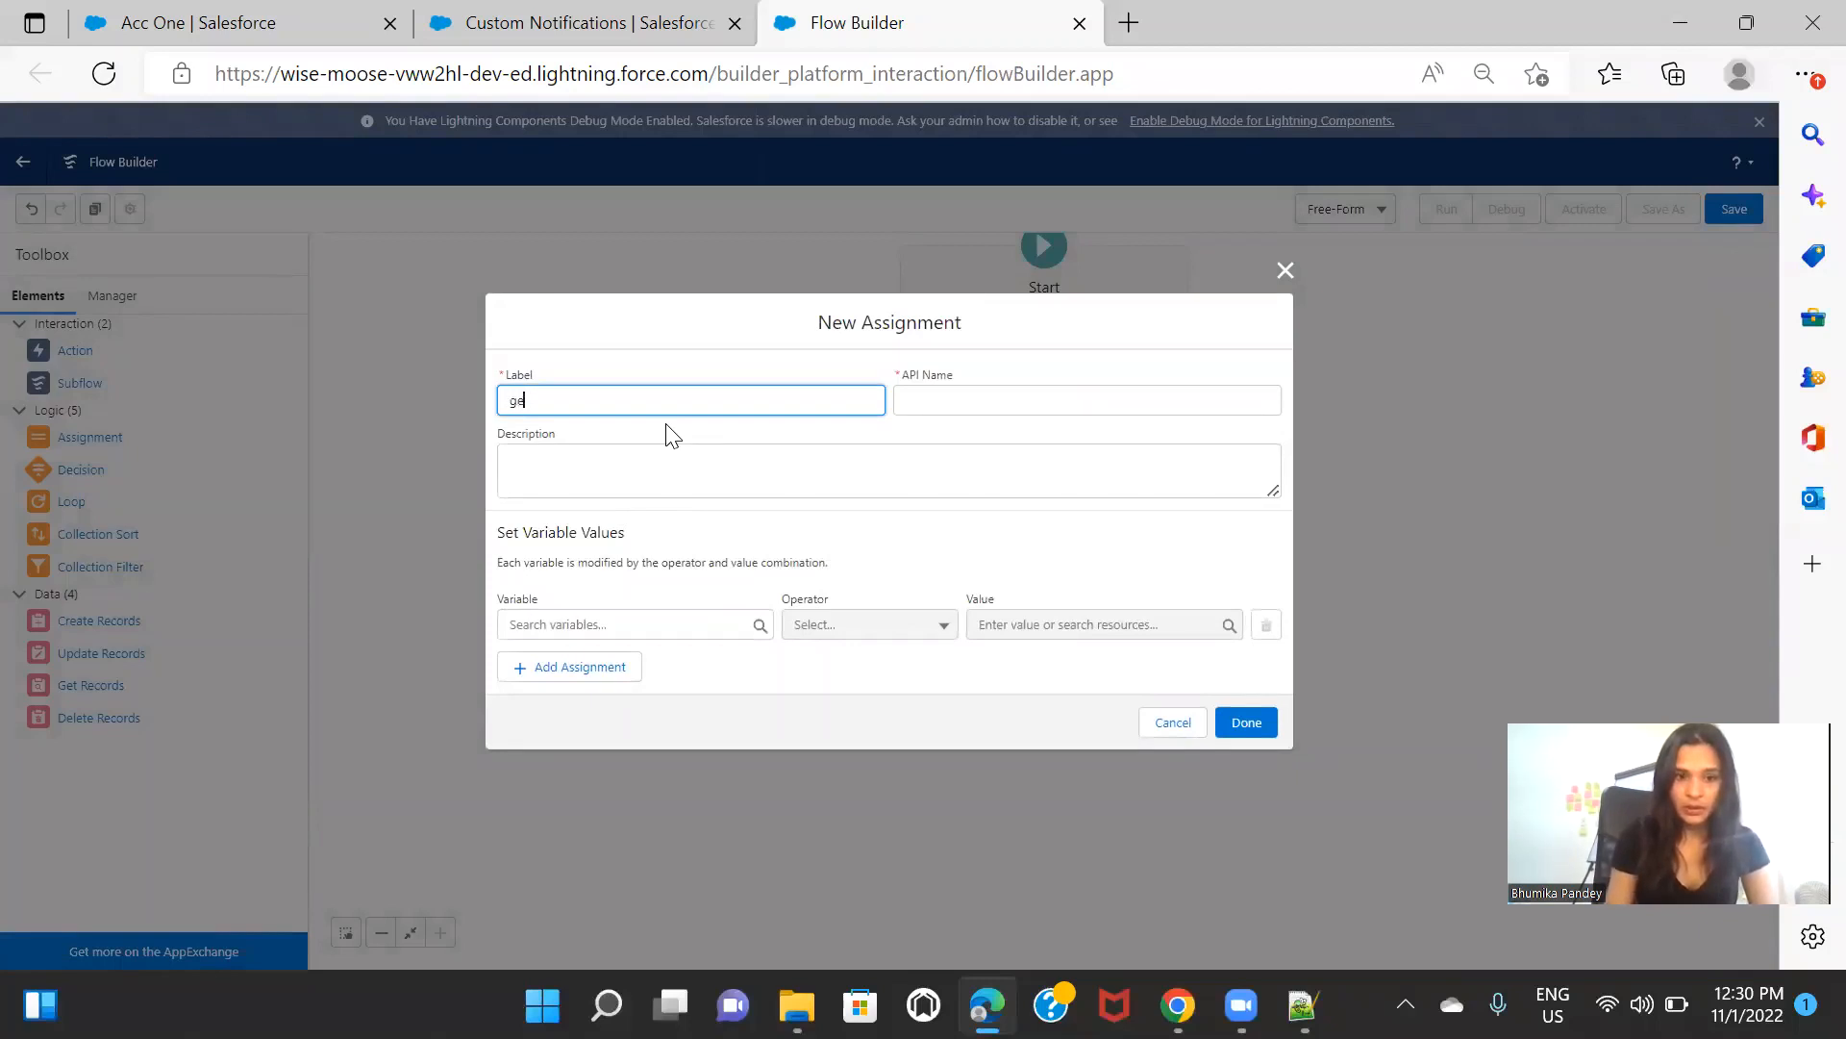
{"action": "type", "text": "t re"}
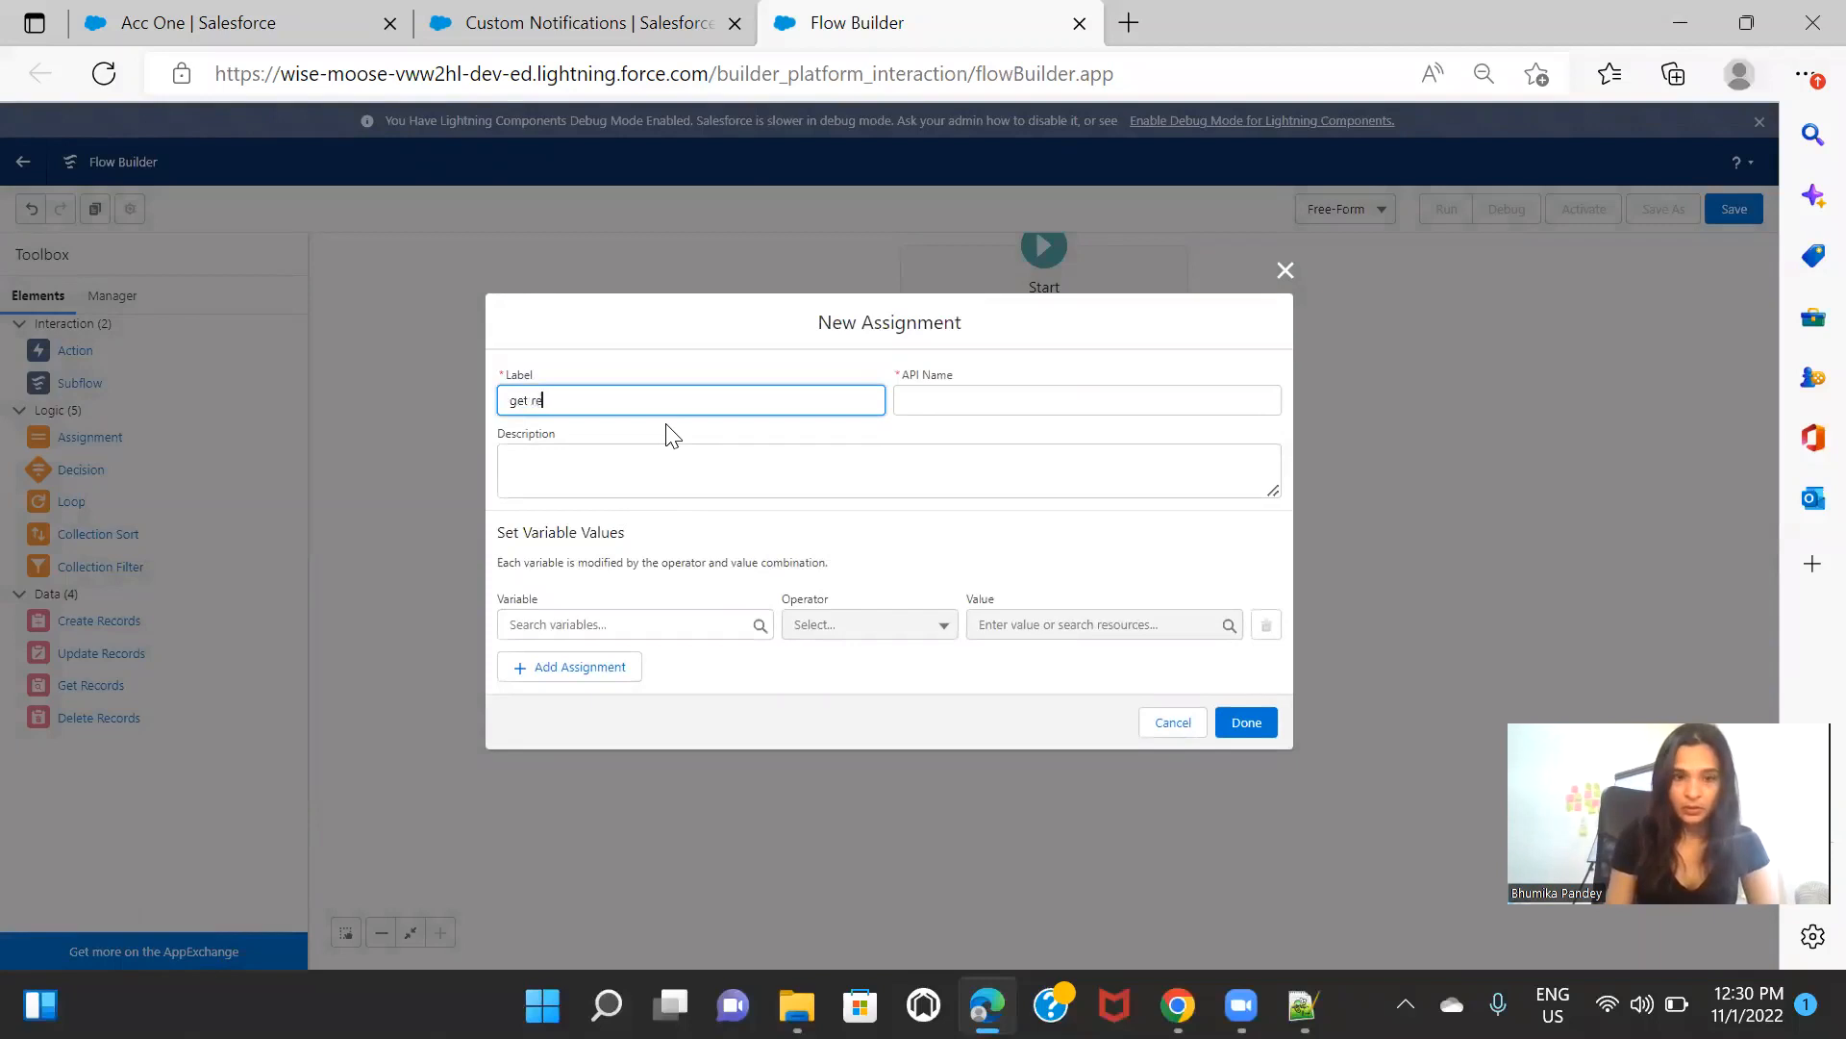
{"action": "type", "text": "cipient ids"}
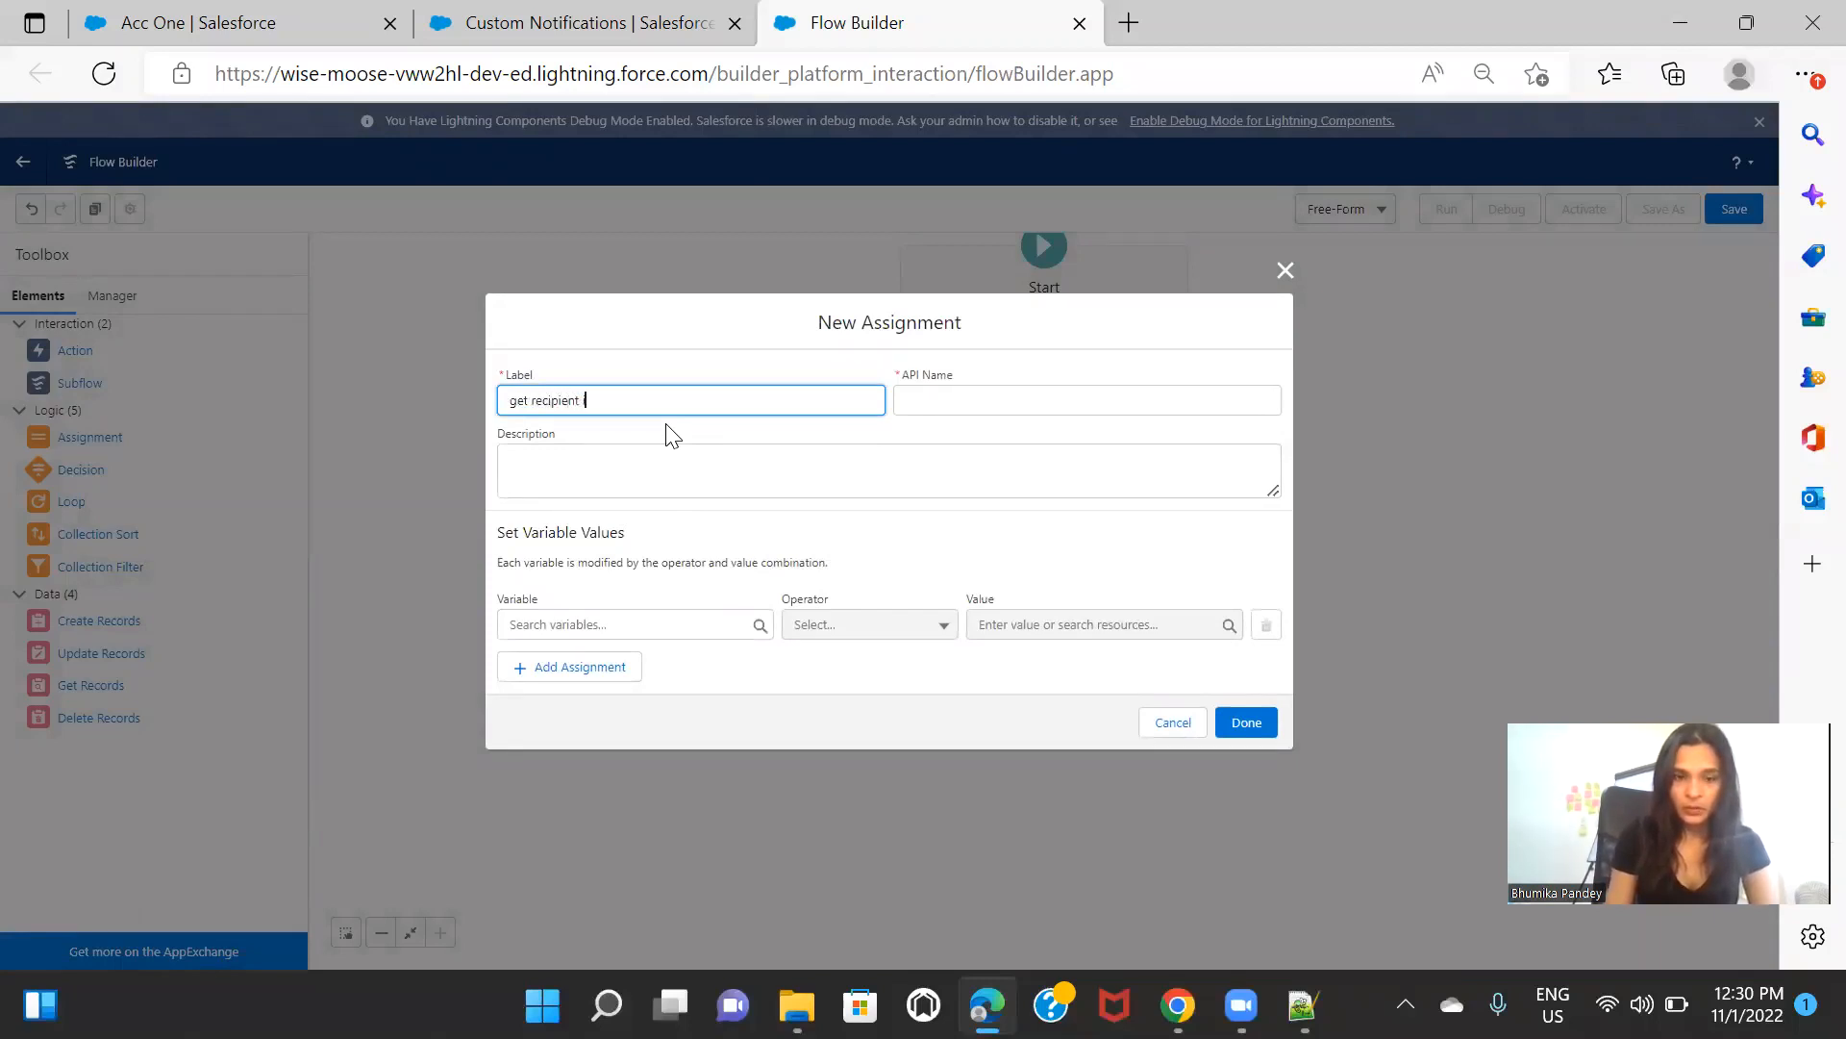
{"action": "left_click", "coordinate": [952, 440]}
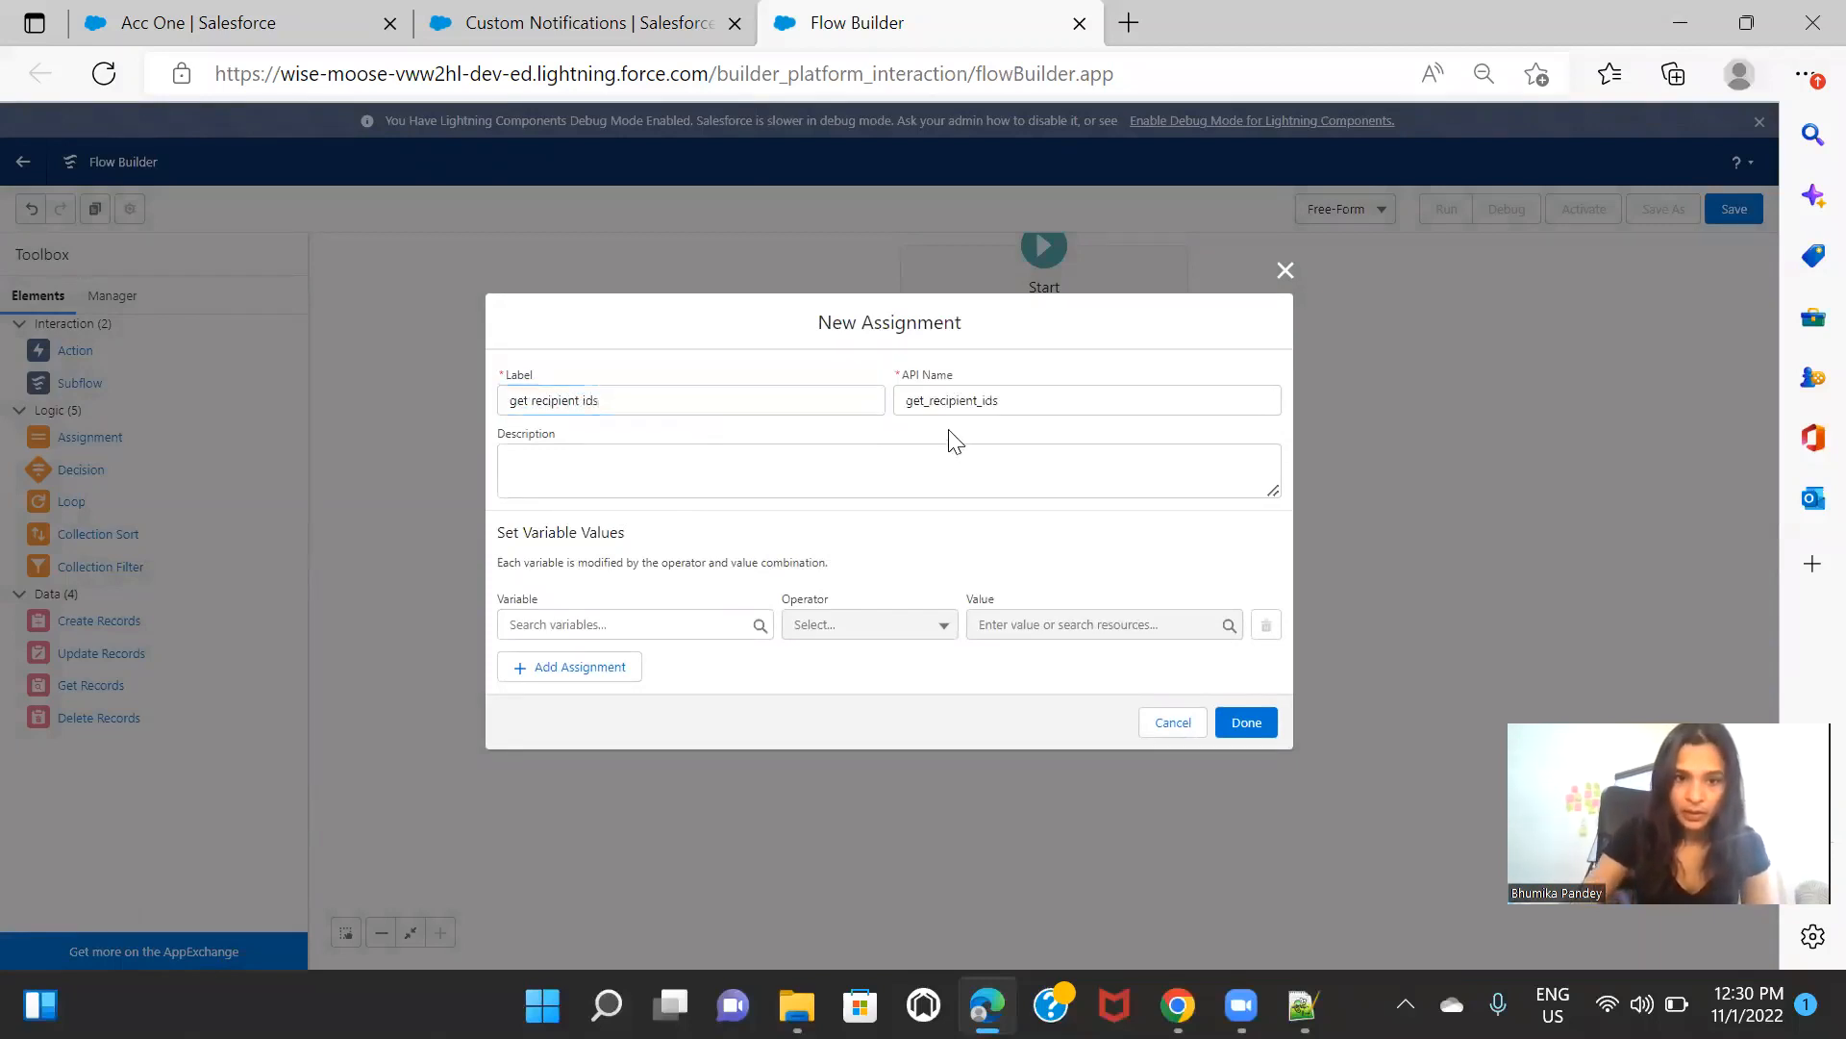
Step: Start a new Variable resource for the assignment's variable, with the API name recipientids
{"action": "left_click", "coordinate": [701, 621]}
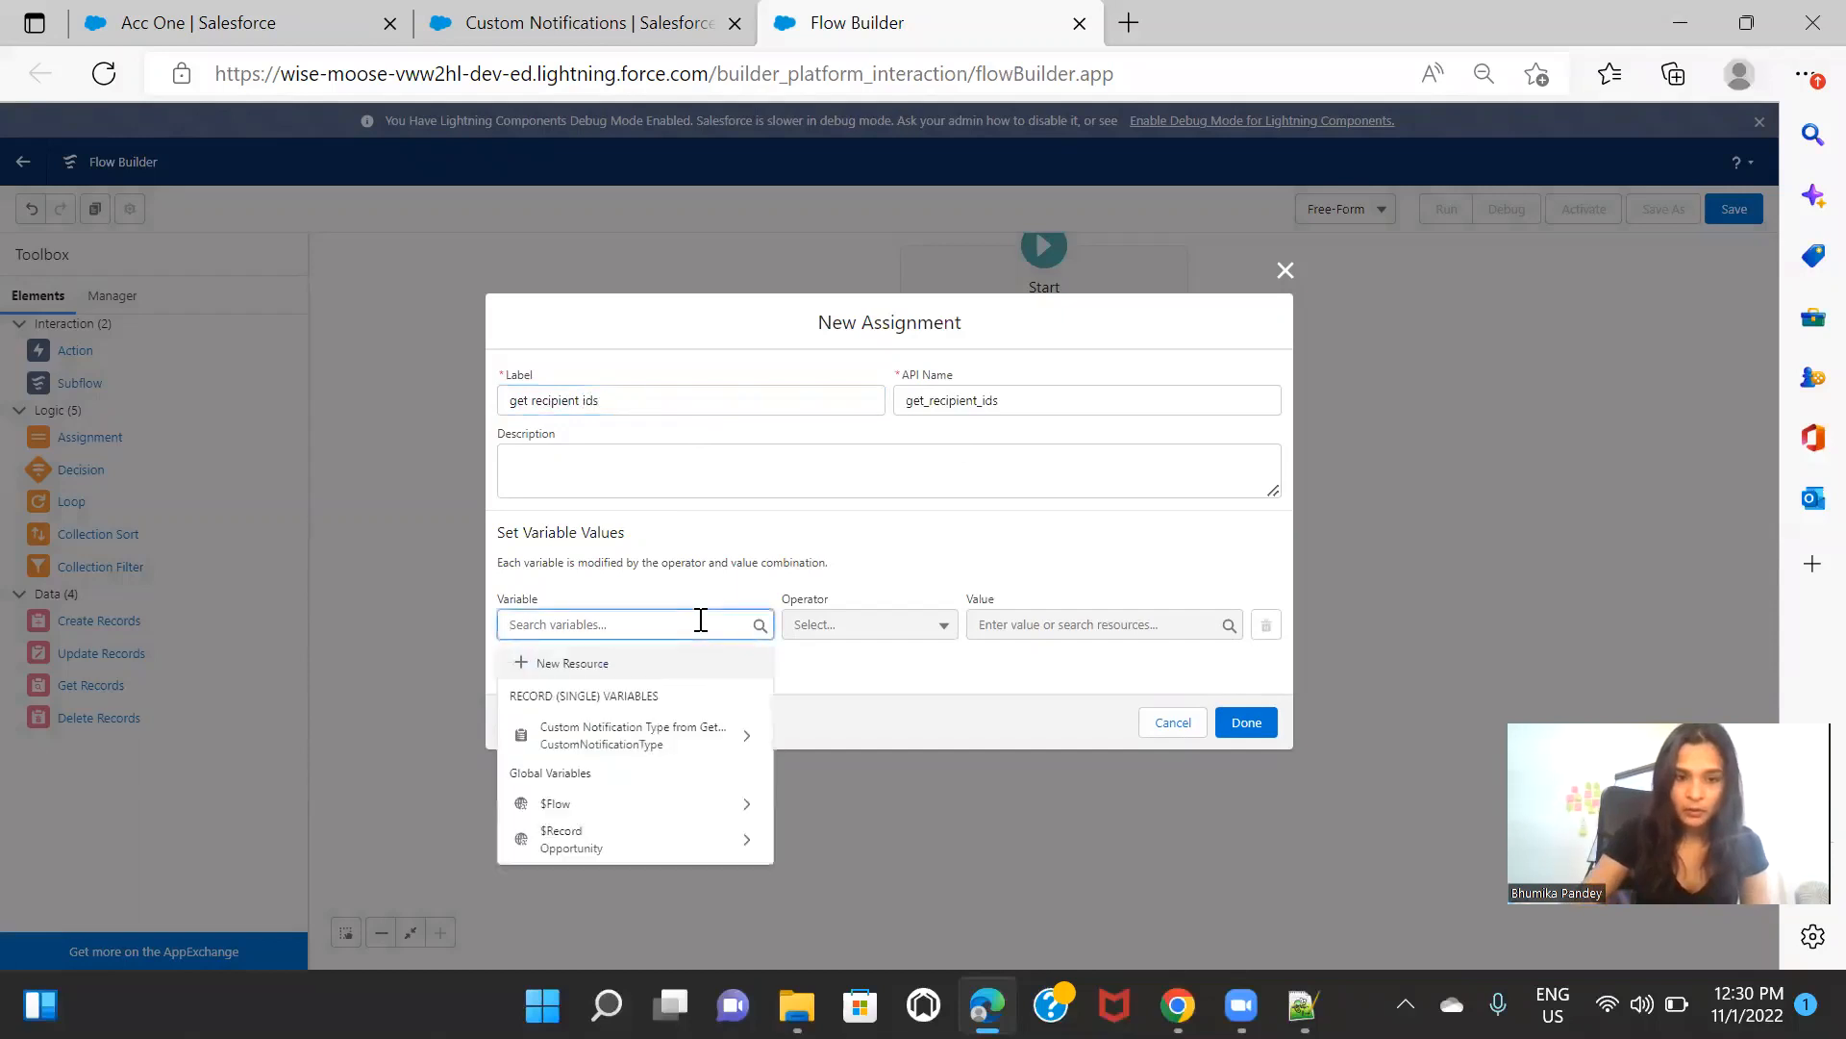
{"action": "left_click", "coordinate": [653, 663]}
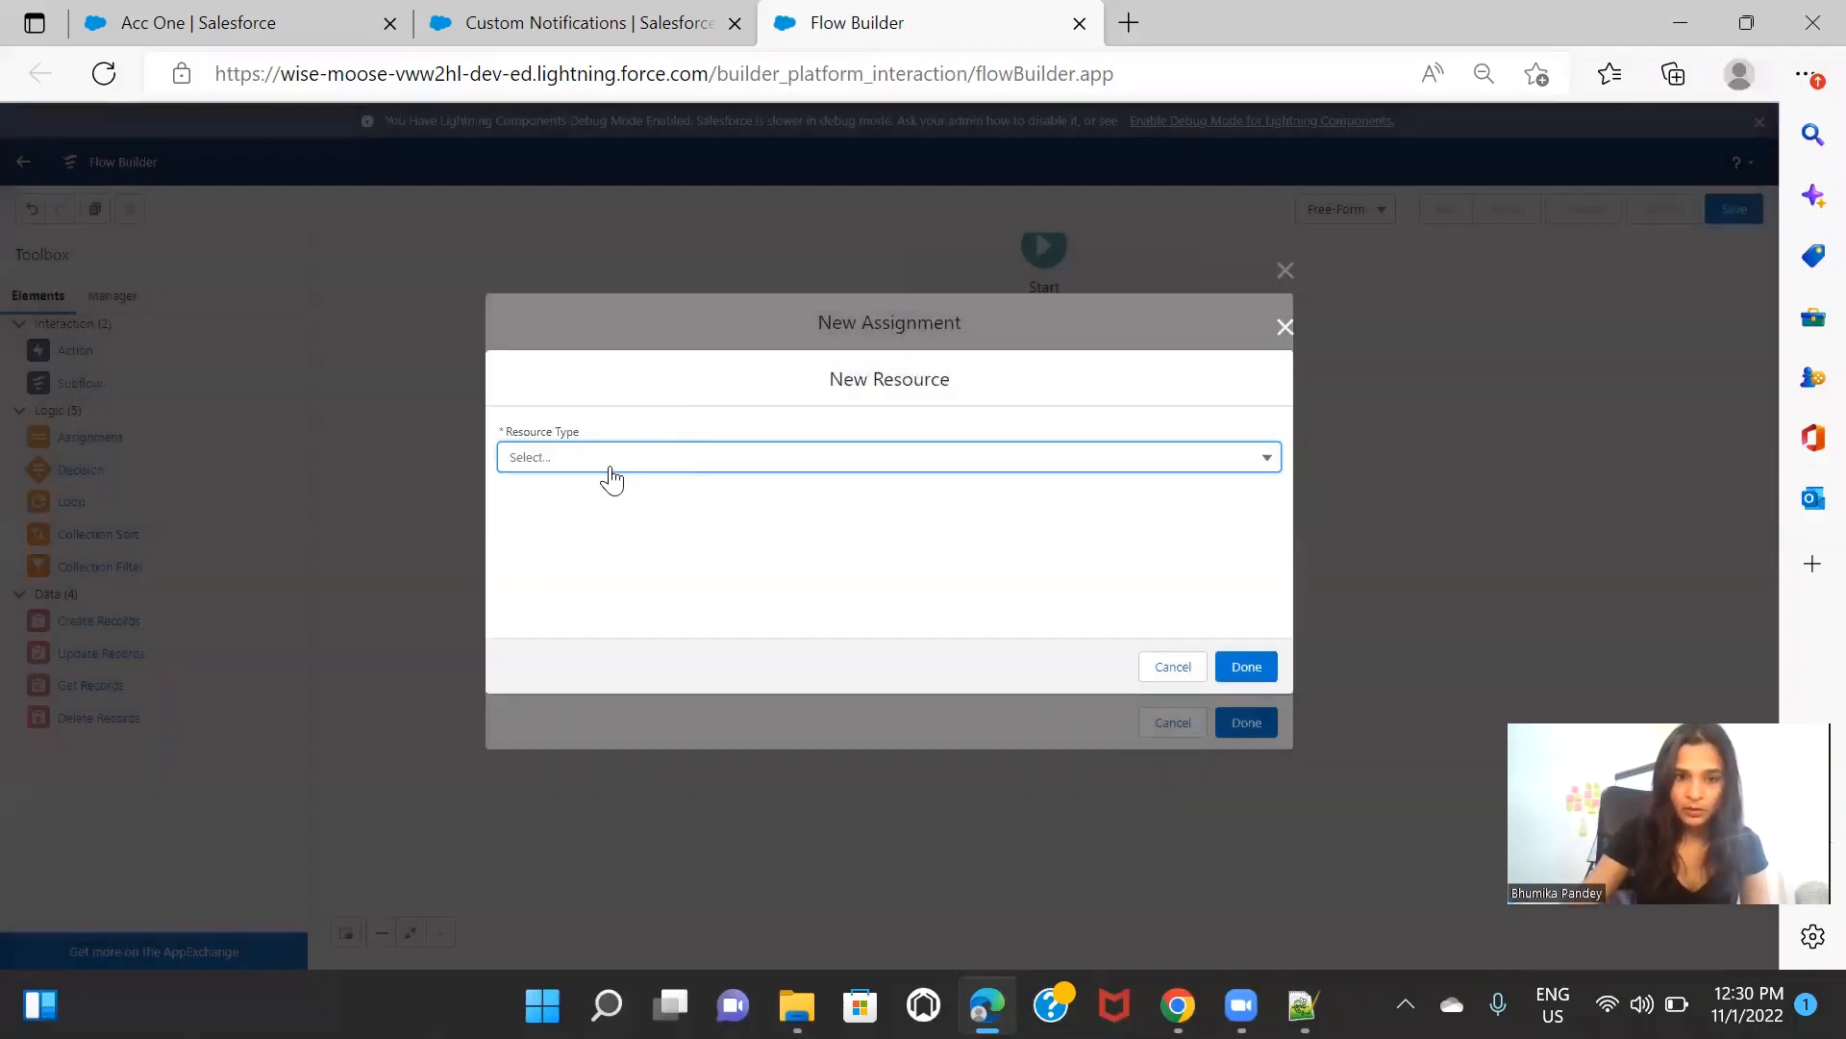
{"action": "left_click", "coordinate": [610, 459]}
{"action": "left_click", "coordinate": [616, 502]}
{"action": "left_click", "coordinate": [663, 495]}
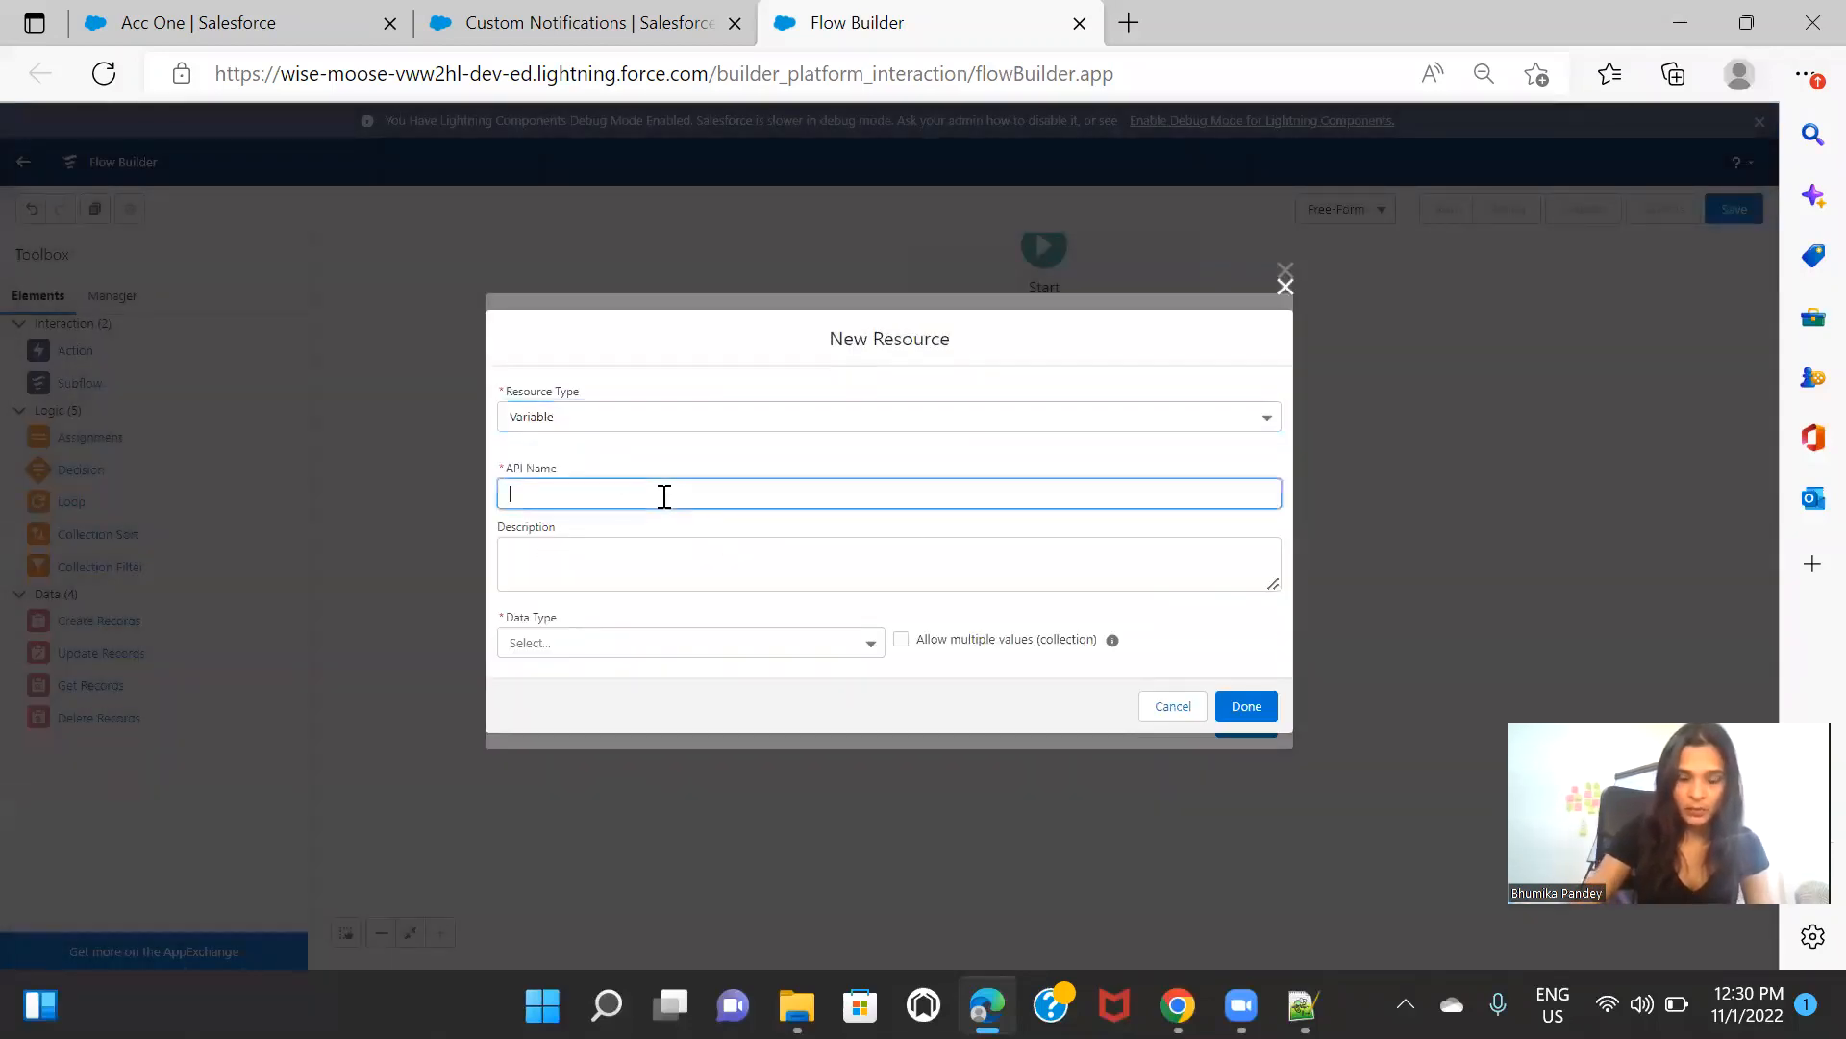
{"action": "type", "text": "recie"}
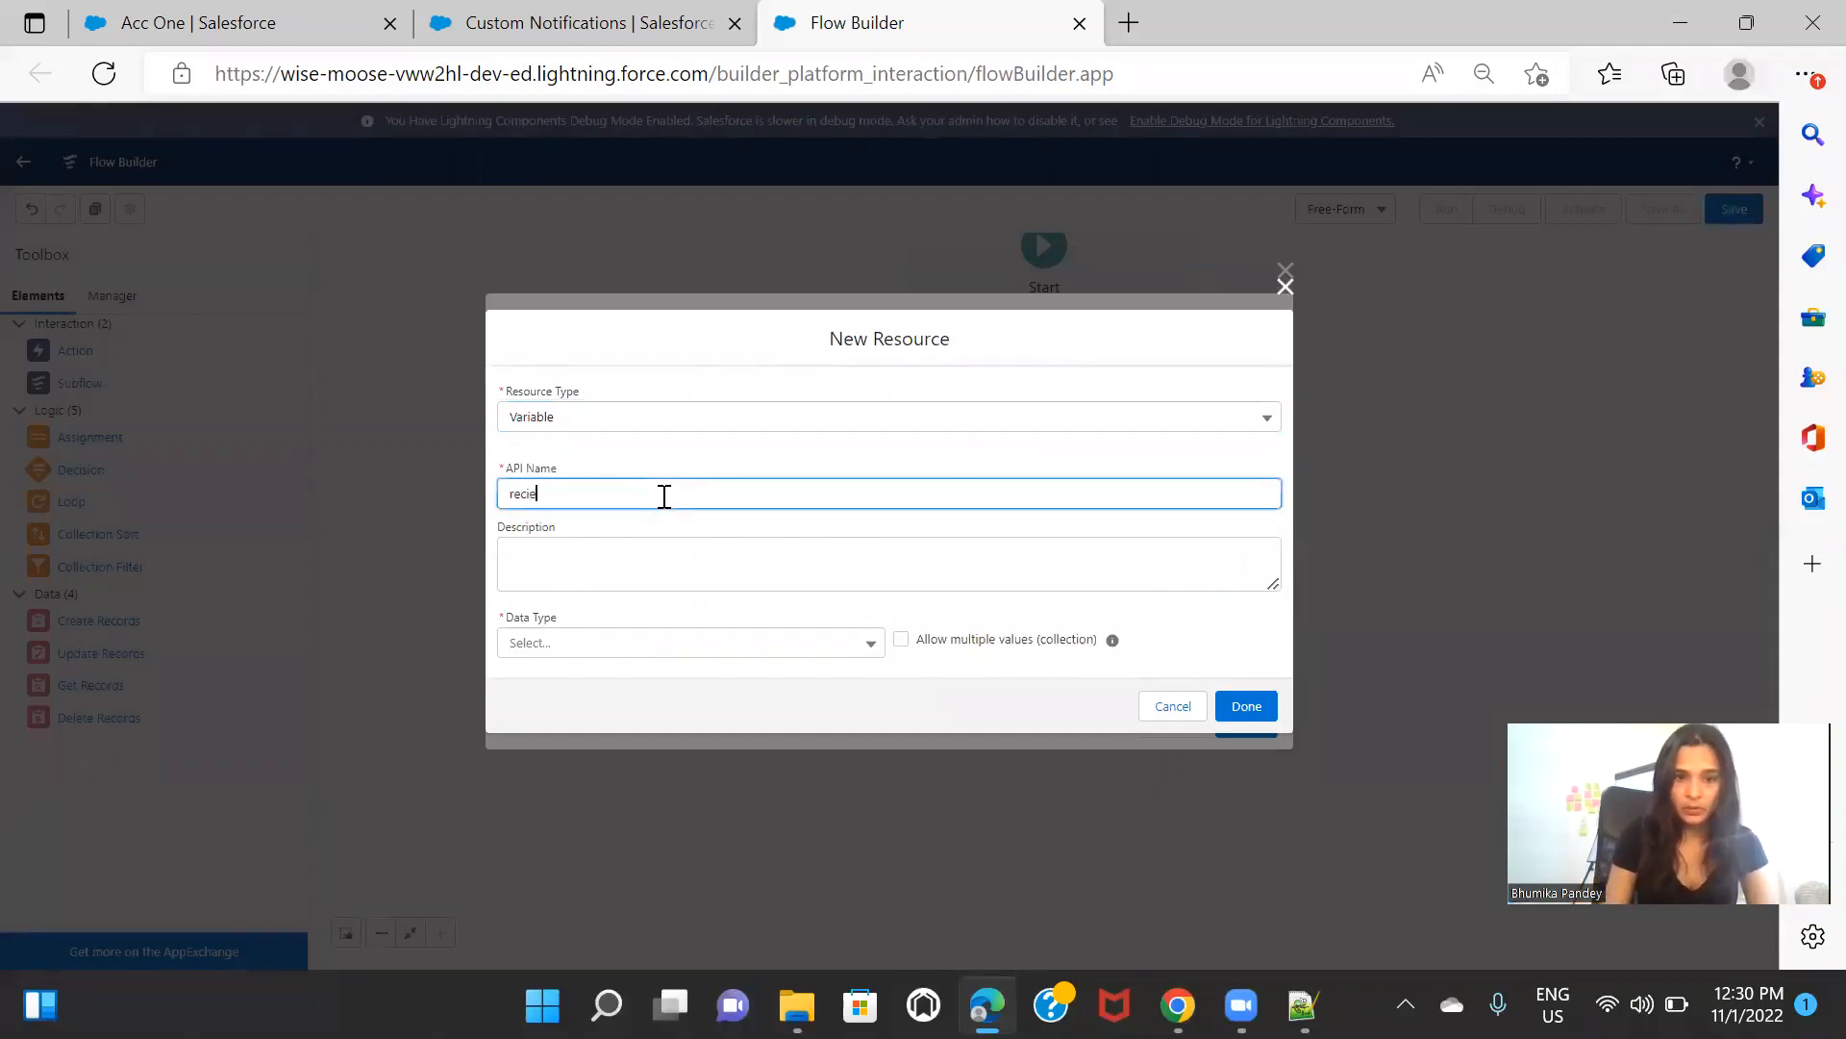
{"action": "key", "text": "BackSpace"}
{"action": "type", "text": "pie"}
{"action": "type", "text": "entids"}
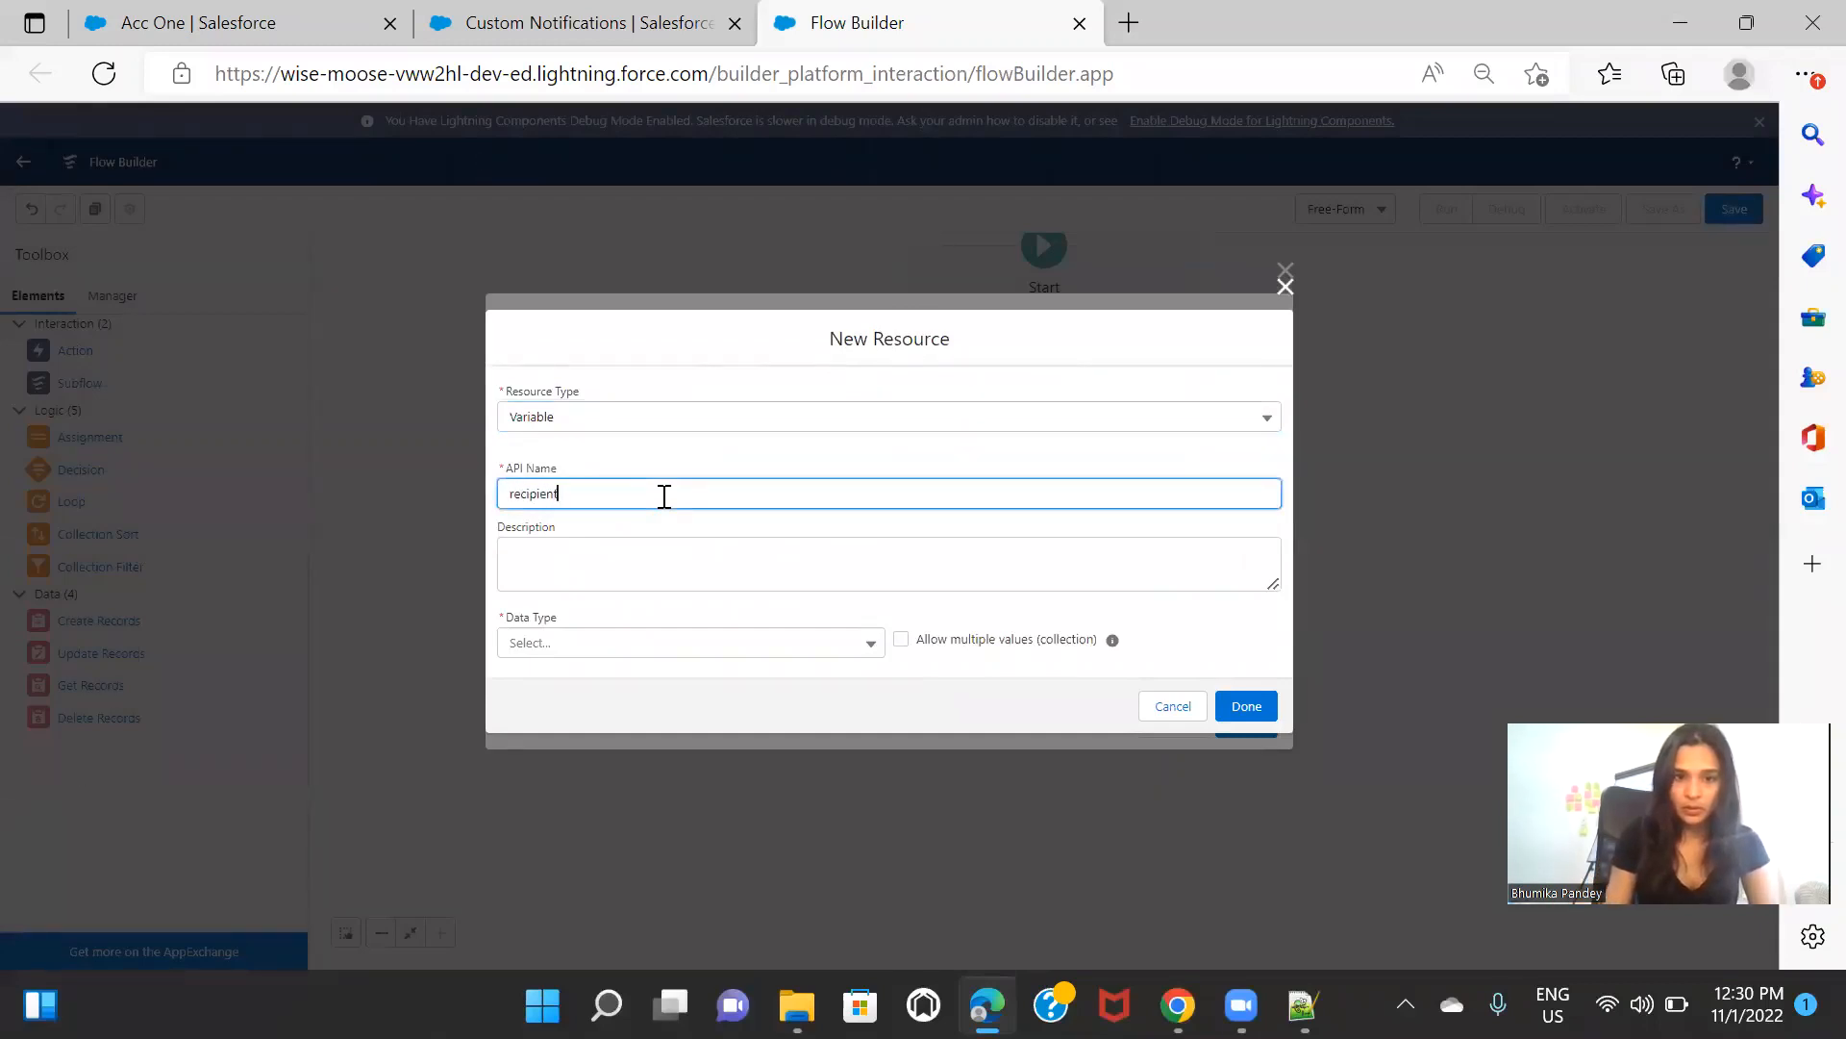
{"action": "left_click", "coordinate": [822, 520]}
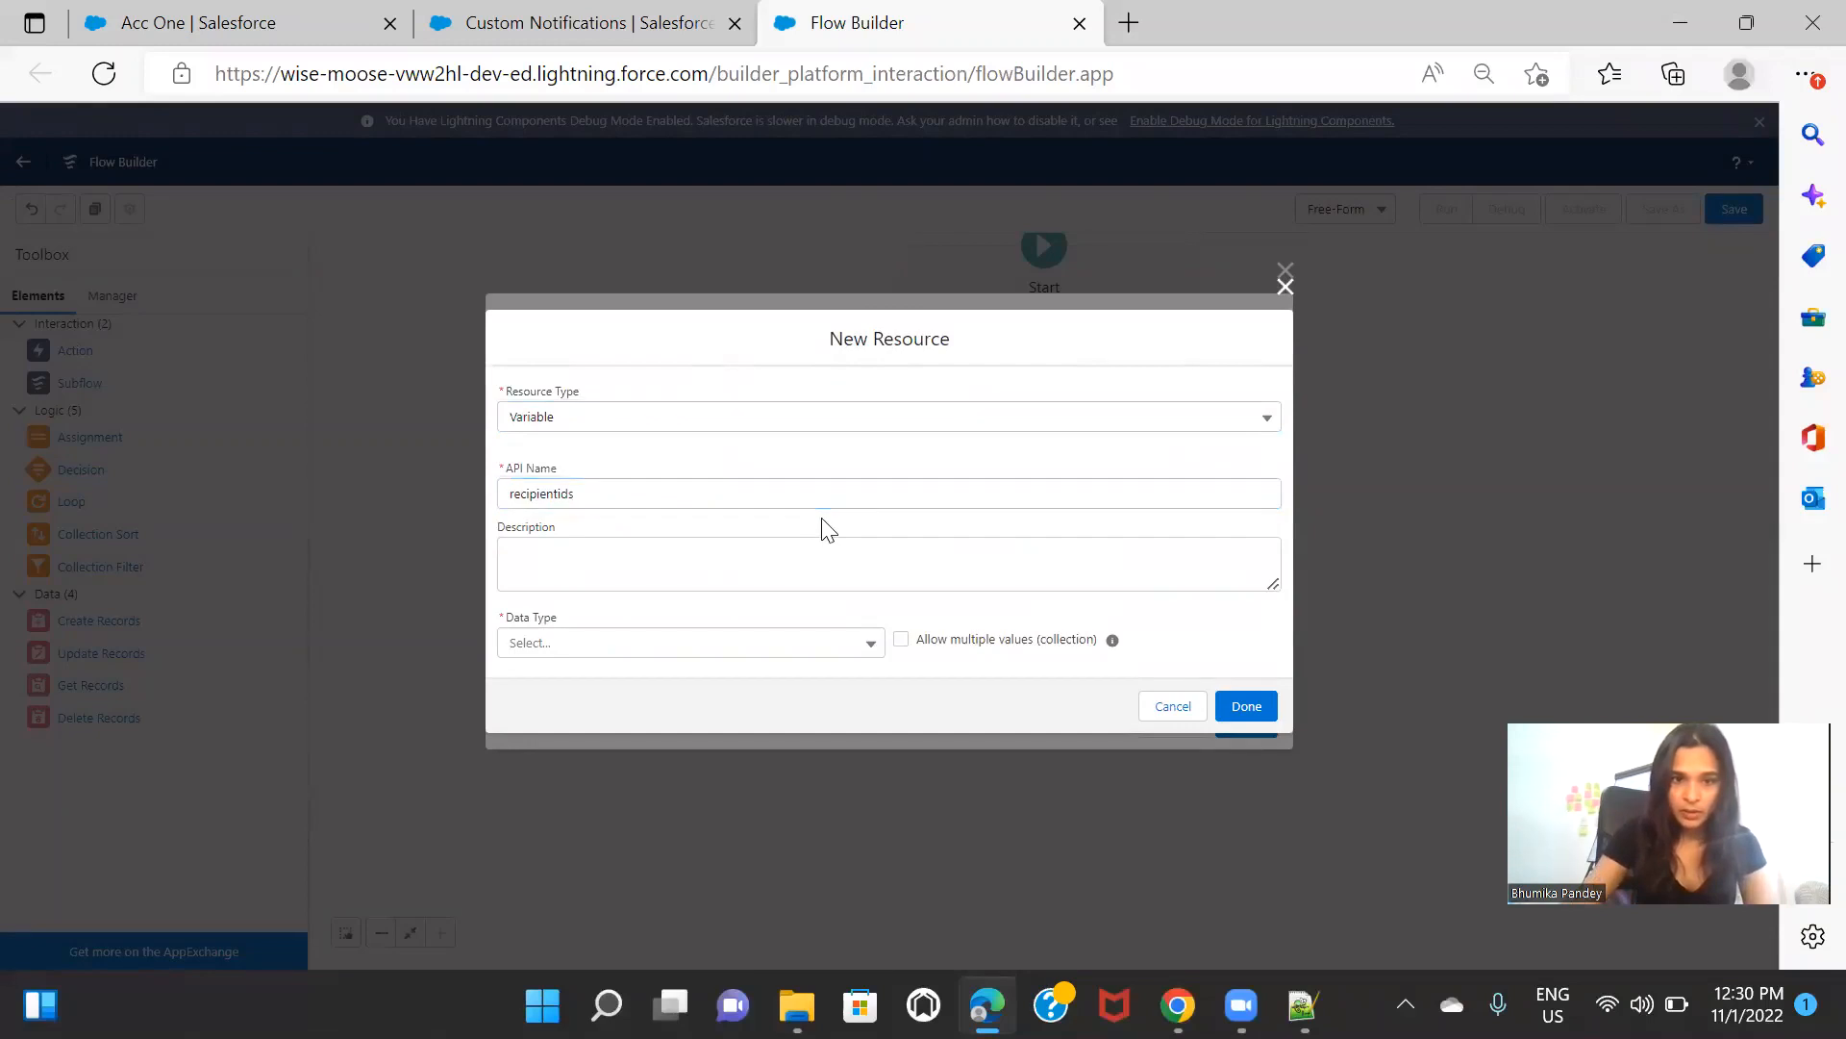
Step: Give the new variable the Text data type, allow multiple values, and confirm the resource
{"action": "left_click", "coordinate": [664, 646]}
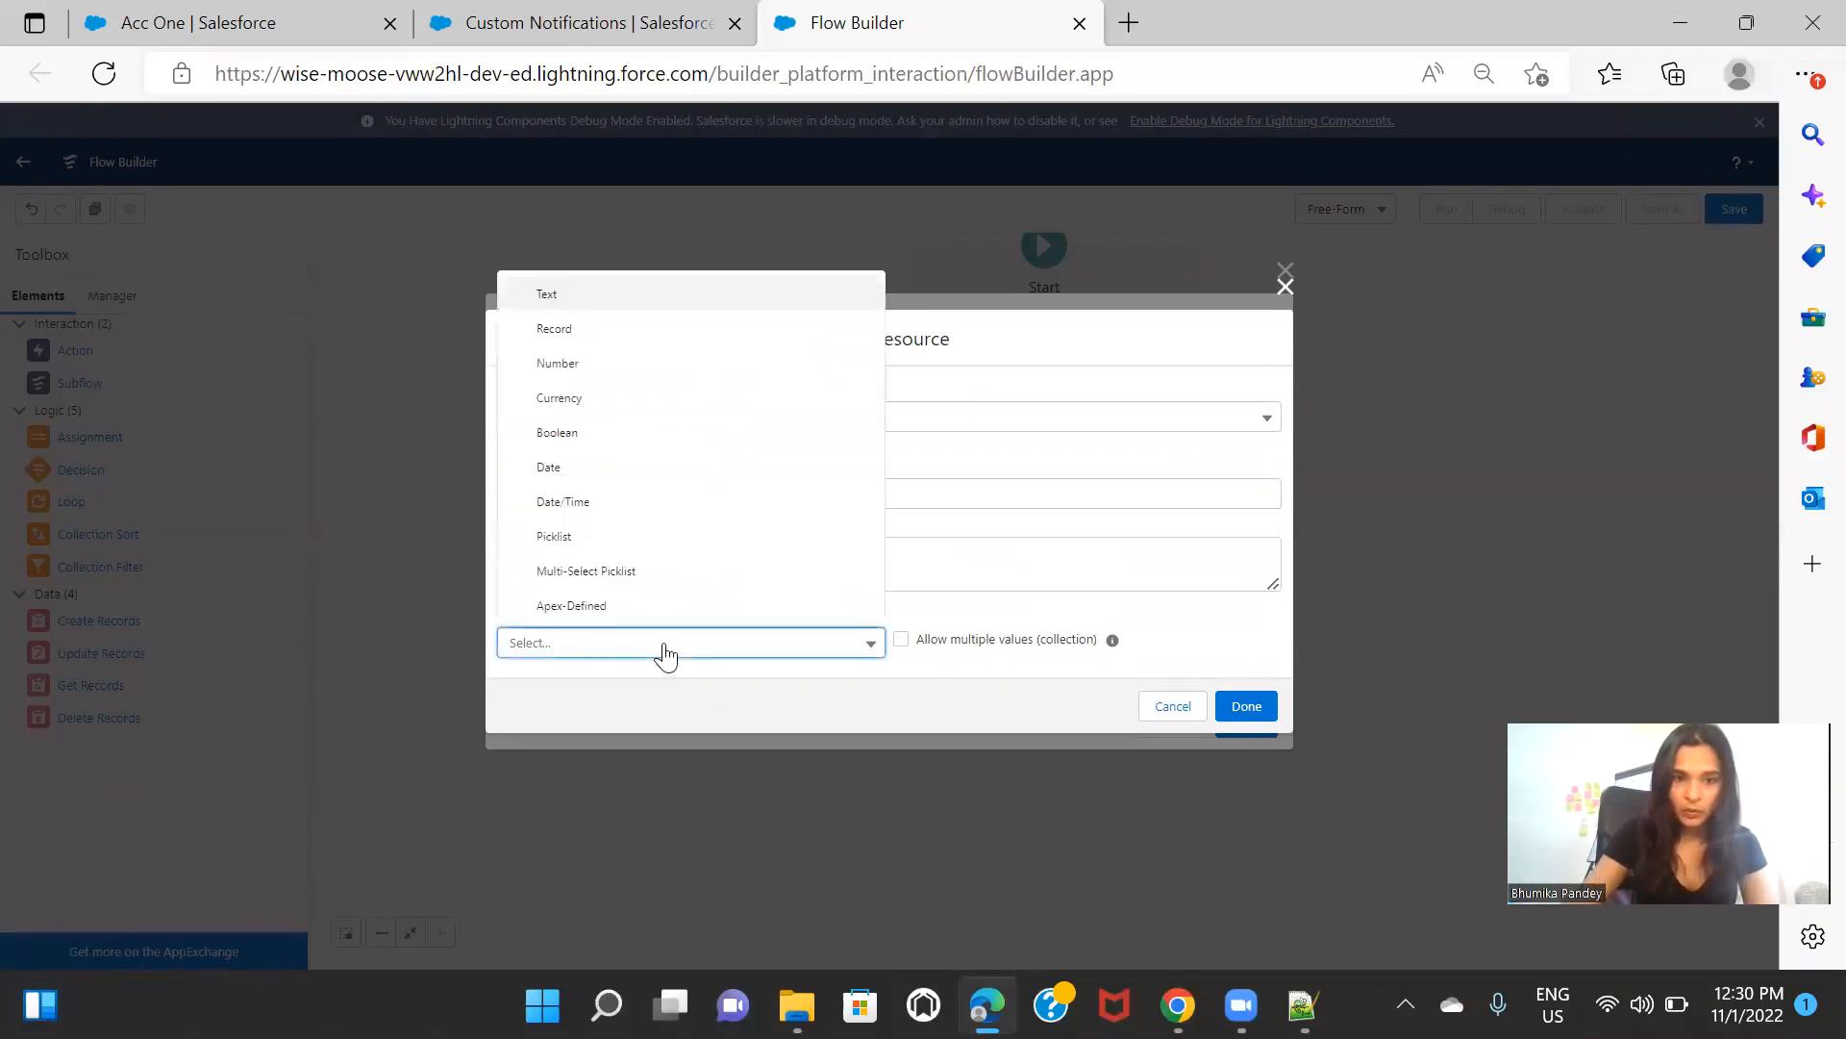
{"action": "left_click", "coordinate": [598, 295]}
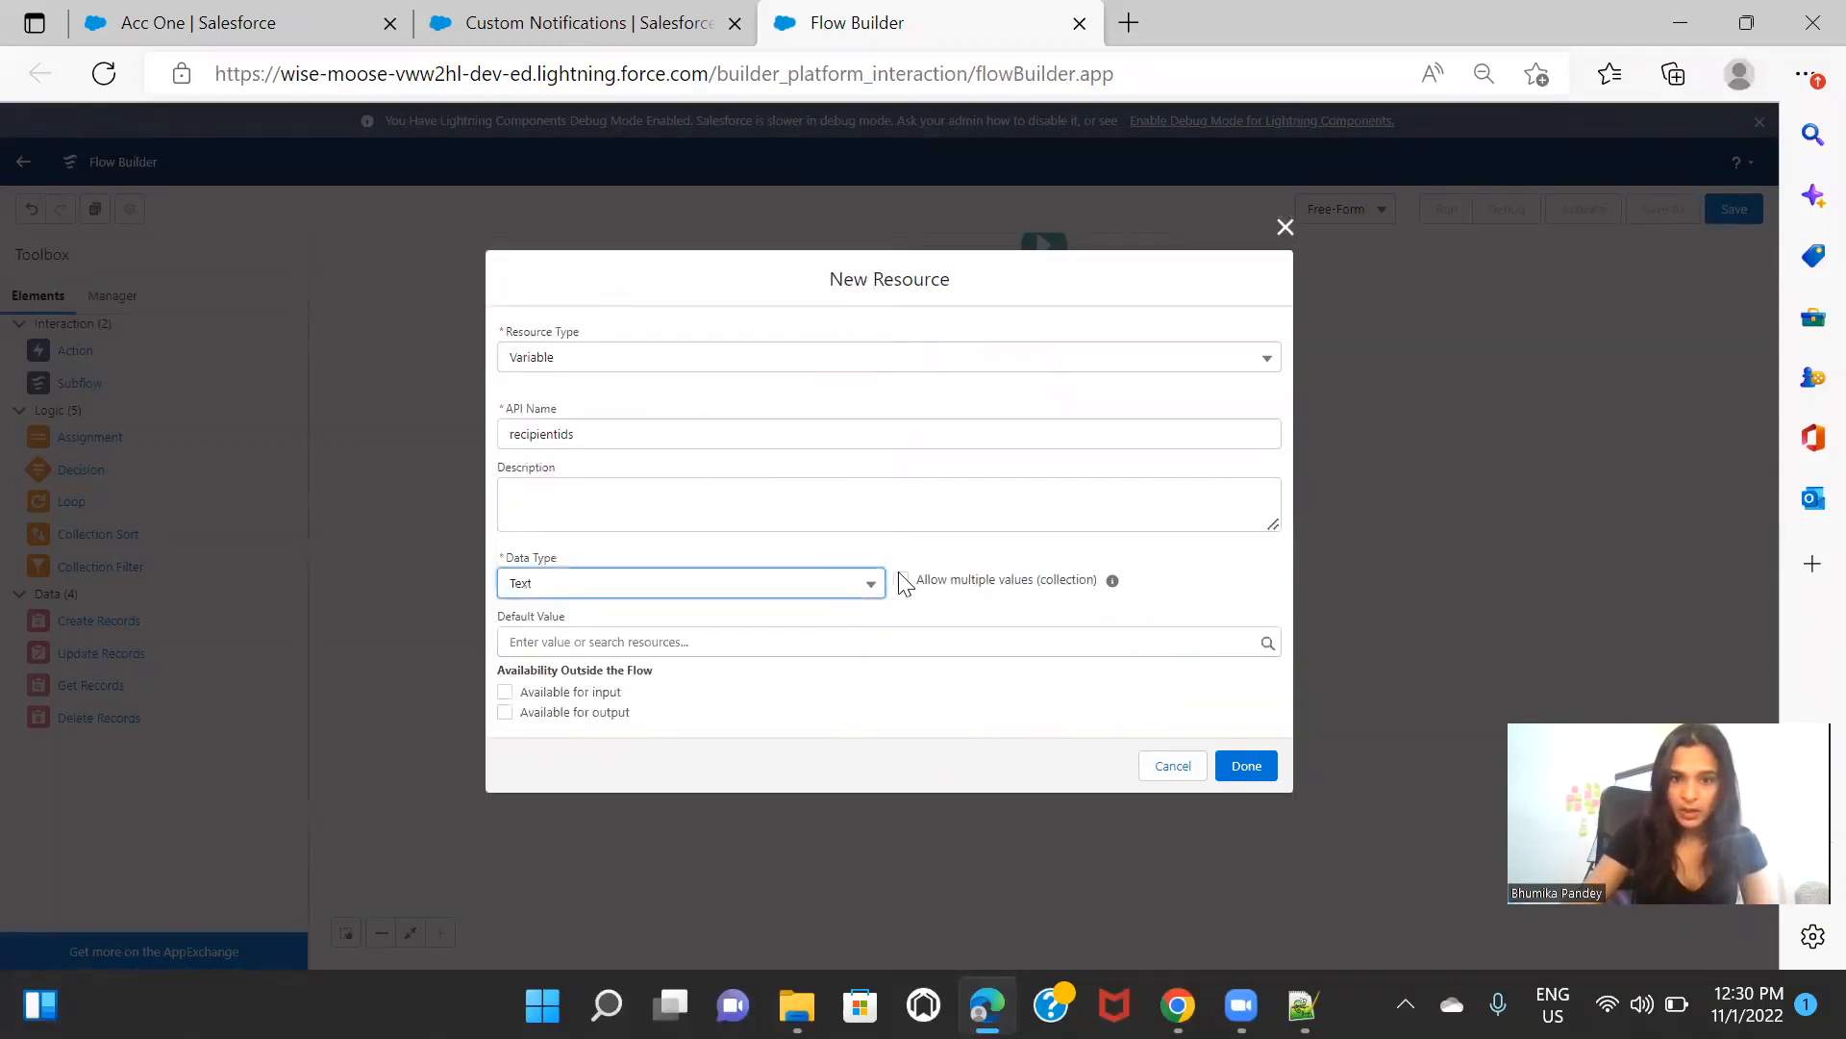
{"action": "left_click", "coordinate": [903, 582]}
{"action": "left_click", "coordinate": [1247, 737]}
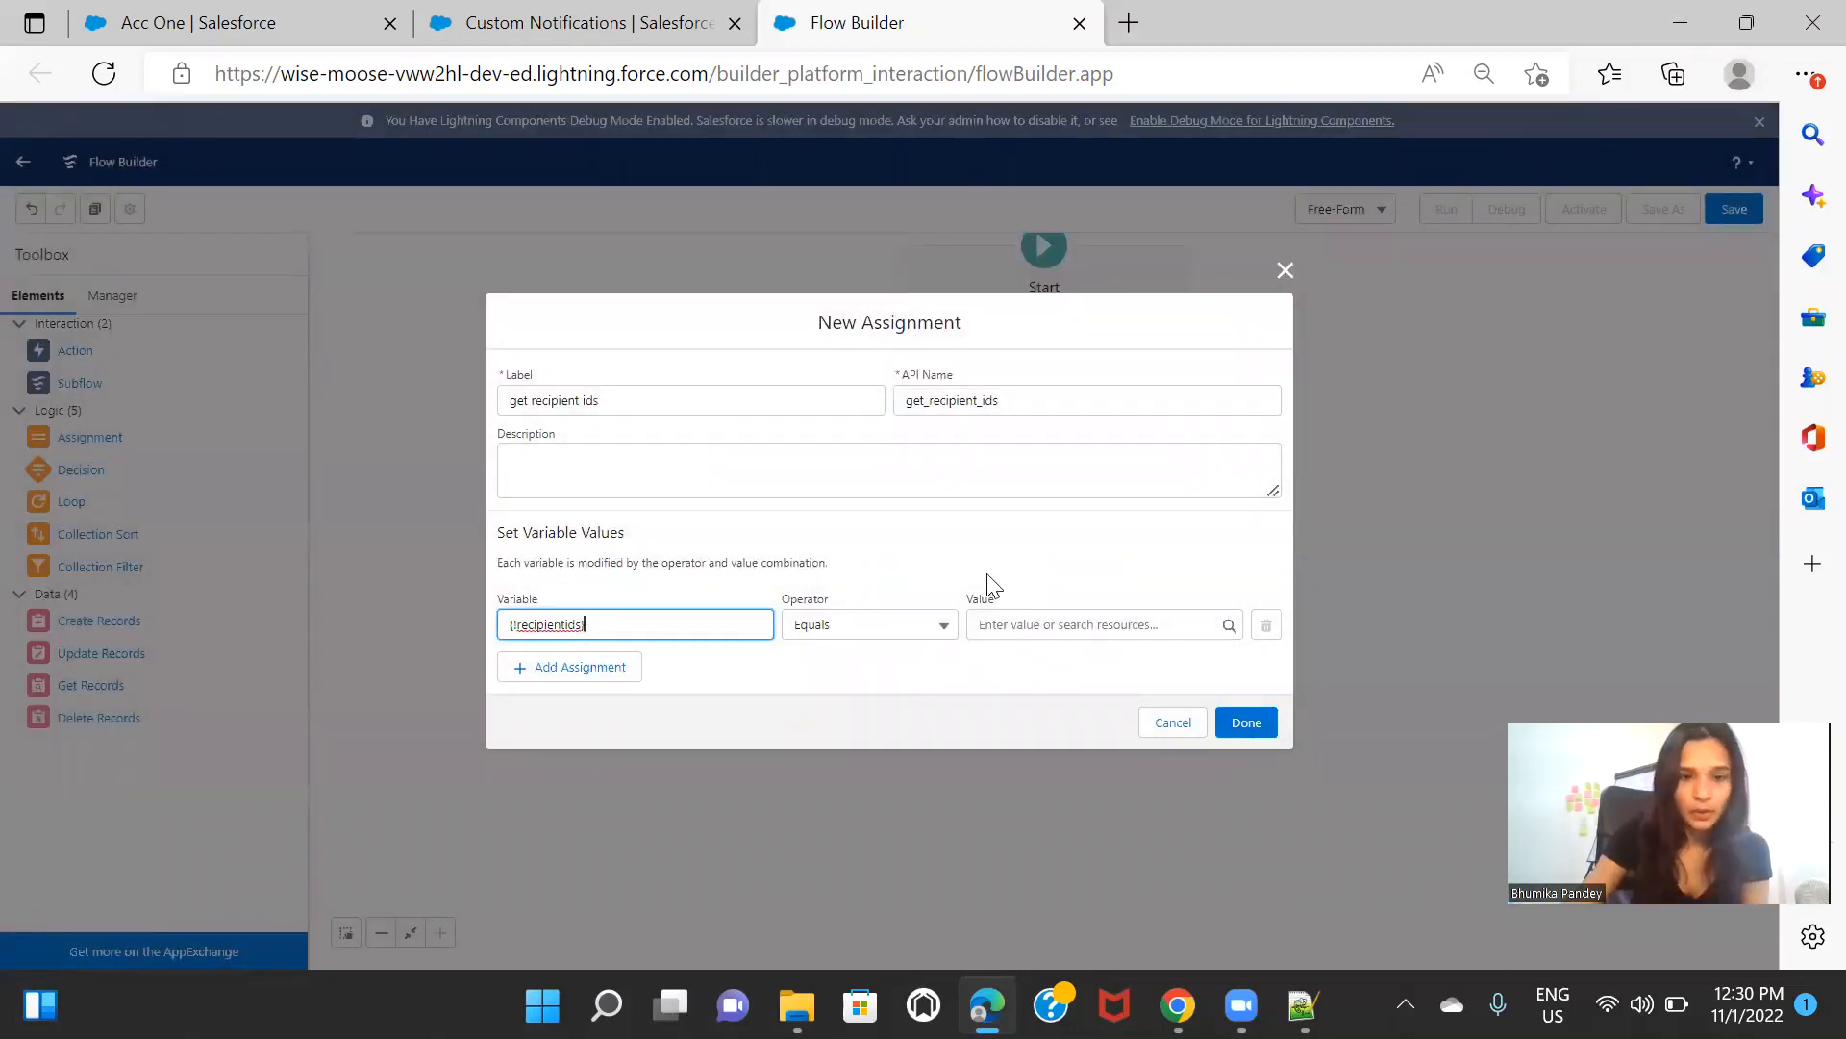
Step: Set the first assignment to add $Record > Owner ID to the recipientids collection
{"action": "left_click", "coordinate": [864, 639]}
{"action": "left_click", "coordinate": [859, 697]}
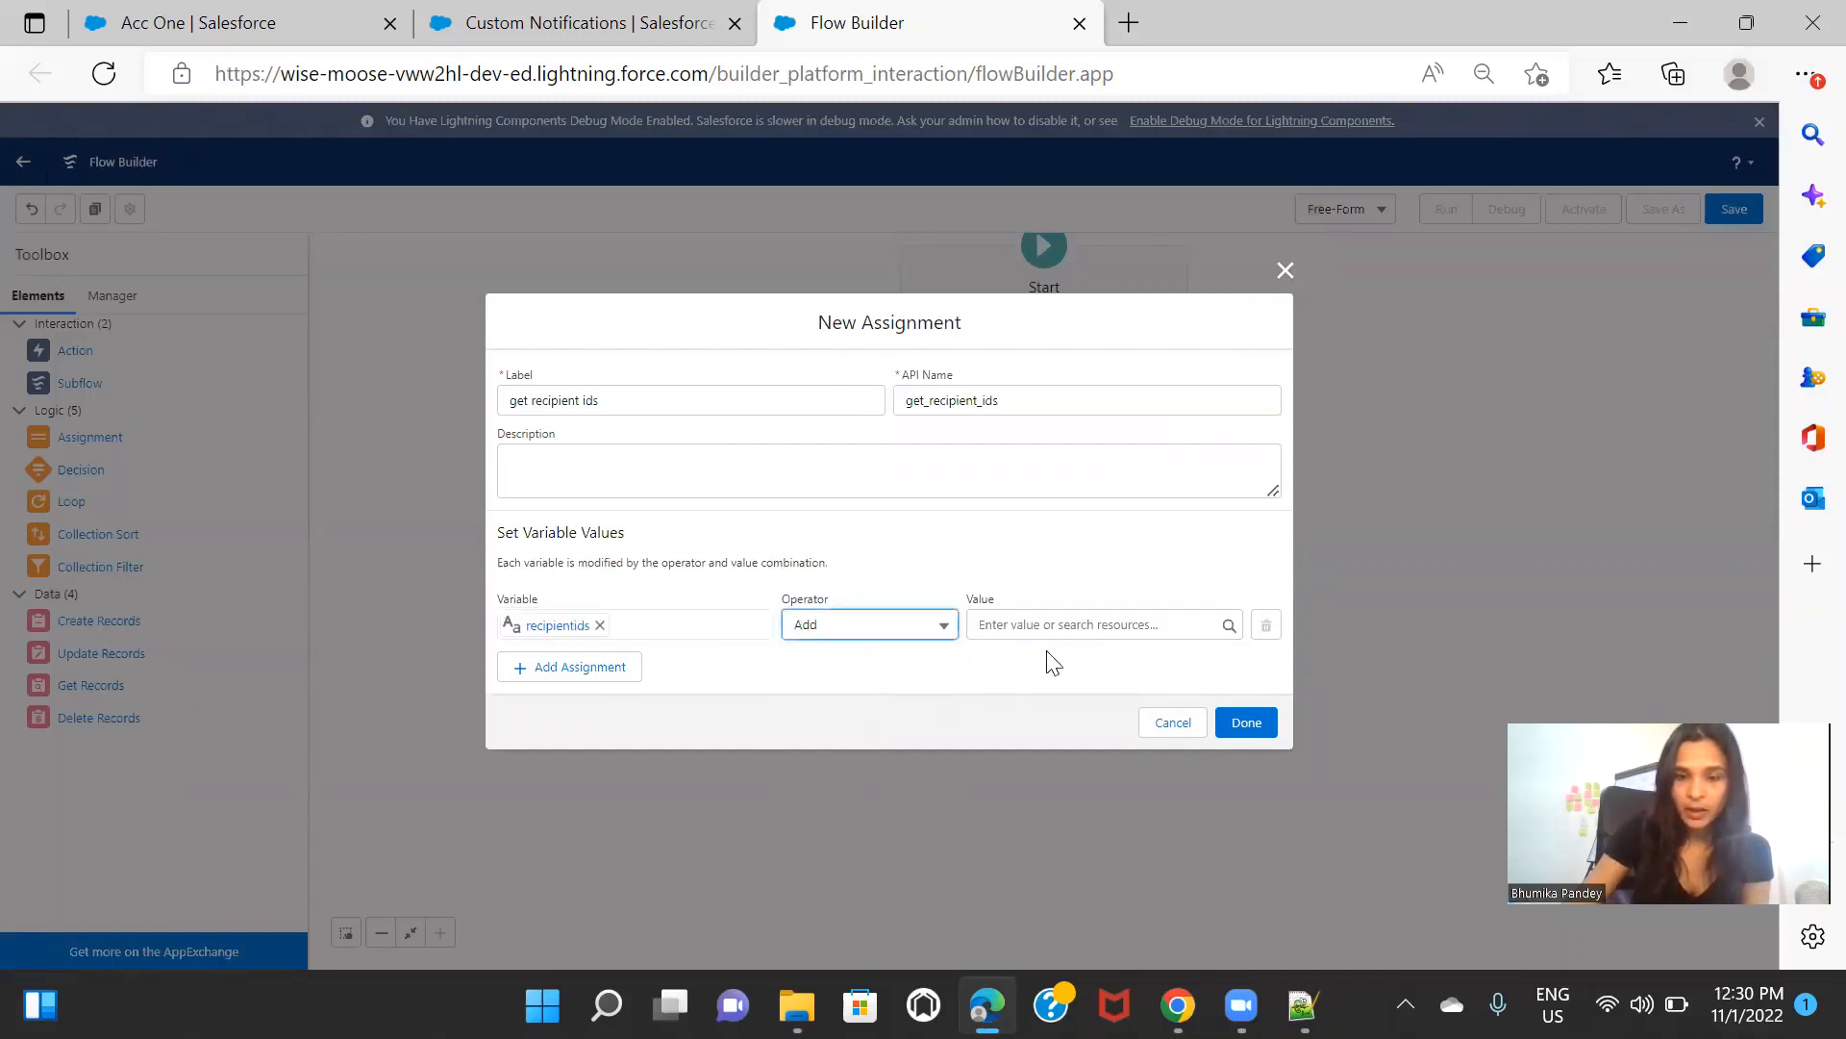
{"action": "left_click", "coordinate": [1079, 639]}
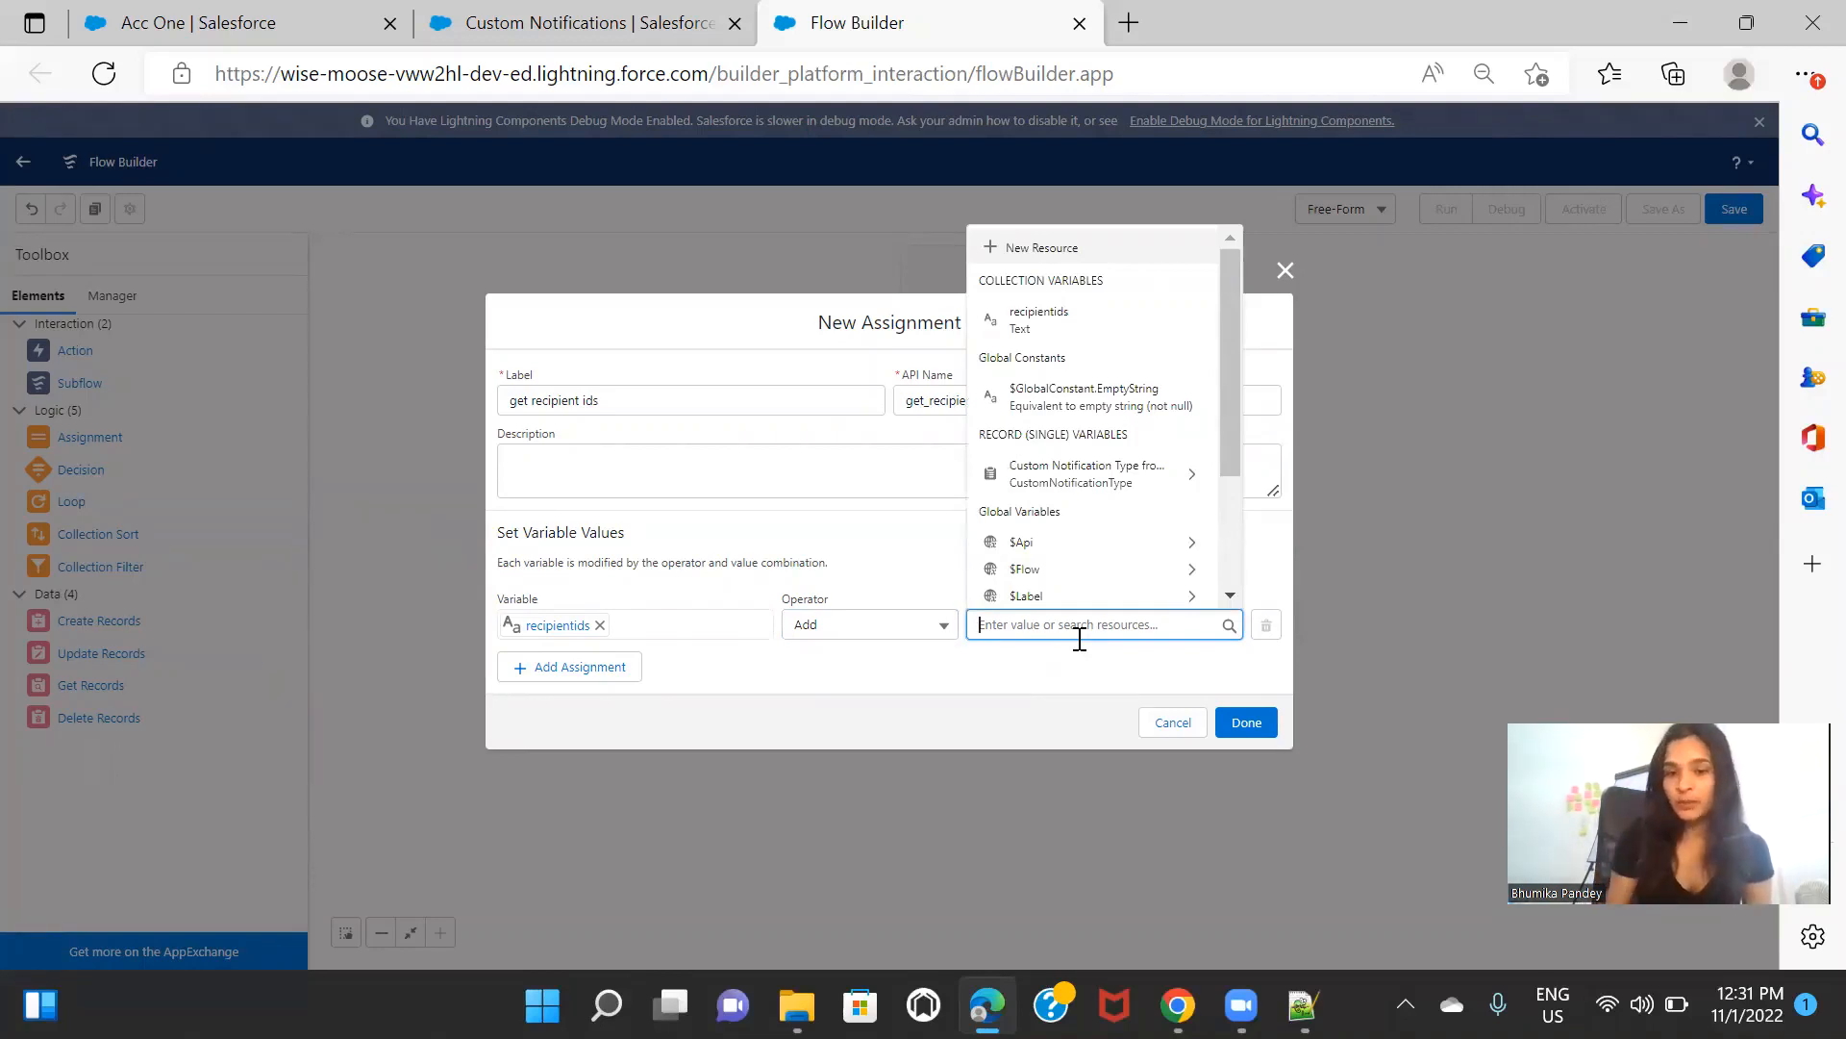
{"action": "type", "text": "re"}
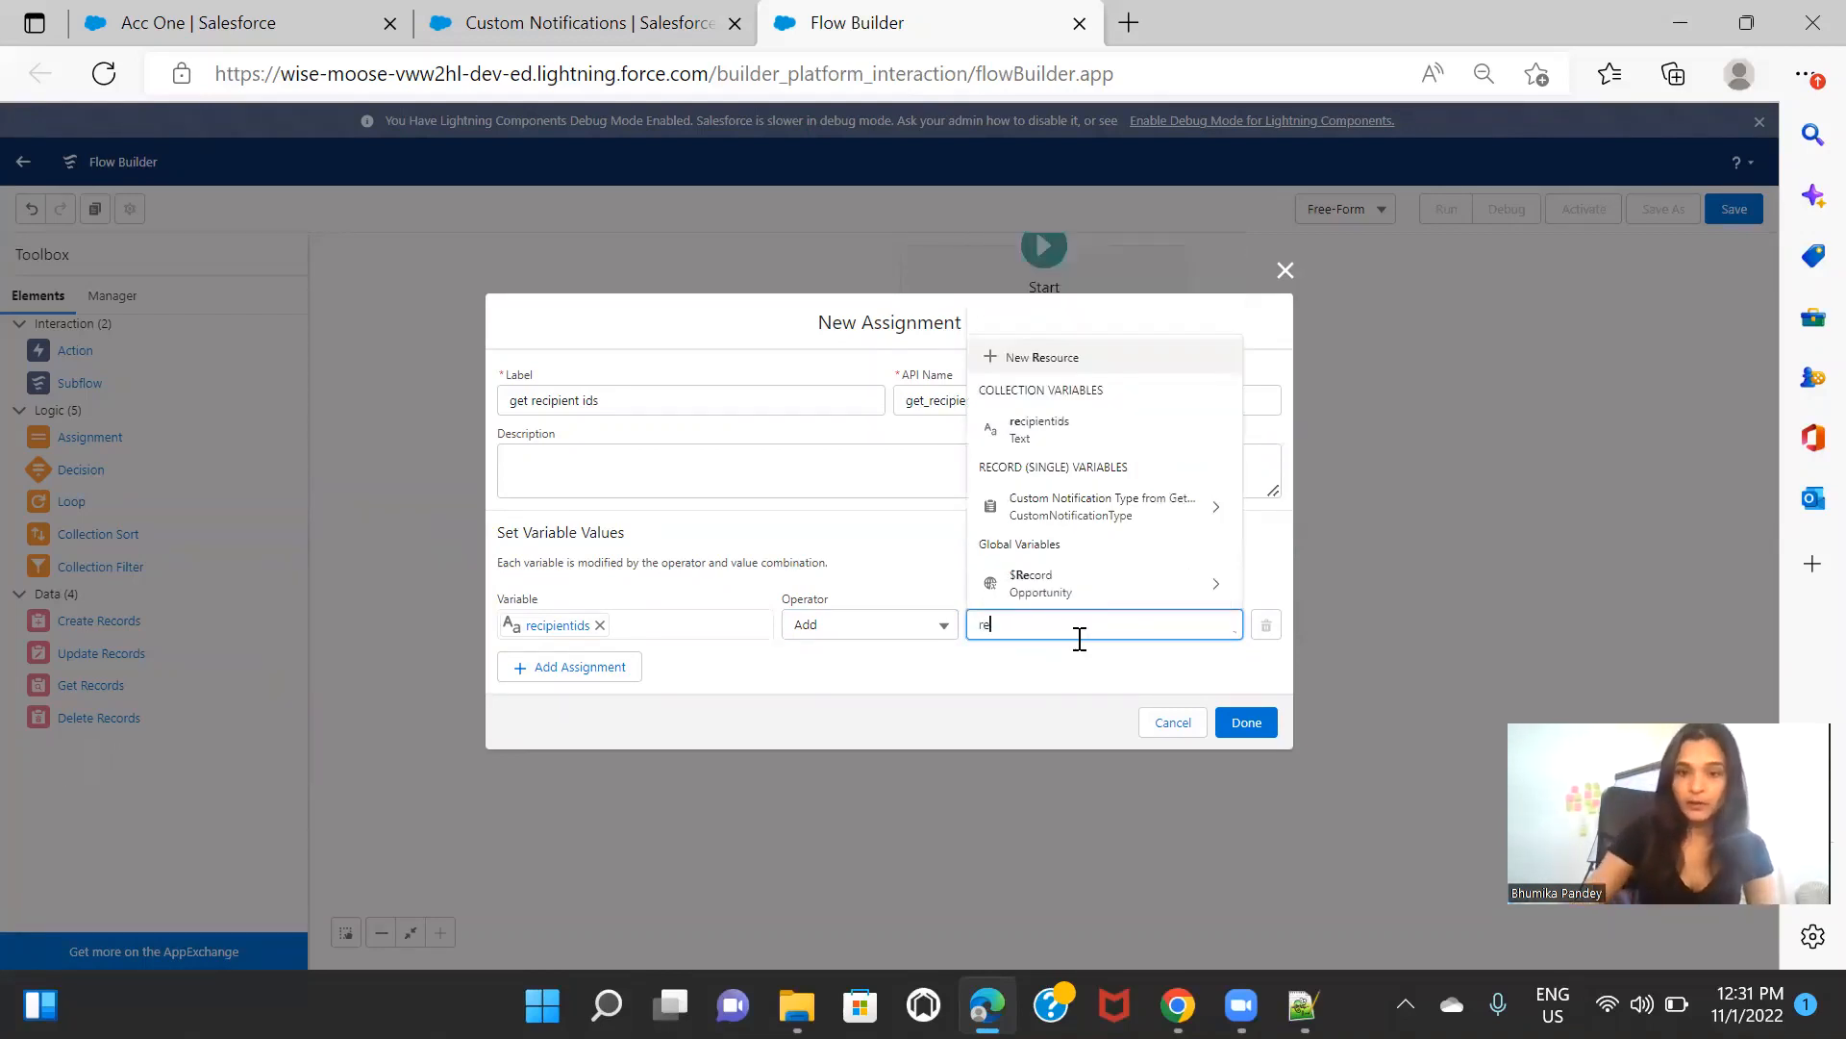
{"action": "left_click", "coordinate": [1121, 578]}
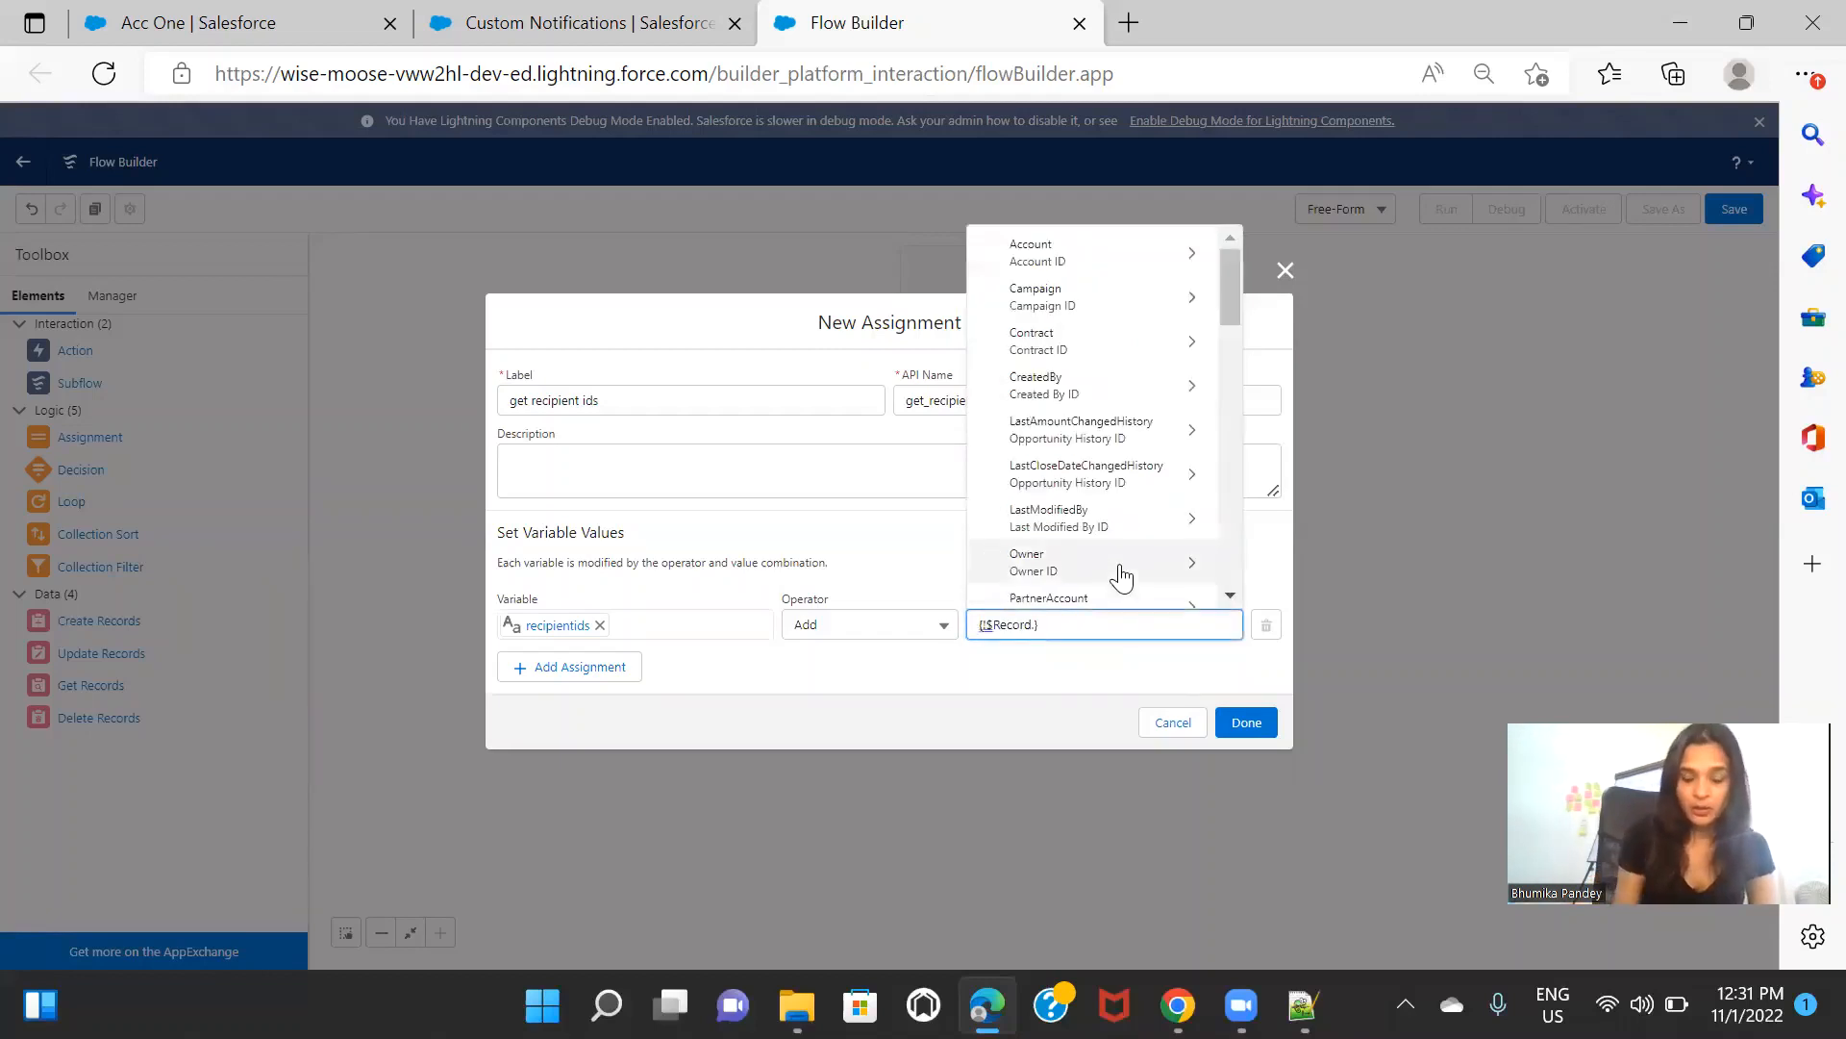
{"action": "type", "text": "own"}
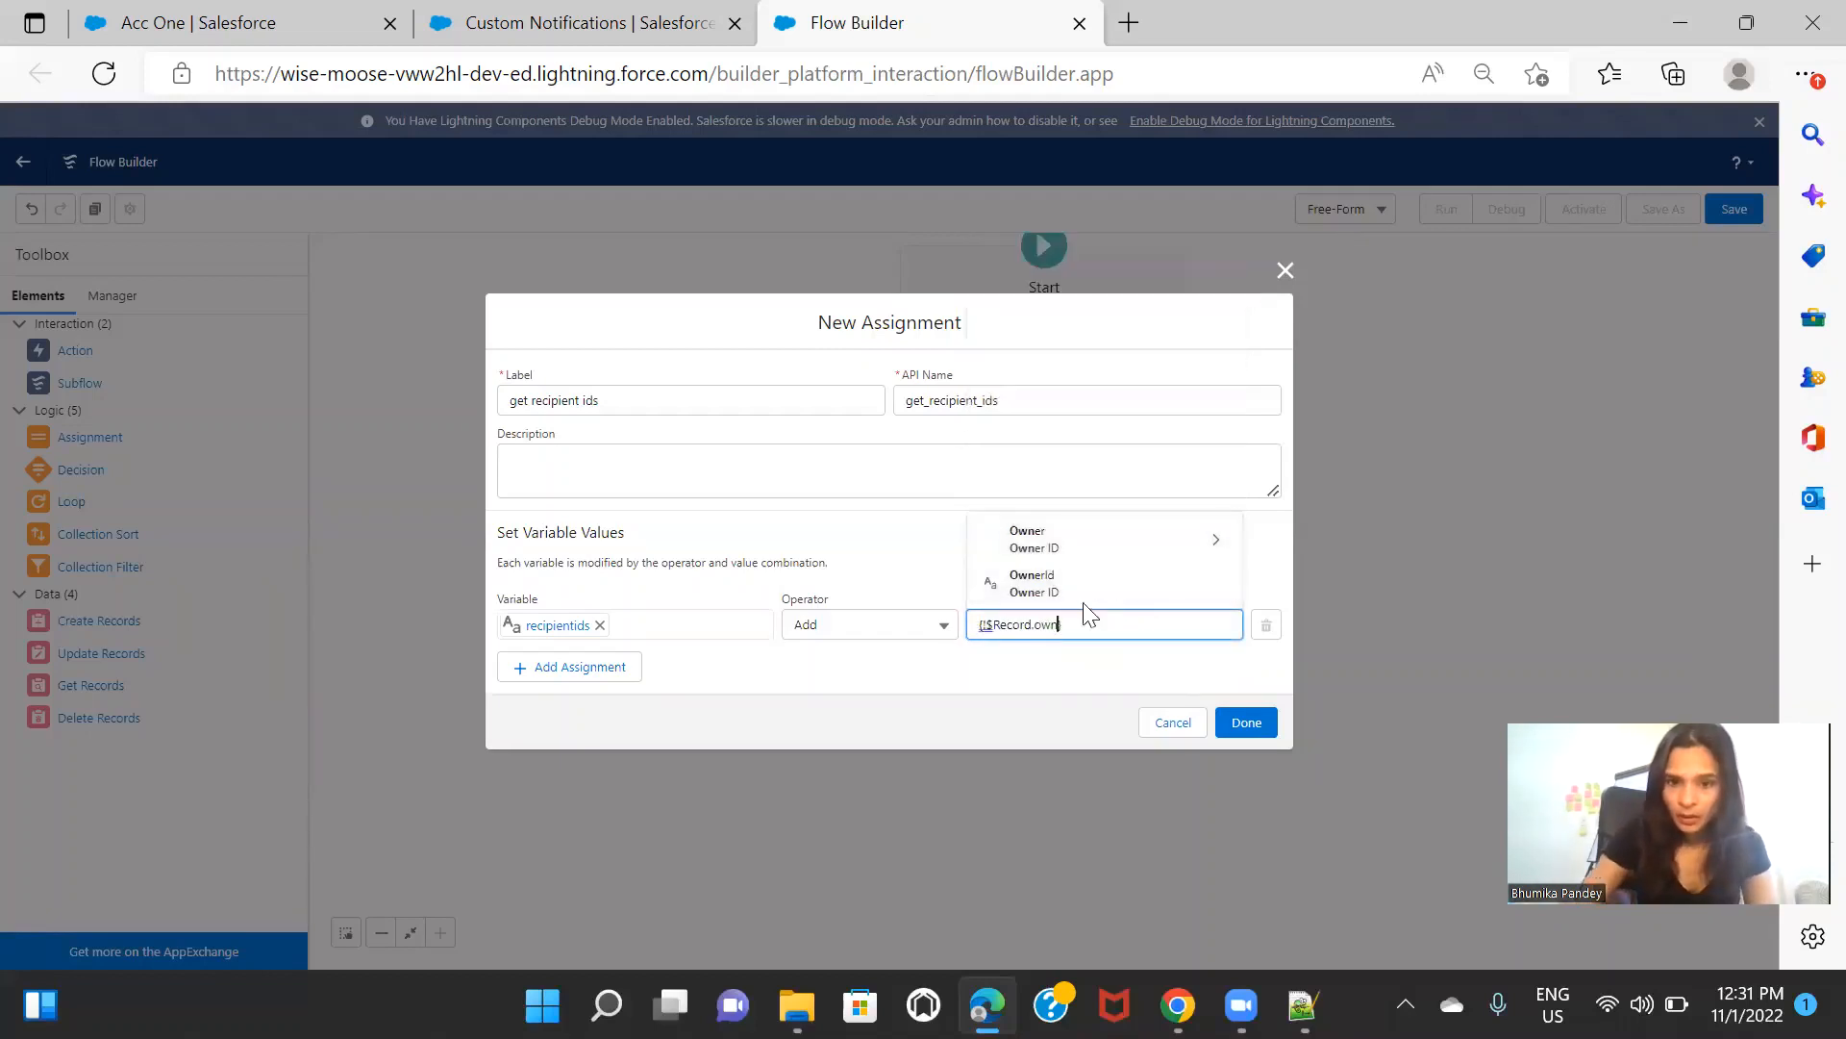
{"action": "left_click", "coordinate": [1075, 583]}
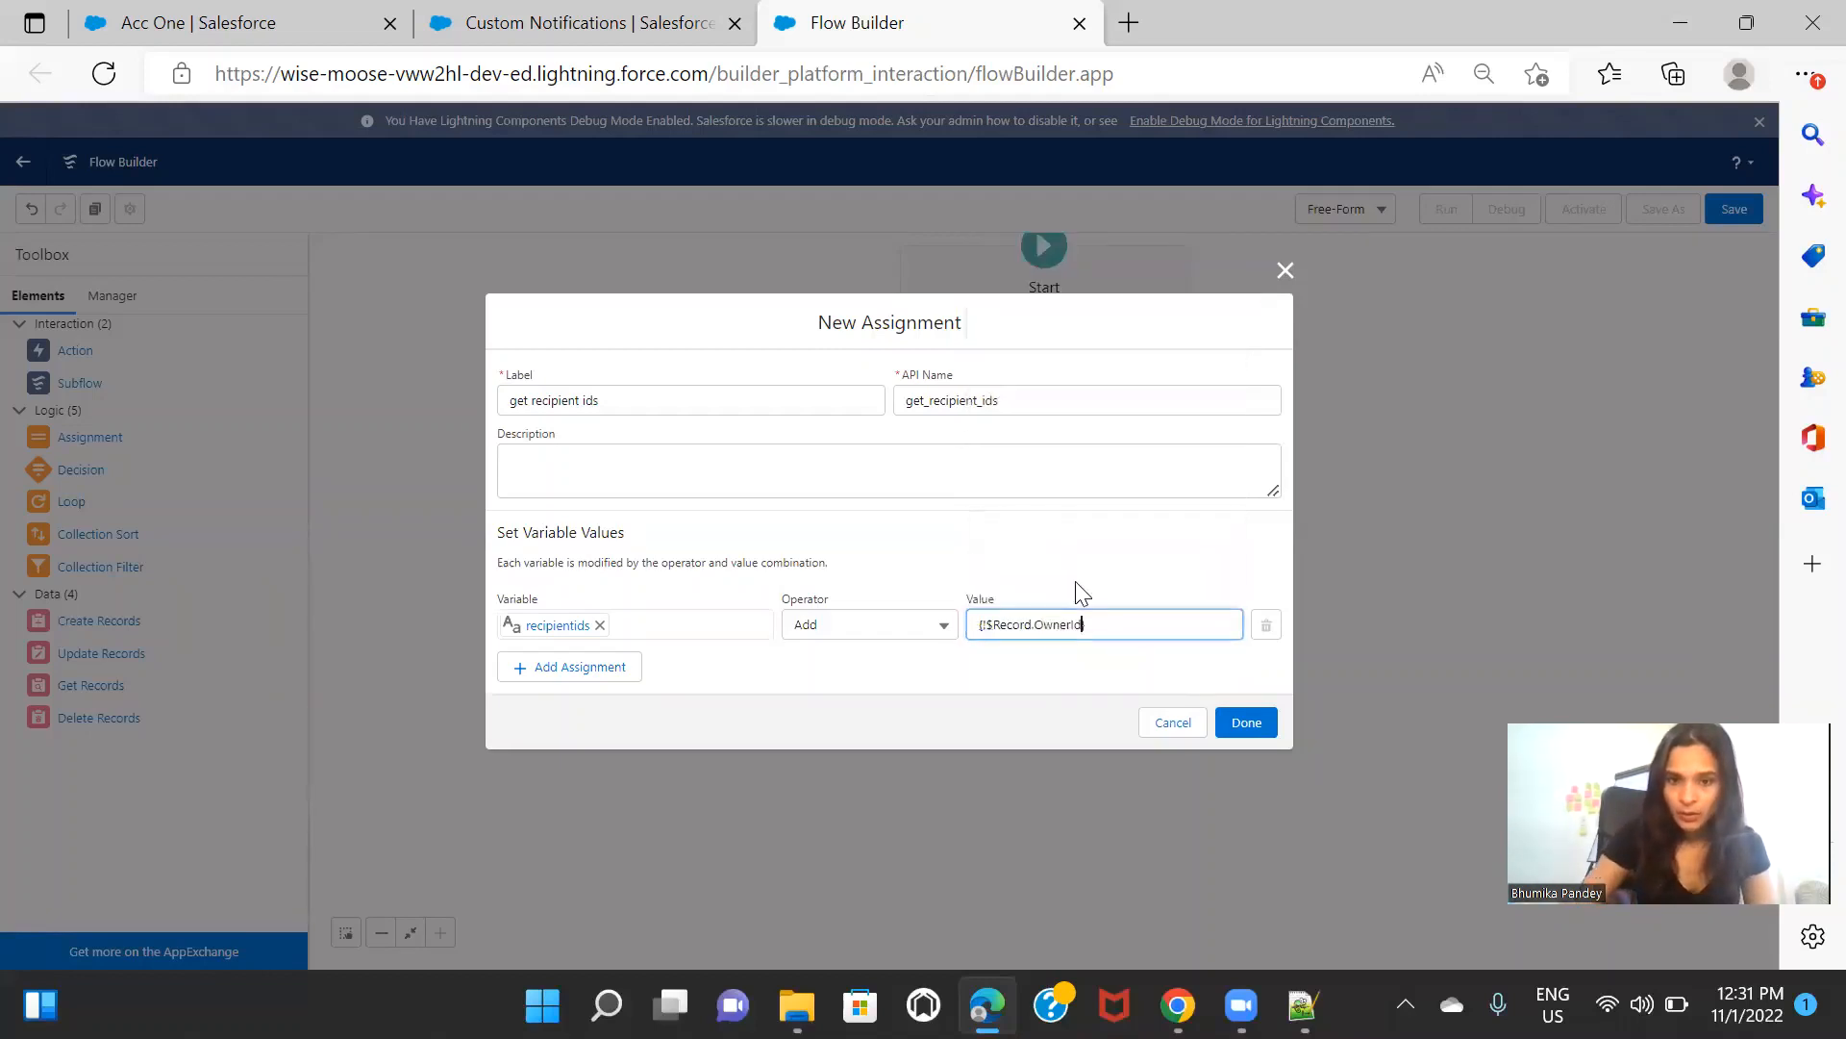
{"action": "left_click", "coordinate": [1134, 671]}
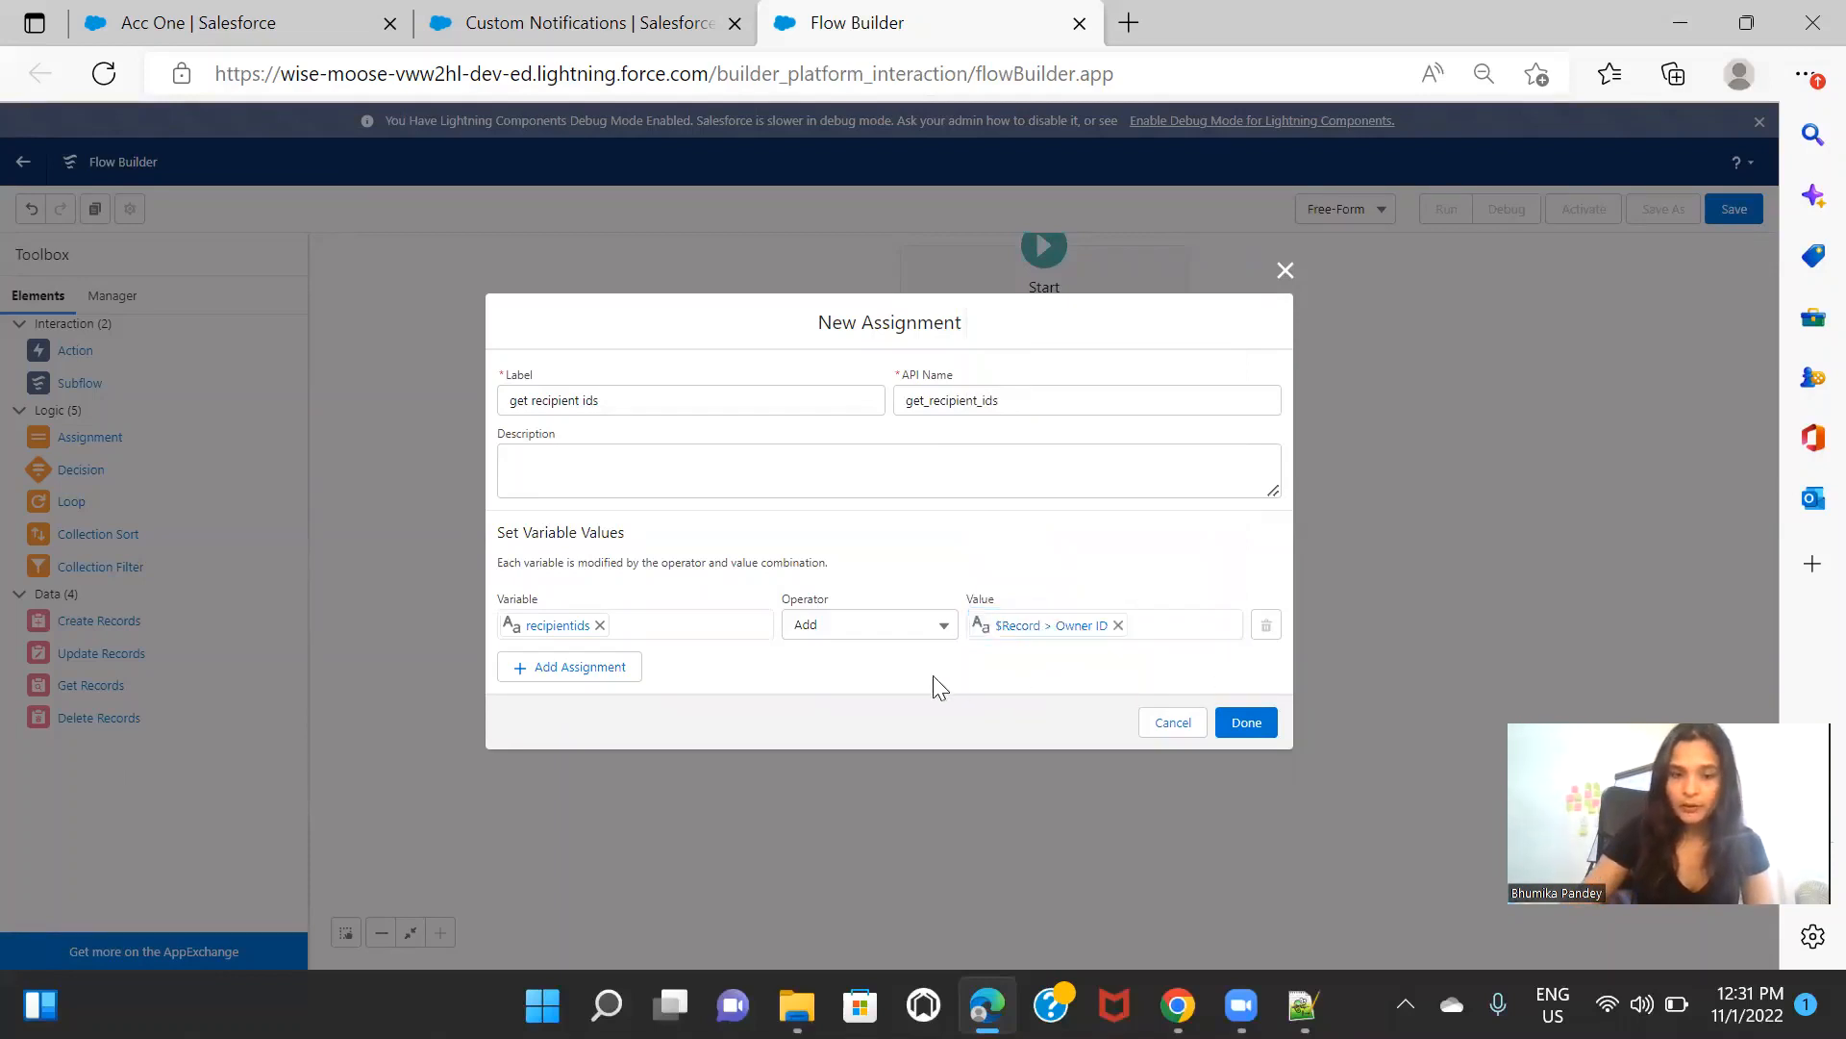
Step: Add a second assignment row using the recipientids variable with the Add operator
{"action": "left_click", "coordinate": [585, 671]}
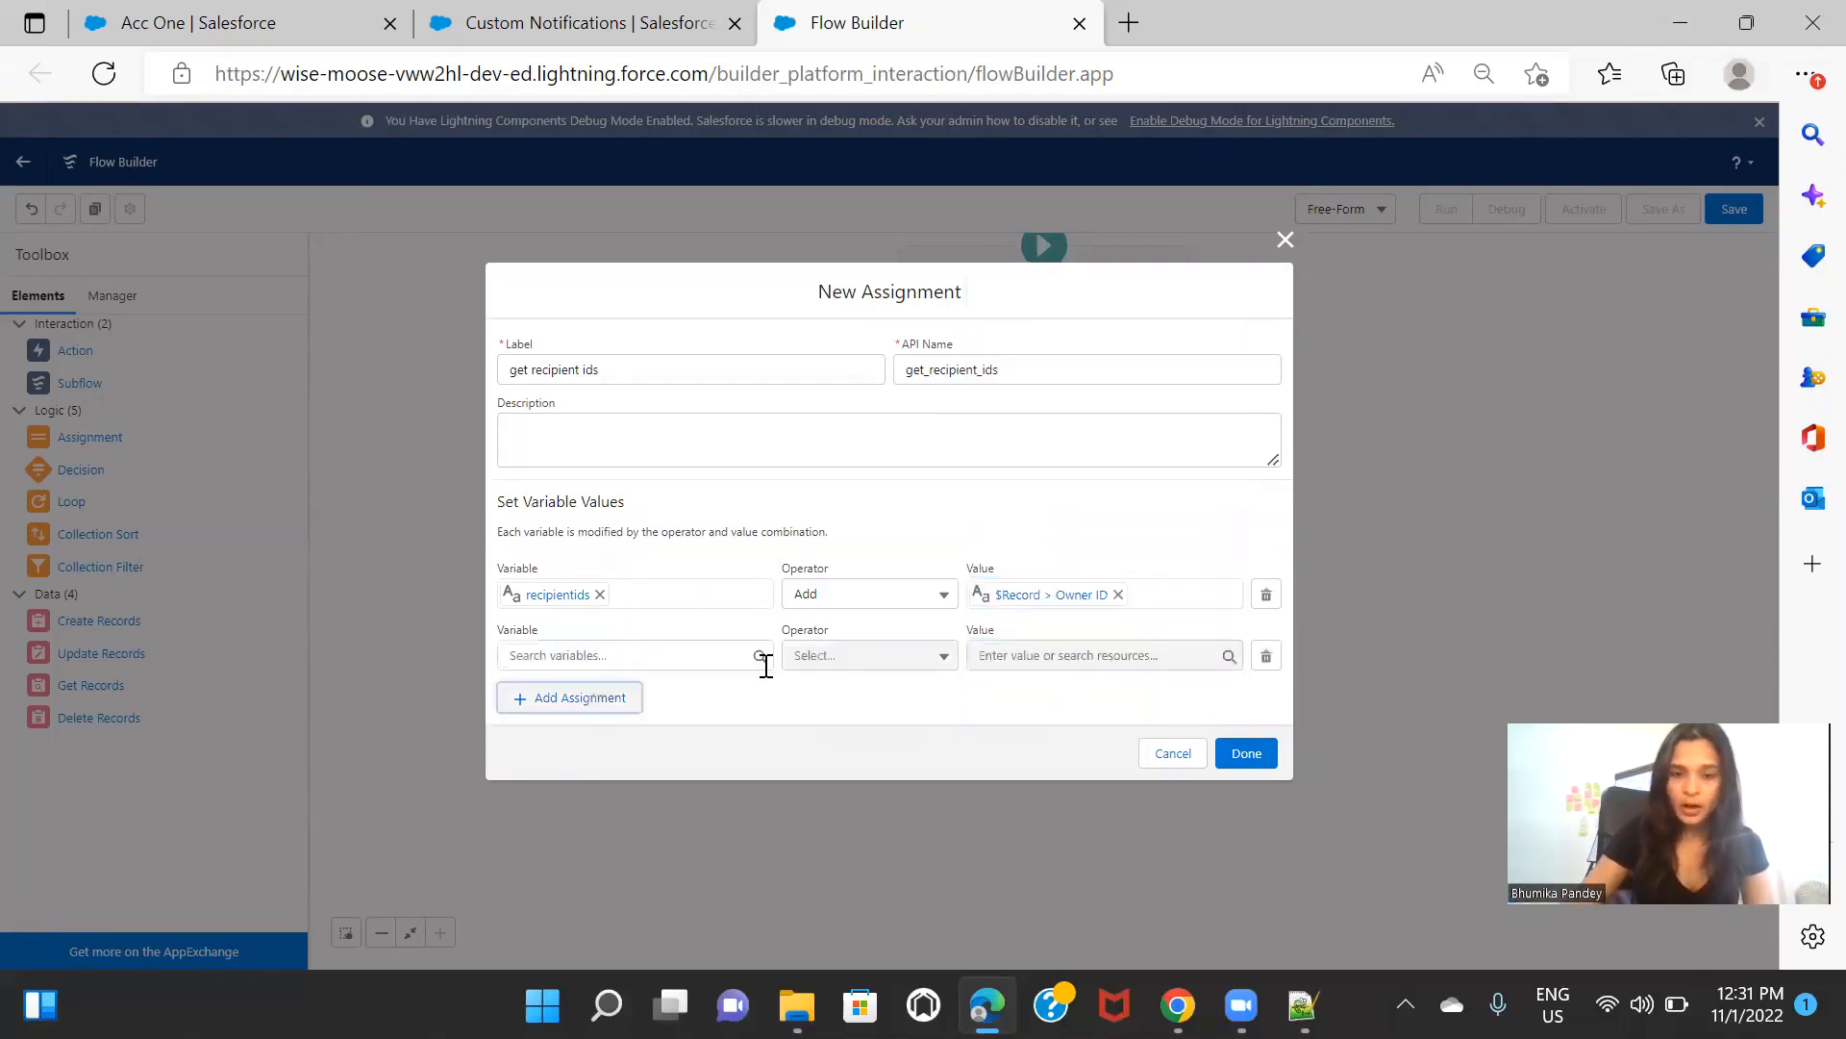
{"action": "left_click", "coordinate": [626, 657]}
{"action": "type", "text": "reci"}
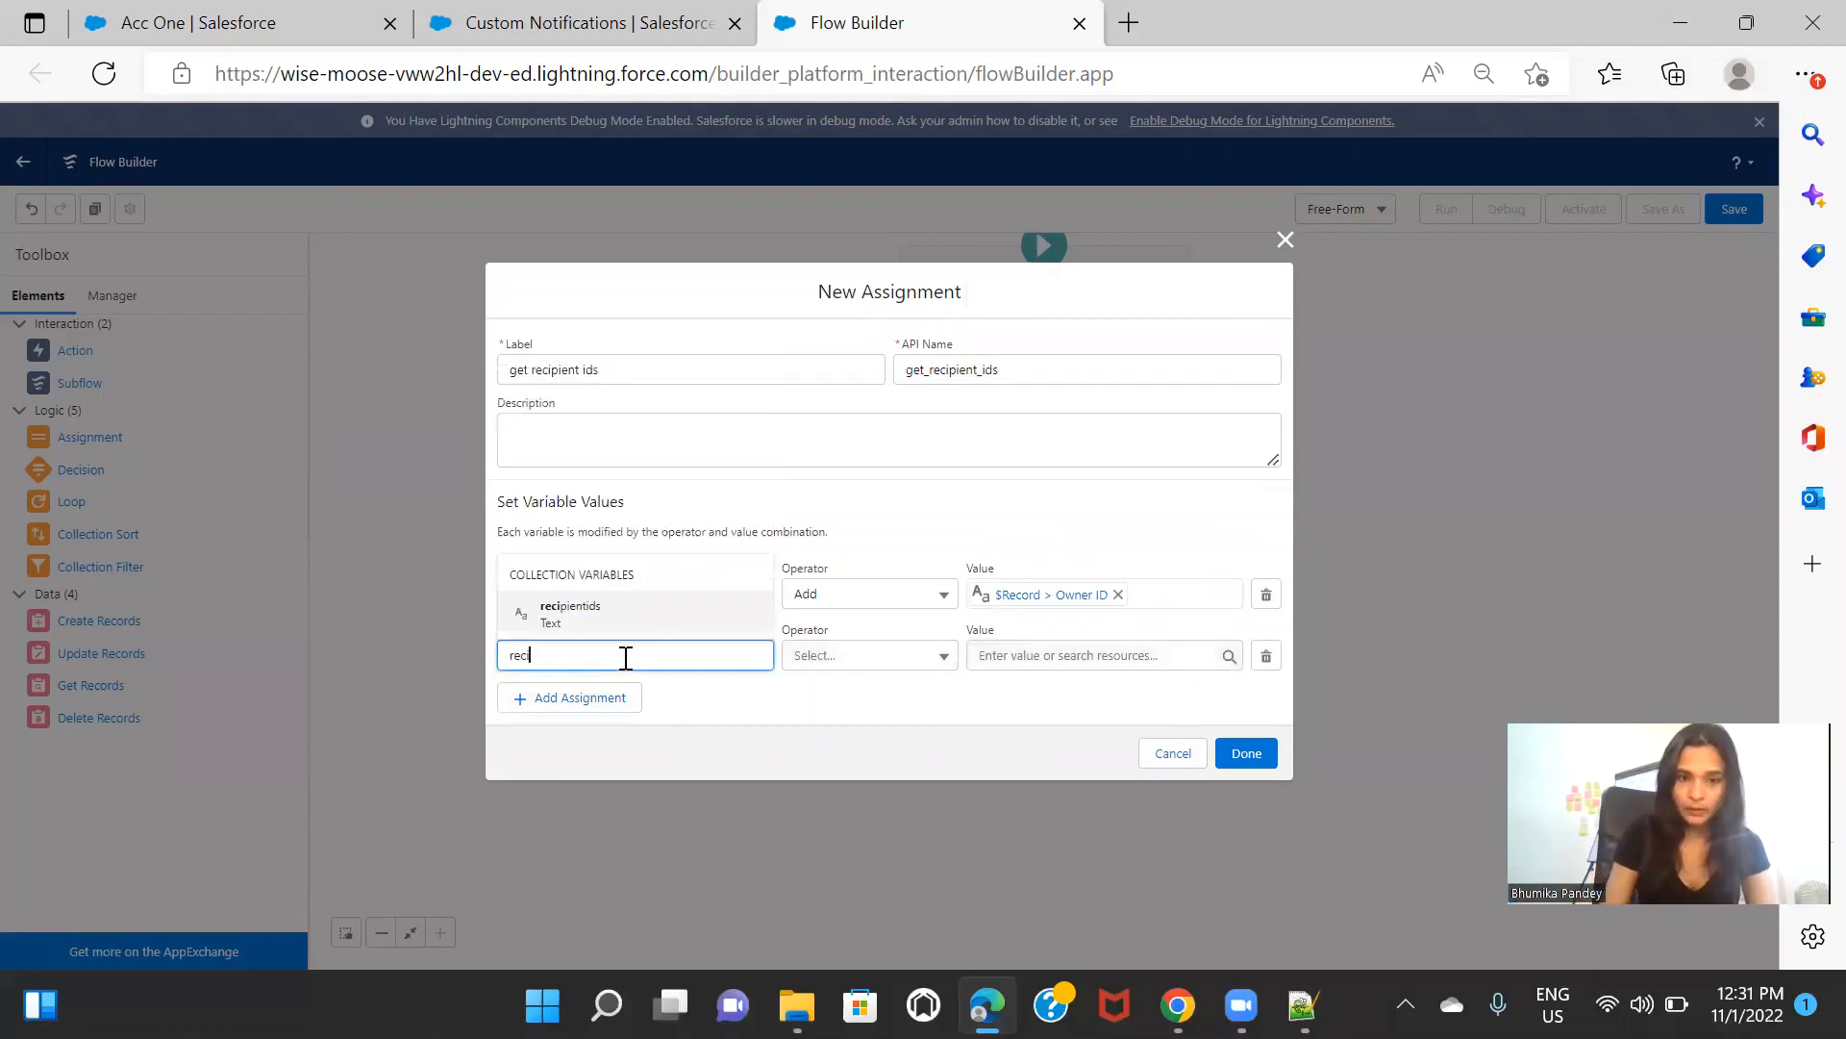
{"action": "left_click", "coordinate": [678, 613]}
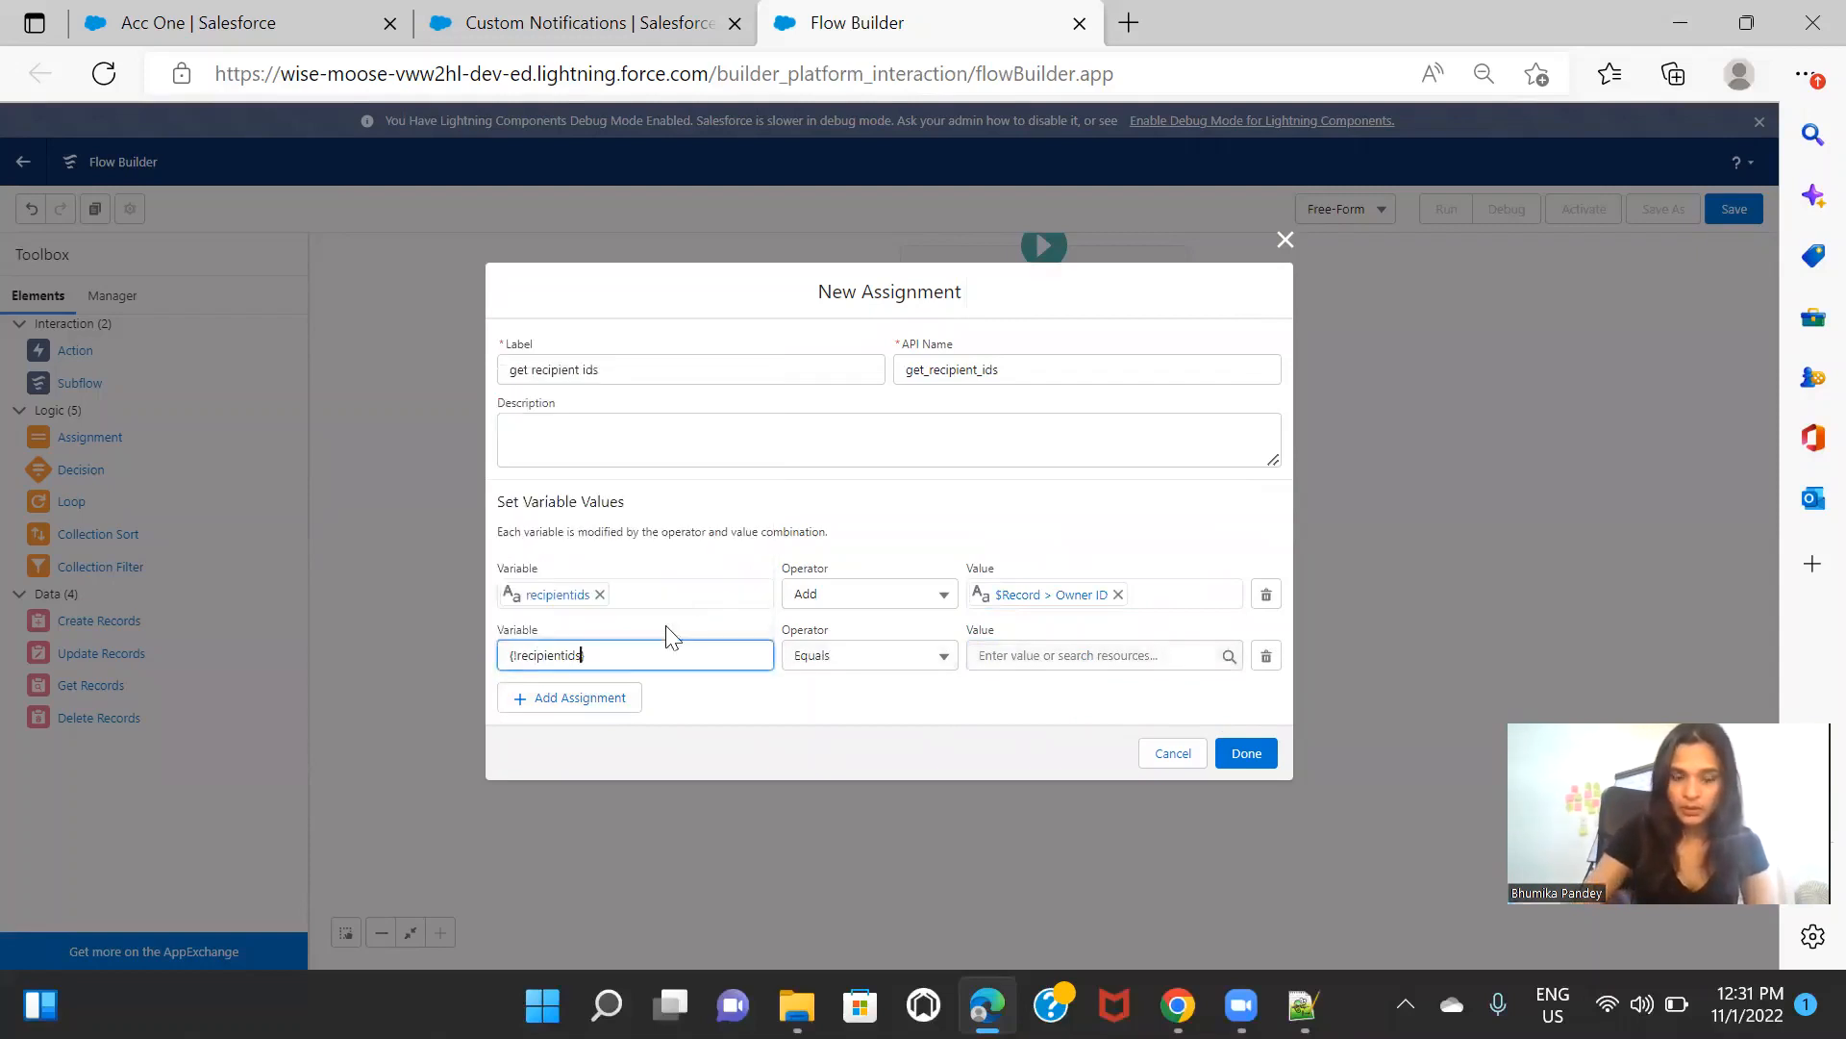
{"action": "left_click", "coordinate": [911, 669]}
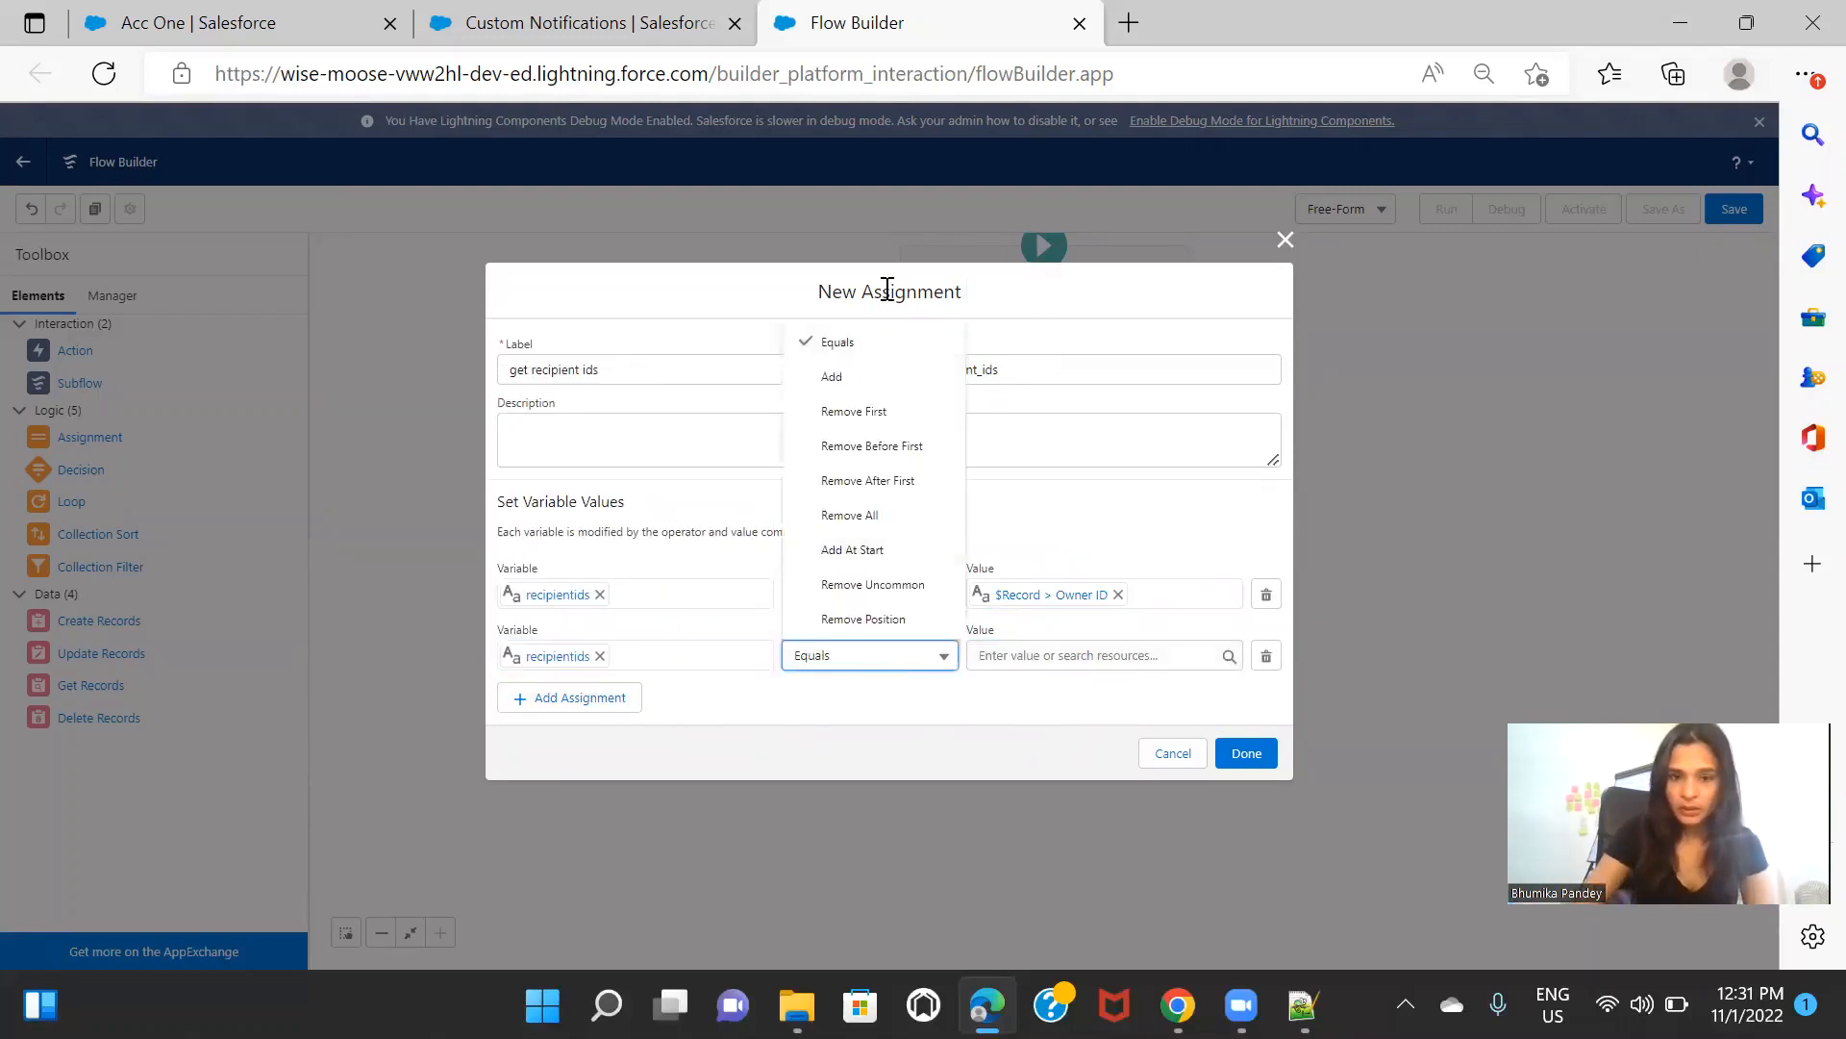
{"action": "left_click", "coordinate": [846, 377]}
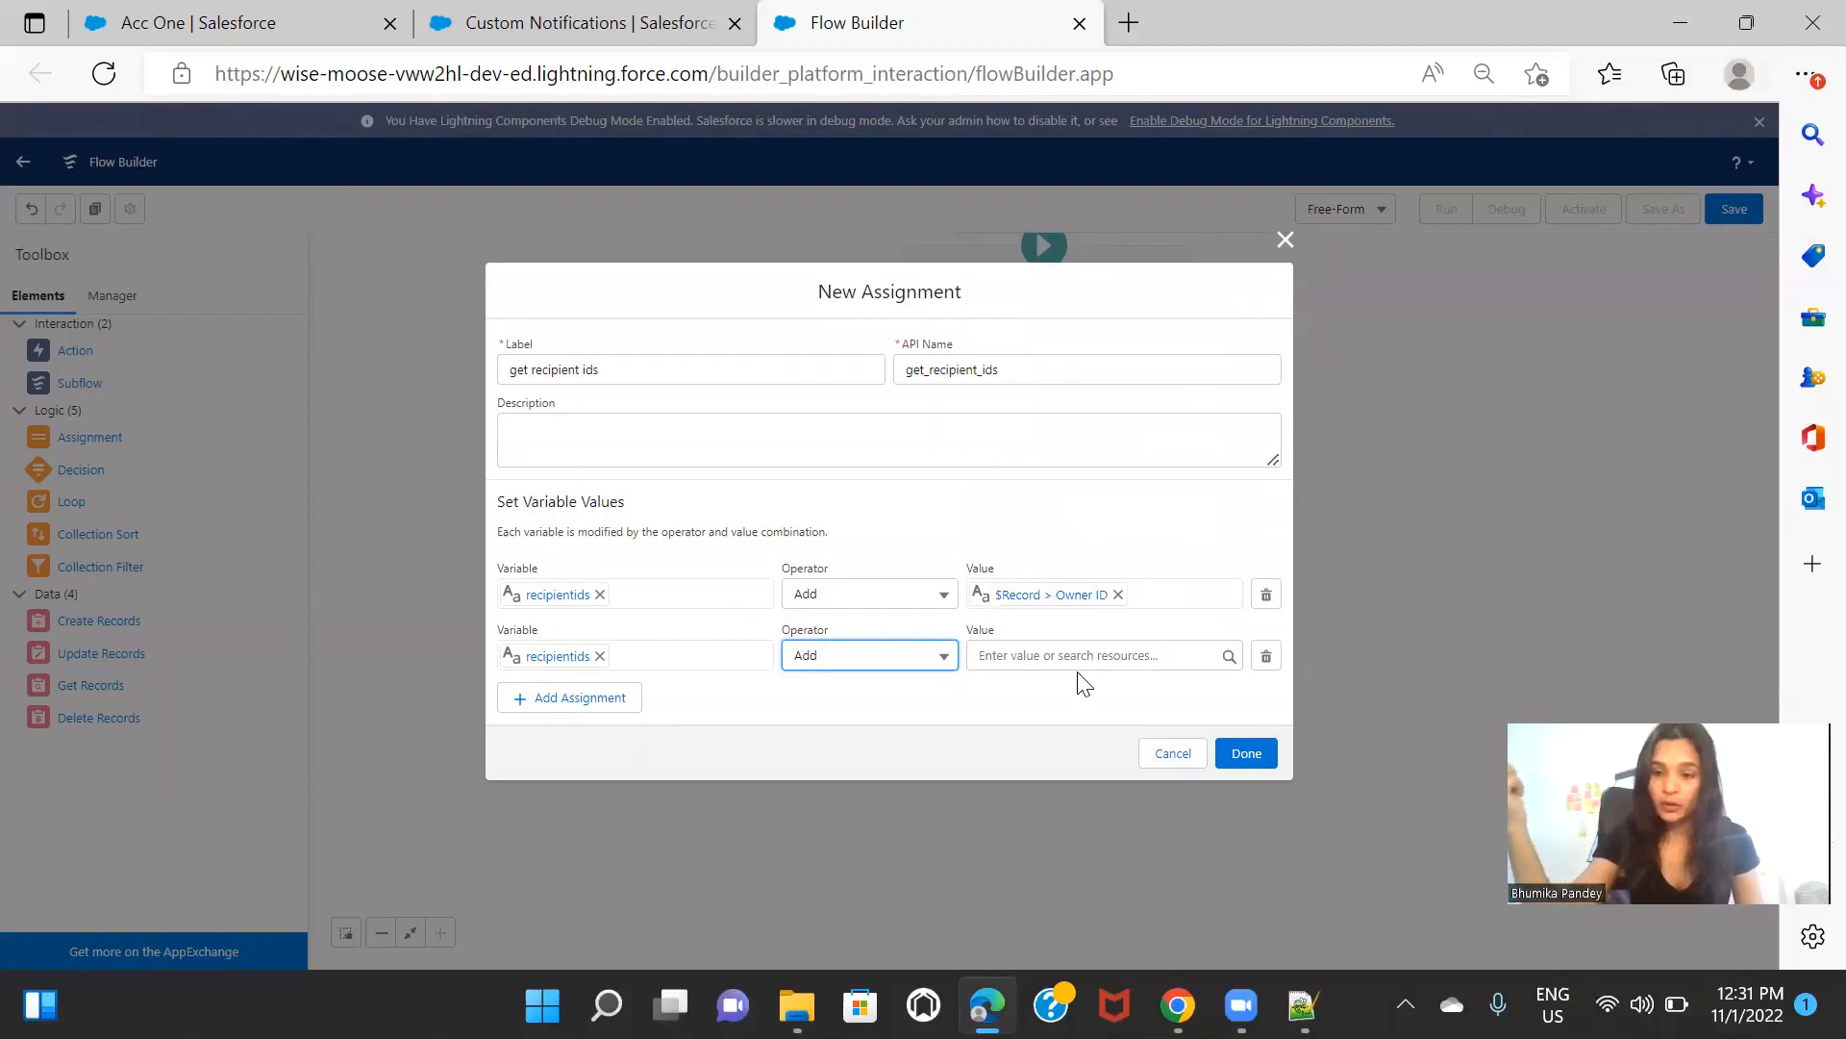
Step: Set the second row's value to $Record > Account ID > Owner ID, confirm the assignment, and connect Get Notification Records to it
{"action": "left_click", "coordinate": [1099, 653]}
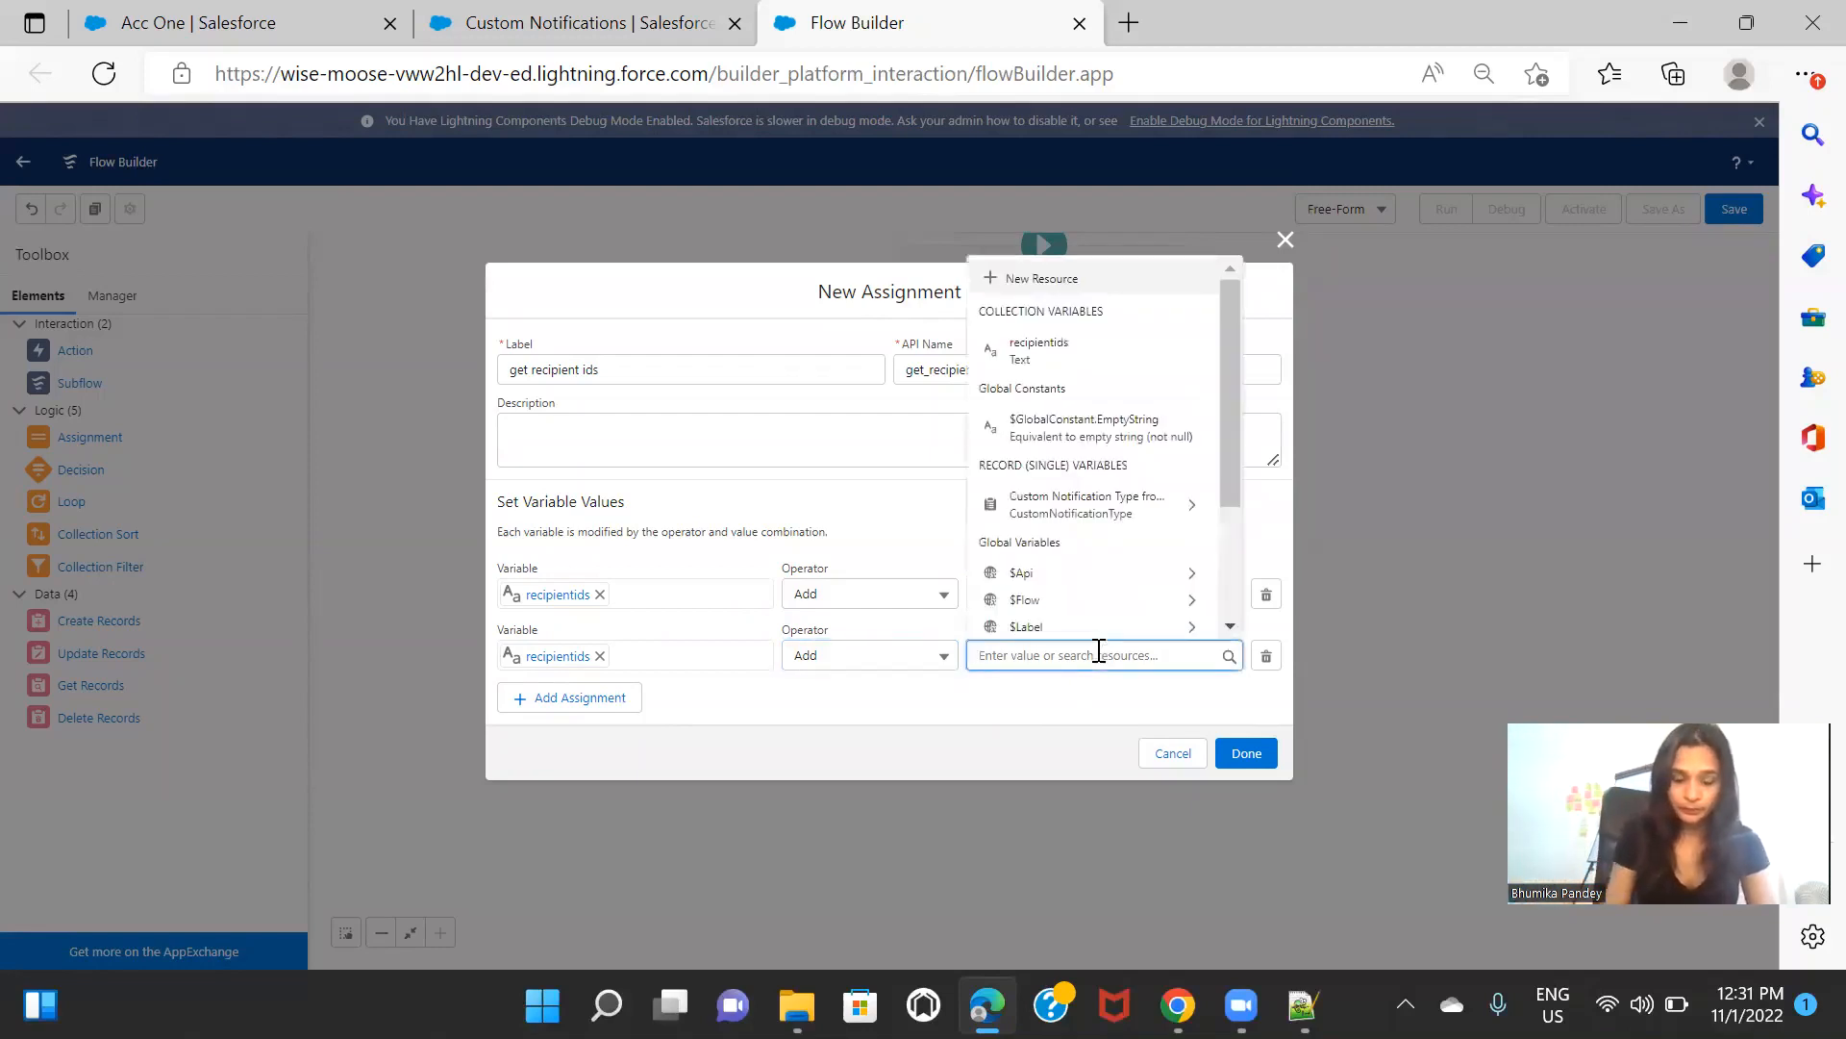
{"action": "type", "text": "re"}
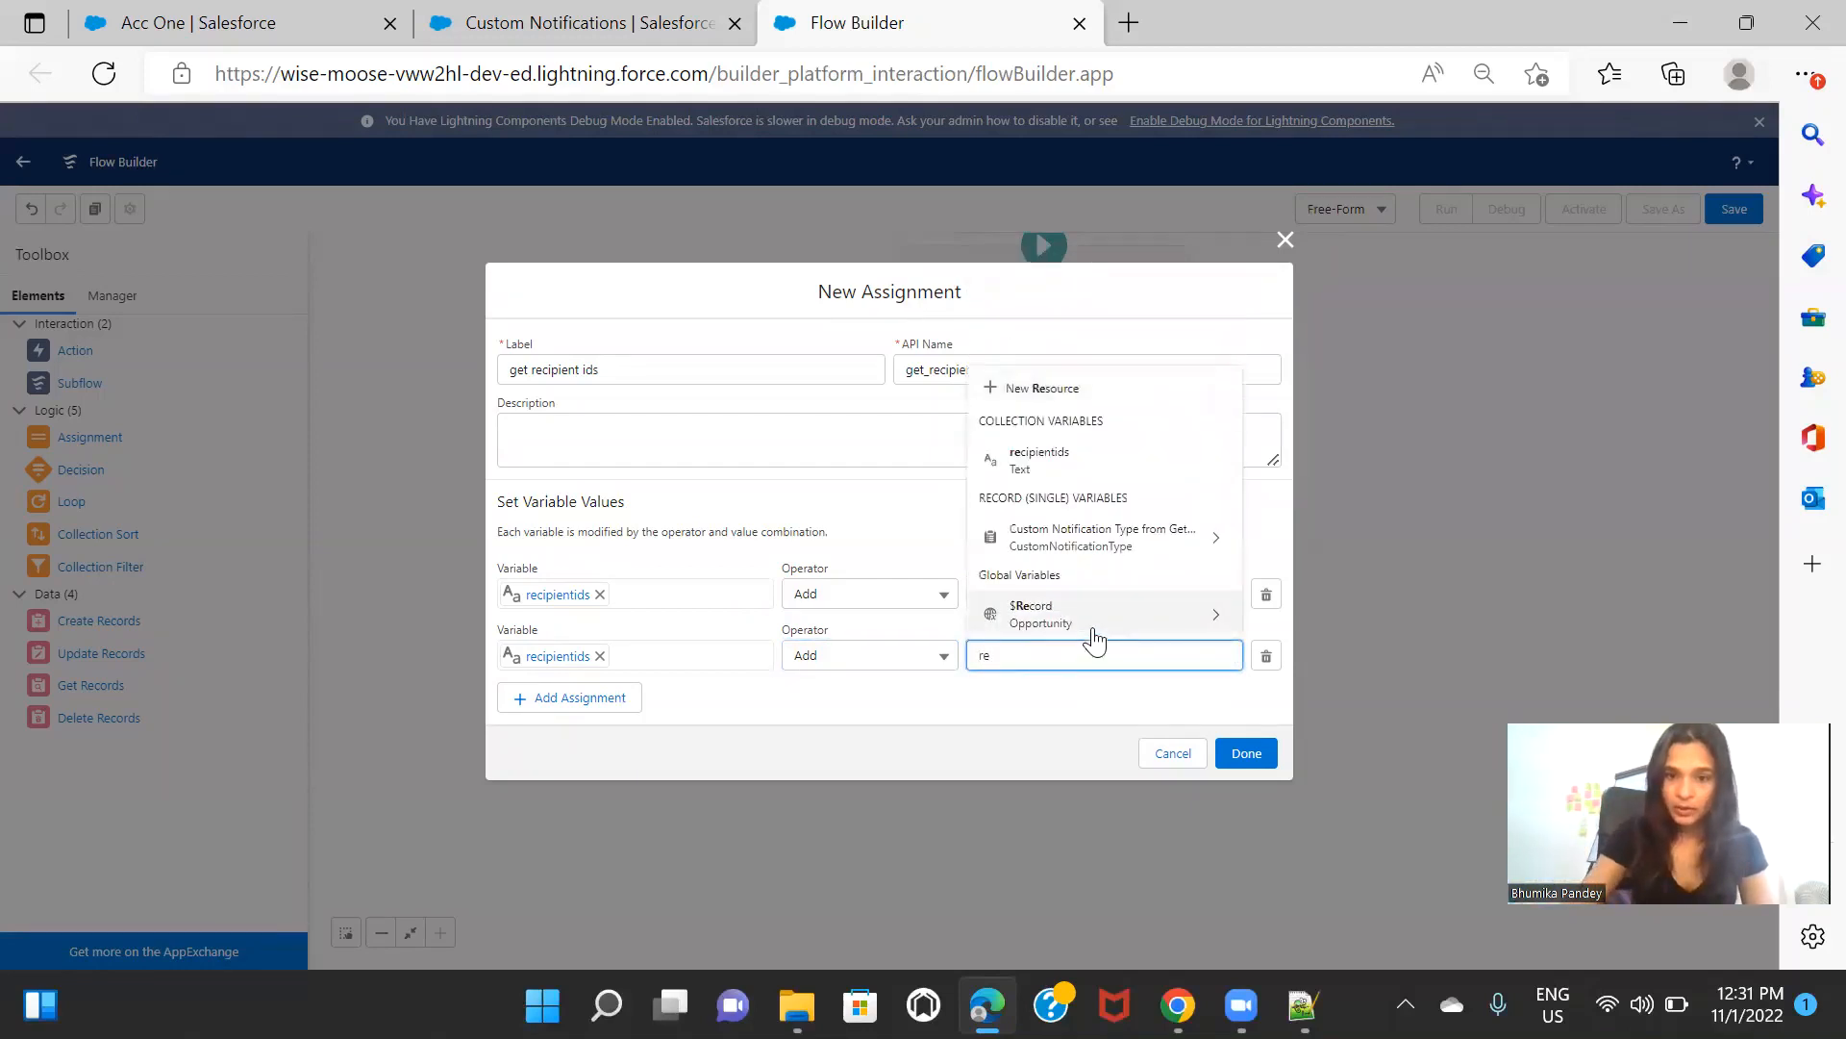
{"action": "left_click", "coordinate": [1094, 625]}
{"action": "type", "text": "acc"}
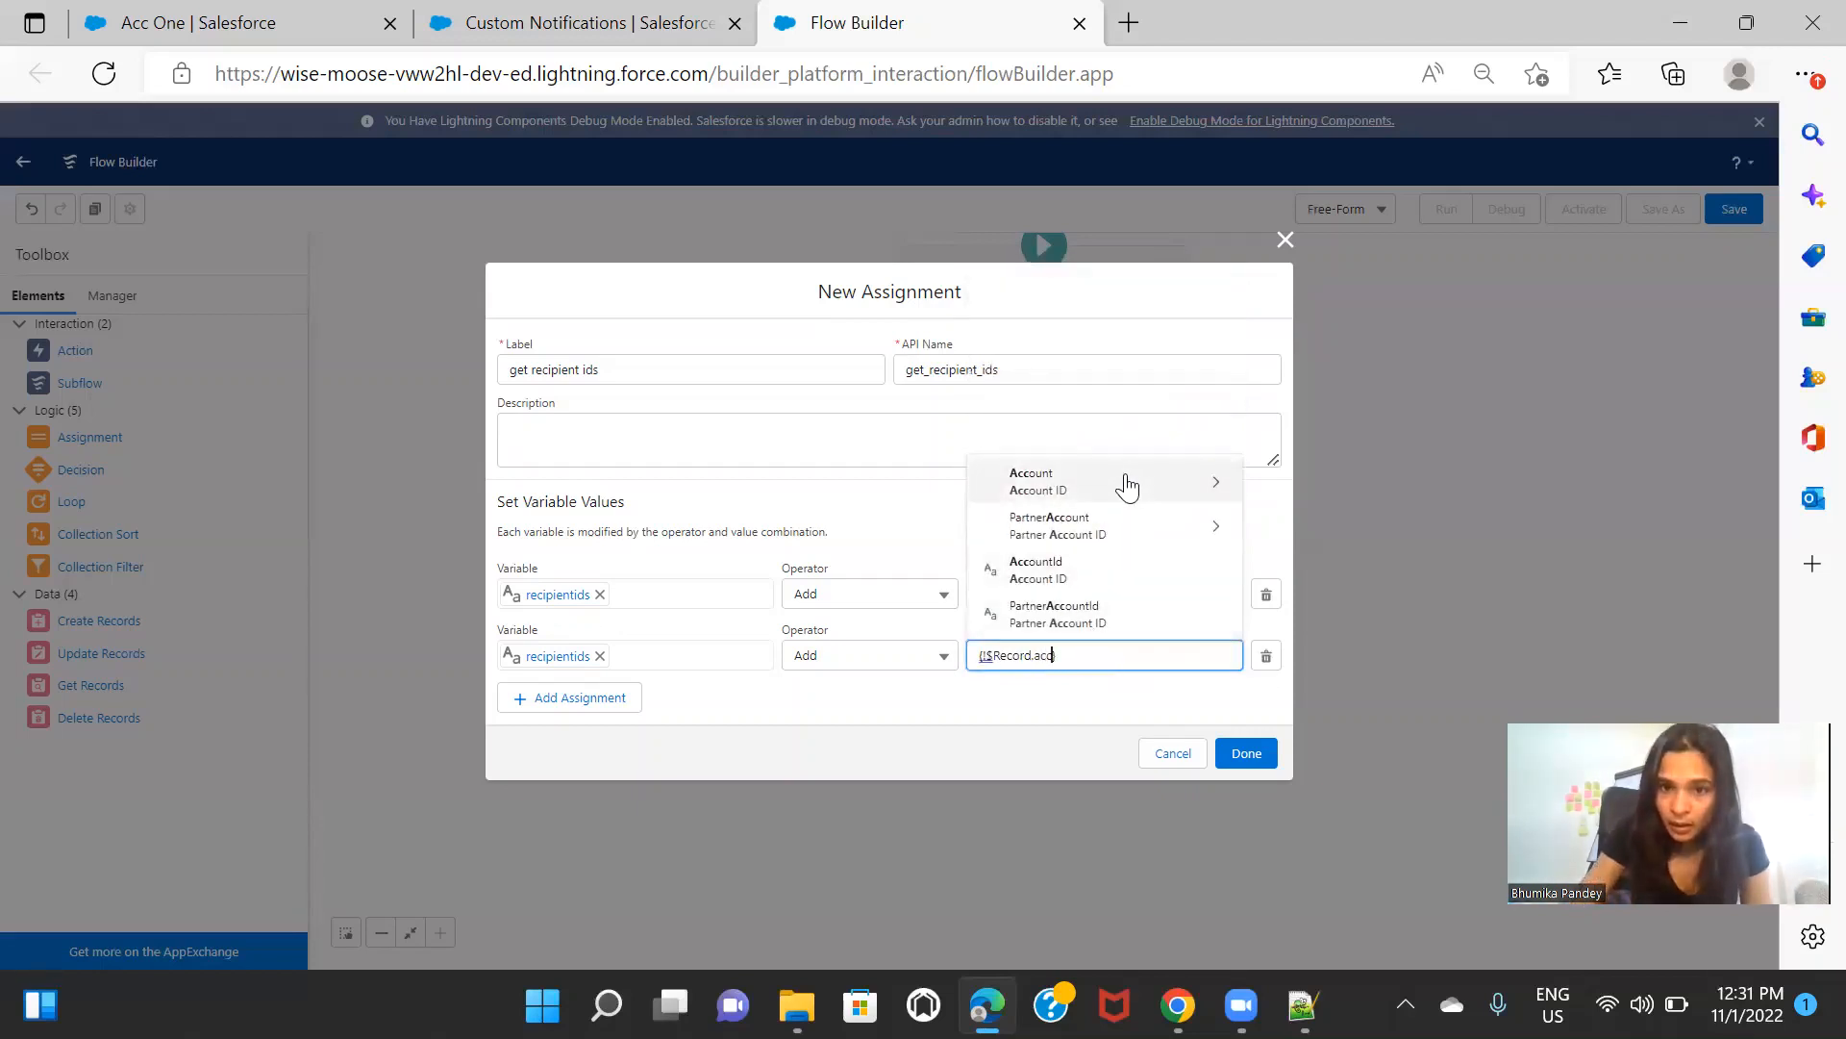
{"action": "left_click", "coordinate": [1127, 485]}
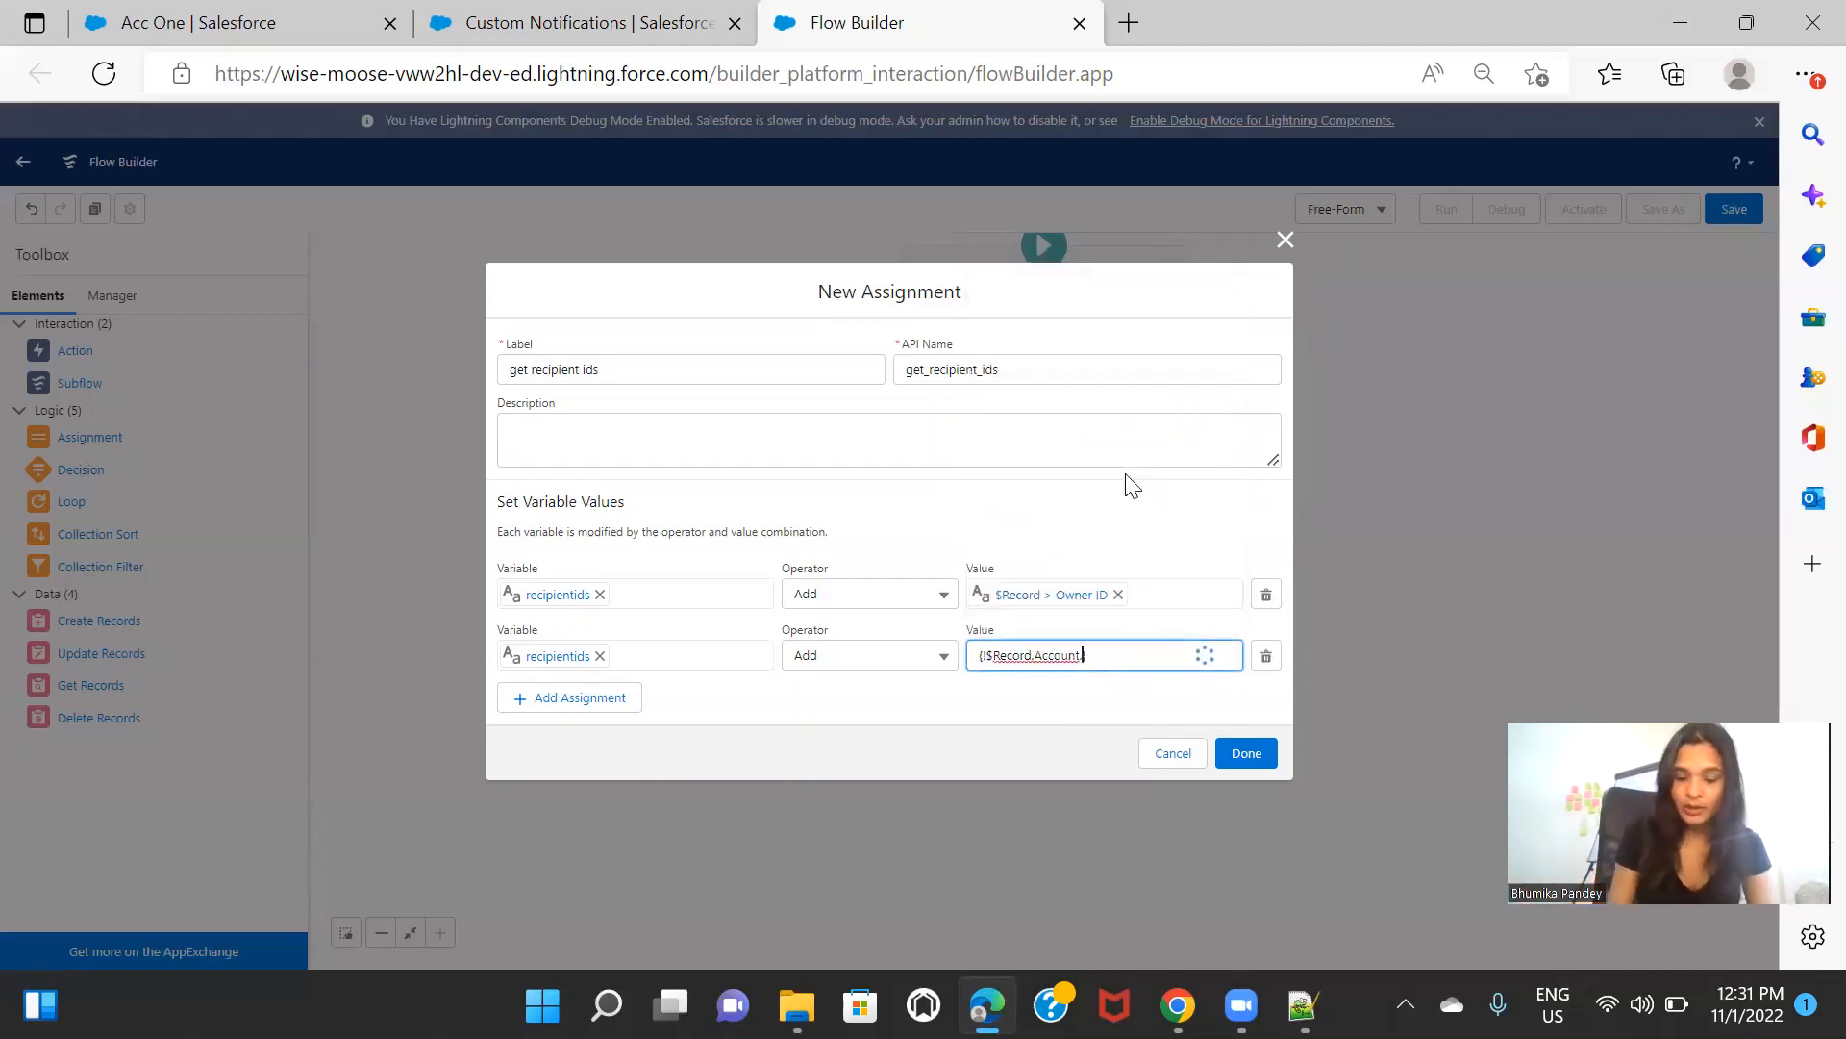
{"action": "type", "text": "Ow"}
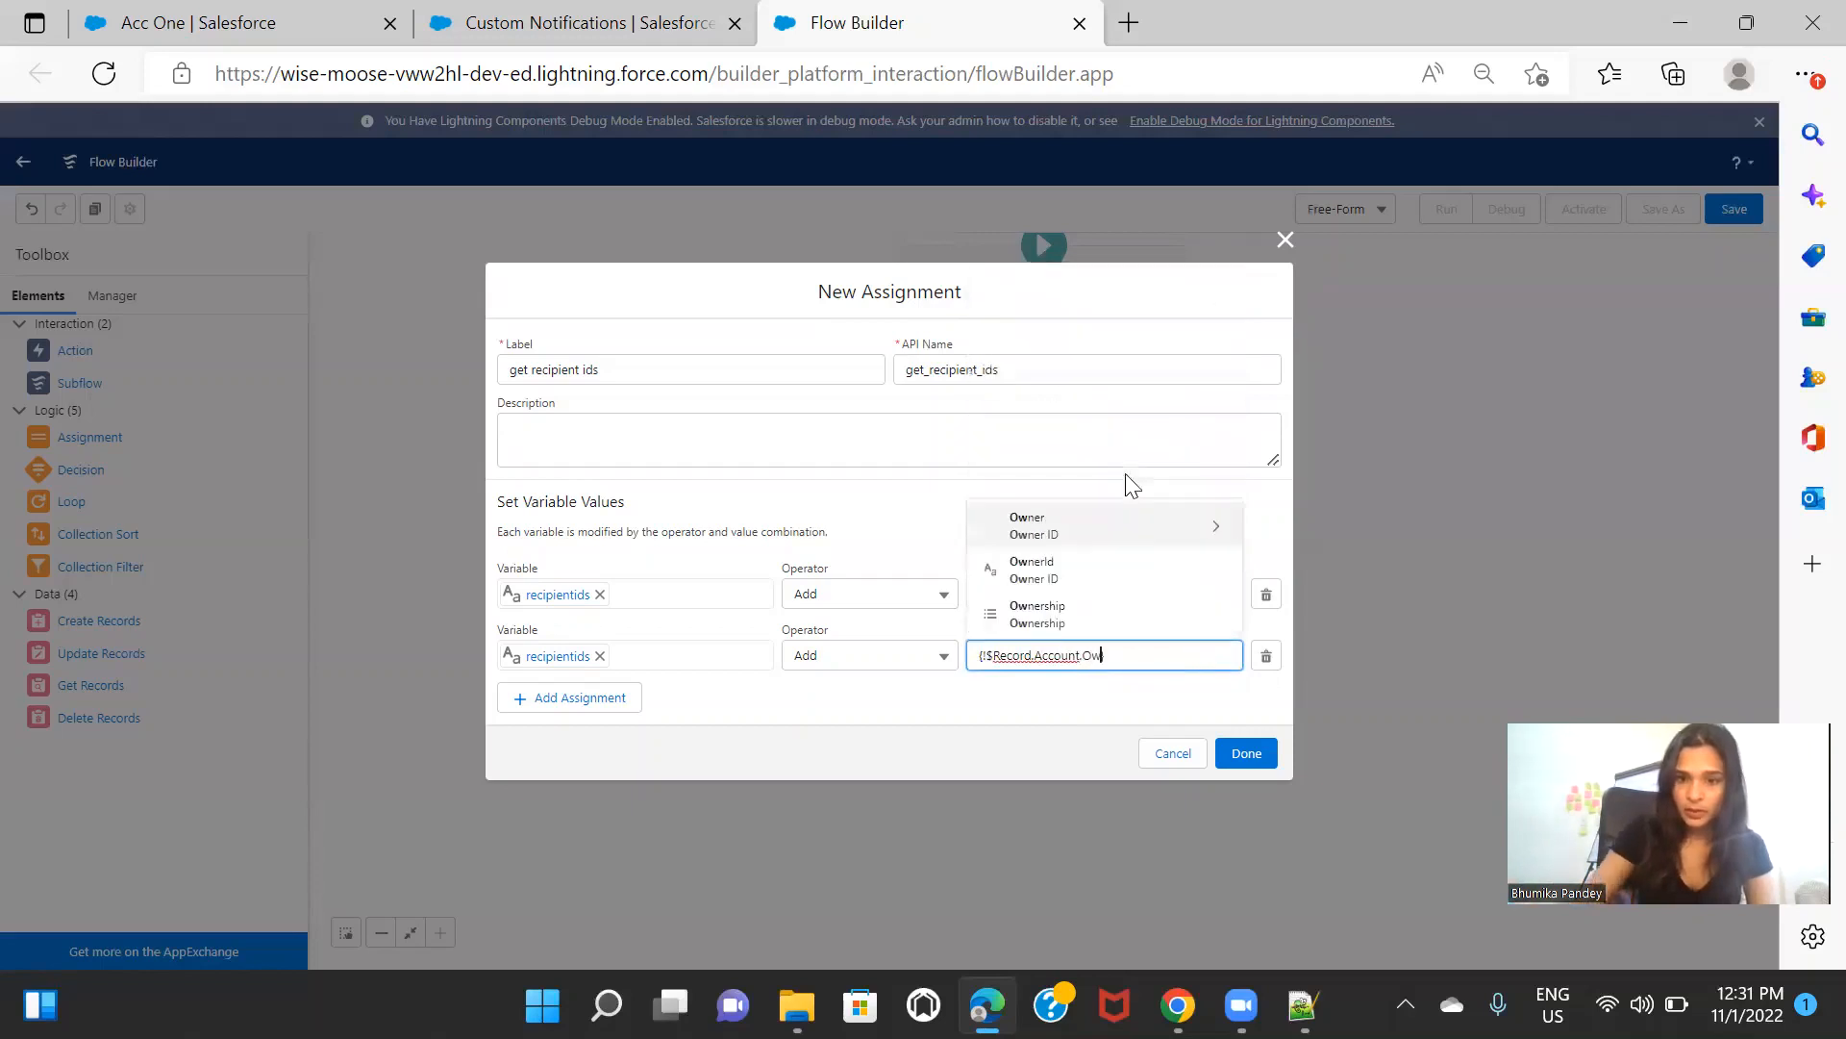
{"action": "left_click", "coordinate": [1123, 564]}
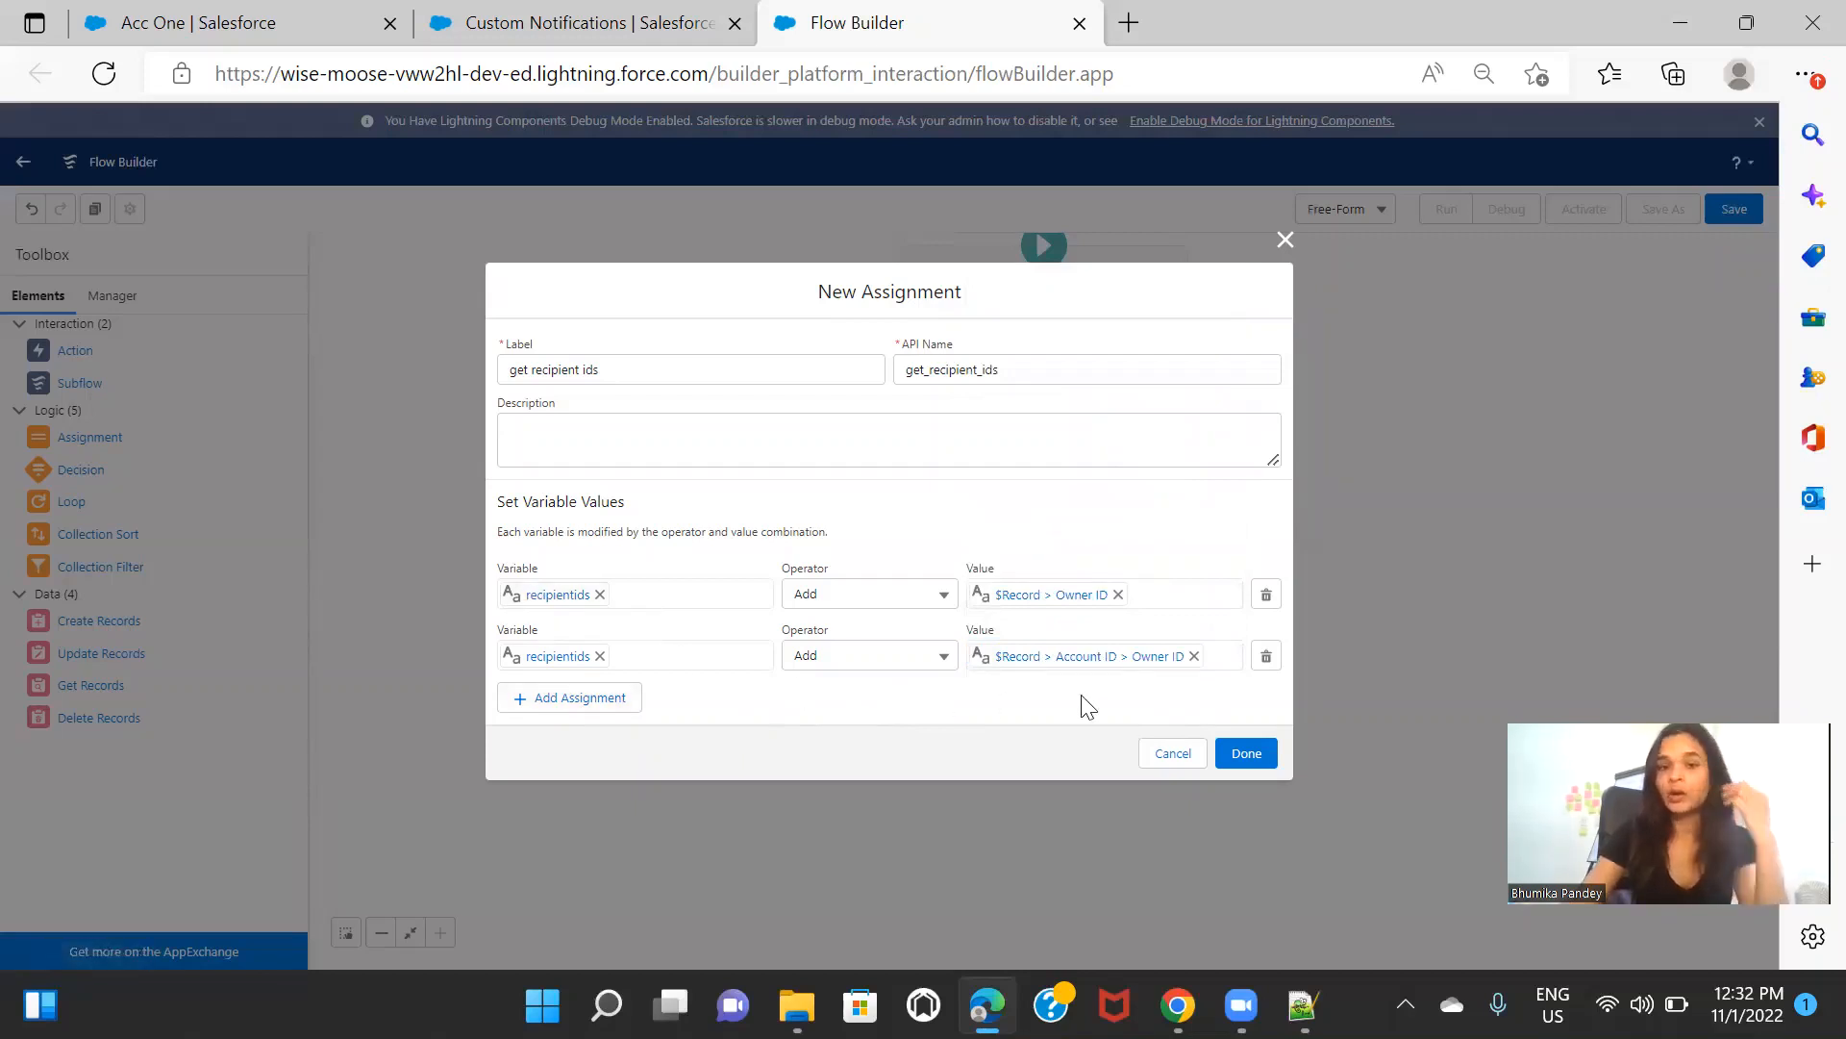
{"action": "left_click", "coordinate": [1247, 749]}
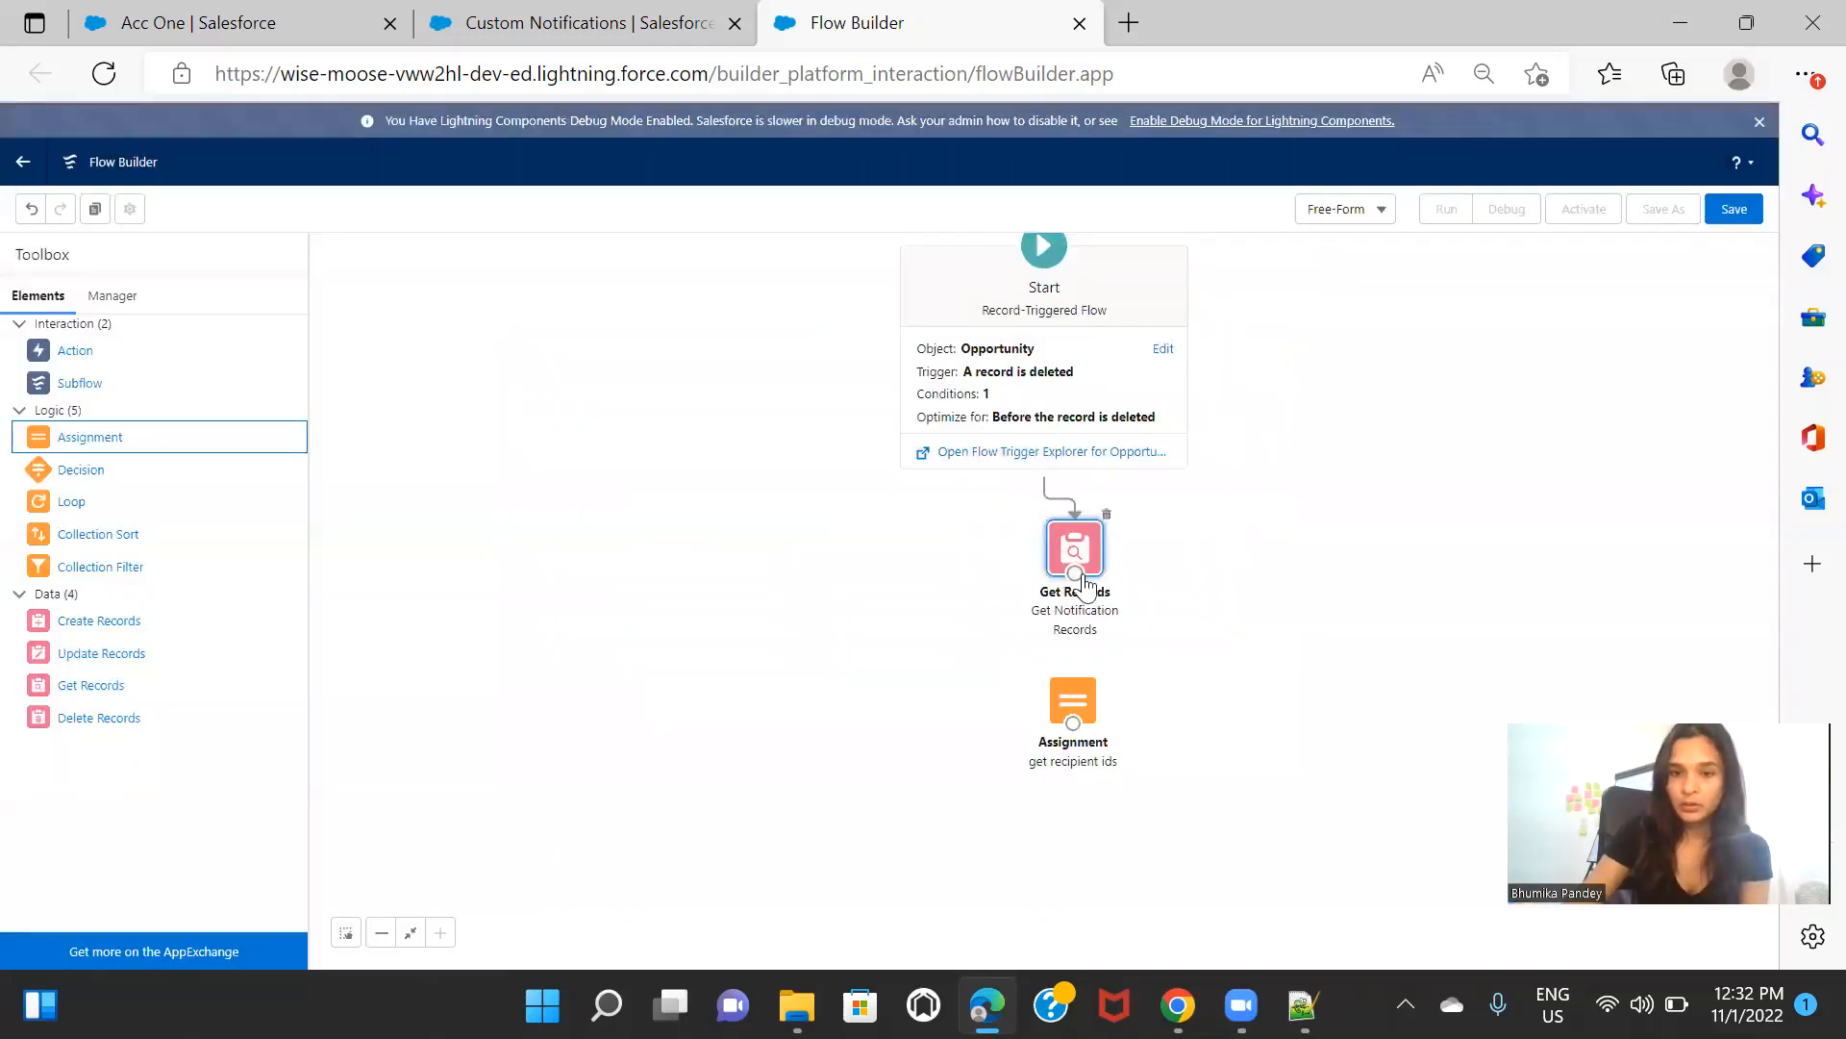
{"action": "left_click_drag", "start_coordinate": [1075, 574], "coordinate": [1080, 687]}
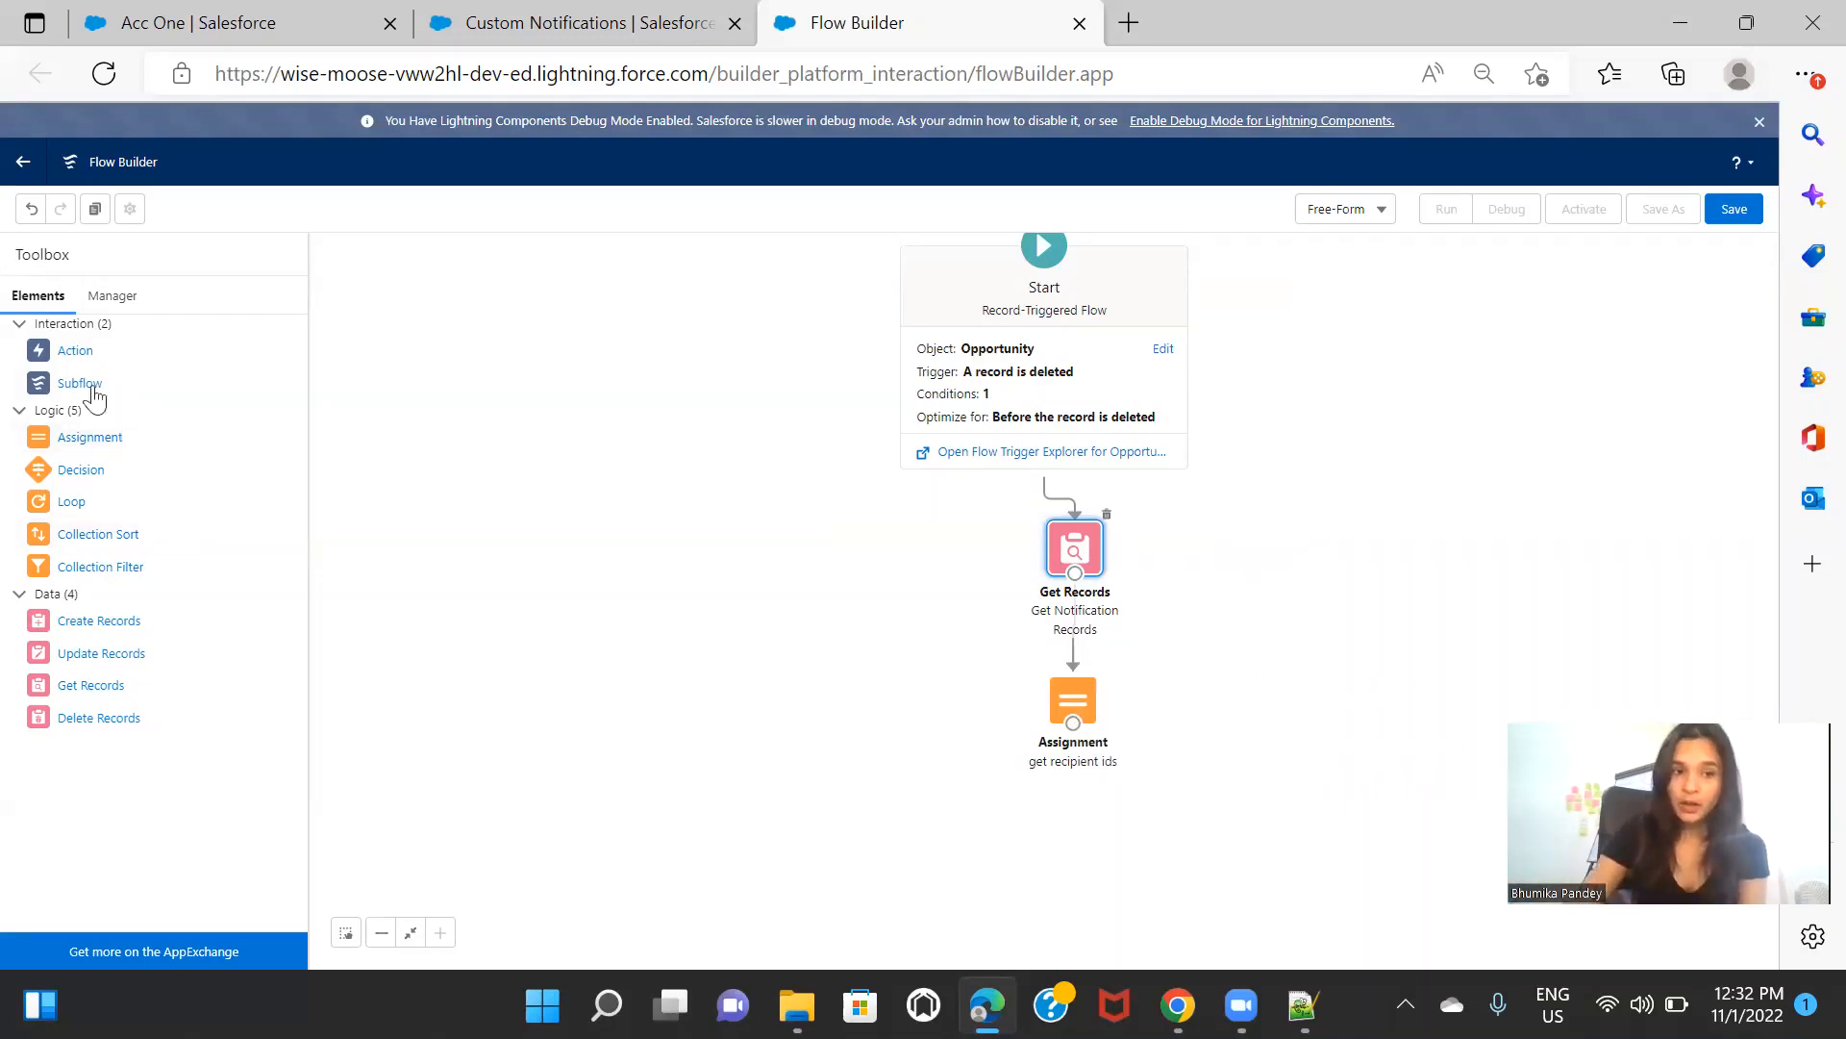
Step: Add a Send Custom Notification action to the canvas below the get recipient ids assignment
{"action": "left_click_drag", "start_coordinate": [66, 358], "coordinate": [1054, 818]}
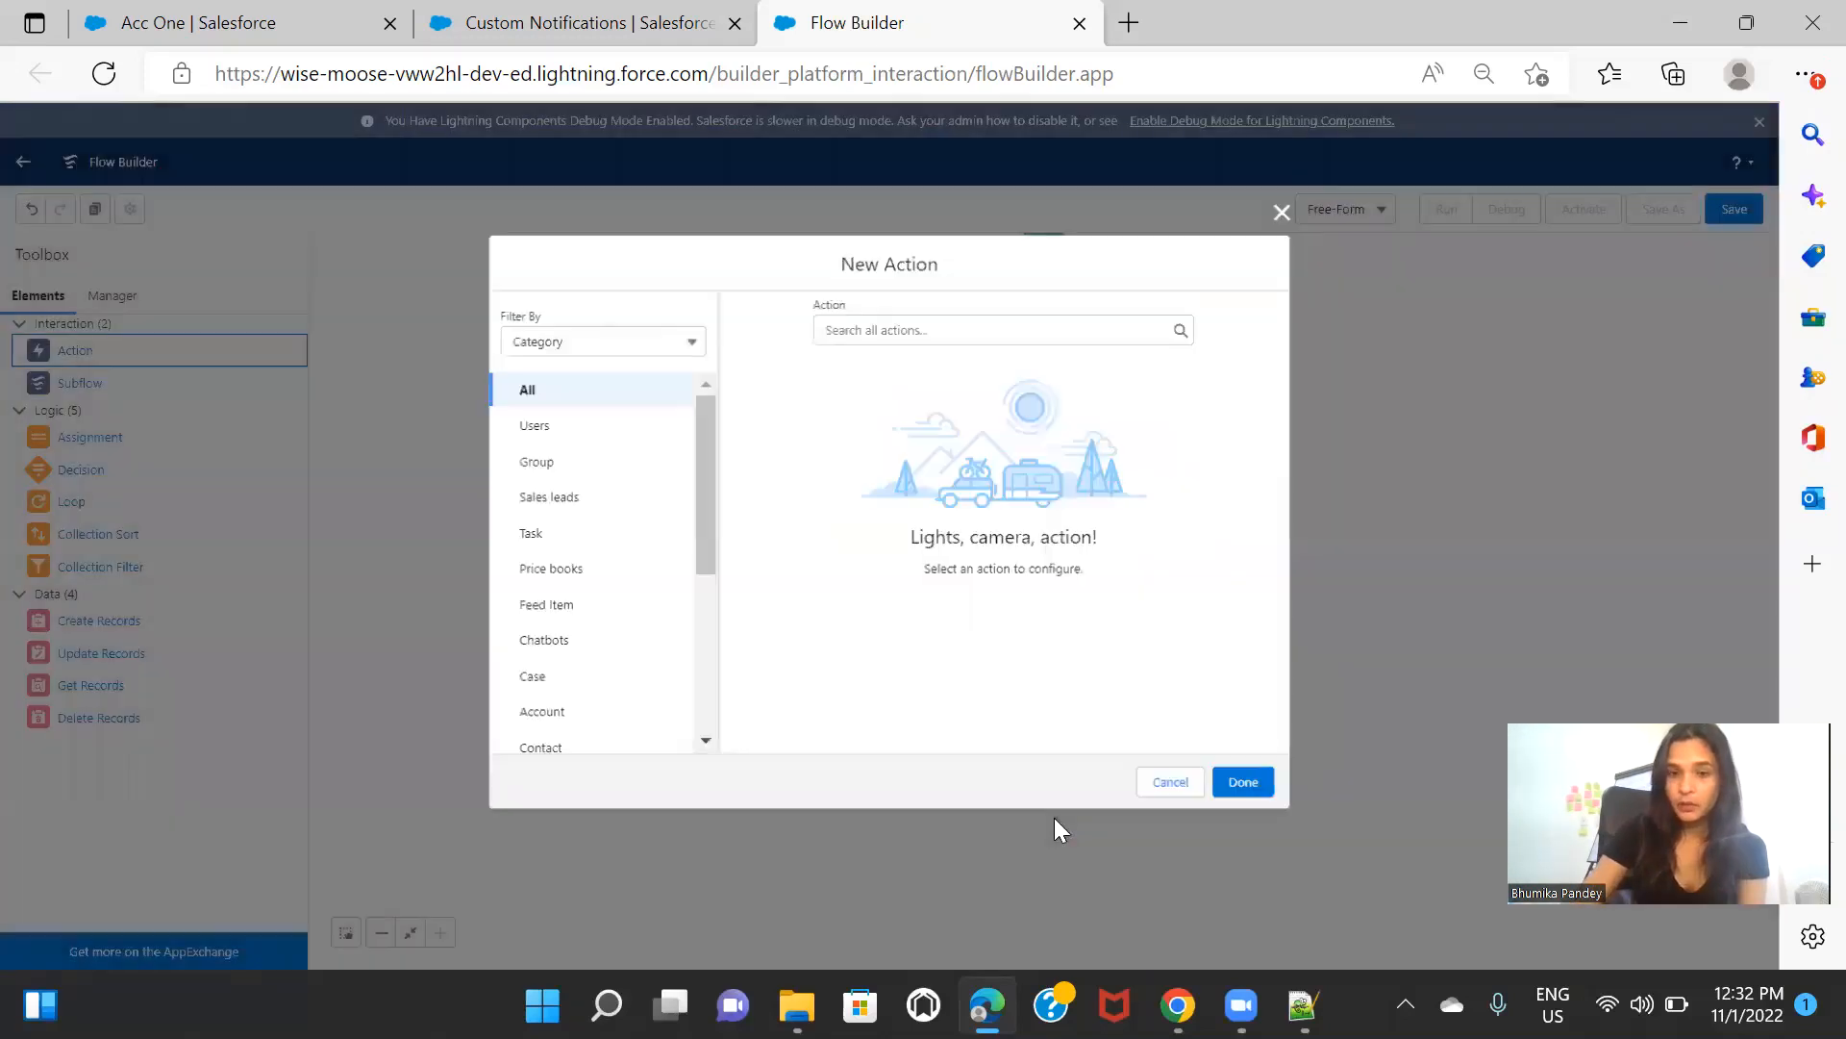
{"action": "left_click", "coordinate": [999, 332]}
{"action": "type", "text": "send"}
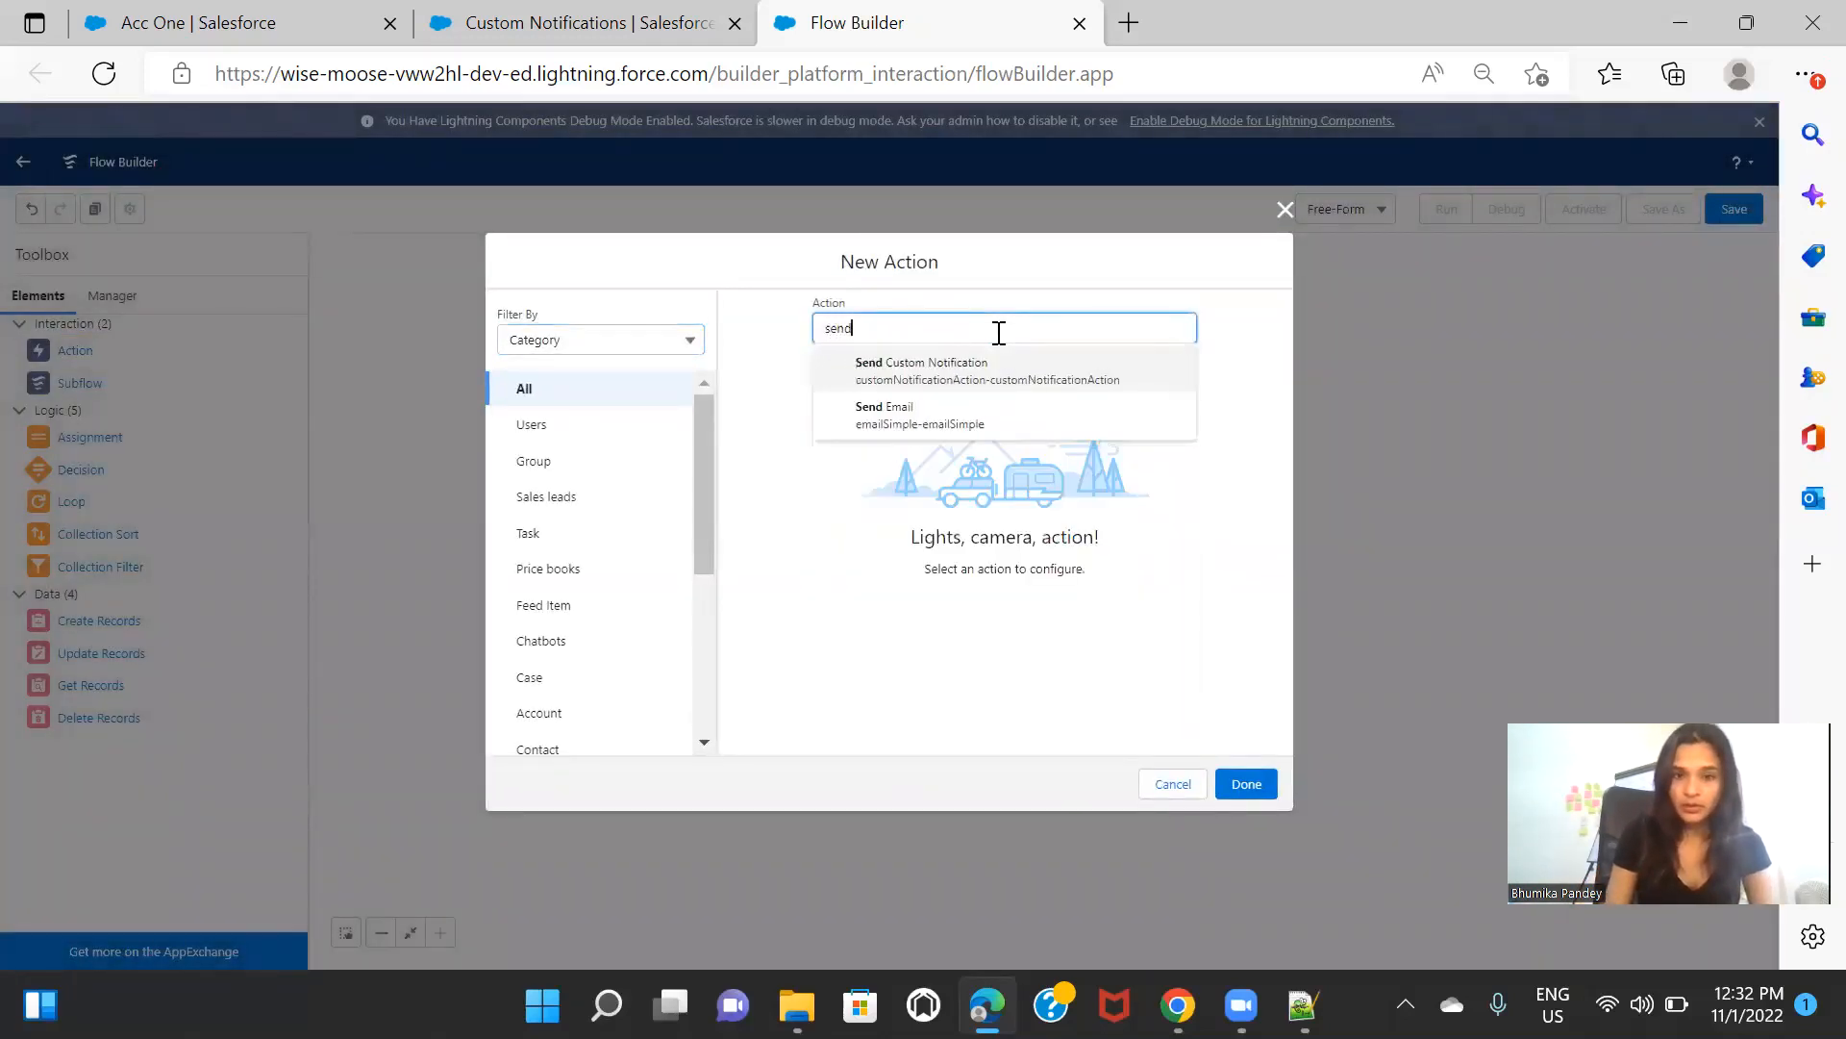
{"action": "left_click", "coordinate": [1030, 375]}
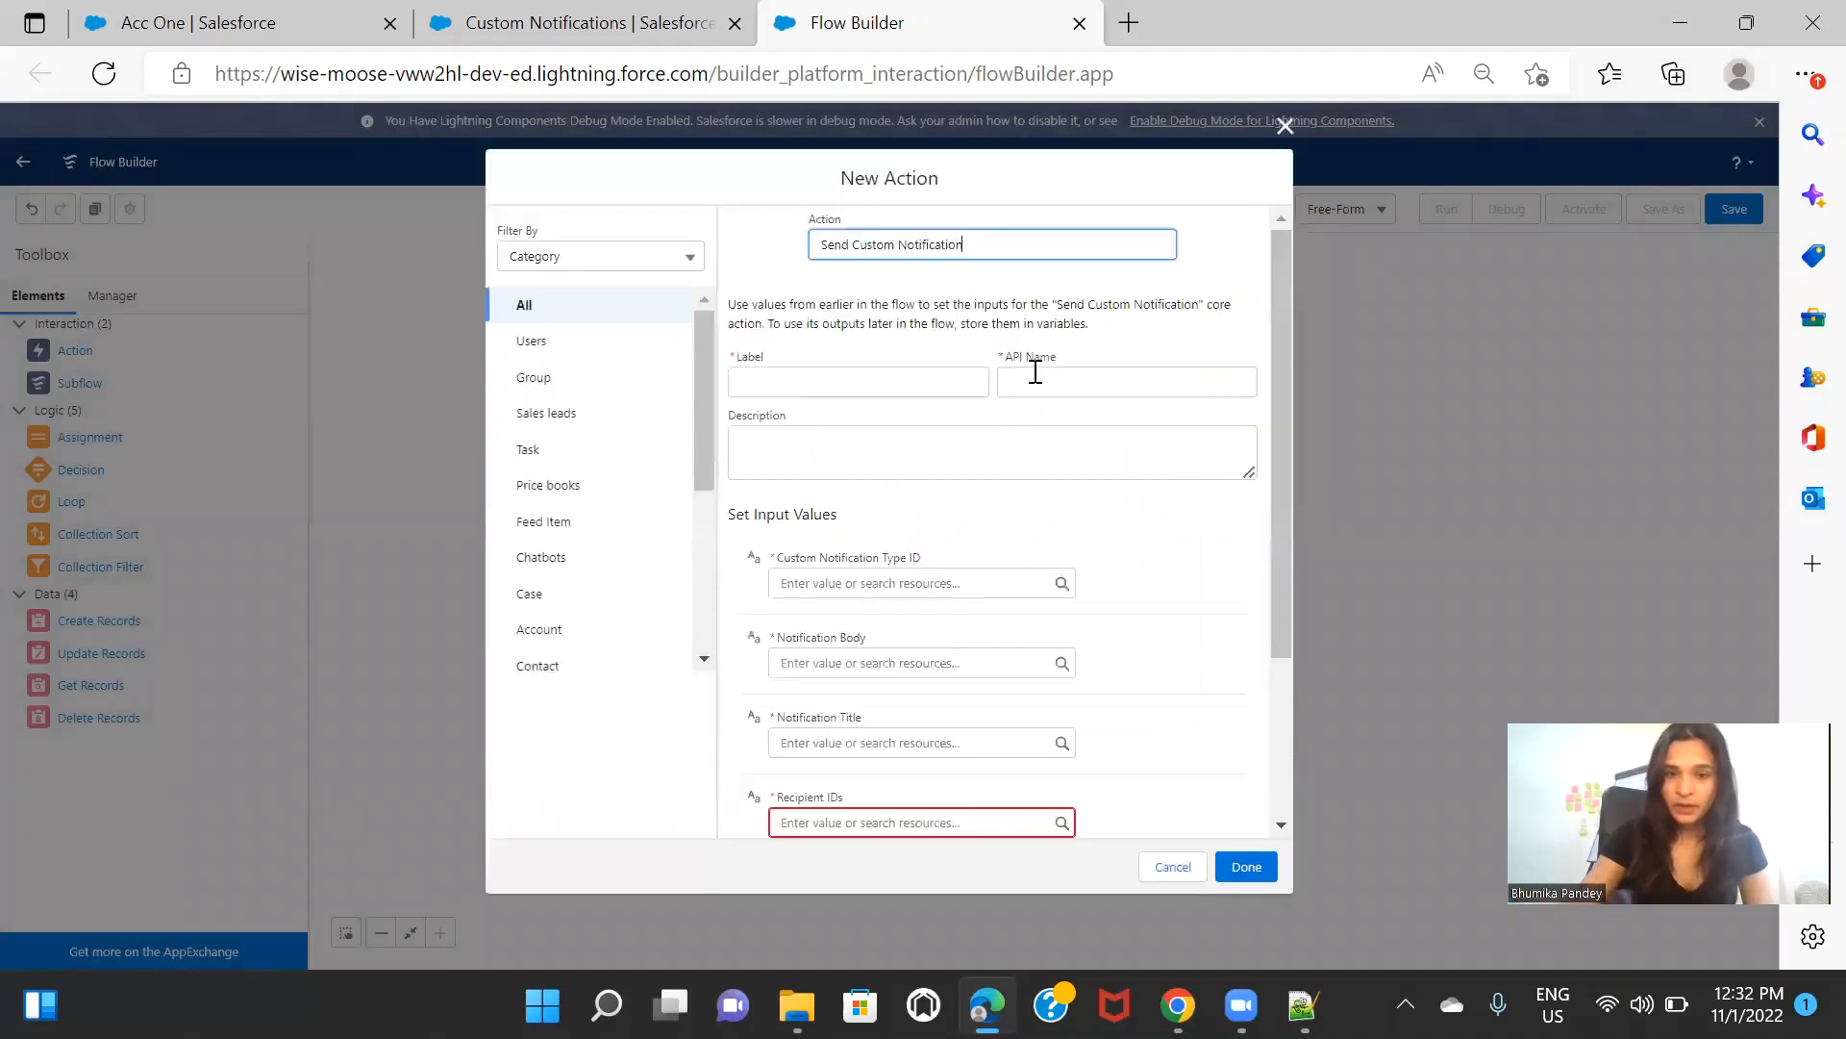
Step: Label the action "send the notification on Opp Deletion" and let its API name fill in
{"action": "left_click", "coordinate": [912, 382]}
{"action": "type", "text": "s"}
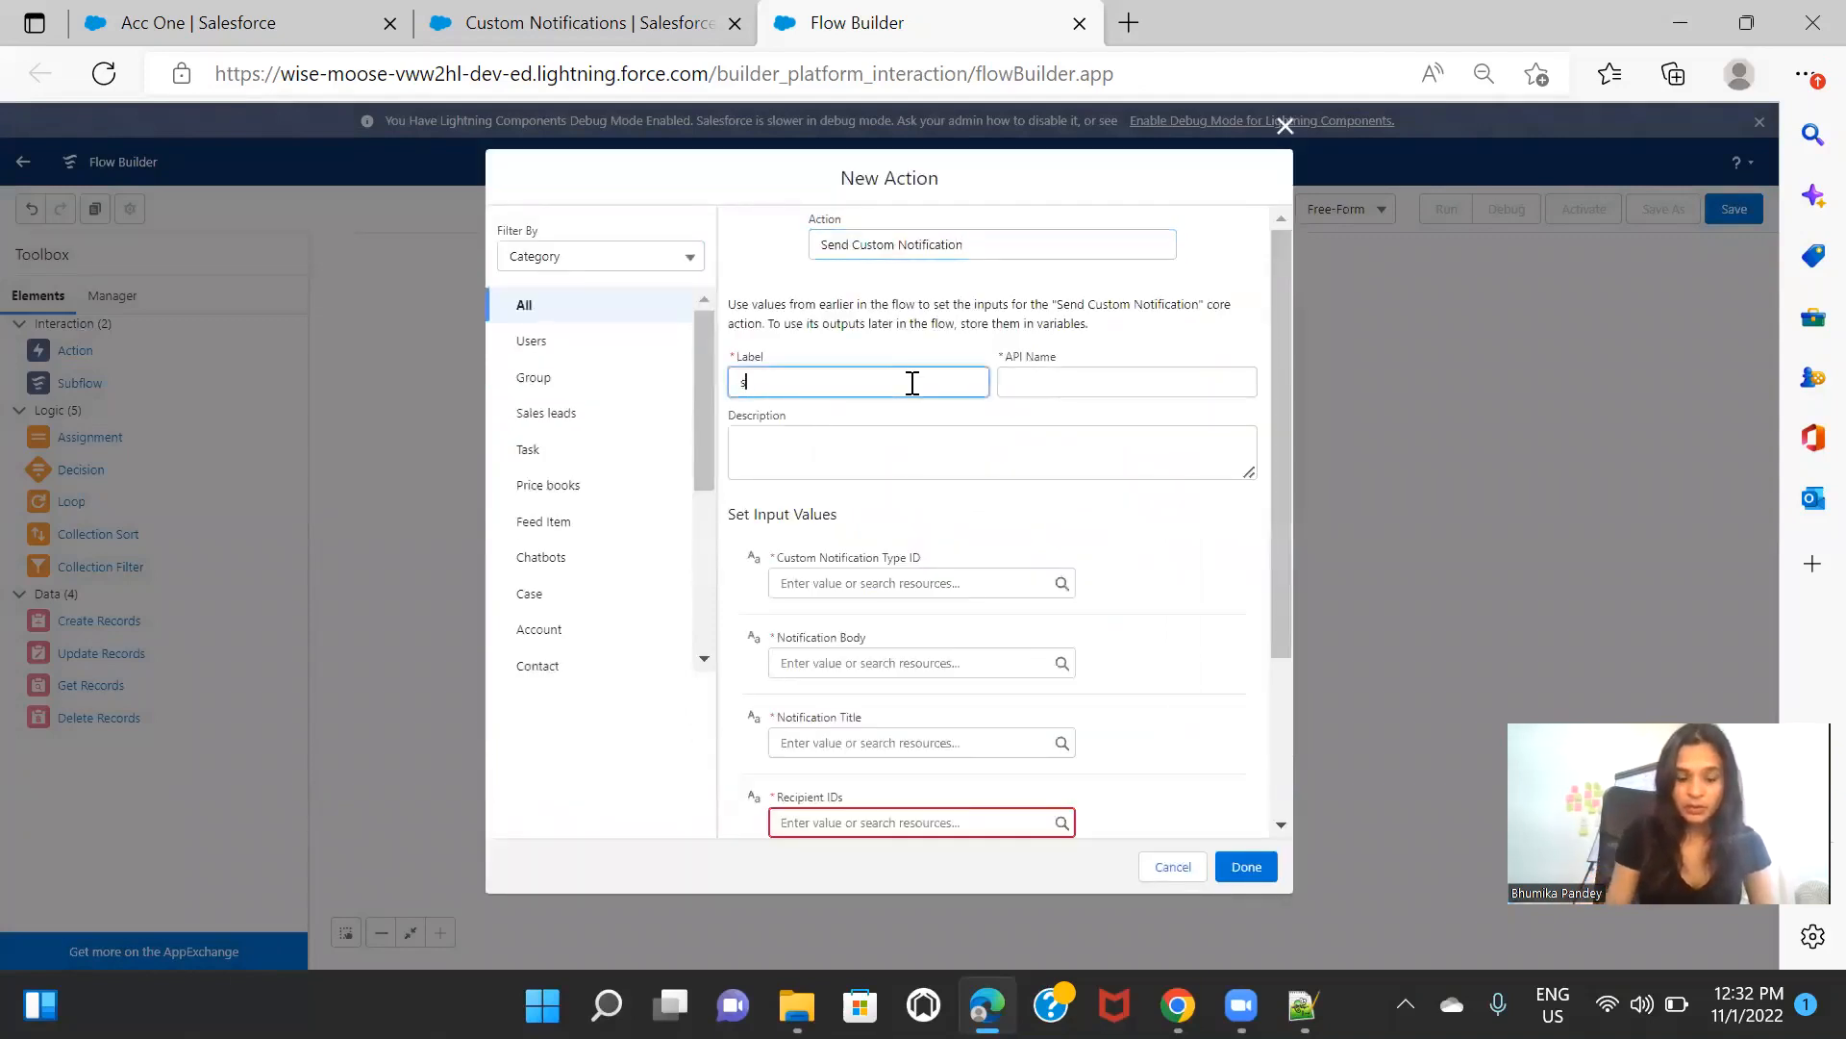
{"action": "type", "text": "end the notificati"}
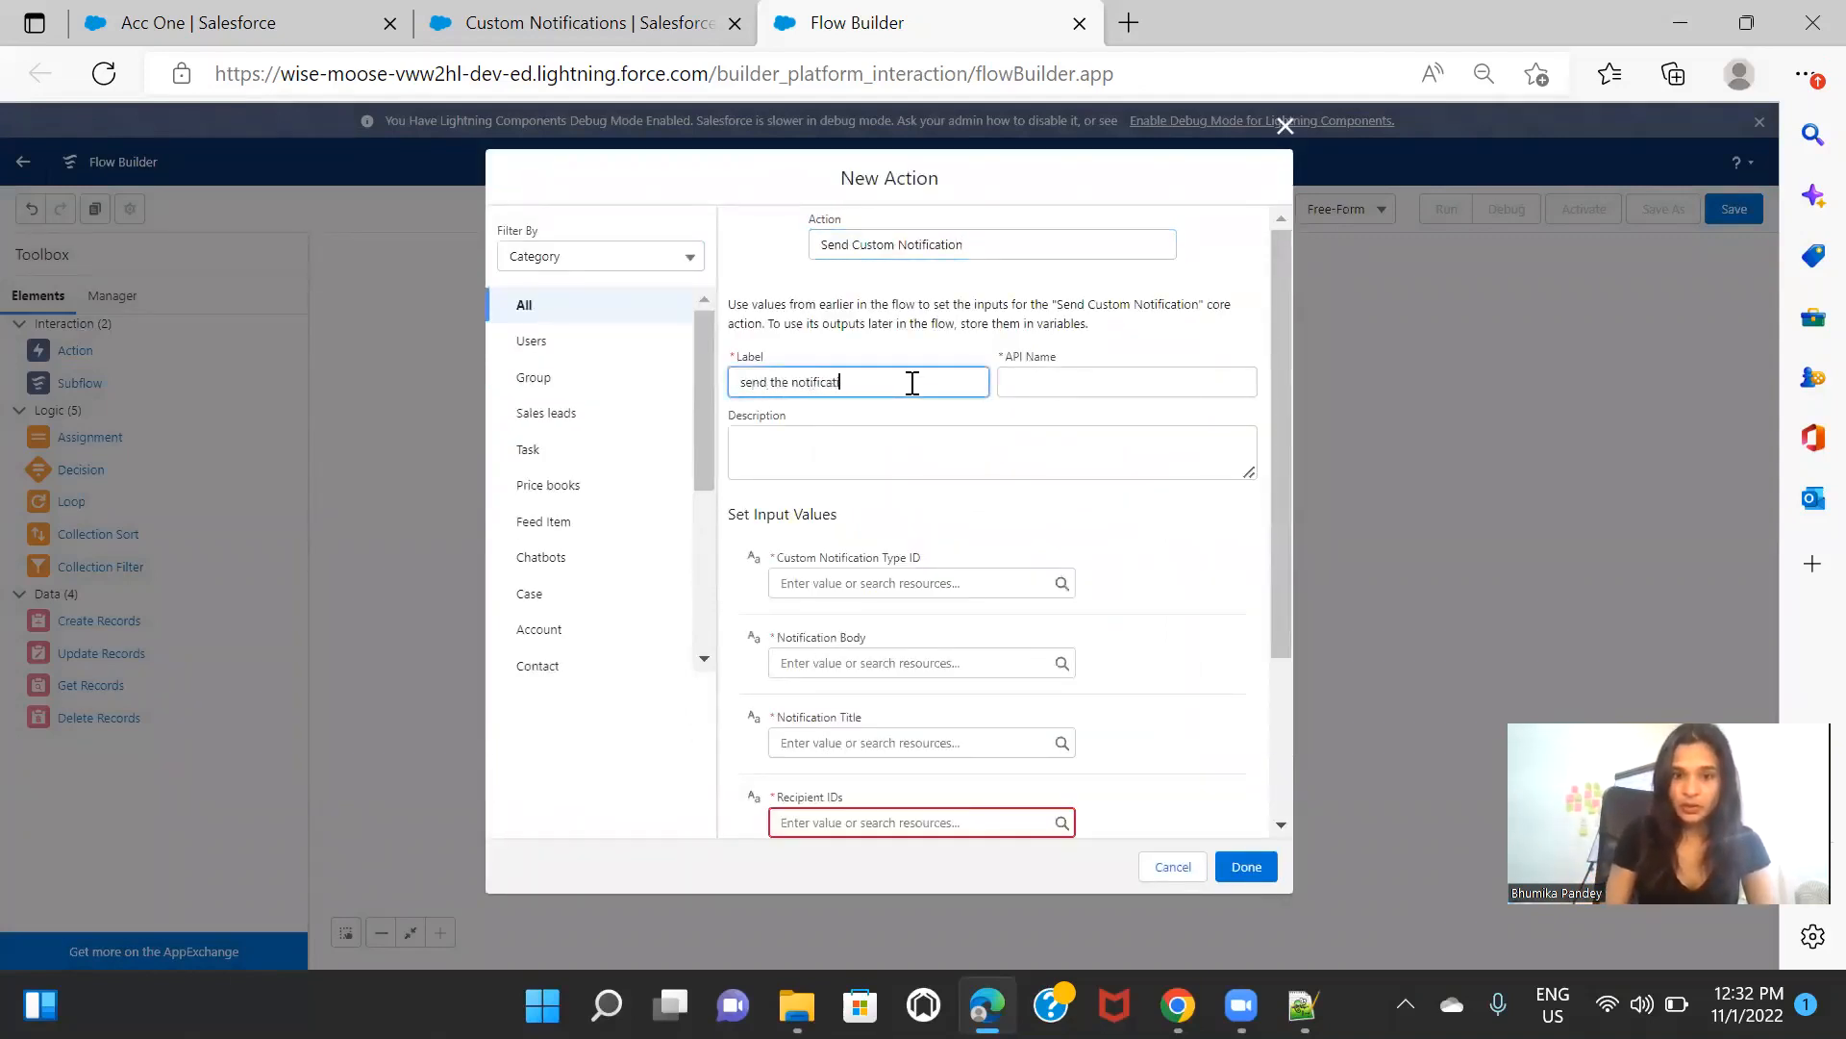
{"action": "type", "text": "on on Opp Deletion"}
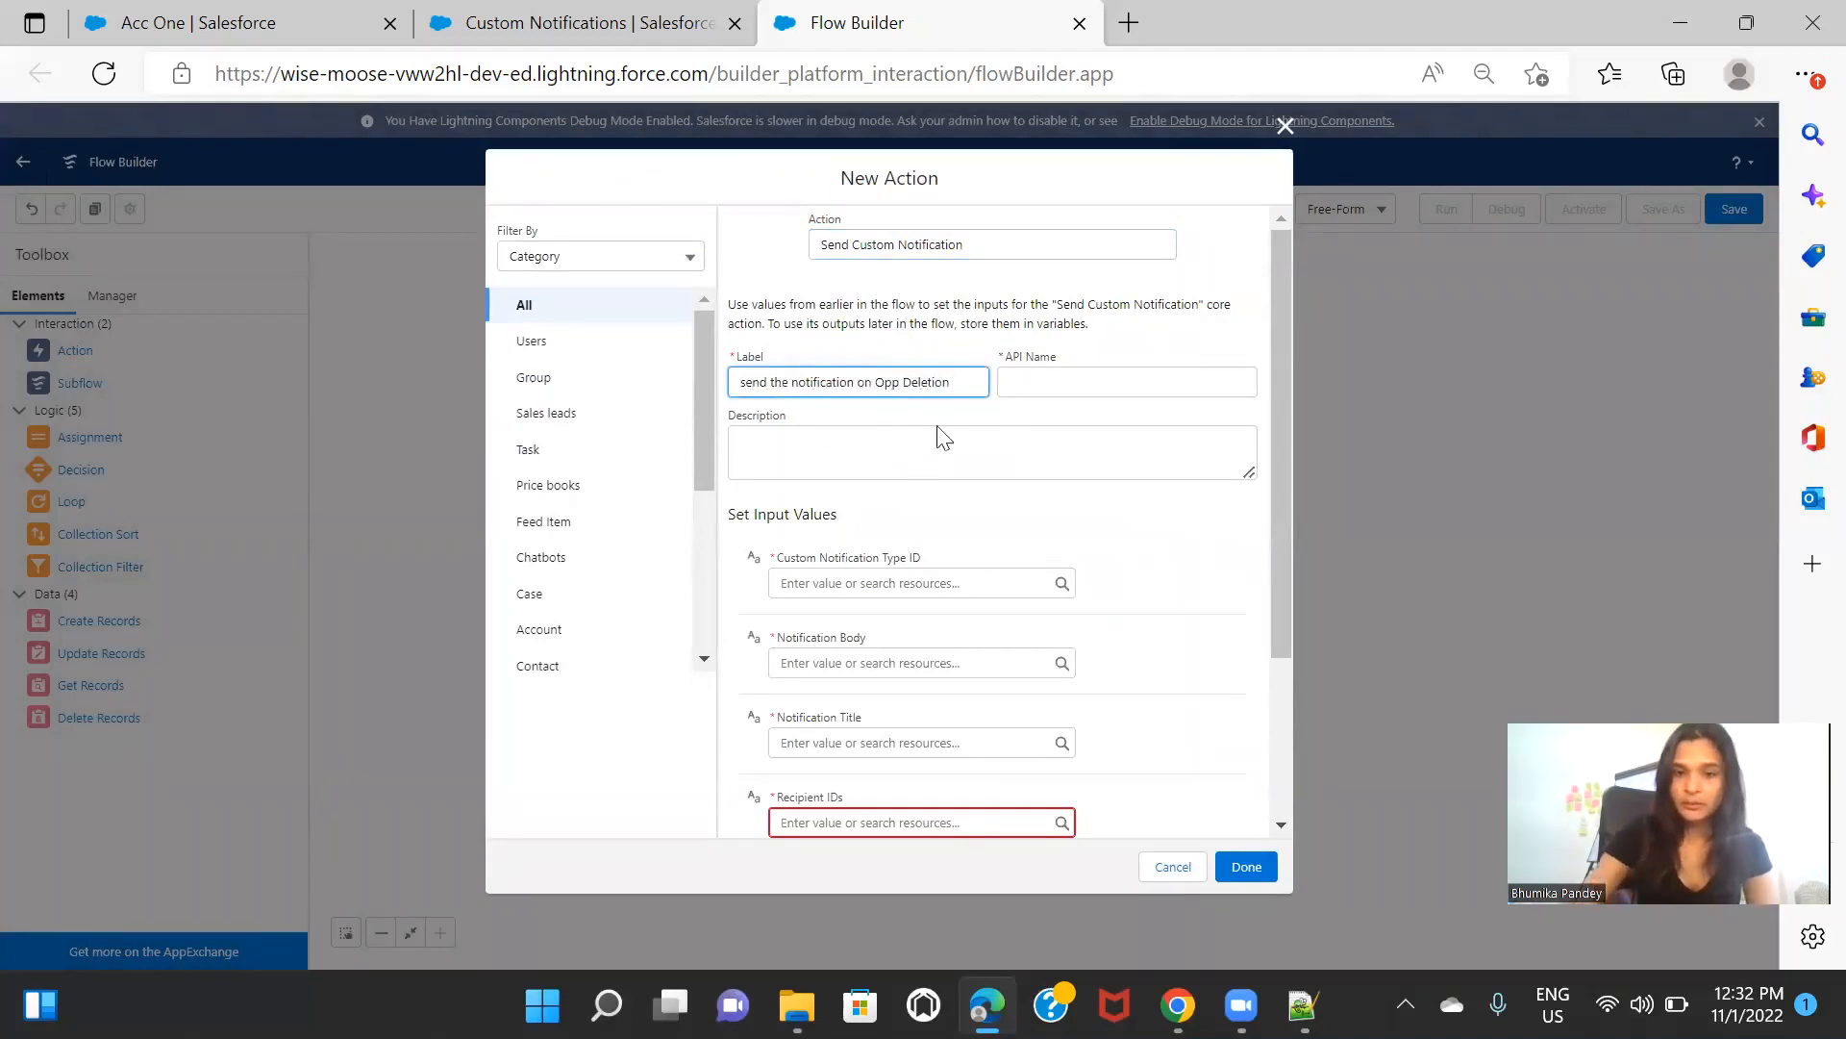
{"action": "left_click", "coordinate": [1035, 396]}
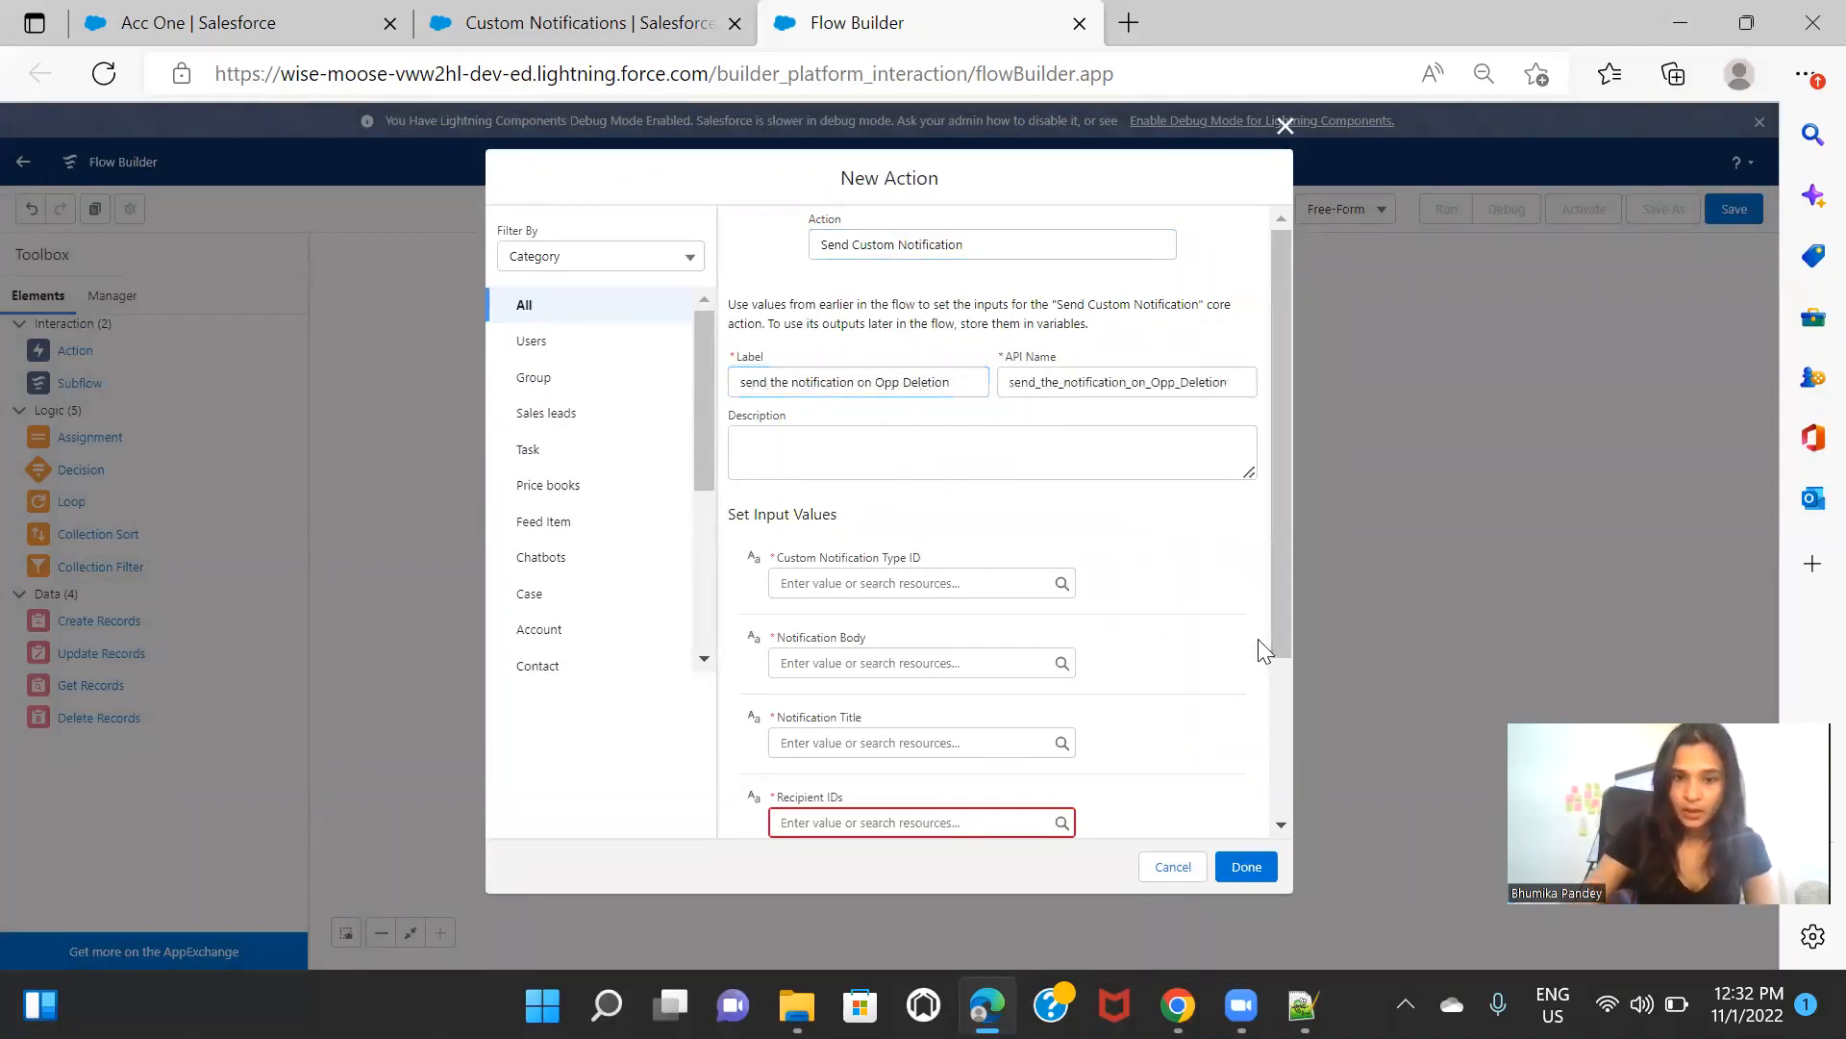
Step: Set the action's Custom Notification Type ID to the Id field of the Get_Notification_Records custom notification type
{"action": "scroll", "coordinate": [985, 454], "scroll_direction": "down", "scroll_amount": 2}
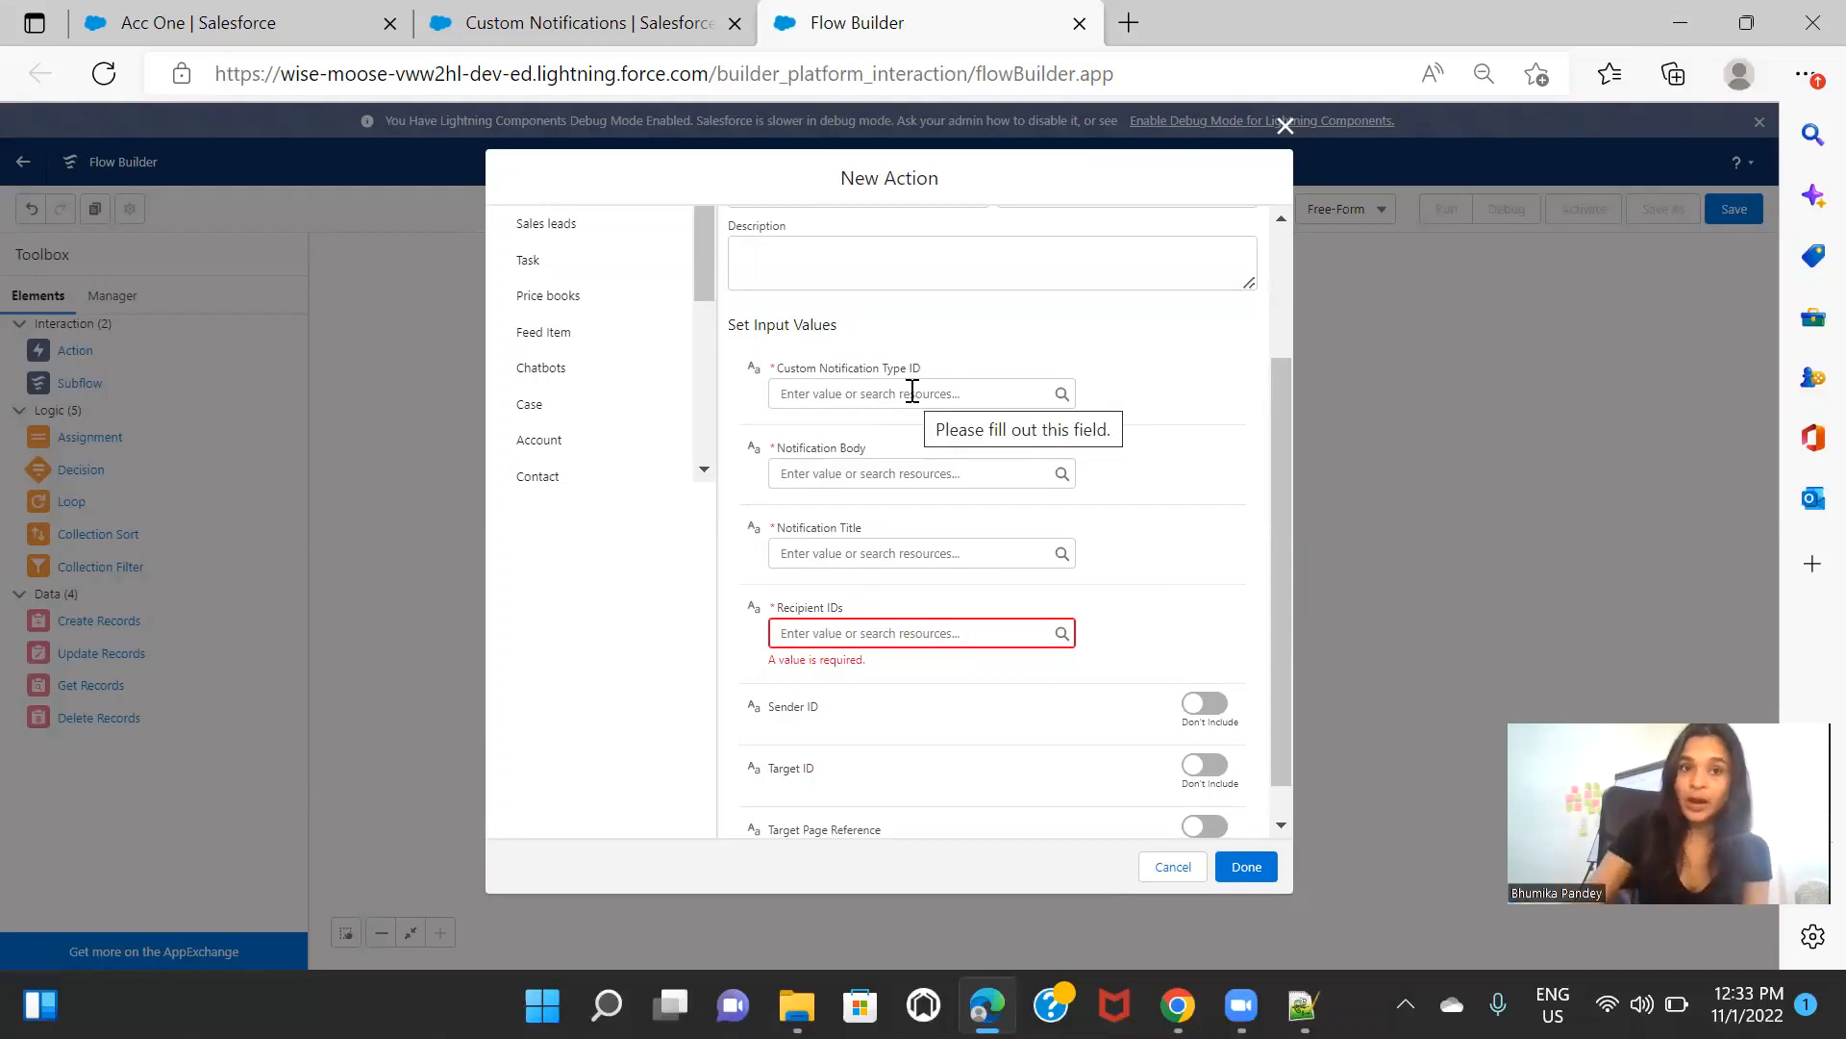
{"action": "left_click", "coordinate": [577, 33]}
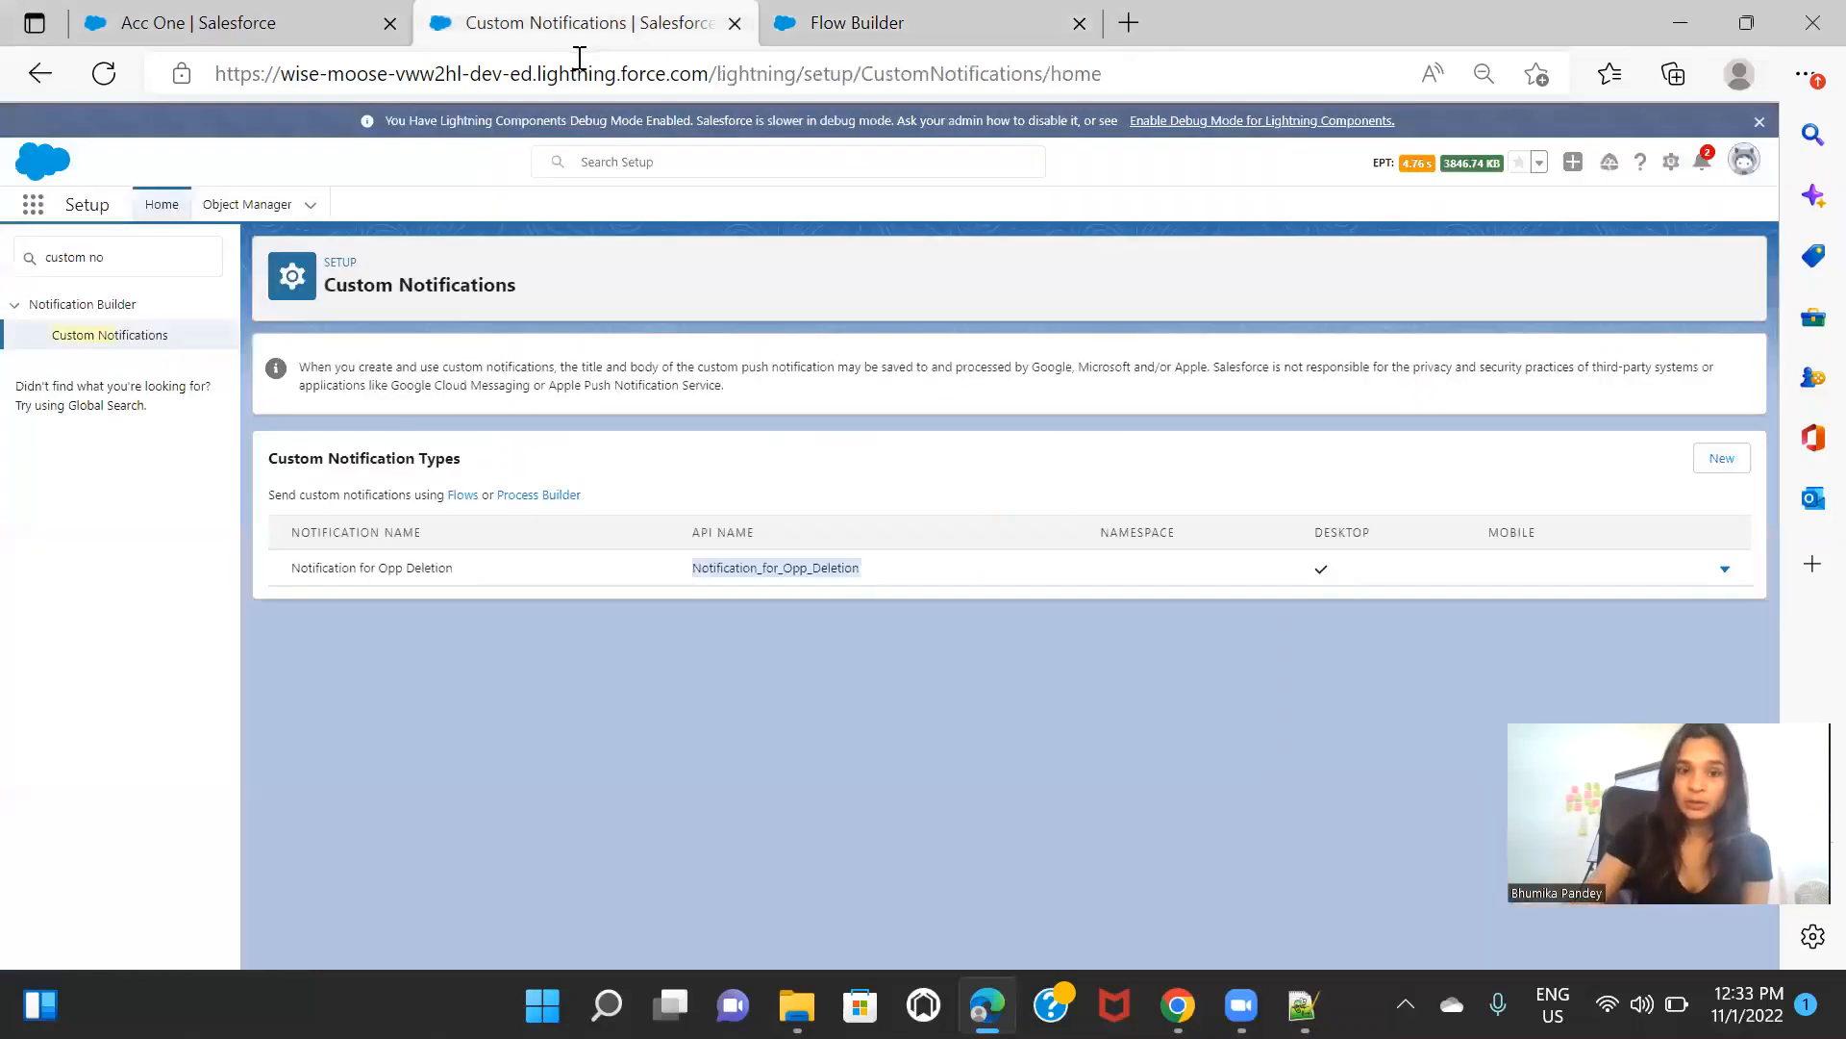
{"action": "left_click", "coordinate": [861, 41]}
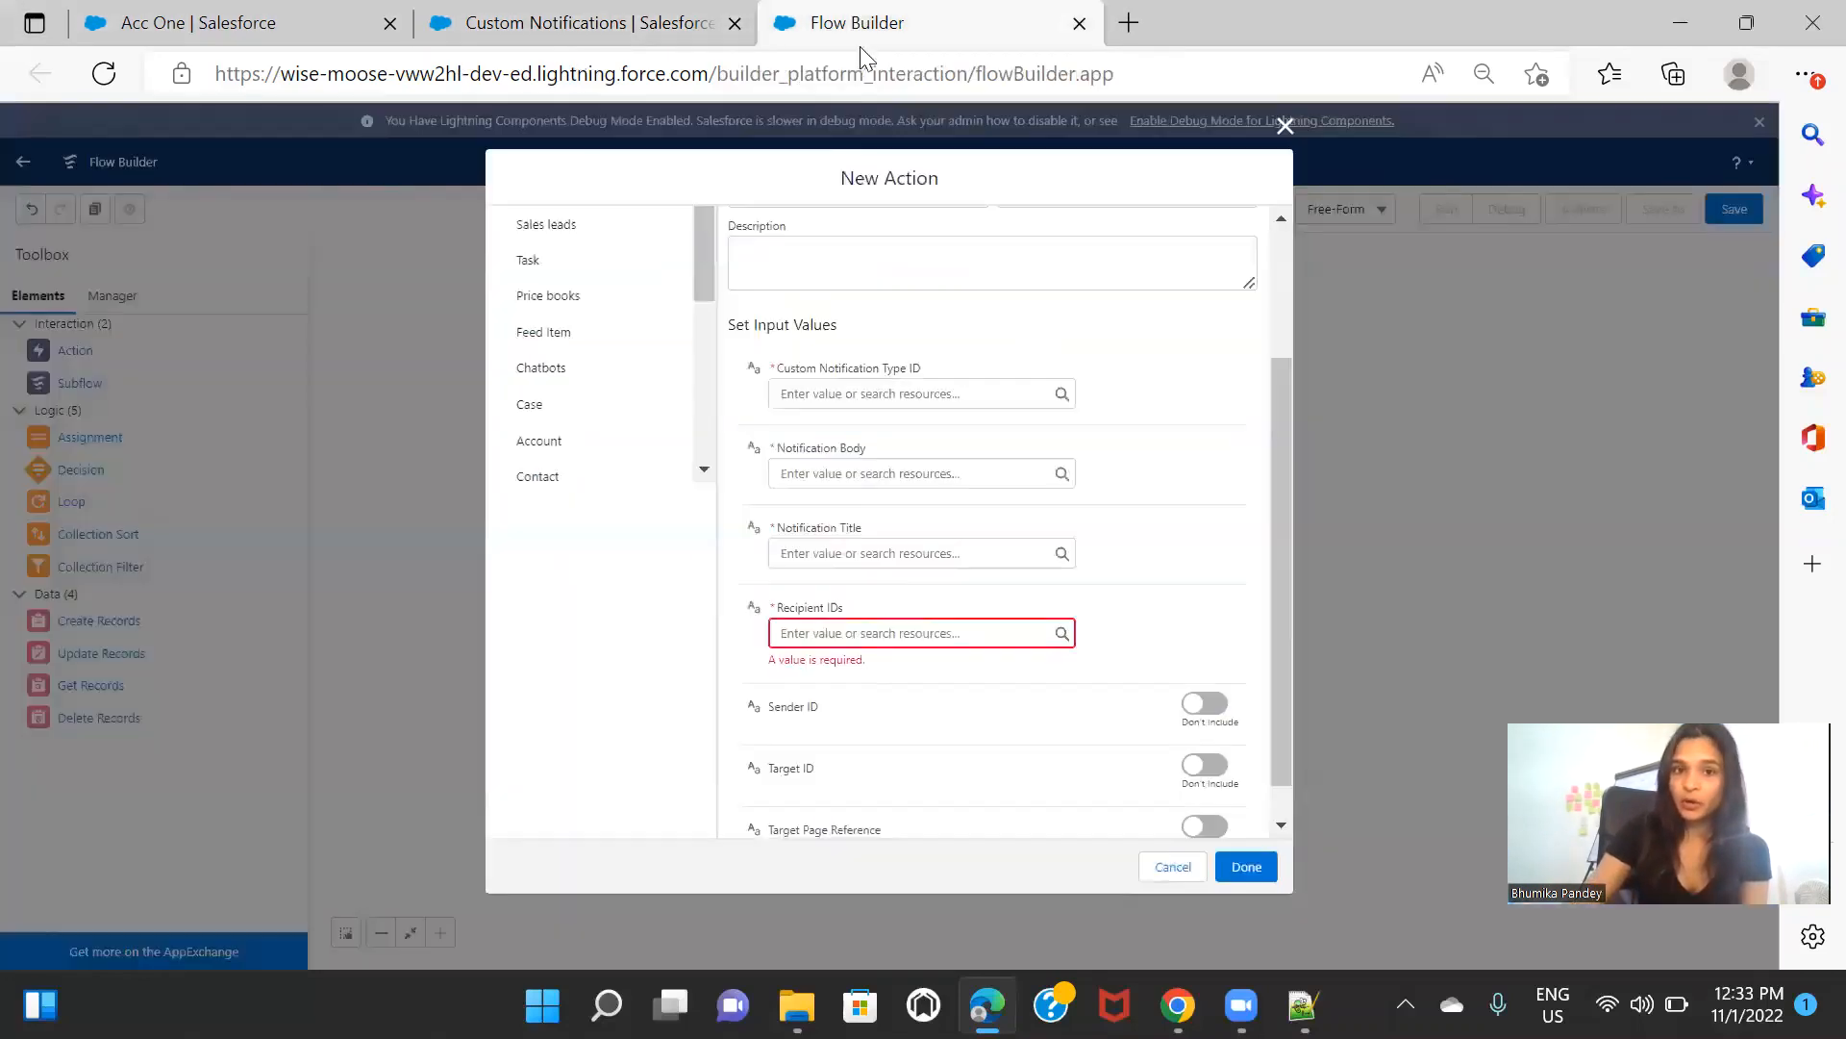
{"action": "left_click", "coordinate": [873, 388]}
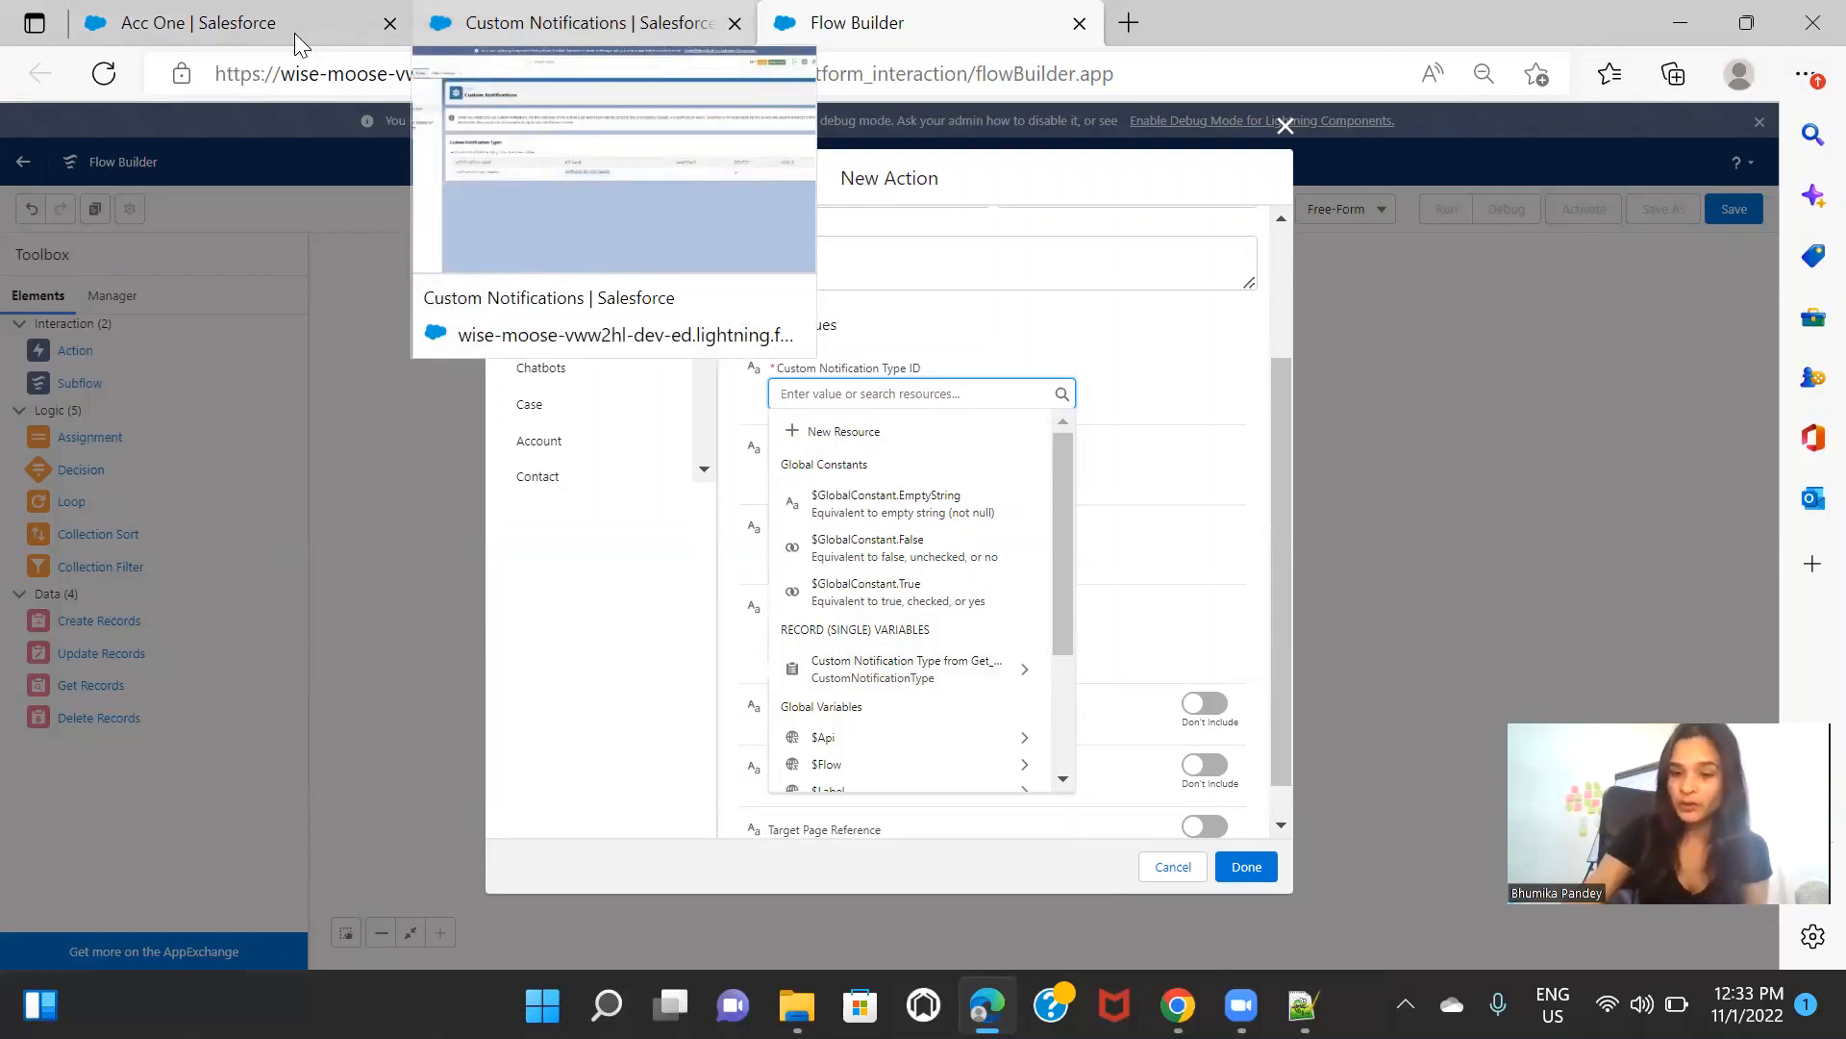
{"action": "left_click", "coordinate": [904, 671]}
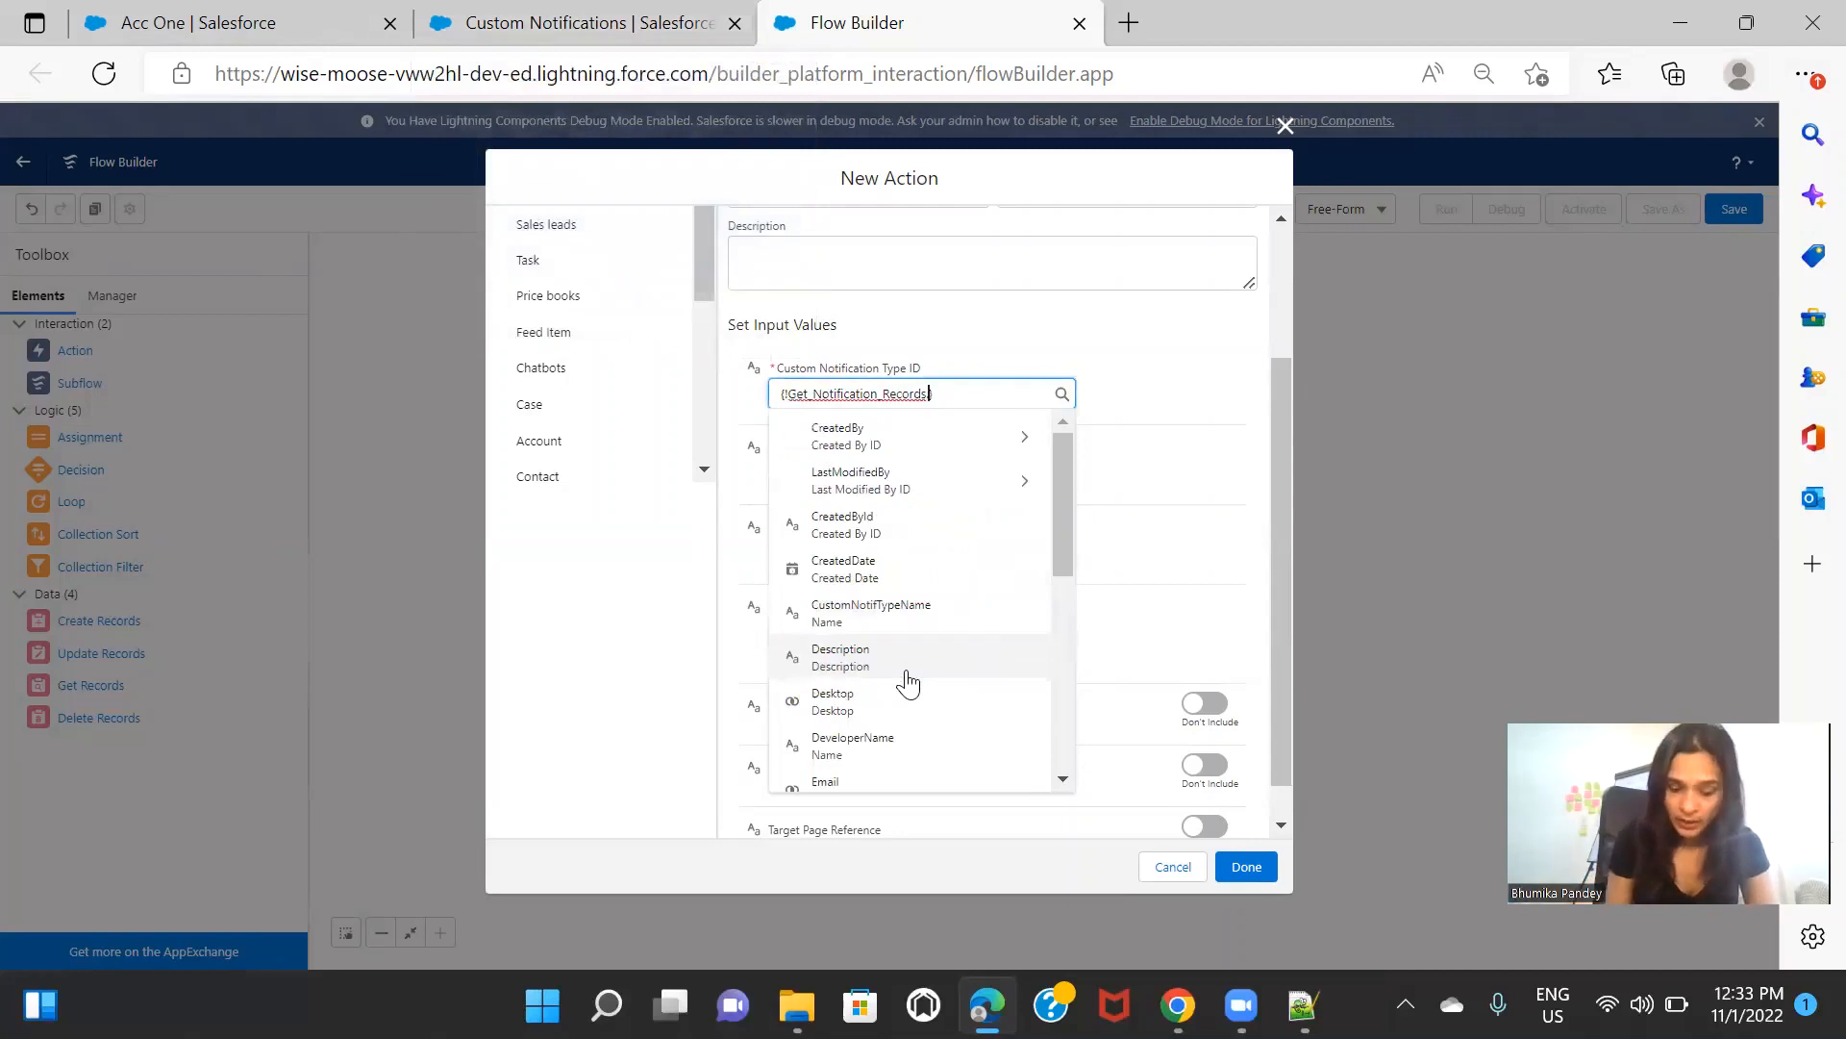
{"action": "type", "text": ".Id"}
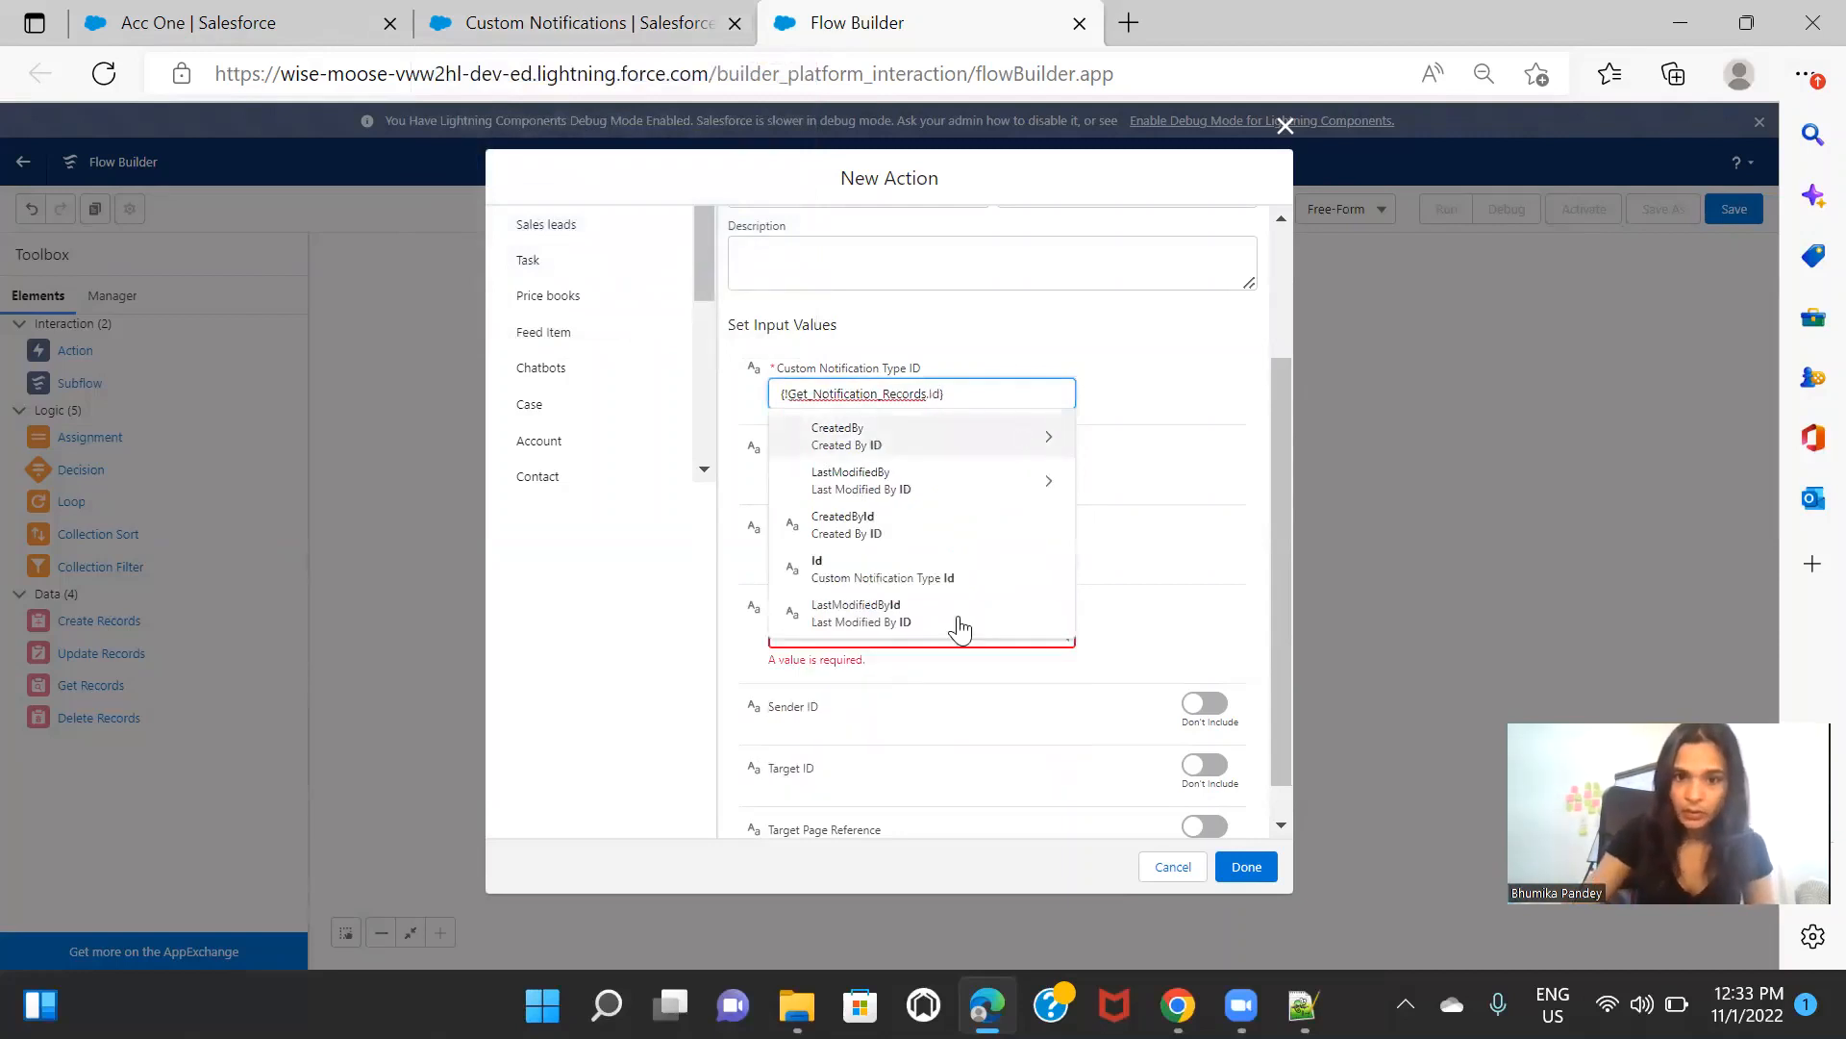
{"action": "left_click", "coordinate": [956, 569]}
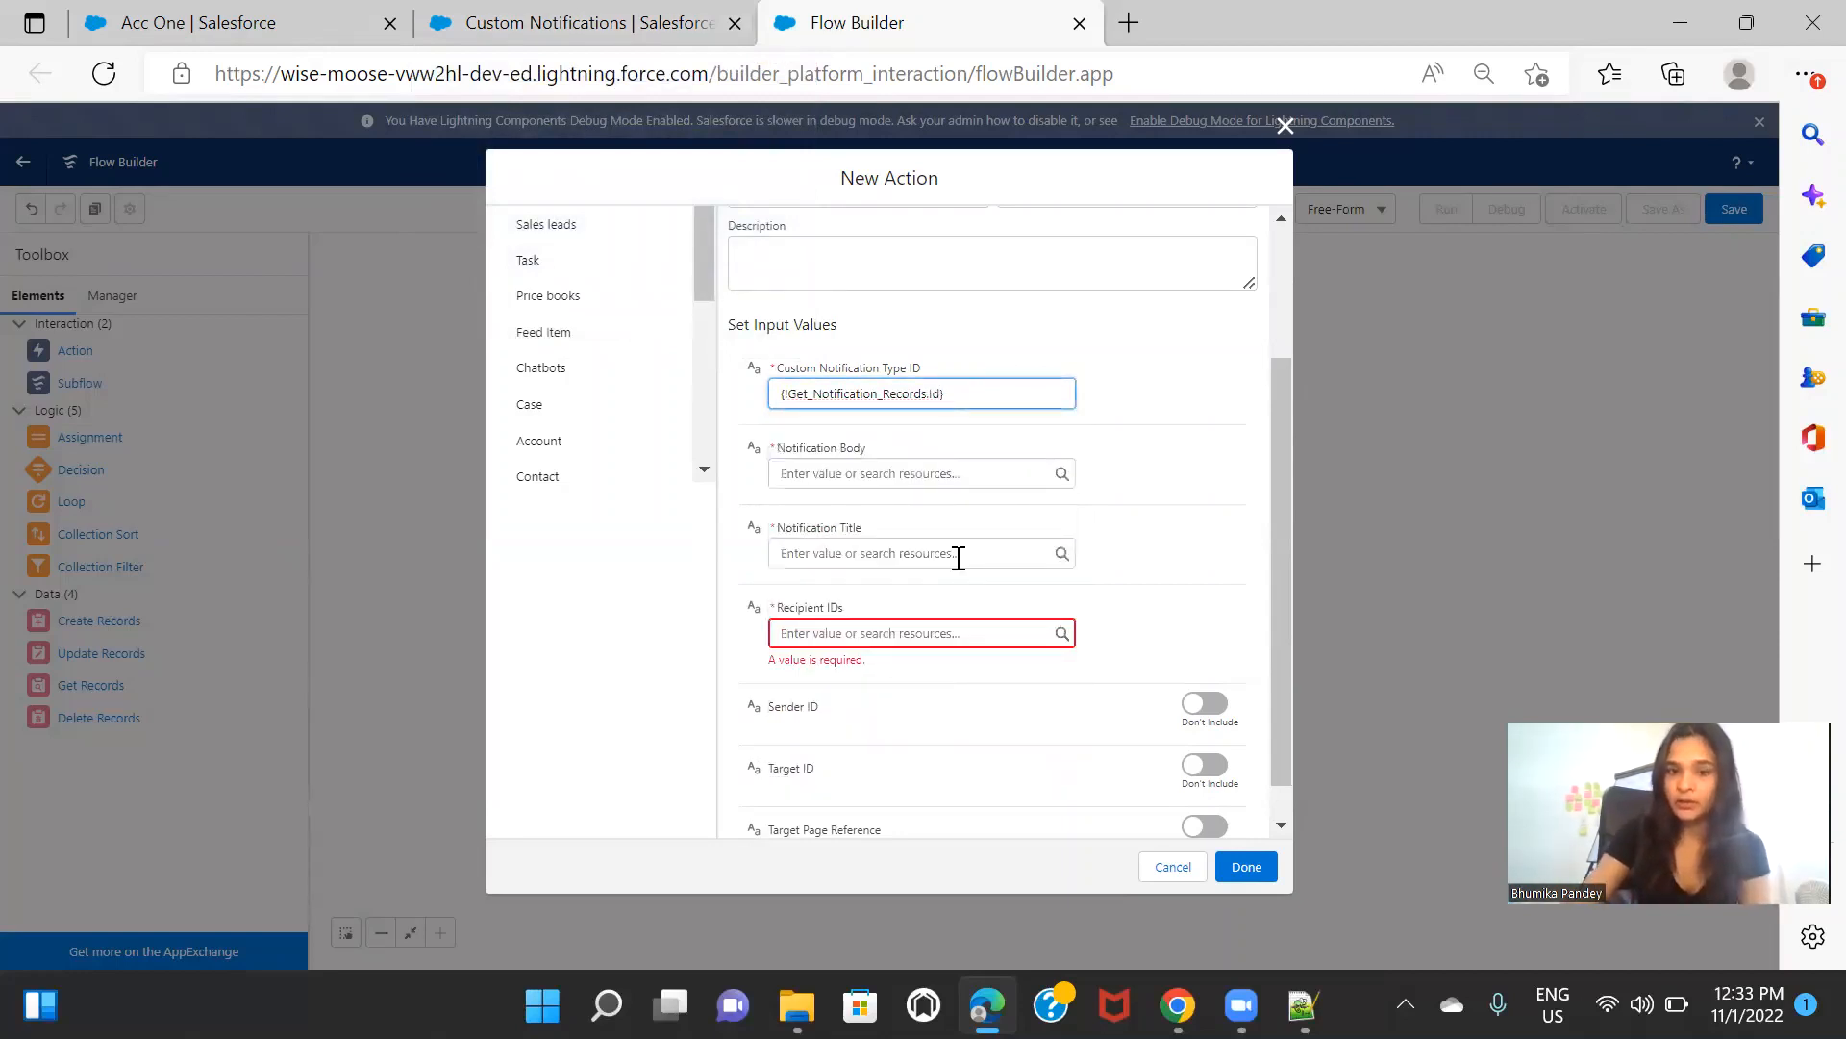
Step: Start a new Formula resource for the Notification Body, with API name notificationbody and the Text data type
{"action": "left_click", "coordinate": [972, 473]}
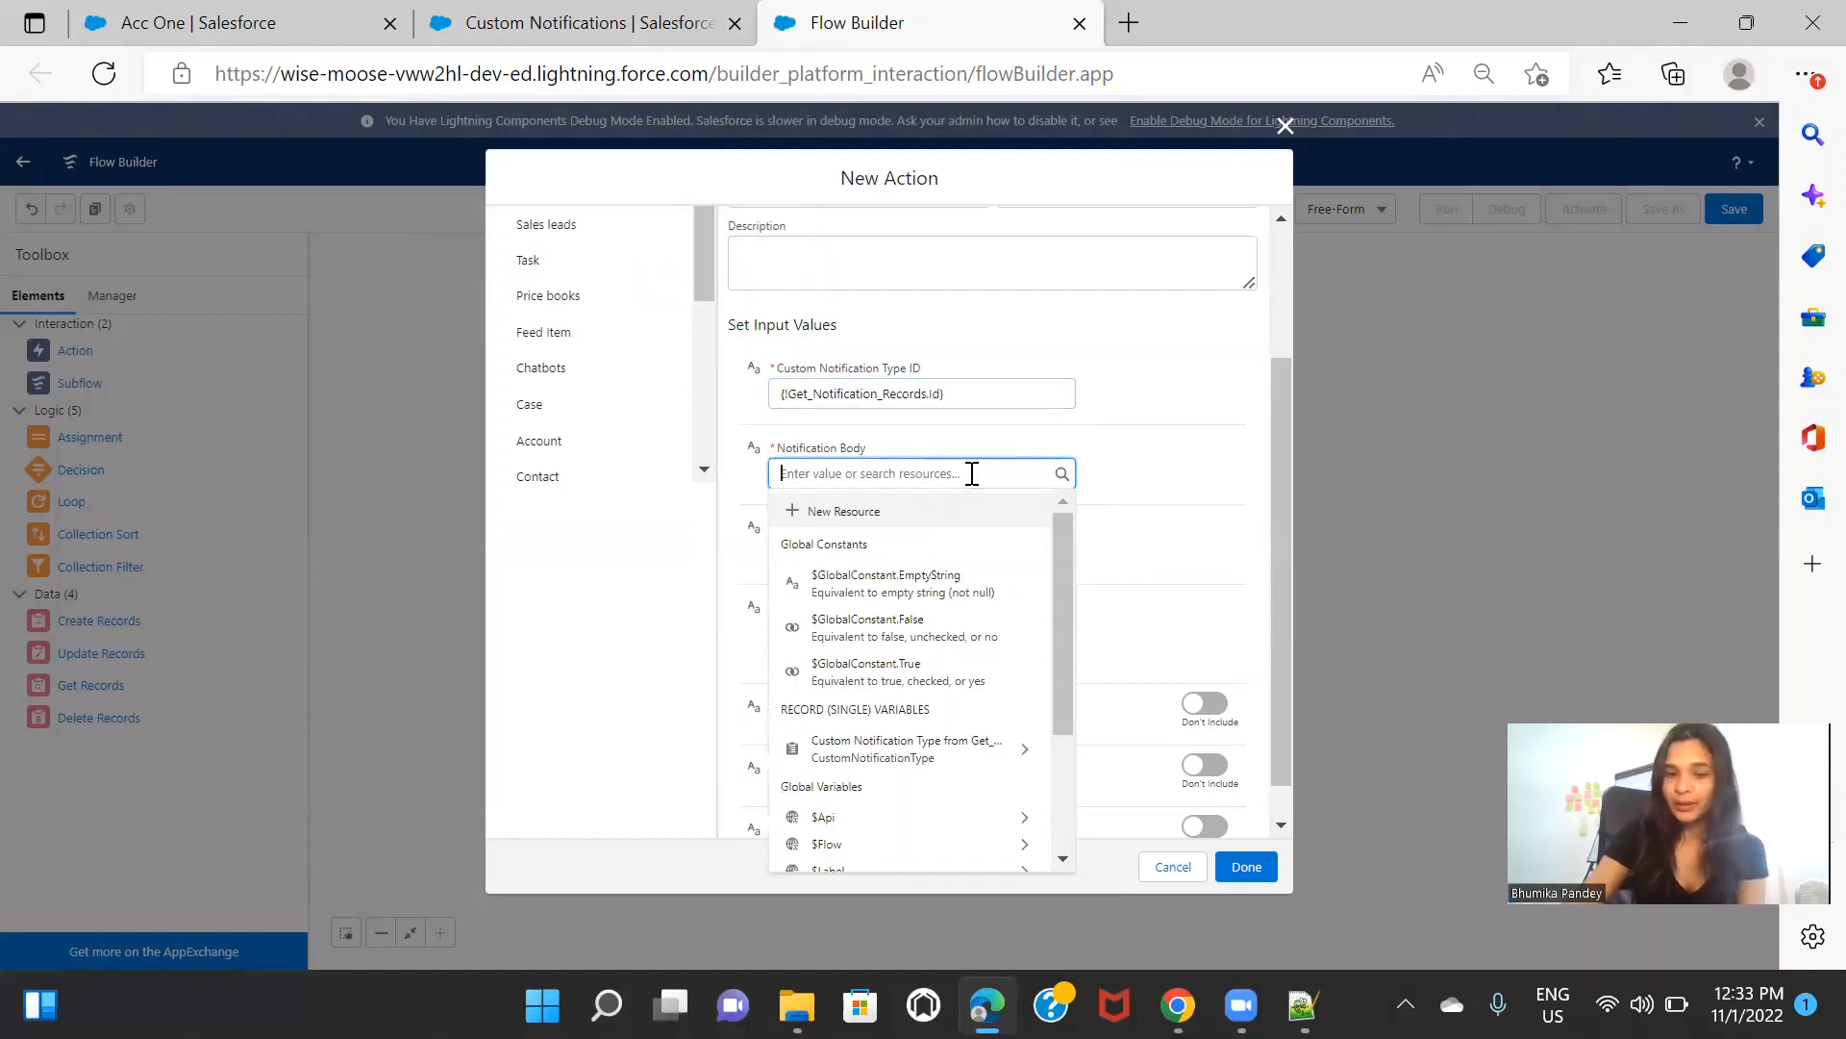
{"action": "left_click", "coordinate": [939, 524]}
{"action": "left_click", "coordinate": [643, 459]}
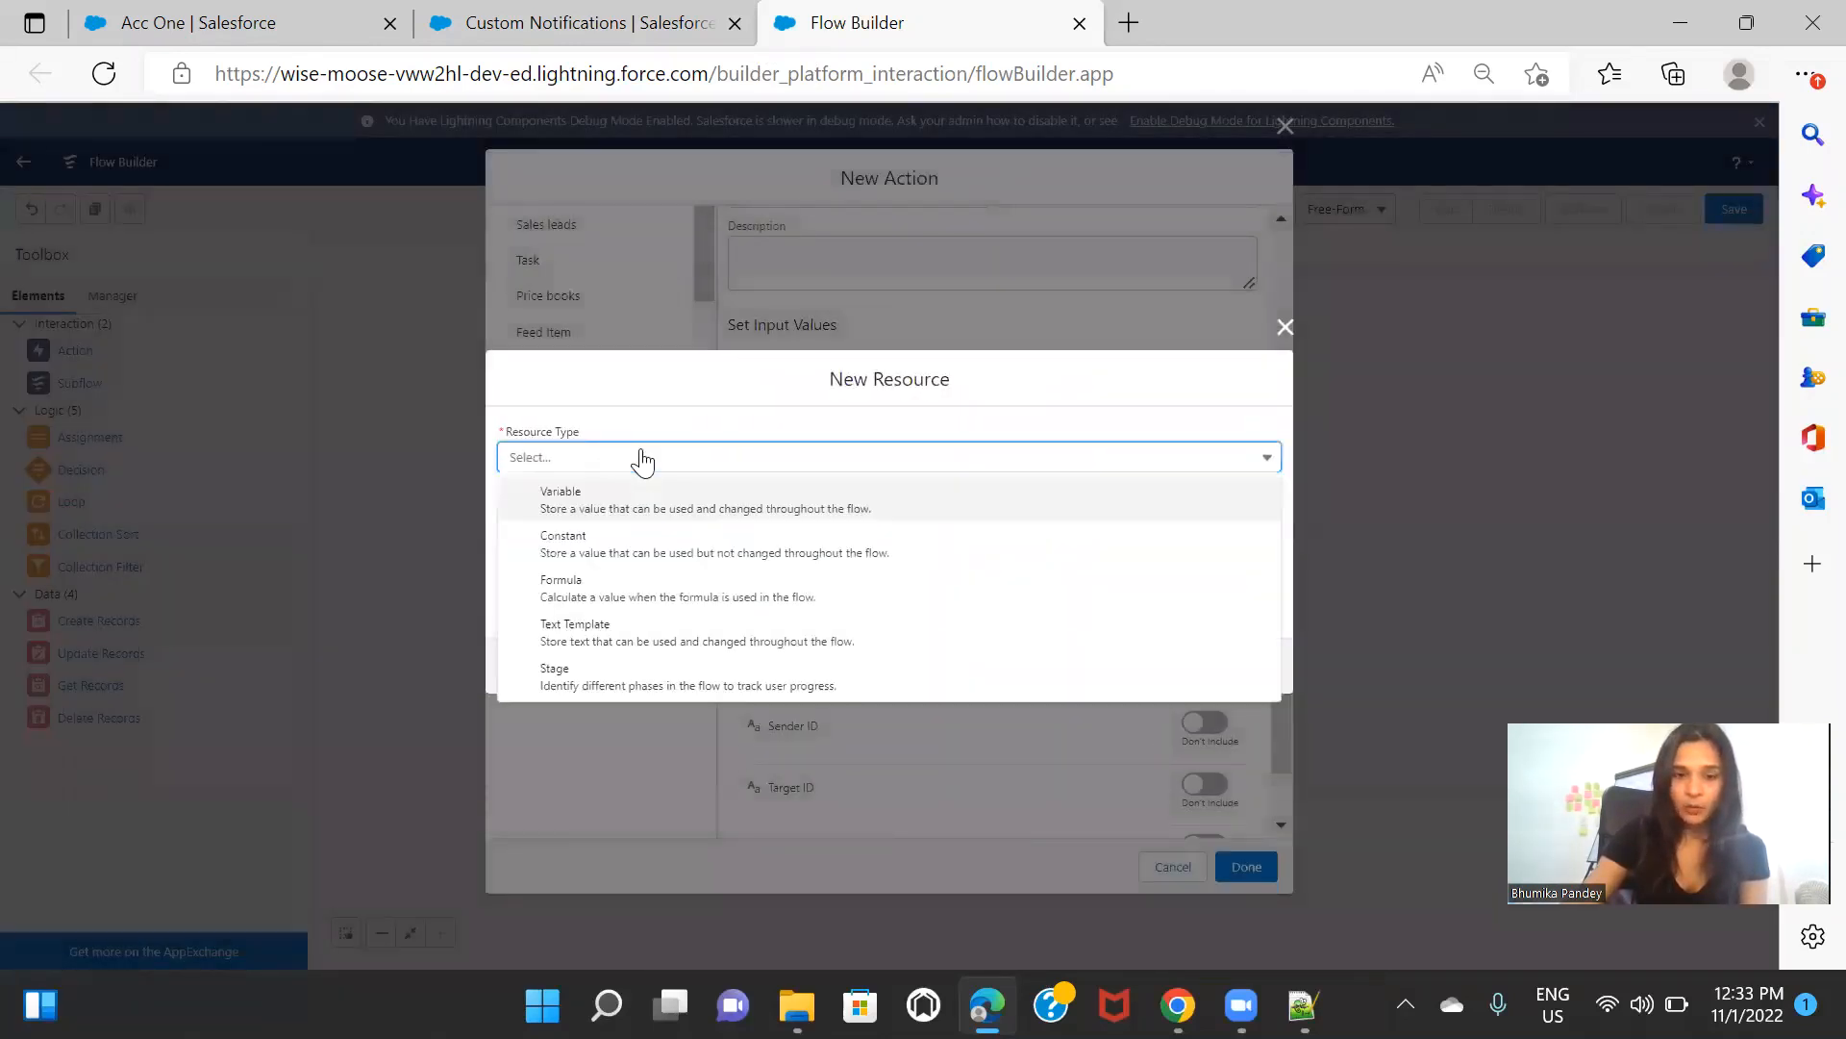
{"action": "left_click", "coordinate": [643, 591]}
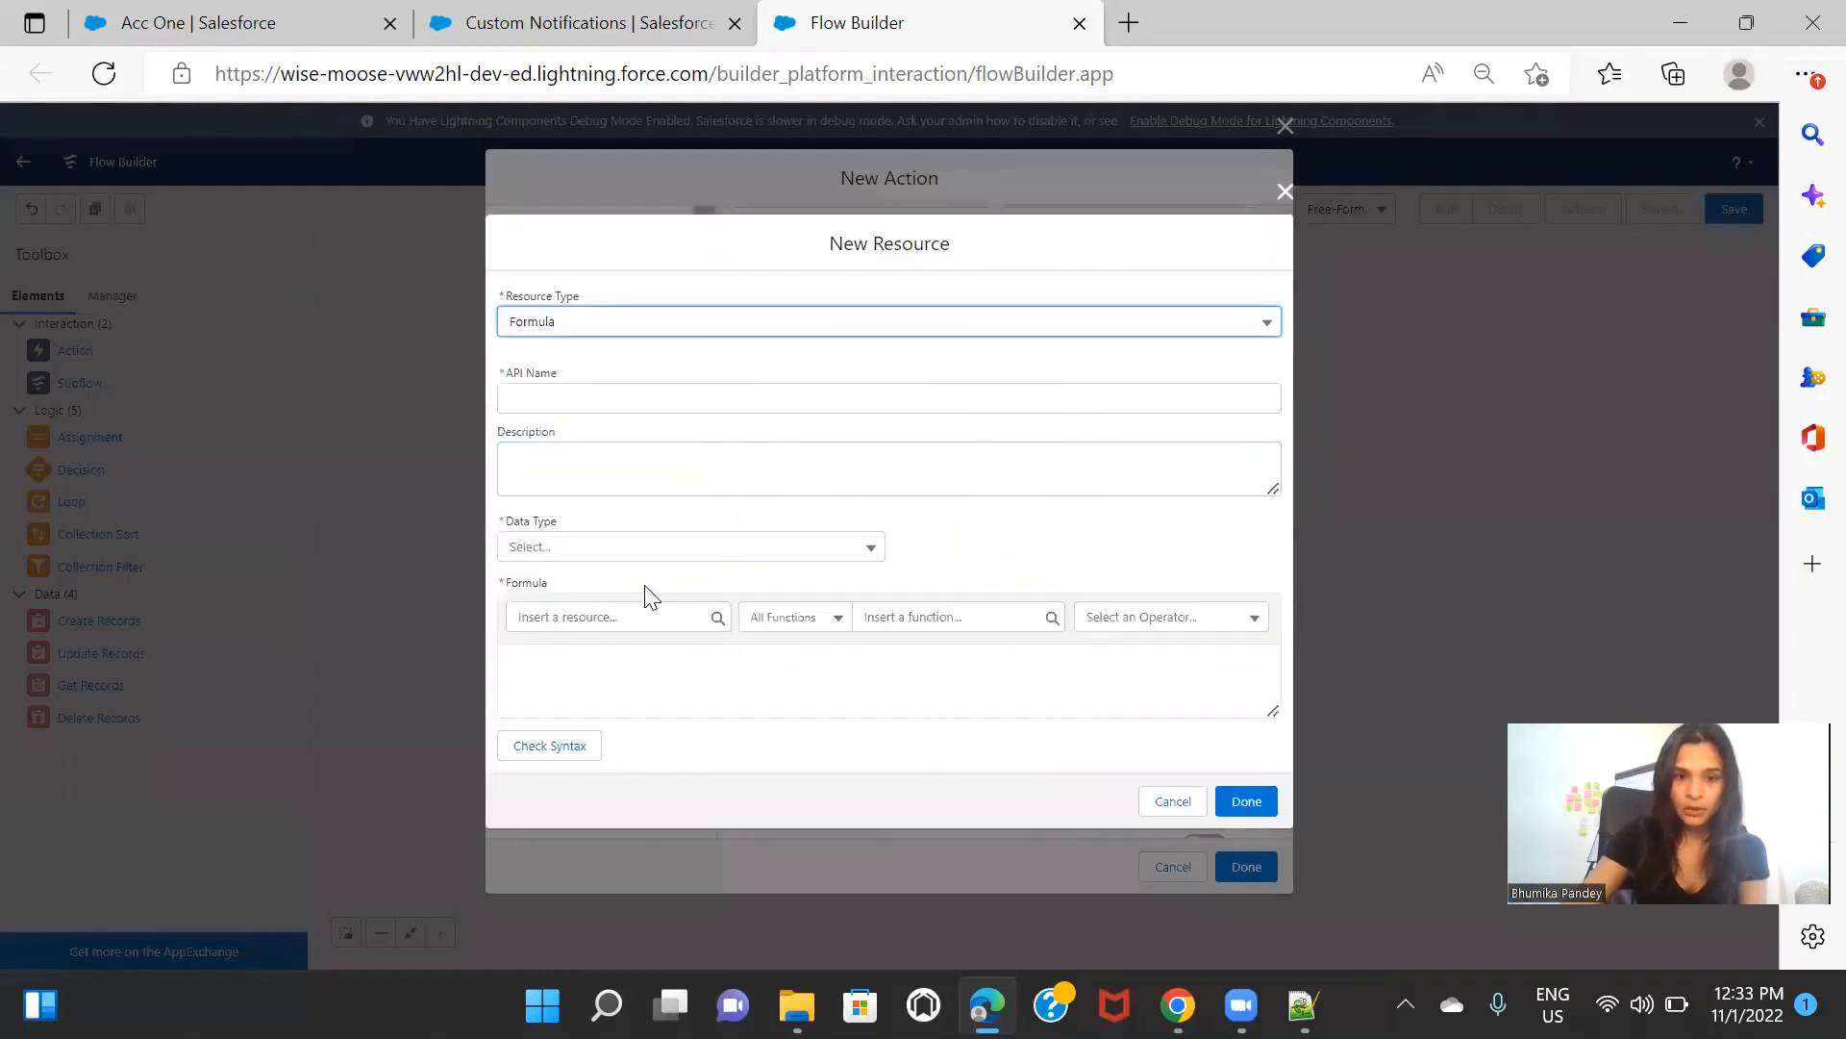
{"action": "left_click", "coordinate": [614, 398]}
{"action": "type", "text": "n"}
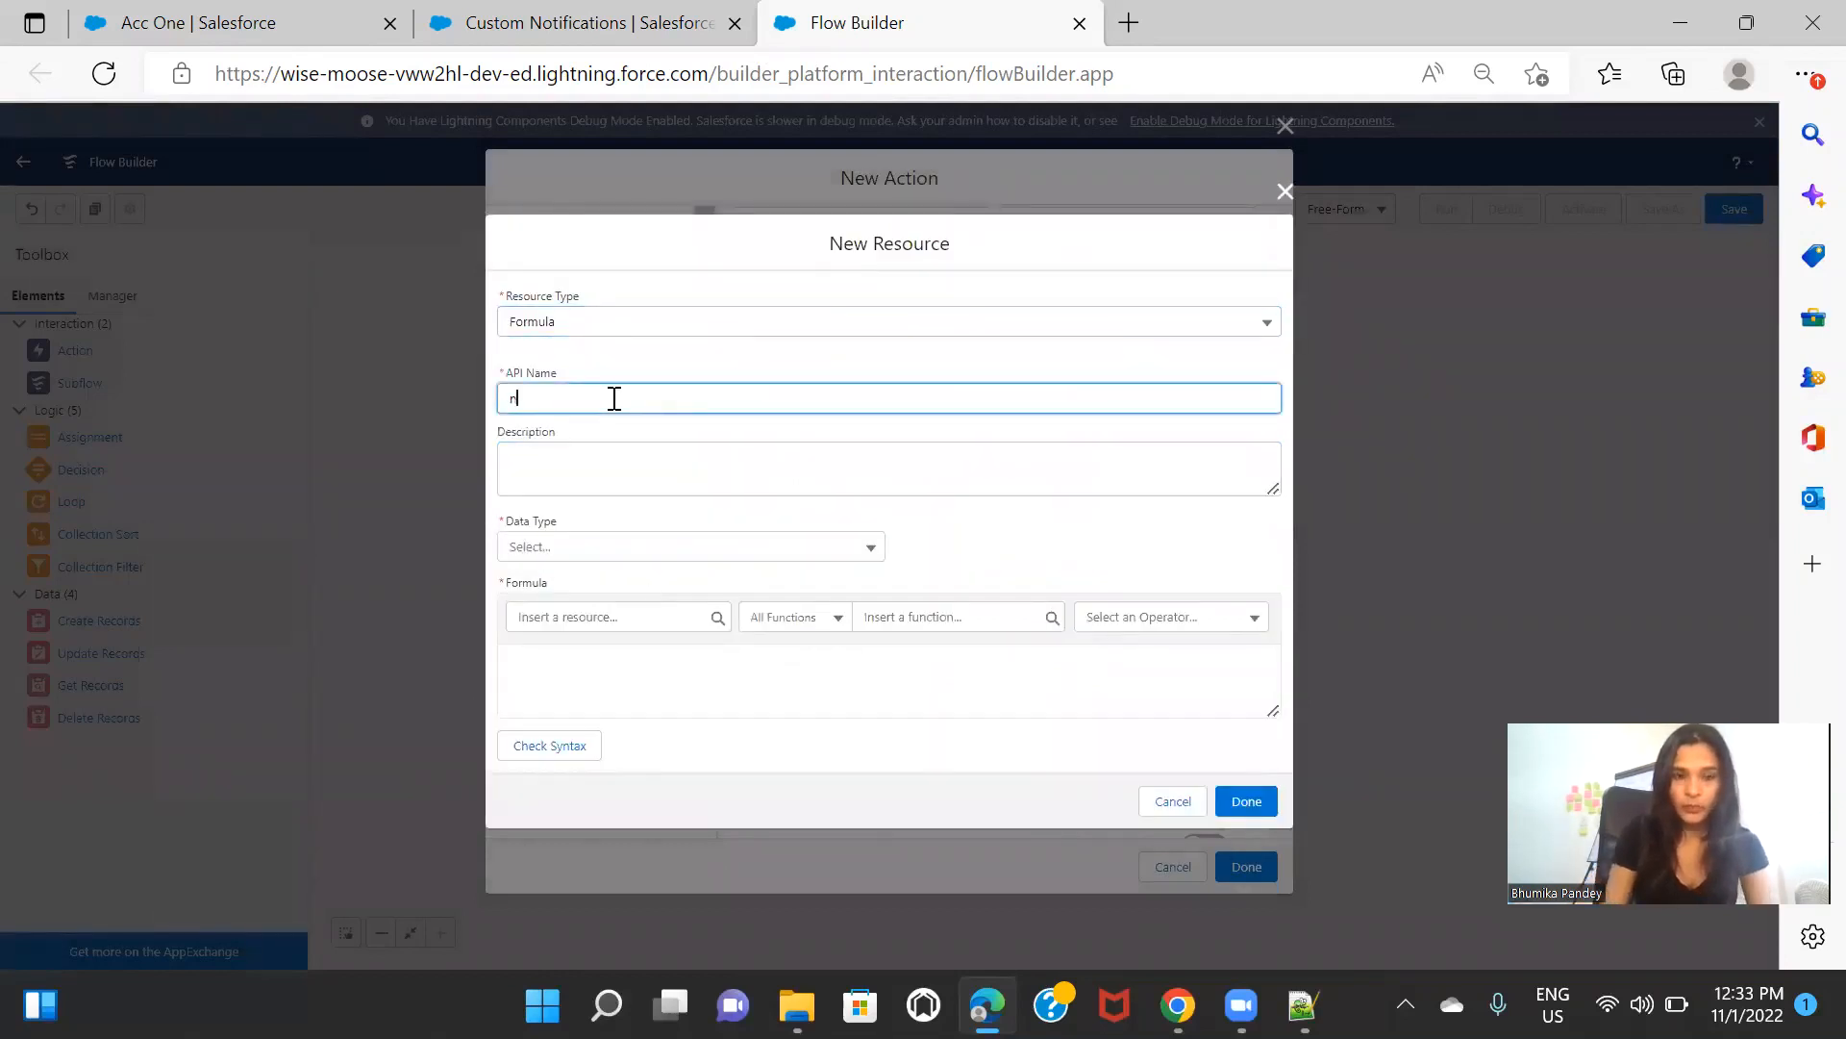
{"action": "type", "text": "otification body"}
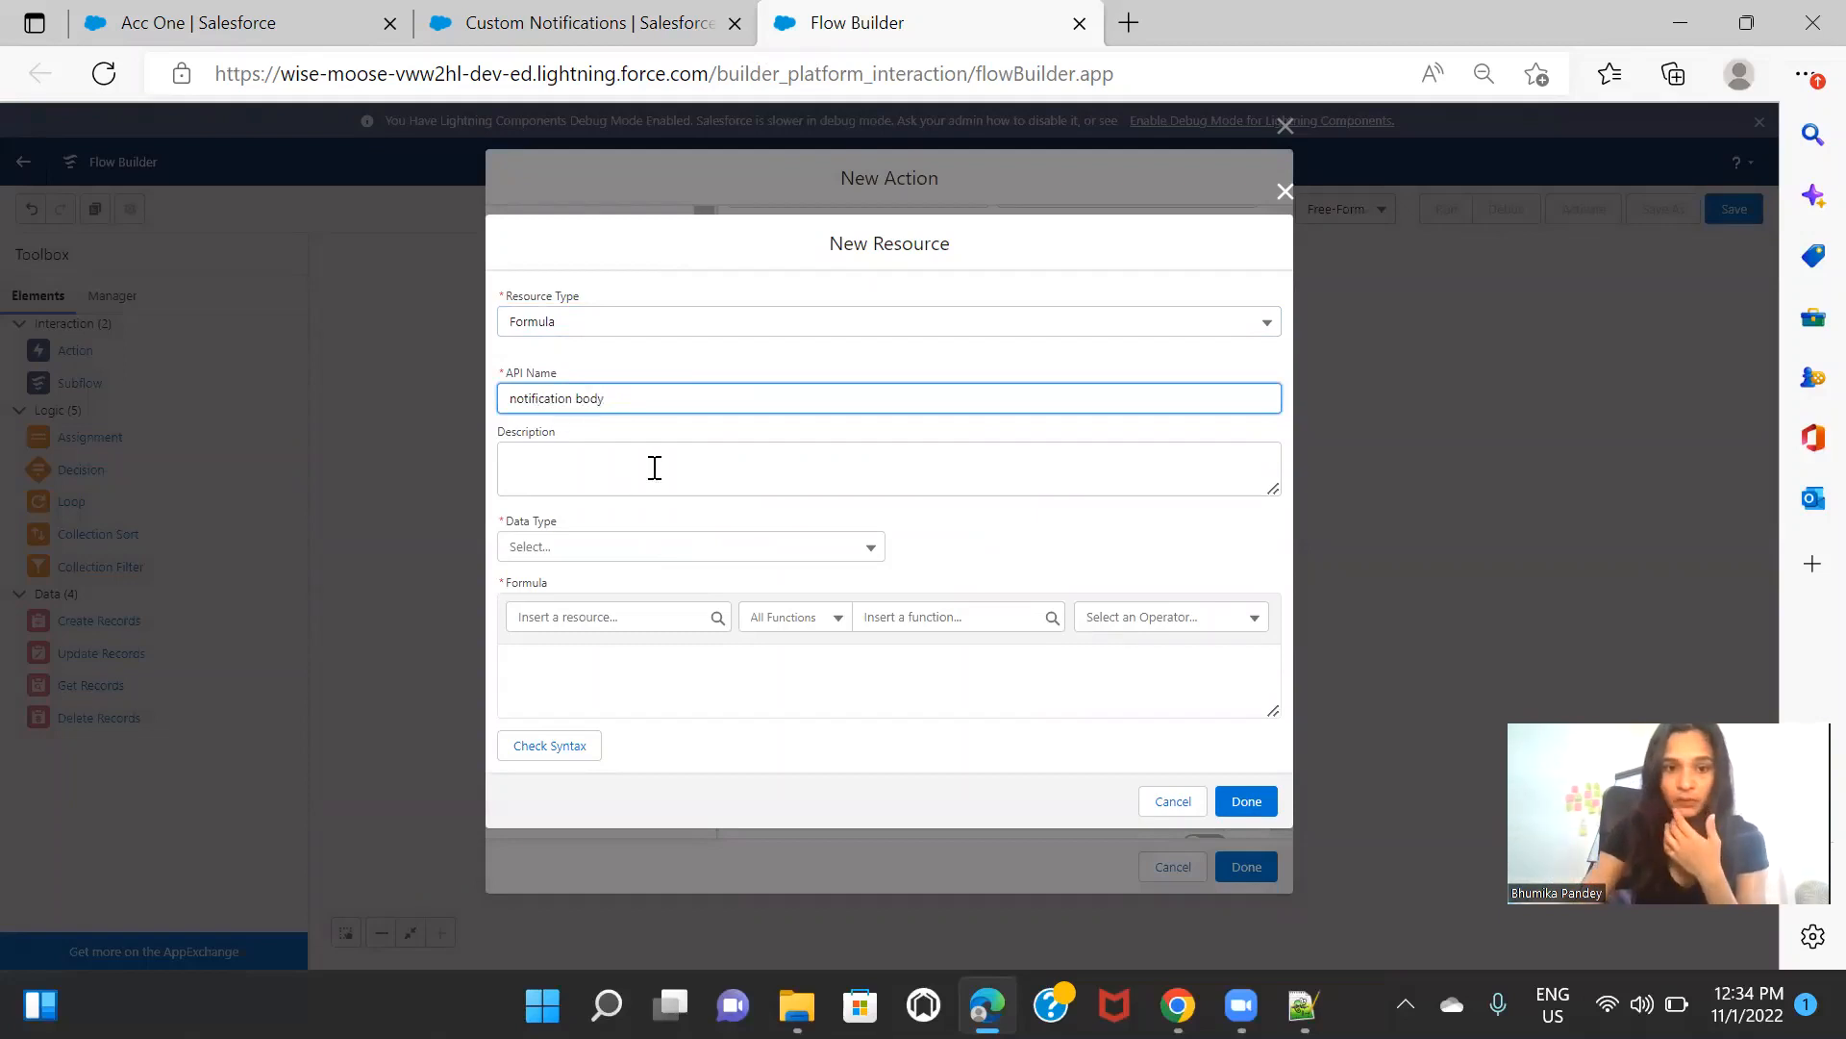
{"action": "left_click", "coordinate": [611, 549]}
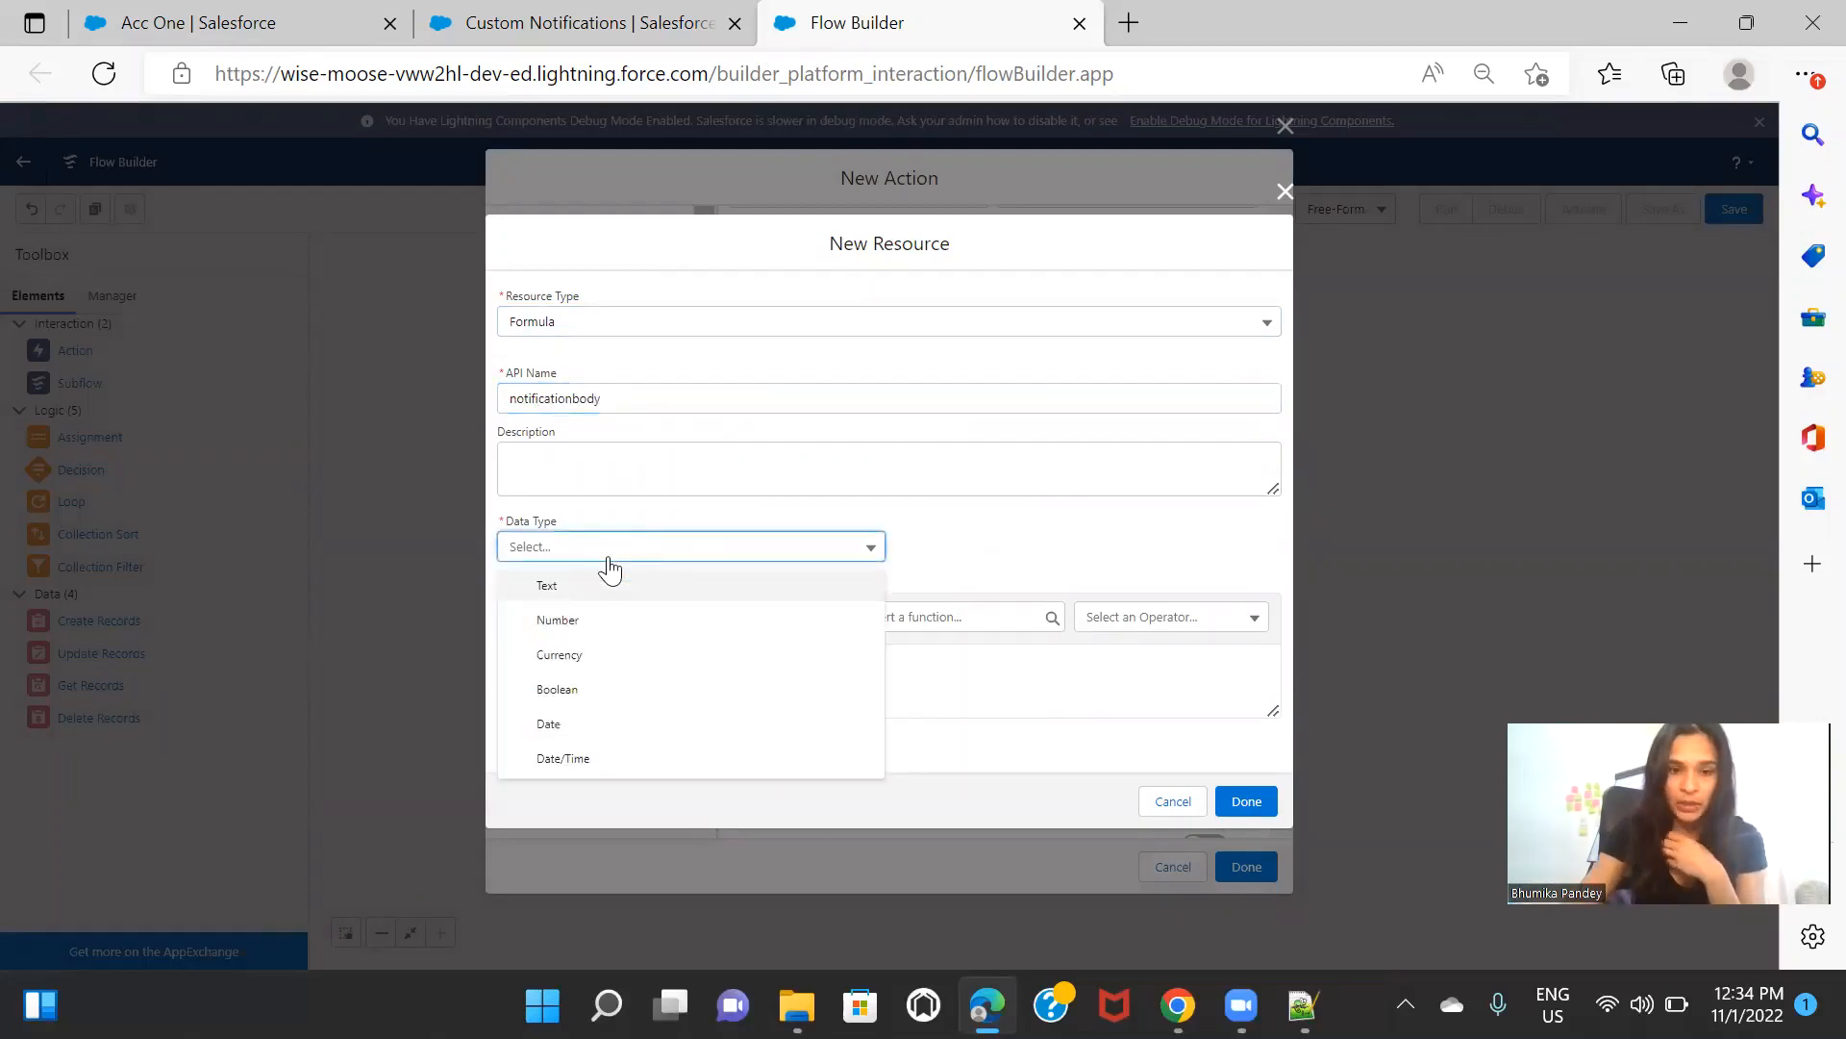
{"action": "left_click", "coordinate": [611, 584]}
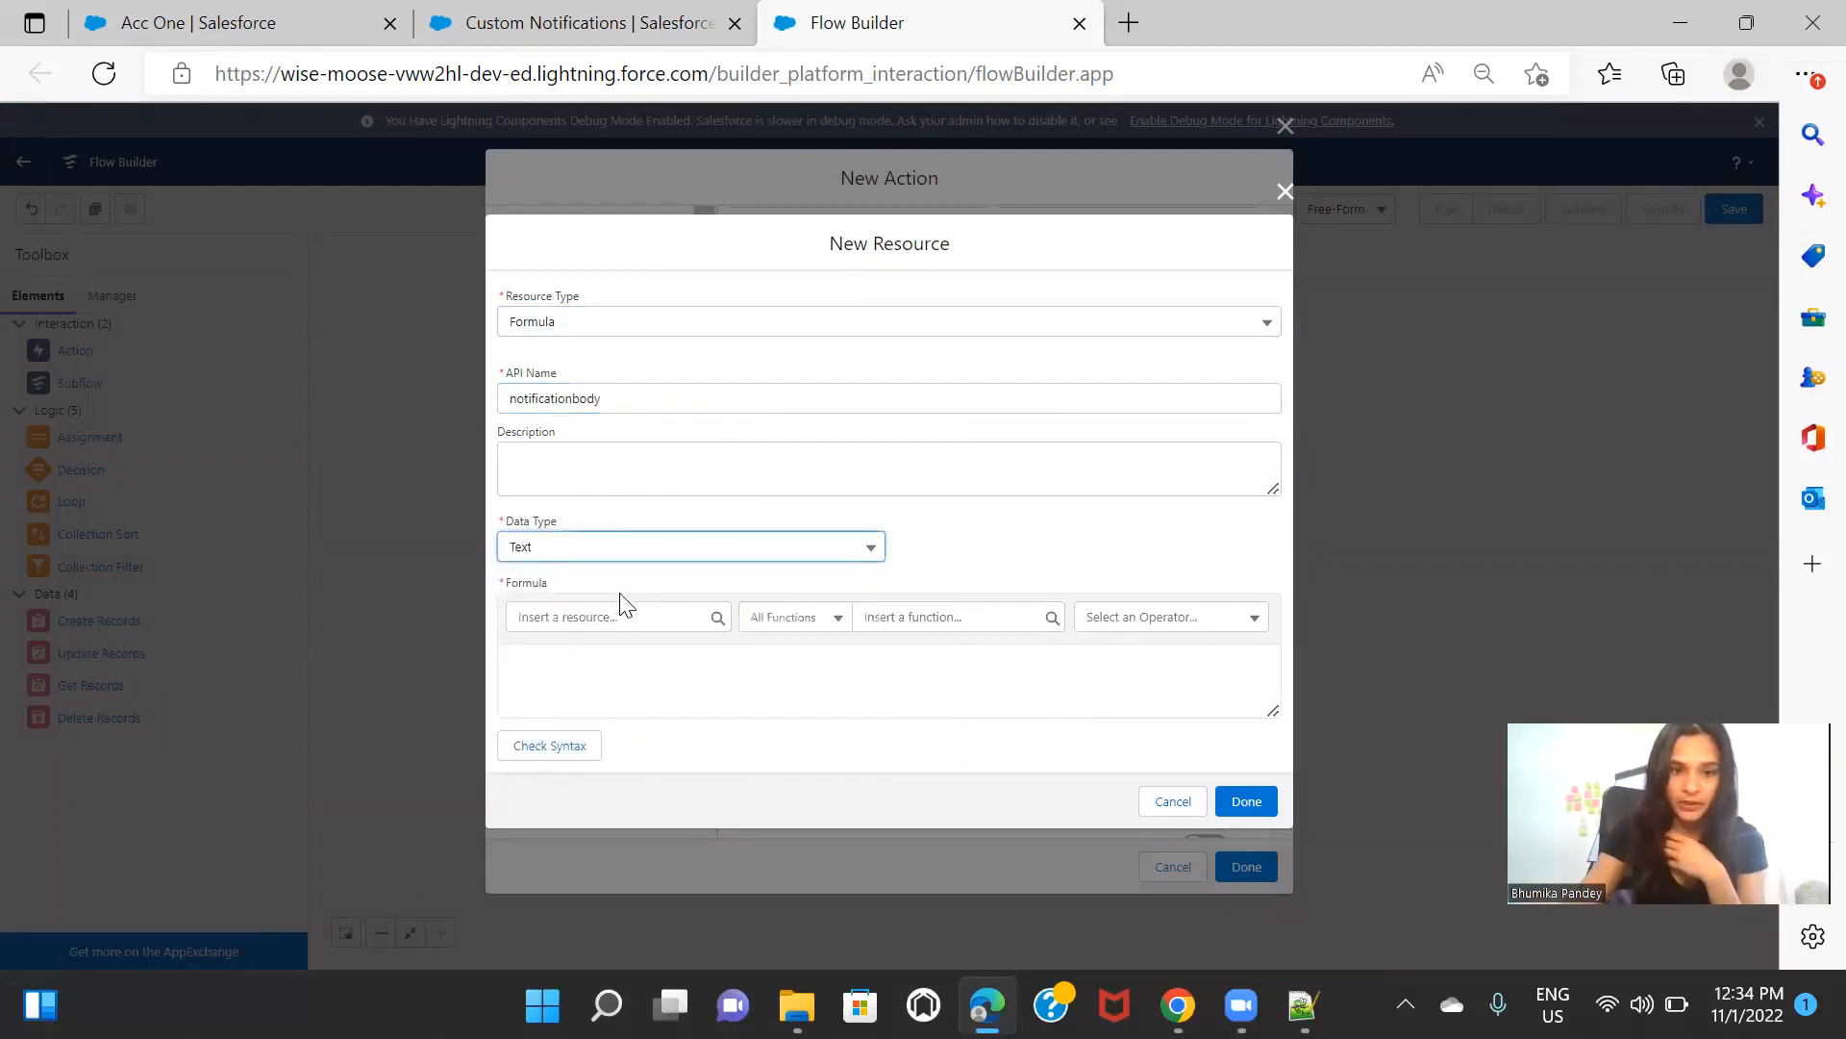
Step: Insert the opportunity's name, {!$Record.Name}, into the notificationbody formula
{"action": "left_click", "coordinate": [591, 667]}
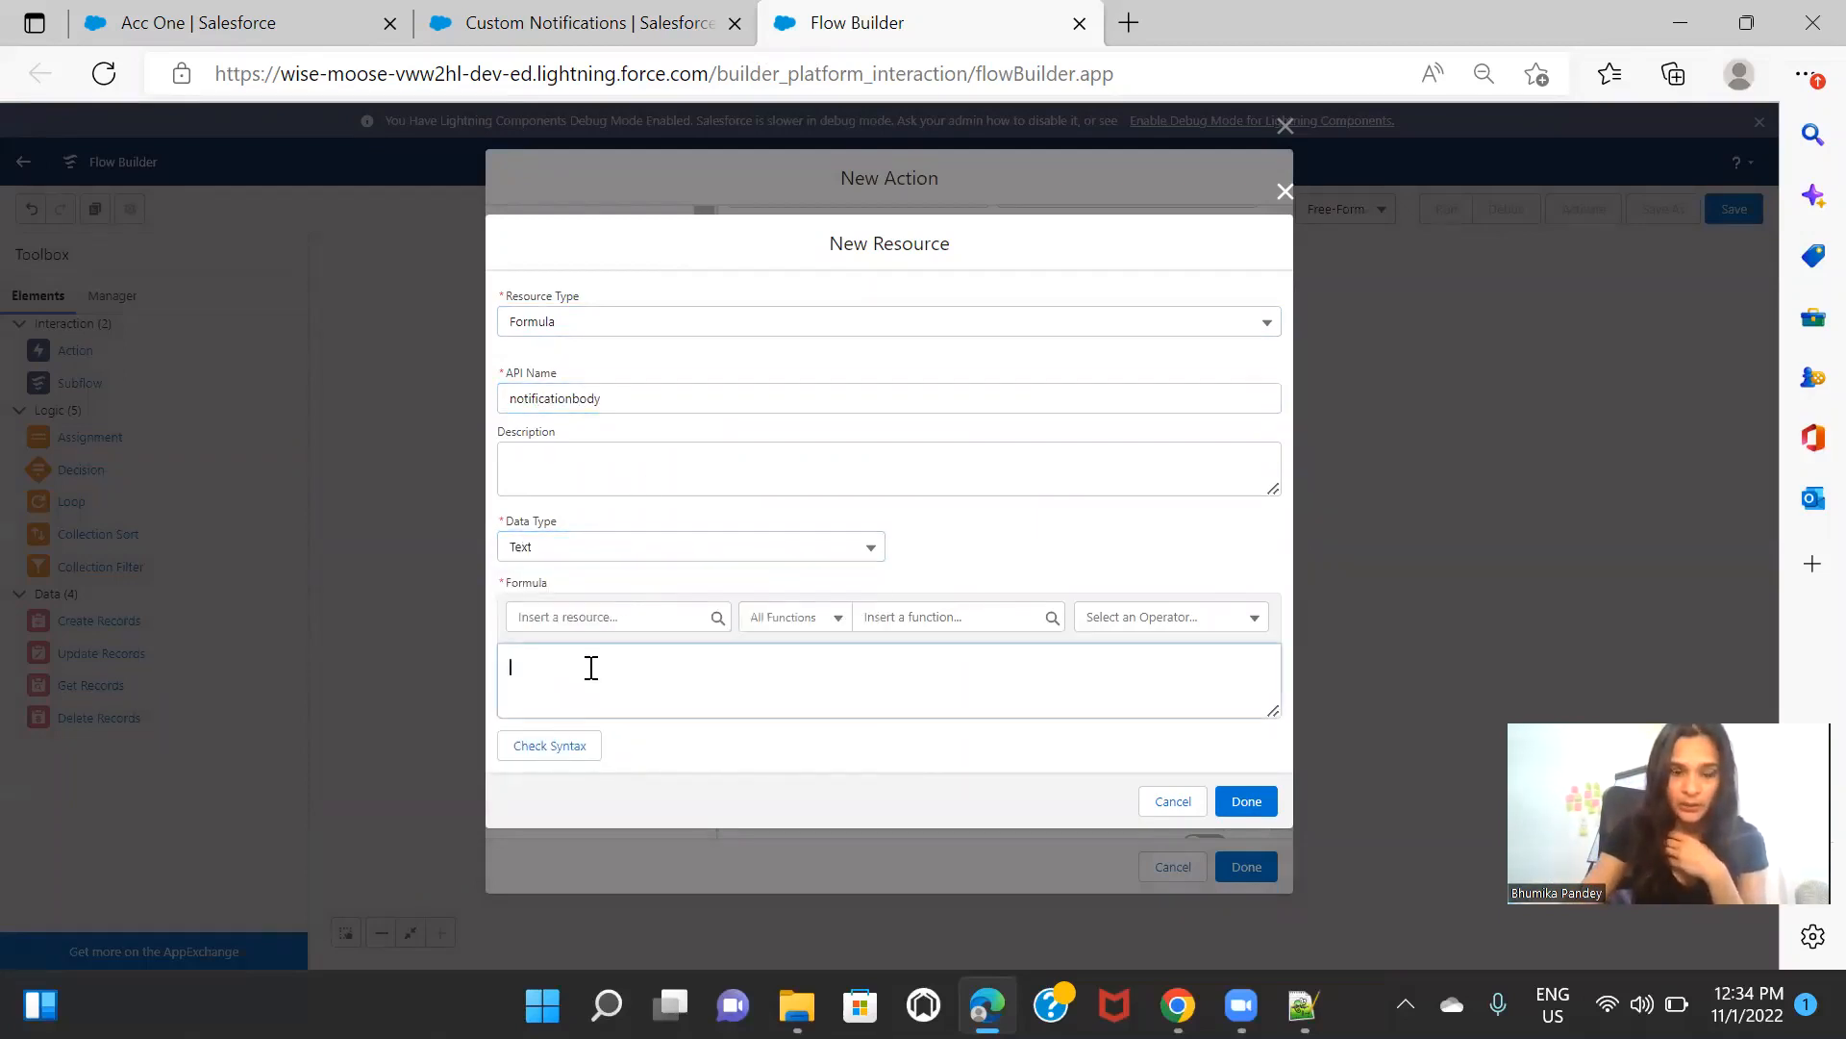
{"action": "left_click", "coordinate": [603, 616]}
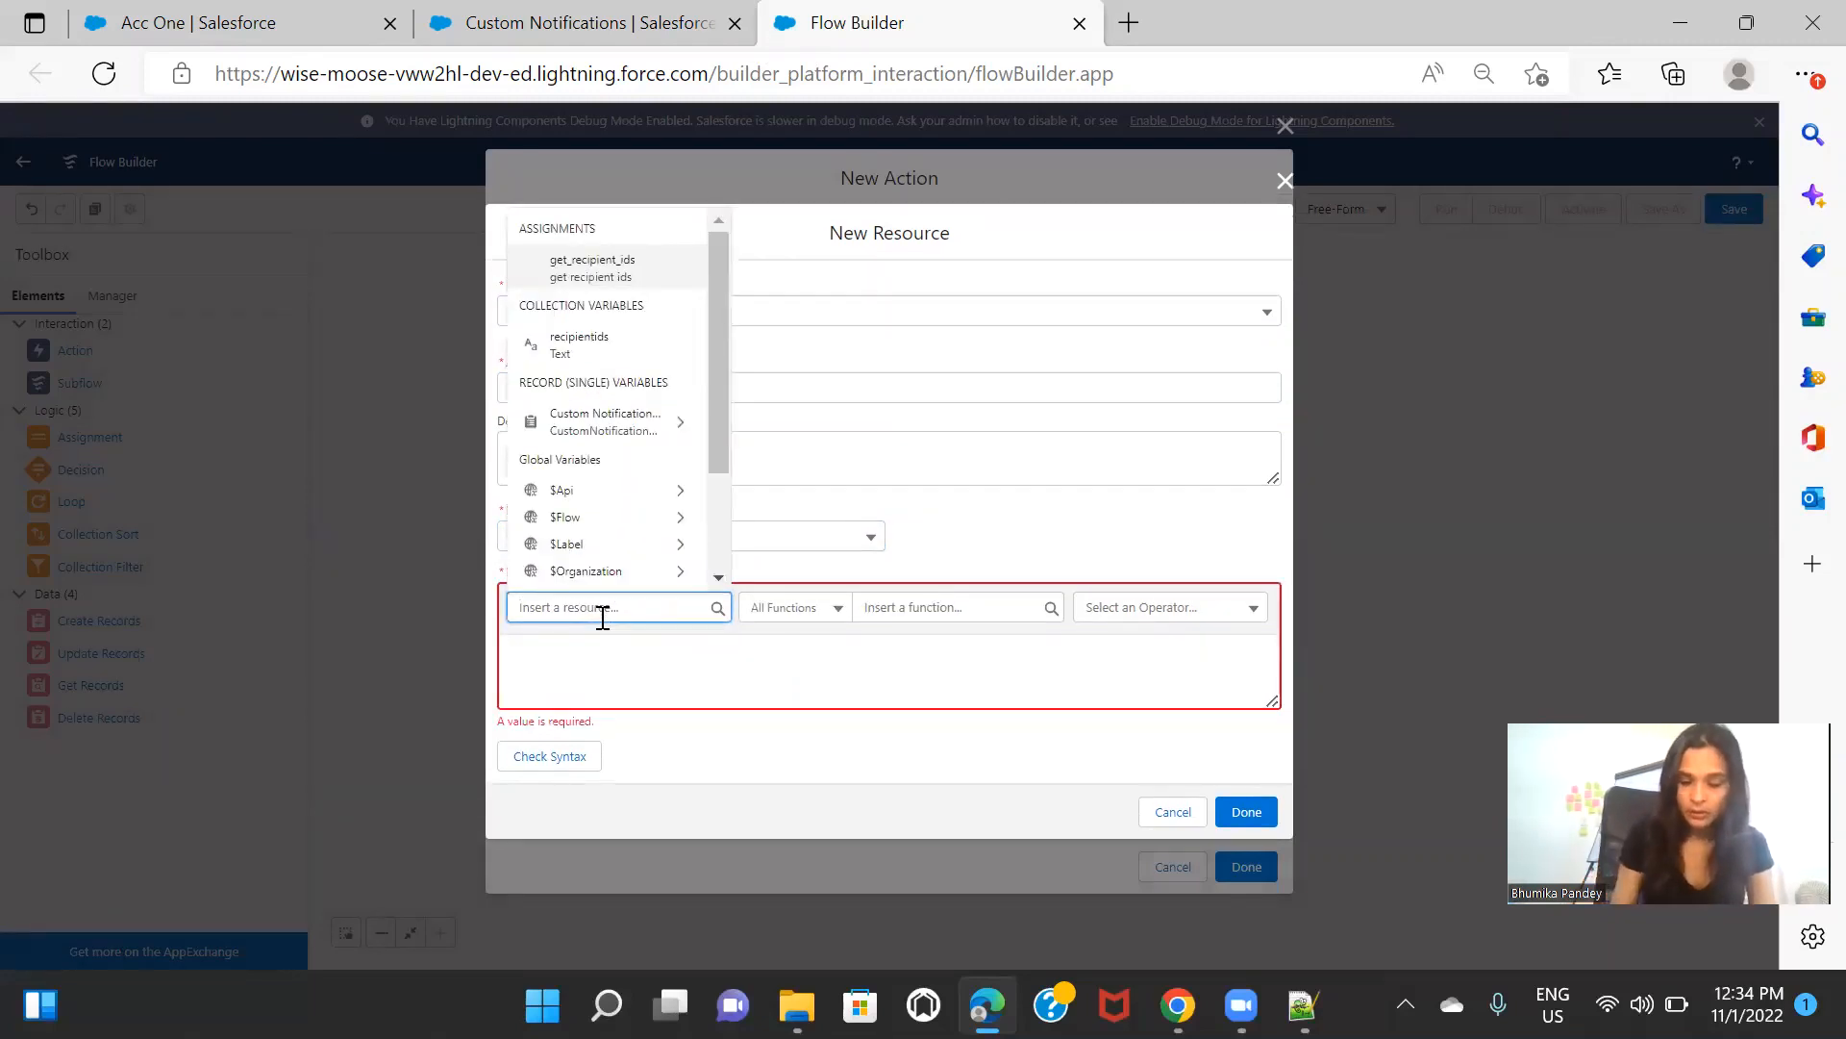
{"action": "type", "text": "opp"}
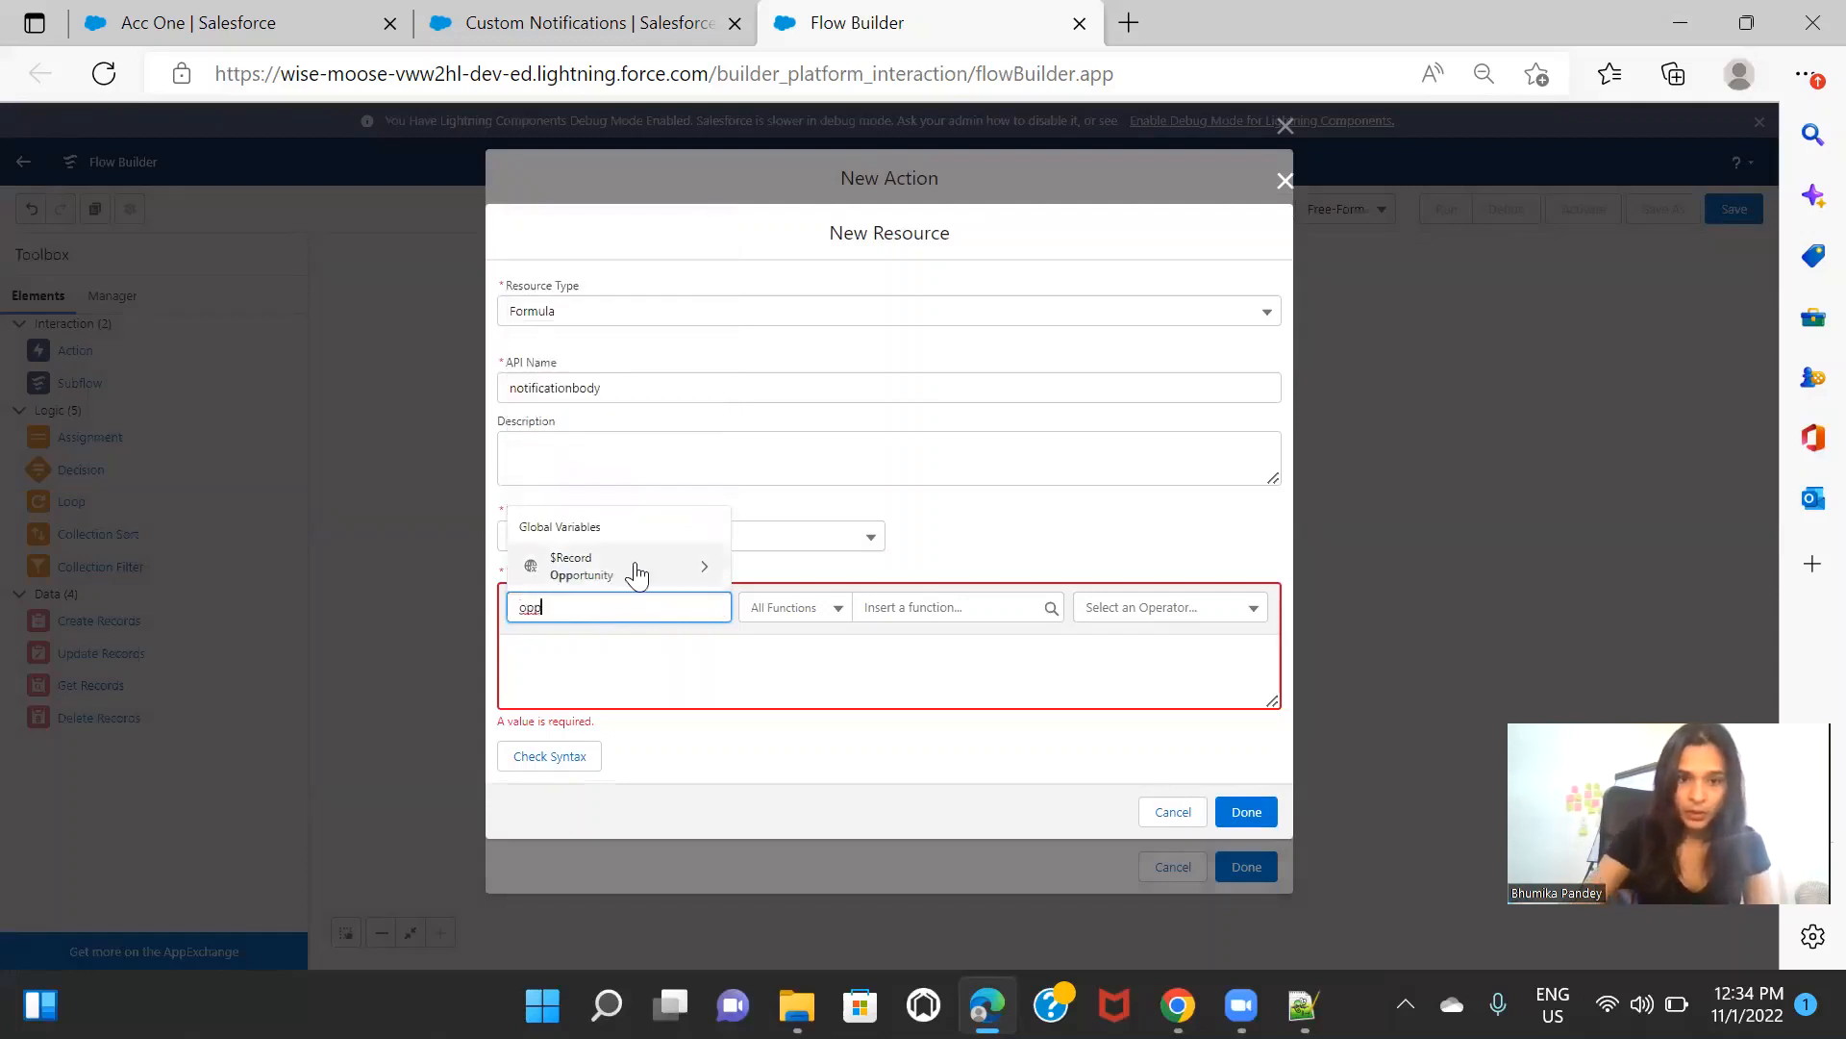
{"action": "left_click", "coordinate": [637, 567]}
{"action": "type", "text": "Nam"}
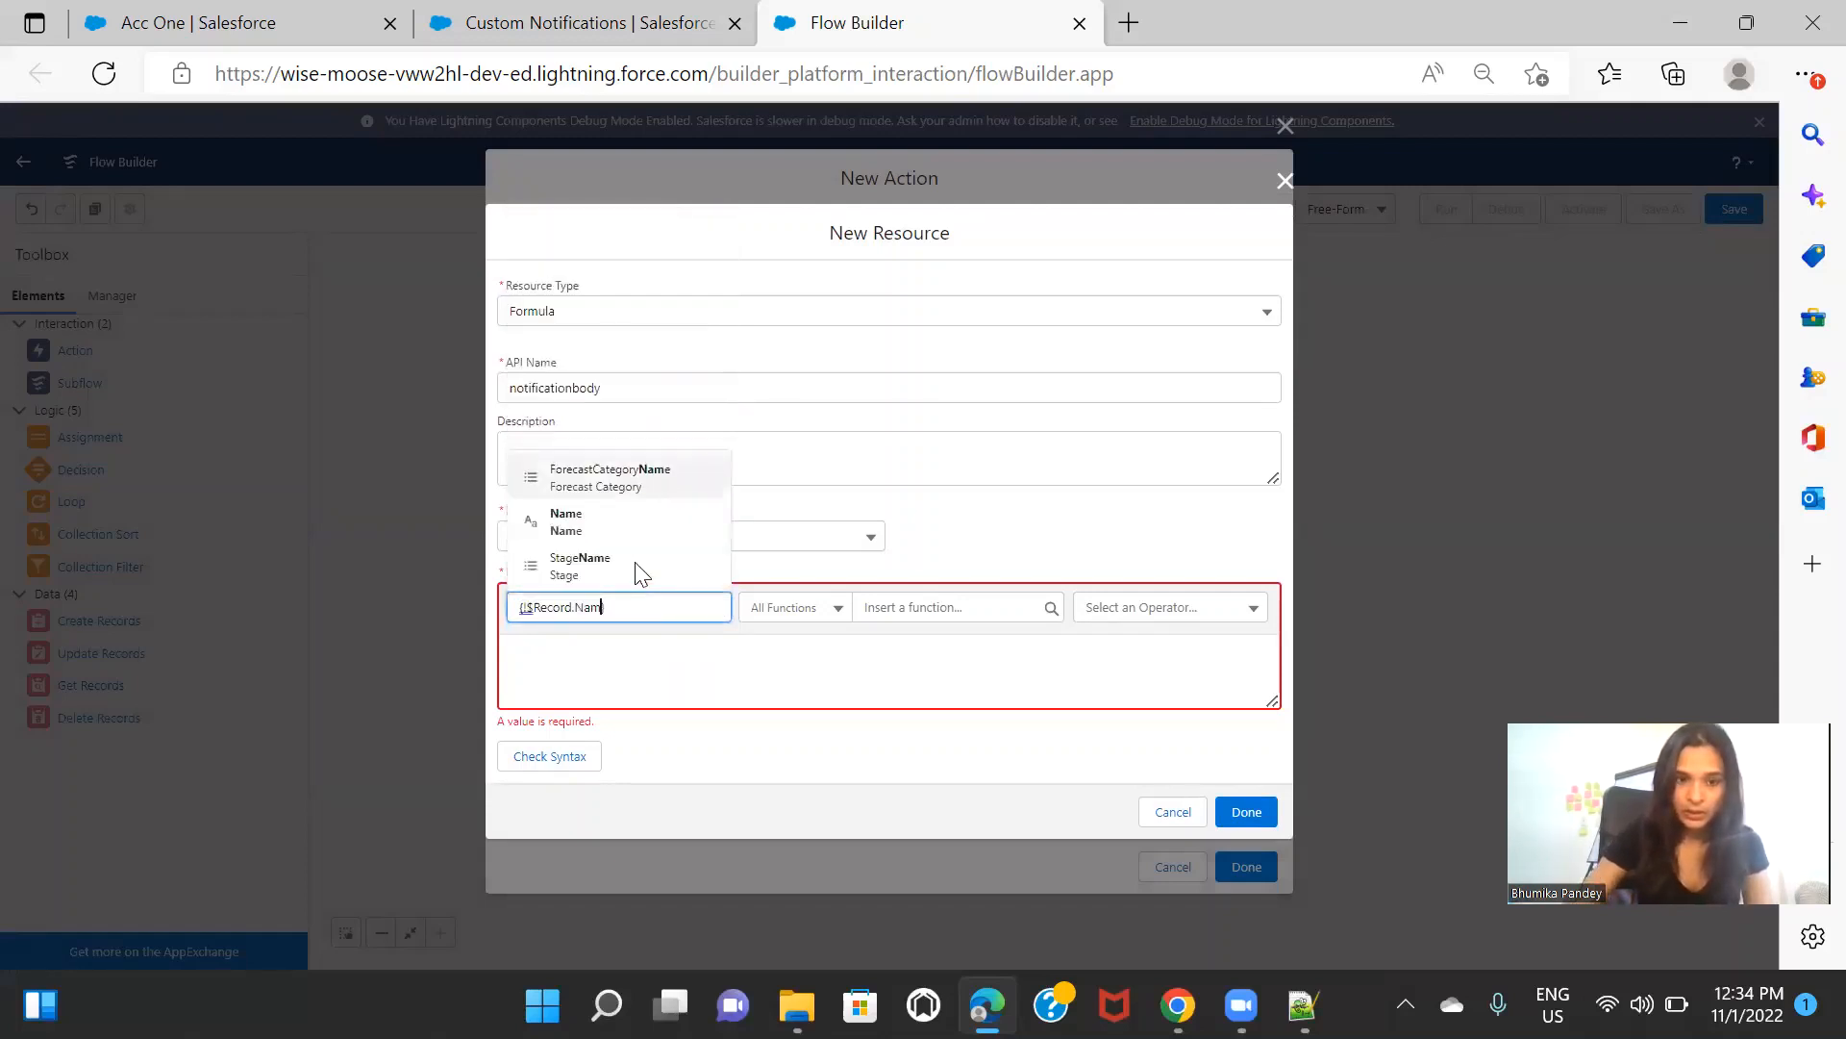
{"action": "left_click", "coordinate": [639, 525]}
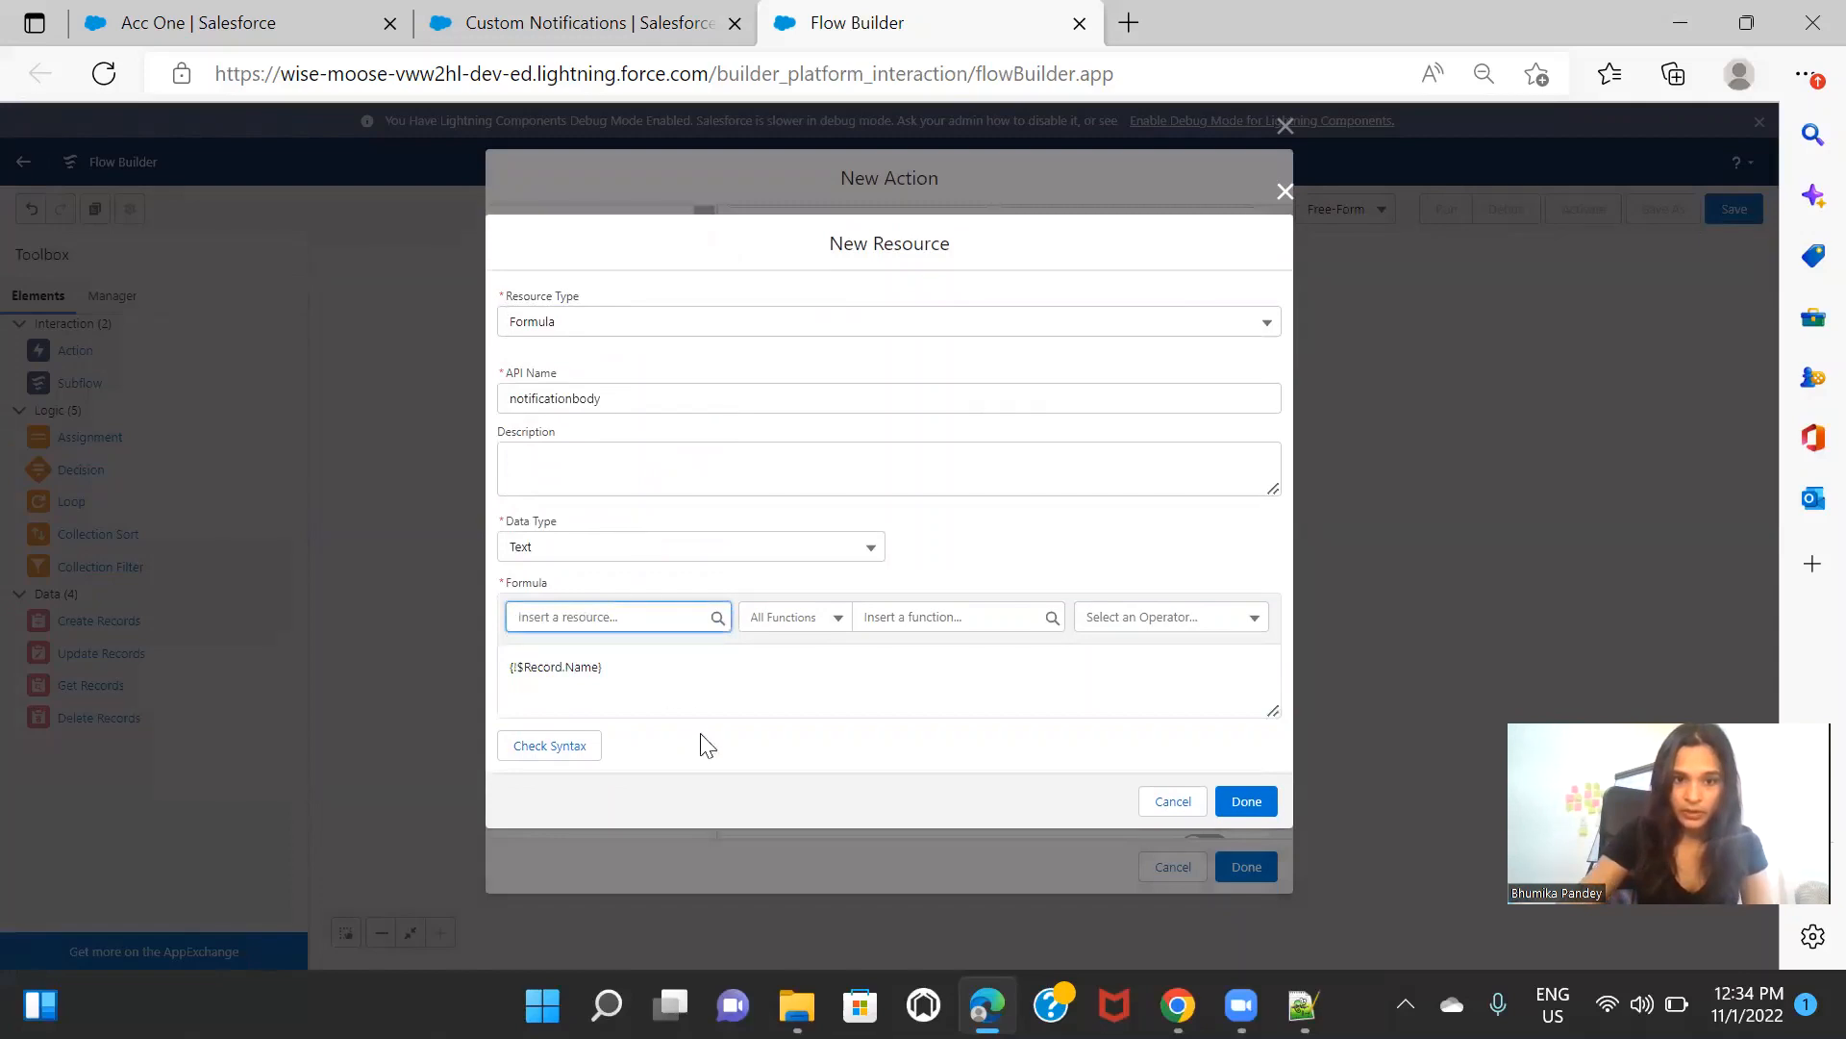
Step: Append a + concatenation operator after {!$Record.Name} in the formula
{"action": "left_click", "coordinate": [662, 675]}
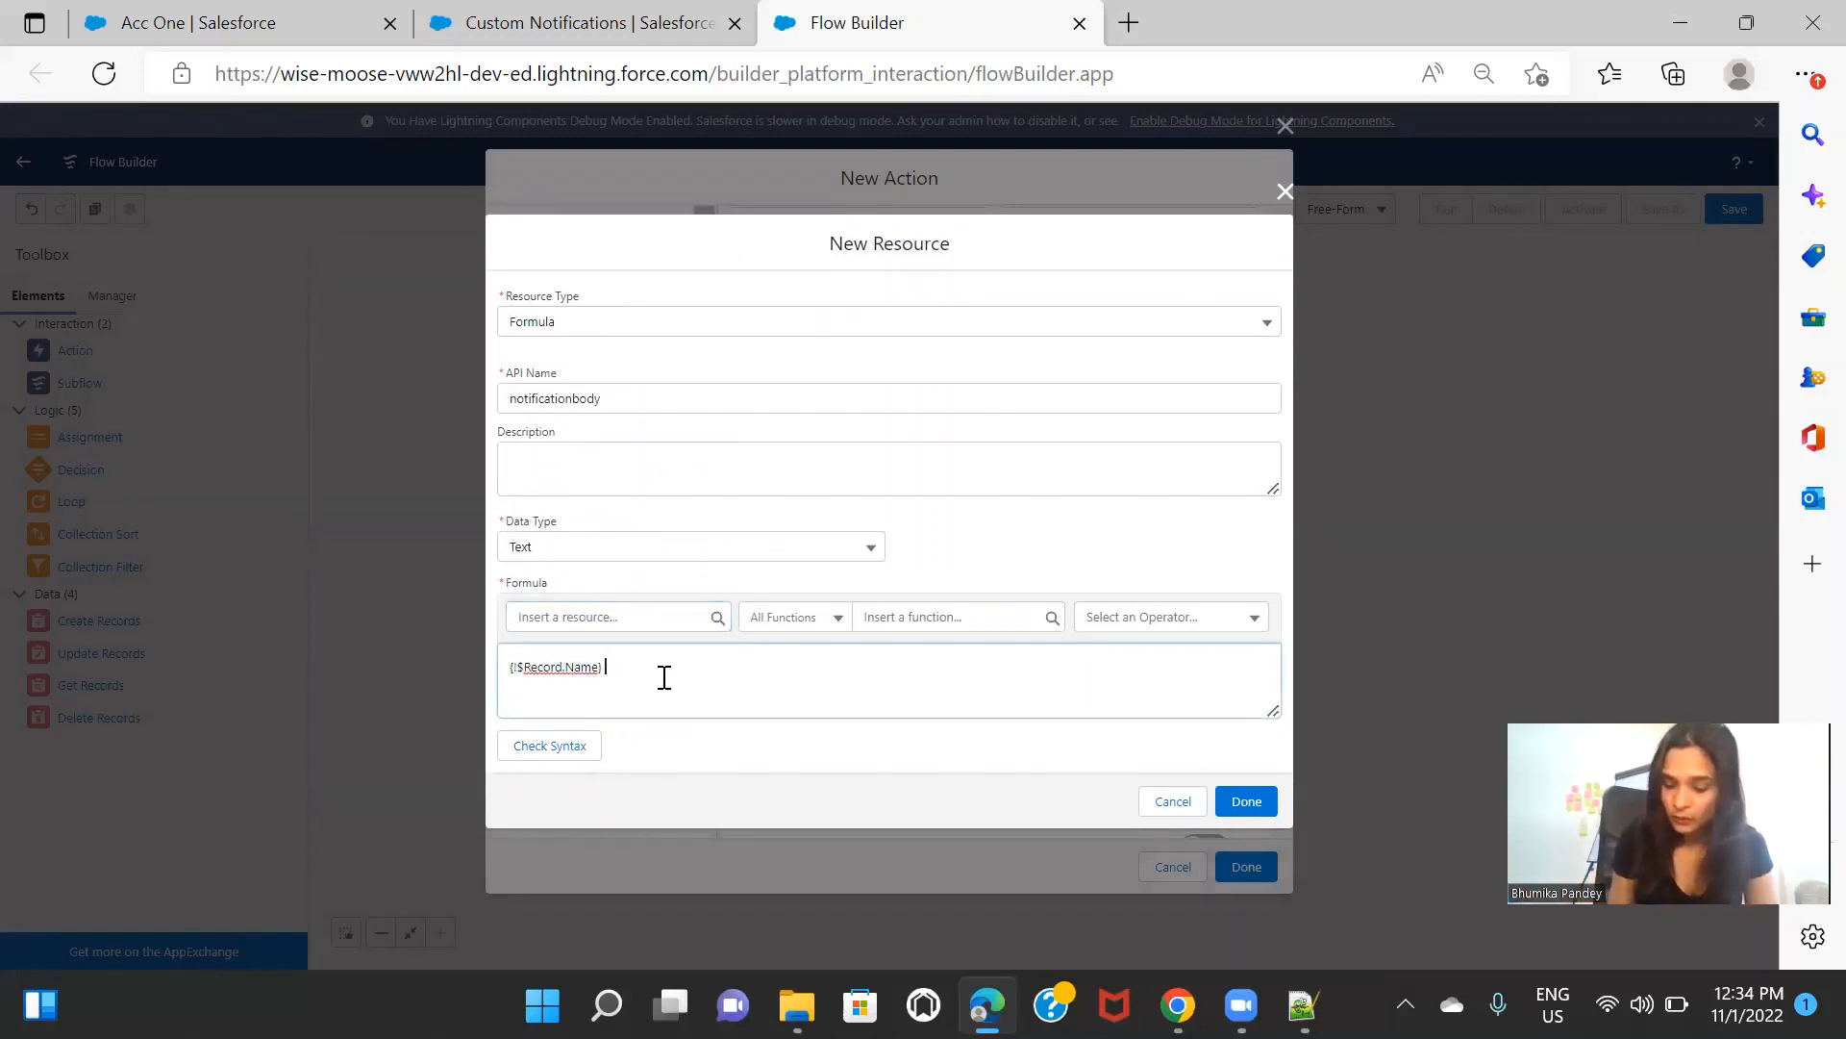
{"action": "type", "text": "="}
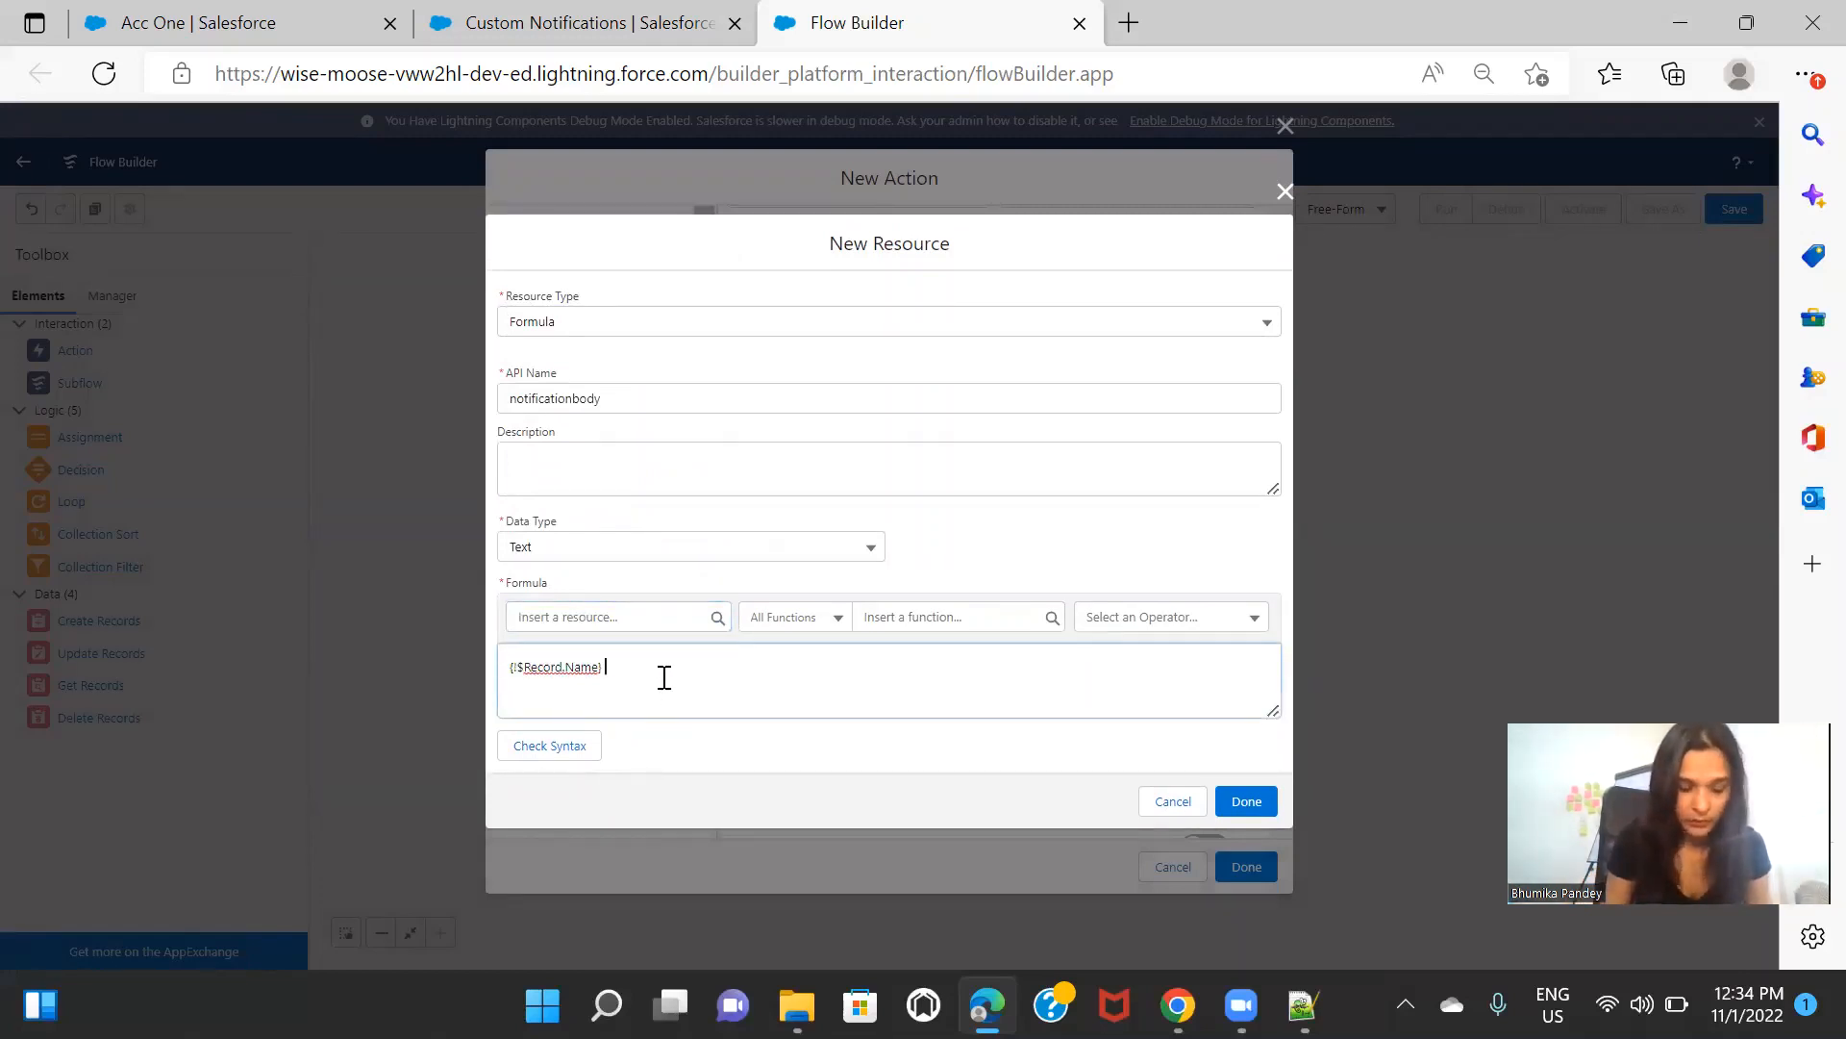
{"action": "key", "text": "BackSpace"}
{"action": "key", "text": "super+space"}
{"action": "type", "text": "¿"}
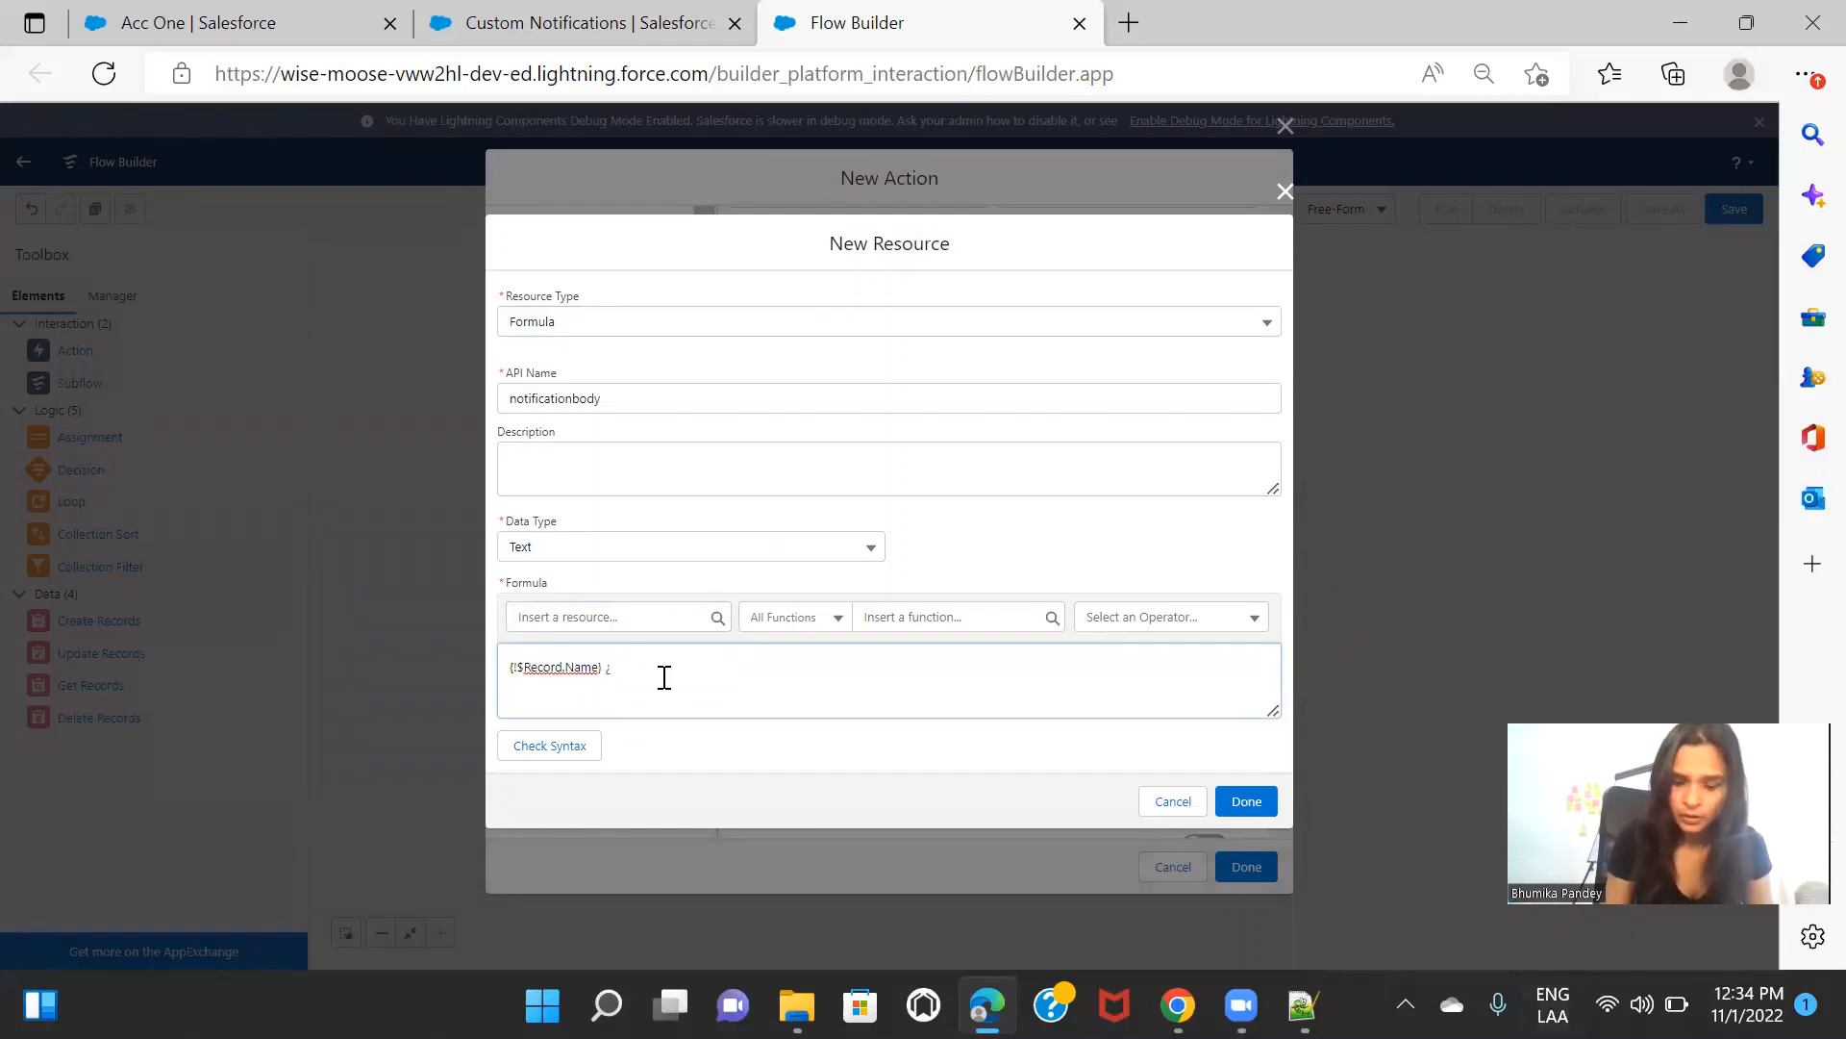
{"action": "key", "text": "BackSpace"}
{"action": "key", "text": "super+space"}
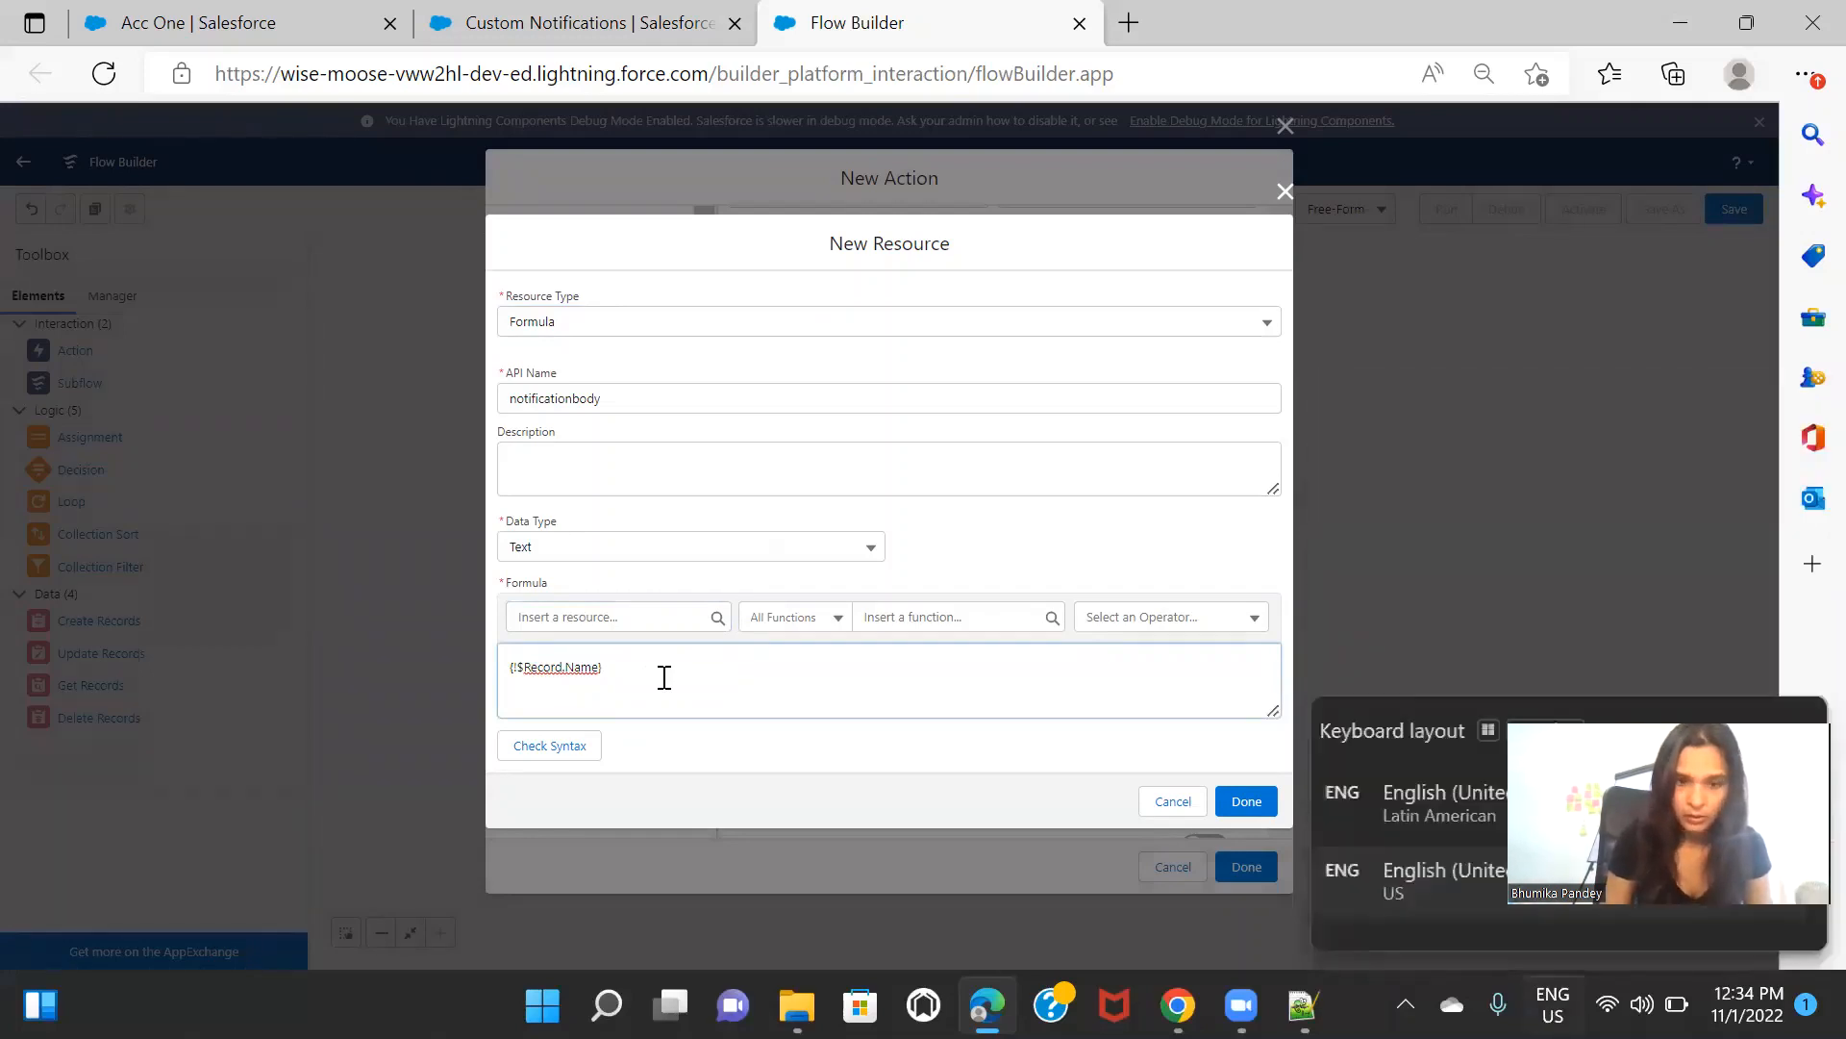
{"action": "type", "text": "="}
{"action": "key", "text": "BackSpace"}
{"action": "type", "text": "+ "}
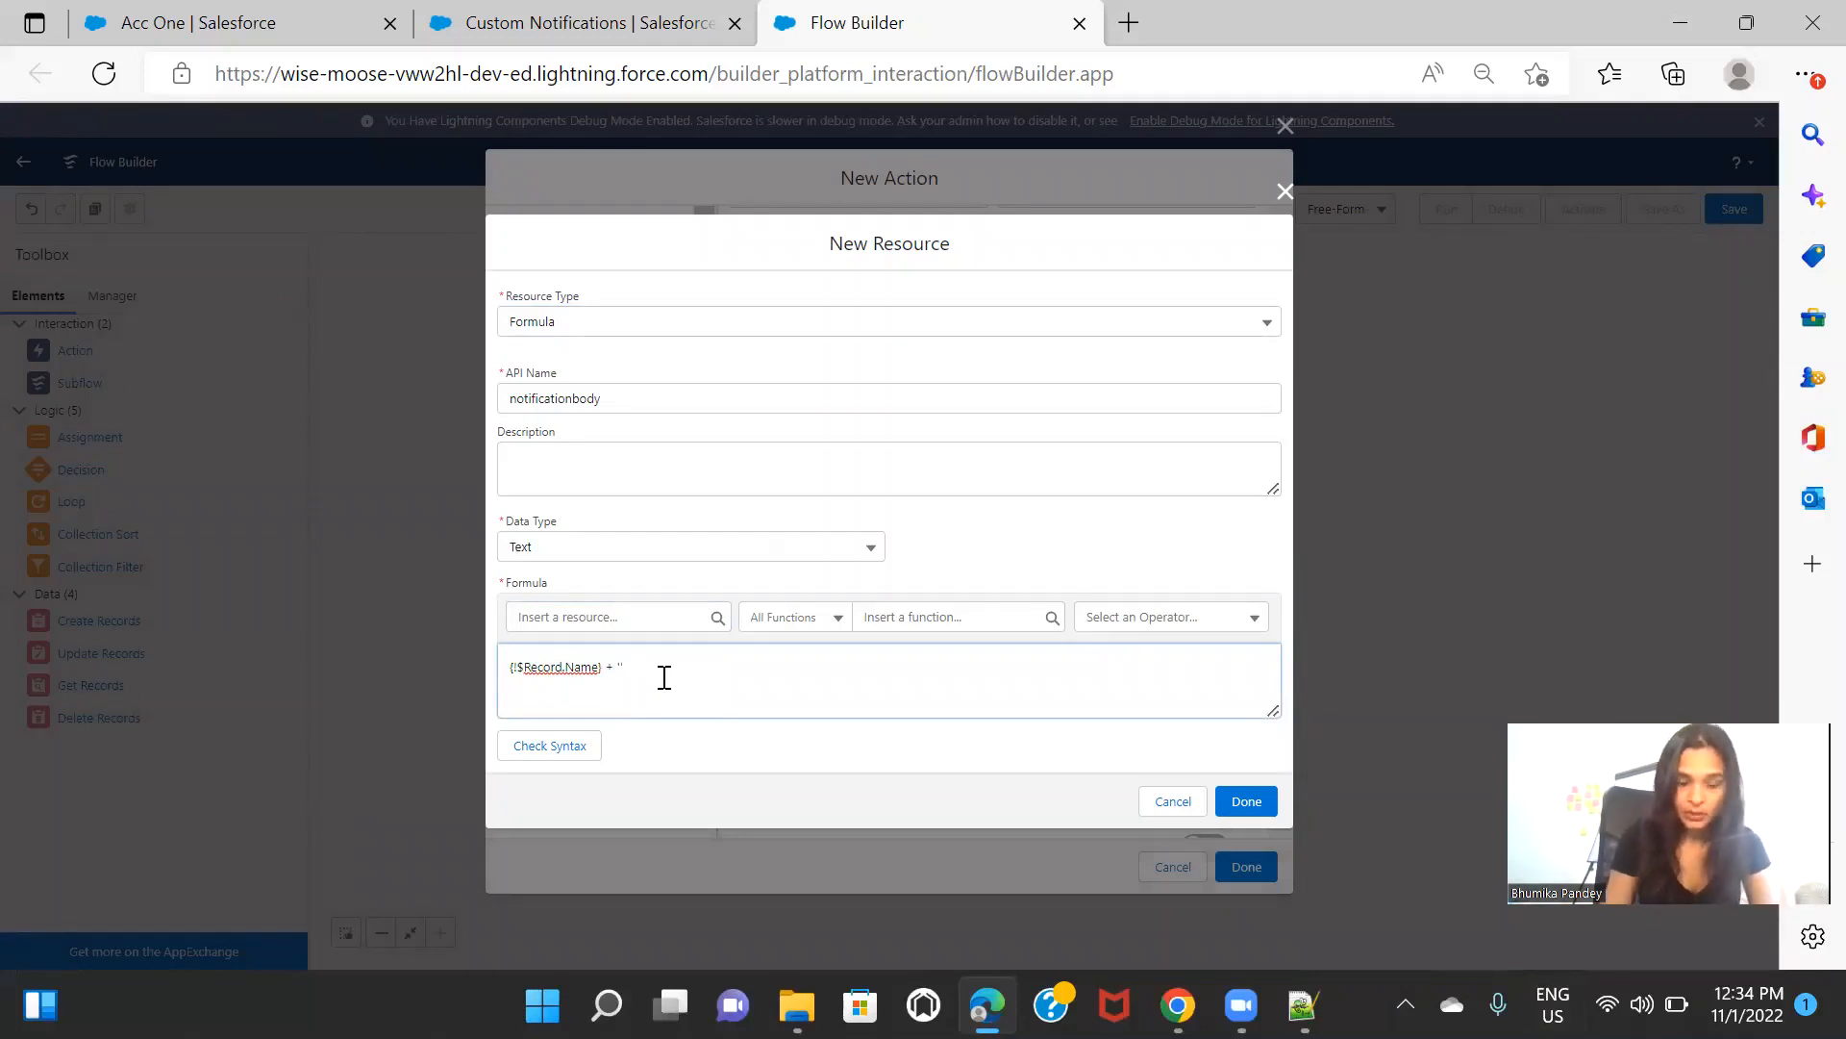
Step: Complete the formula with the text ' is deleted', including the leading space, and confirm the resource as the Notification Body
{"action": "type", "text": "'is deleted"}
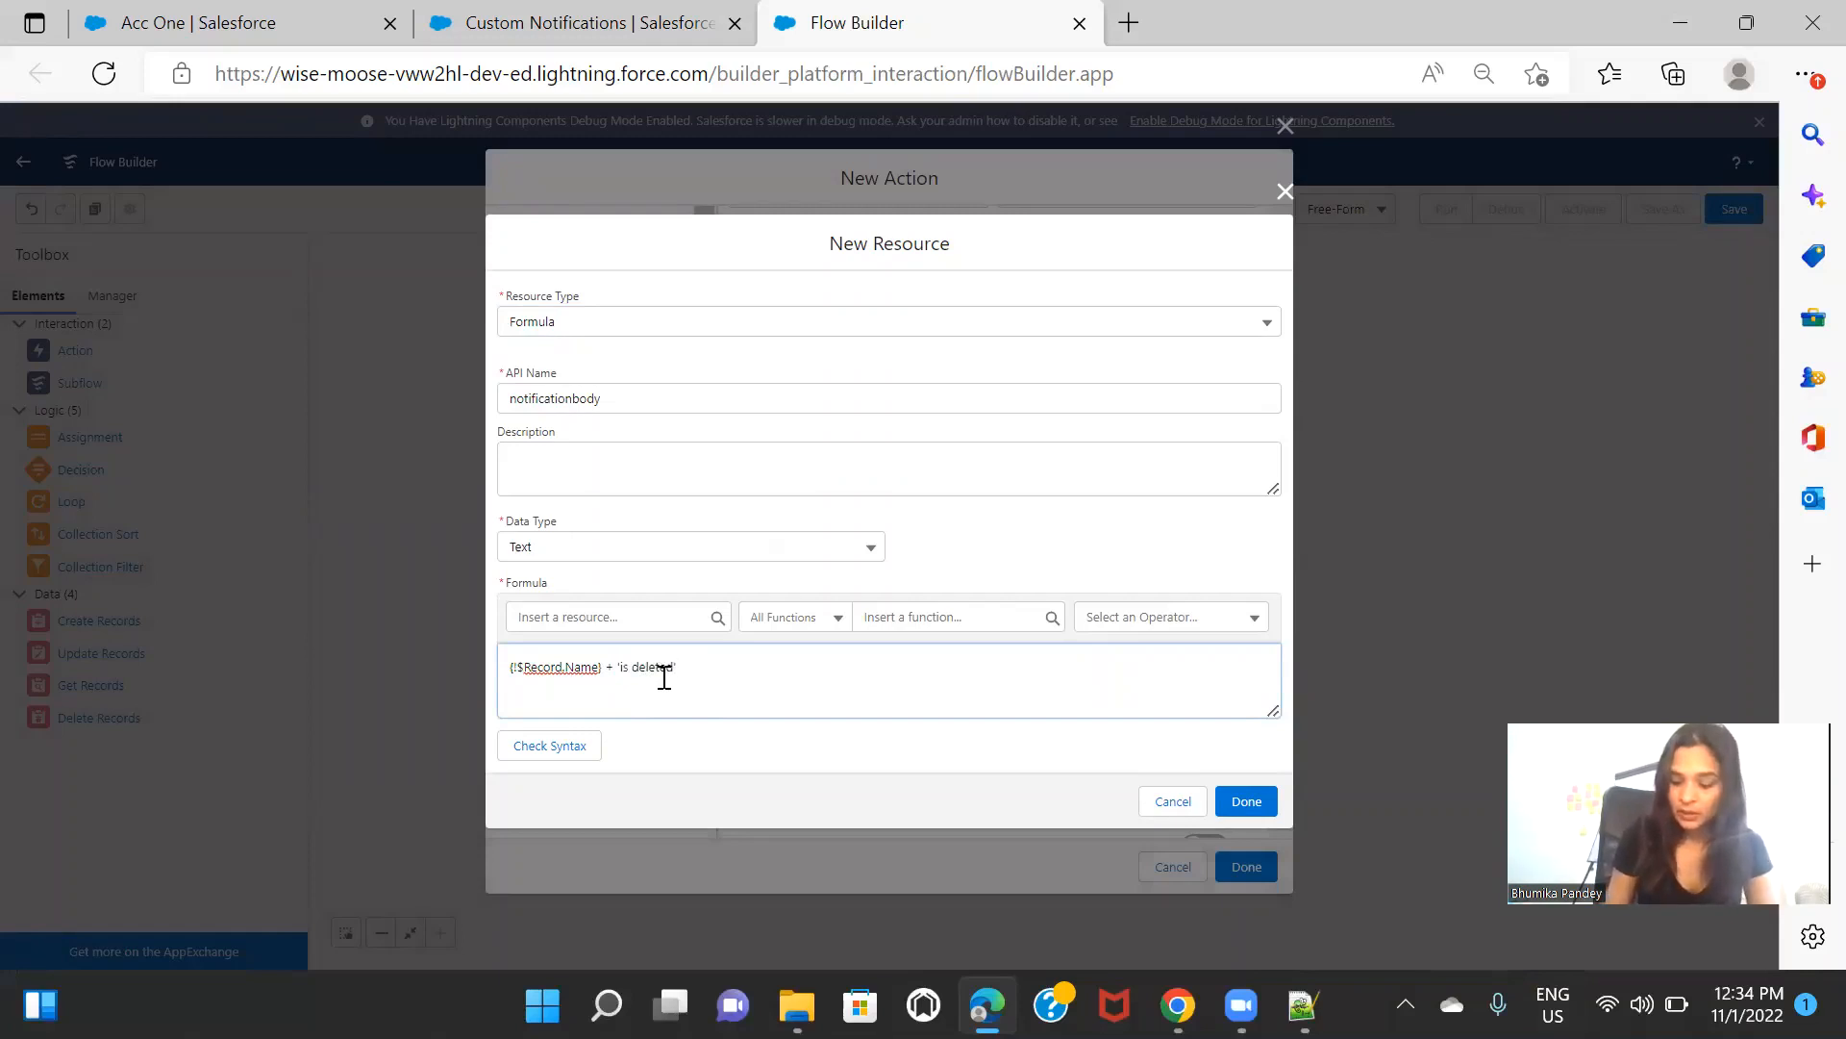
{"action": "key", "text": "Left"}
{"action": "key", "text": "Left"}
{"action": "key", "text": "Left"}
{"action": "key", "text": "Left"}
{"action": "key", "text": "Left"}
{"action": "key", "text": "Left"}
{"action": "key", "text": "Left"}
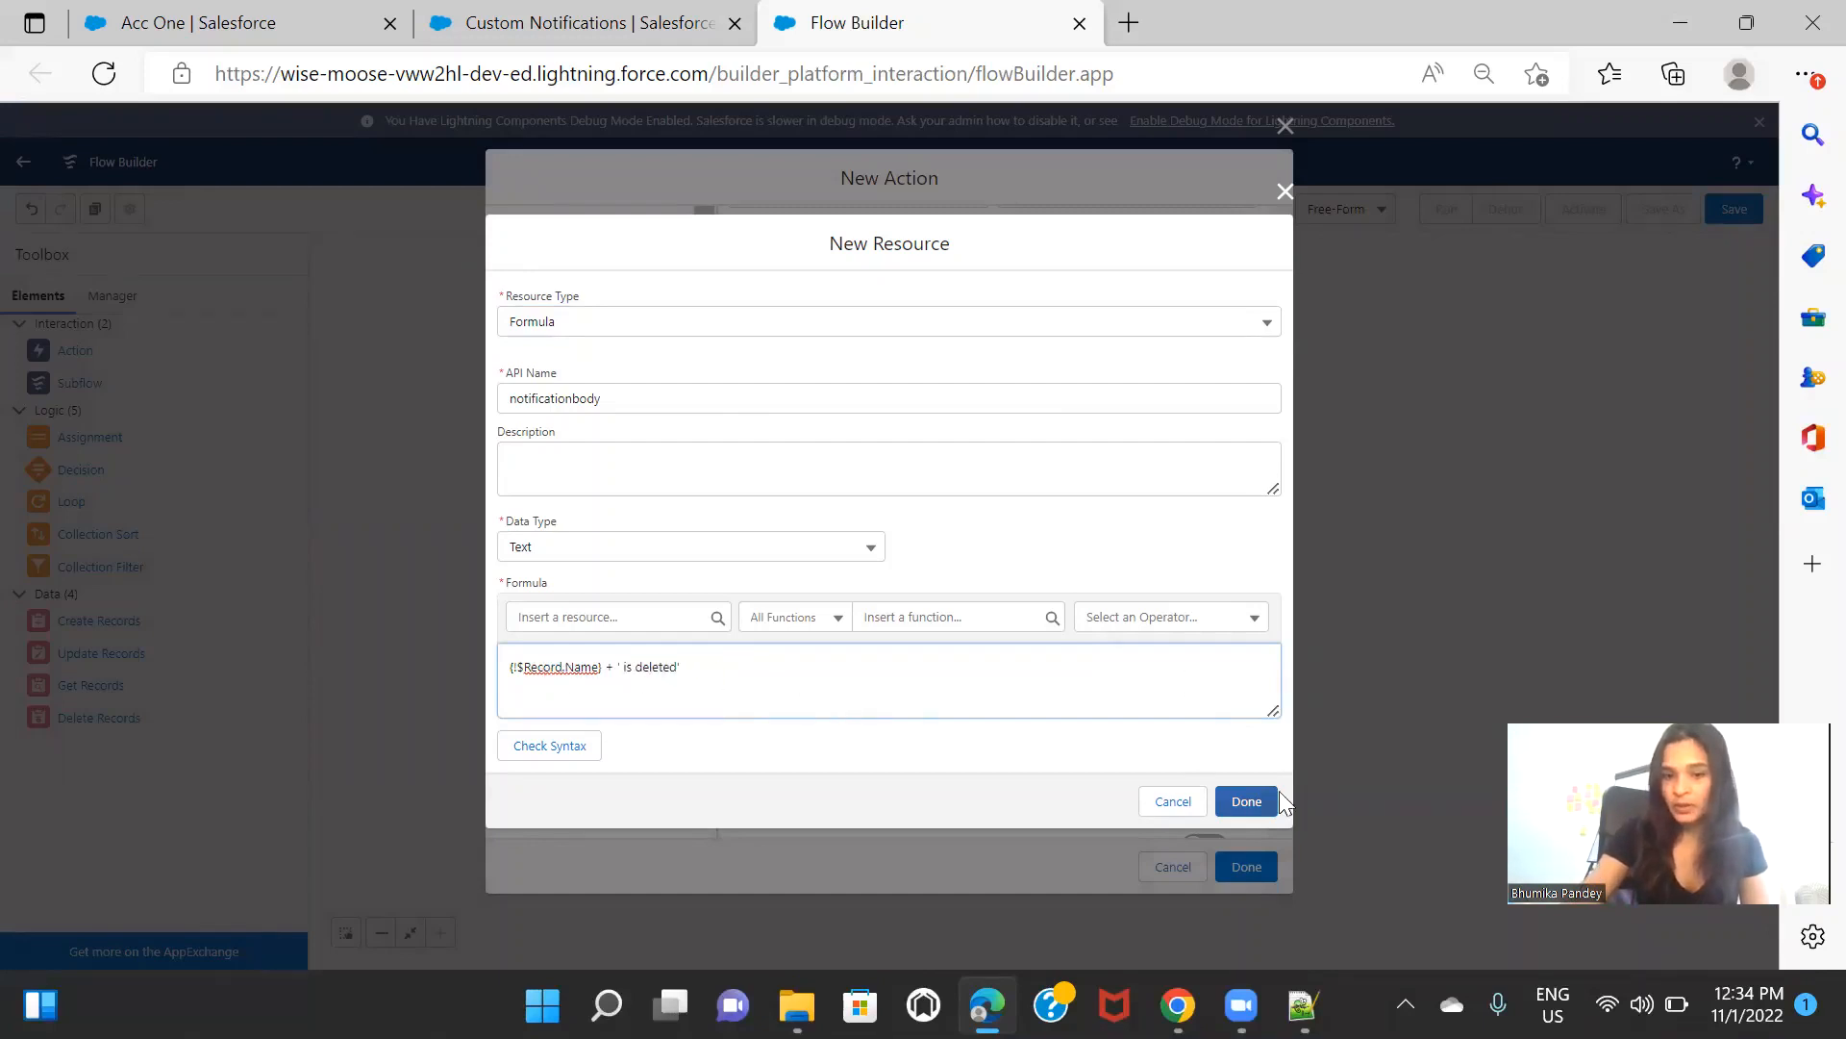
{"action": "left_click", "coordinate": [1246, 804]}
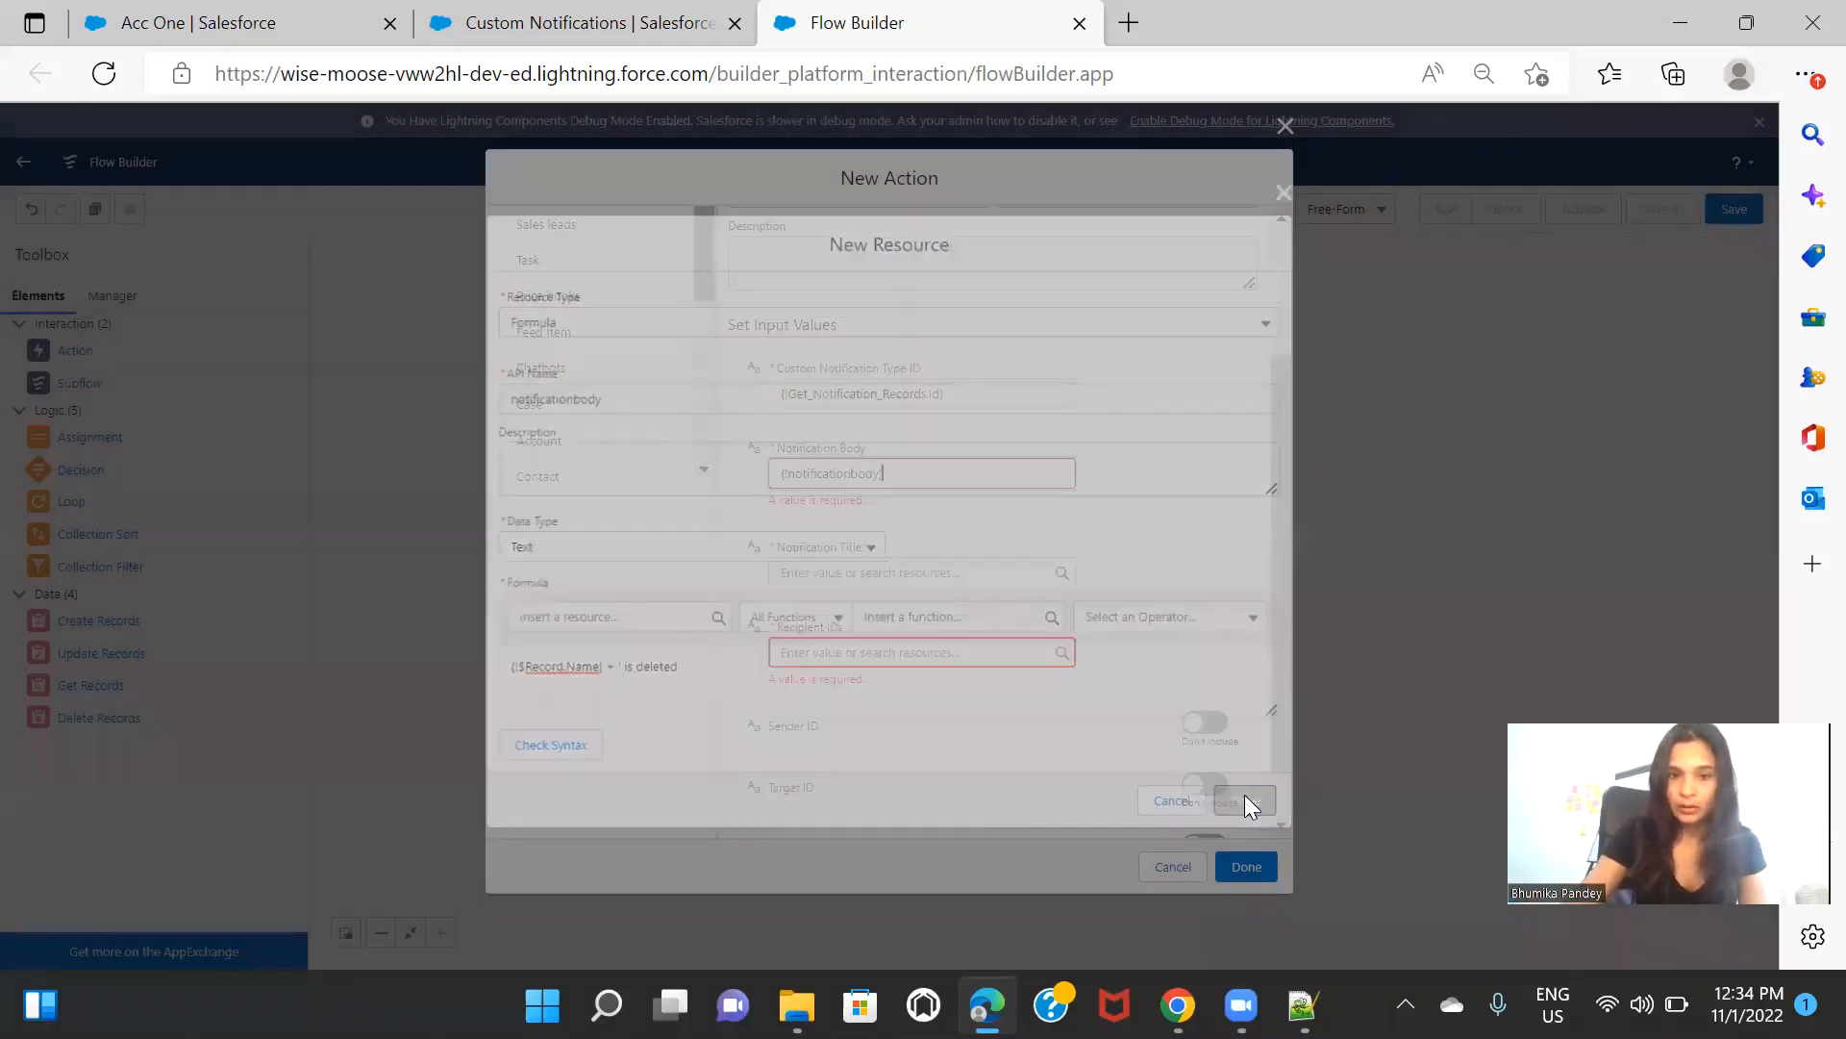
{"action": "scroll", "coordinate": [1174, 626], "scroll_direction": "down", "scroll_amount": 2}
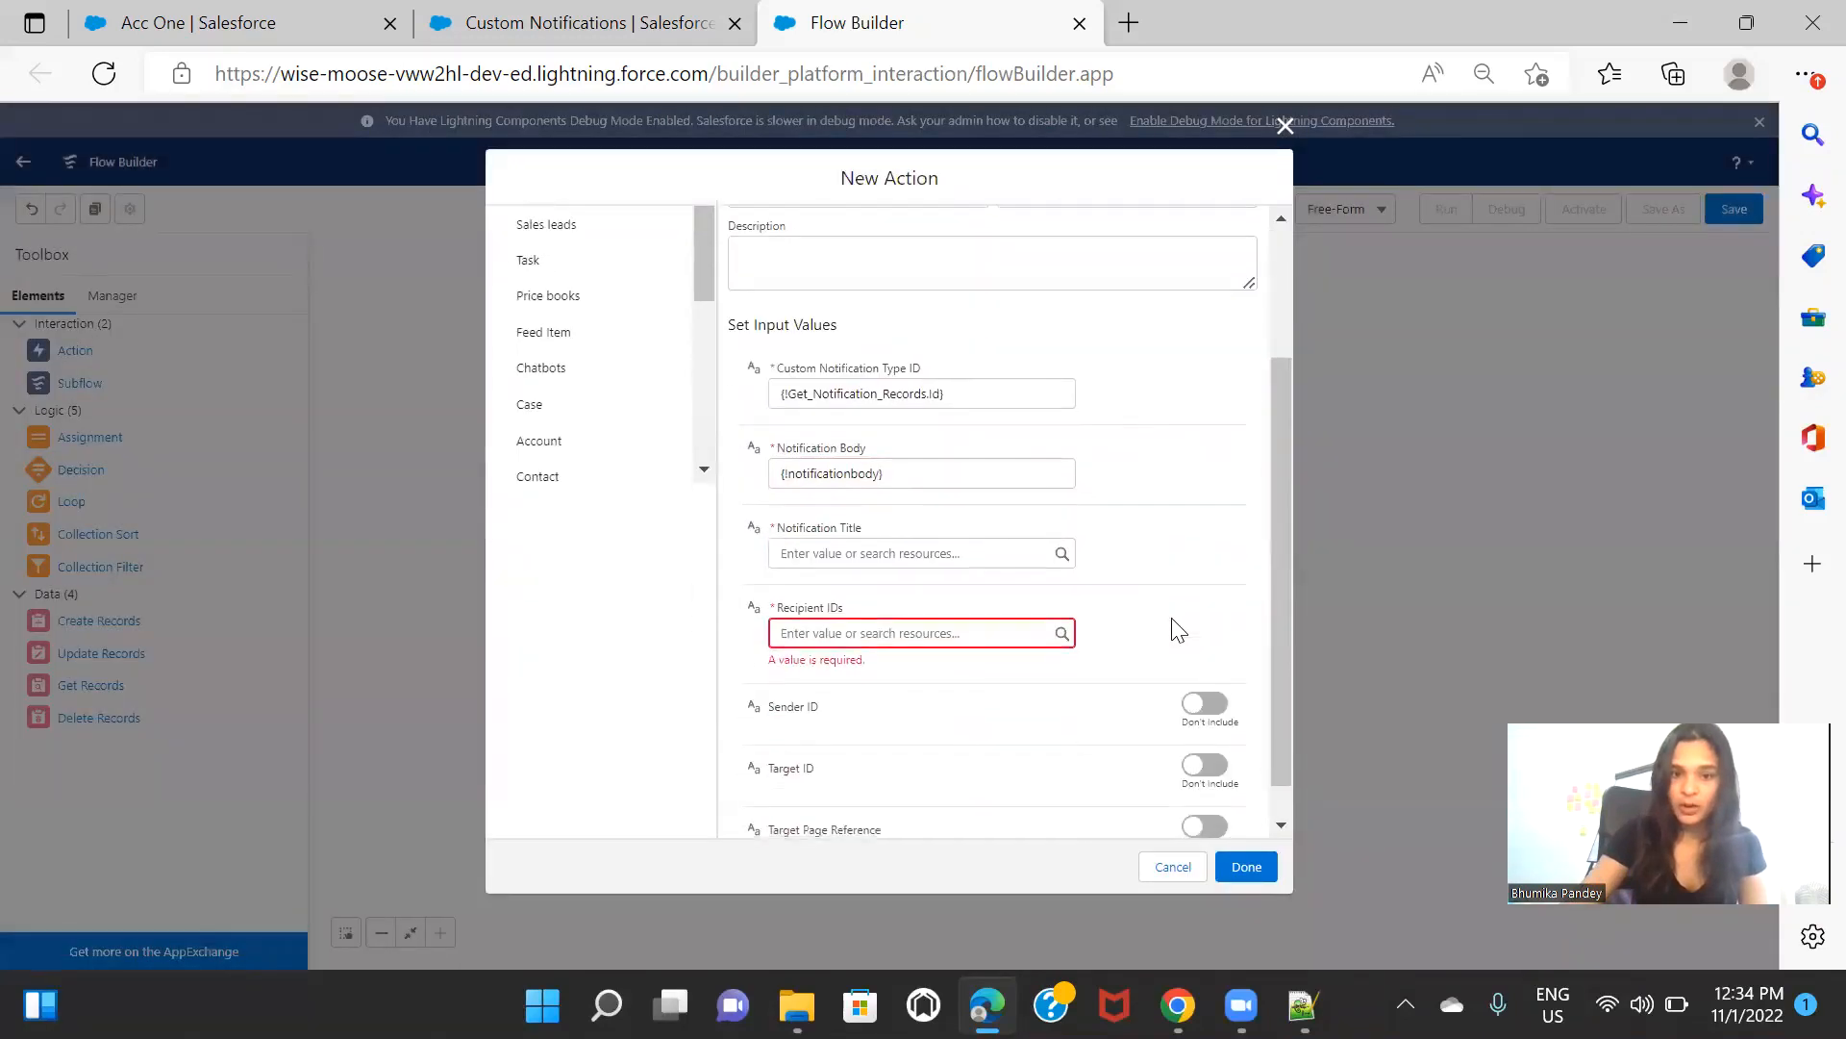
Step: Set the Notification Title of the new action to 'Opportunity is Deleted'
{"action": "left_click", "coordinate": [909, 553]}
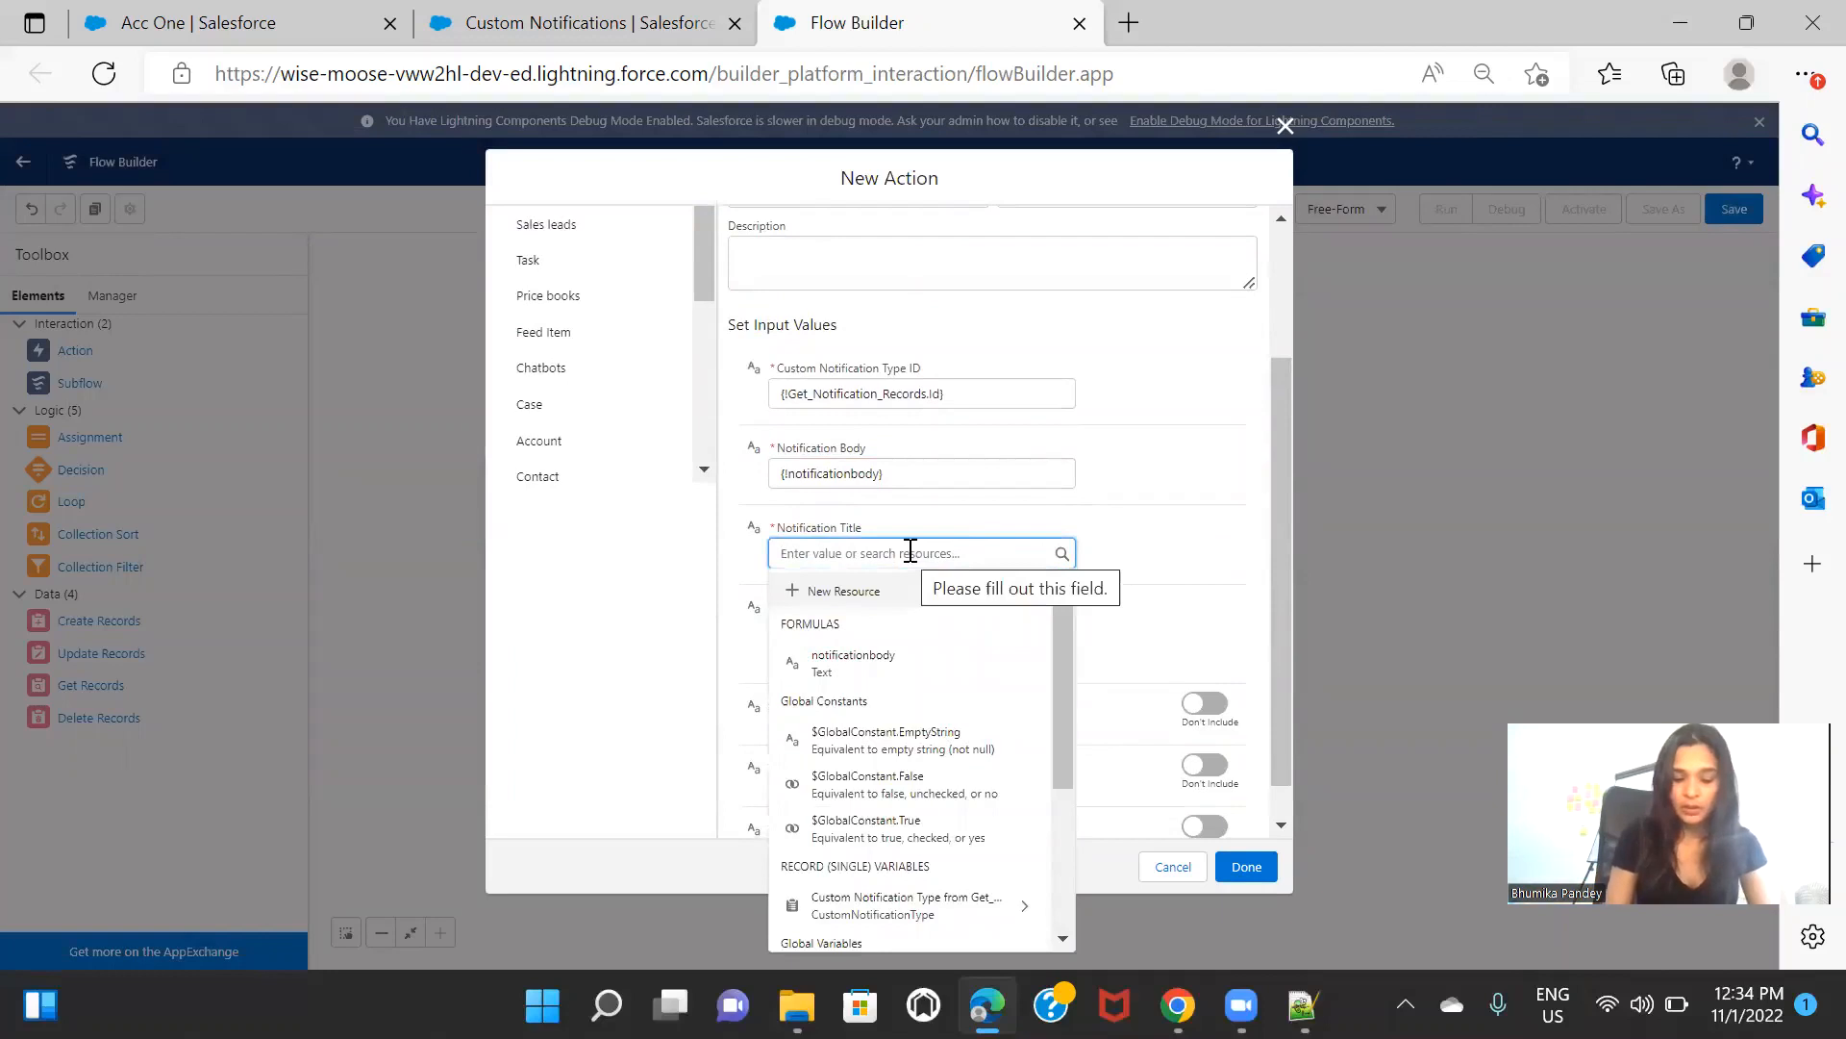
{"action": "type", "text": "cpportunity is "}
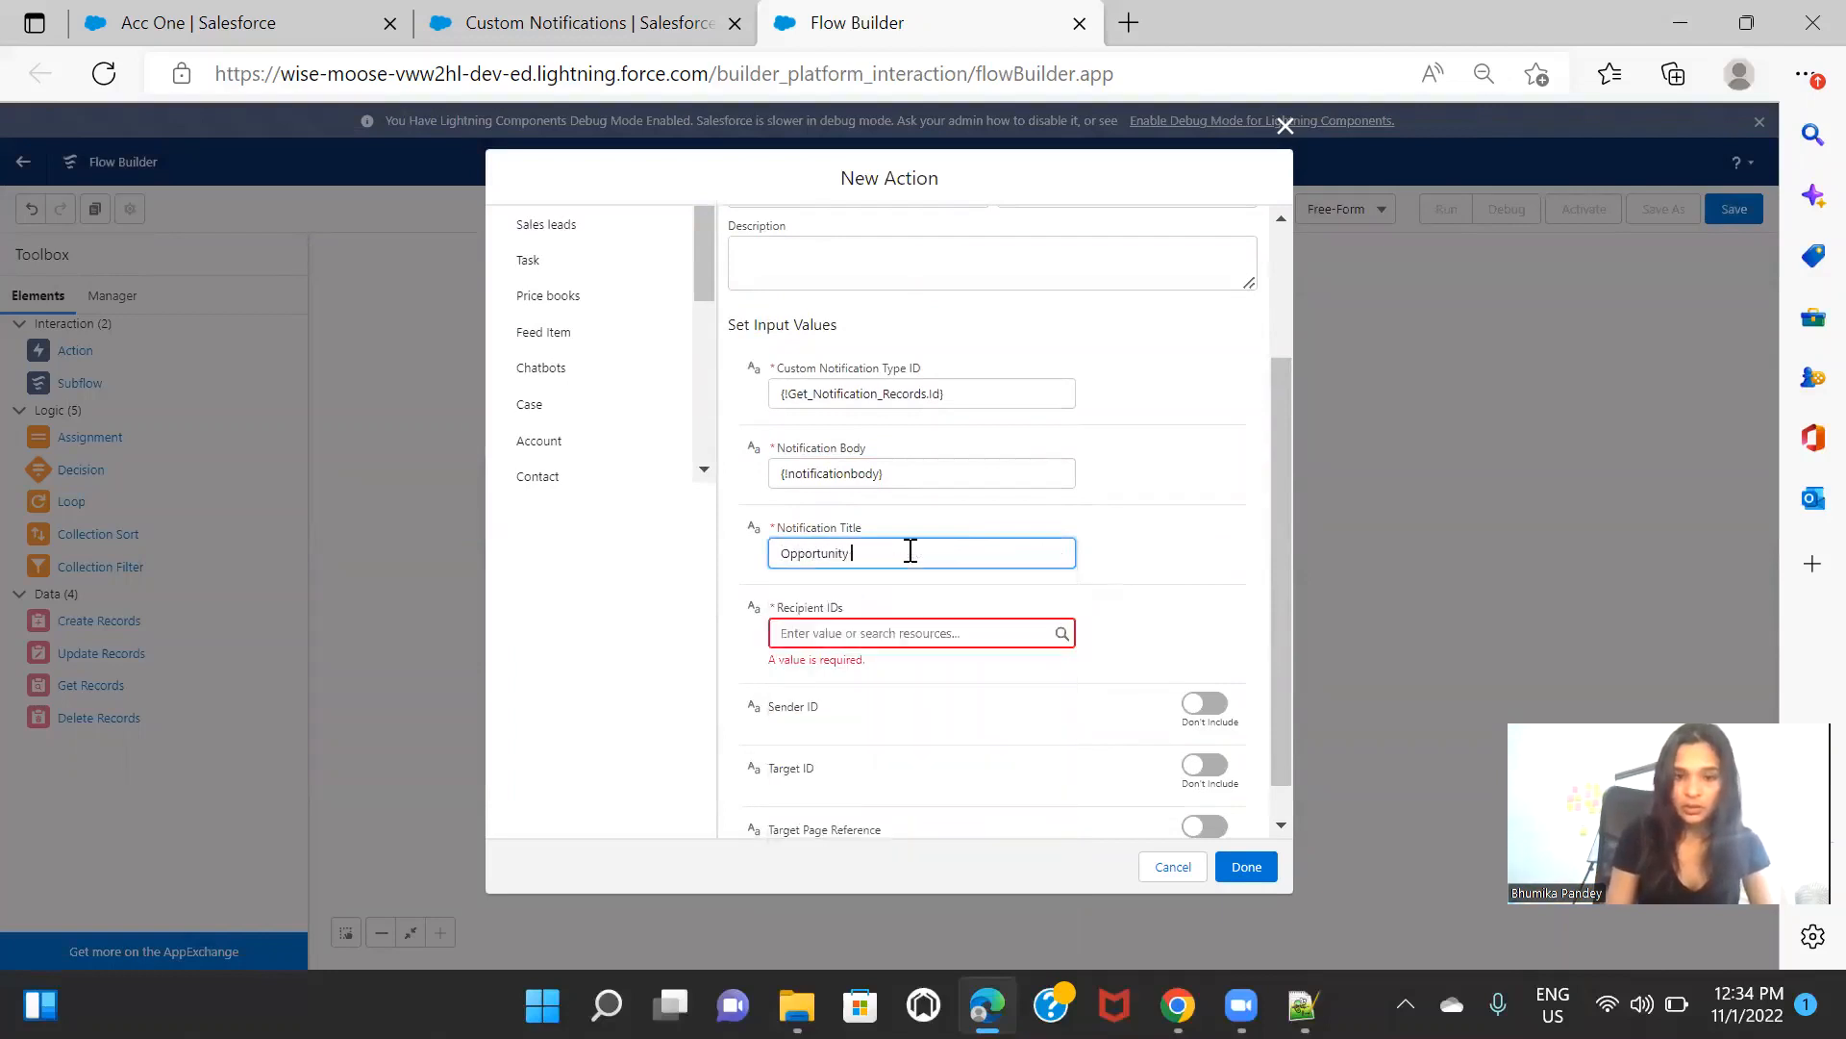
{"action": "type", "text": " Delete"}
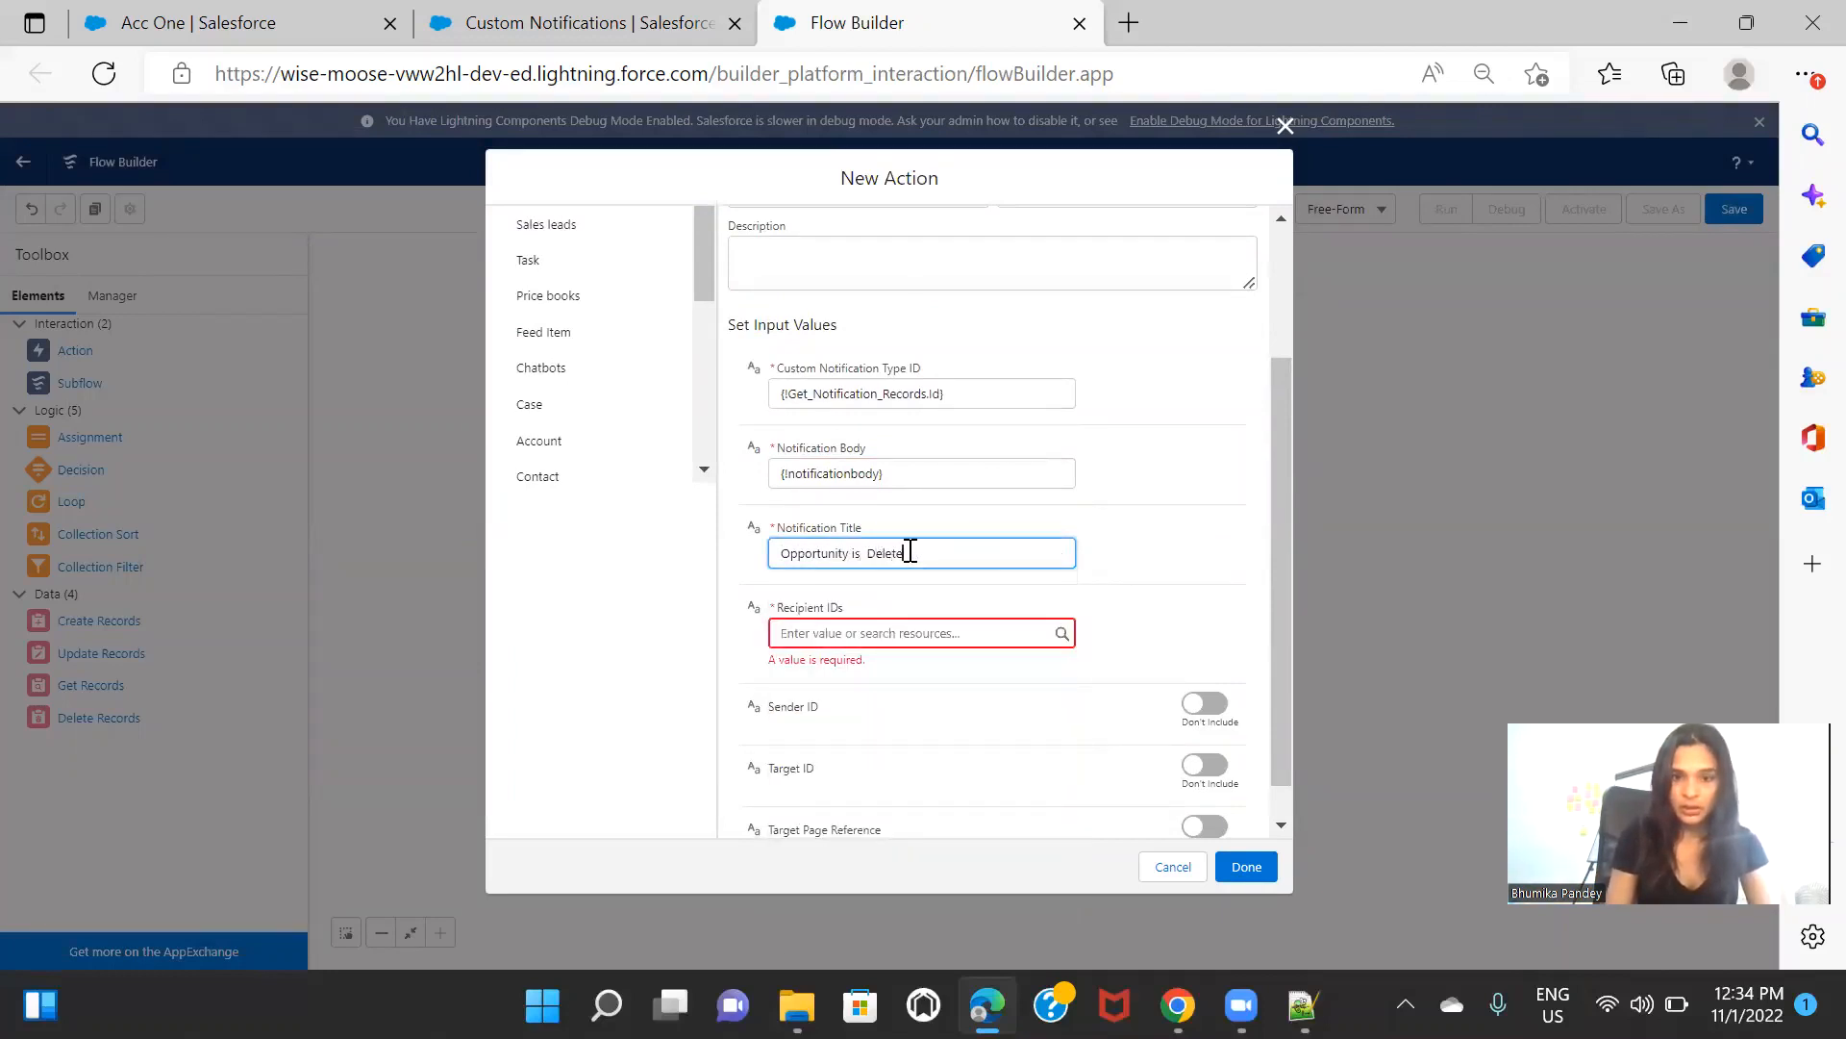
{"action": "type", "text": "d"}
{"action": "left_click", "coordinate": [1161, 568]}
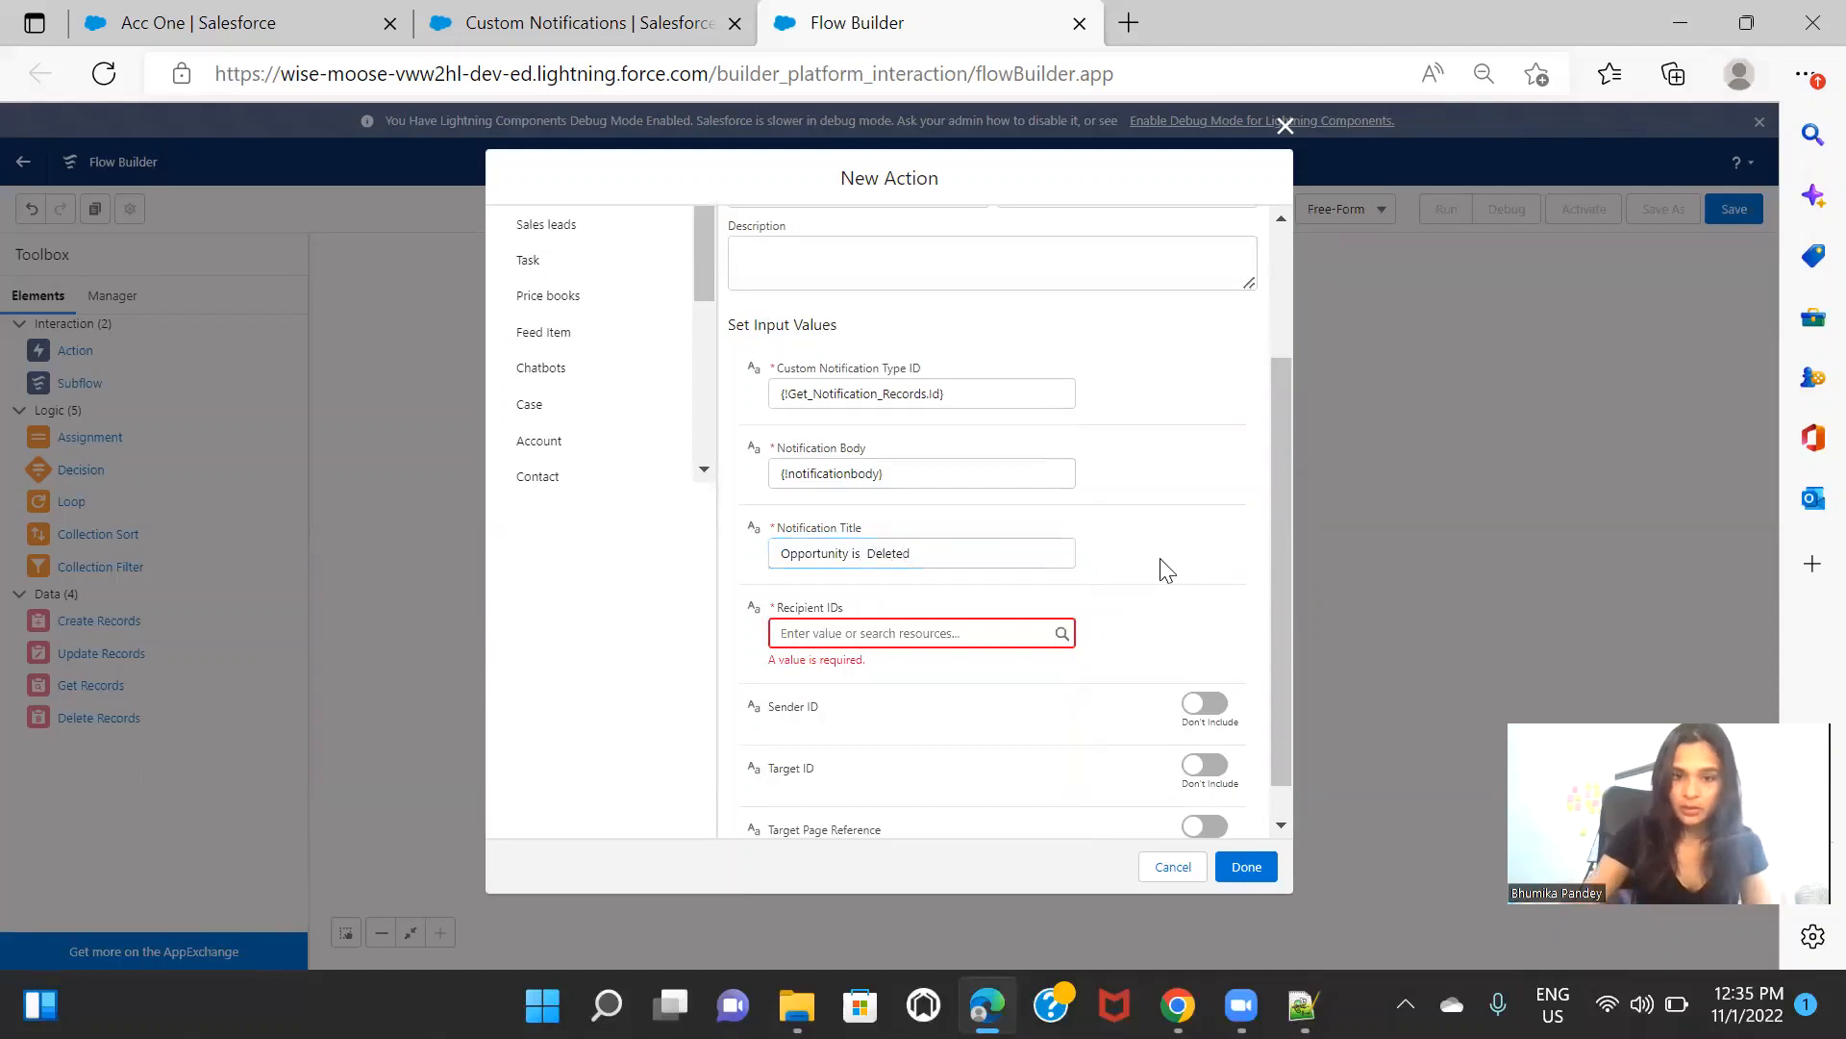
Step: Set Recipient IDs to the recipientids collection, finish the action, and connect the get recipient ids assignment to it
{"action": "scroll", "coordinate": [991, 592], "scroll_direction": "down", "scroll_amount": 1}
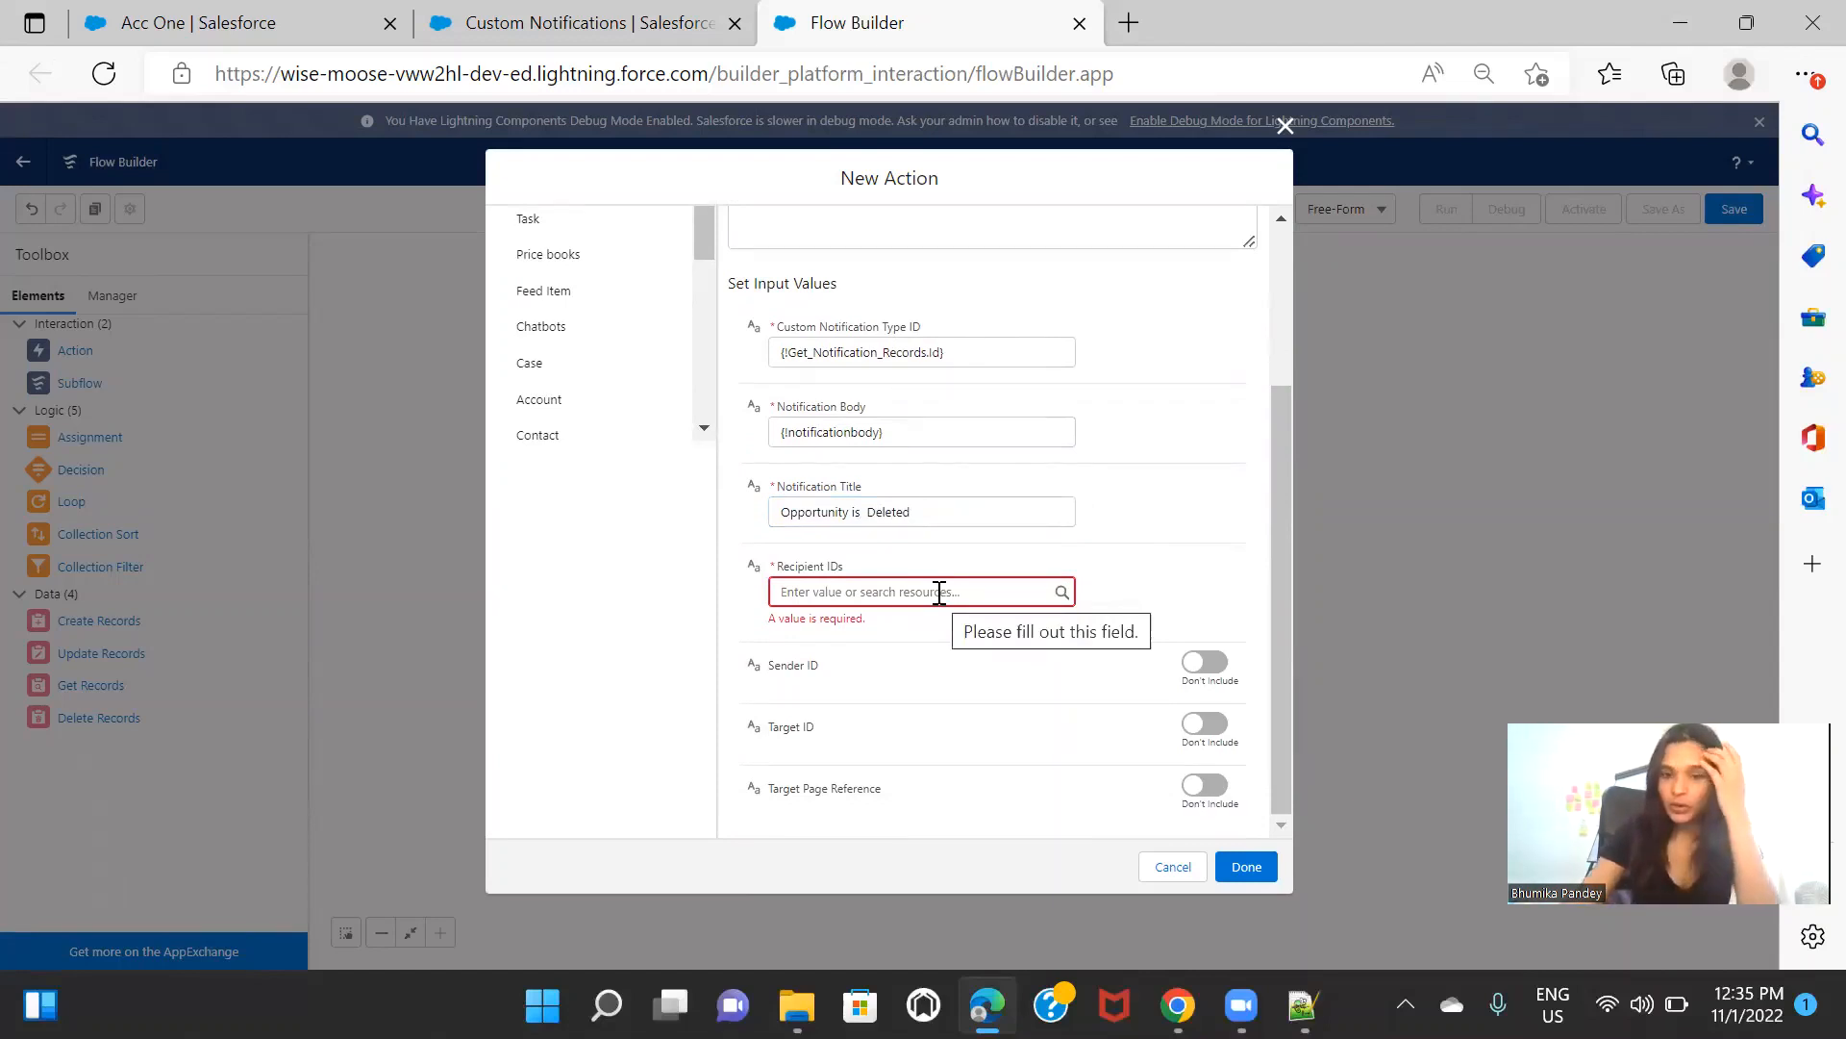
{"action": "left_click", "coordinate": [939, 592]}
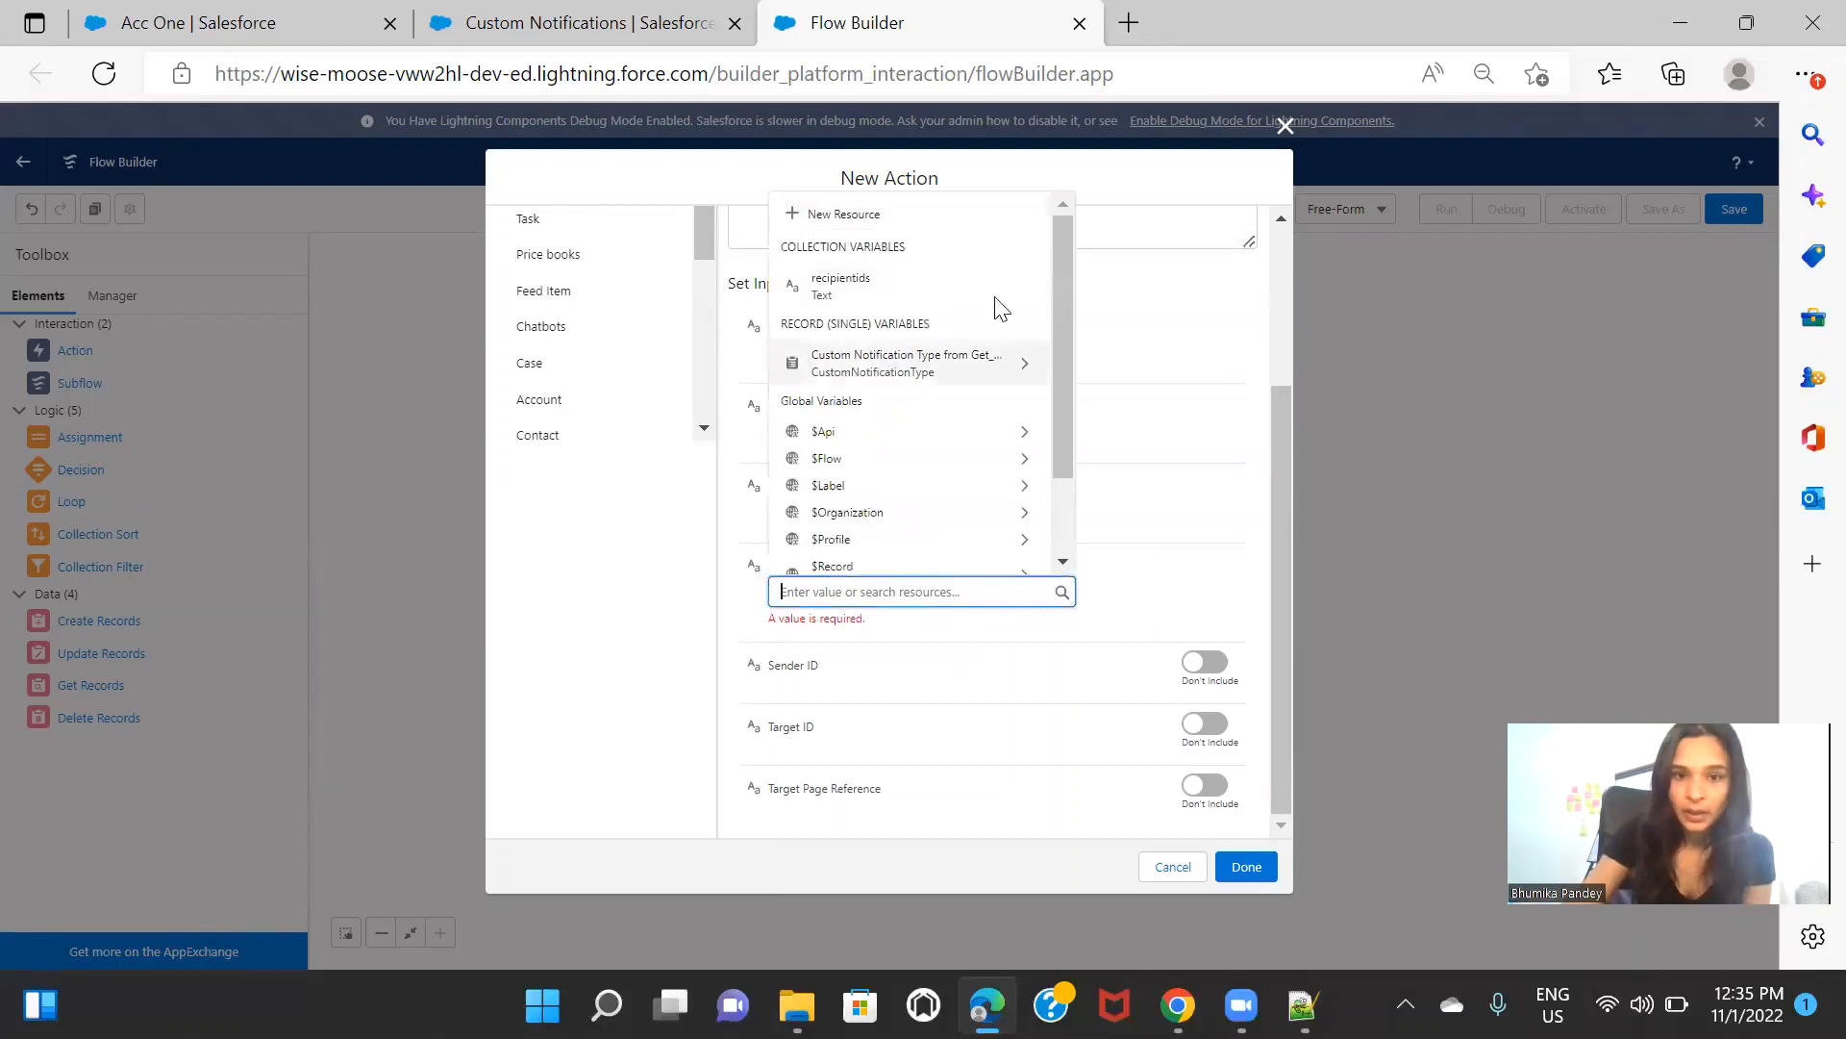
{"action": "left_click", "coordinate": [915, 287]}
{"action": "left_click", "coordinate": [1136, 557]}
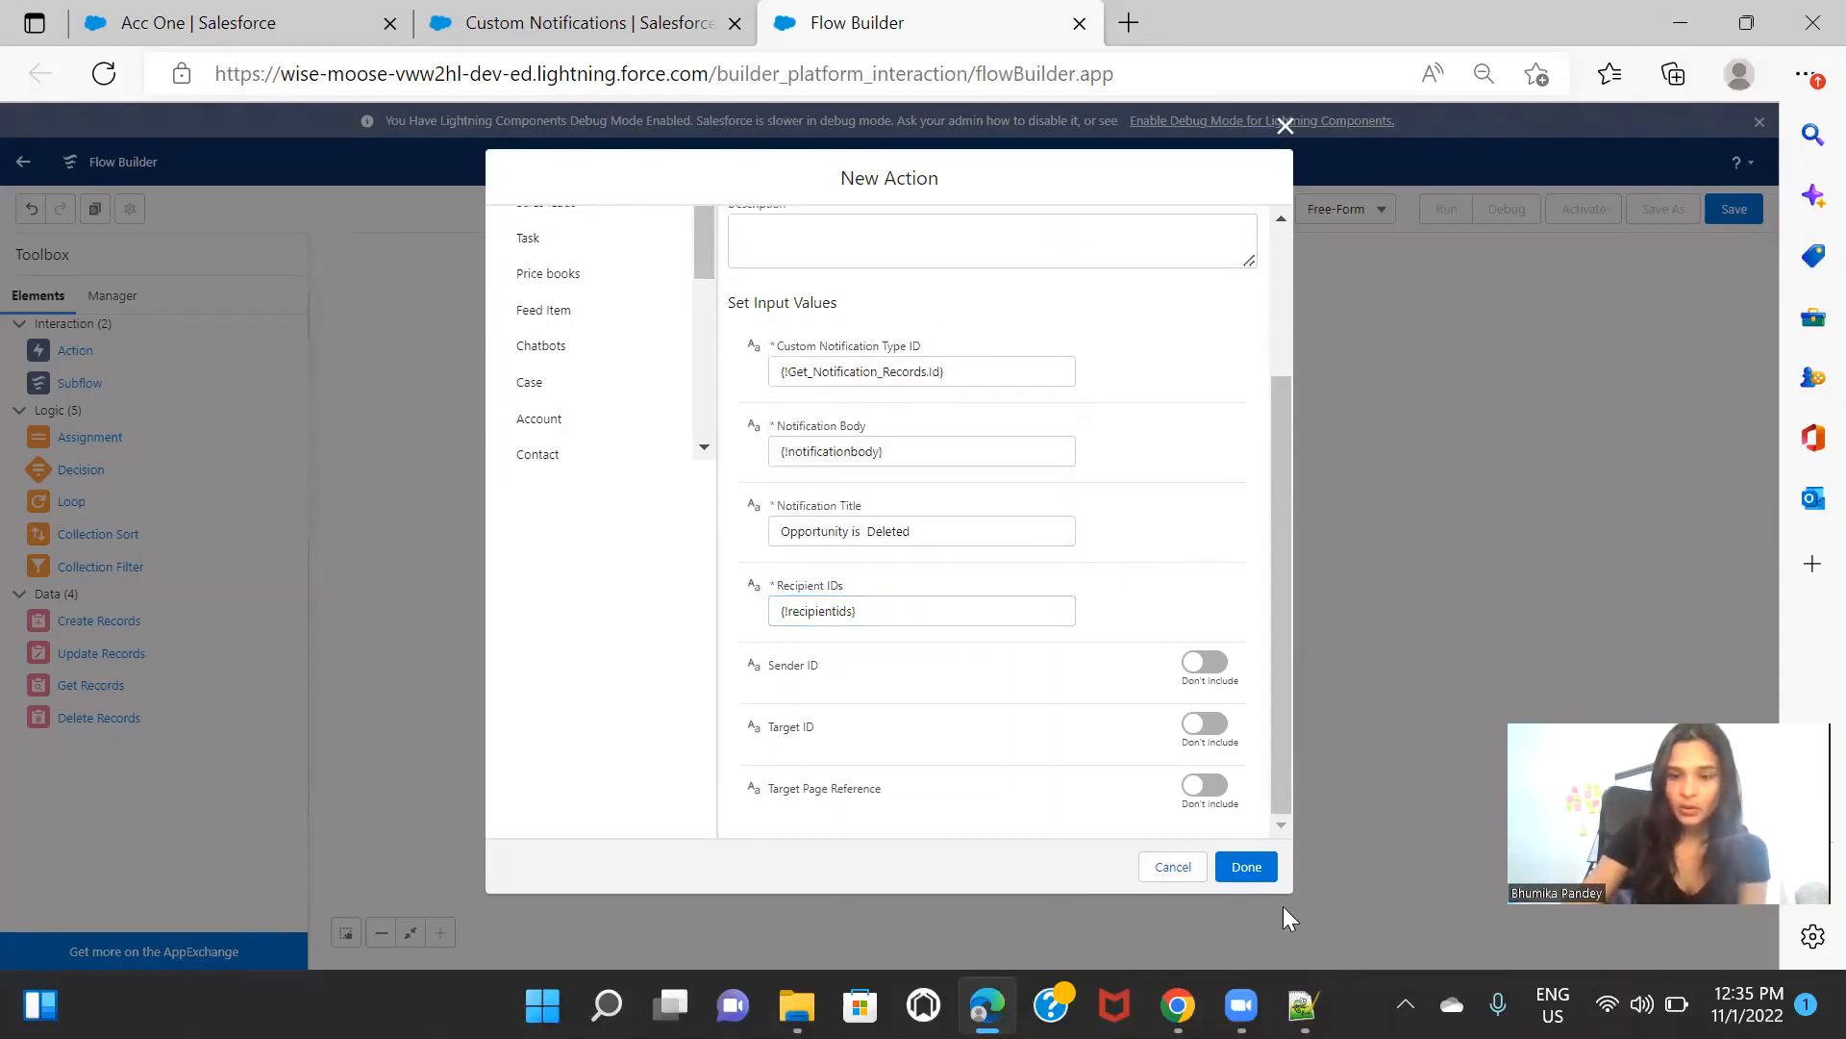
{"action": "left_click", "coordinate": [1247, 867]}
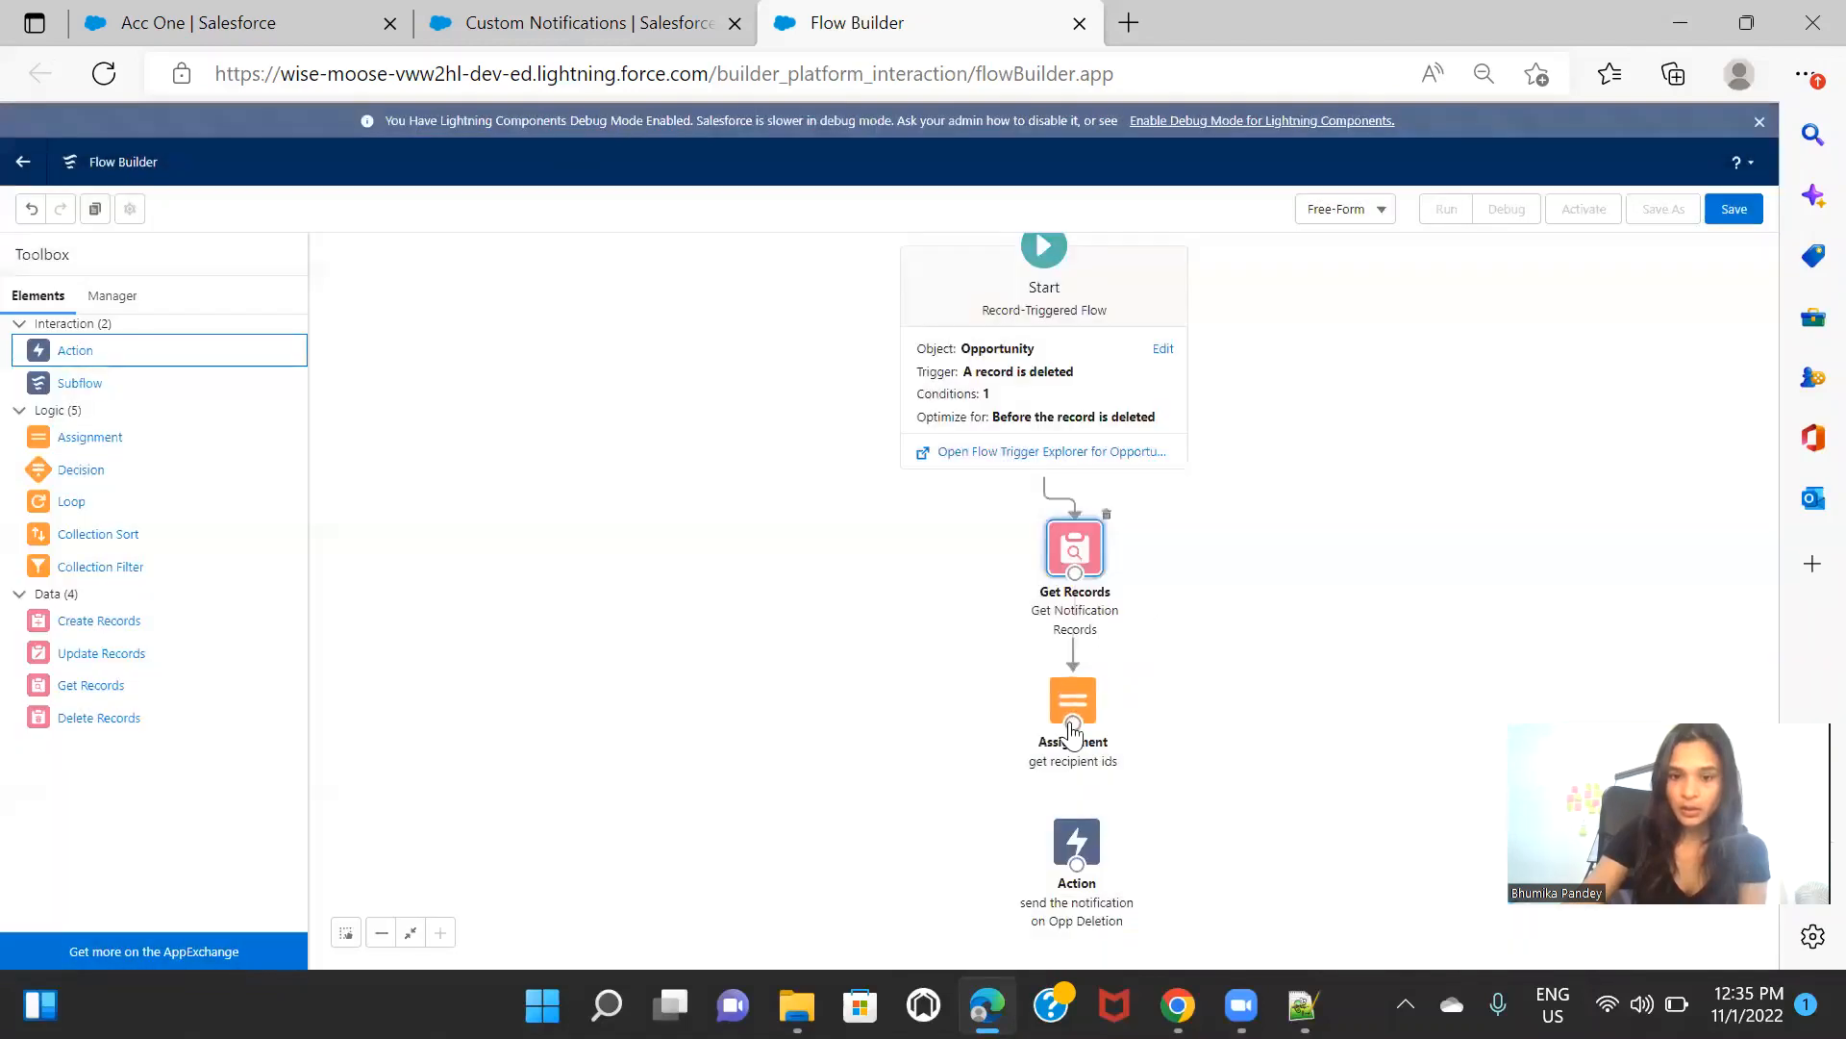
{"action": "left_click_drag", "start_coordinate": [1072, 722], "coordinate": [1073, 839]}
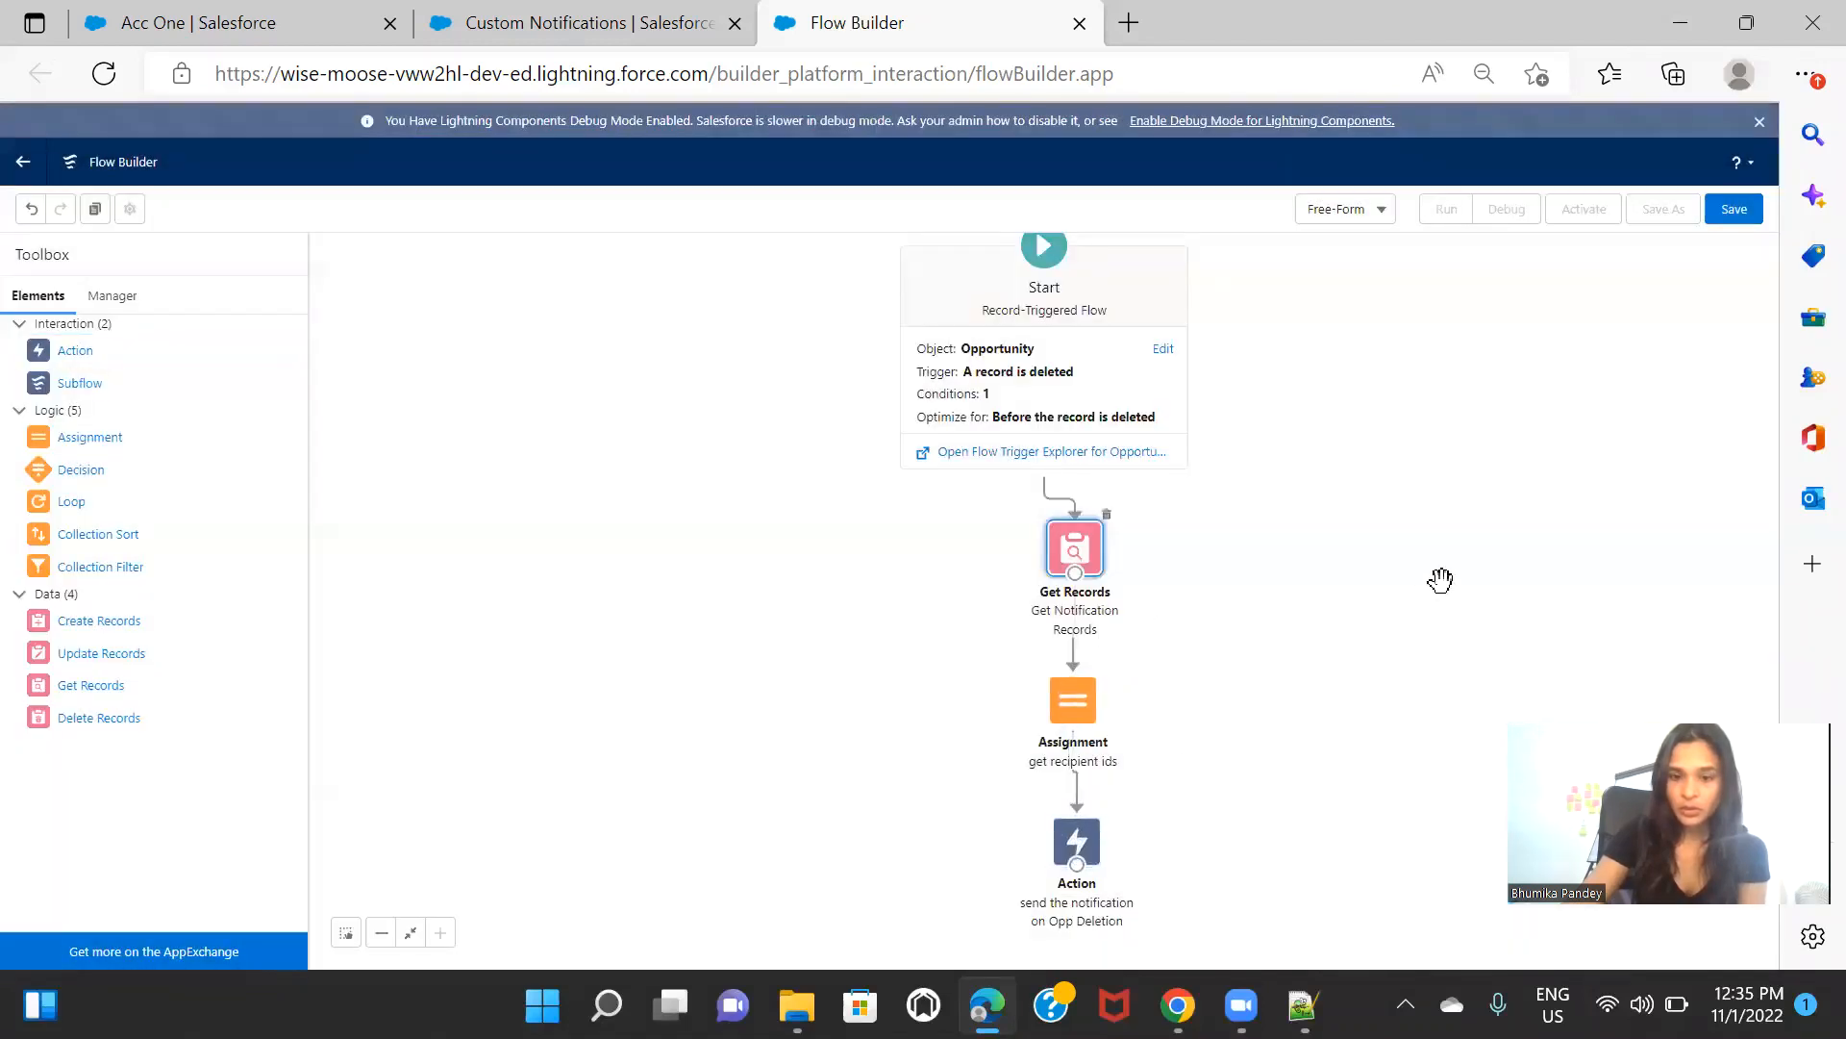
Step: Save the flow with the label 'Send Notification on Opp Deletion' and activate it
{"action": "left_click", "coordinate": [1730, 213]}
{"action": "left_click", "coordinate": [642, 466]}
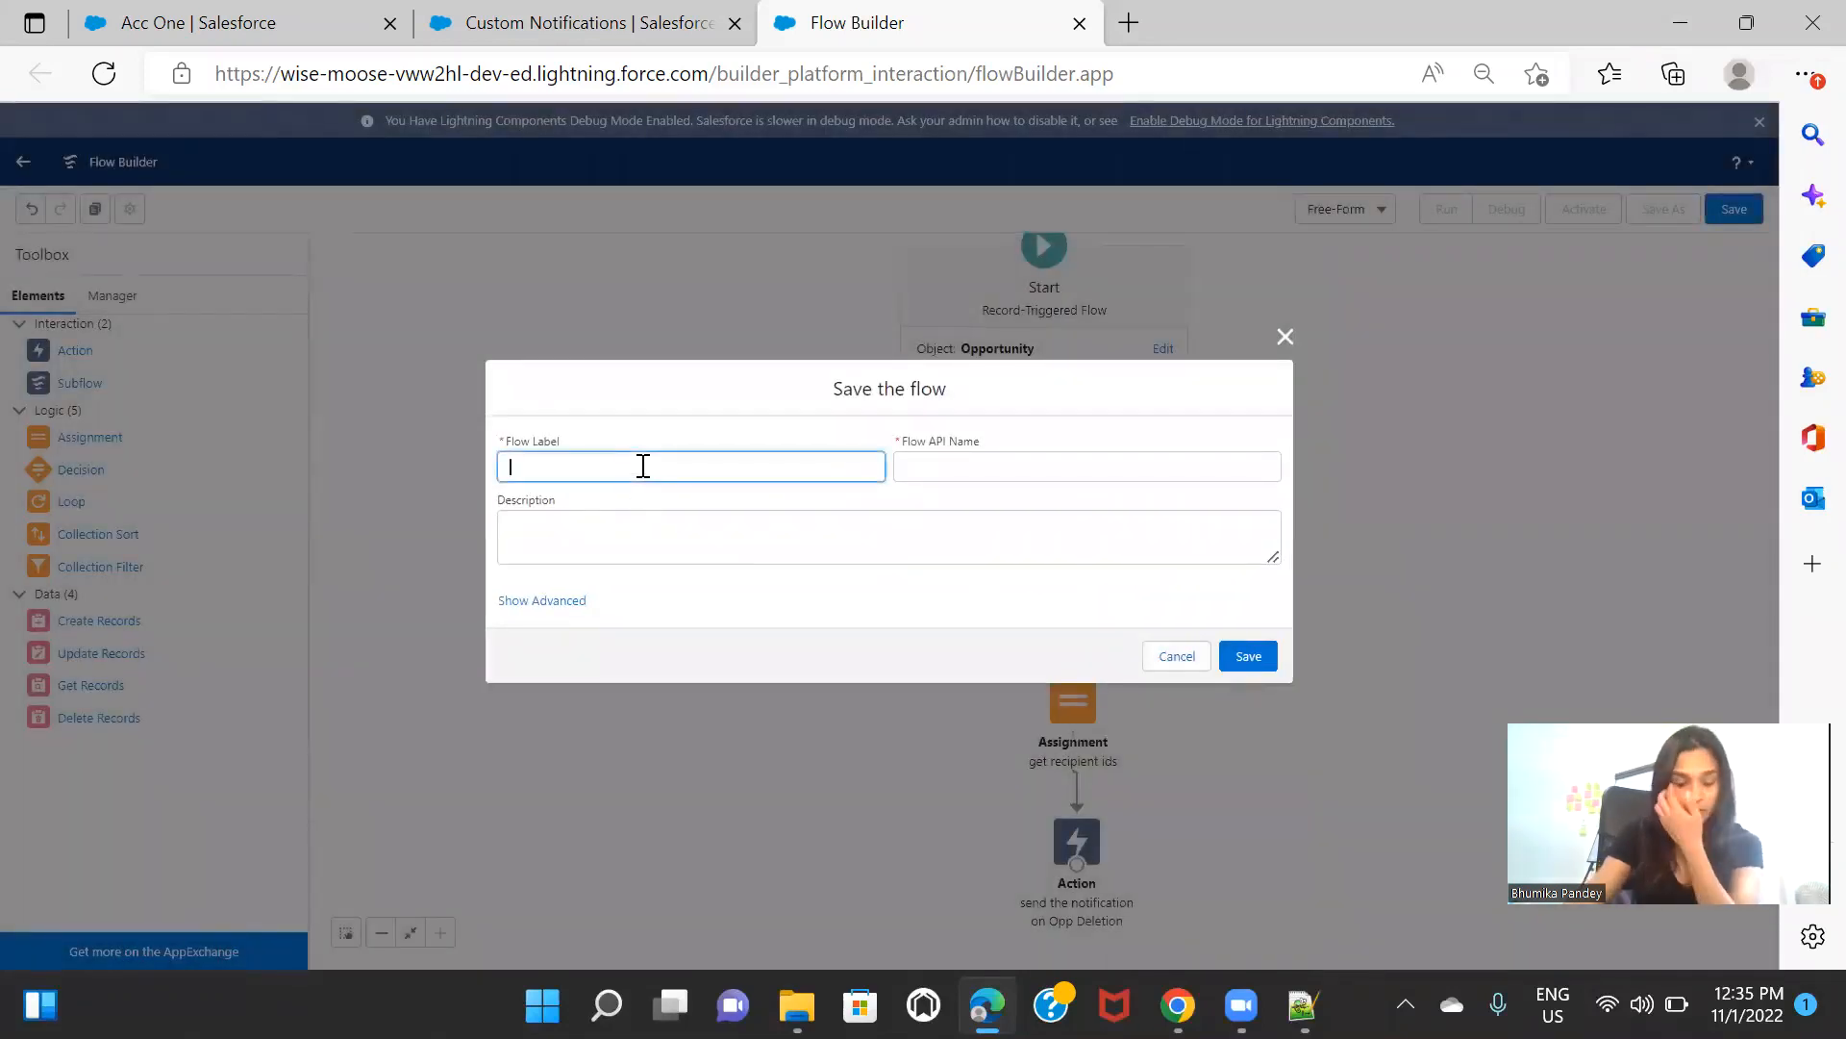
{"action": "type", "text": "S"}
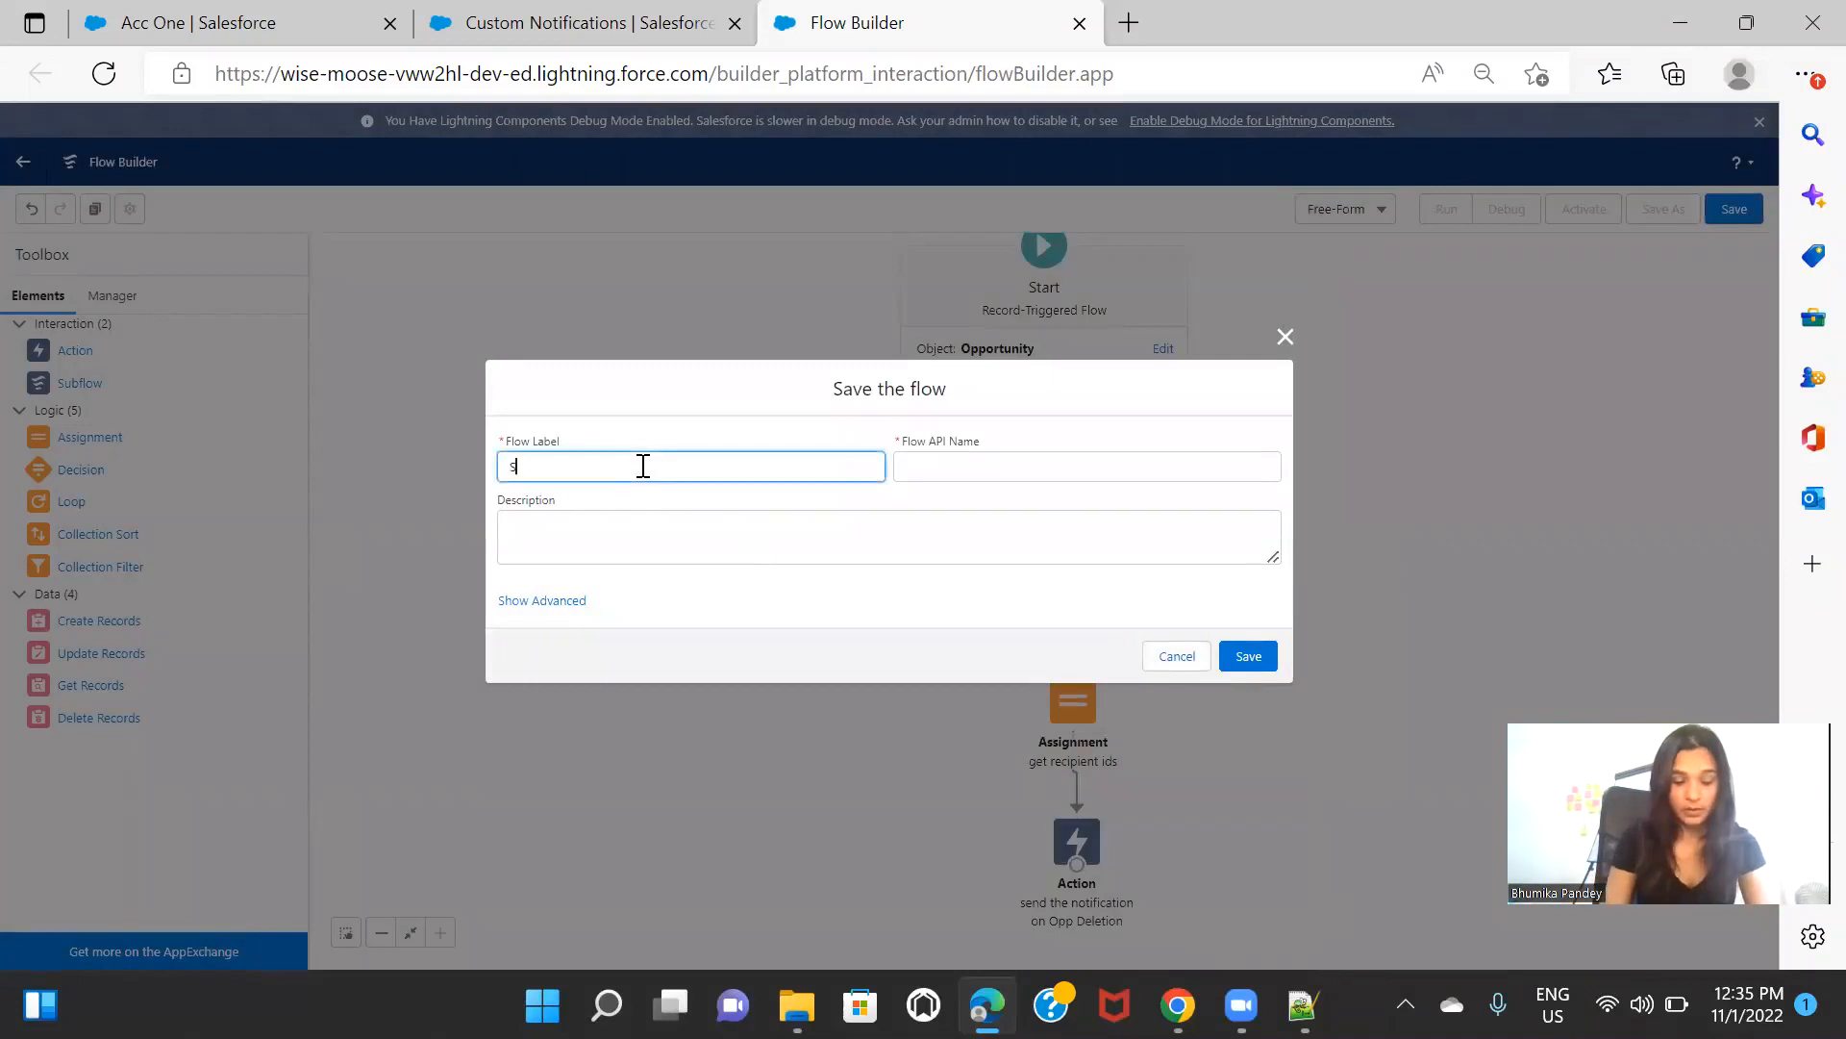
{"action": "type", "text": "end Noti"}
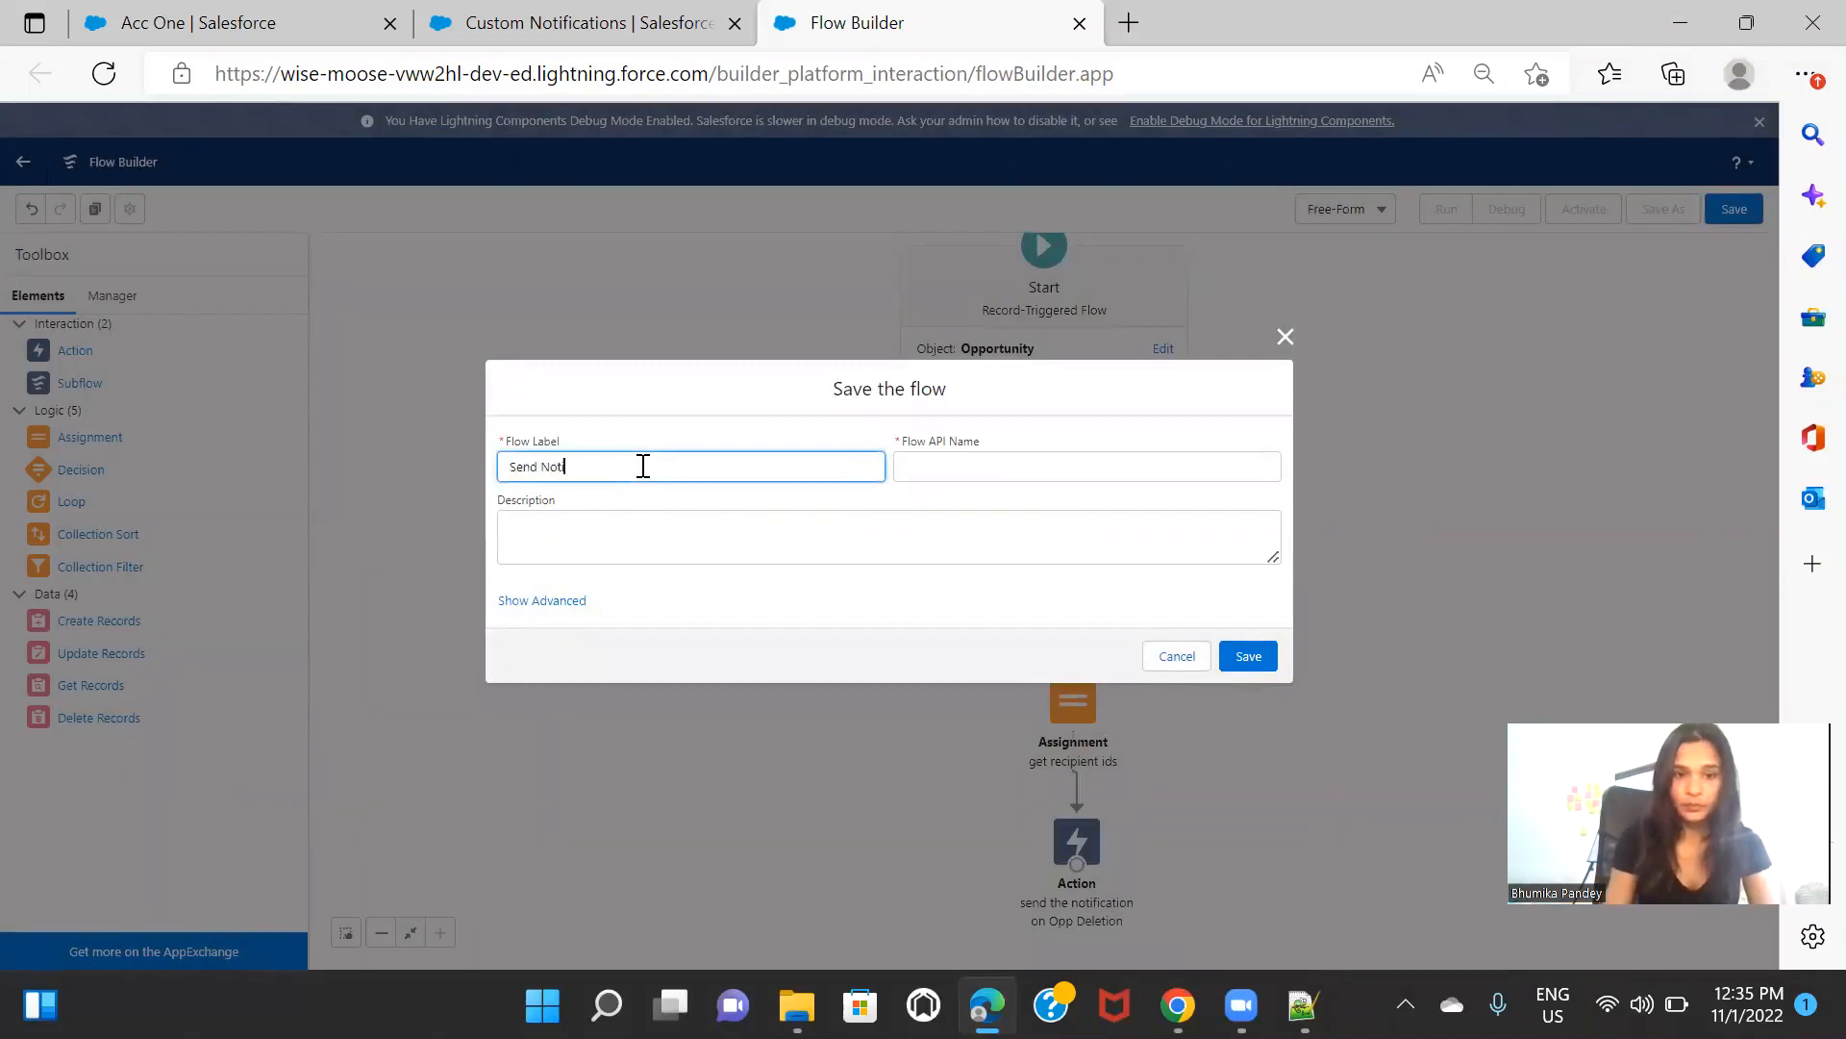
{"action": "type", "text": "fication on "}
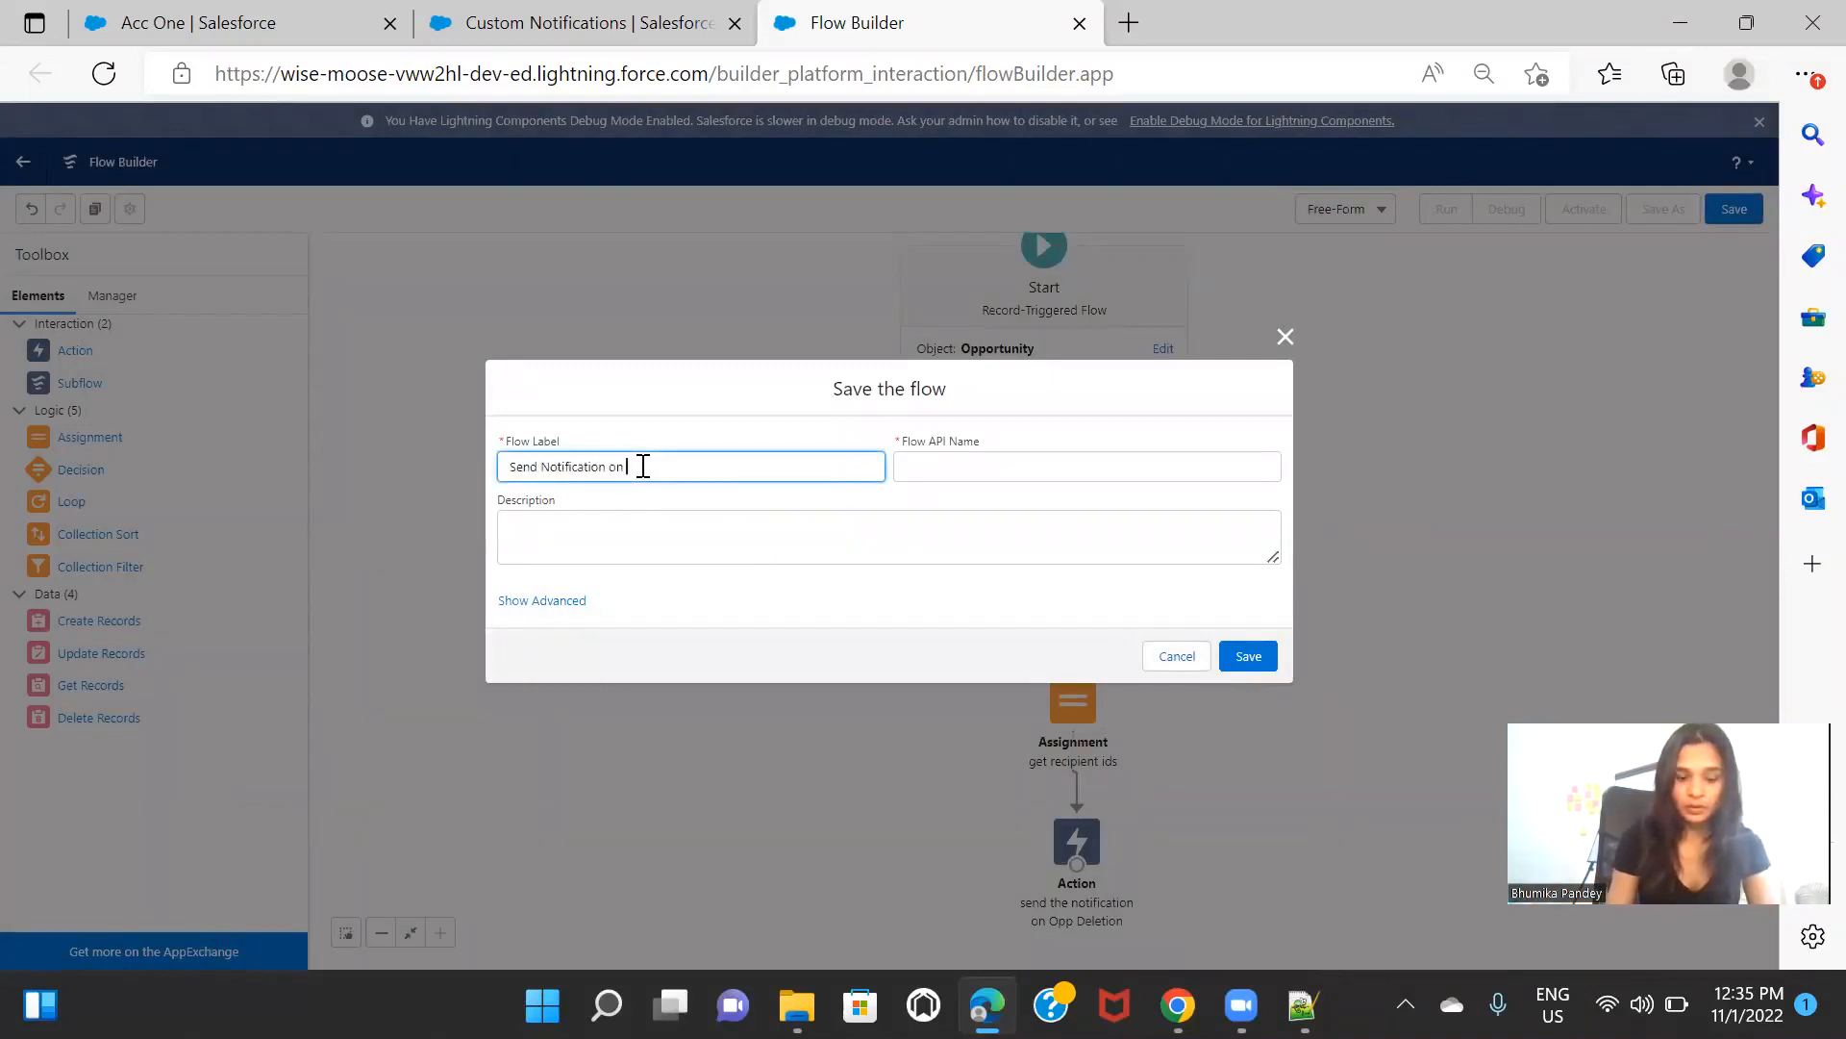
{"action": "type", "text": "Opp Deletion"}
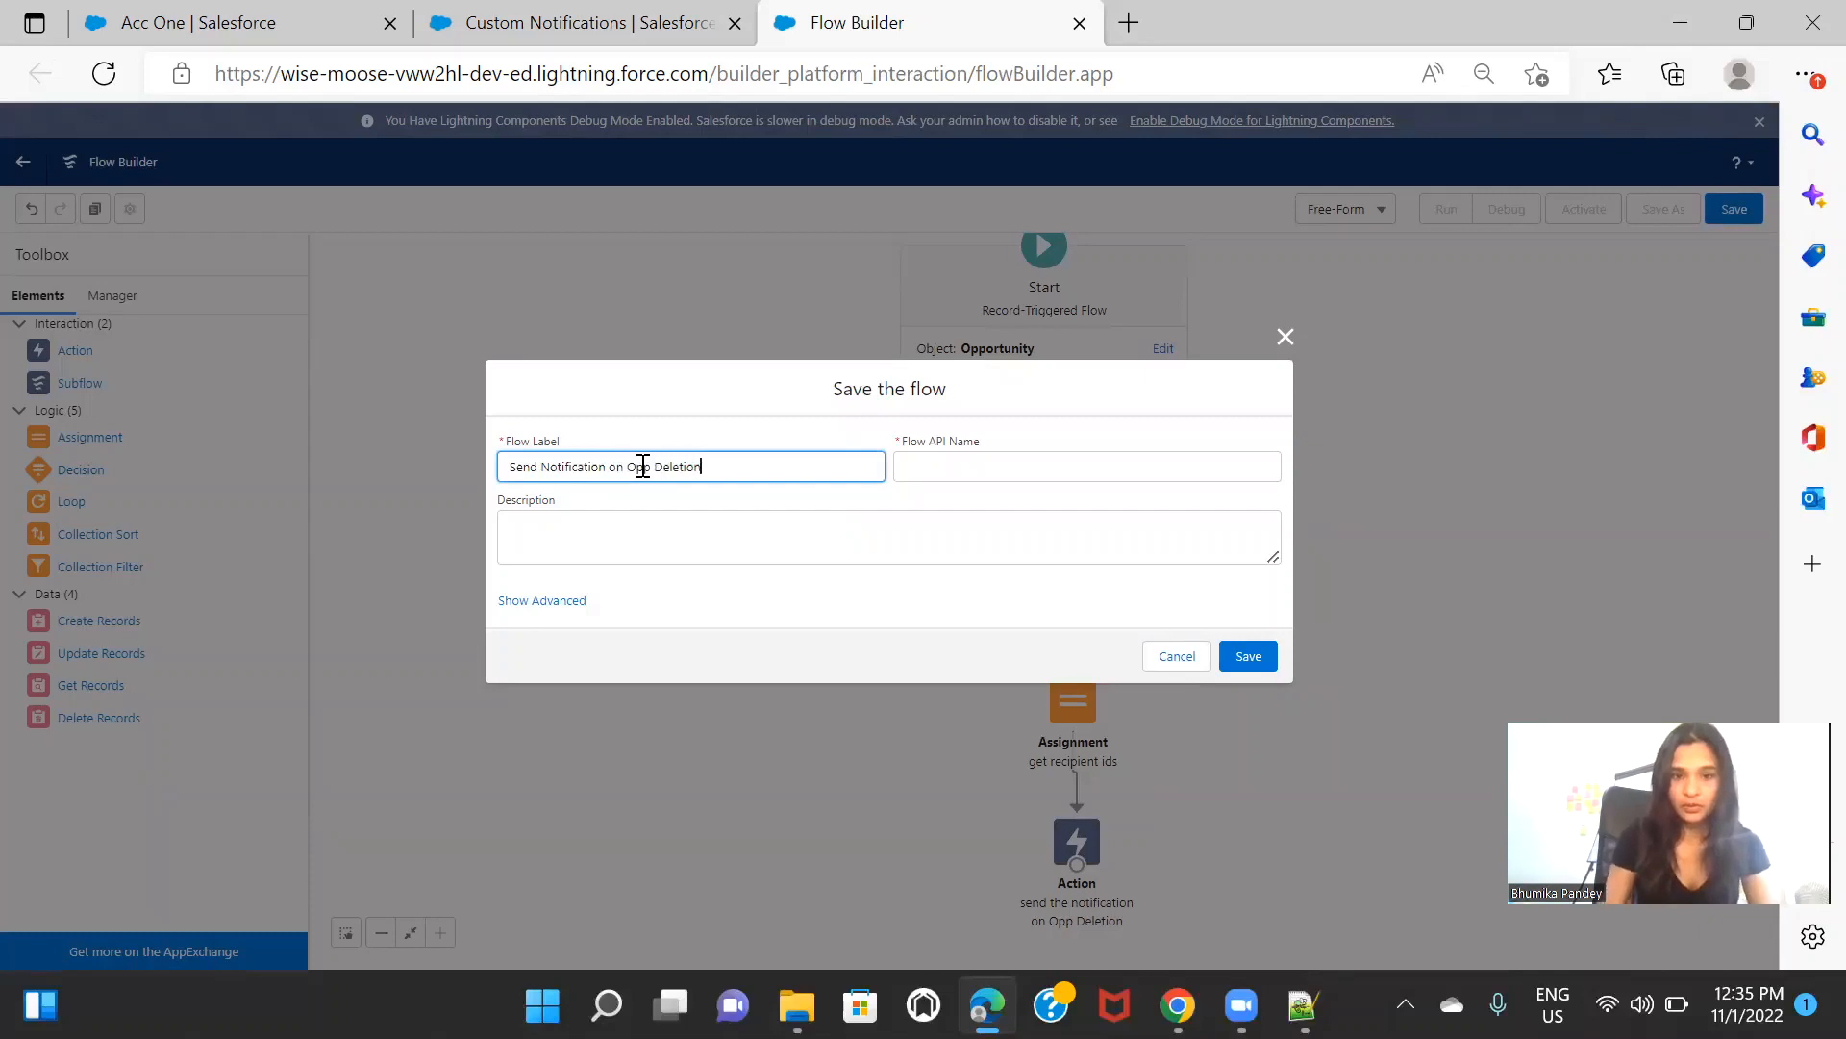
{"action": "left_click", "coordinate": [956, 495]}
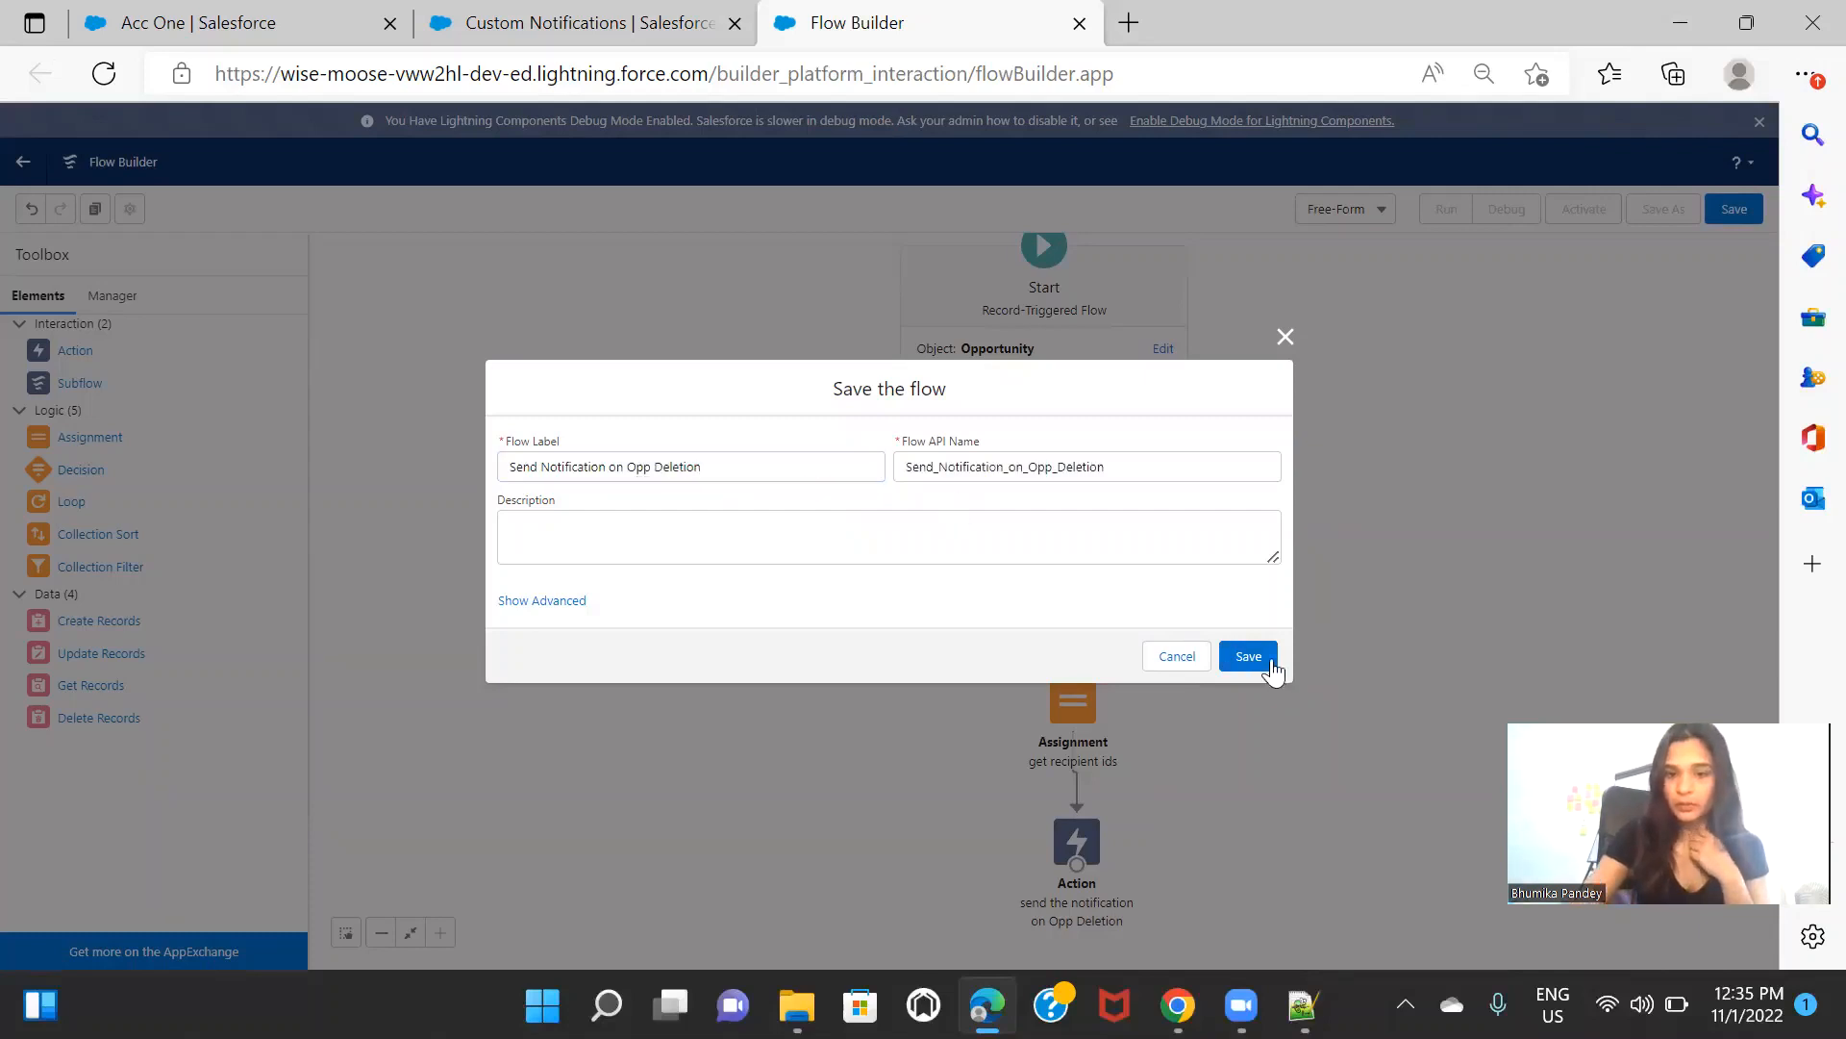
{"action": "left_click", "coordinate": [1267, 659]}
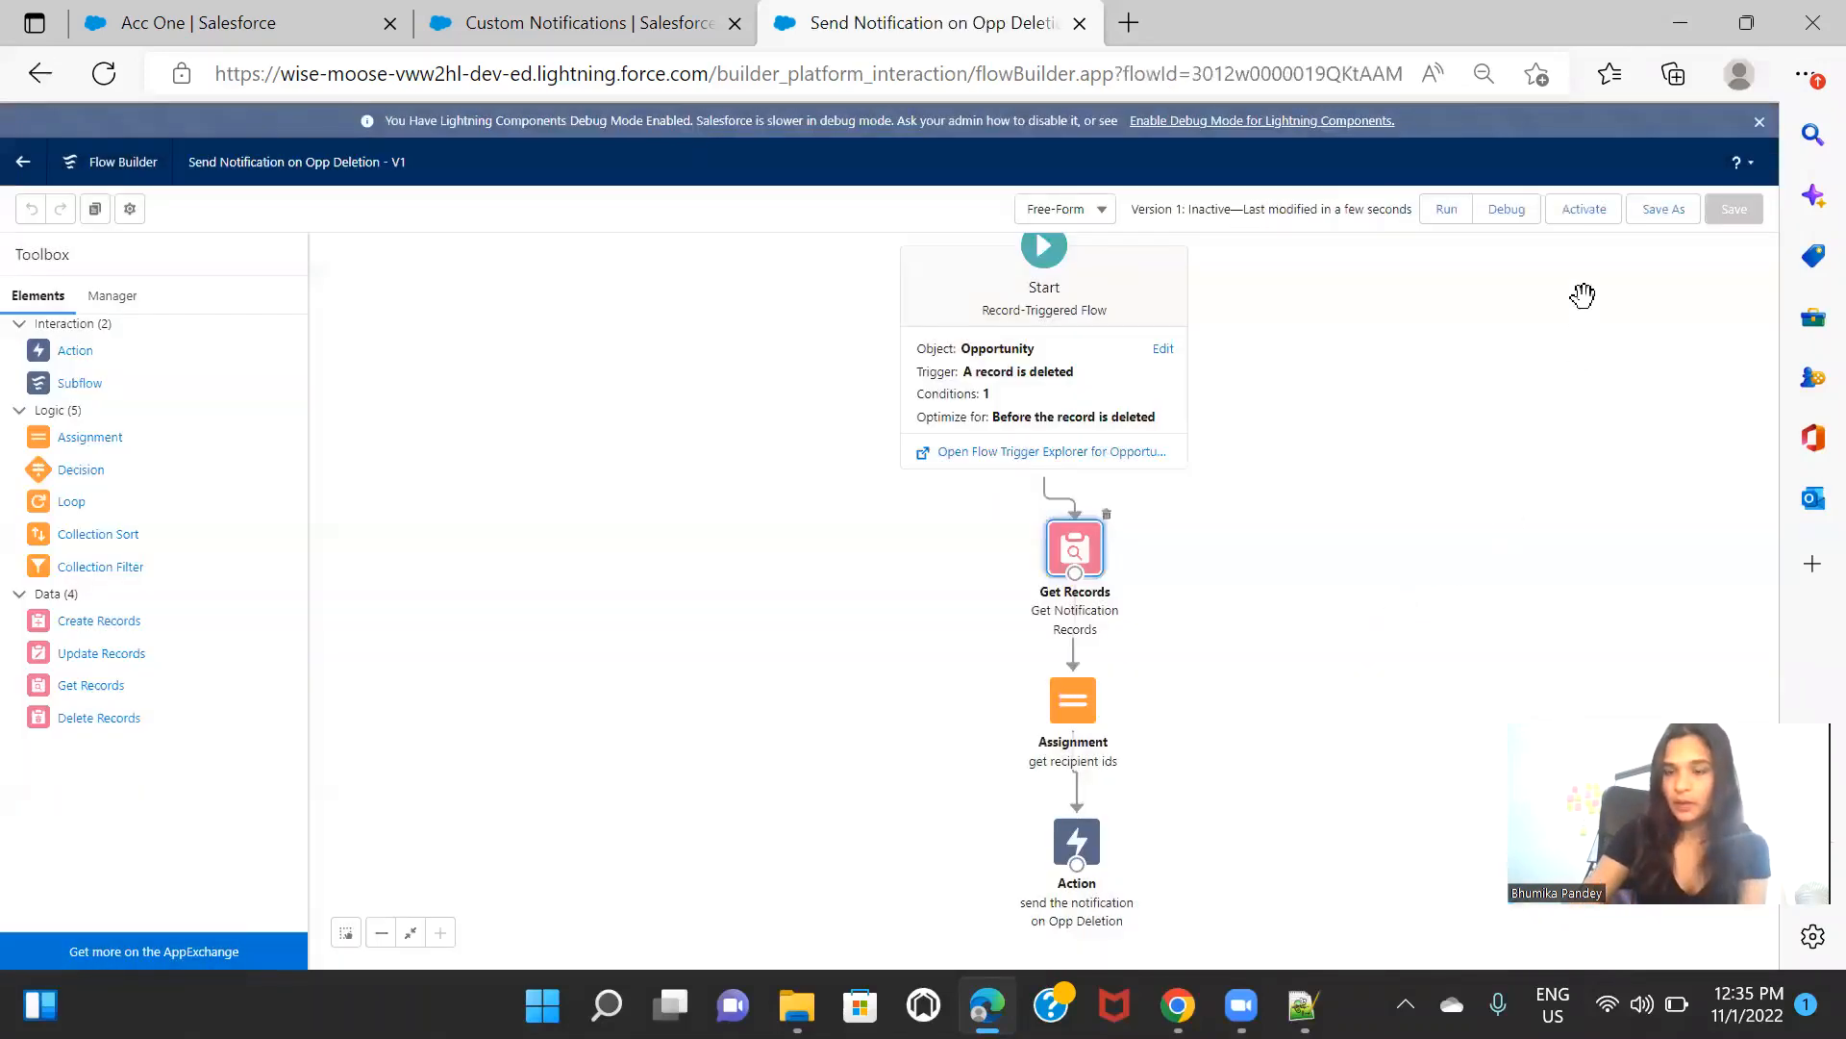
{"action": "left_click", "coordinate": [1578, 218]}
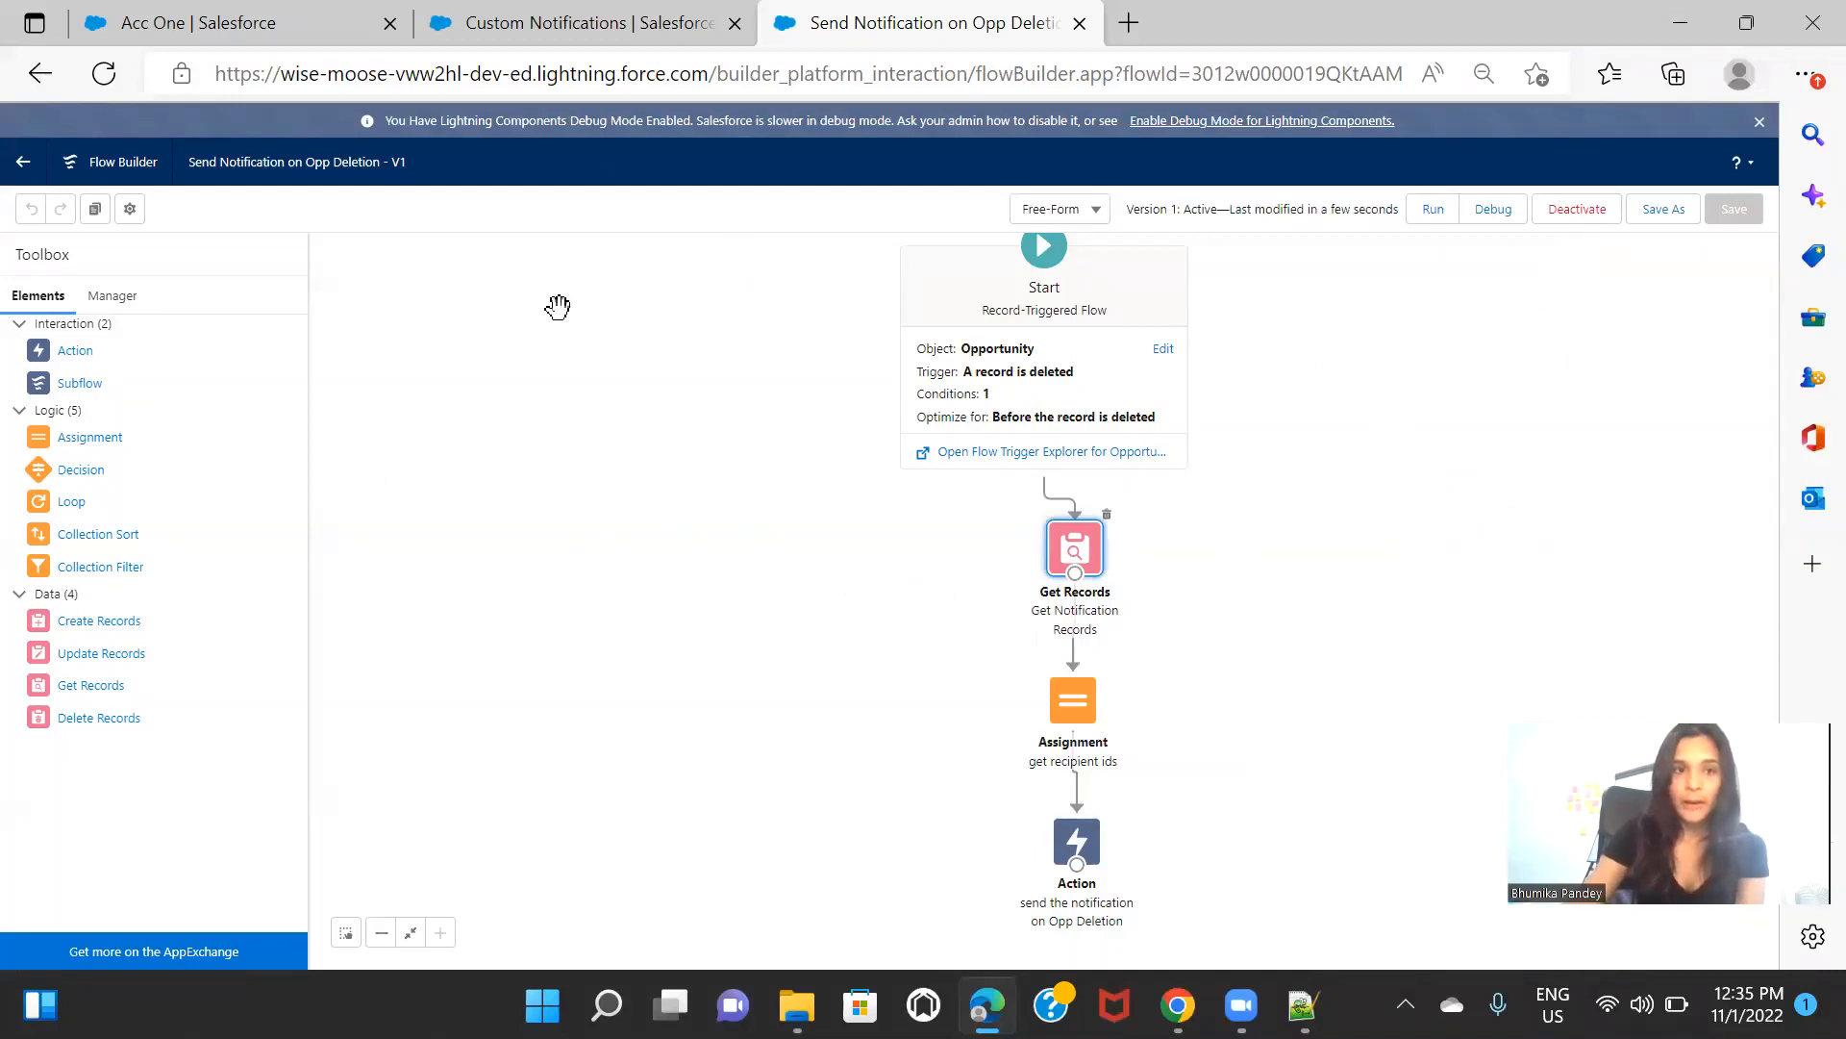
Step: Check the owner of one of Acc One's opportunities, then the owner of its parent account
{"action": "left_click", "coordinate": [240, 25]}
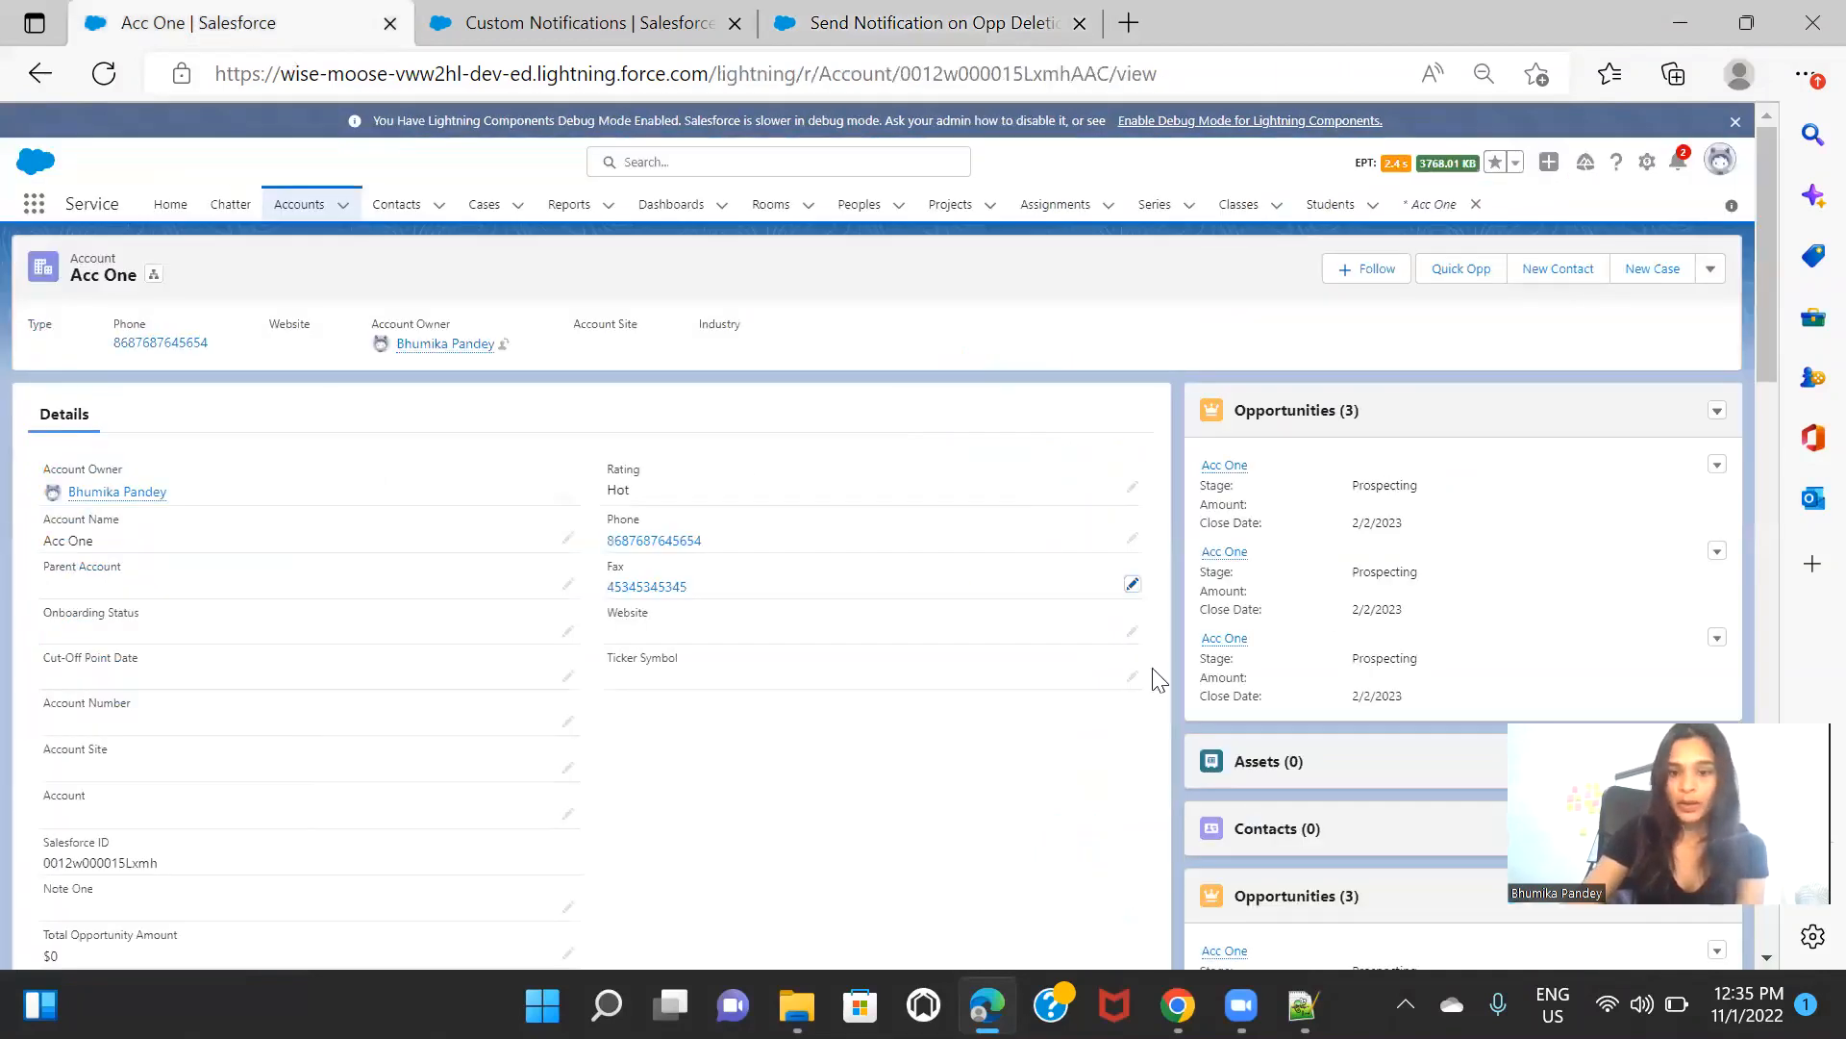
{"action": "scroll", "coordinate": [1356, 641], "scroll_direction": "down", "scroll_amount": 4}
{"action": "left_click", "coordinate": [1228, 561]}
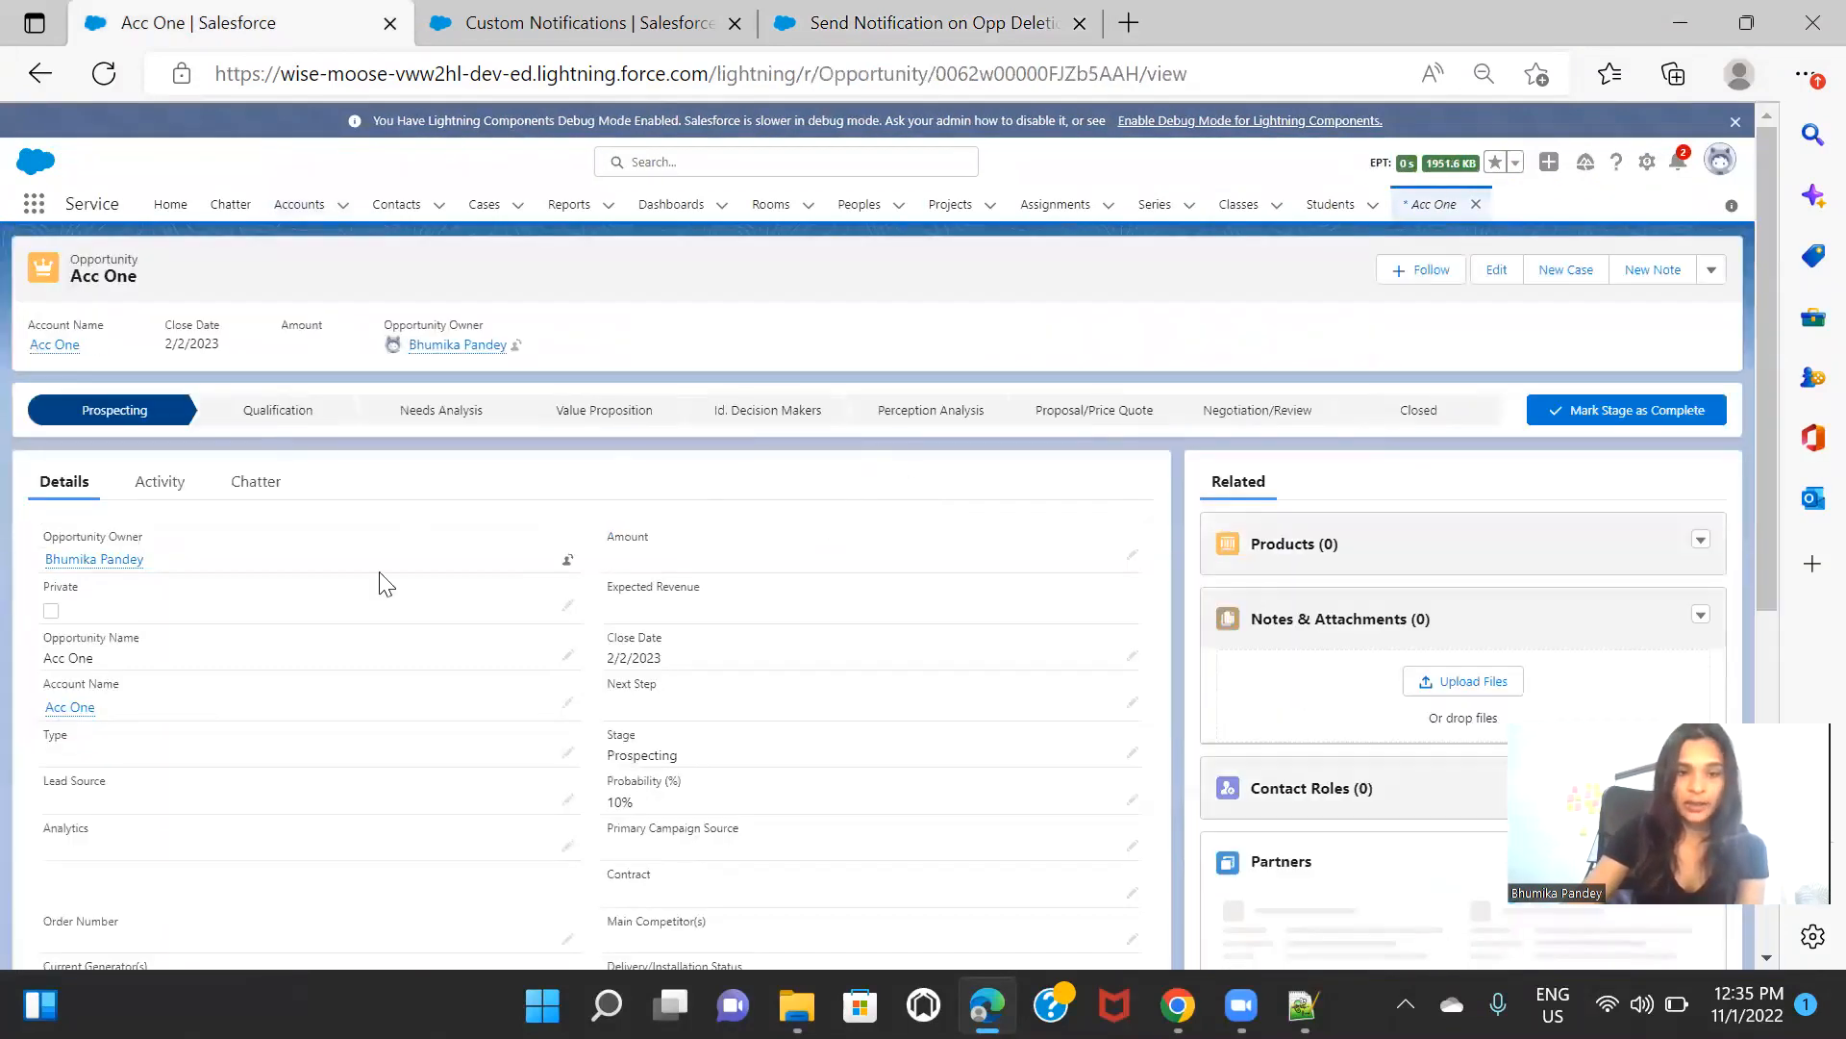
{"action": "mouse_move", "coordinate": [483, 356]}
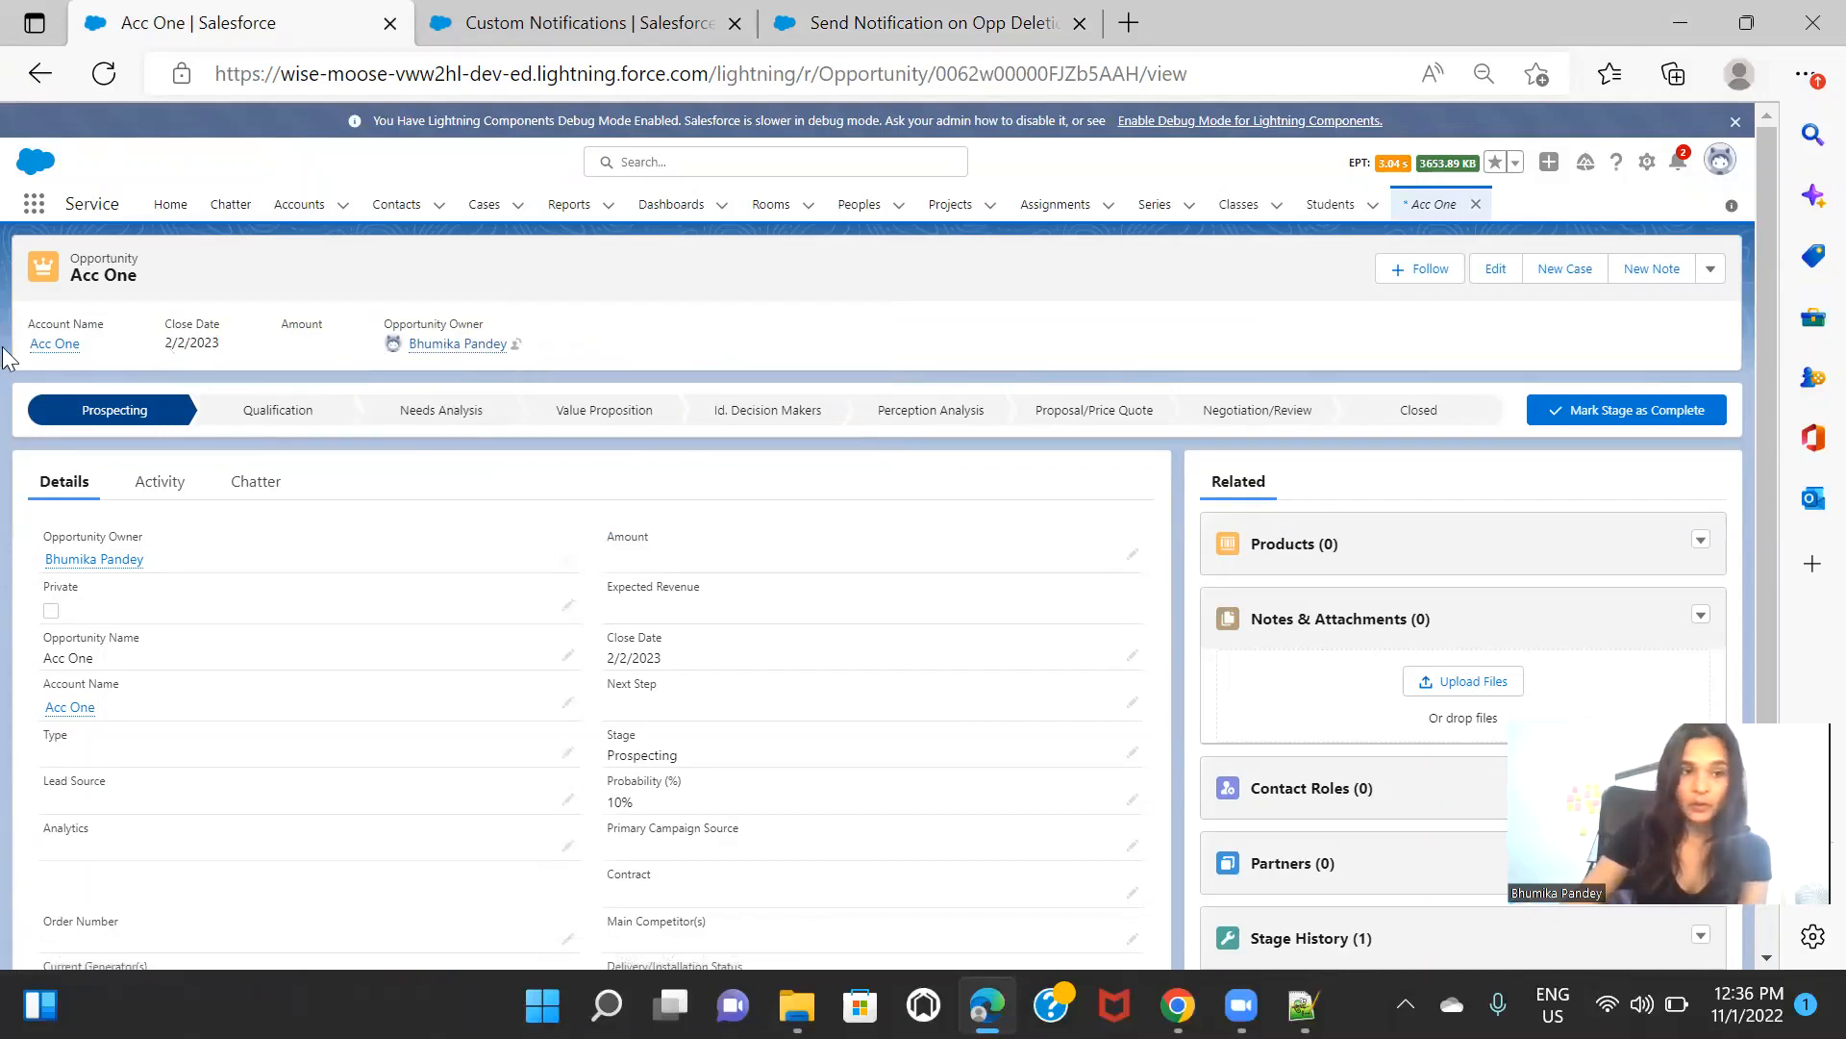
{"action": "left_click", "coordinate": [44, 346]}
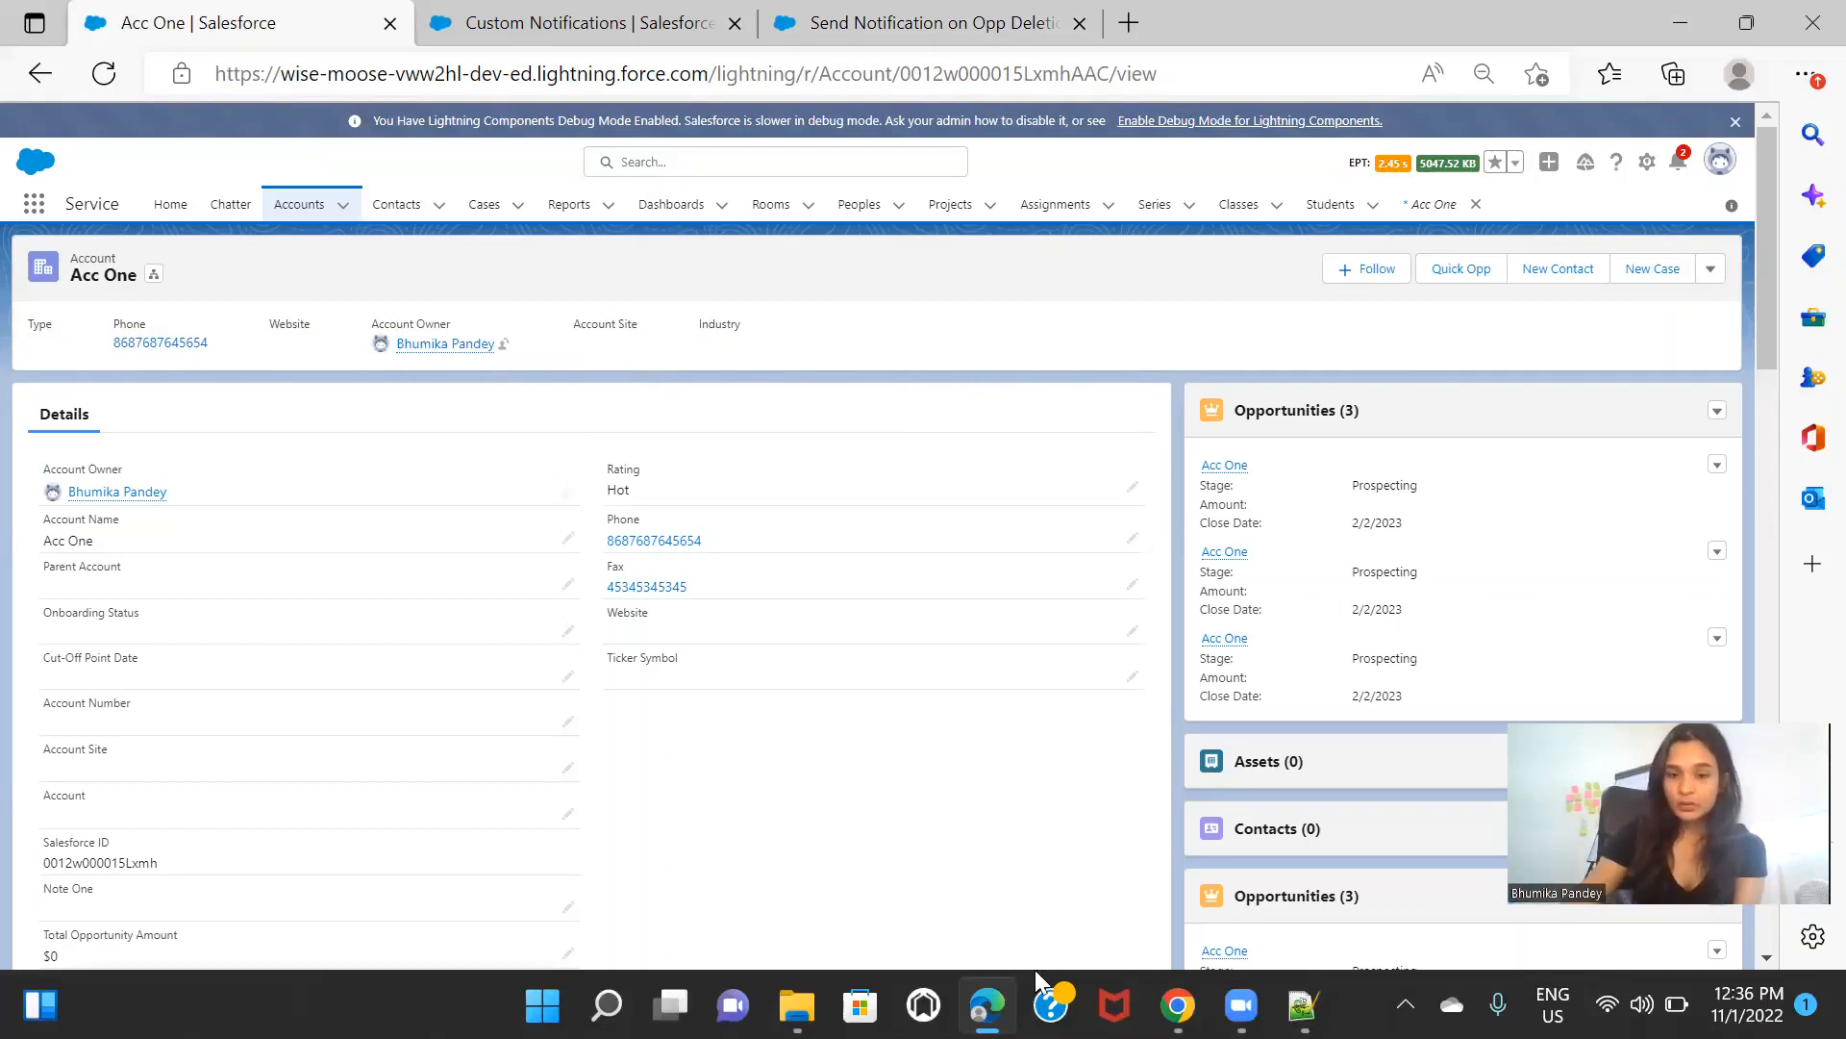
Step: Switch to the presentation and review the Before Delete case on the Scenario slide
{"action": "mouse_move", "coordinate": [1177, 1005]}
{"action": "left_click", "coordinate": [1057, 860]}
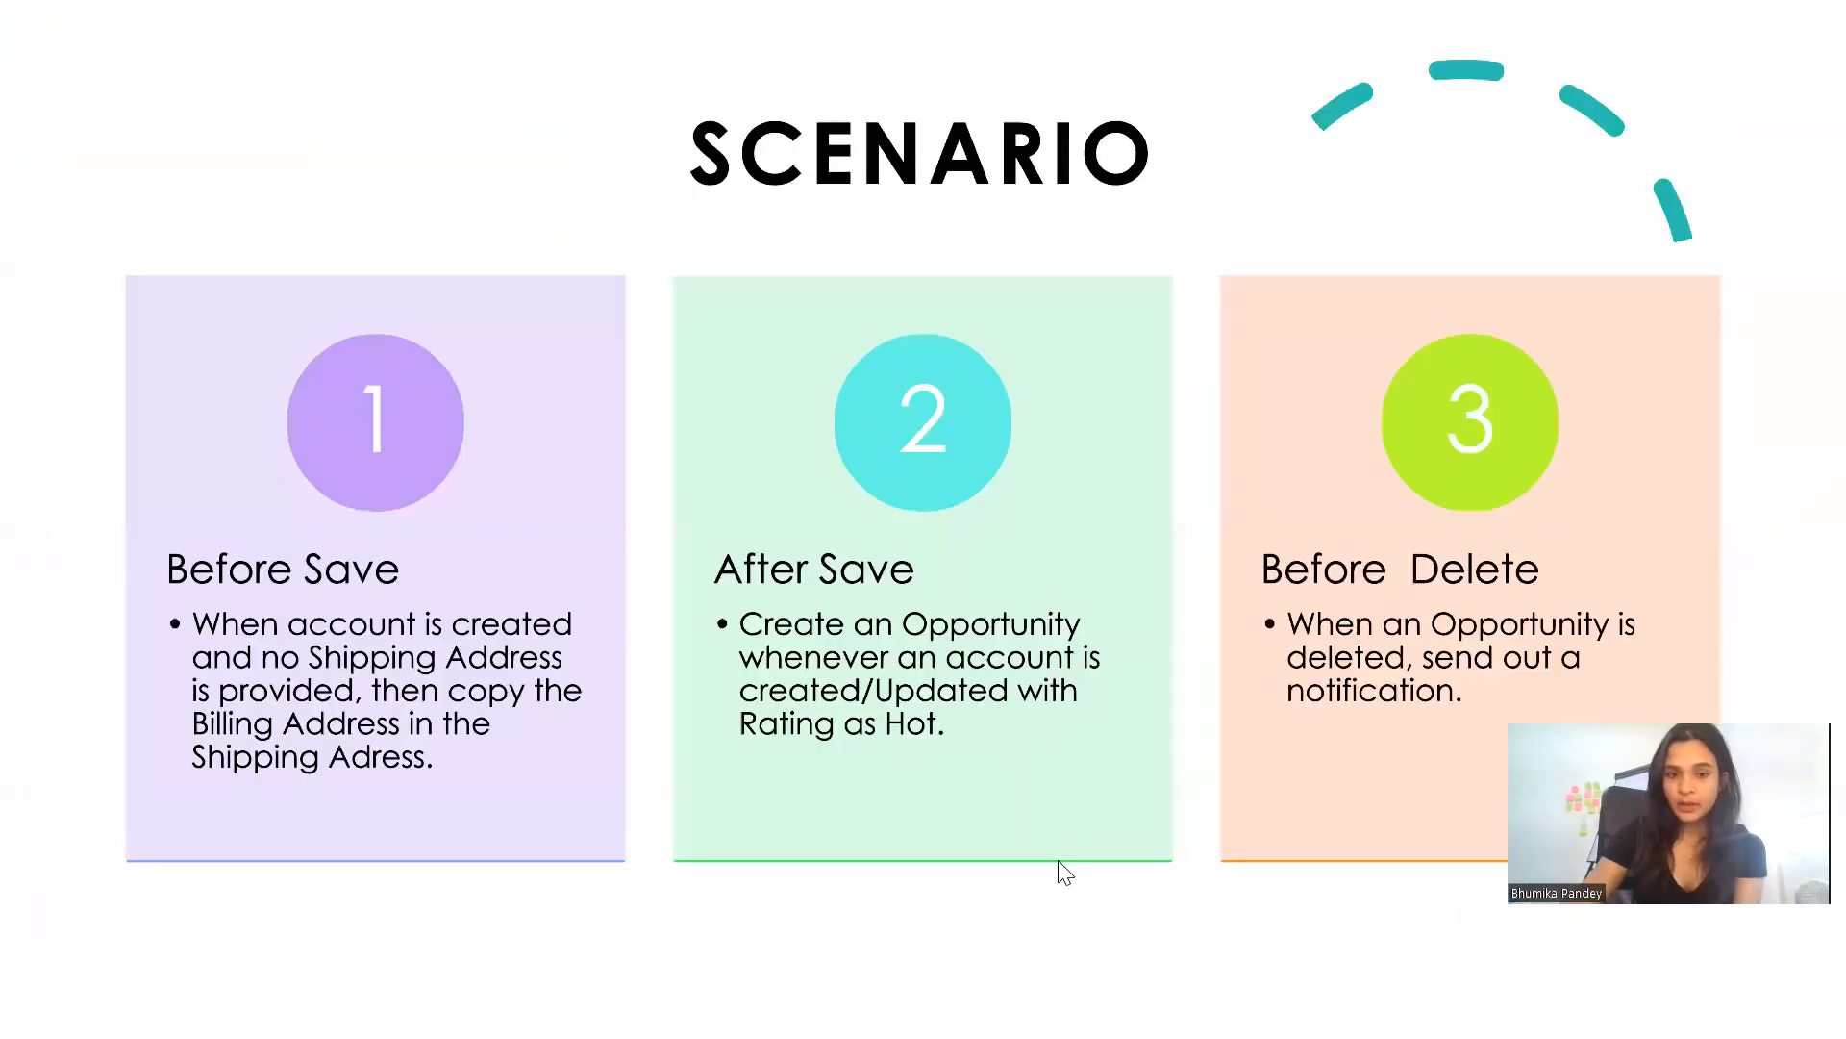